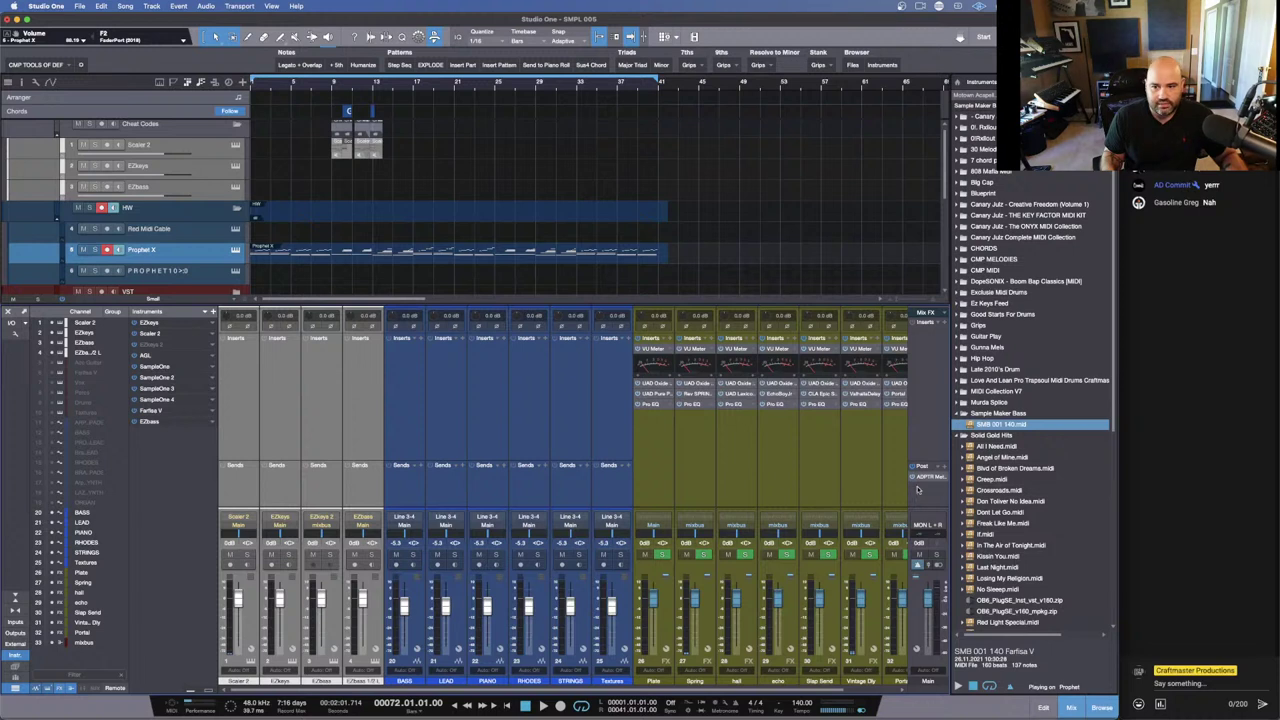
Step: Open ADPTR MetricAB from the Main channel's post inserts and examine its Spectrum, Correlation, Stereo Image, Dynamics and Loudness views
click(925, 476)
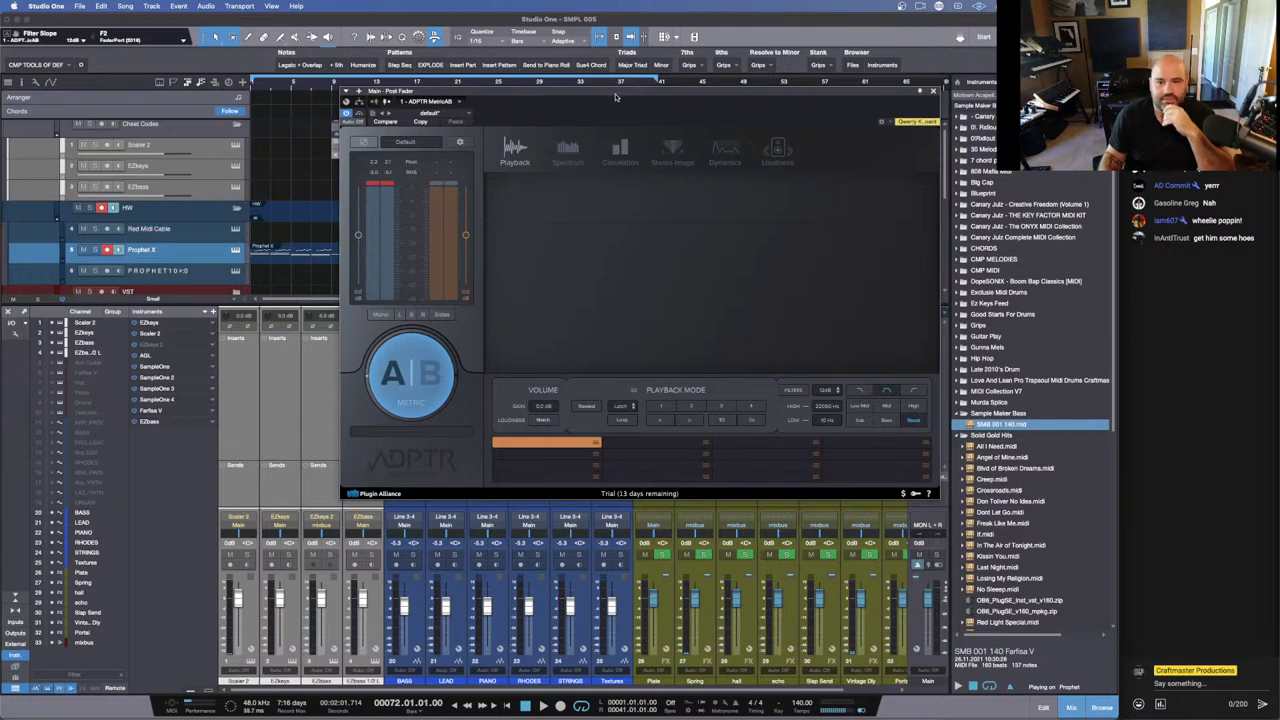
drag(615, 97, 499, 105)
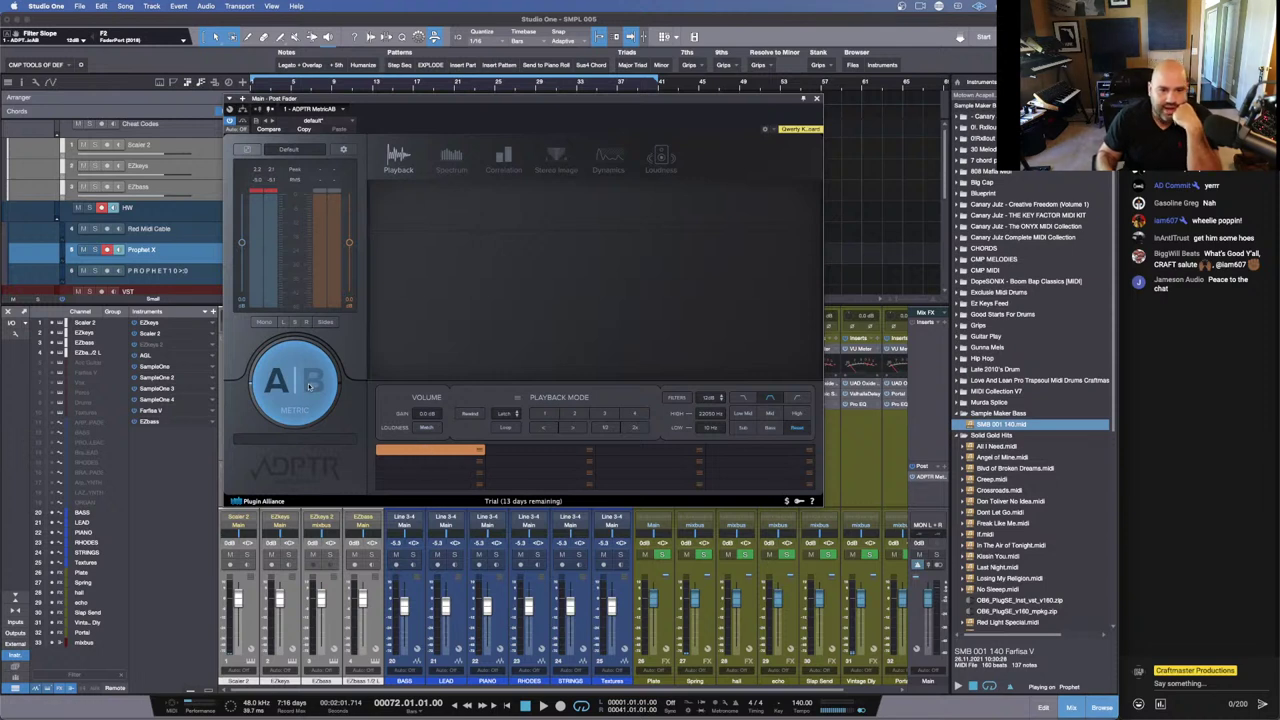
click(448, 154)
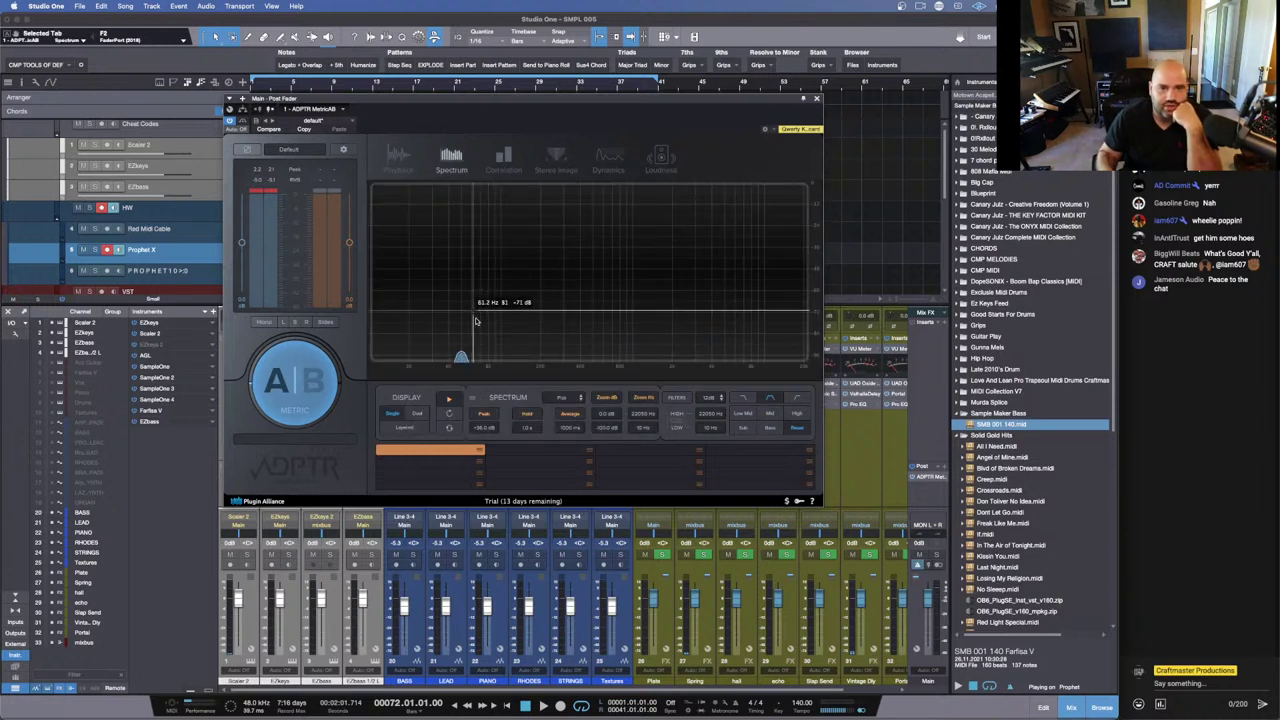
click(502, 168)
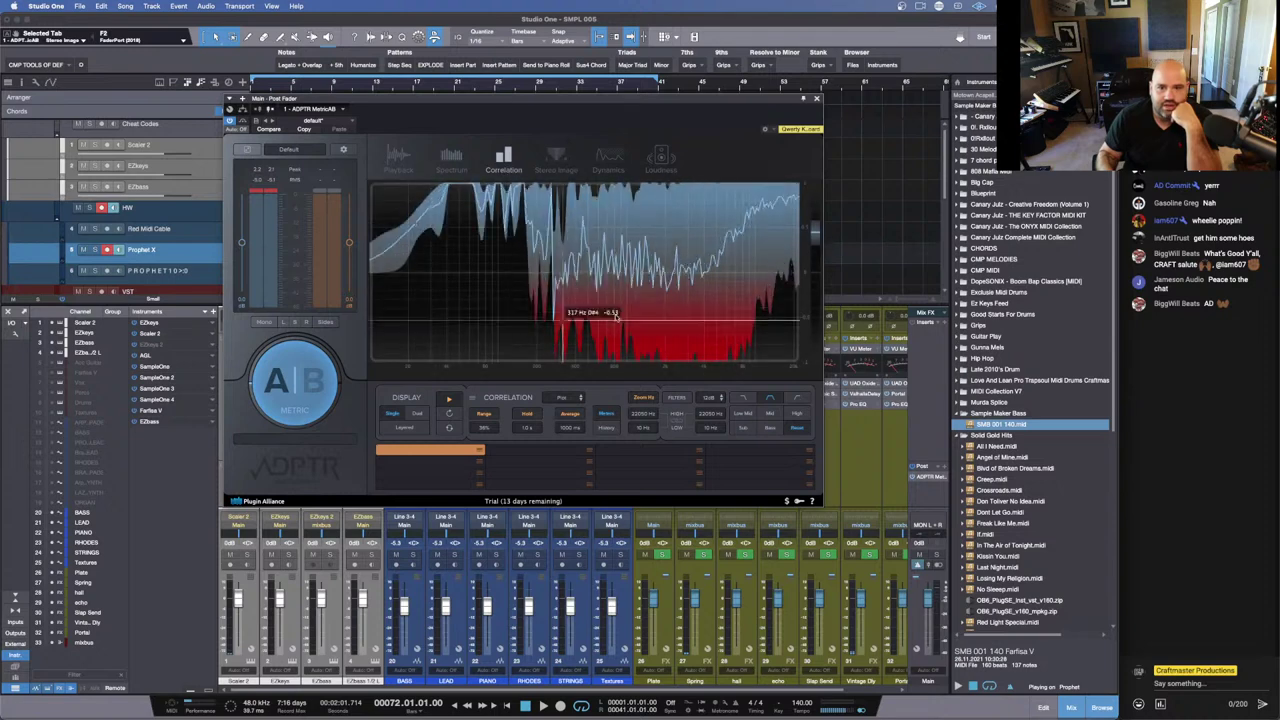
click(556, 162)
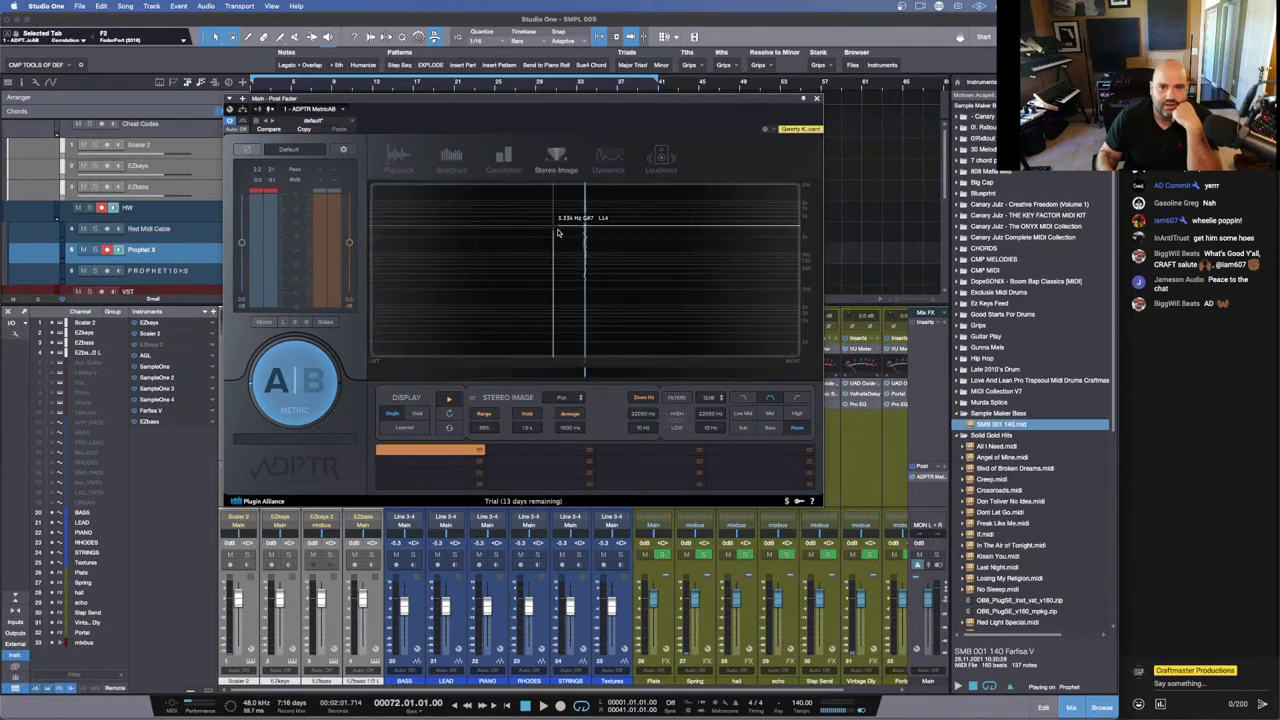
click(617, 161)
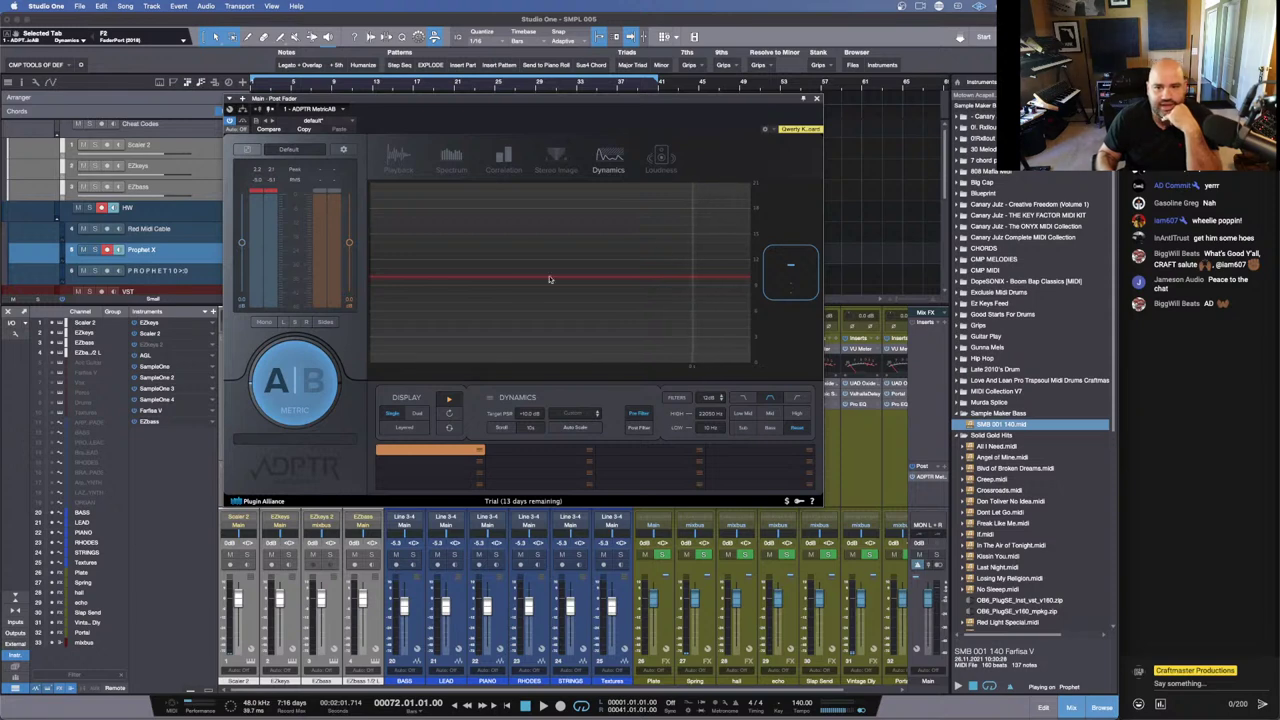
click(664, 158)
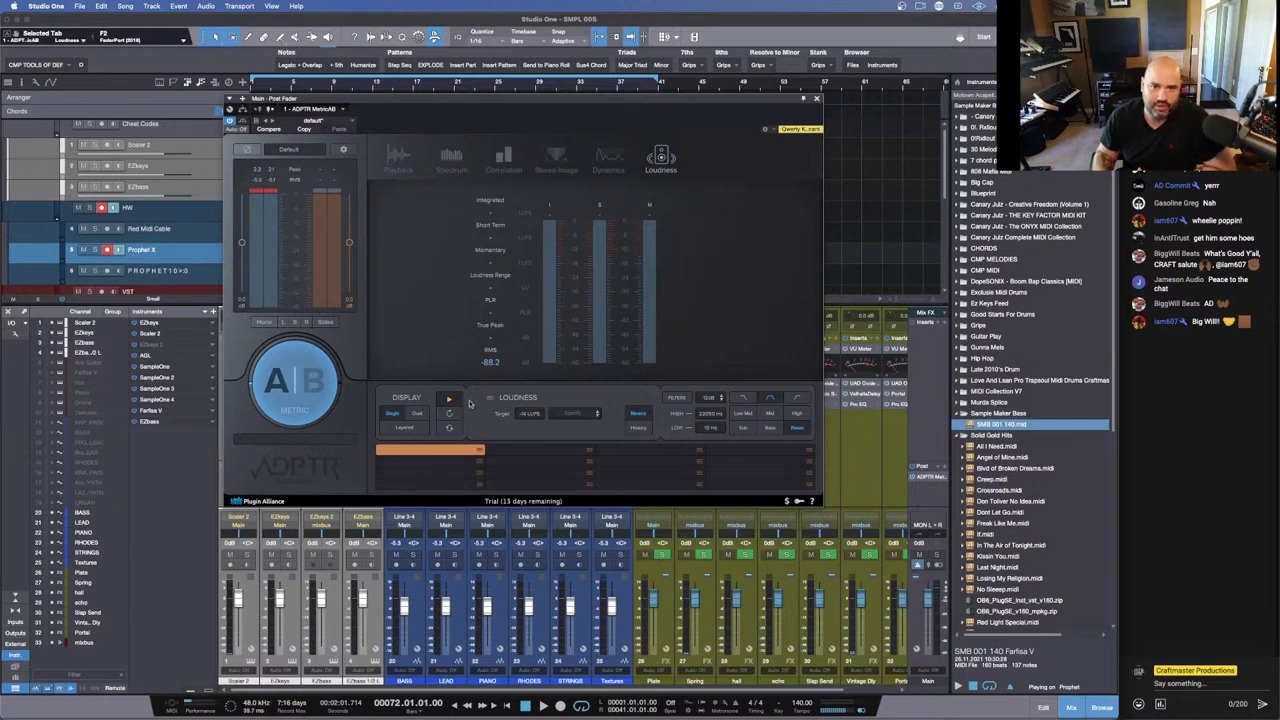
Step: Toggle MetricAB's A/B switch repeatedly between the mix (A) and the reference (B), finishing on A
click(287, 391)
click(287, 391)
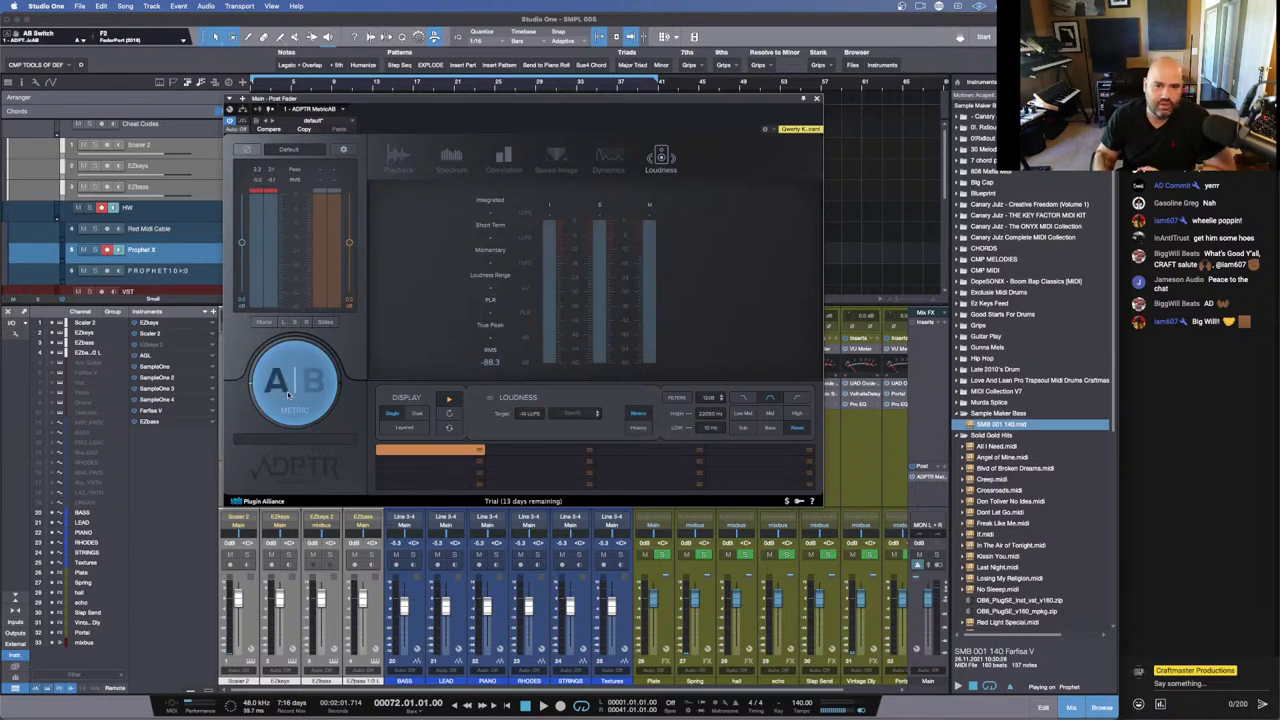
click(287, 391)
click(287, 391)
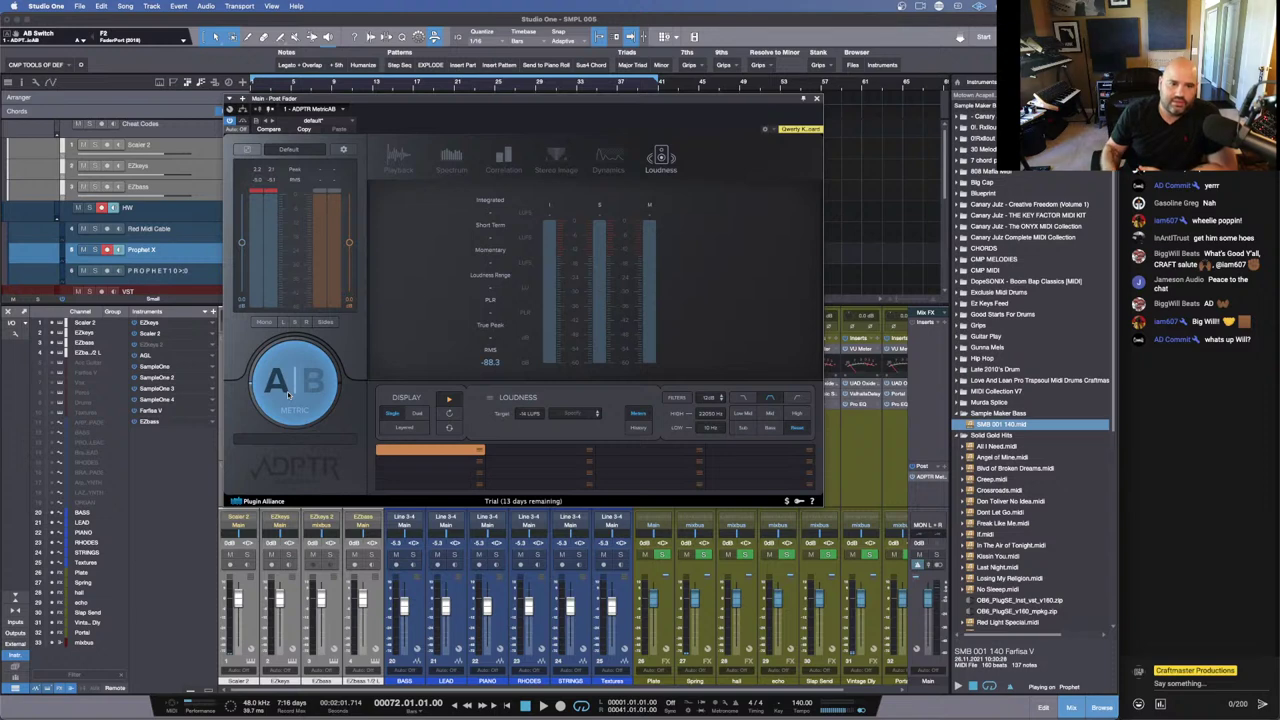
click(287, 391)
click(287, 391)
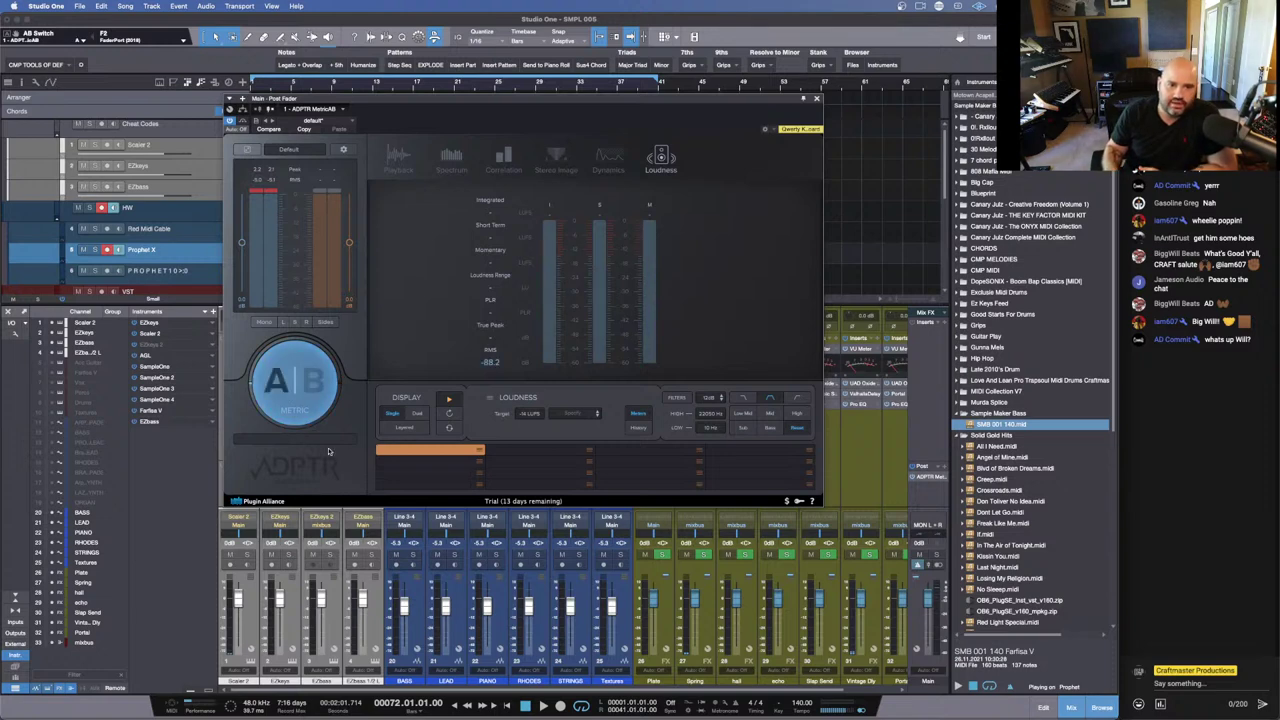
click(313, 418)
click(307, 399)
click(307, 399)
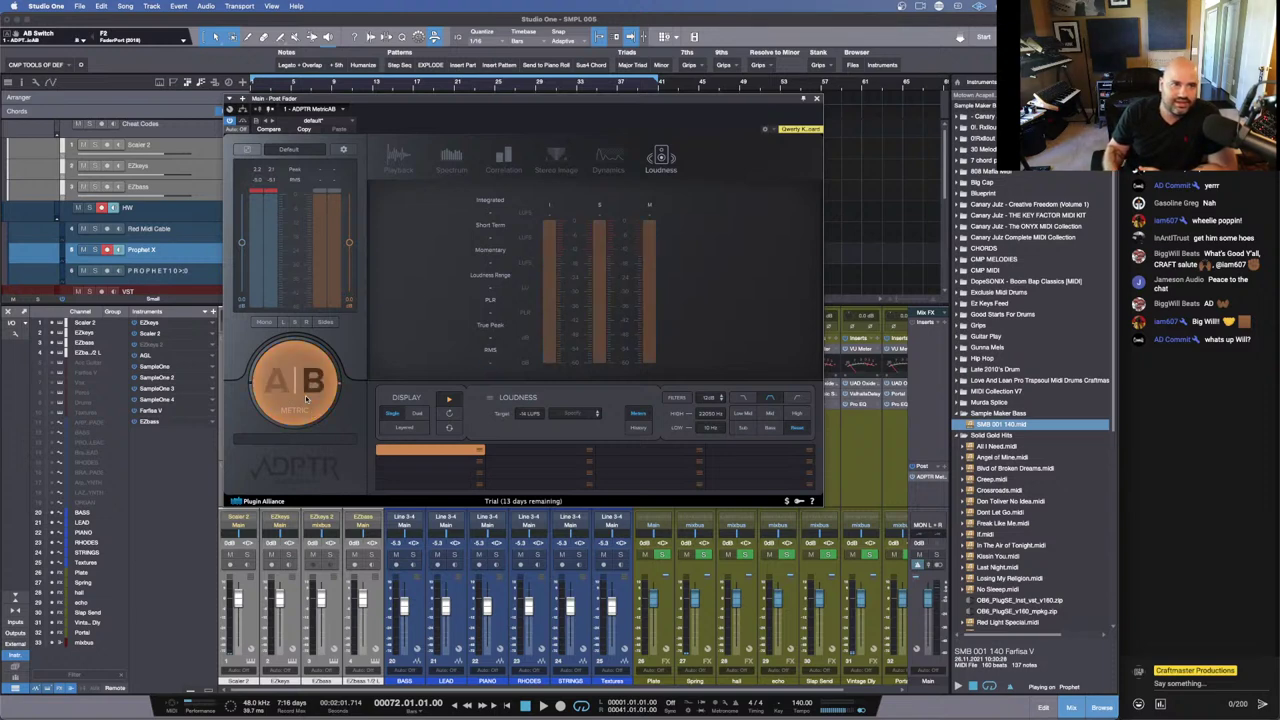
click(307, 399)
click(307, 399)
click(307, 398)
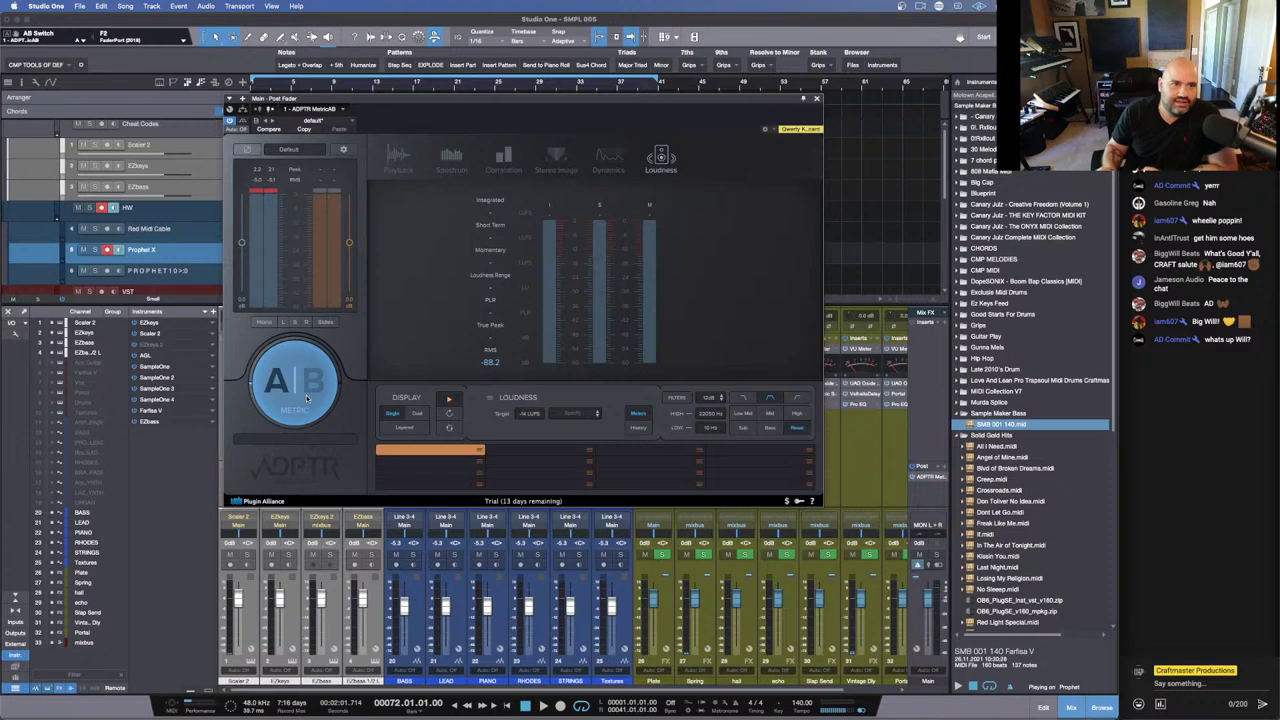
click(320, 397)
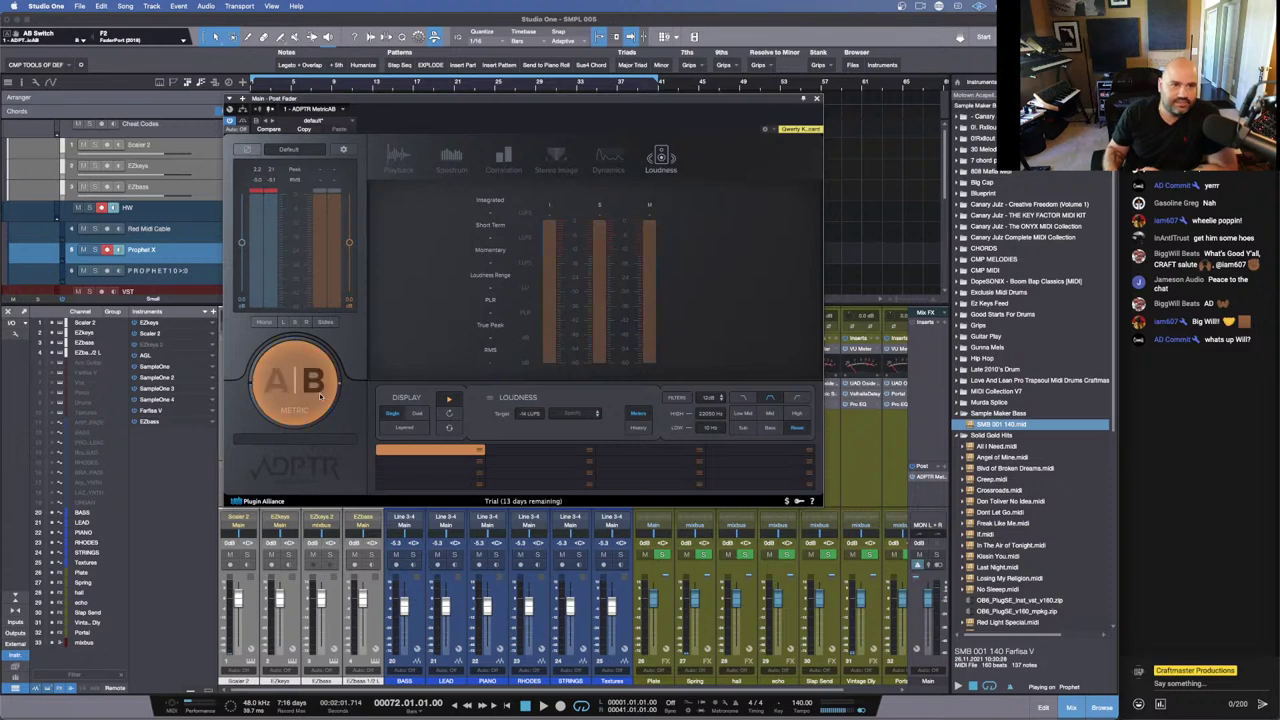
click(320, 397)
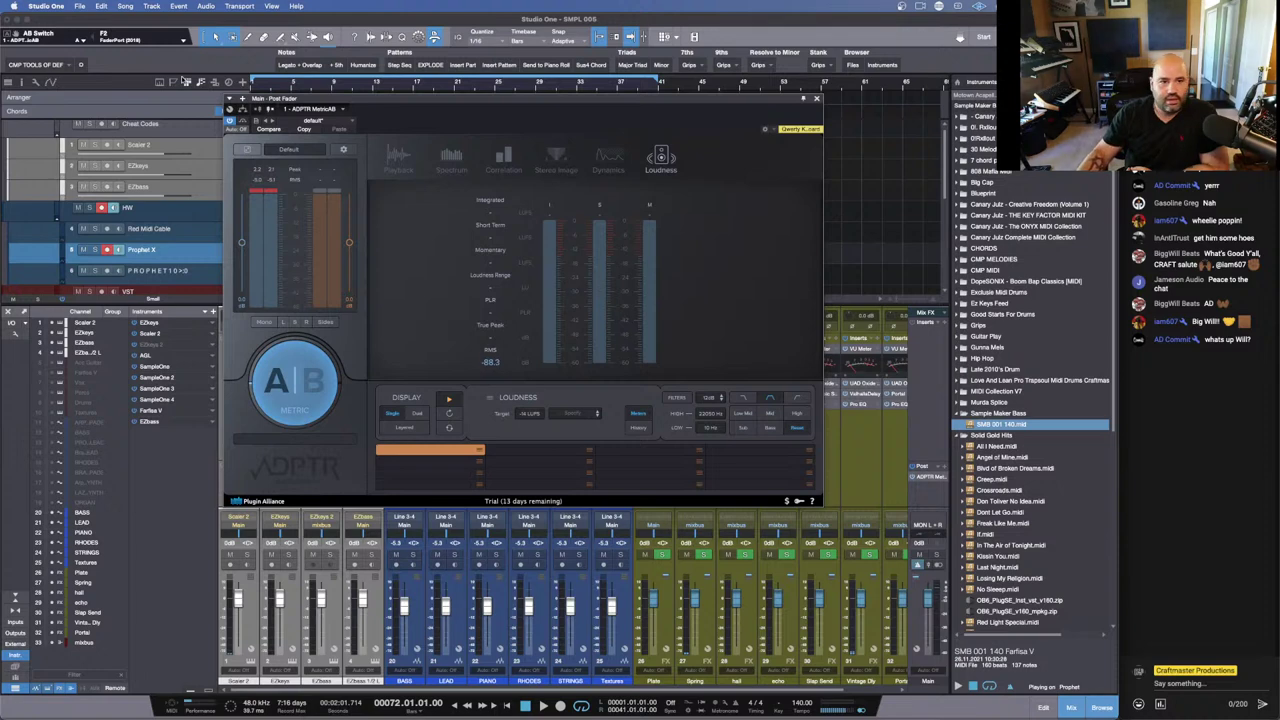
Step: Link MetricAB's AB Switch parameter to the F4 control of the FaderPort (2018), then close the plug-in window
click(80, 39)
click(91, 38)
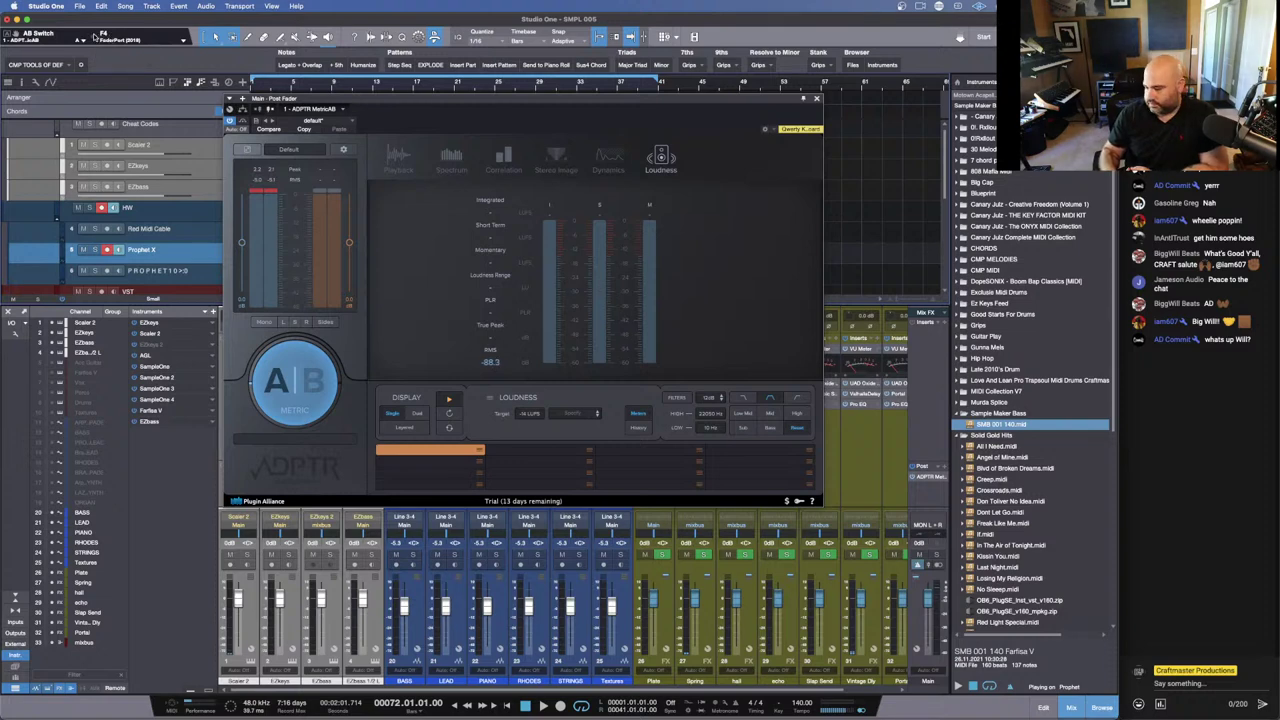
key(comma)
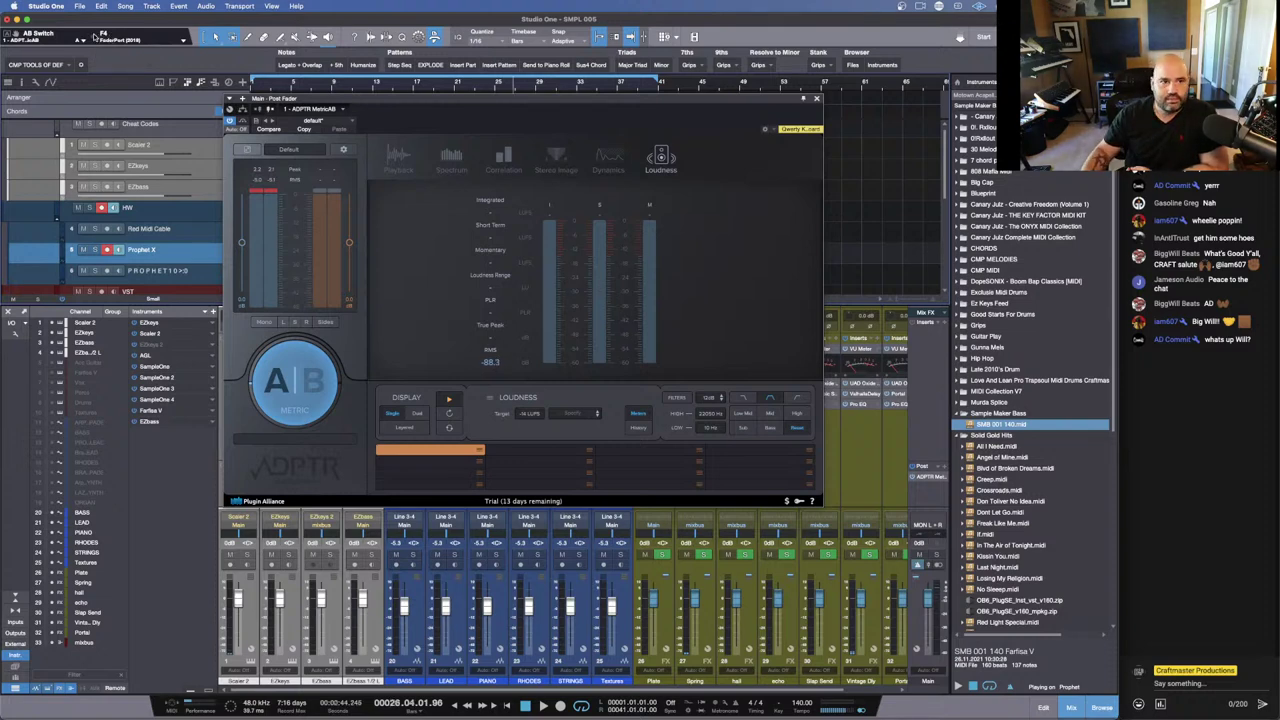
click(93, 37)
click(88, 40)
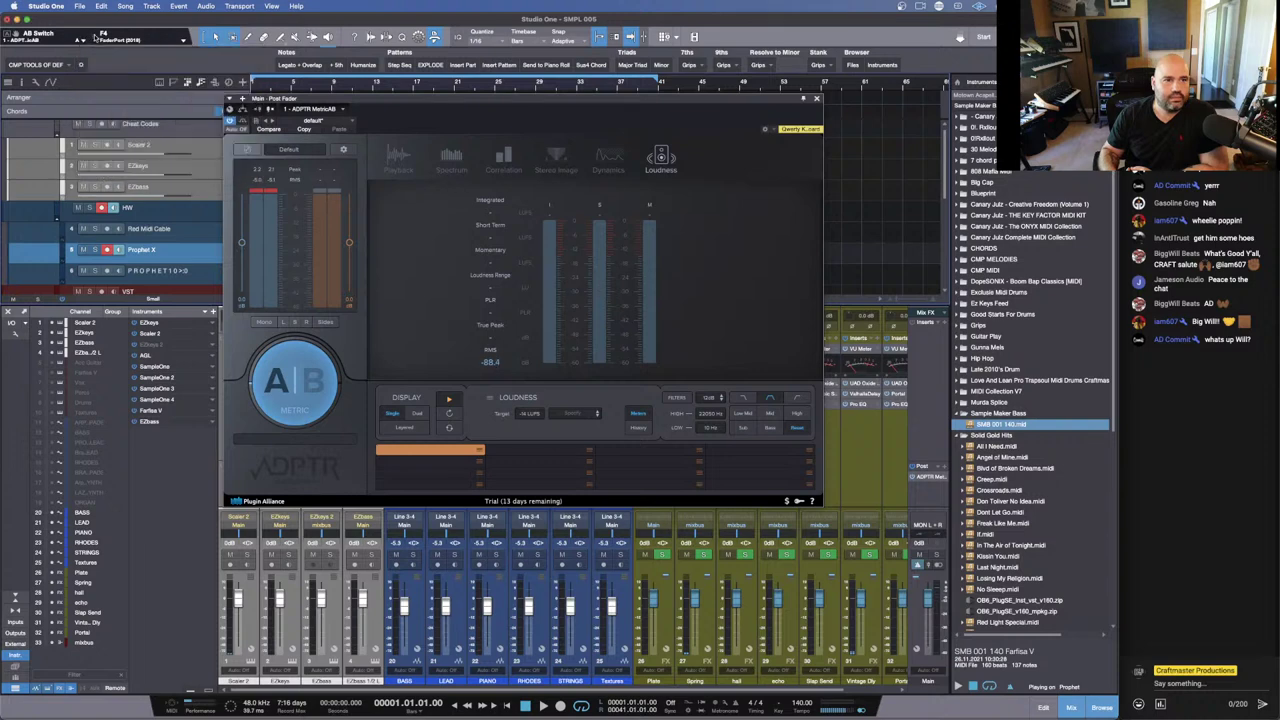
click(183, 40)
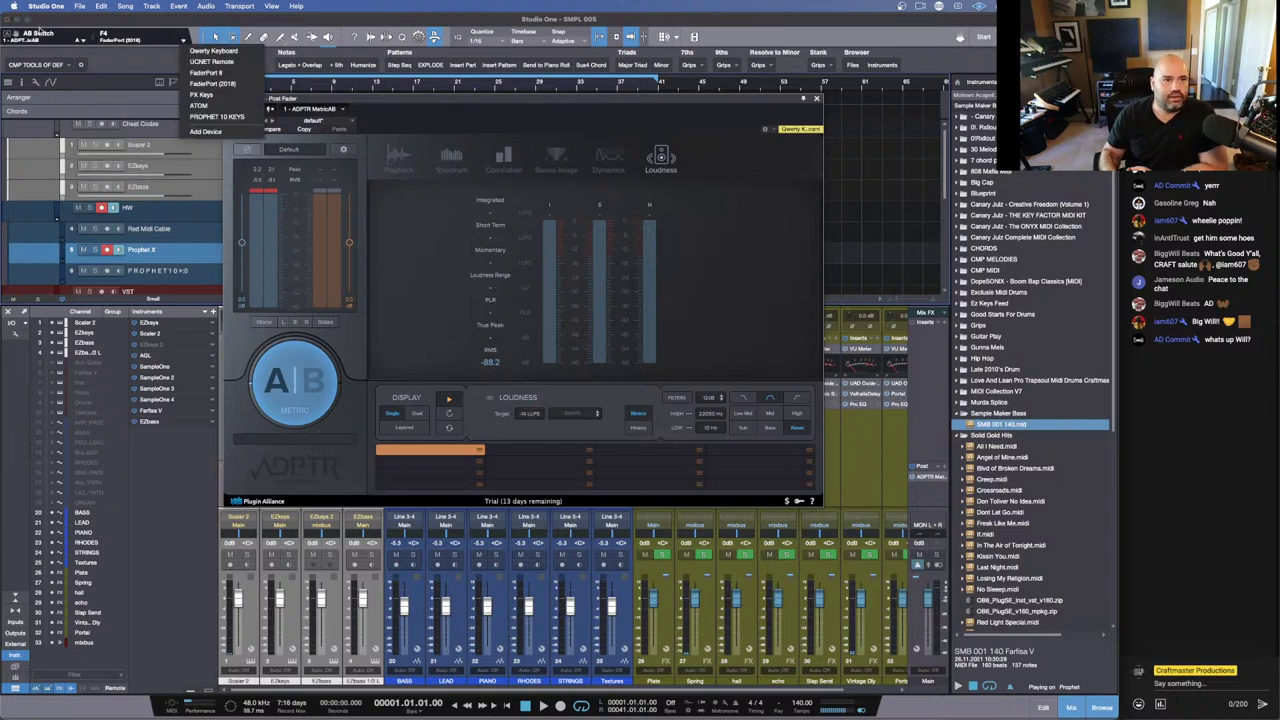
click(15, 31)
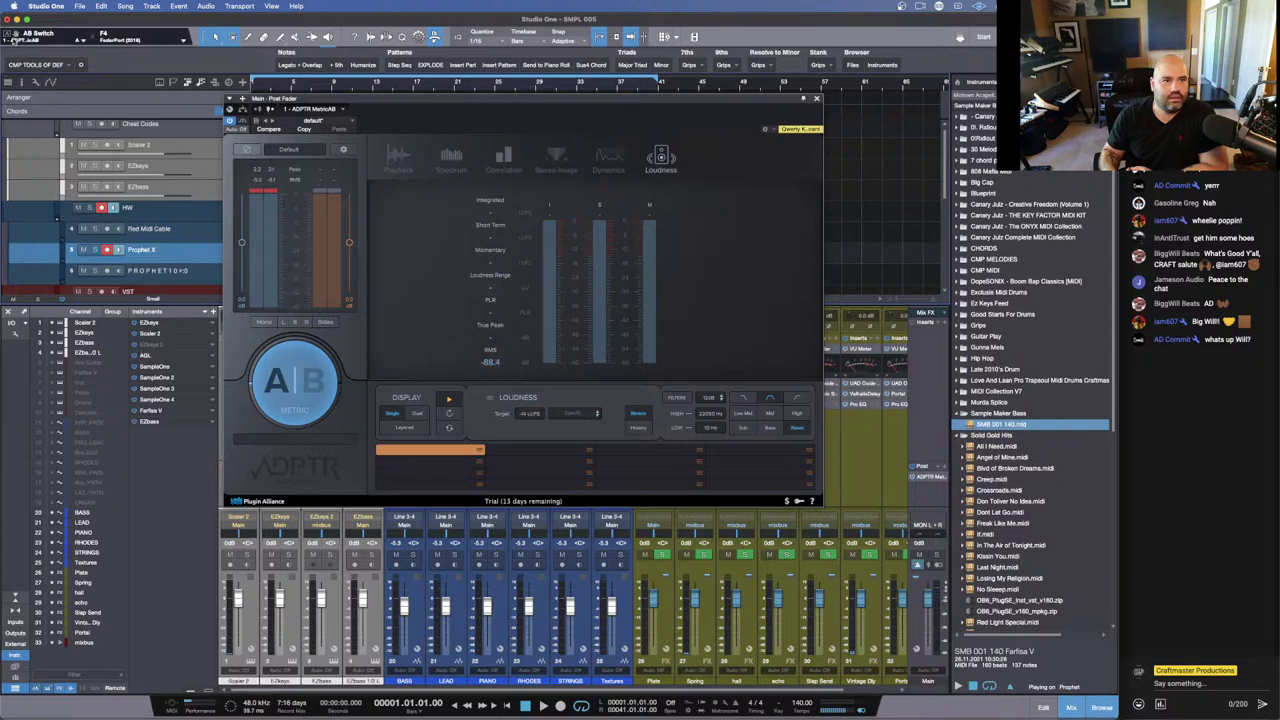
click(295, 380)
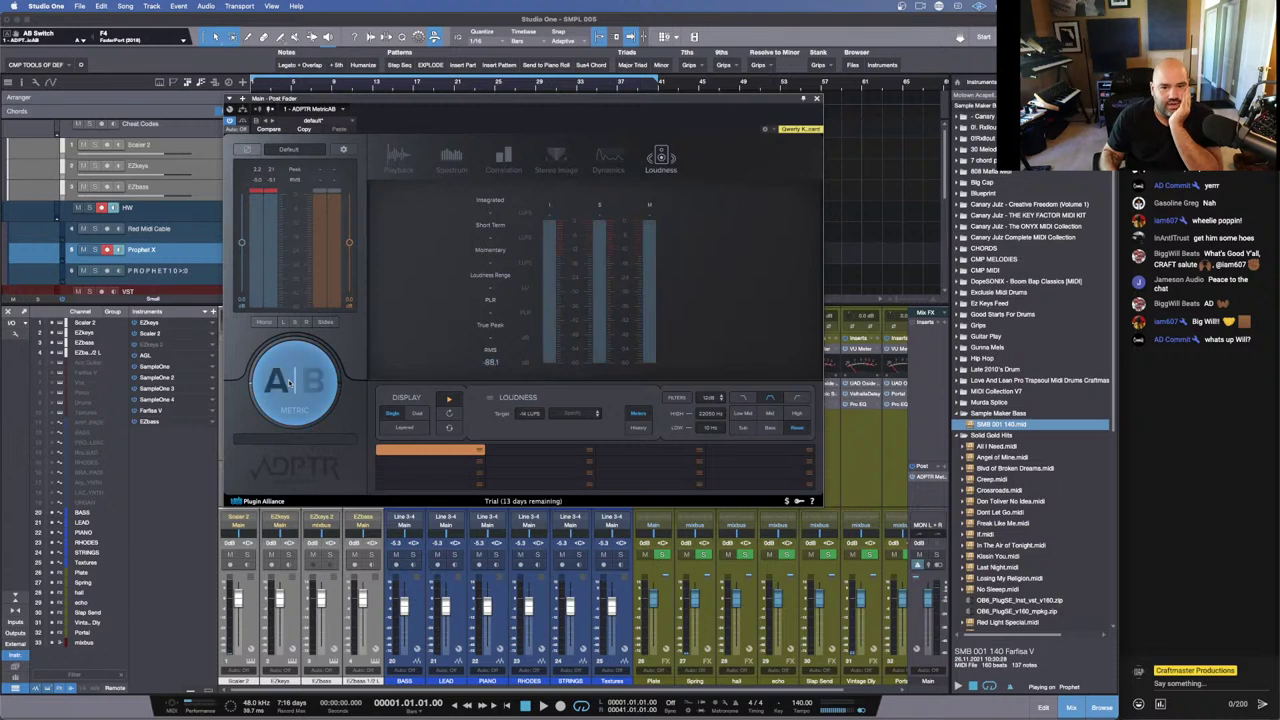
click(818, 98)
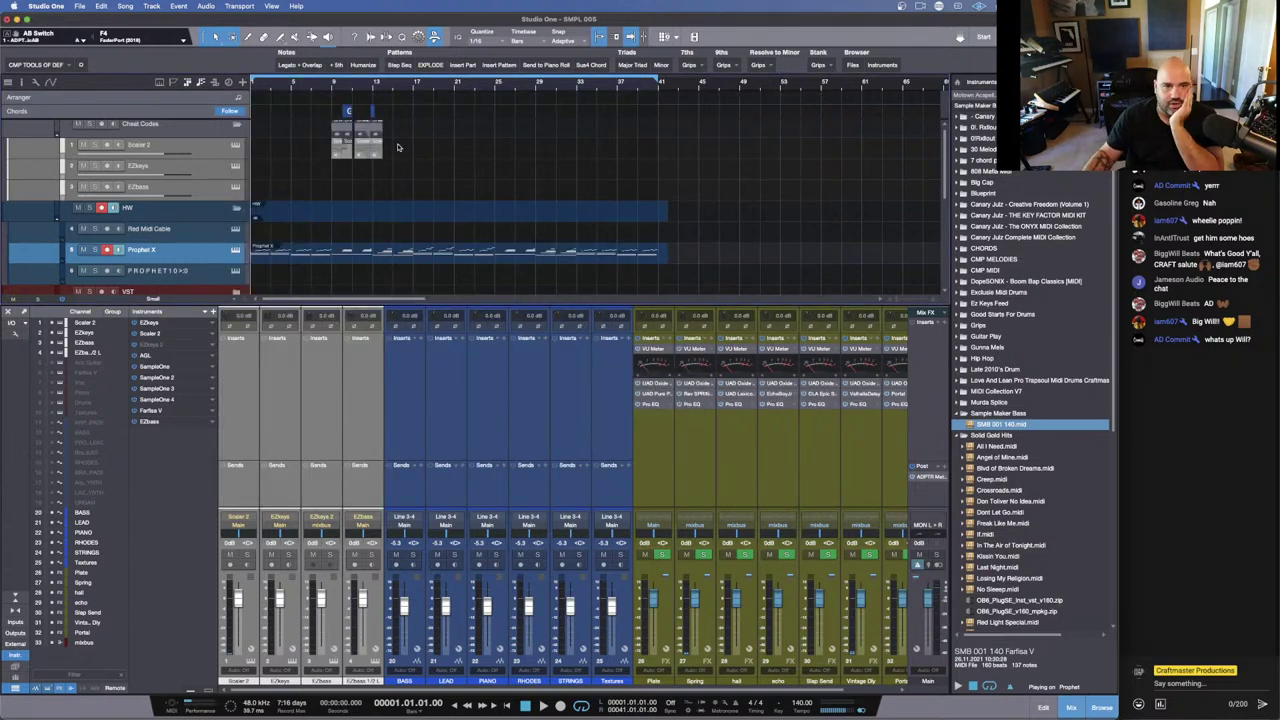
Step: Start playback from the song's beginning and switch to the Chrome window named general
key(space)
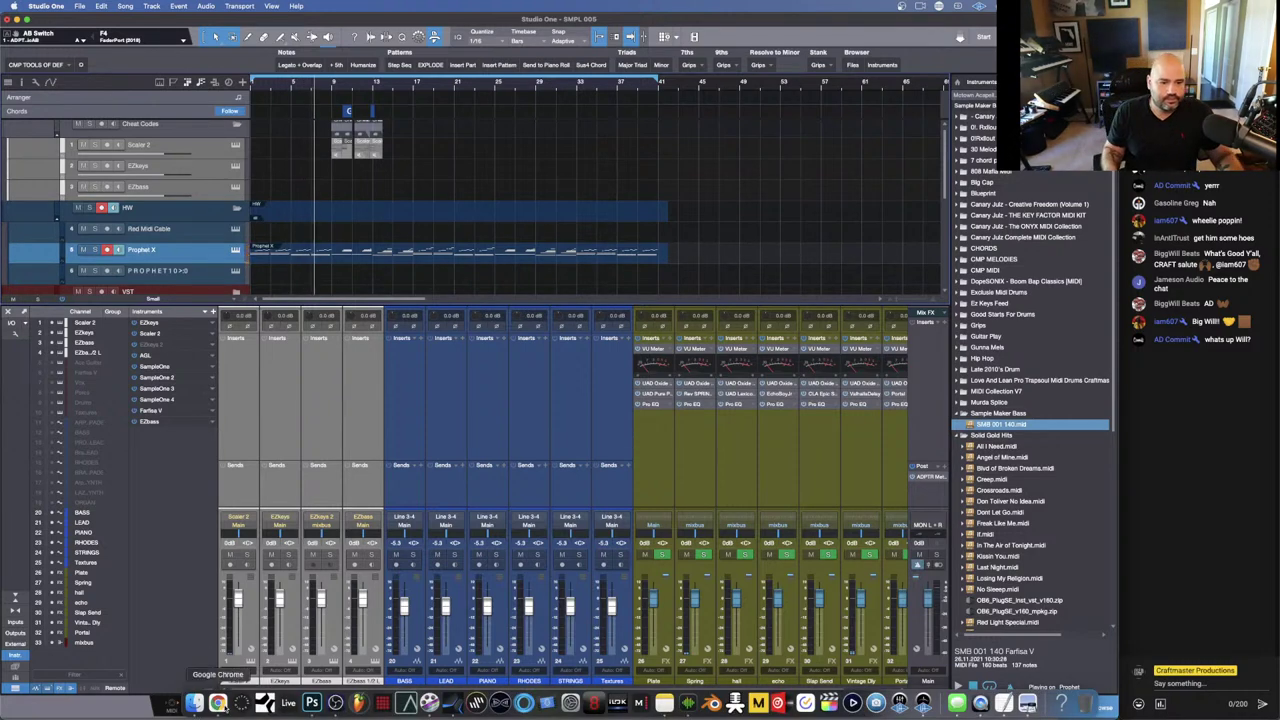
click(218, 703)
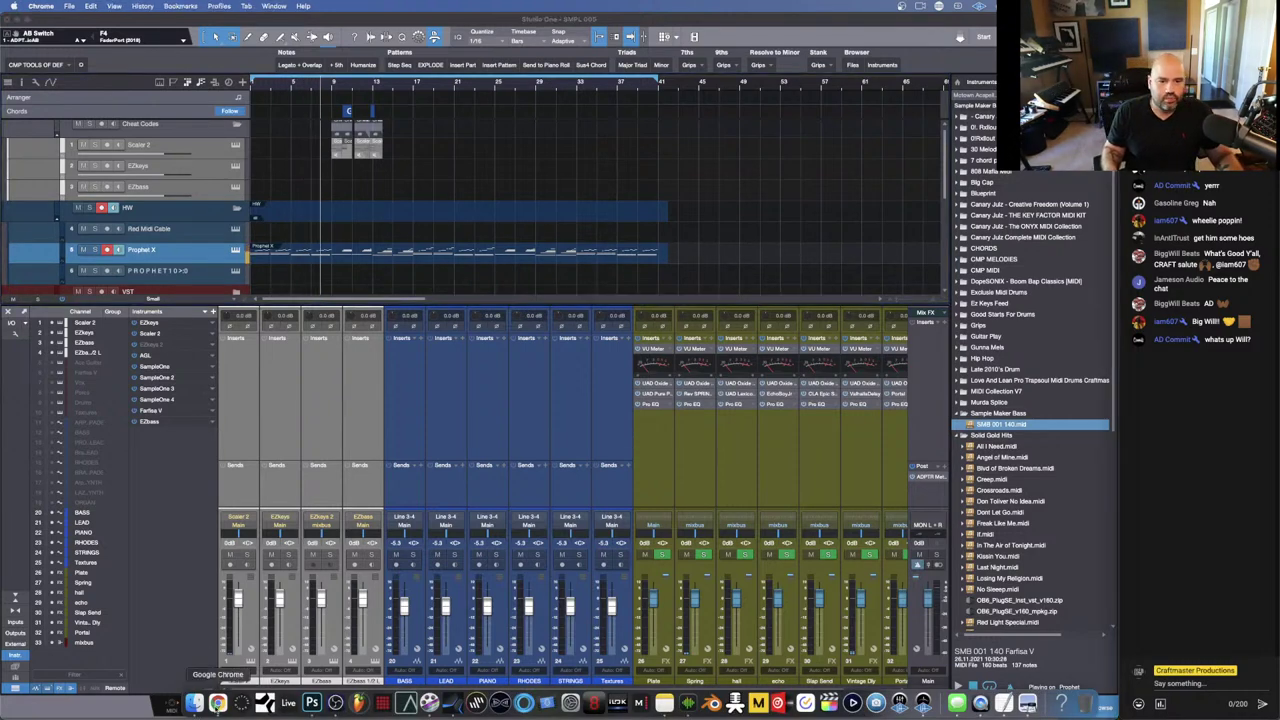
right_click(218, 703)
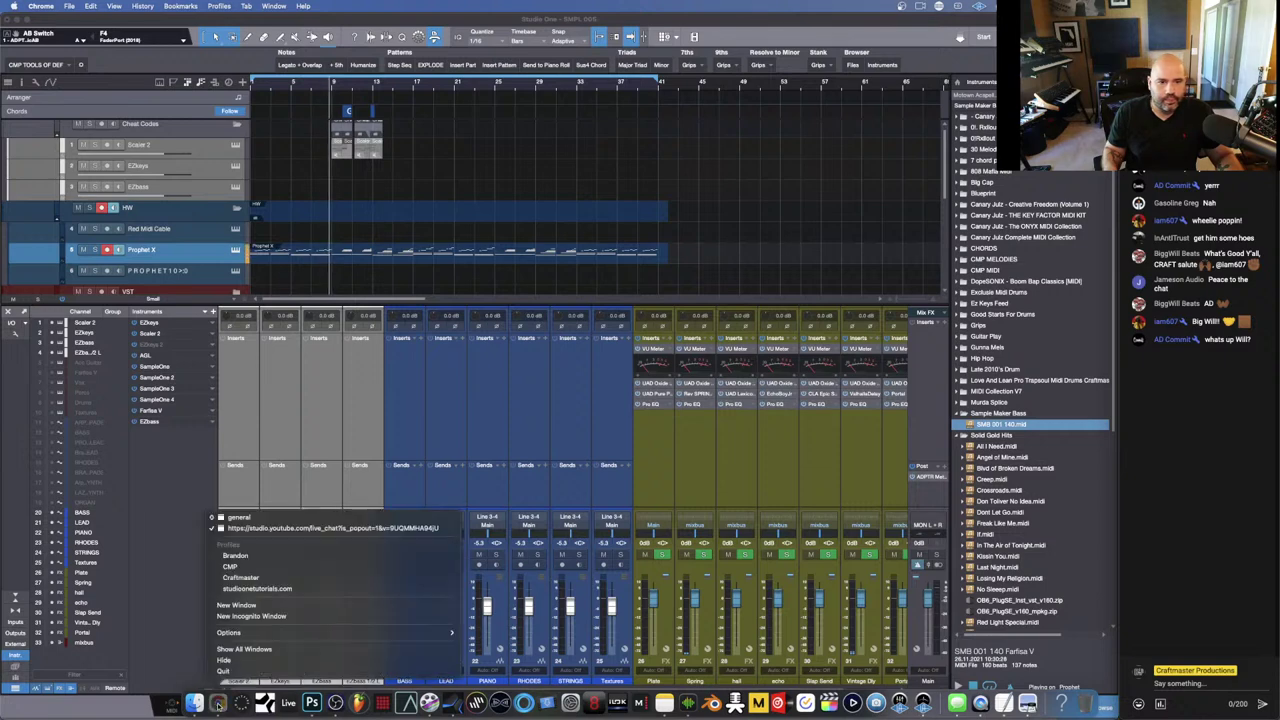
click(281, 522)
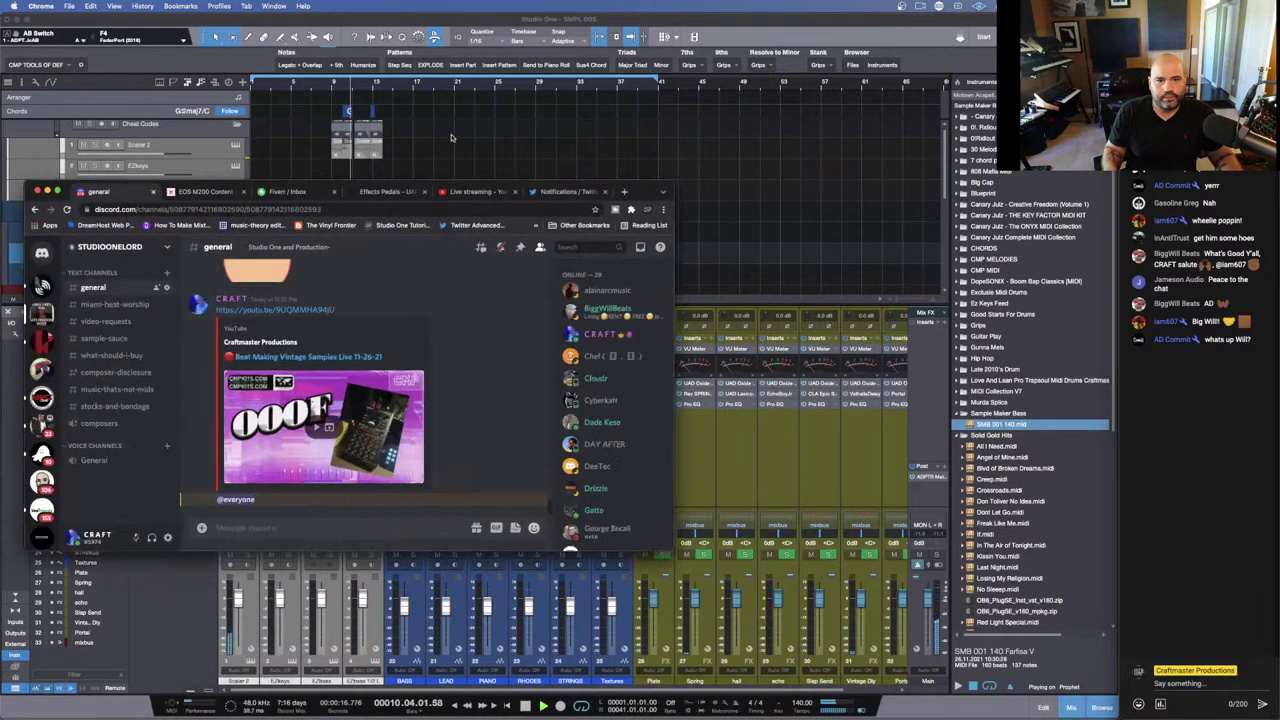
Step: Load the Plugin Alliance cart page at plugin-alliance.com/en/cart.html in the current browser tab
click(301, 209)
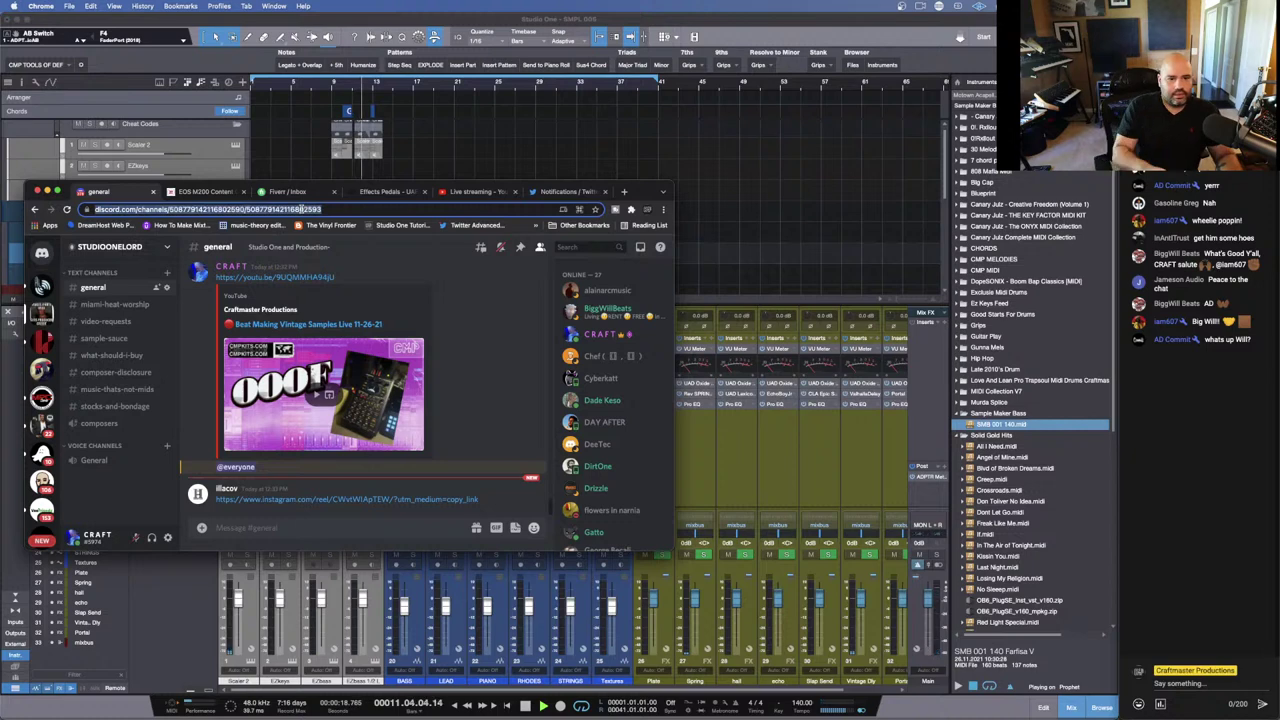
text(plu)
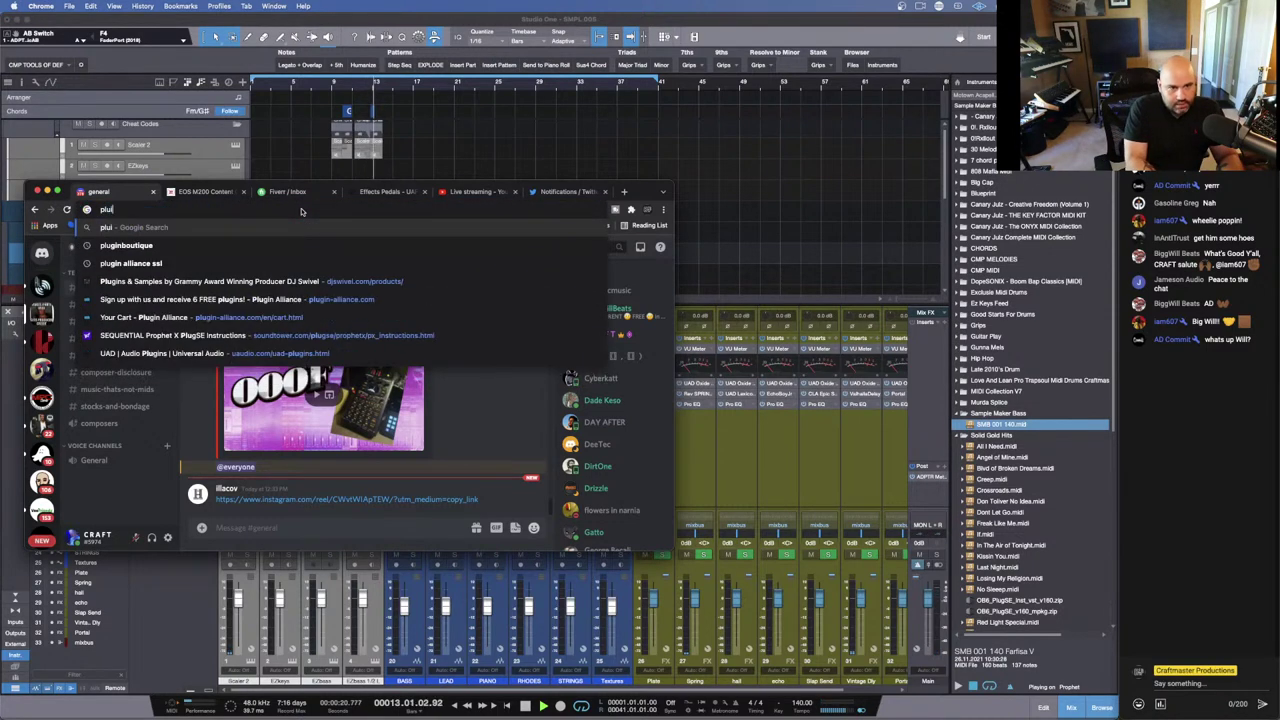
text(gin)
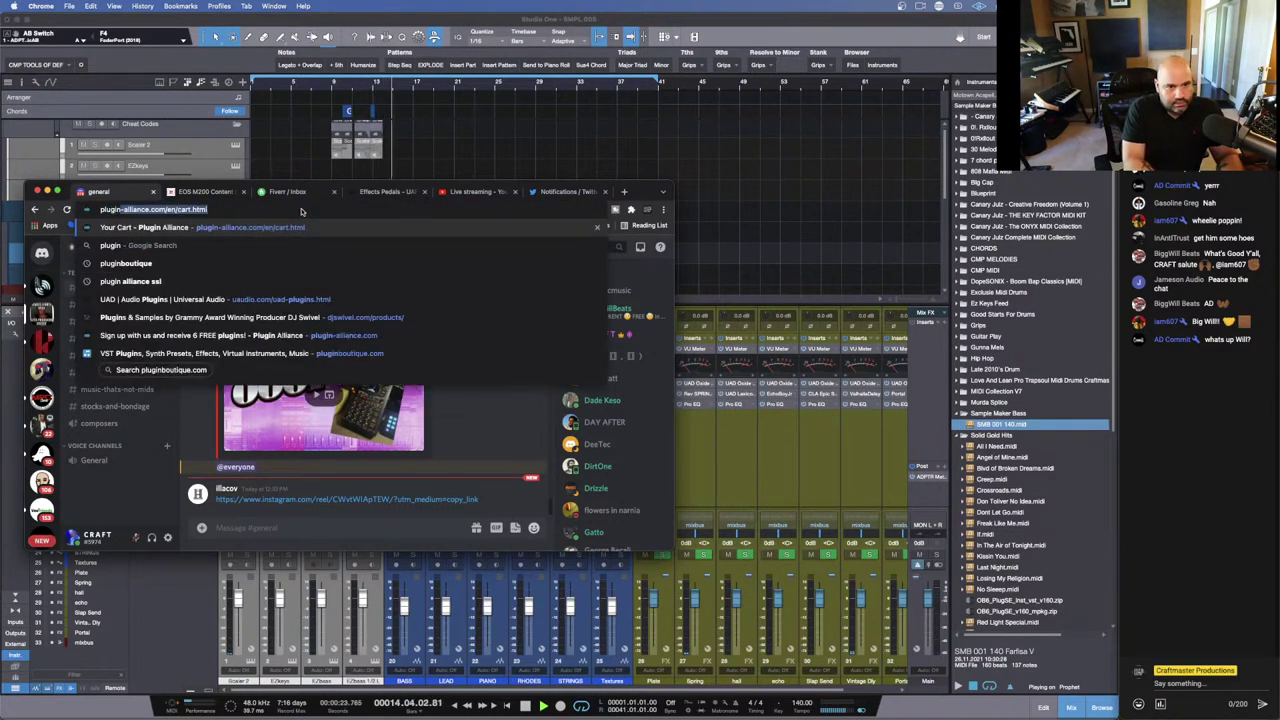
key(Return)
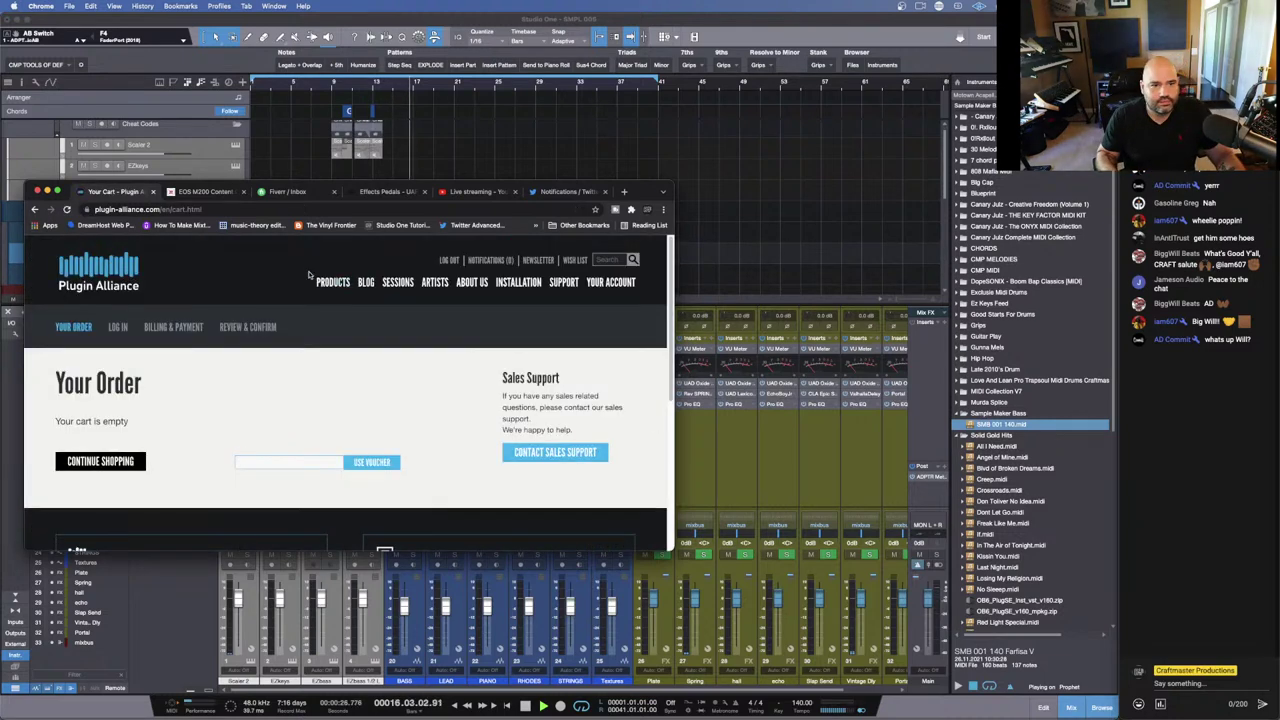
Step: Examine Plugin Alliance's product catalogue from the top of the products page down to the Utilities section containing Metric AB
click(336, 287)
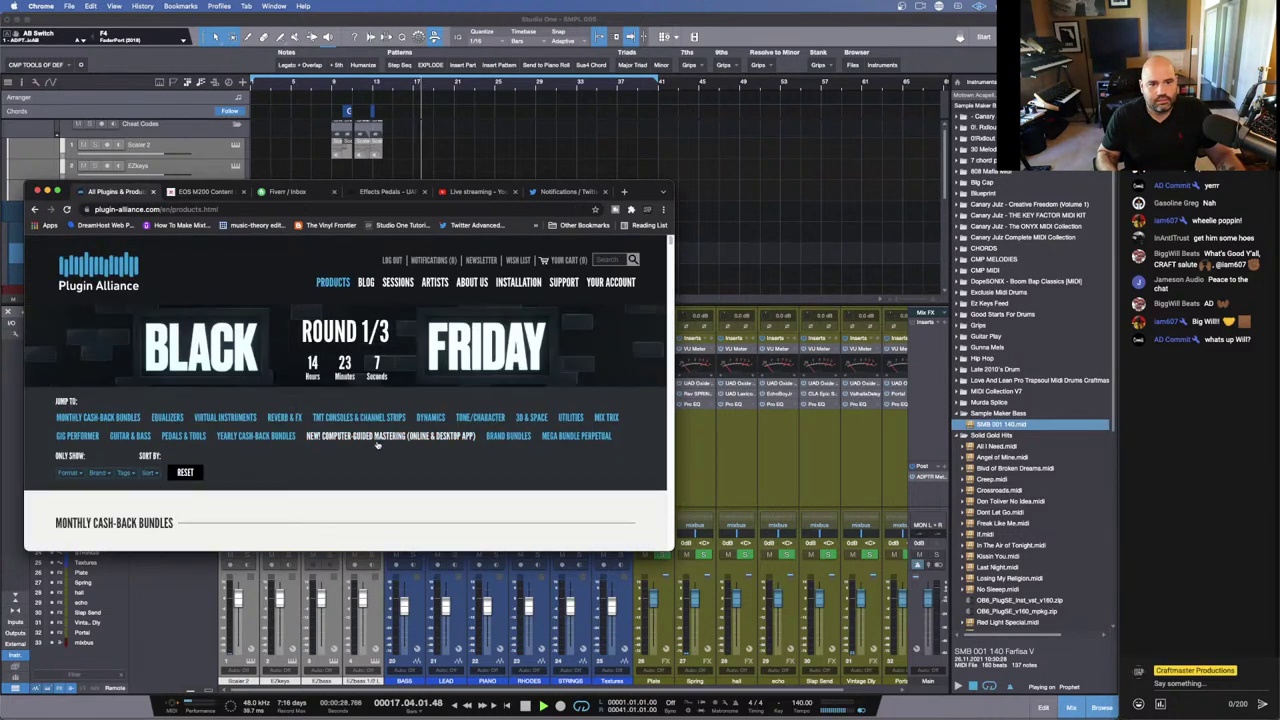
scroll(590, 425, down, 4)
scroll(593, 425, down, 10)
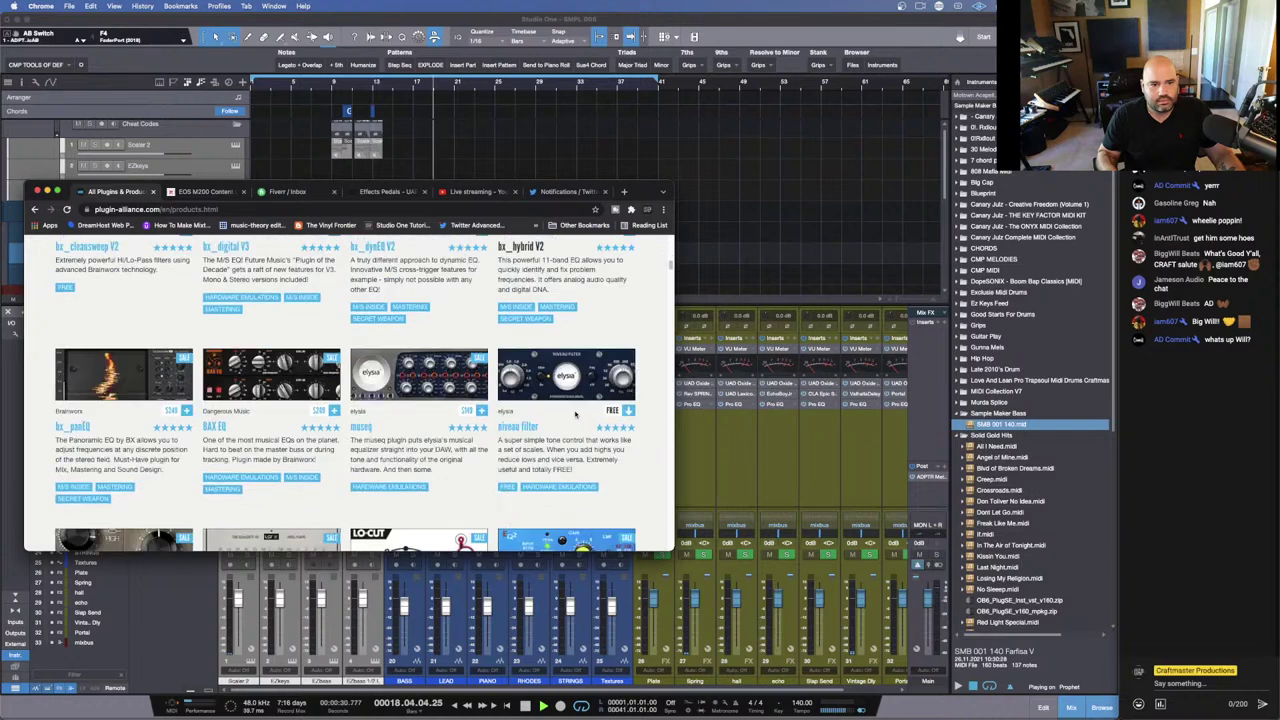
scroll(565, 409, down, 12)
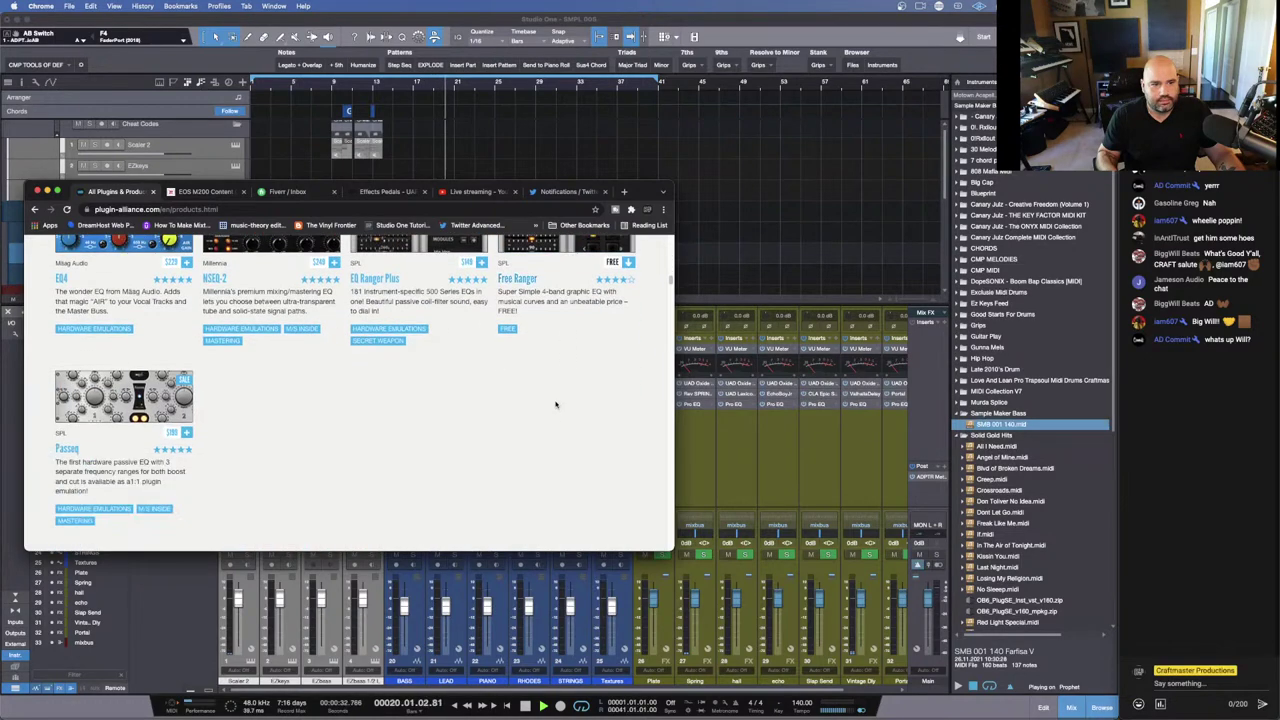
scroll(533, 399, down, 8)
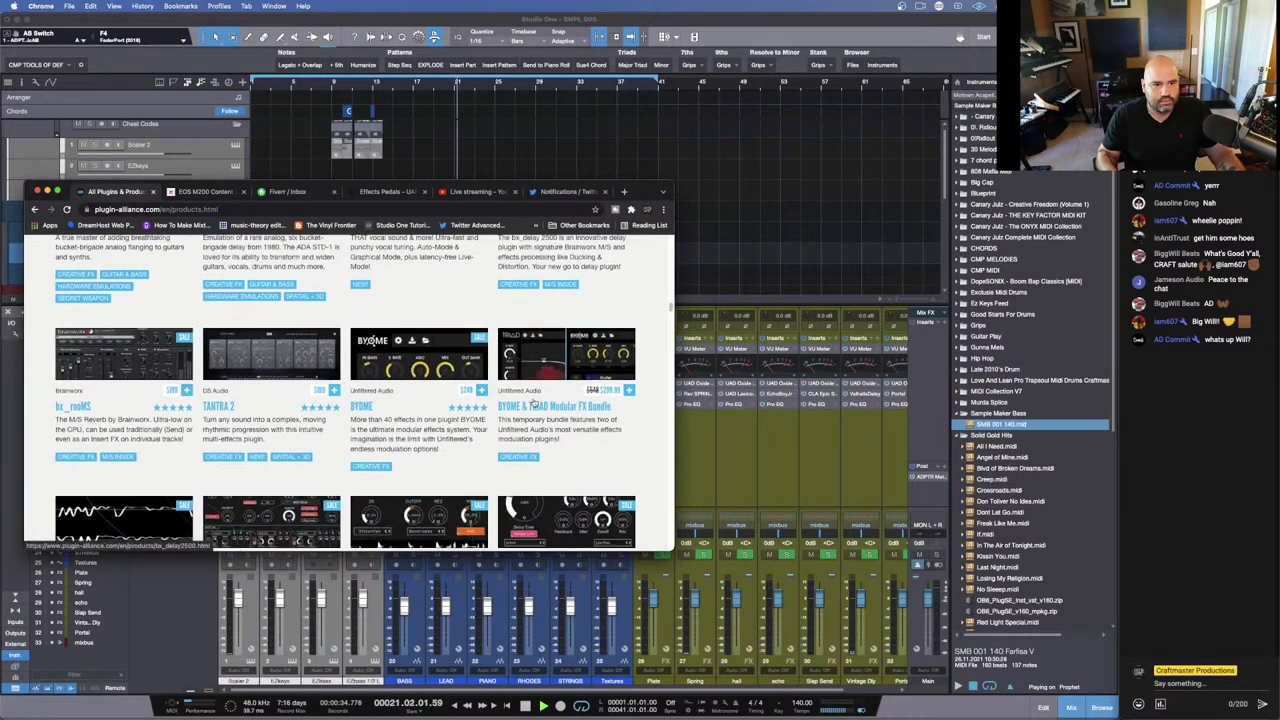
scroll(533, 400, down, 10)
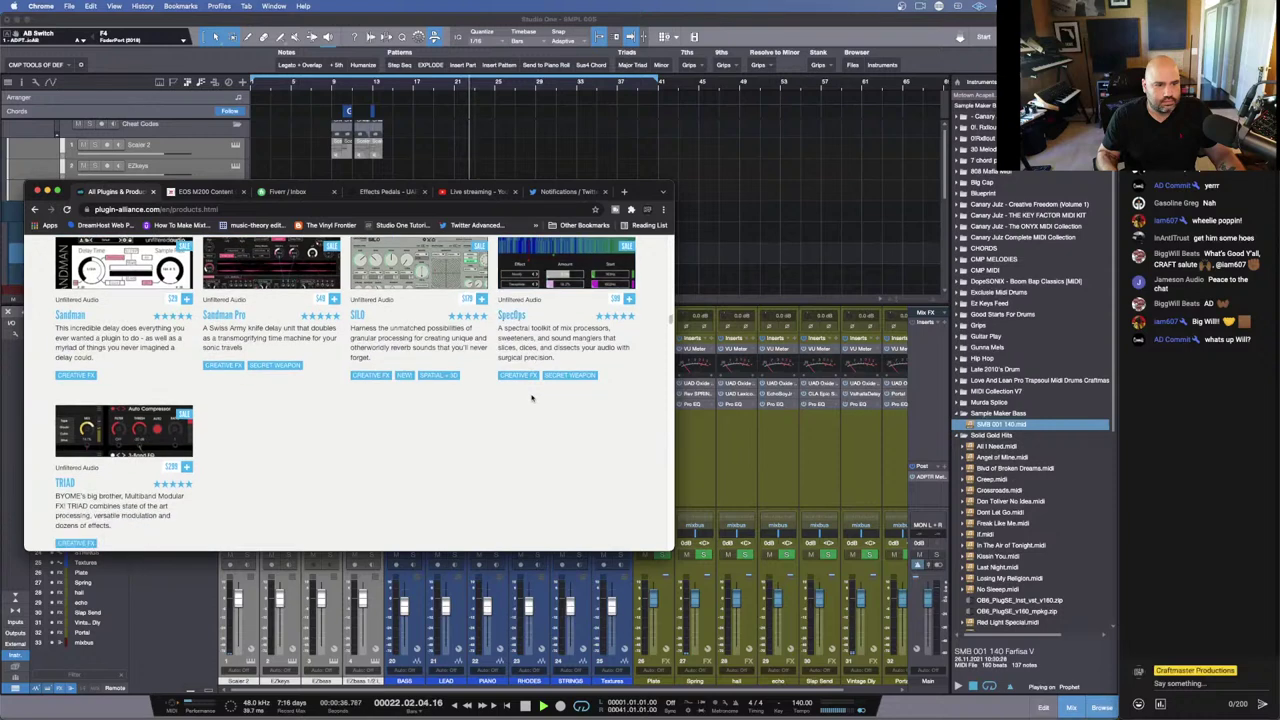
scroll(531, 397, down, 10)
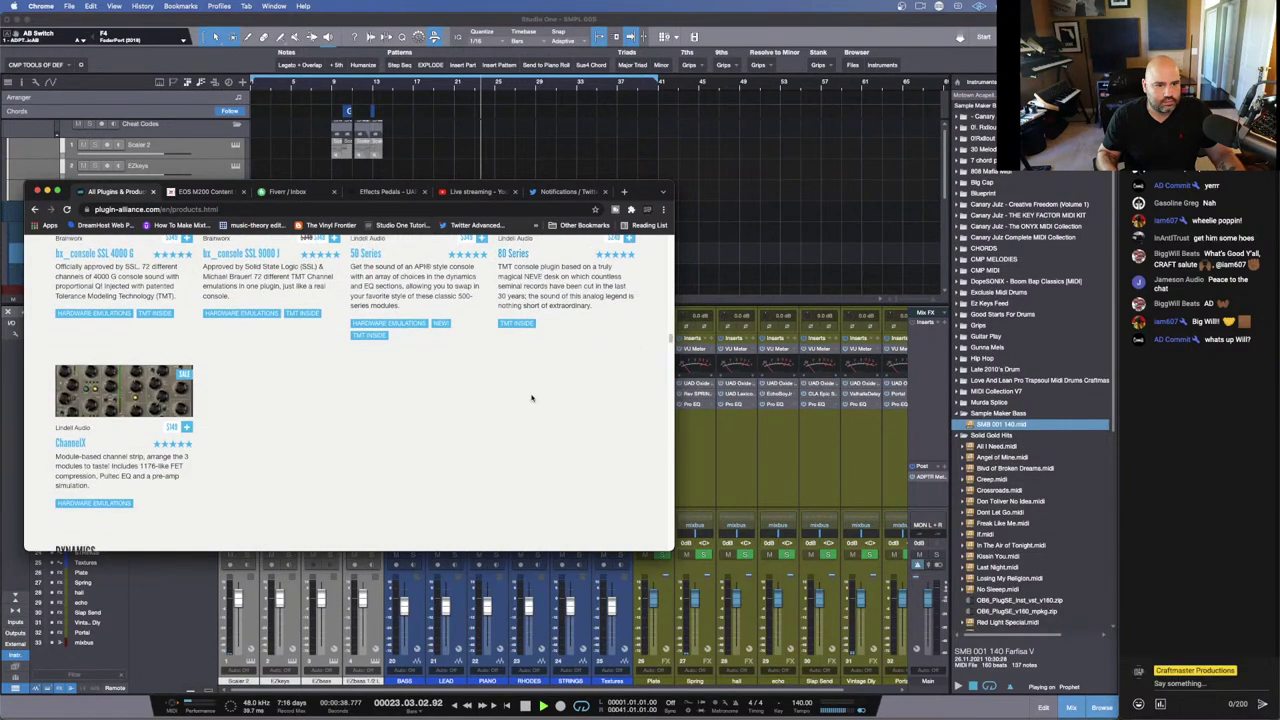
scroll(531, 397, down, 10)
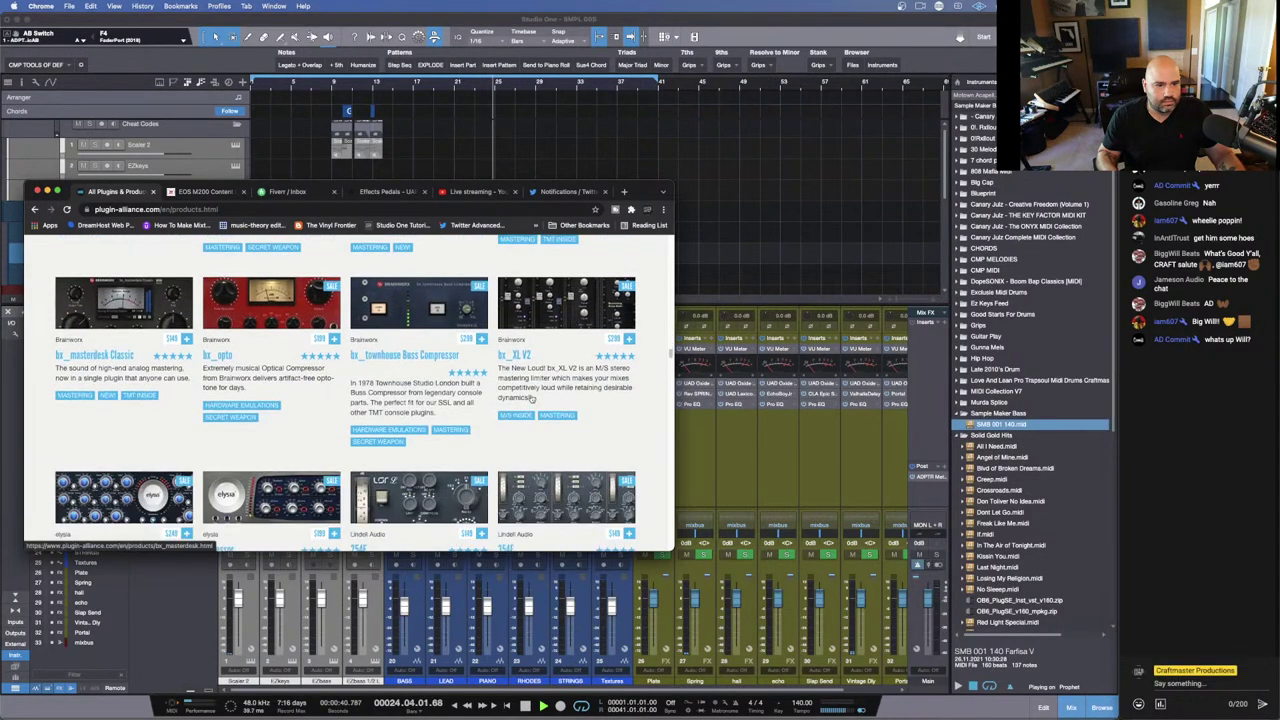
scroll(531, 397, down, 10)
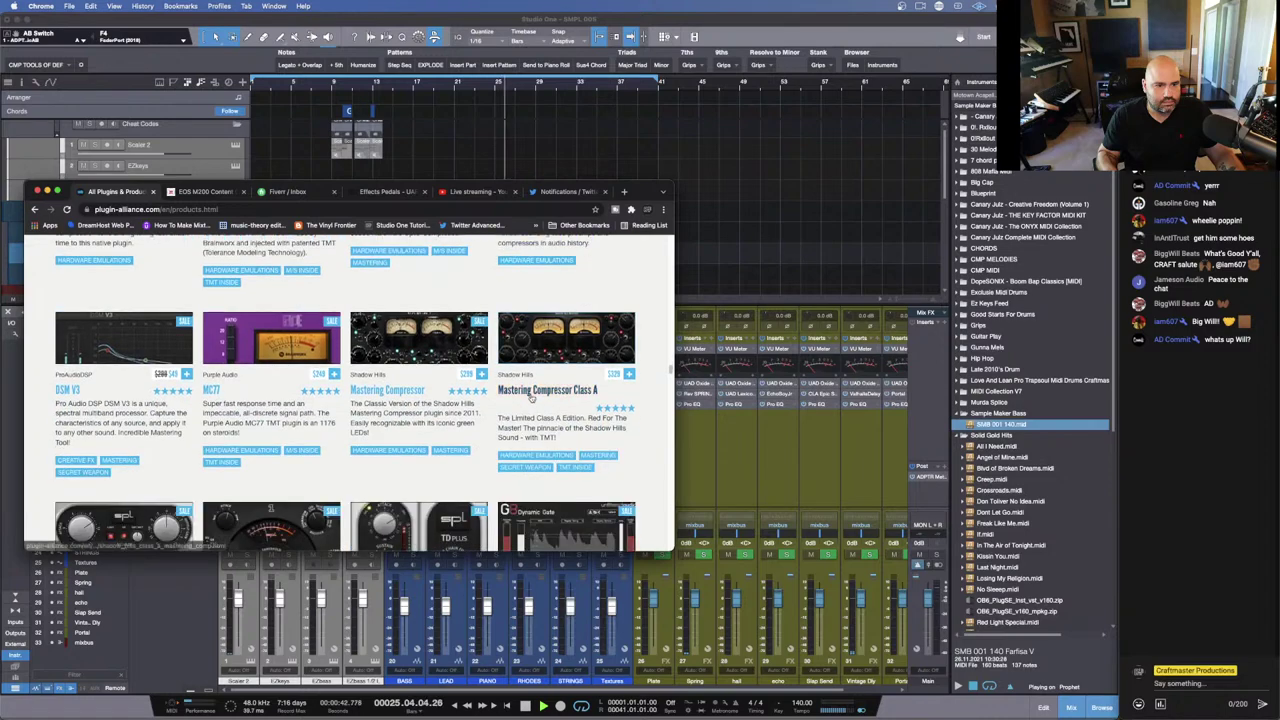
scroll(531, 397, down, 10)
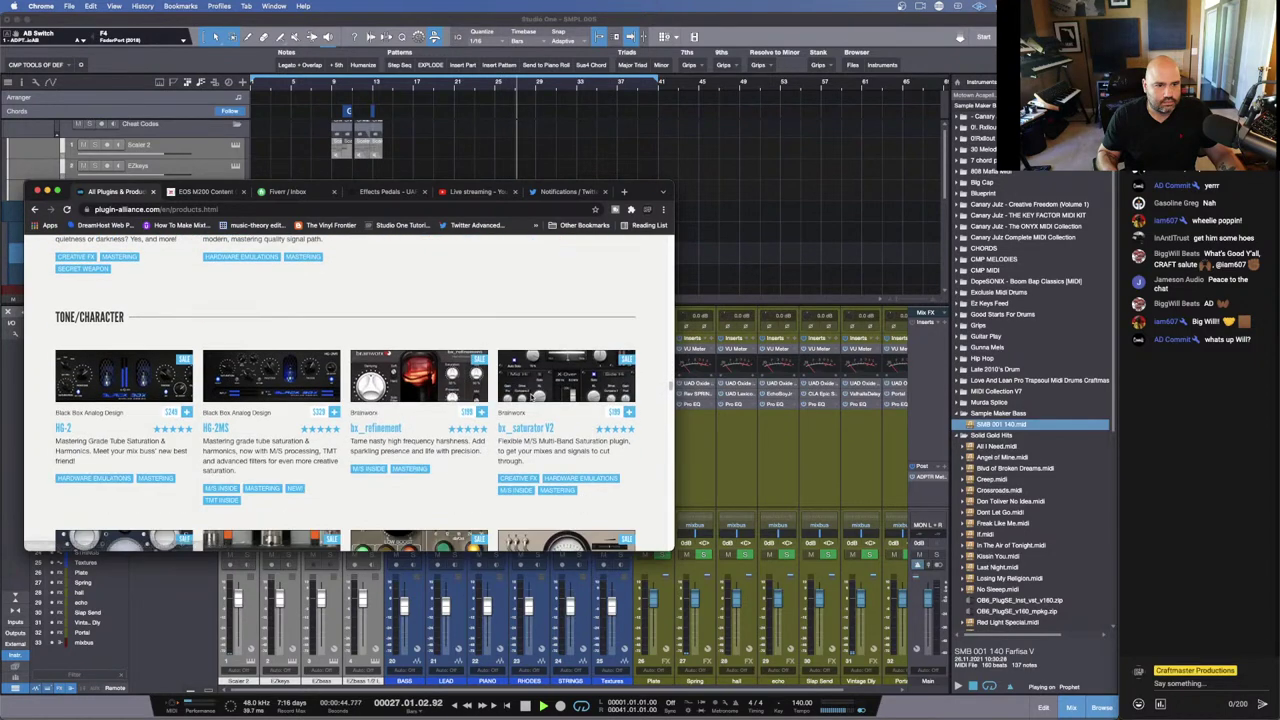
scroll(531, 397, down, 10)
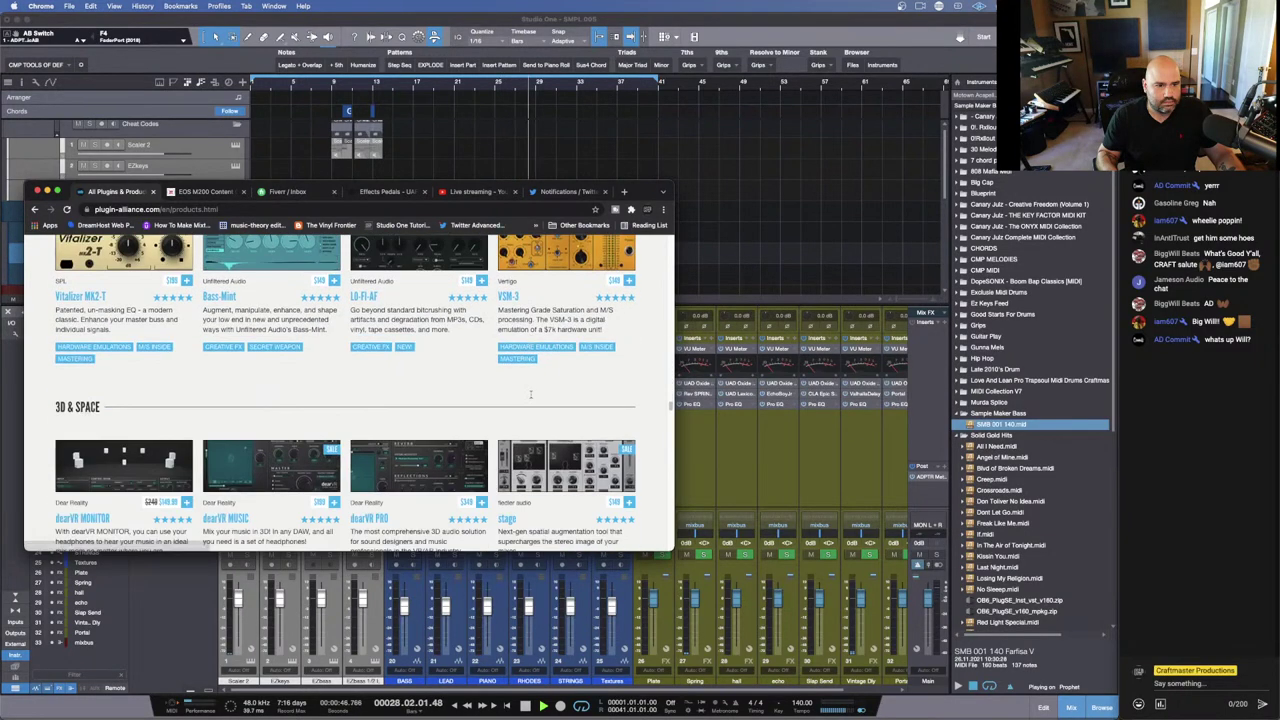
scroll(531, 395, down, 5)
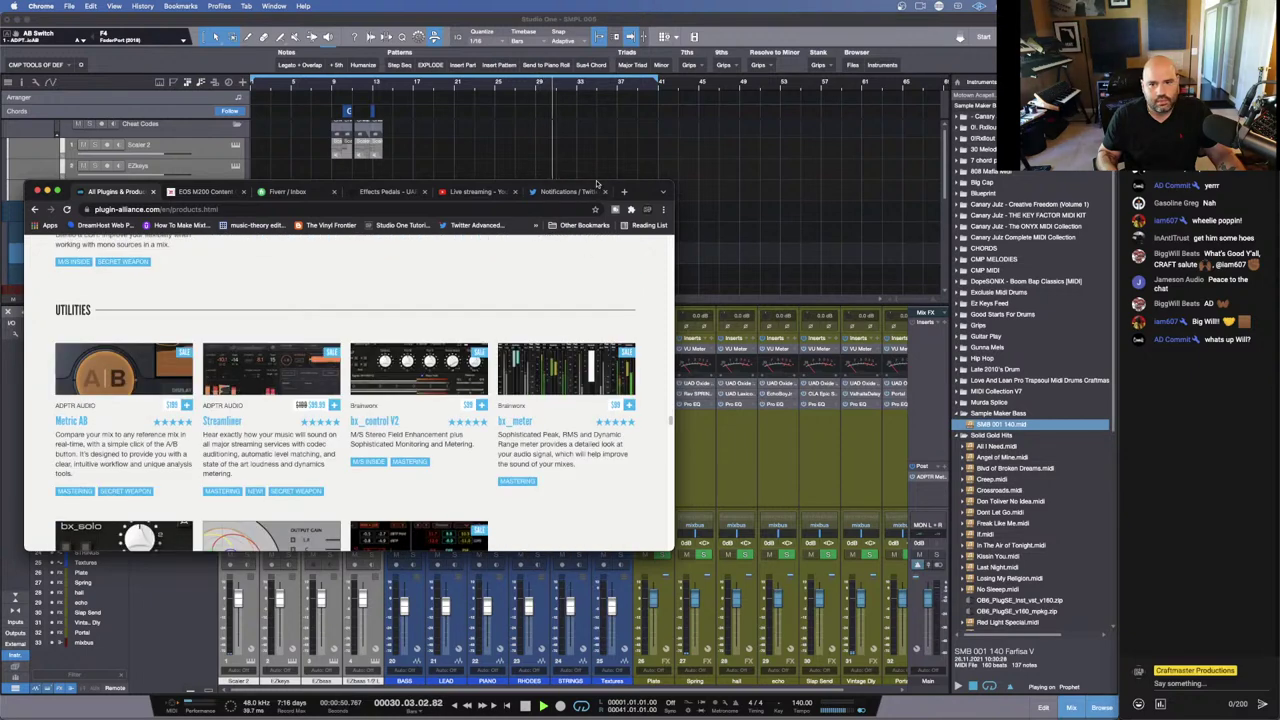
Step: Move and enlarge the browser window around the Utilities listings, then close the Plugin Alliance tab and put the window away
drag(601, 190, 644, 33)
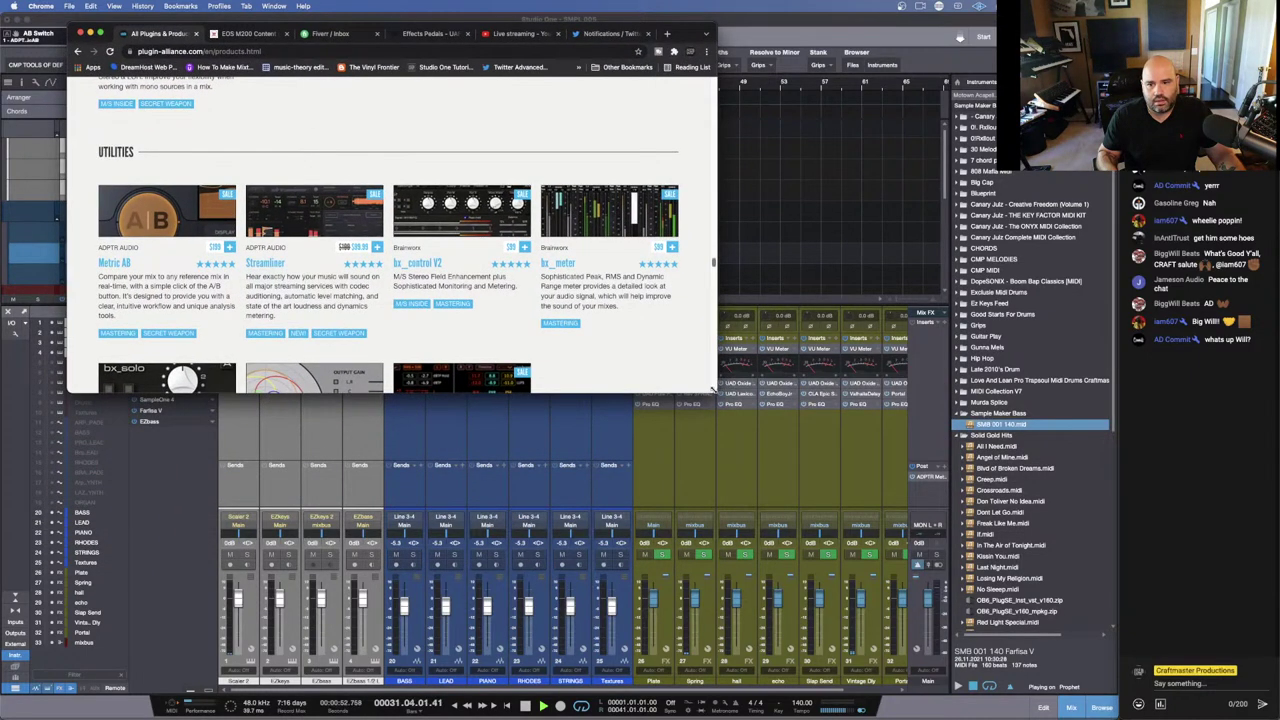
drag(713, 390, 843, 657)
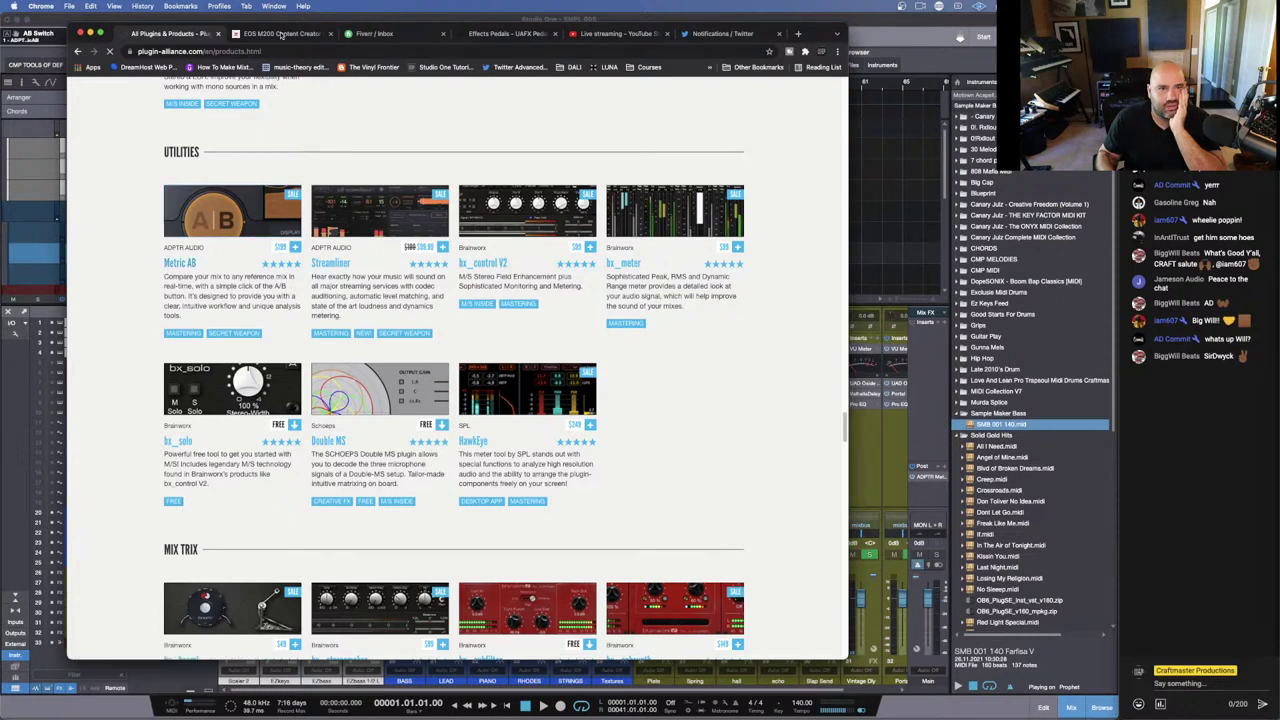
click(219, 34)
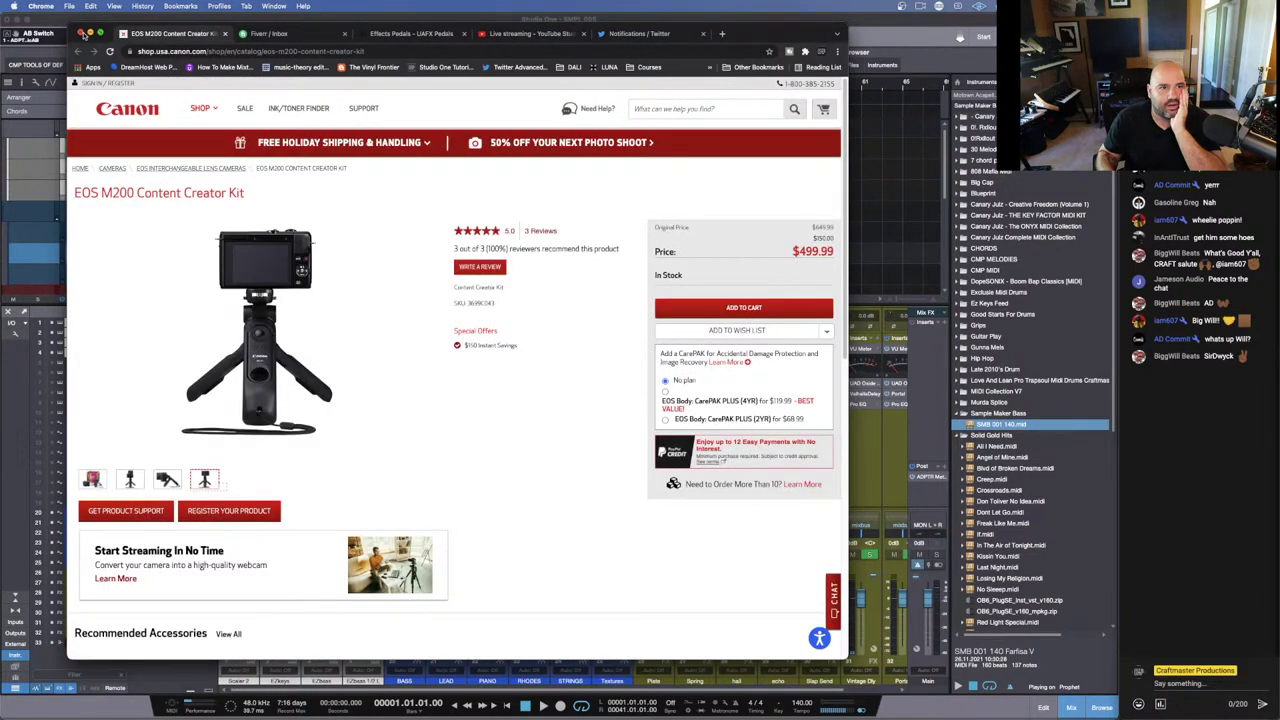
click(89, 35)
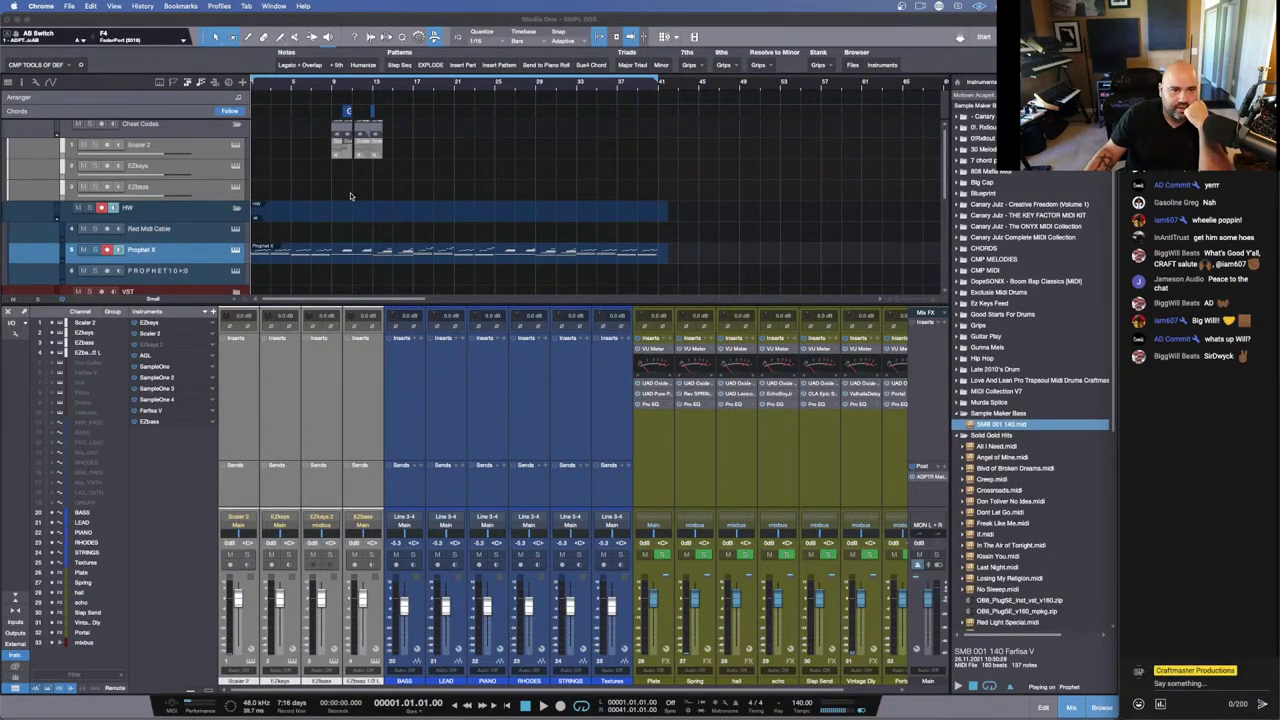
Step: Audition the song, then bounce the selected Prophet X instrument part to an audio track, recording from Line 3-4
key(space)
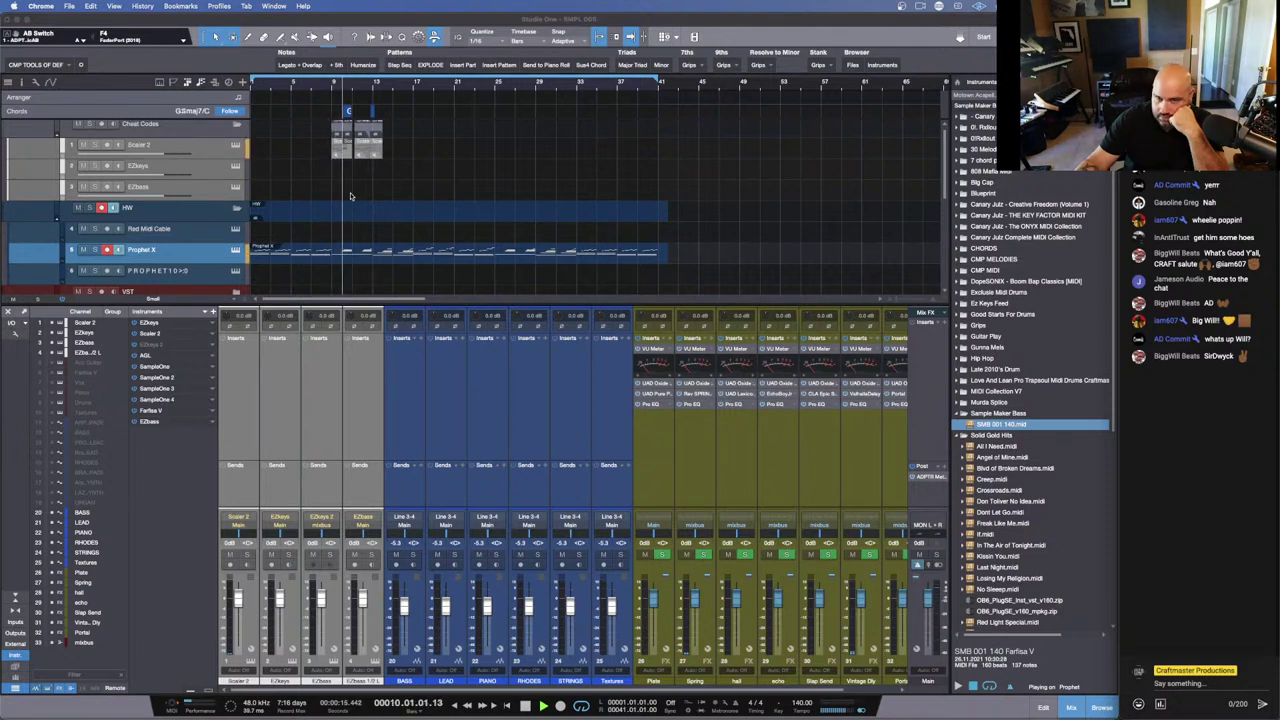
click(538, 255)
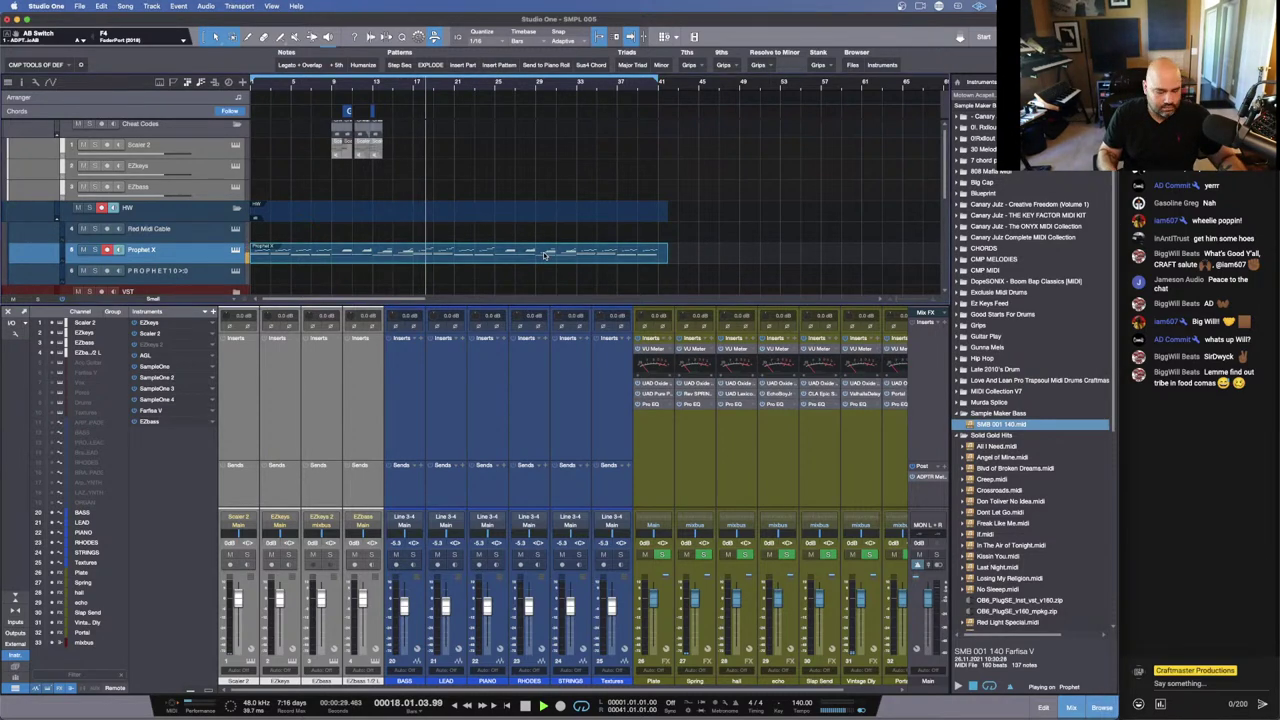
key(space)
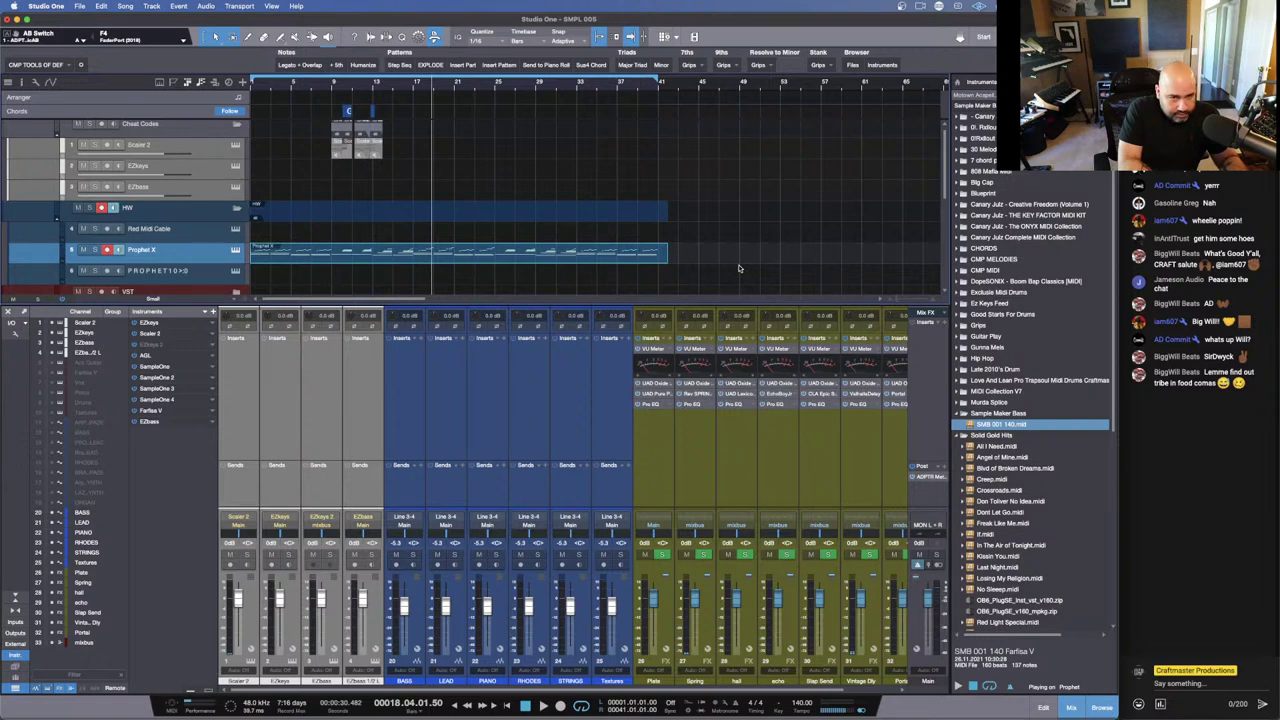
key(ctrl+b)
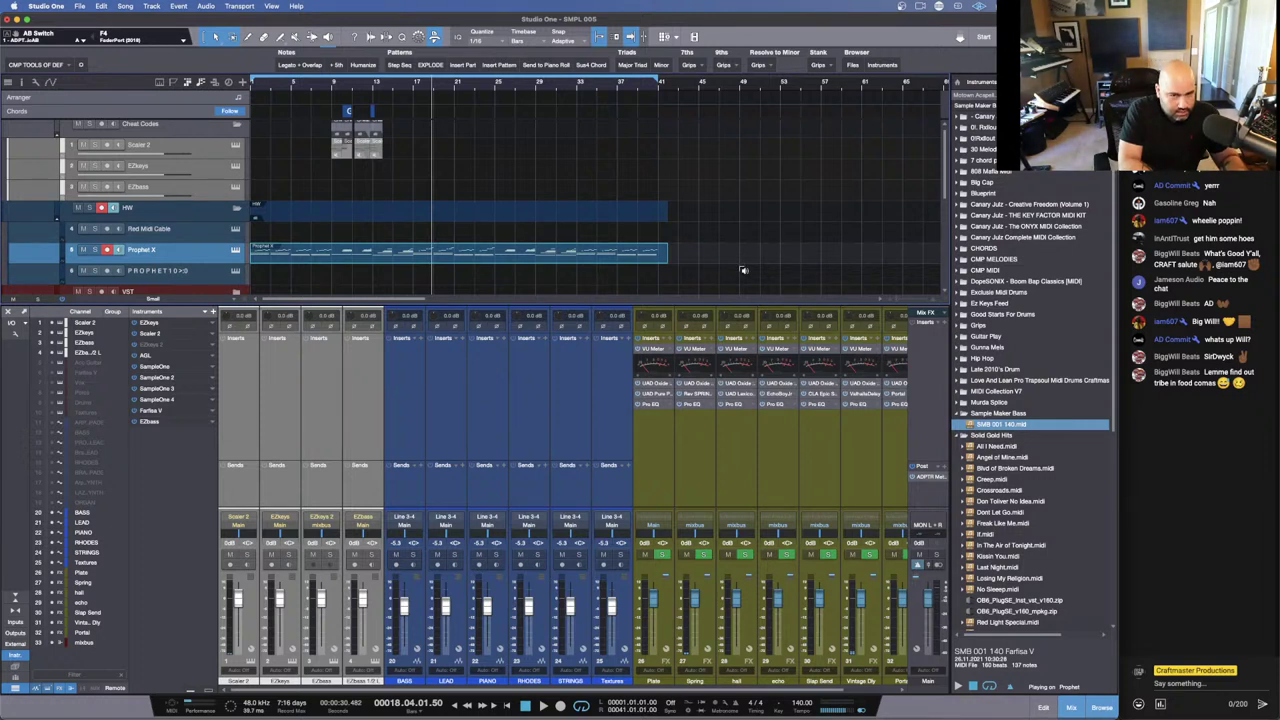
key(ctrl+b)
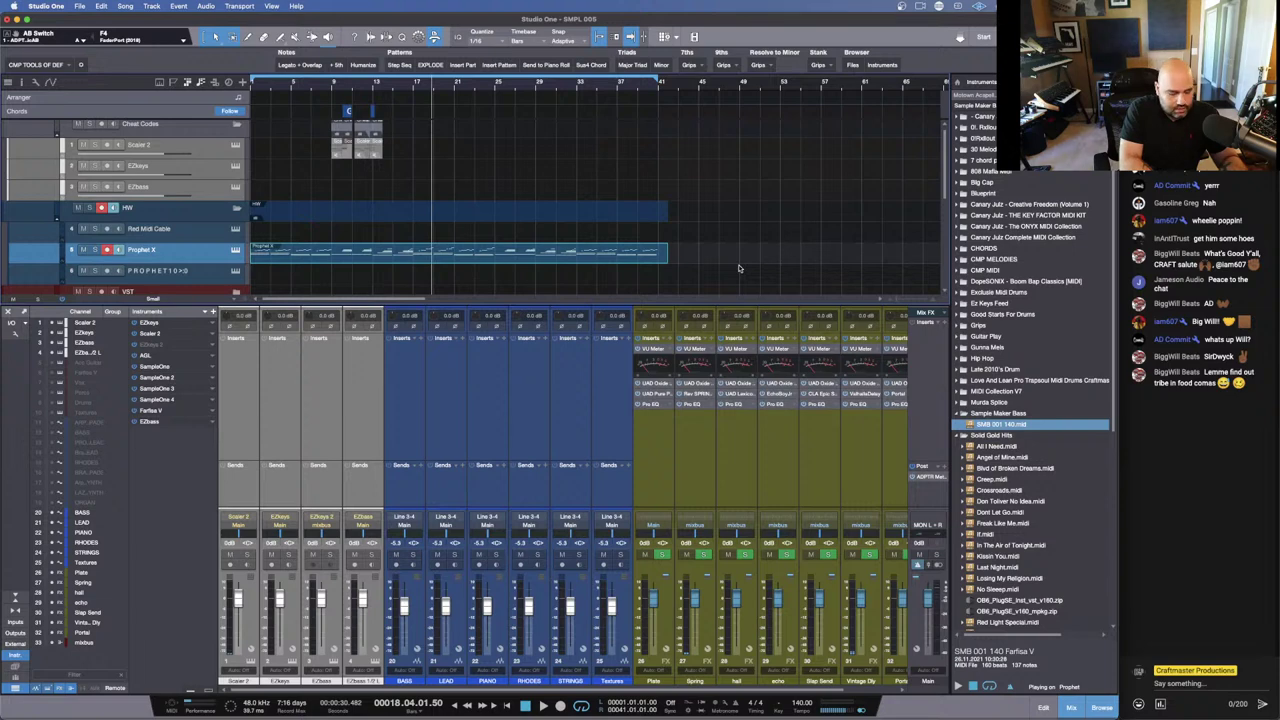
key(ctrl+b)
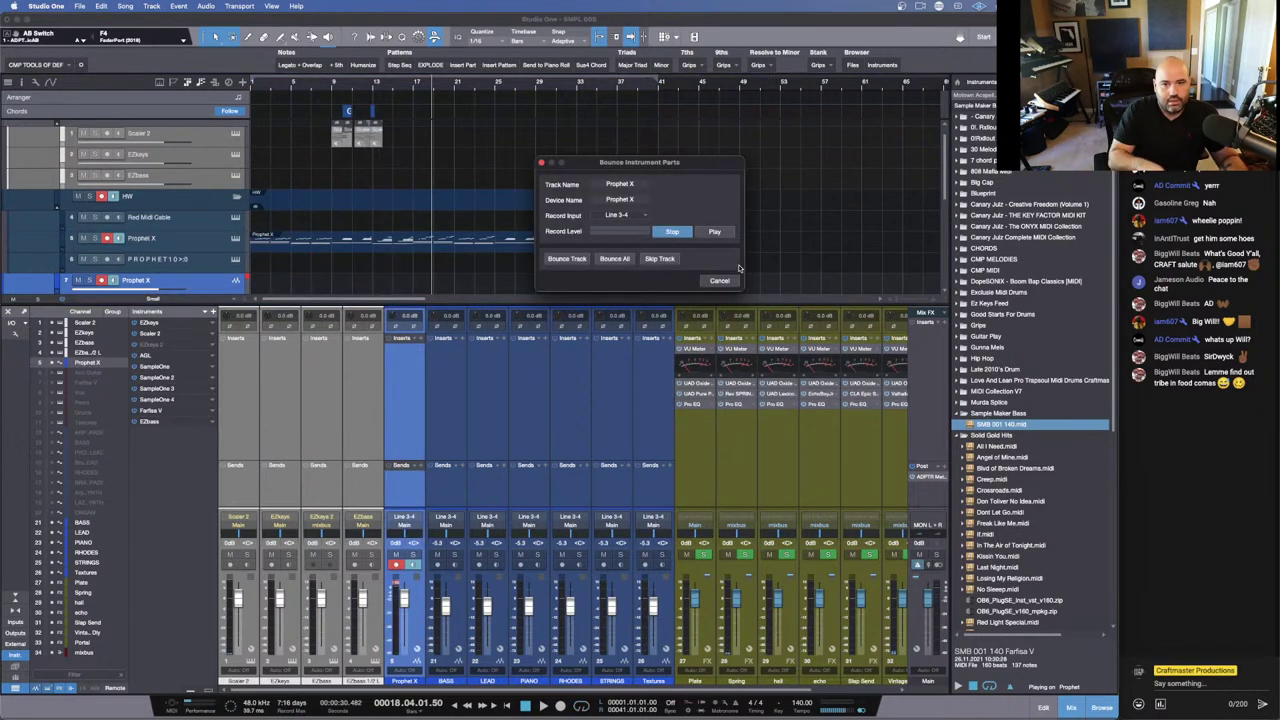
click(556, 259)
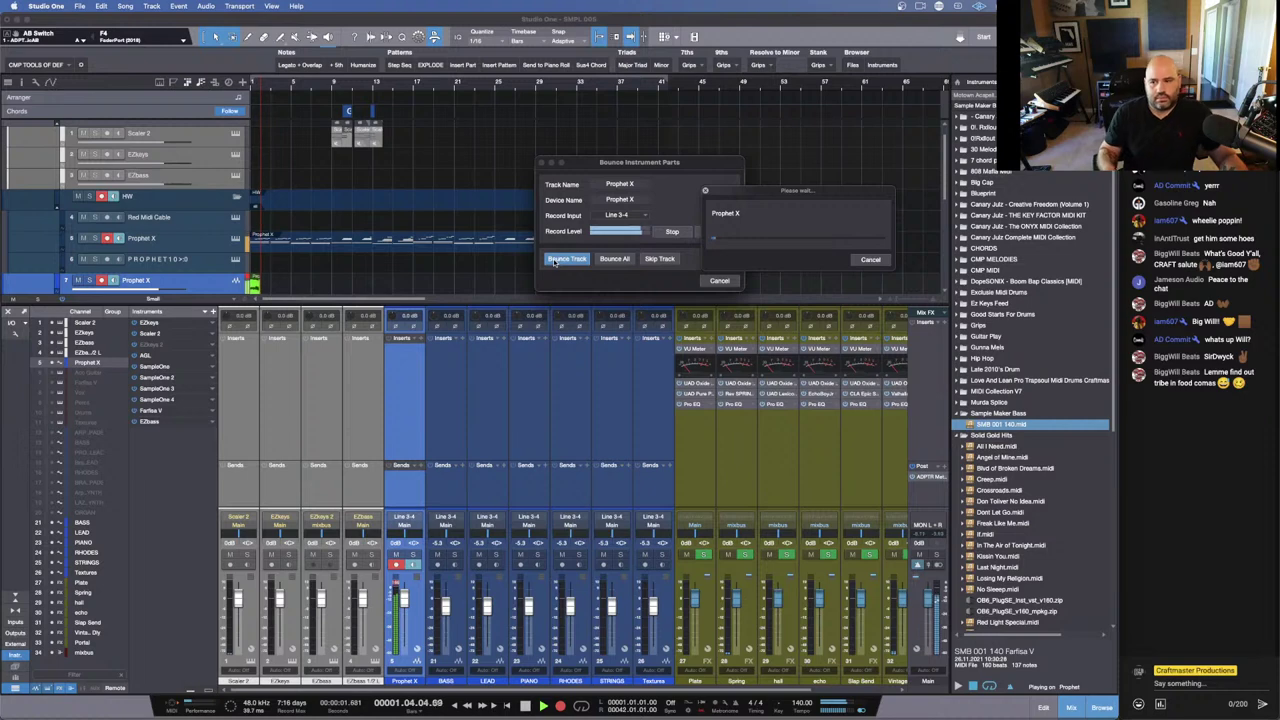
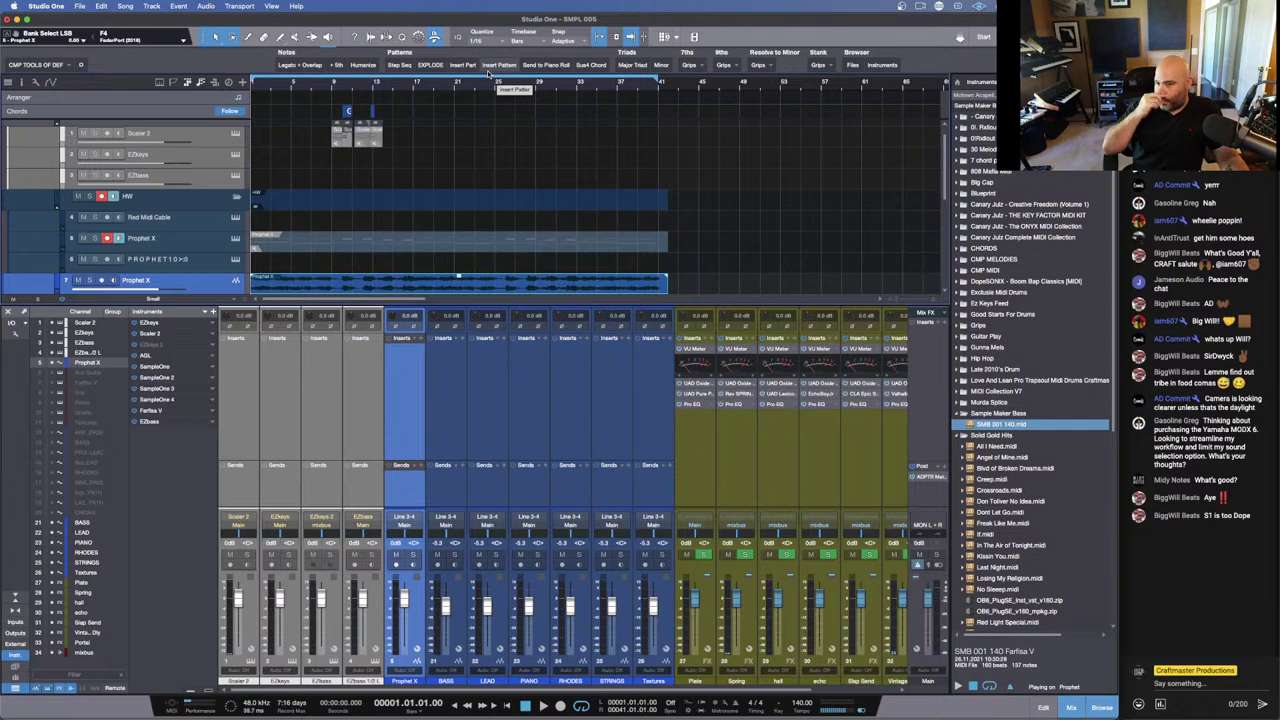
Step: Start playback and open the bounced Prophet X audio event in an editor enlarged to fill most of the window
key(space)
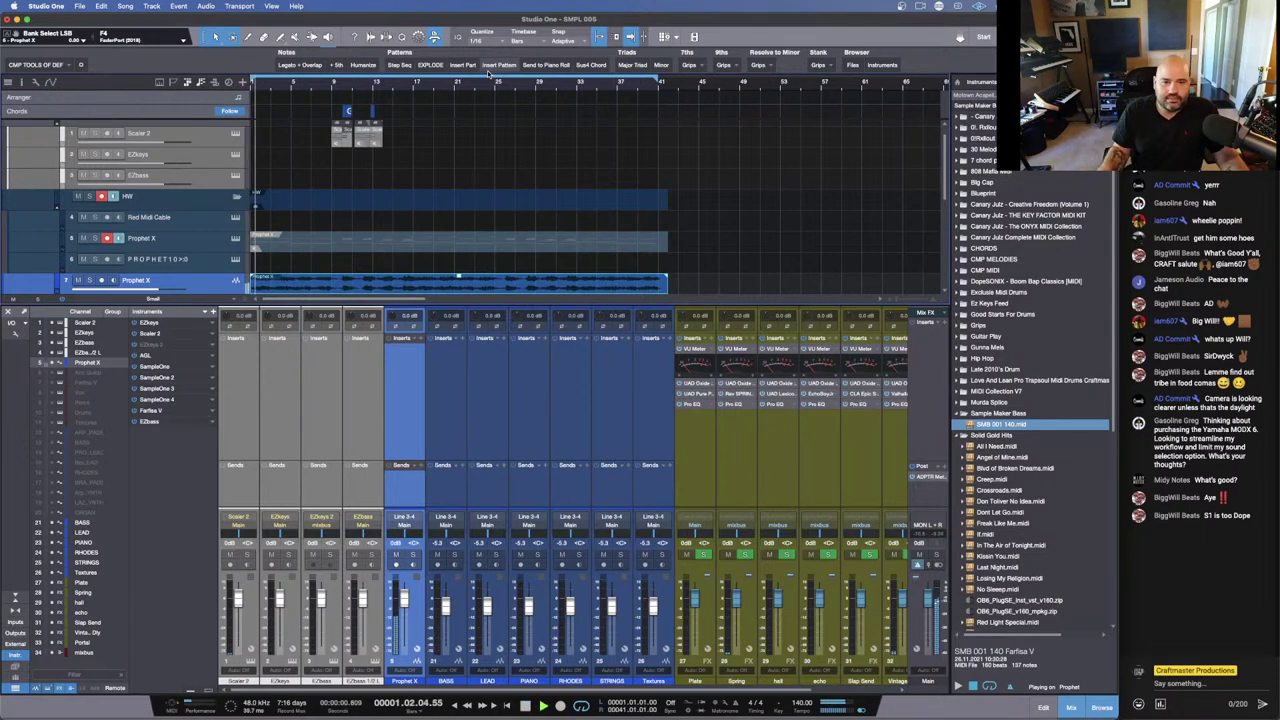
drag(372, 305, 372, 392)
double_click(350, 289)
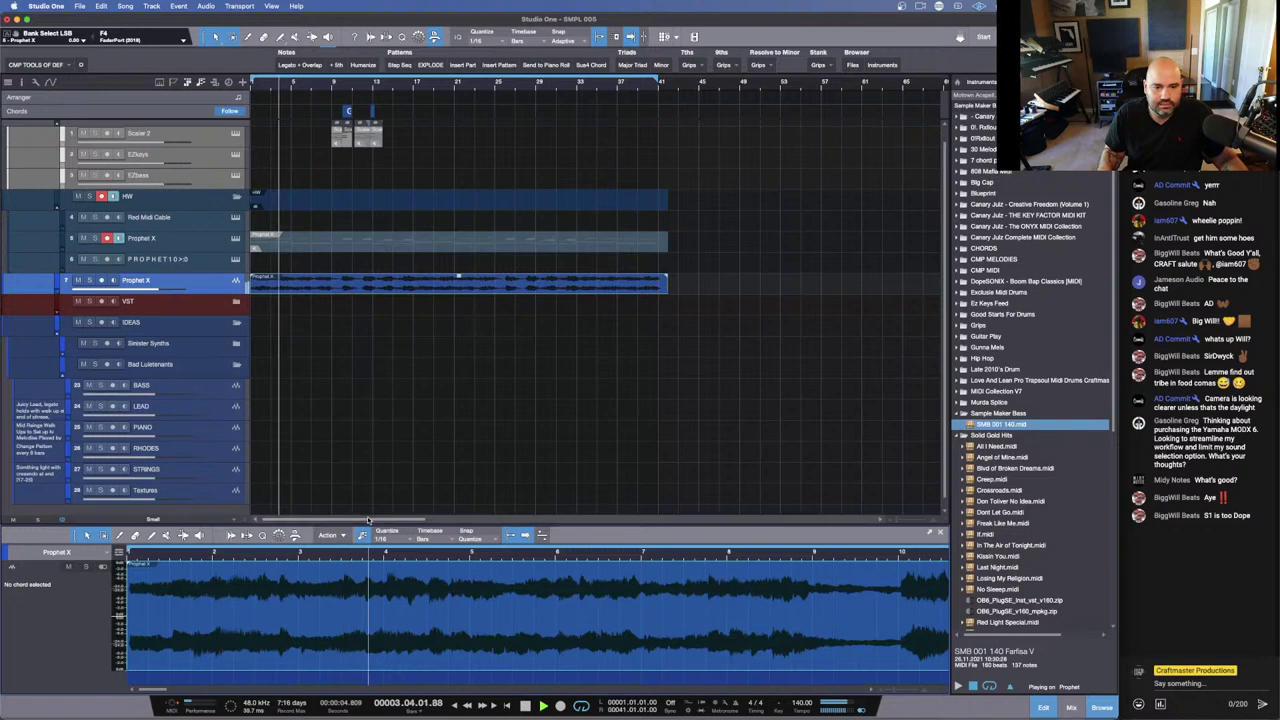
drag(400, 522, 398, 262)
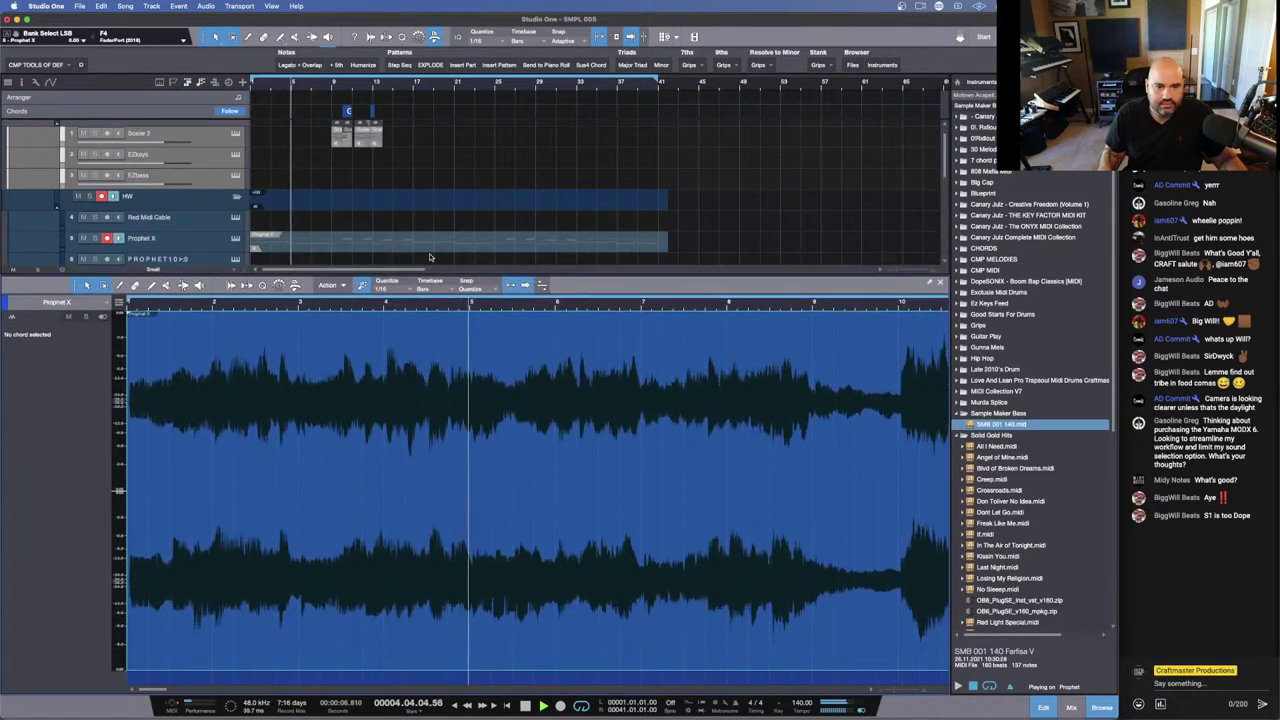
Step: Trim the silence from the start of the Prophet X audio event so it begins where the waveform starts
scroll(394, 340, up, 5)
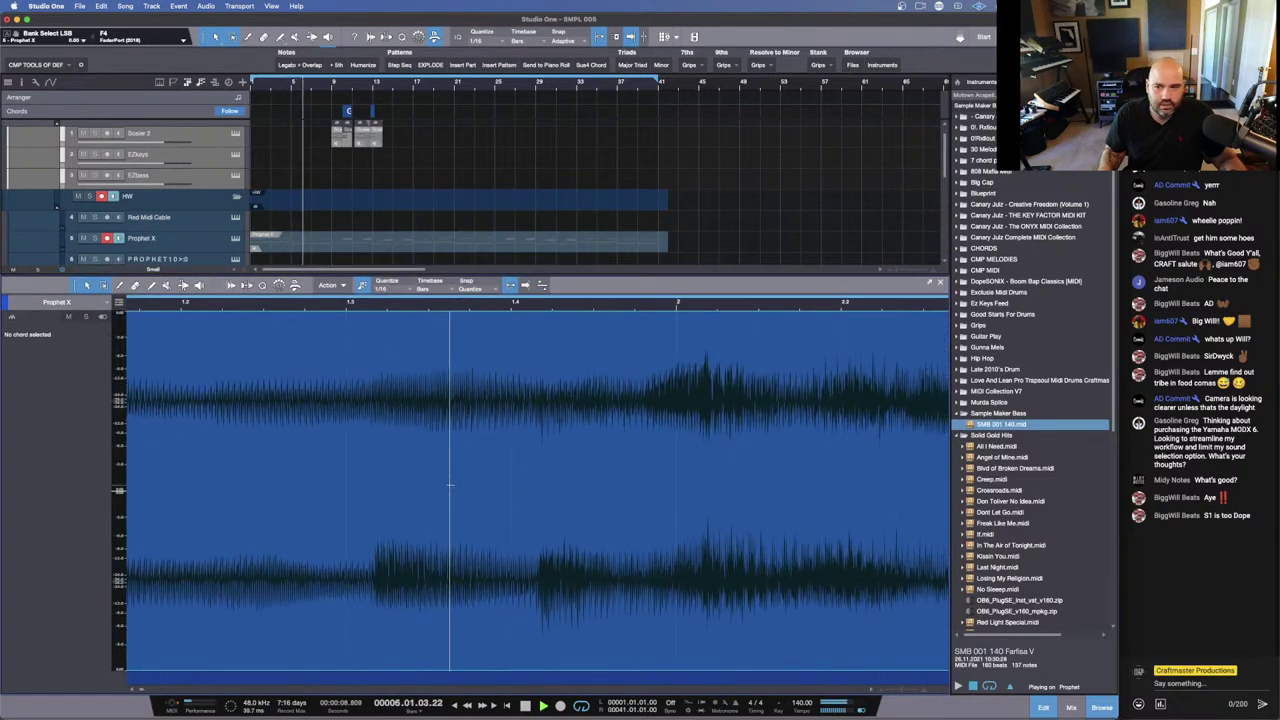
drag(170, 690, 139, 690)
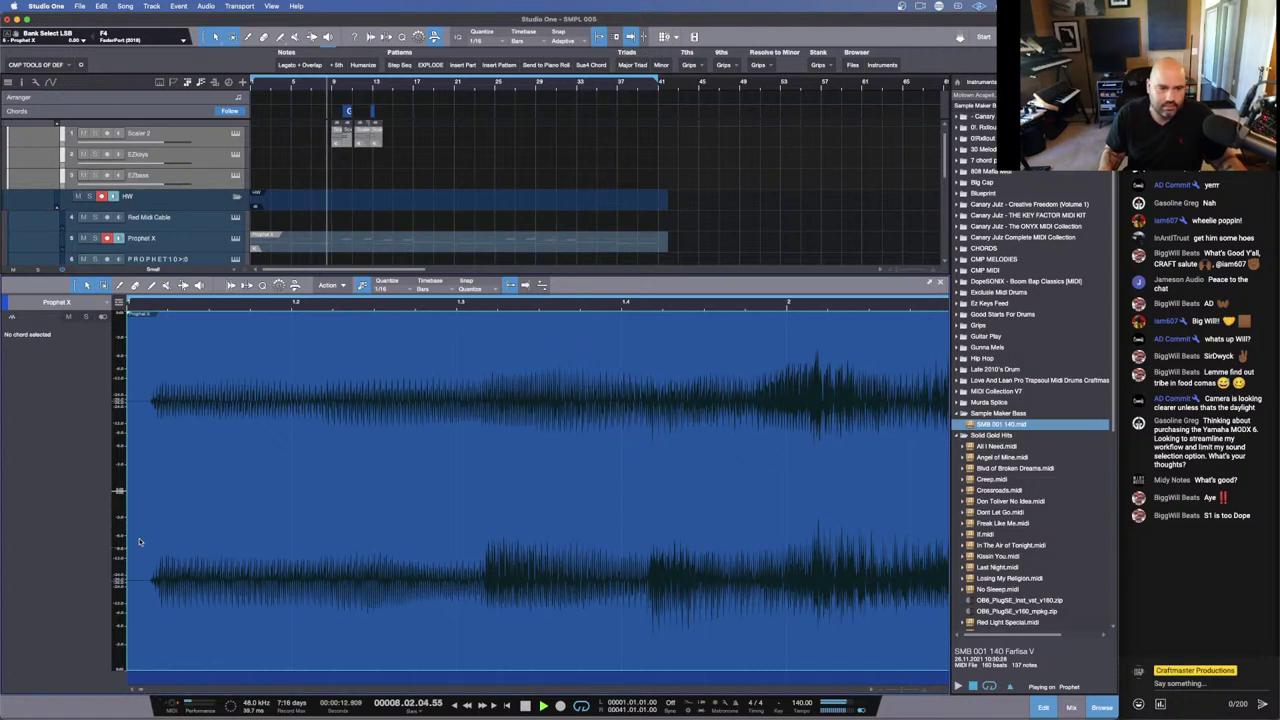
click(130, 472)
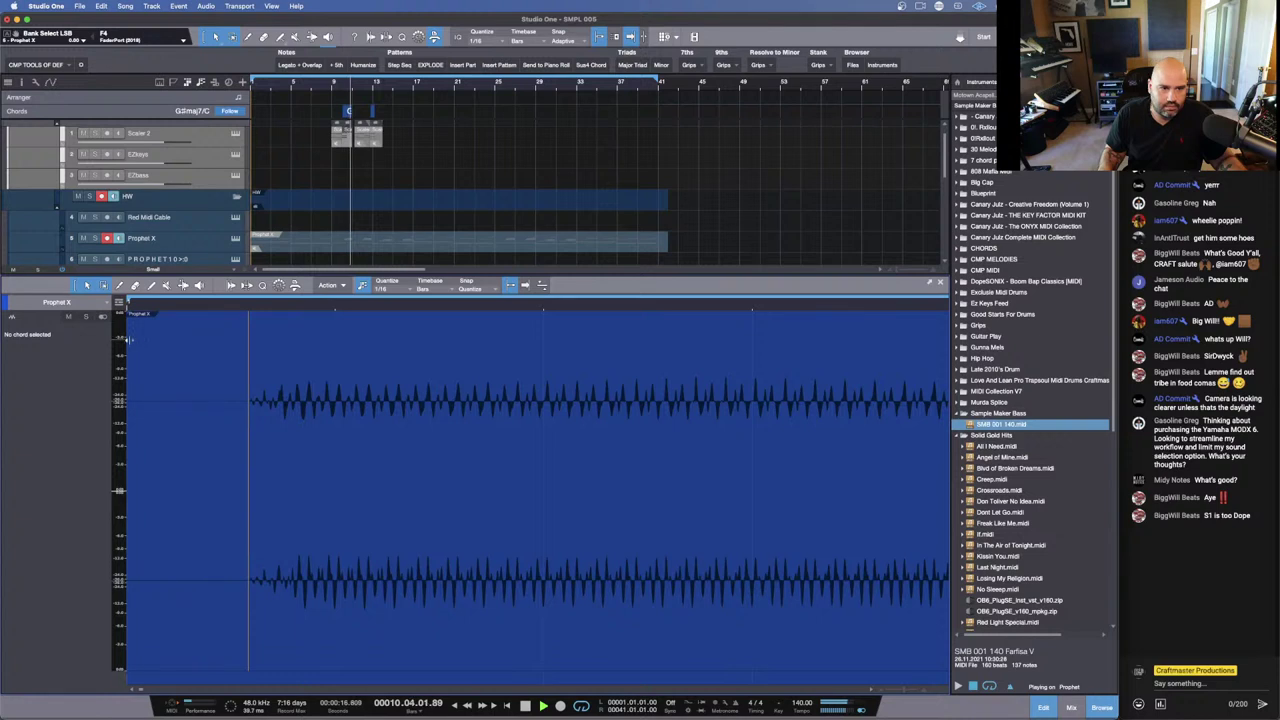
scroll(129, 338, up, 5)
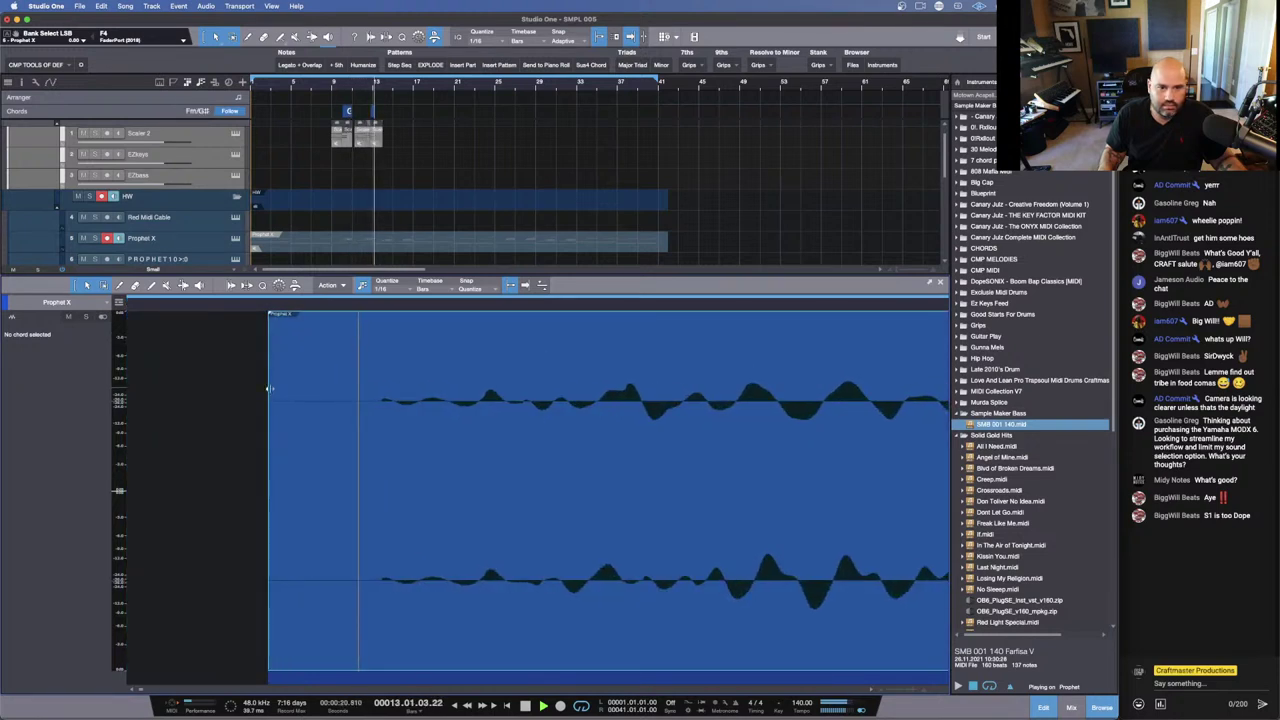
drag(269, 349, 371, 345)
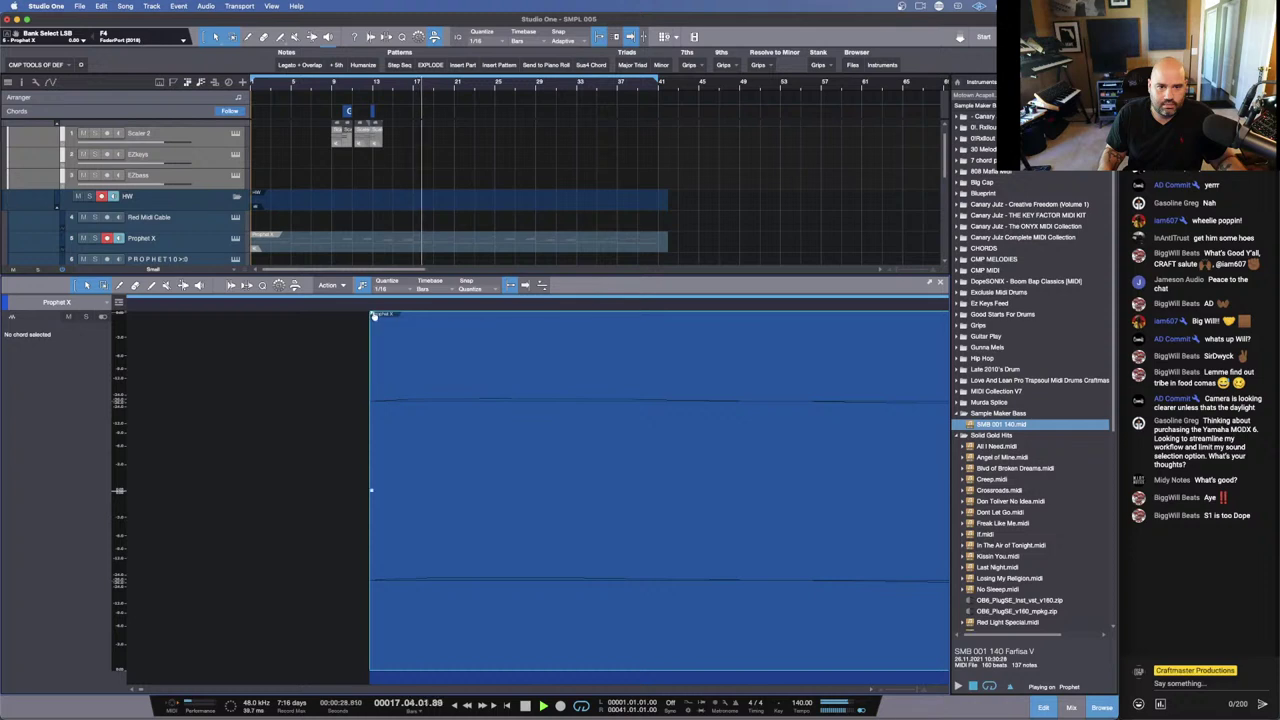
scroll(403, 585, right, 3)
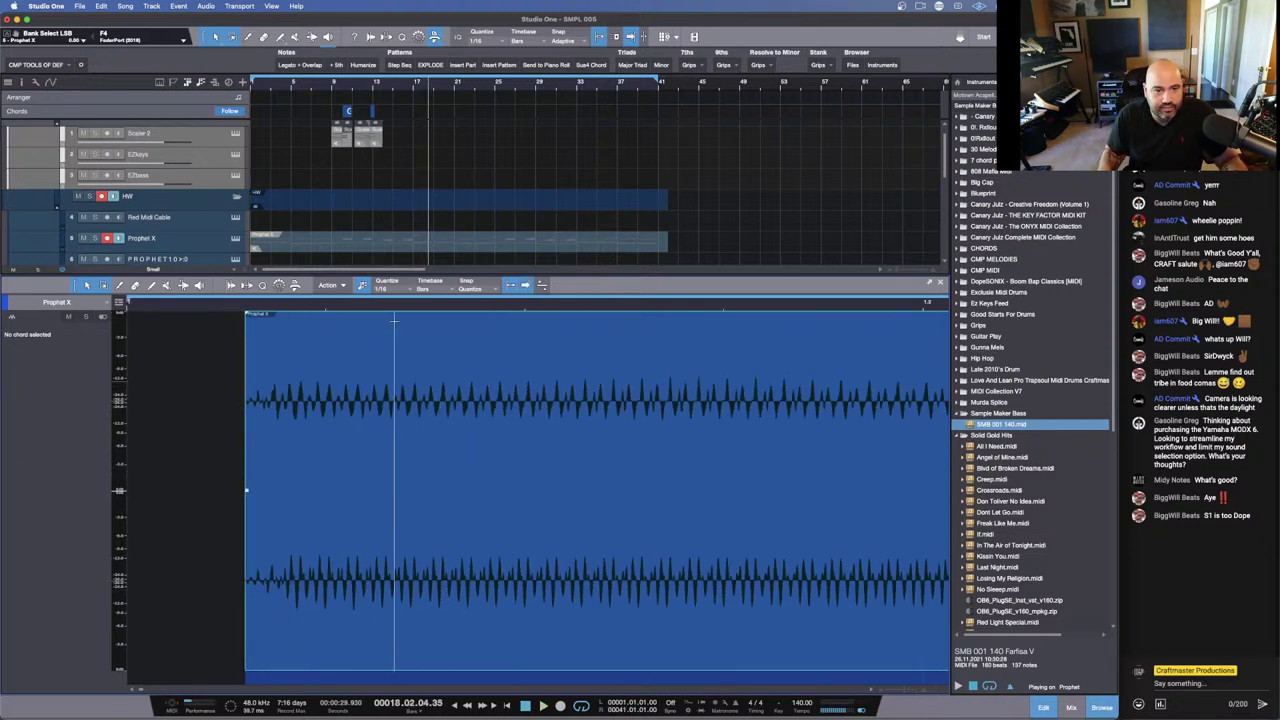
Step: Shrink the audio editor to reveal the Prophet X audio track in the arrangement and play the song from the beginning
drag(371, 272, 388, 369)
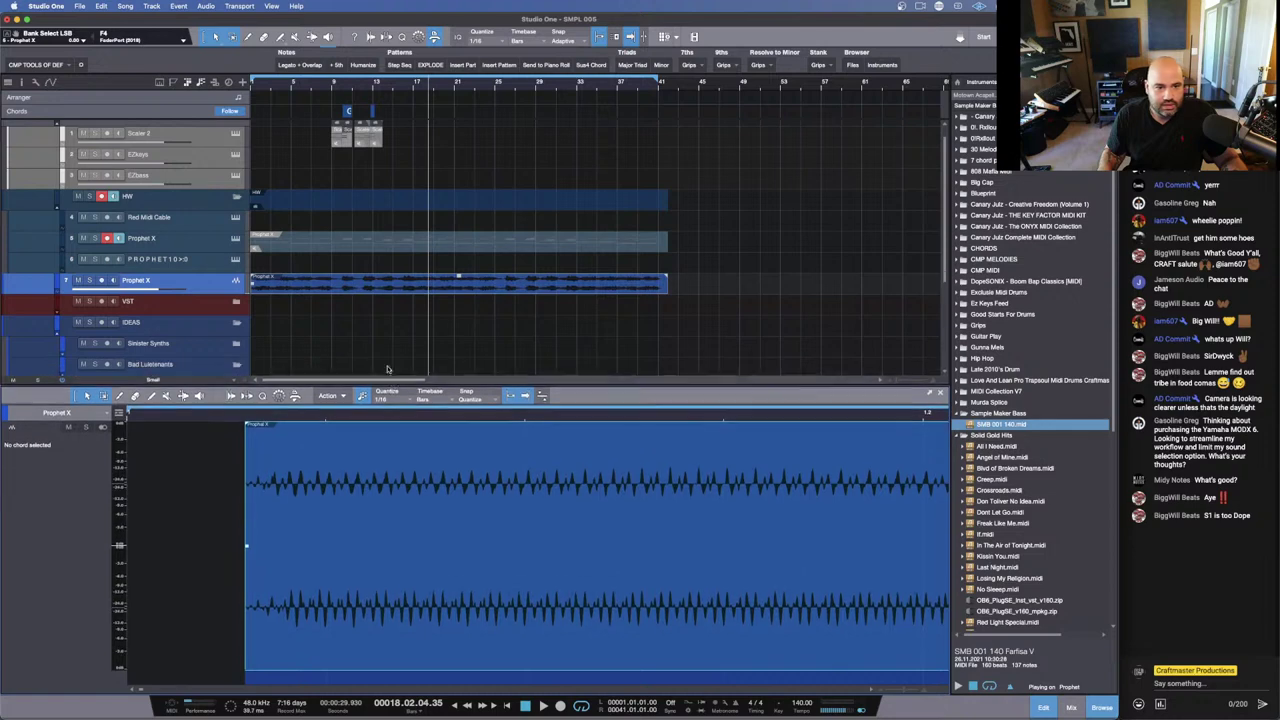
mouse_move(318, 288)
mouse_down()
mouse_move(352, 288)
mouse_move(318, 286)
mouse_move(322, 272)
mouse_up()
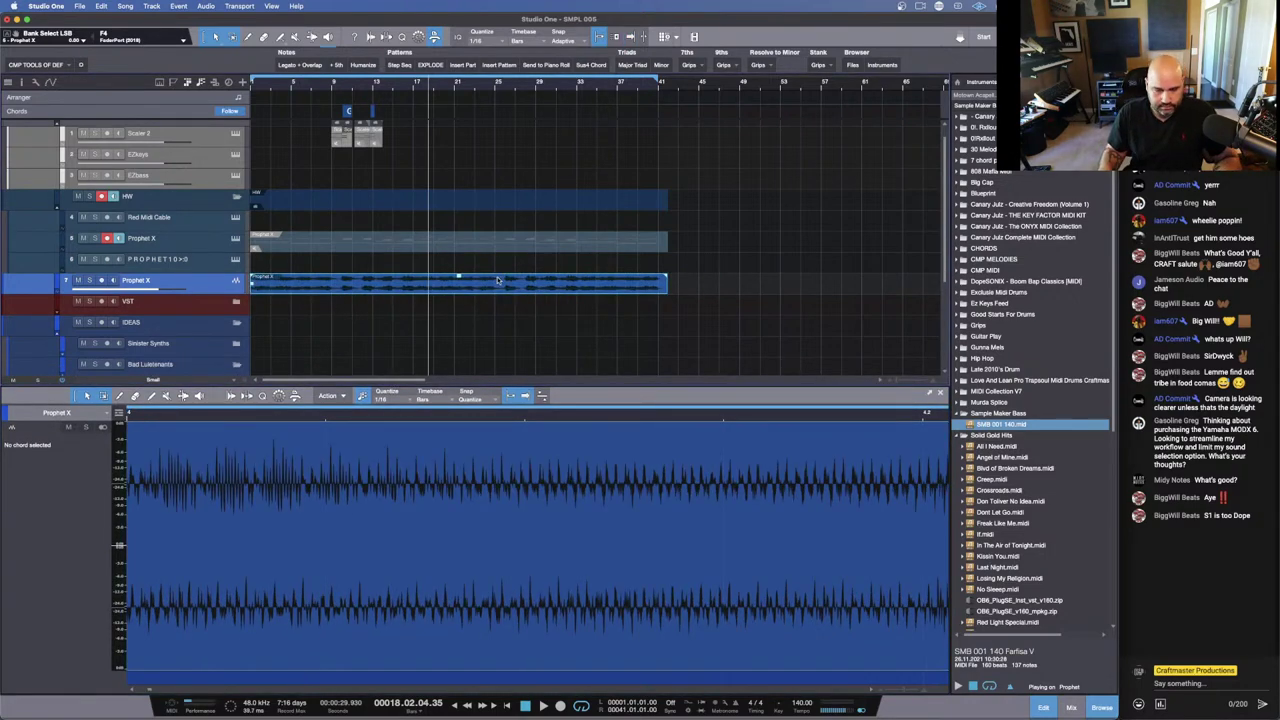
key(space)
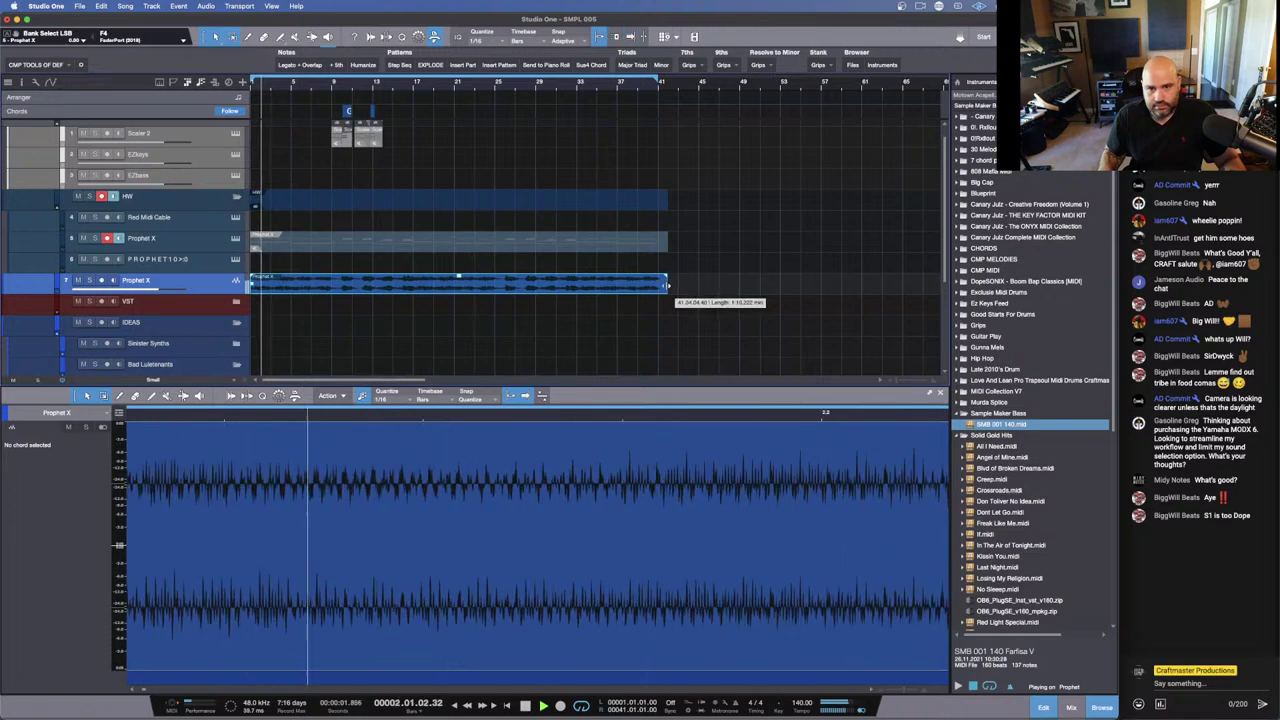
Step: Trim the end of the Prophet X audio event to the loop end at bar 41 and stop playback
drag(668, 284, 657, 283)
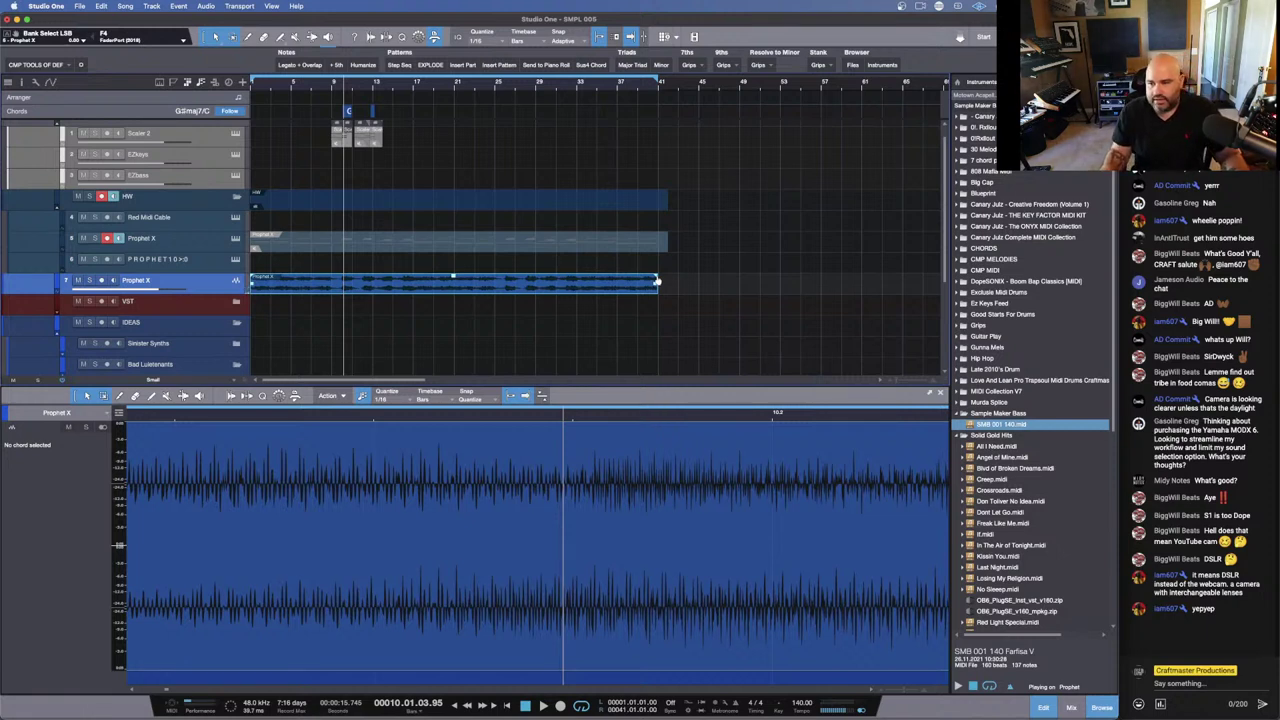
key(space)
Step: Switch to the Chrome window showing the Canon EOS M200 kit and search the web for "sony zv-1"
mouse_move(230, 710)
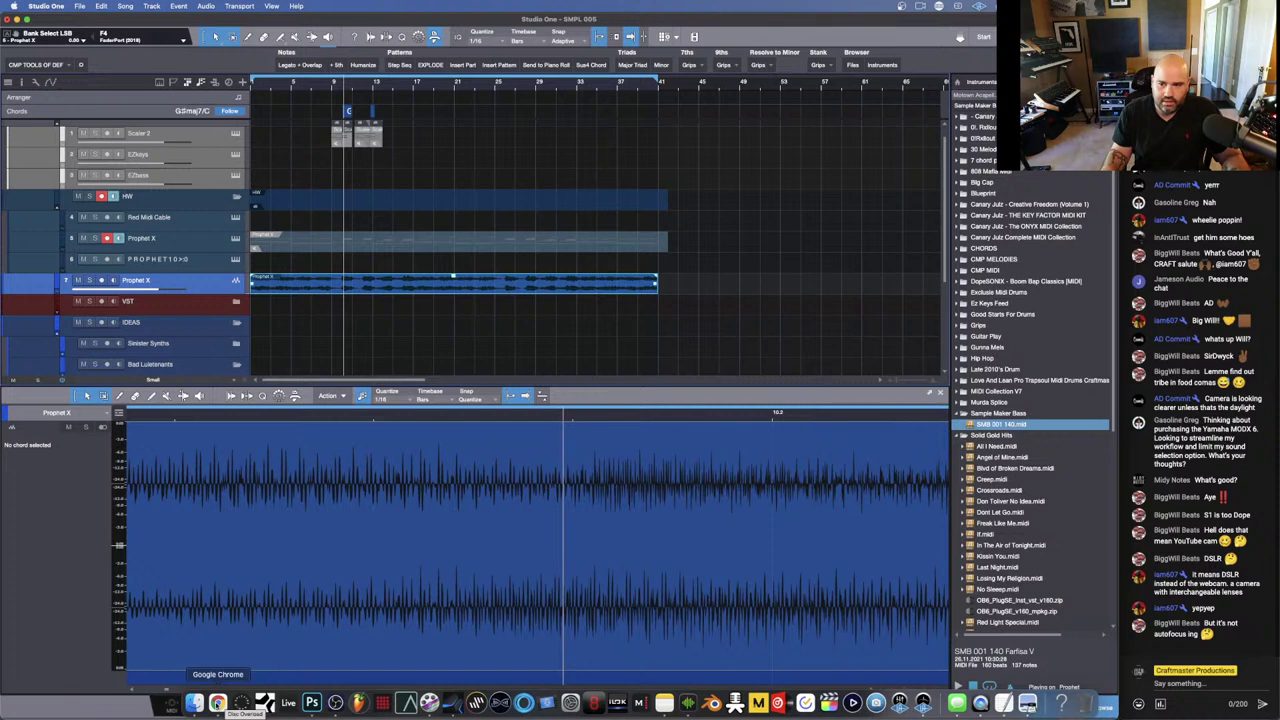
click(218, 703)
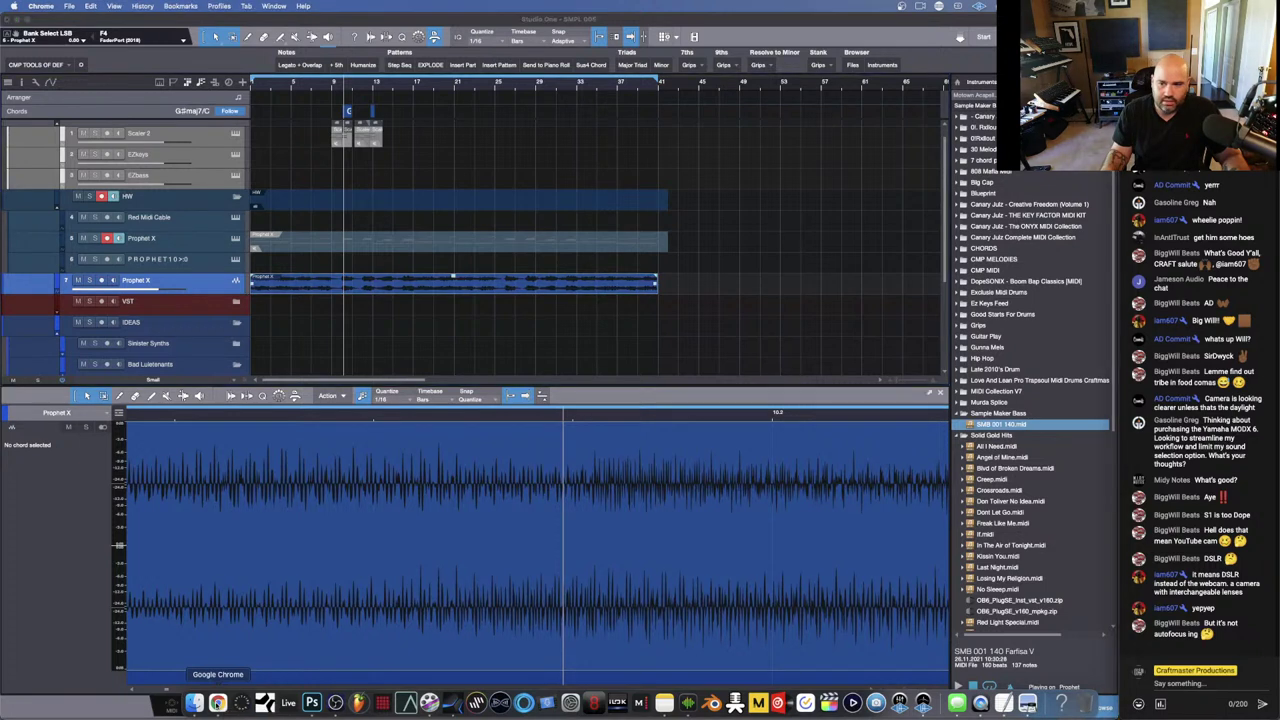
right_click(218, 703)
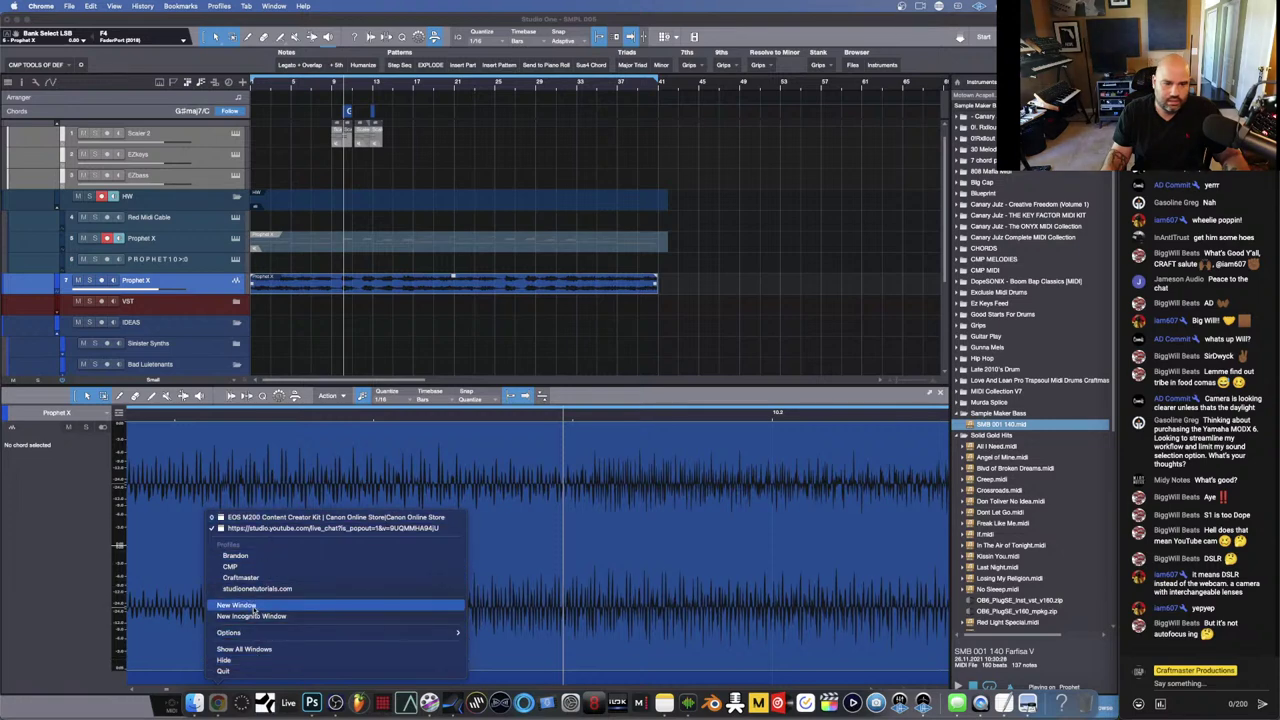
click(295, 516)
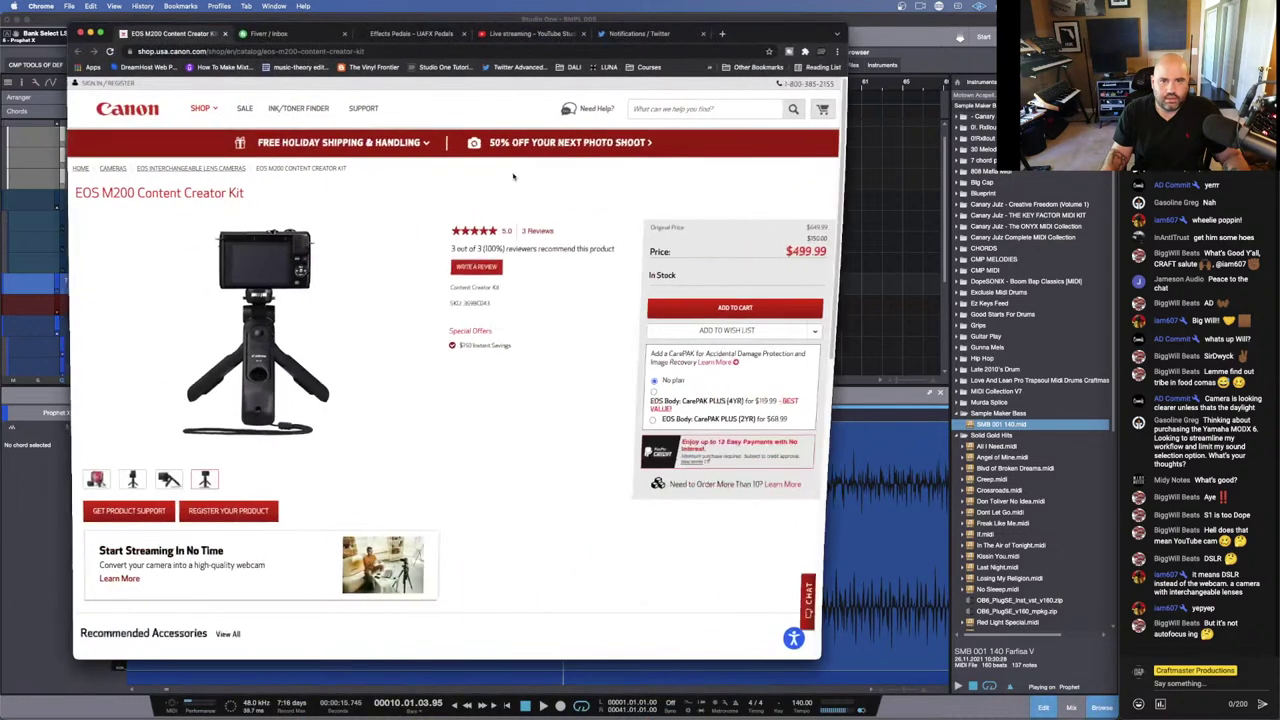
click(376, 52)
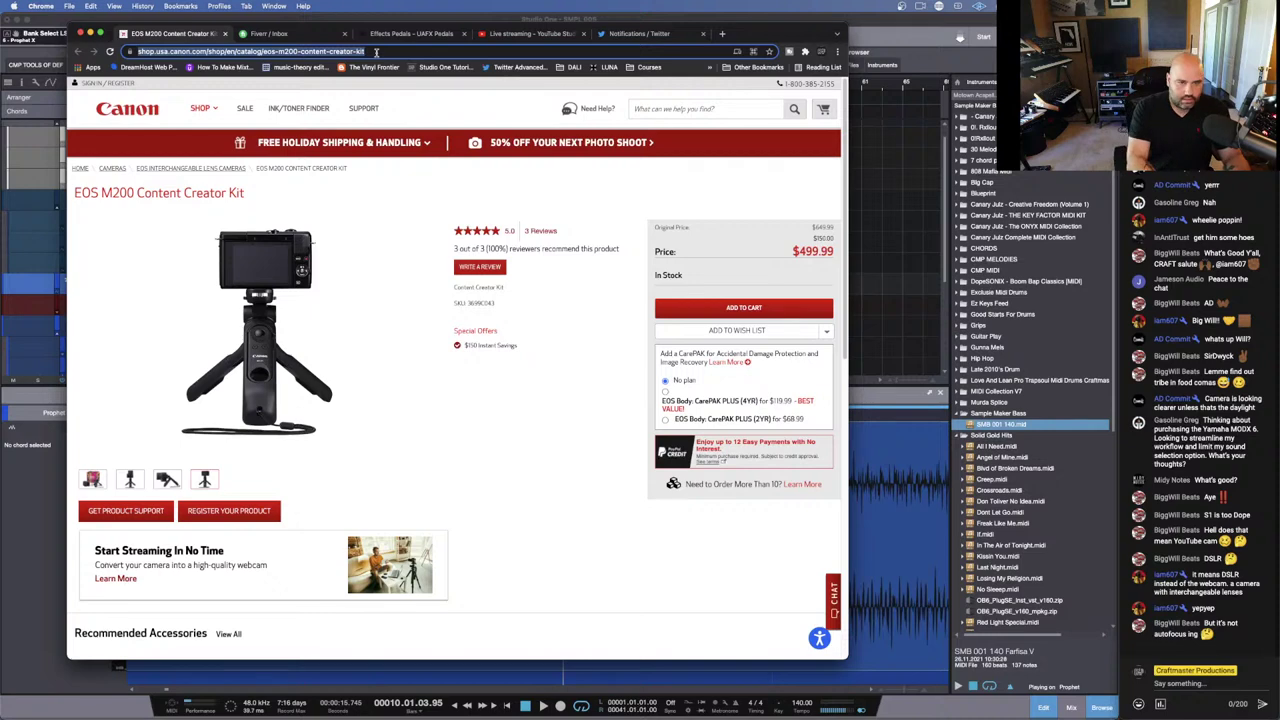
text(sony zv-1)
key(Return)
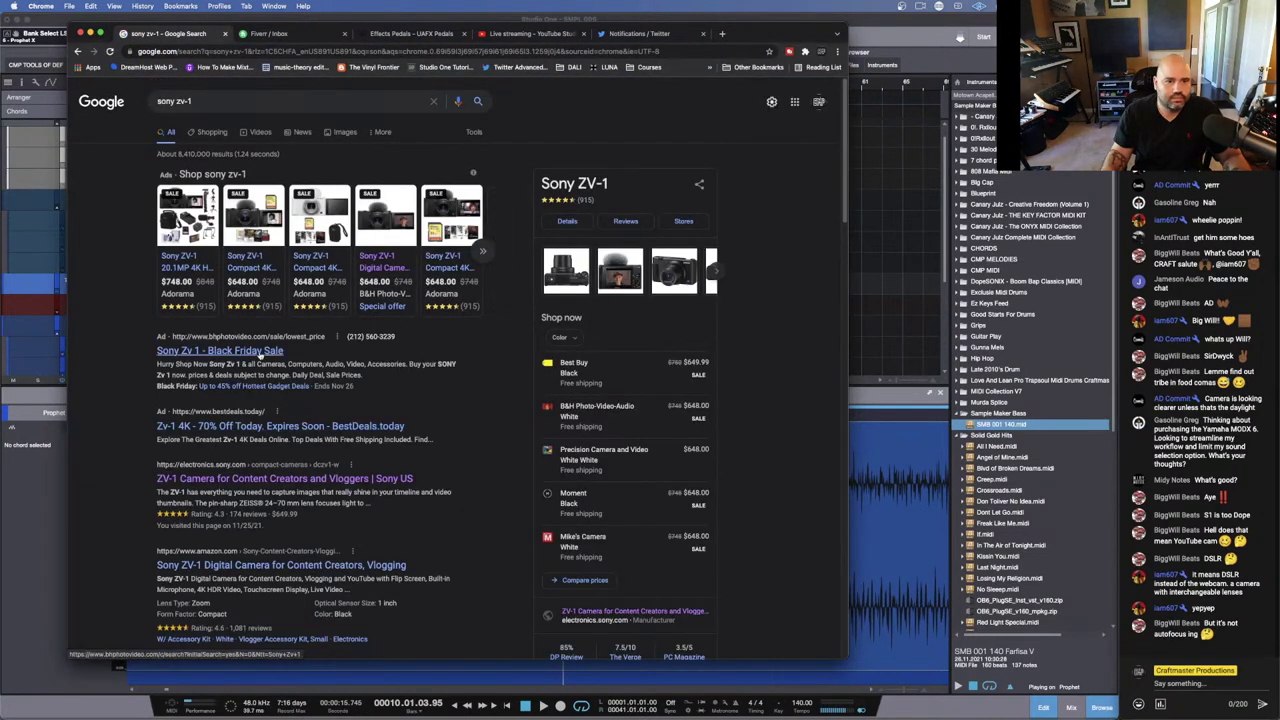
Step: Check Sony's own ZV-1 page, then open the Amazon listing for the Sony ZV-1 Digital Camera from the search results
click(247, 481)
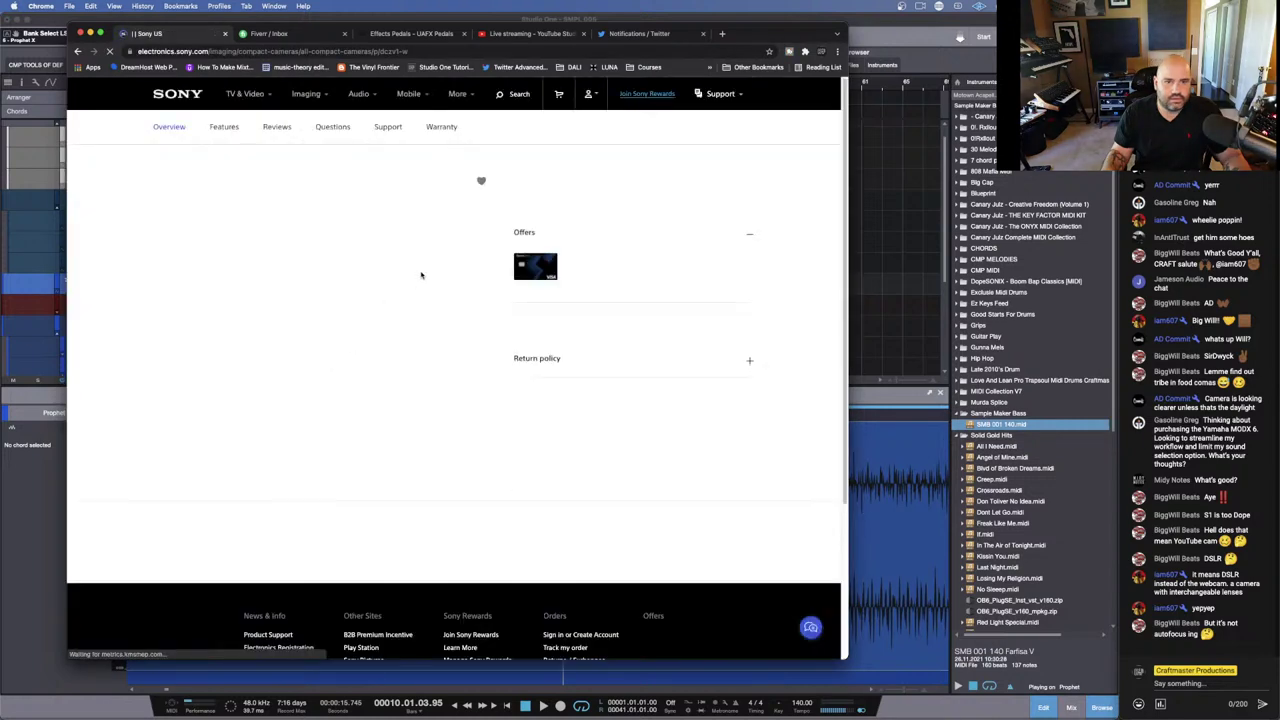
click(78, 51)
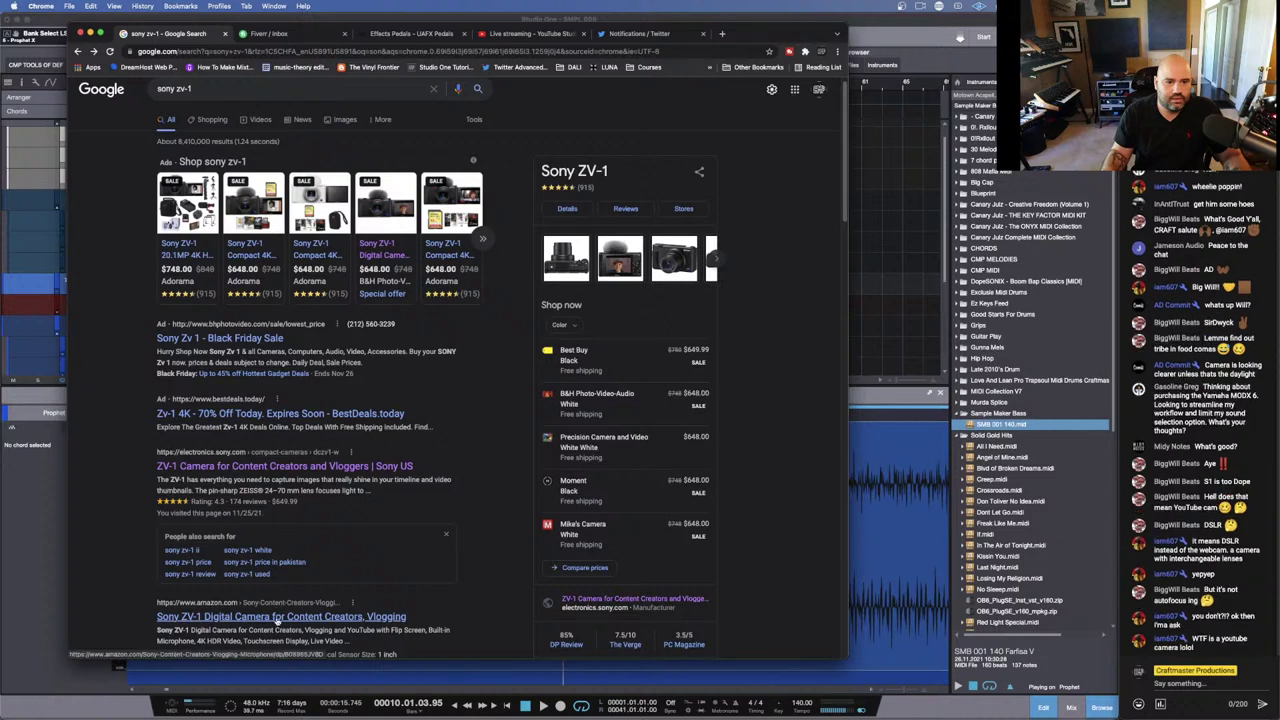
click(277, 617)
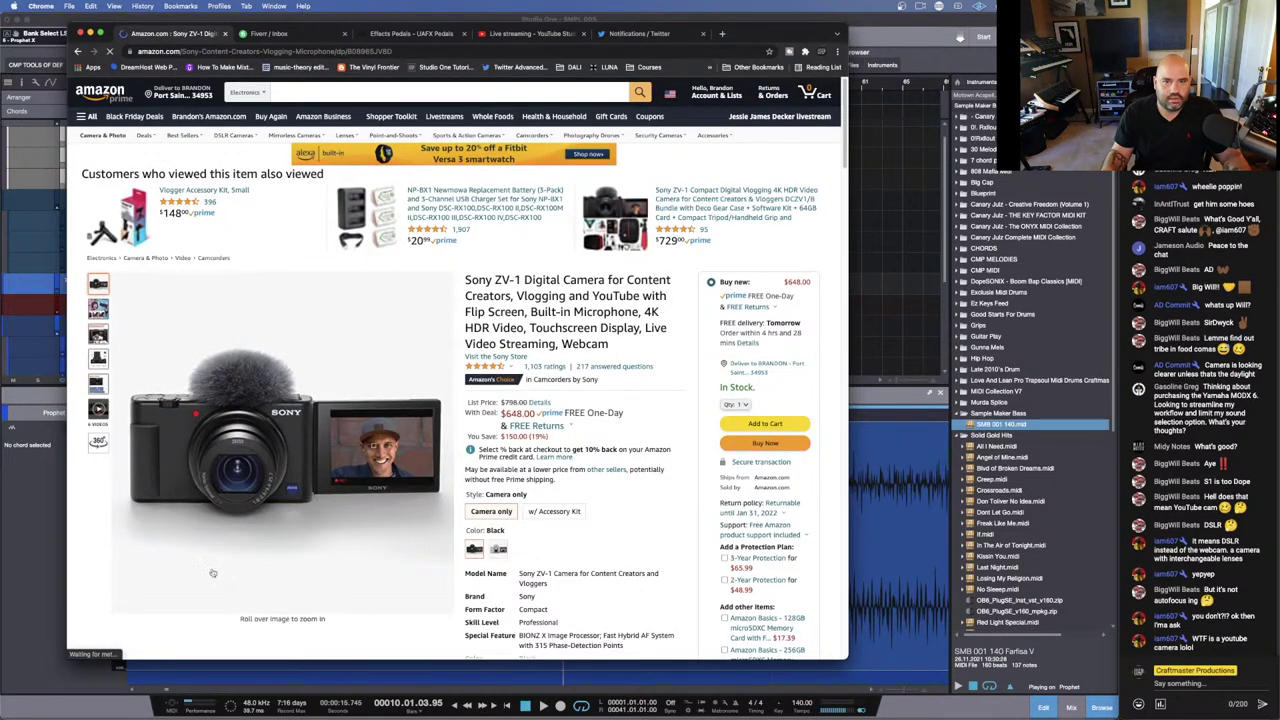
scroll(300, 520, down, 3)
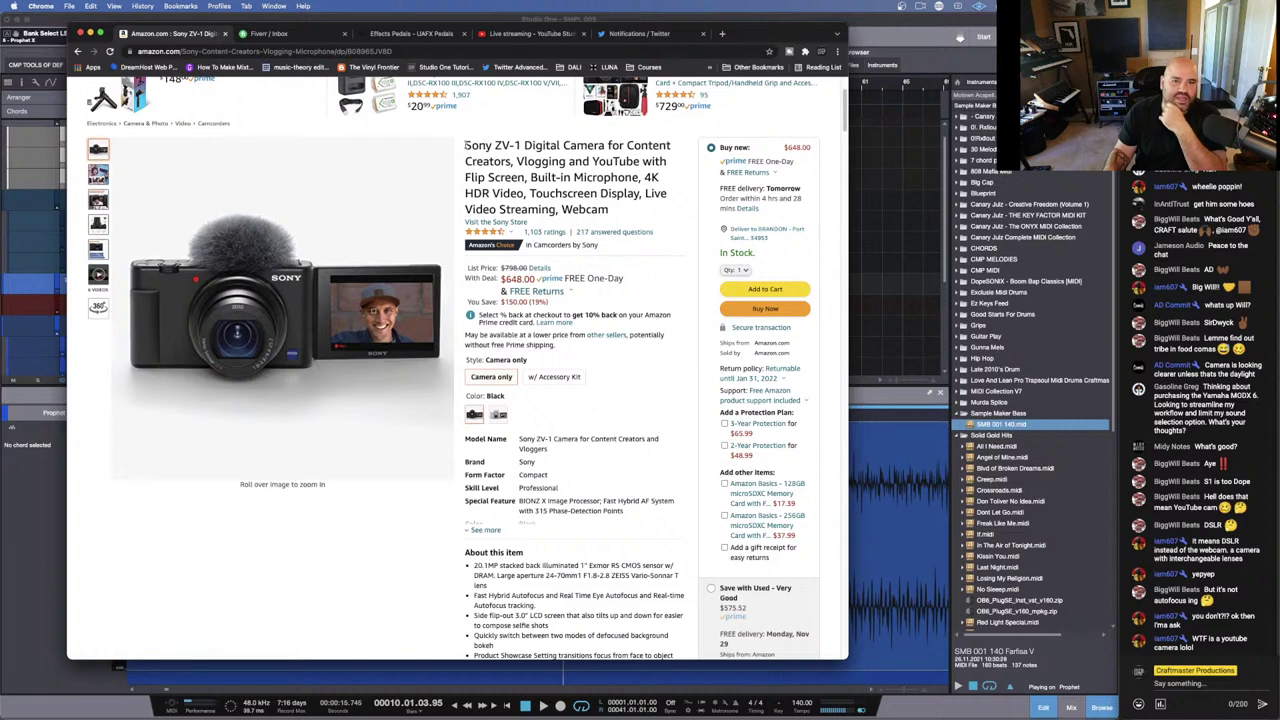
Step: Enlarge the browser window and examine the Sony ZV-1 listing's title, price and product details
drag(463, 146, 586, 147)
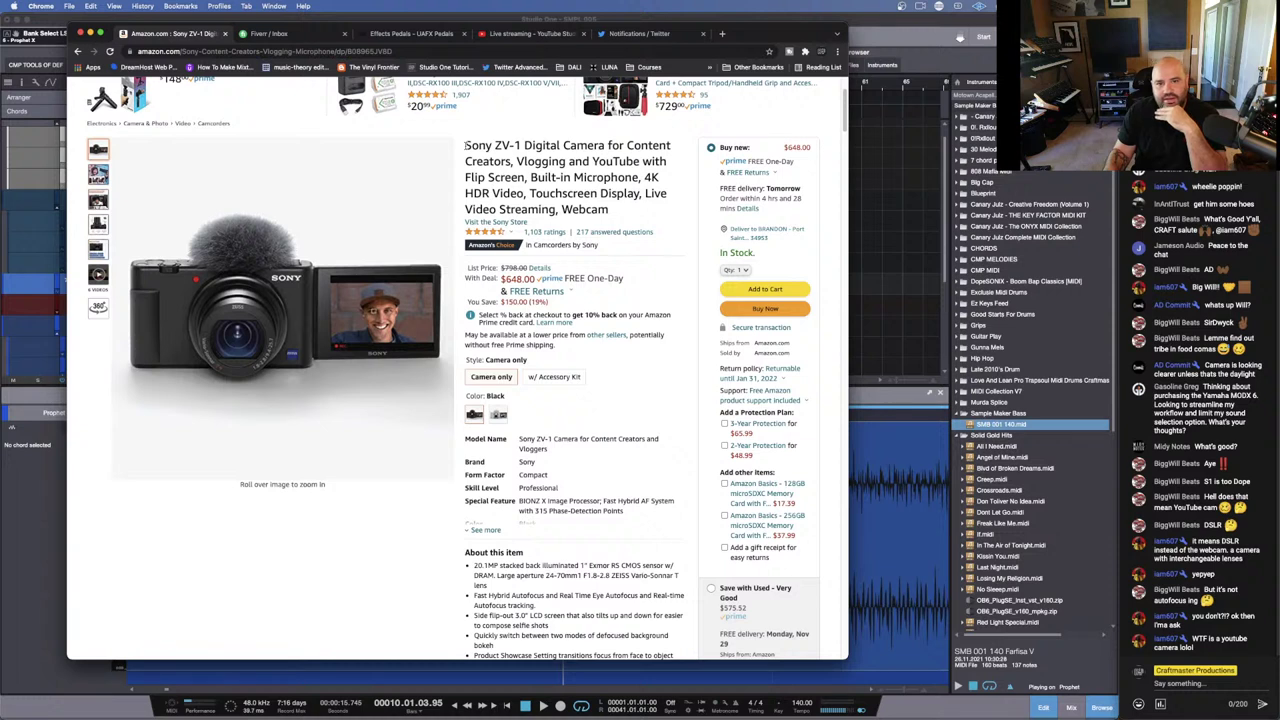
drag(464, 146, 541, 136)
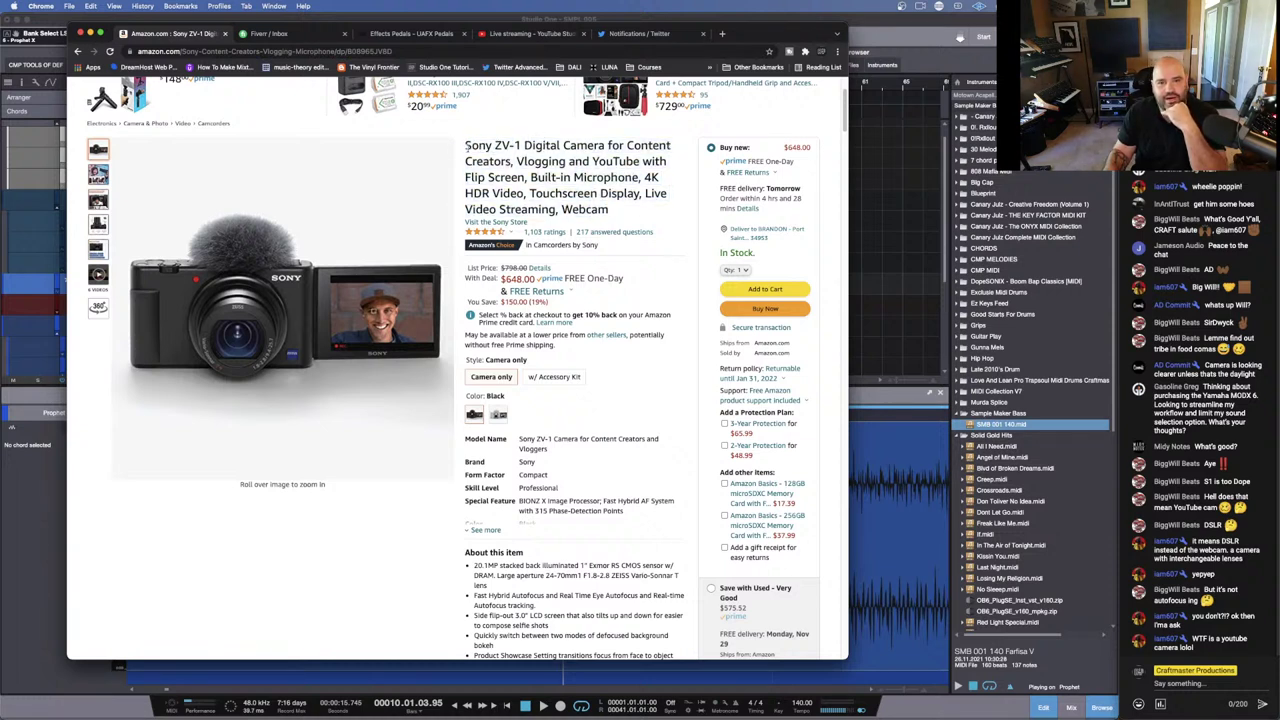
mouse_move(465, 146)
mouse_down()
mouse_move(466, 163)
mouse_move(461, 140)
mouse_up()
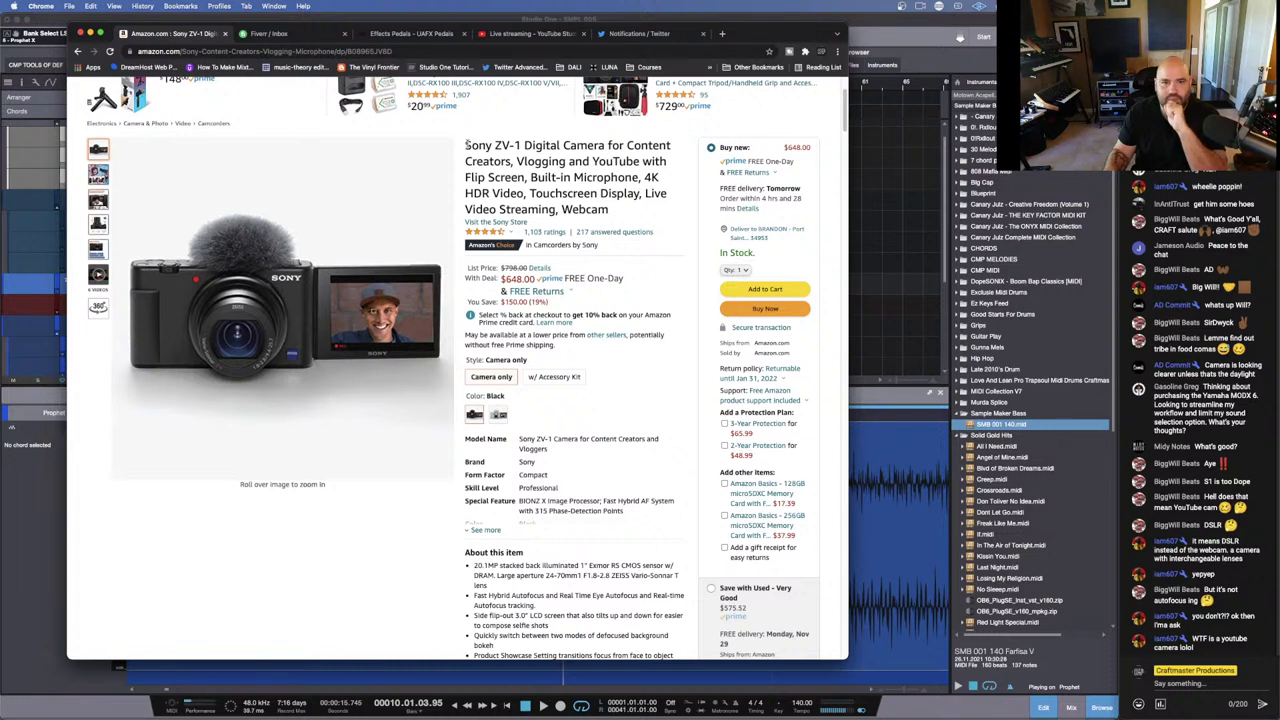
mouse_move(465, 146)
mouse_down()
mouse_move(589, 209)
mouse_move(560, 177)
mouse_move(462, 146)
mouse_up()
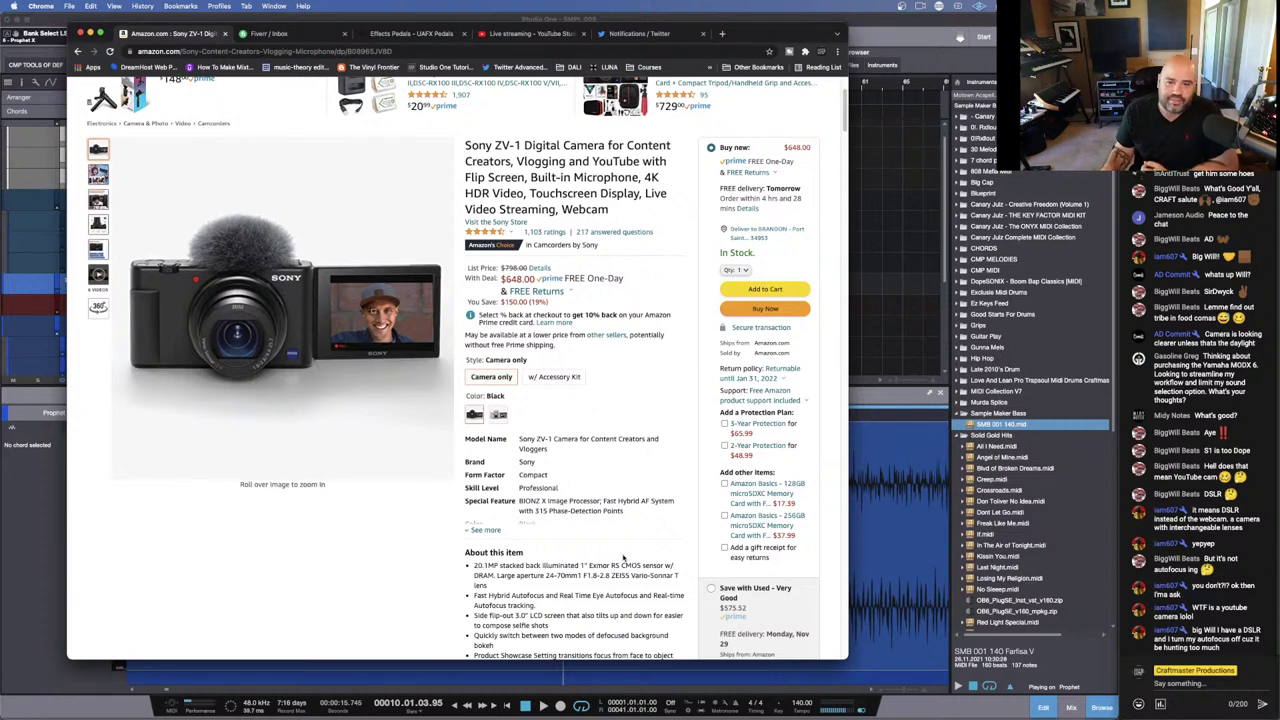
drag(850, 655, 904, 688)
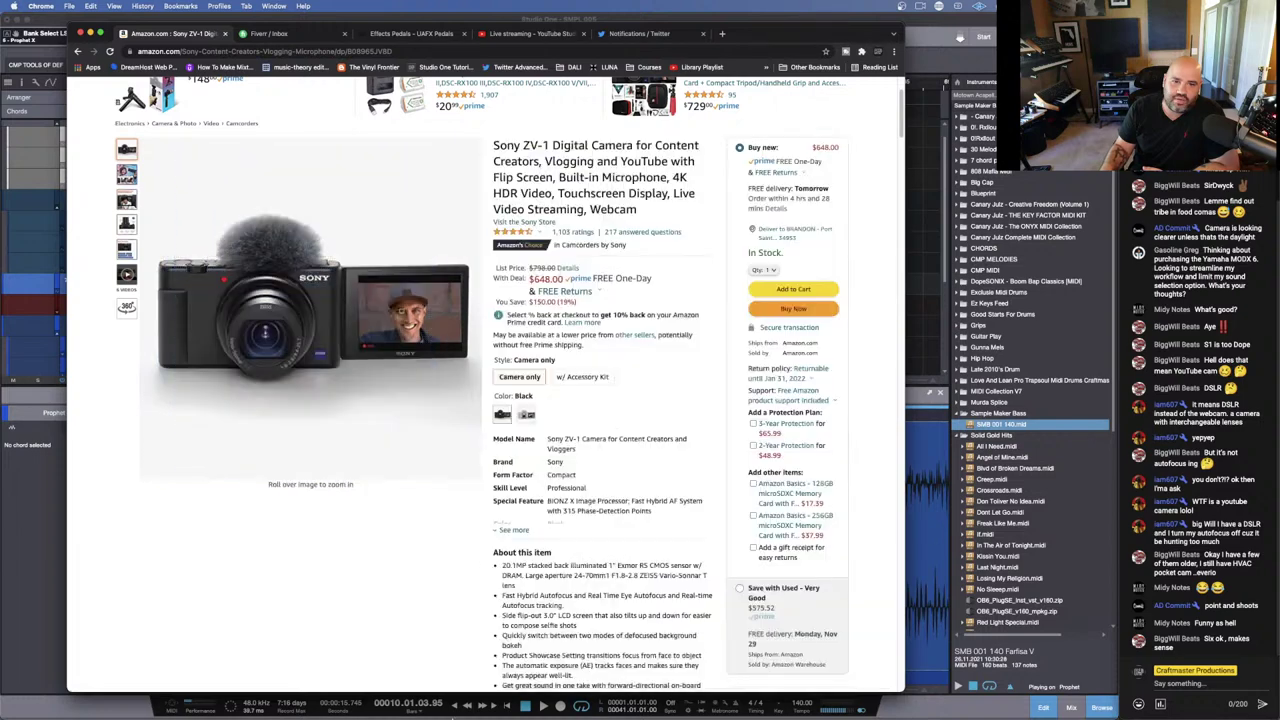
scroll(633, 287, up, 2)
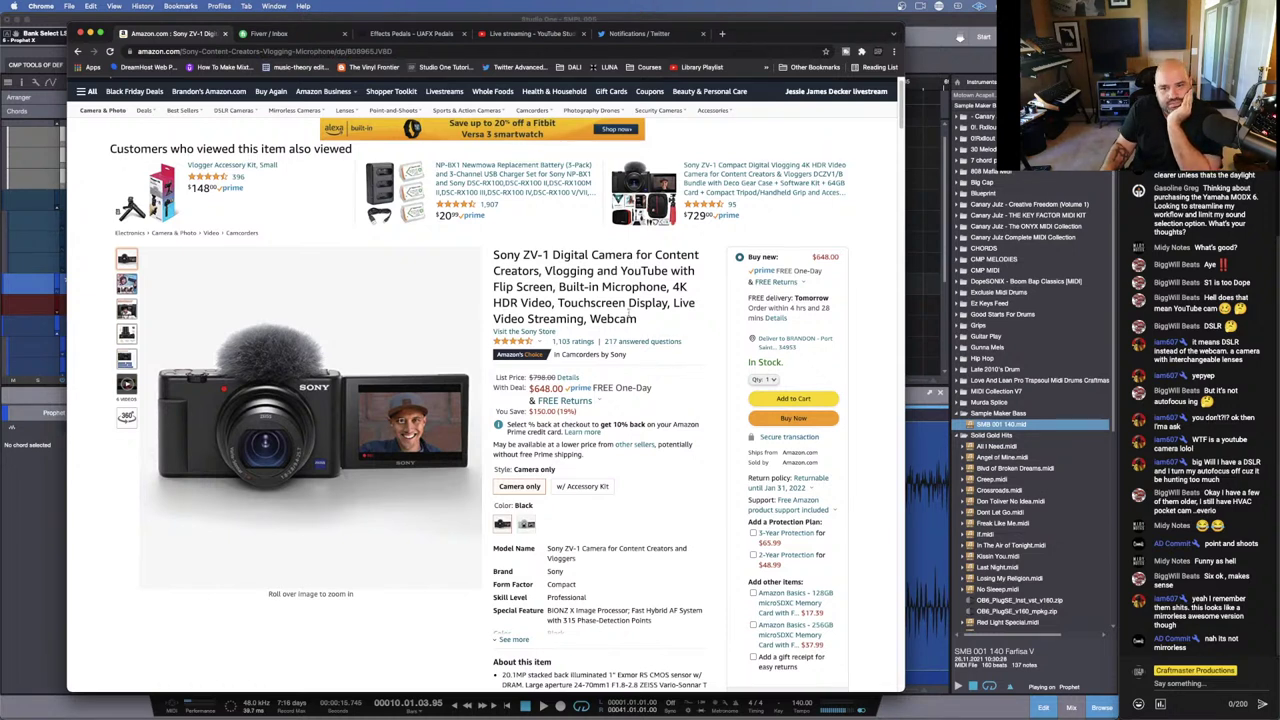
drag(633, 316, 614, 287)
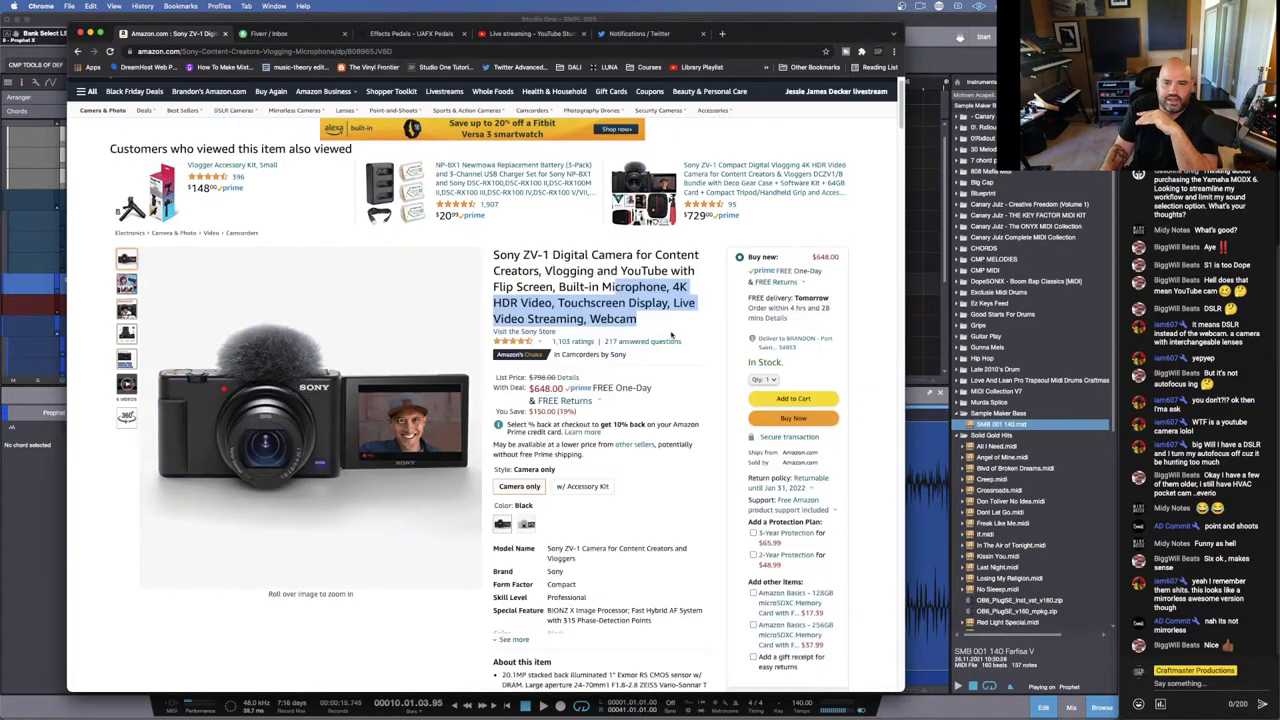
click(638, 320)
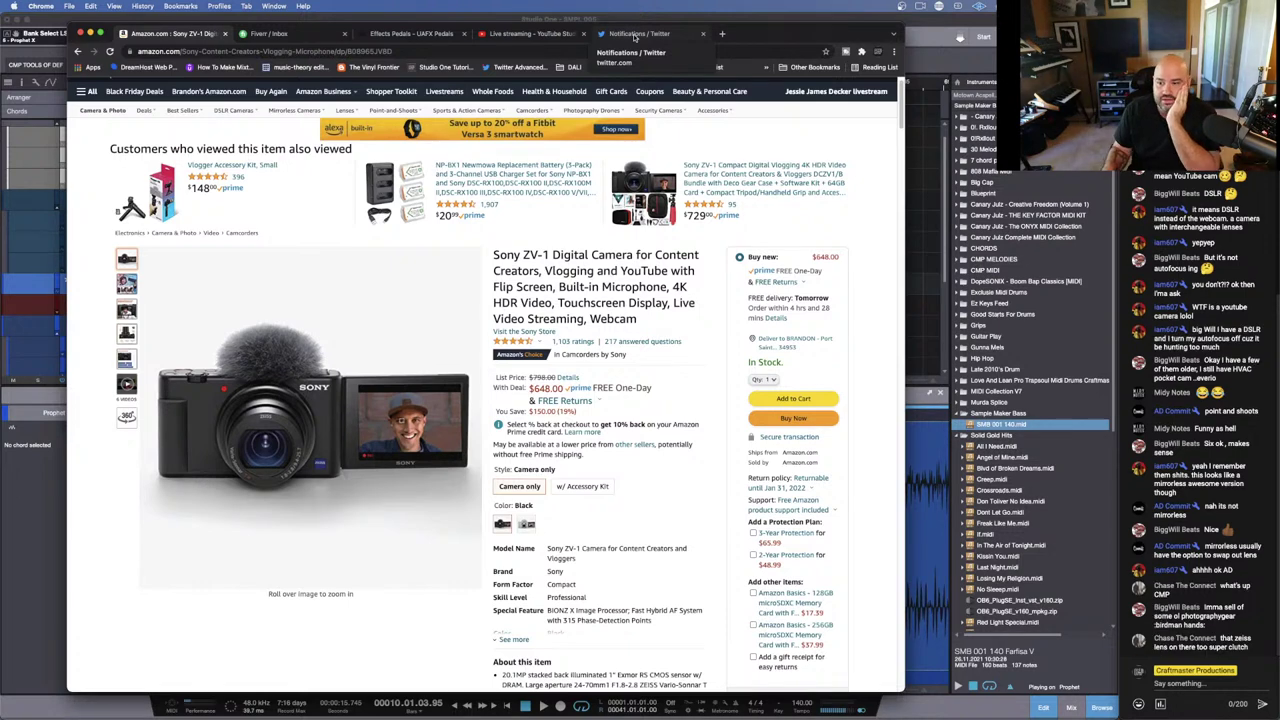
Step: Close the Amazon listing and minimize the browser window to return to the Studio One song
mouse_move(275, 460)
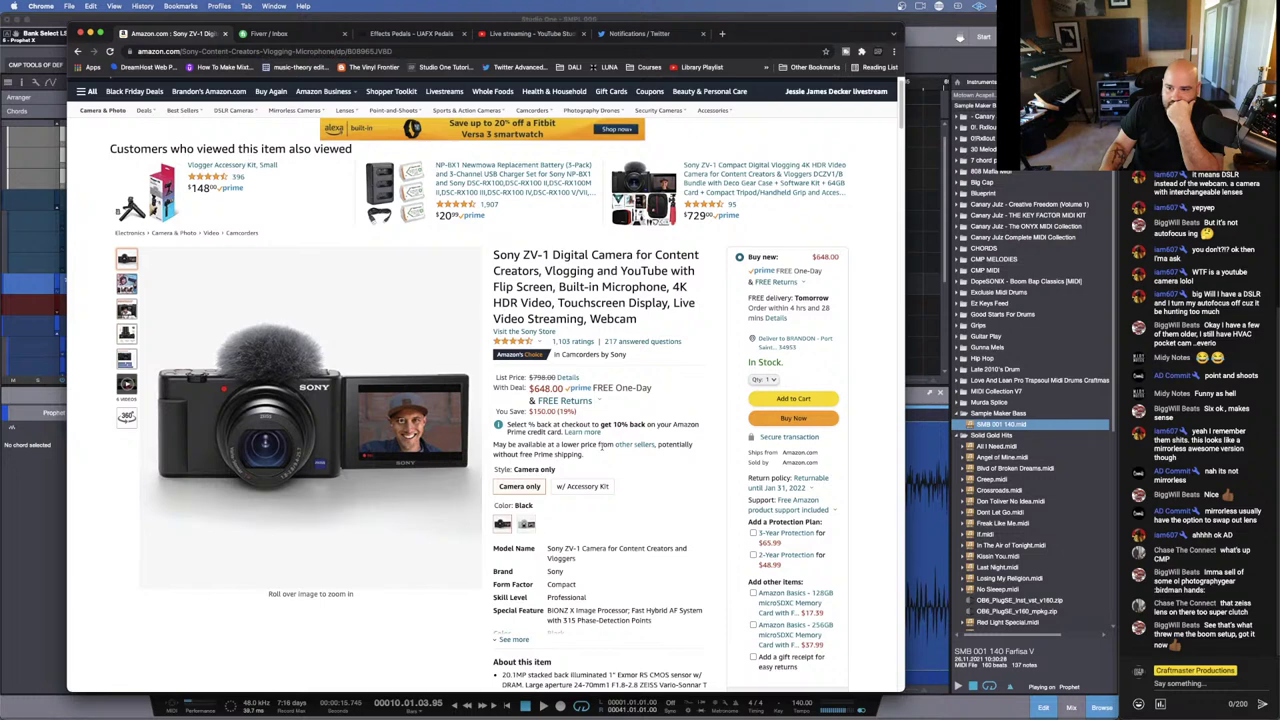
click(225, 34)
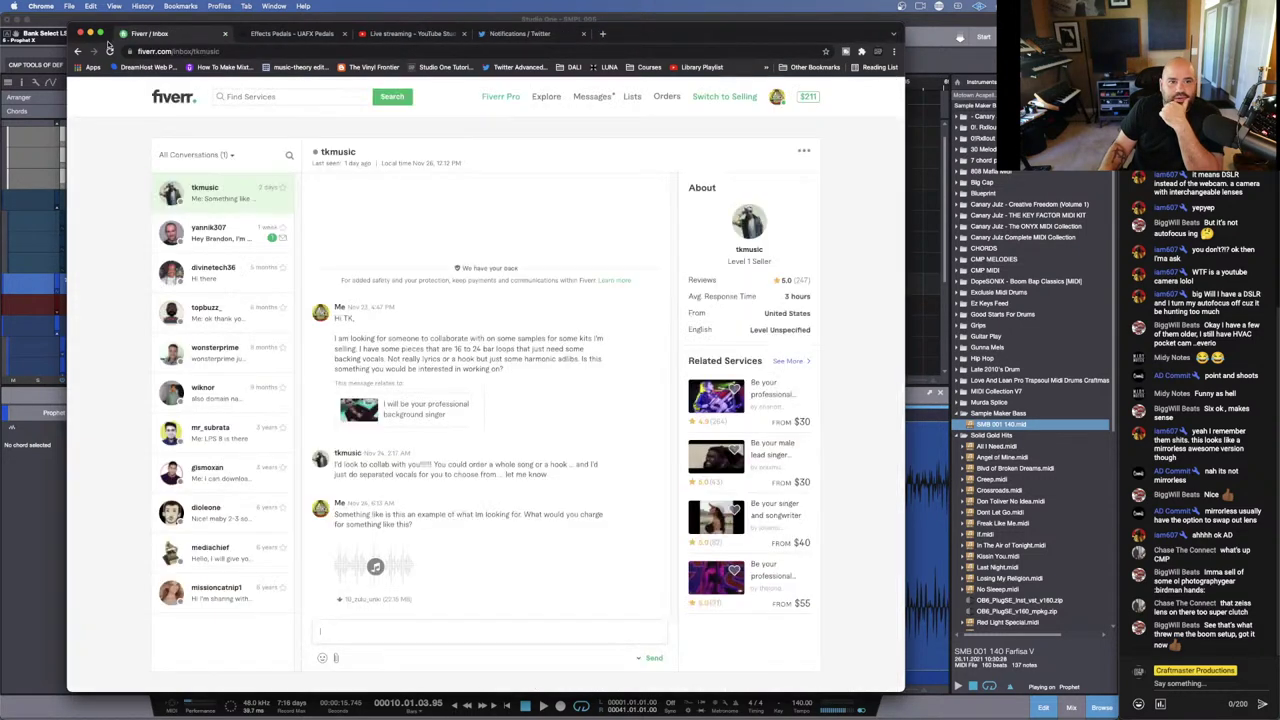
click(91, 34)
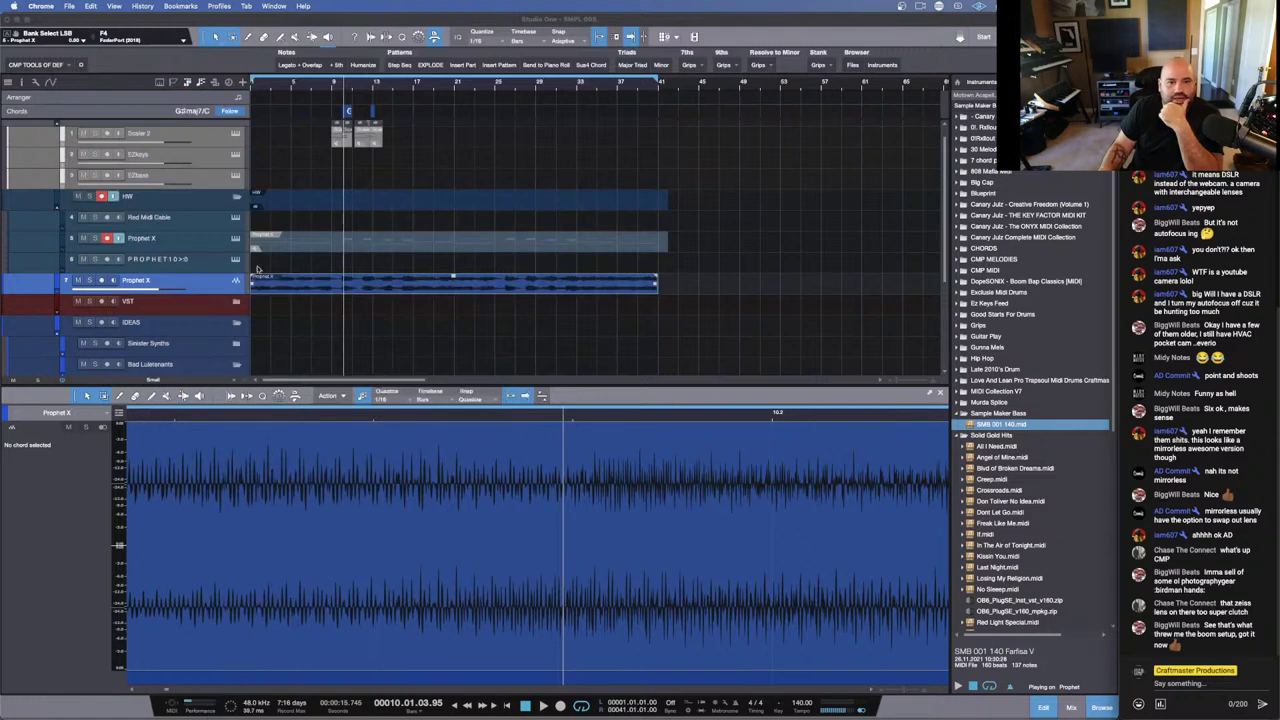
Step: Play the song from the beginning, select the Red Midi Cable track for recording, and stop playback
key(space)
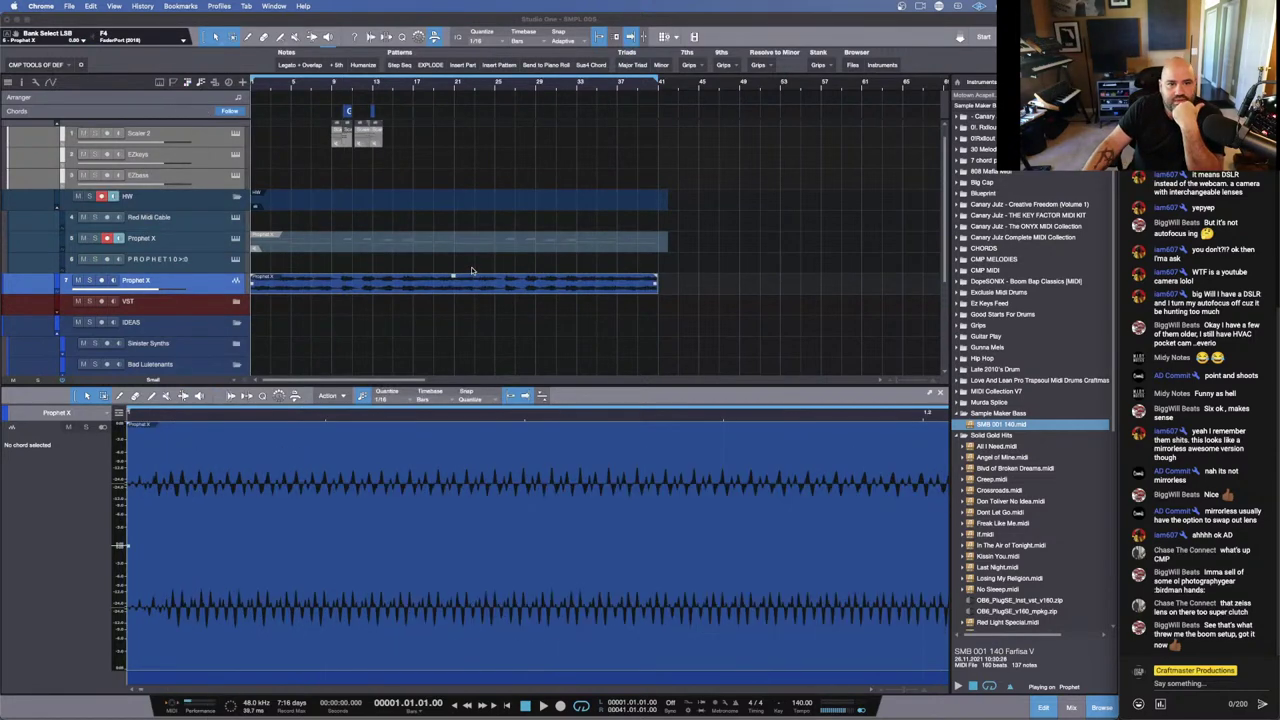
key(space)
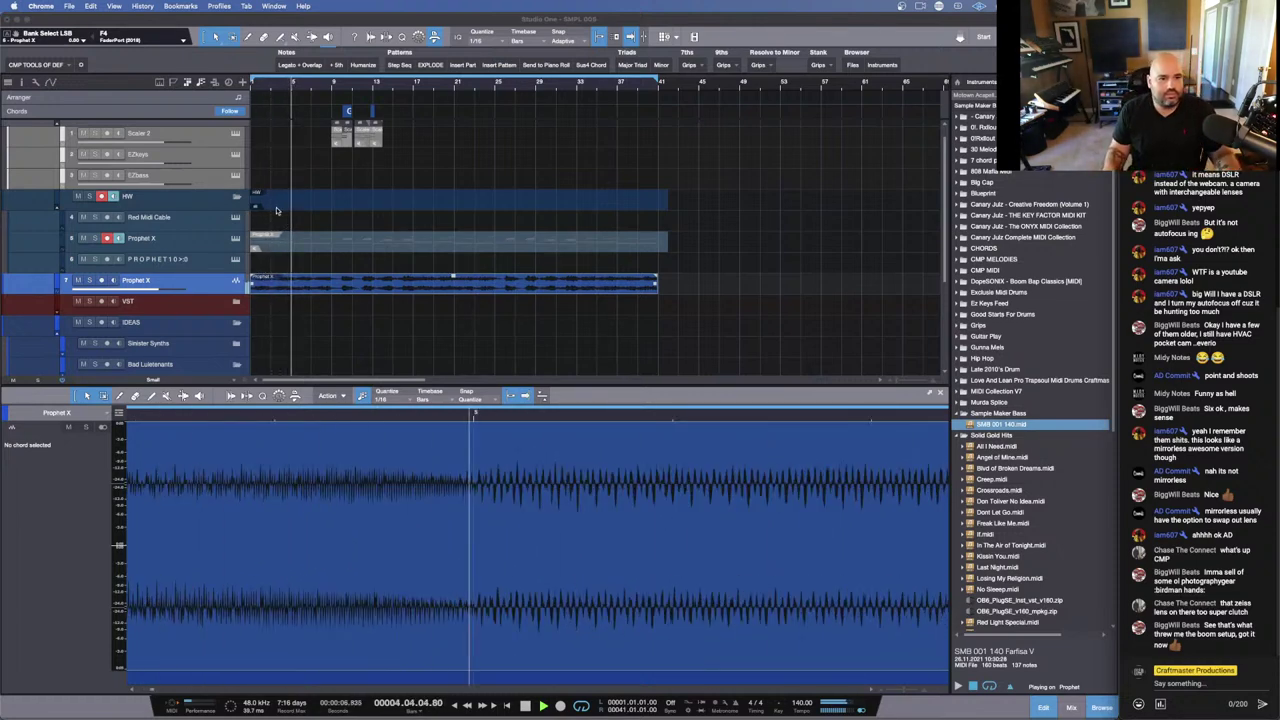
click(219, 226)
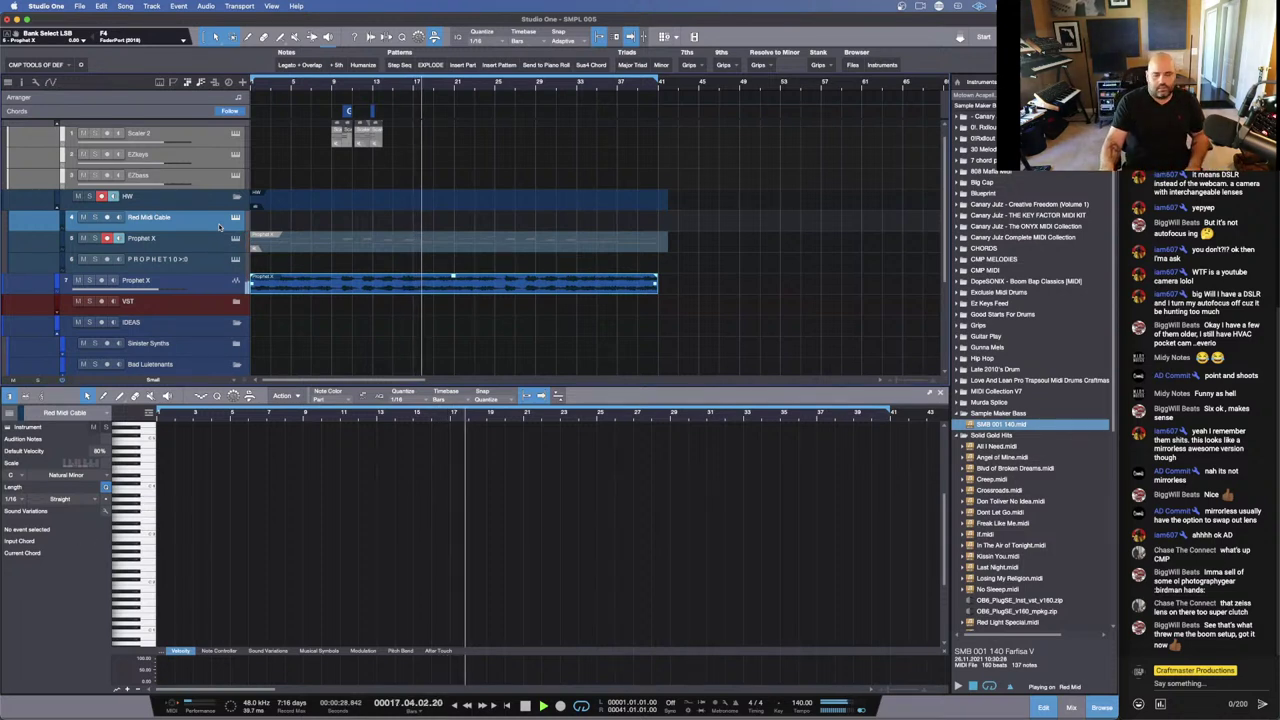
key(space)
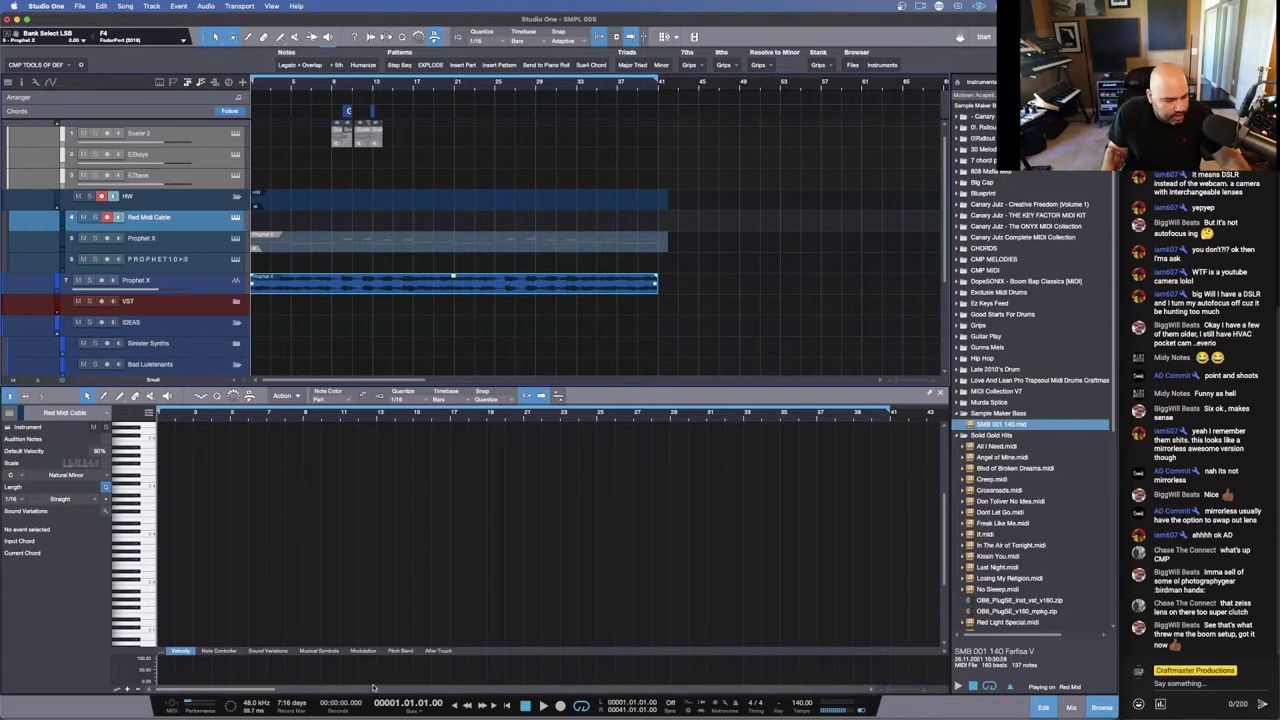
Step: Switch to Notes and open the OB6 Patches note
click(657, 705)
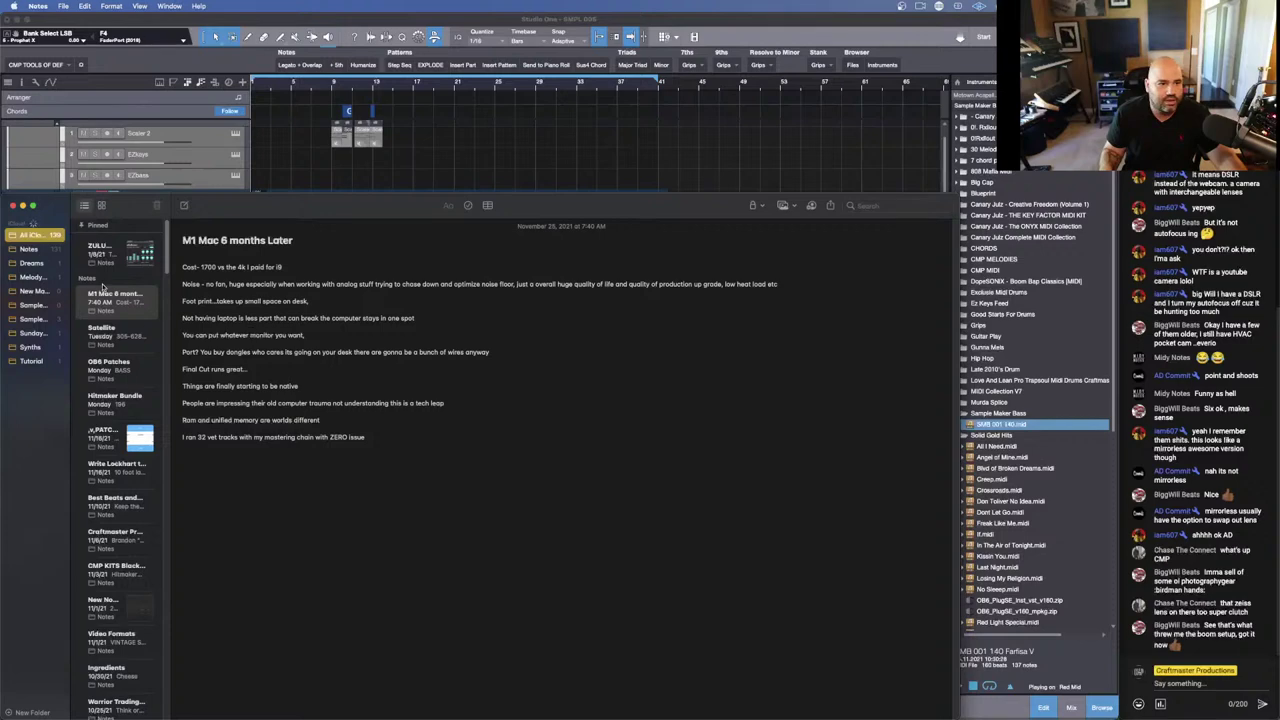
click(118, 333)
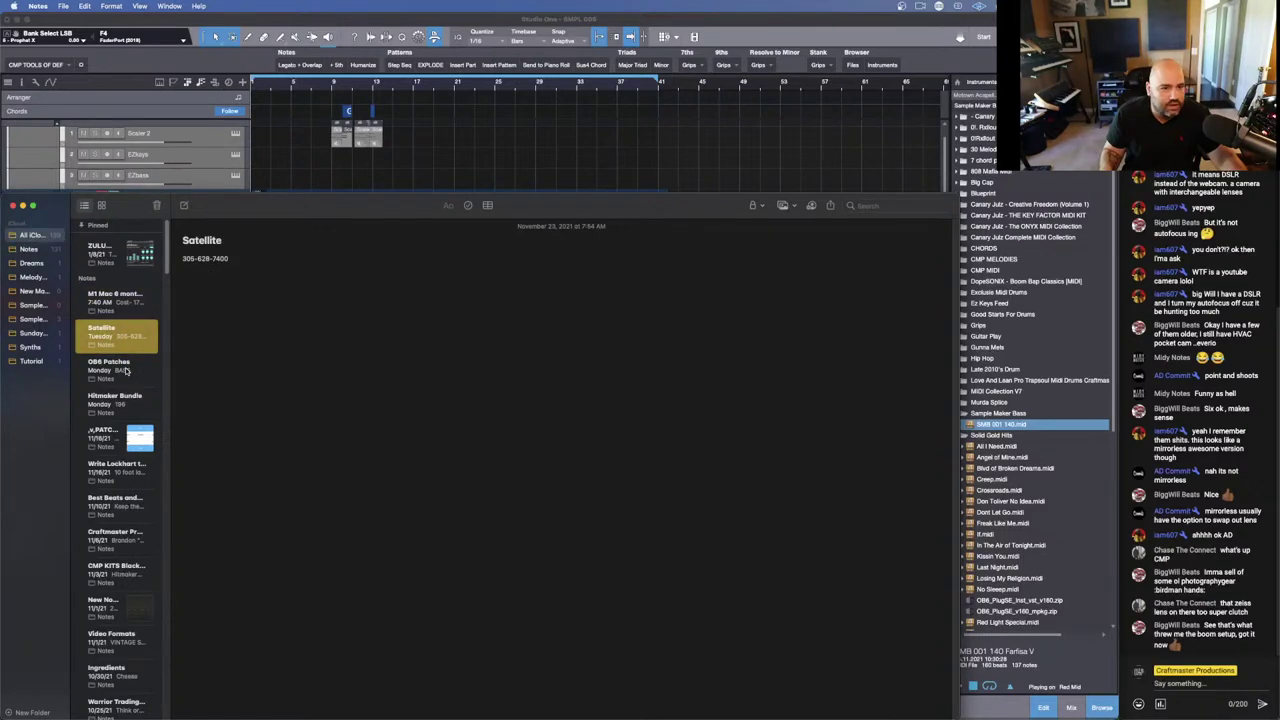
click(125, 374)
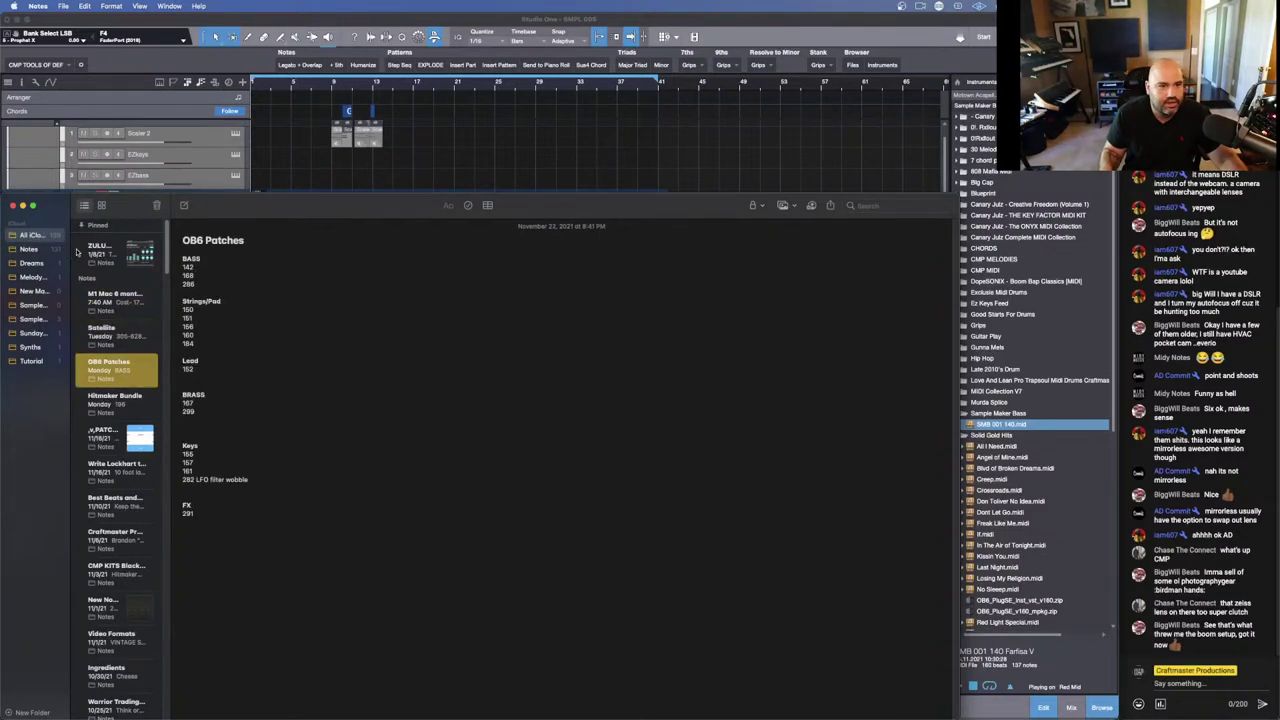
Step: Shrink the Notes window and move it over the song's file browser, leaving the tracks uncovered
drag(5, 195, 648, 371)
drag(962, 421, 857, 410)
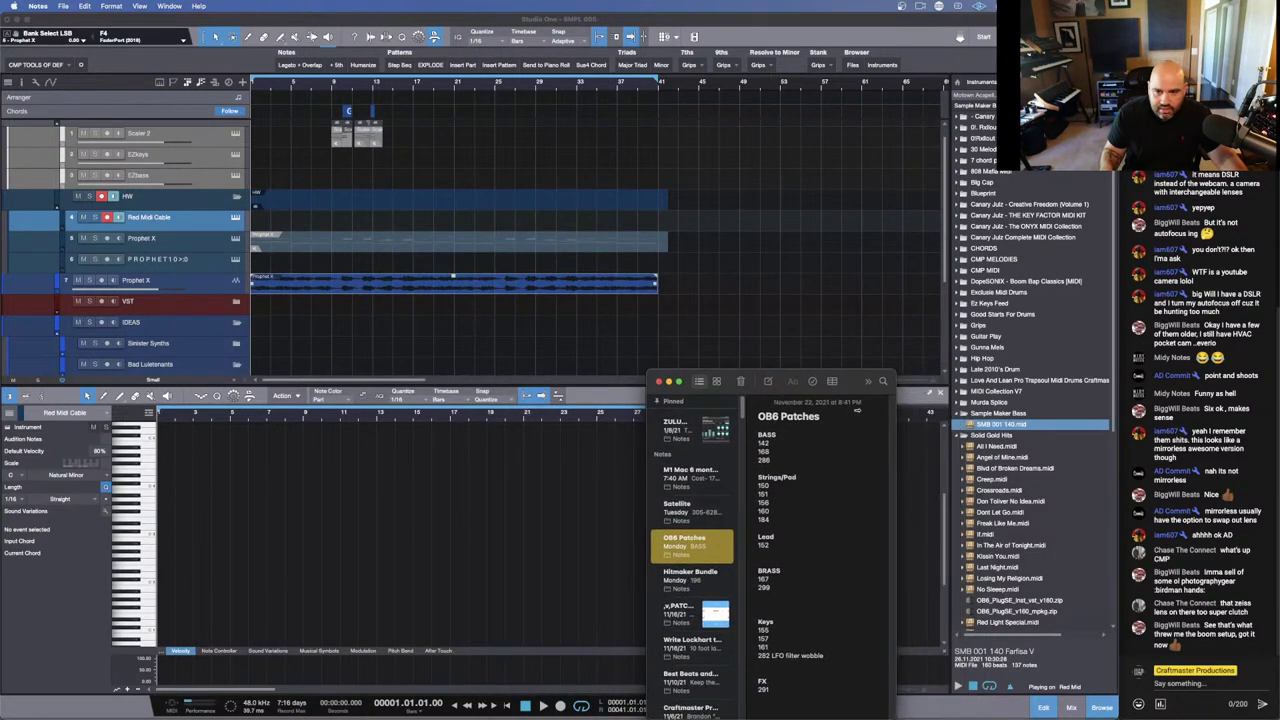
drag(776, 385, 1003, 34)
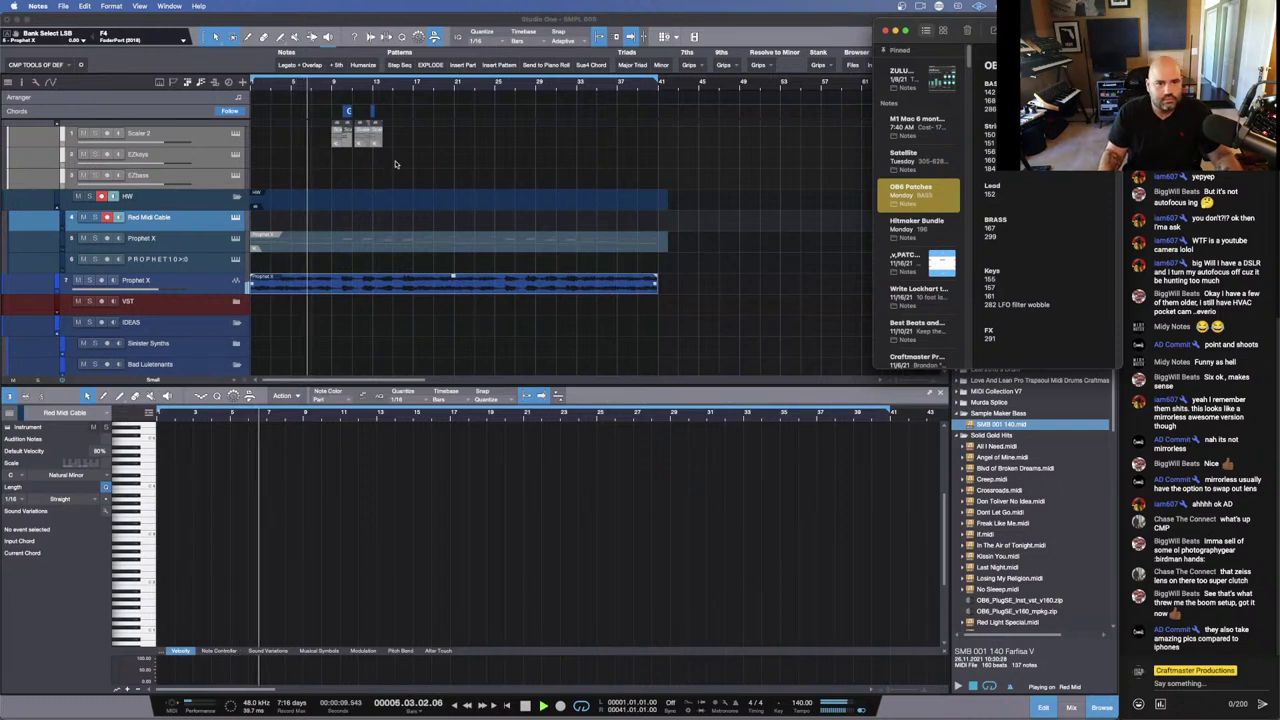
Step: Look through the arrangement's tracks down to Textures during playback, returning to Studio One and the Red Midi Cable track
scroll(397, 172, down, 1)
scroll(397, 172, down, 4)
scroll(397, 172, up, 5)
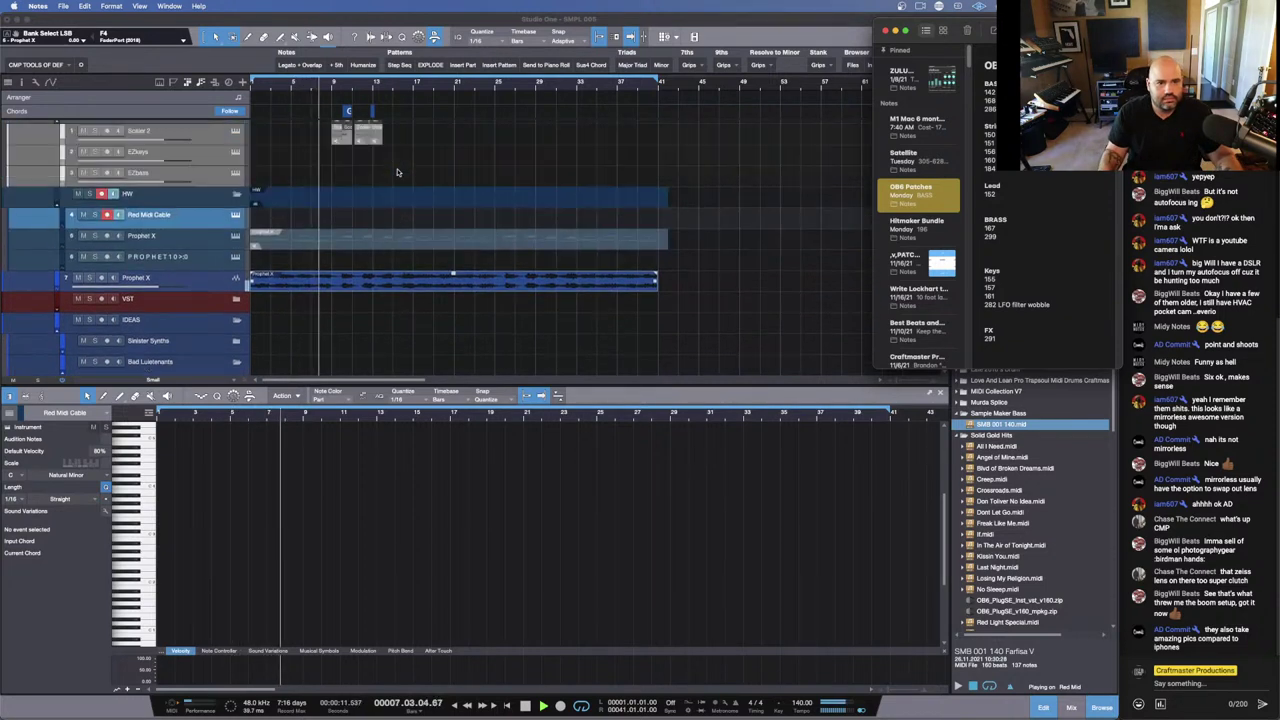
scroll(397, 180, down, 7)
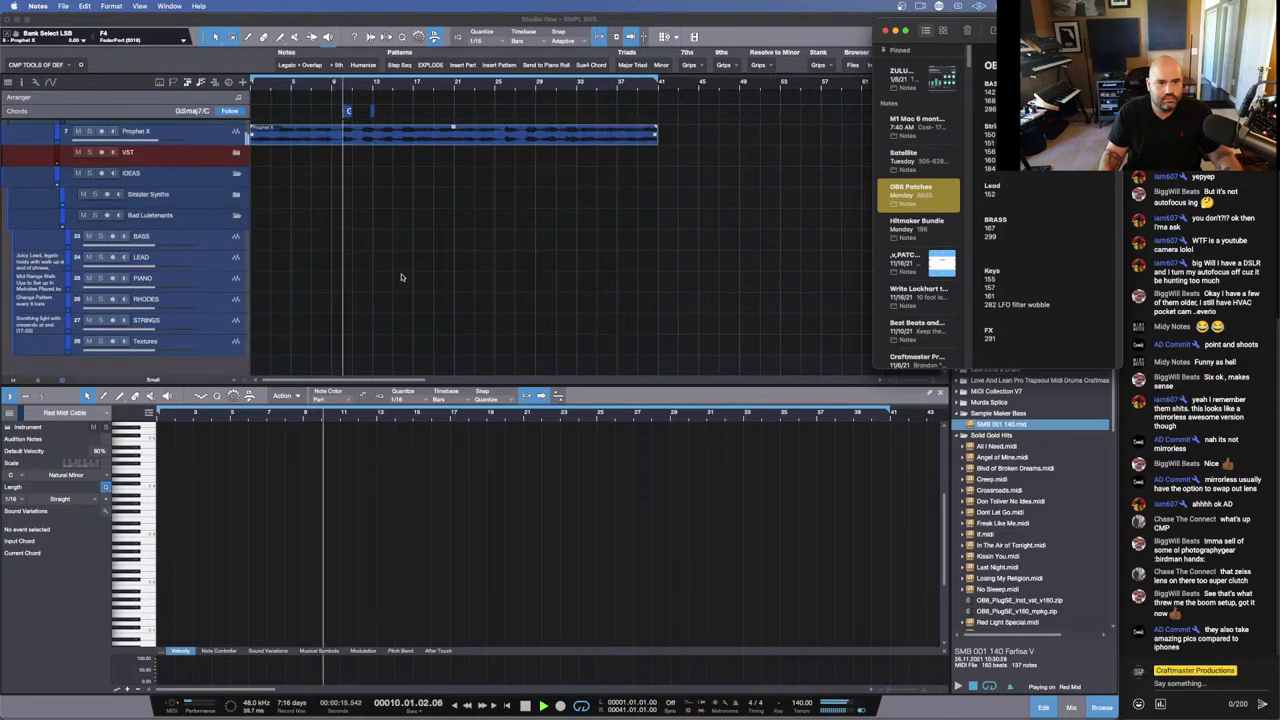
click(348, 171)
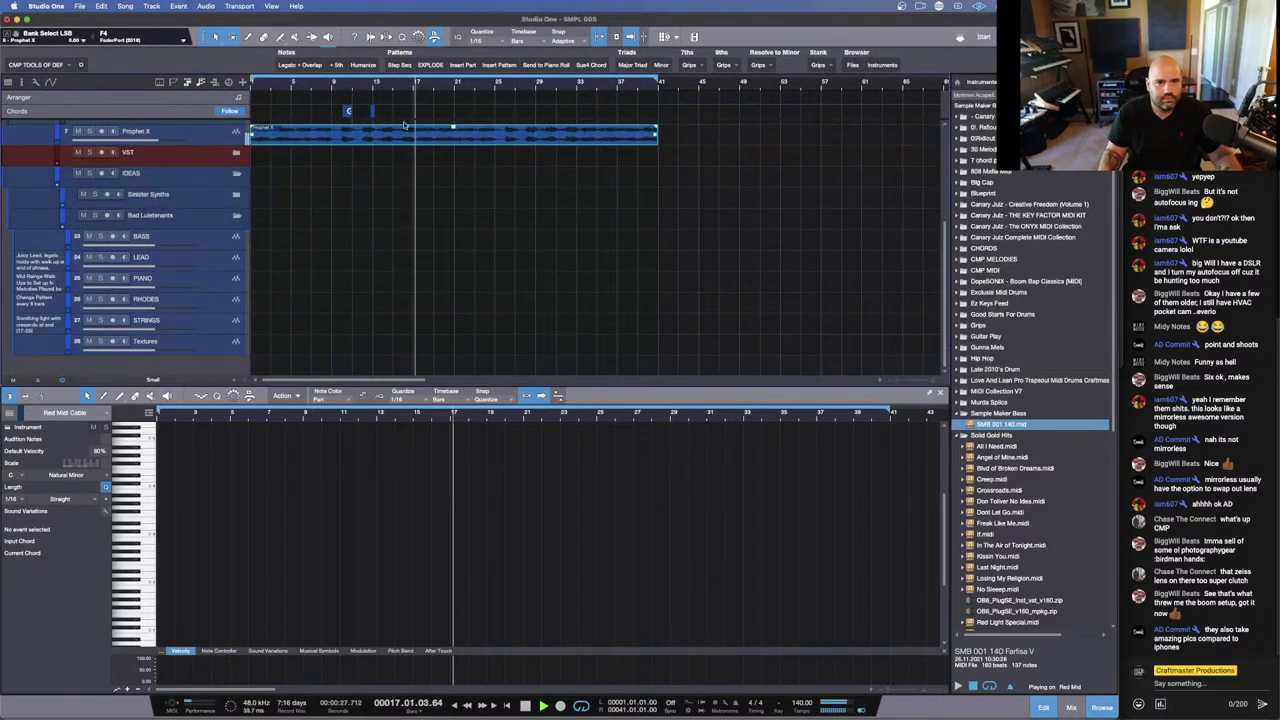
scroll(348, 171, up, 8)
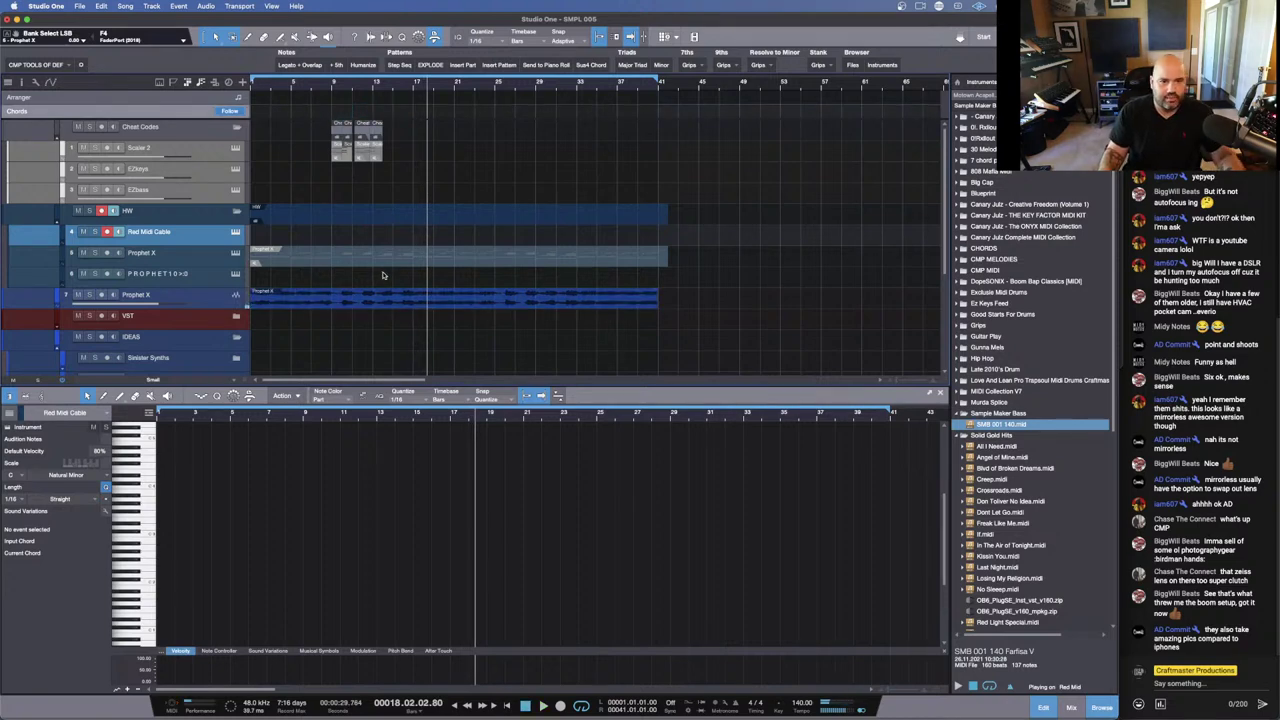
Step: Extract the chords of the Prophet X audio event to the chord track and play the song from around bar 17
click(392, 303)
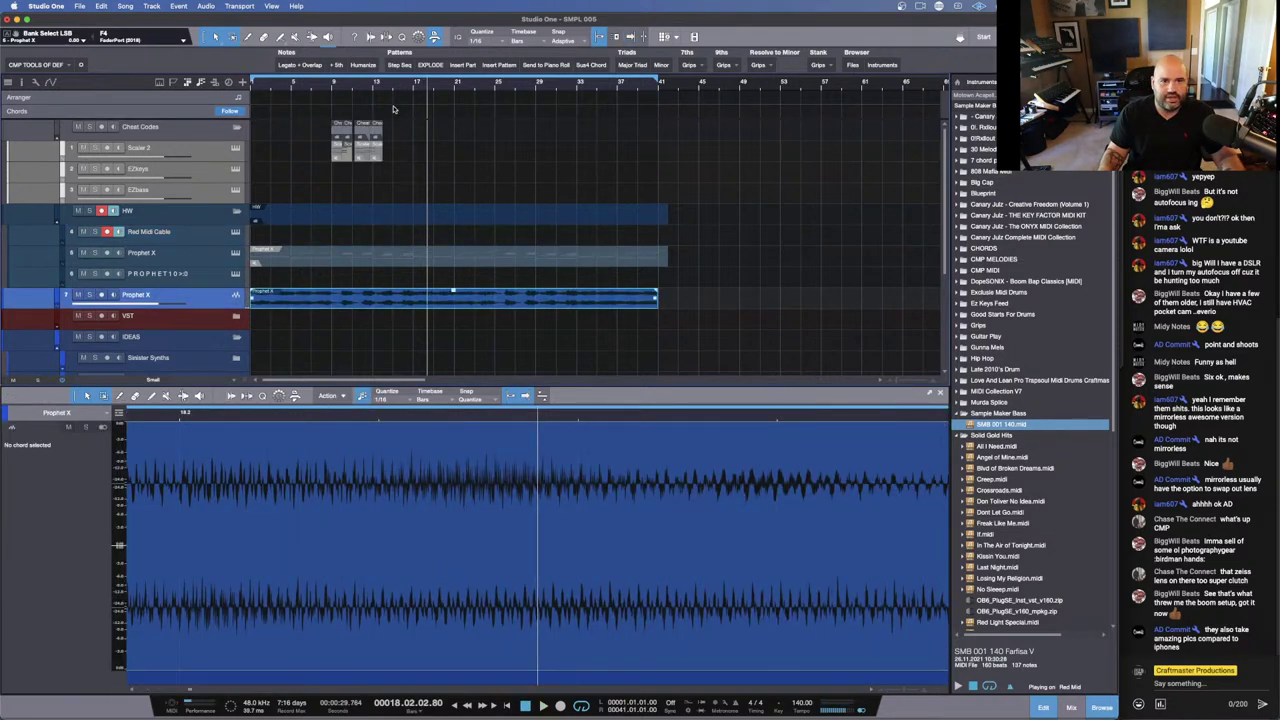
drag(392, 298, 390, 114)
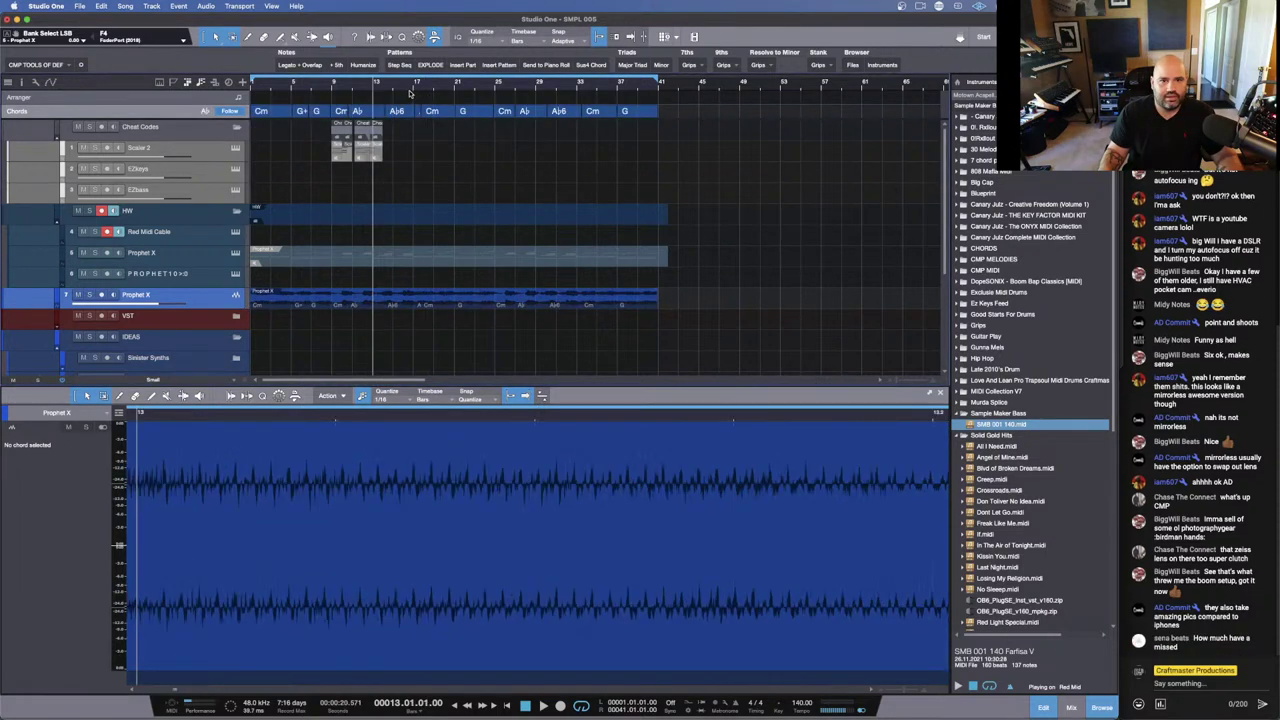
click(413, 94)
scroll(420, 100, up, 3)
scroll(430, 100, down, 4)
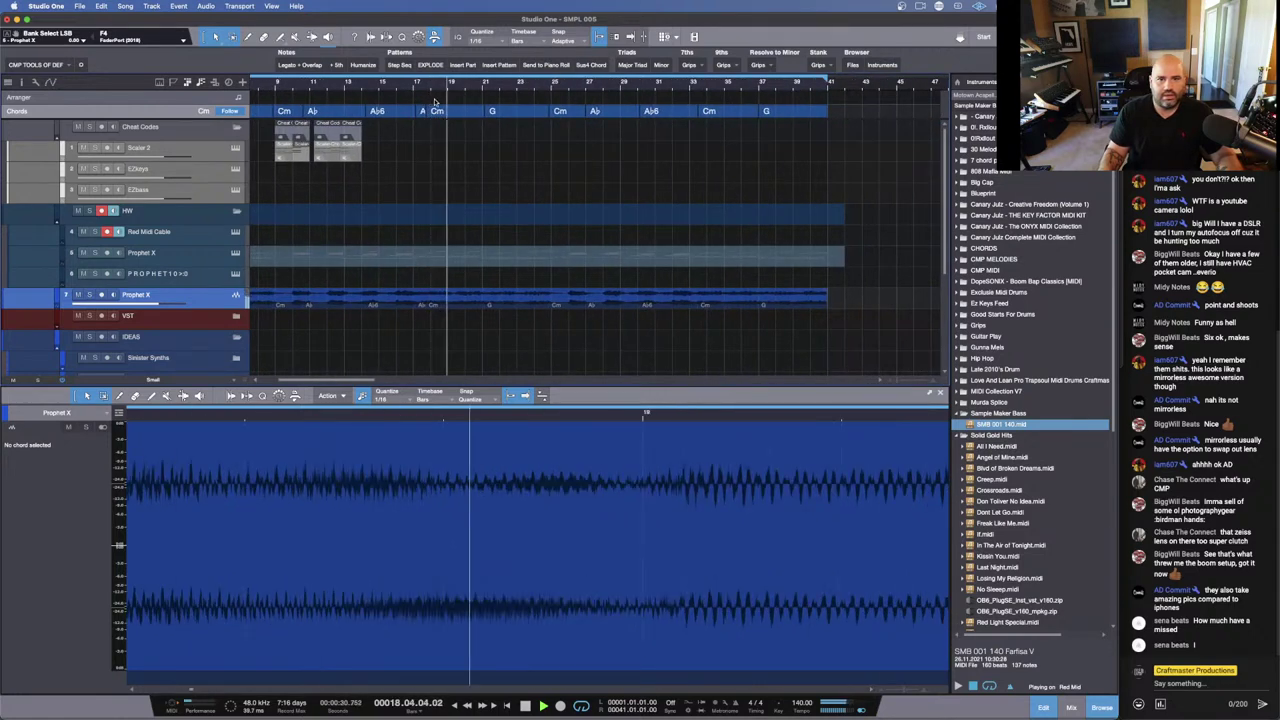
Step: Remove the short A♭ chord before the Cm near bar 17 and extend that Cm chord back to bar 17
click(424, 111)
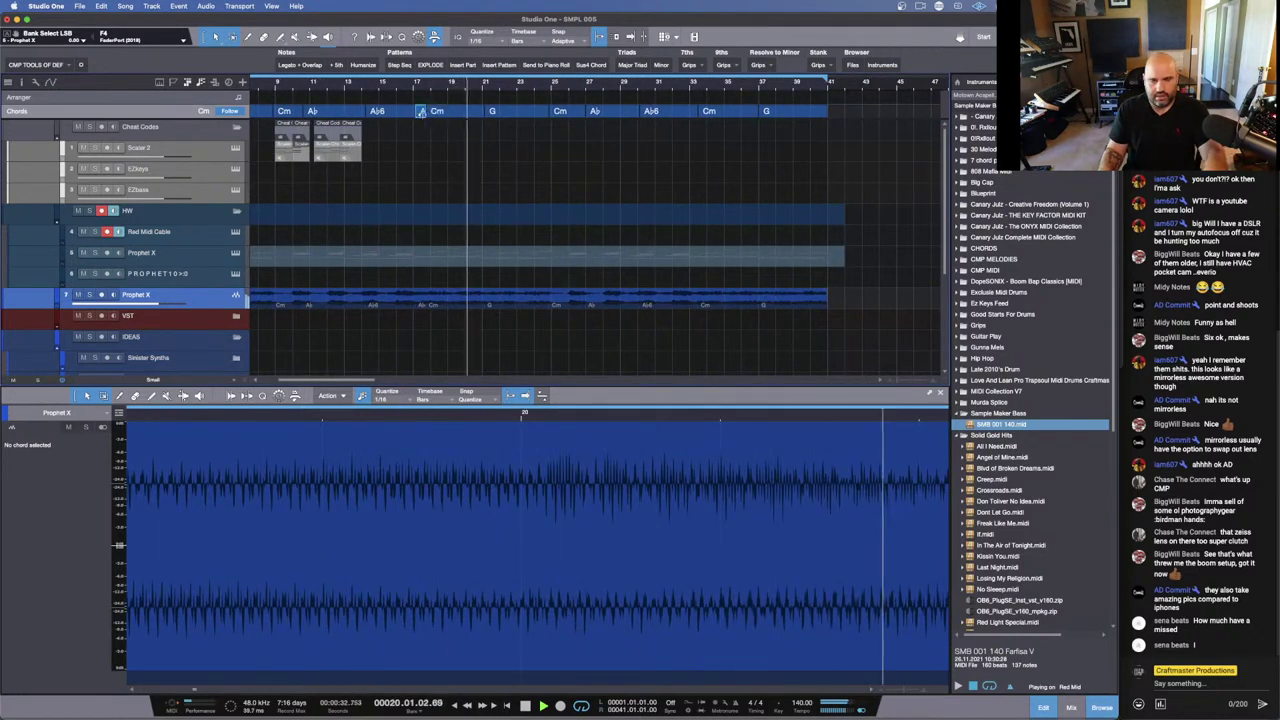
drag(450, 111, 421, 112)
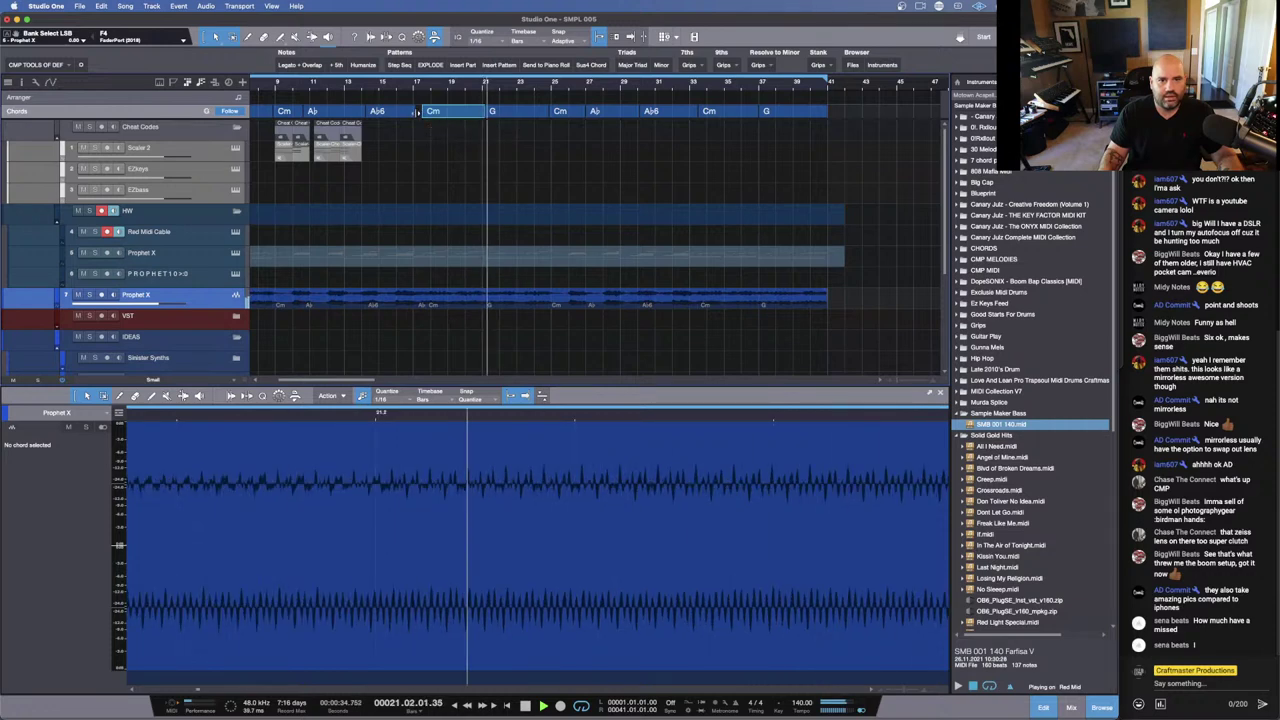
click(419, 112)
click(424, 112)
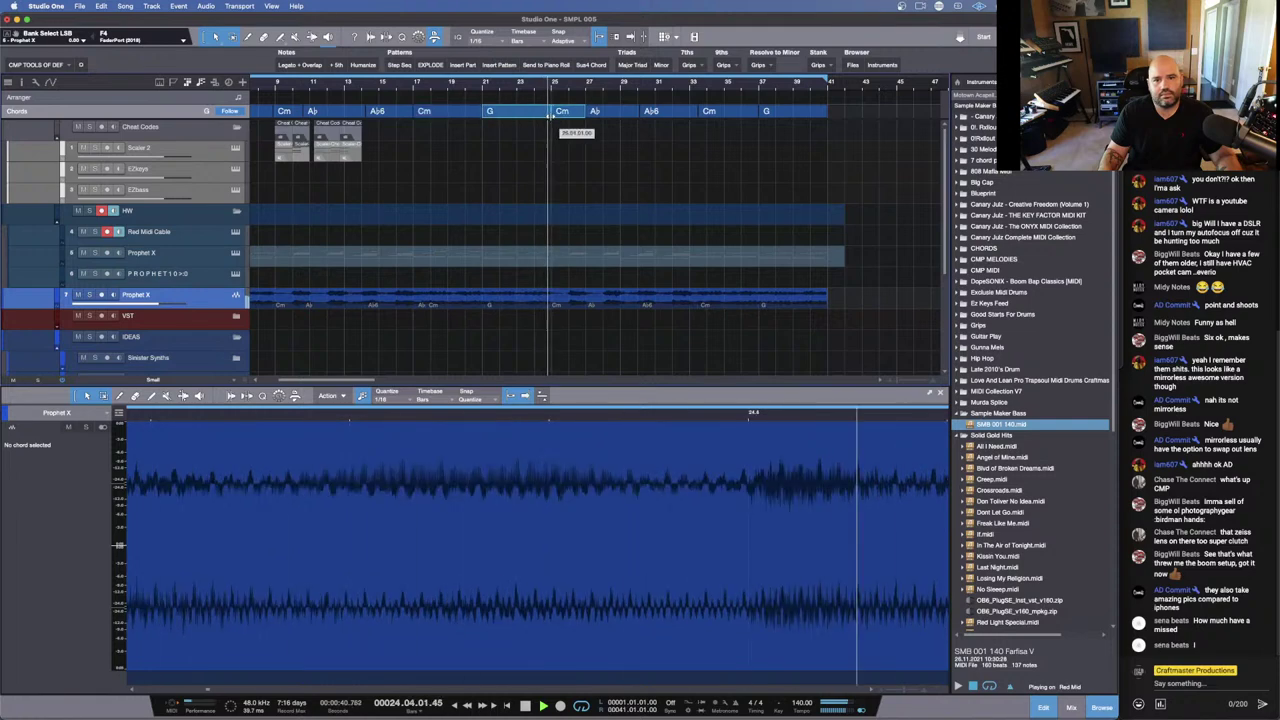
Step: Copy the Cm and G chords between bars 17 and 25 from the chord track to the Red Midi Cable track
click(530, 111)
click(462, 113)
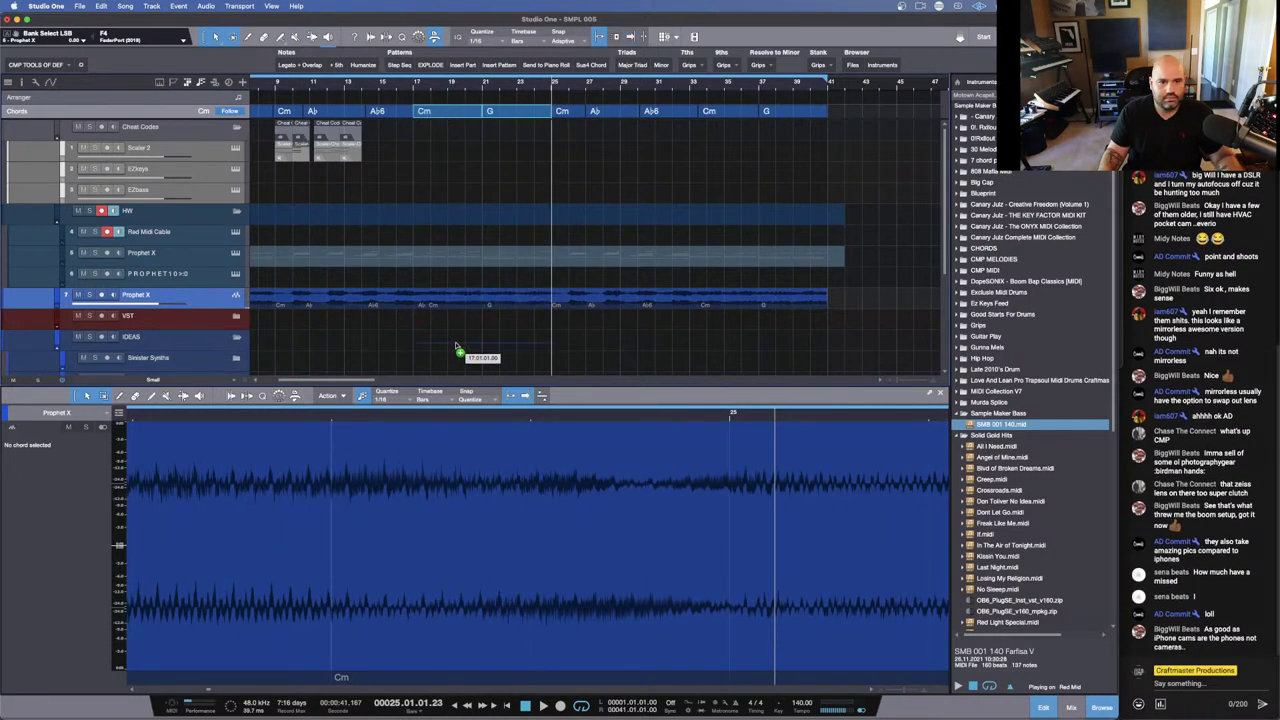
drag(455, 373, 471, 236)
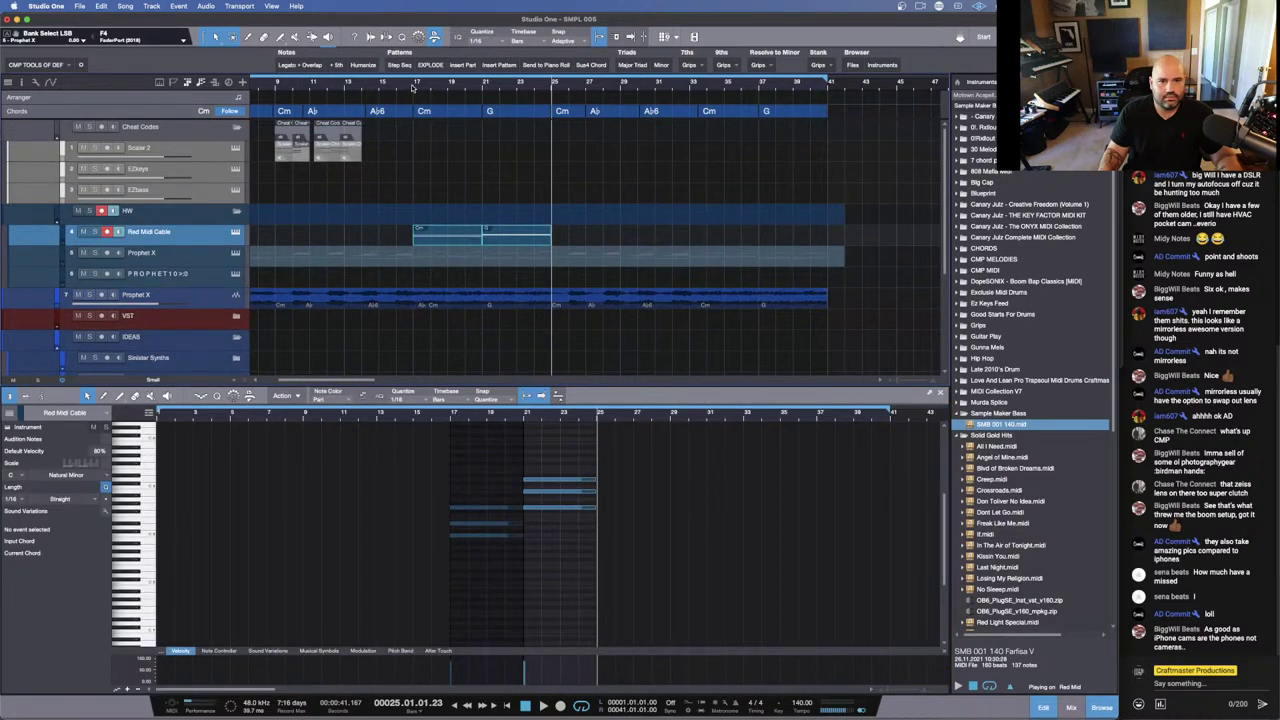
Step: Play back the Red Midi Cable chords from shortly before bar 17, restarting to hear them again
click(398, 89)
key(space)
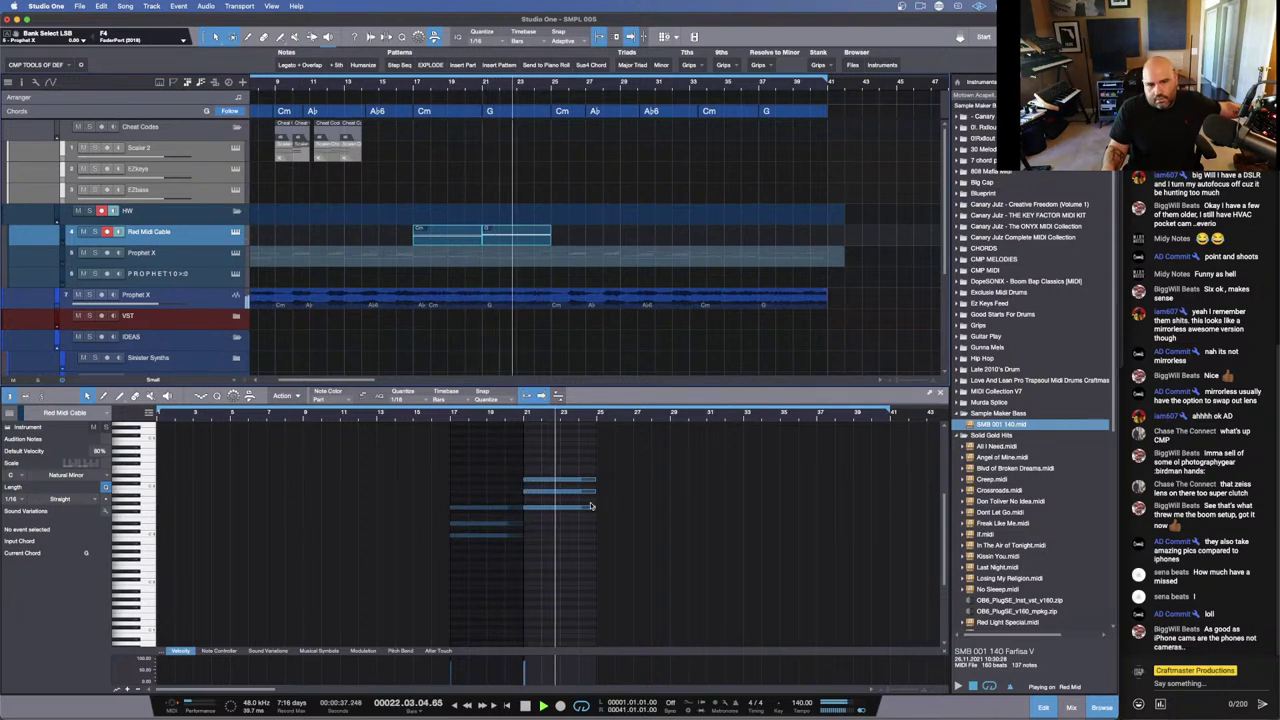
click(401, 88)
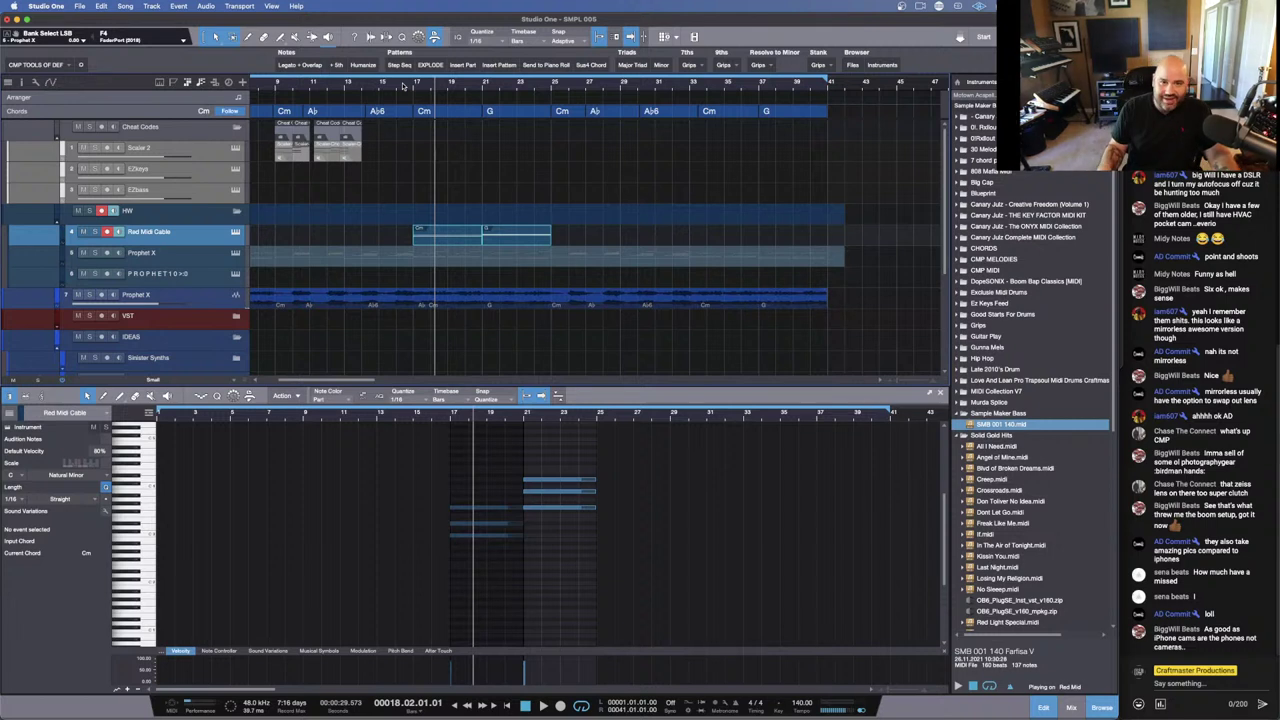
click(394, 87)
key(space)
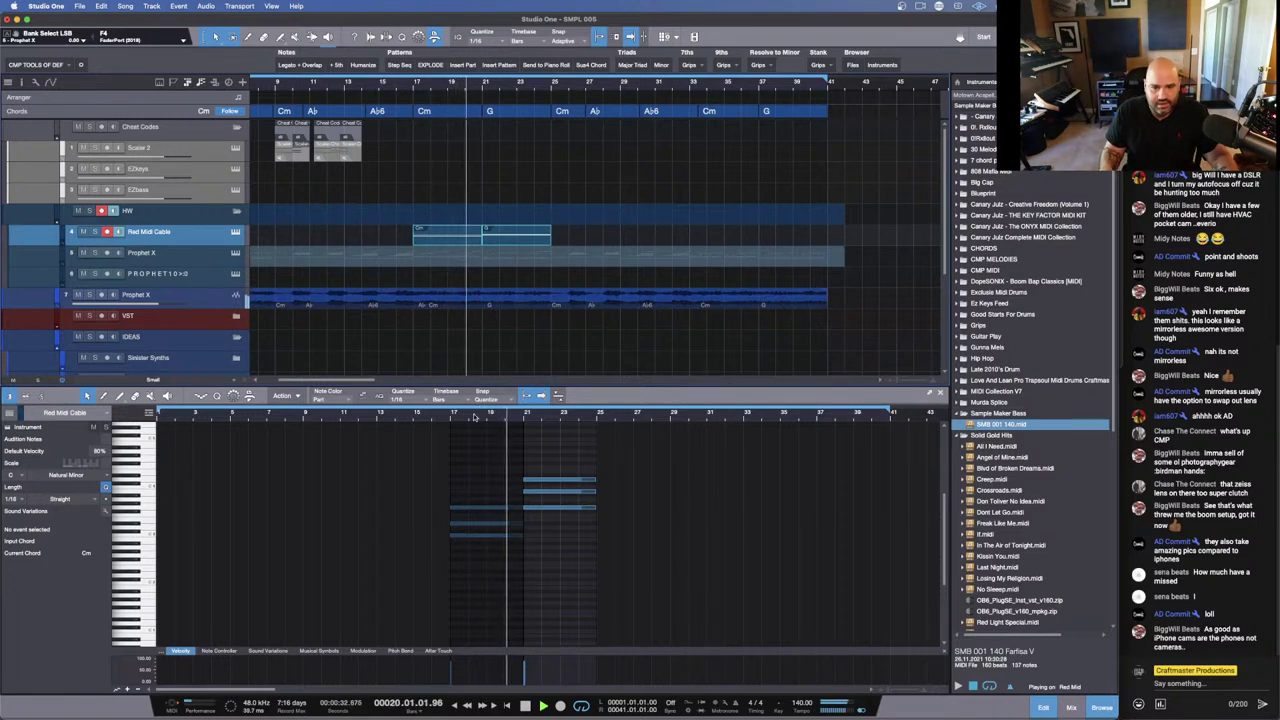
Step: Add a C4 note at bar 20 and a D4 note at 20.3, each about two beats long, and play from bar 17
drag(499, 421, 497, 440)
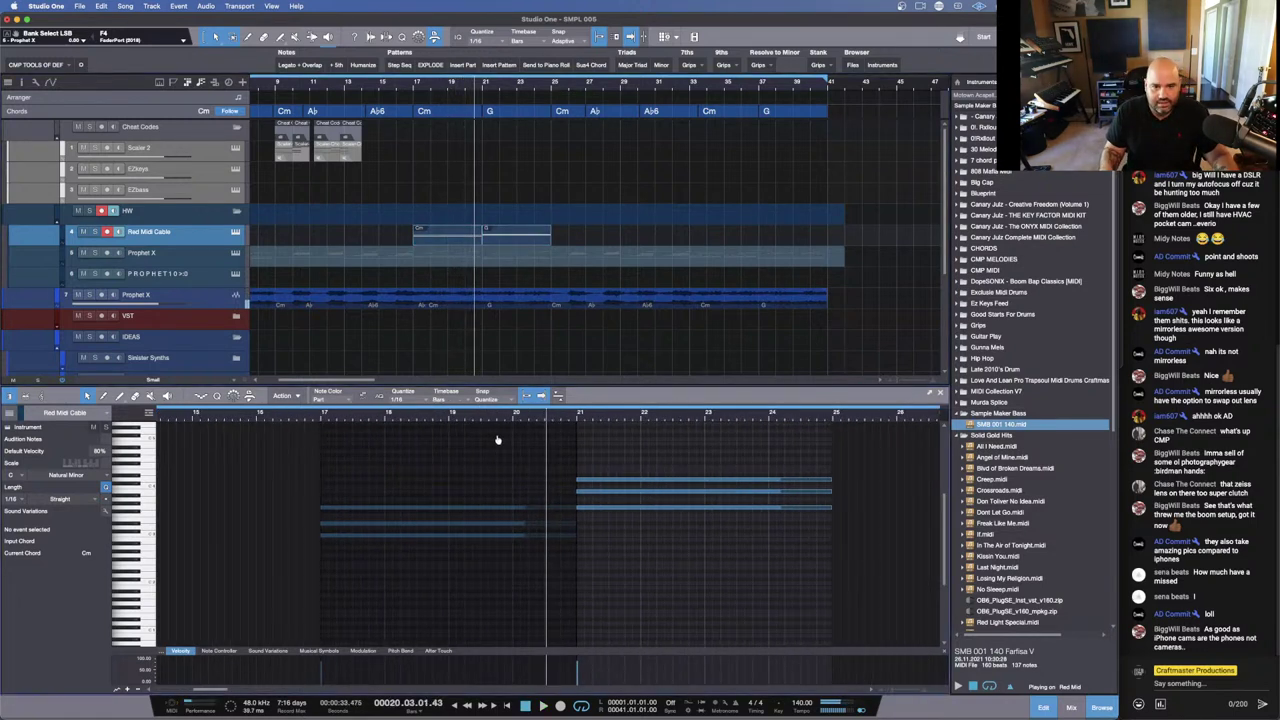
click(317, 426)
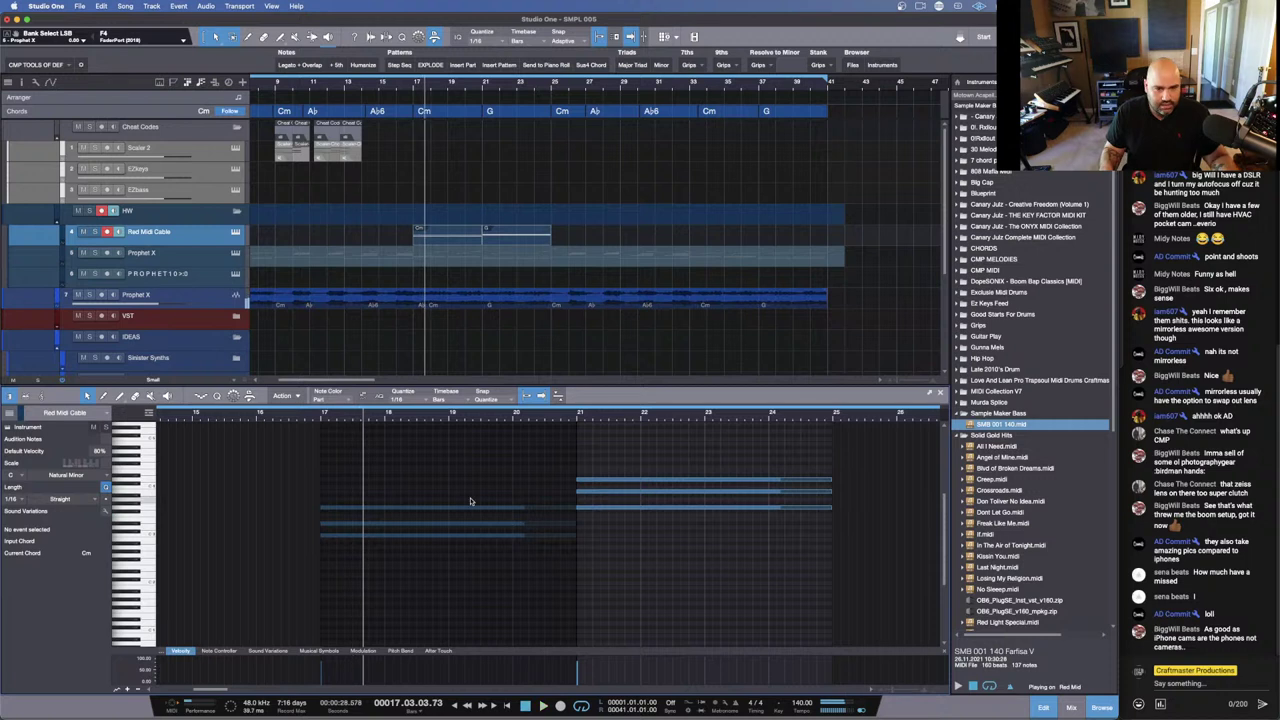
scroll(508, 575, up, 4)
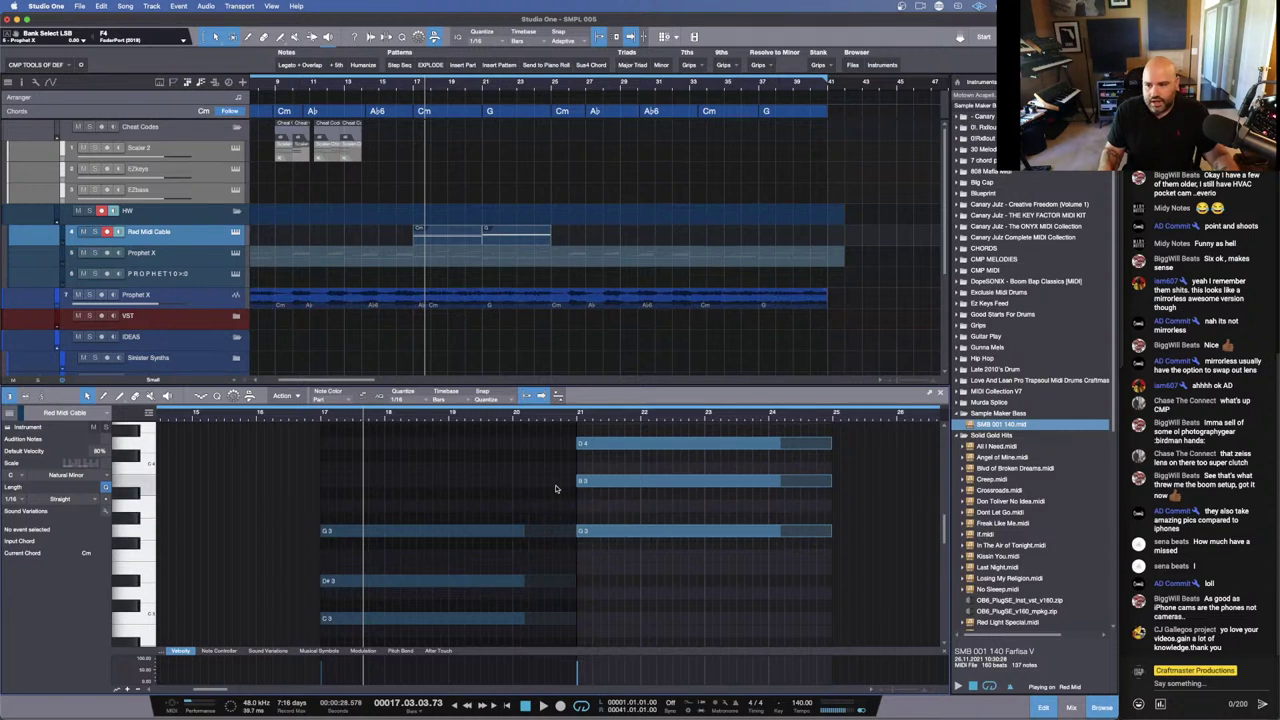
scroll(556, 488, down, 4)
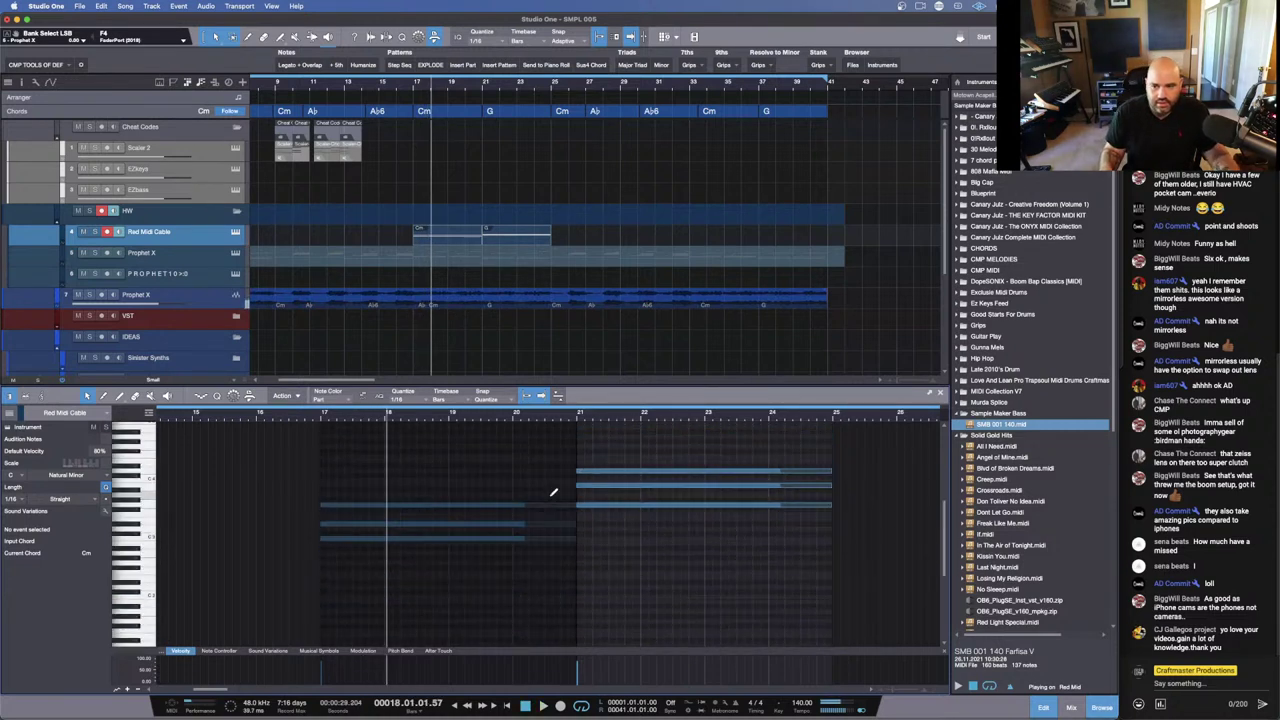
scroll(531, 494, up, 1)
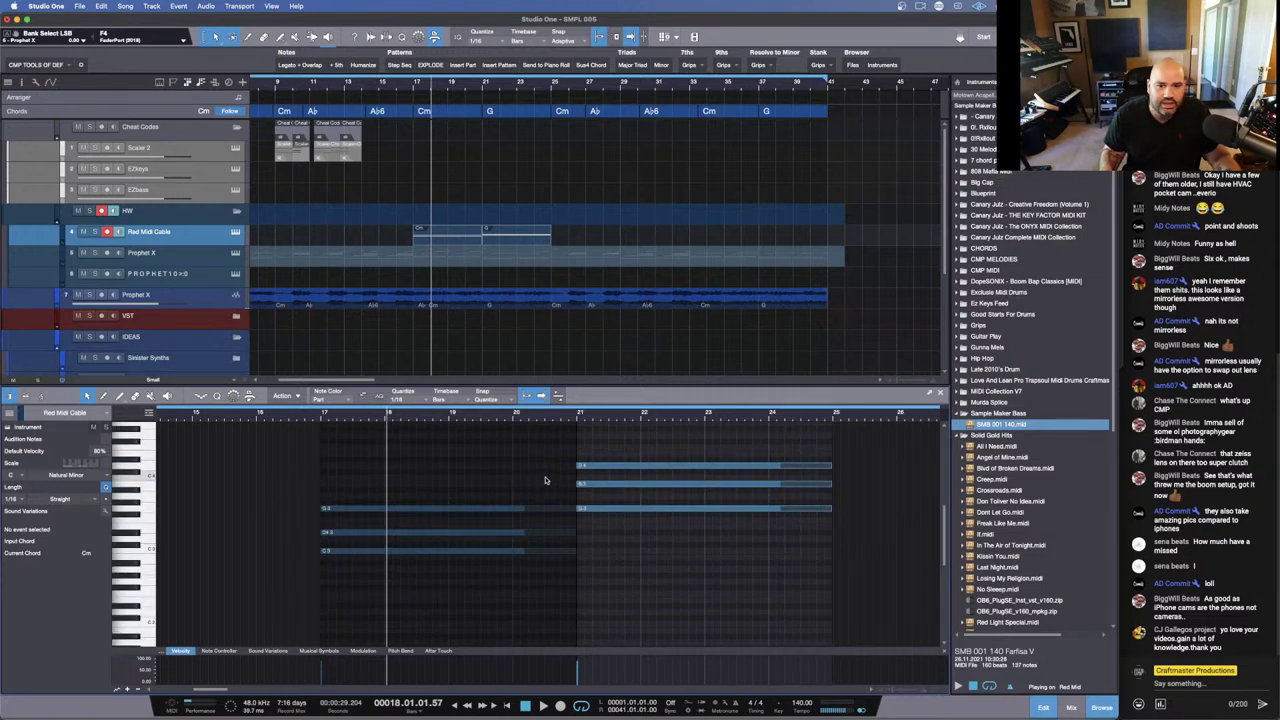
click(515, 478)
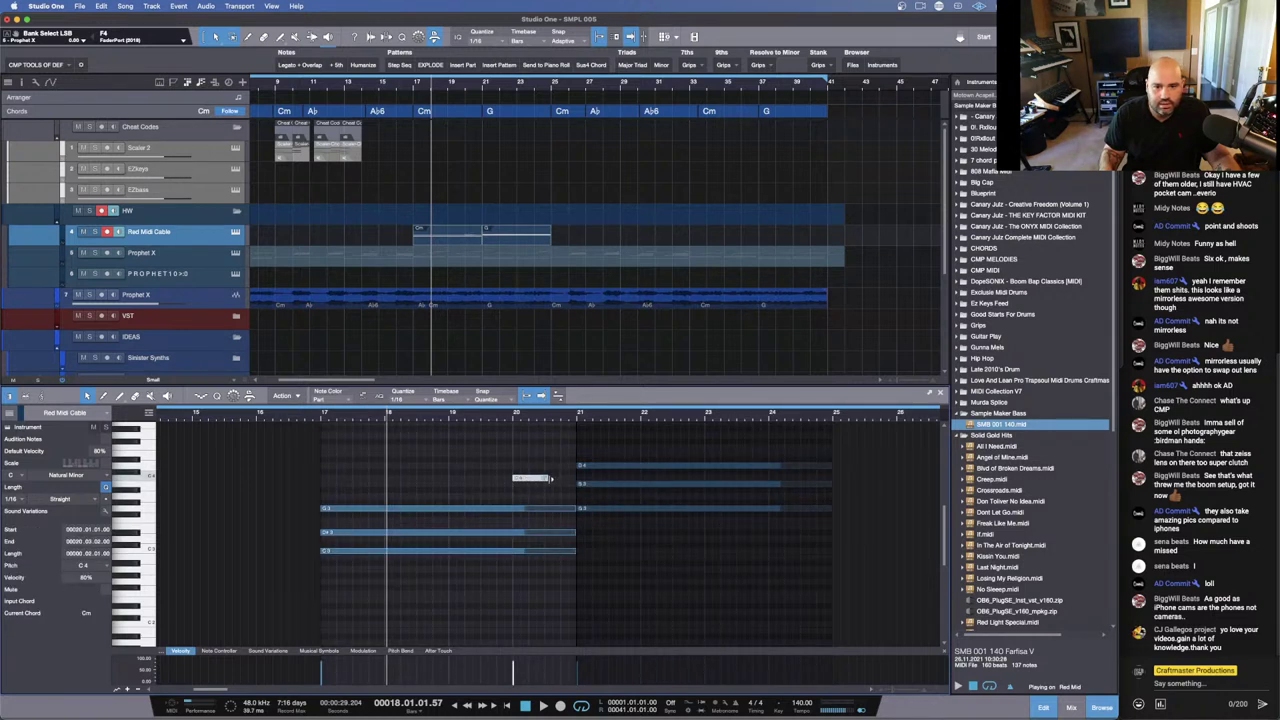
click(546, 466)
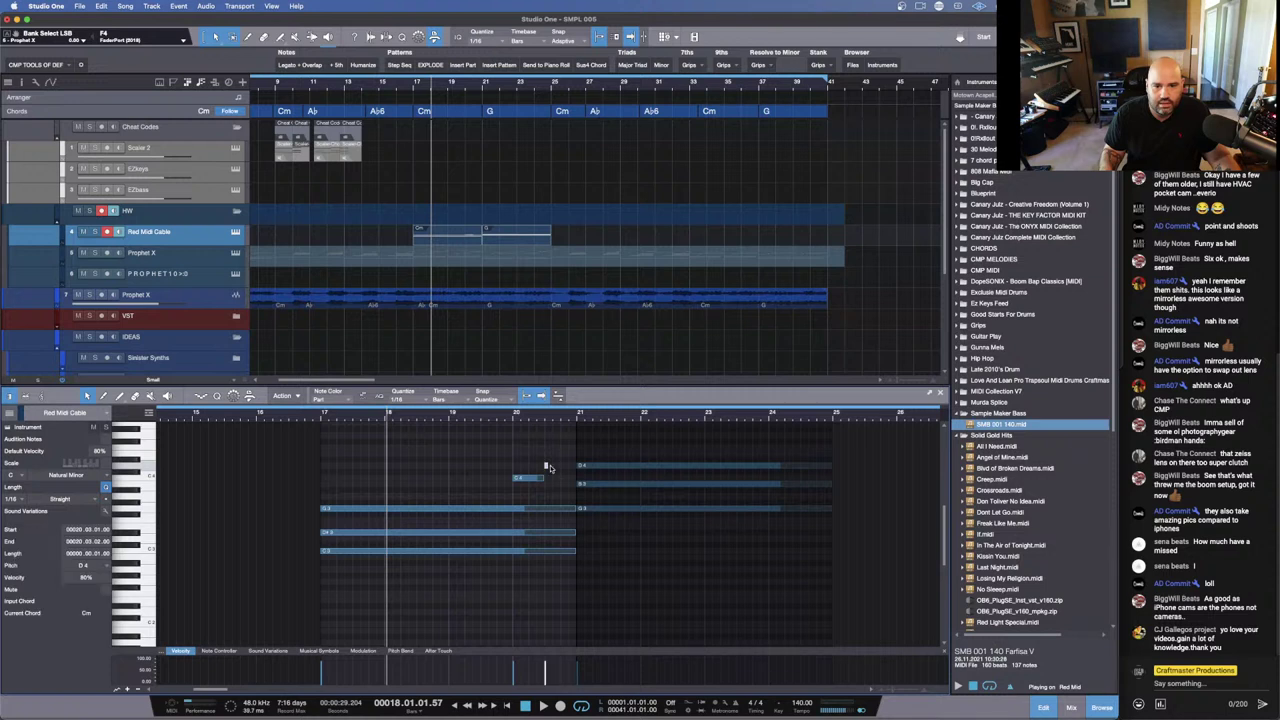
click(320, 418)
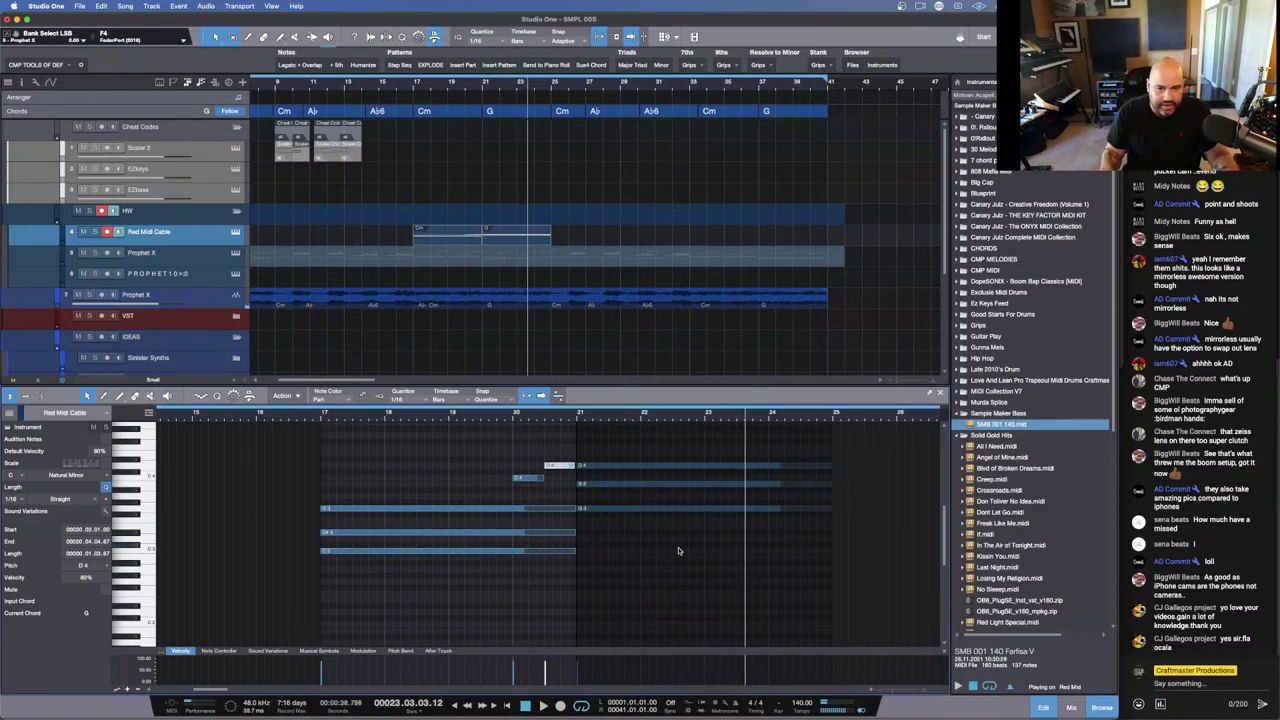
Step: Trim the Cm and G chord notes to end just short of bars 21 and 25, and play from bar 17
drag(579, 418, 655, 460)
drag(573, 576, 563, 504)
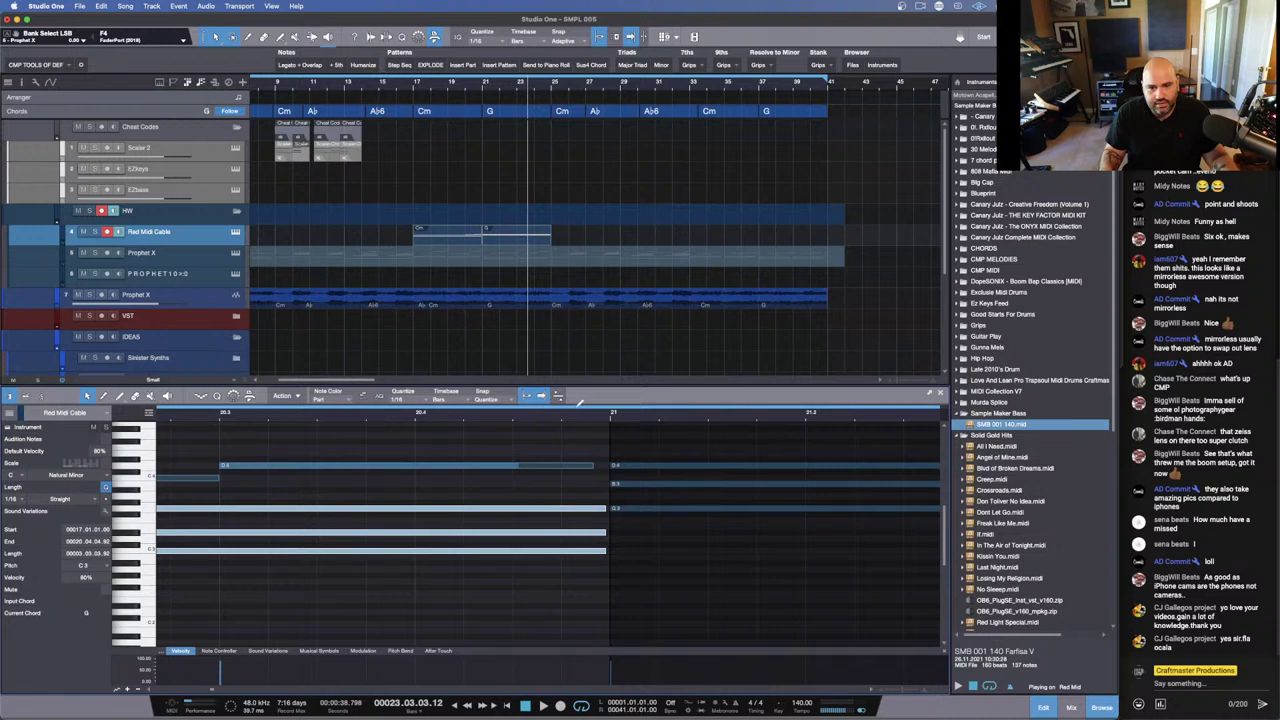
drag(578, 418, 578, 373)
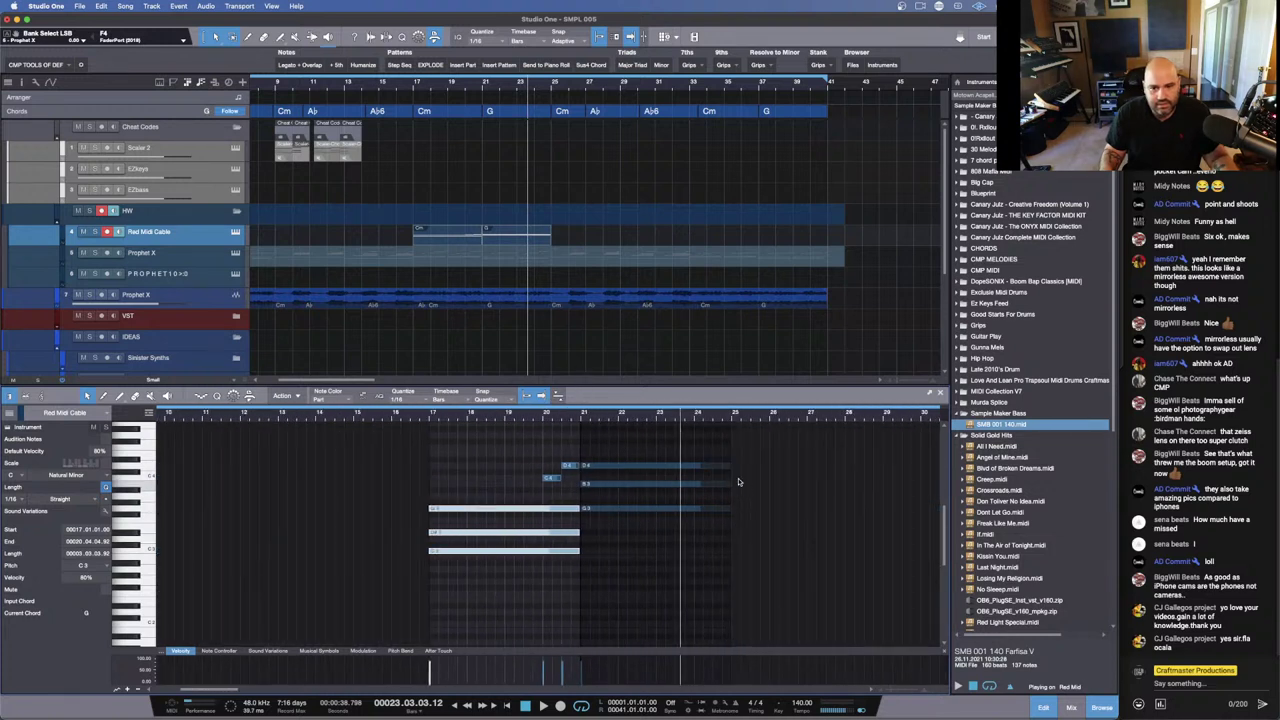
drag(738, 456, 700, 520)
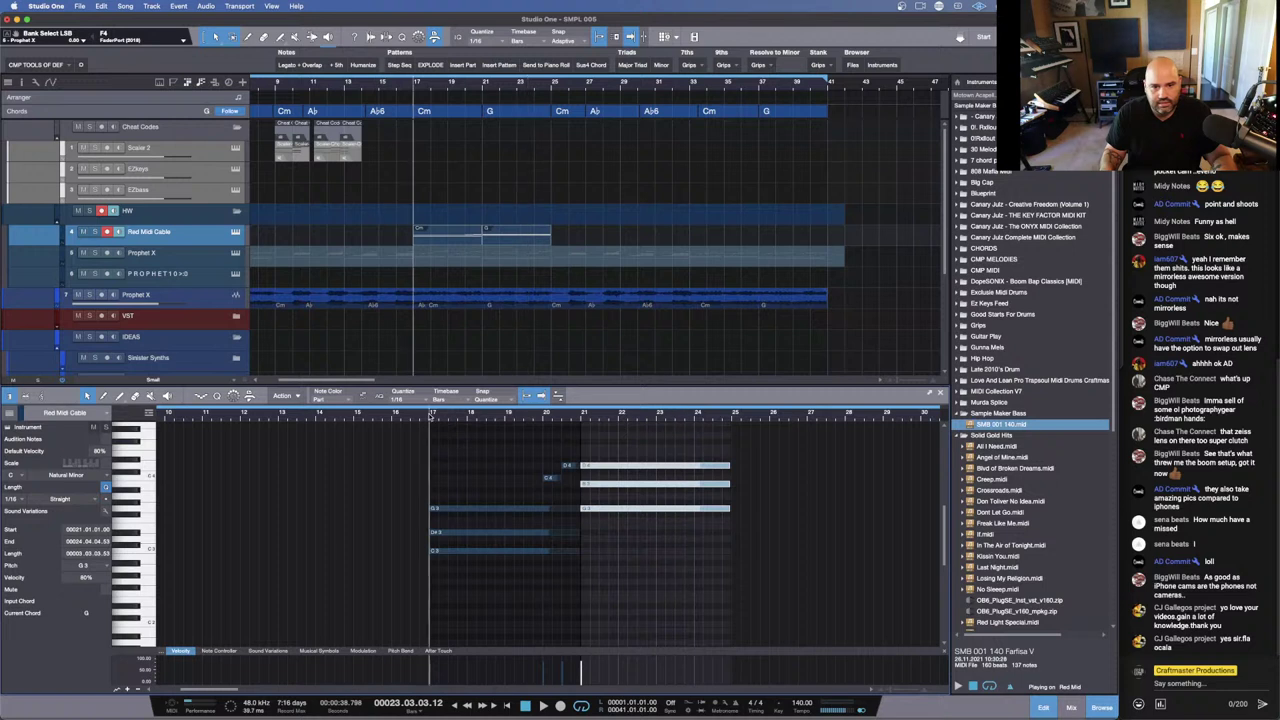
key(space)
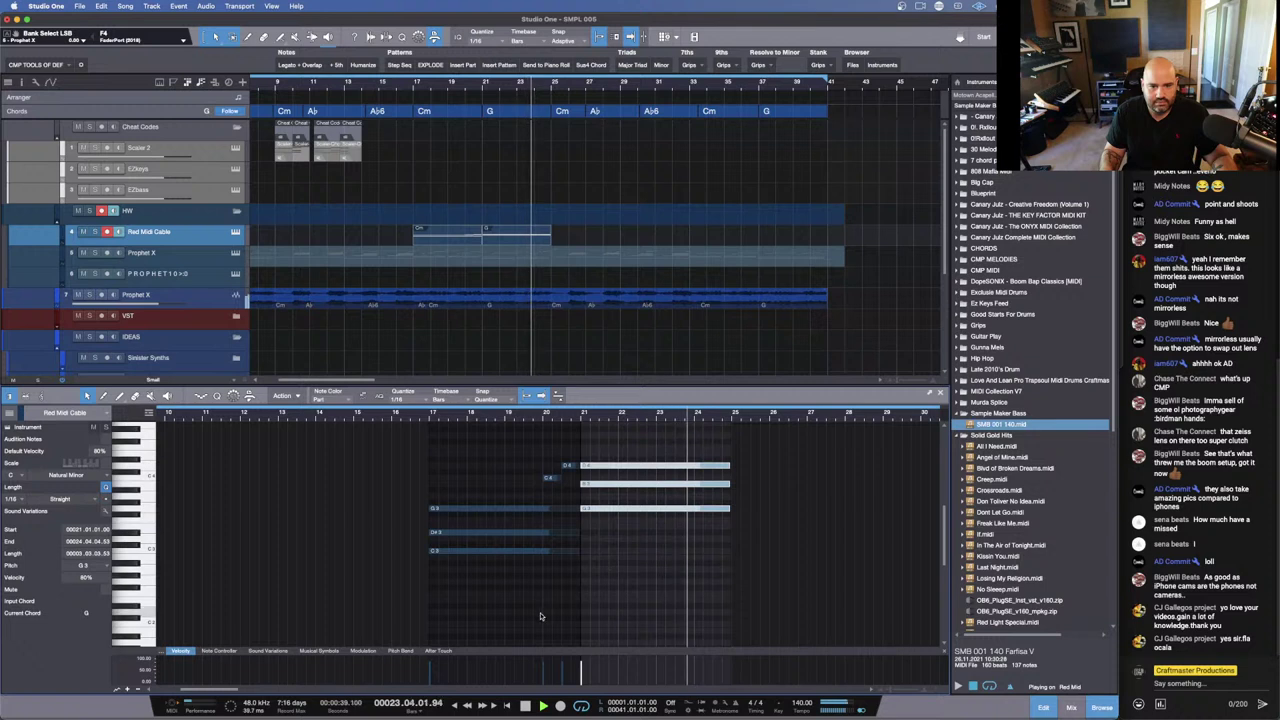
Step: Stagger the Cm chord by starting its D♯3 note at 17.02 and its G3 note at 17.03
drag(559, 573, 468, 550)
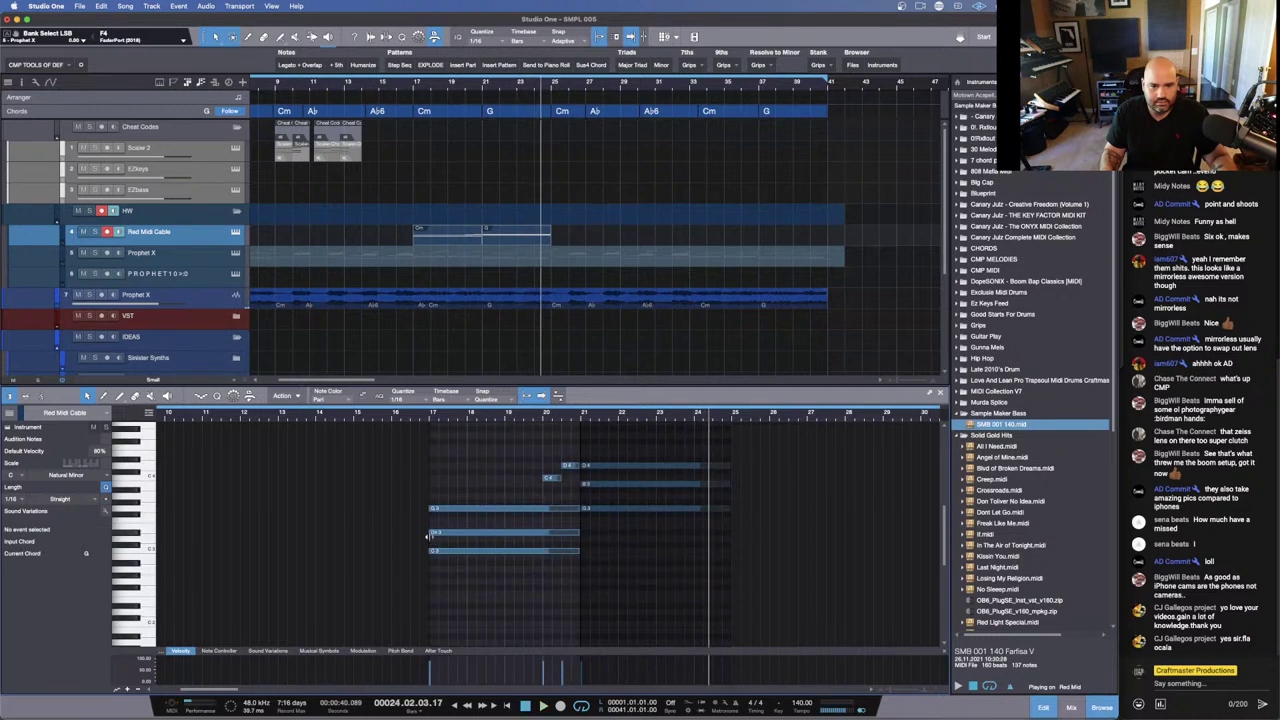
key(space)
drag(432, 421, 456, 514)
click(446, 535)
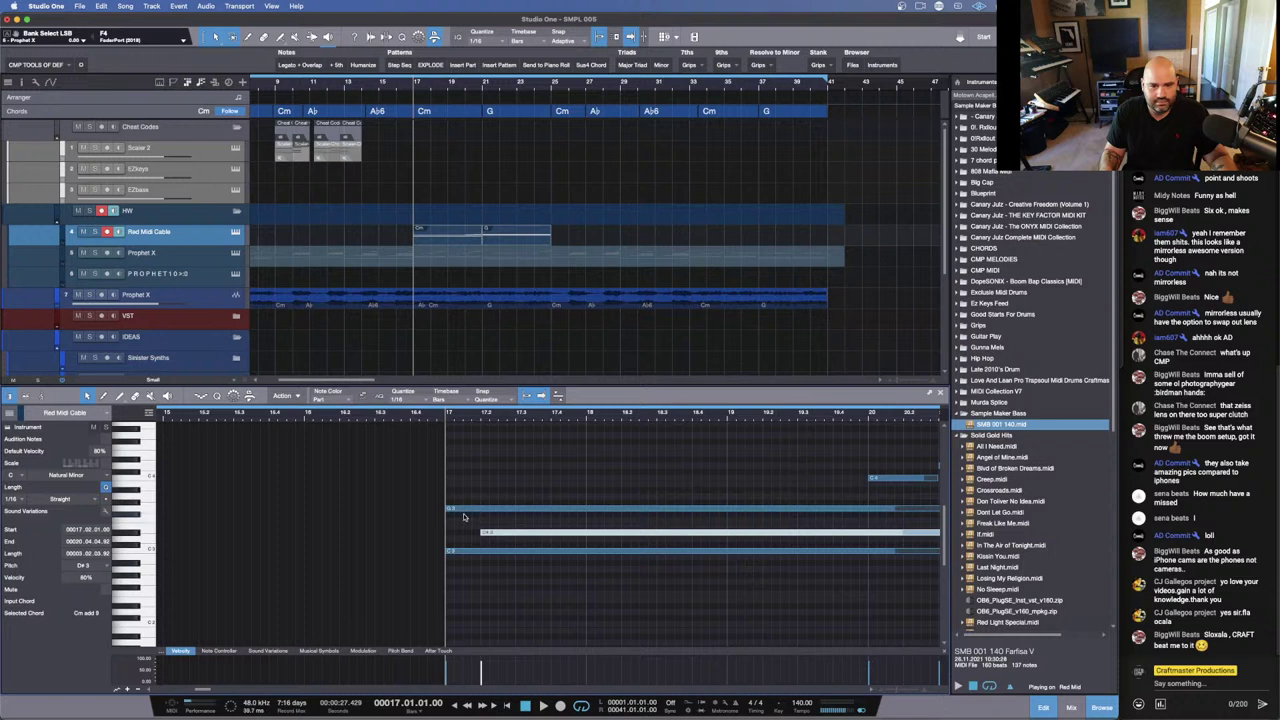
drag(443, 510, 491, 514)
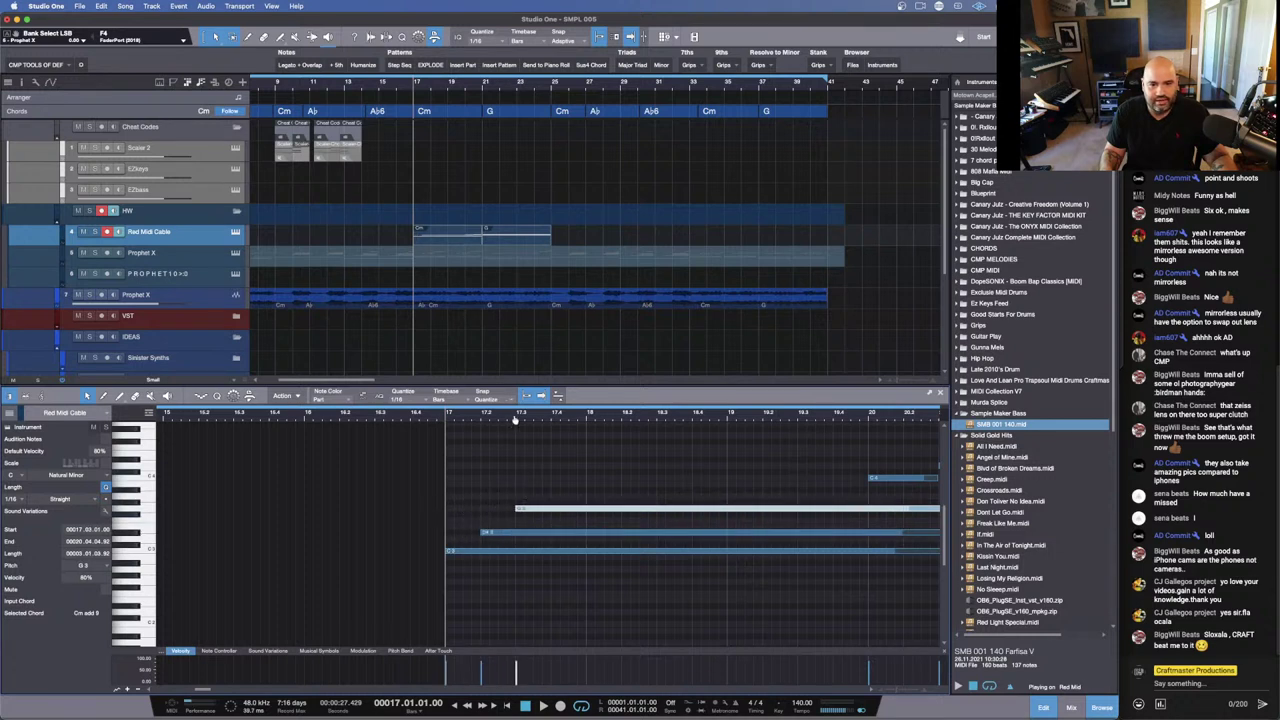
Step: Play the song from bar 14, skip to bar 16 to hear the staggered Cm chord, and stop playback
drag(515, 420, 567, 434)
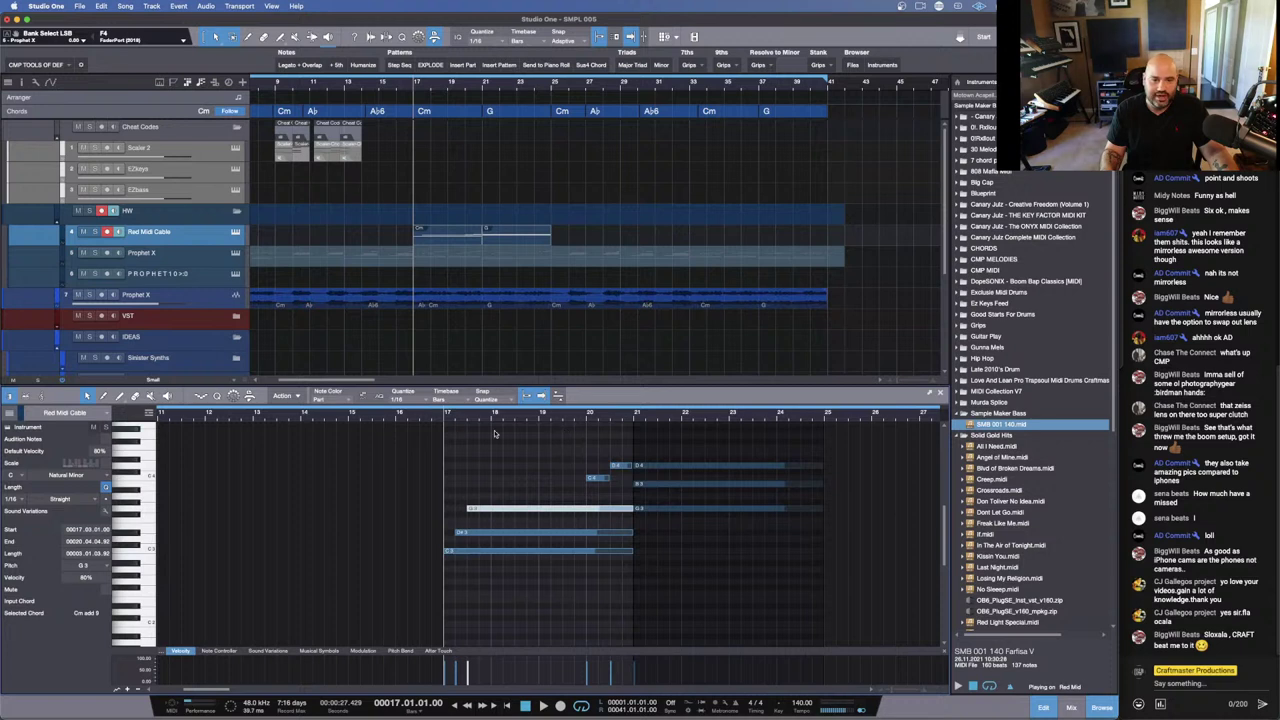
click(300, 418)
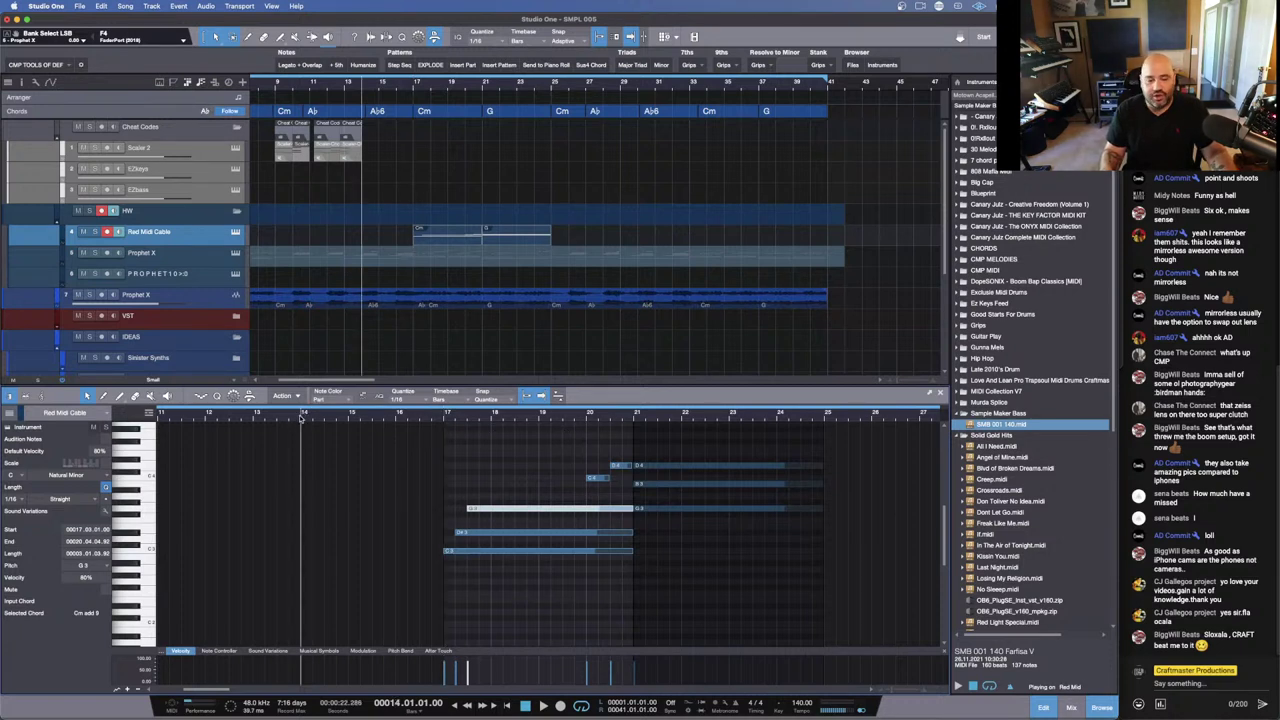
key(space)
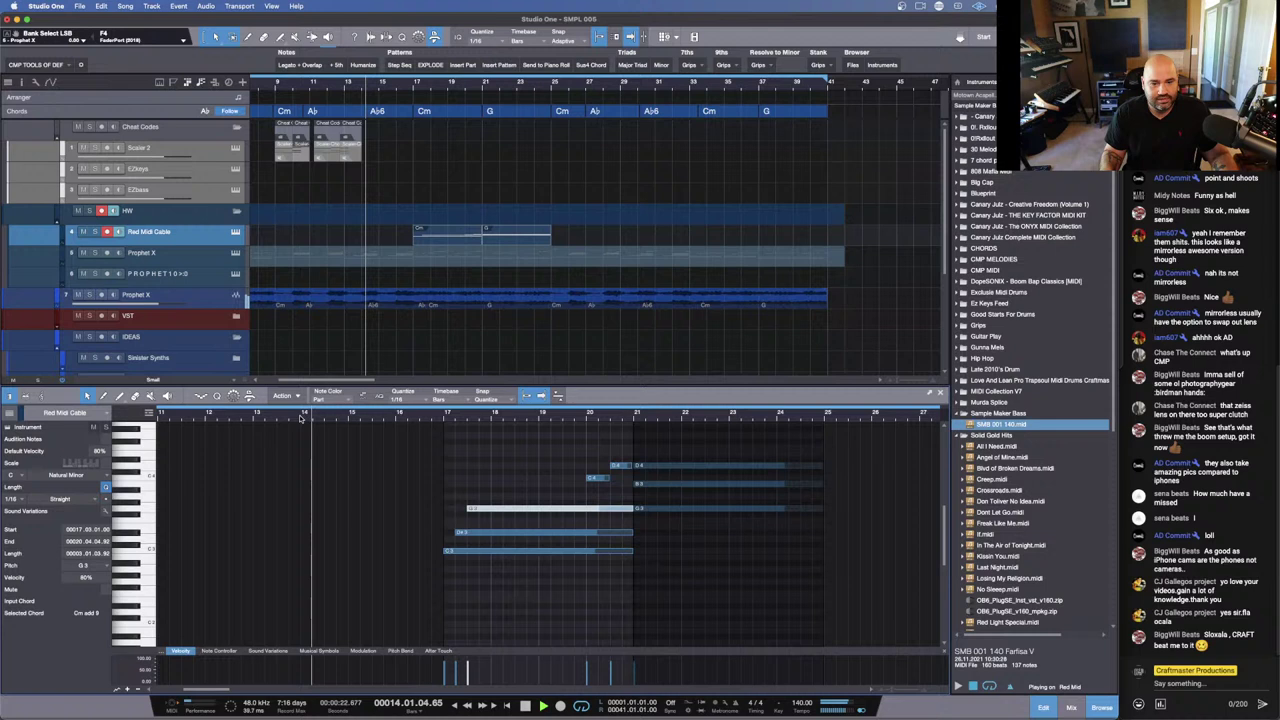
click(396, 418)
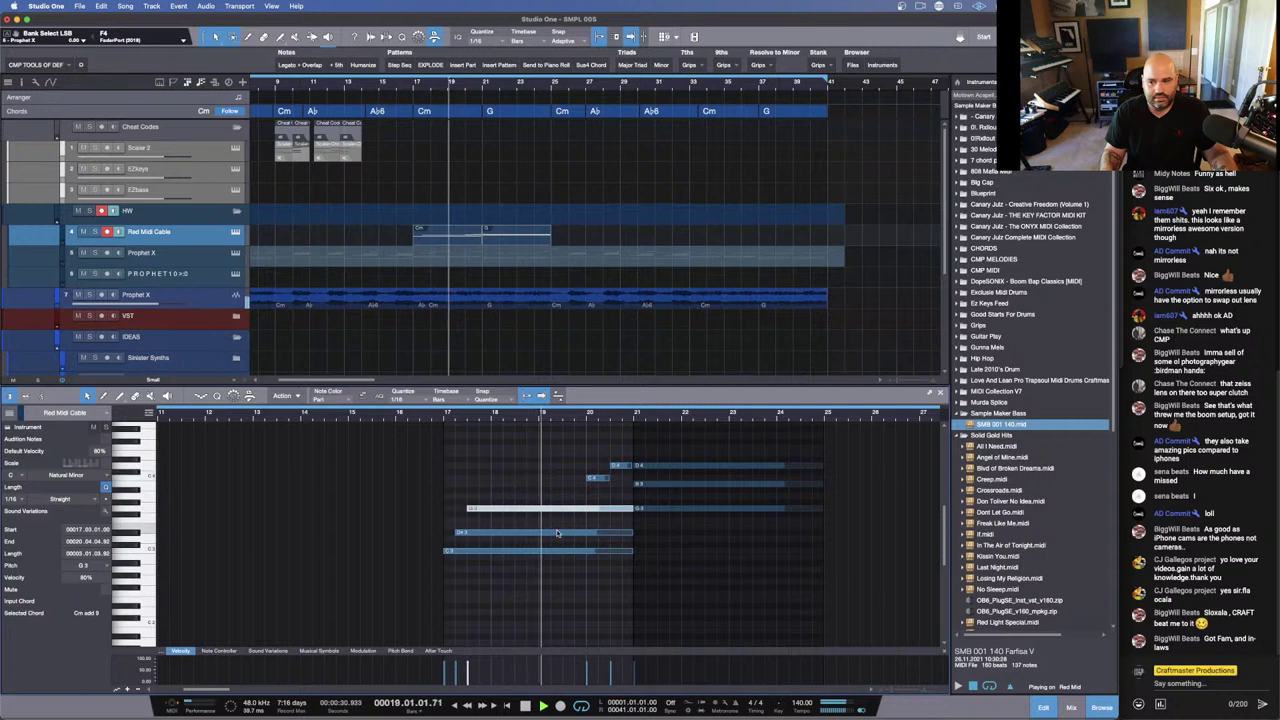
key(space)
Step: Split the three Cm chord notes at bar 19
drag(550, 500, 531, 565)
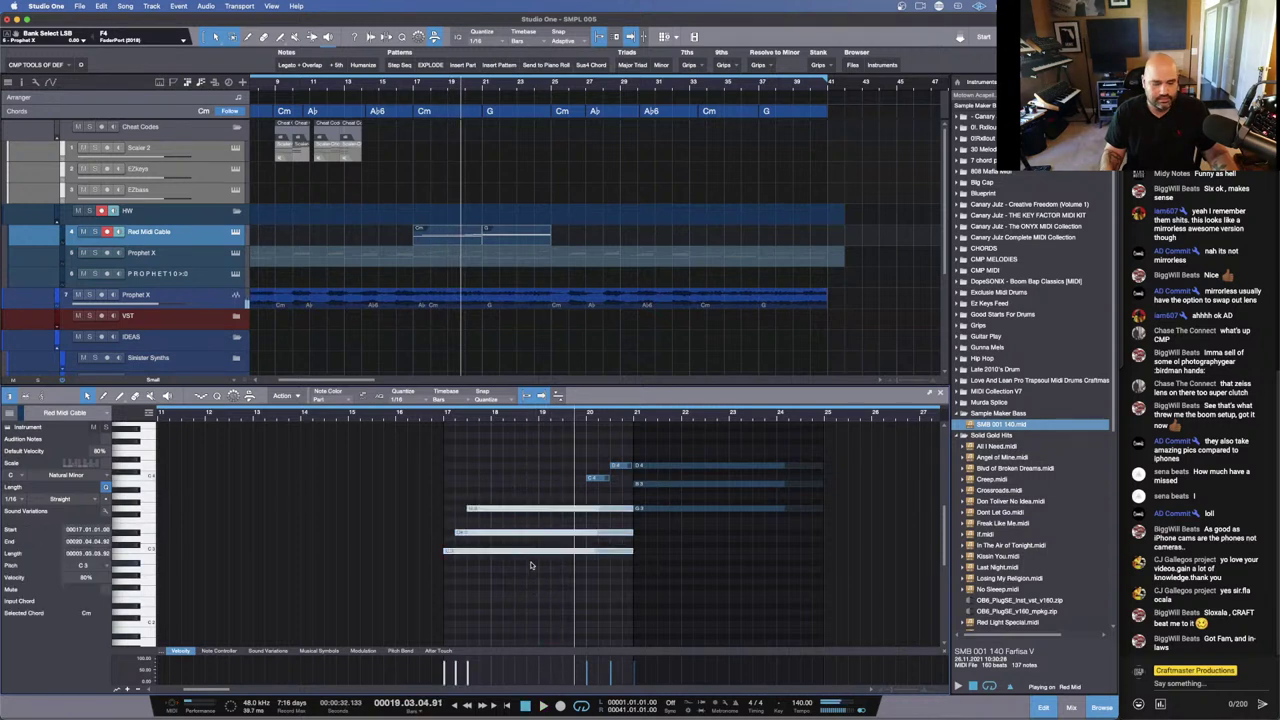
click(544, 507)
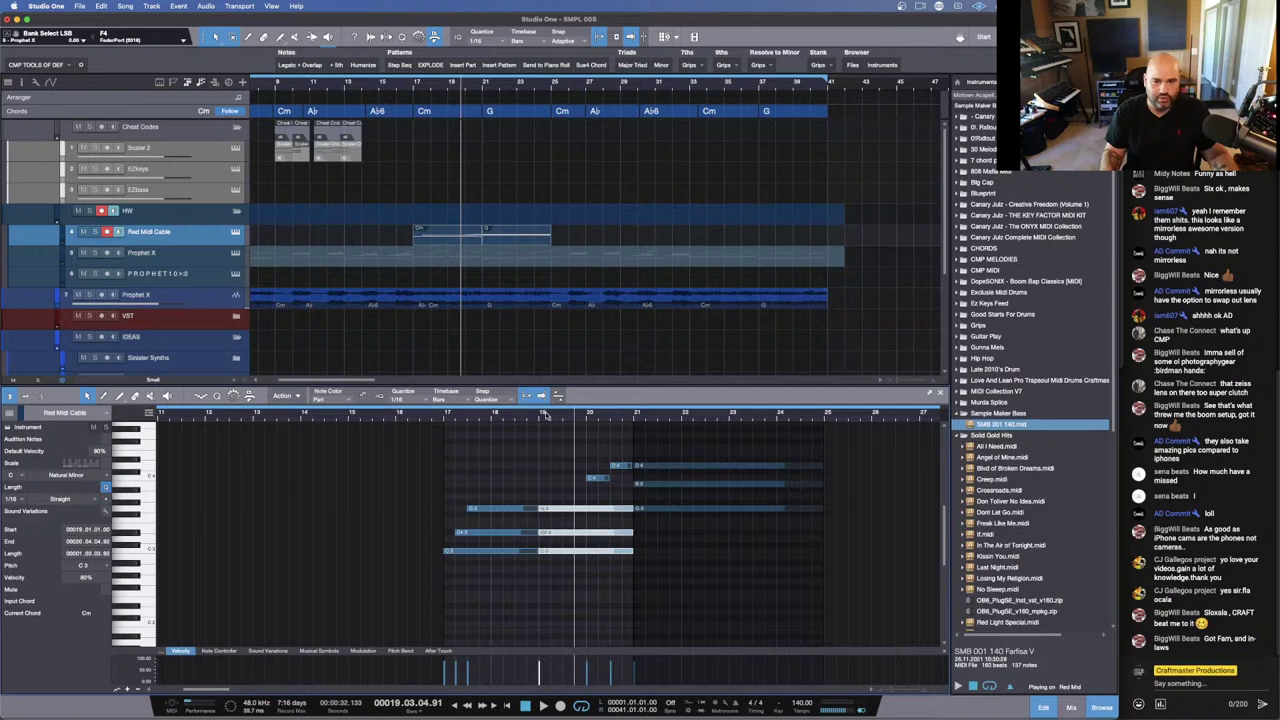
Step: Stagger the repeated Cm chord at bar 19 by starting D♯3 at 19.01.02 and G3 at 19.01.03
drag(546, 414, 507, 500)
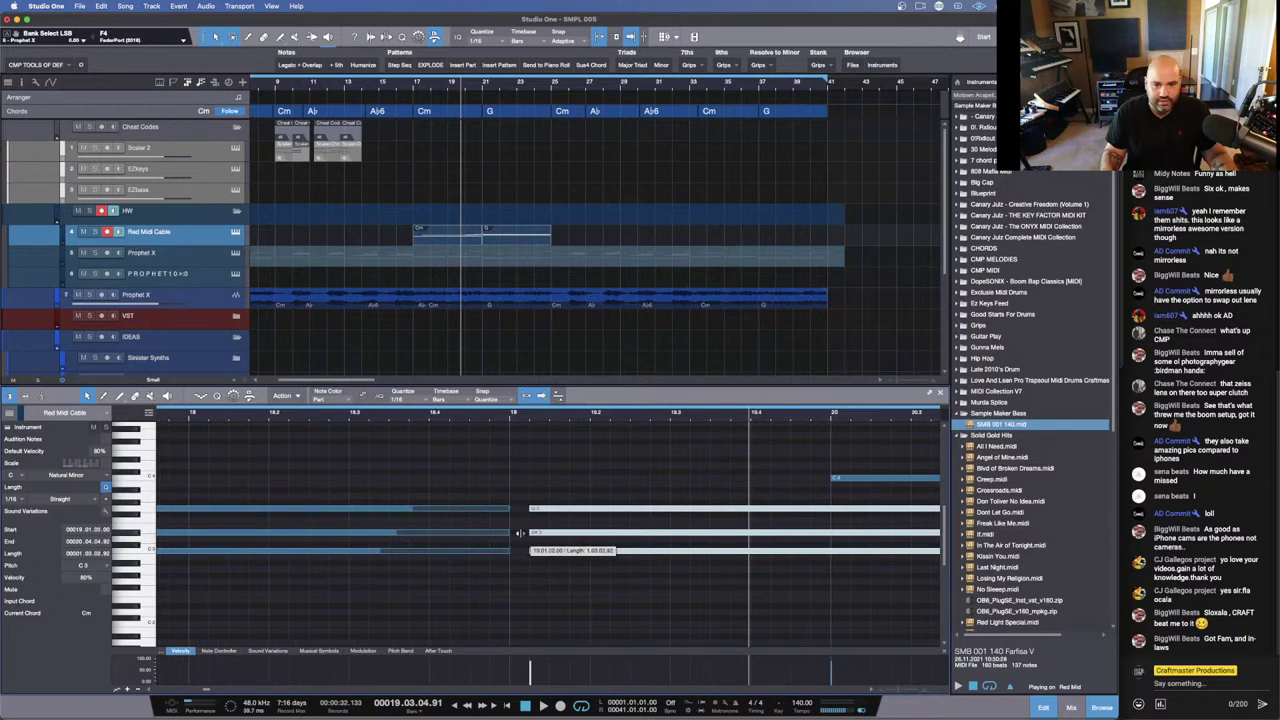
click(542, 575)
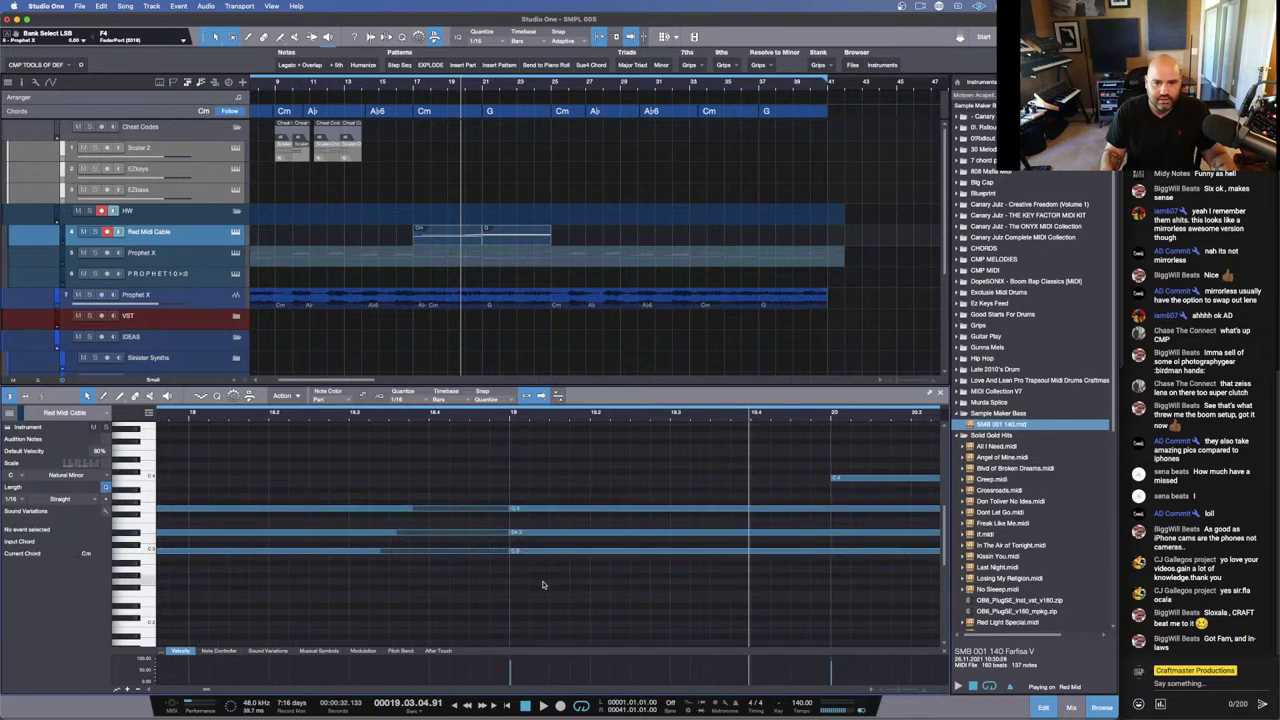
click(511, 533)
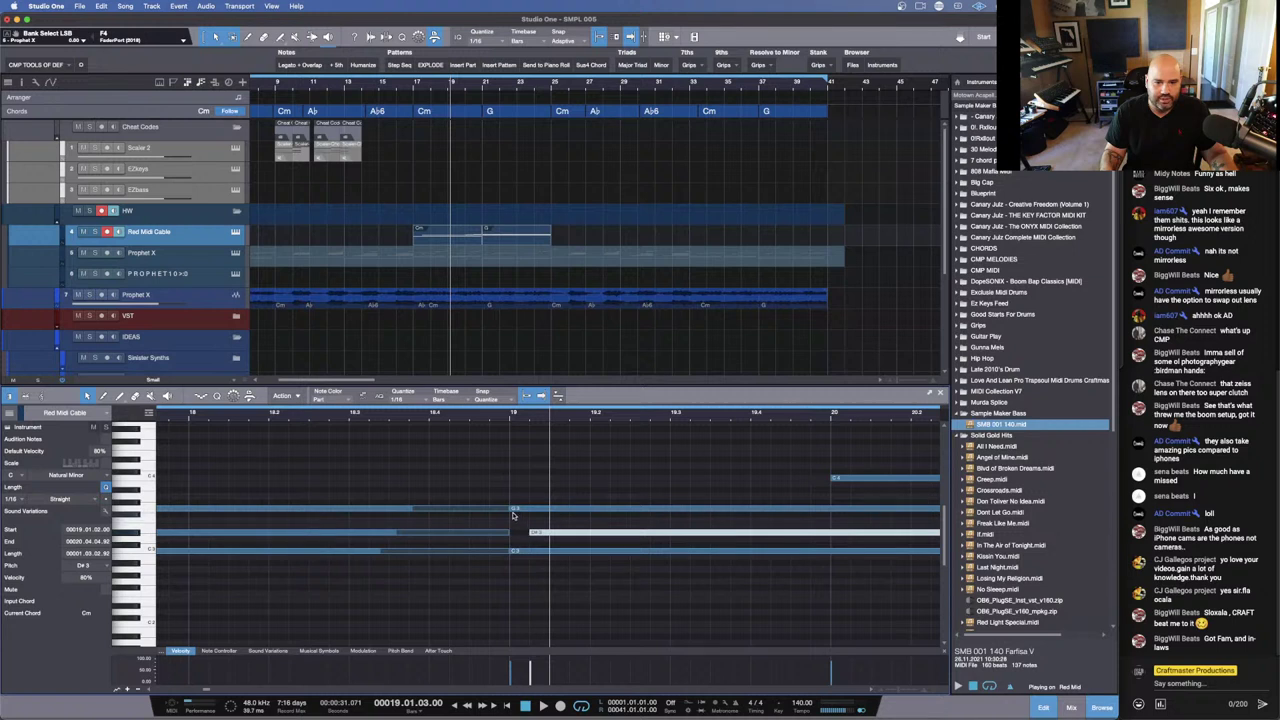
drag(511, 510, 549, 513)
Step: Play from just before bar 17 to hear both staggered Cm chords leading into the G chord, and stop playback
scroll(565, 447, down, 5)
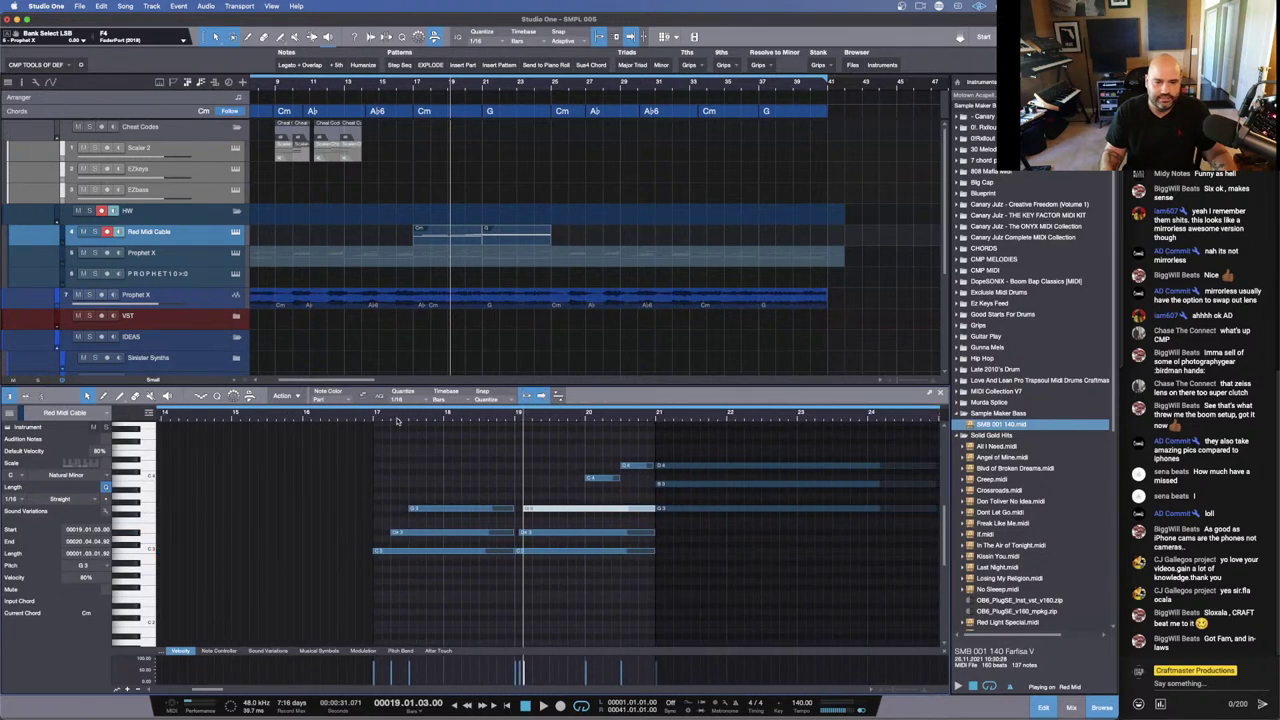
click(366, 416)
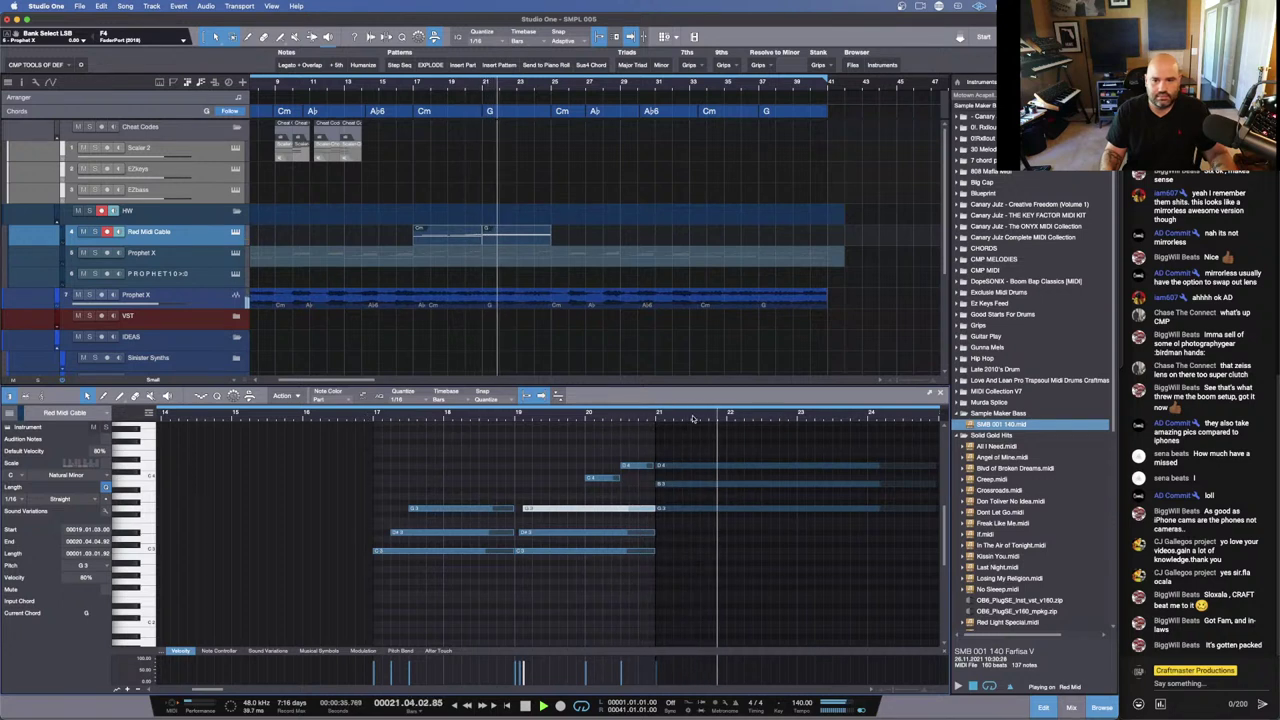
scroll(623, 464, down, 3)
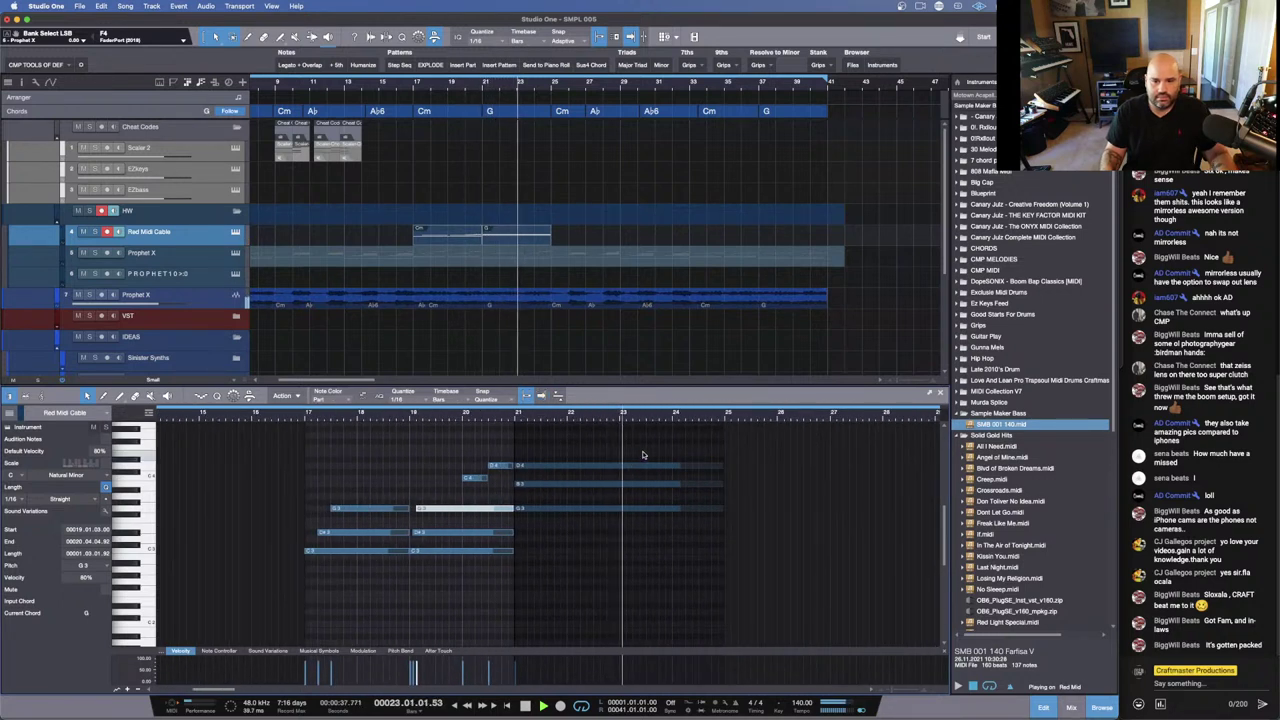
key(space)
Step: Split the three G chord notes at bar 23 and stagger the first half, starting B3 at 21.01.03 and D4 at 21.02.01
drag(627, 449, 705, 540)
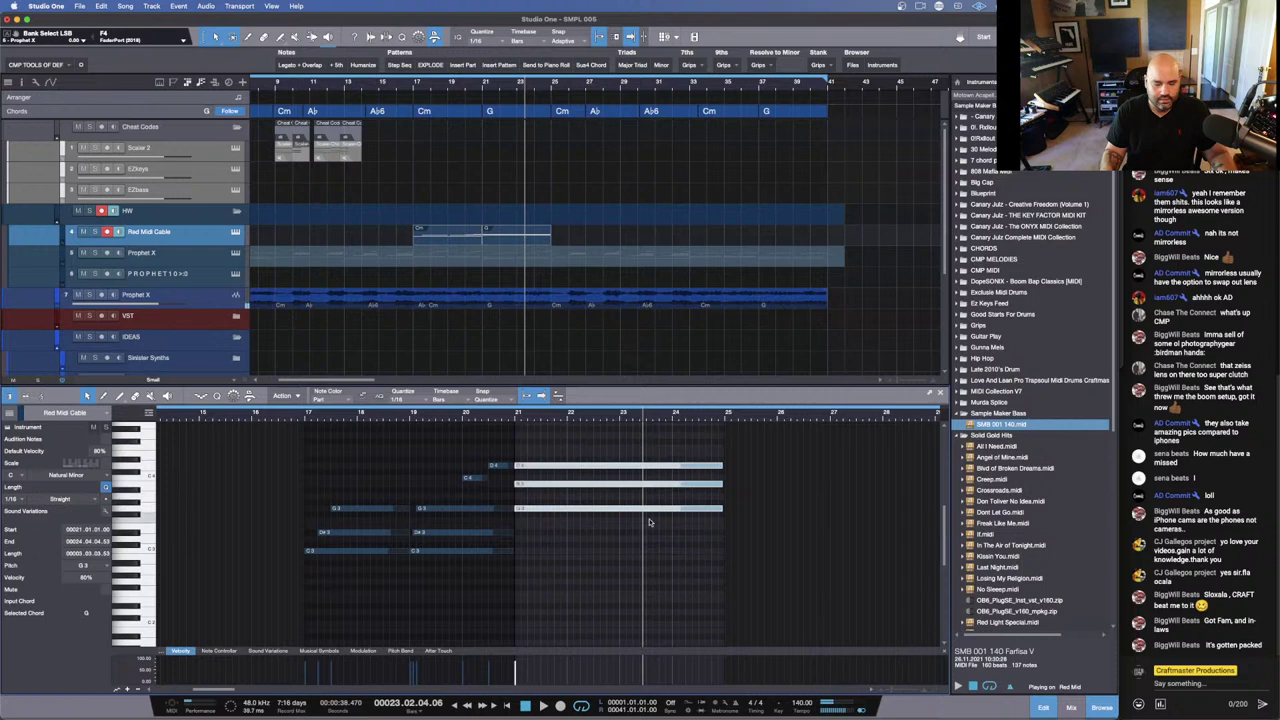
drag(628, 472, 619, 458)
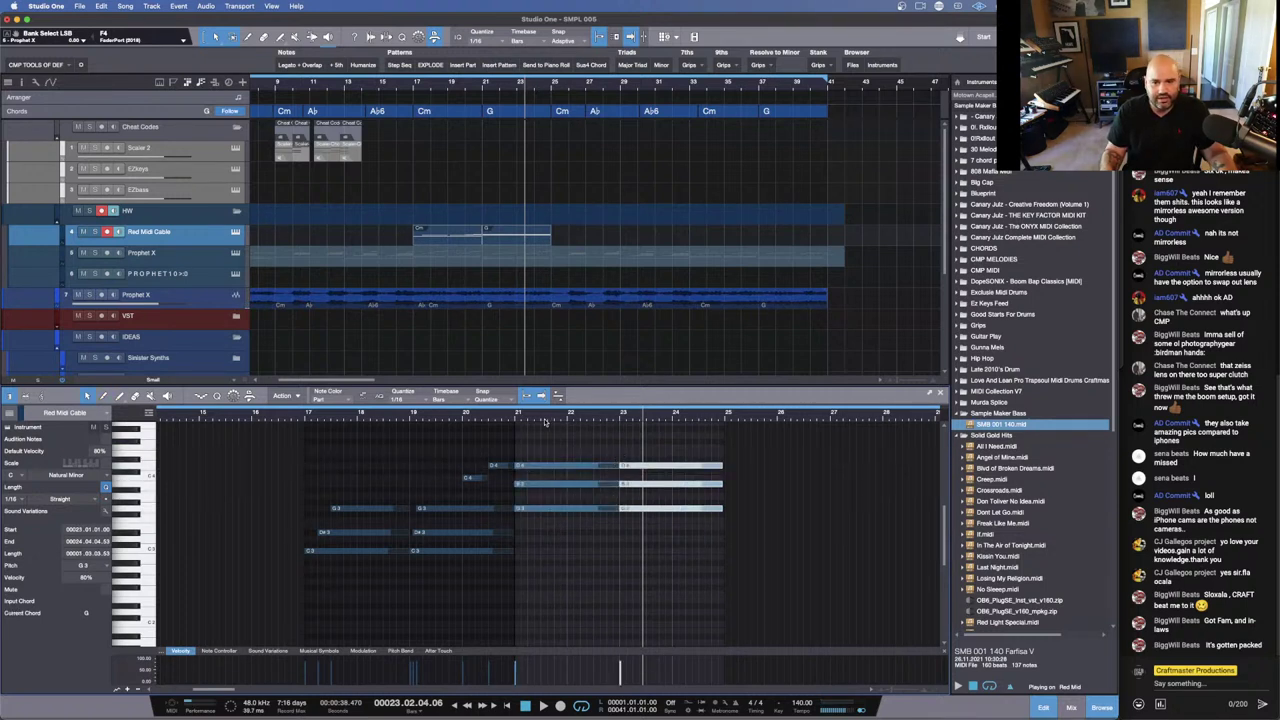
scroll(552, 460, up, 4)
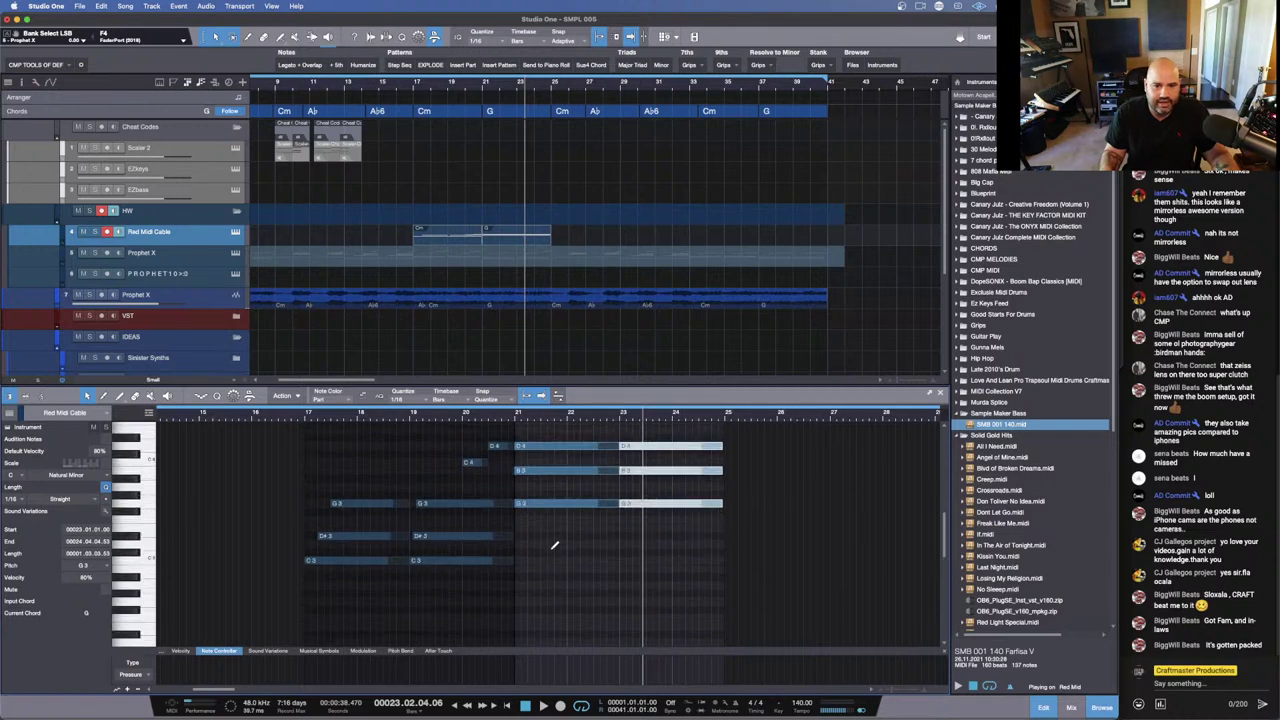
drag(517, 418, 584, 452)
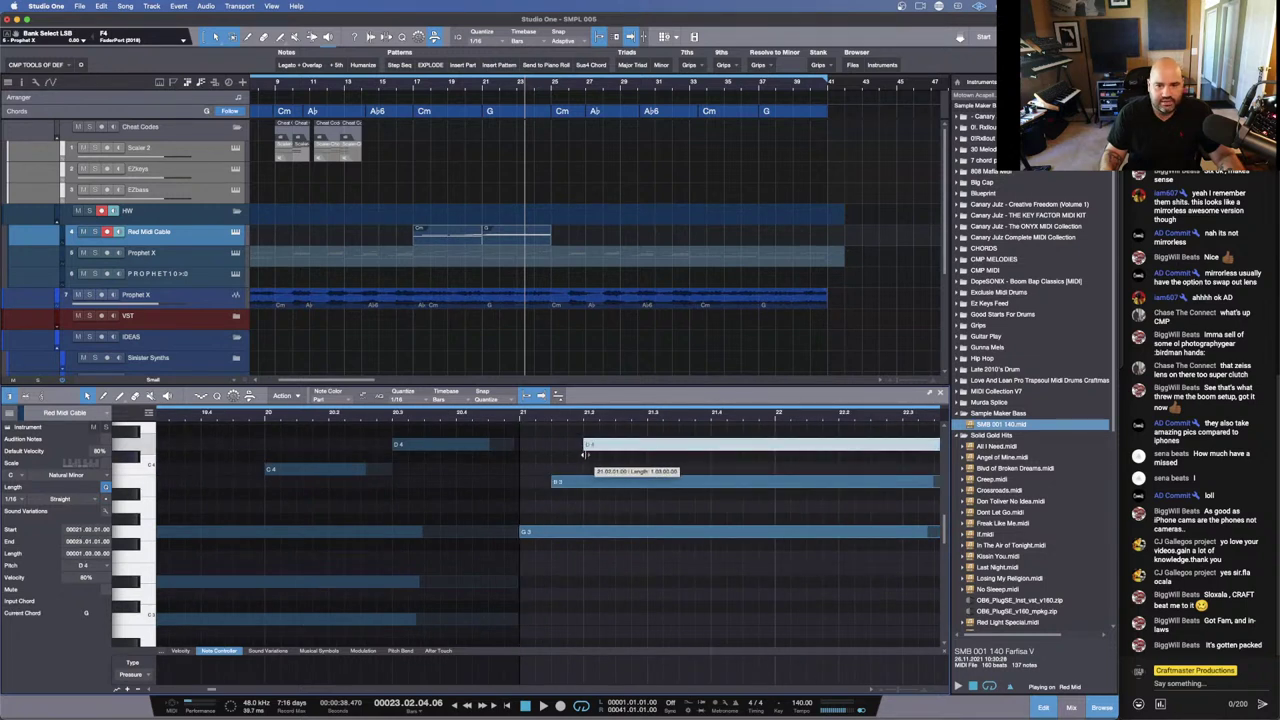
drag(650, 413, 650, 383)
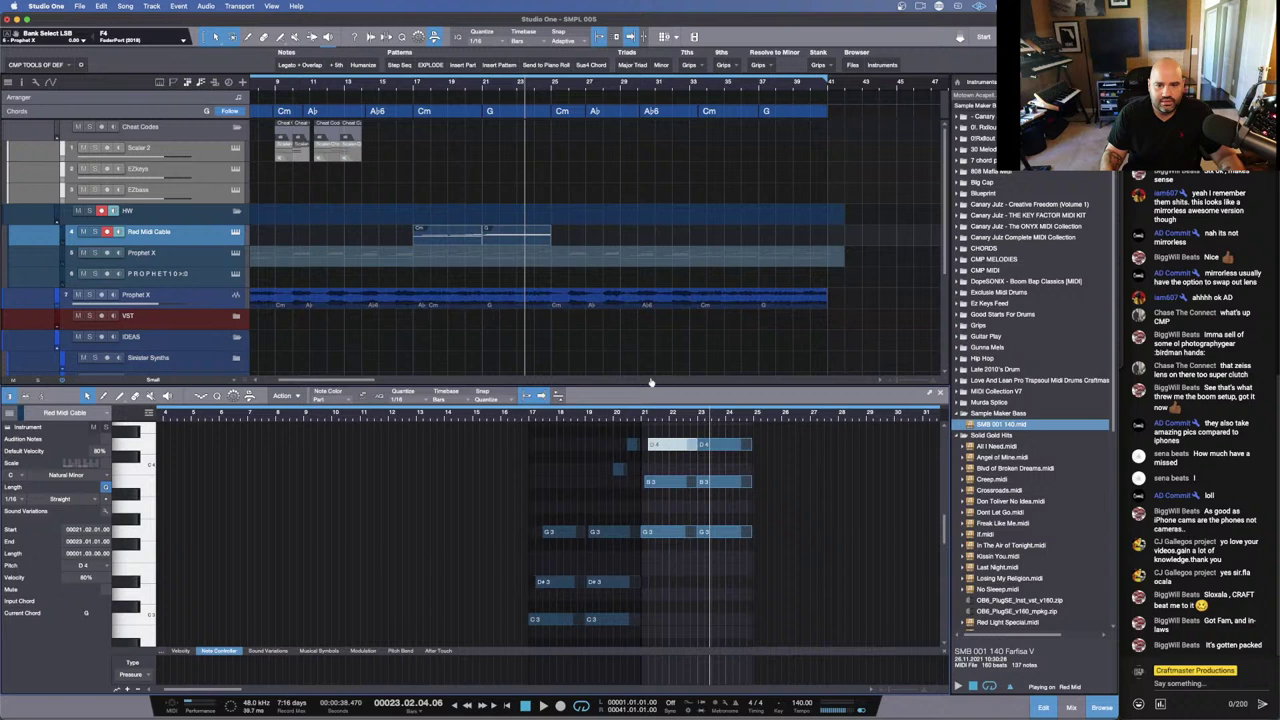
Step: Play from just before bar 17 to check the staggered G chord, and stop playback
click(525, 418)
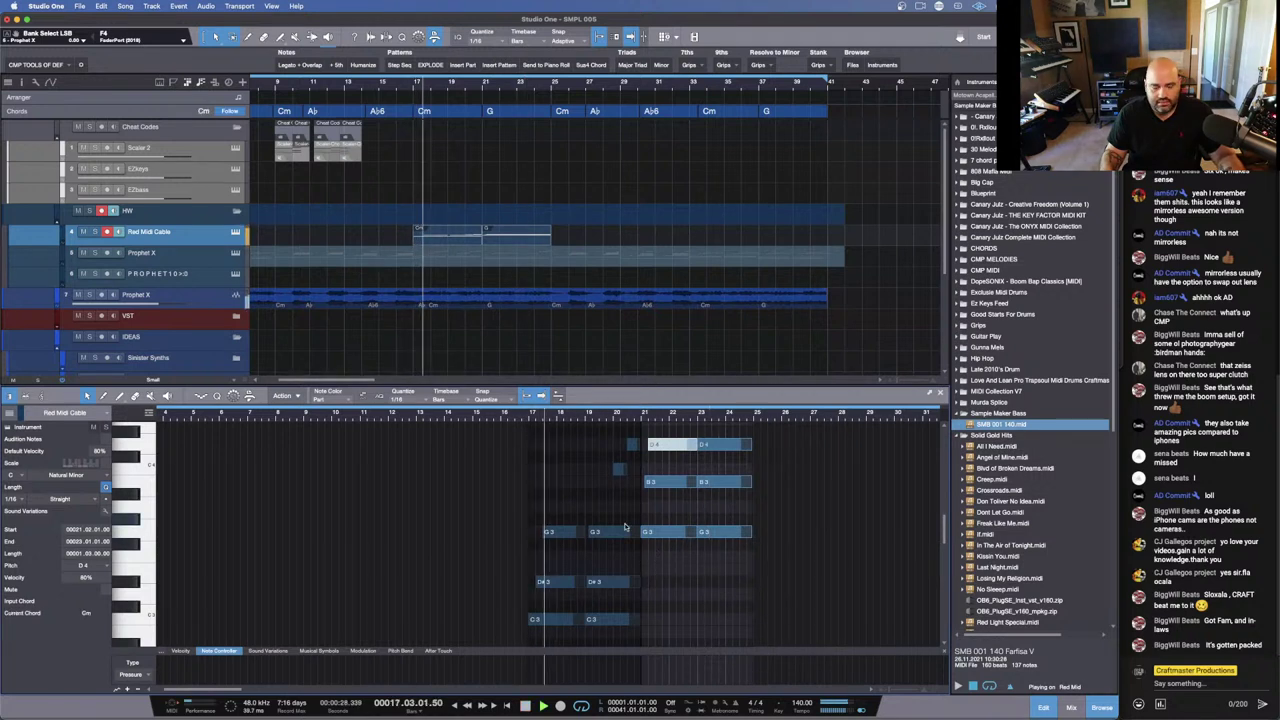
key(shift+w)
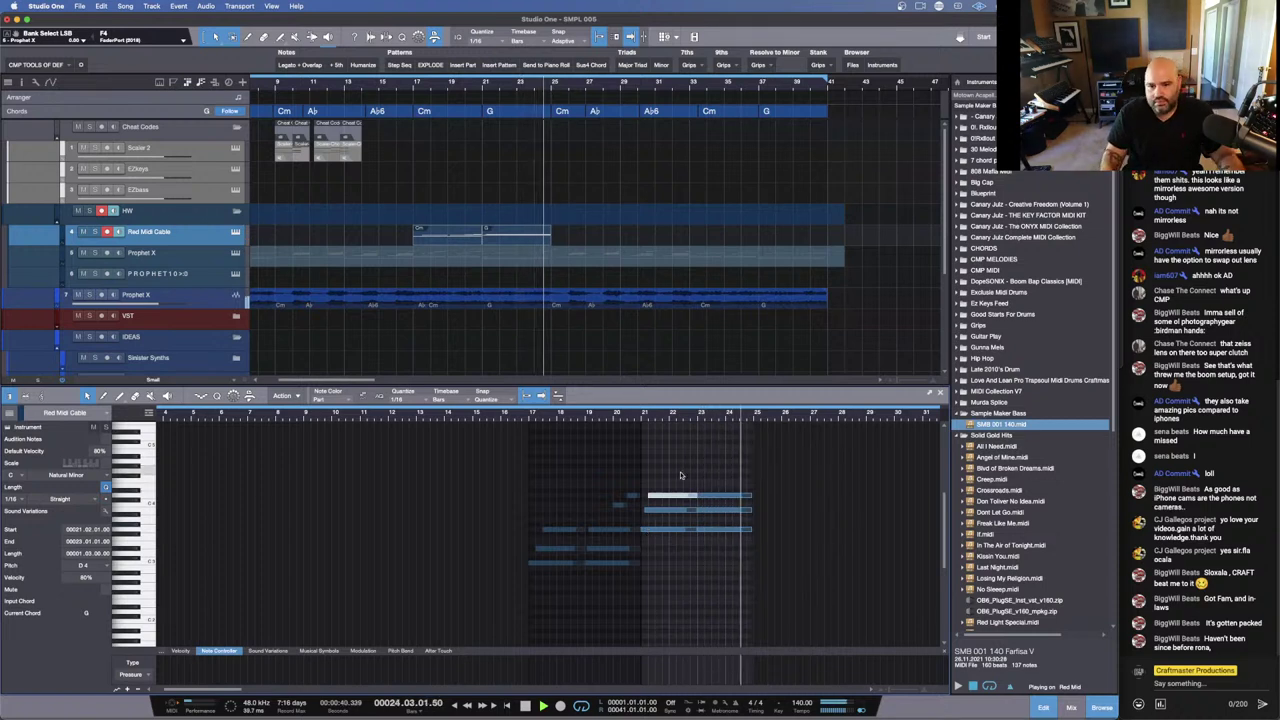
scroll(693, 469, up, 5)
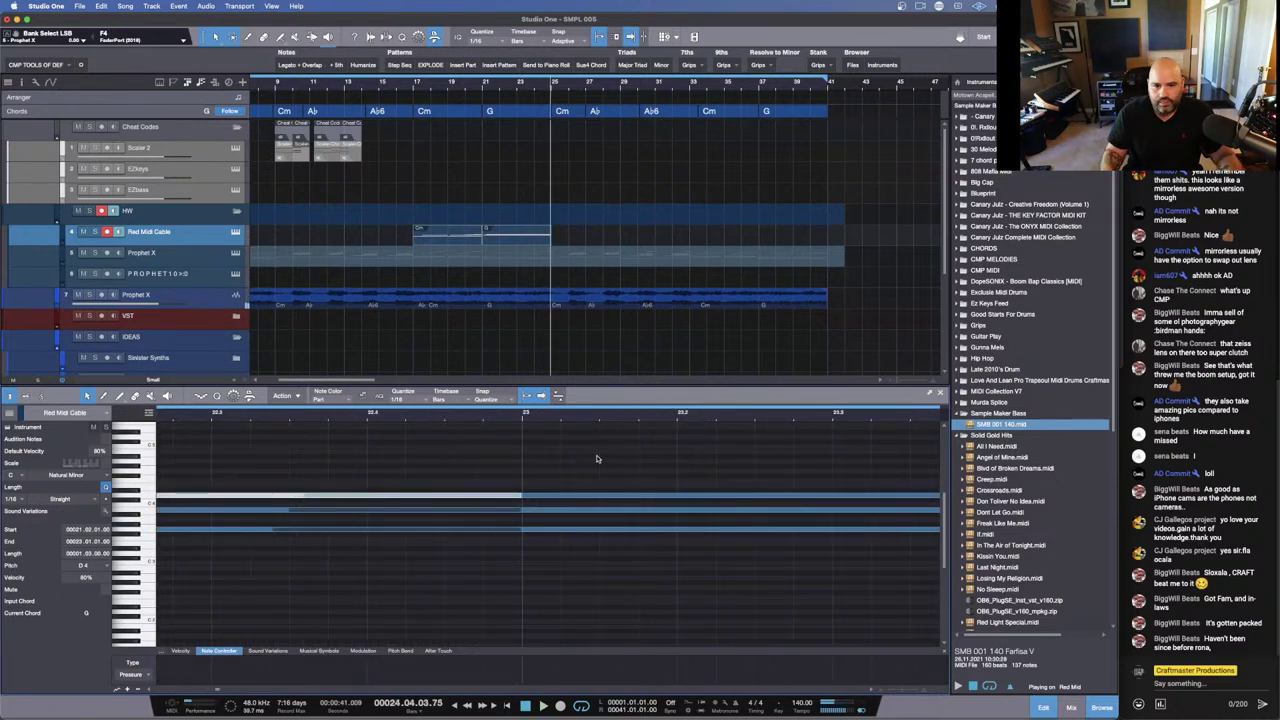
Step: Strum the G chord at bar 23 slightly from G3 up, and start the bar 21 chord's B3 at 21.01.02 and D4 at 21.01.03
drag(596, 458, 601, 556)
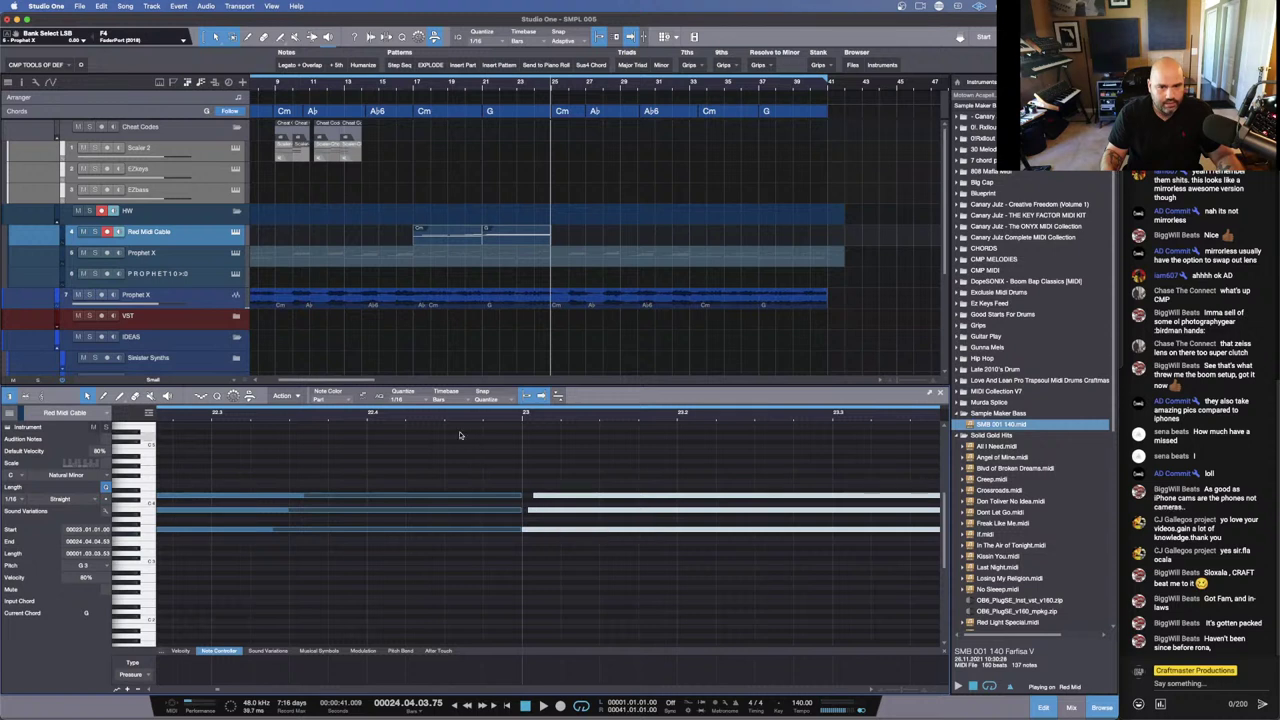
scroll(430, 455, down, 4)
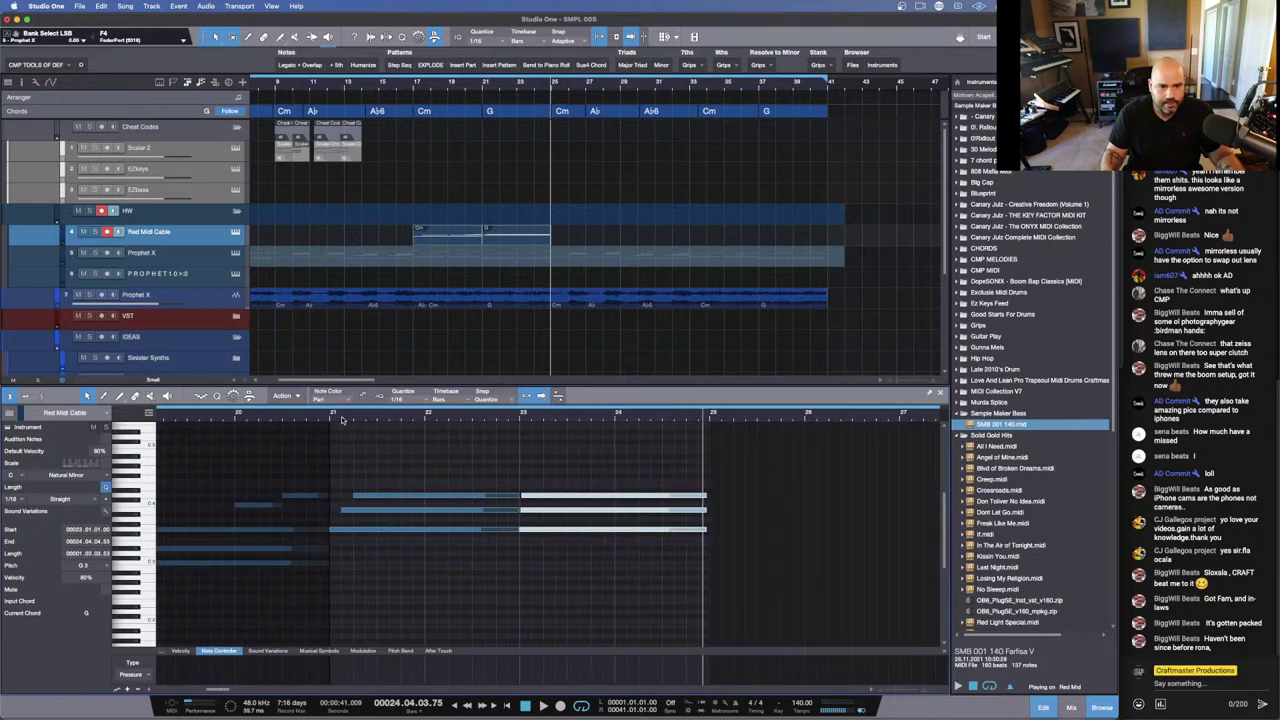
scroll(401, 437, up, 3)
click(394, 512)
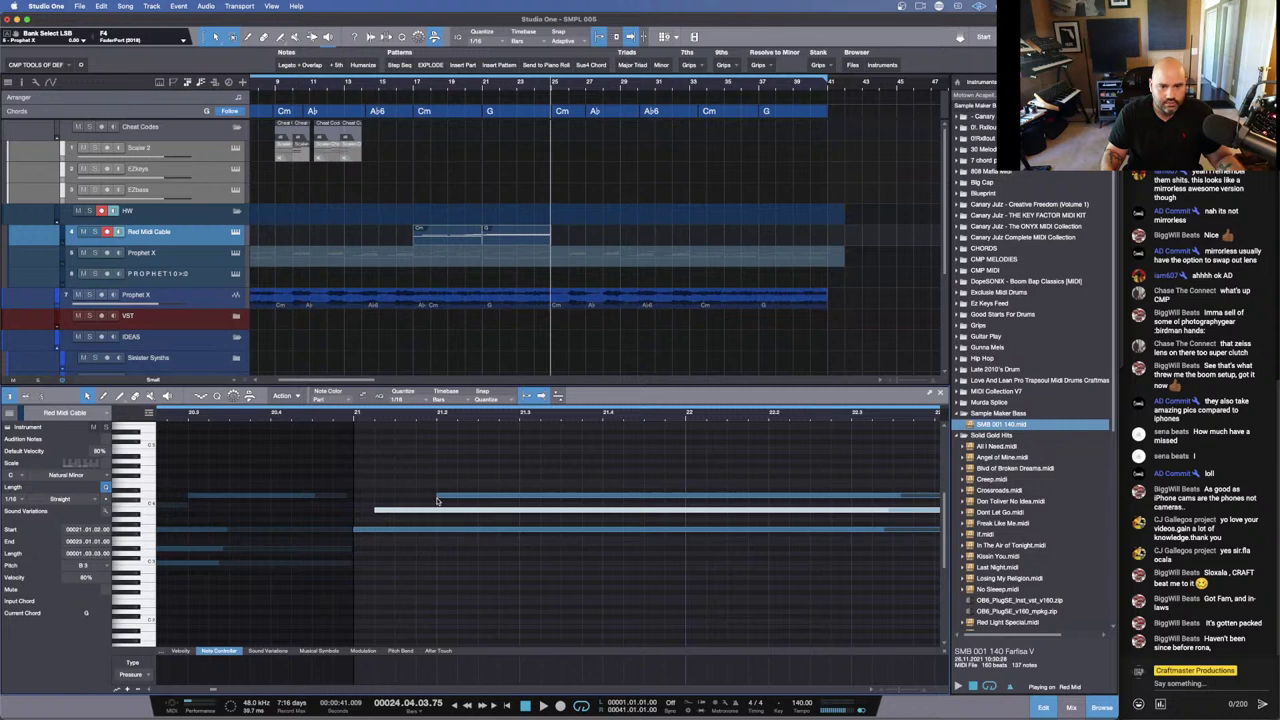
drag(435, 497, 401, 498)
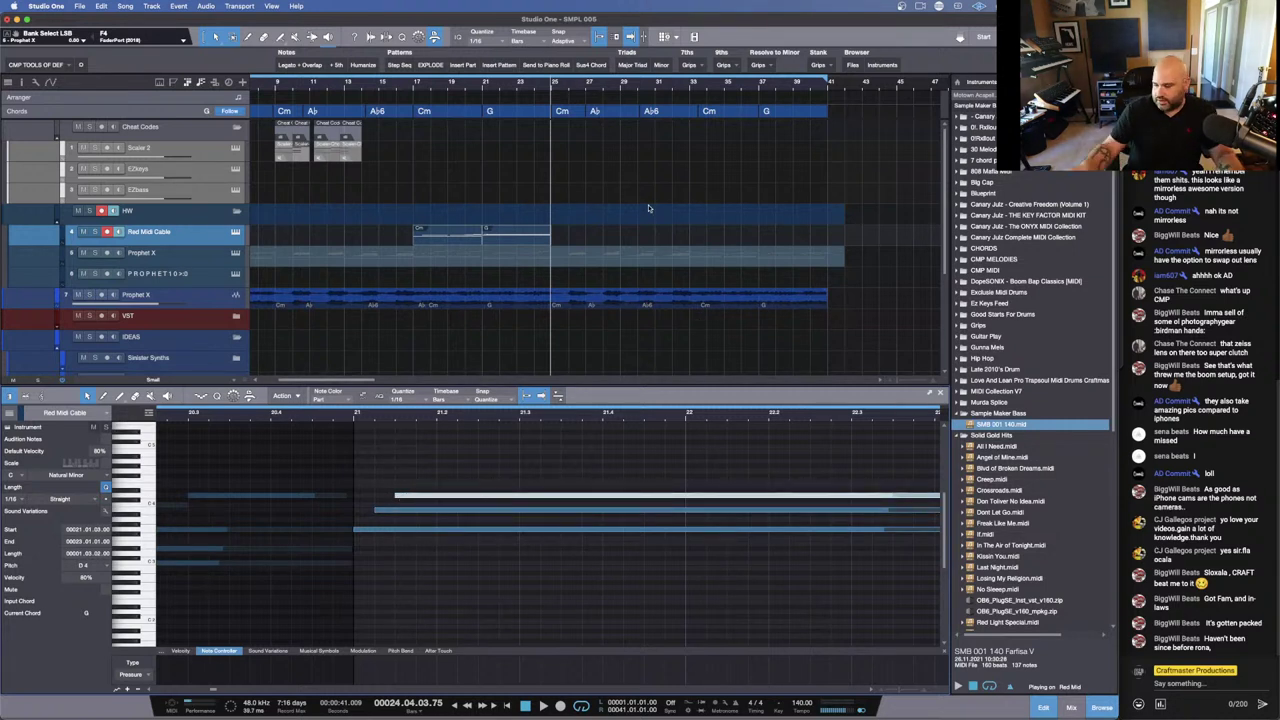
Step: Play the song from its beginning, replay it from around bar 16 into the G chord, and stop playback
key(Home)
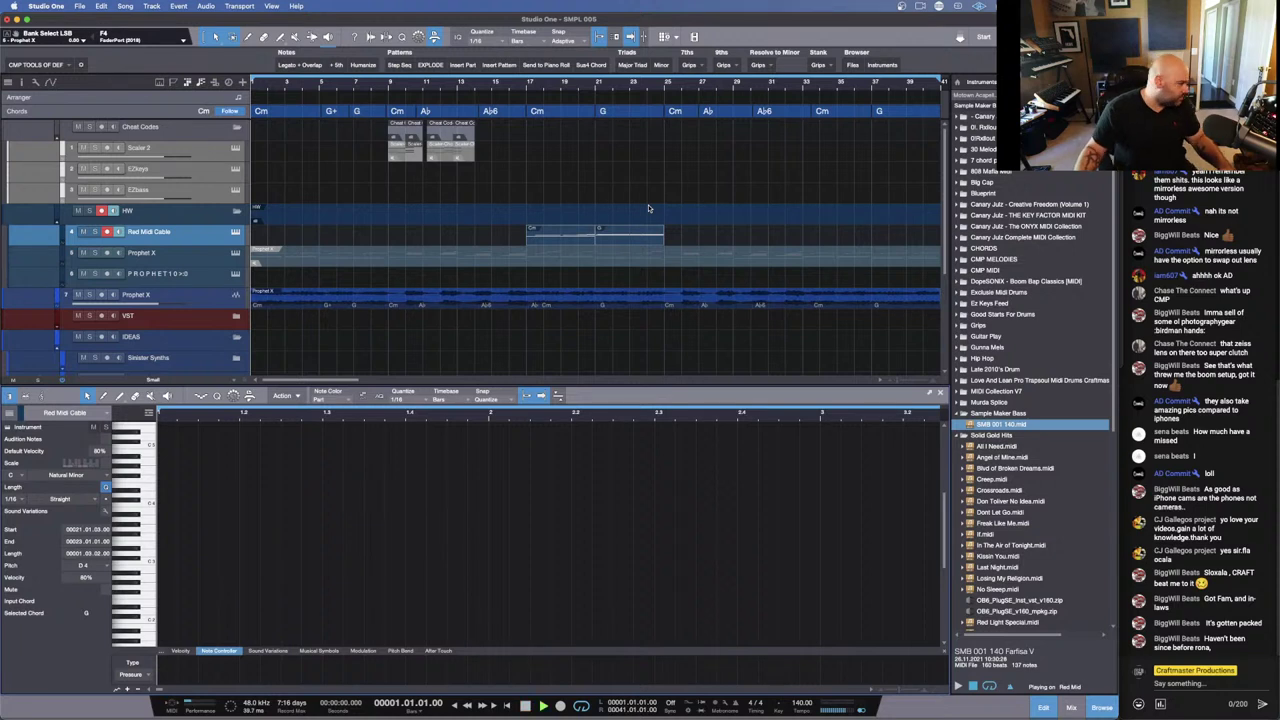
key(space)
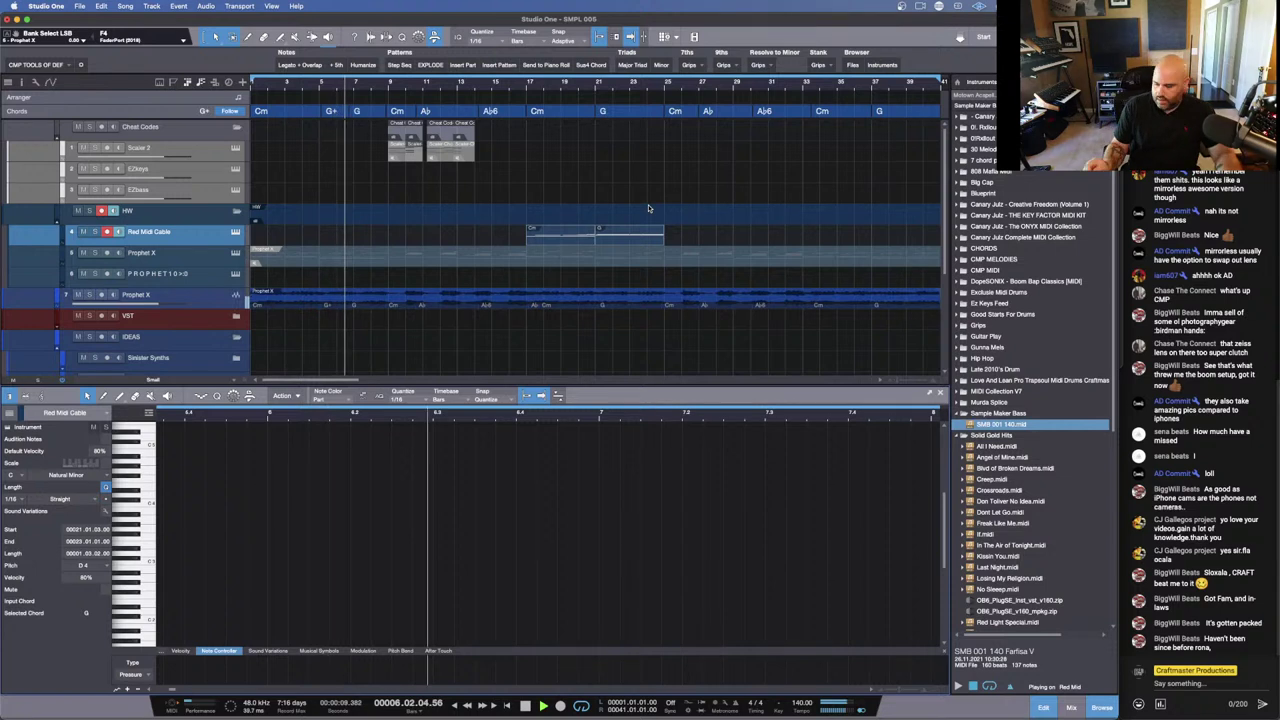
key(space)
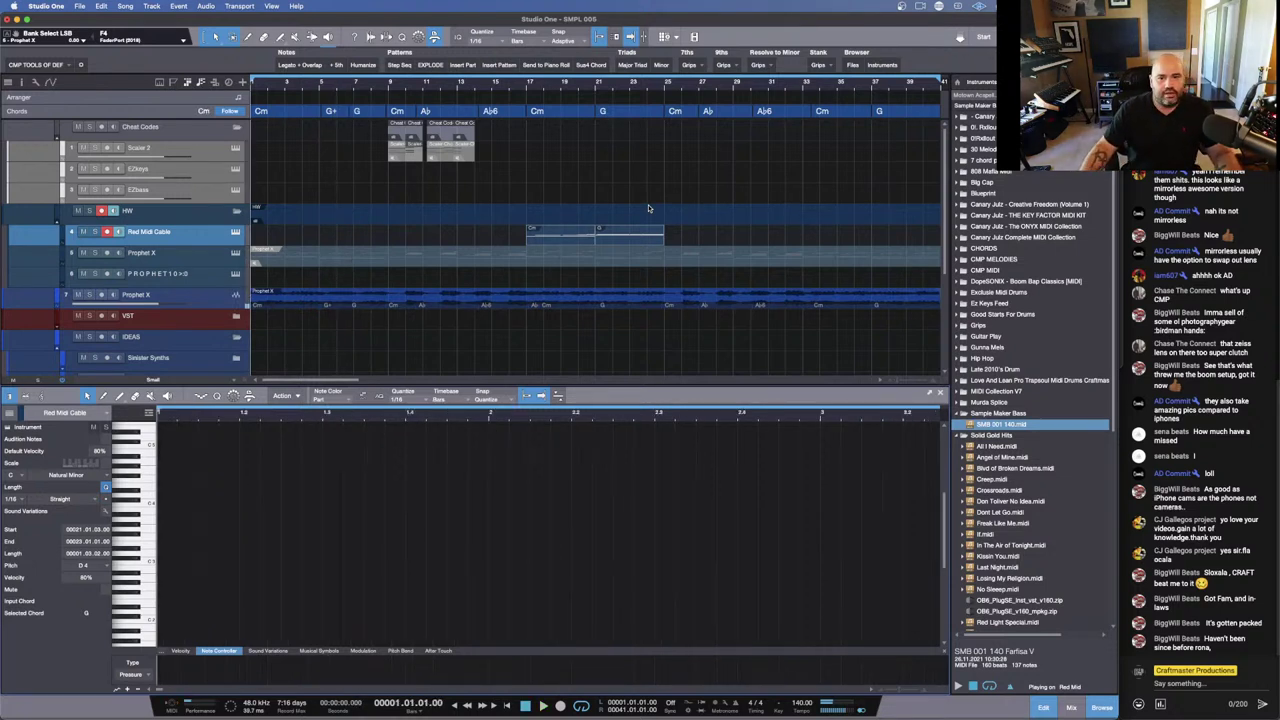
click(518, 87)
key(space)
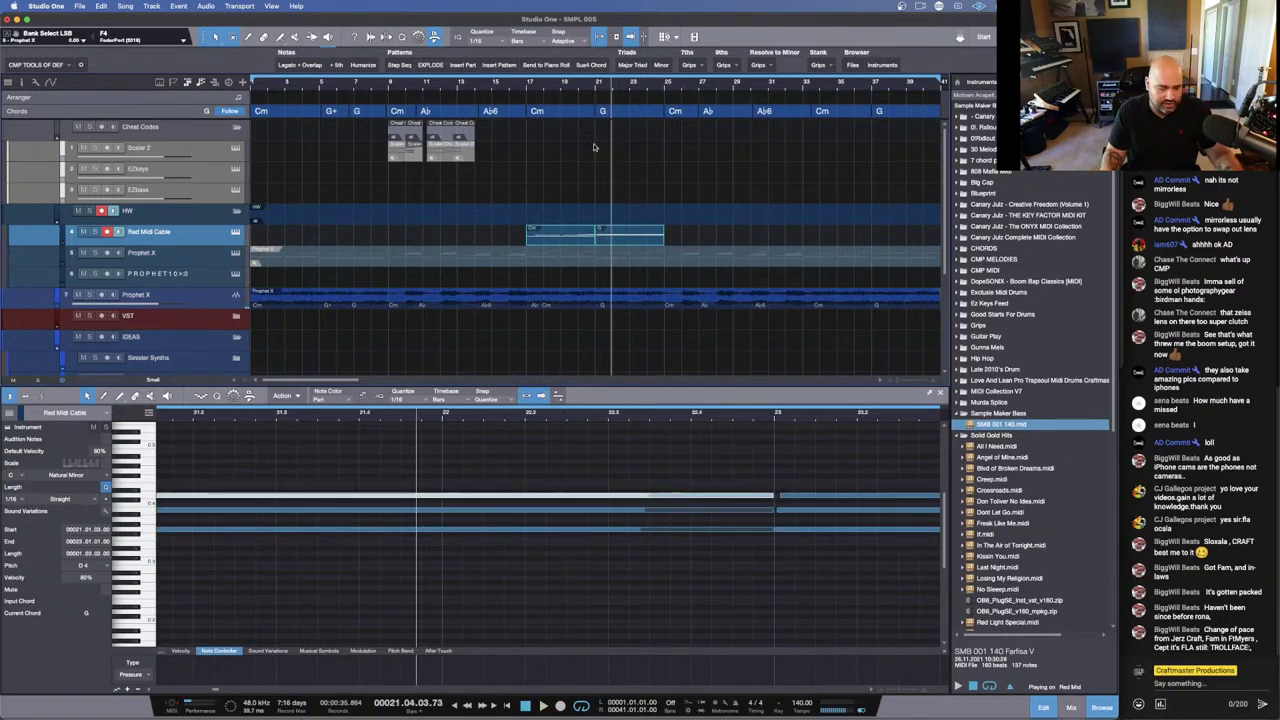
scroll(617, 286, up, 3)
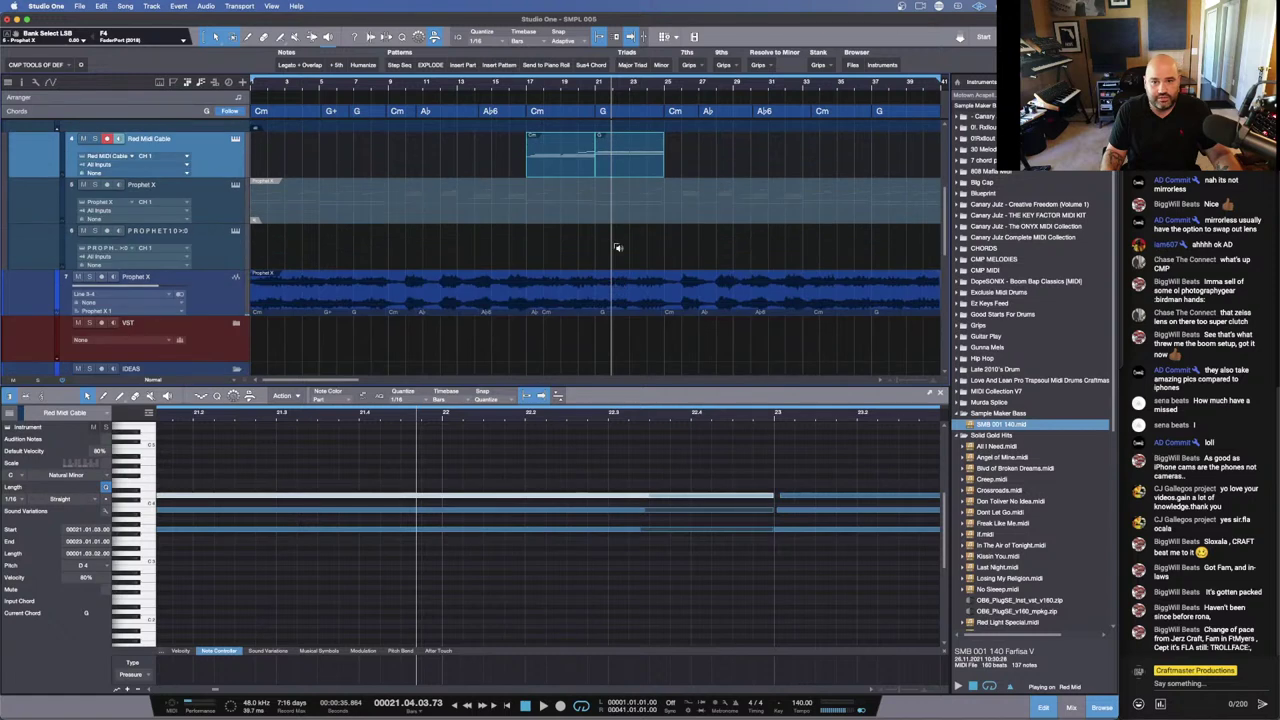
scroll(629, 212, up, 4)
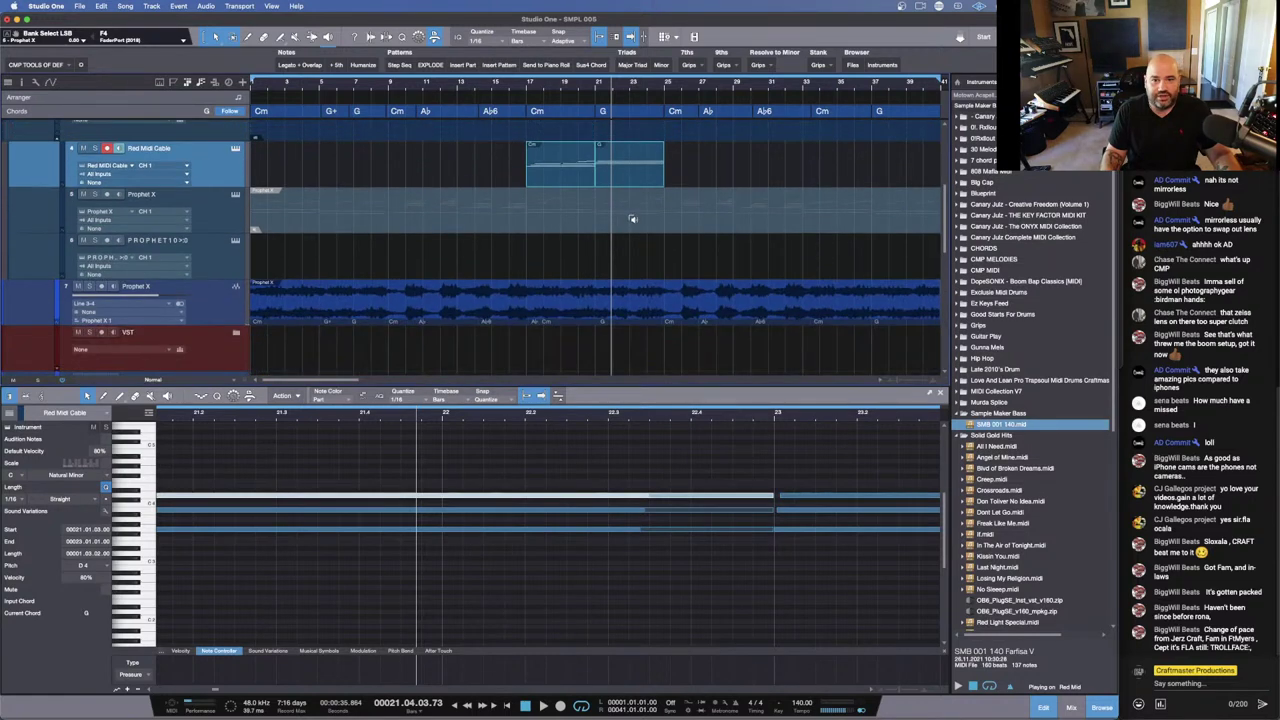
mouse_move(603, 94)
mouse_down()
mouse_move(563, 120)
mouse_move(602, 100)
mouse_up()
scroll(648, 205, down, 4)
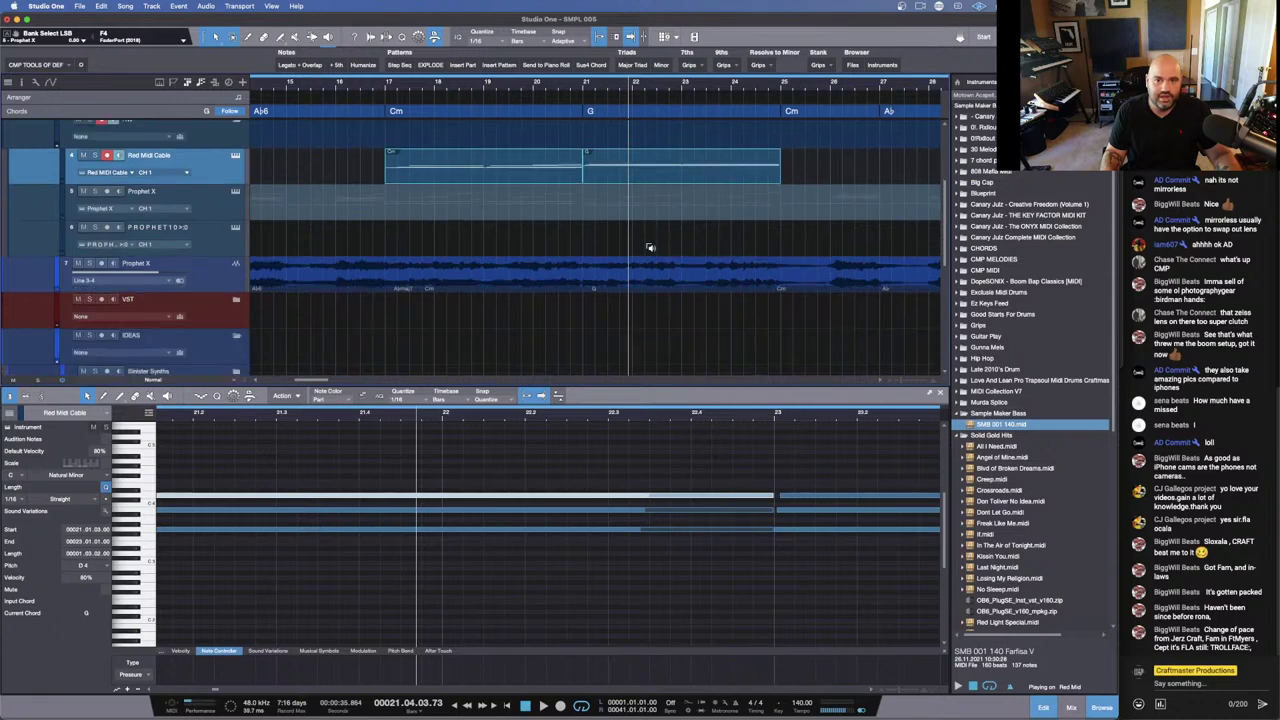
scroll(591, 215, up, 3)
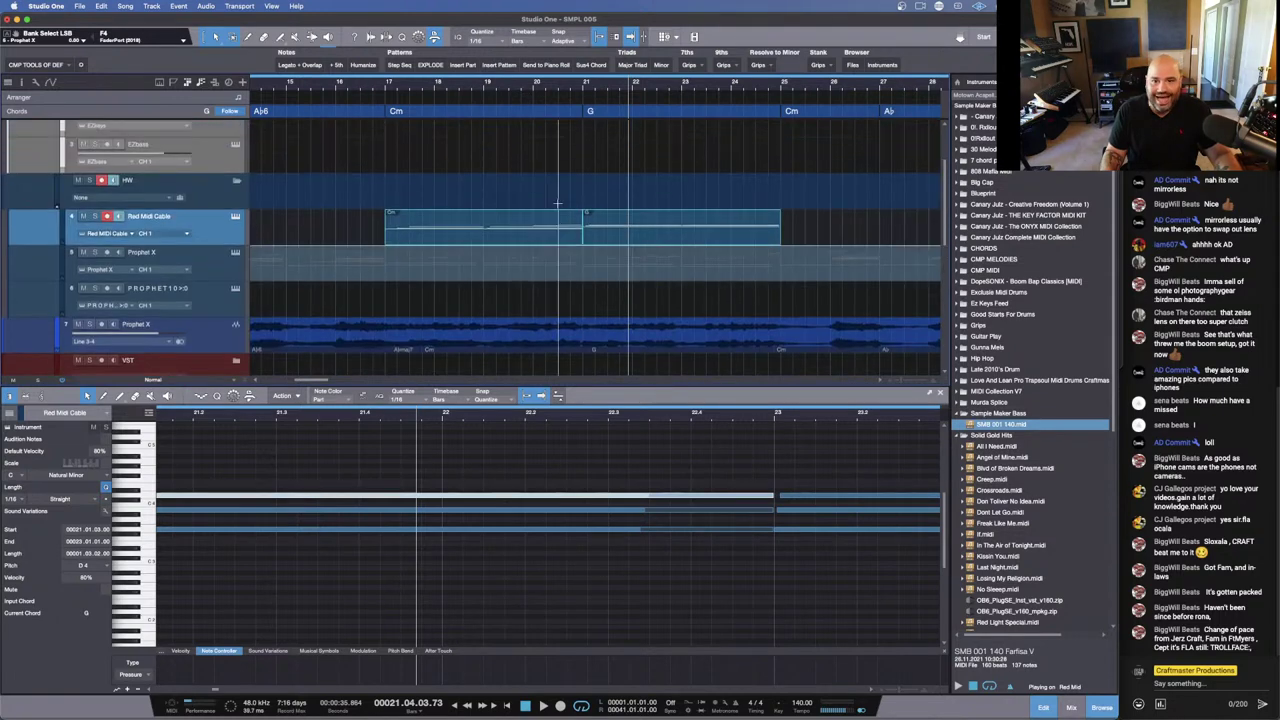
click(378, 87)
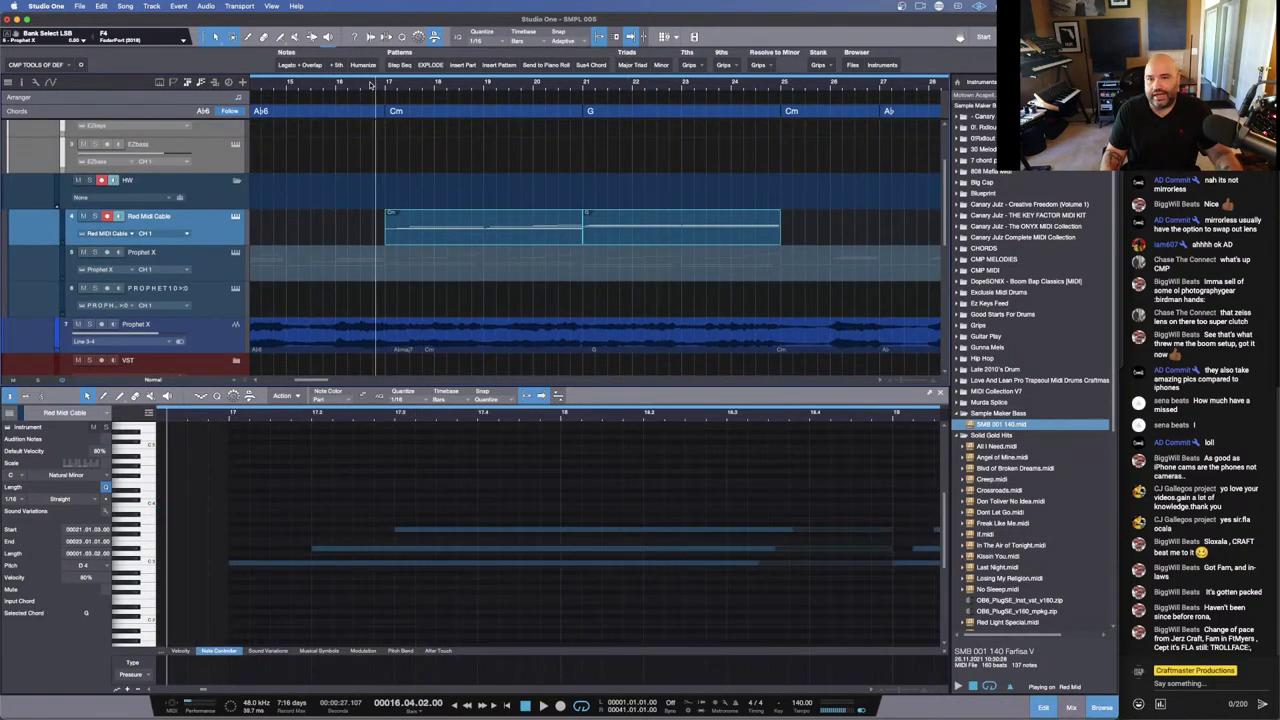
click(362, 87)
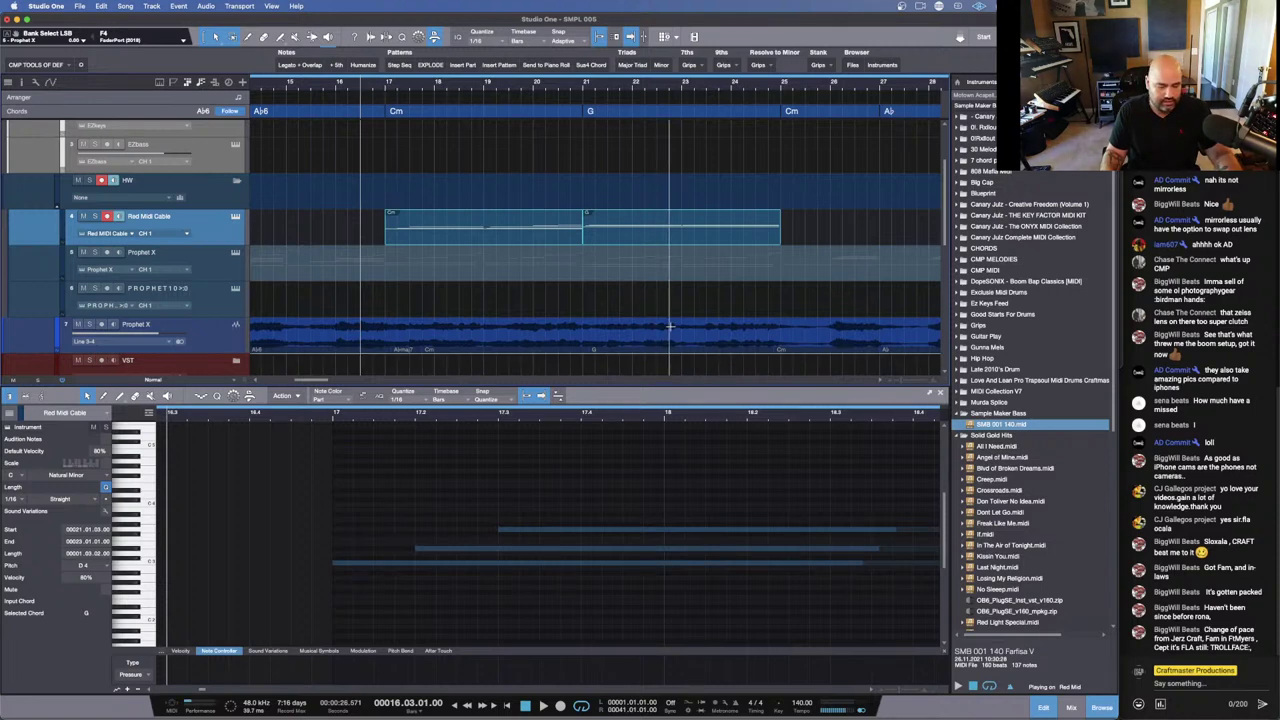
key(d)
key(e)
key(e)
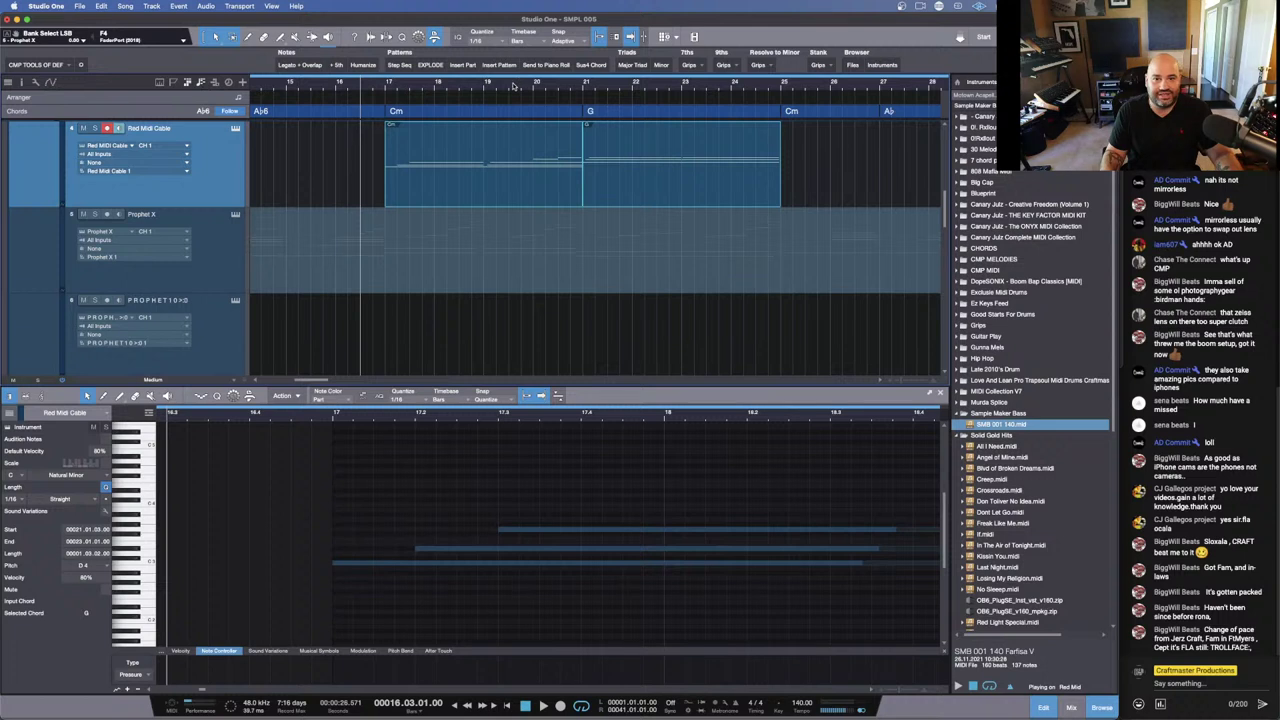
Step: Play from bar 16 through the staggered Cm and G chords of the Red Midi Cable part, and stop playback
drag(513, 87, 405, 82)
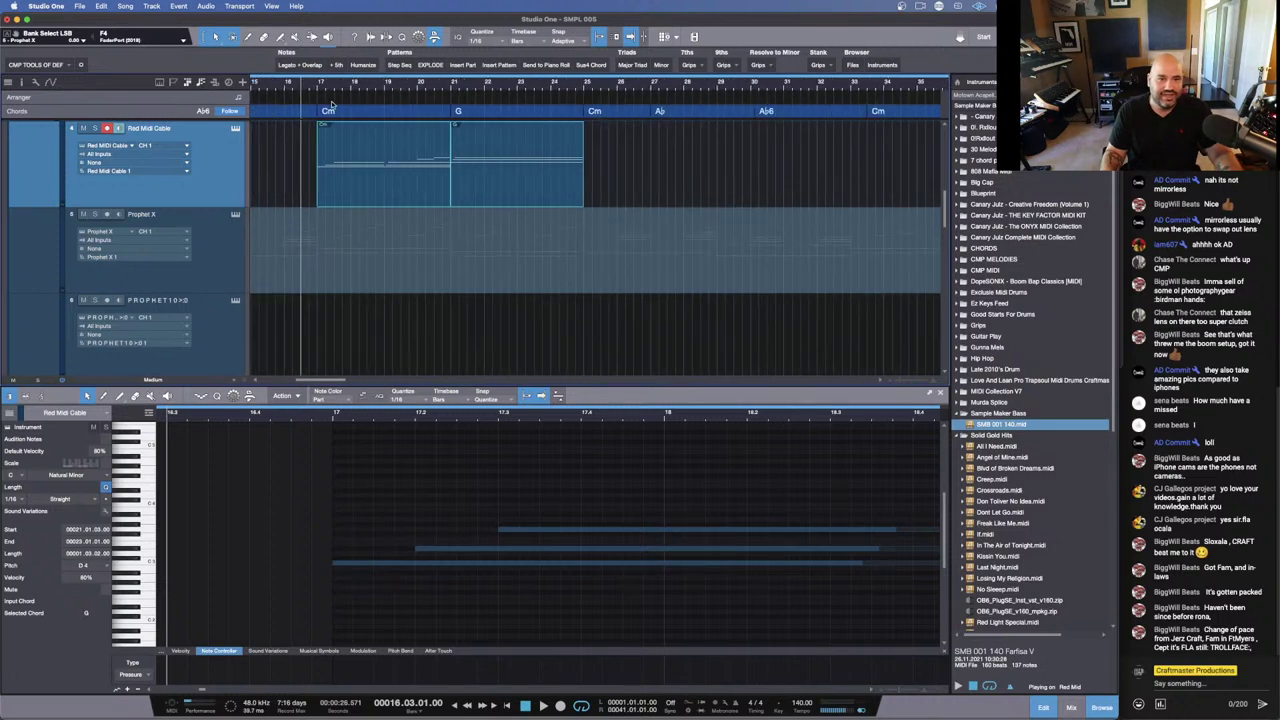
click(289, 89)
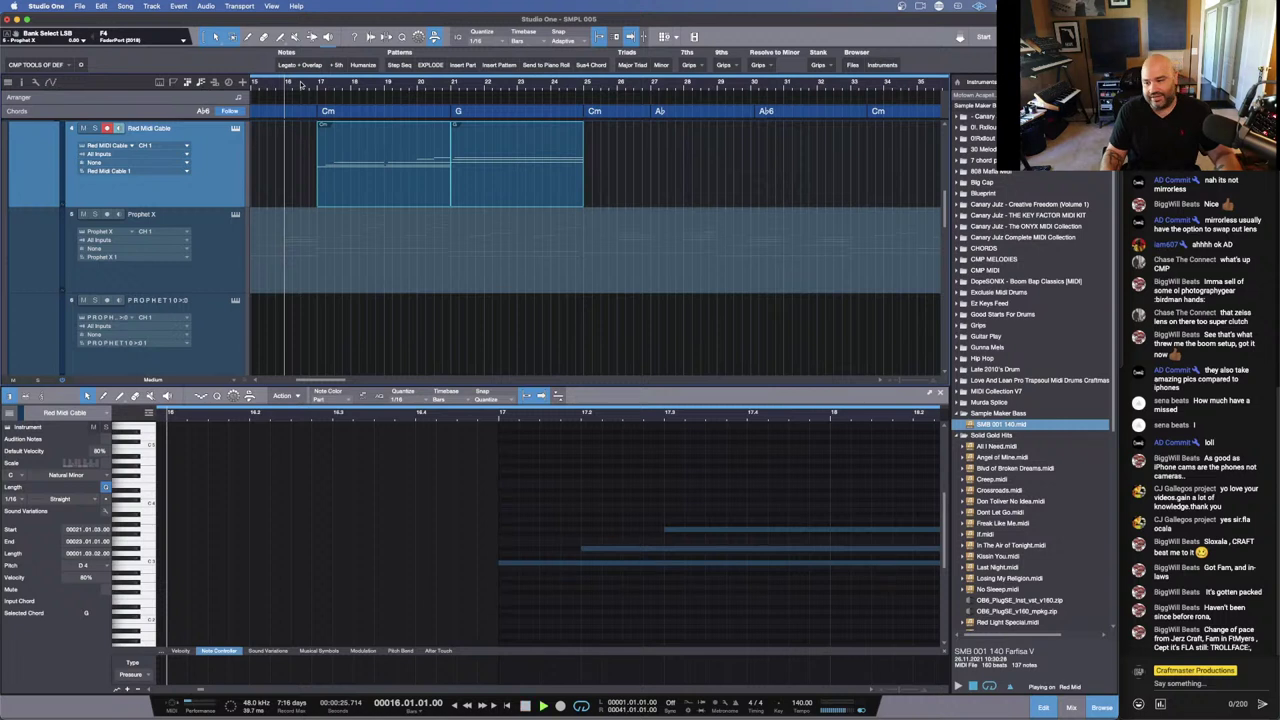
key(space)
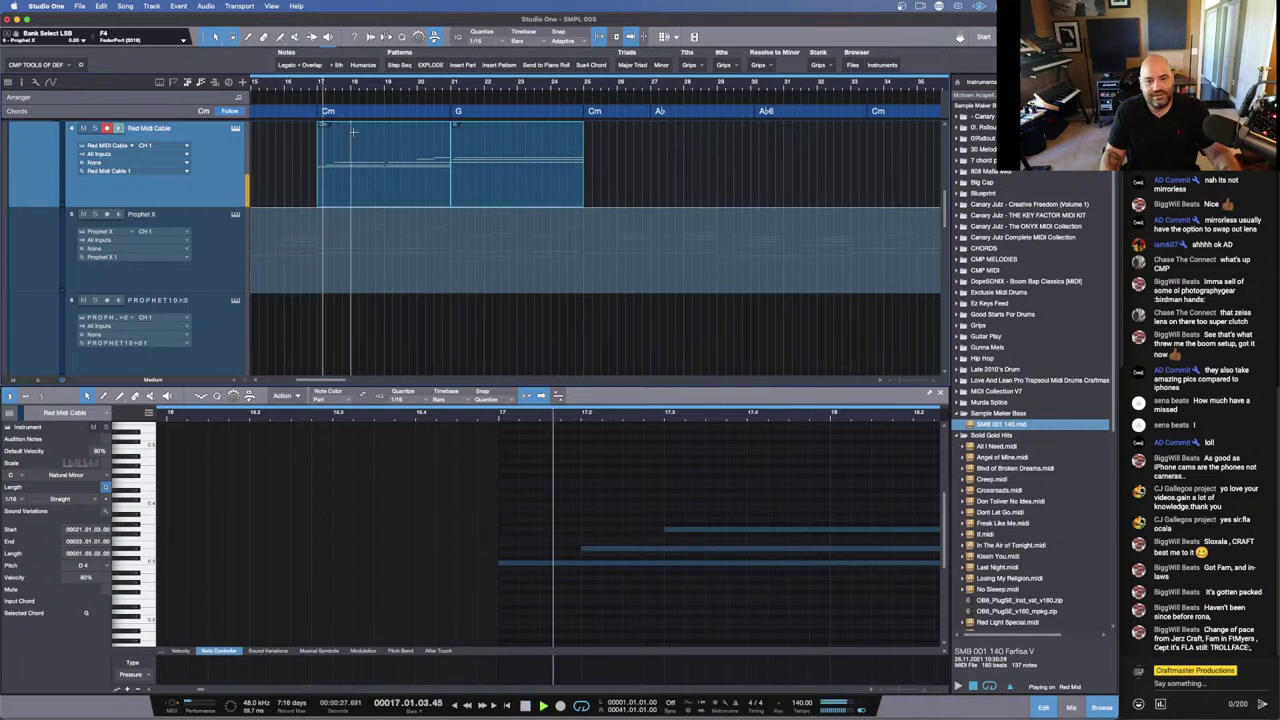
key(w)
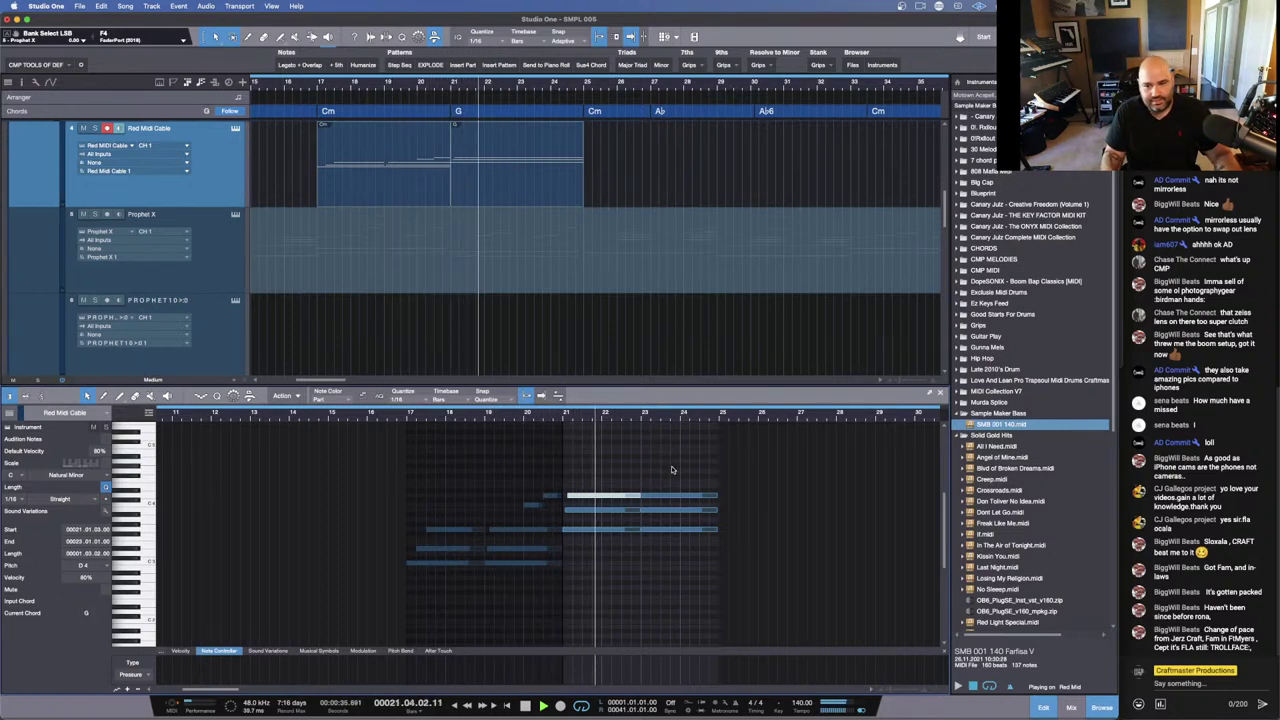
scroll(645, 430, up, 2)
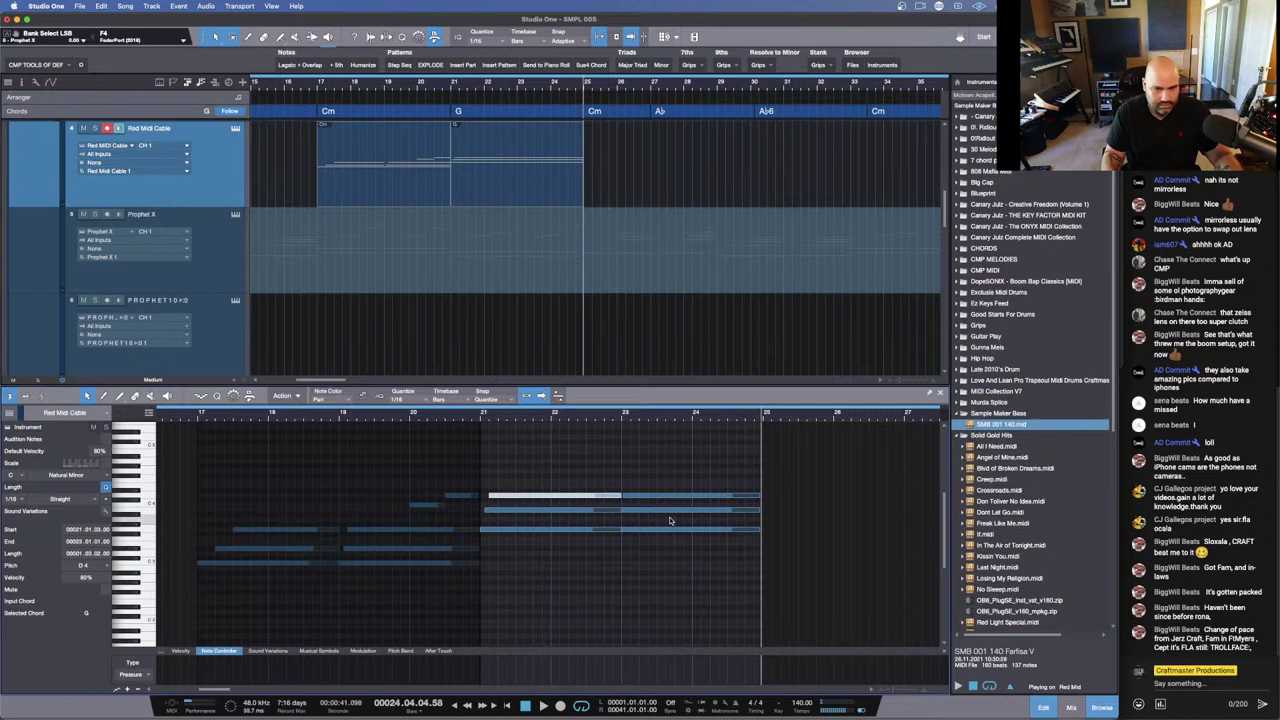
scroll(649, 528, right, 6)
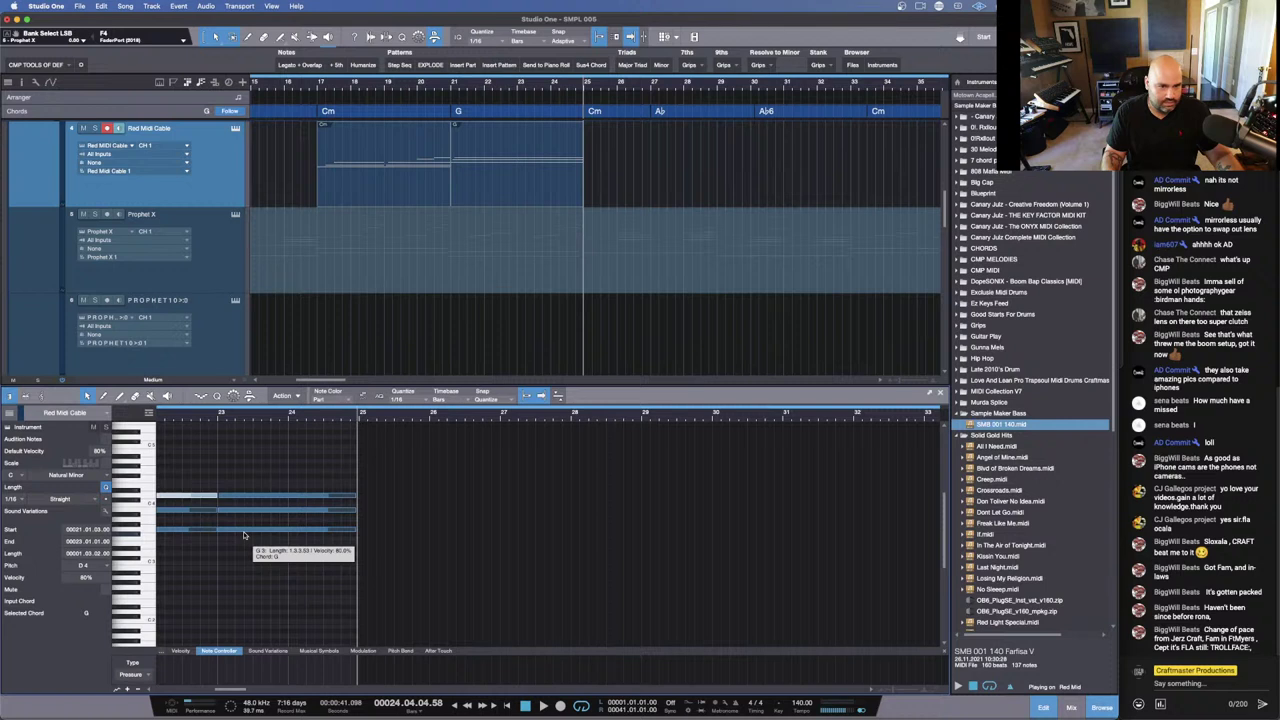
Step: Copy the bar 23 G chord one octave higher and trim the copy's beginning so its G4 starts at 24.03.01
mouse_move(243, 533)
mouse_down()
mouse_move(245, 497)
mouse_move(245, 527)
mouse_up()
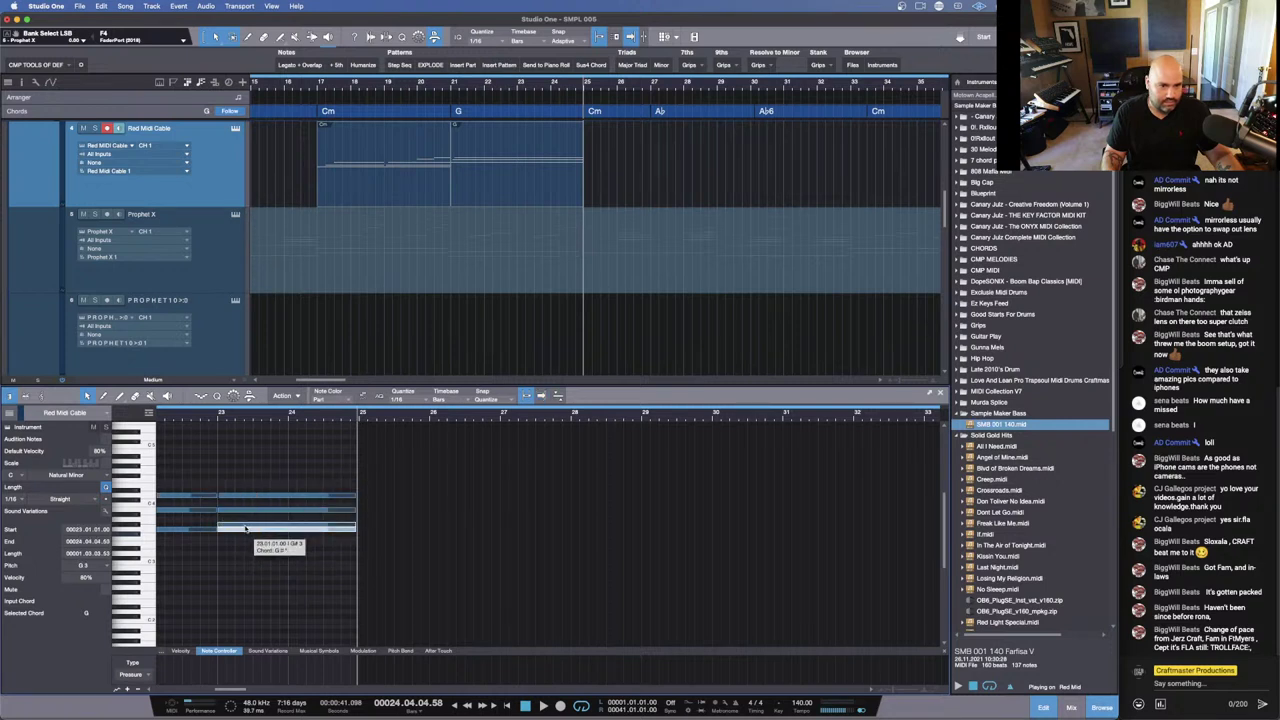
mouse_move(245, 468)
mouse_down()
mouse_move(277, 558)
mouse_move(240, 500)
mouse_move(240, 474)
mouse_up()
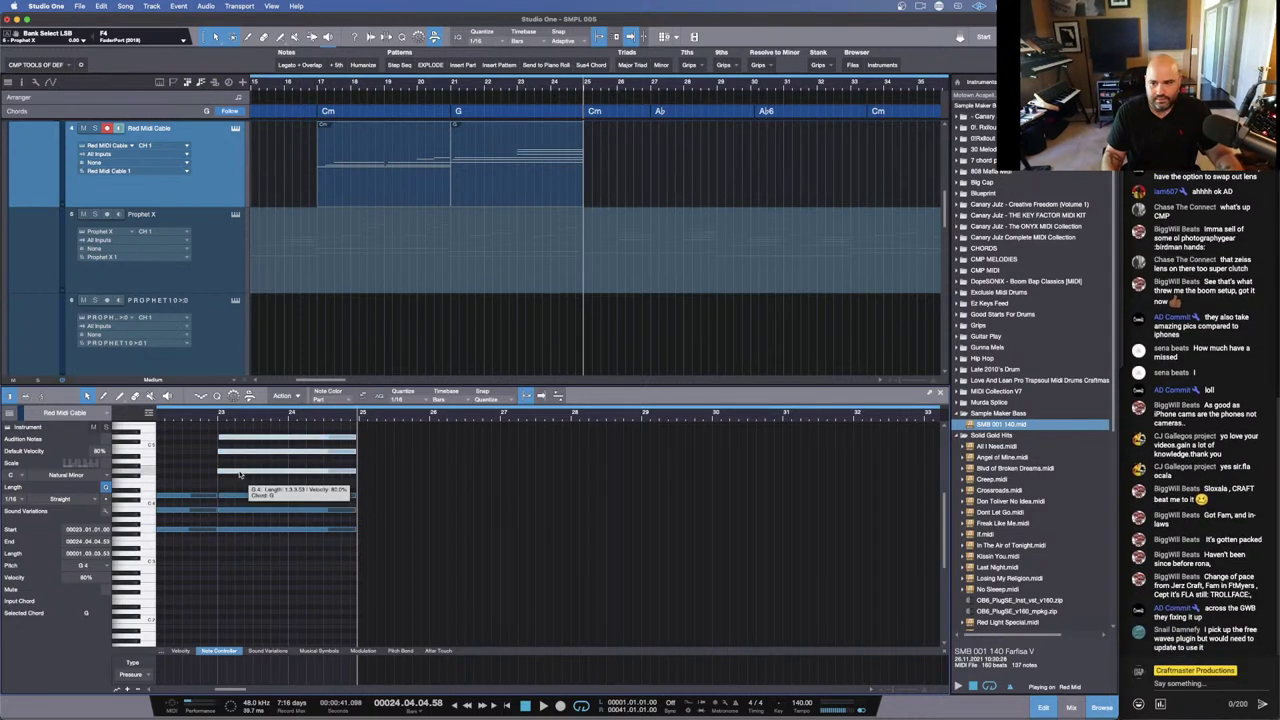
drag(212, 417, 330, 418)
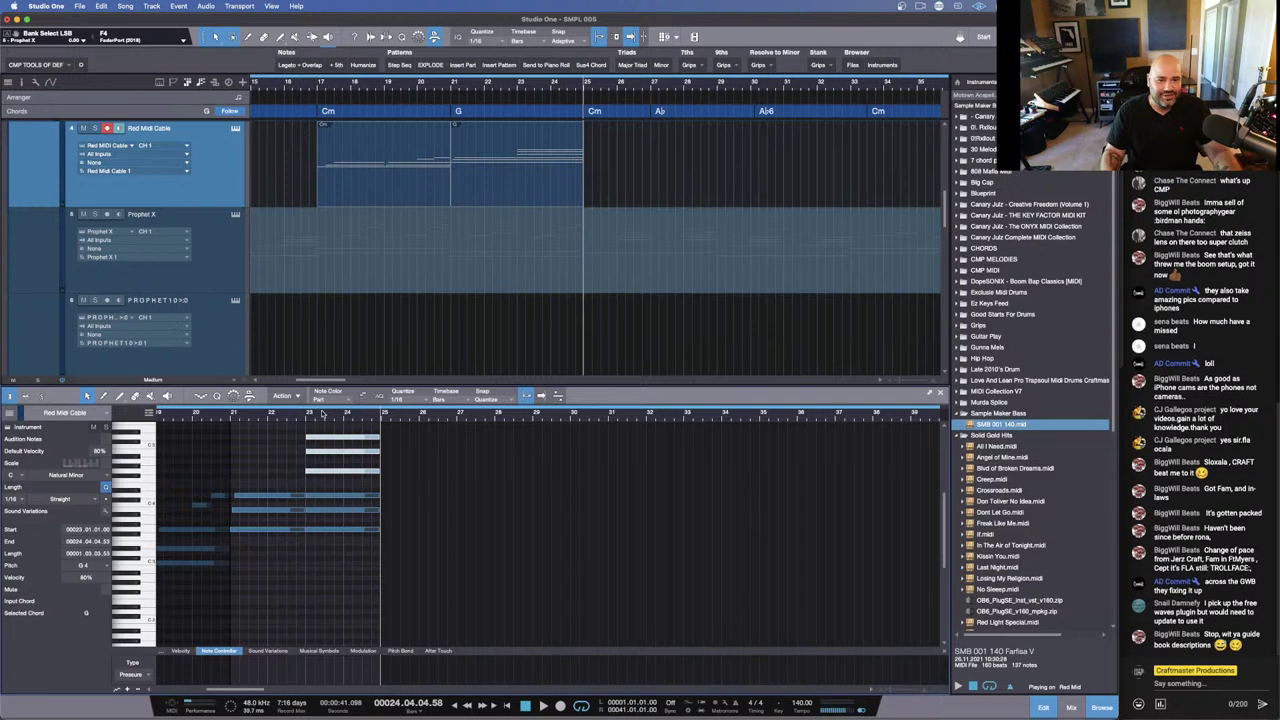
drag(307, 420, 399, 471)
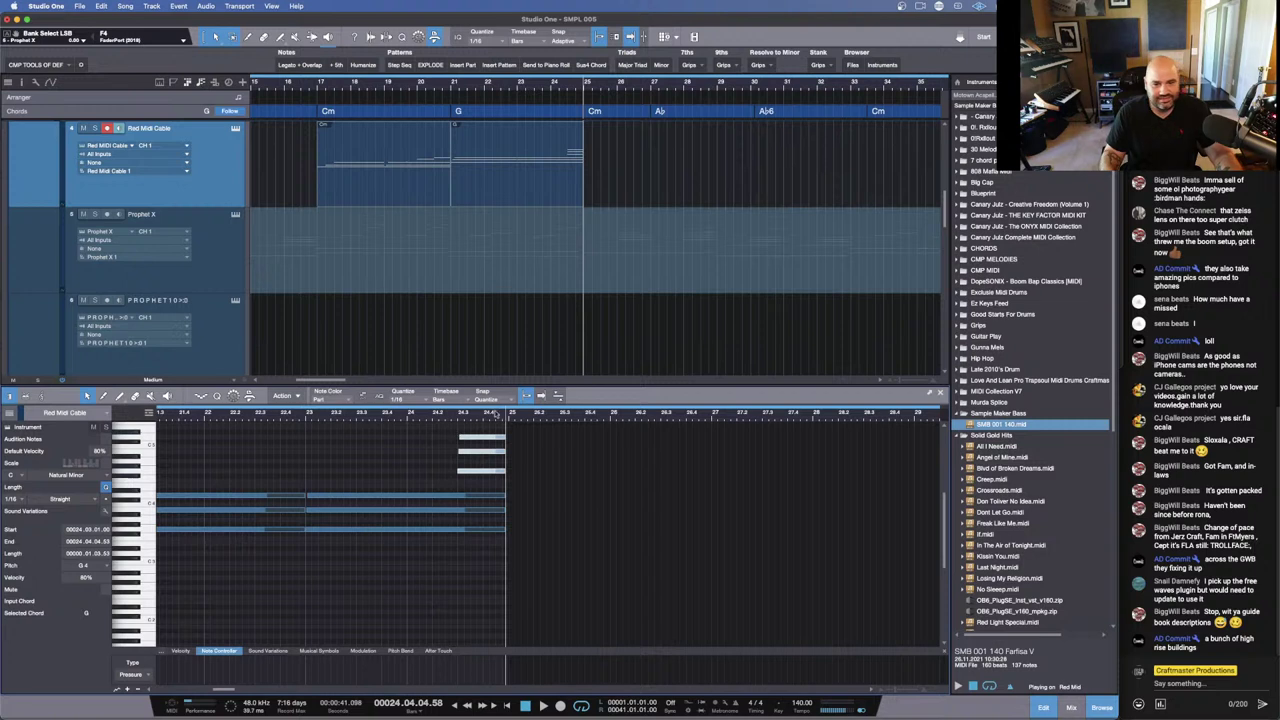
Step: Set the note editor's quantize to 1/8 and shorten the three high chord notes to end at 24.03.03
drag(494, 386, 471, 298)
scroll(520, 466, up, 4)
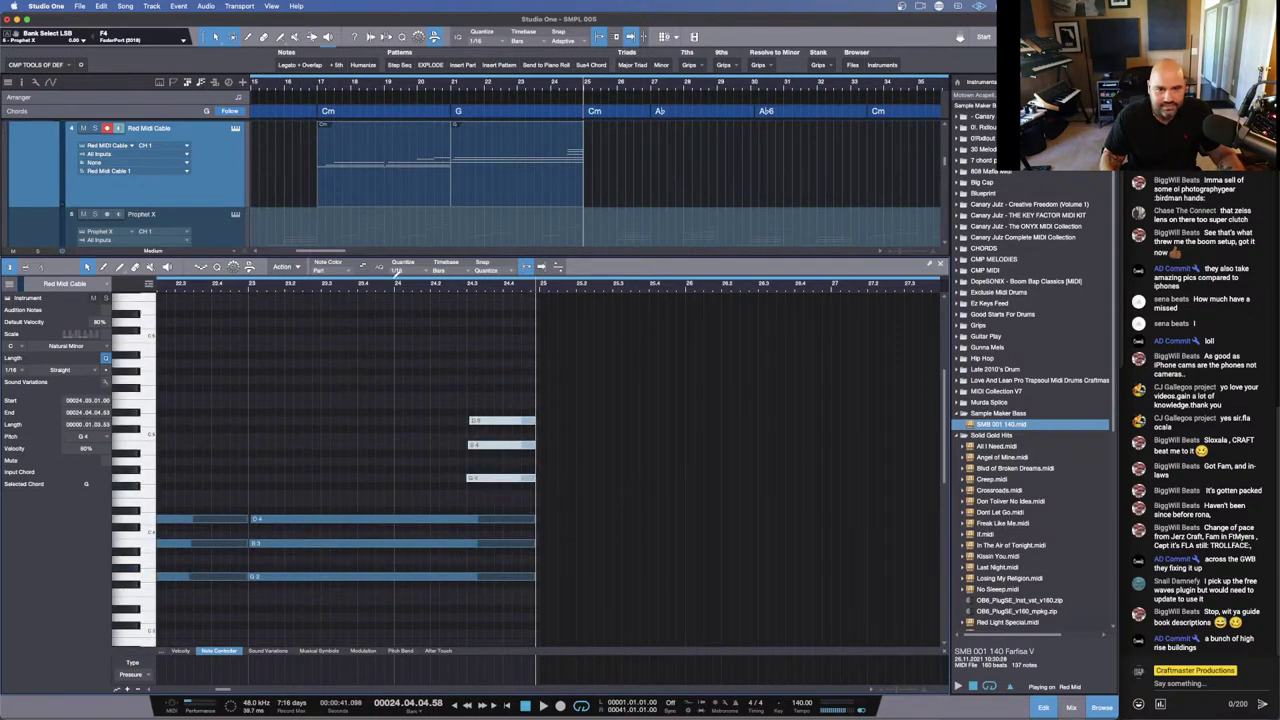
click(398, 270)
click(474, 285)
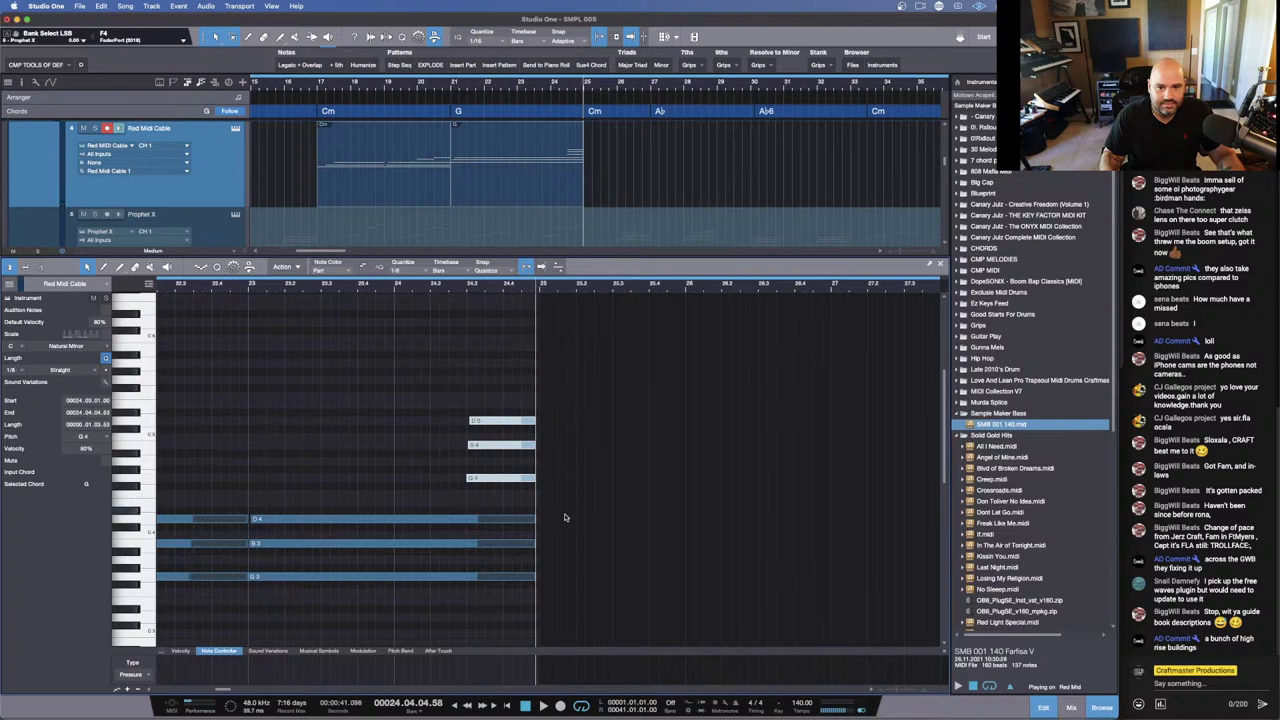
drag(536, 480, 483, 480)
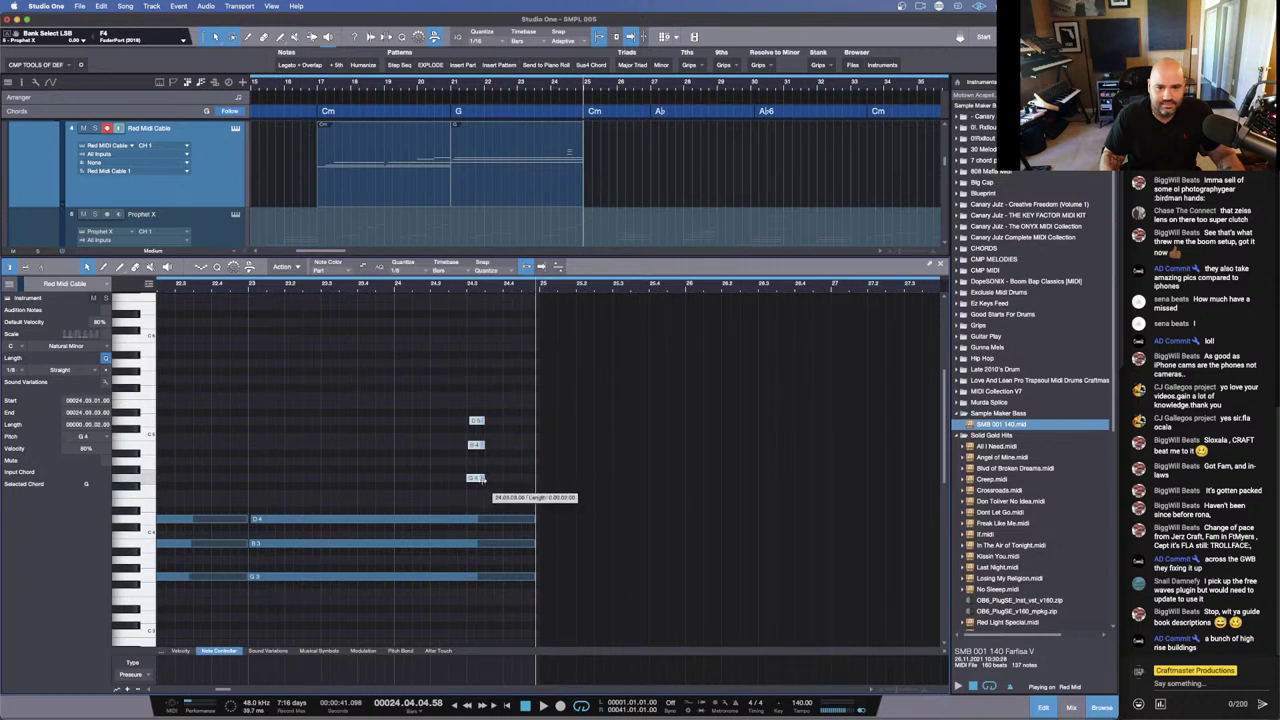
Step: Spread the high notes into a run after G4, with B4 at 24.03.03, D5 at 24.04.01 and another B4 at 24.04.03
click(481, 492)
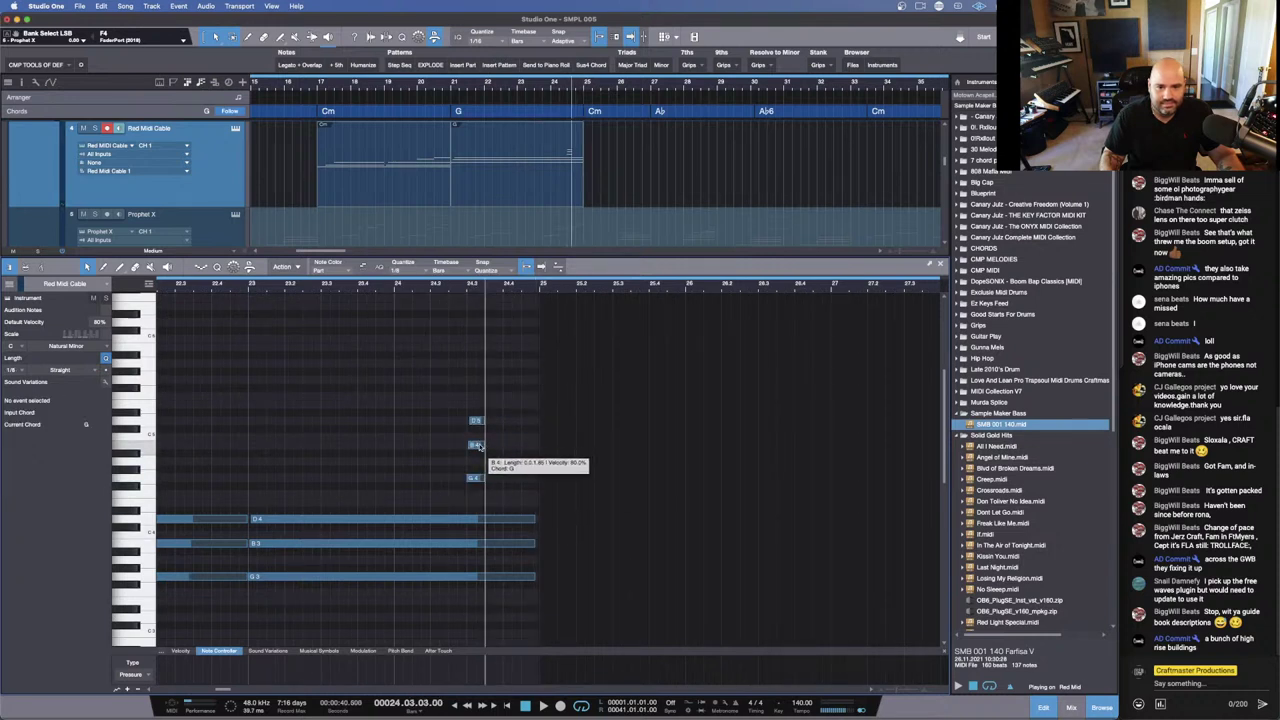
click(476, 446)
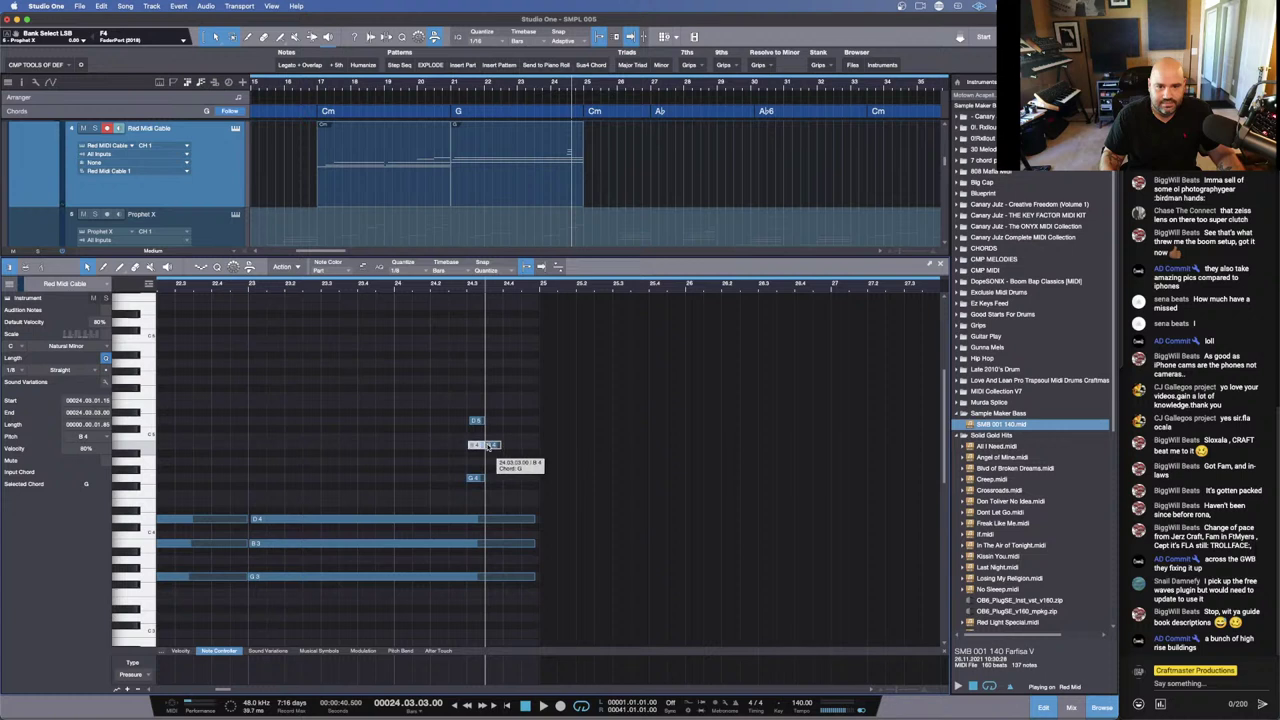
drag(510, 422, 510, 422)
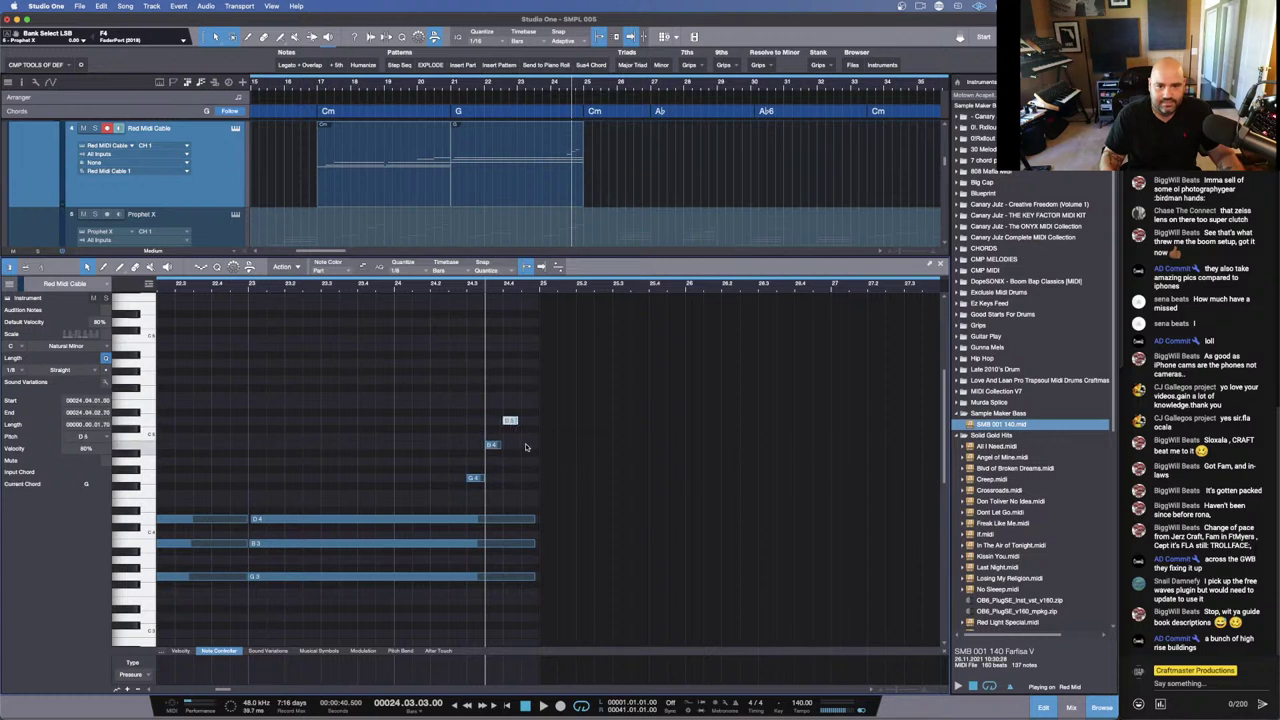
key(w)
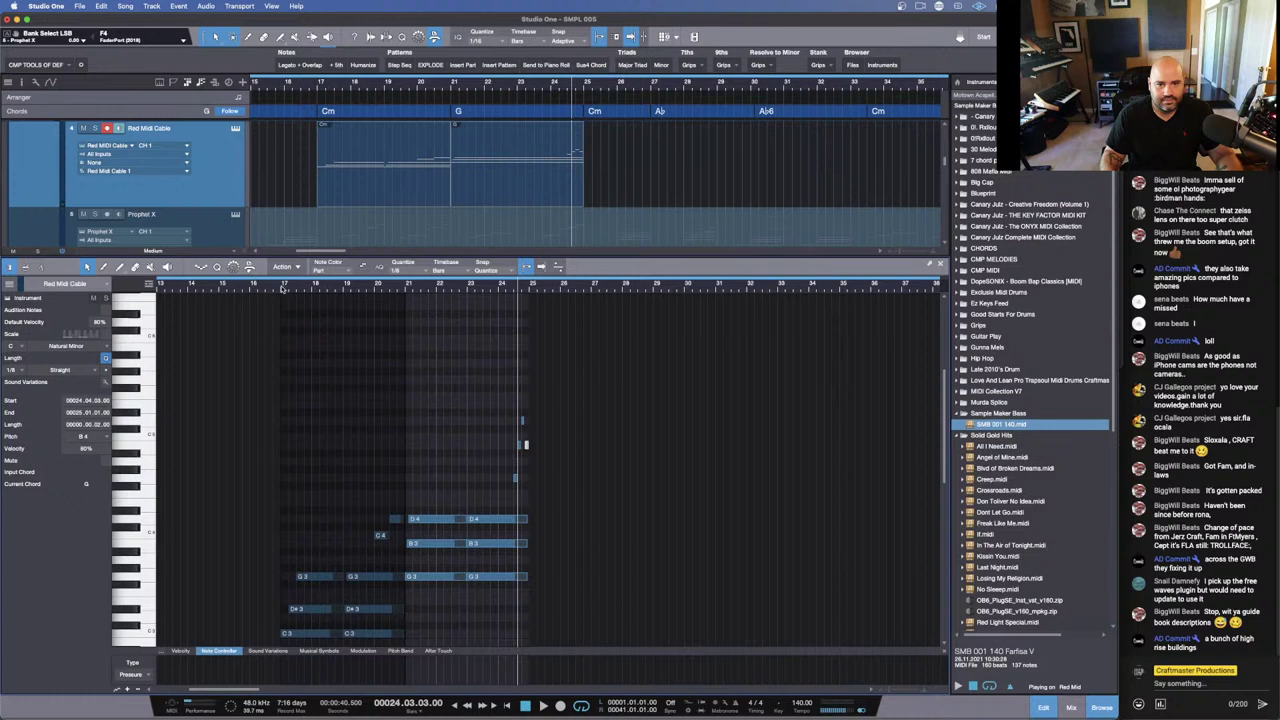
Step: Play the part from around bar 17, raise the run's last note to G5, and play the part again
click(280, 288)
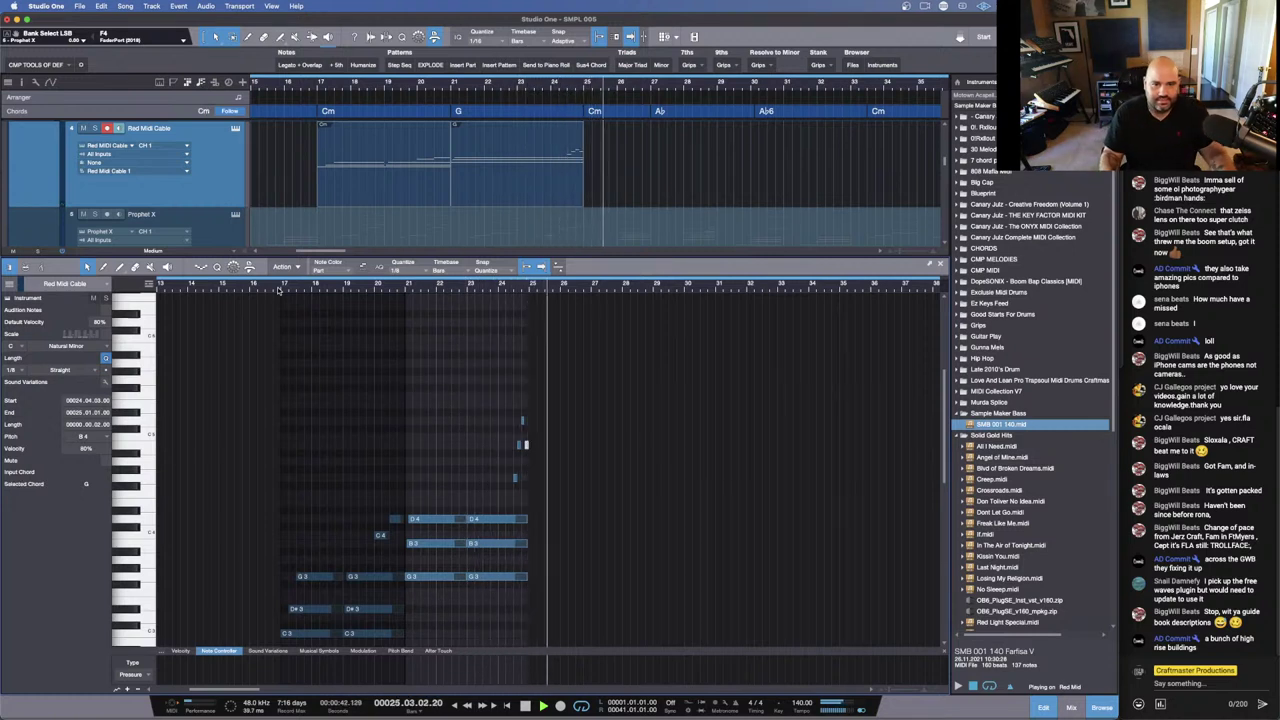
scroll(517, 308, up, 5)
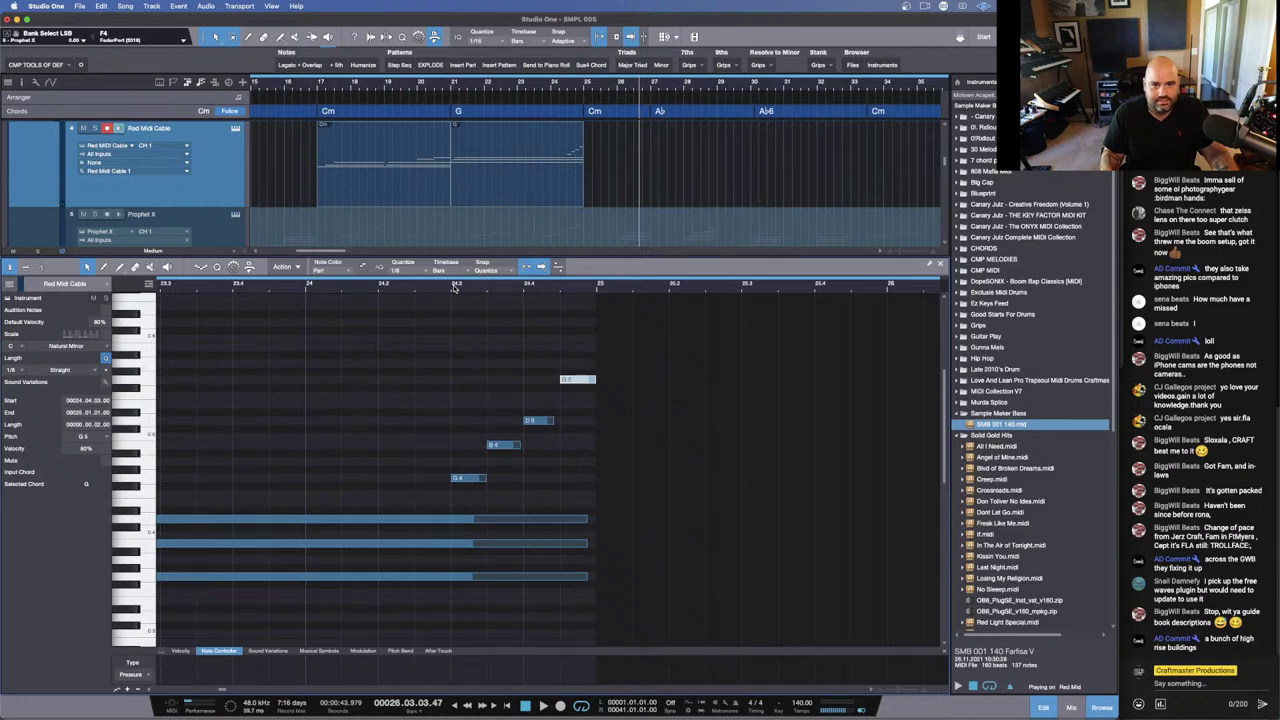
drag(455, 287, 658, 265)
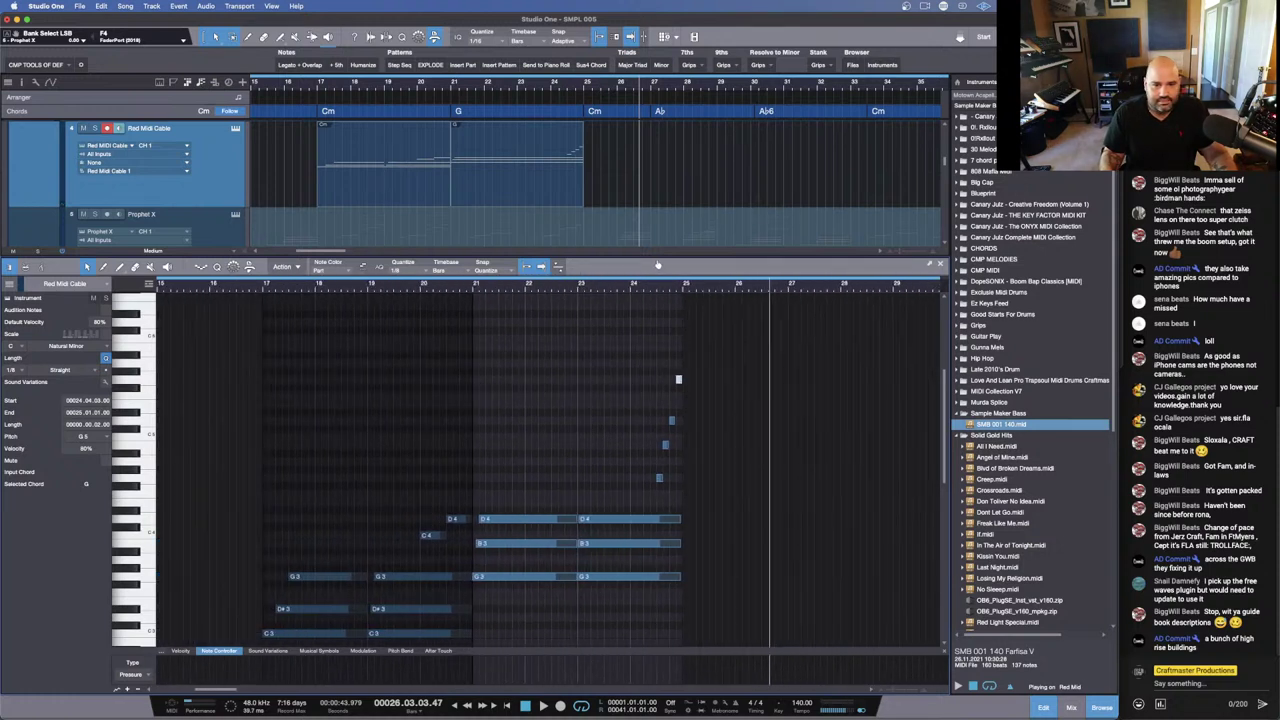
key(space)
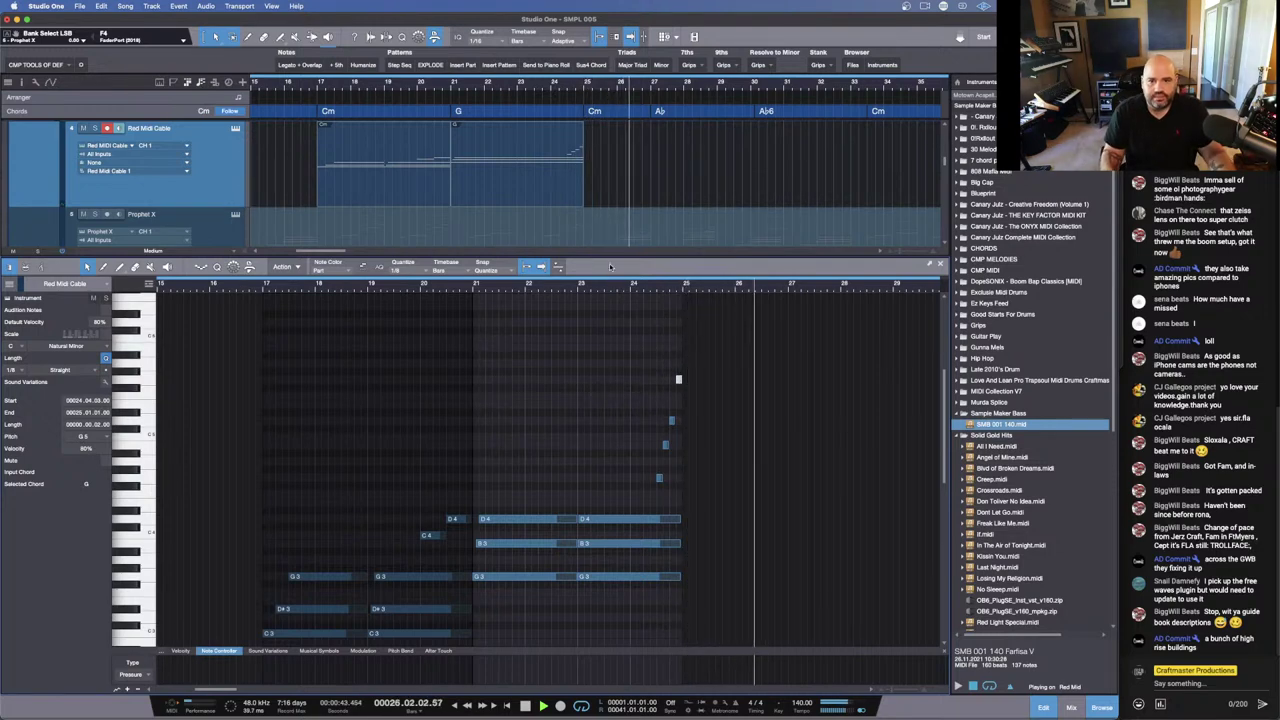
Step: Enlarge the arrangement area and play the song from bar 13 through the Red Midi Cable chords to about bar 28
drag(609, 252, 610, 490)
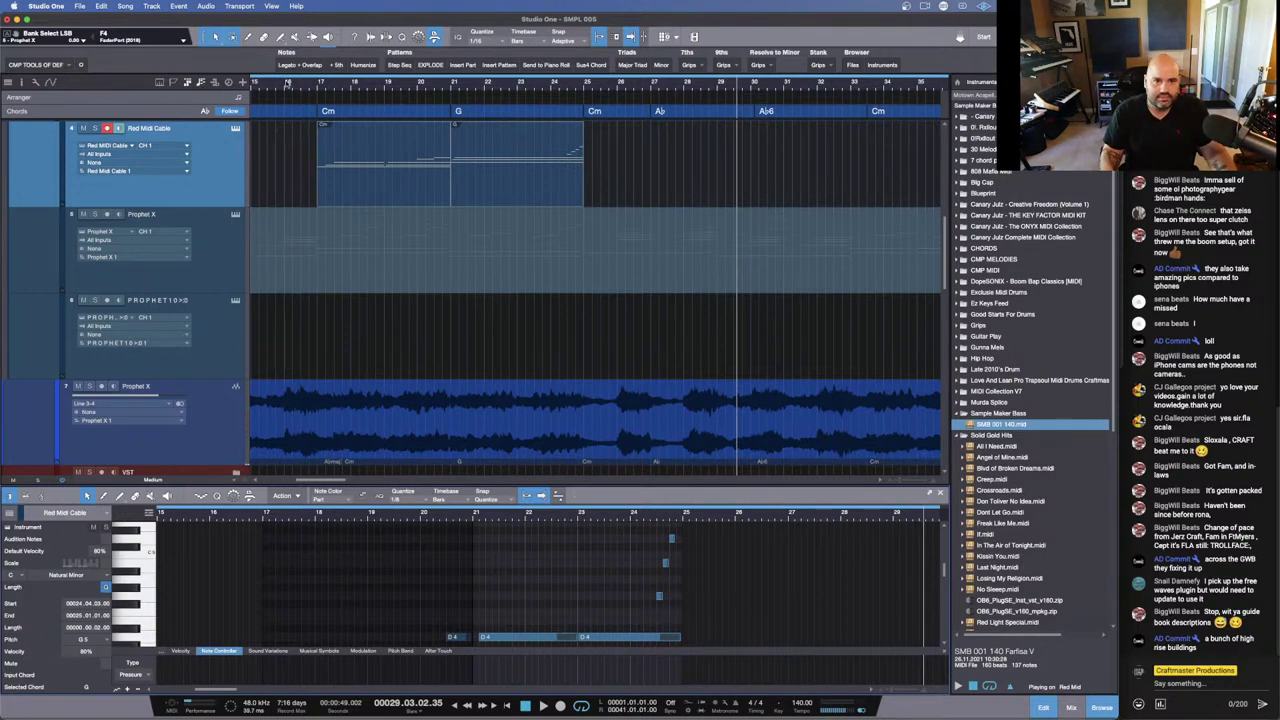
drag(325, 90, 380, 90)
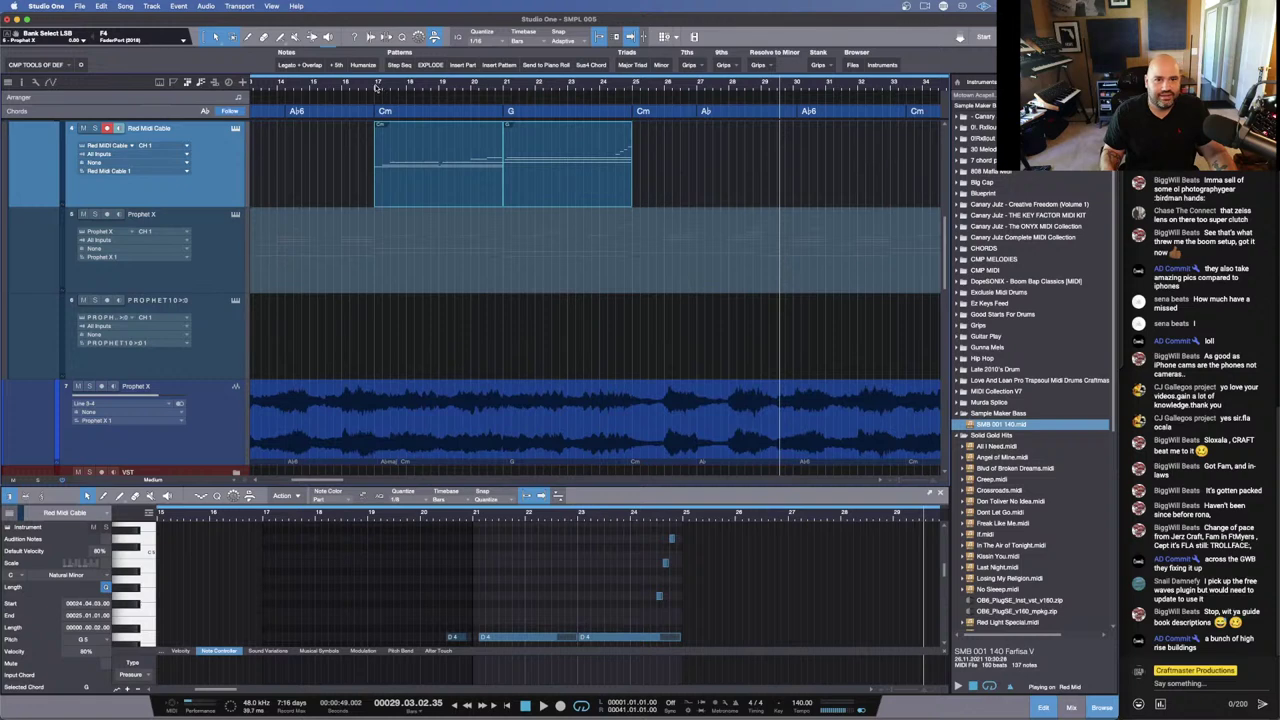
click(377, 88)
click(504, 84)
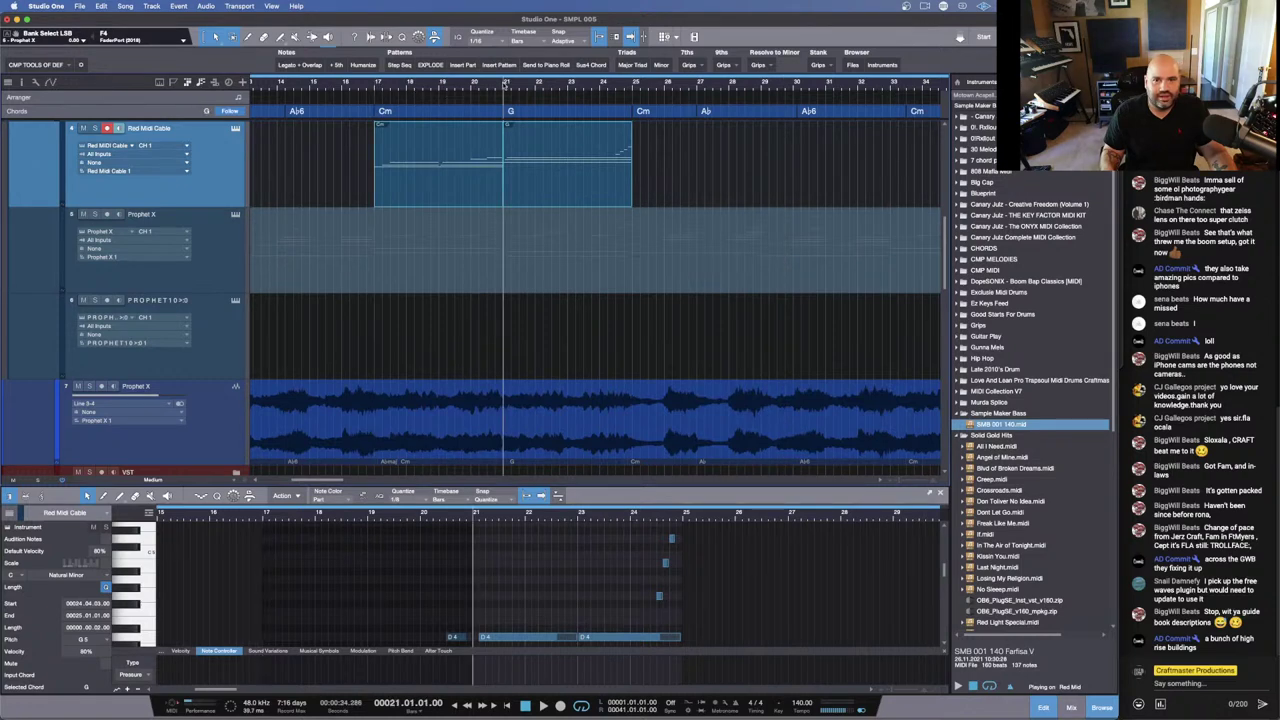
mouse_move(505, 86)
mouse_down()
mouse_move(509, 76)
mouse_move(536, 93)
mouse_move(516, 89)
mouse_up()
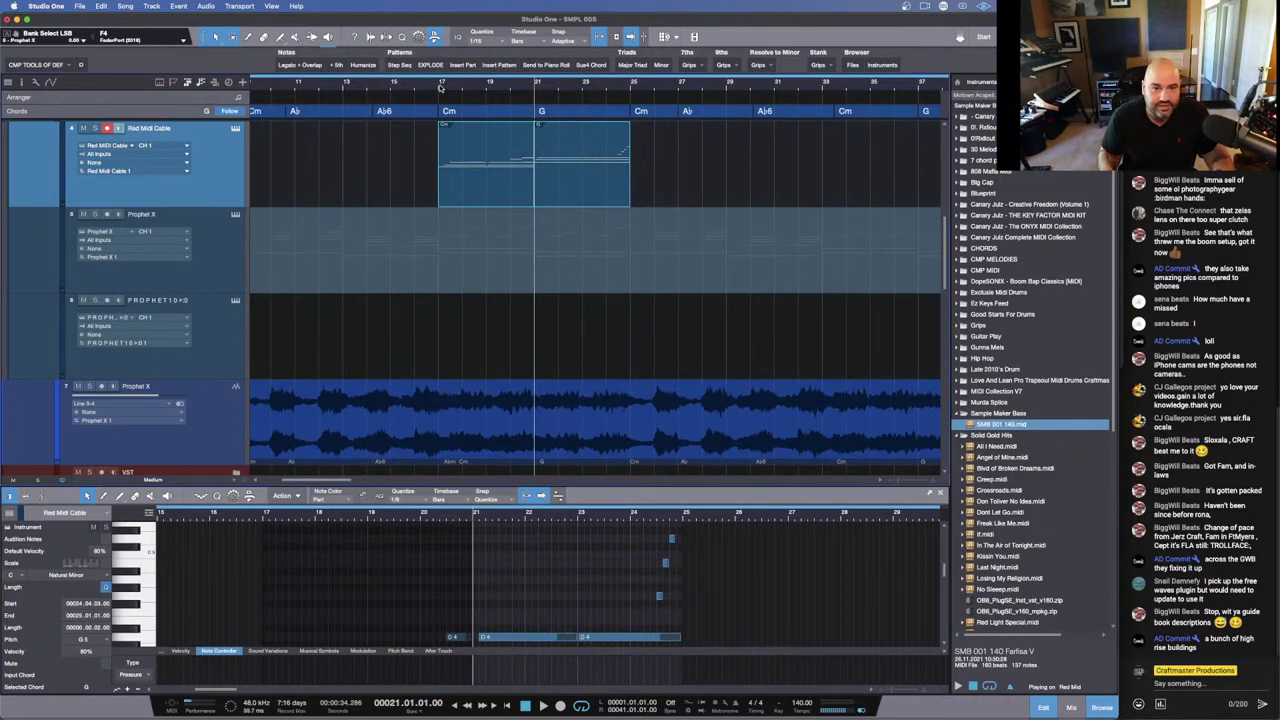
mouse_move(560, 90)
mouse_down()
mouse_move(606, 104)
mouse_move(600, 80)
mouse_move(549, 91)
mouse_move(619, 100)
mouse_move(543, 91)
mouse_move(562, 110)
mouse_move(577, 93)
mouse_up()
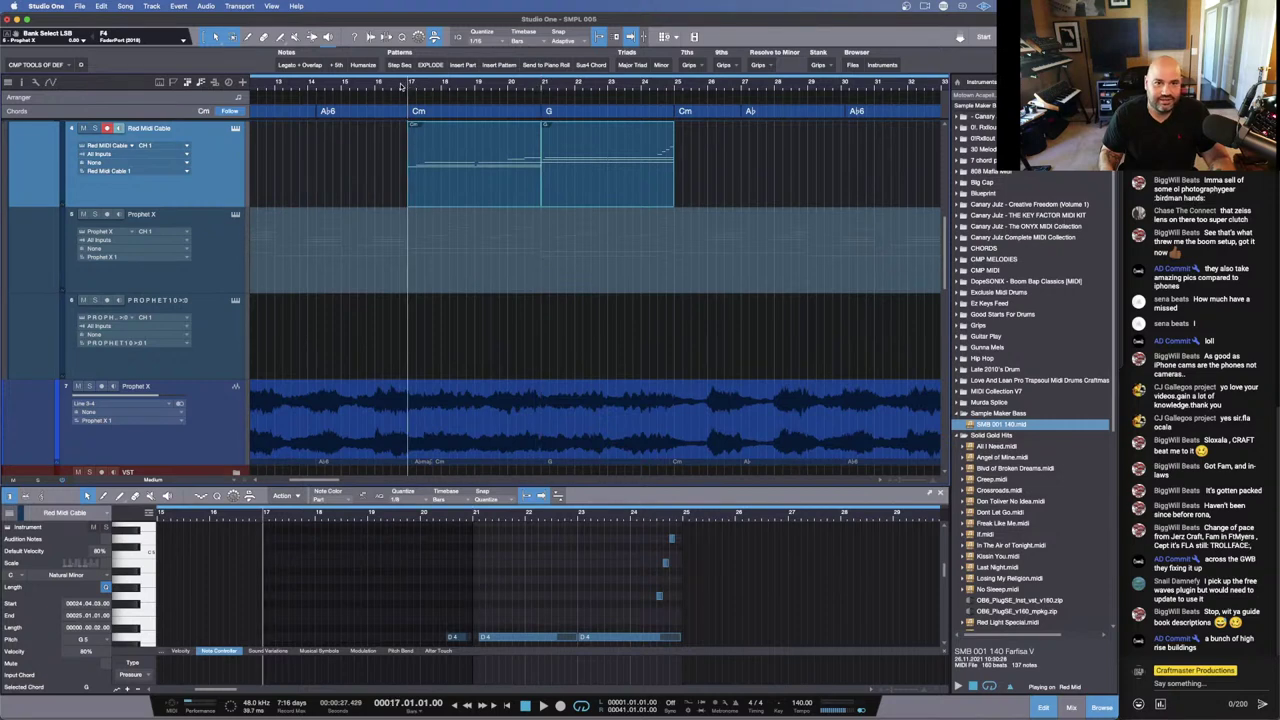
drag(400, 86, 505, 82)
click(463, 87)
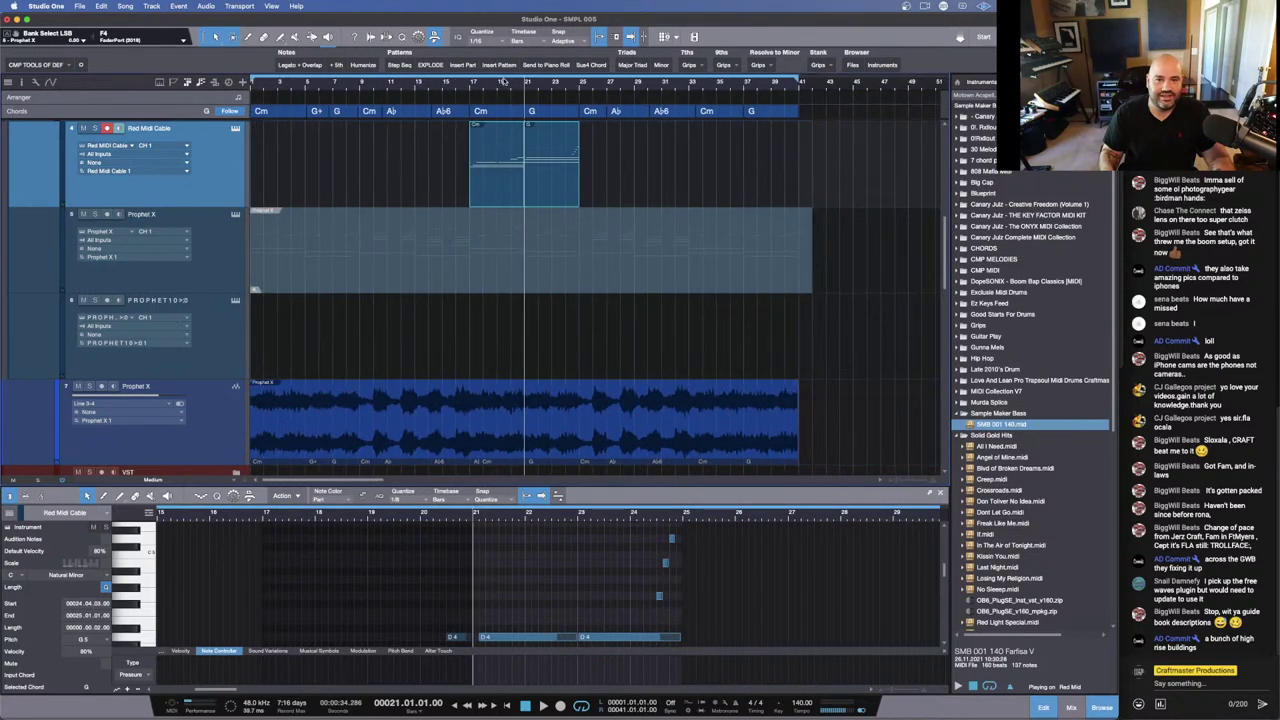
click(415, 84)
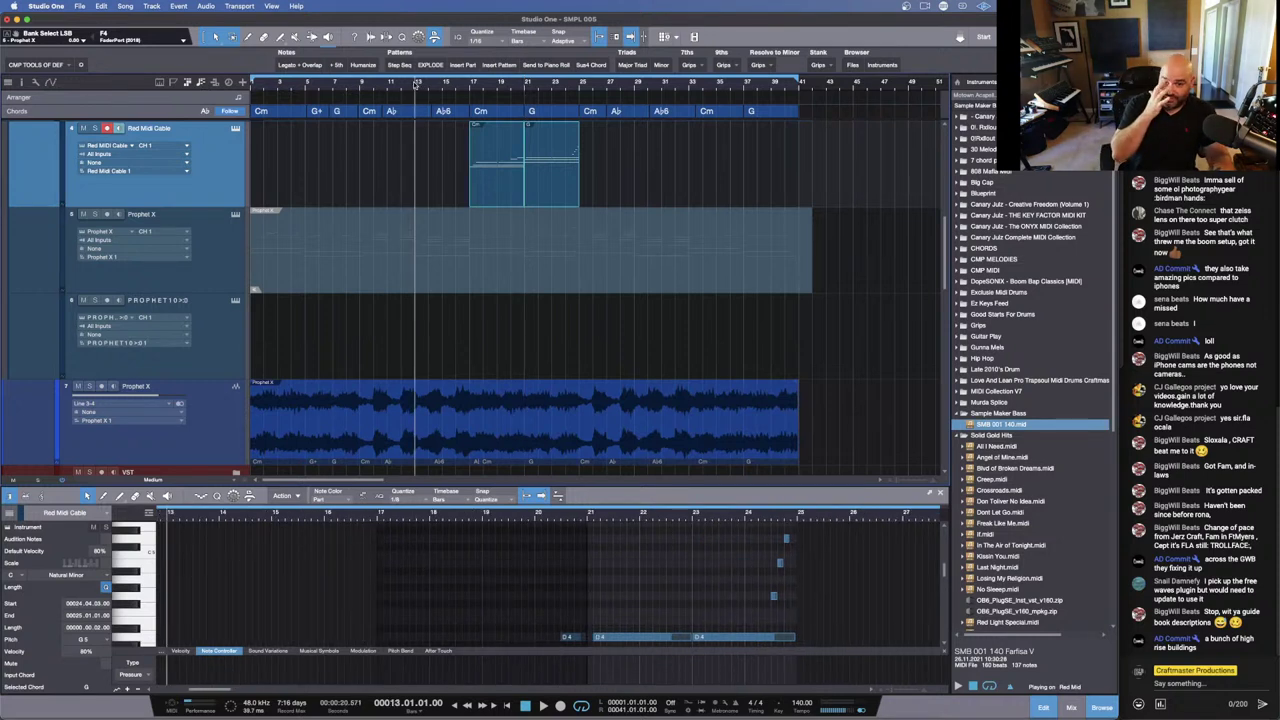
key(space)
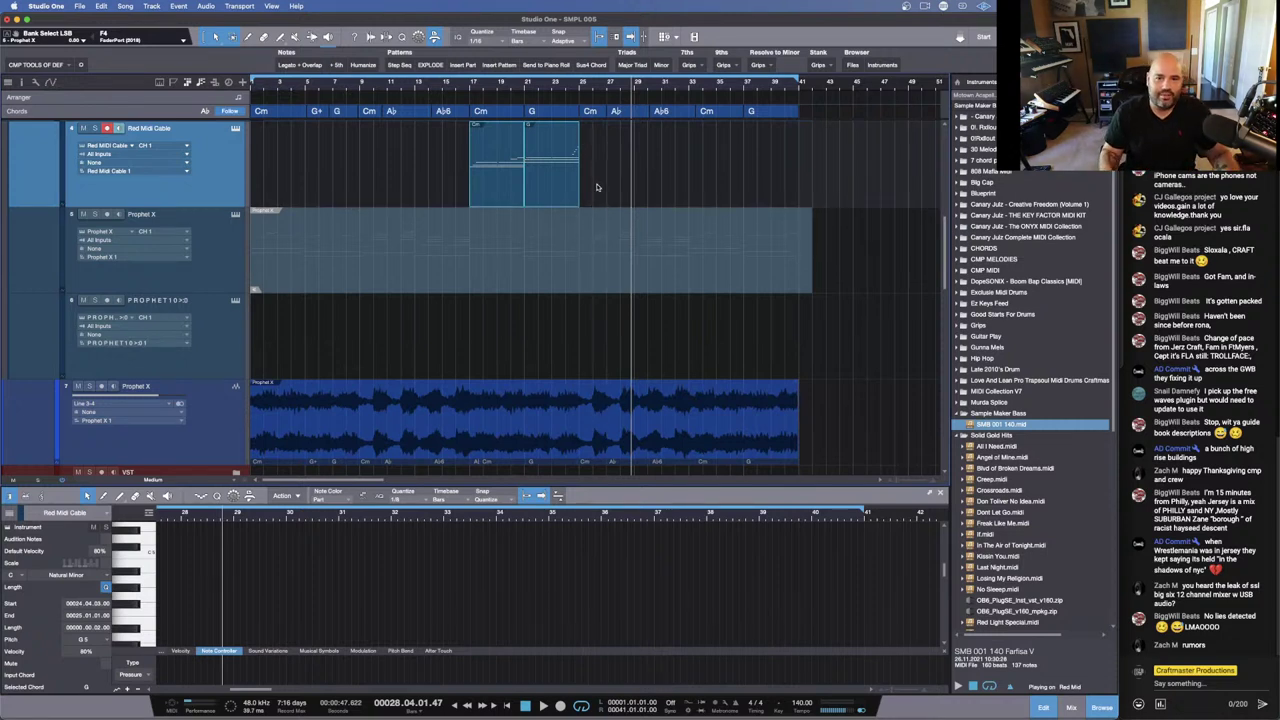
Step: Merge the Cm and G parts on the Red Midi Cable track into one part and extend its end to bar 27
click(525, 160)
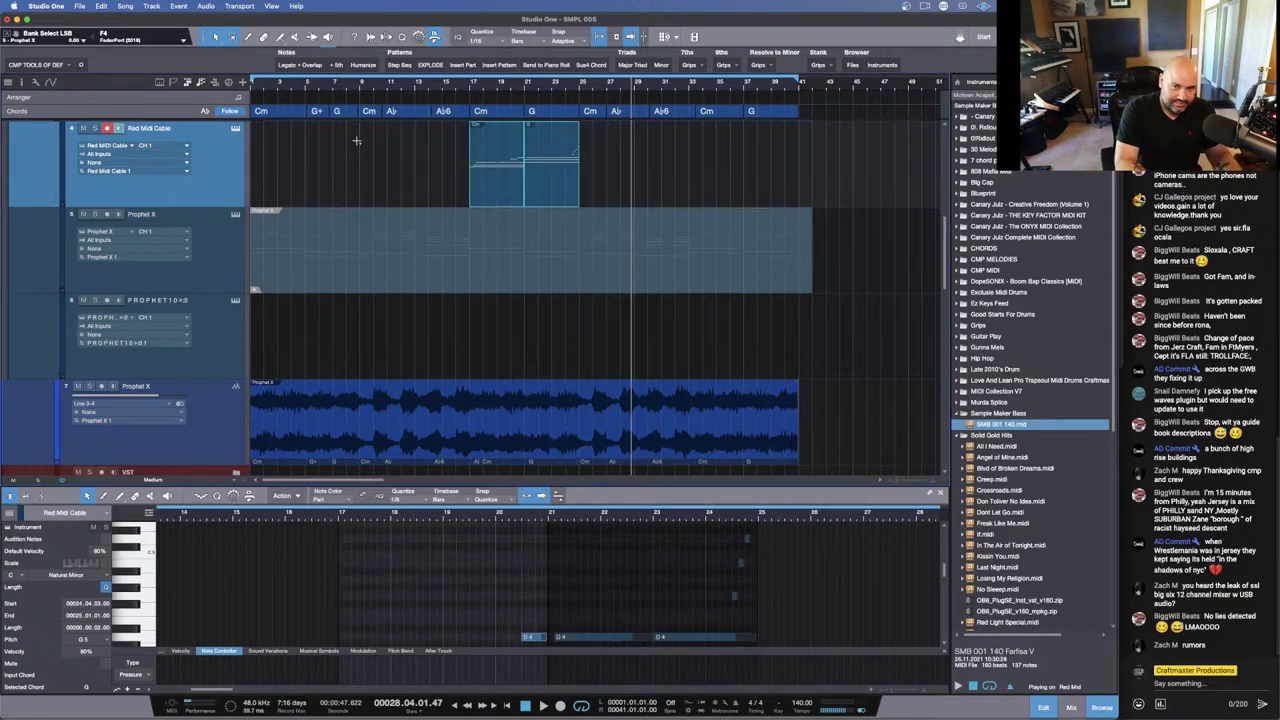
click(356, 141)
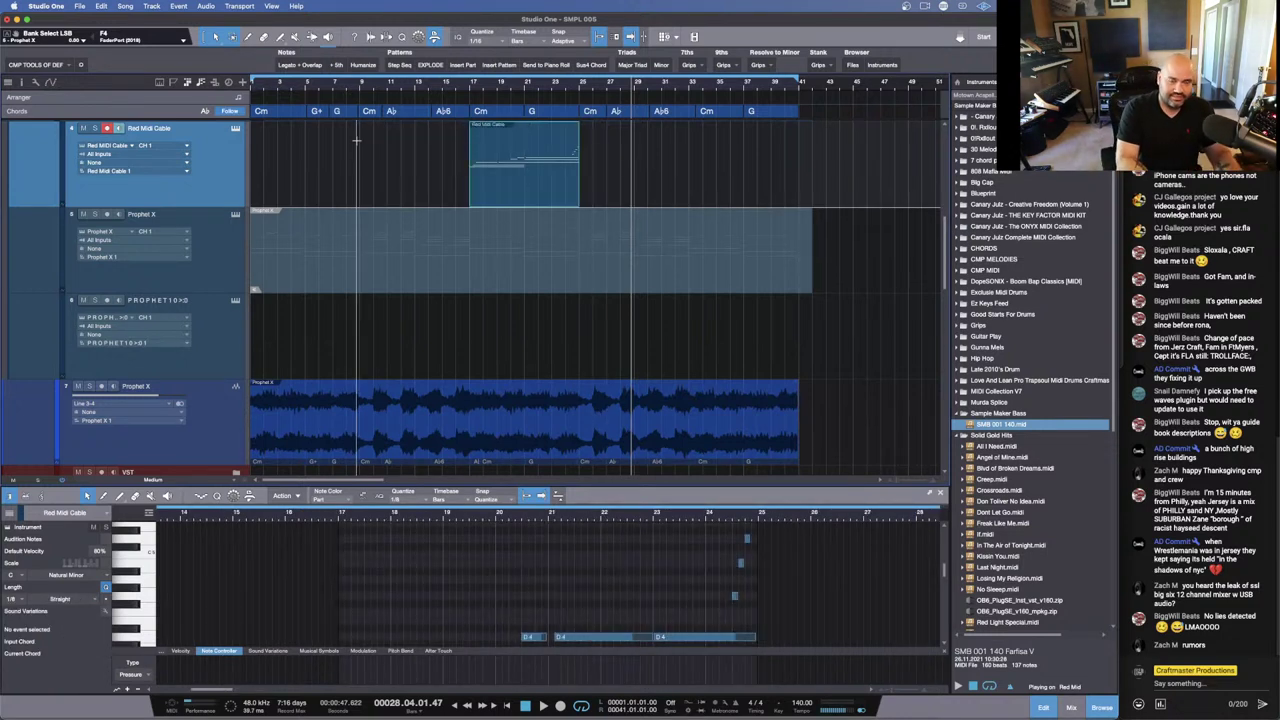
click(440, 90)
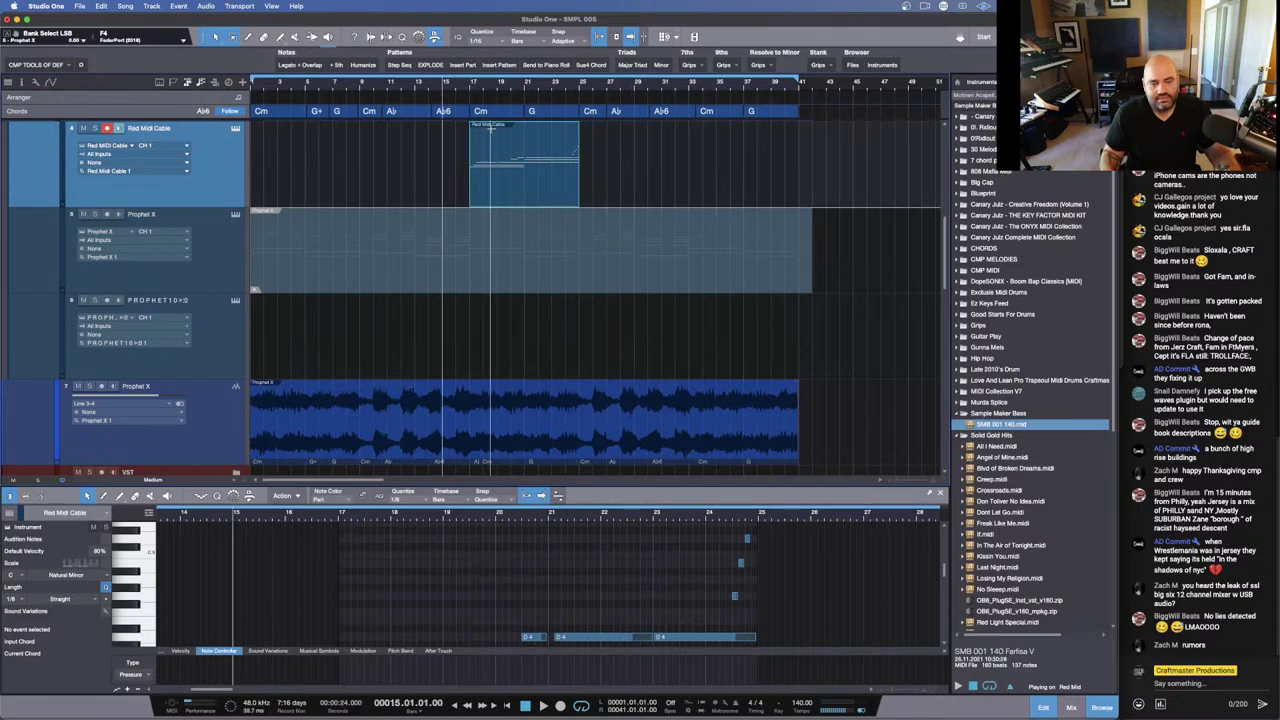
scroll(544, 199, down, 2)
scroll(544, 199, down, 2)
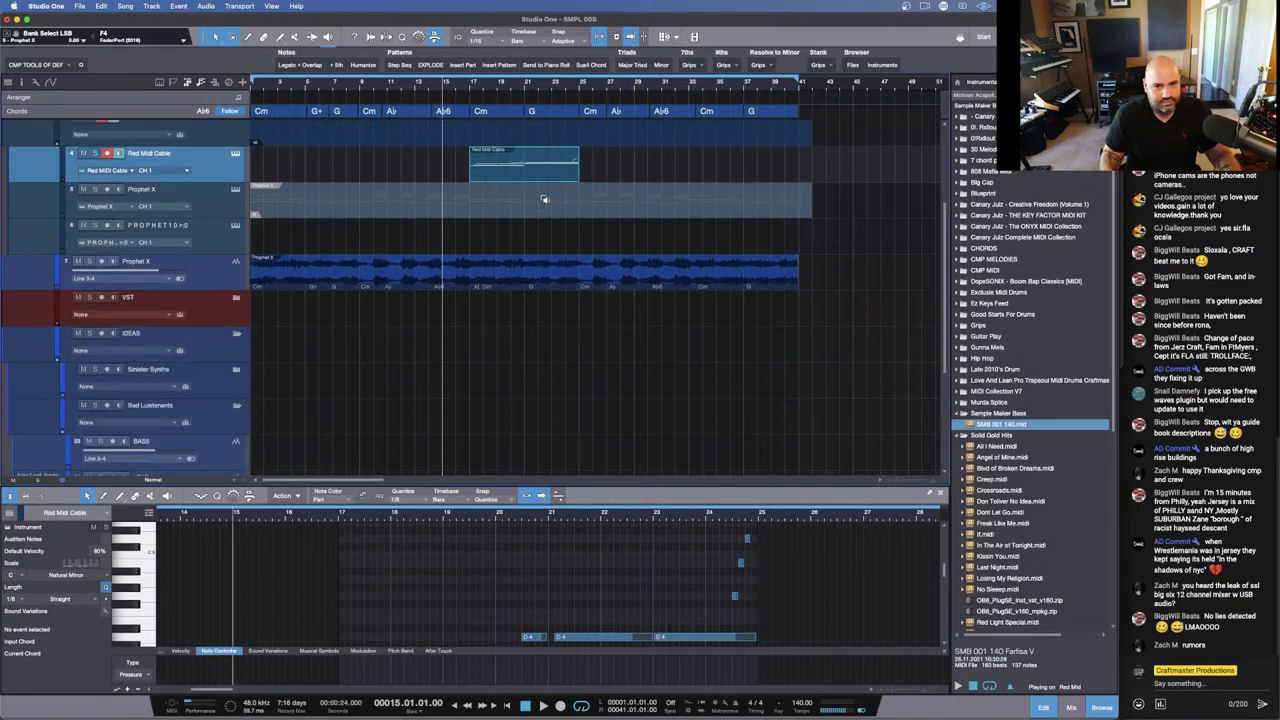
scroll(544, 199, down, 2)
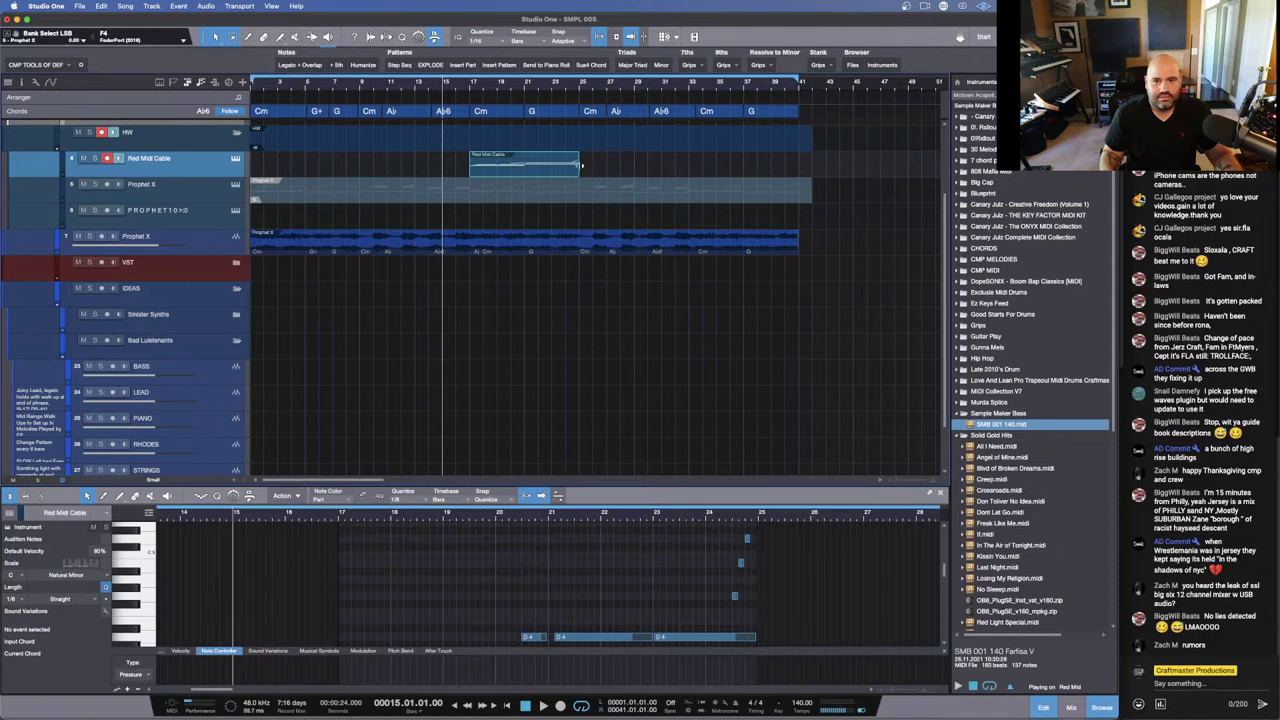
drag(581, 165, 585, 165)
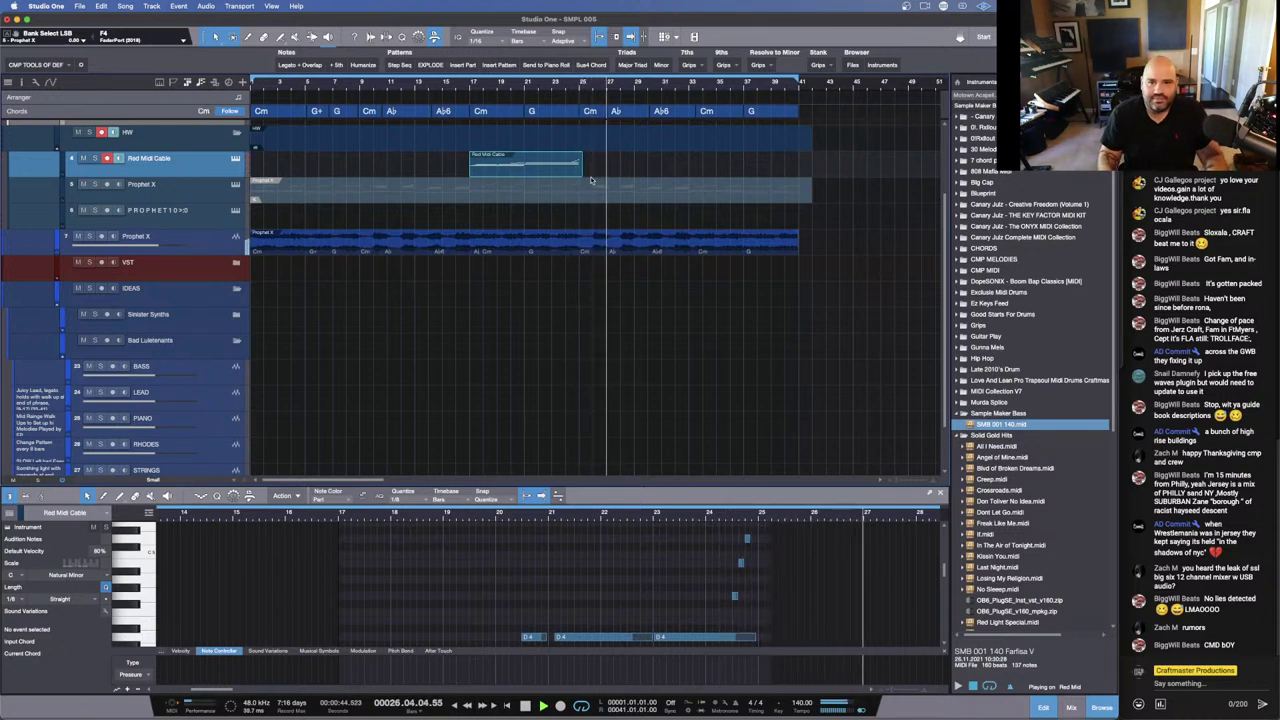
drag(587, 170, 612, 171)
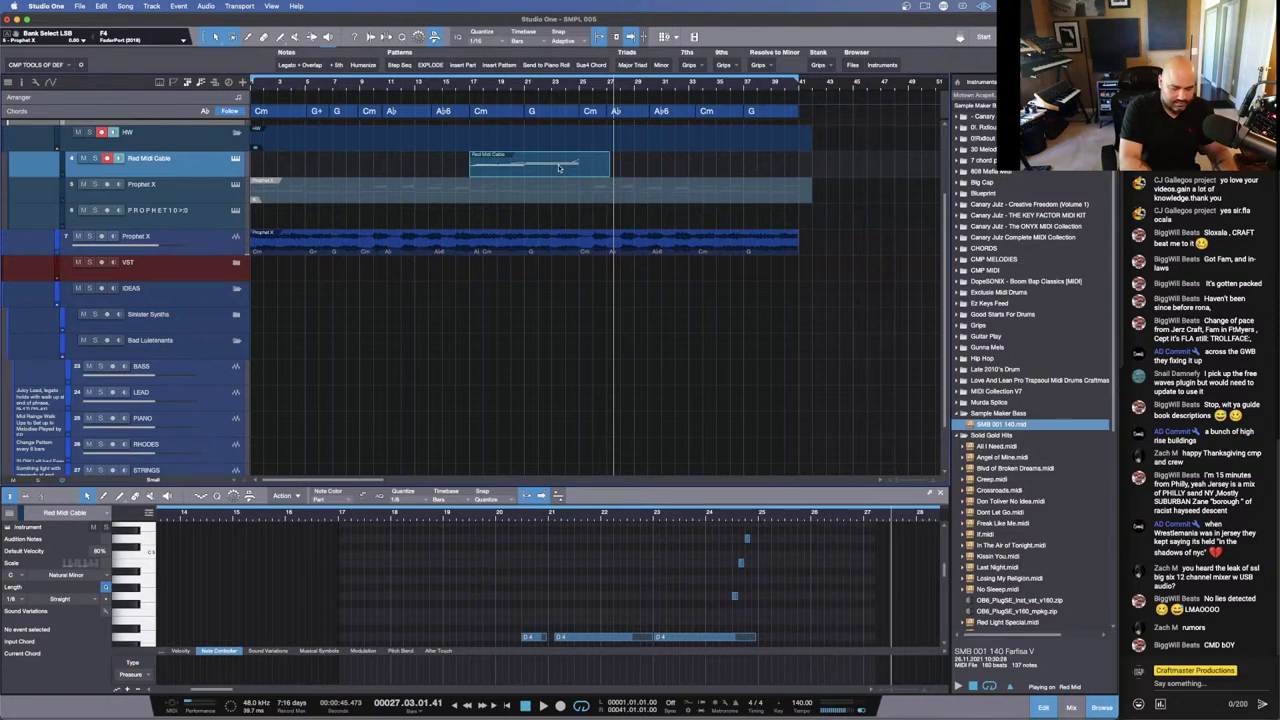
Step: Bounce the Red Midi Cable part to a new audio track using record input Line 3-4, and select the Prophet X audio event
key(super+b)
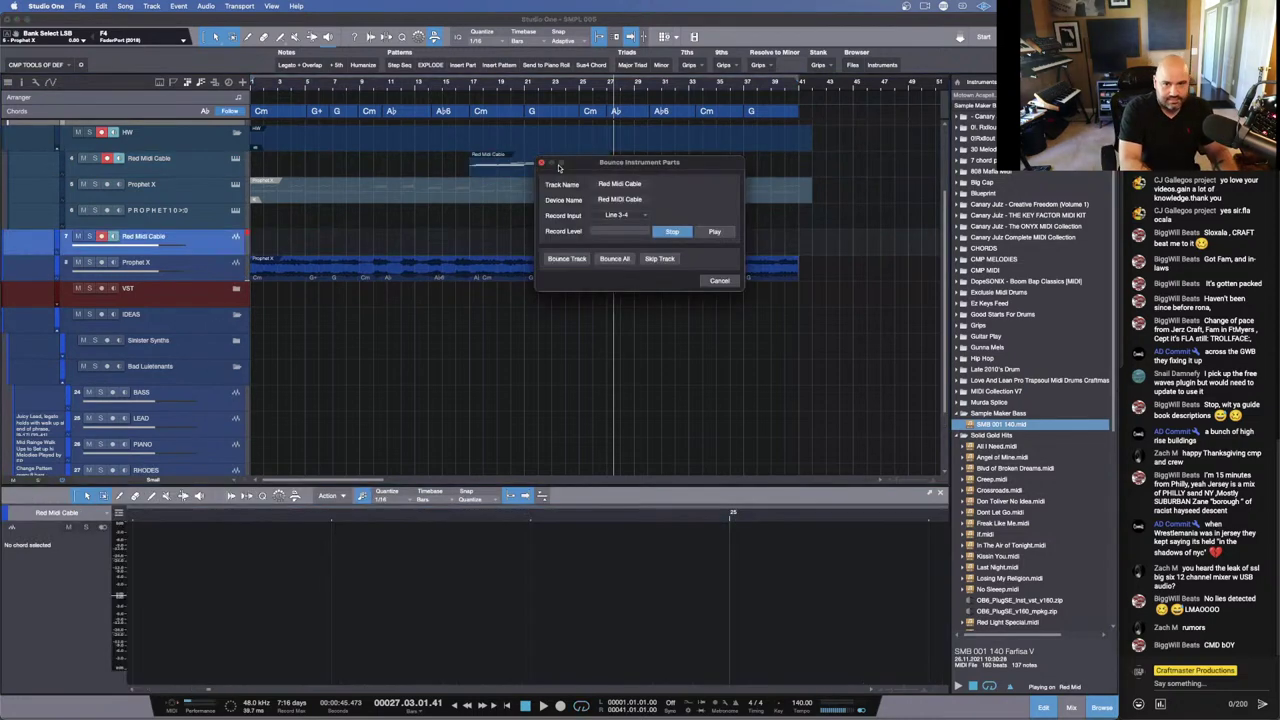
click(566, 259)
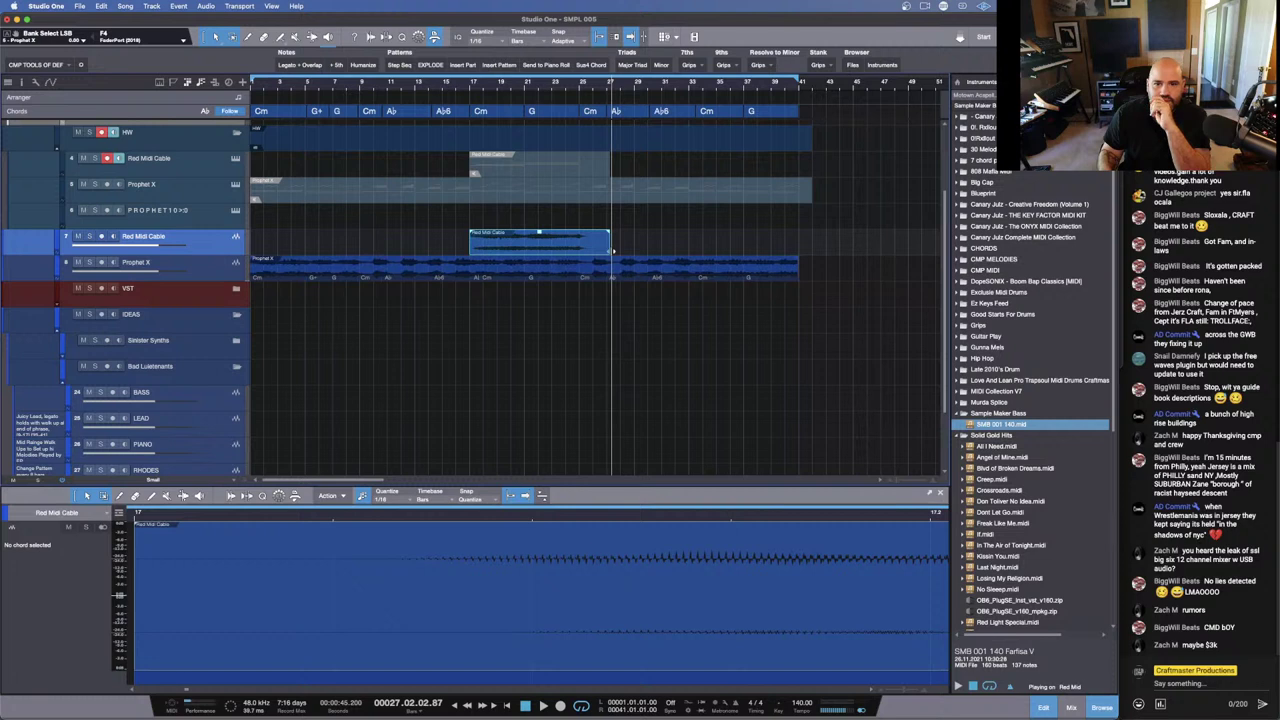
scroll(485, 350, down, 3)
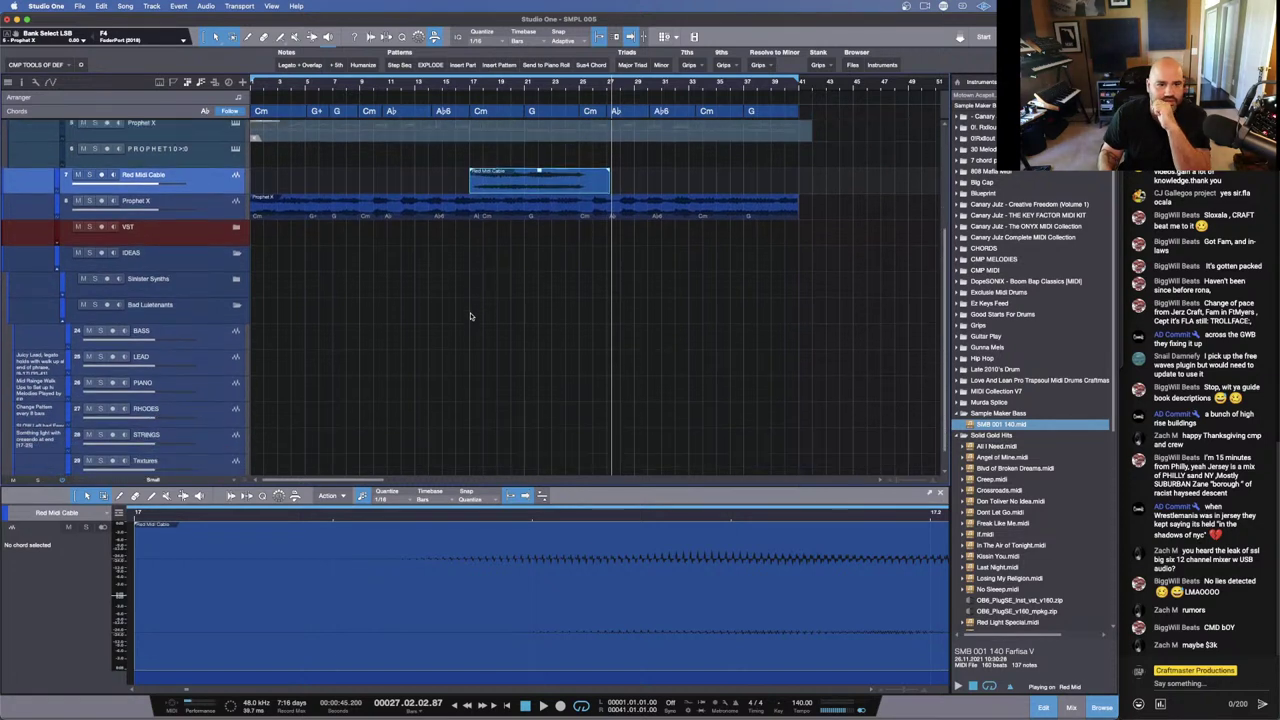
scroll(328, 261, down, 1)
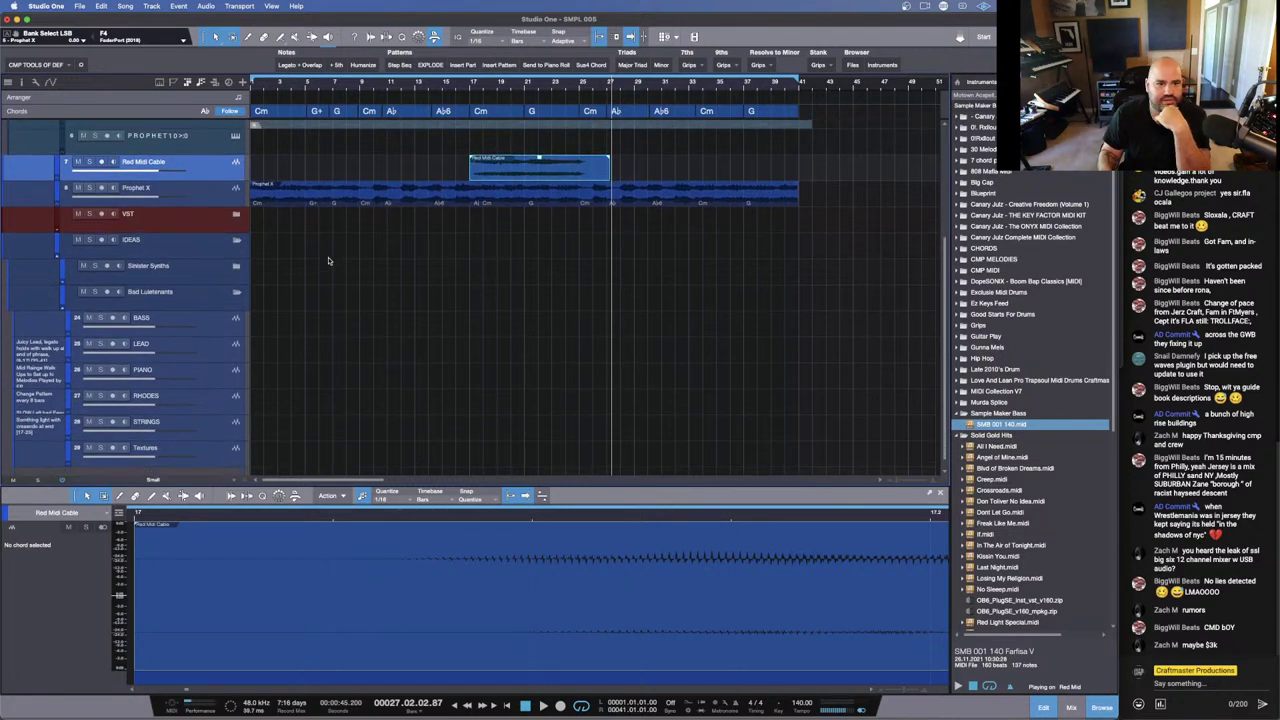
click(331, 191)
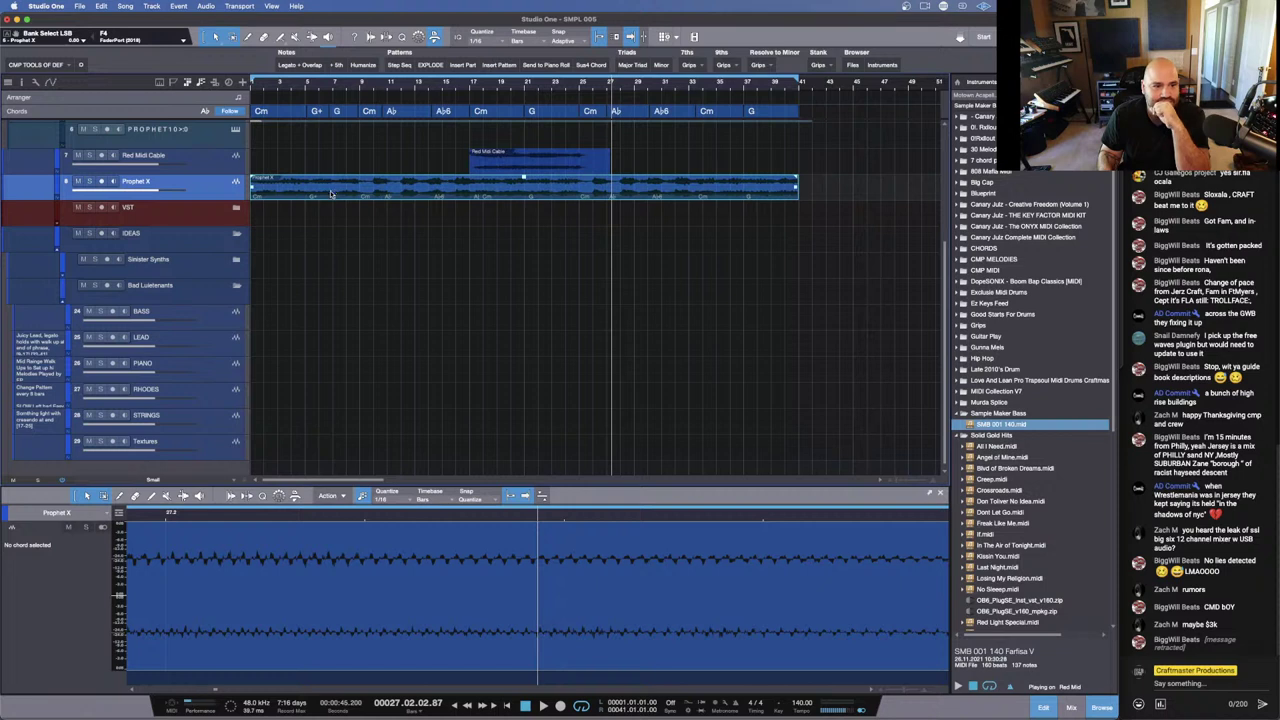
Step: Move the Prophet X audio event to the RHODES track and the Red Midi Cable audio event to the STRINGS track
drag(331, 193, 308, 336)
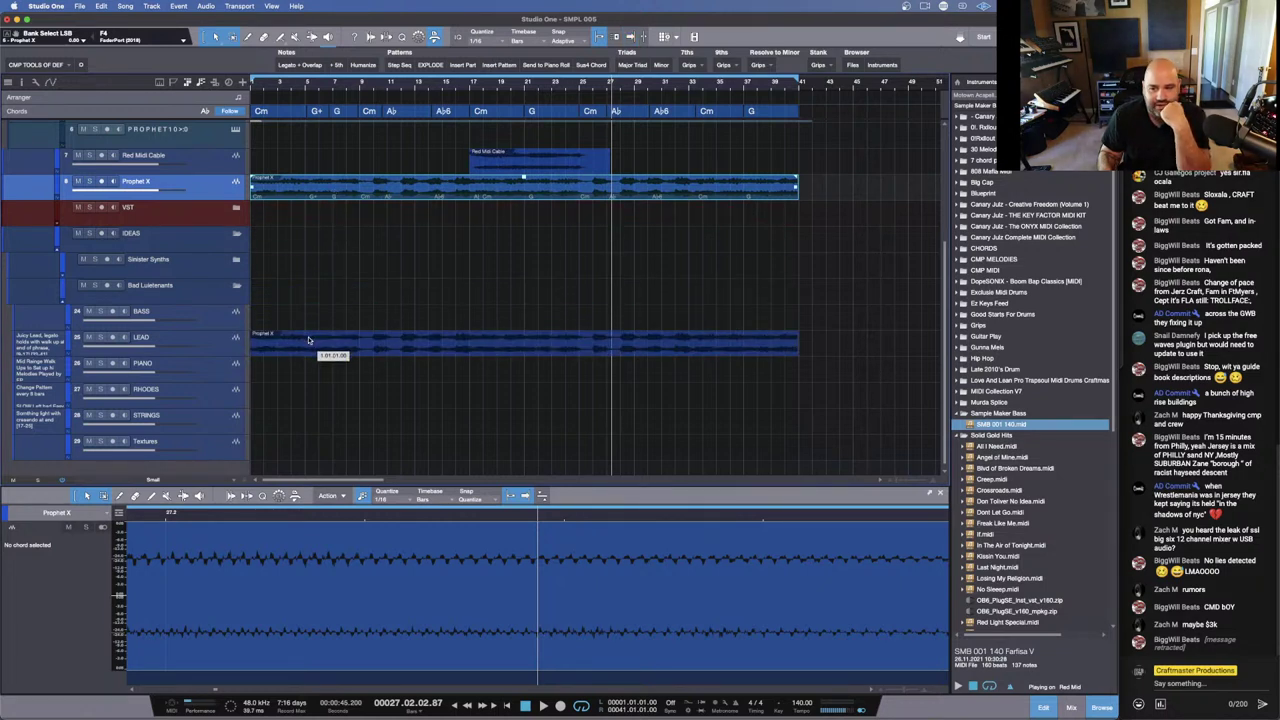
drag(310, 354, 311, 364)
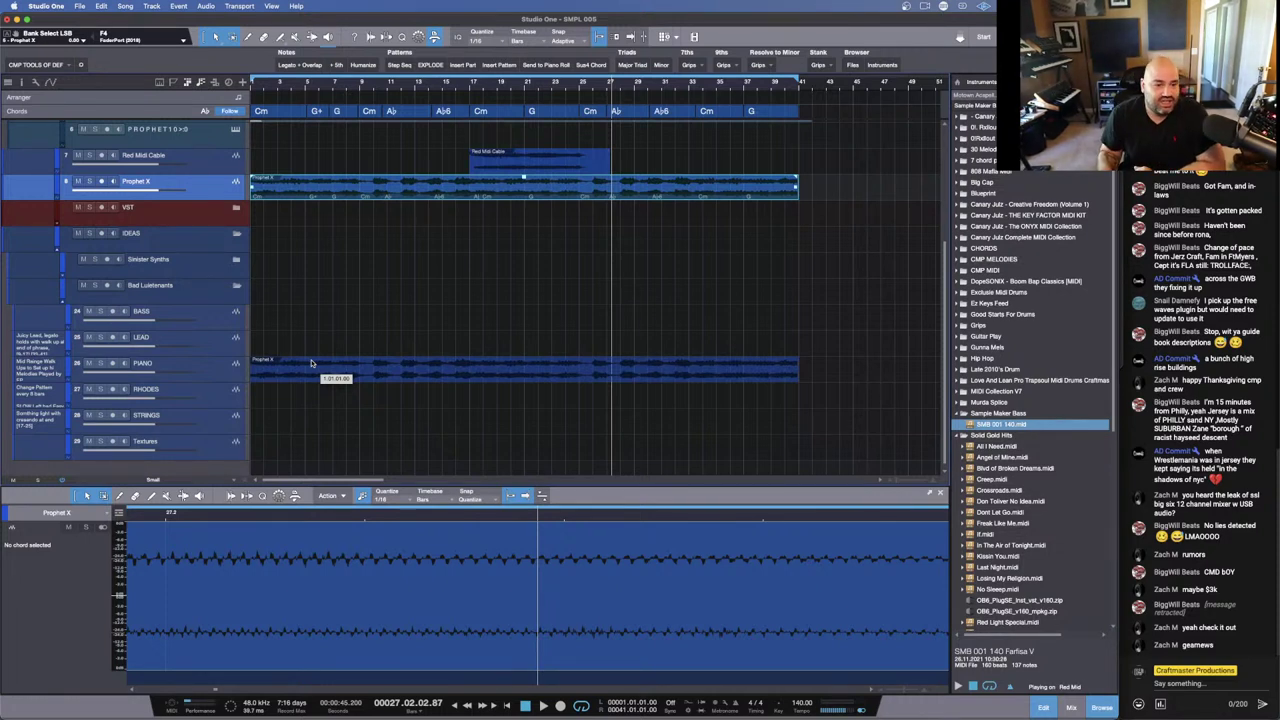
drag(311, 363, 312, 388)
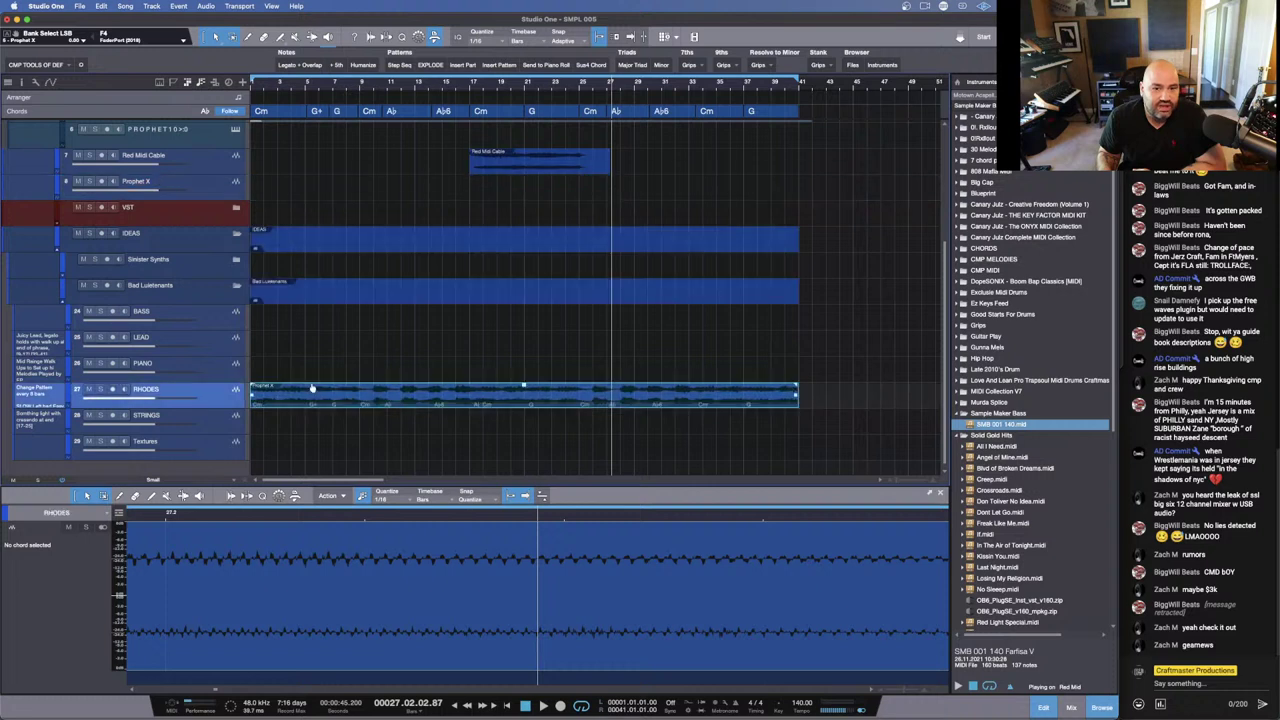
drag(523, 166, 502, 418)
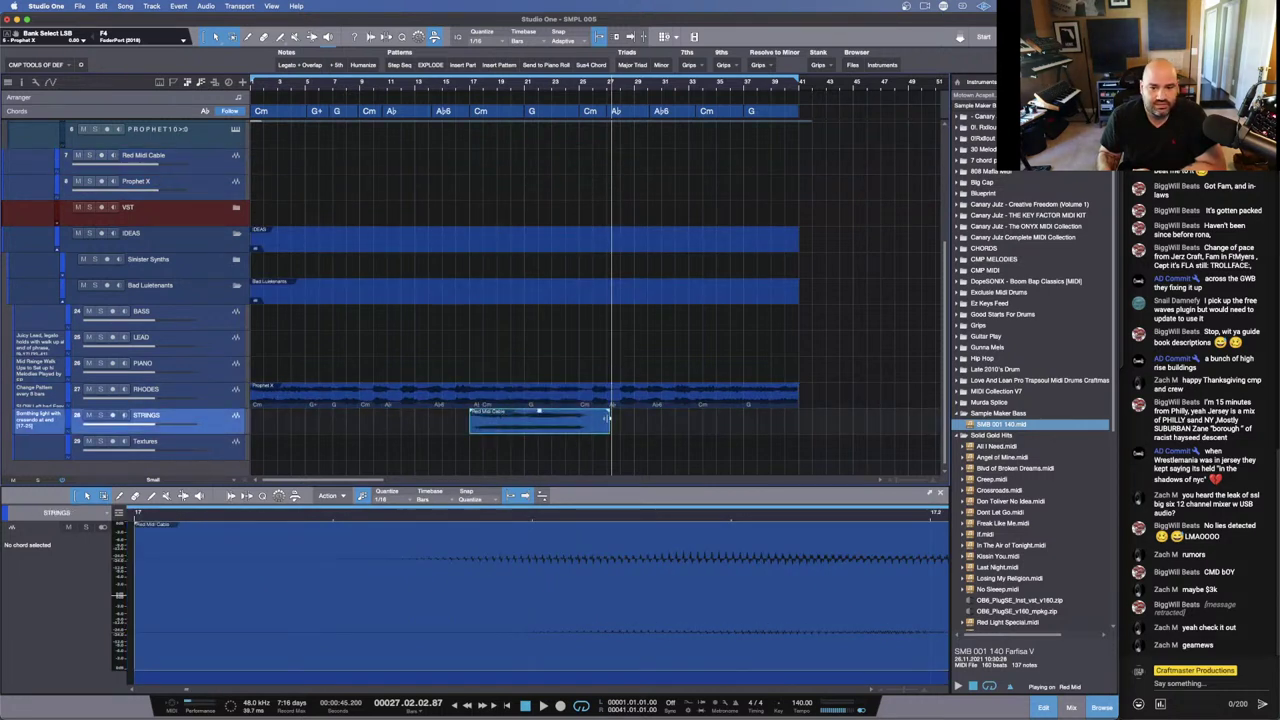
Step: Shorten the end of the audio event on the STRINGS track to about bar 26 and play the song from bar 16
drag(609, 420, 600, 423)
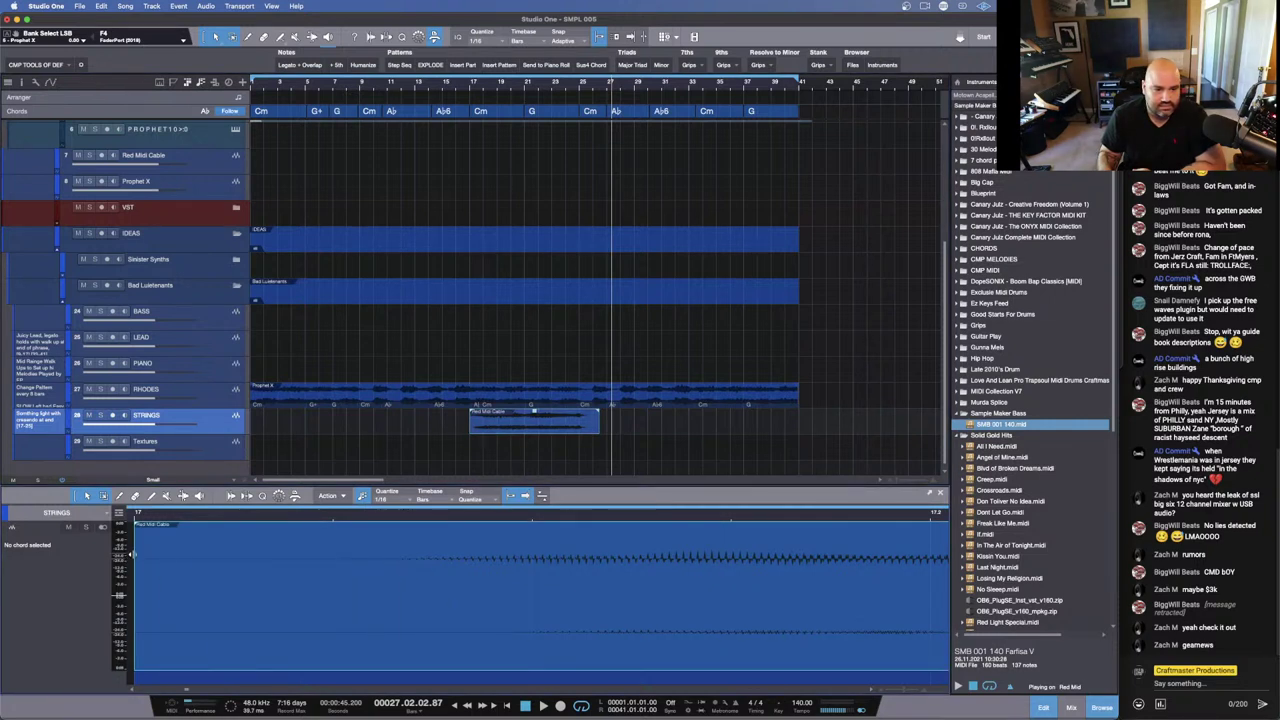
drag(134, 566, 219, 628)
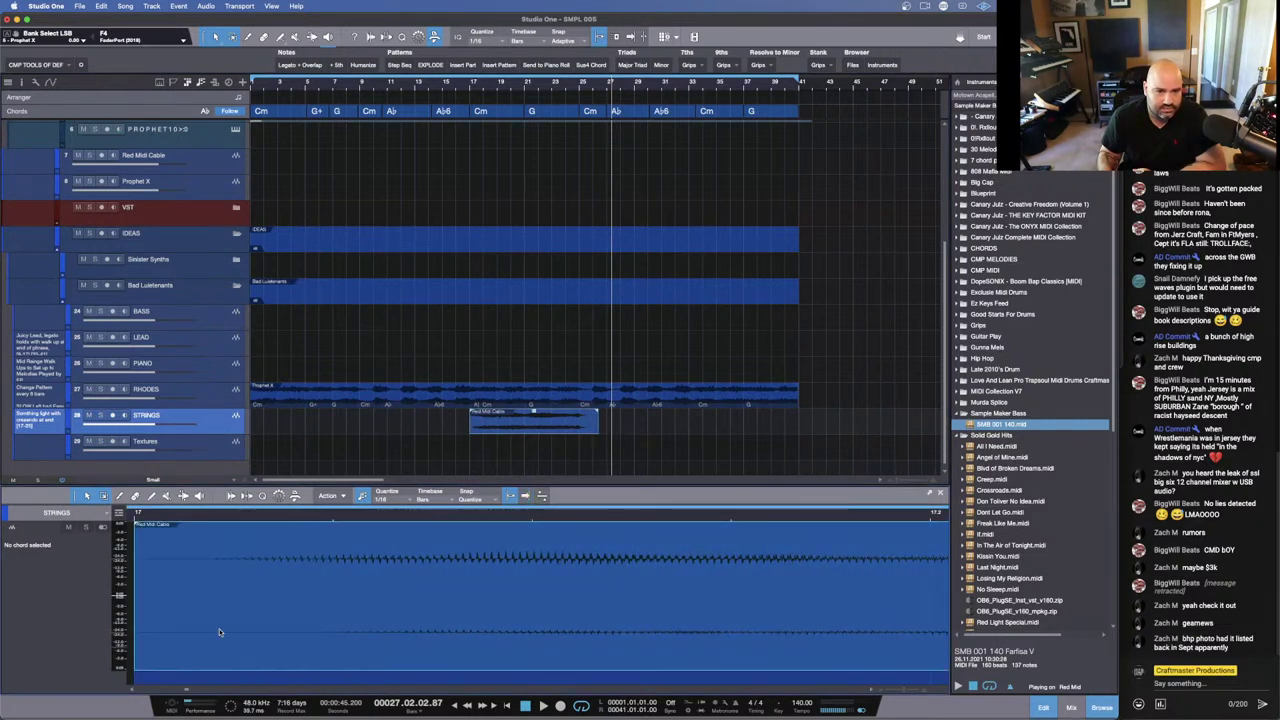
click(464, 88)
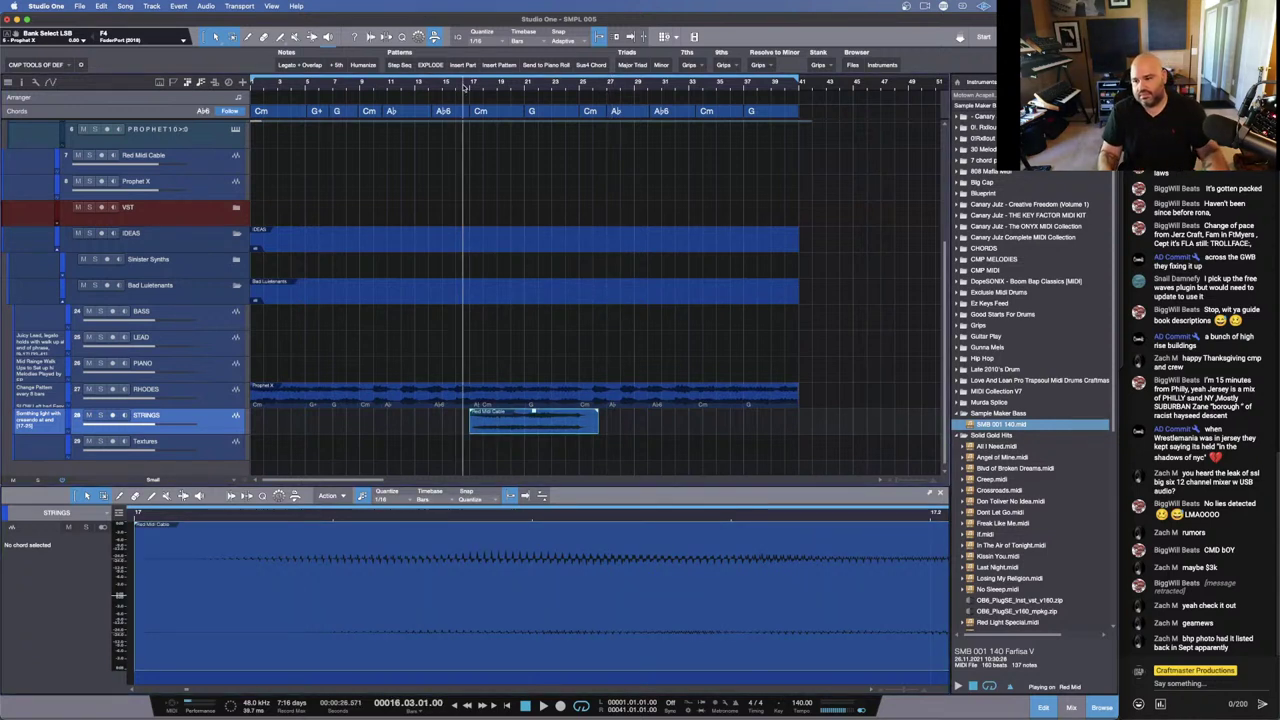
key(space)
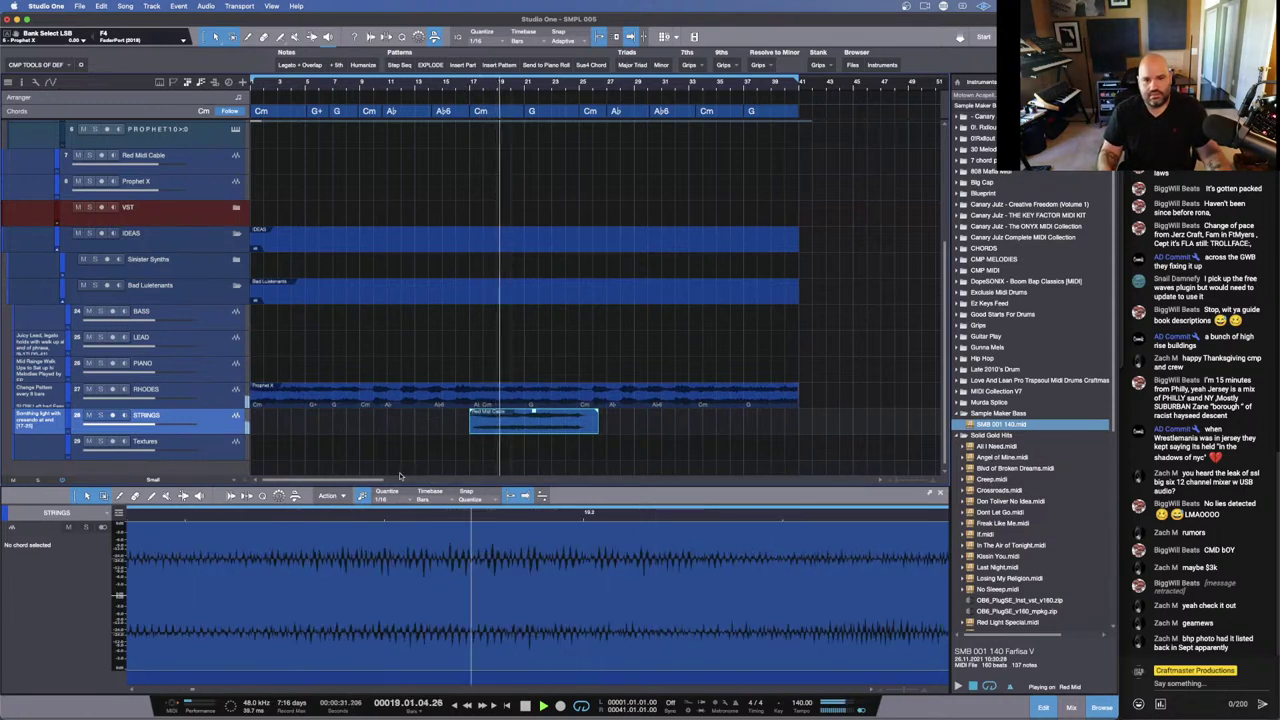
scroll(476, 292, up, 5)
scroll(476, 292, down, 5)
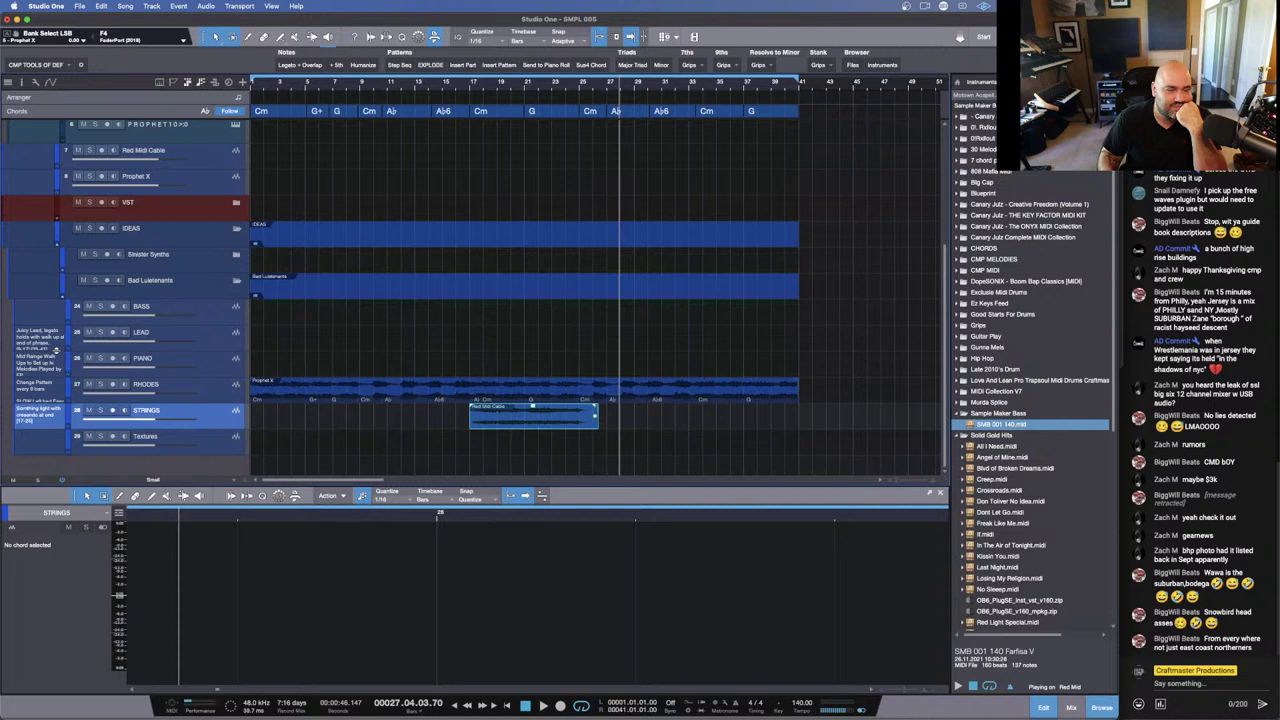
Step: Make the LEAD track slightly taller and play the song from about bar 9
drag(56, 350, 56, 353)
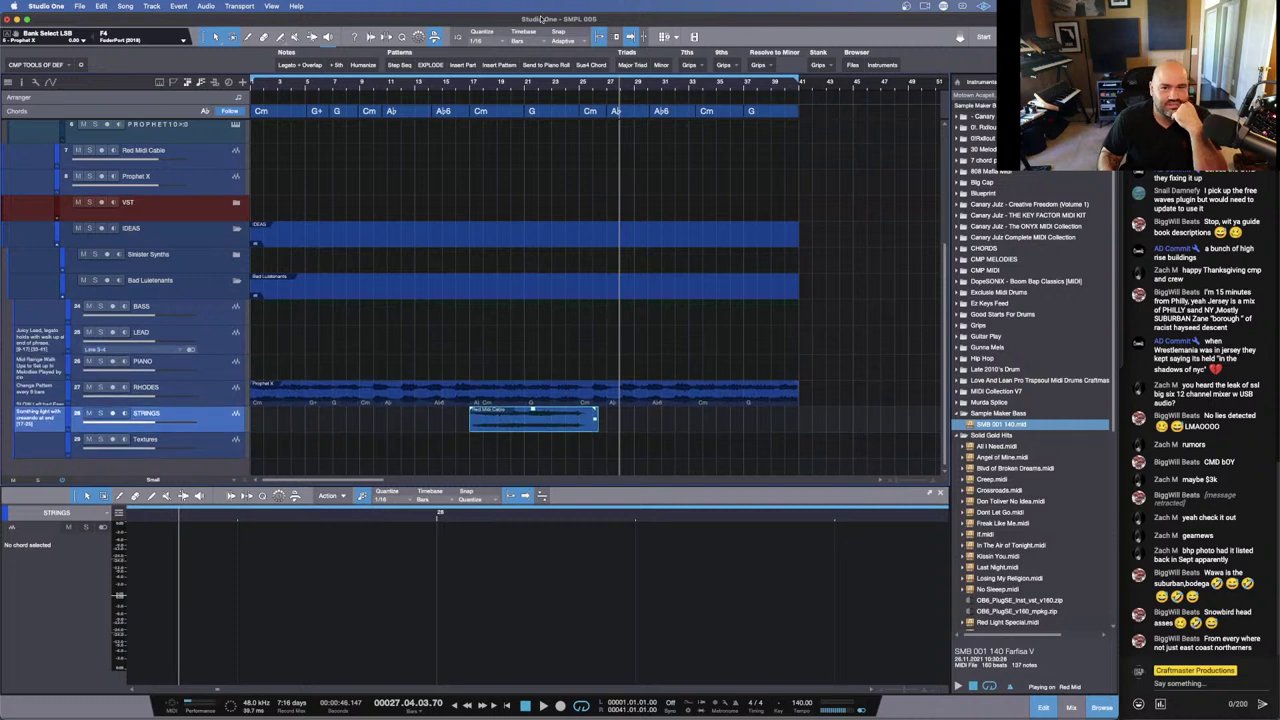
click(363, 85)
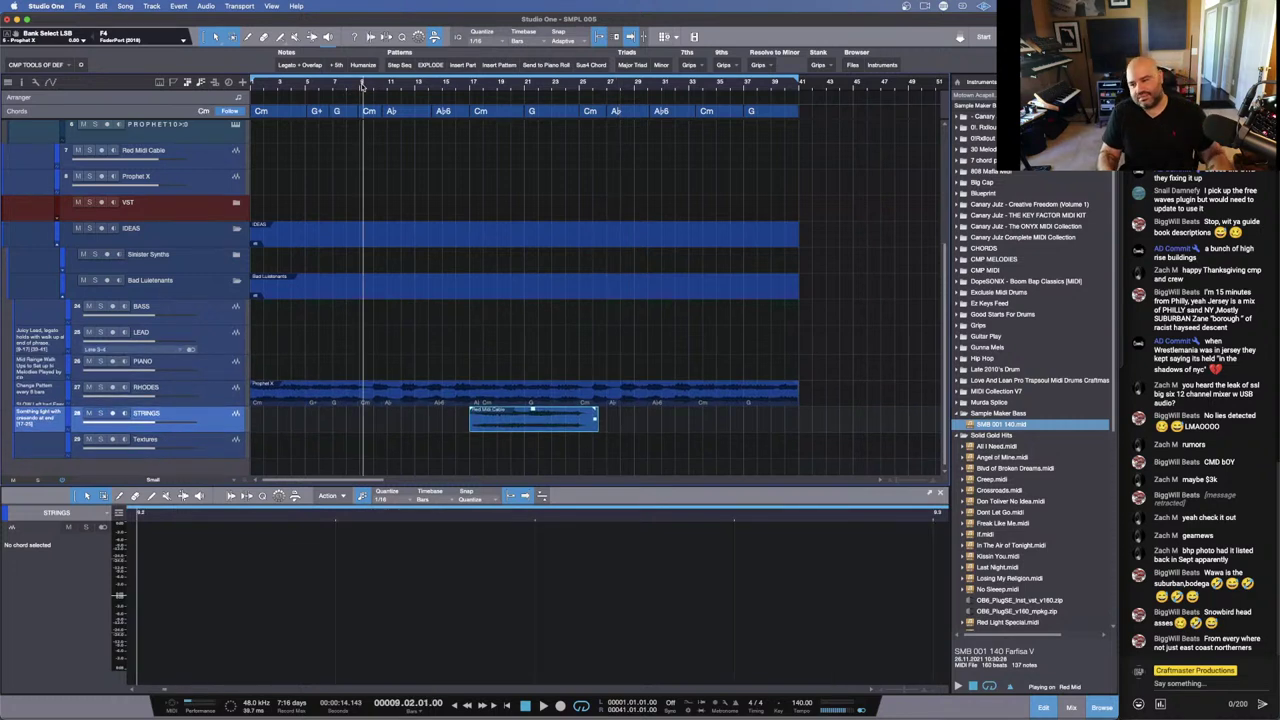
key(space)
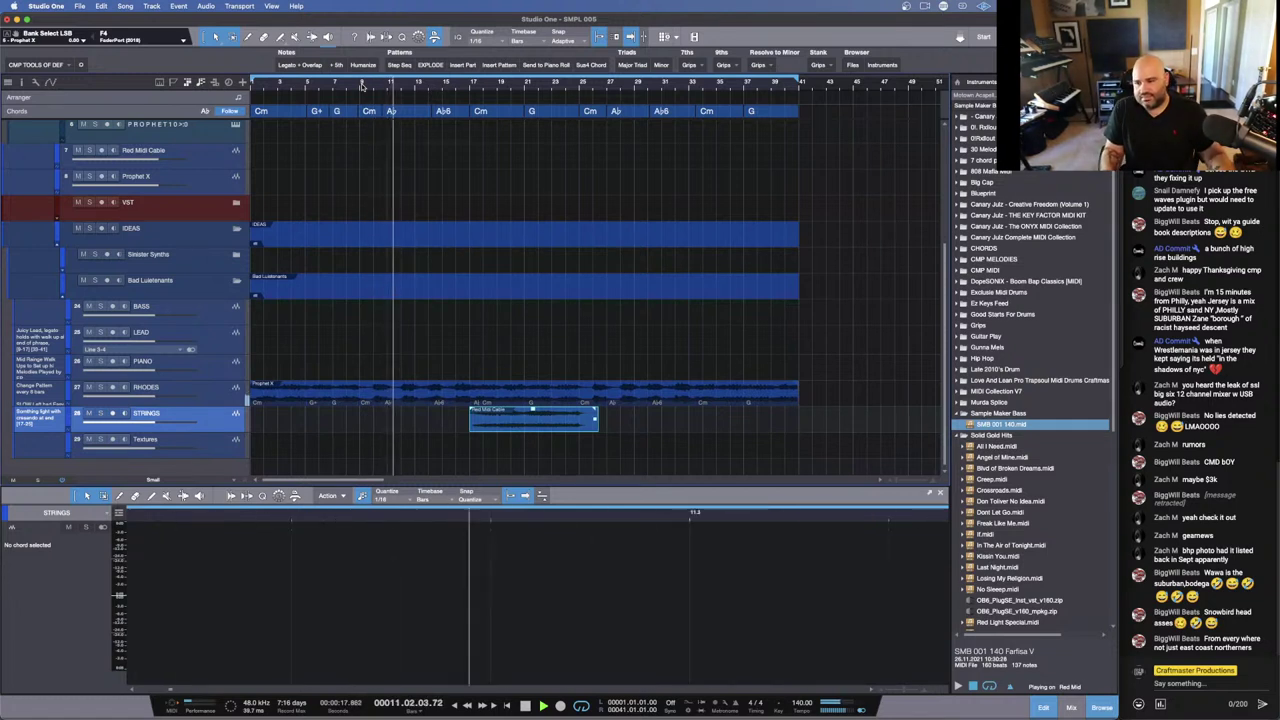
Step: Shorten the Prophet X instrument part to bar 41 and copy it and the Red Midi Cable part to the start of Scratch Pad 1
scroll(428, 168, up, 5)
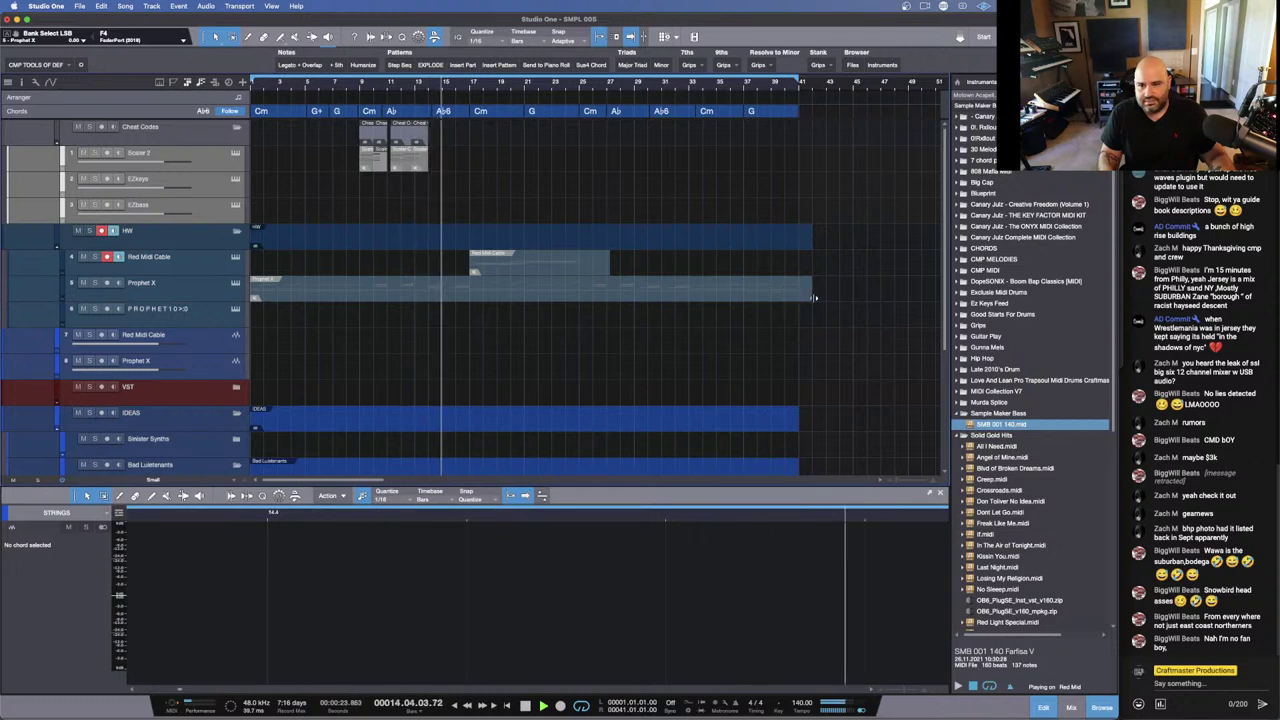
drag(815, 297, 797, 298)
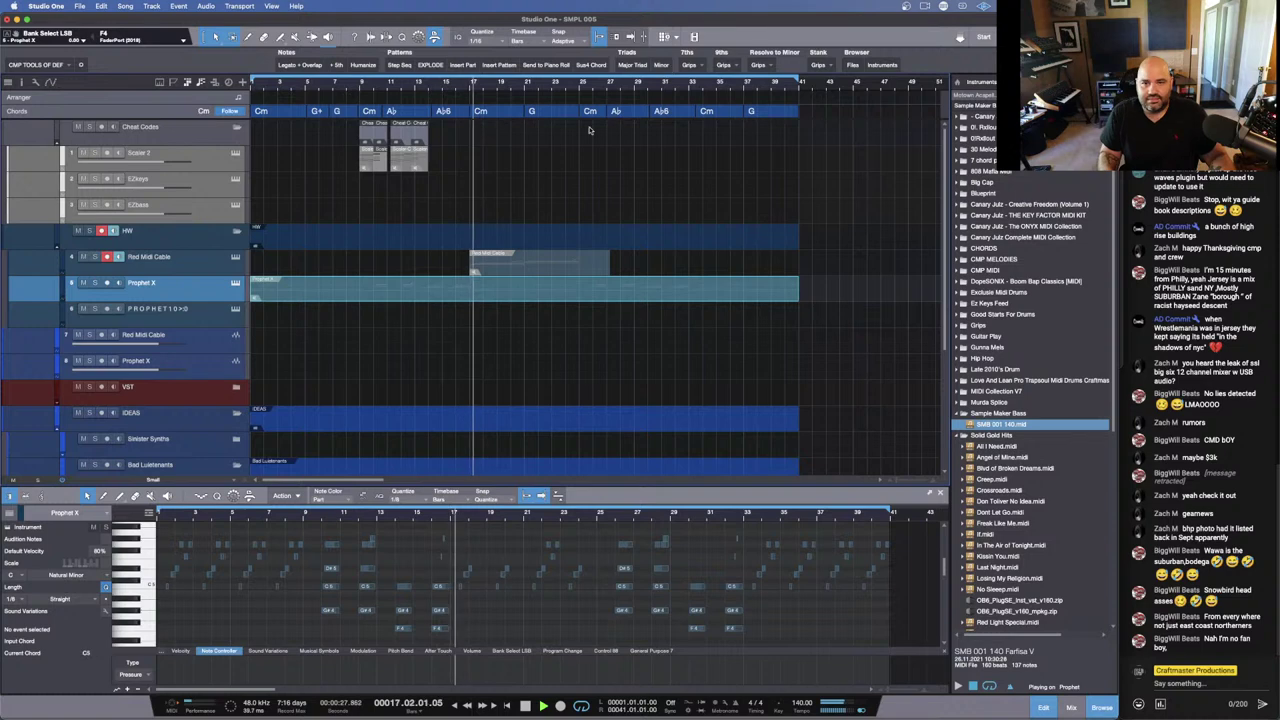
key(alt+shift+s)
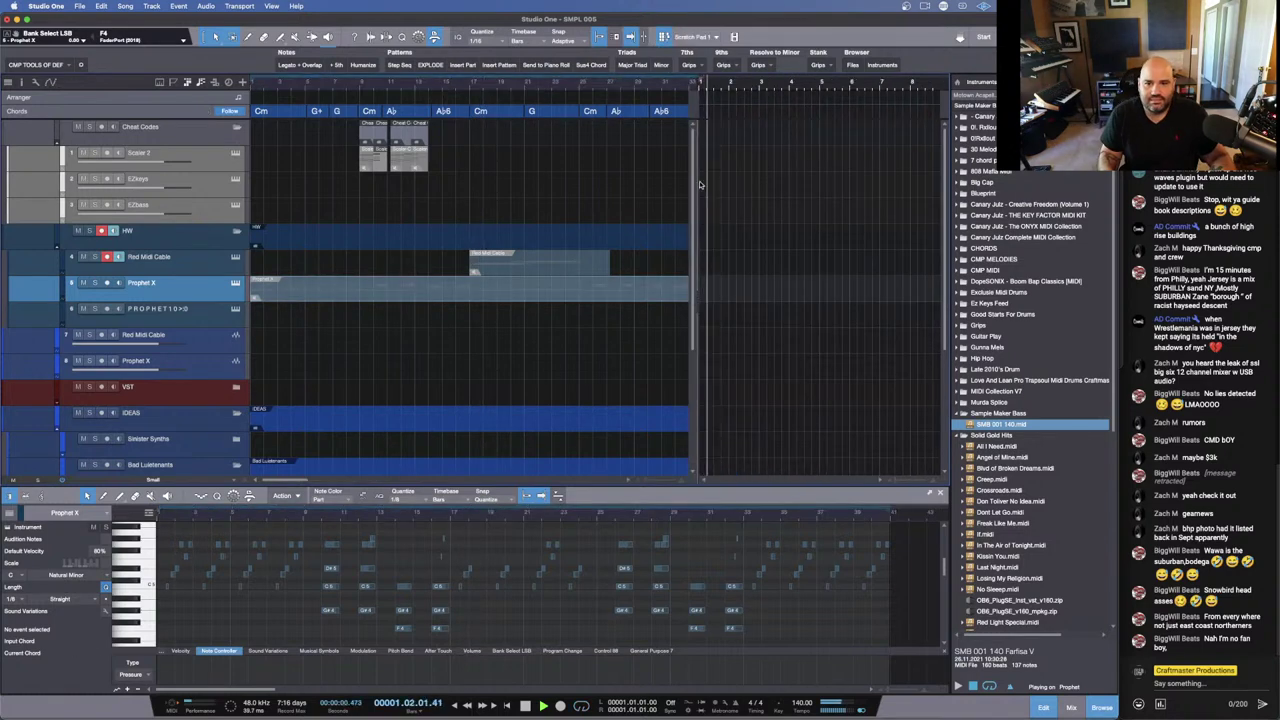
drag(340, 303, 781, 300)
drag(566, 269, 806, 268)
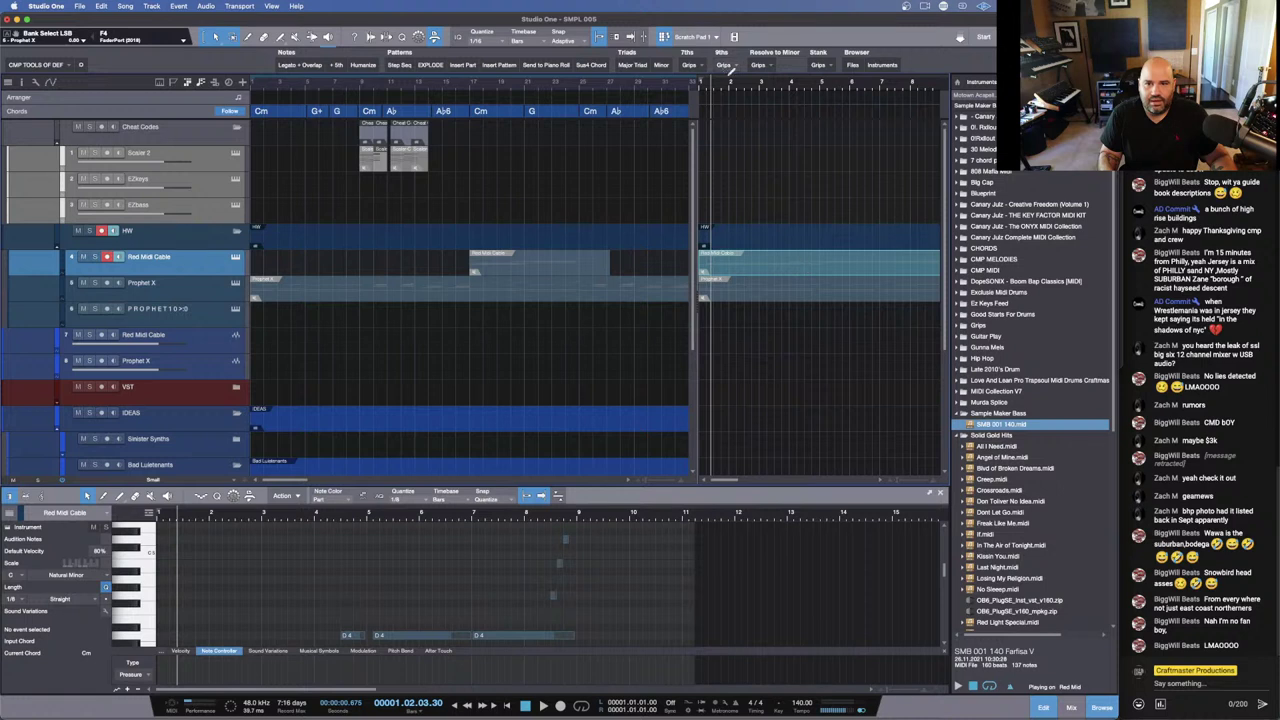
Step: Rename the scratch pad's Red Midi Cable part to string and its Prophet X part to Rhodes
key(w)
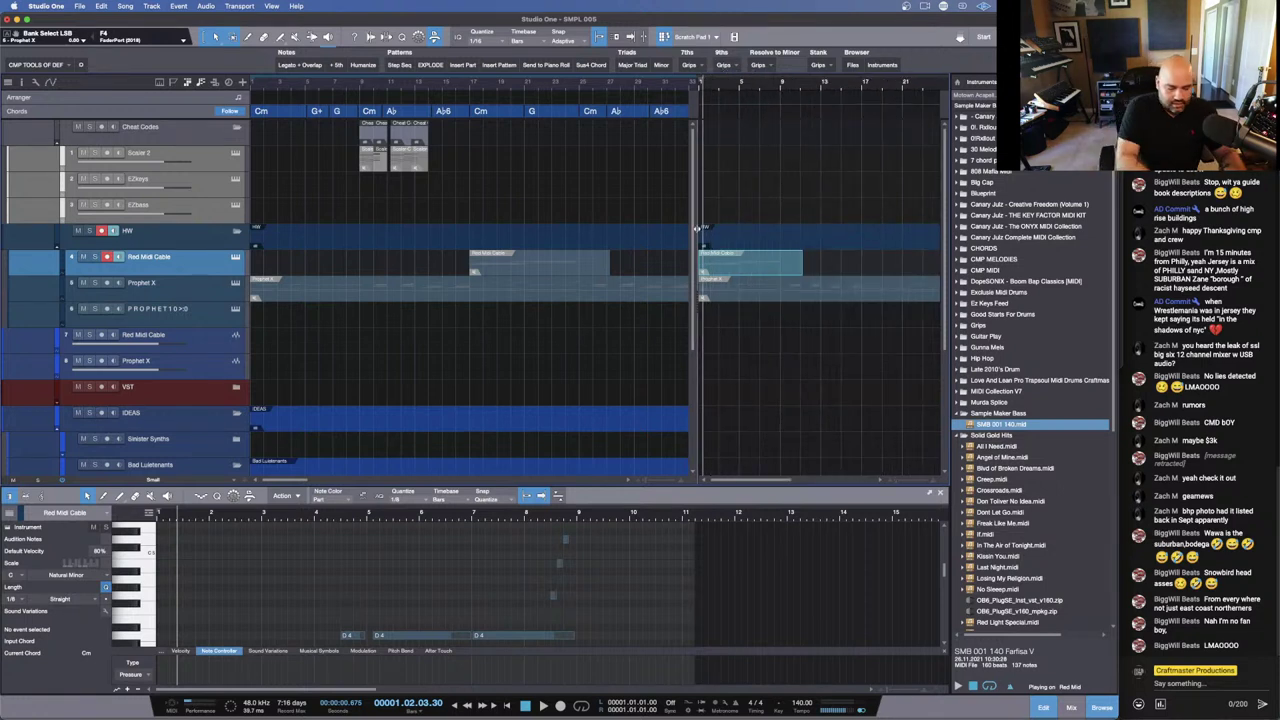
key(F2)
text(string)
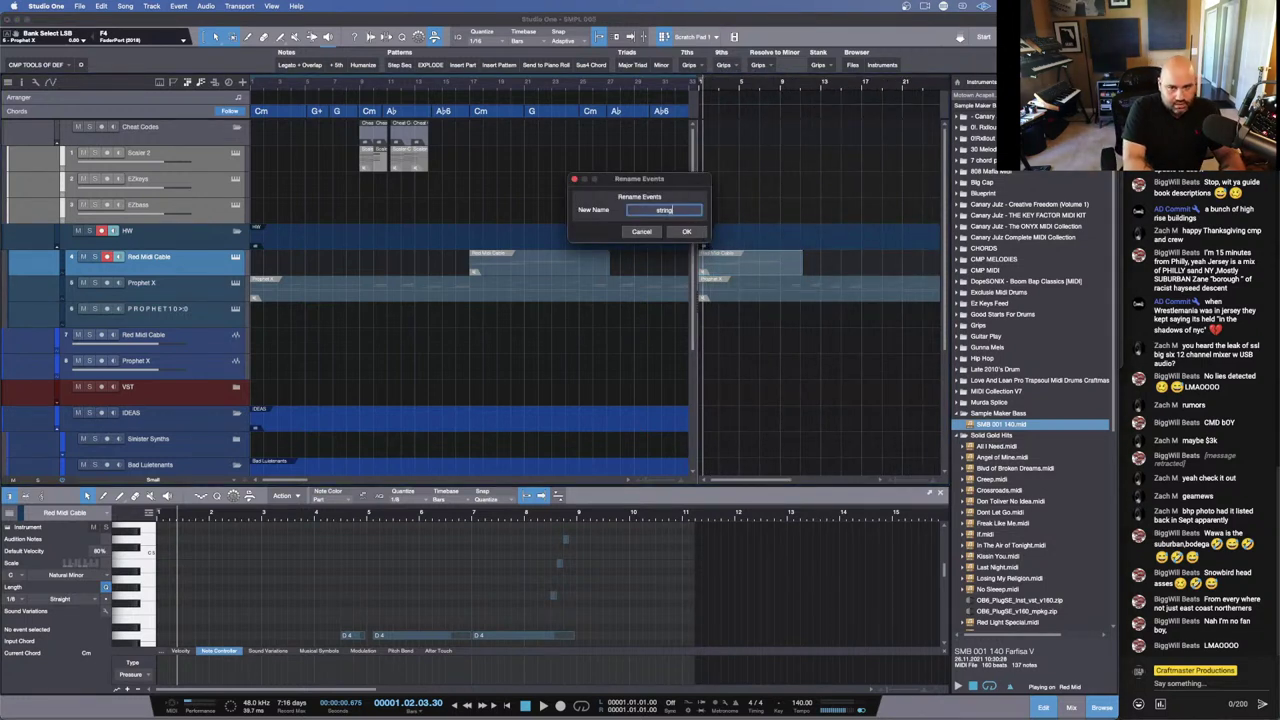
key(Return)
click(740, 293)
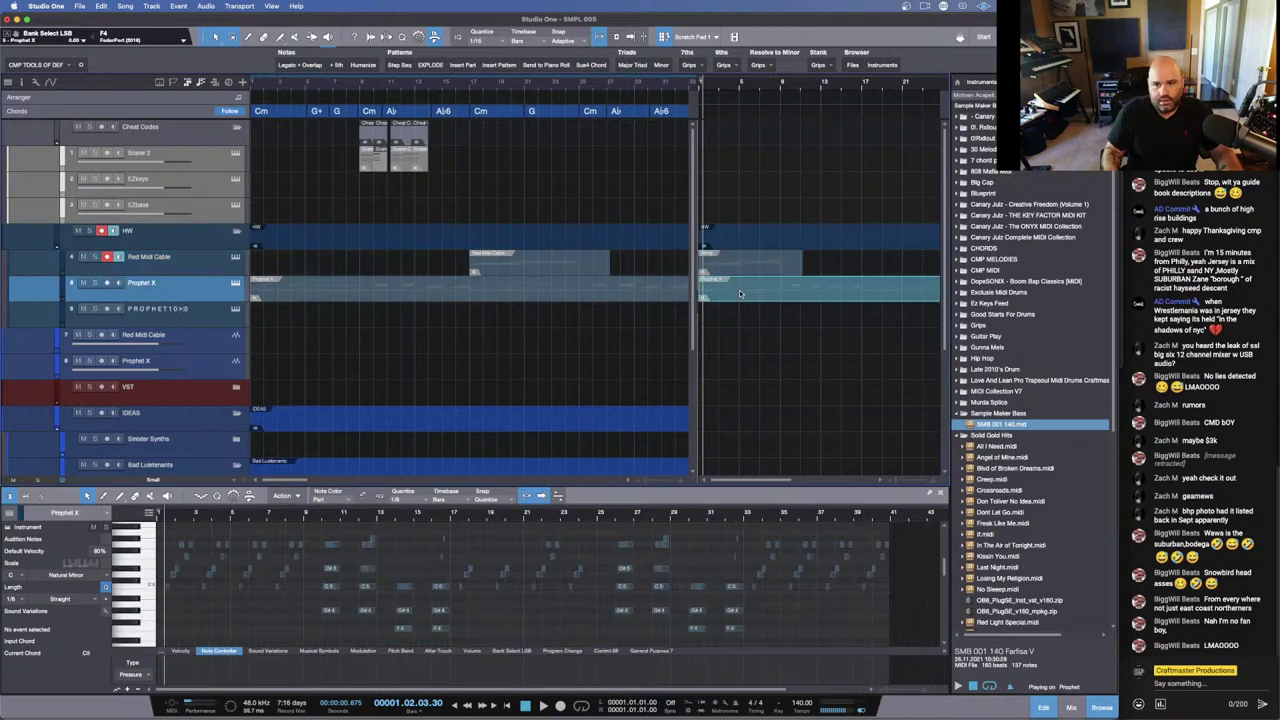
key(F2)
text(Rhodes)
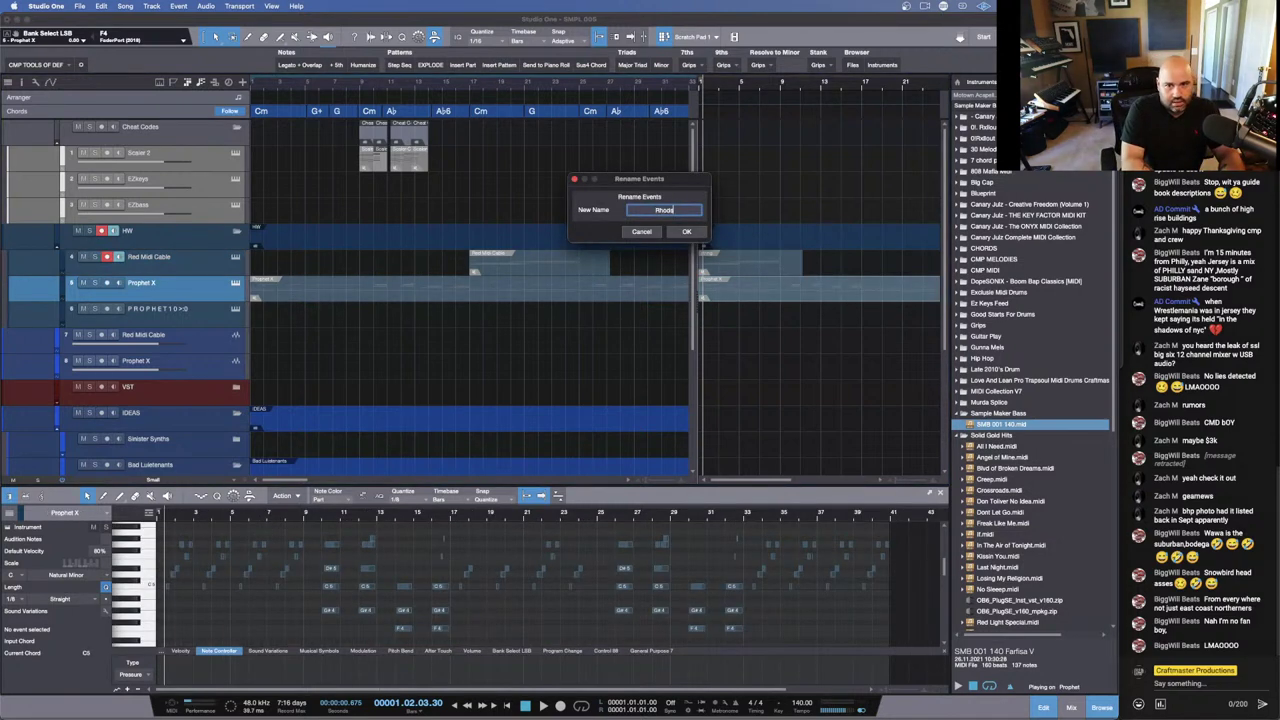
key(Return)
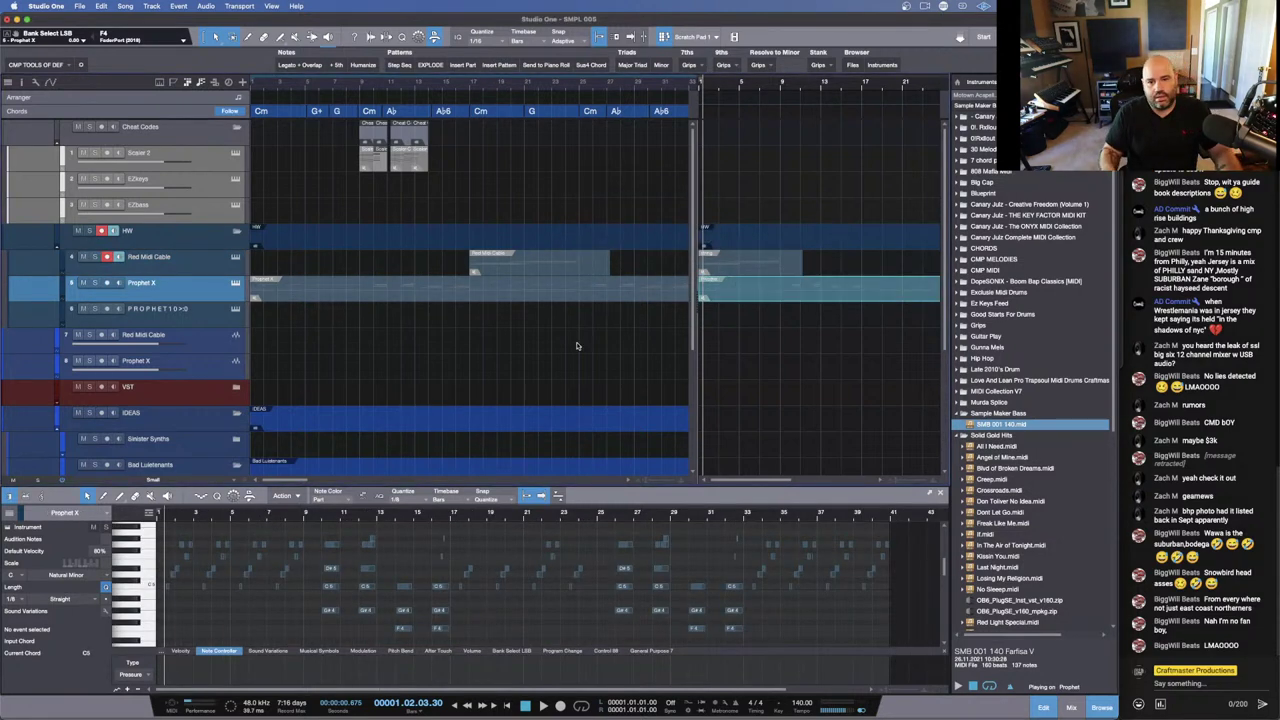
Step: Delete the original Prophet X and Red Midi Cable instrument parts from the main arrangement
click(516, 292)
click(524, 263)
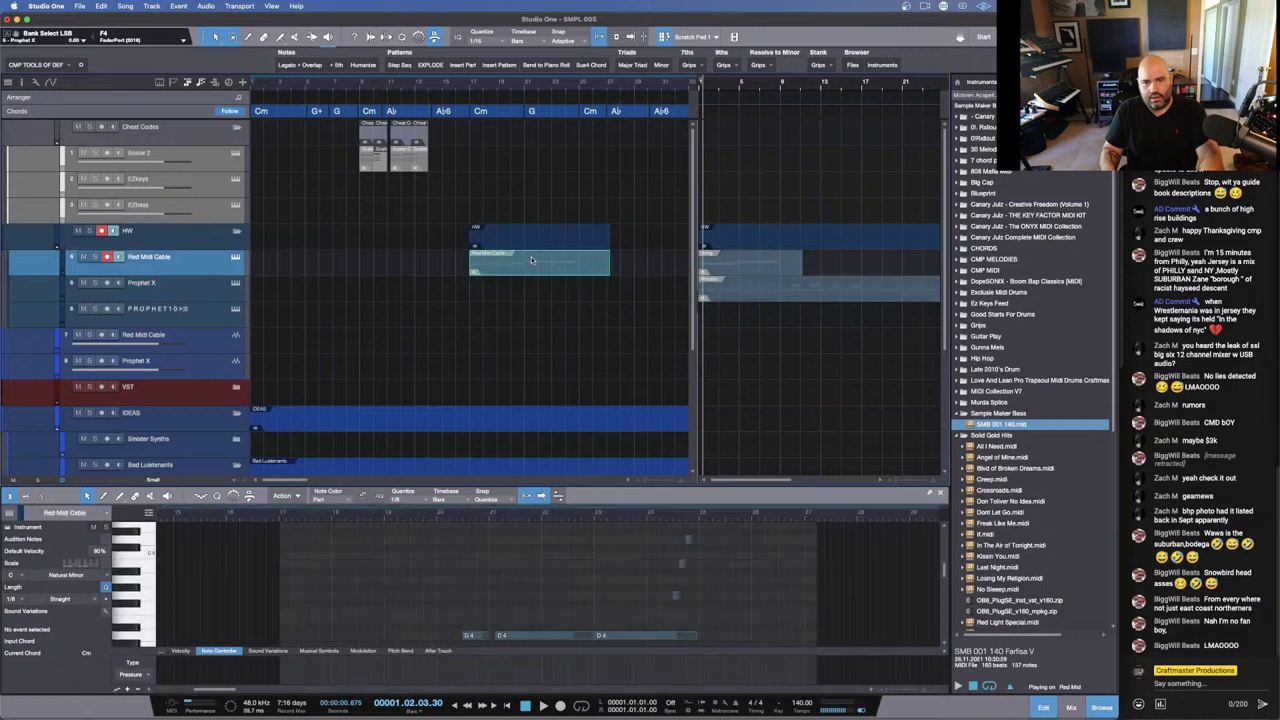
key(w)
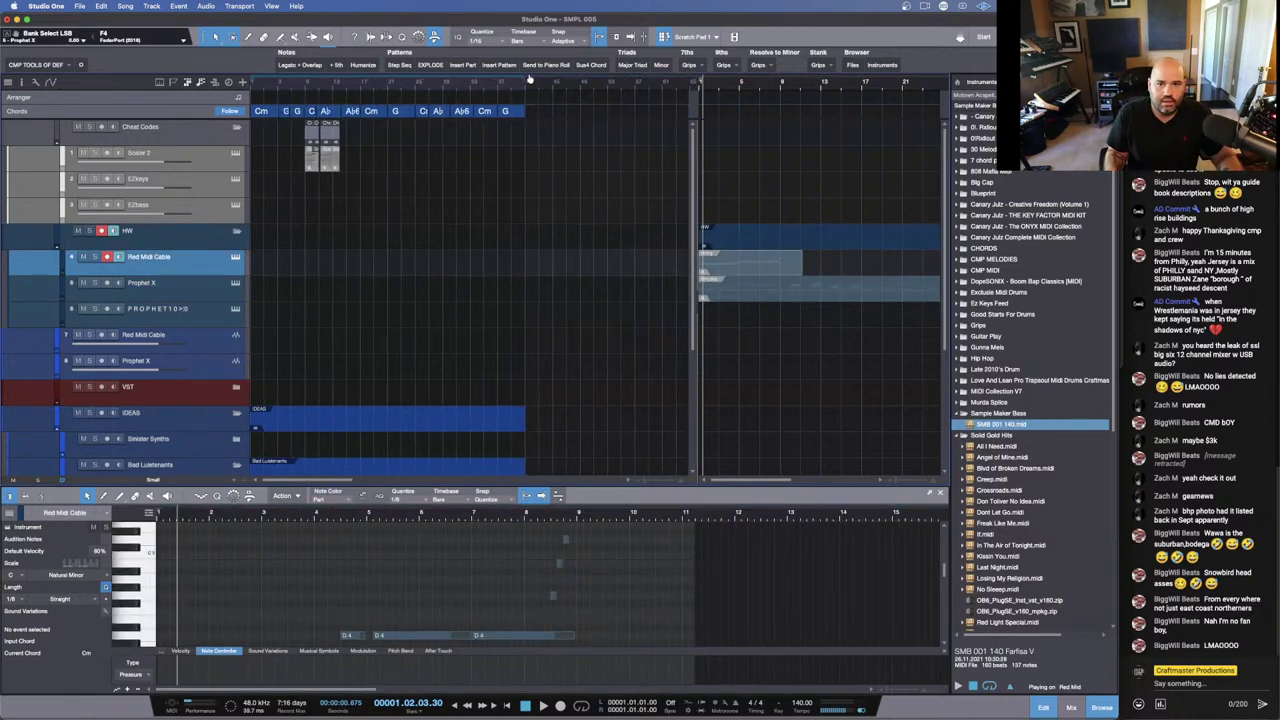
key(w)
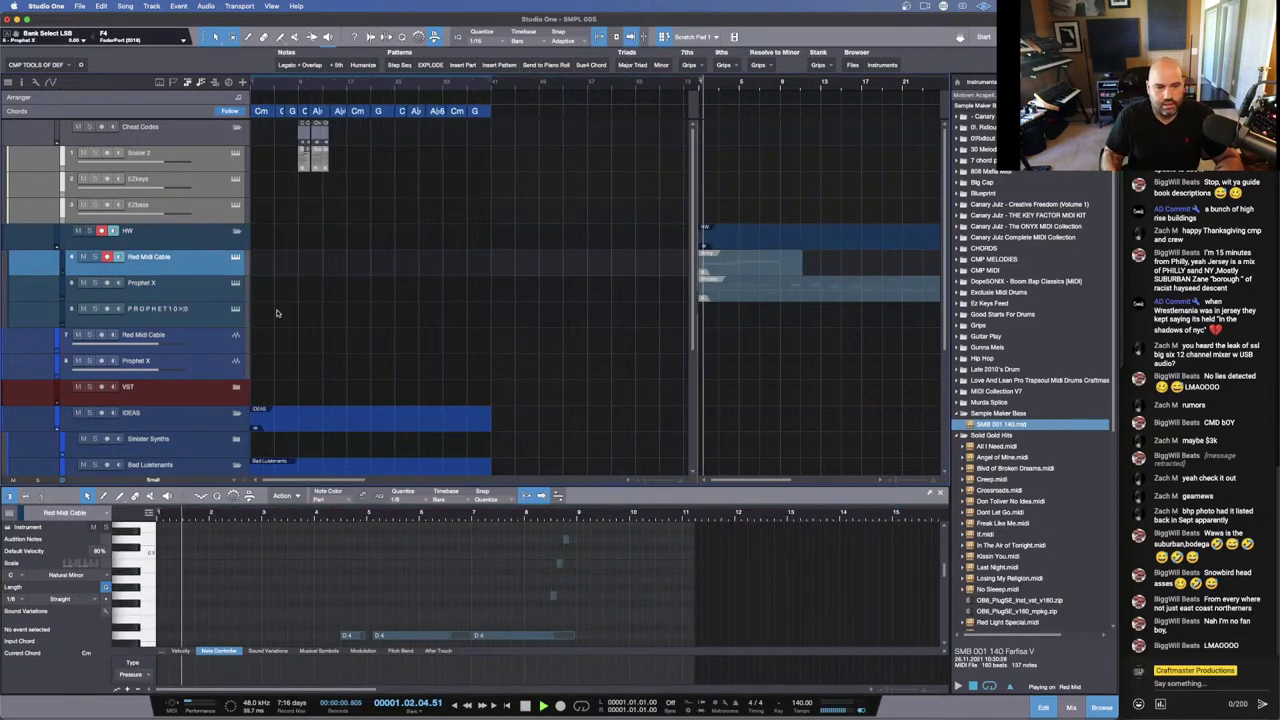
Step: Copy the Rhodes part from the scratch pad to bar 1 of the Red Midi Cable track and close the scratch pad
key(slash)
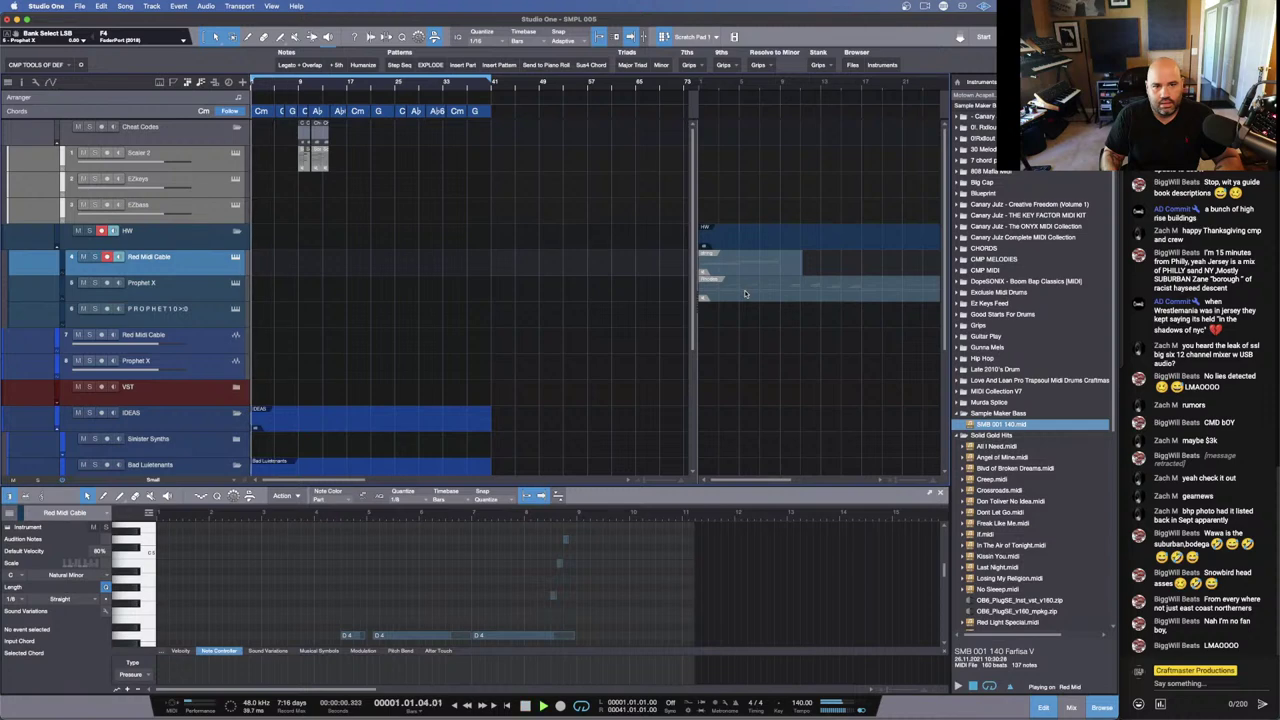
drag(771, 282, 313, 261)
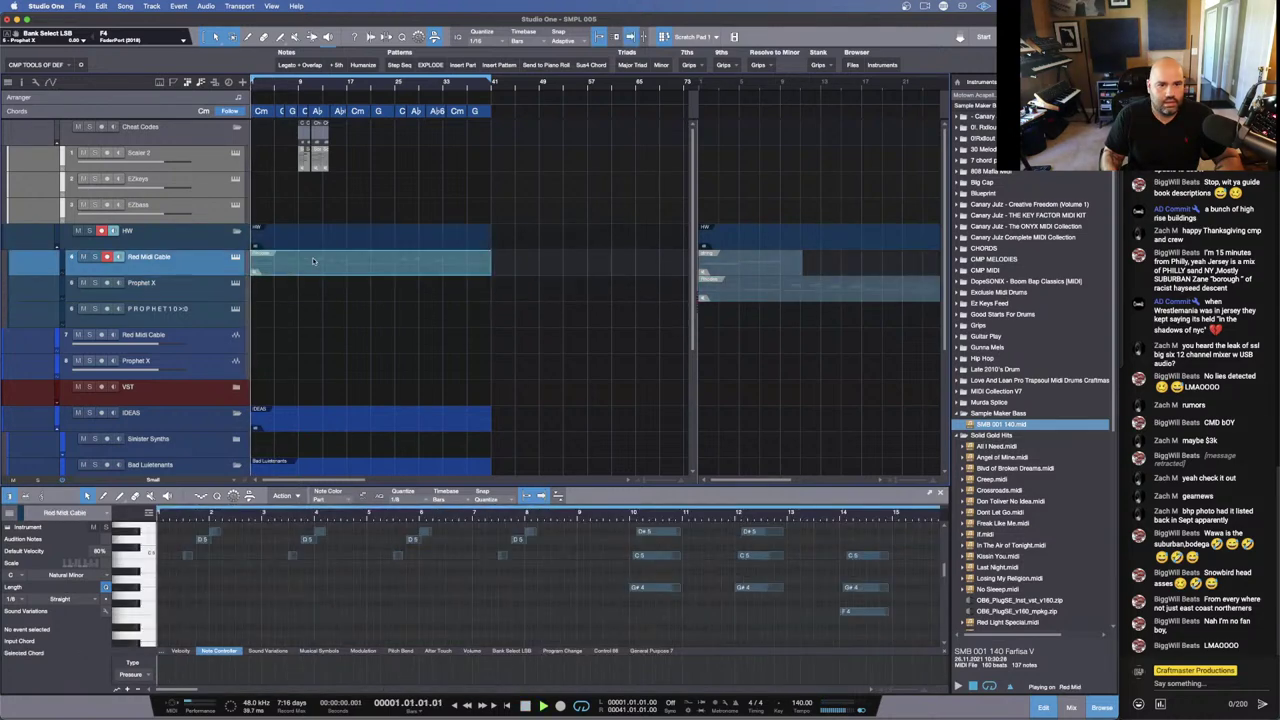
key(space)
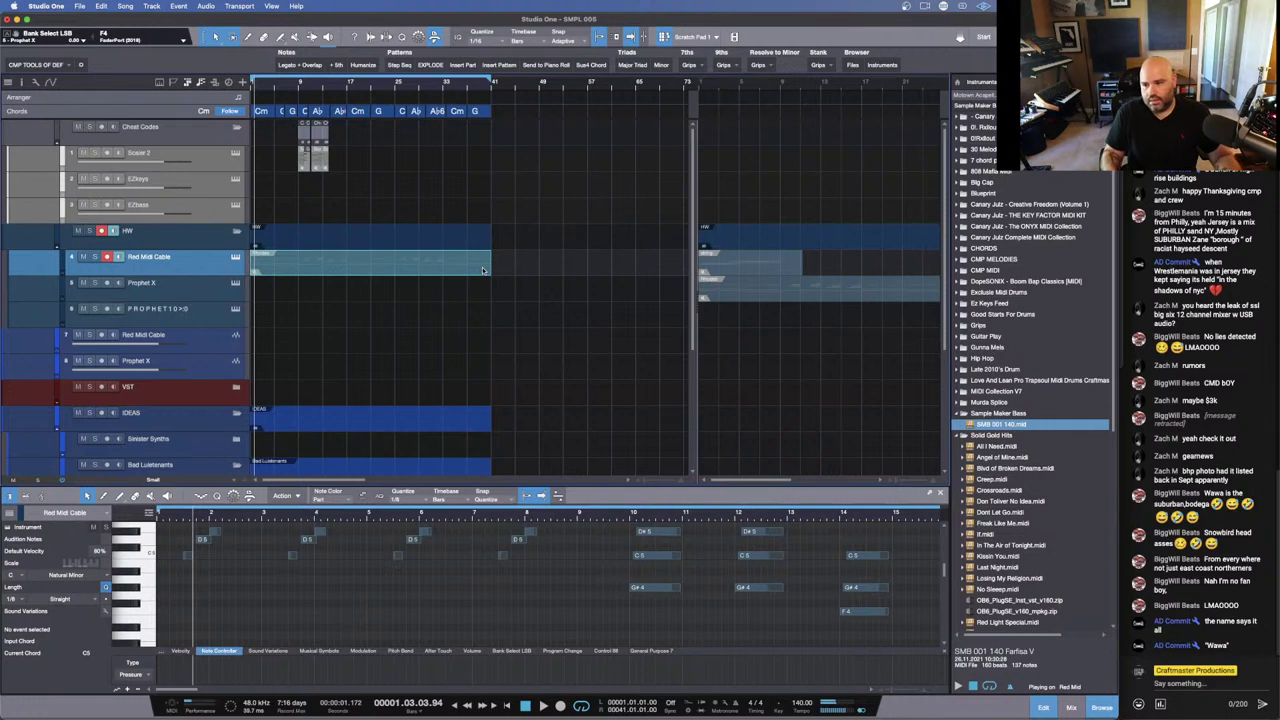
click(664, 37)
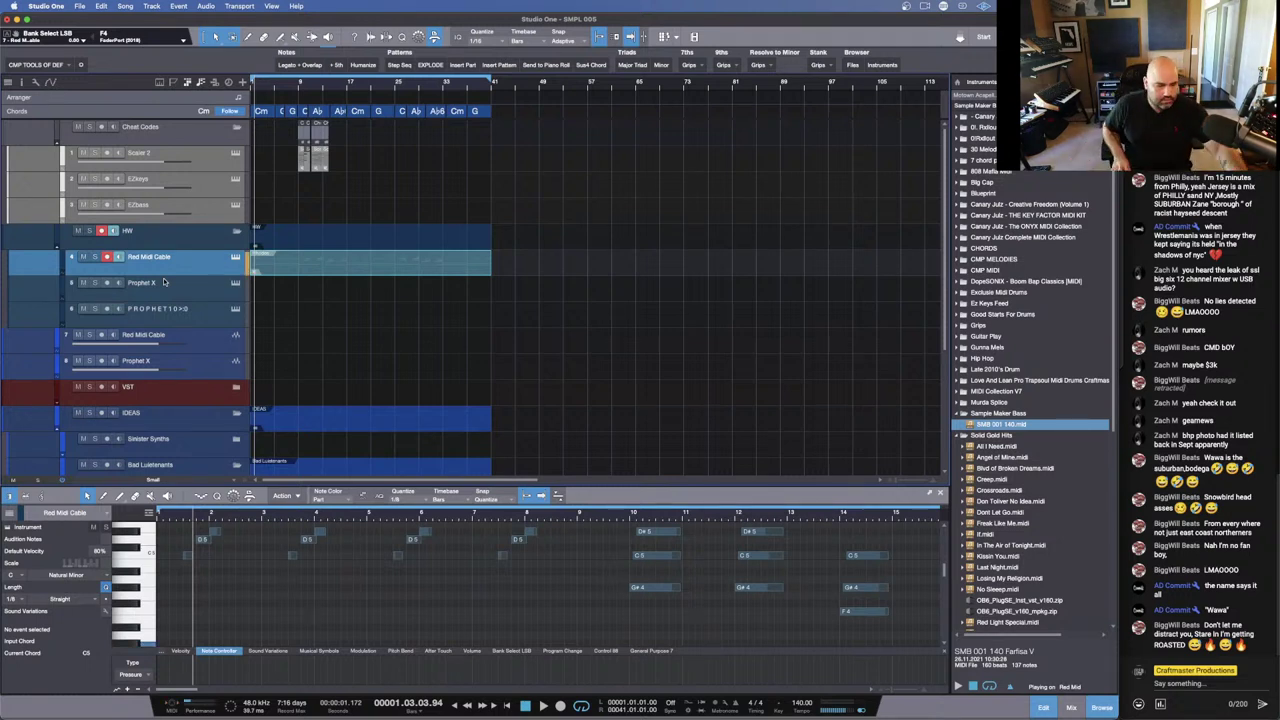
Step: Switch to Notes to consult the OB6 Patches list while playing the Rhodes part from bar 1
key(super+Tab)
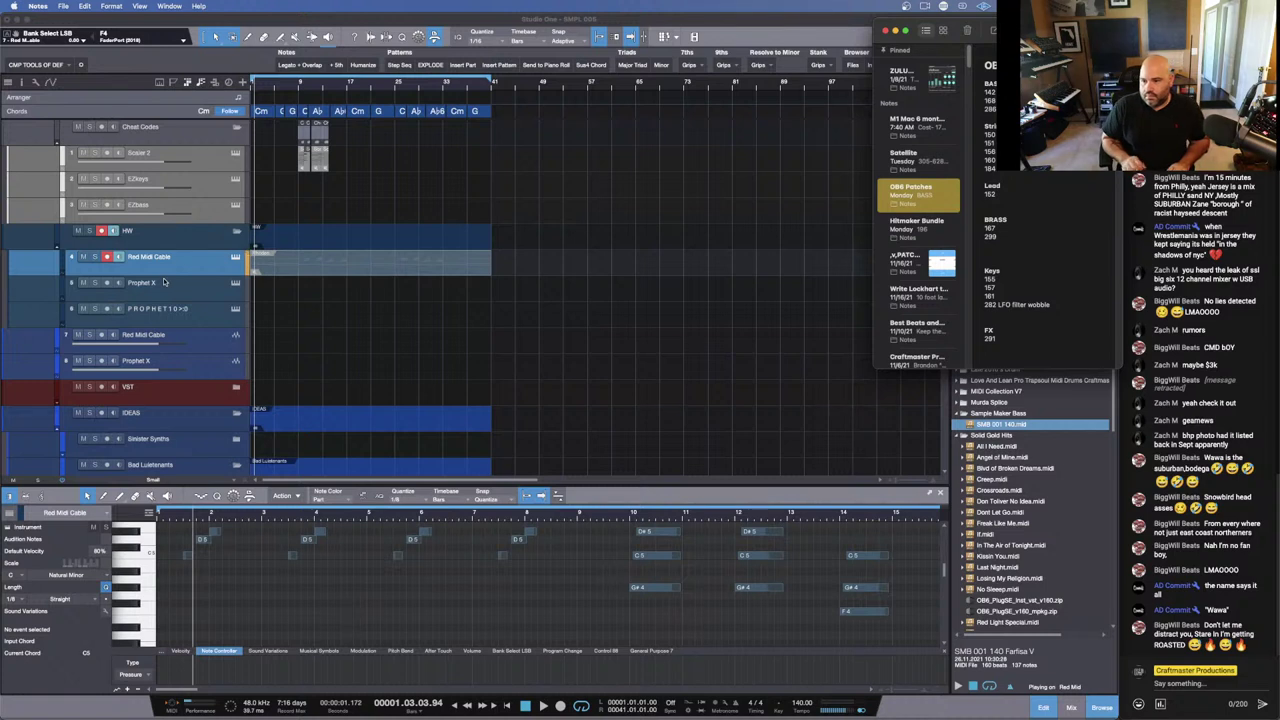
key(space)
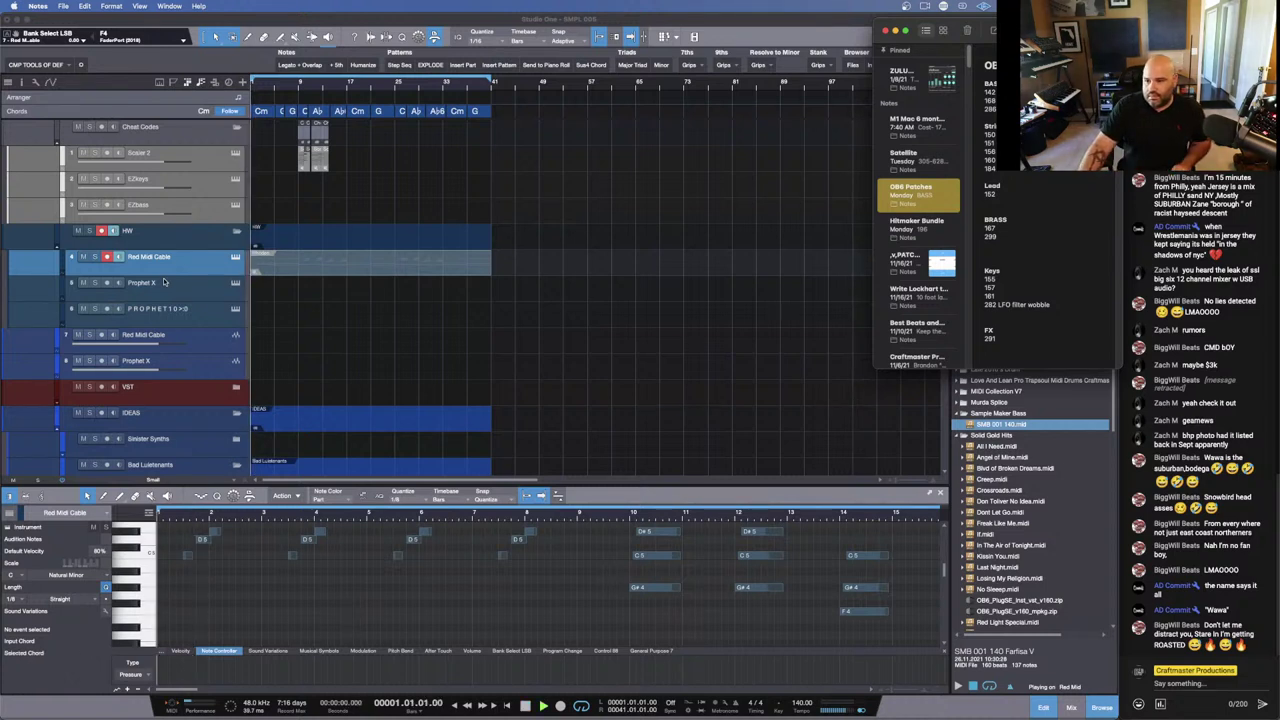
key(space)
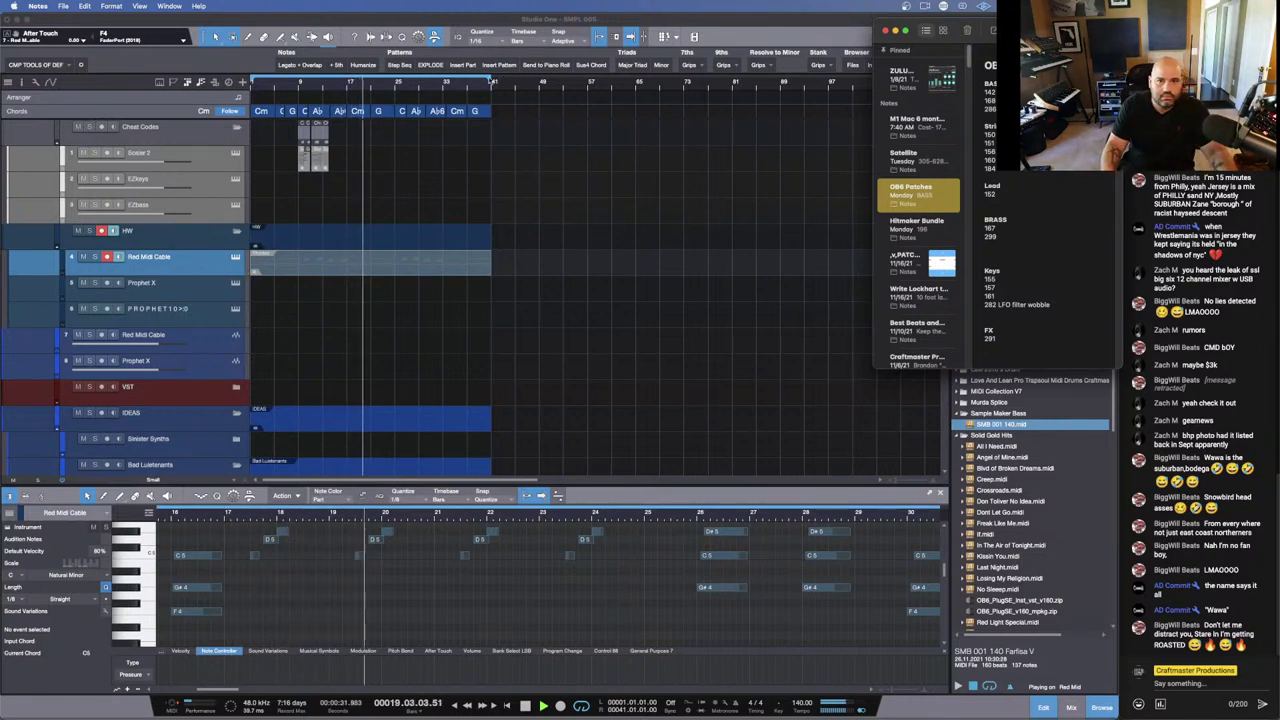
Step: Set the loop range to bars 1 to 9 in Studio One and move the Rhodes part to the Prophet X track
click(484, 82)
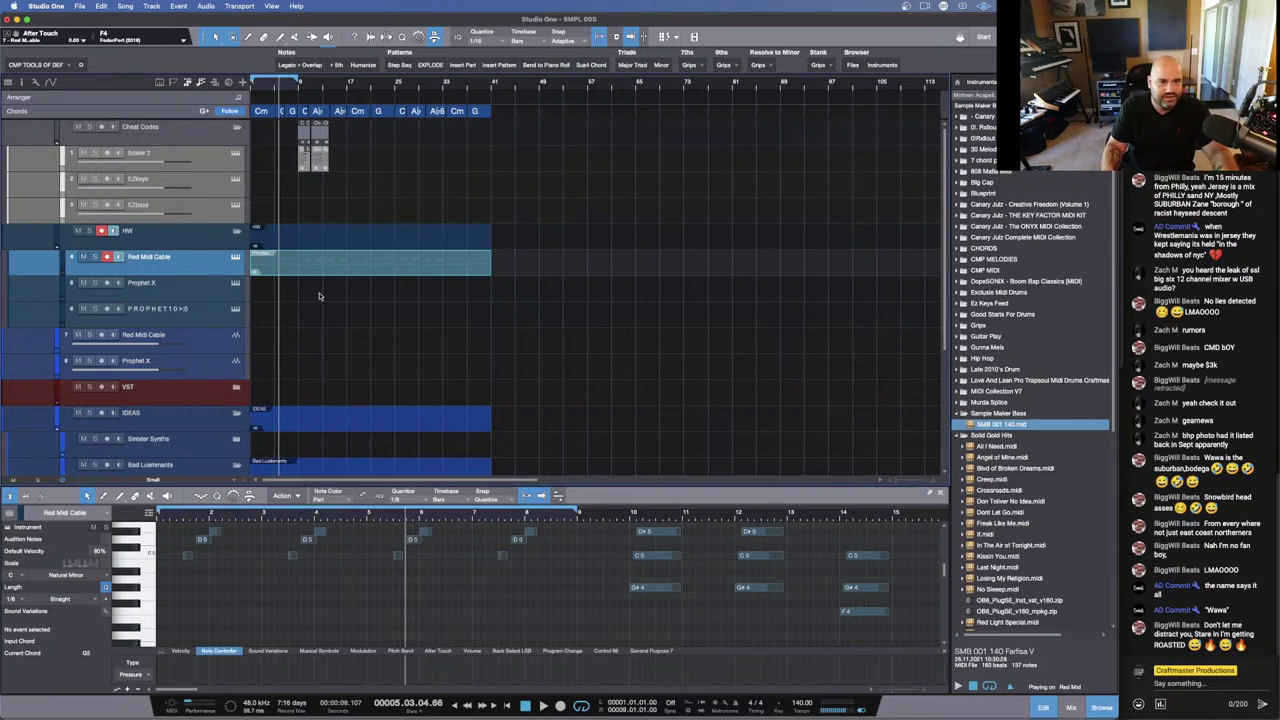
click(371, 273)
drag(371, 273, 371, 289)
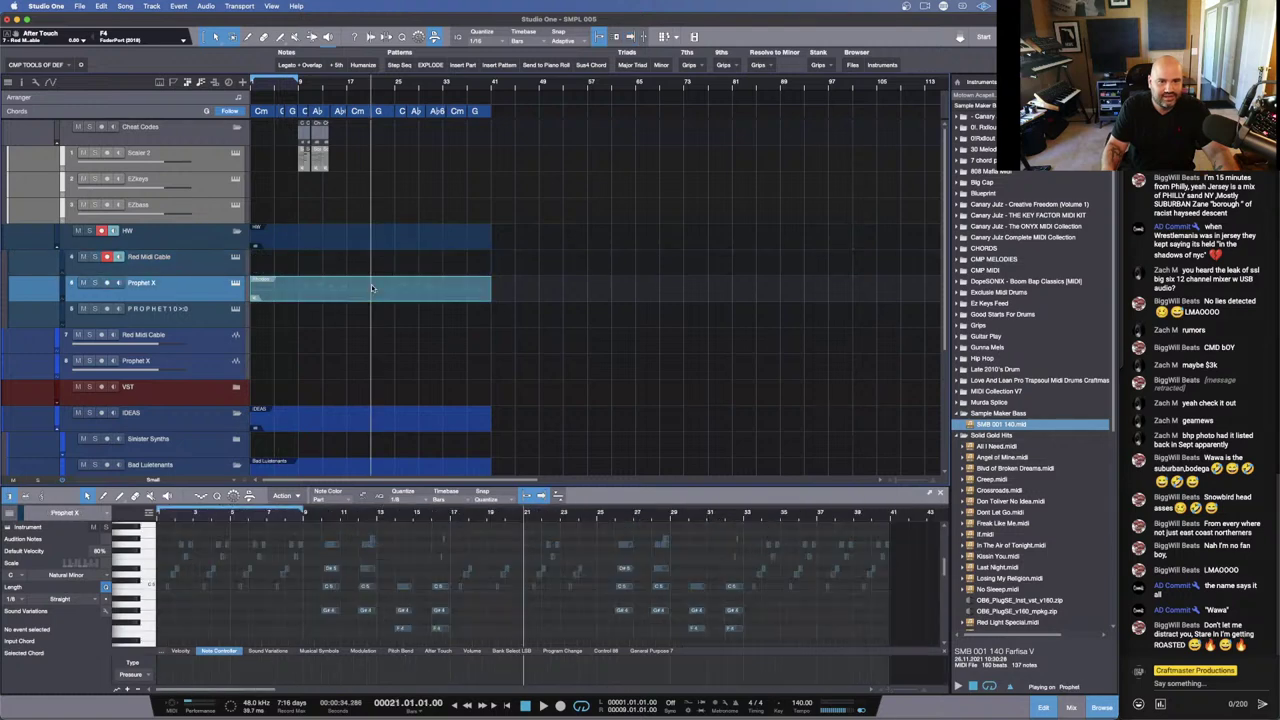
Step: Create a new part over bars 1 to 9 on the Red Midi Cable track and place the playhead at bar 4
click(196, 265)
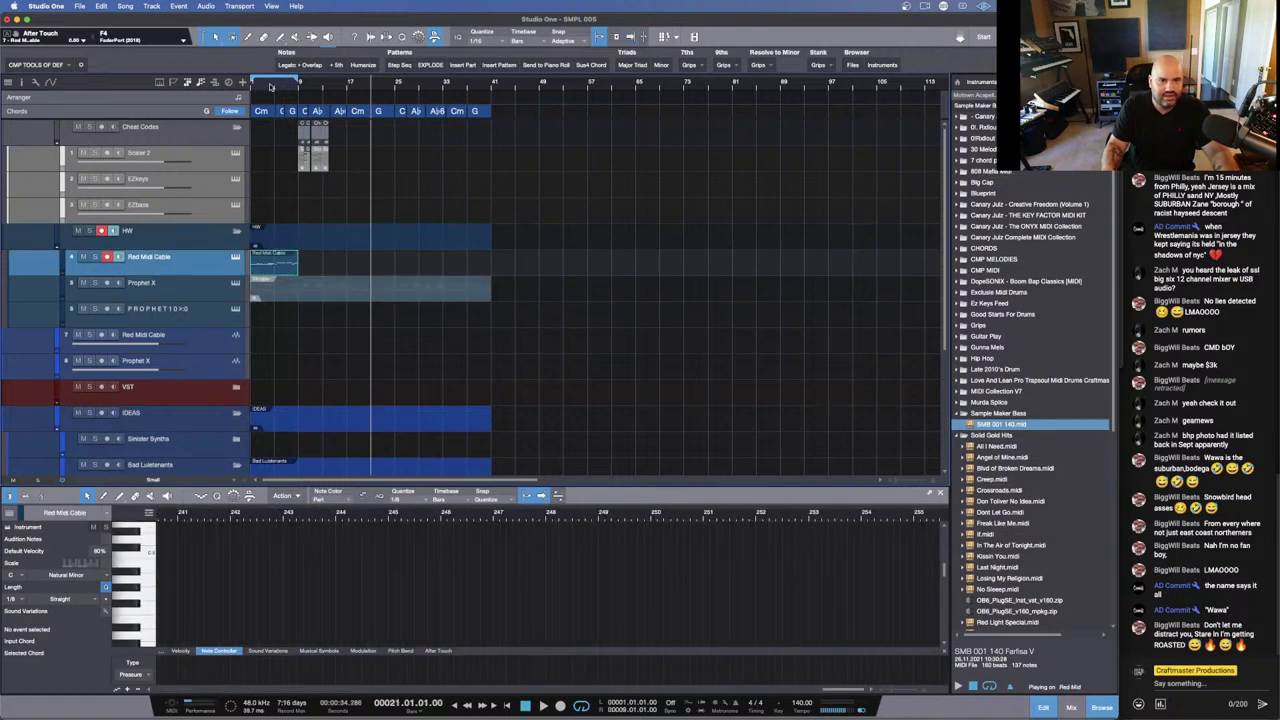
click(270, 87)
click(287, 265)
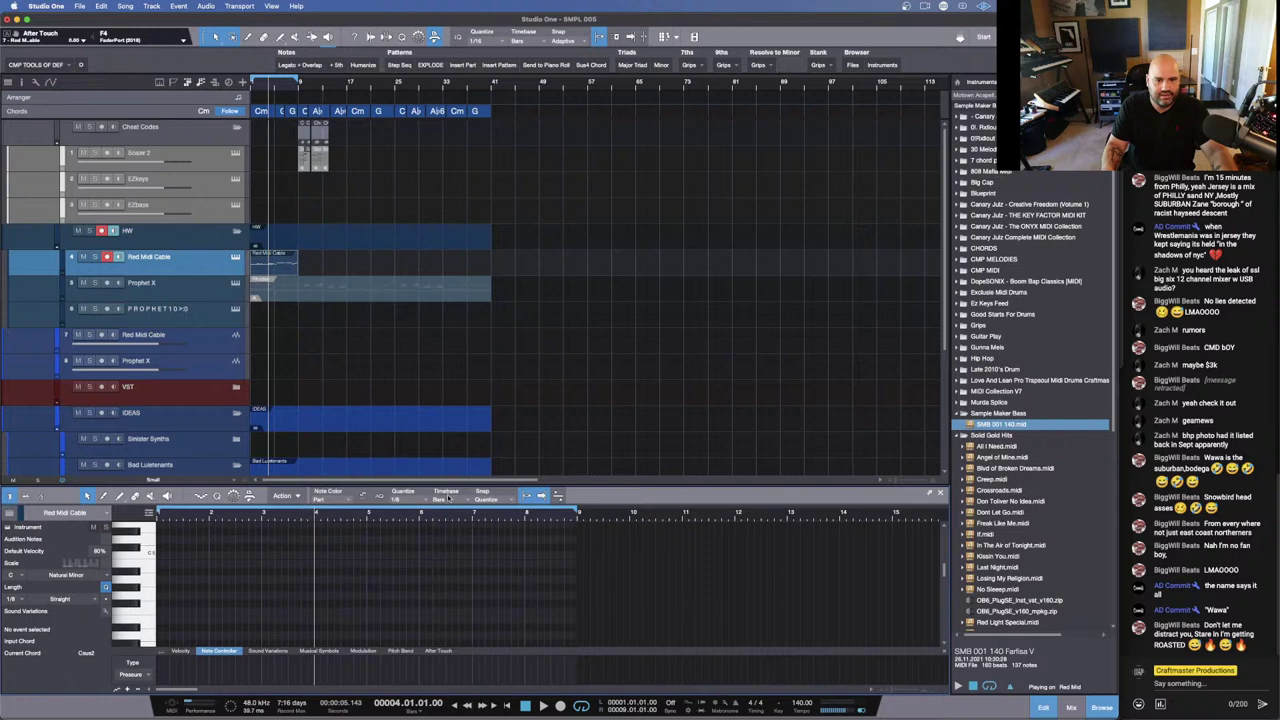
Step: Enlarge the note editor, remove the short C3 notes after the first long C3 and lengthen that first note
drag(450, 490, 450, 253)
scroll(333, 522, down, 3)
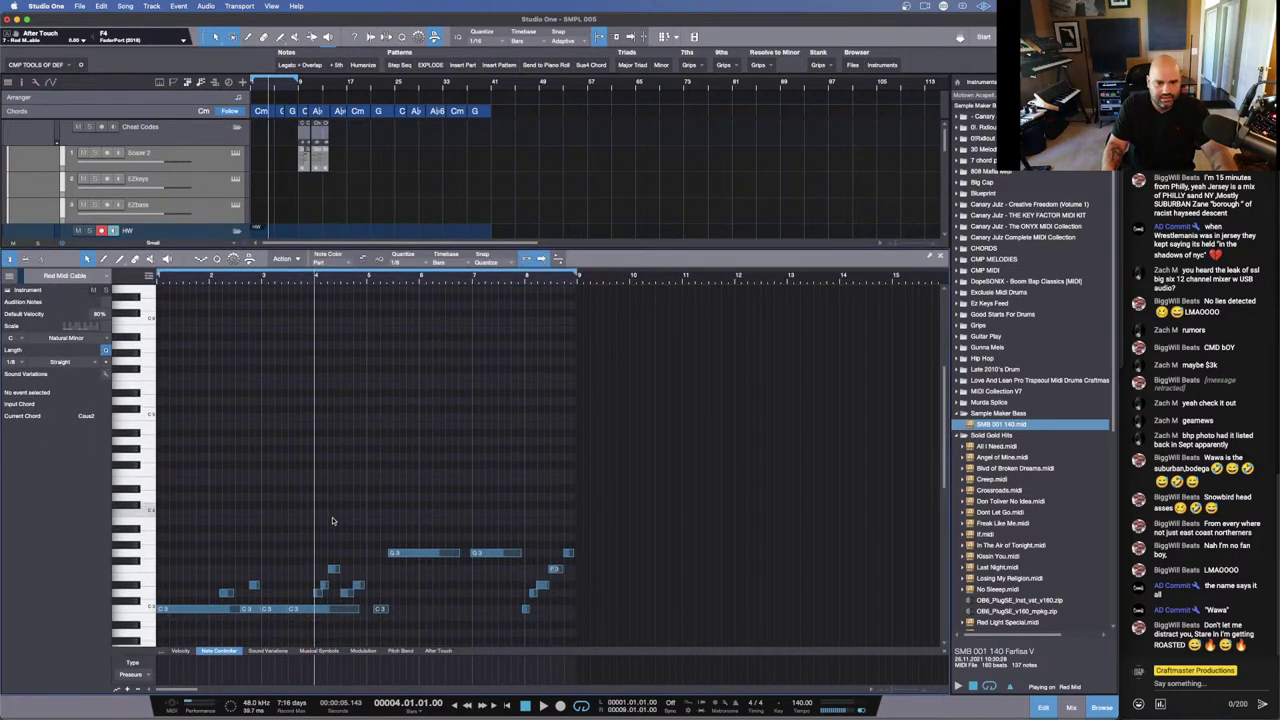
key(space)
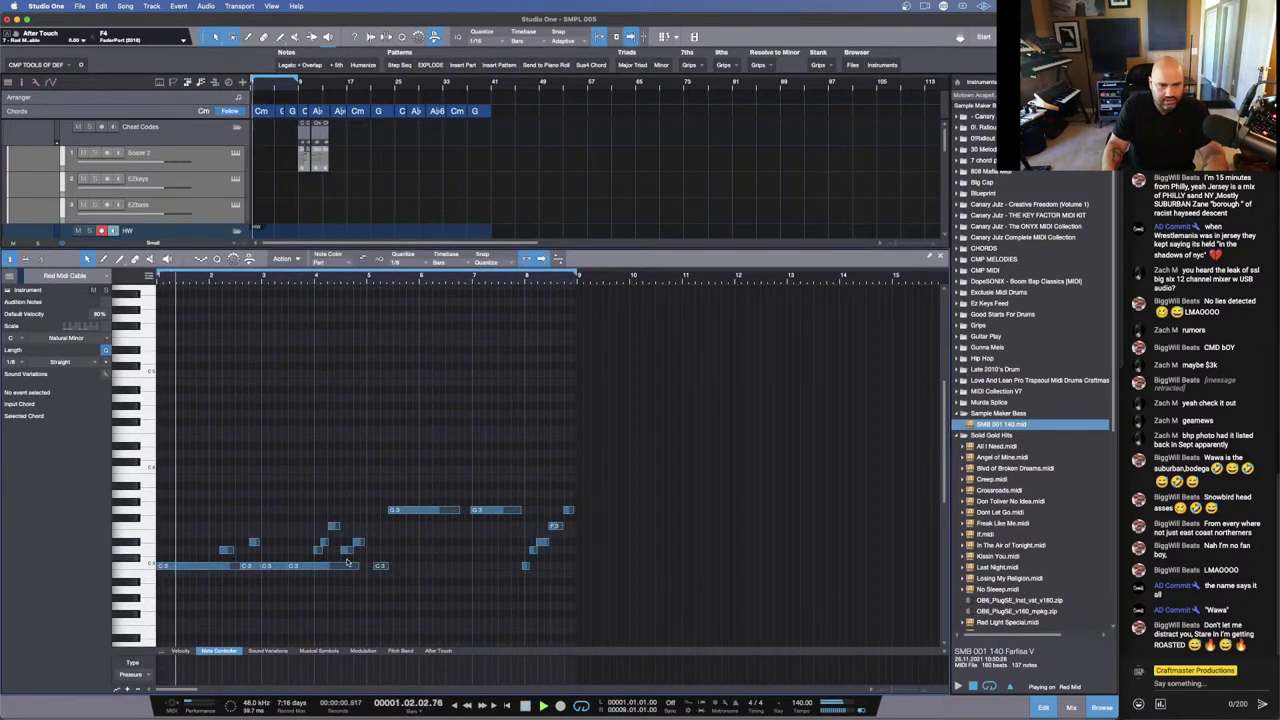
click(268, 568)
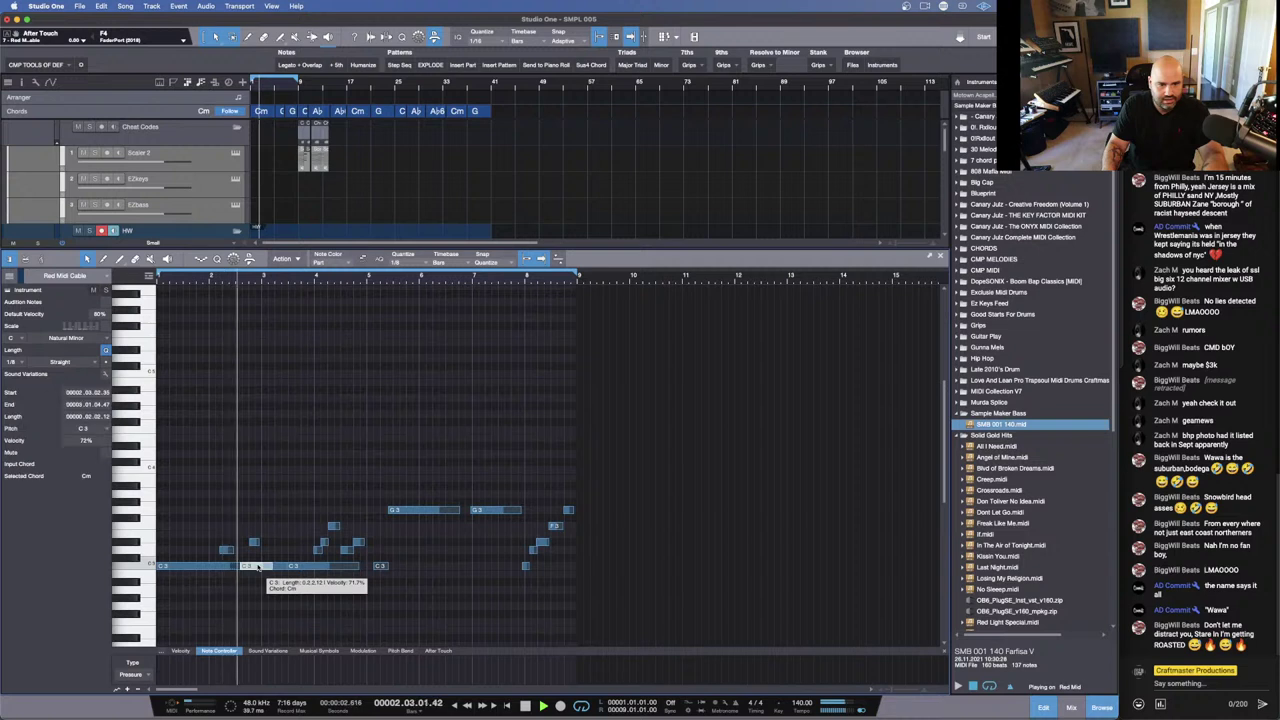
click(291, 572)
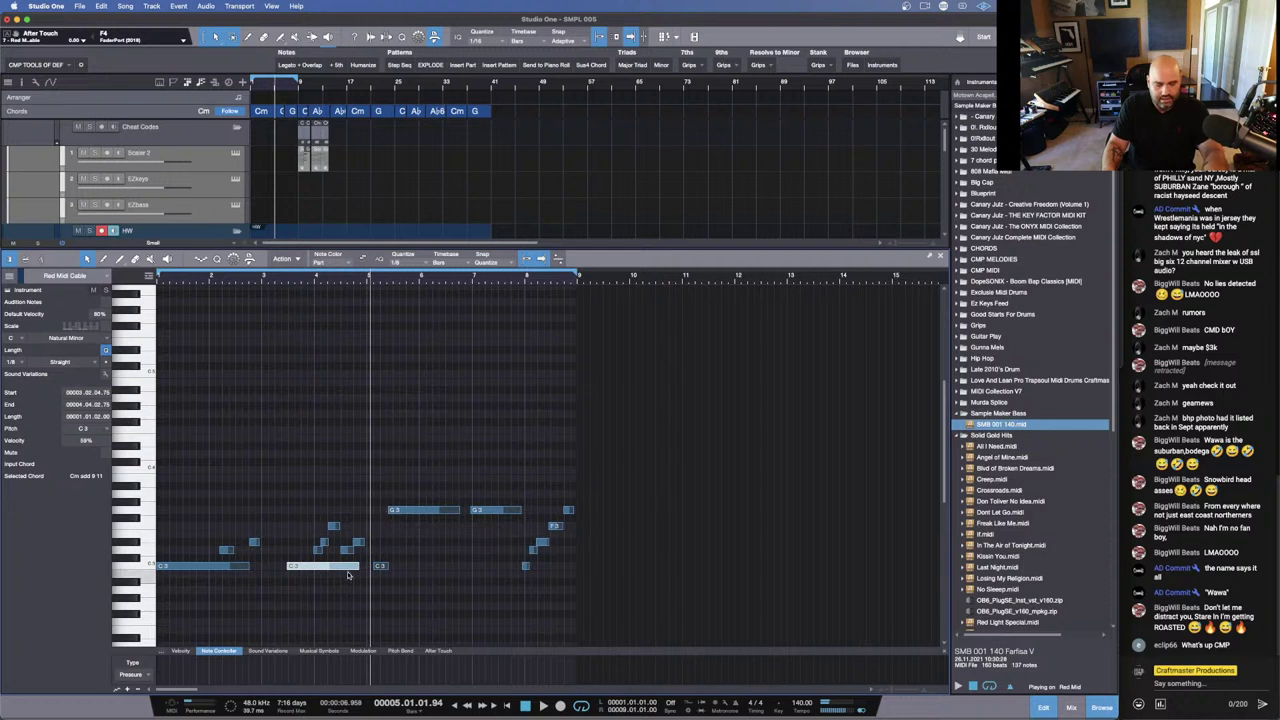
Step: Delete the two short passing notes in bar 2 and pull the second long C3's start back to bar 3
key(space)
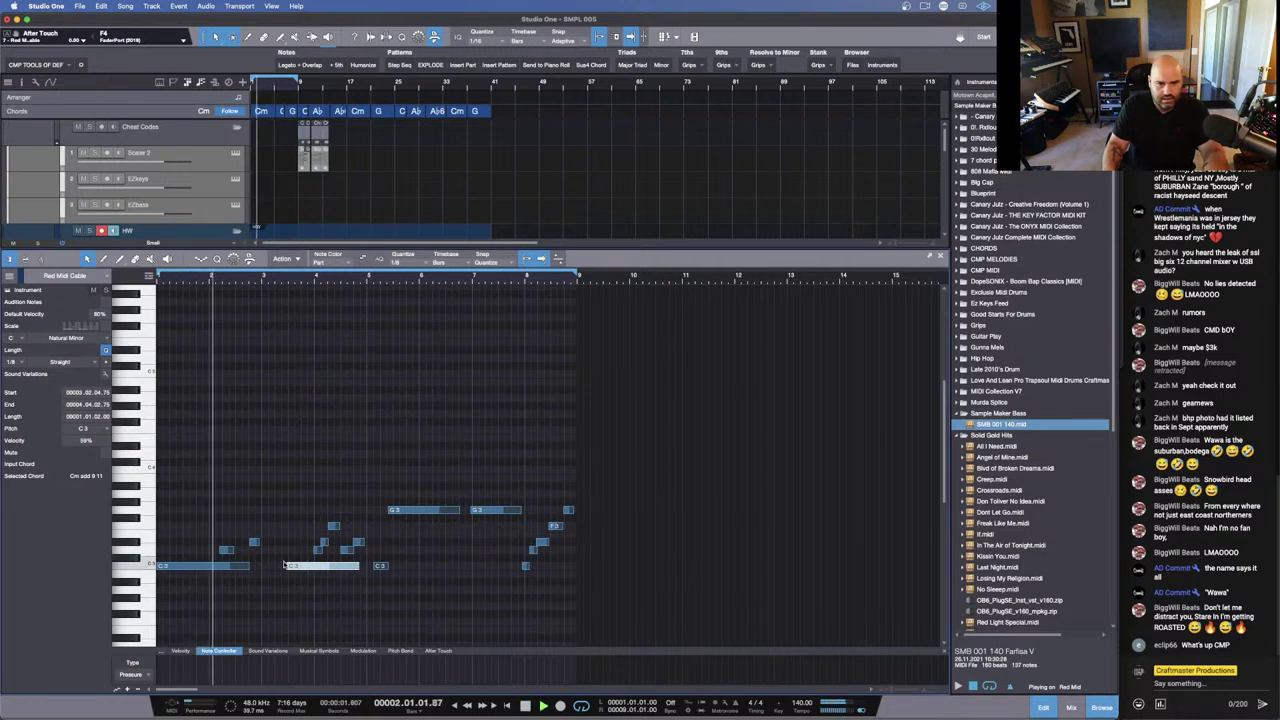
drag(268, 530, 214, 558)
click(292, 567)
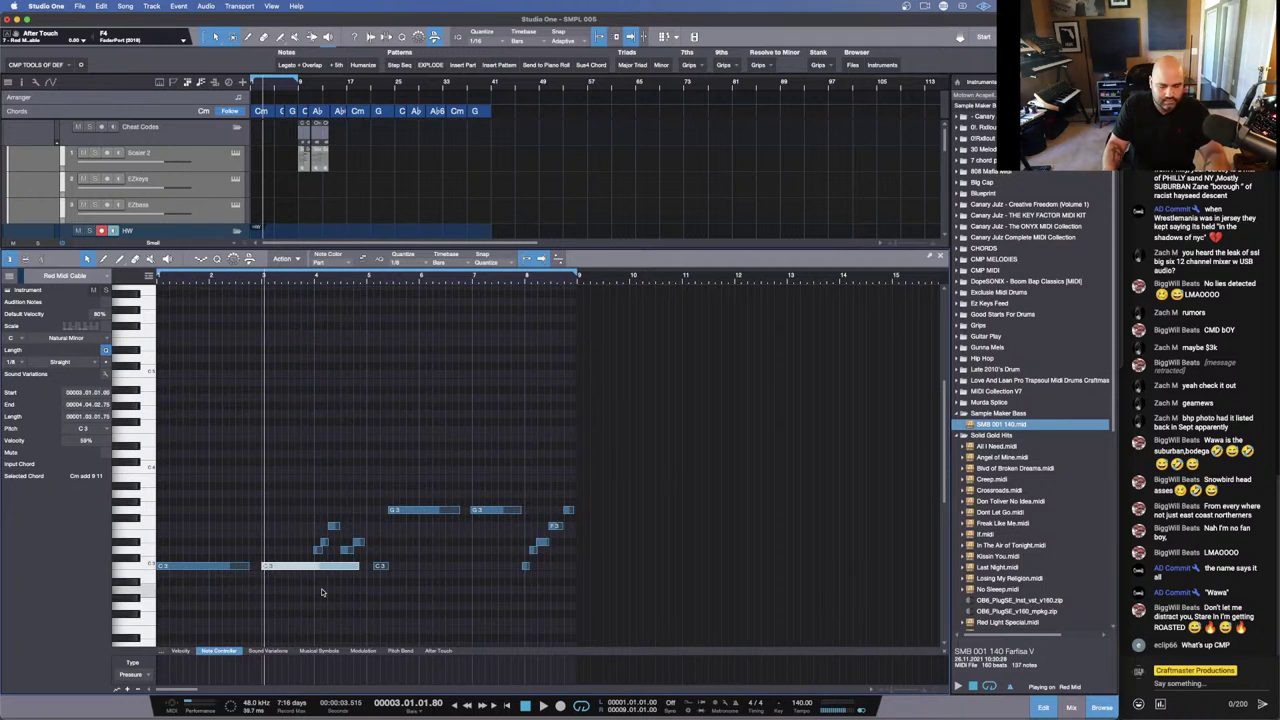
Step: Play the part, then delete the passing notes around bar 4 and the short C3 in bar 5
key(space)
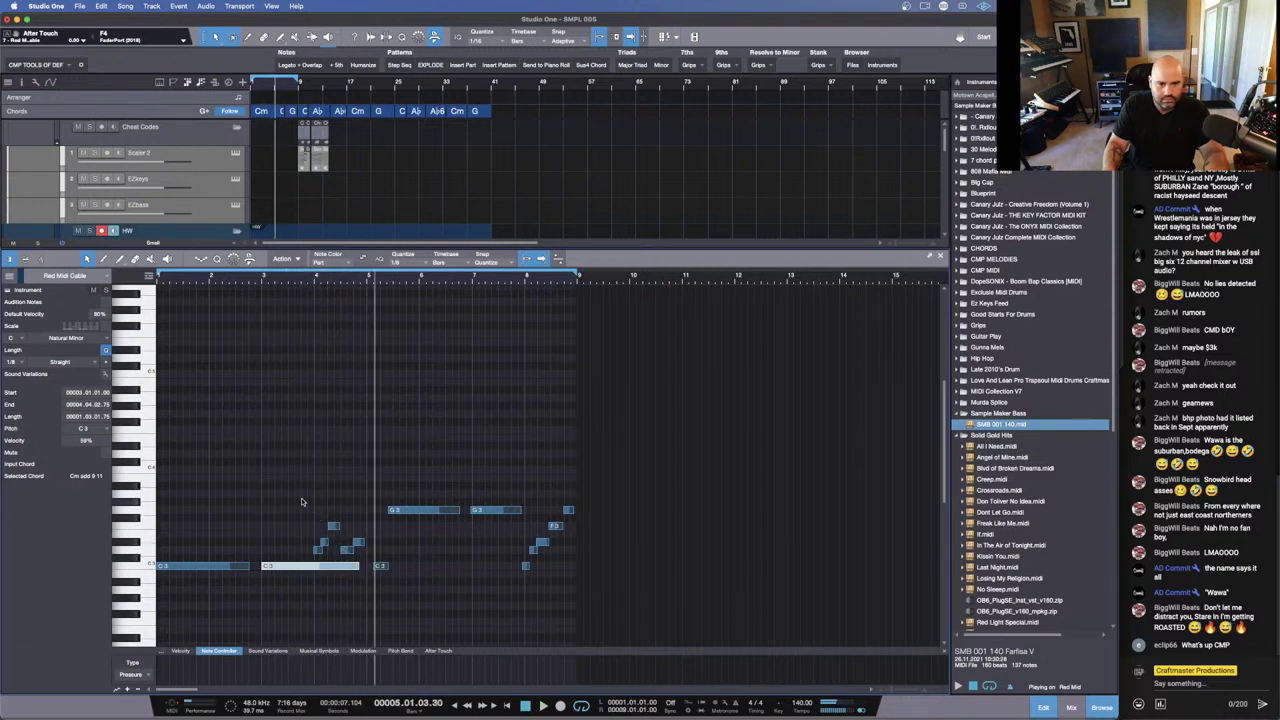
drag(301, 491, 362, 556)
key(Delete)
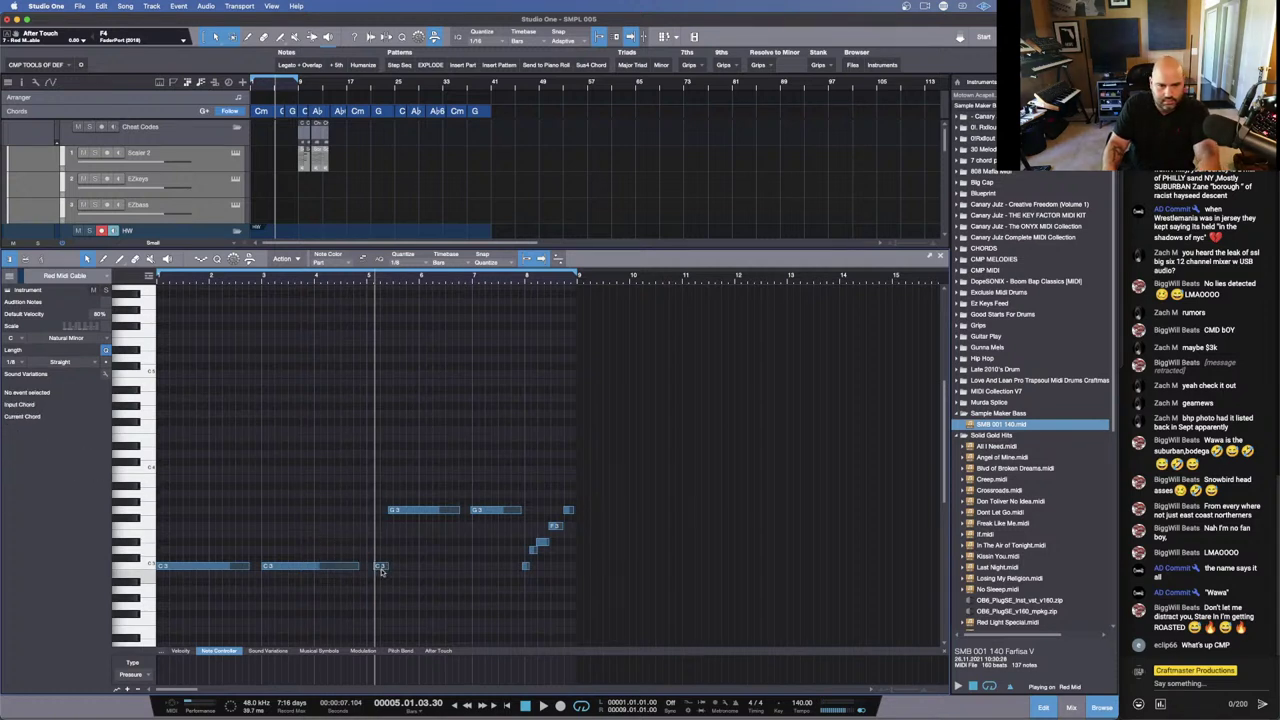
double_click(380, 566)
Step: Align the starts of the two long G3 notes to bars 5 and 7 and play the part
click(388, 511)
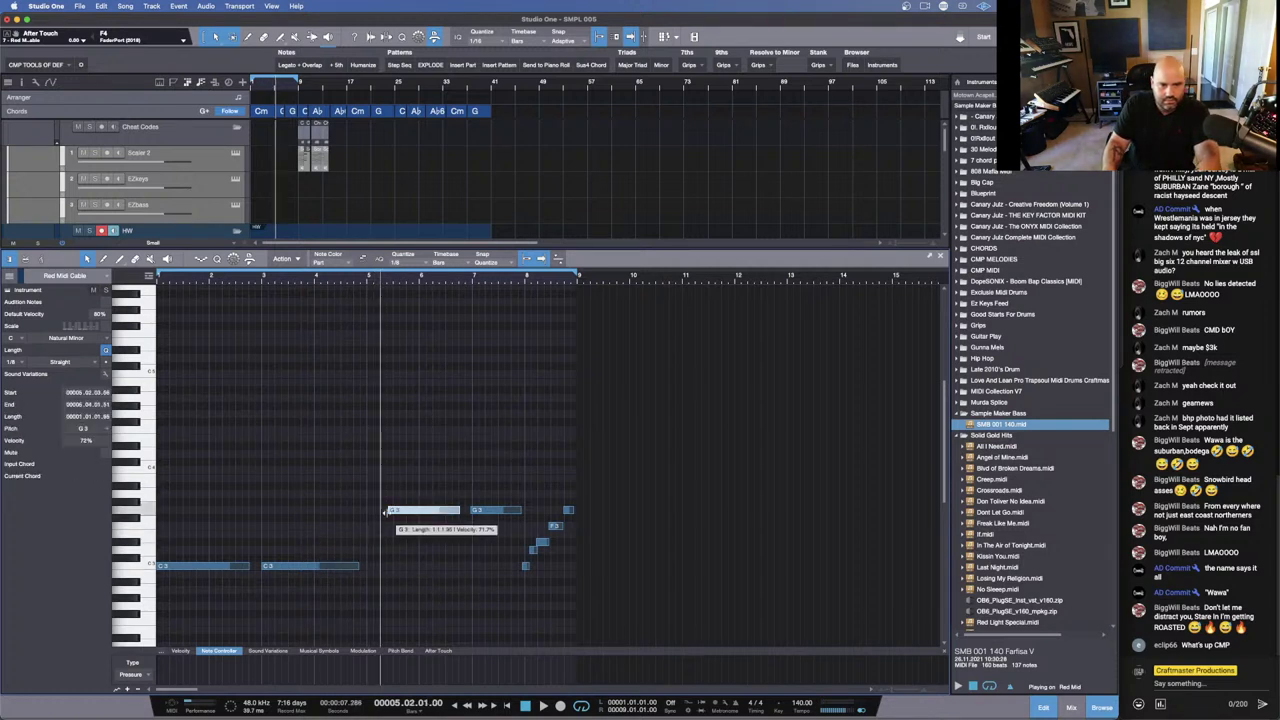
click(472, 511)
key(space)
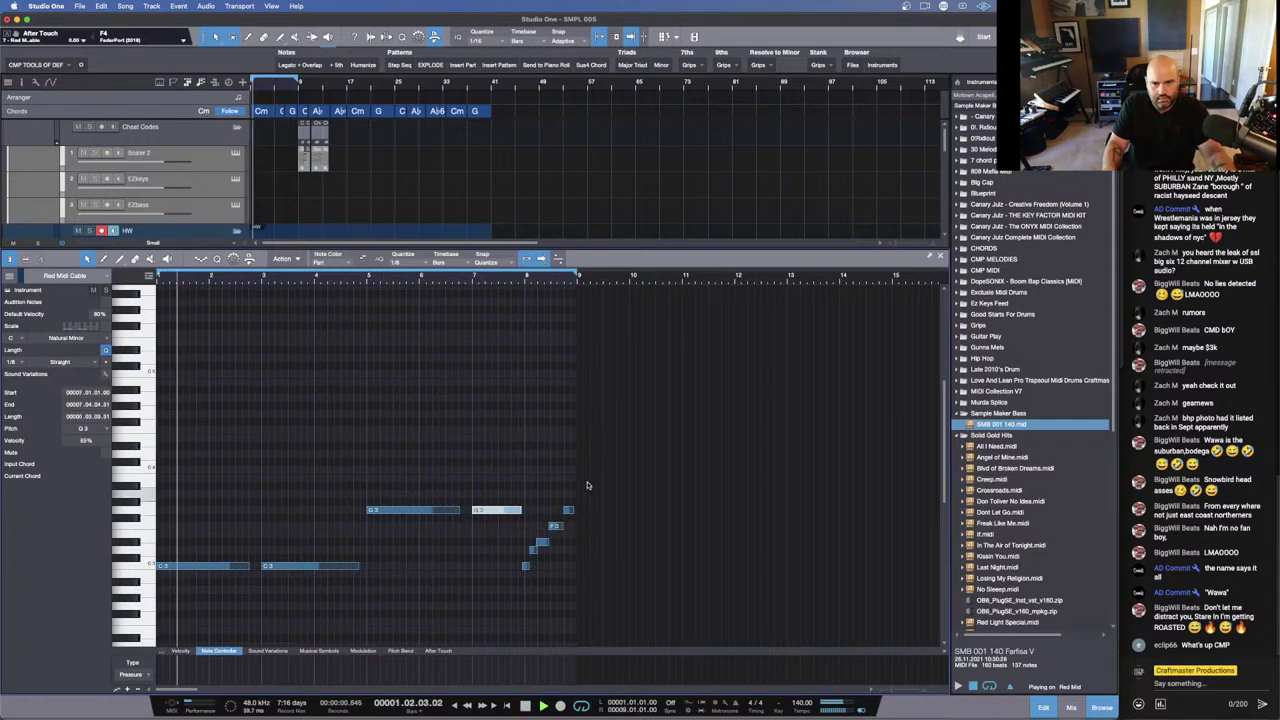
Step: Quantize the ascending closing run so it starts on bar 8, and extend the bar 7 G3 to bar 8
drag(564, 610, 515, 533)
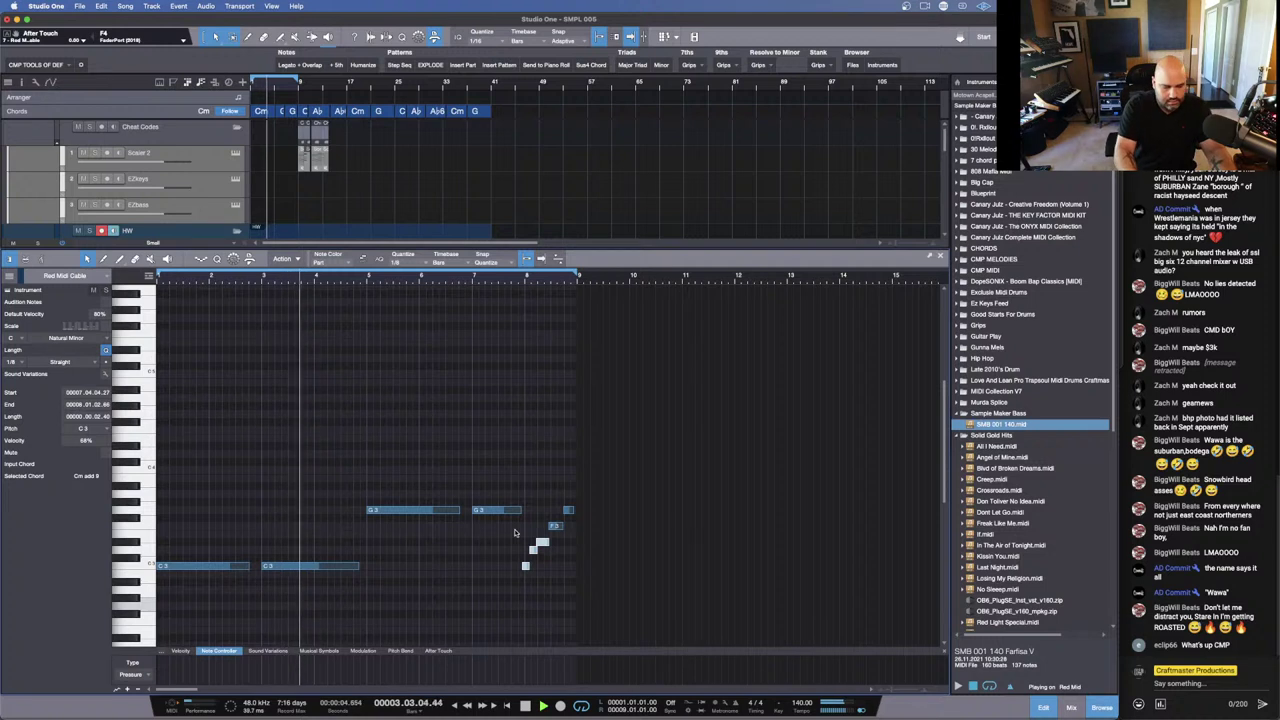
key(q)
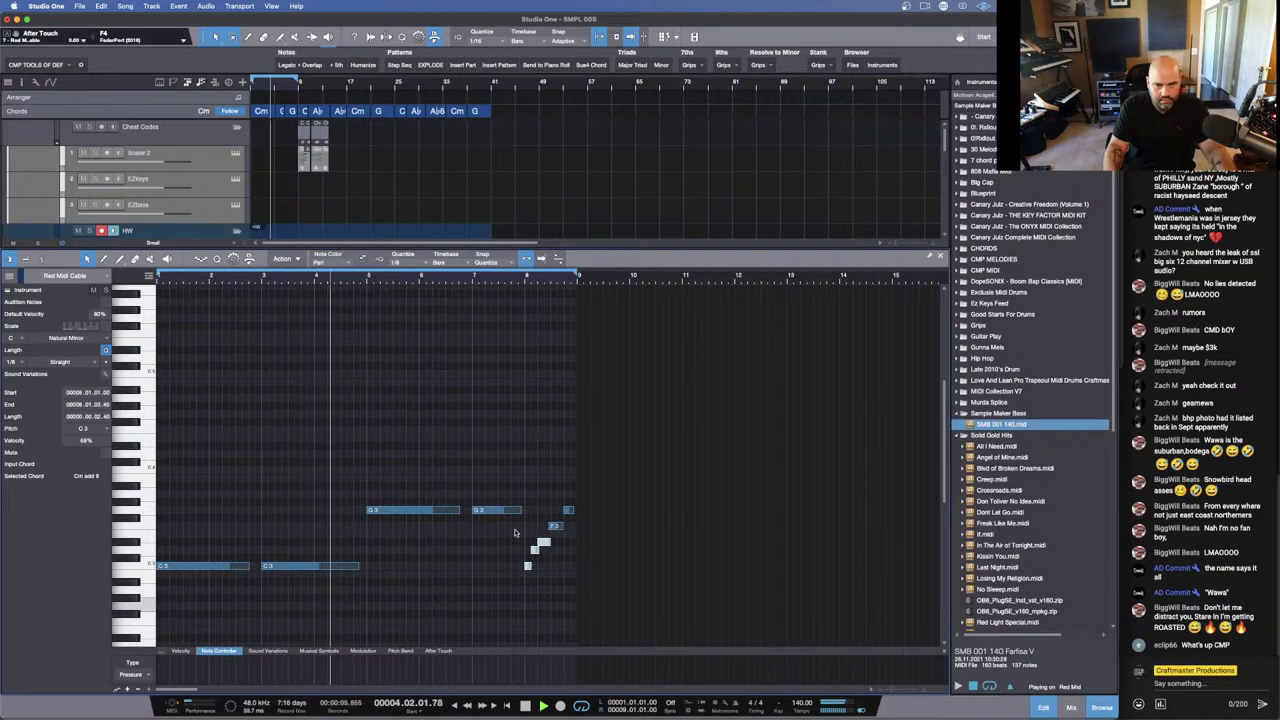
click(571, 511)
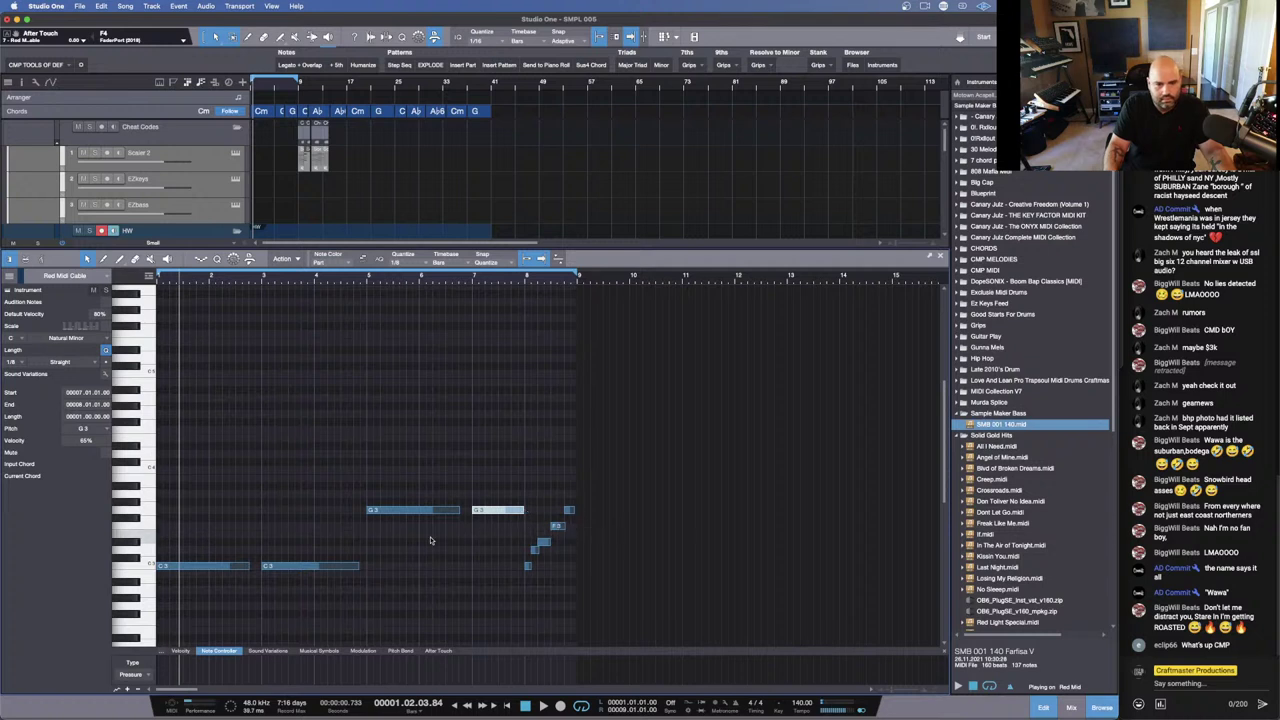
Step: Add a C3 from 6.3 to bar 7, and adjust the lengths of the bar 5 G3 and the first C3
click(448, 567)
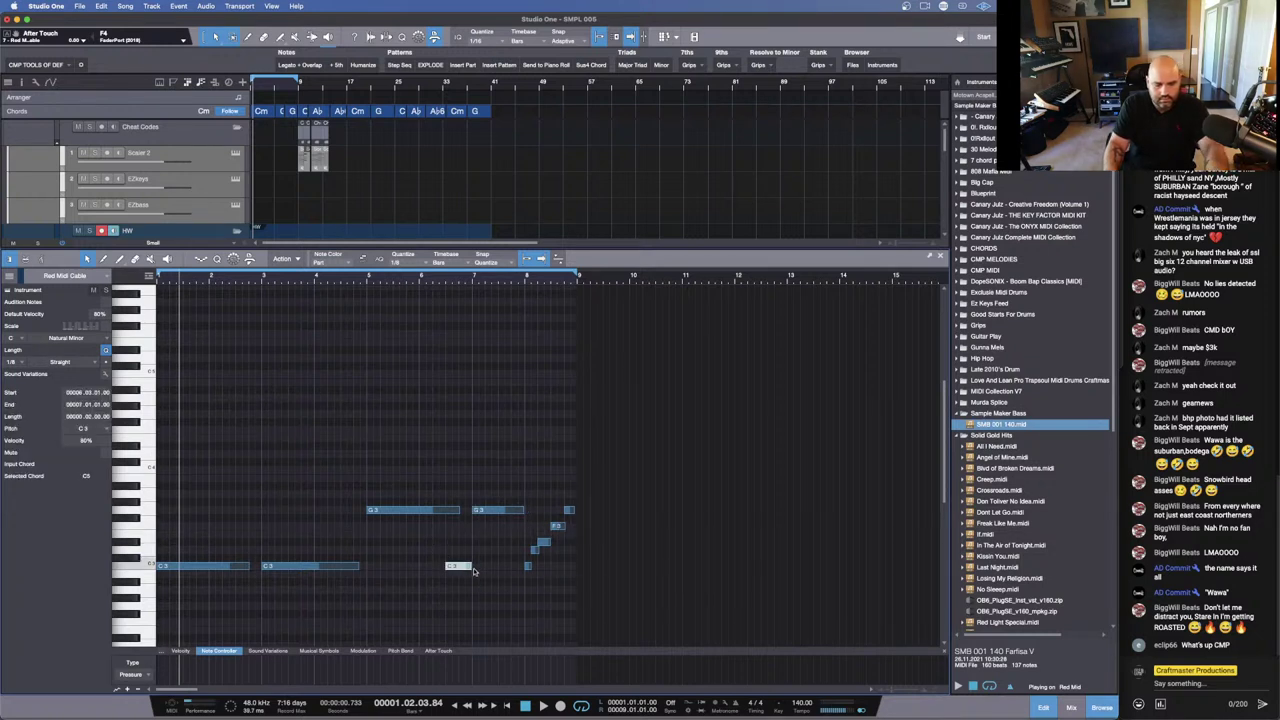
drag(459, 514, 451, 514)
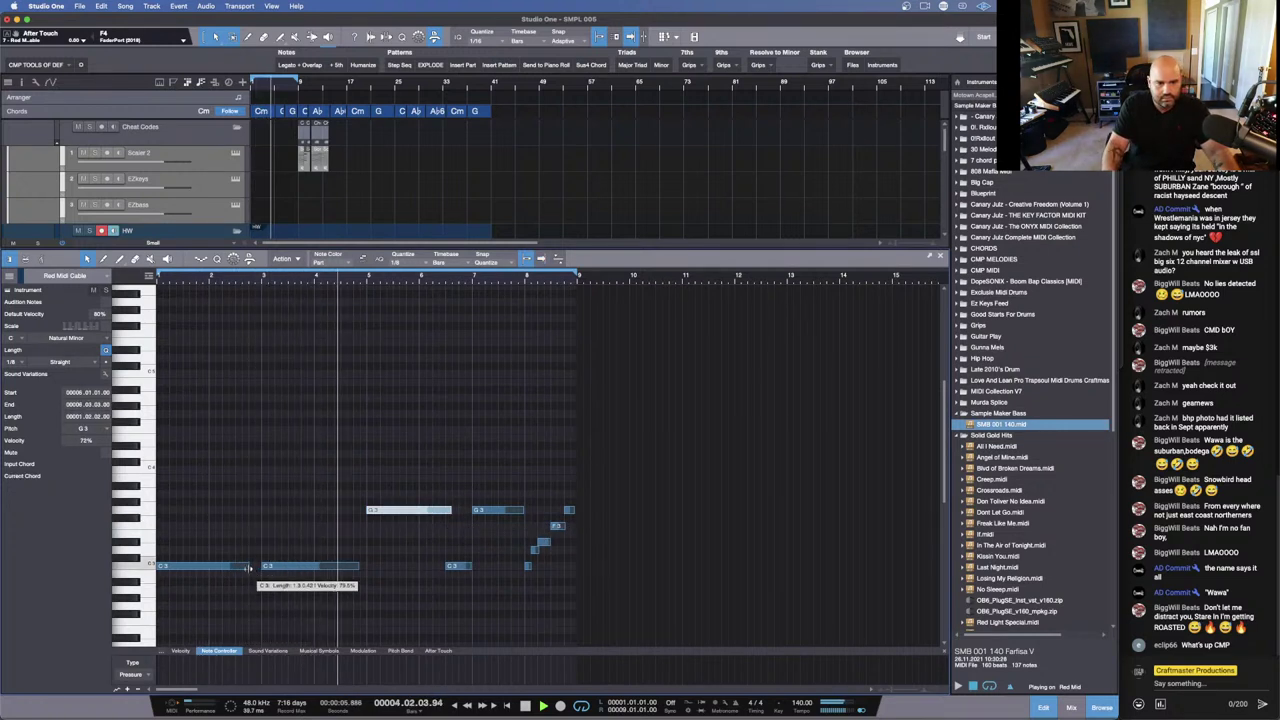
drag(253, 572, 256, 568)
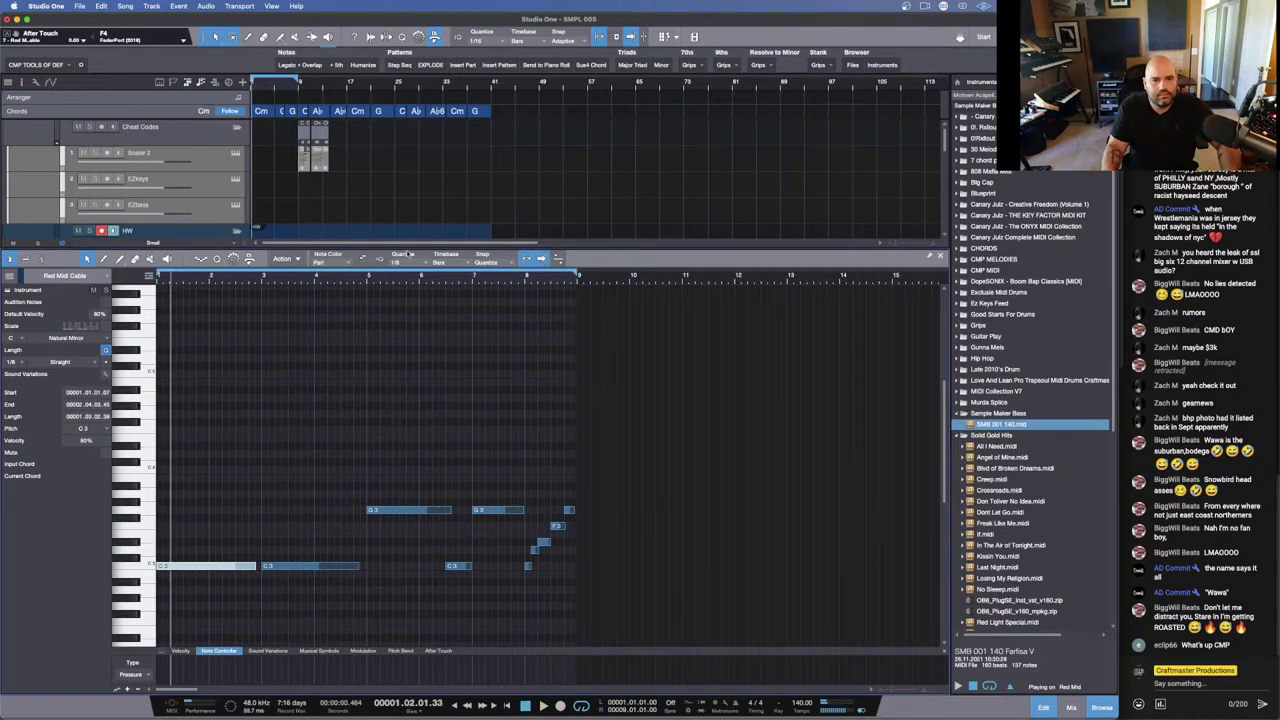
drag(409, 249, 519, 539)
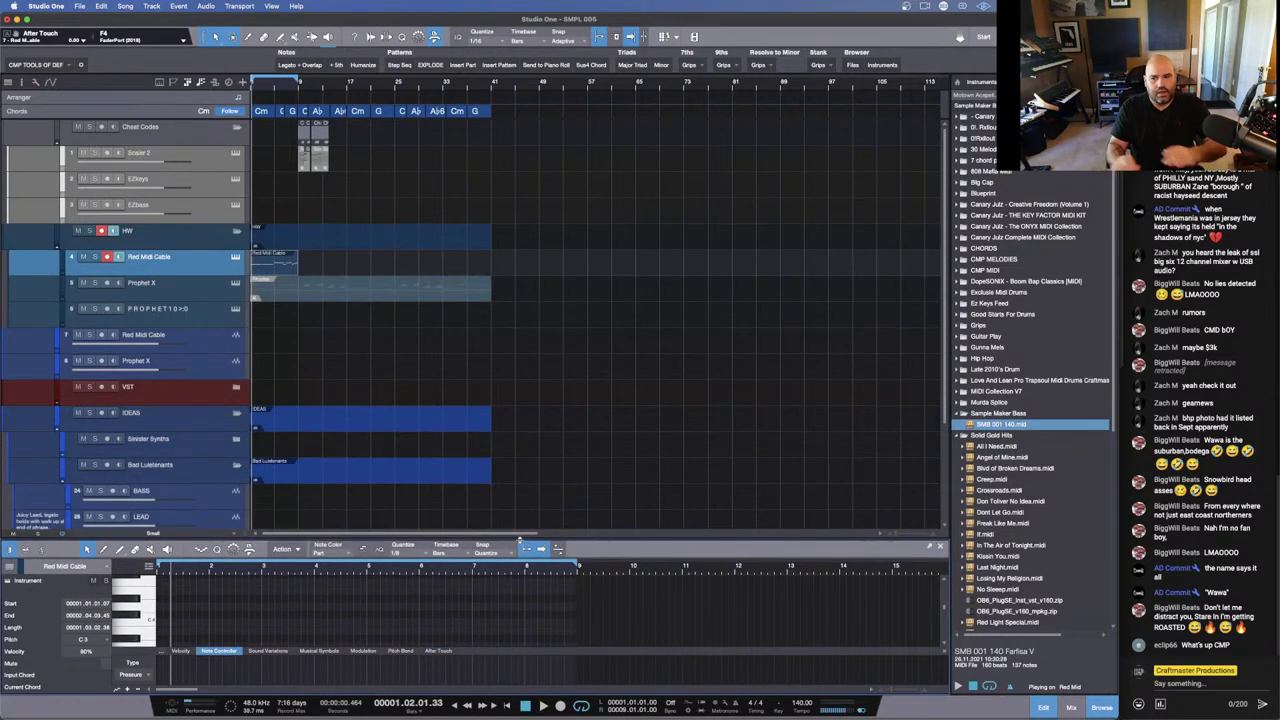
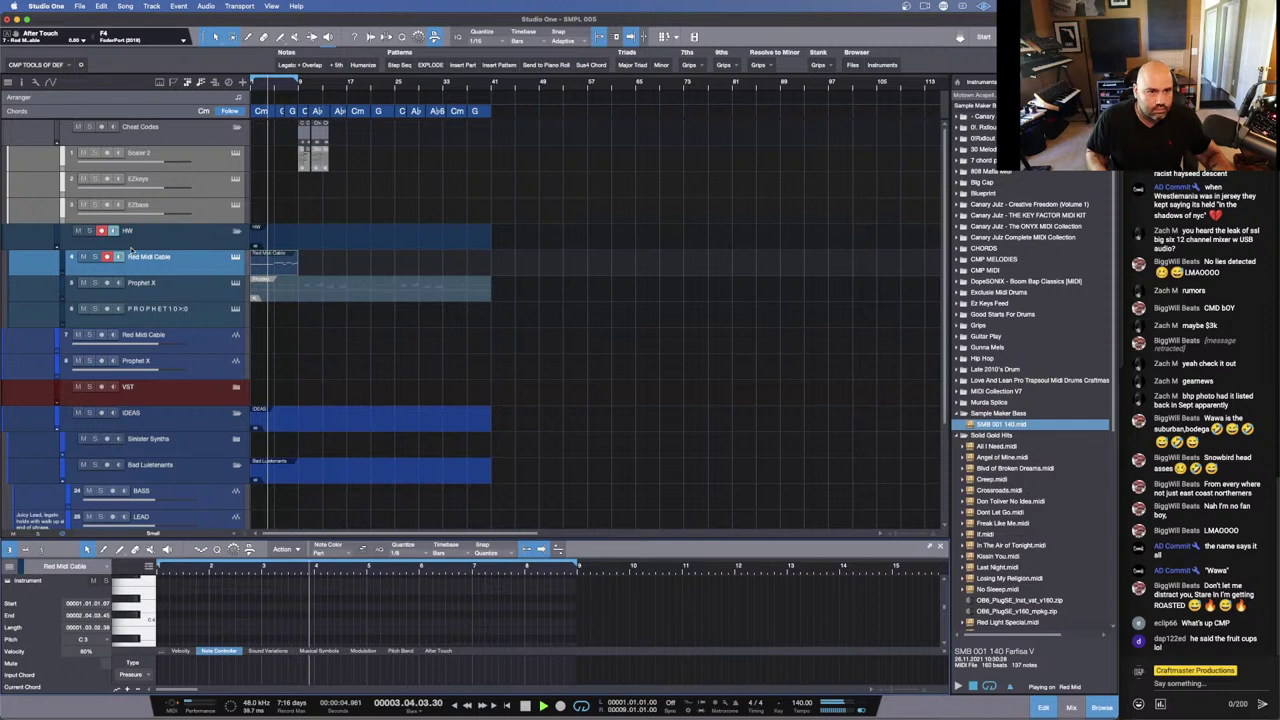
Step: Solo the Red Midi Cable instrument track and bounce its part to audio using Line 3 as the record input
click(95, 257)
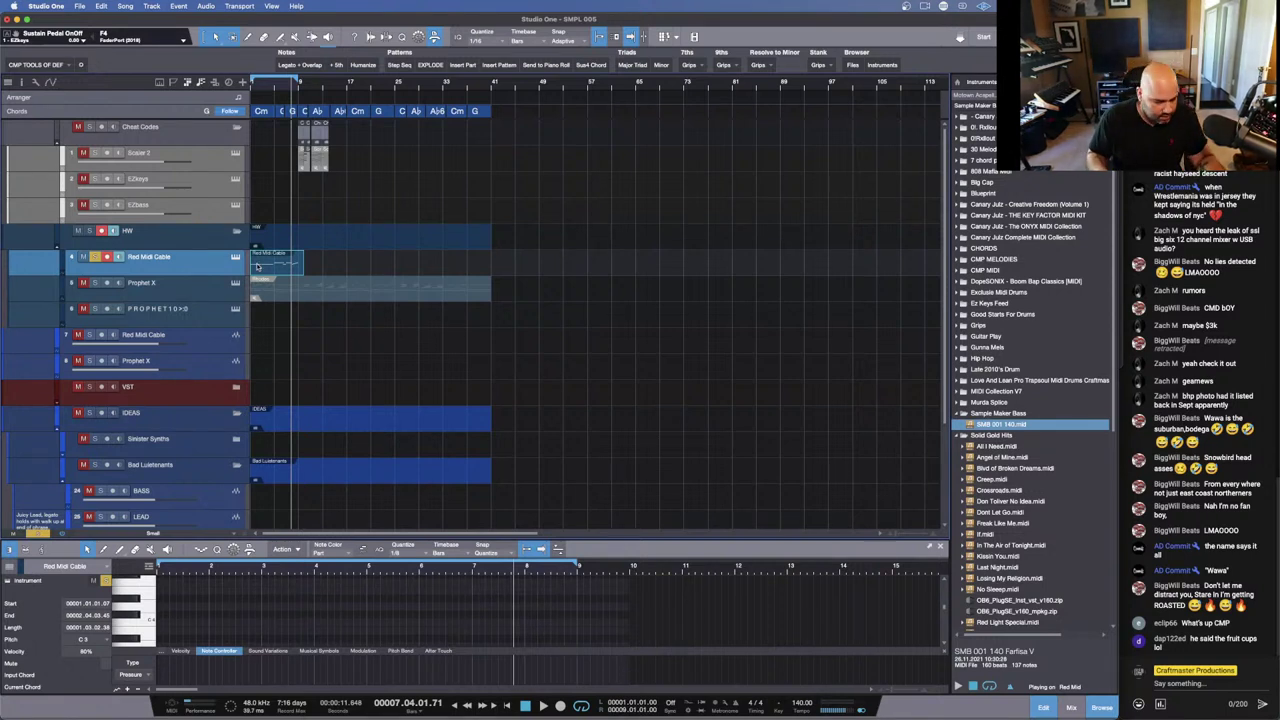
key(super+b)
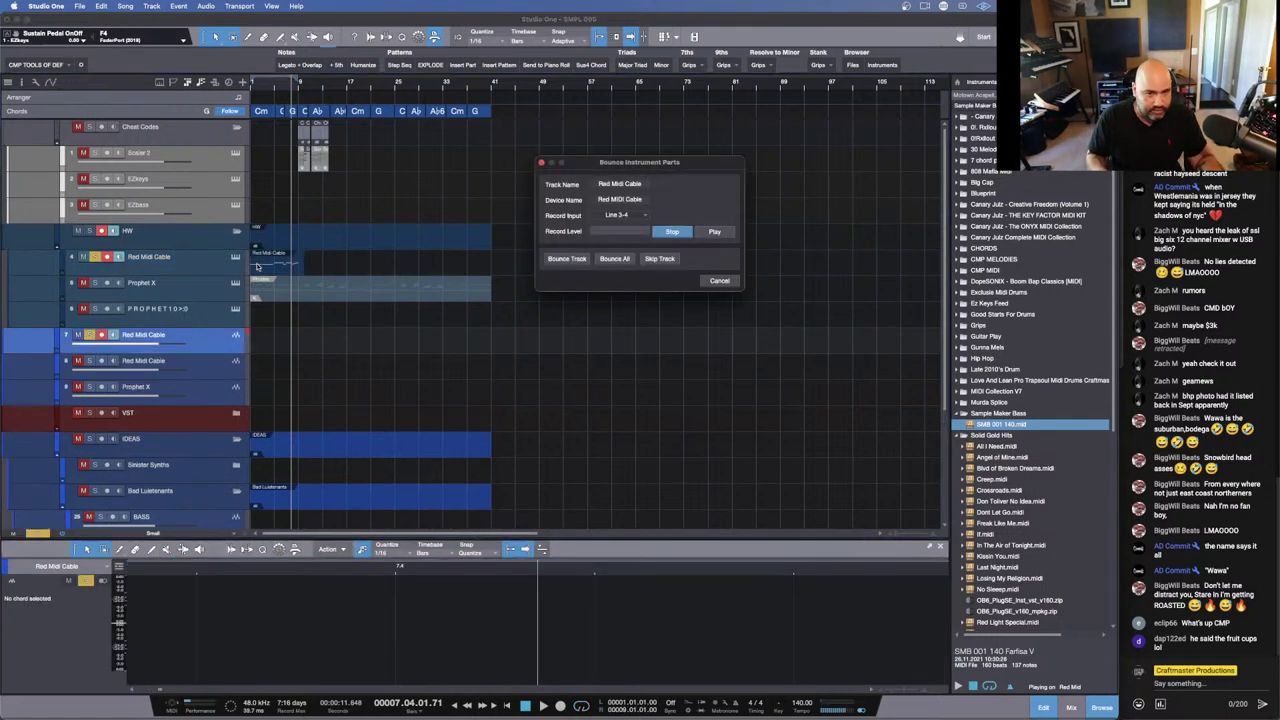
click(643, 214)
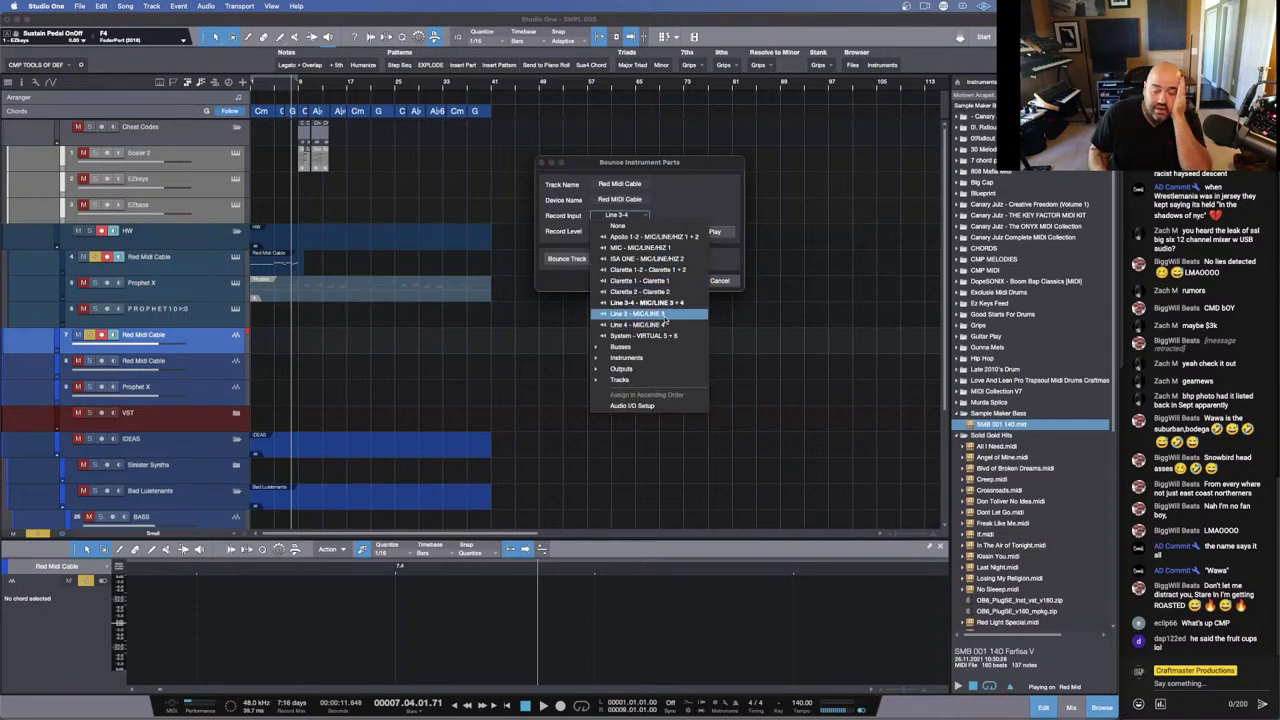
click(637, 313)
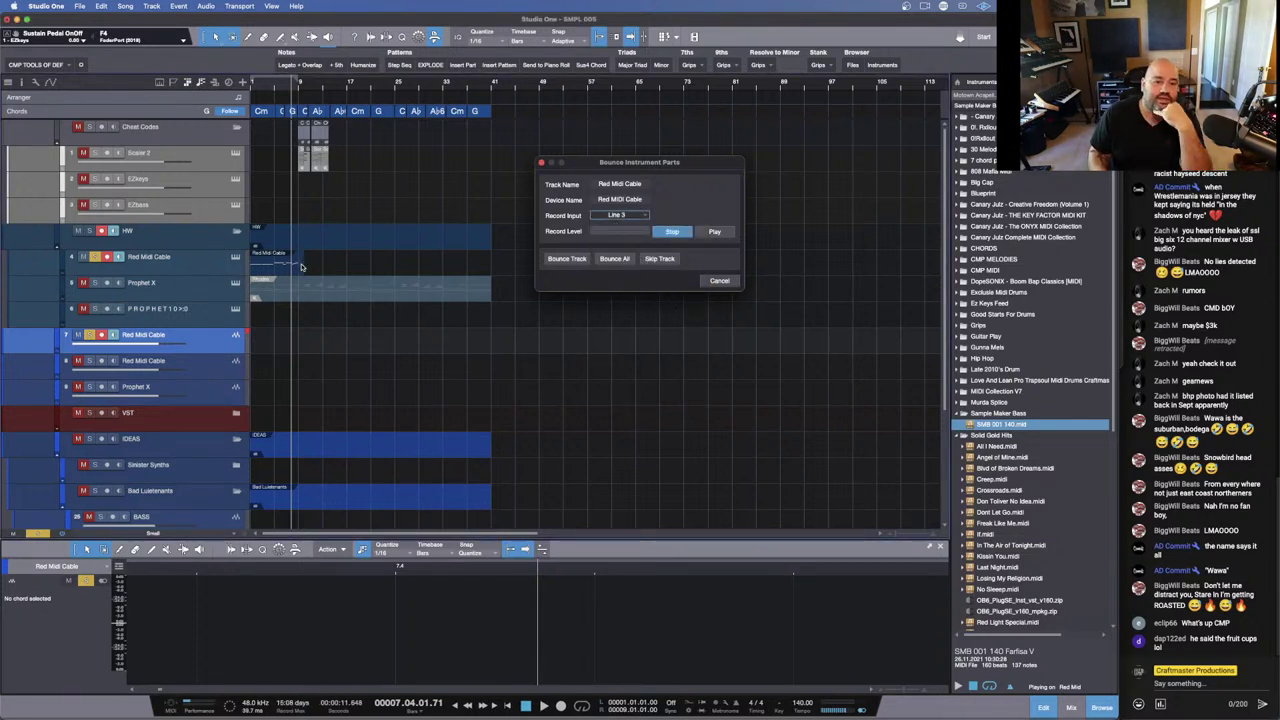
click(571, 261)
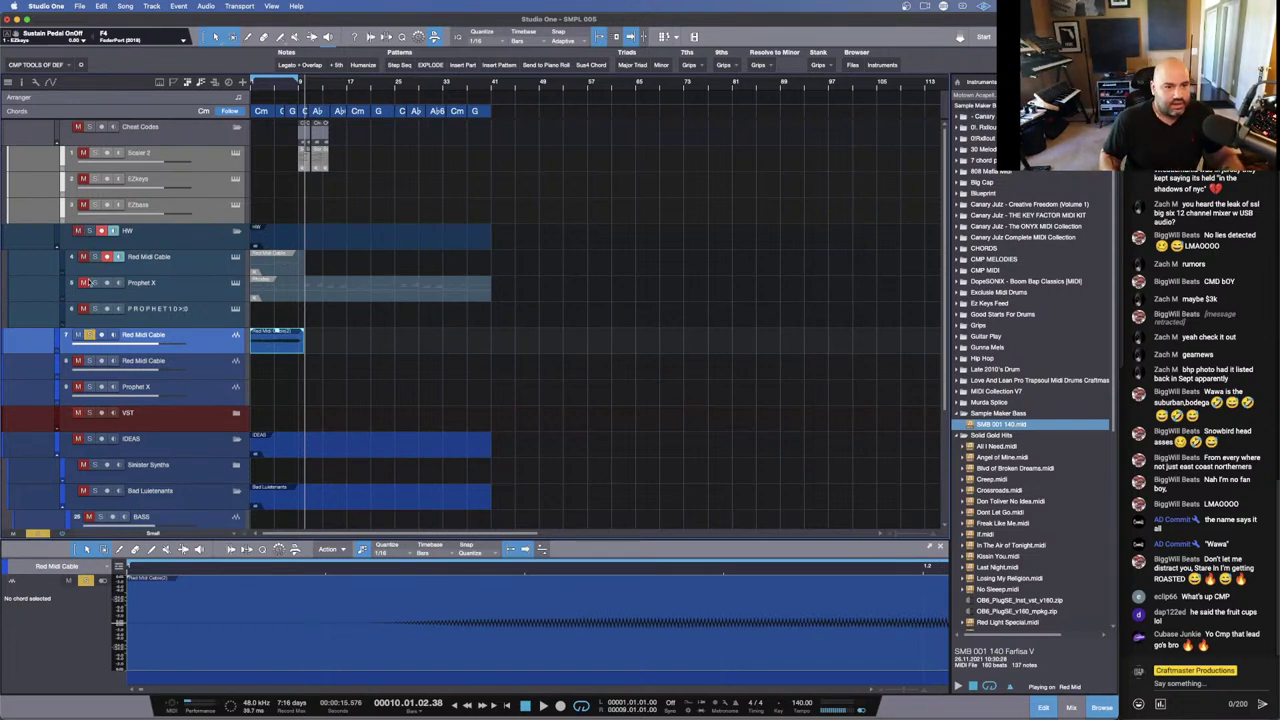
Step: Unsolo the bounced Red Midi Cable audio track and trim its clip to end at bar 9
click(91, 335)
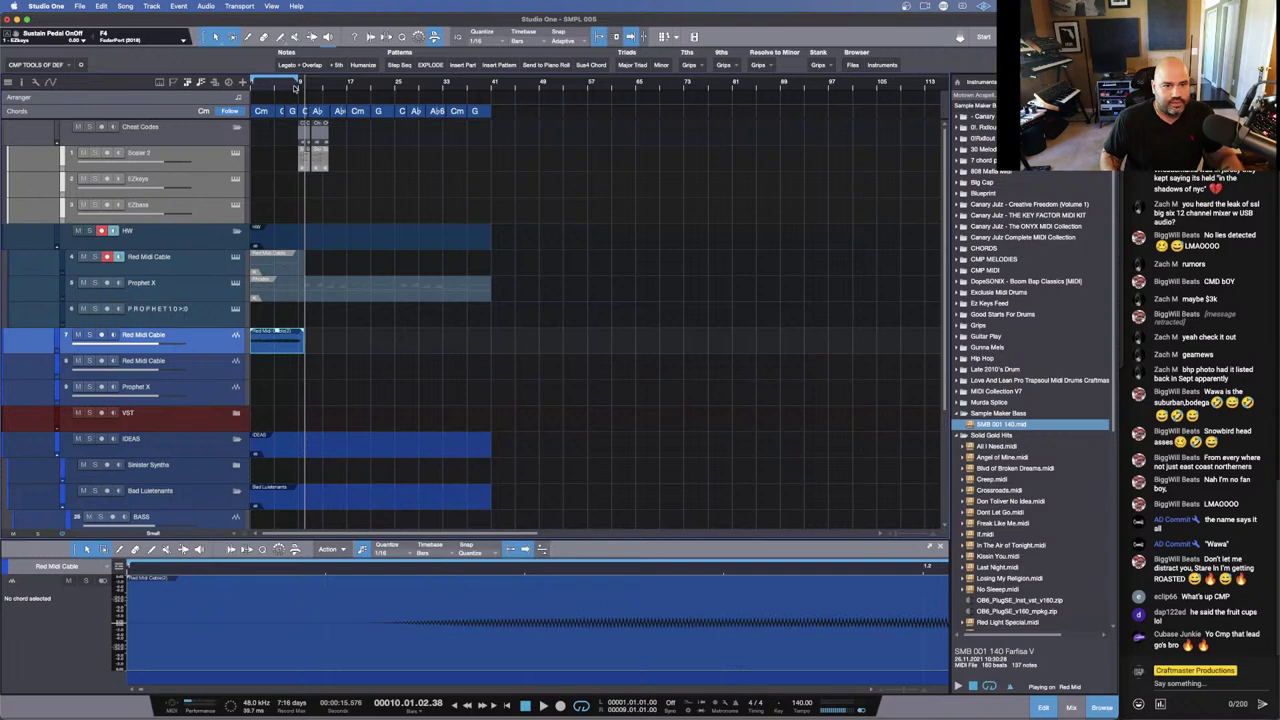
drag(295, 87, 490, 126)
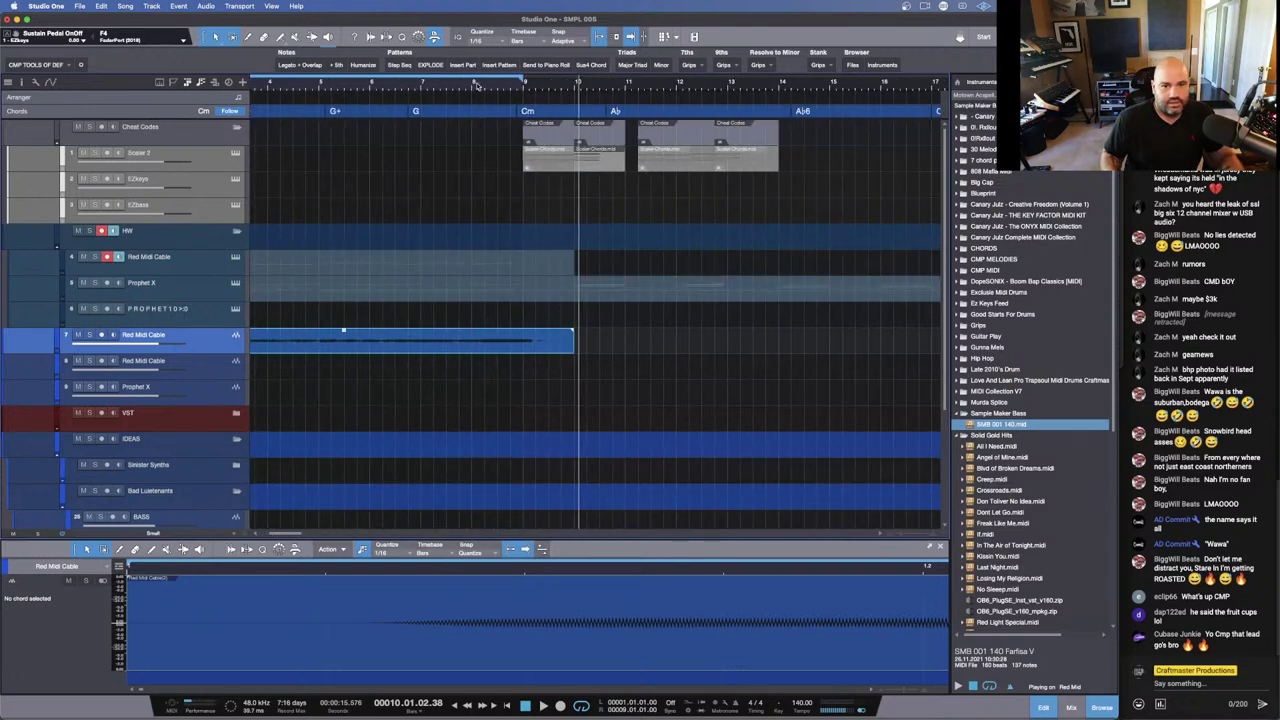
drag(575, 347, 530, 353)
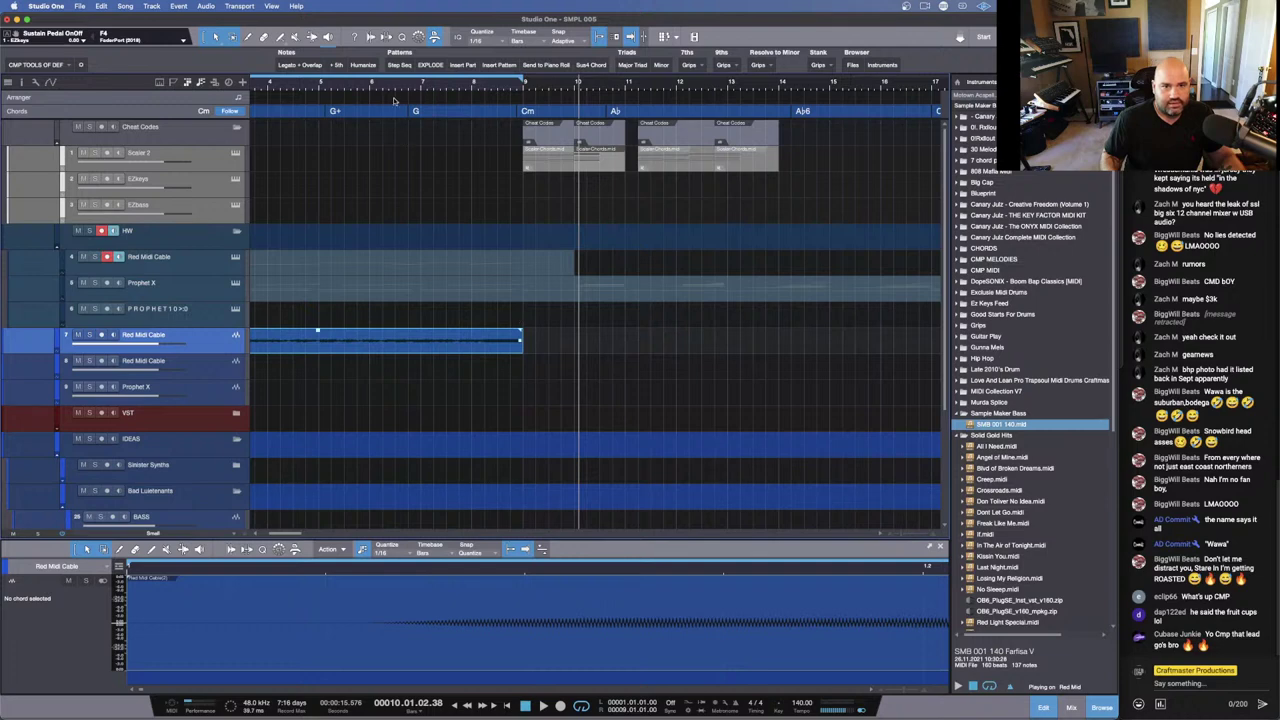
Step: Trim the silence before the bounced clip's first note, align the clip from bar 1 to bar 9 and play it
key(w)
key(w)
key(w)
key(shift+e)
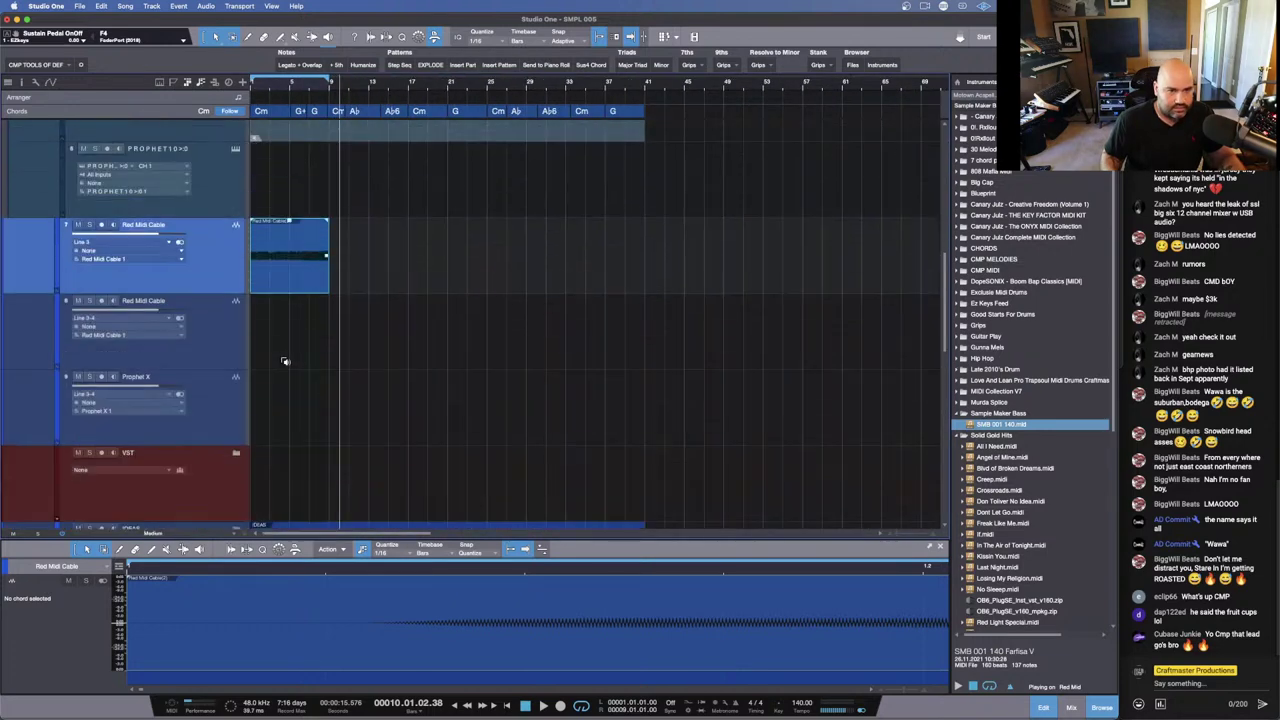
key(e)
key(e)
key(e)
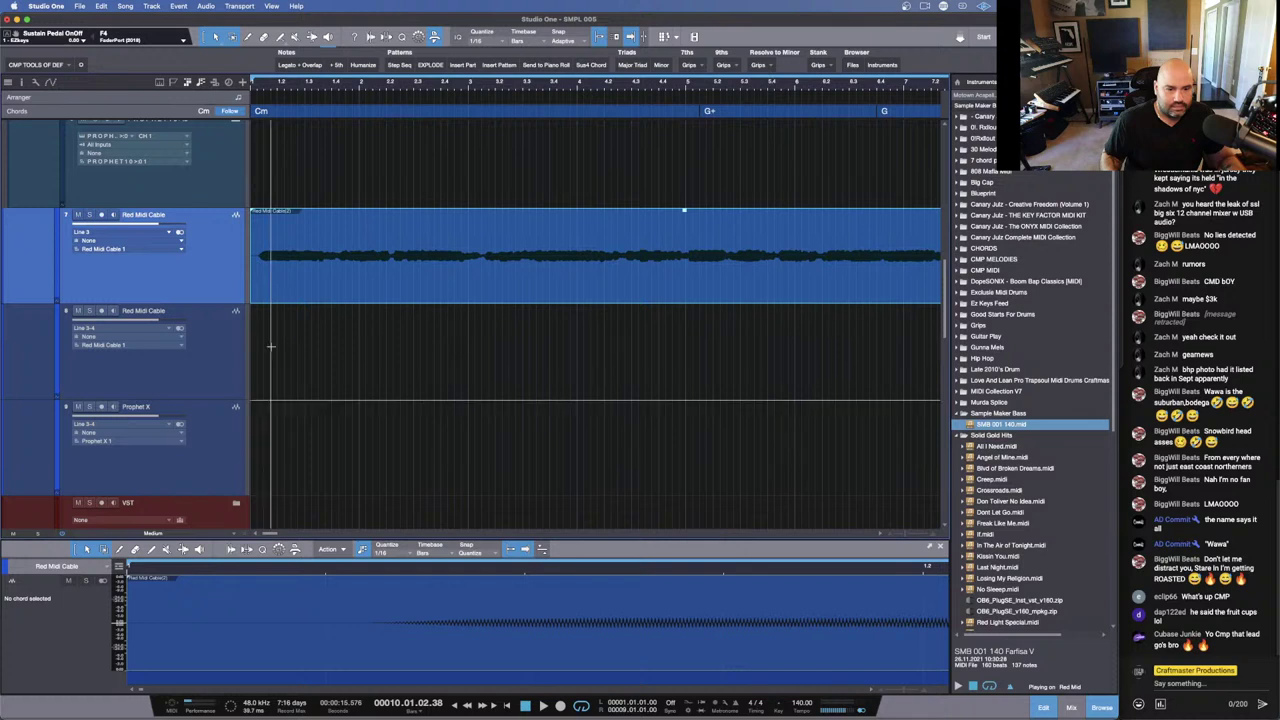
drag(128, 646, 358, 646)
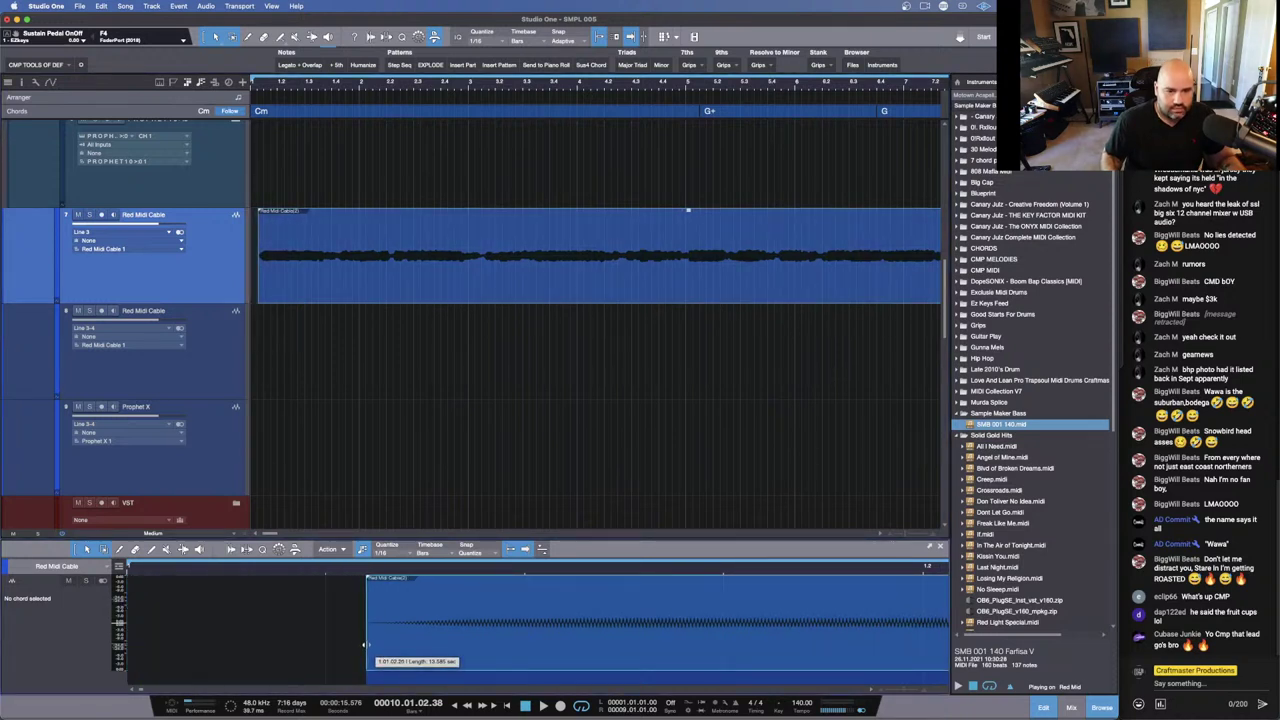
drag(367, 583, 220, 490)
key(space)
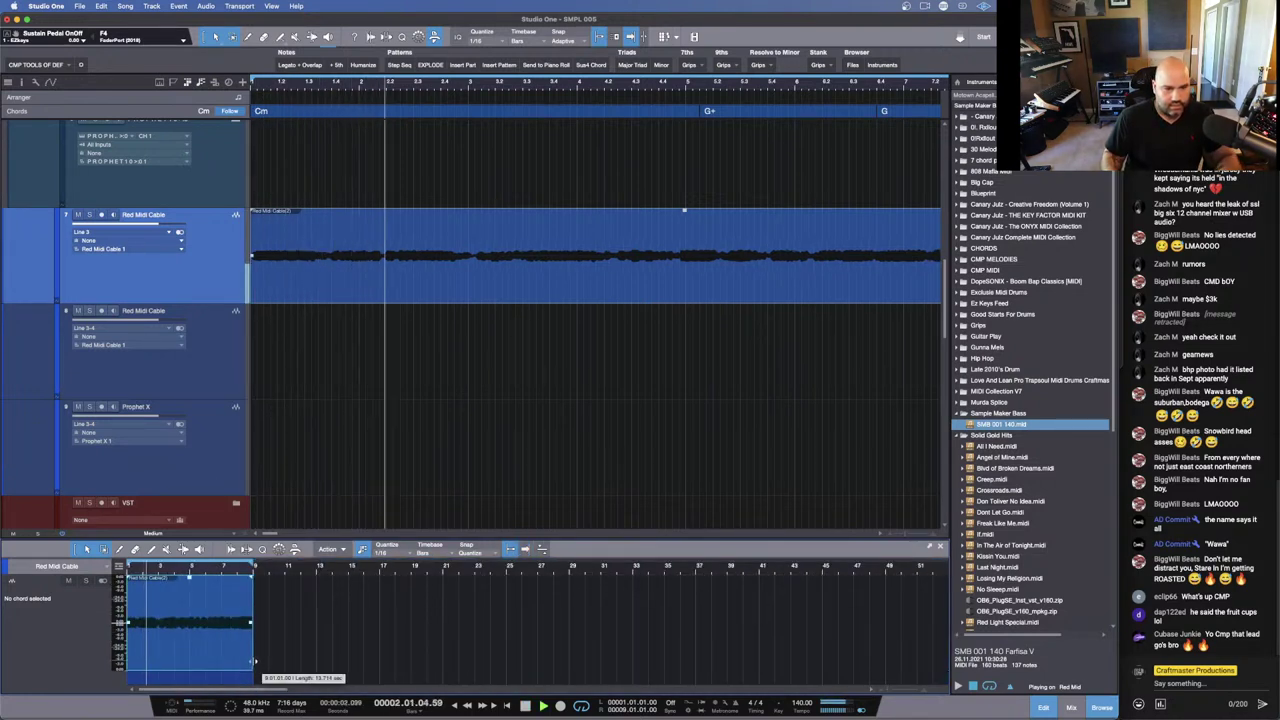
Step: Move the bounced Red Midi Cable clip to the LEAD track and place it starting at bar 9
scroll(400, 348, down, 1)
scroll(400, 348, down, 1)
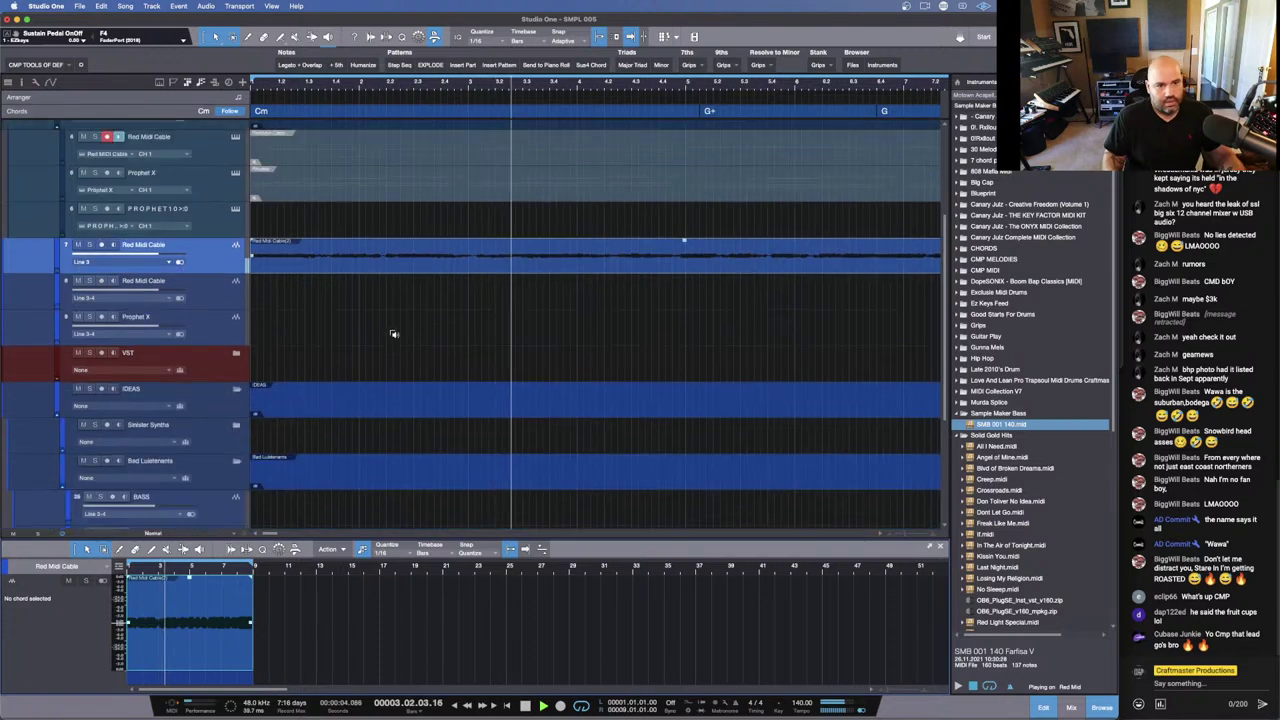
scroll(391, 334, down, 1)
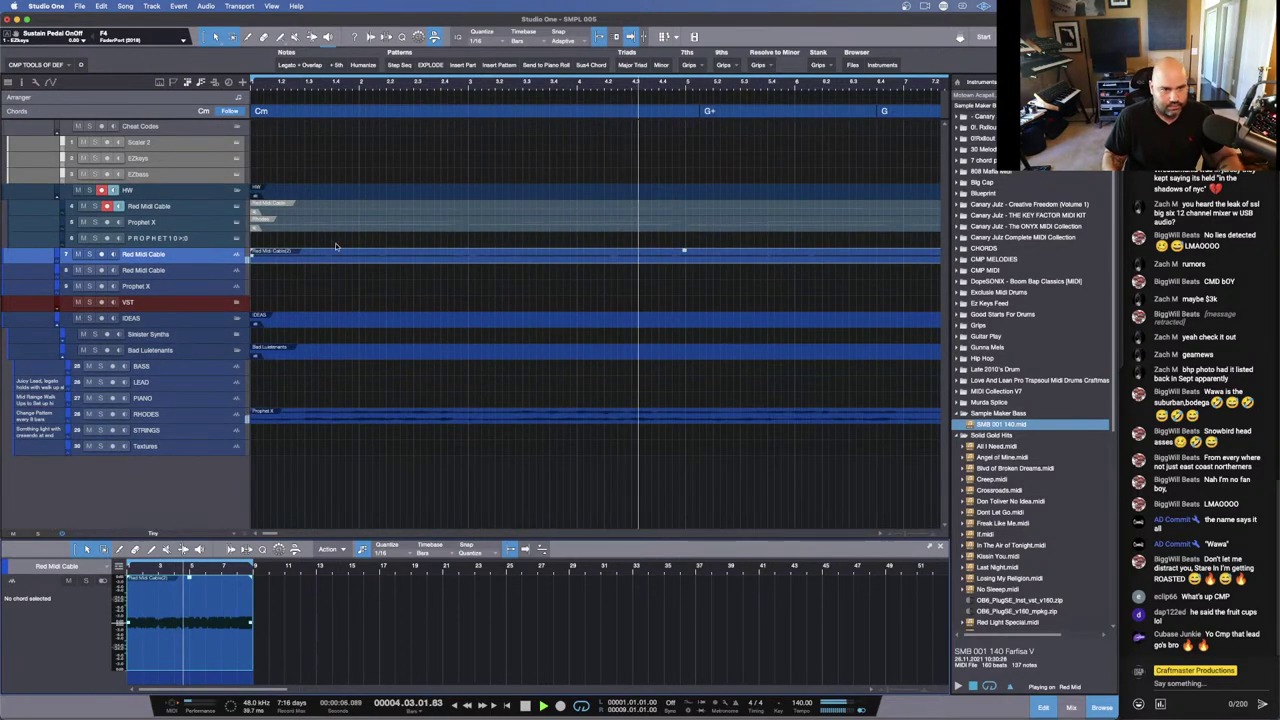
drag(334, 251, 335, 382)
scroll(337, 443, up, 2)
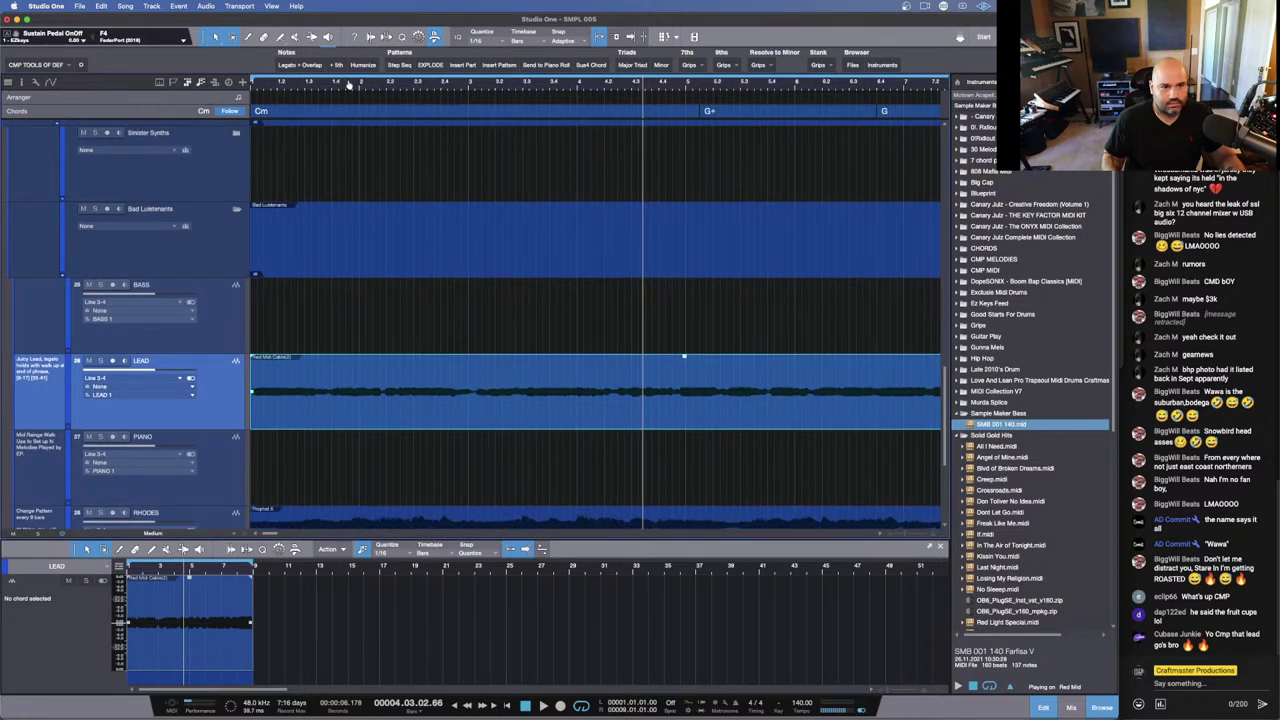
drag(349, 84, 302, 58)
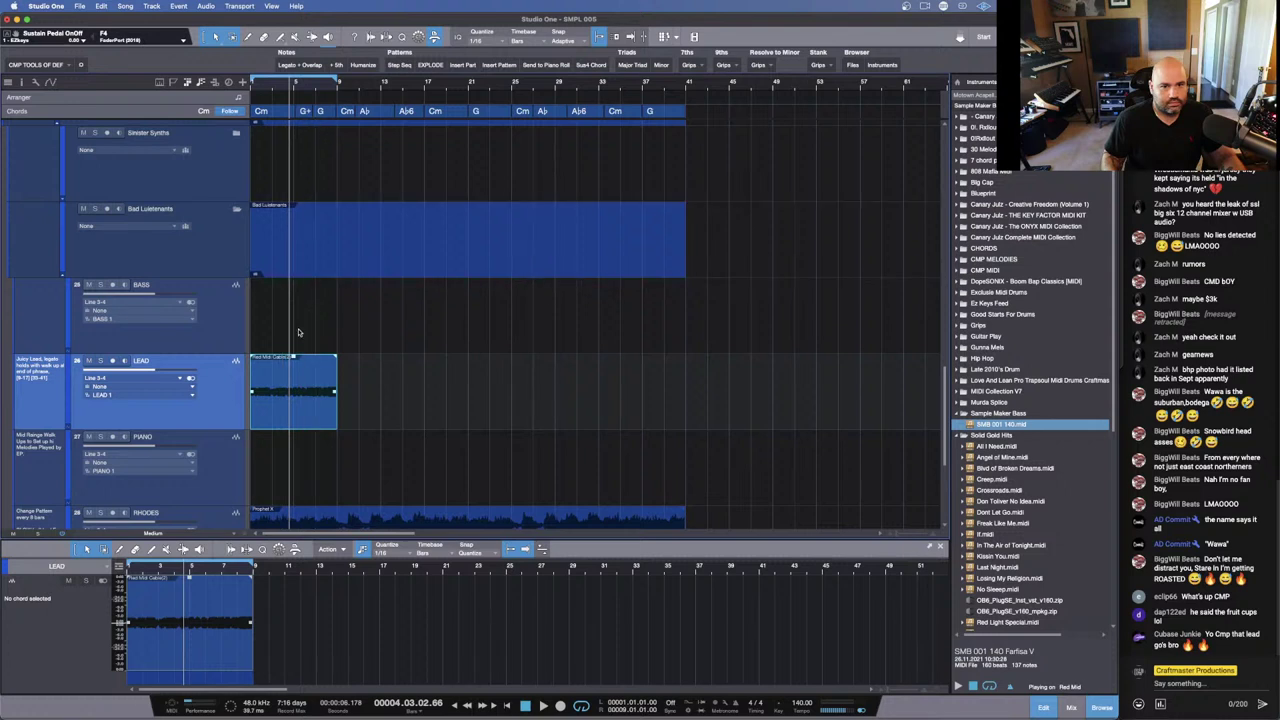
drag(362, 410, 384, 410)
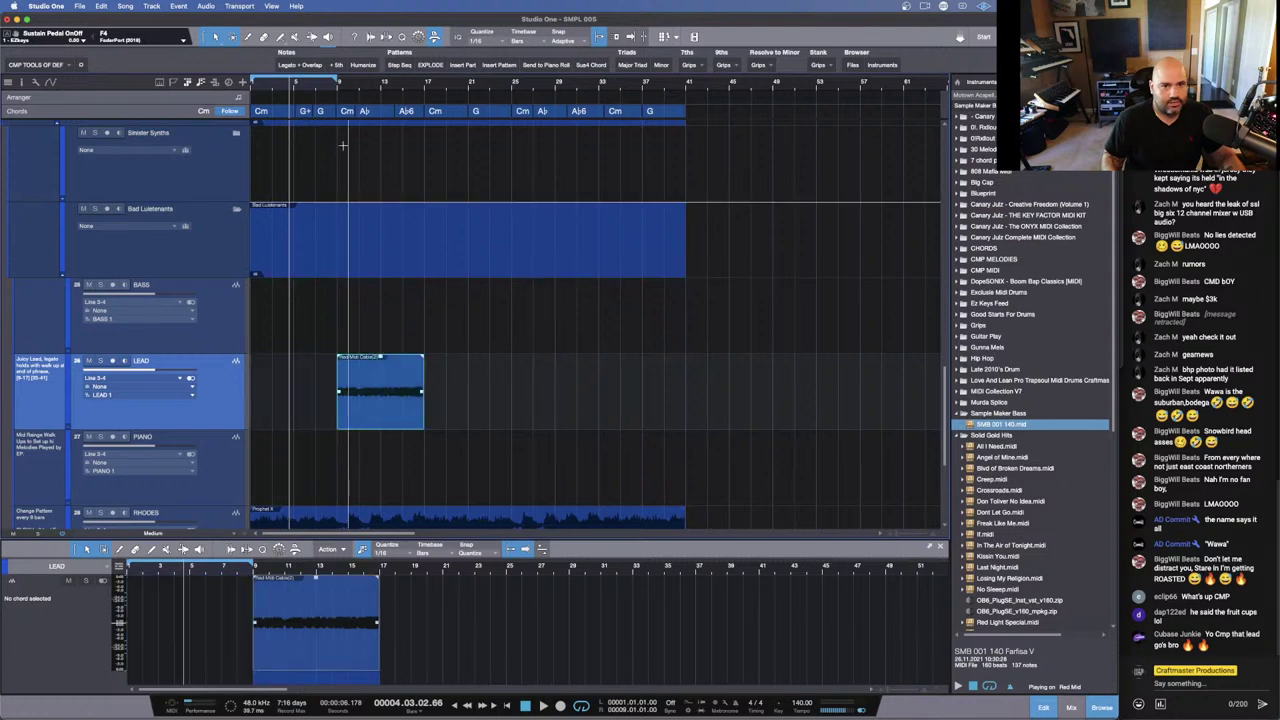
Step: Move the LEAD track's Red Midi Cable clip to start at bar 33, play it, and extend its end slightly past bar 41
click(320, 86)
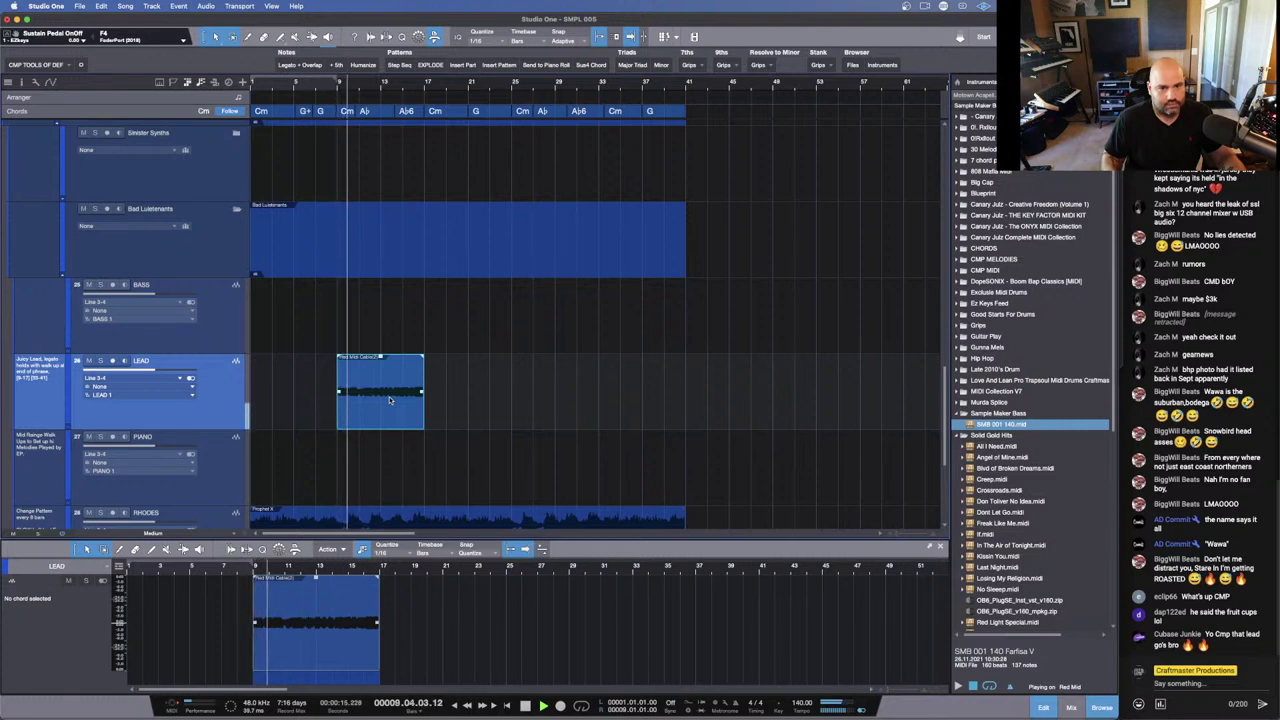
key(shift+w)
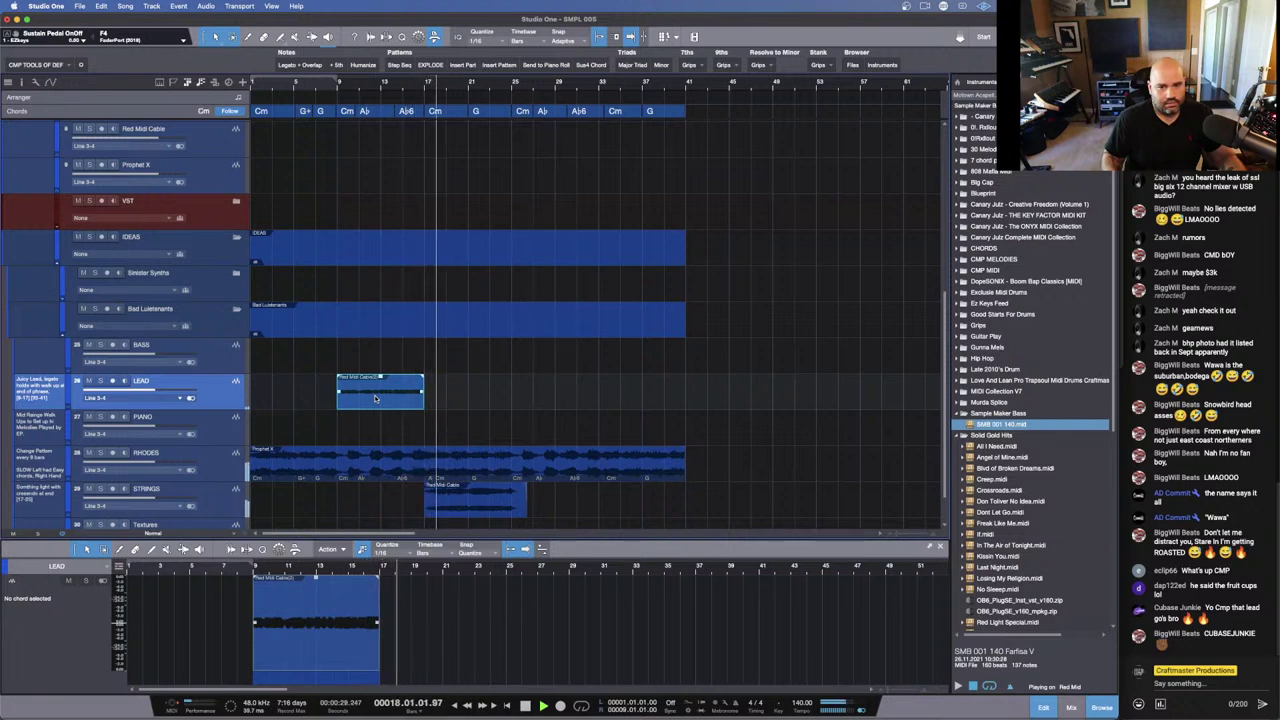
drag(375, 398, 641, 400)
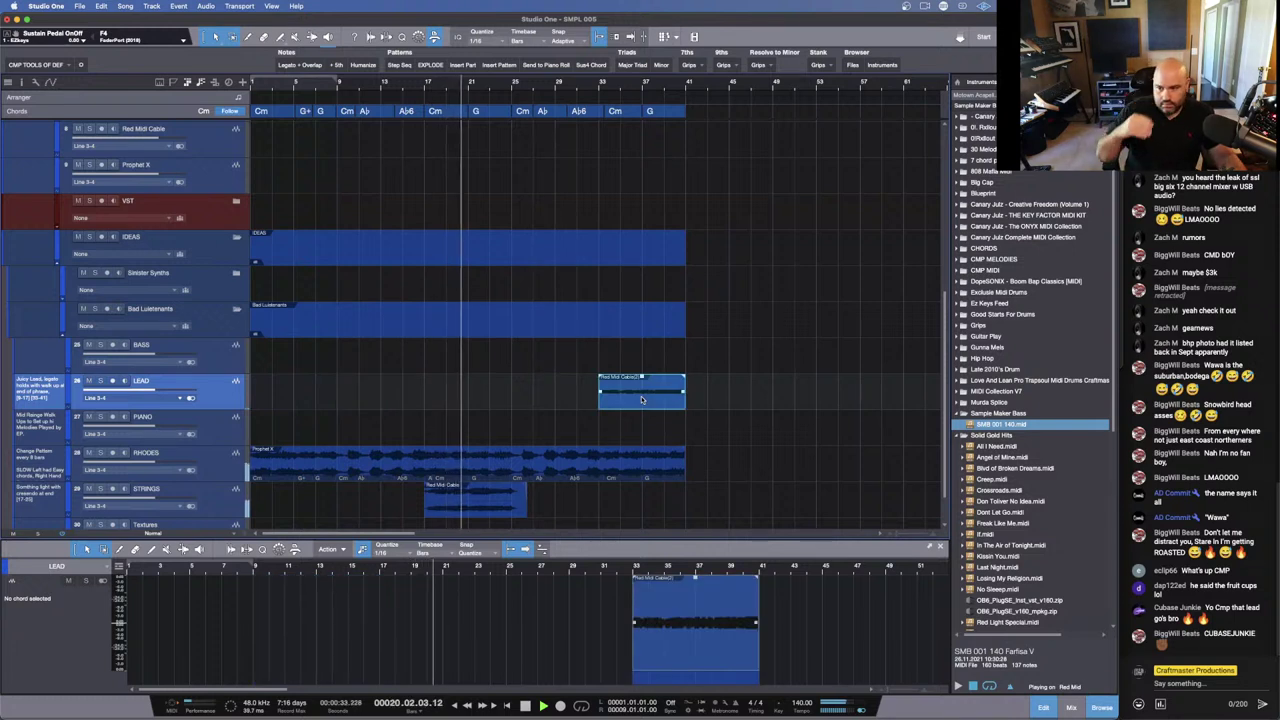
click(588, 81)
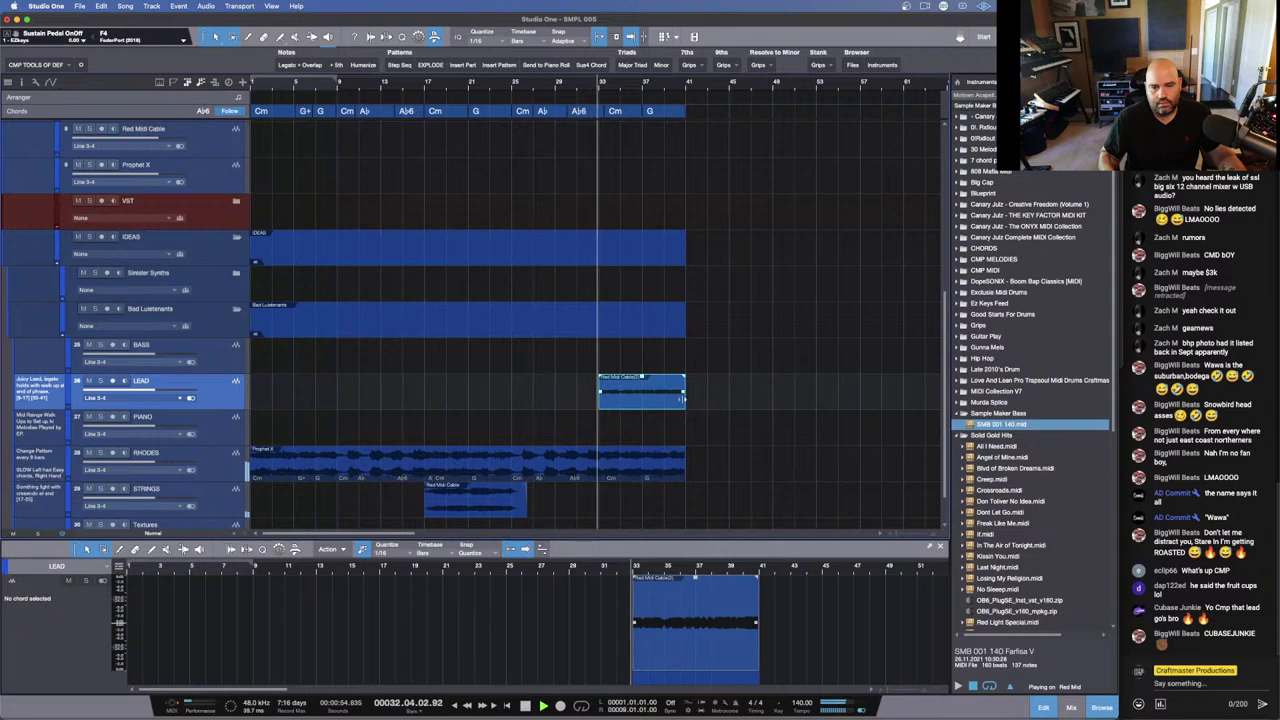
drag(685, 392, 699, 402)
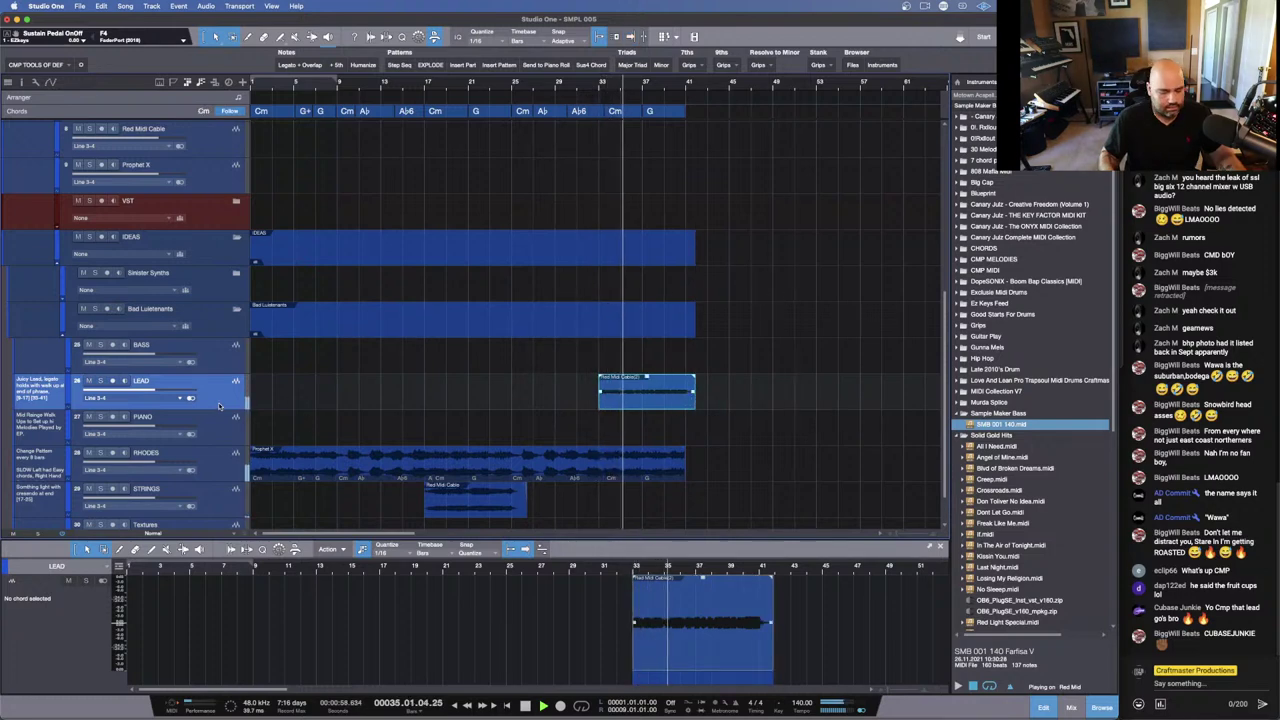
Step: Show the mixer and route the output of every channel from the first Red Midi Cable through Textures to mixbus
key(F3)
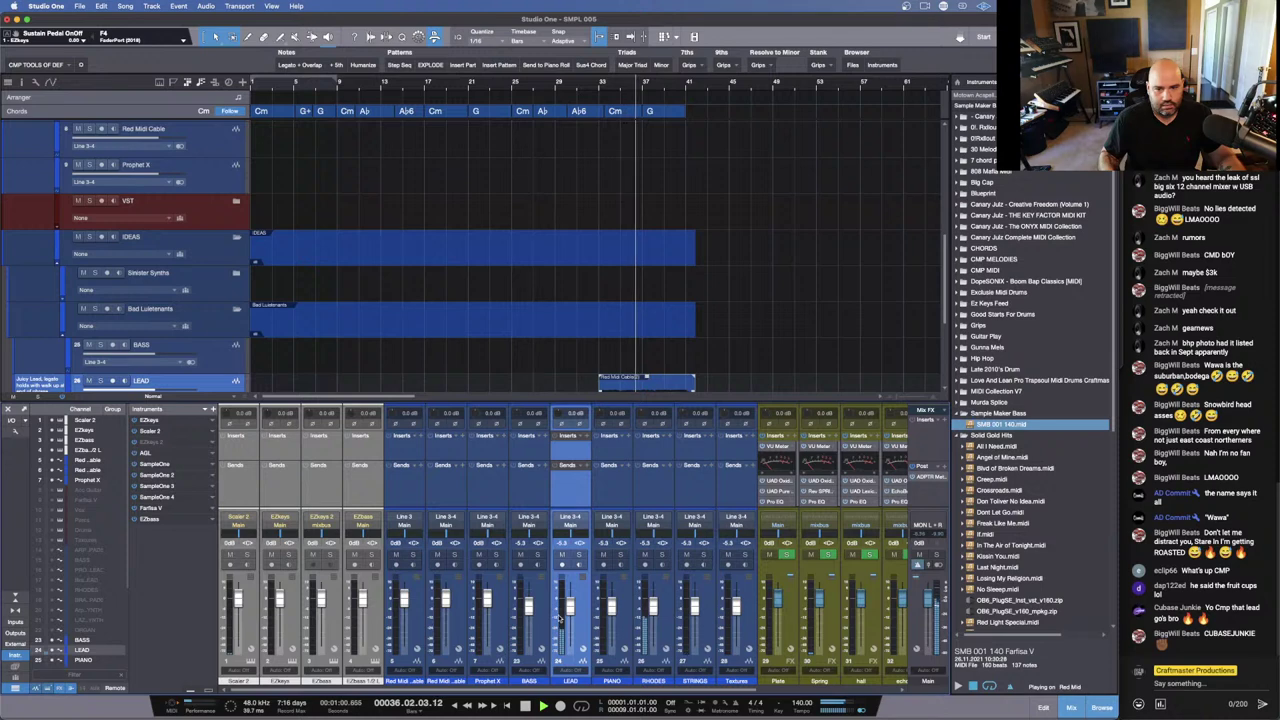
click(425, 628)
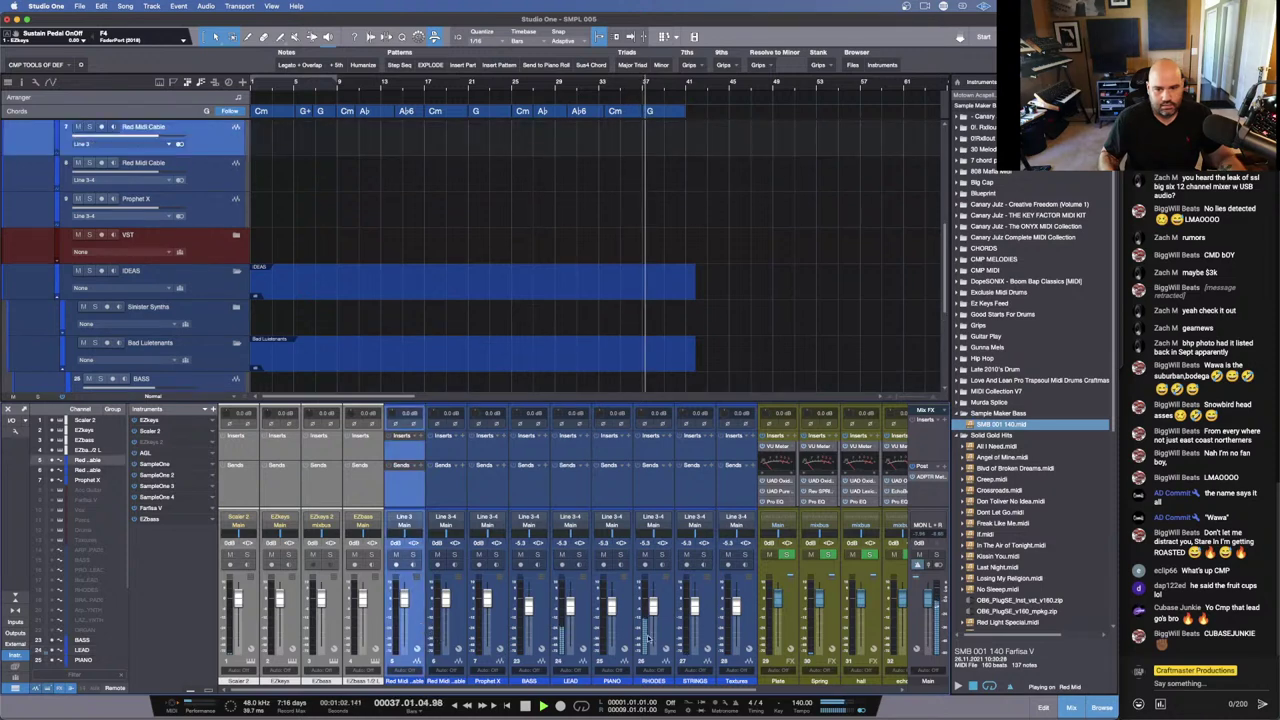
shift+click(752, 637)
click(742, 524)
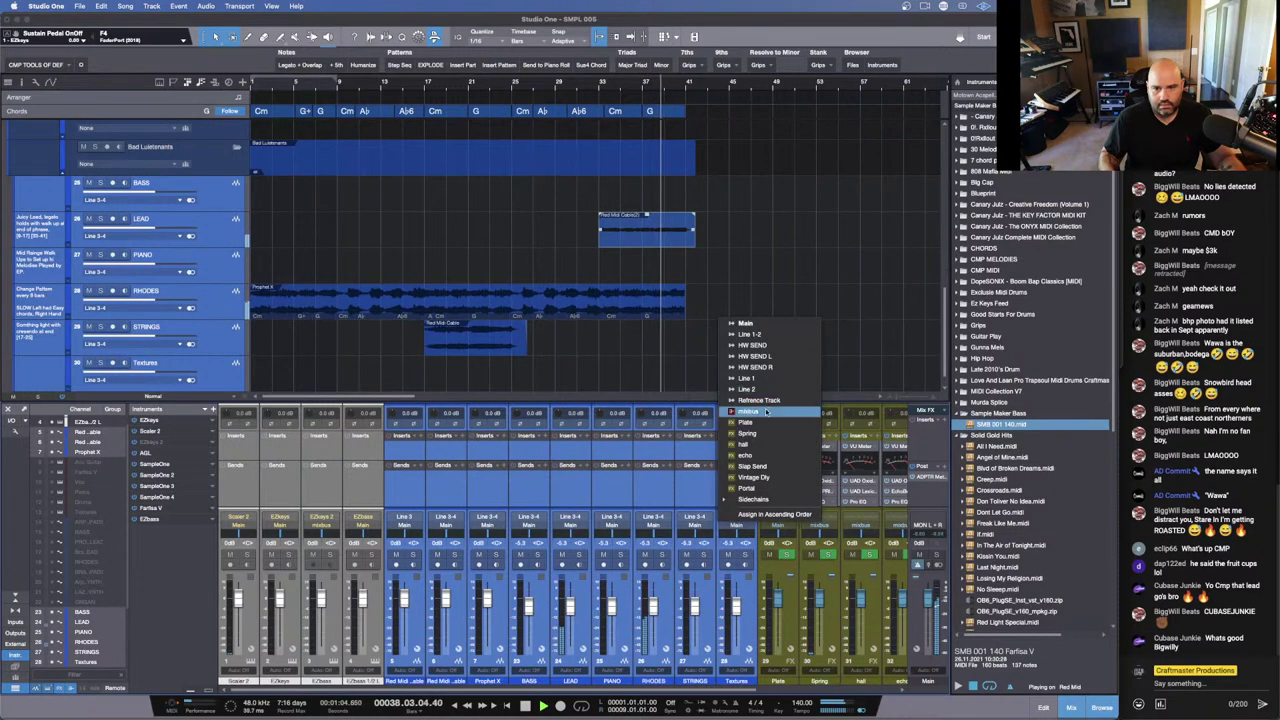
click(753, 413)
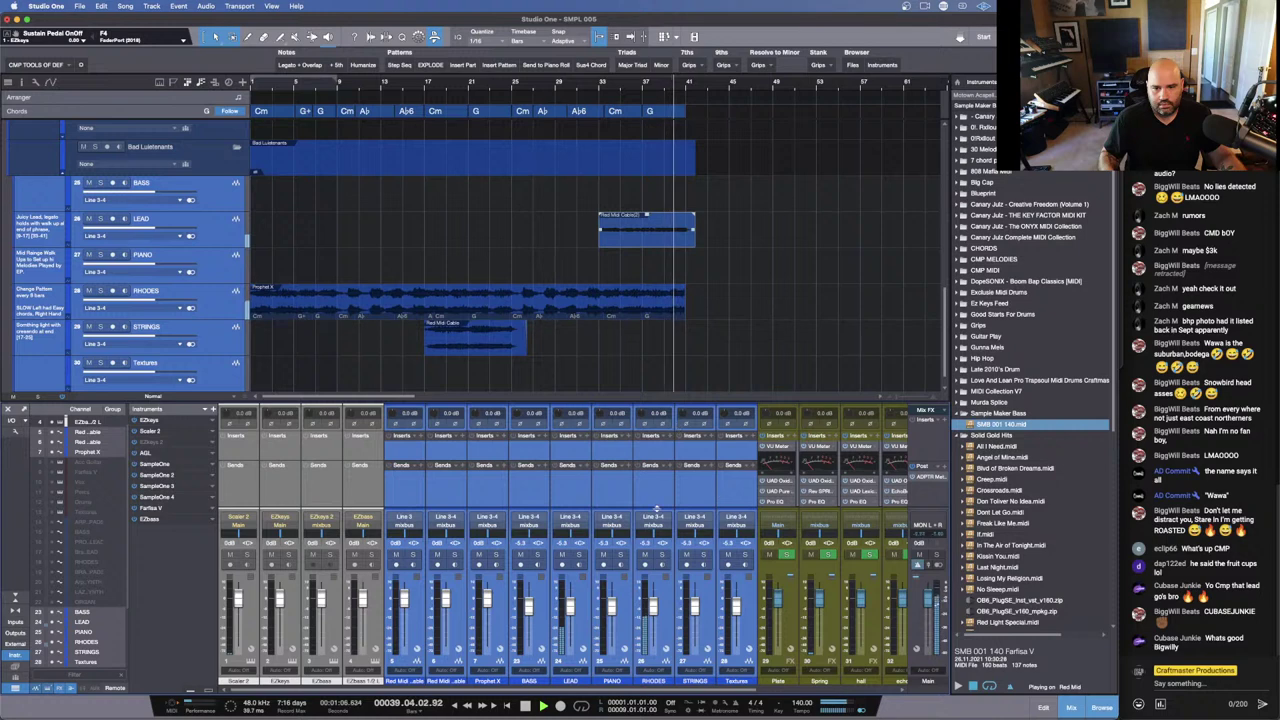
Step: Try adding a Spring send to all the selected channels
click(669, 474)
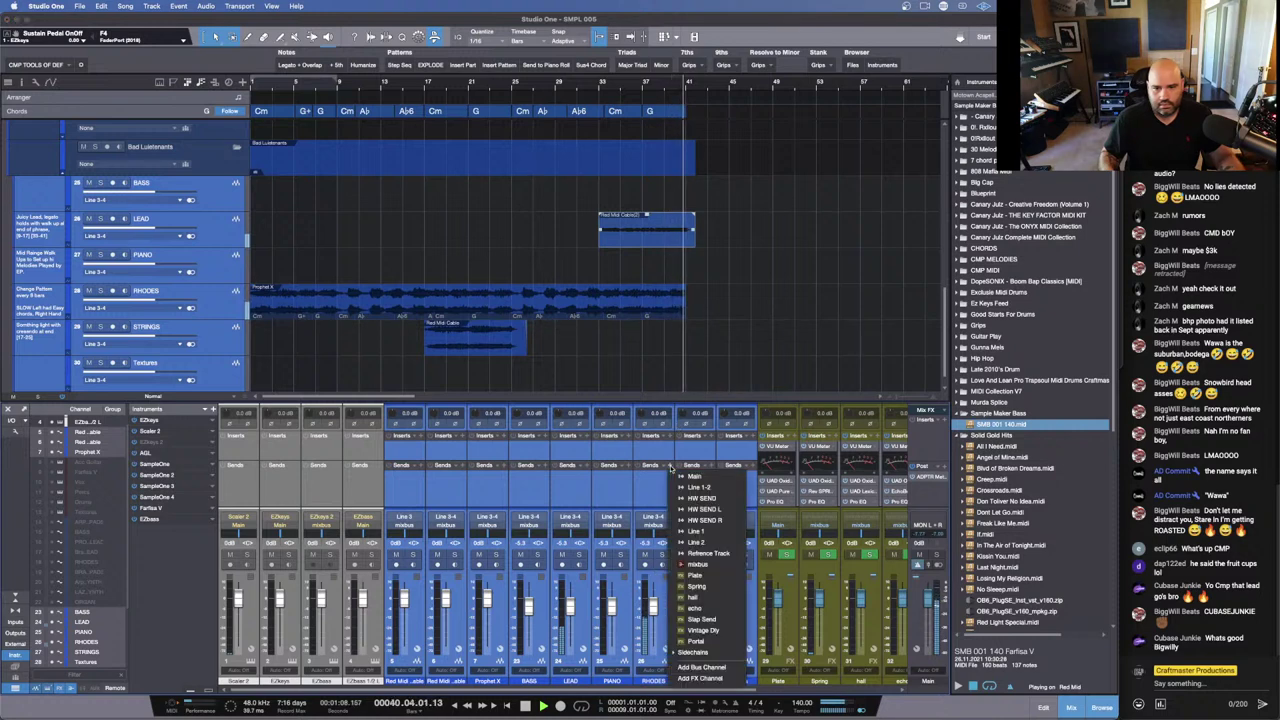
click(716, 587)
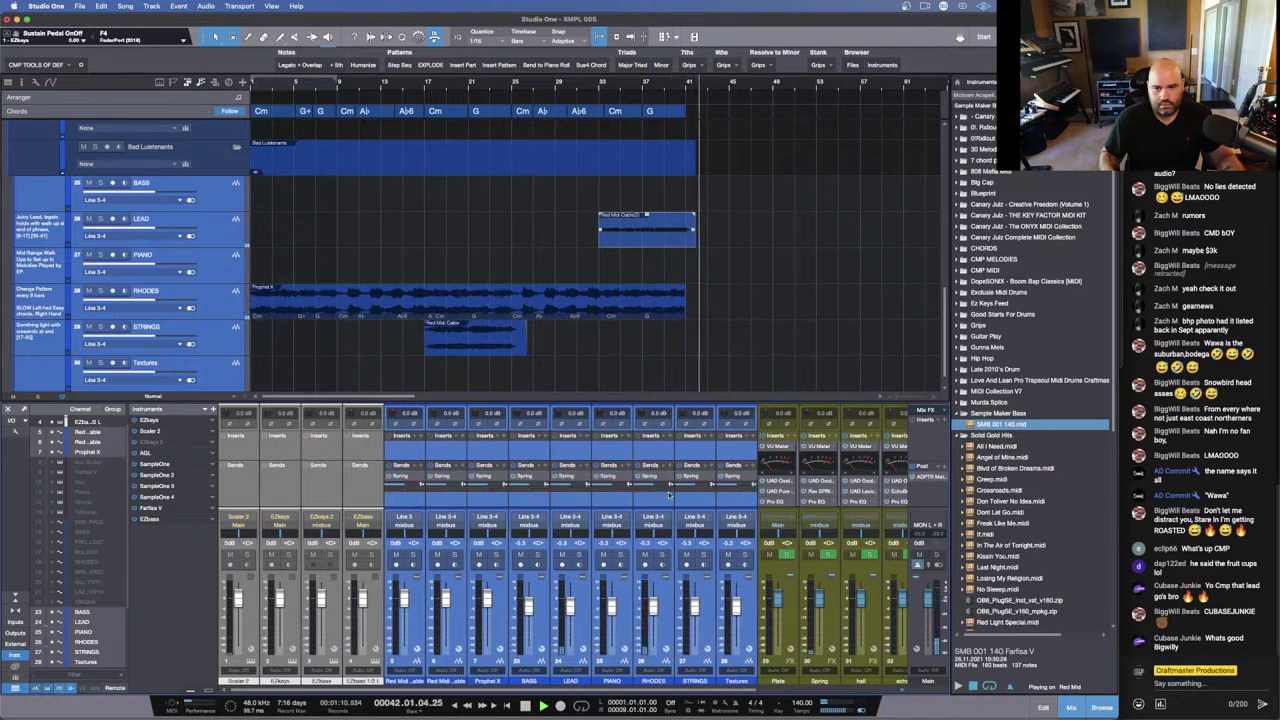
key(super+z)
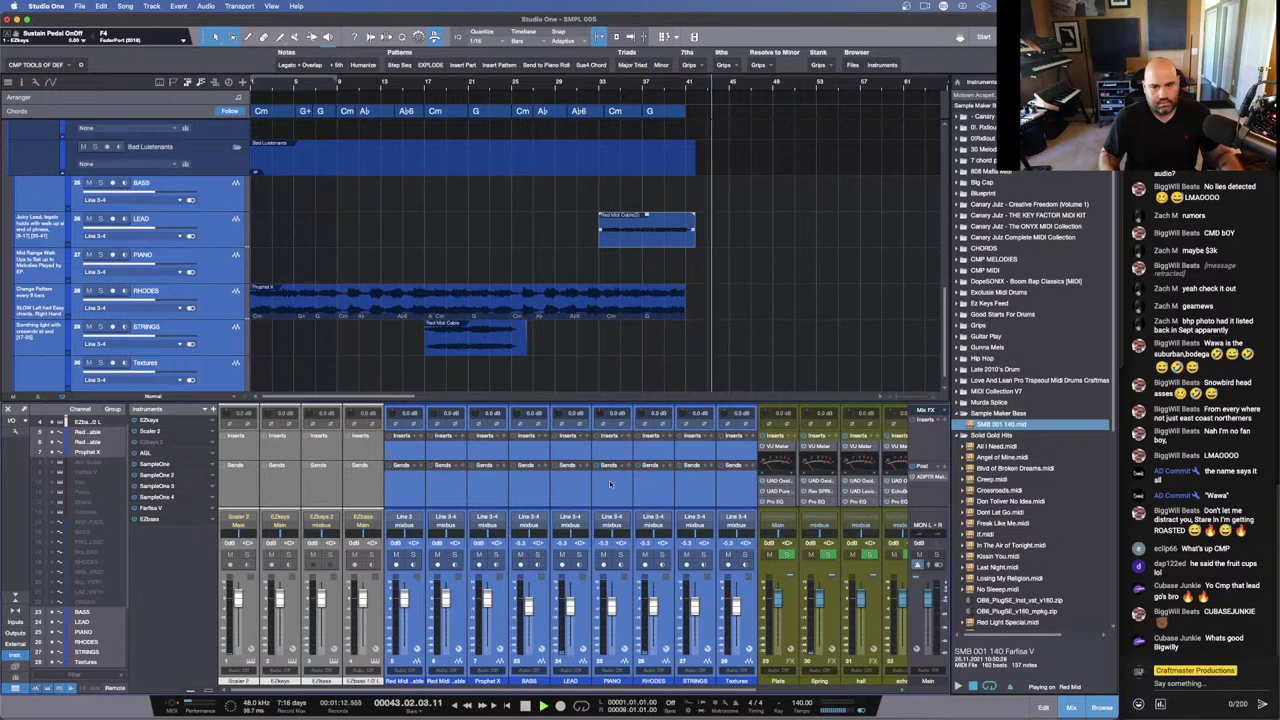
click(663, 620)
click(682, 622)
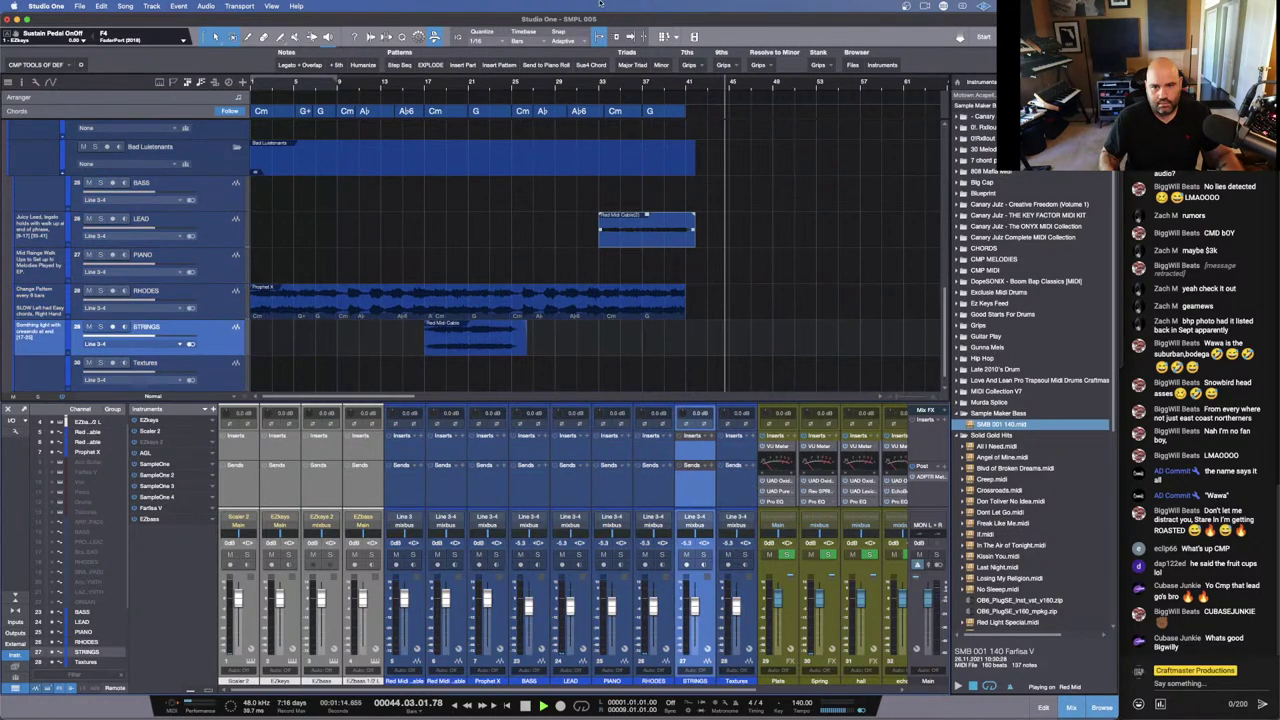
Step: Play from bar 33 and remove the two empty Red Midi Cable audio tracks and the empty Prophet X audio track above VST
click(591, 92)
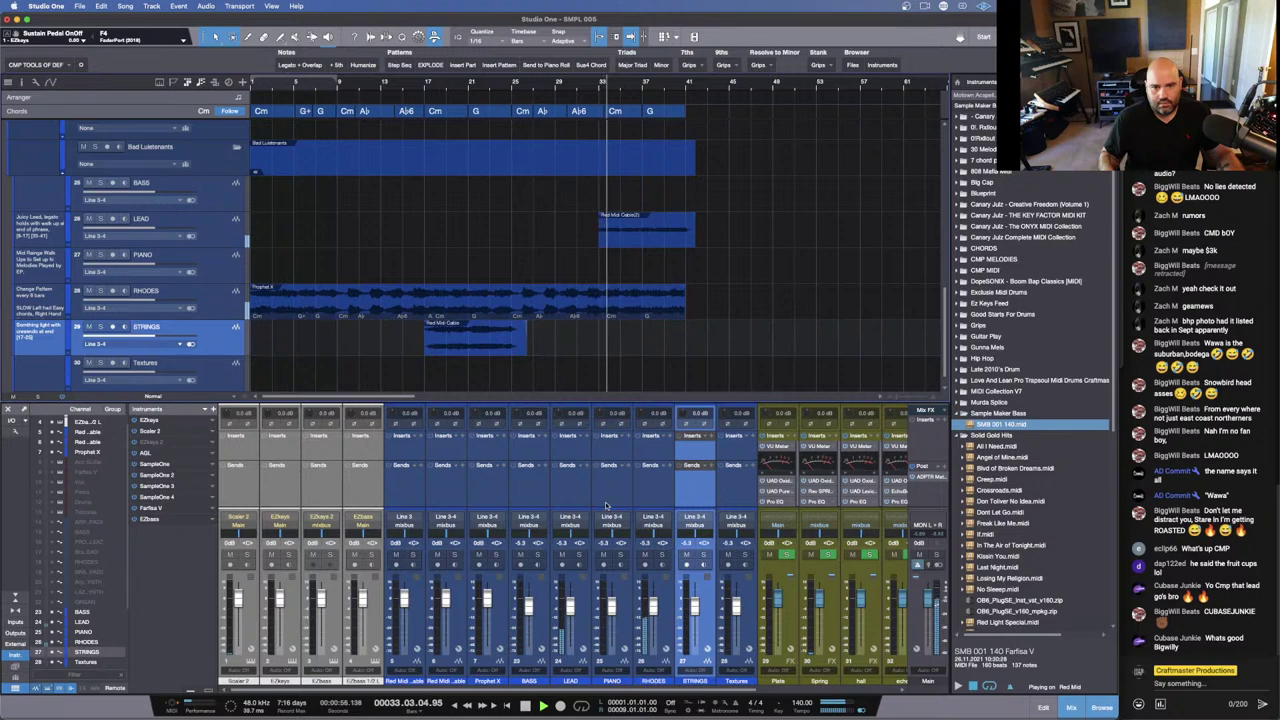
key(shift+w)
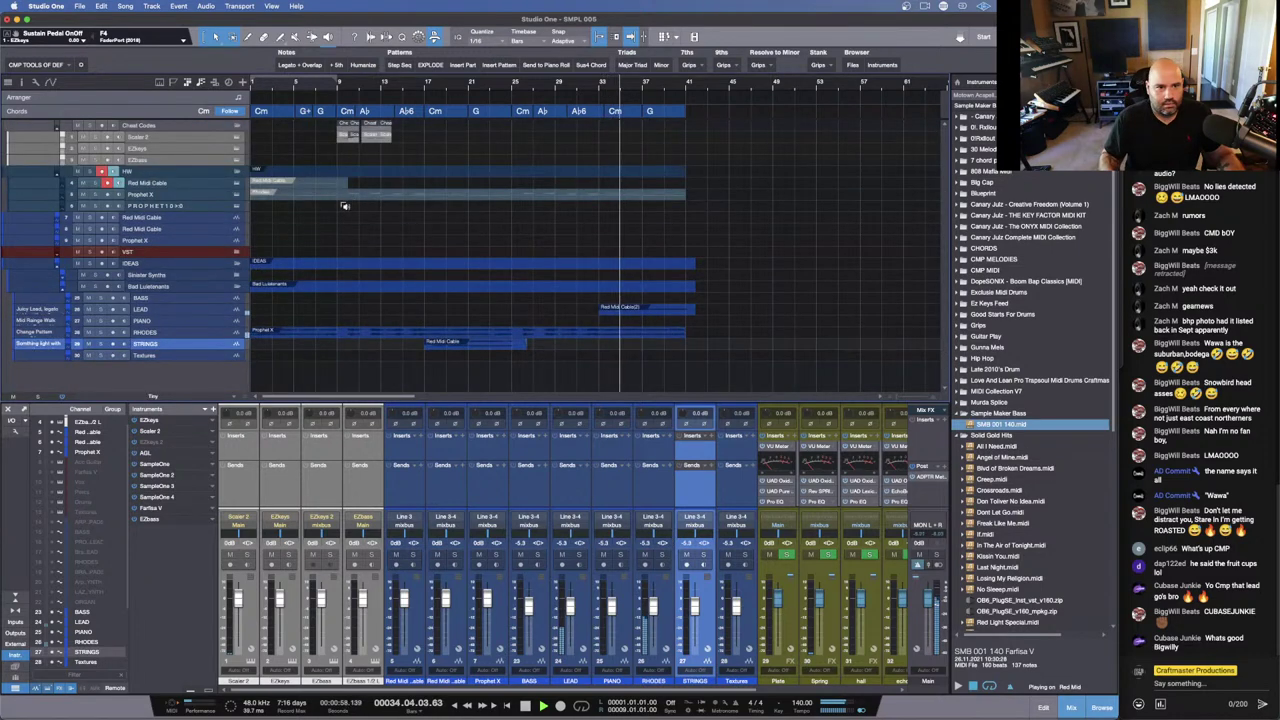
click(214, 224)
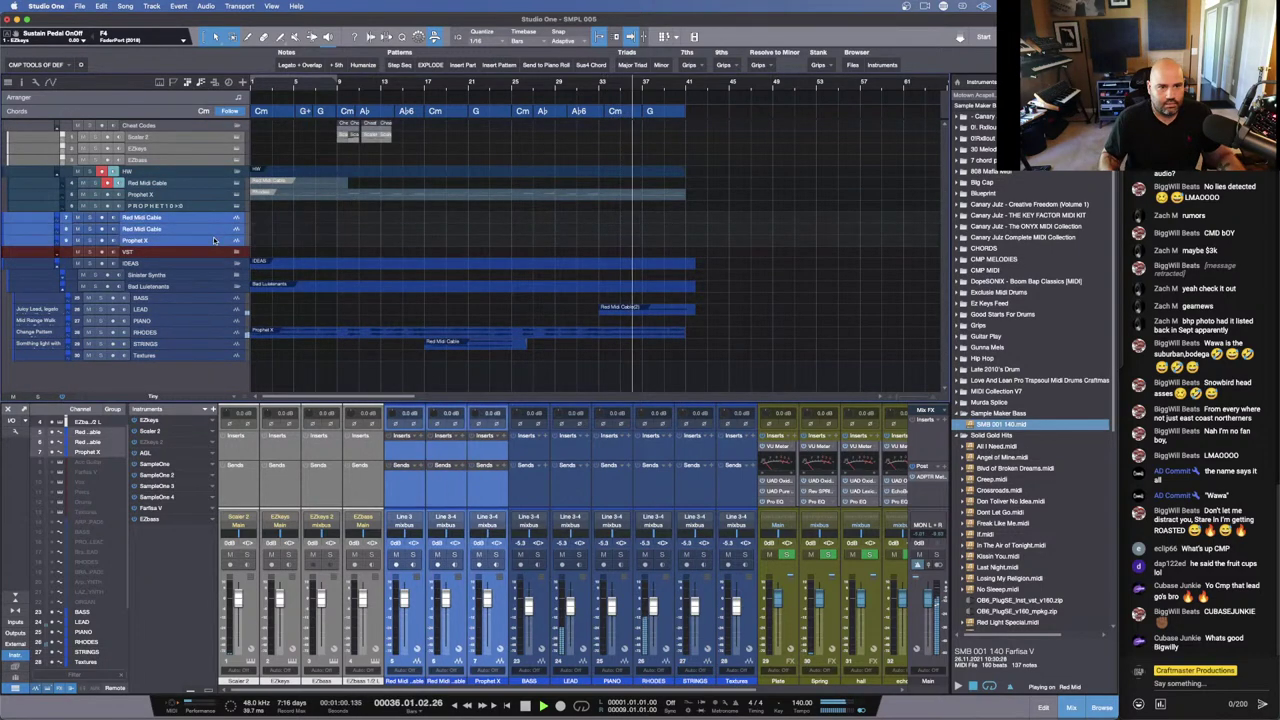
right_click(213, 235)
click(300, 293)
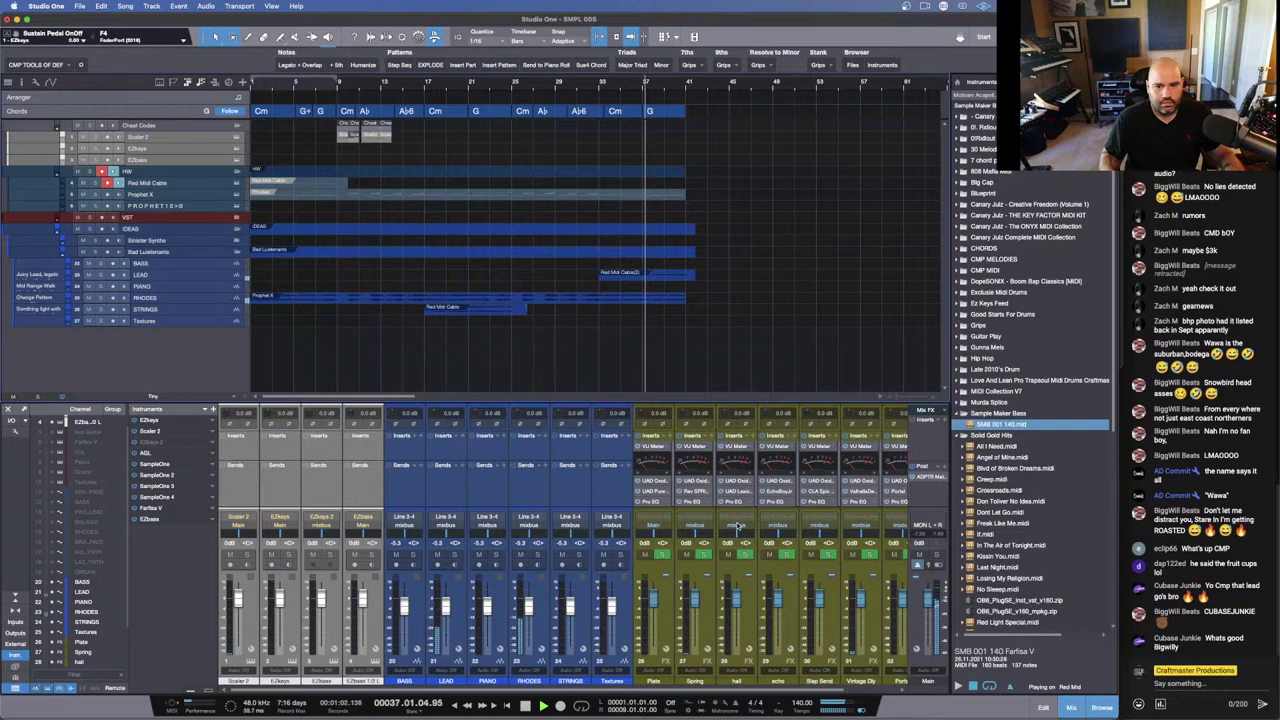
Step: Lower the RHODES channel volume to -7.1 dB and the LEAD channel volume to -7.4 dB
drag(533, 614, 533, 618)
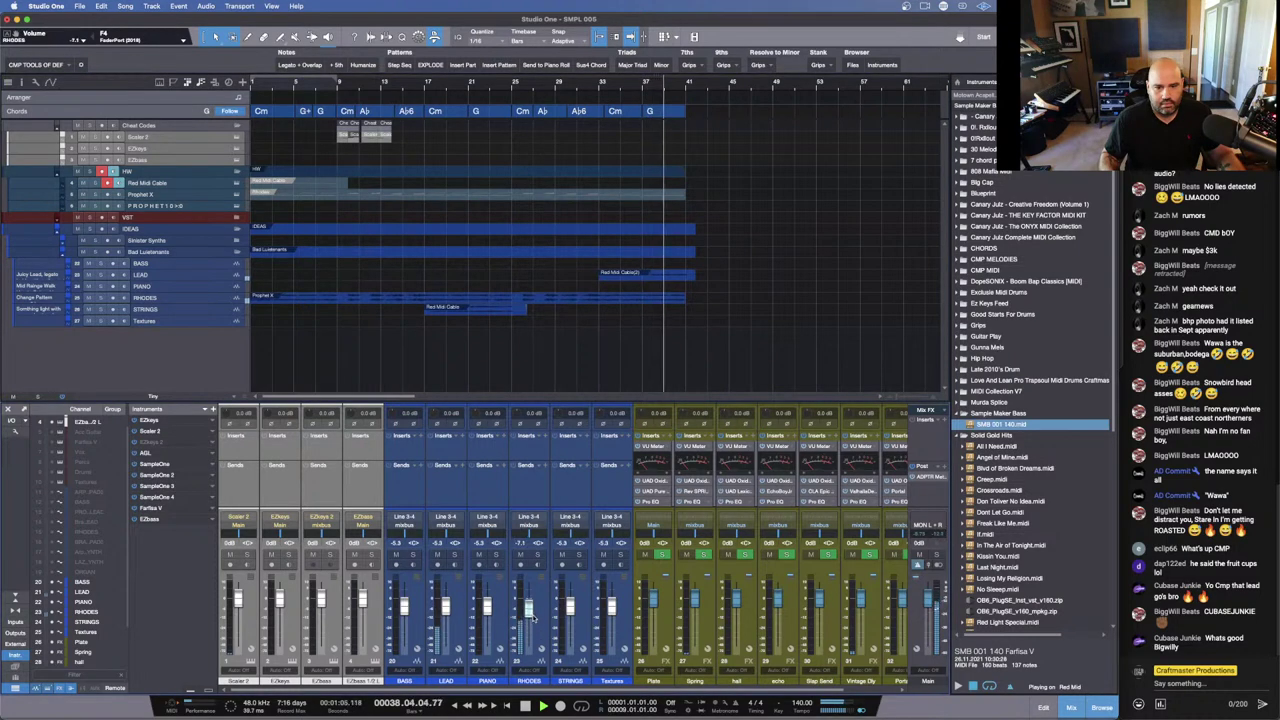
click(447, 618)
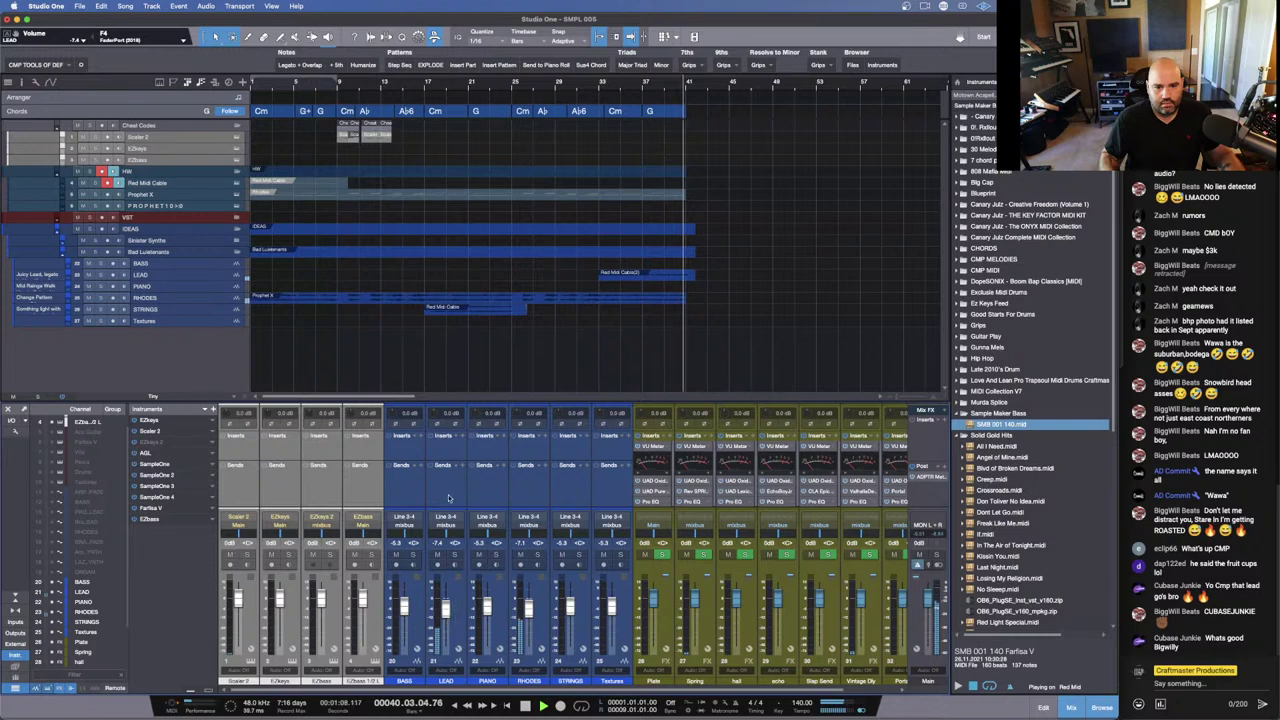
Step: Add a send to the hall effect on the LEAD channel and play from bar 33
click(459, 466)
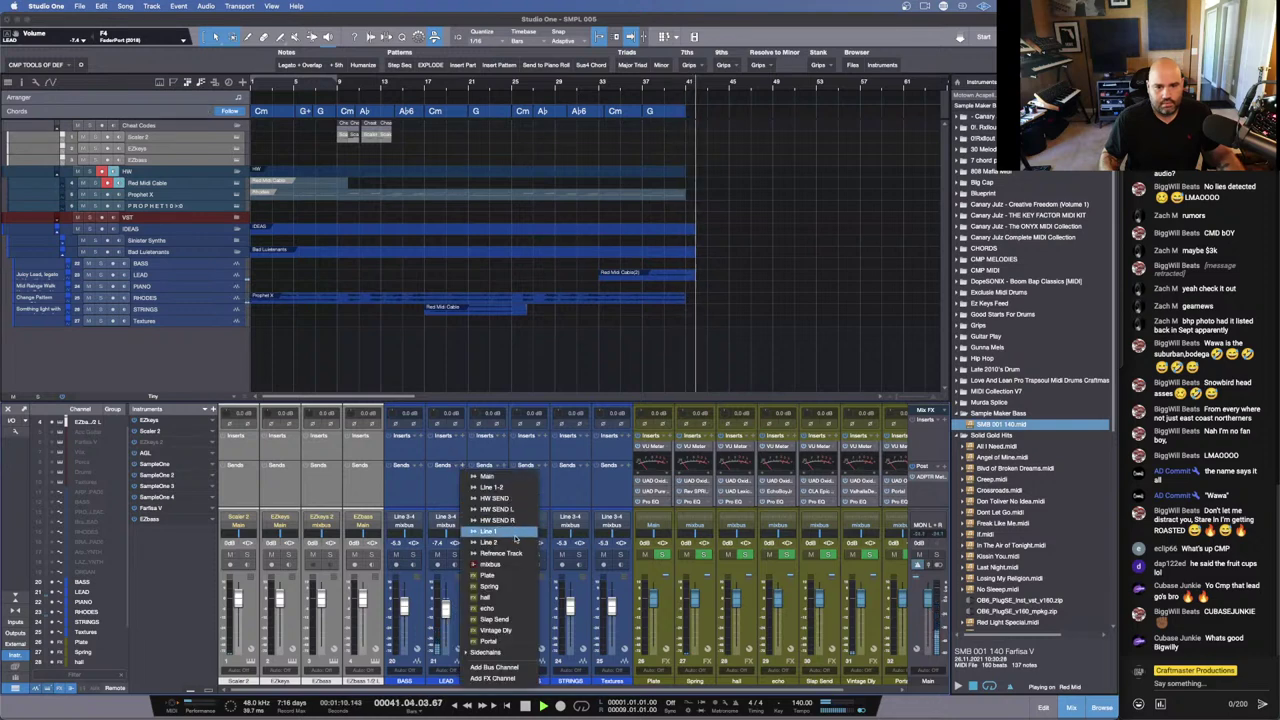
click(487, 597)
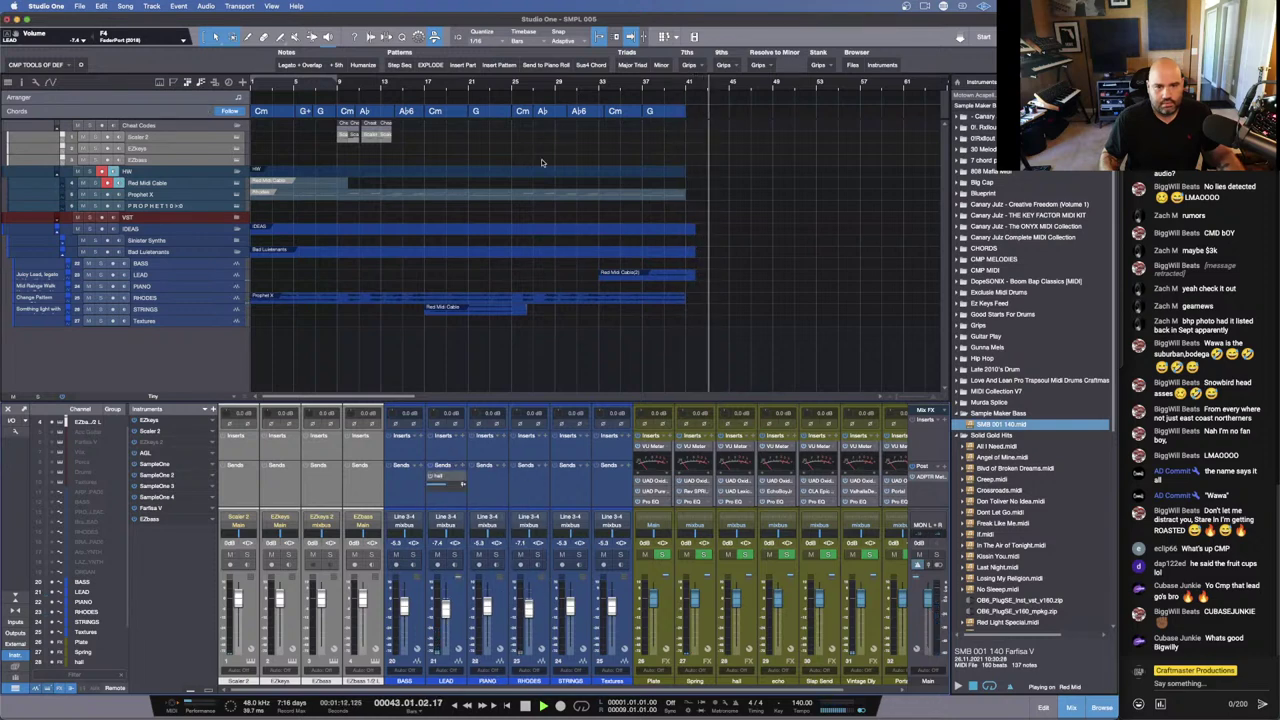
click(596, 84)
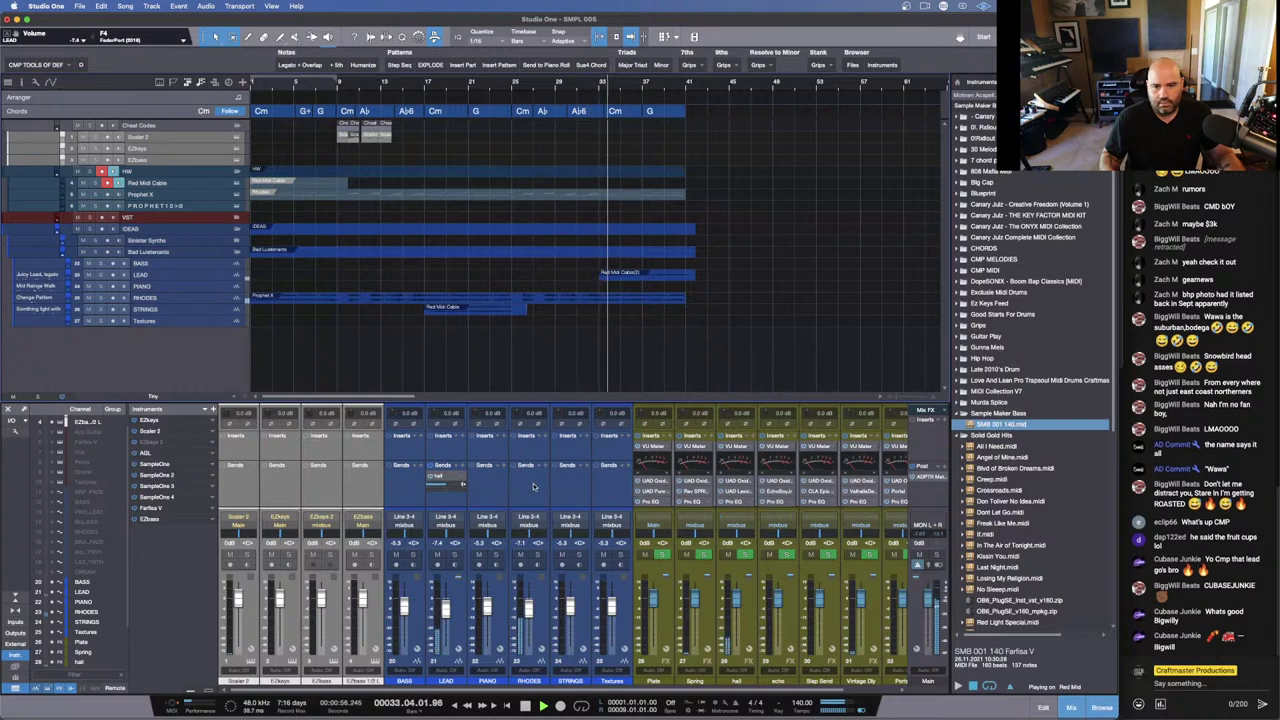
Step: In the hall channel's UAD Lexicon 480L, raise both output levels to 12 dB and set the right input gain to 5.4 dB
click(735, 491)
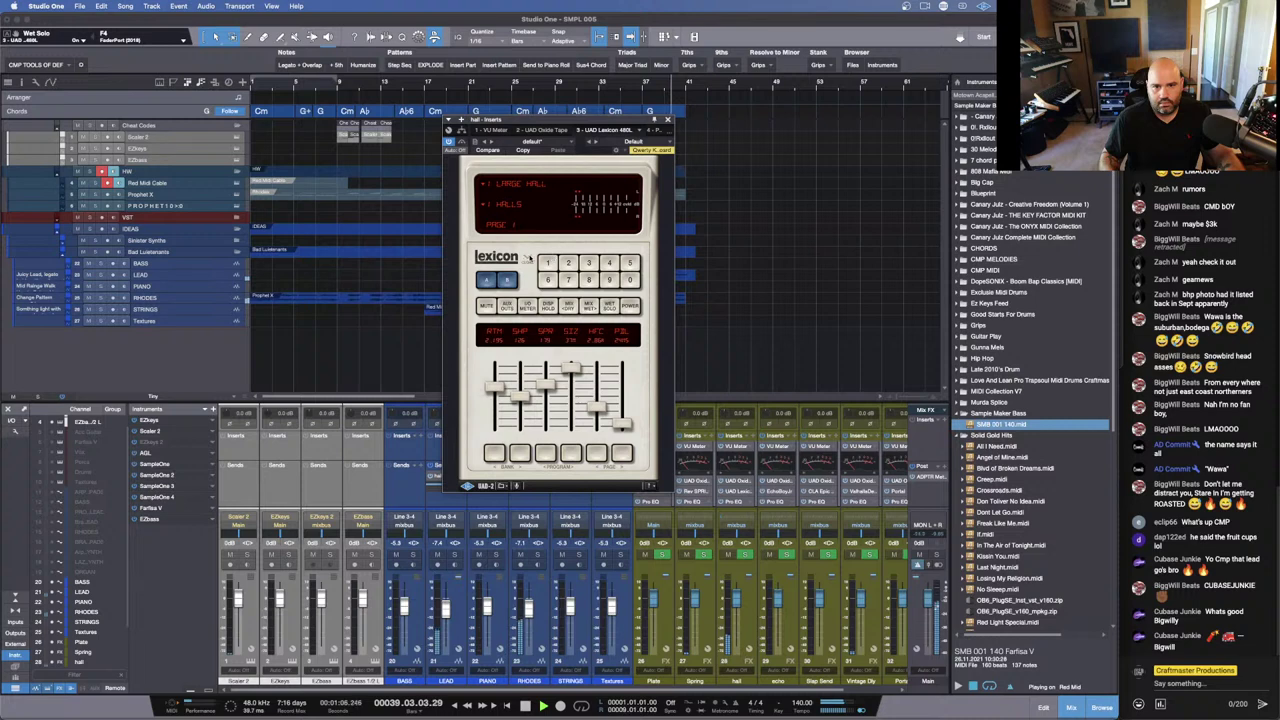
click(528, 258)
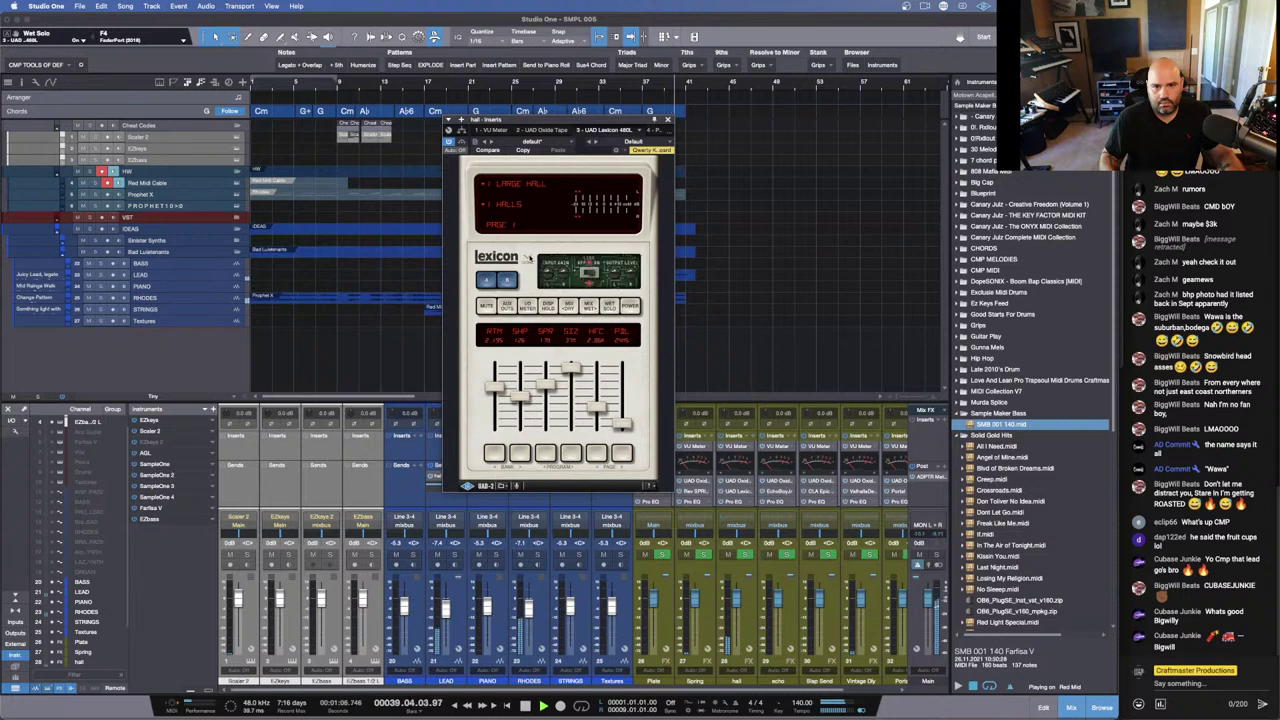
click(616, 273)
drag(616, 272, 623, 205)
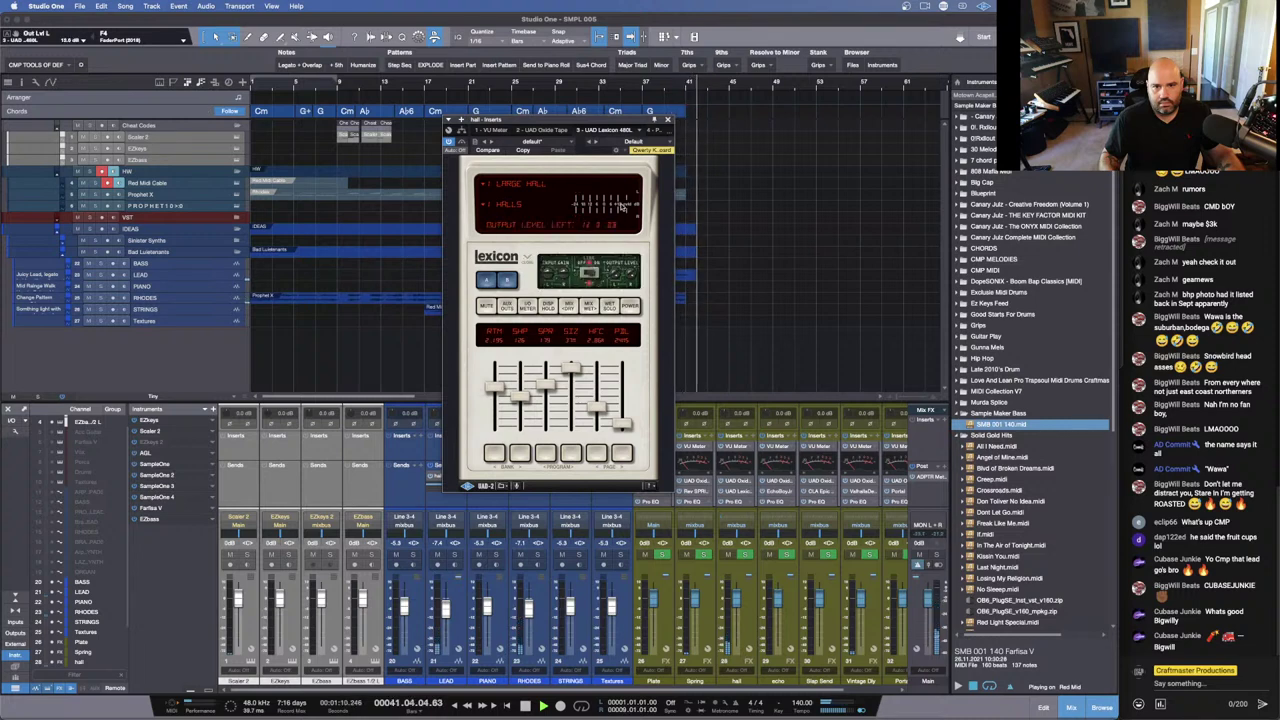
click(396, 84)
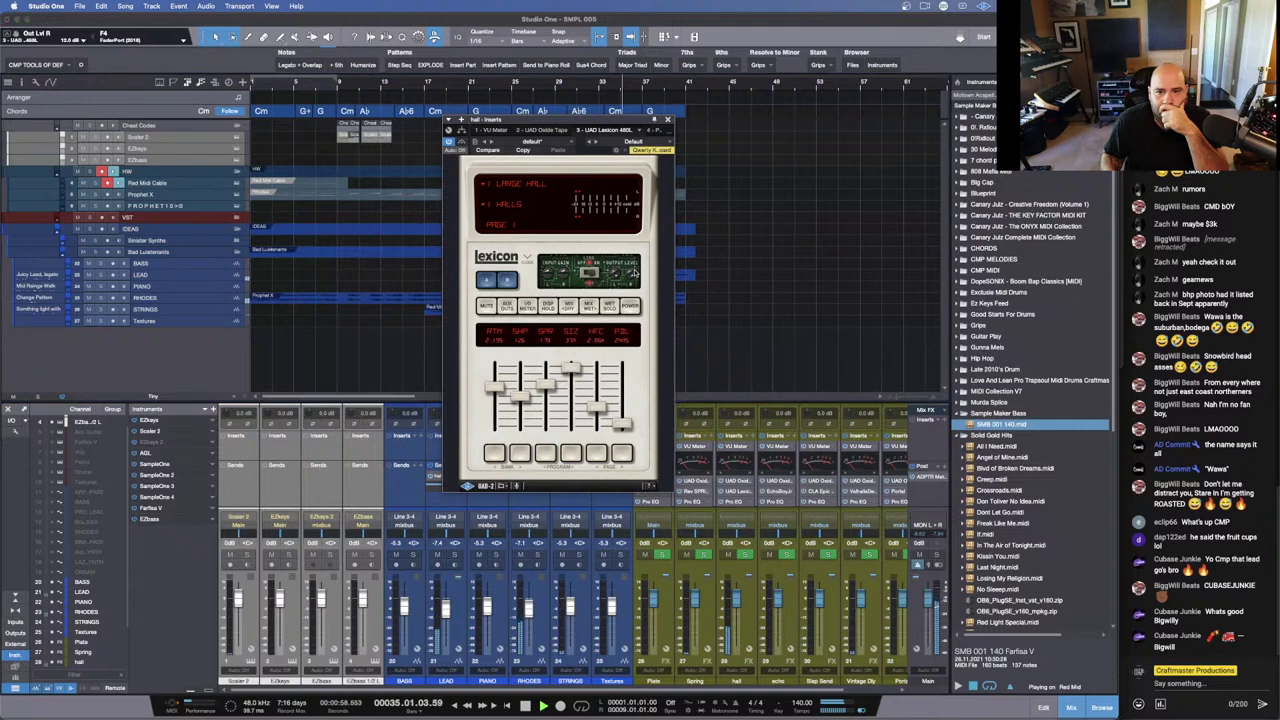
mouse_move(633, 289)
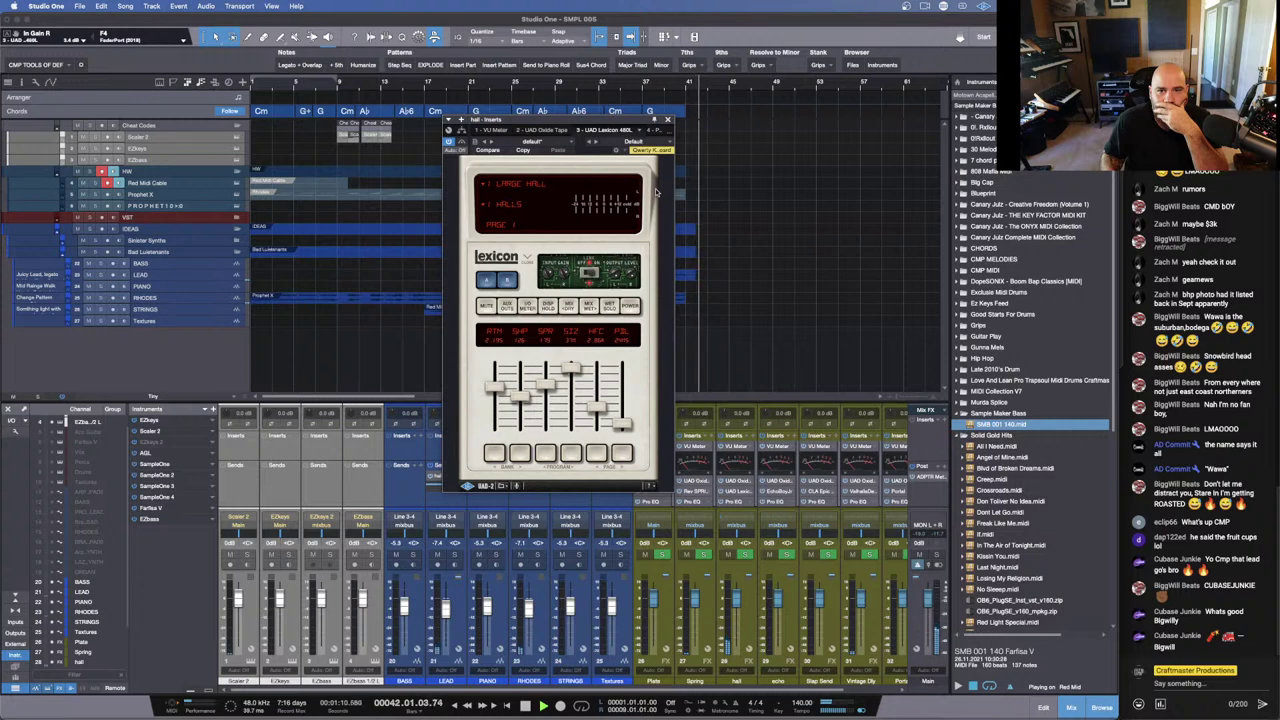
click(668, 120)
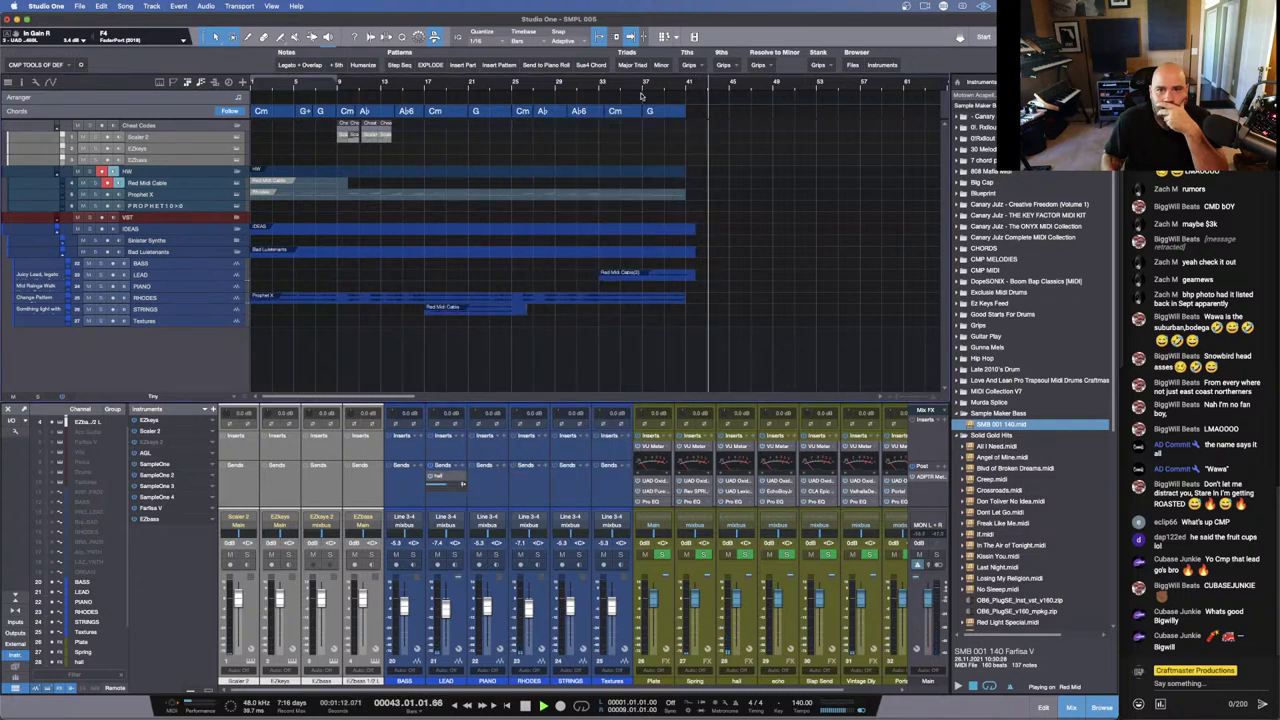
Step: Play from bar 33 and set the LEAD channel's hall send level to about -6.5 dB
click(591, 88)
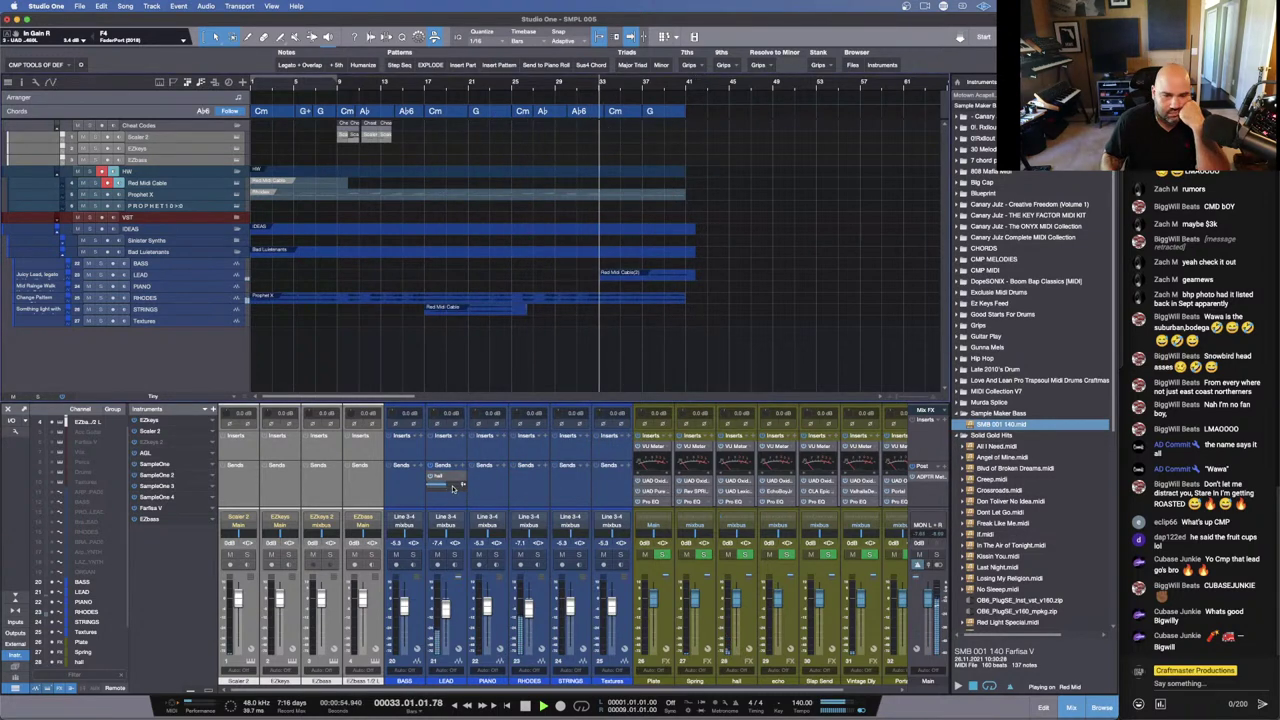
drag(452, 488, 446, 491)
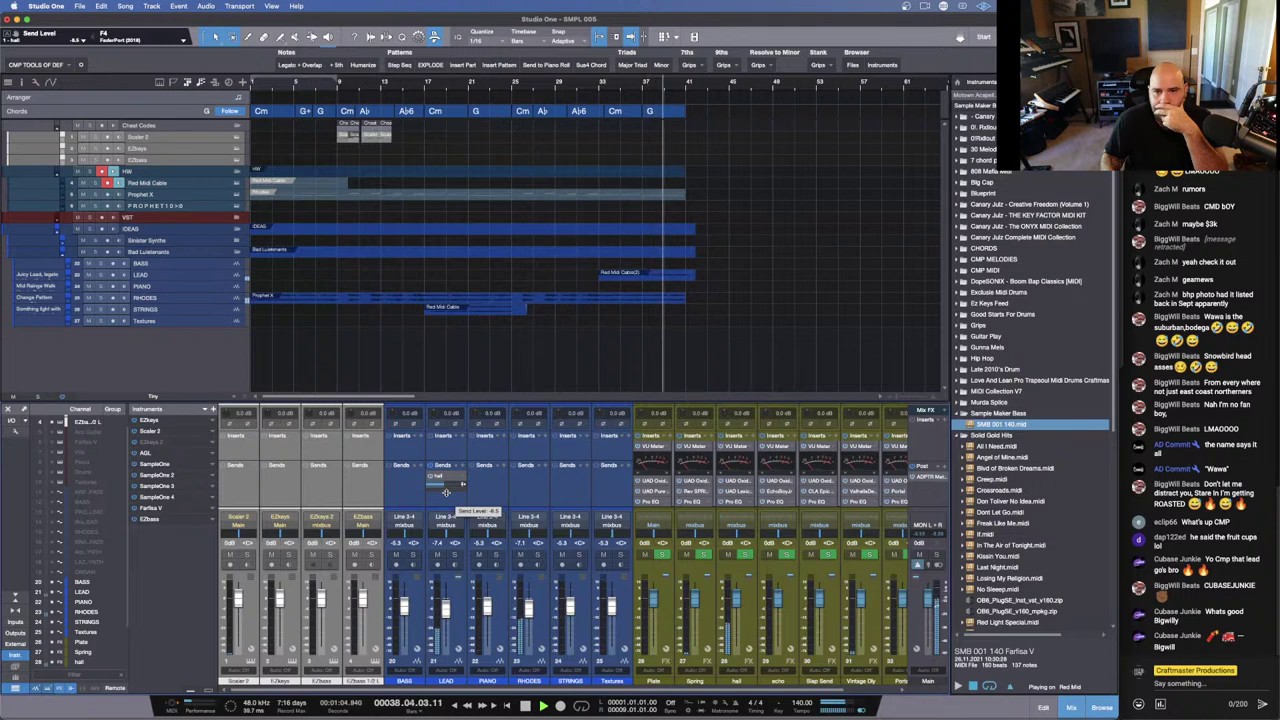
drag(446, 490, 446, 490)
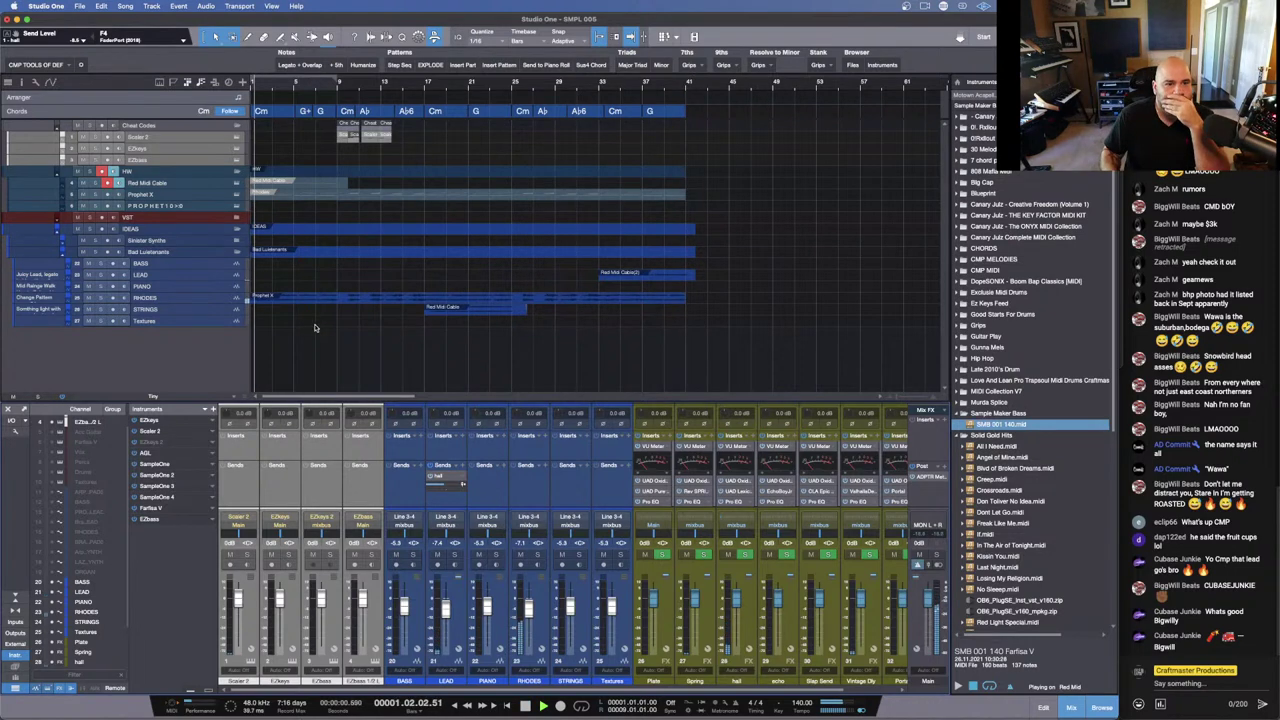
Step: Select the Textures track and switch the file browser to the Proudcts folder location
click(211, 319)
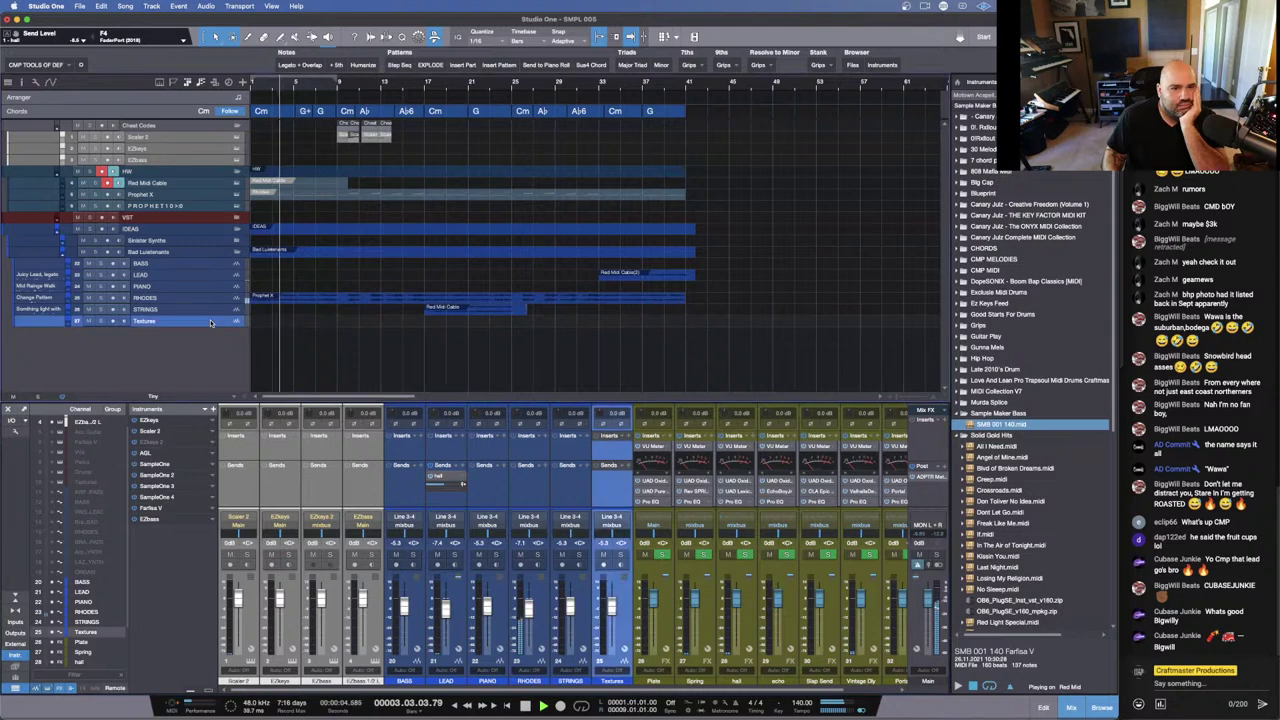
click(991, 88)
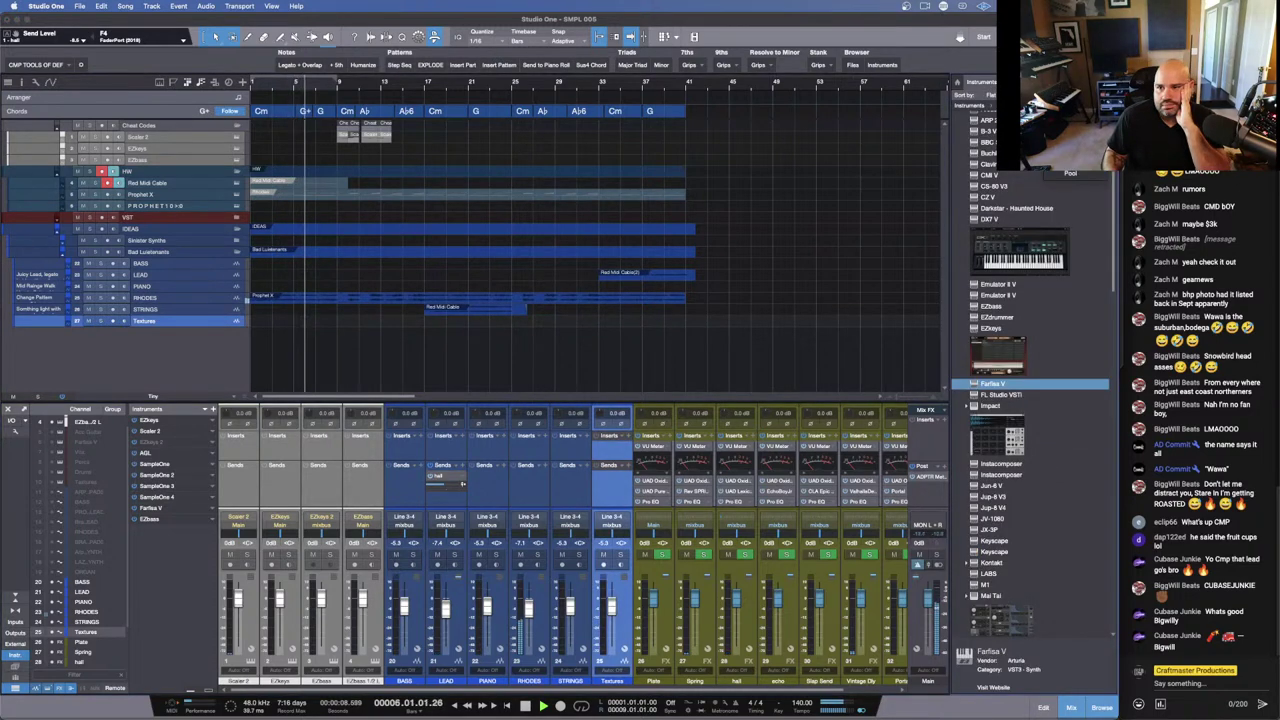
click(1040, 82)
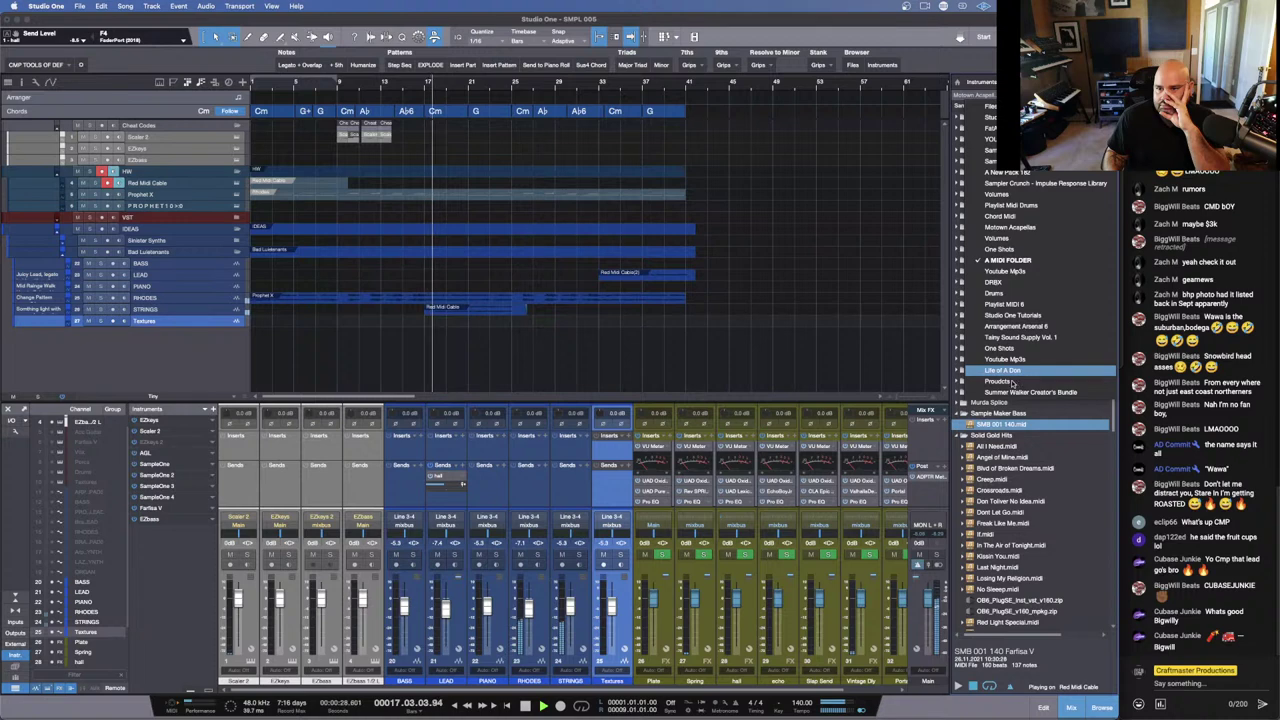
click(1008, 388)
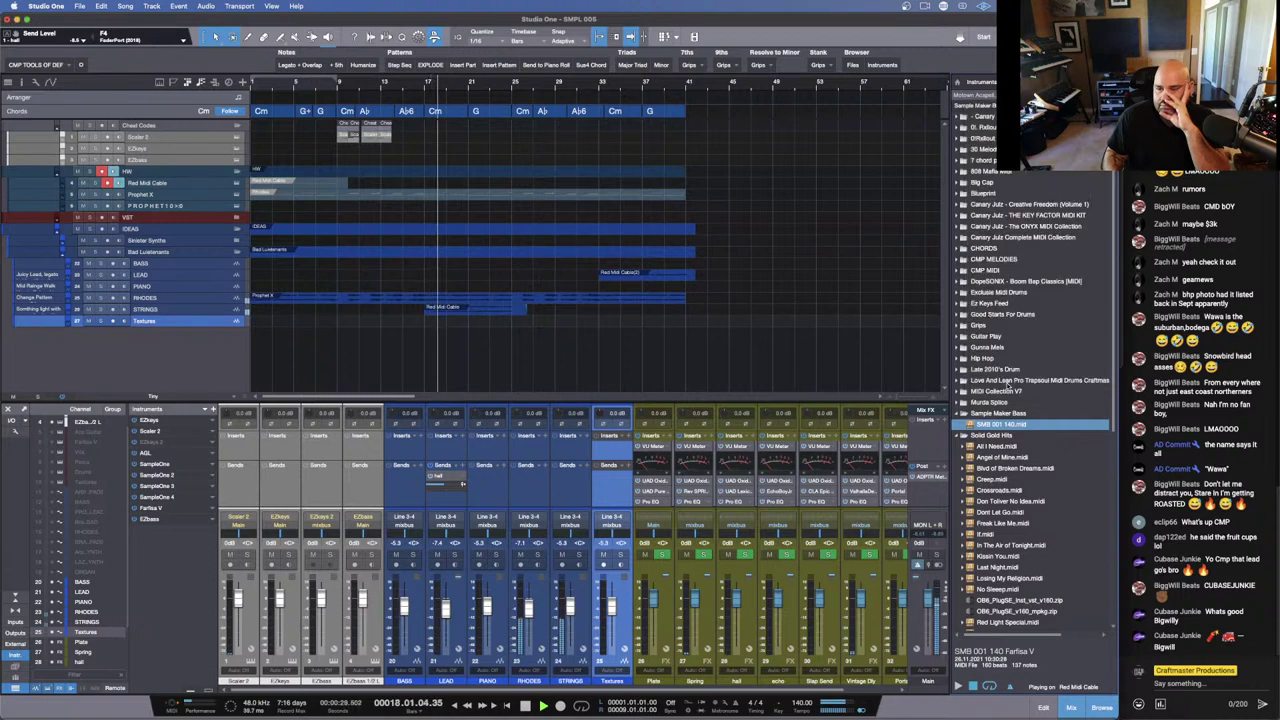
click(1008, 382)
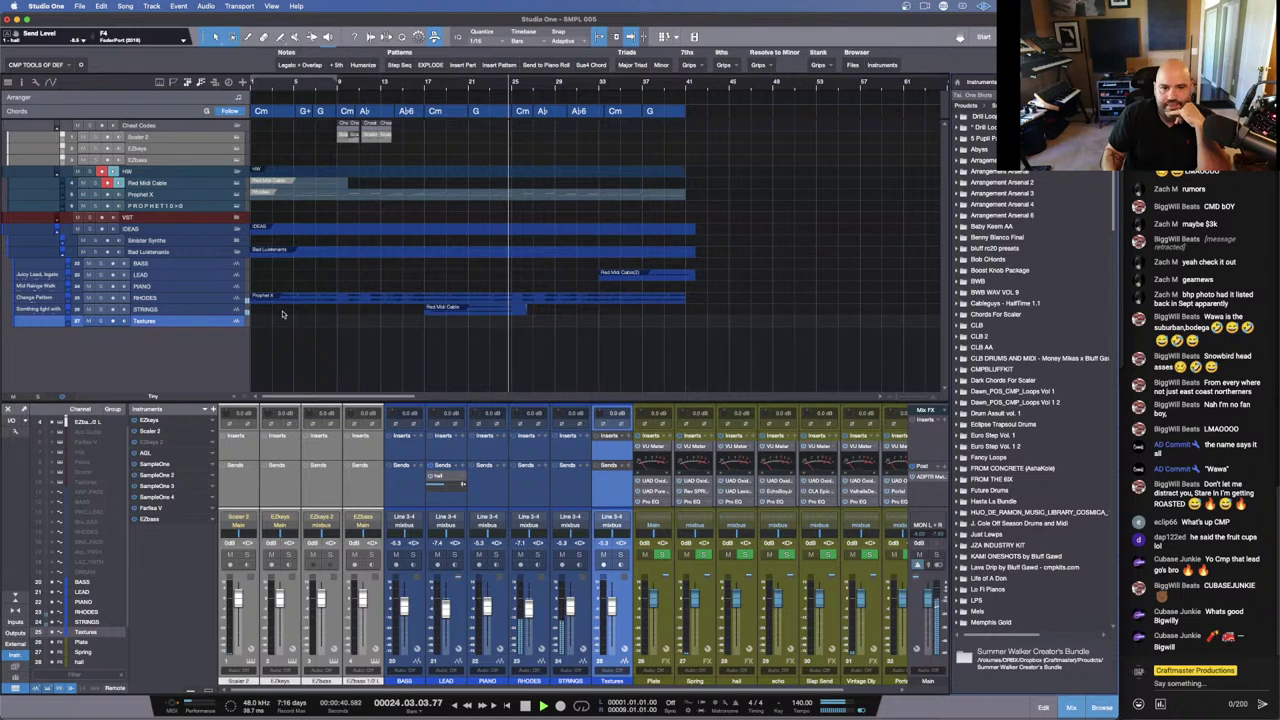
Step: Lower the STRINGS channel to -10.4 dB and insert VU Meter, UAD Oxide Tape and Virtual Mix Rack on the BASS through Textures channels
click(222, 314)
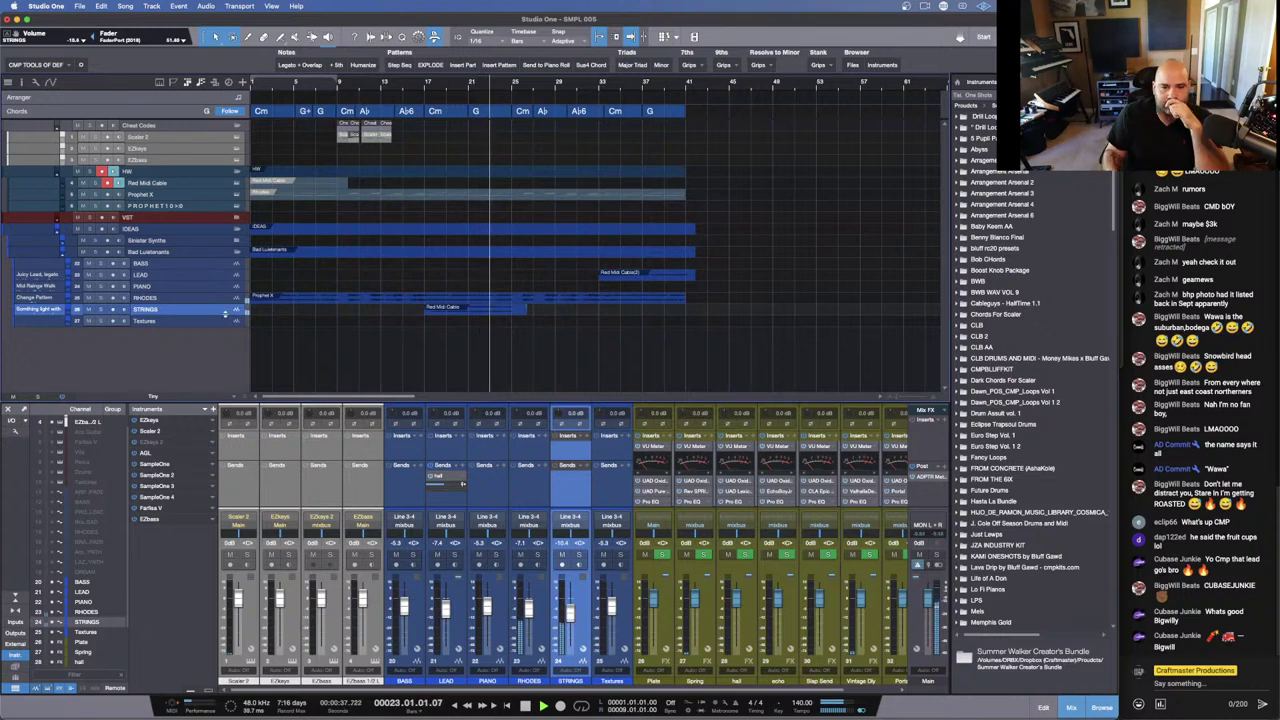
click(420, 635)
shift+click(610, 635)
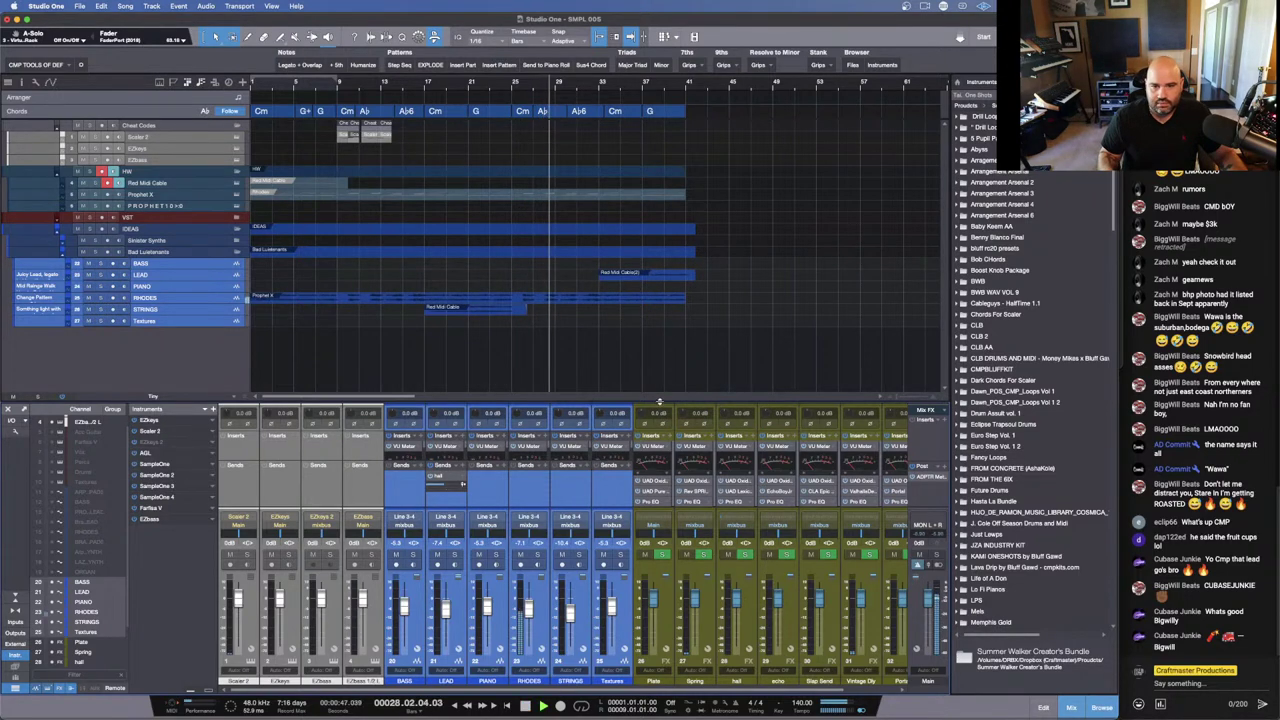
drag(659, 401, 550, 262)
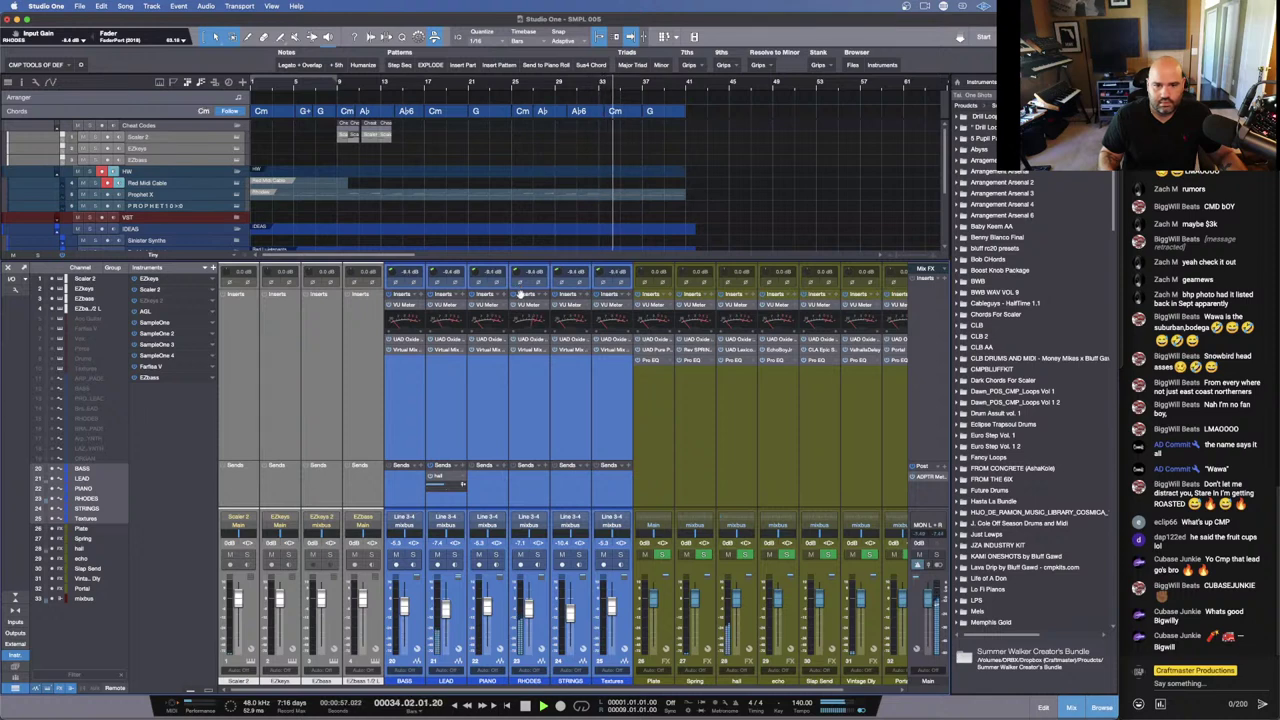
Step: Adjust the Trimmer's trim in the LEAD channel's Virtual Mix Rack and shrink the mixer so all tracks show in the arrangement
click(451, 351)
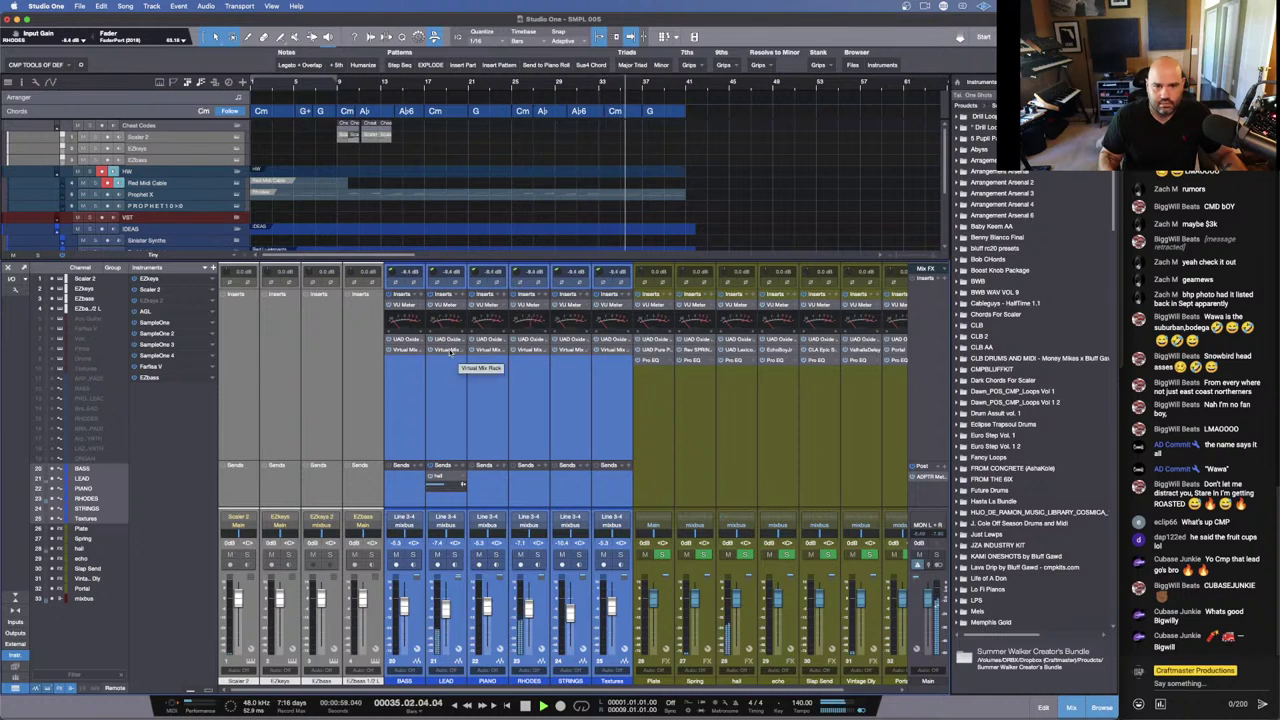
drag(803, 350, 806, 359)
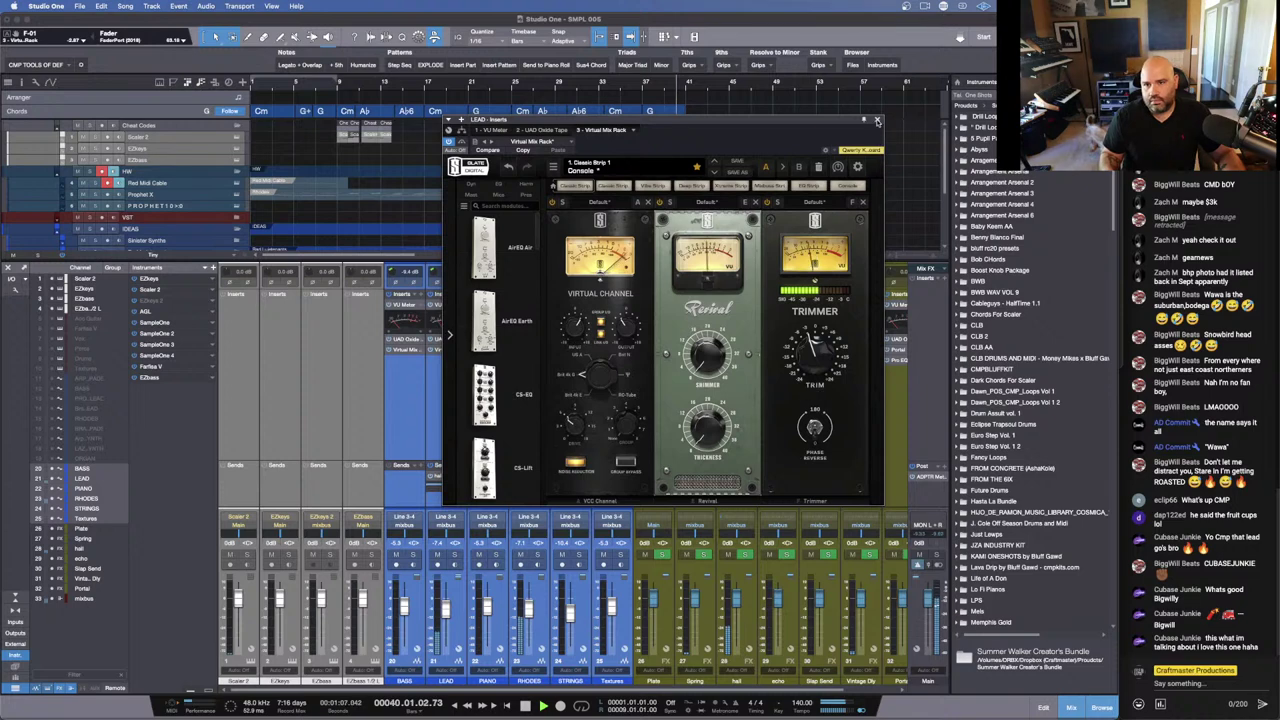
click(877, 119)
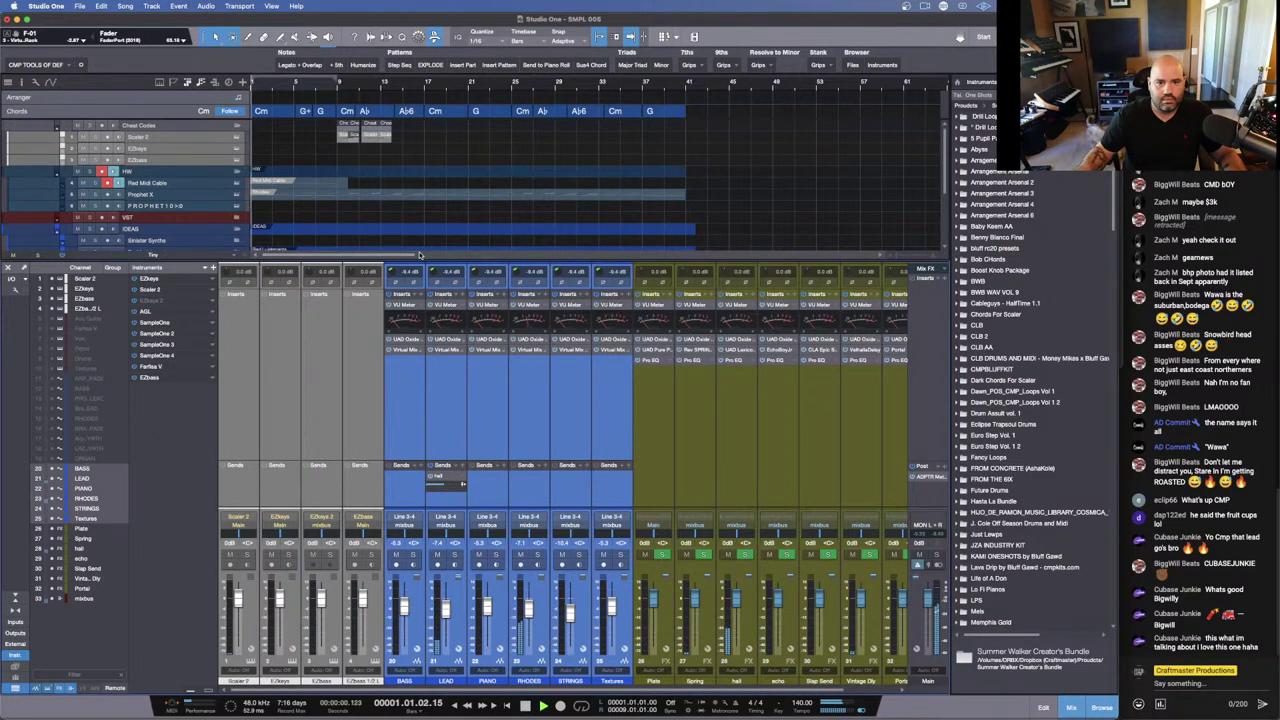
drag(410, 254, 406, 402)
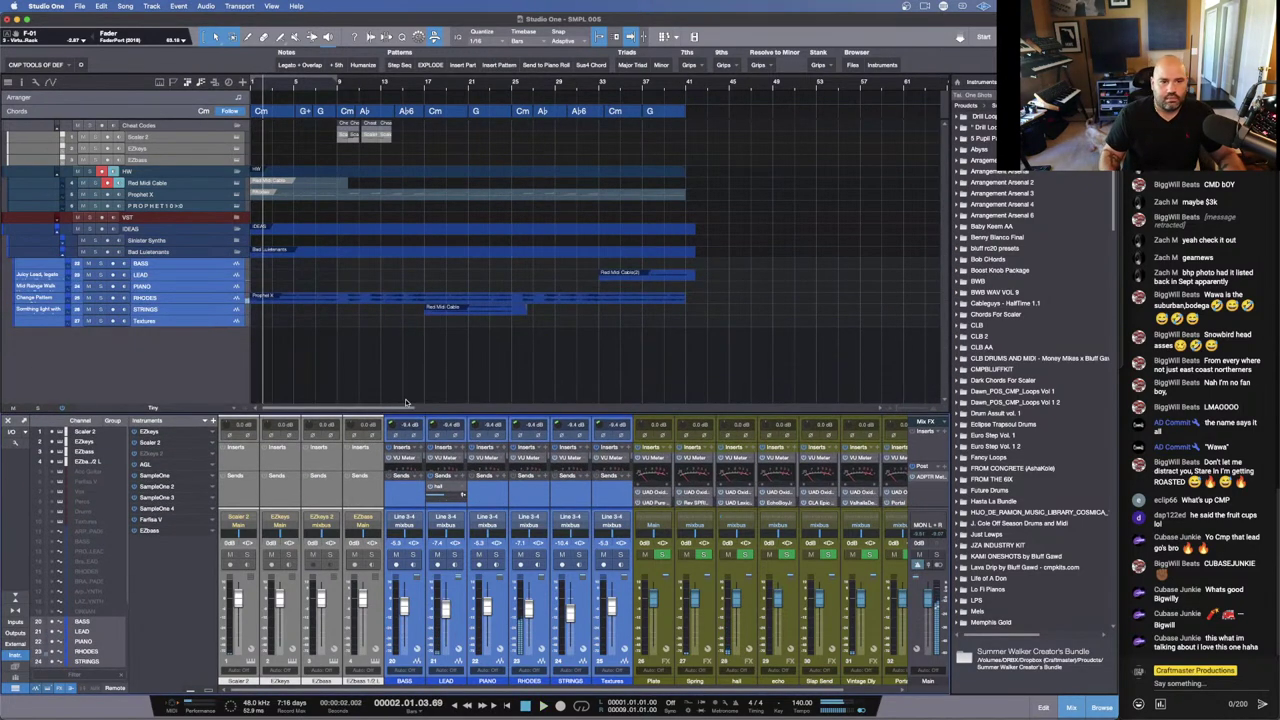
Step: Arm the Prophet X track and play the song from bar 15 and again from the start
click(402, 217)
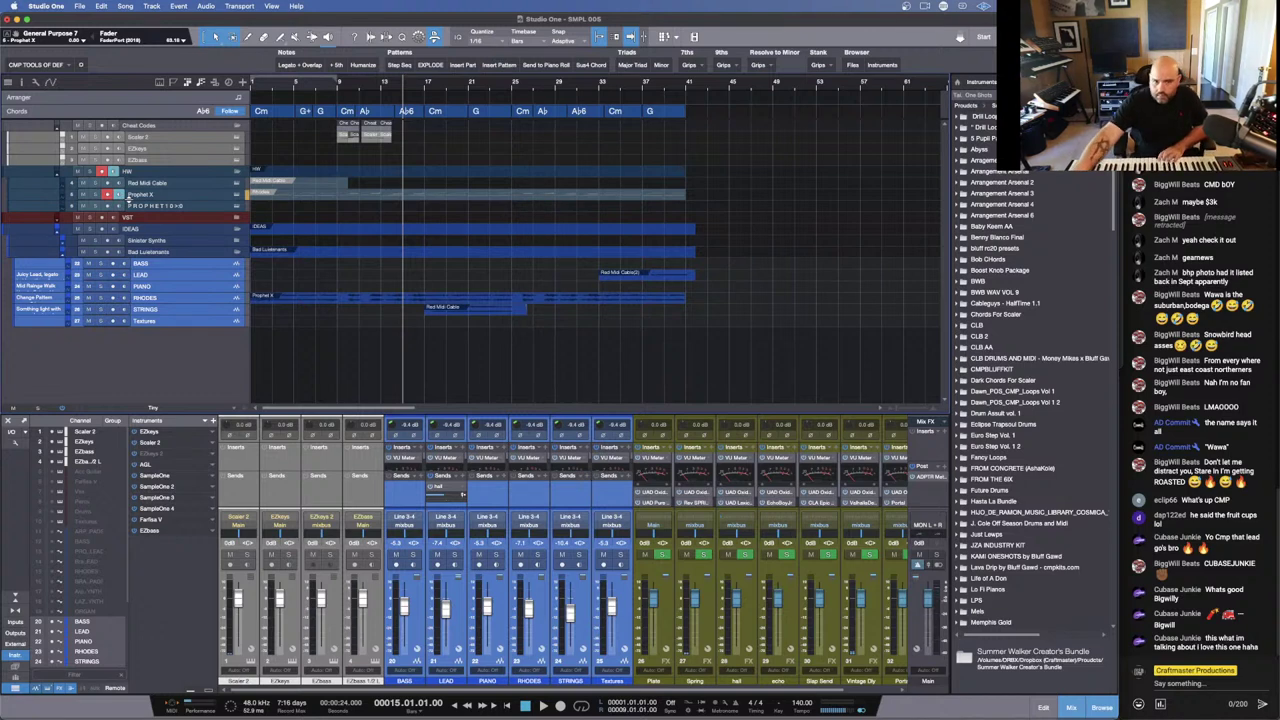
key(comma)
key(space)
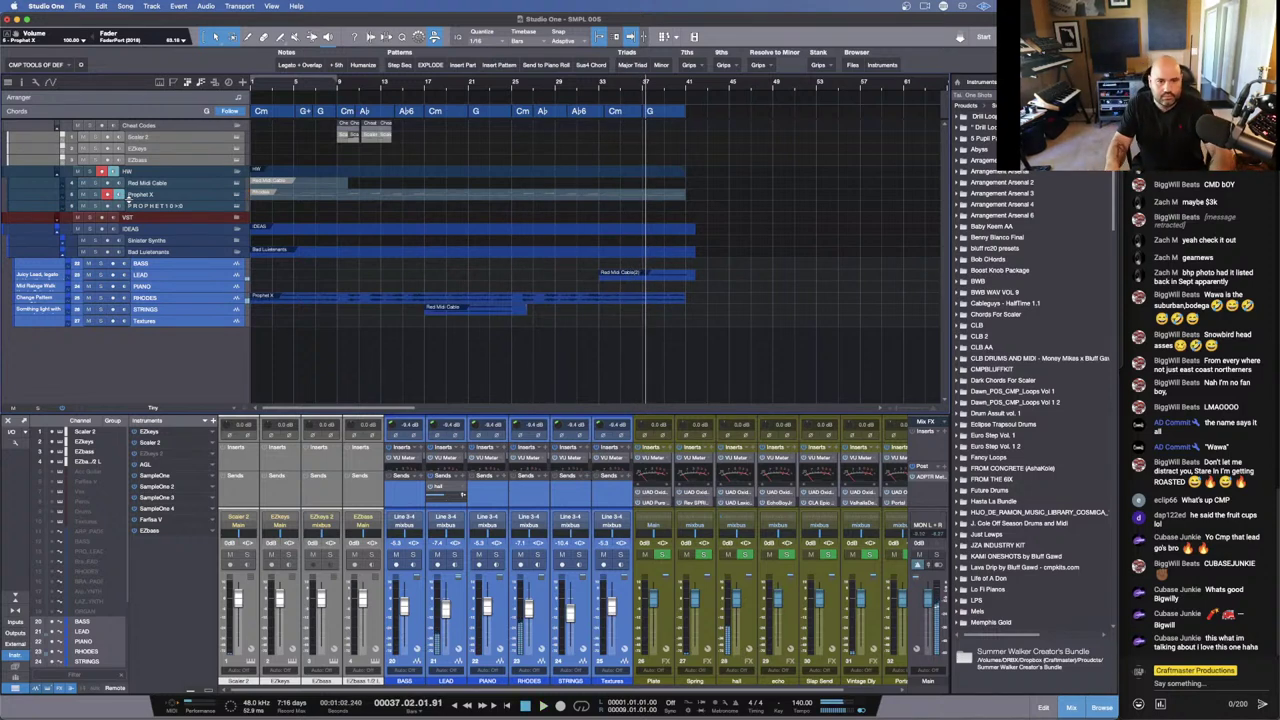
key(Home)
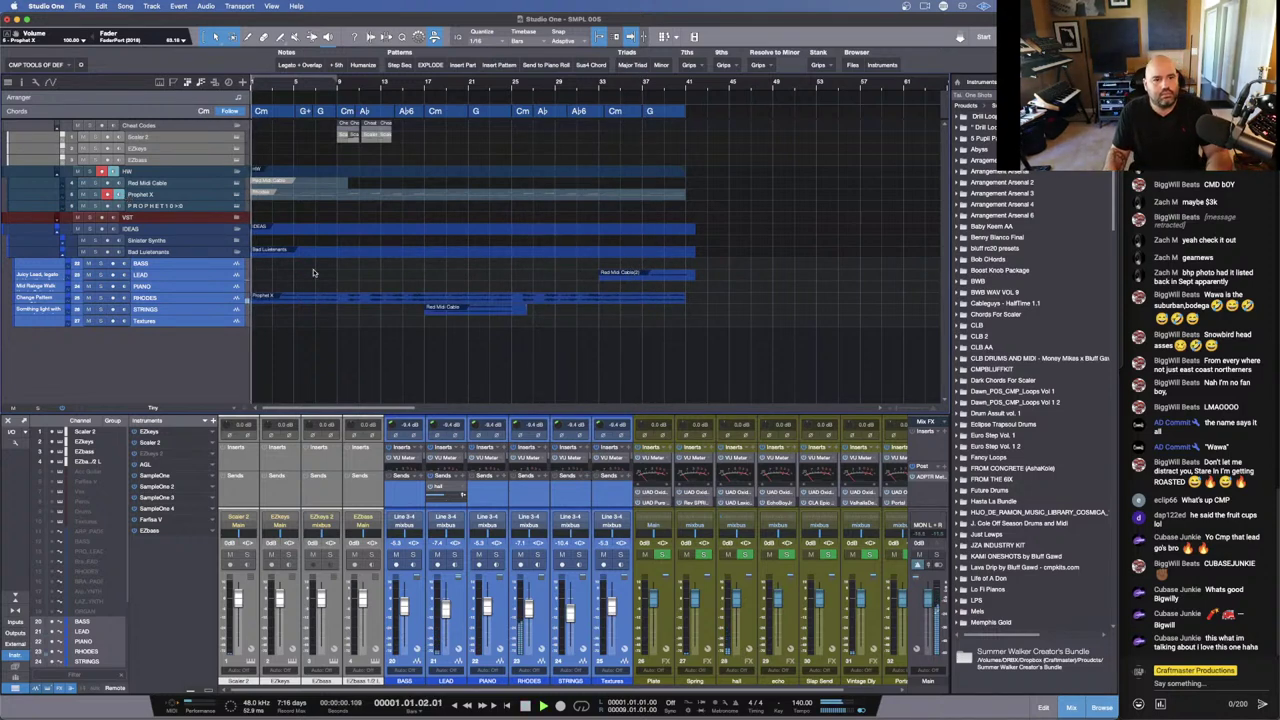
Step: Open the Prophet X part in the note editor and enlarge the editor to show its full range of notes
double_click(293, 199)
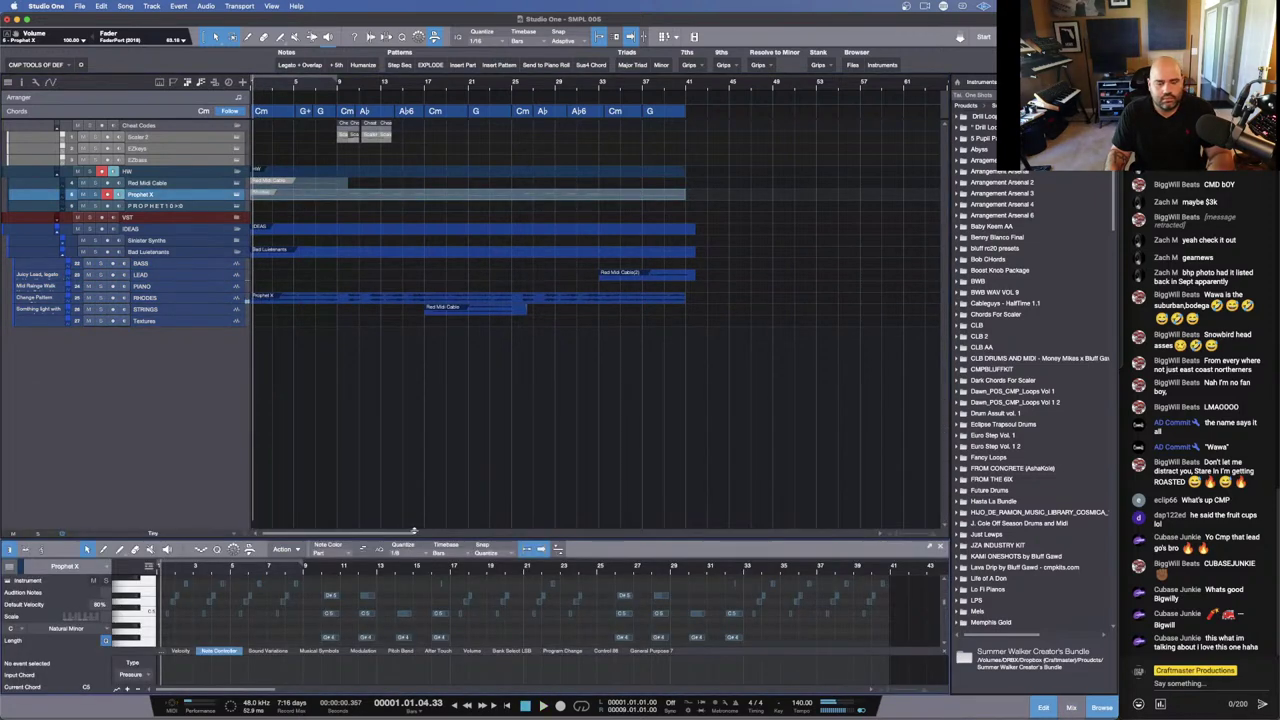
drag(414, 531, 414, 334)
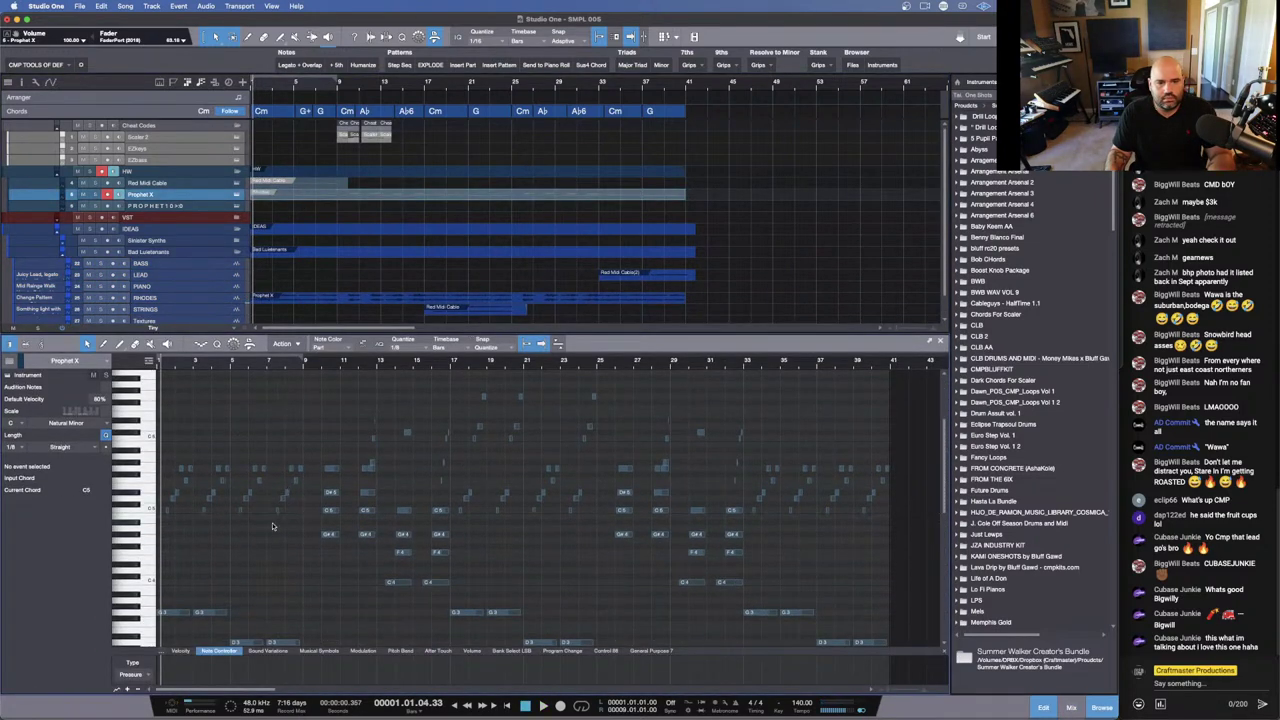
scroll(272, 525, down, 10)
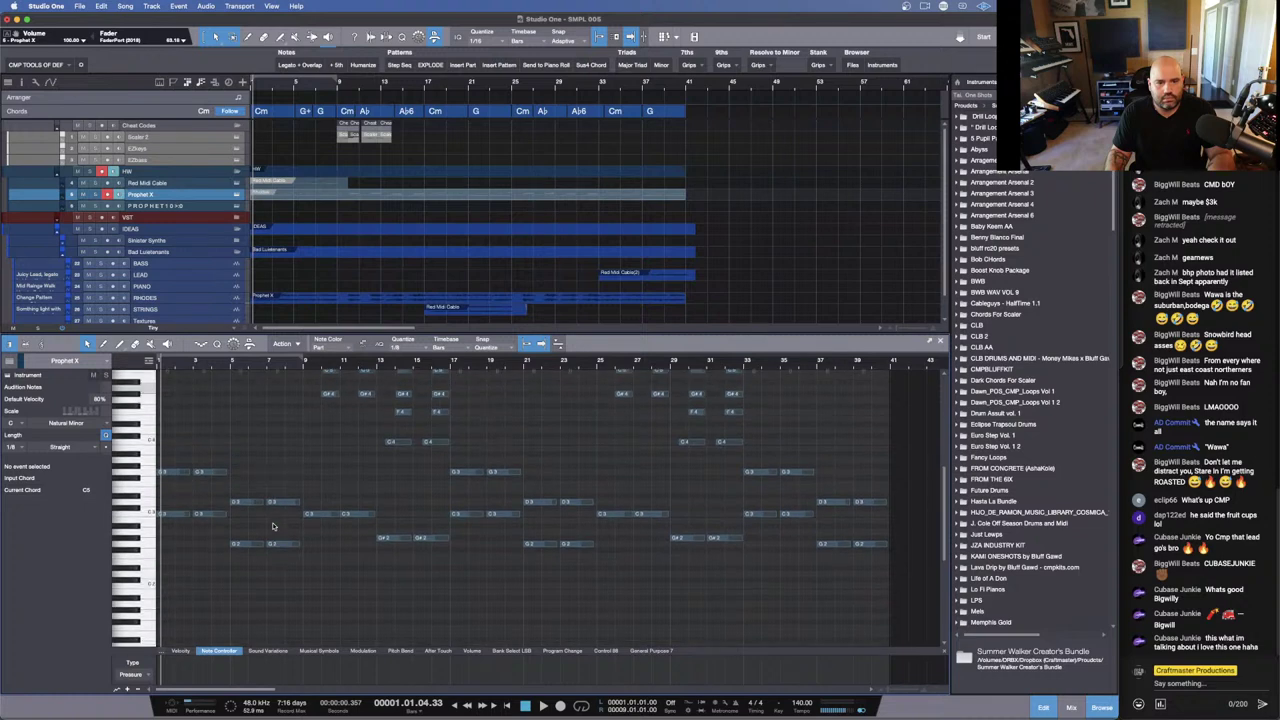
scroll(272, 525, up, 12)
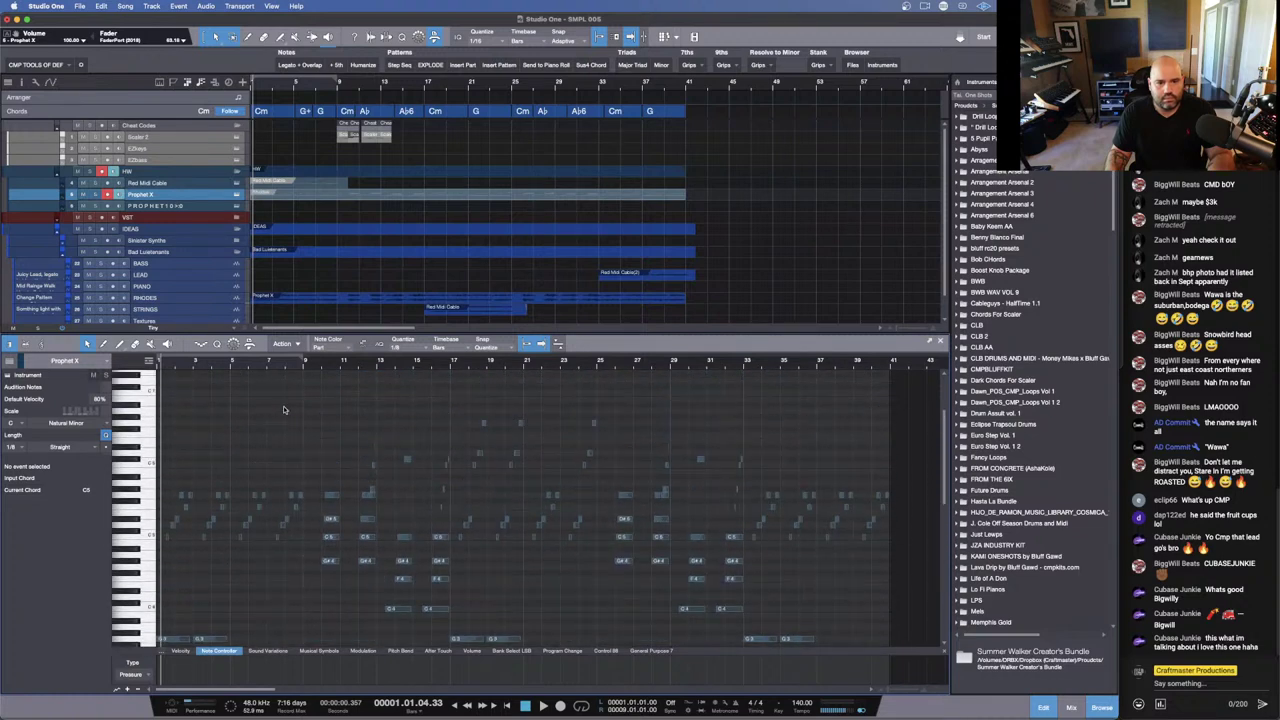
key(w)
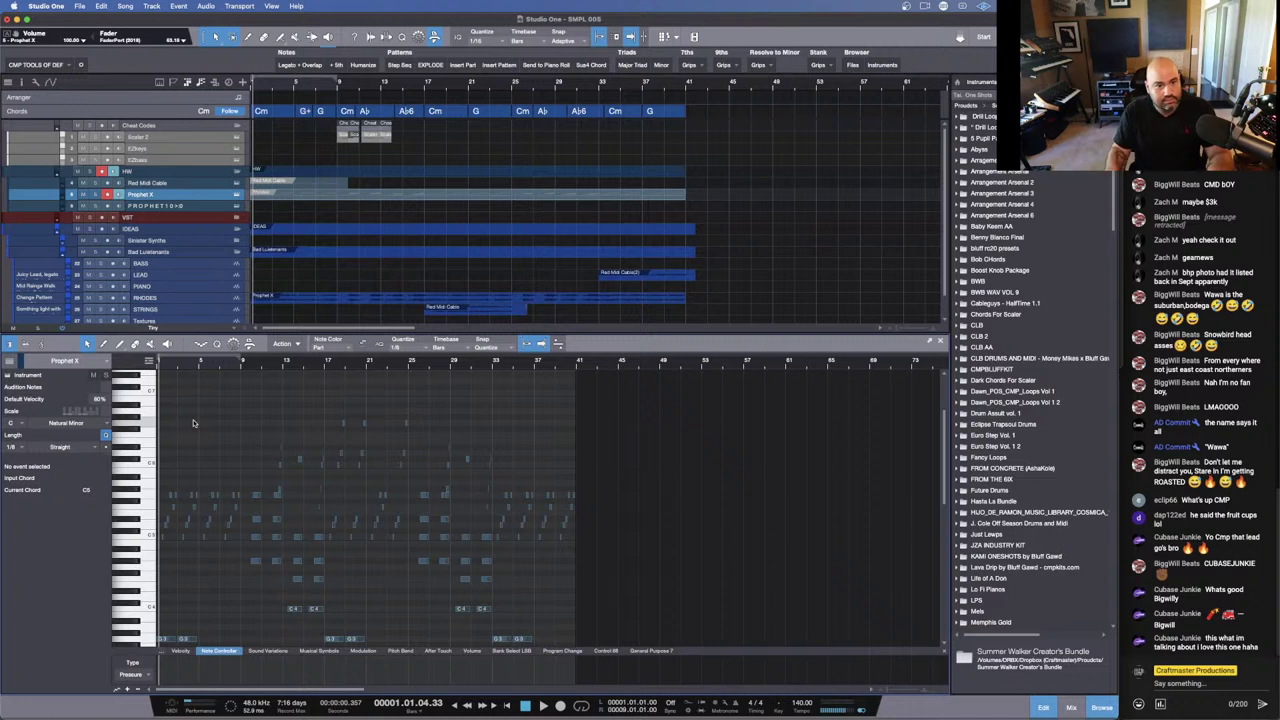
Step: Delete the melody notes from the whole Prophet X part, keeping only the chord and bass notes
drag(164, 386, 228, 558)
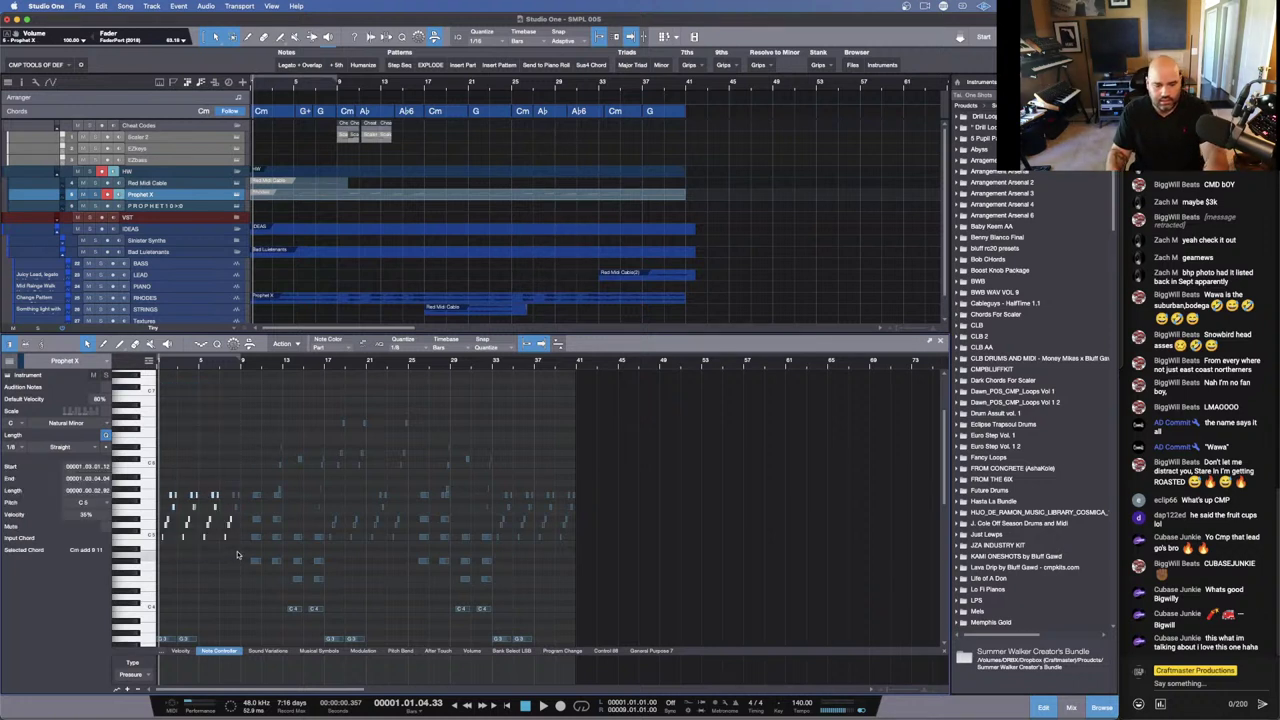
drag(246, 462, 212, 528)
drag(240, 372, 647, 489)
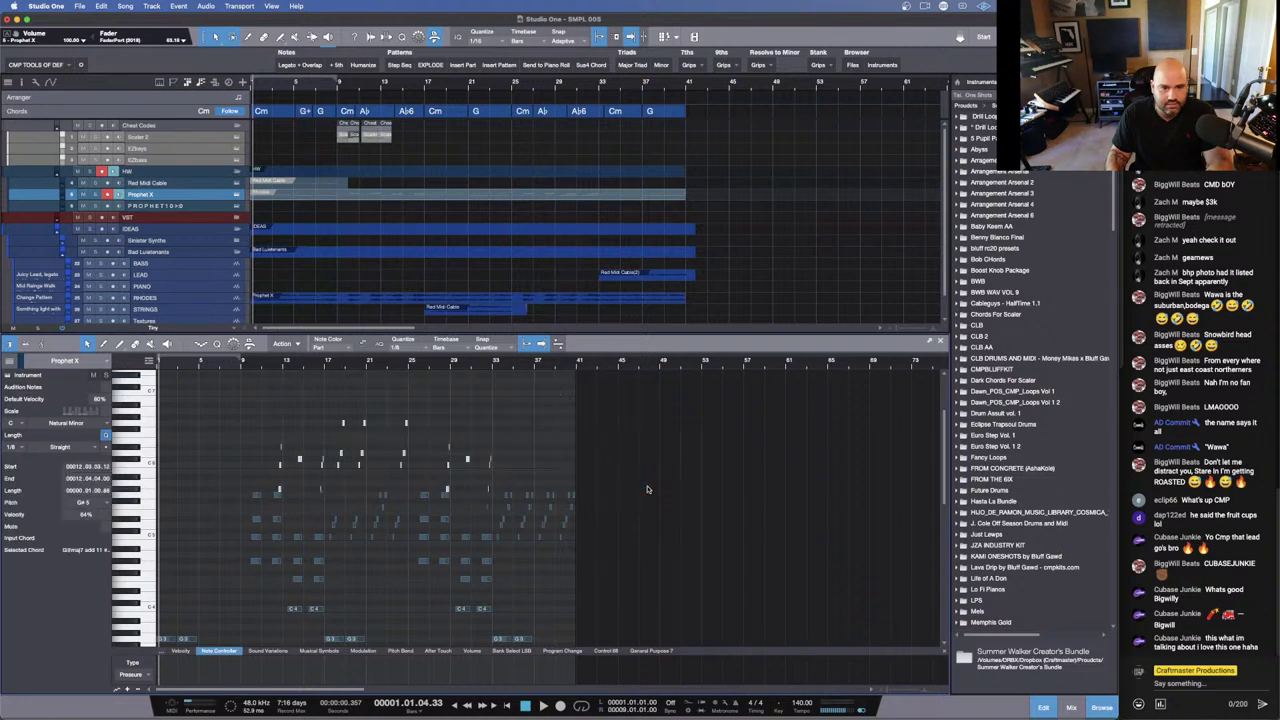
drag(304, 457, 388, 526)
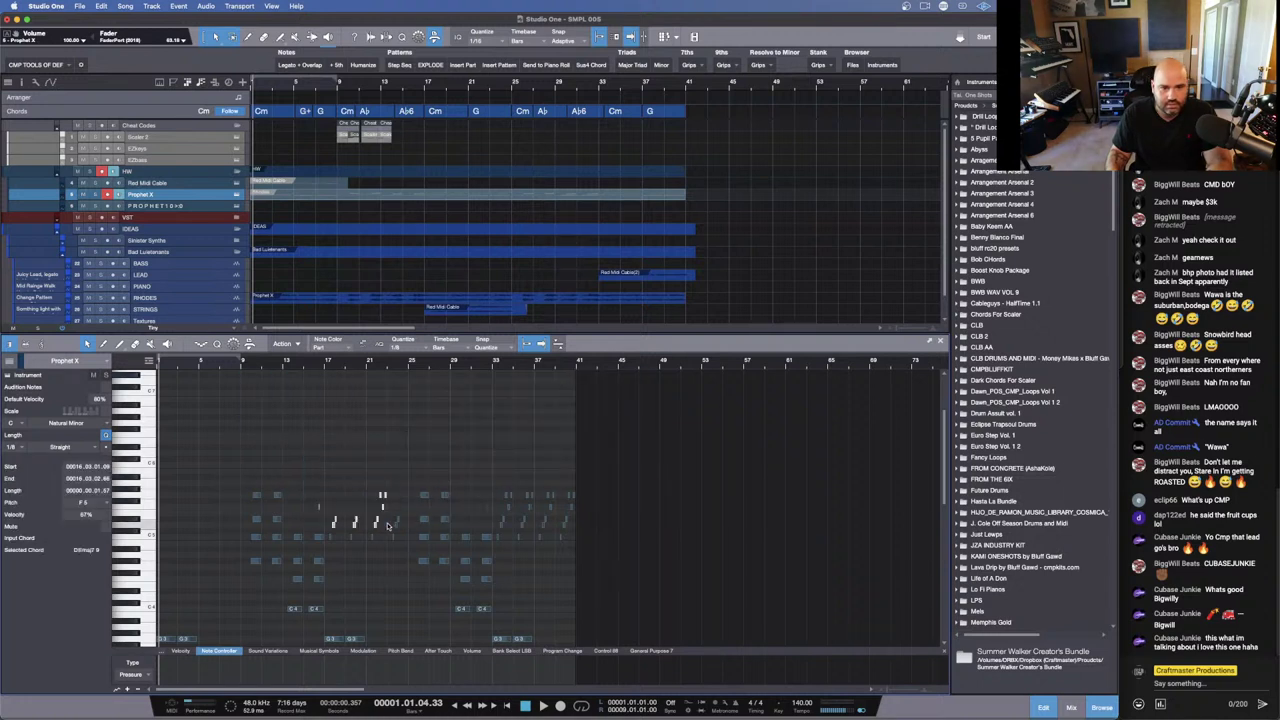
drag(325, 487, 400, 555)
drag(482, 456, 618, 530)
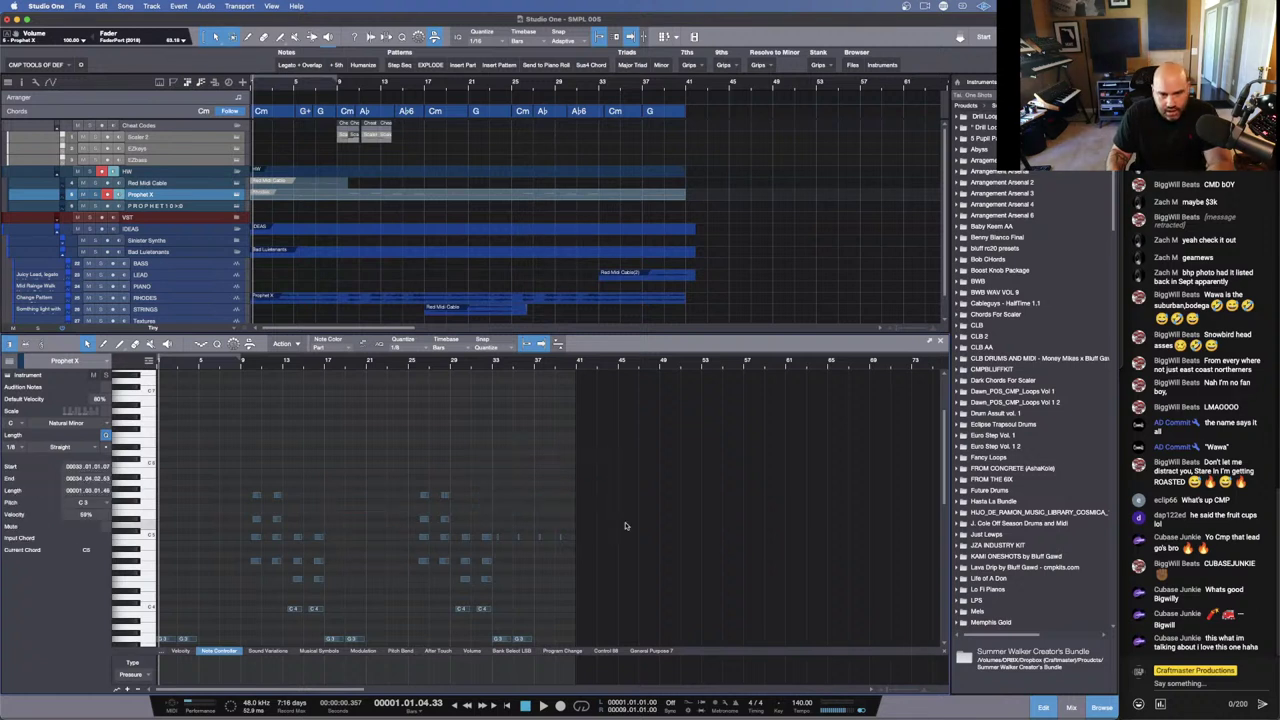
drag(493, 500, 576, 546)
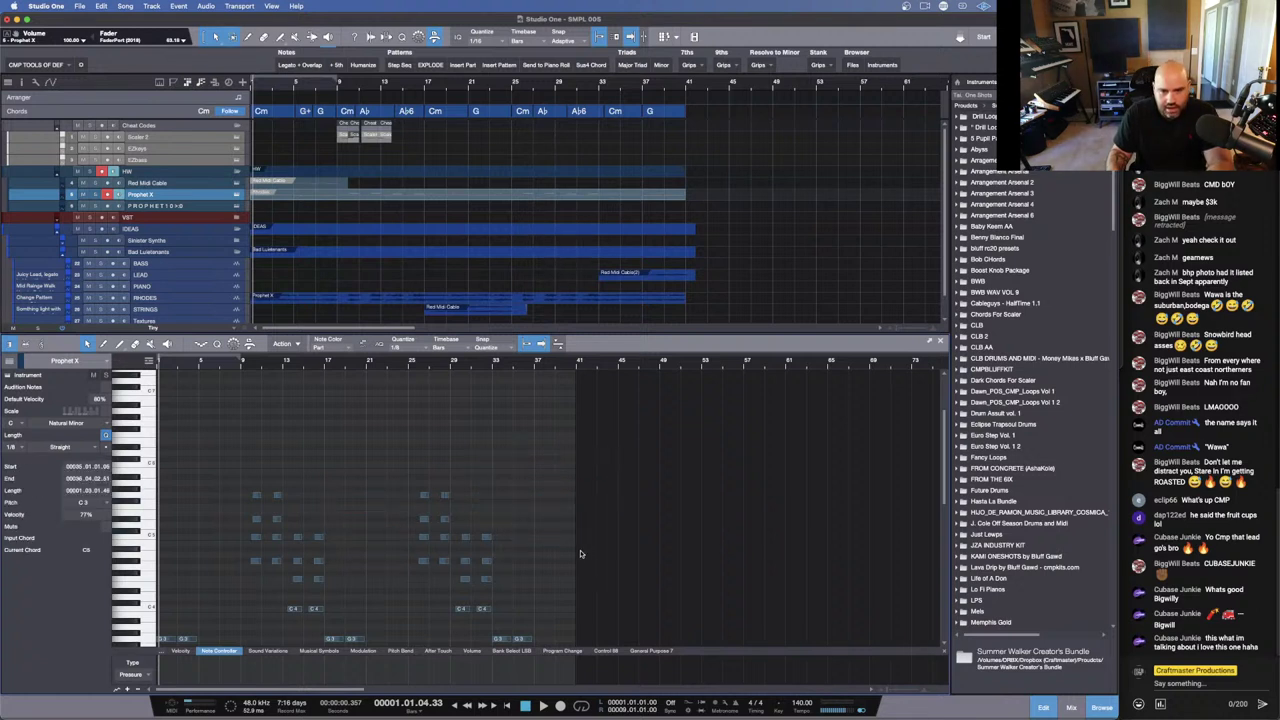
Step: Transpose the low notes in bars 1 to 8 of the Prophet X part up one octave
scroll(459, 607, down, 3)
scroll(459, 607, down, 2)
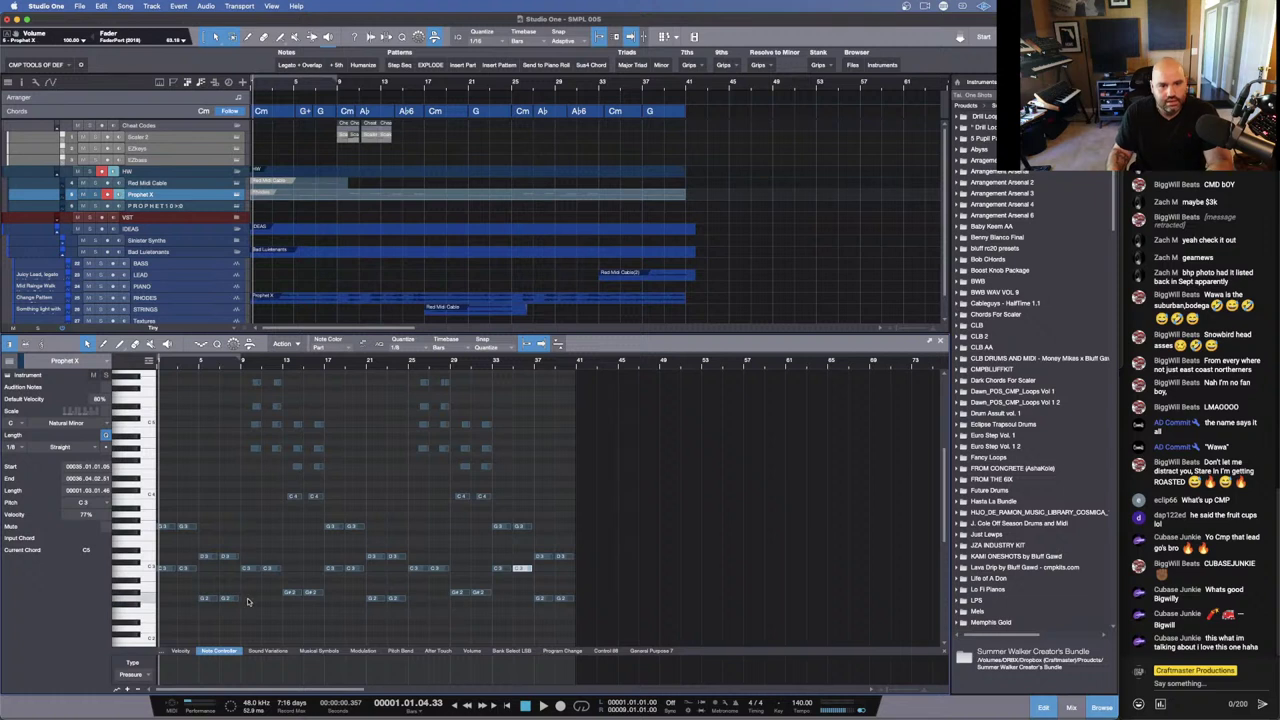
drag(236, 619, 158, 500)
key(shift+Up)
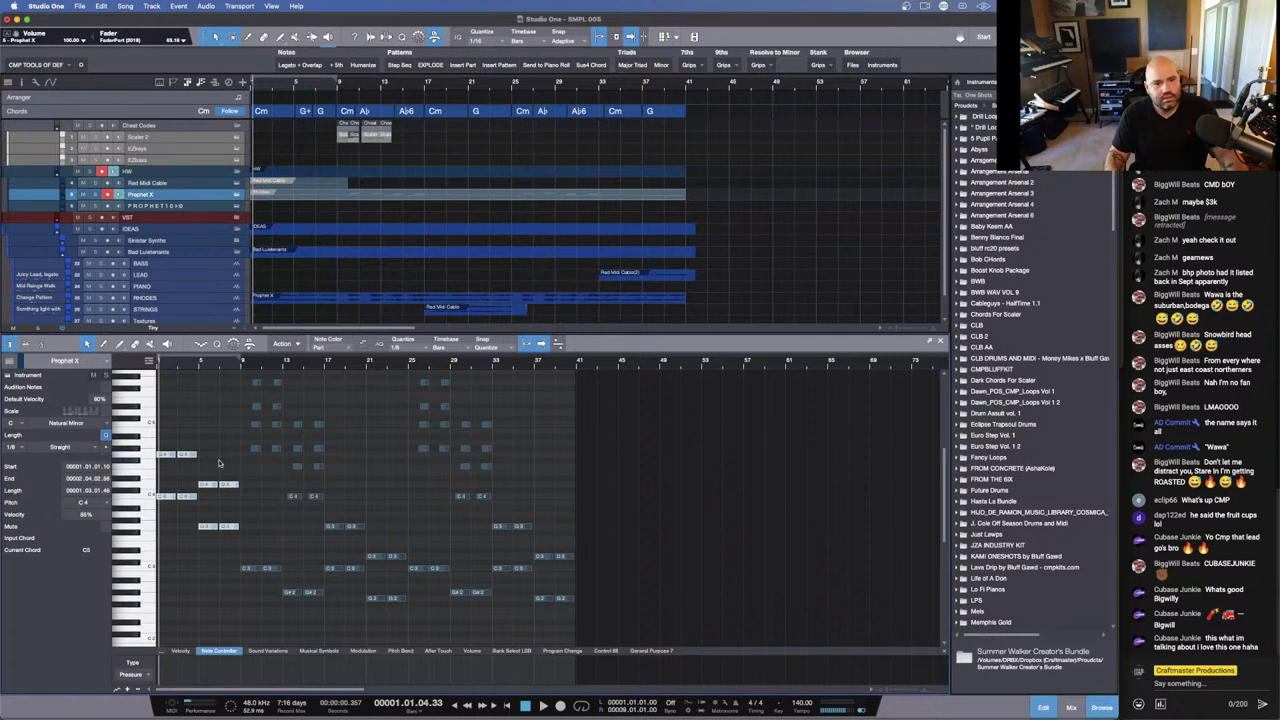
drag(207, 451, 233, 548)
key(shift+Up)
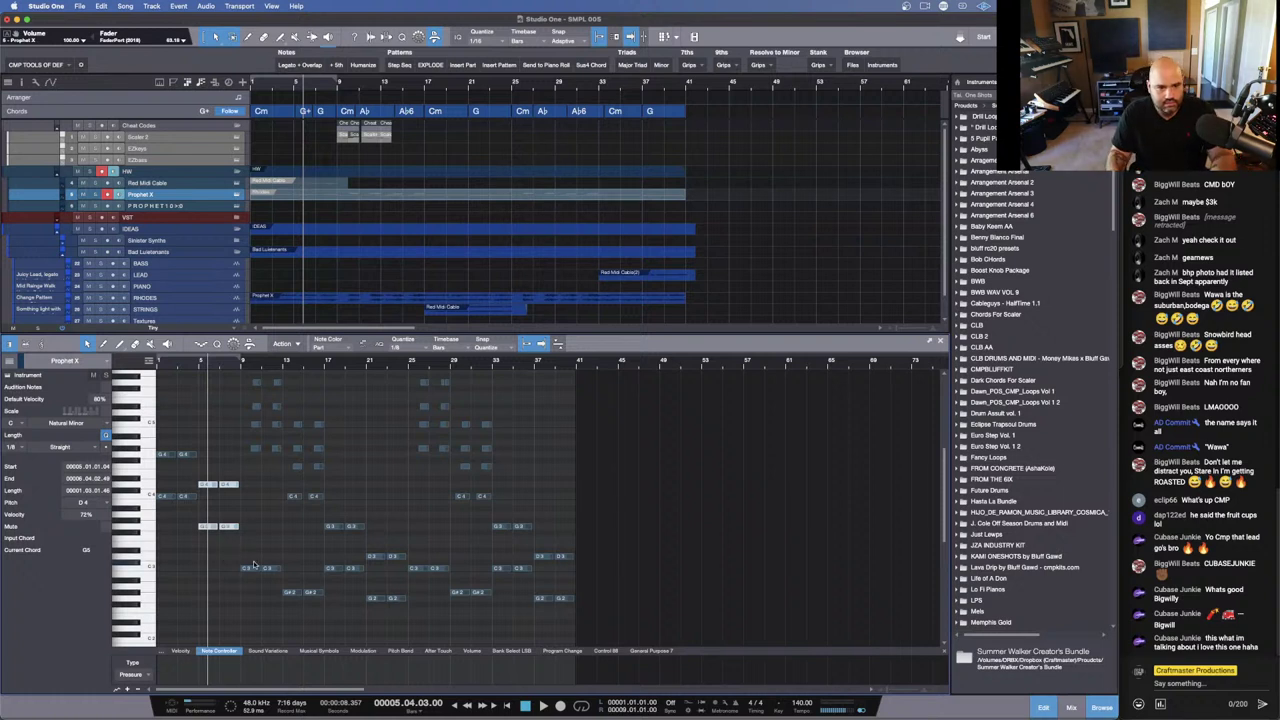
Step: Unmute all notes and the Prophet X part itself, and play it
scroll(531, 575, down, 2)
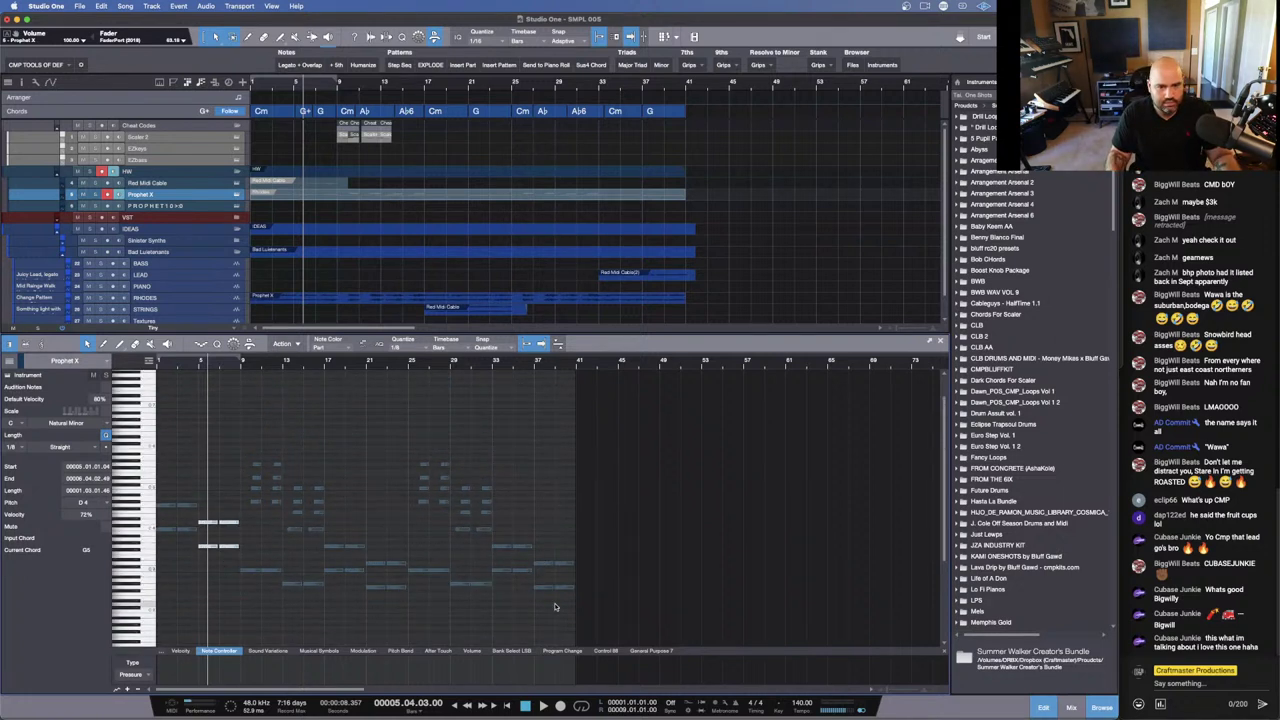
drag(555, 606, 152, 416)
key(space)
key(space)
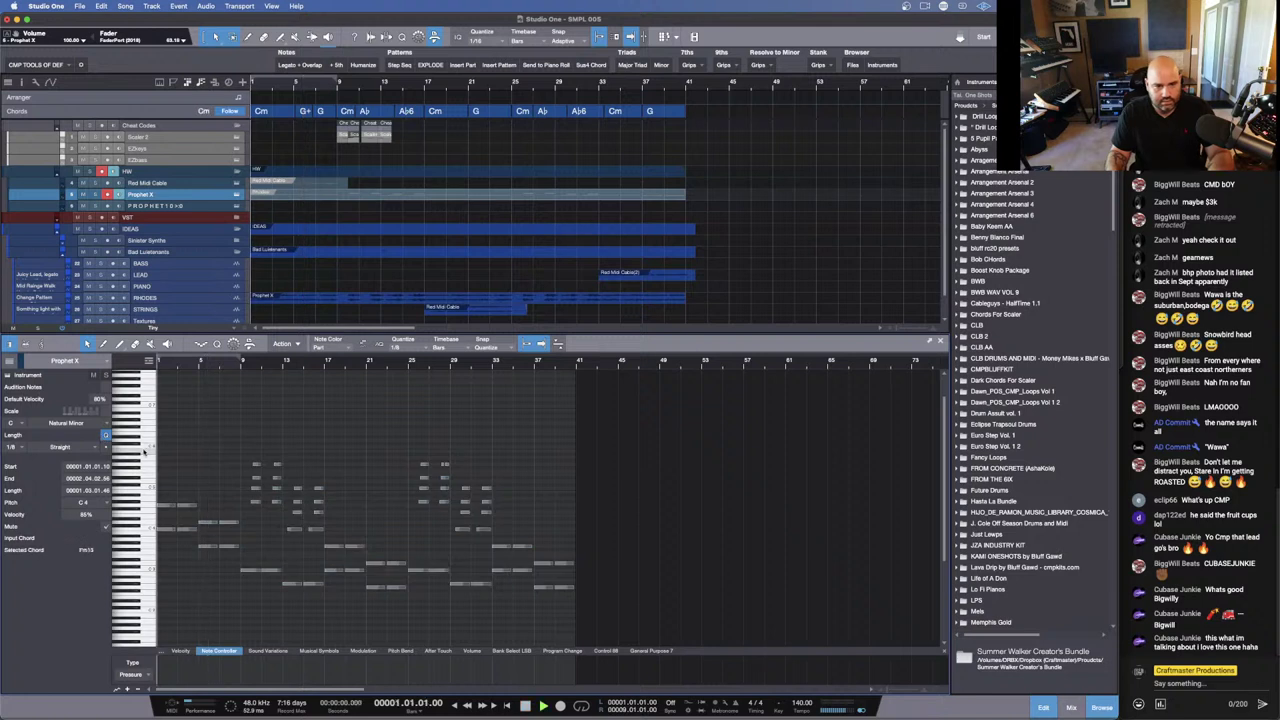
click(298, 545)
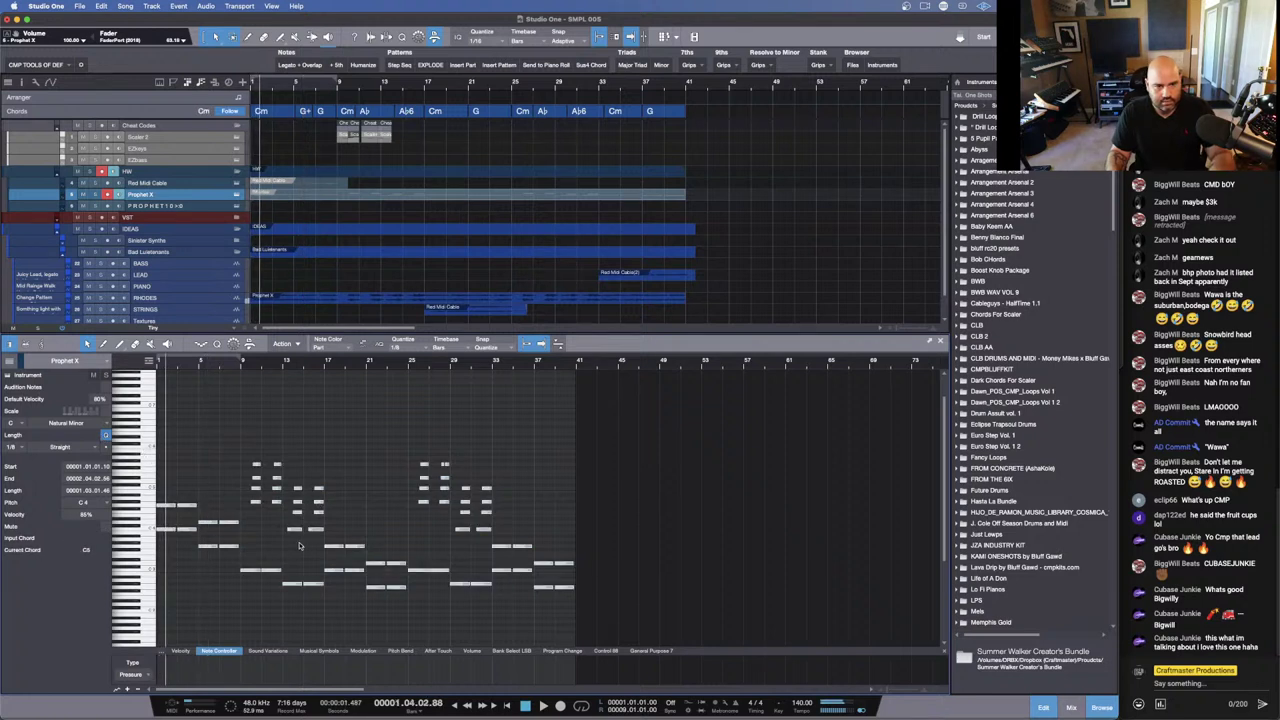
click(320, 195)
key(space)
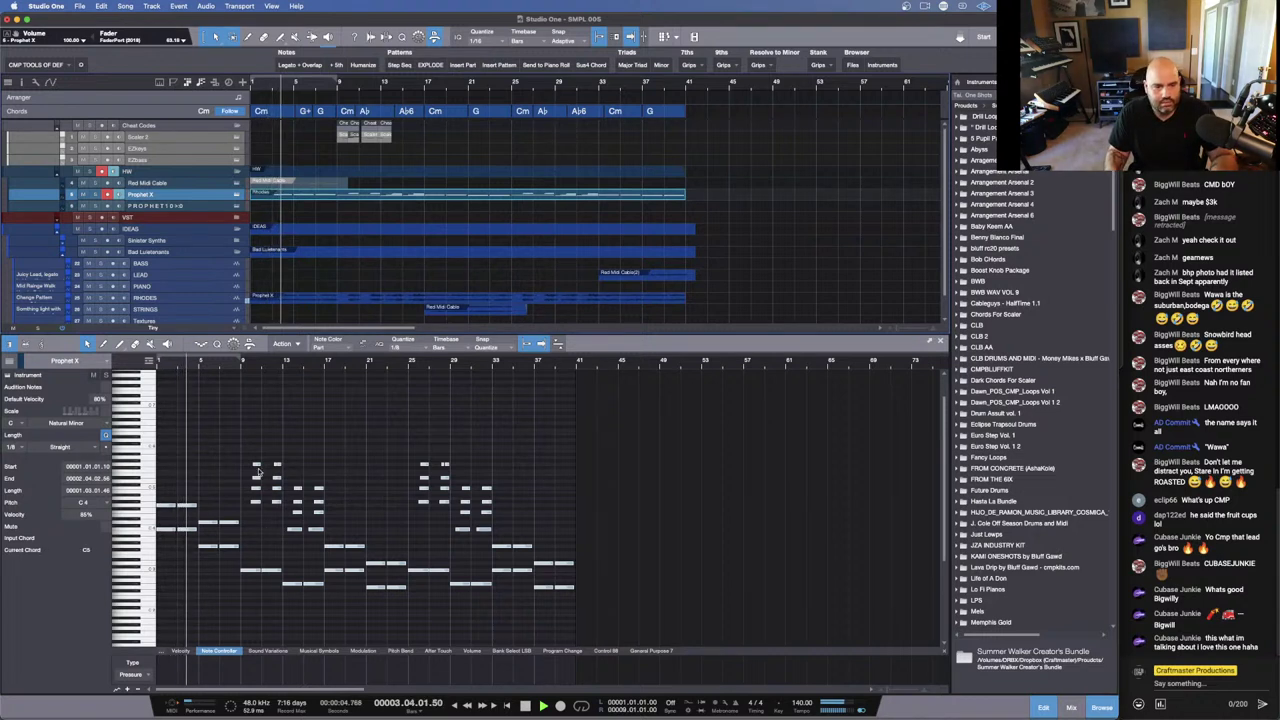
Step: Transpose the bass notes in bars 9 to 16 up one octave, to C4 and G#3
drag(247, 548, 267, 581)
key(shift+Up)
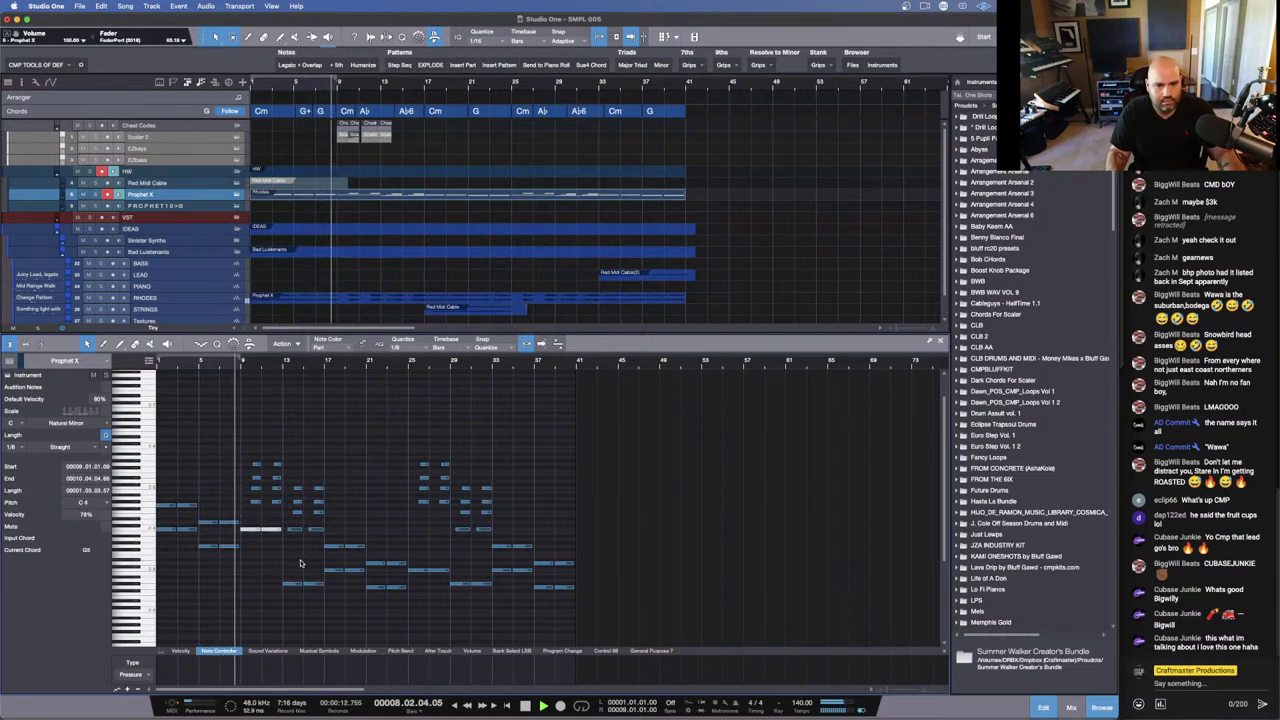
drag(281, 571, 305, 596)
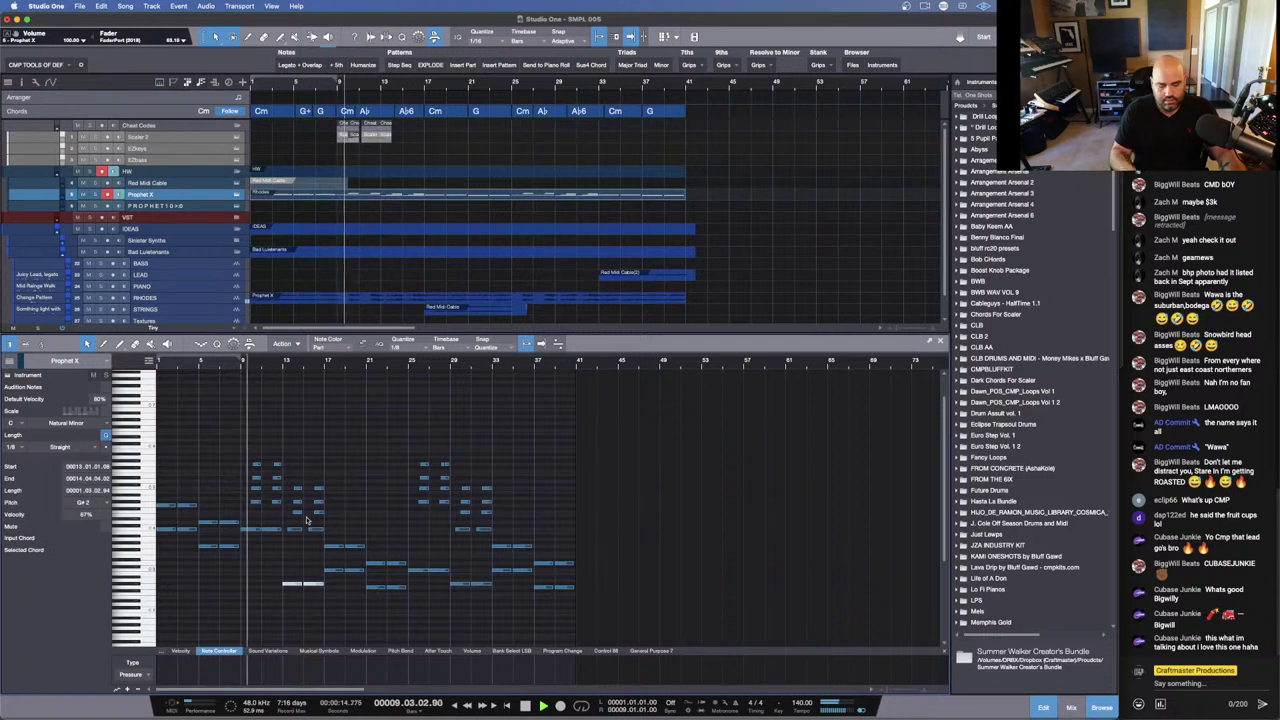
key(shift+Up)
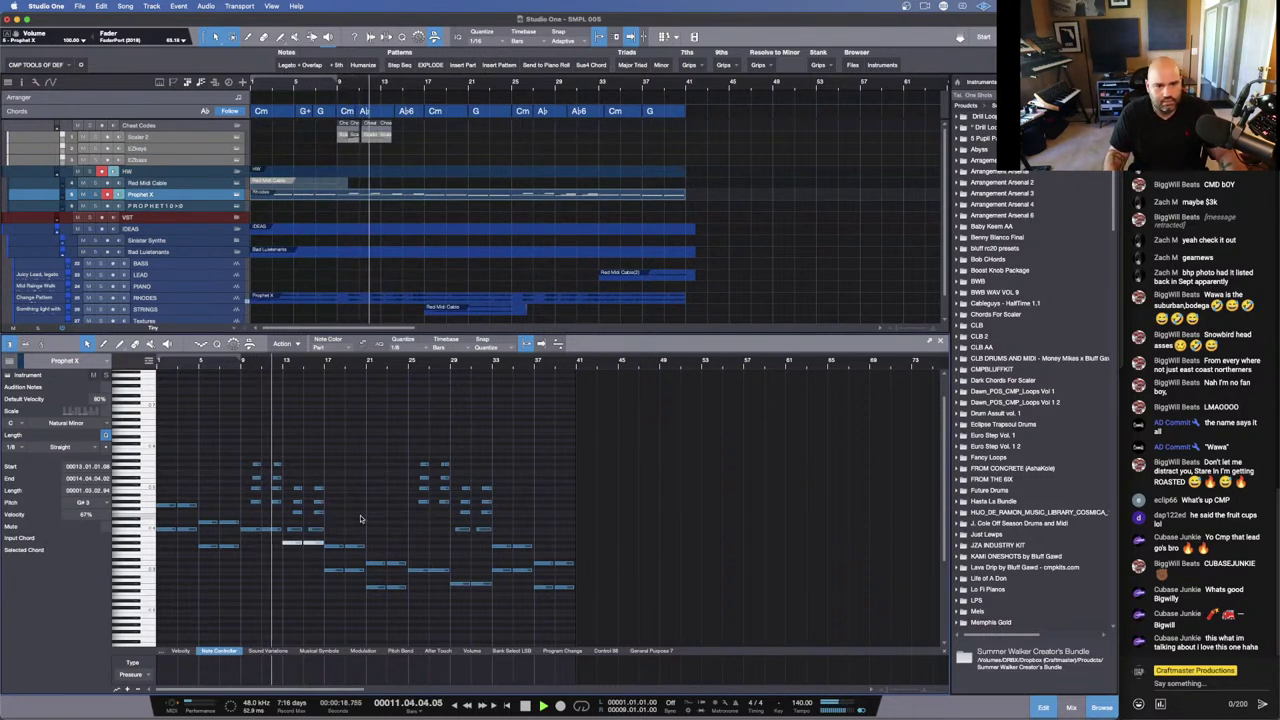
Step: Transpose the remaining low notes from bar 17 to the end of the Prophet X part up one octave
drag(334, 530, 397, 612)
key(shift+Up)
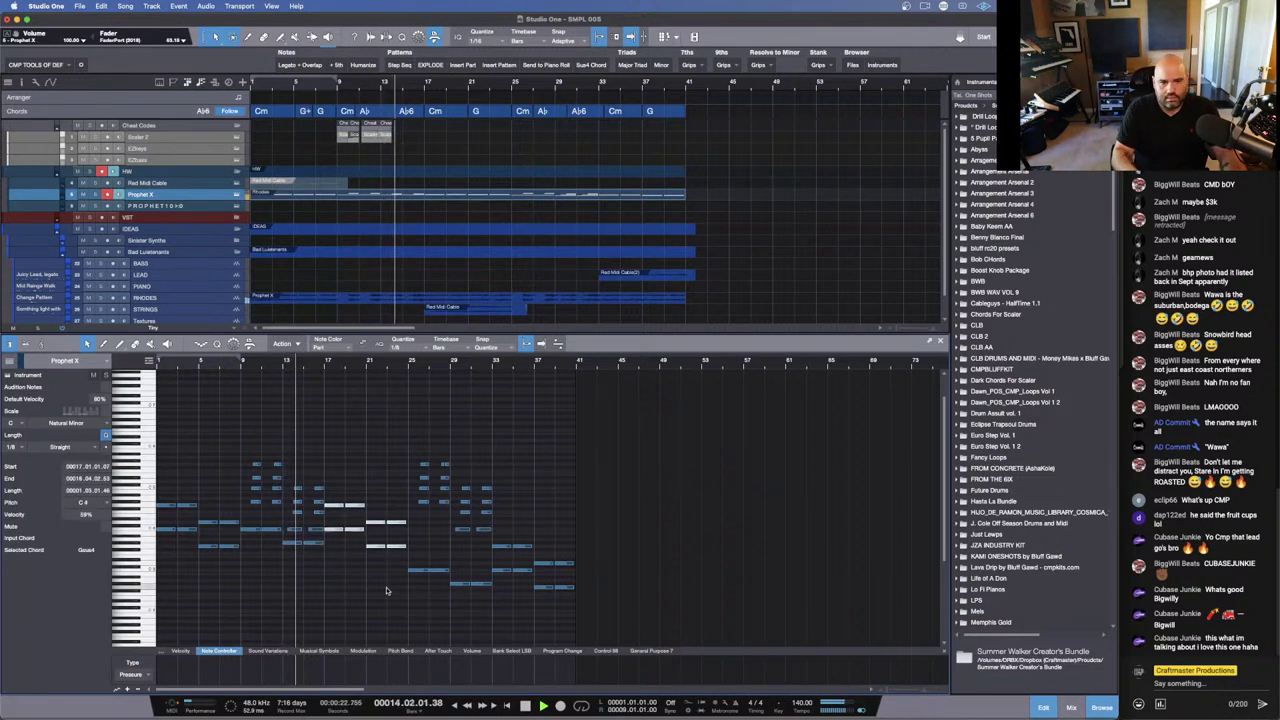
drag(500, 532, 578, 600)
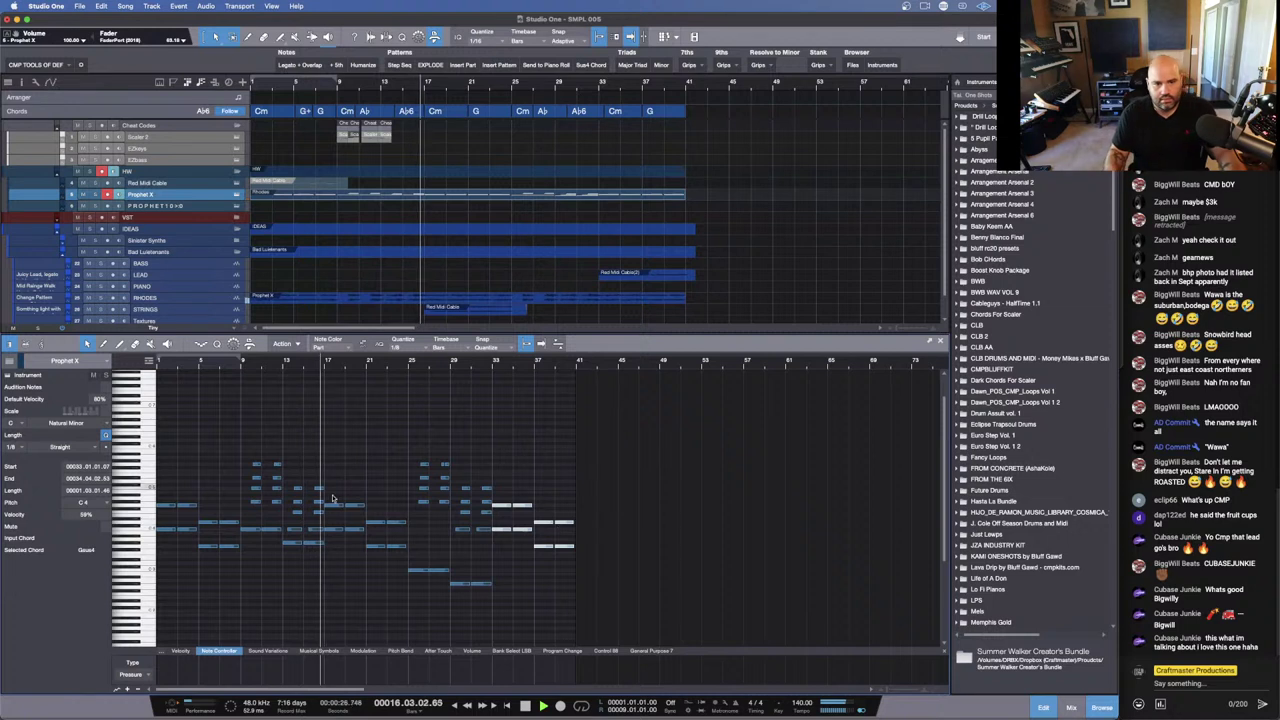
key(shift+Up)
click(420, 570)
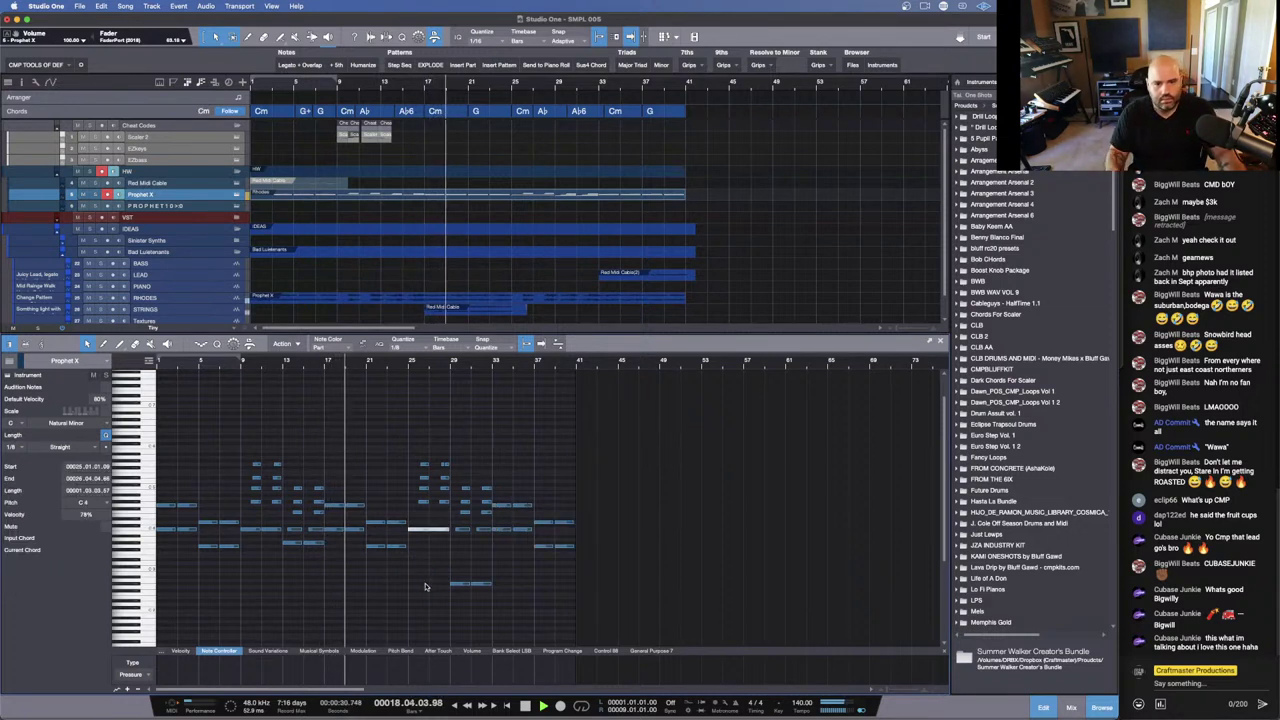
key(Delete)
drag(445, 572, 496, 597)
key(shift+Up)
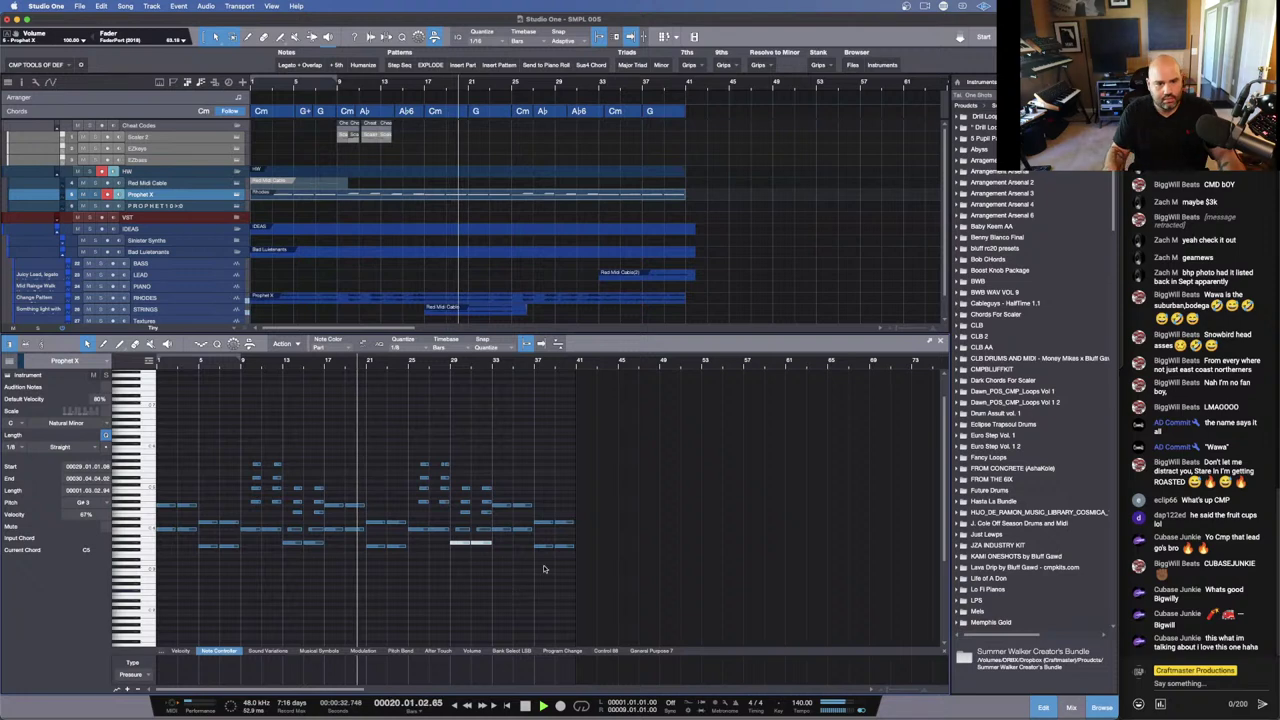
key(space)
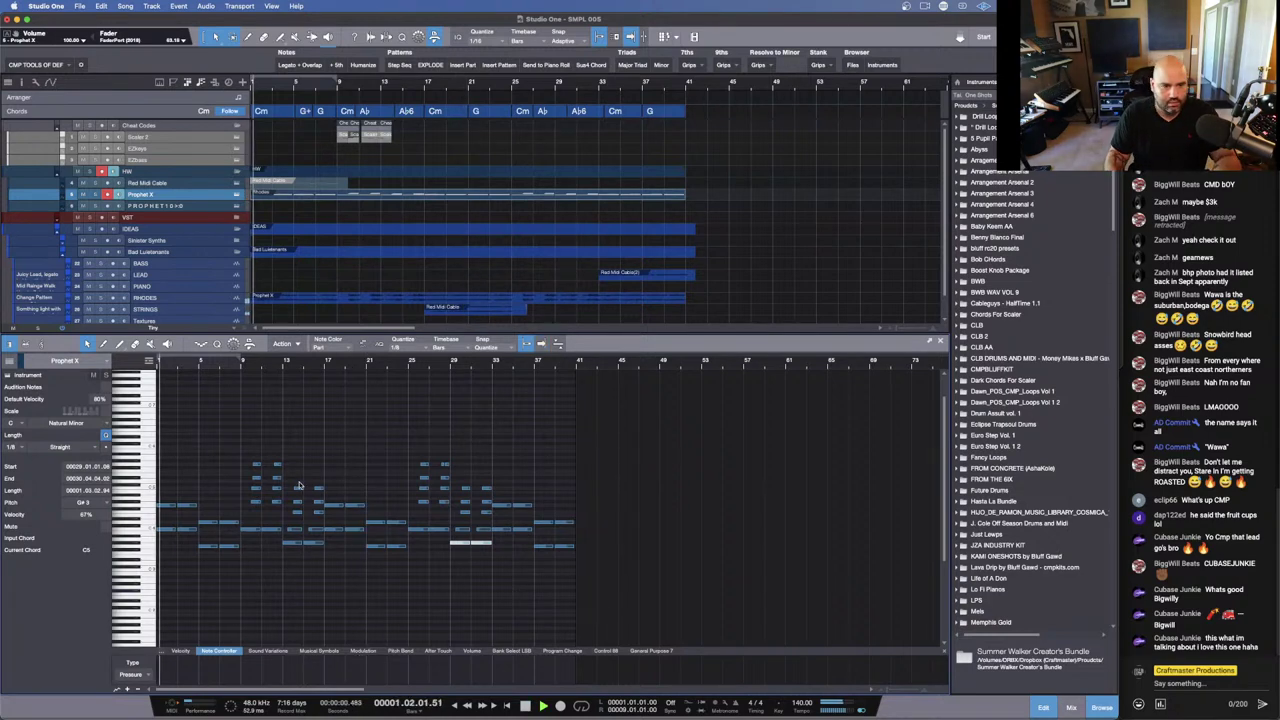
Step: Add a D#4 note at 1.1.3 between the first C4 and G4, and trim that G4 to start at 1.2
key(space)
drag(185, 374, 324, 390)
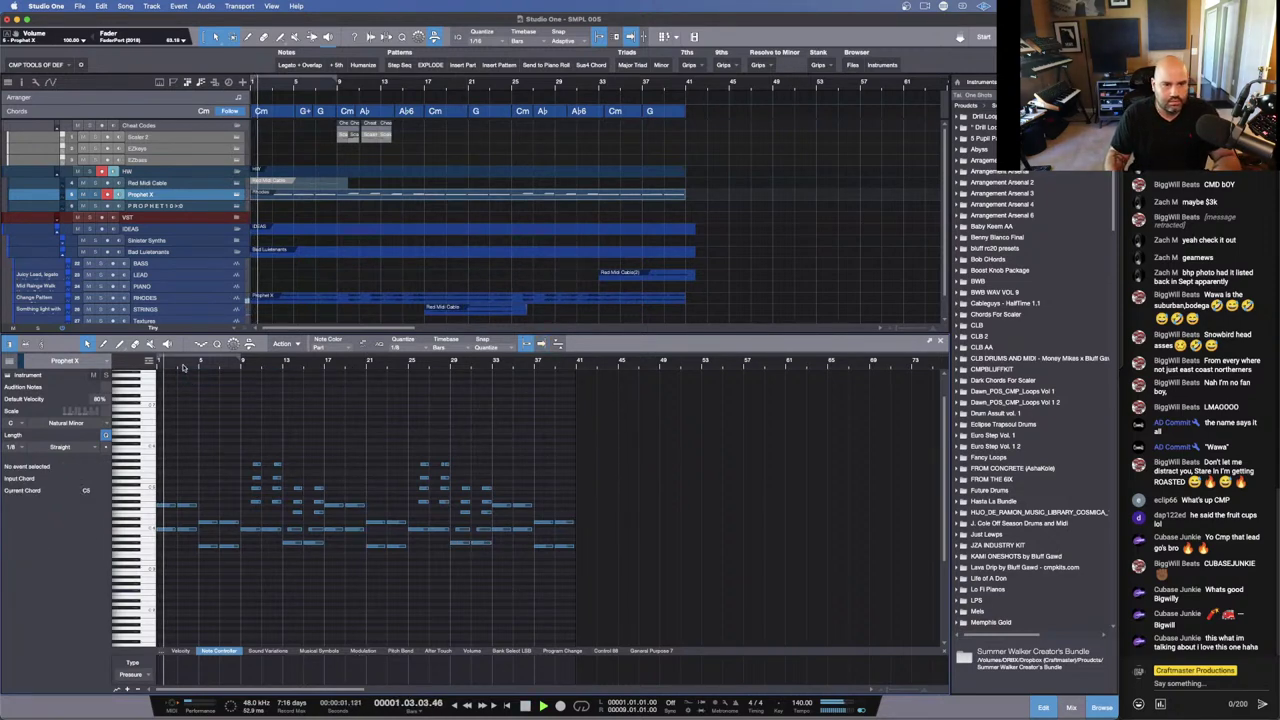
key(e)
key(e)
key(e)
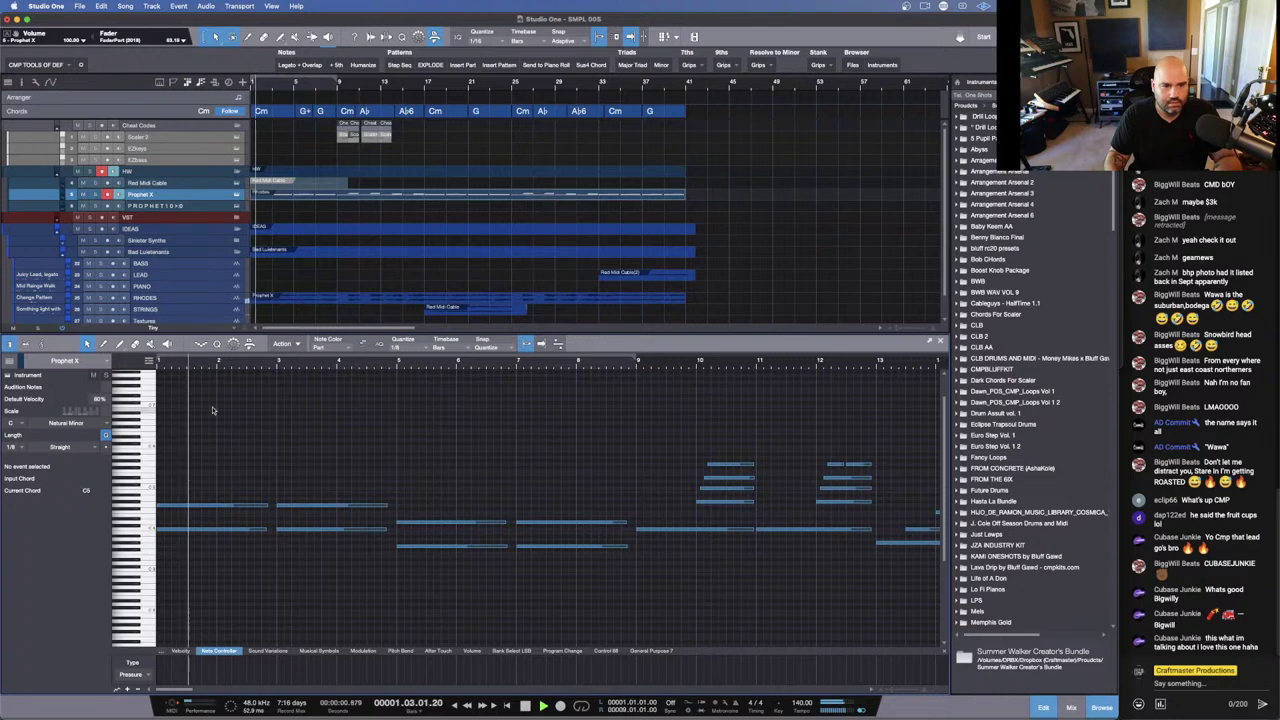
key(e)
key(e)
key(space)
key(space)
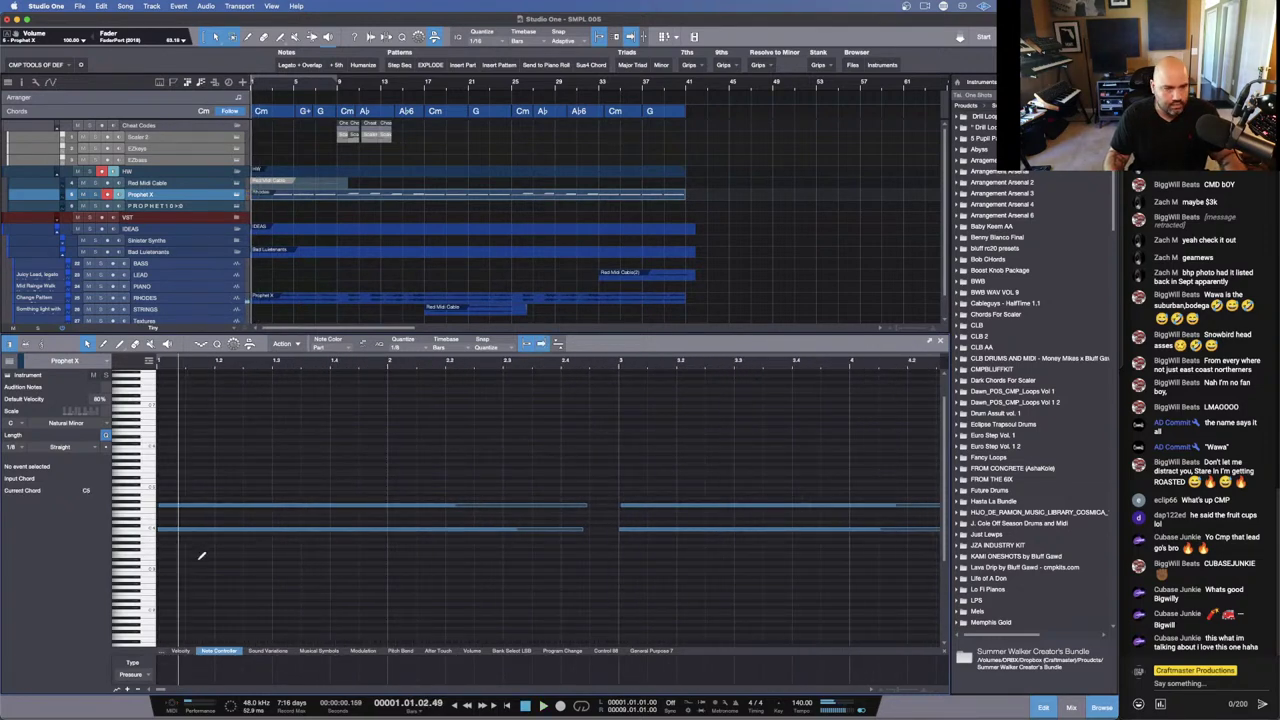
key(alt+e)
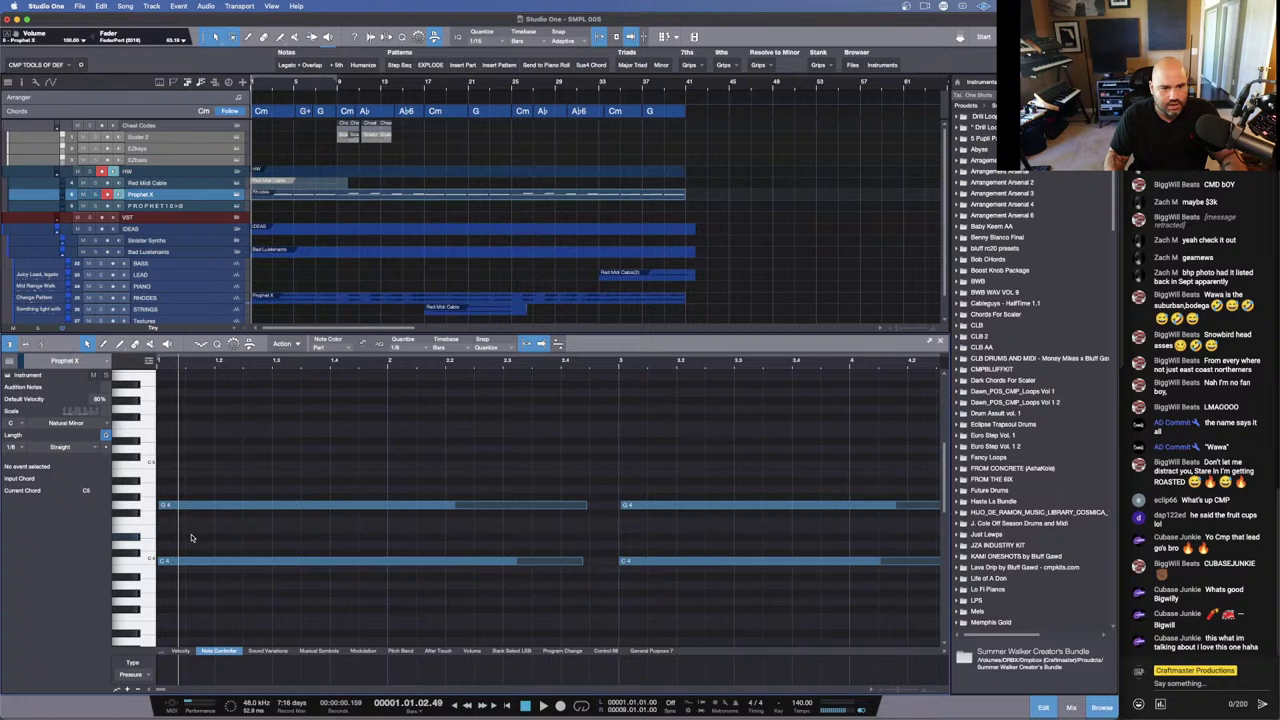
click(192, 538)
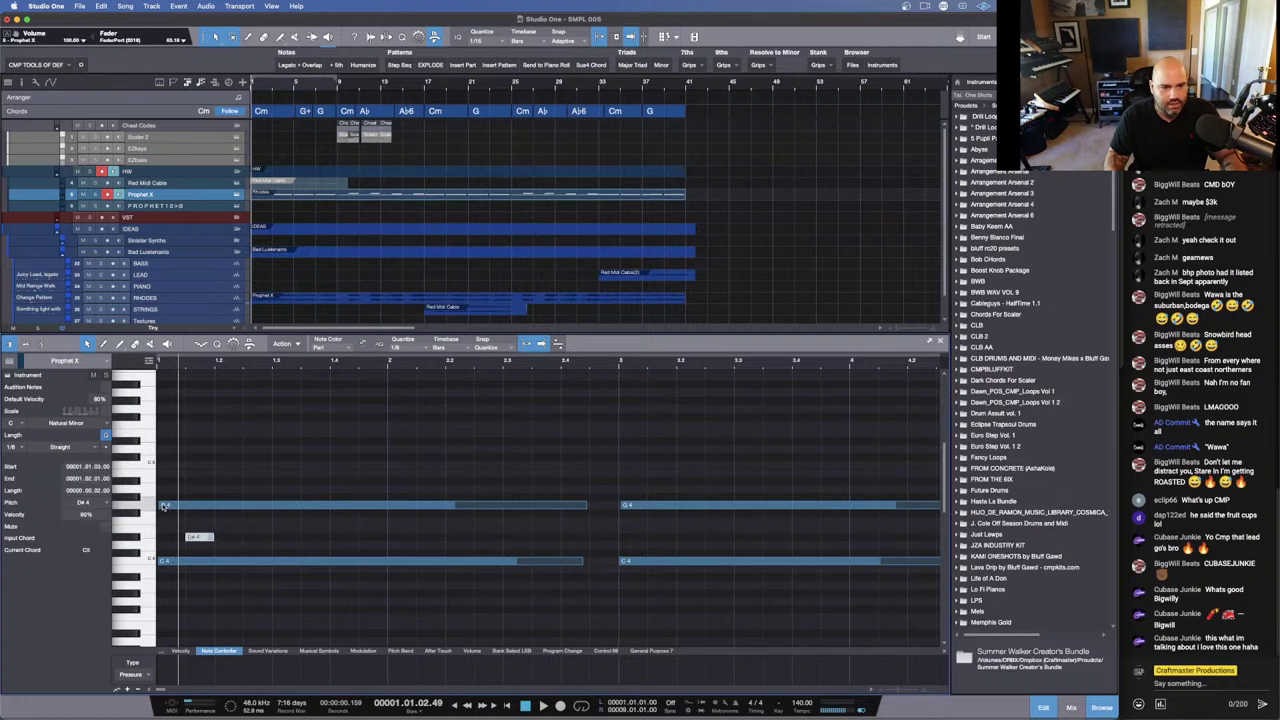
drag(160, 505, 215, 505)
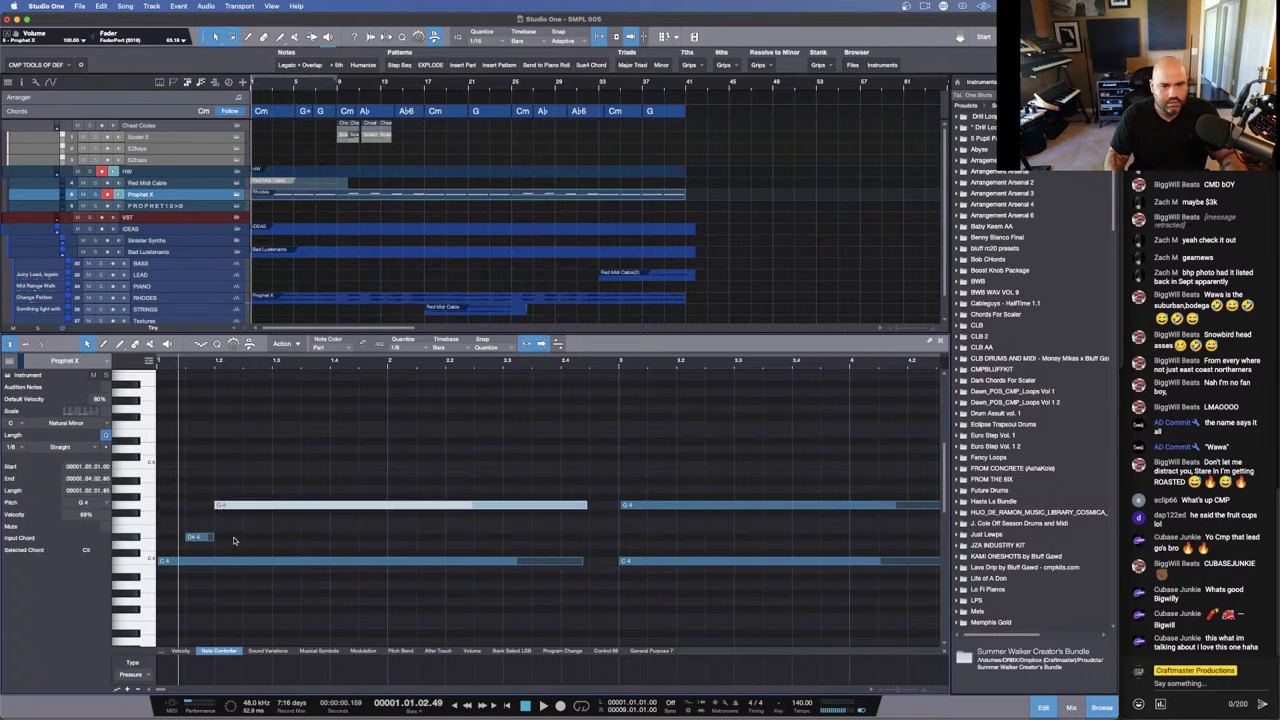
Step: Align the ends of the first C4, D#4 and G4 notes at 1.3
drag(300, 420, 562, 606)
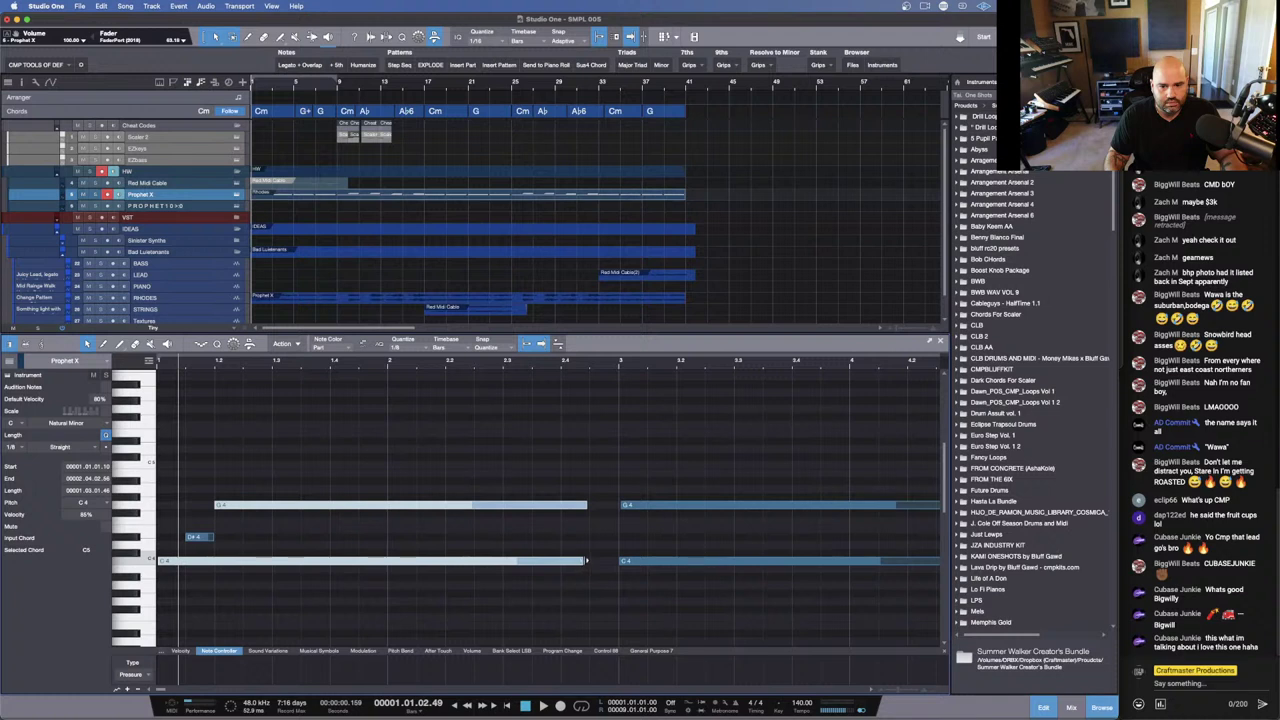
drag(585, 561, 271, 537)
click(231, 543)
click(272, 506)
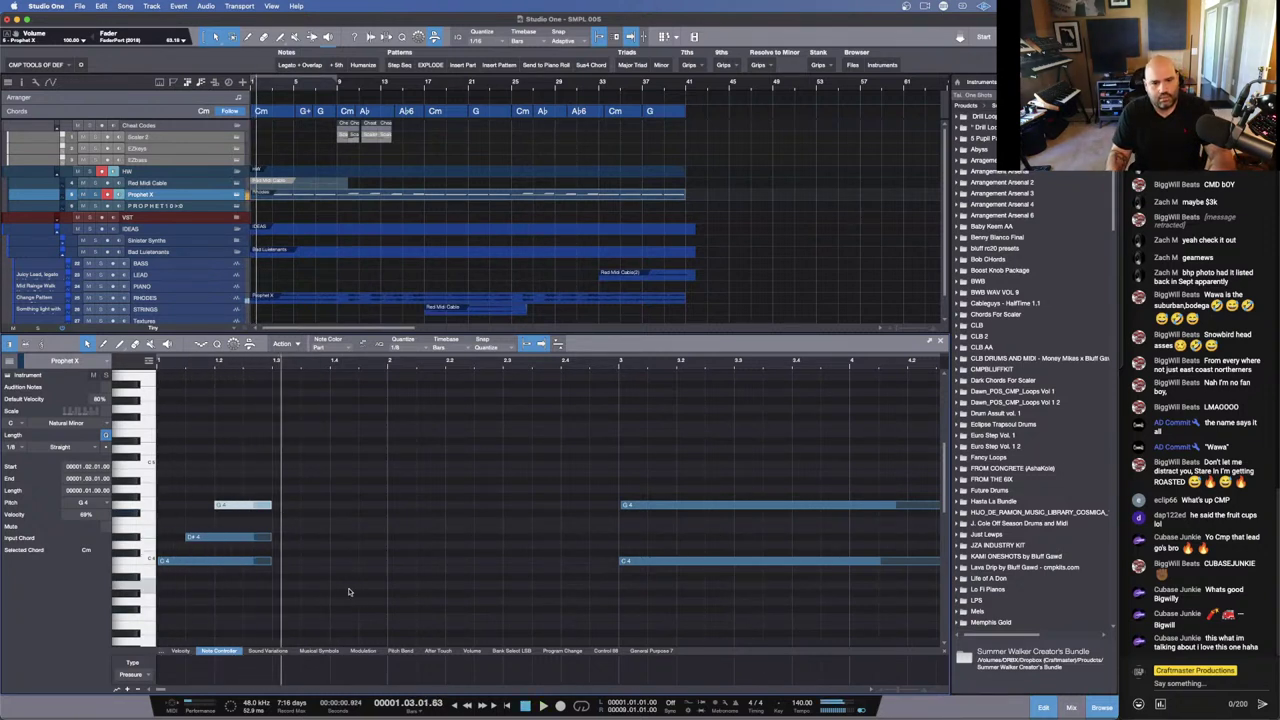
Step: Audition the staggered C minor chord and extend its three notes together to the start of bar 3
drag(303, 598, 256, 509)
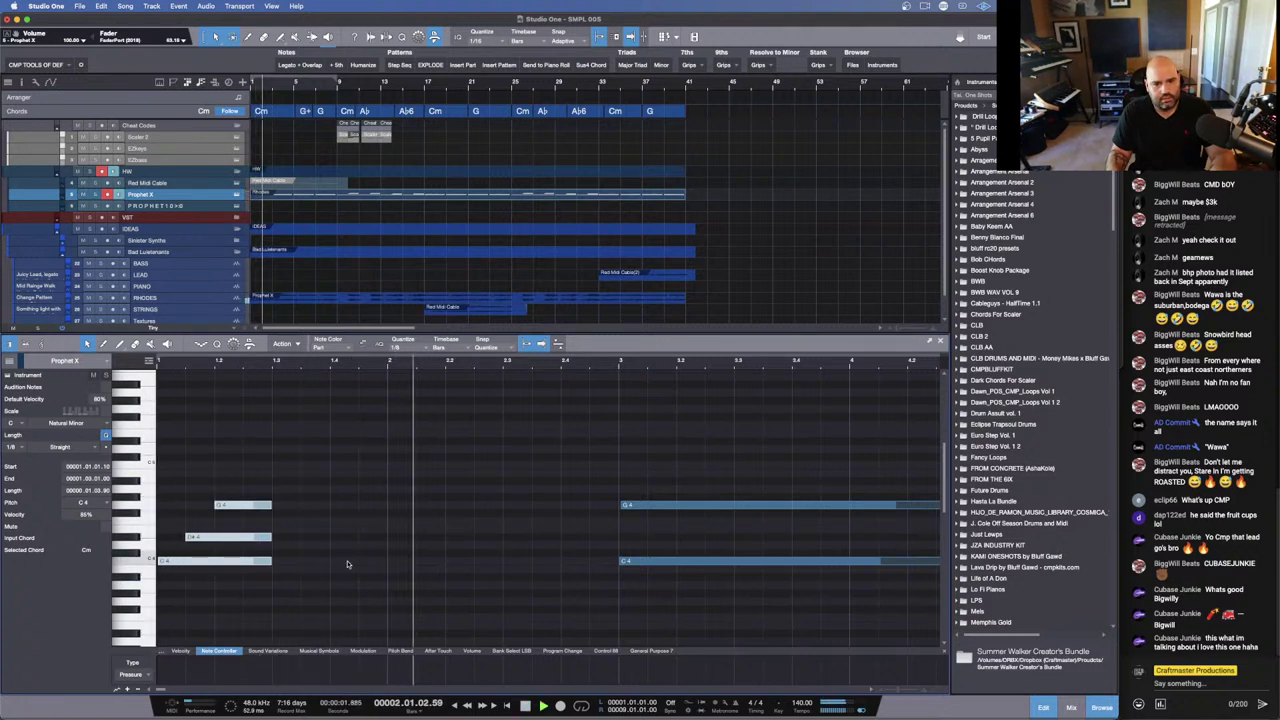
key(space)
drag(300, 577, 245, 493)
click(275, 511)
key(space)
drag(285, 575, 153, 445)
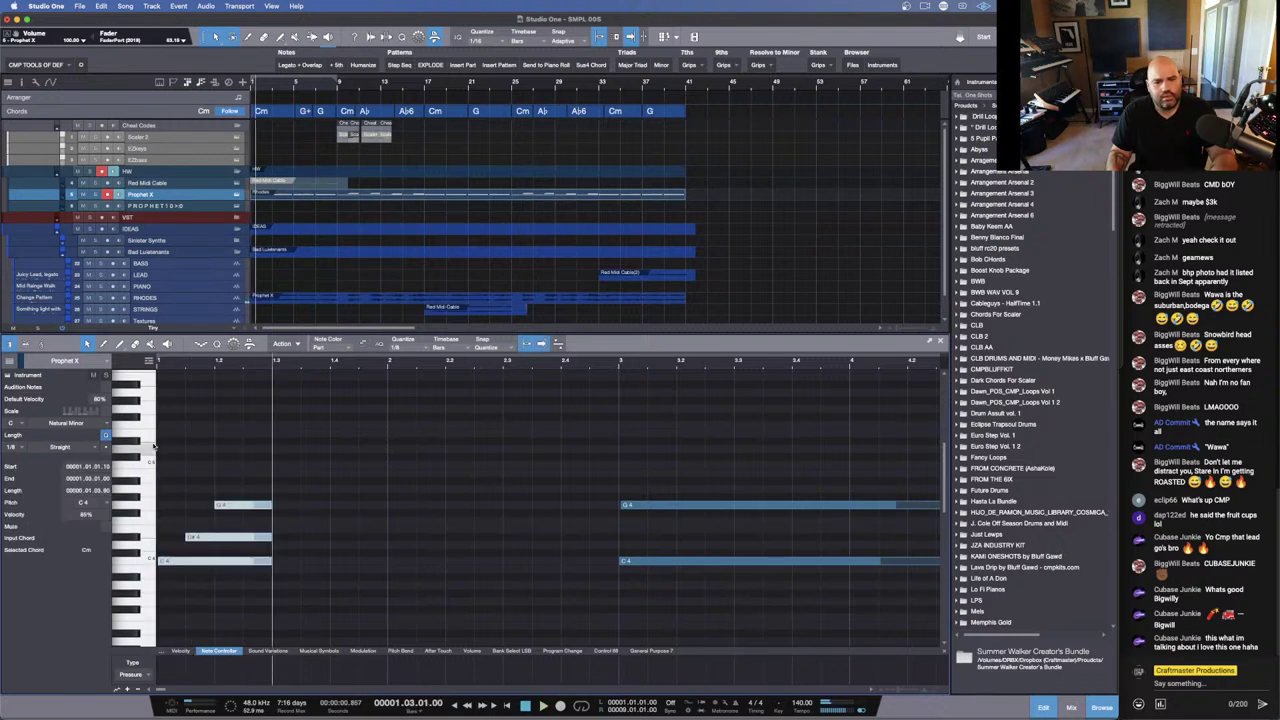
drag(274, 507, 618, 508)
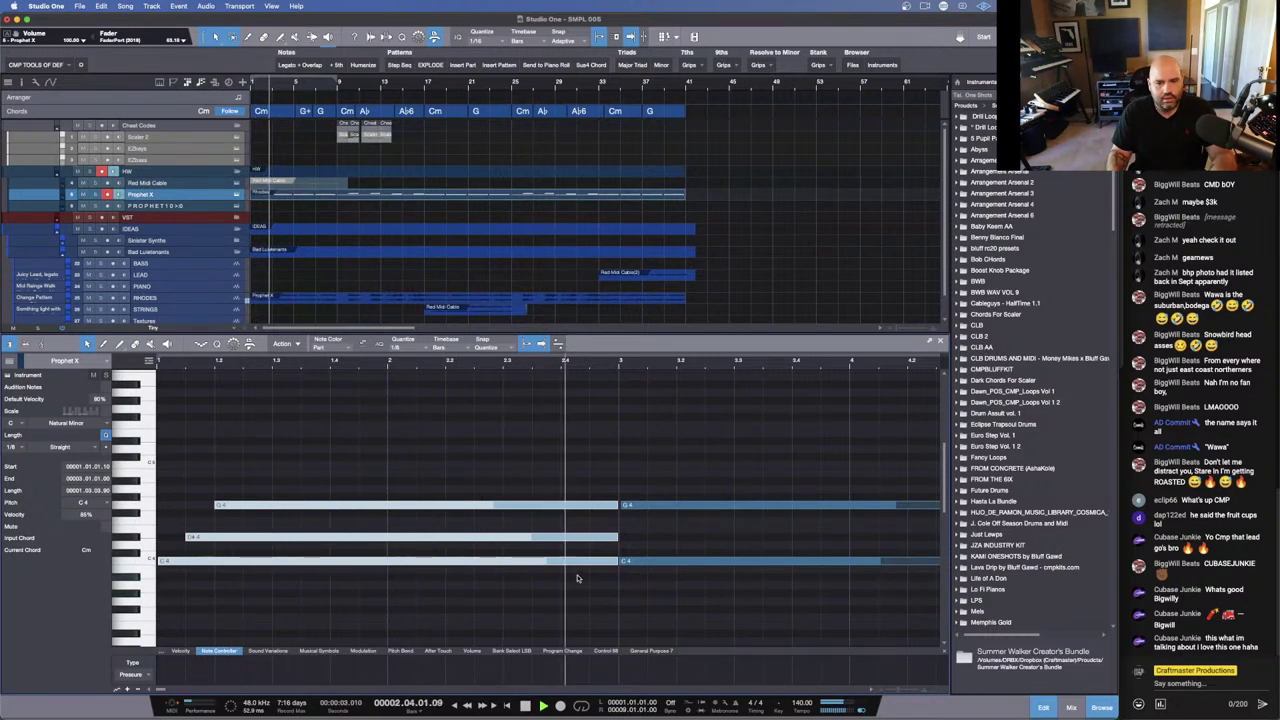
click(533, 519)
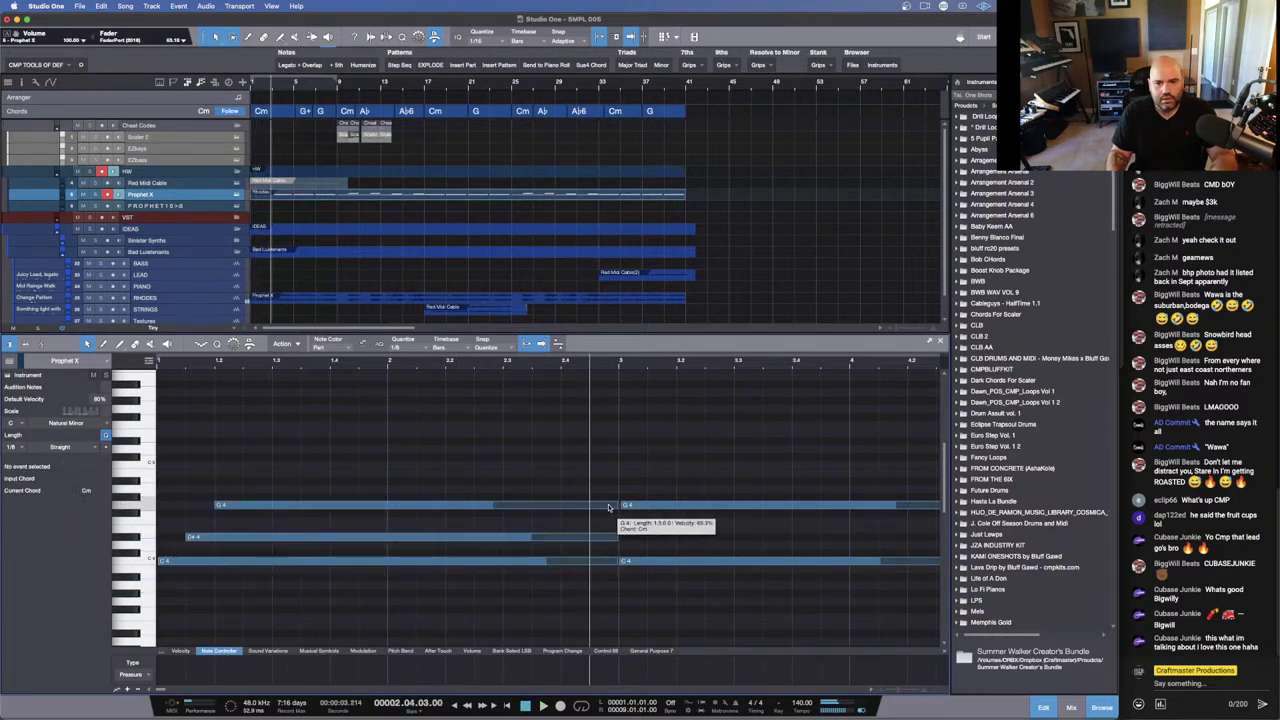
Step: Split the held chord notes in bar 2: G4 at 2.3, D#4 at 2.3.3 and C4 at 2.4, and play it back
drag(618, 505, 543, 531)
click(505, 498)
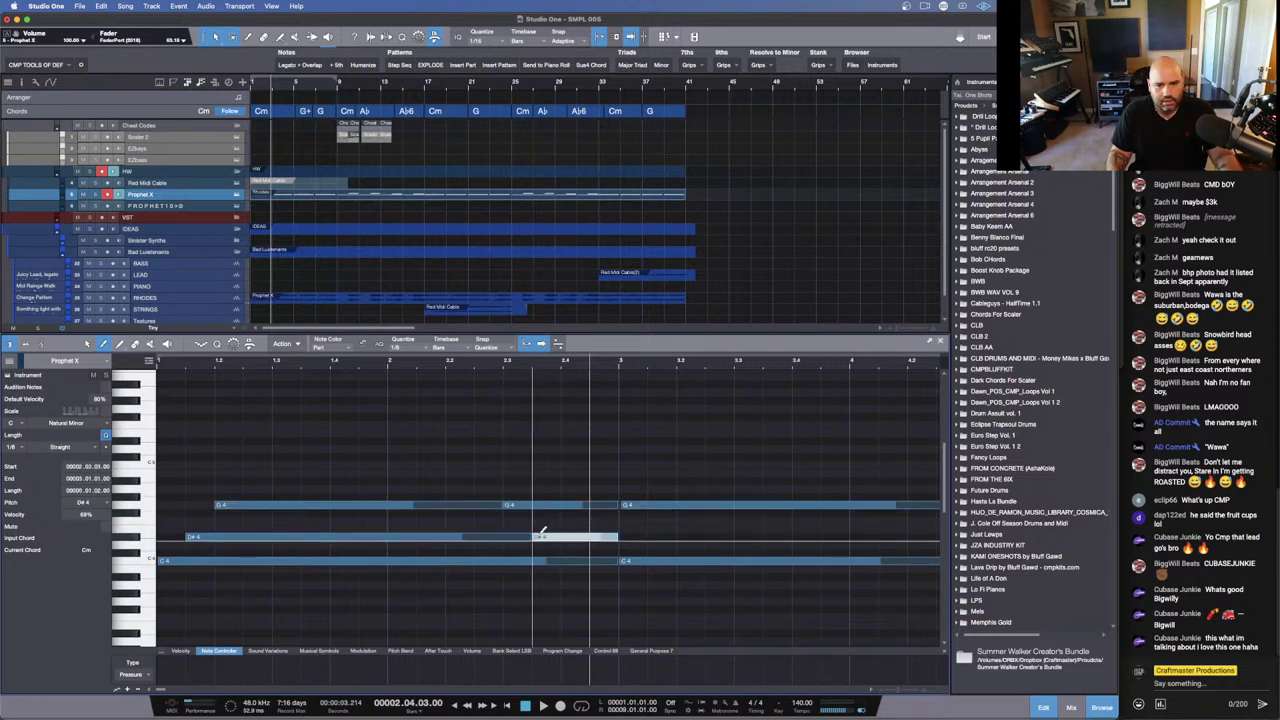
click(576, 562)
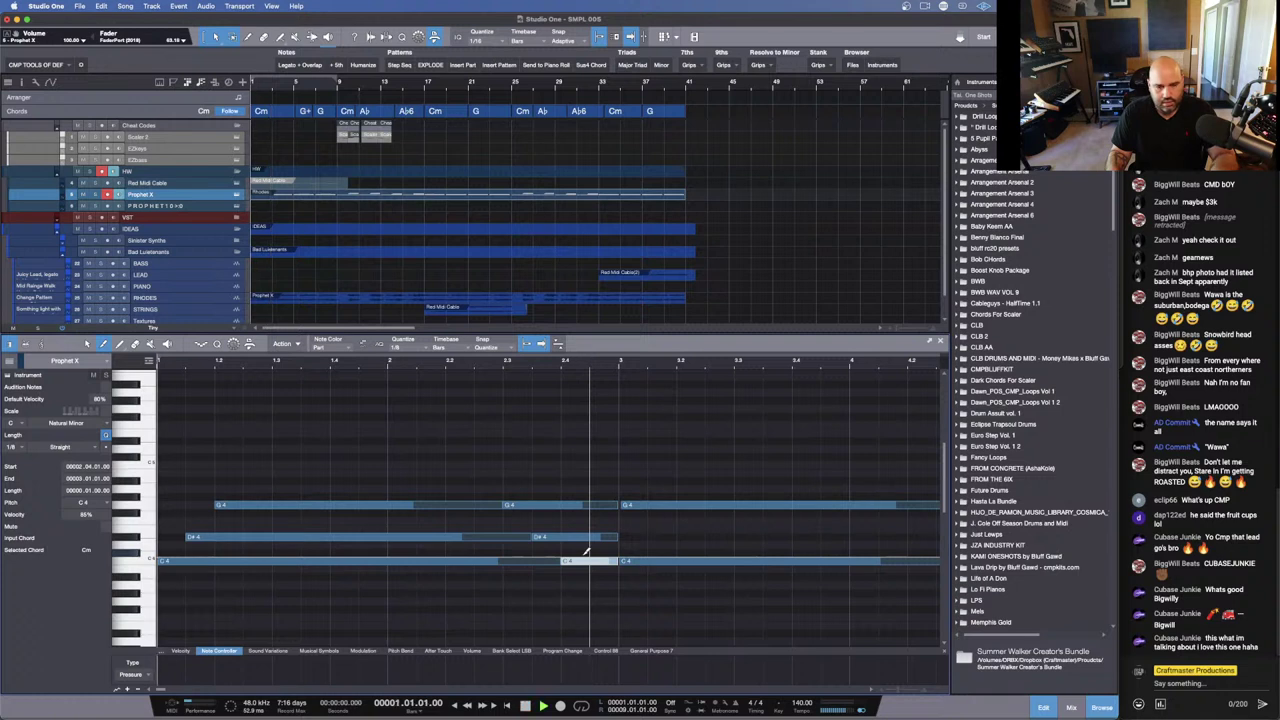
key(space)
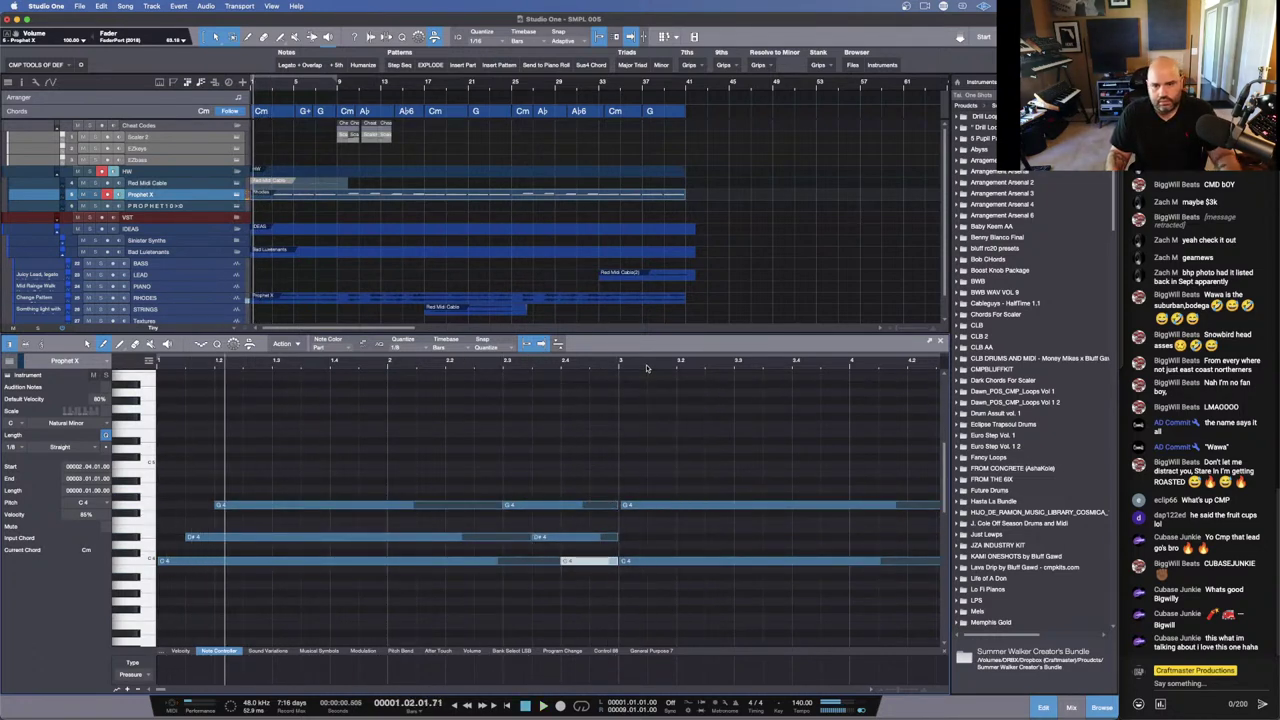
Step: Delete the old notes in bars 3 and 4 and duplicate the chord pattern from bars 1 and 2 there
key(z)
key(1)
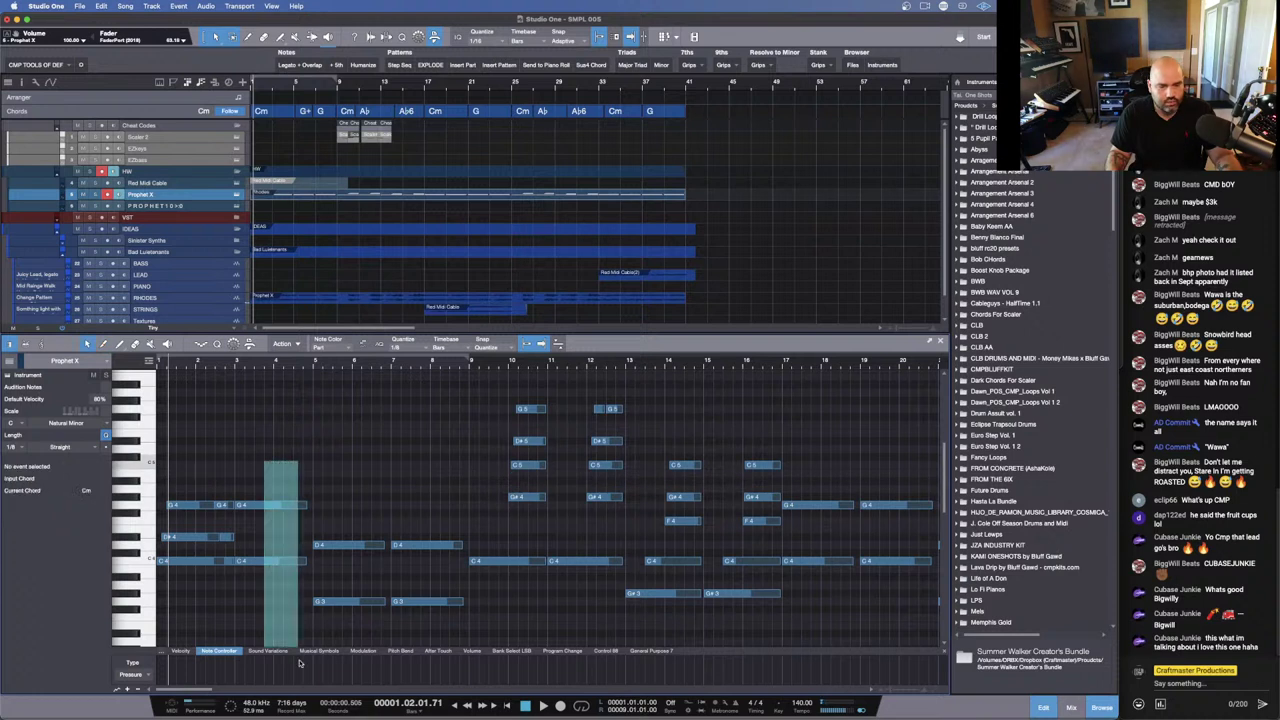
key(ctrl+z)
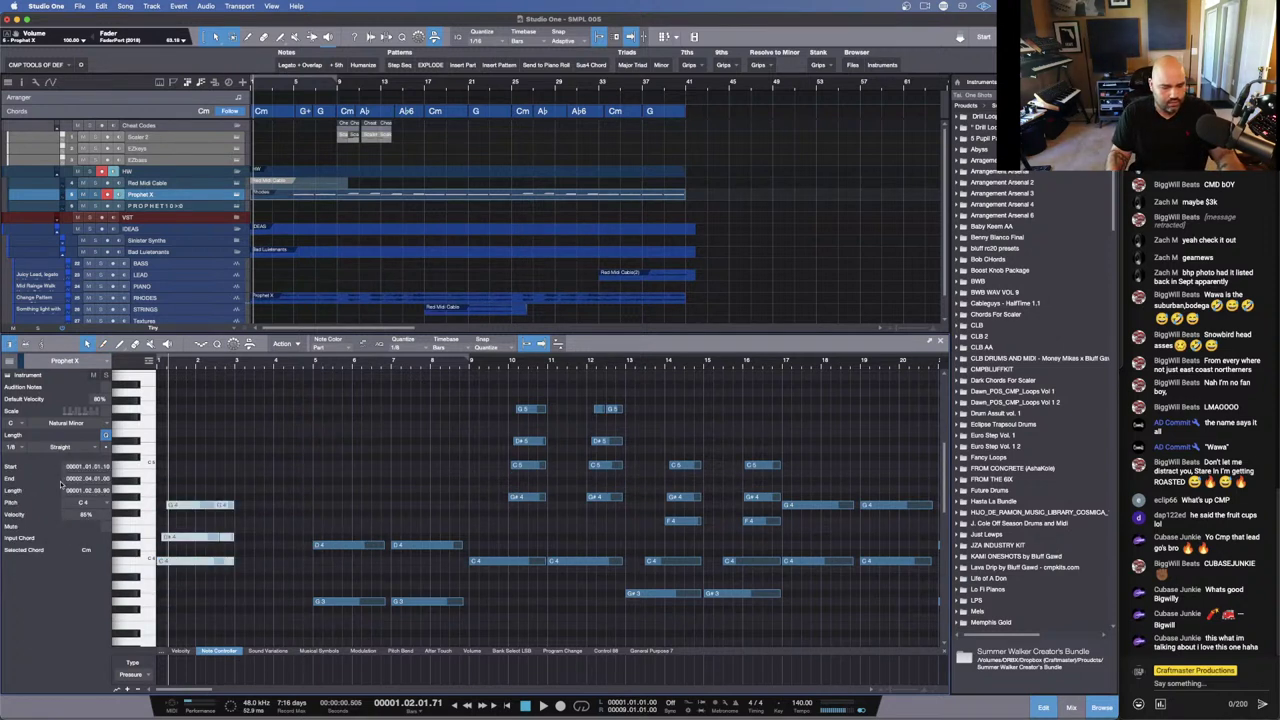
key(d)
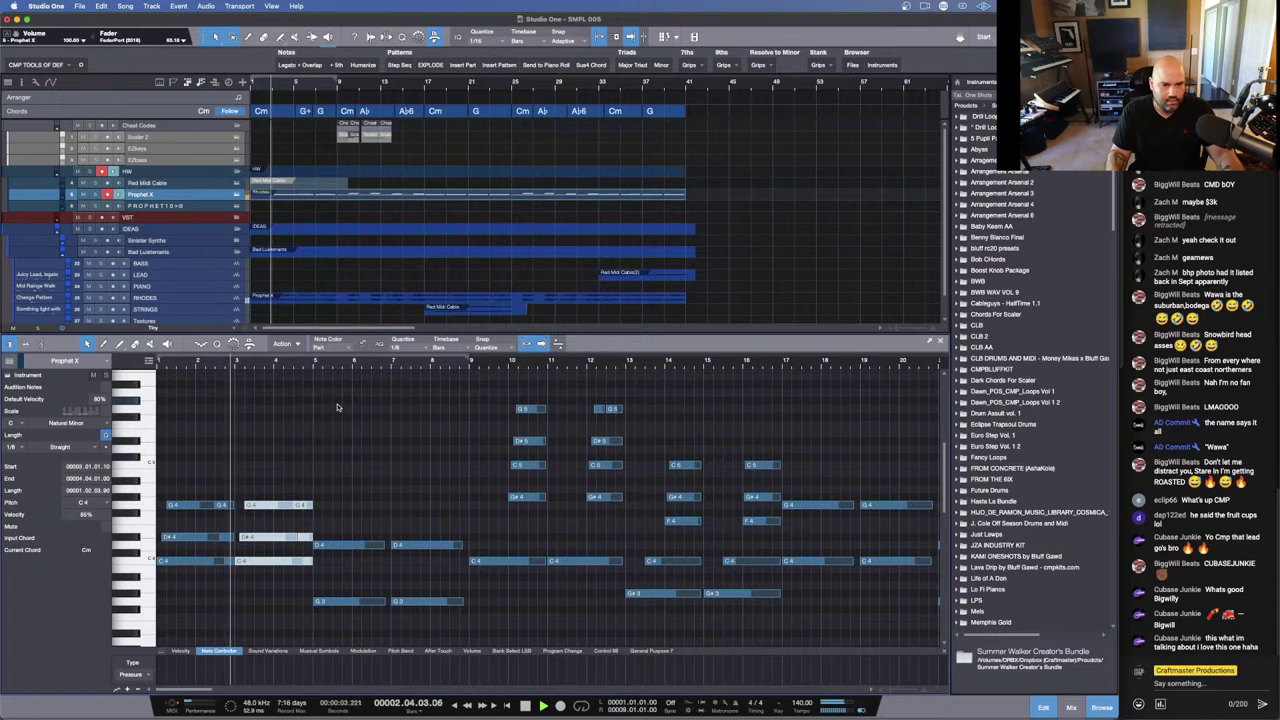
Step: Shorten the long C4, D#4 and G4 notes of both patterns to end around the start of bars 2 and 4
click(205, 565)
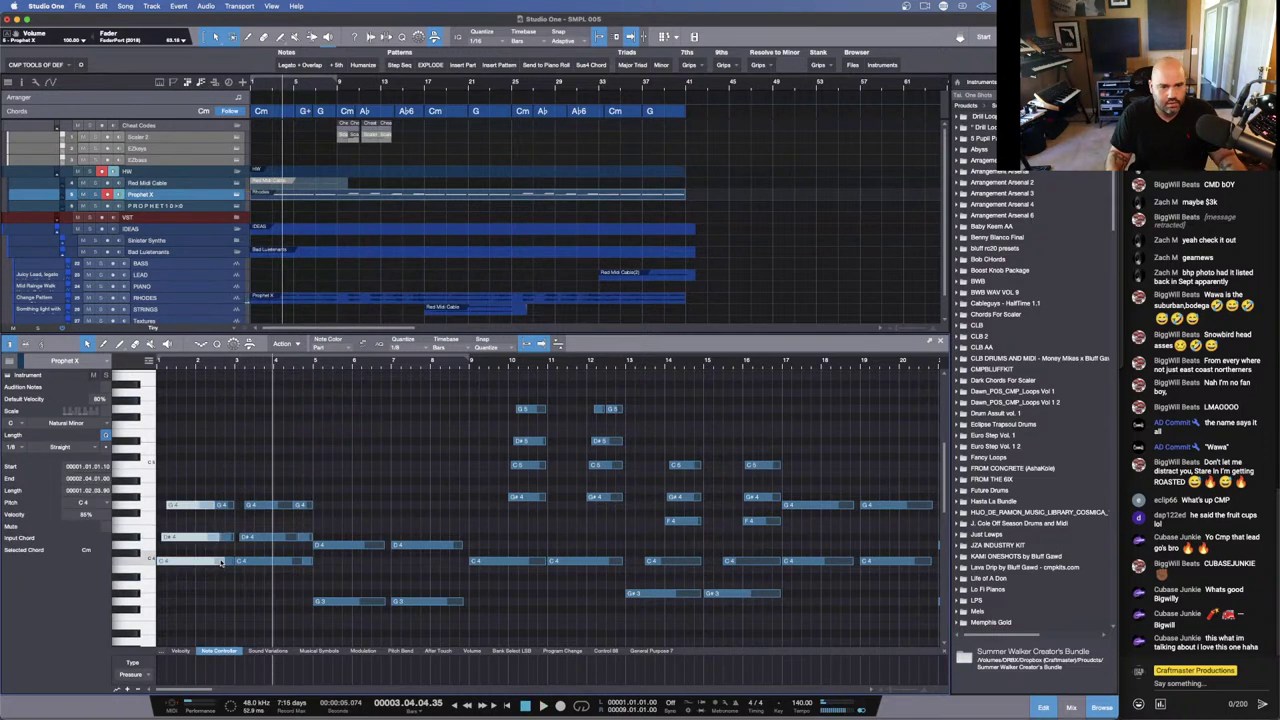
drag(223, 563, 197, 560)
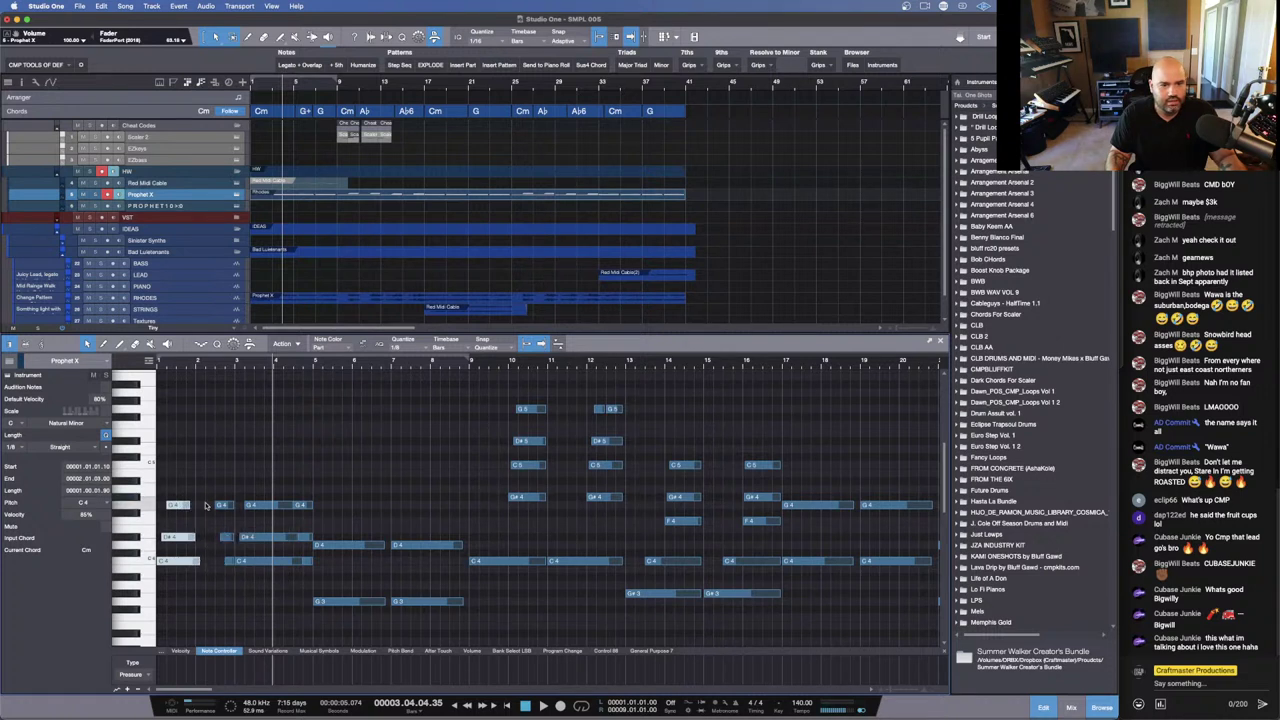
click(205, 505)
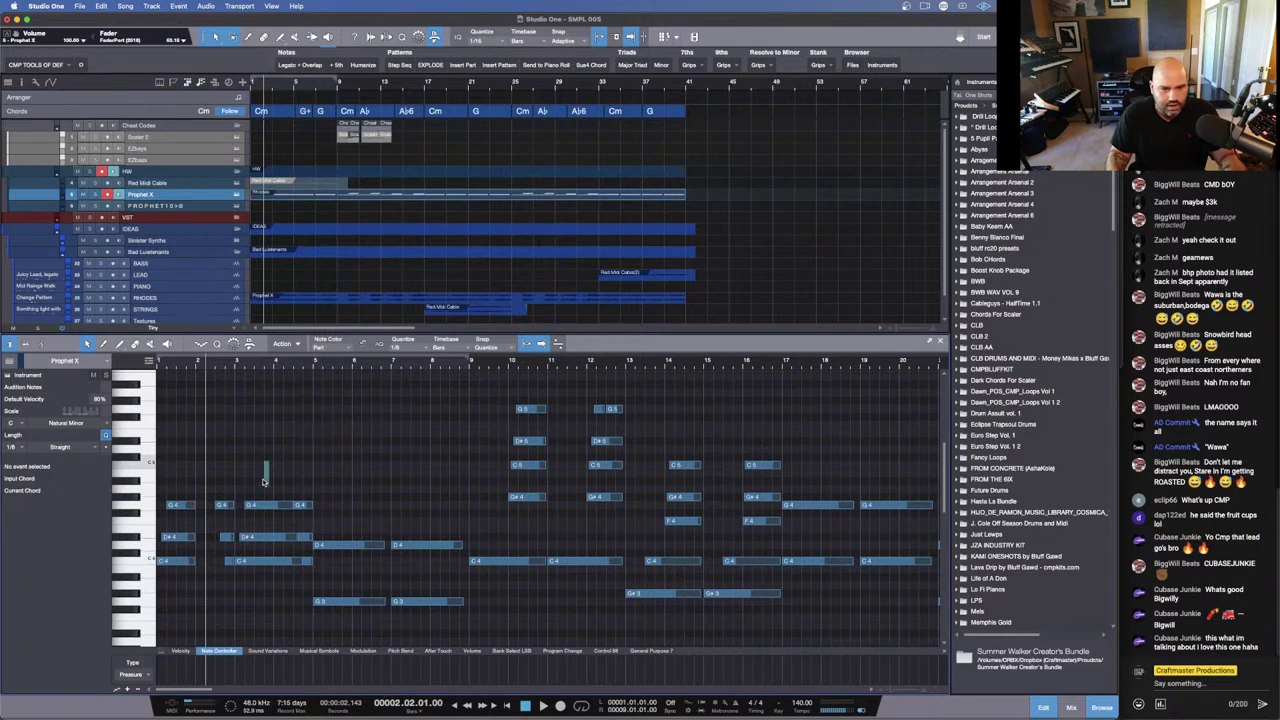
drag(264, 462, 268, 583)
key(3)
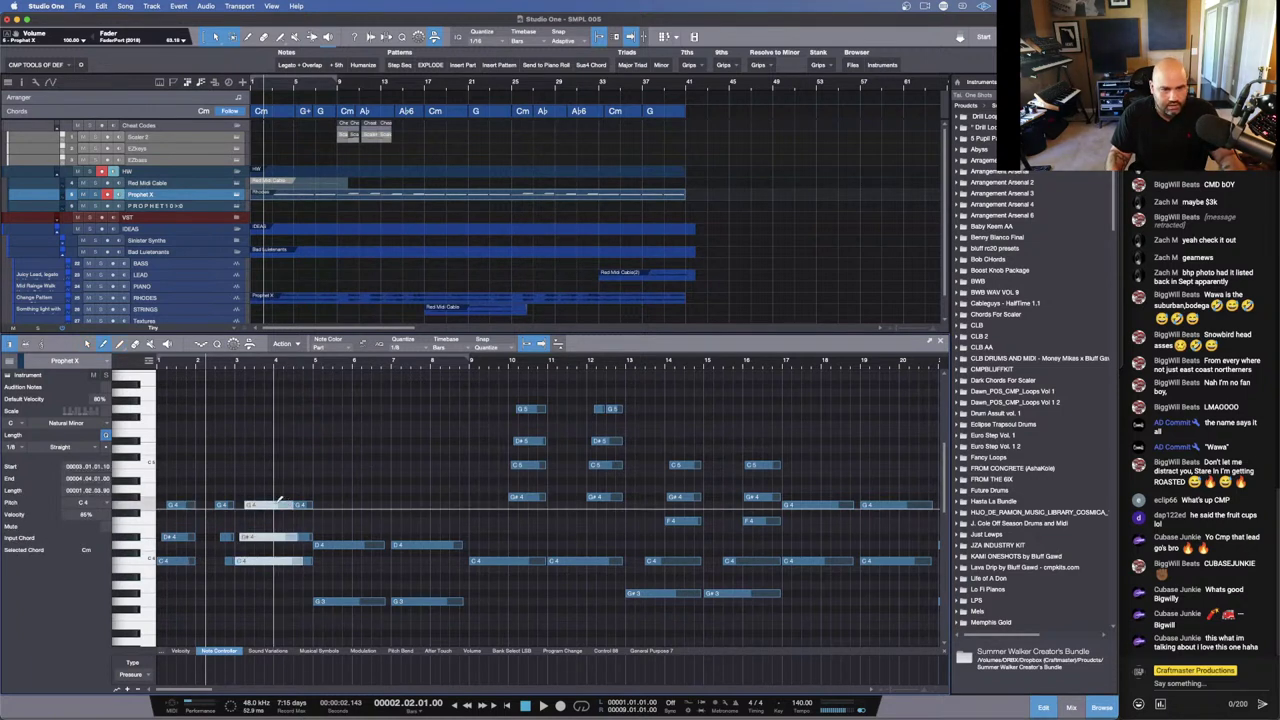
click(274, 505)
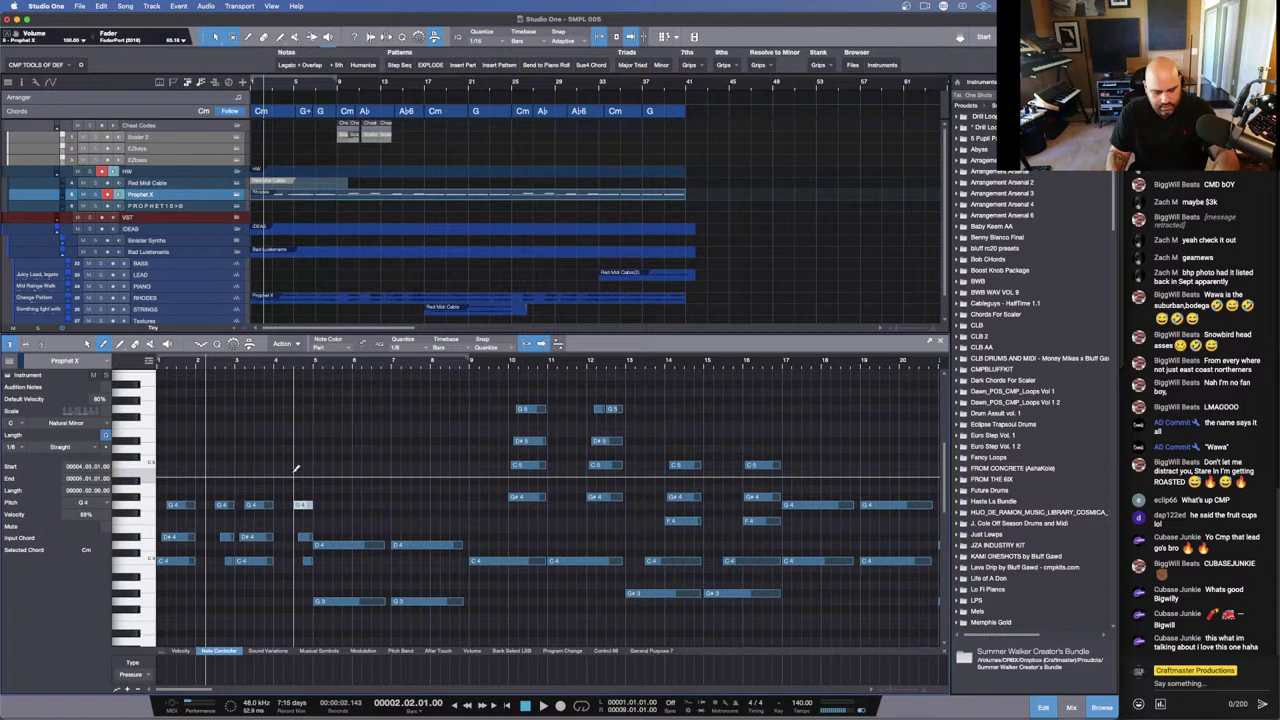
Step: Delete the short D#4 at the end of bar 4 and raise the short C4 there to D4
key(space)
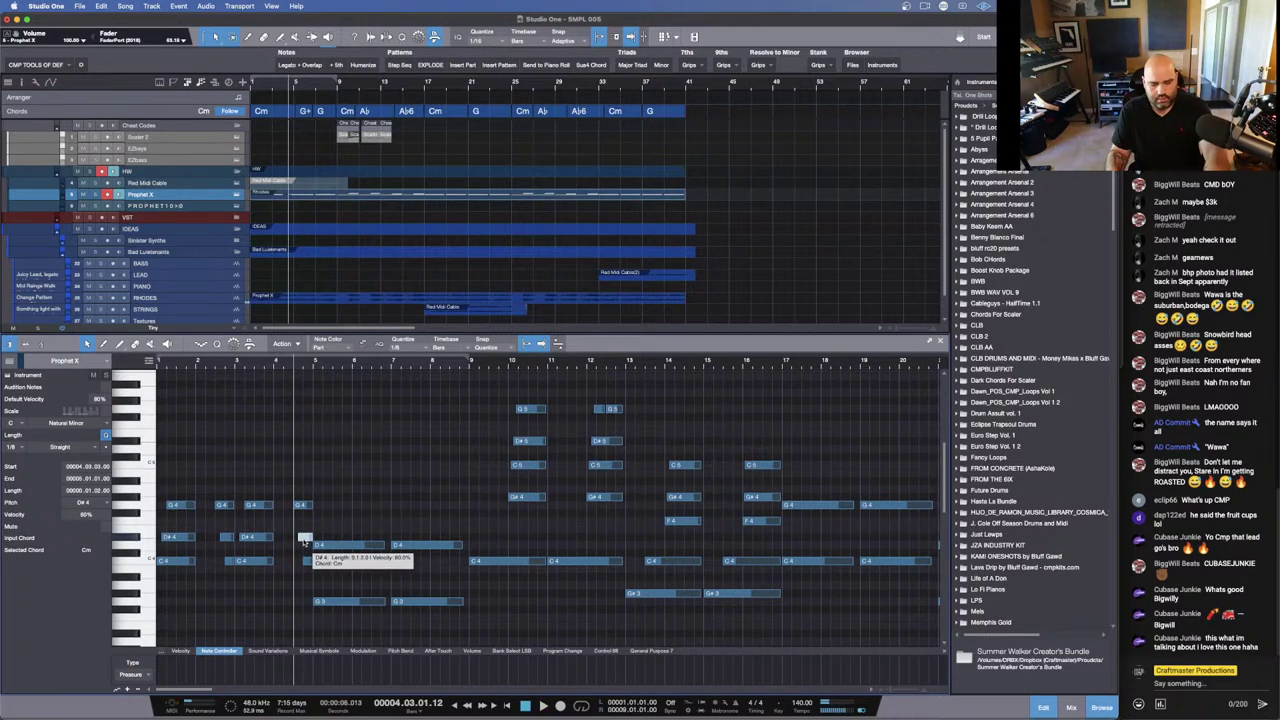
drag(304, 540, 306, 561)
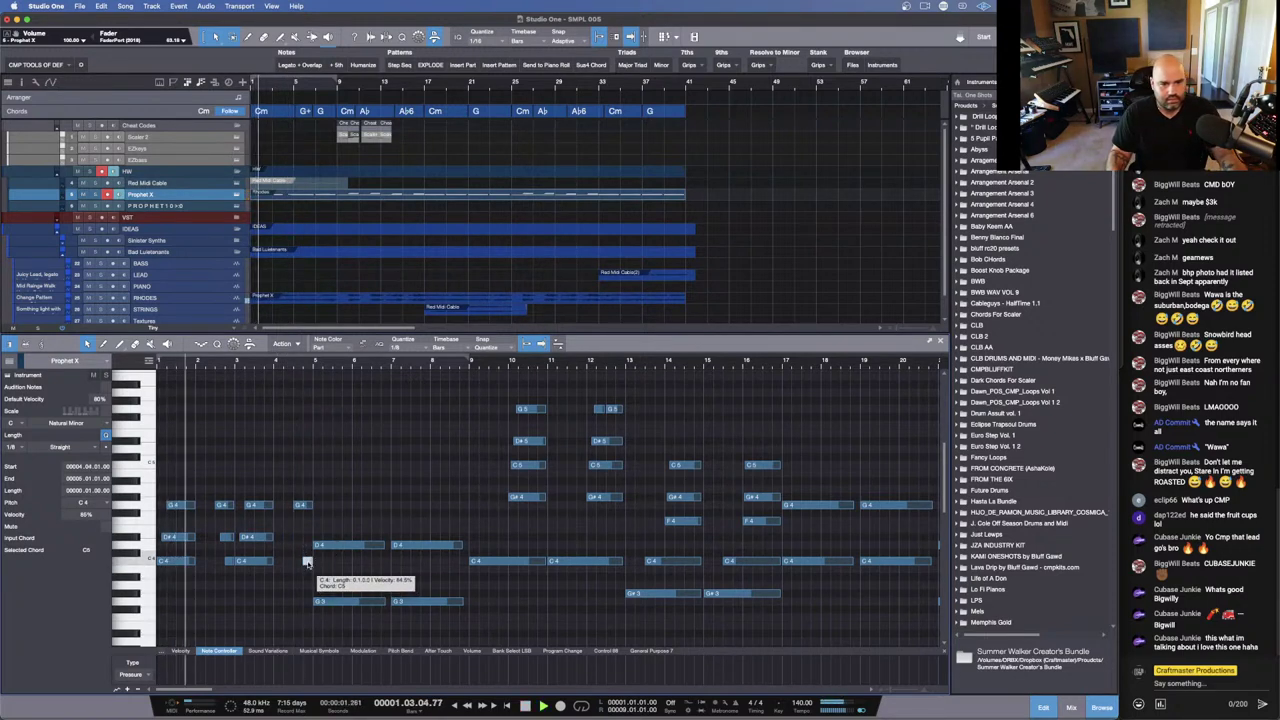
key(Up)
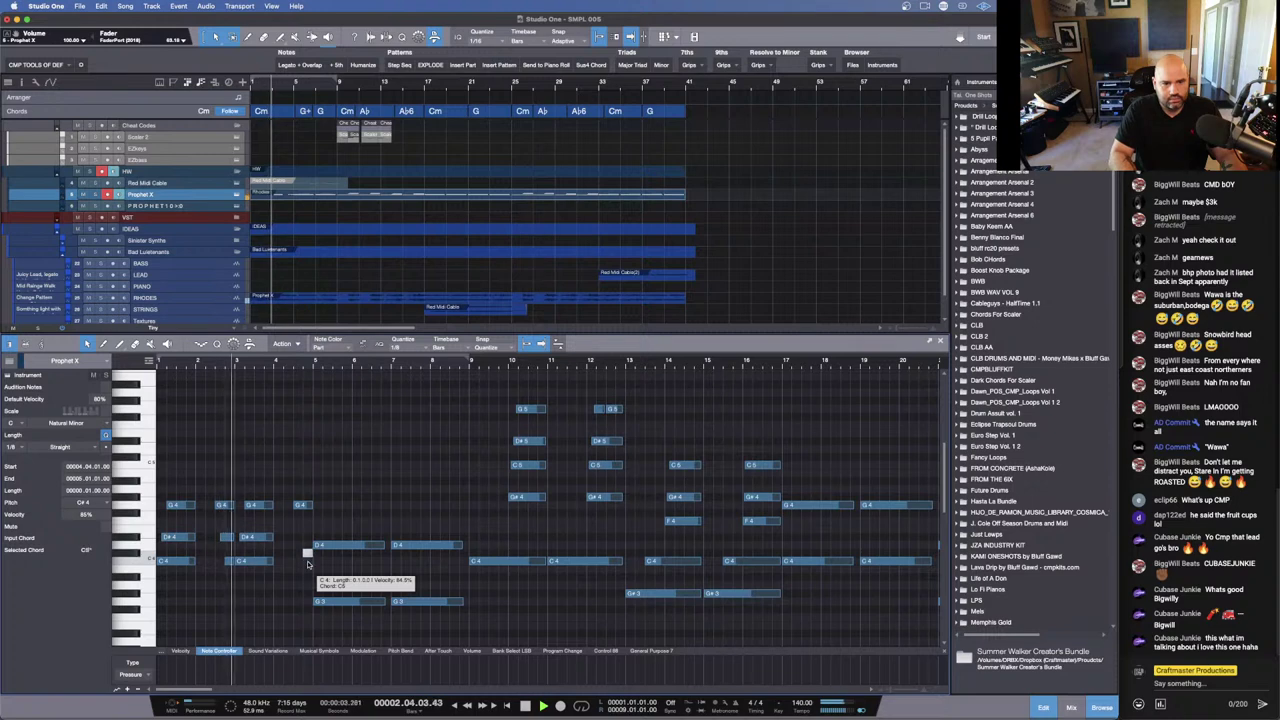
key(Up)
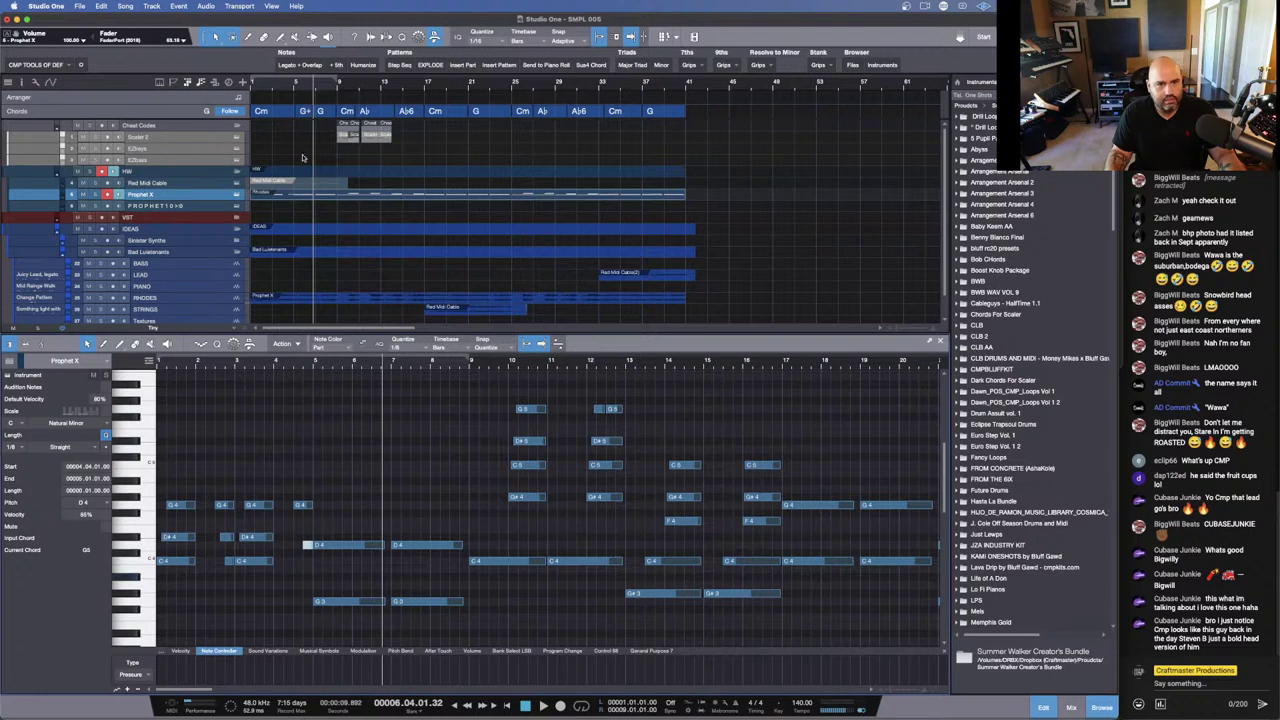
Step: Add a short A#3 note at 5.1.3 and trim the D4 in bar 5 to start at 5.2
drag(302, 90, 376, 93)
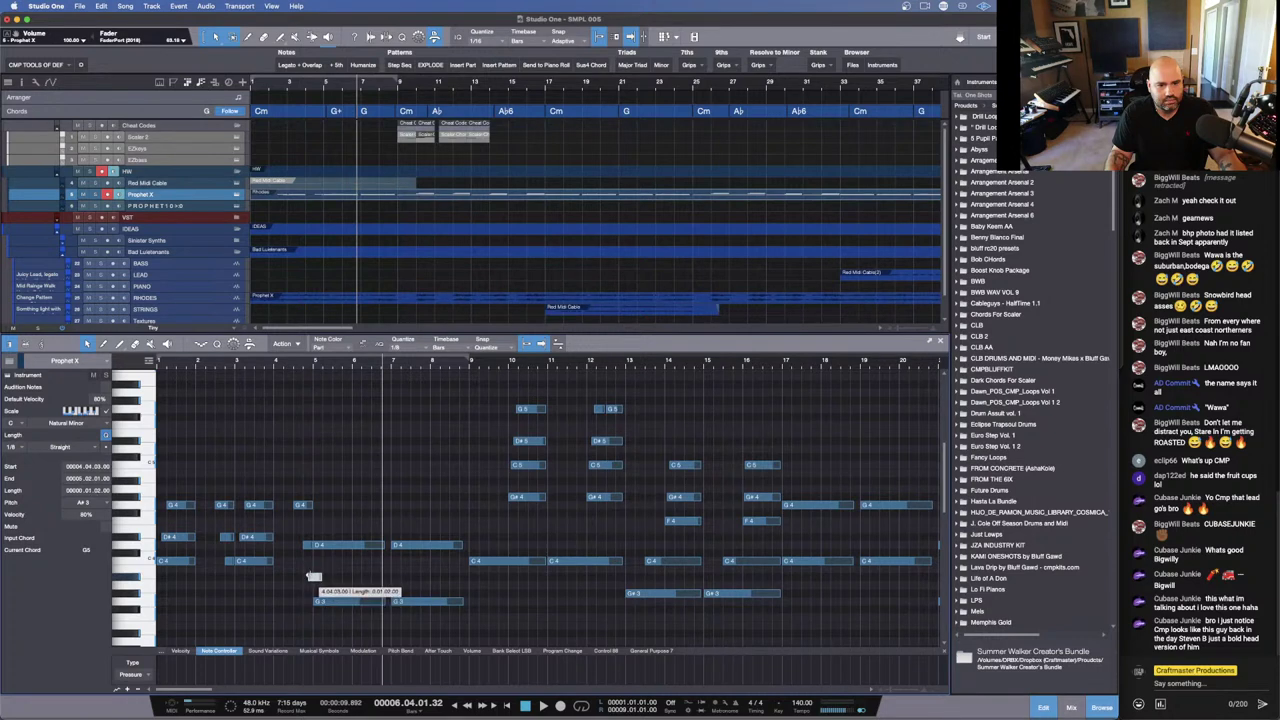
drag(315, 368, 320, 394)
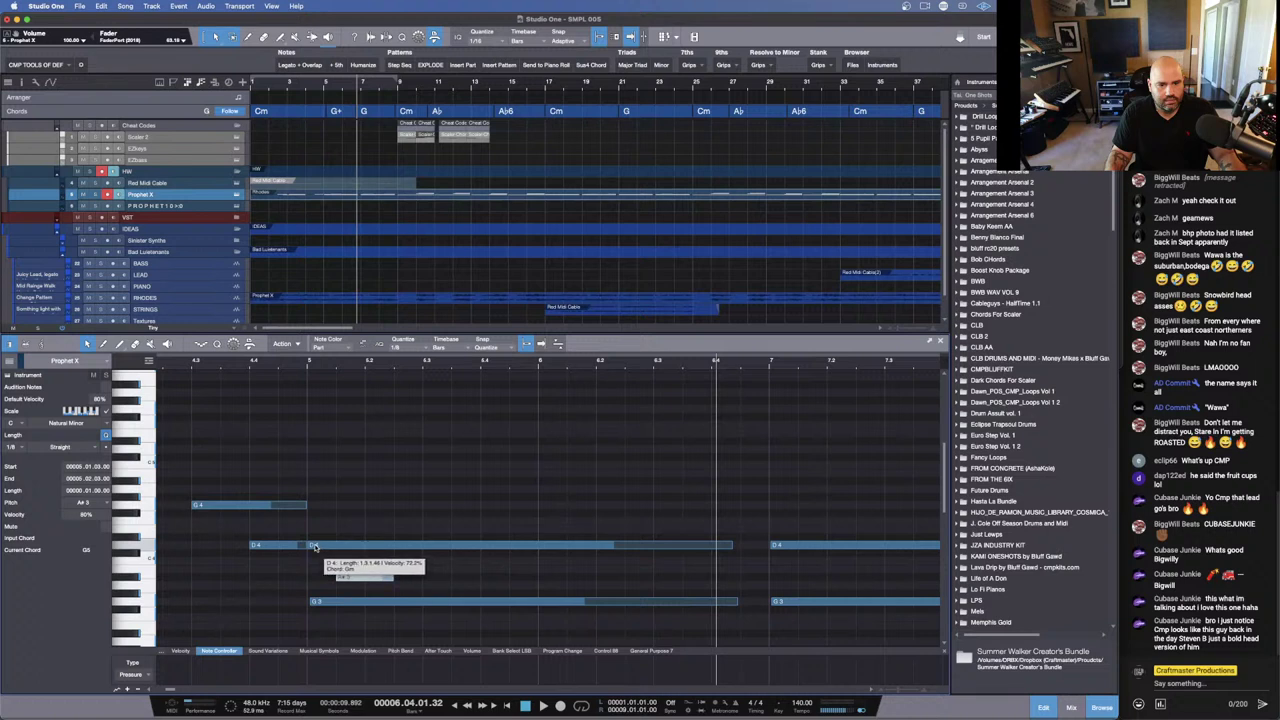
drag(311, 545, 358, 545)
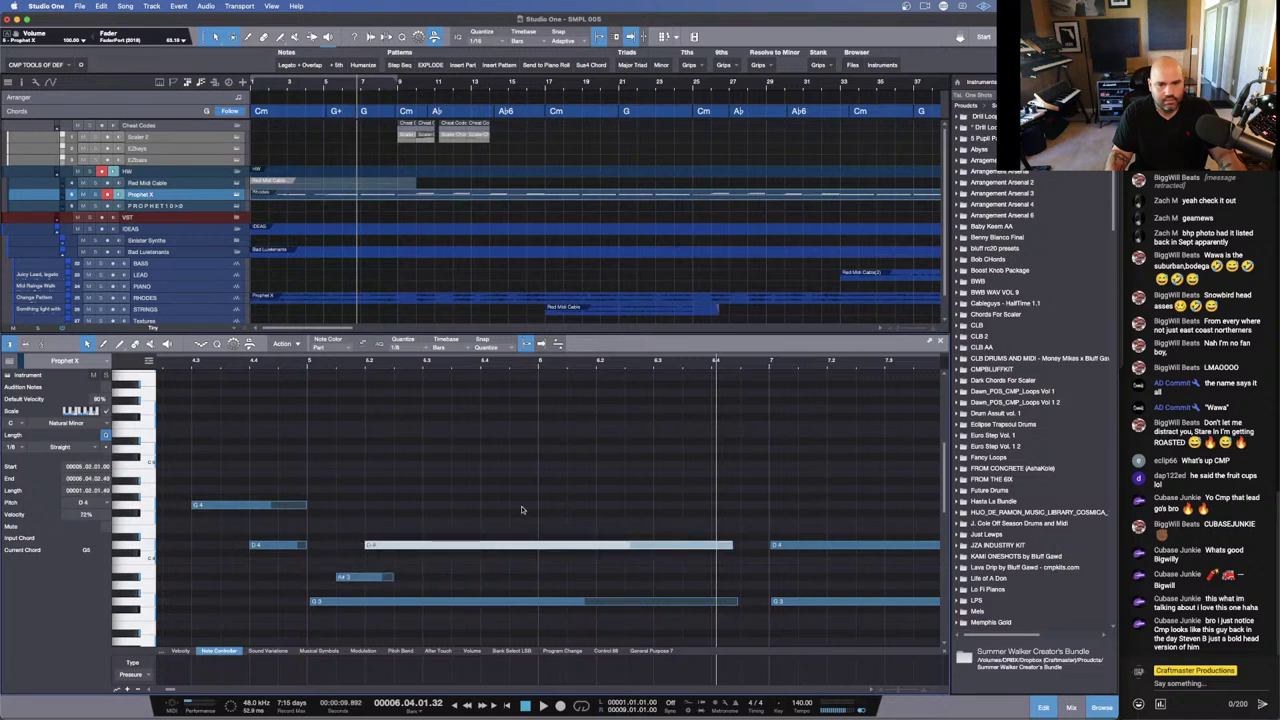
Step: Shorten the G3 and D4 notes of bar 5 and lengthen the A#3 so all three end at bar 6, and play the pattern back
click(731, 602)
drag(740, 601, 527, 601)
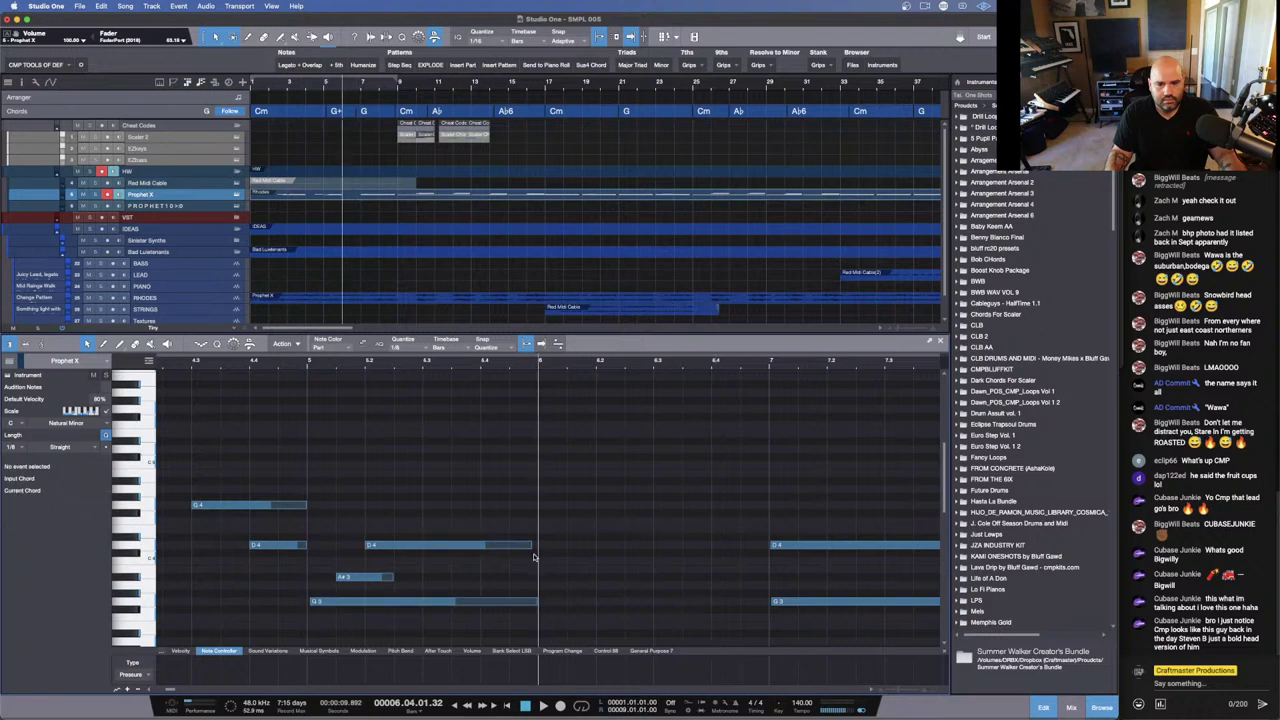
click(533, 546)
drag(395, 578, 538, 578)
key(space)
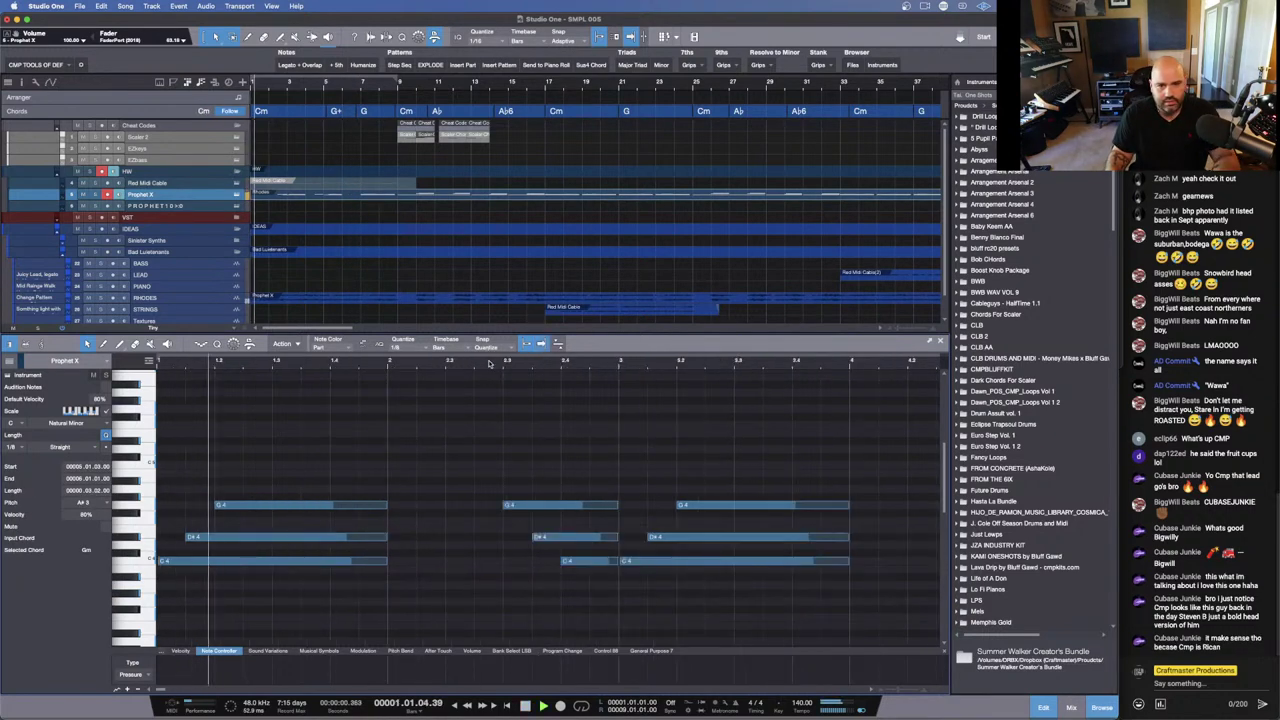
Step: Delete the old long D4 and G3 notes in bars 7 and 8 and copy the staggered bar 5 chord to bar 7
key(w)
key(w)
key(w)
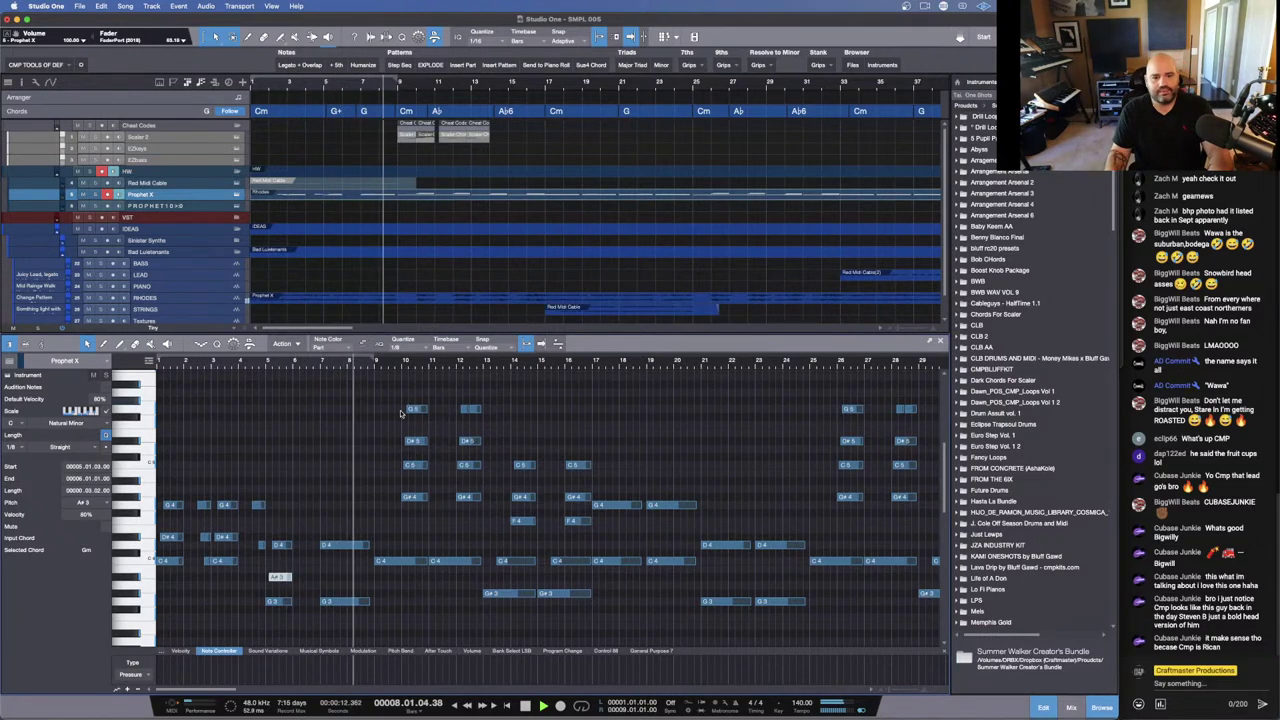
click(333, 571)
drag(333, 571, 338, 621)
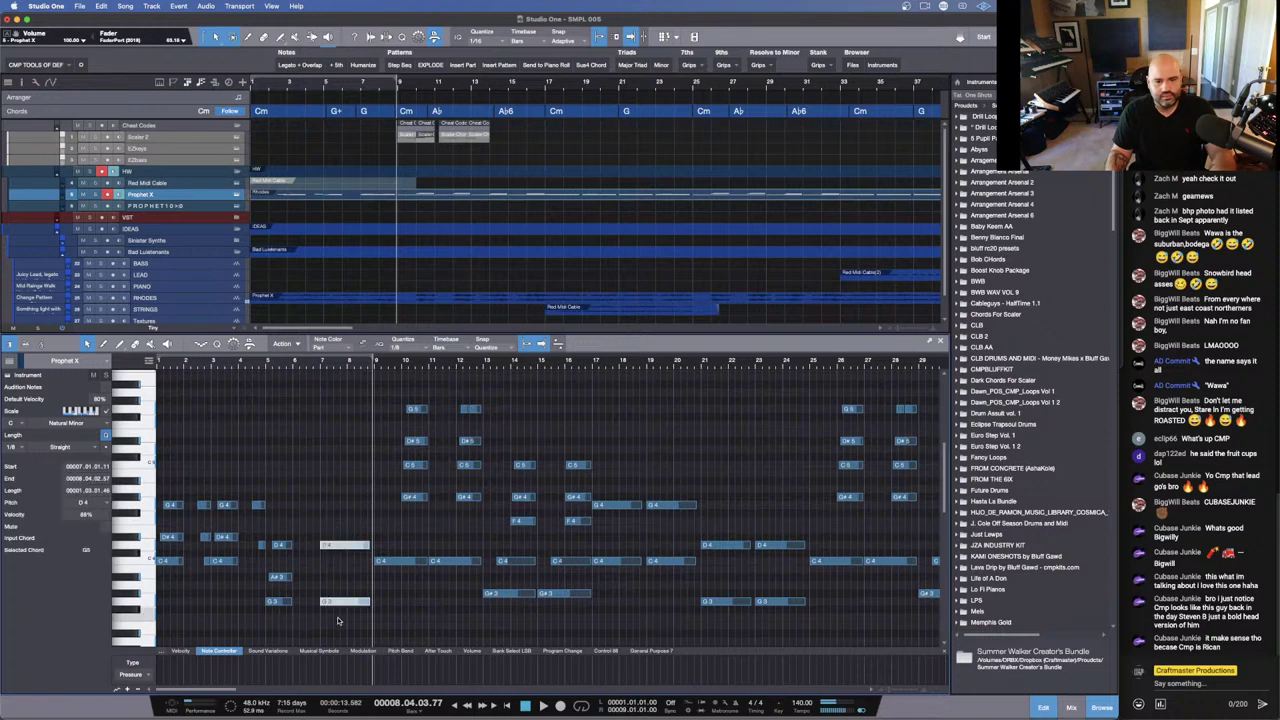
key(Delete)
drag(277, 527, 332, 610)
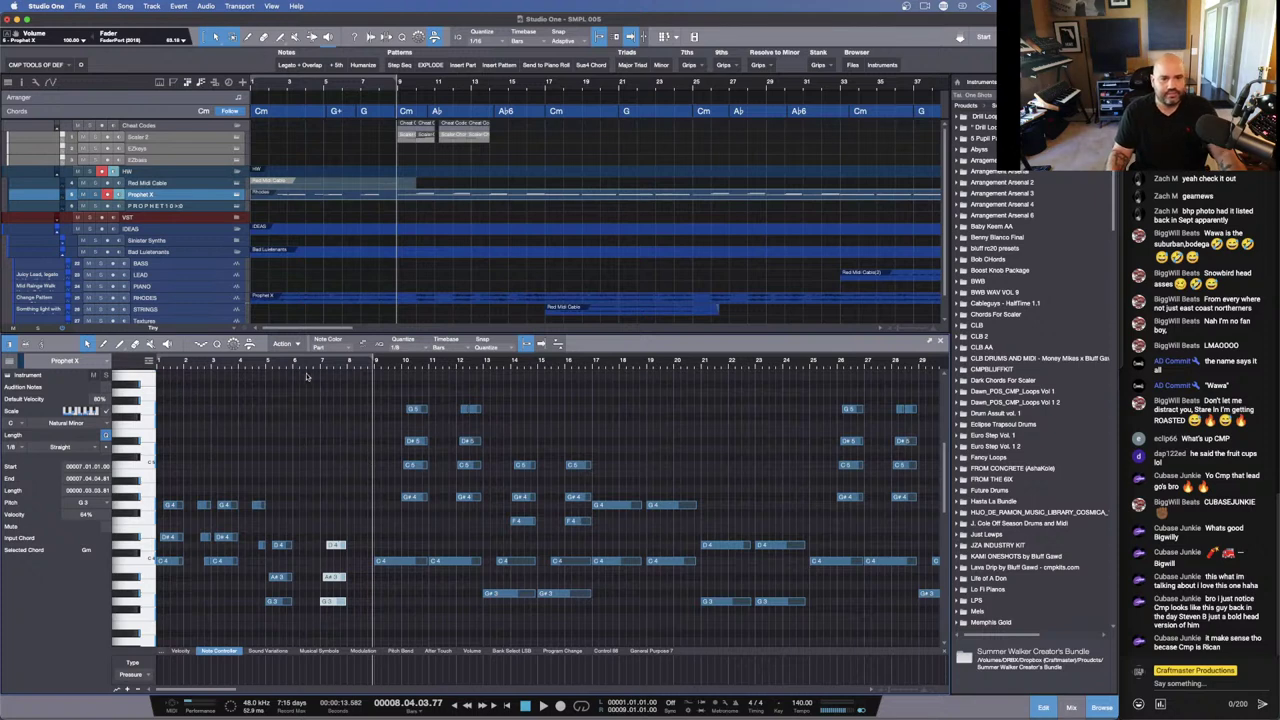
Step: Add staggered D4, A#3 and G3 notes at 6.3, 6.3.3 and 6.4 ending at bar 7, plus D4 at 8.3 and G3 at 8.4, and play back
drag(314, 366, 421, 383)
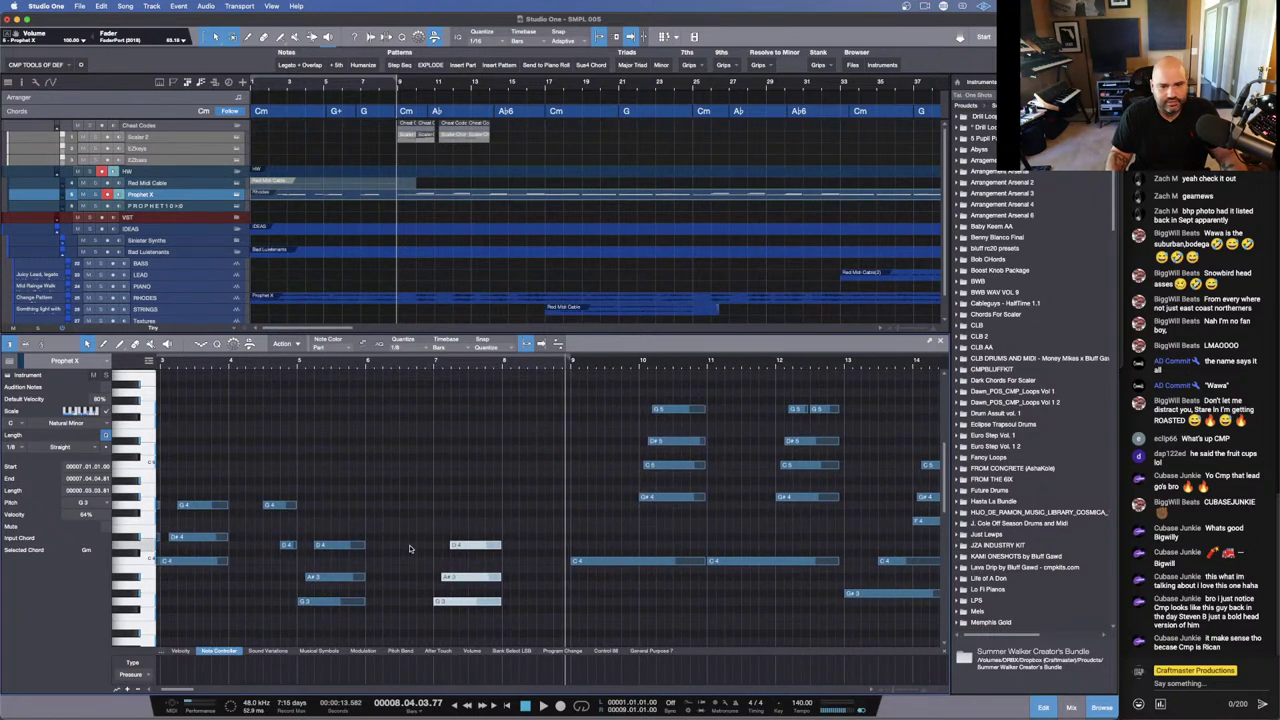
click(404, 546)
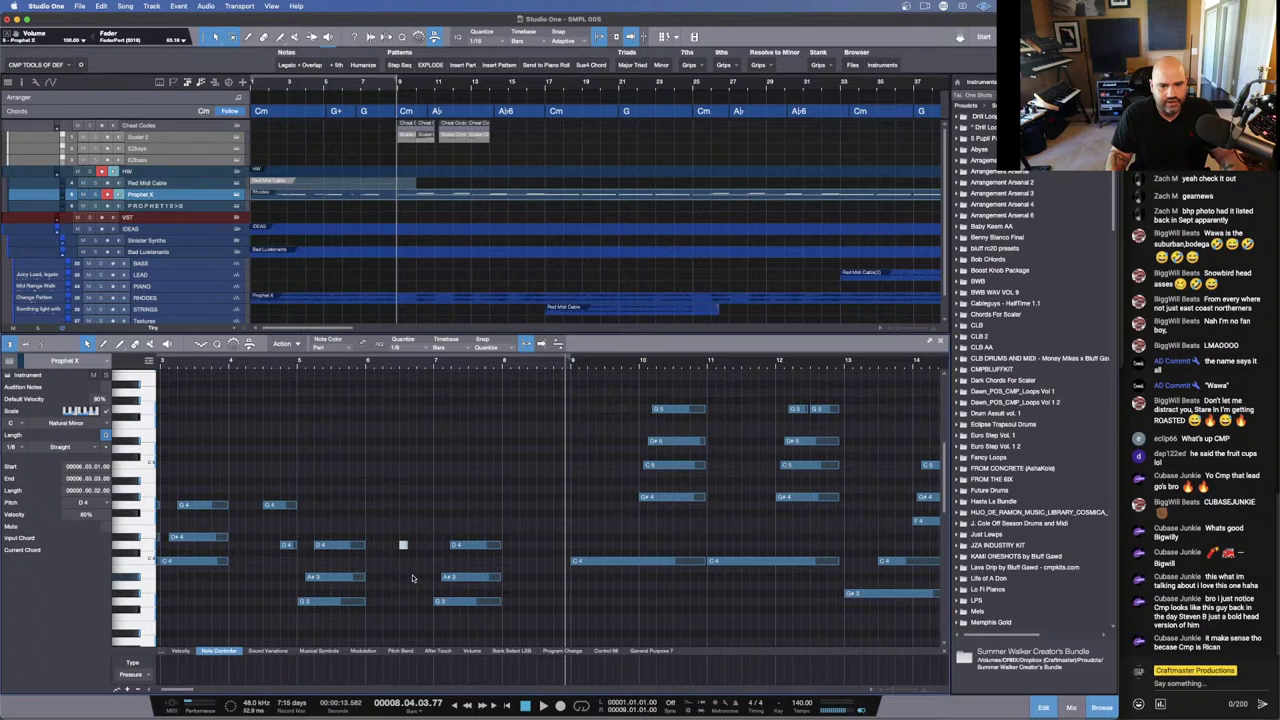
click(411, 577)
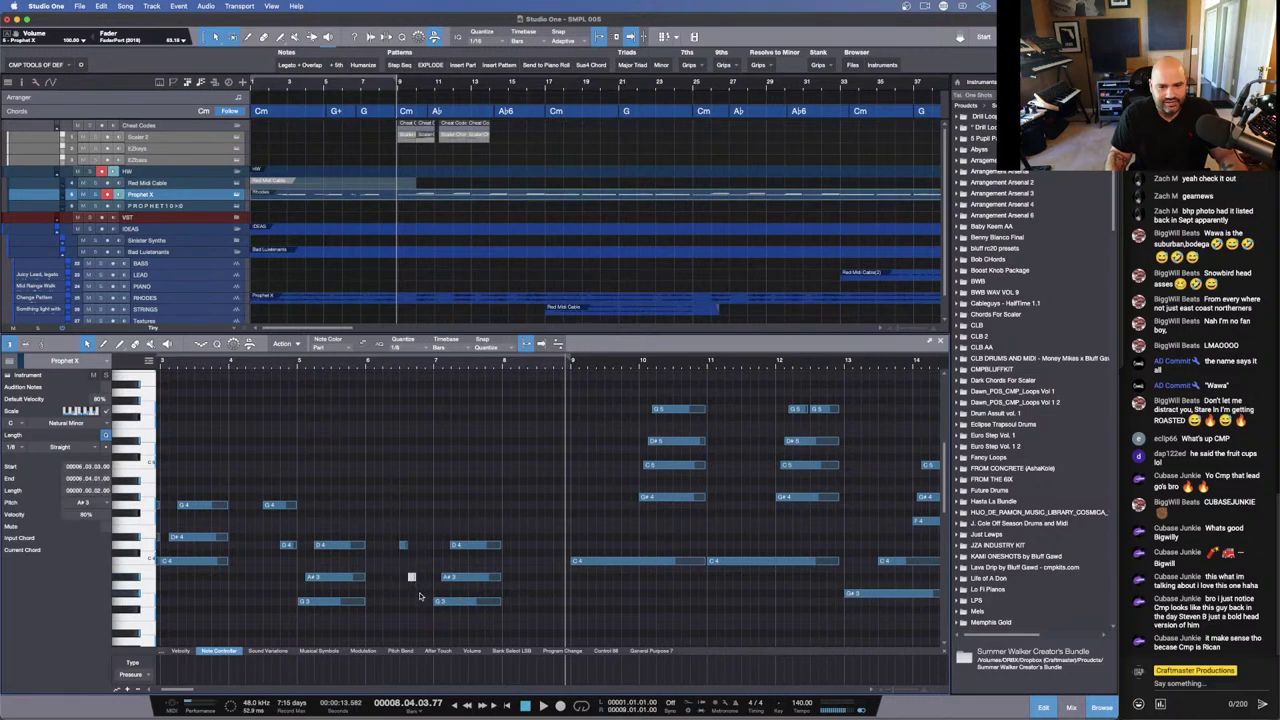
click(420, 601)
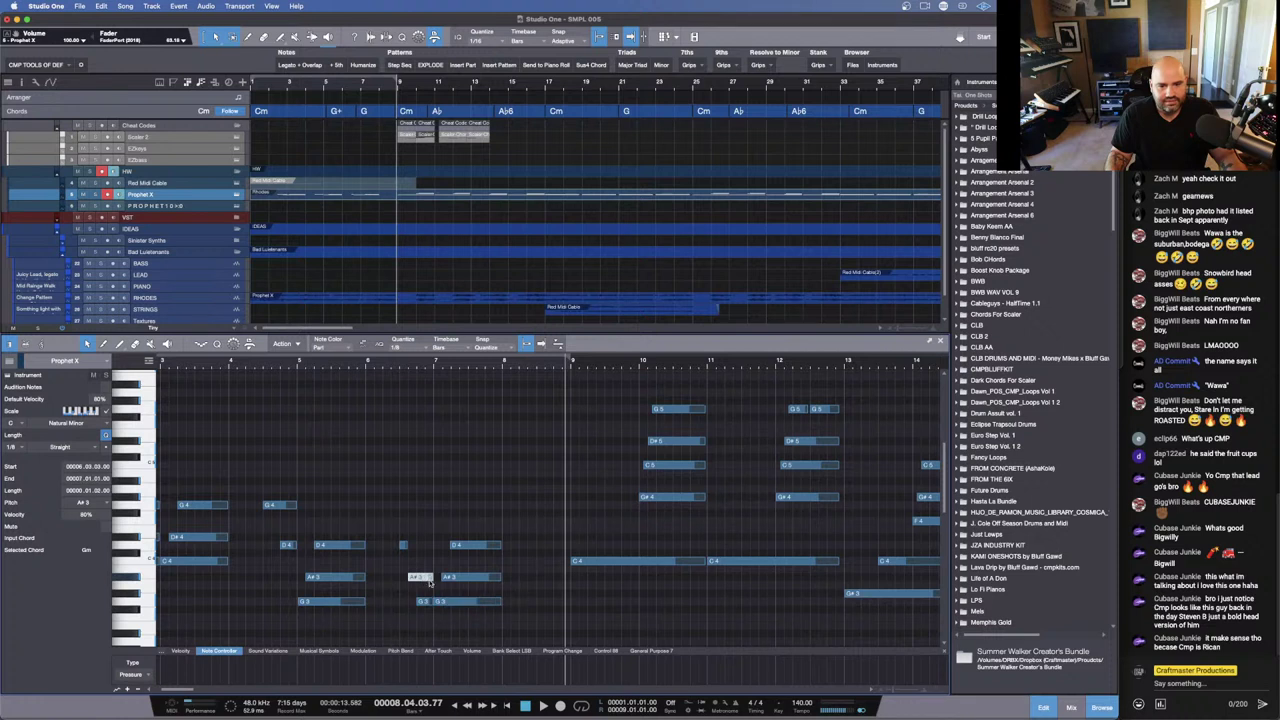
click(541, 547)
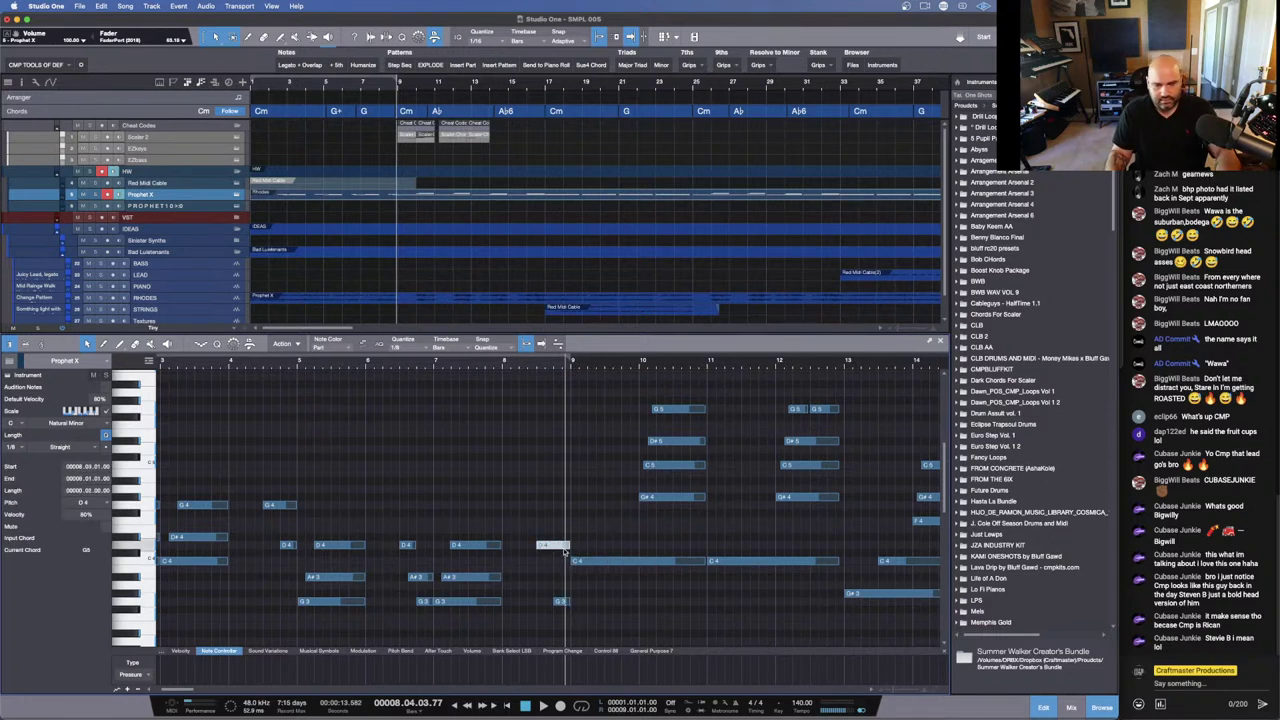
key(space)
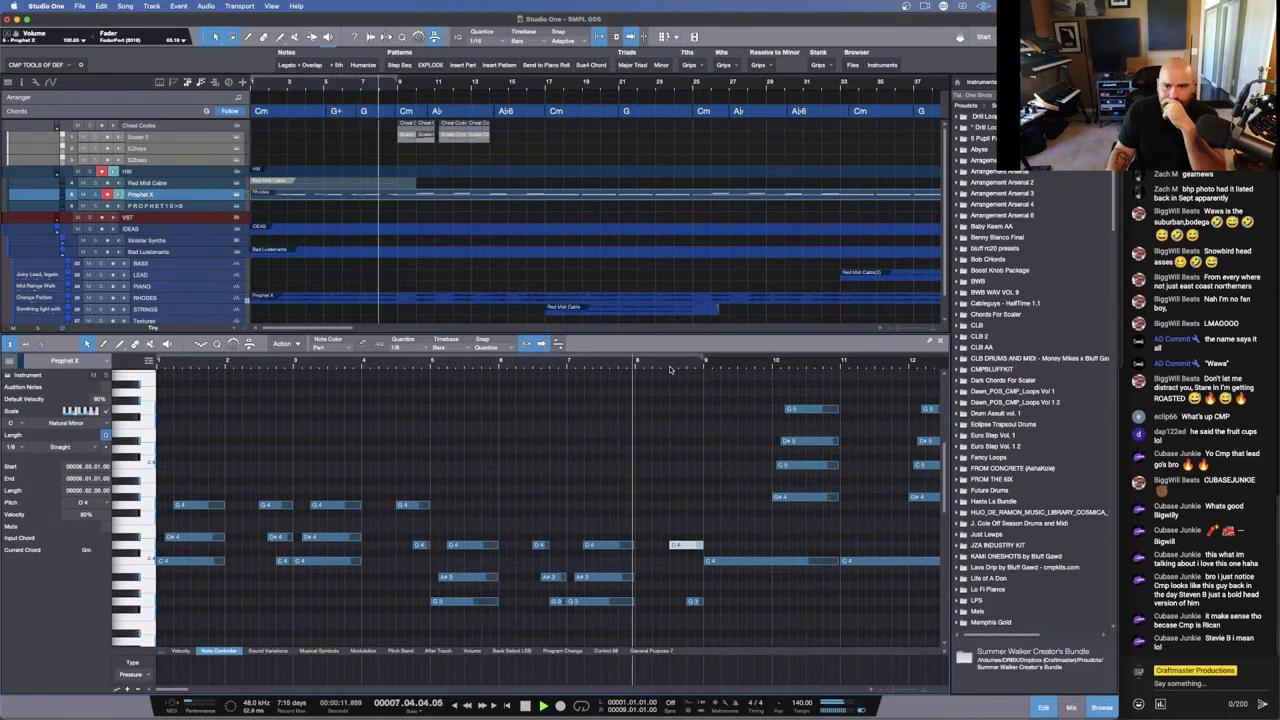
Step: Delete the old notes in bars 17 to 24 and copy the reworked pattern from bars 1 to 8 there
scroll(670, 370, down, 3)
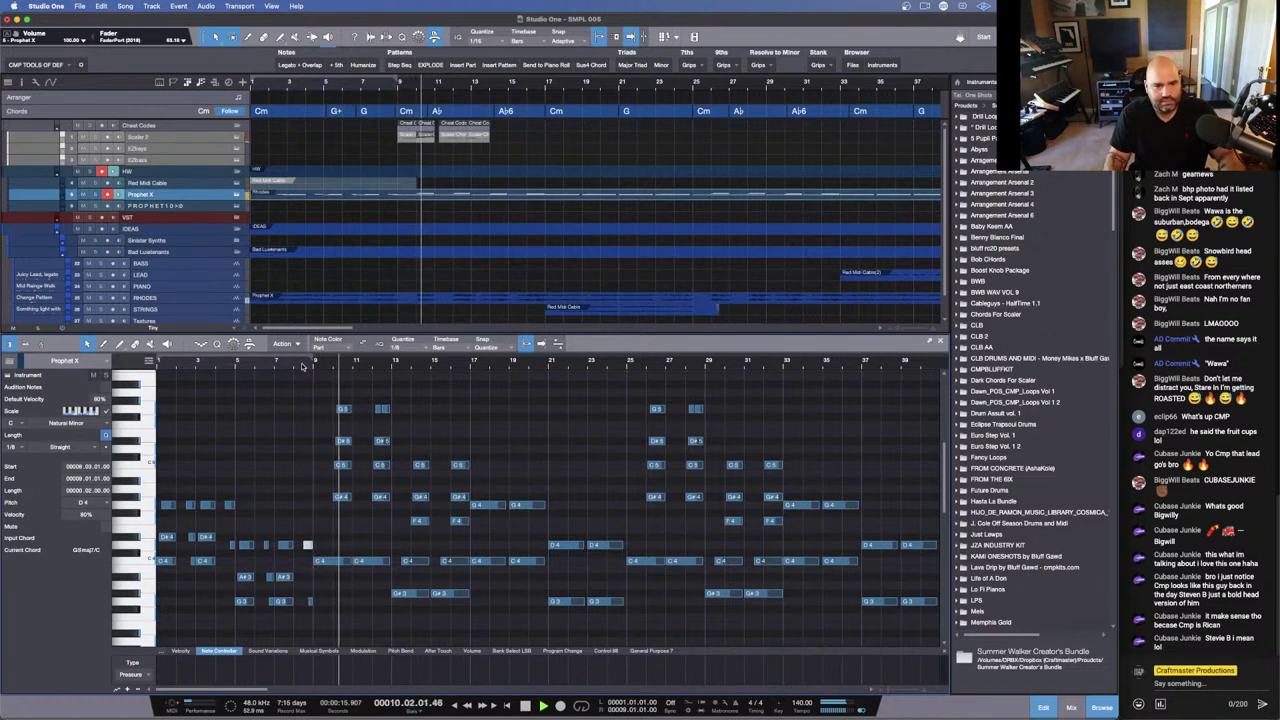
drag(482, 470, 601, 612)
key(Delete)
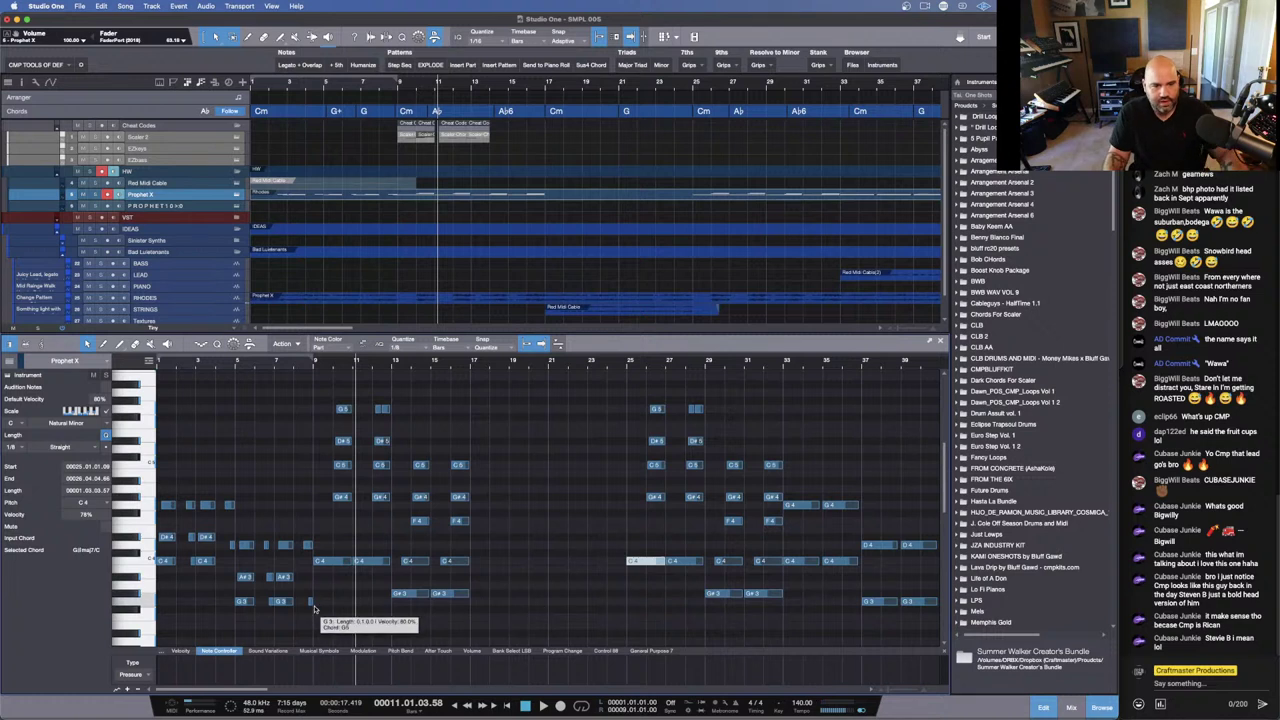
drag(316, 624, 156, 494)
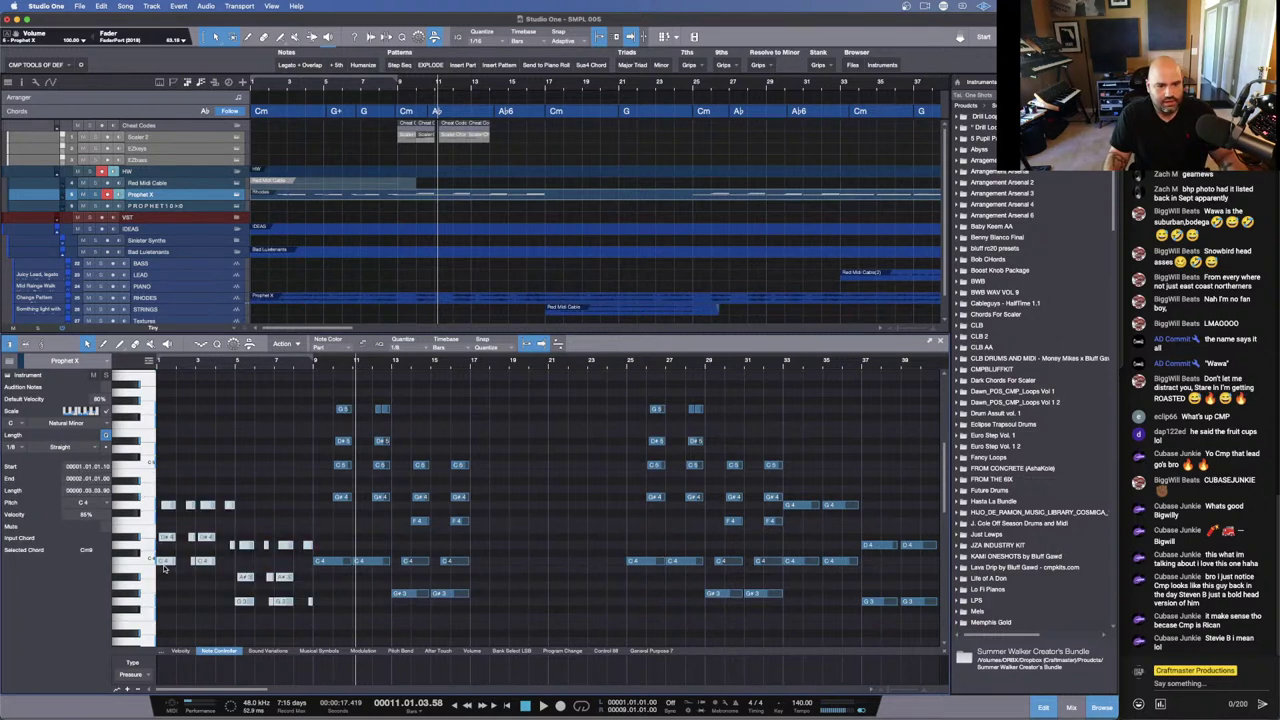
drag(163, 564, 478, 566)
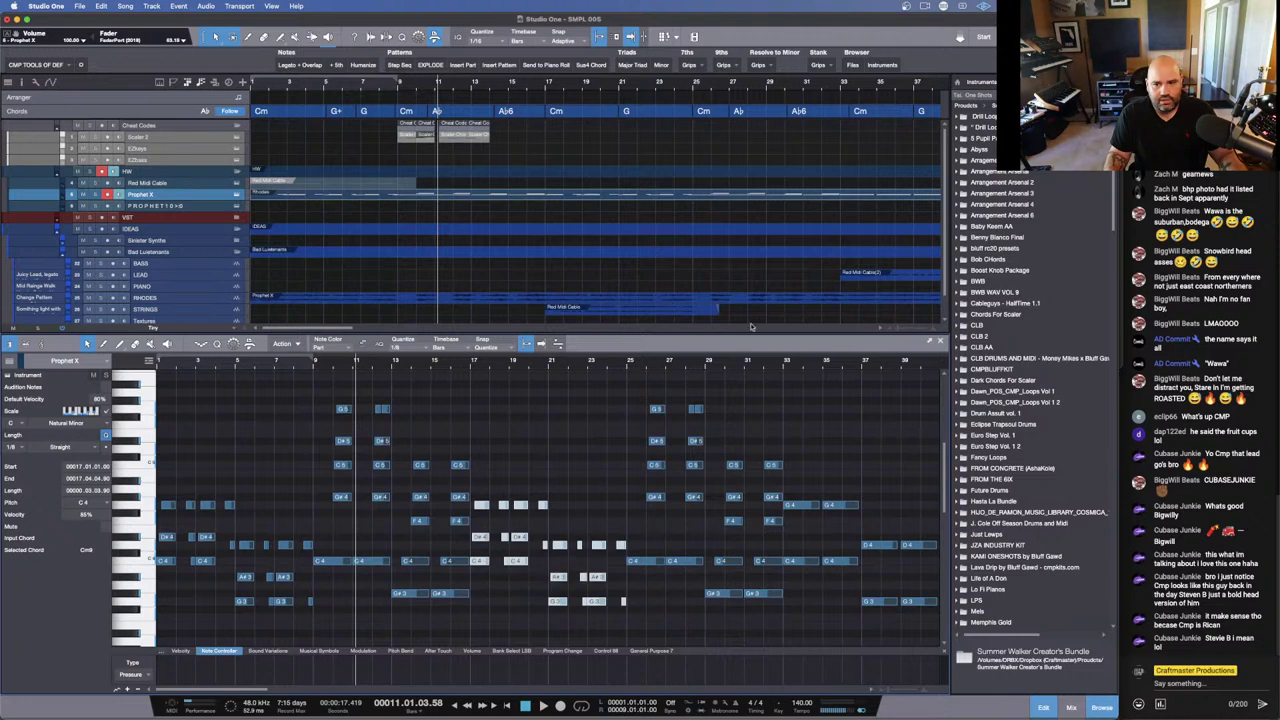
Step: Delete the Prophet X notes from bar 33 onward and copy the bars 1–8 phrase to bar 33
scroll(738, 362, down, 3)
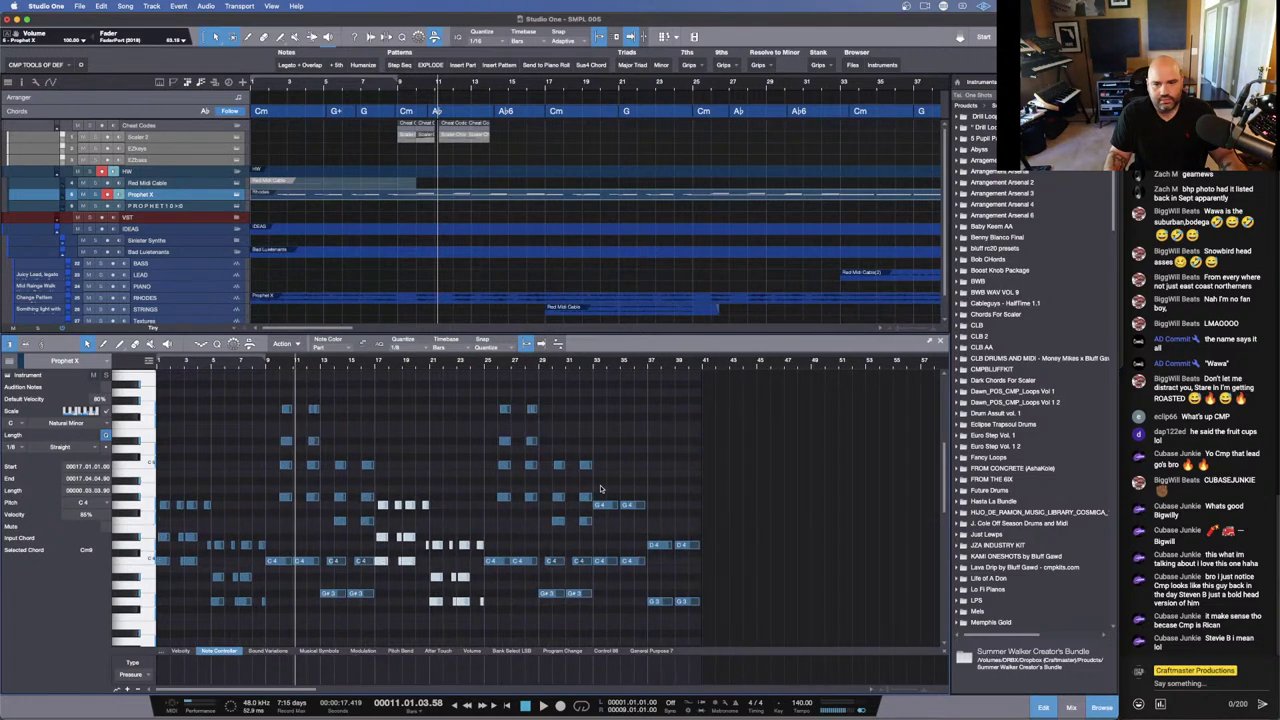
drag(600, 489, 749, 641)
key(Delete)
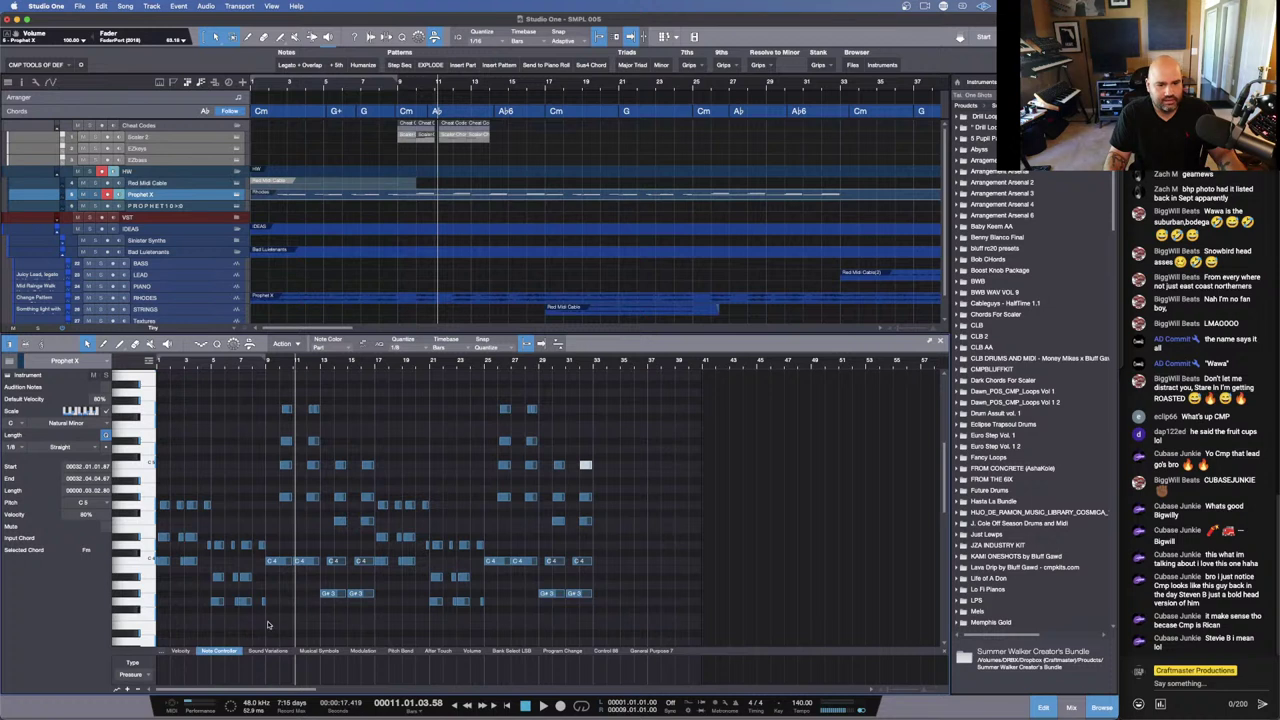
drag(268, 625, 152, 460)
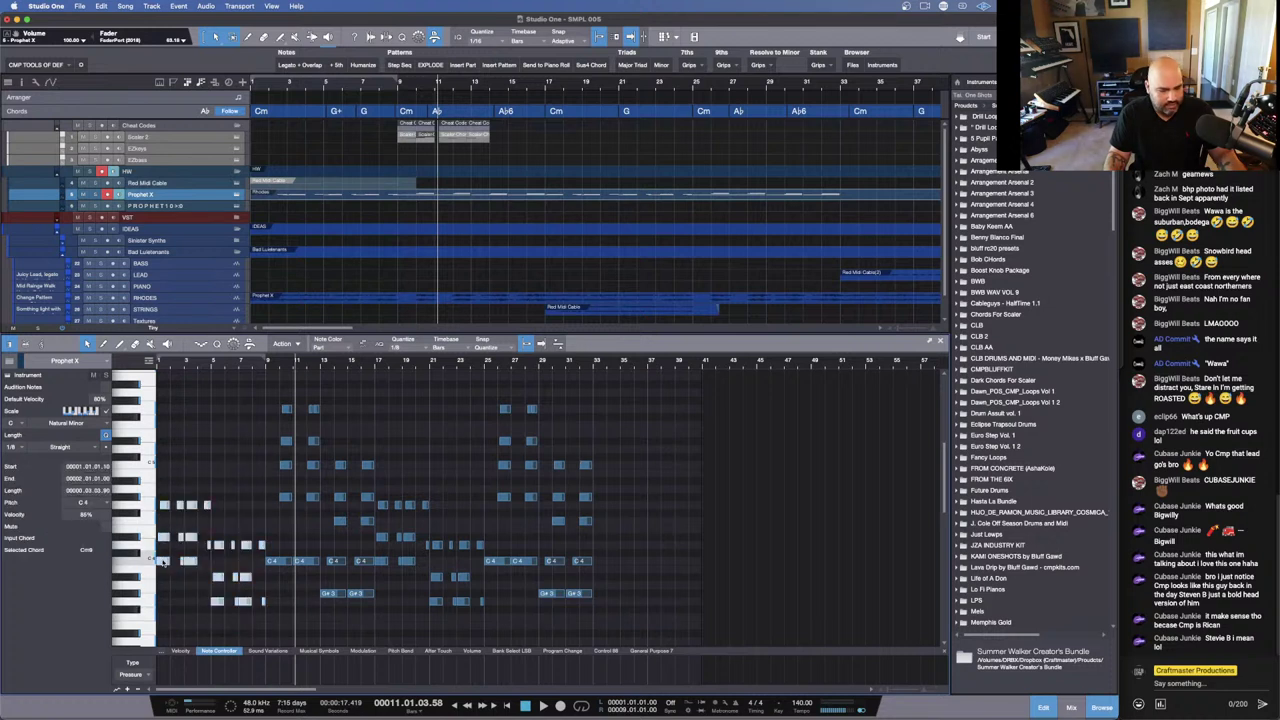
drag(163, 561, 601, 568)
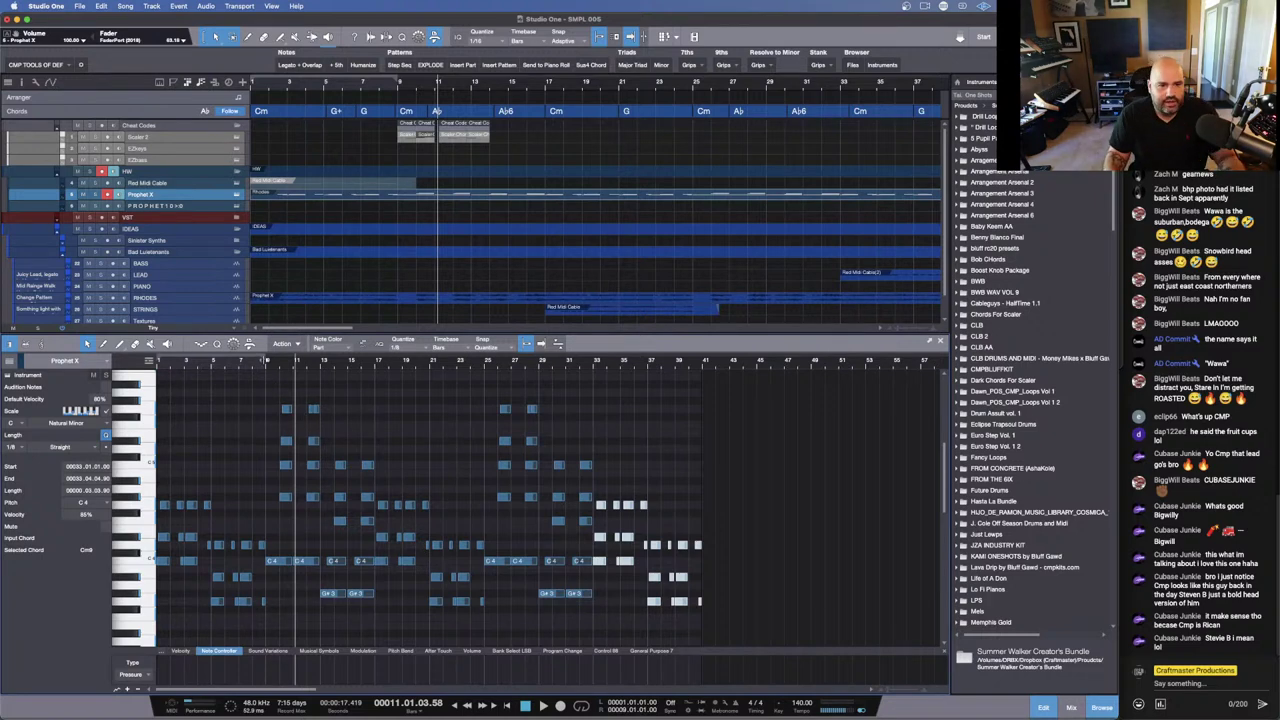
Step: Move the upper chord notes (G#4, C5, D#5, G5) from bar 10 back to bar 9 and play the part
drag(259, 366, 451, 393)
drag(598, 534, 566, 410)
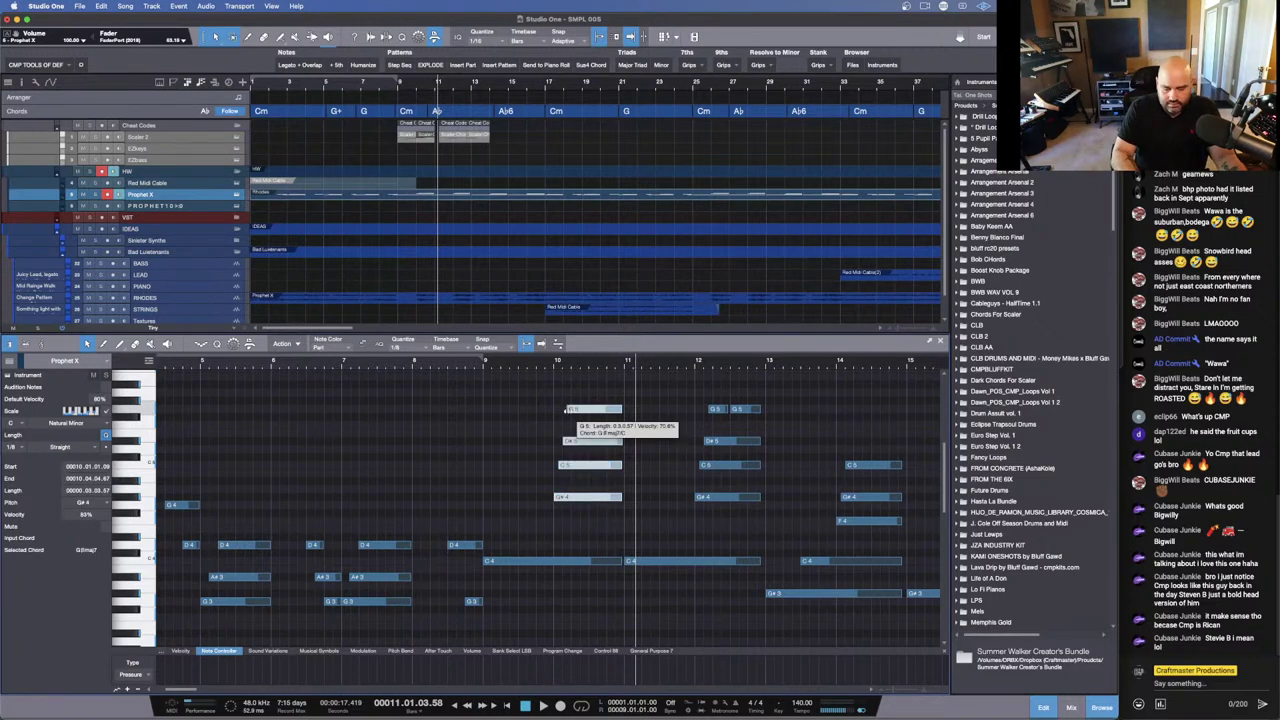
key(alt+Left)
key(alt+Left)
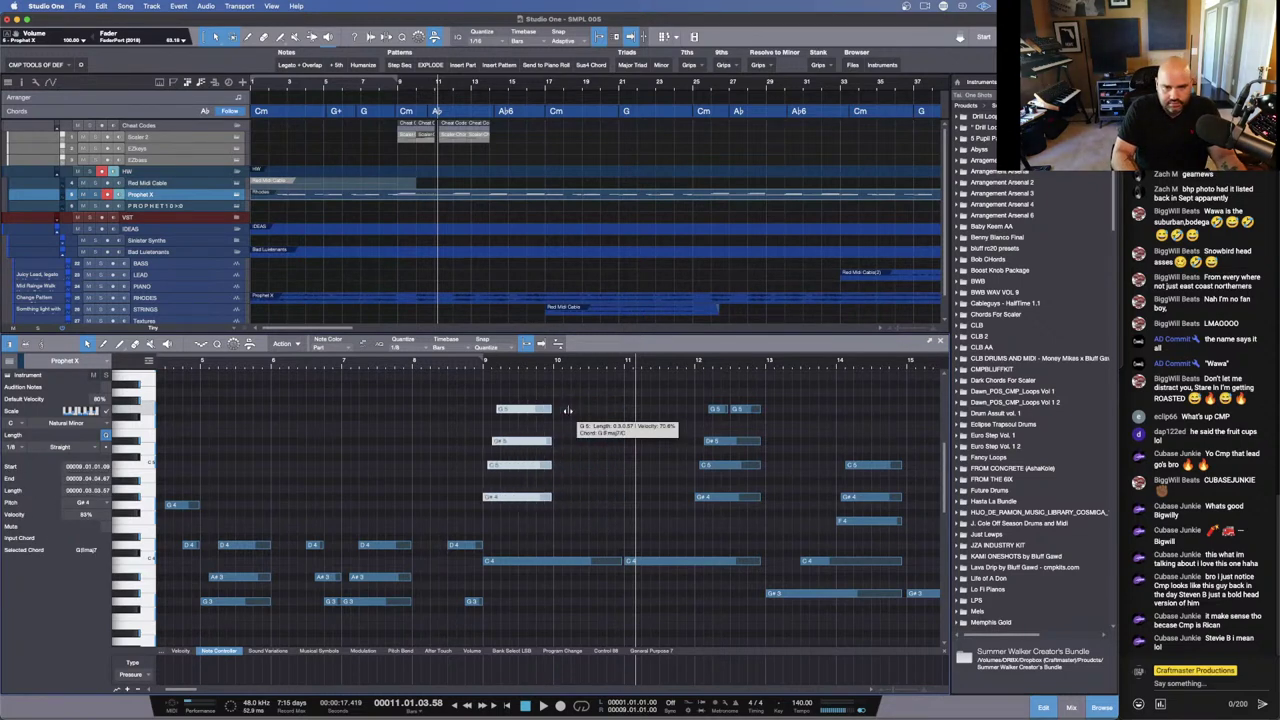
key(space)
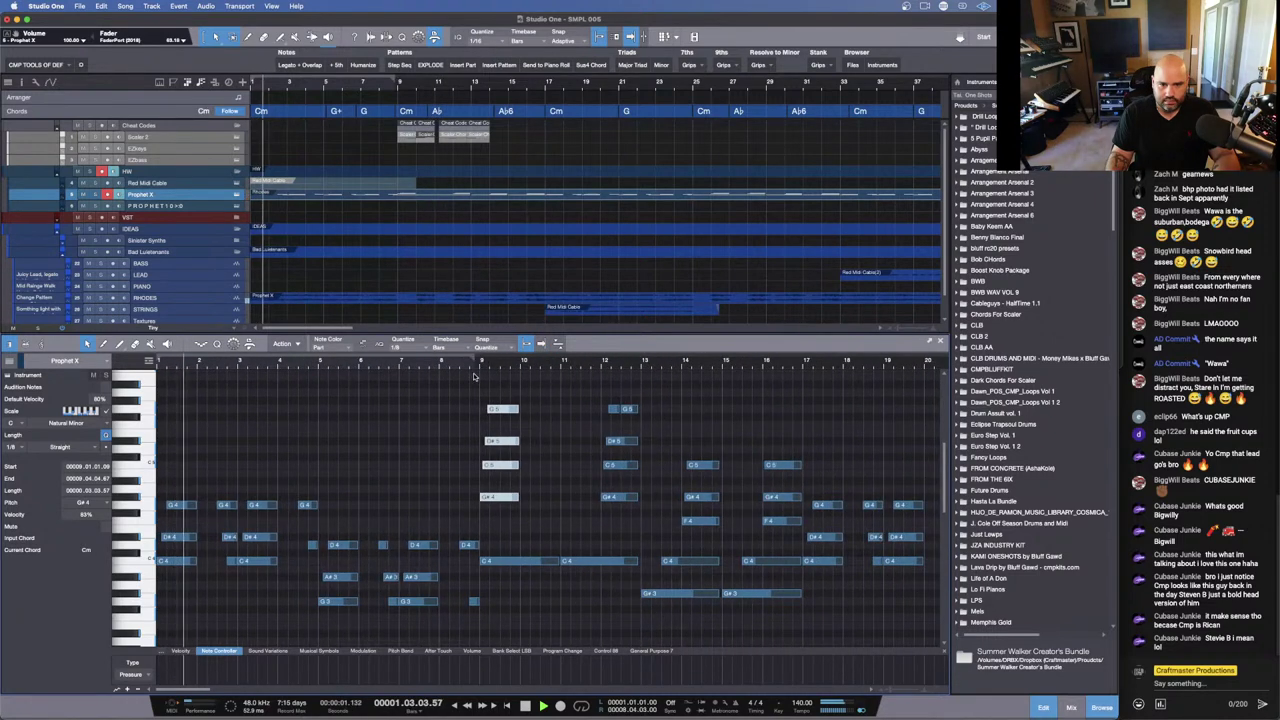
Step: Stagger the bar 9 chord by starting C5 at 9.1.3, D#5 at 9.2.1 and G5 at 9.2.3, and listen to it
scroll(487, 387, up, 4)
scroll(487, 387, up, 5)
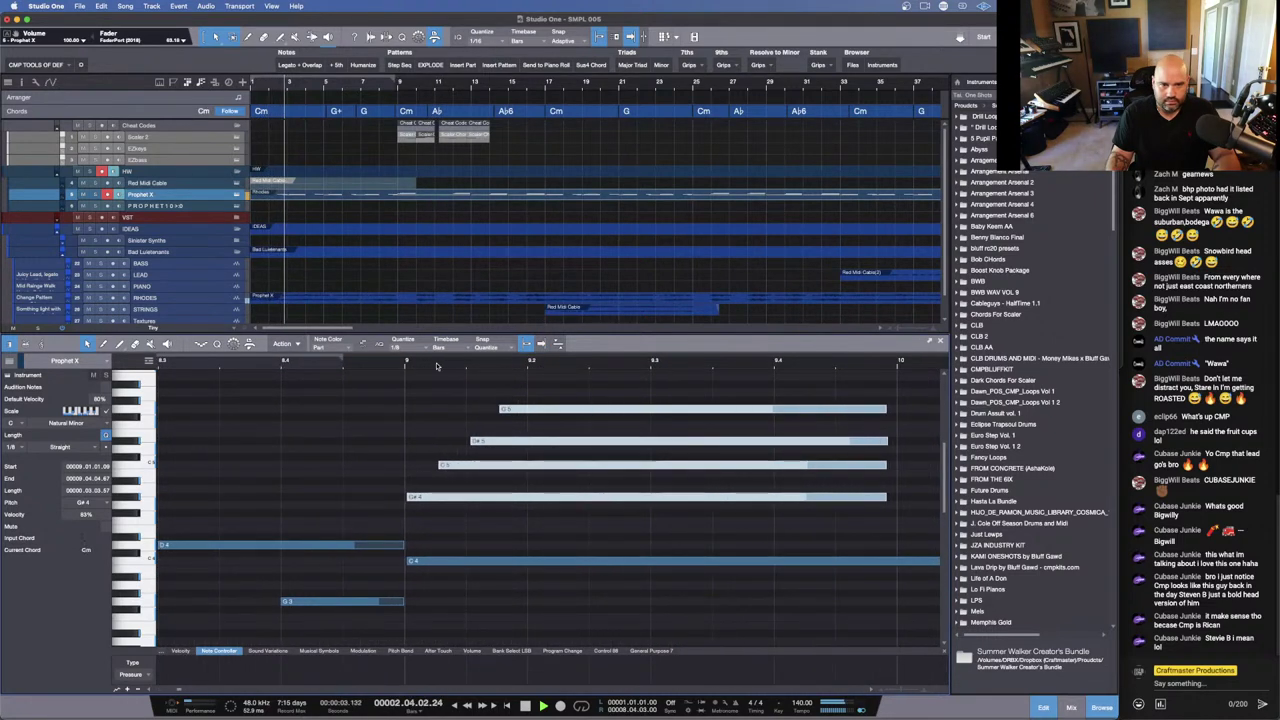
click(447, 472)
key(space)
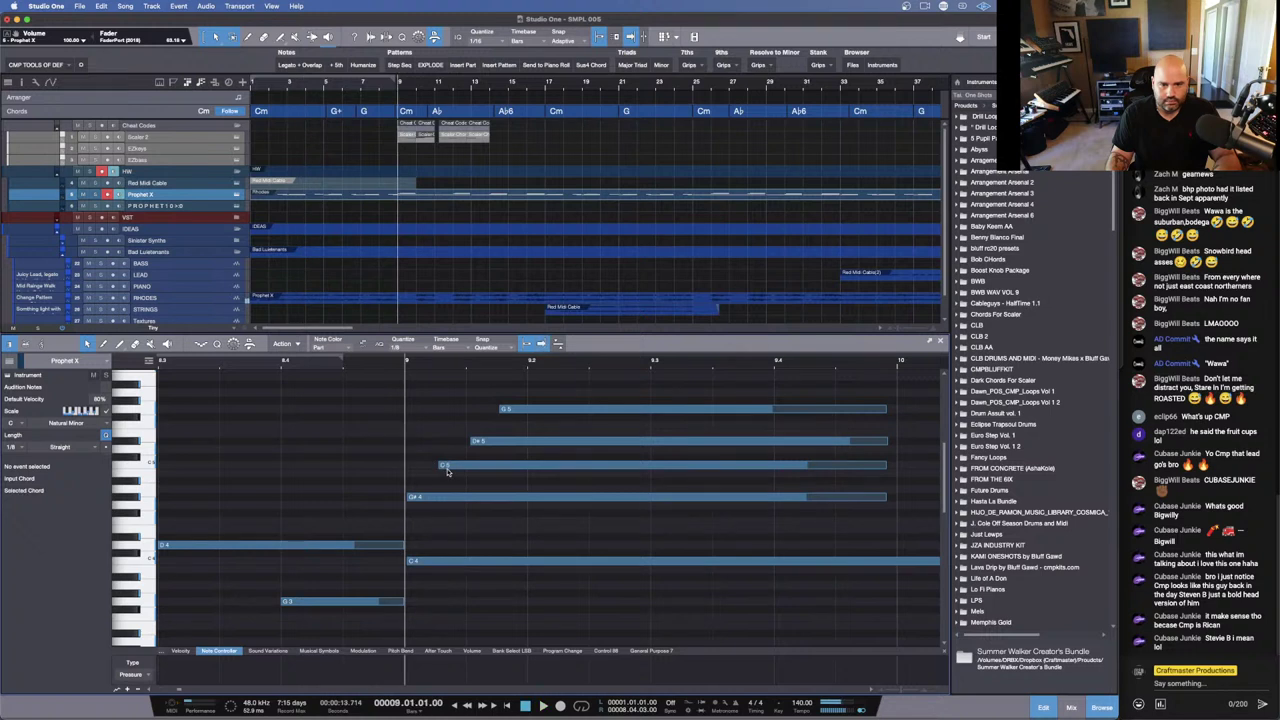
drag(441, 466, 563, 413)
key(space)
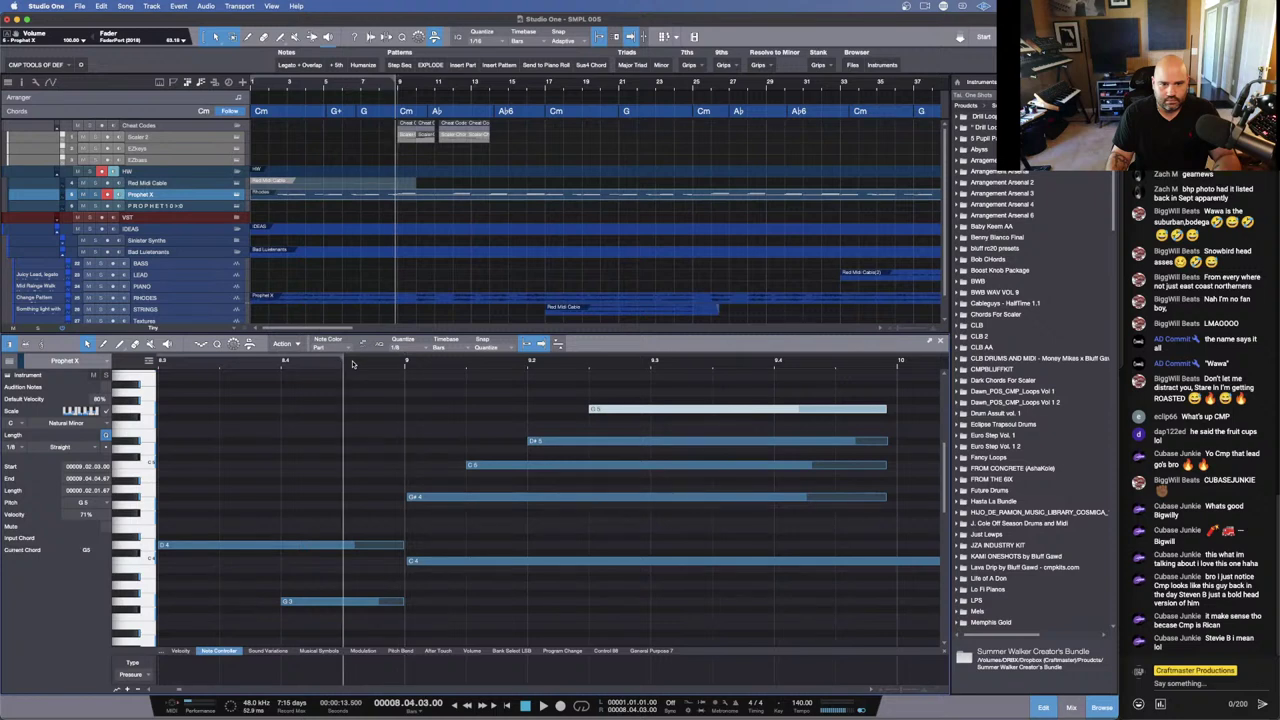
key(w)
key(w)
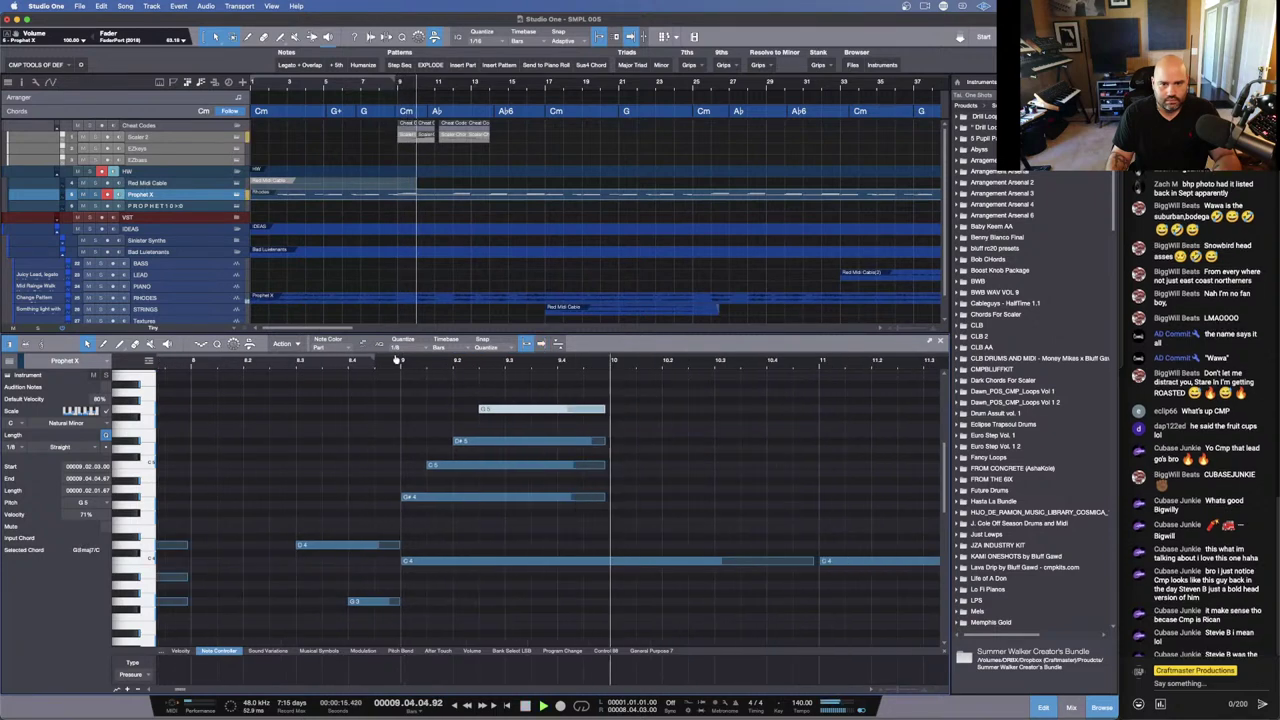
key(w)
key(space)
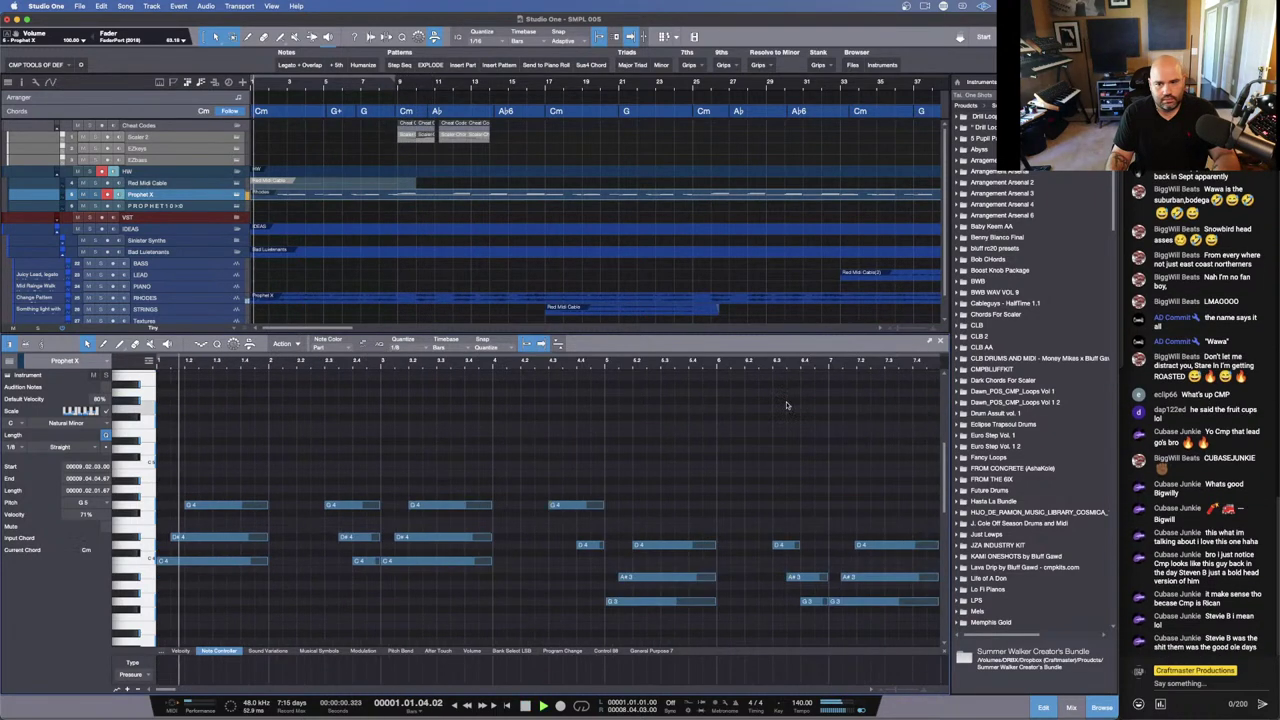
Step: Replace the upper chord notes in bar 12 with a duplicate of the staggered bar 9 chord placed at bar 11
key(w)
key(w)
key(w)
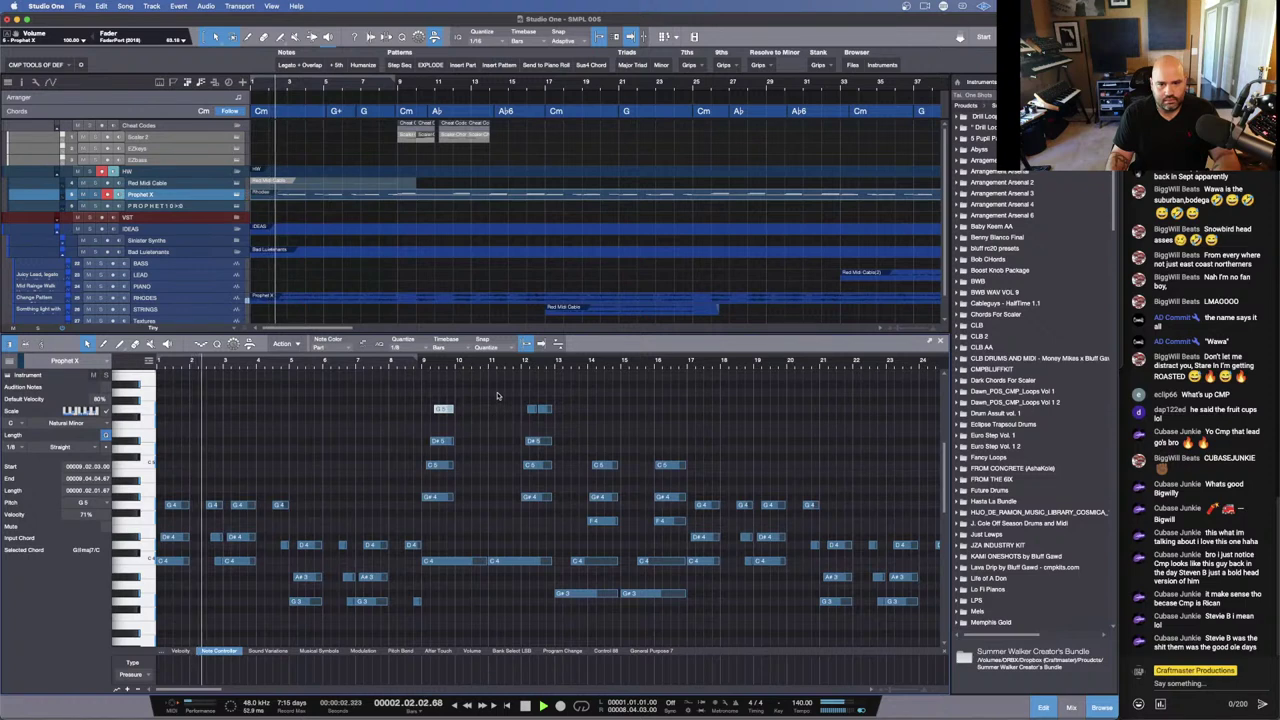
drag(516, 380, 551, 511)
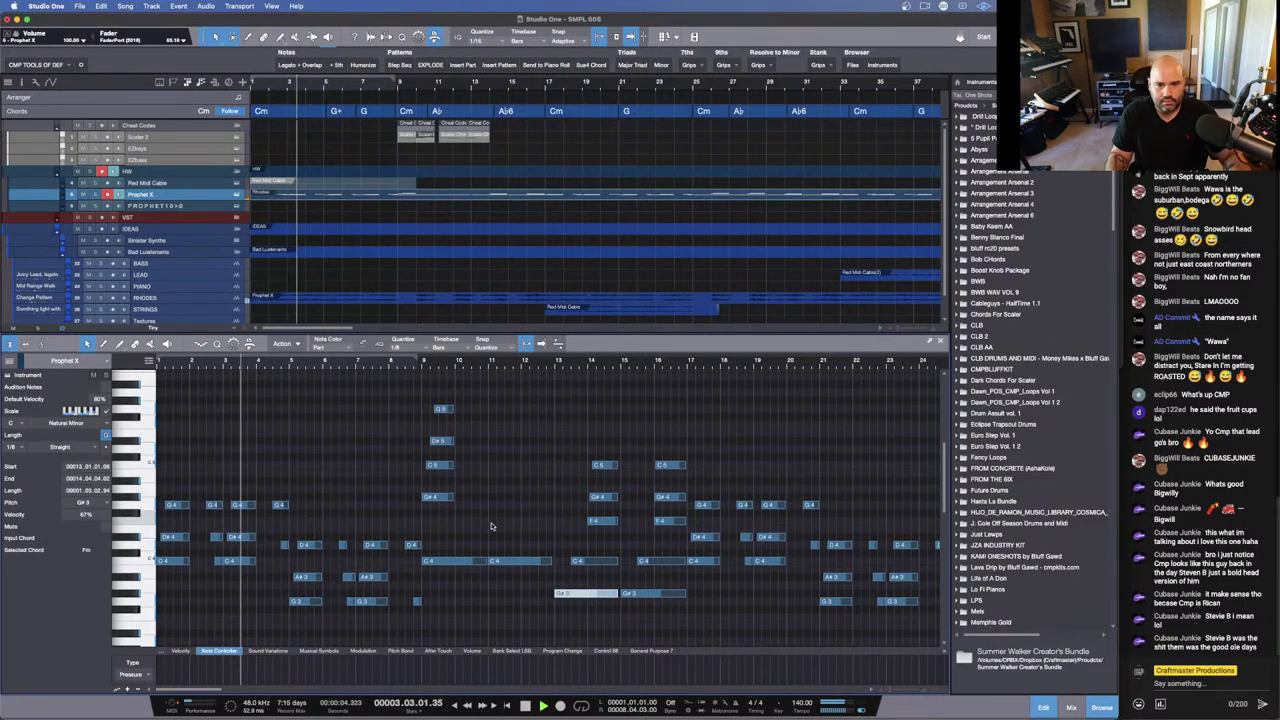
drag(500, 560, 432, 386)
key(super+d)
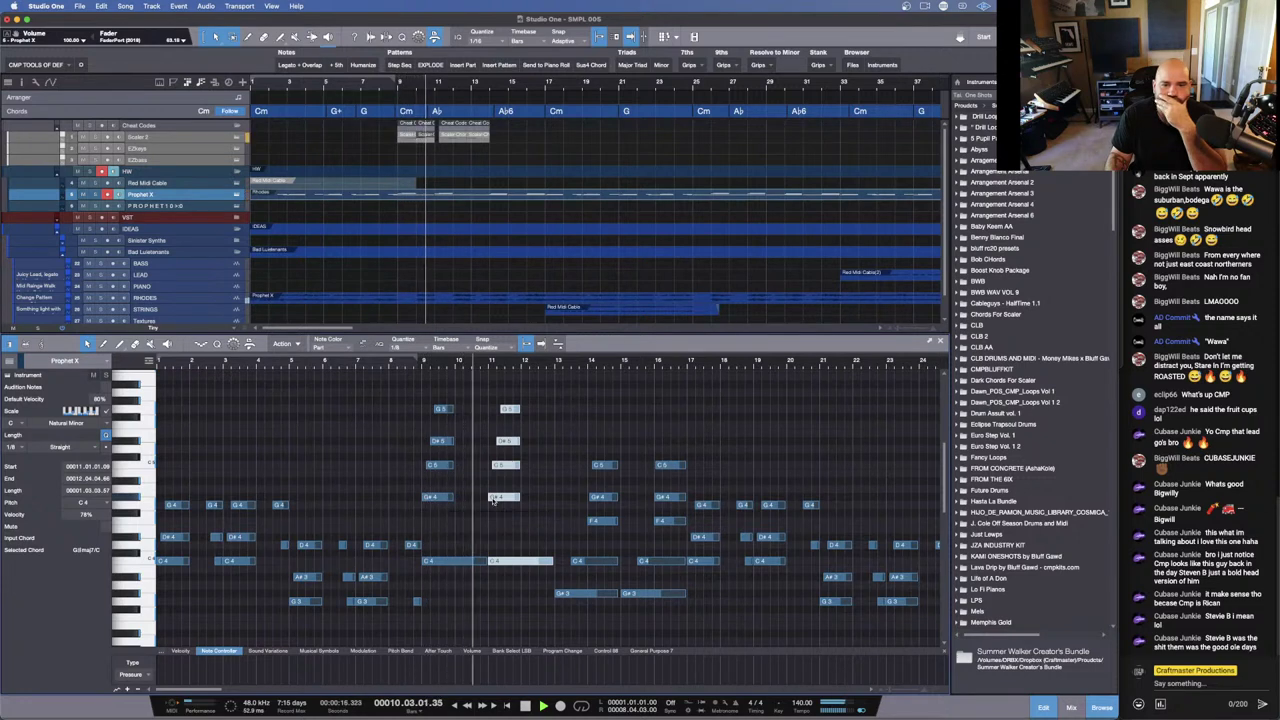
Step: Transpose all chord notes in bars 9–12 down one octave and play the part from the start
click(521, 585)
drag(521, 585, 437, 397)
key(shift+Down)
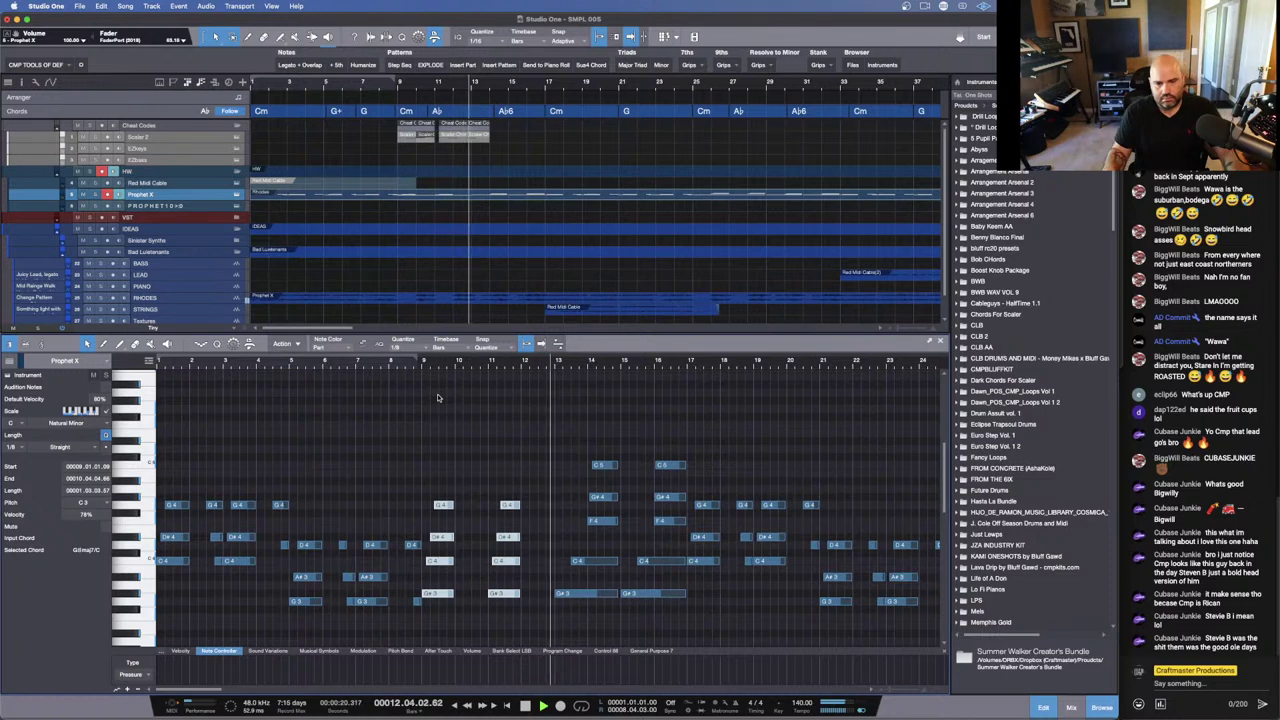
scroll(560, 560, down, 2)
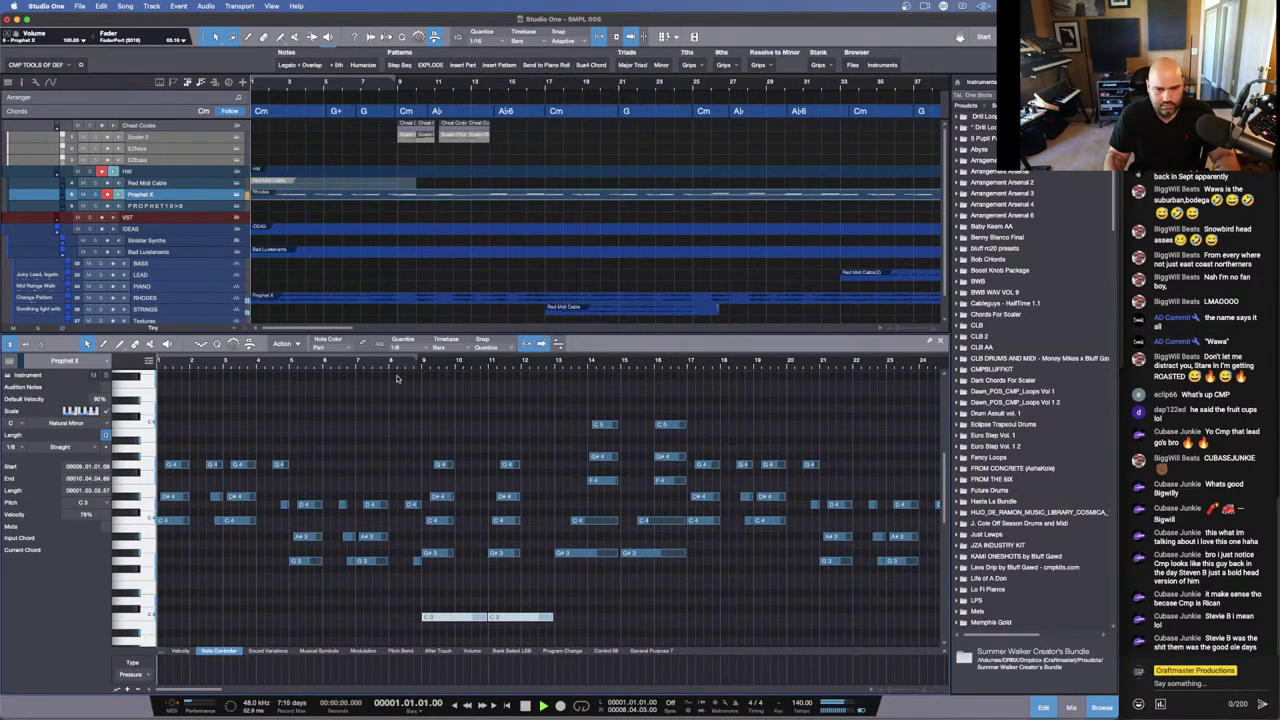
key(Home)
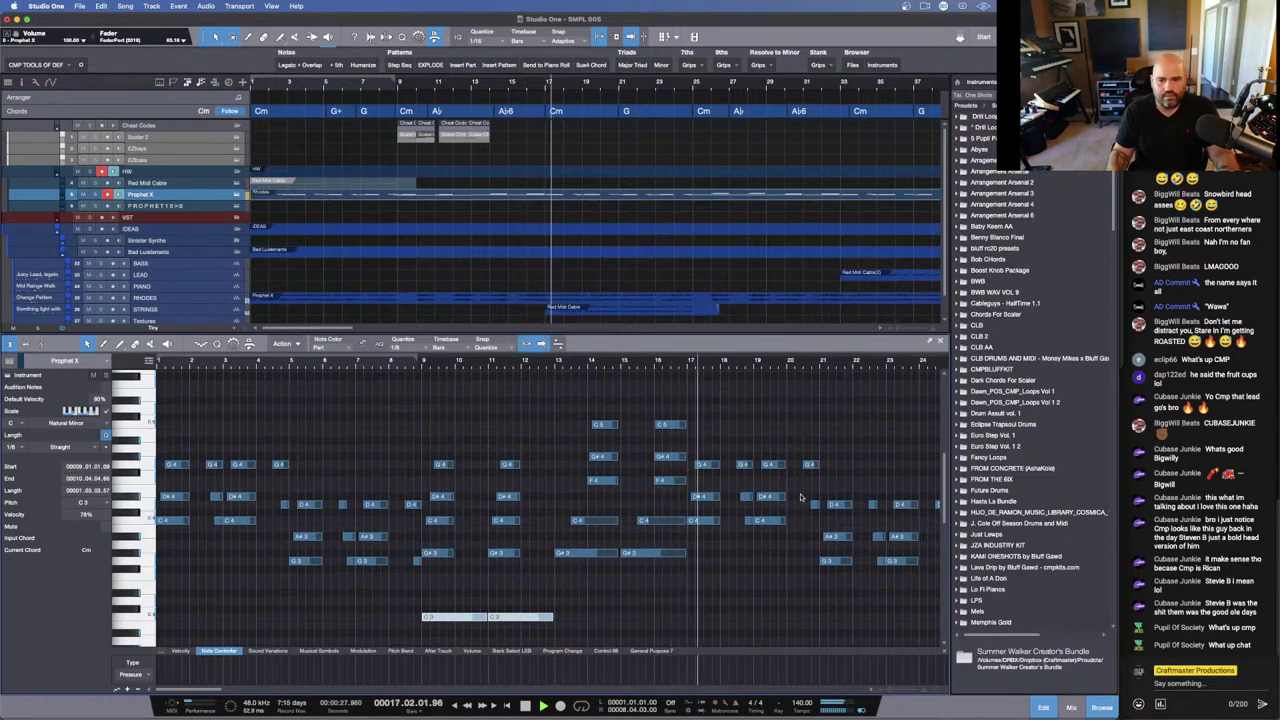
Step: Delete all the Prophet X chord notes in bars 25–28
drag(722, 367, 653, 360)
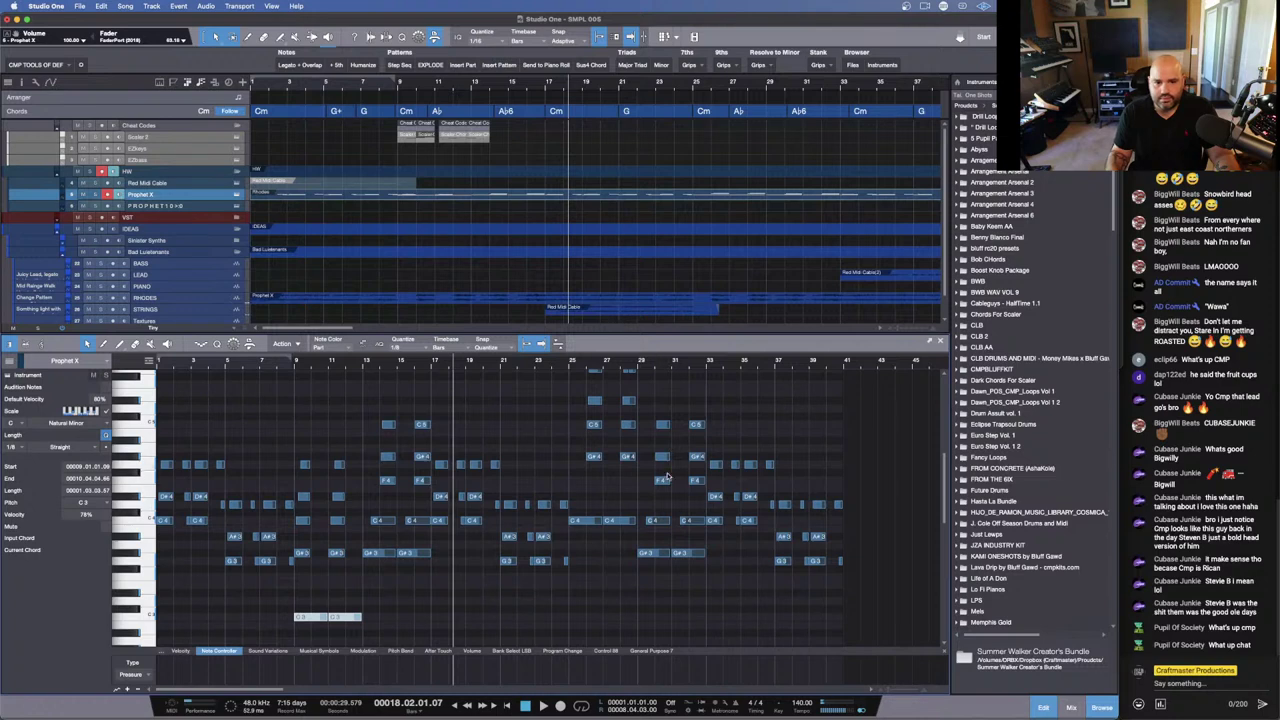
scroll(667, 478, up, 4)
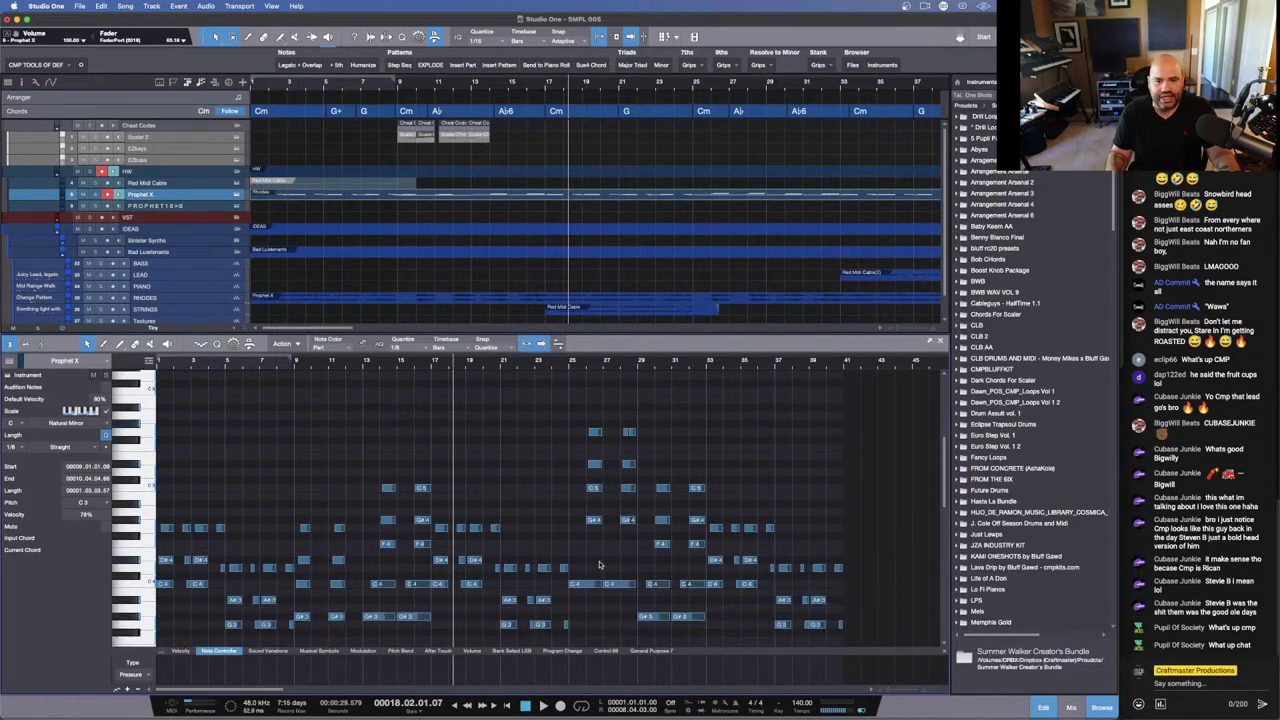
scroll(605, 572, down, 1)
drag(630, 598, 587, 407)
key(Delete)
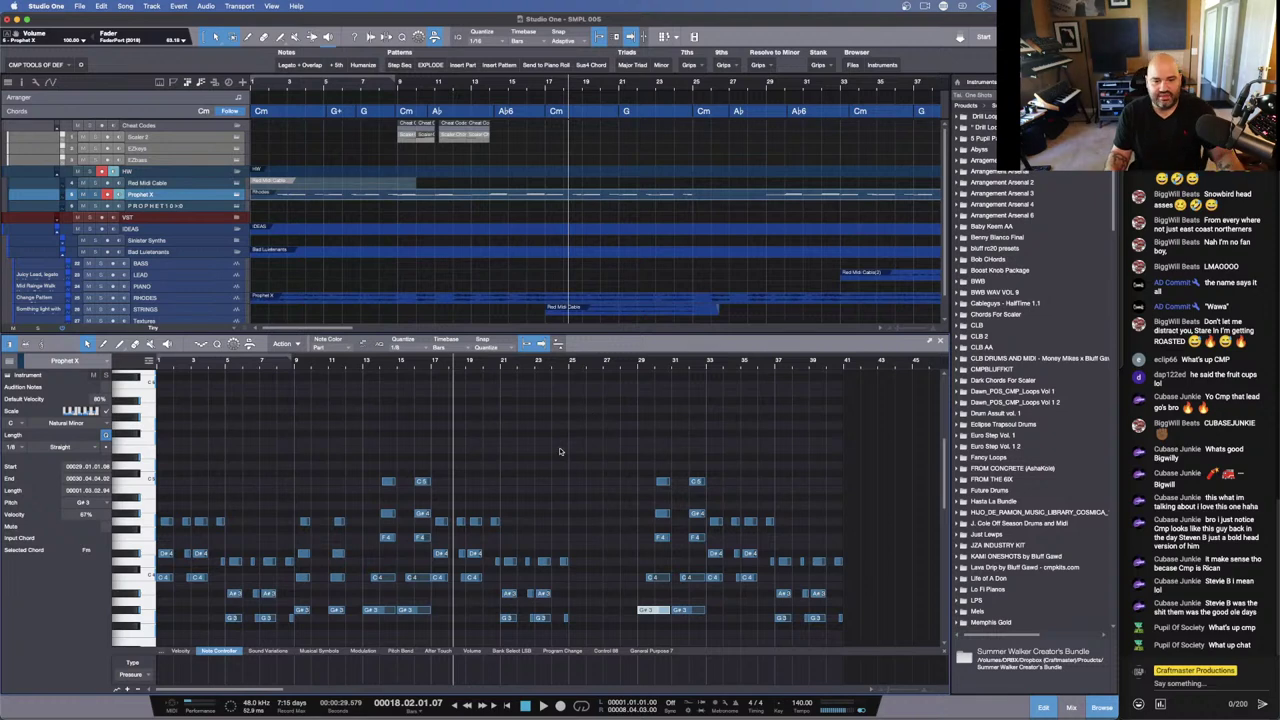
Step: Copy the transposed chord notes from bars 9–12, including the low C3 notes, to bar 25 and play them back
scroll(560, 451, down, 4)
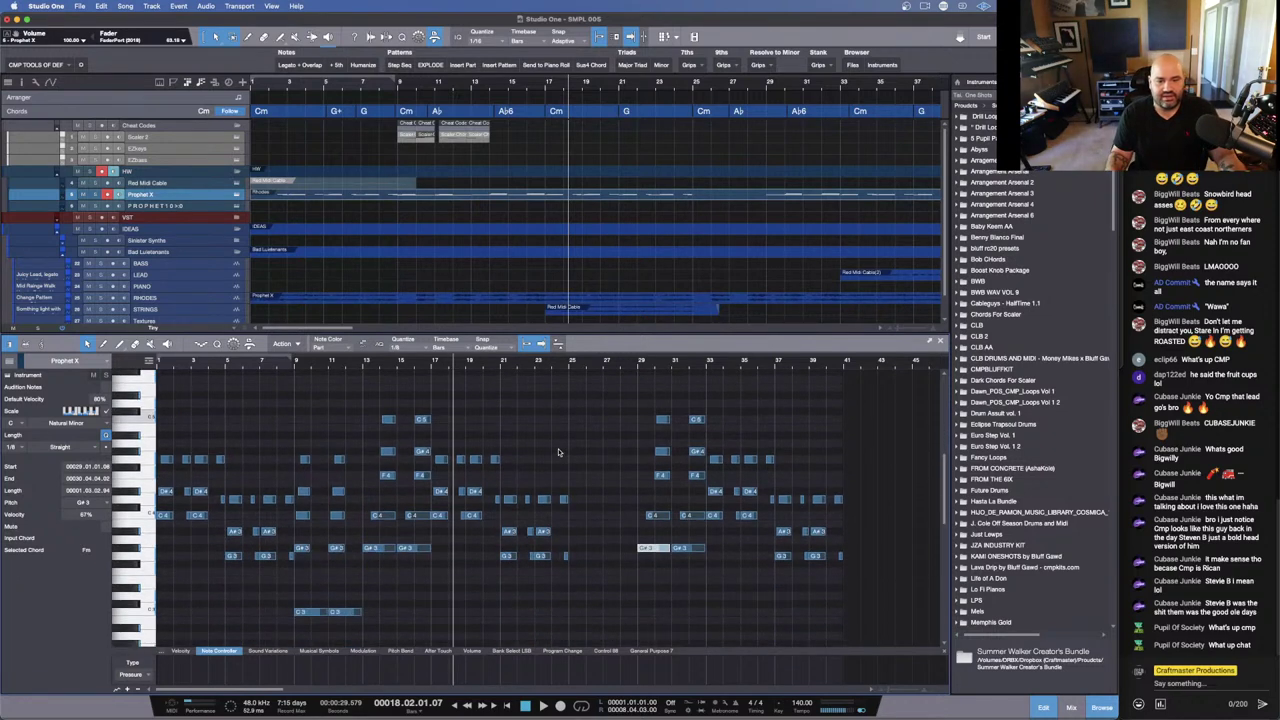
scroll(401, 447, up, 8)
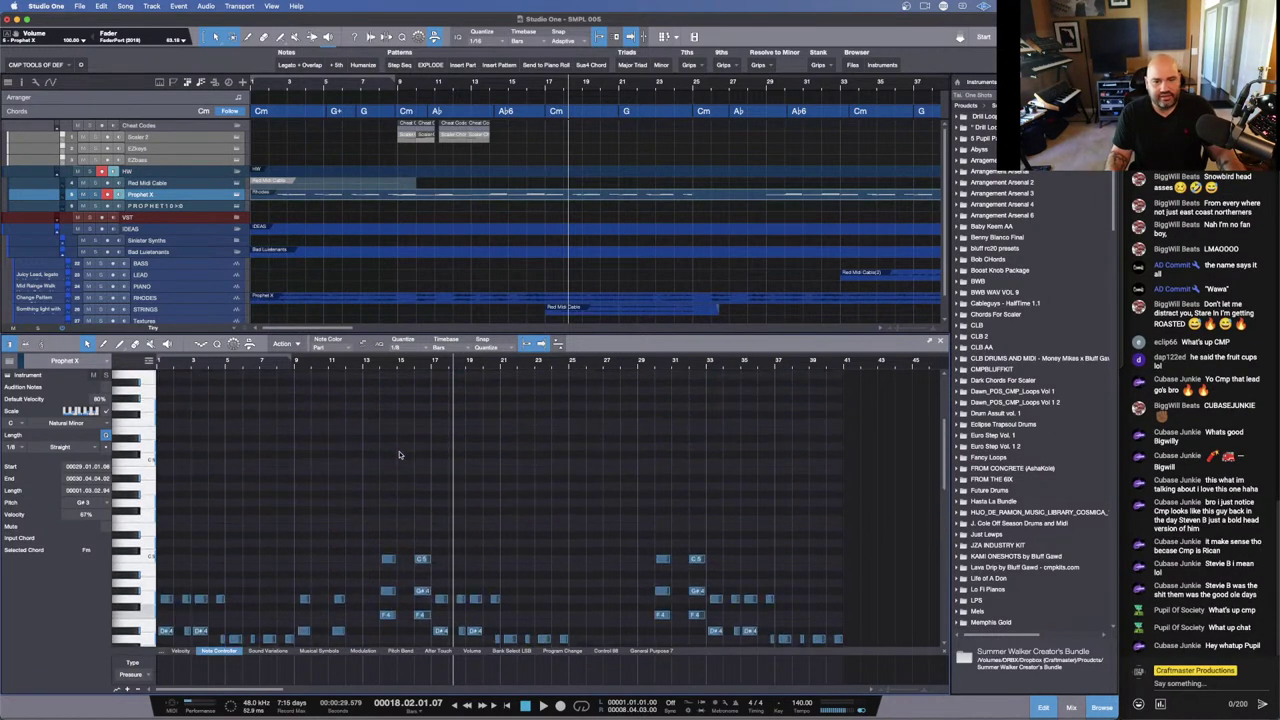
scroll(399, 455, down, 10)
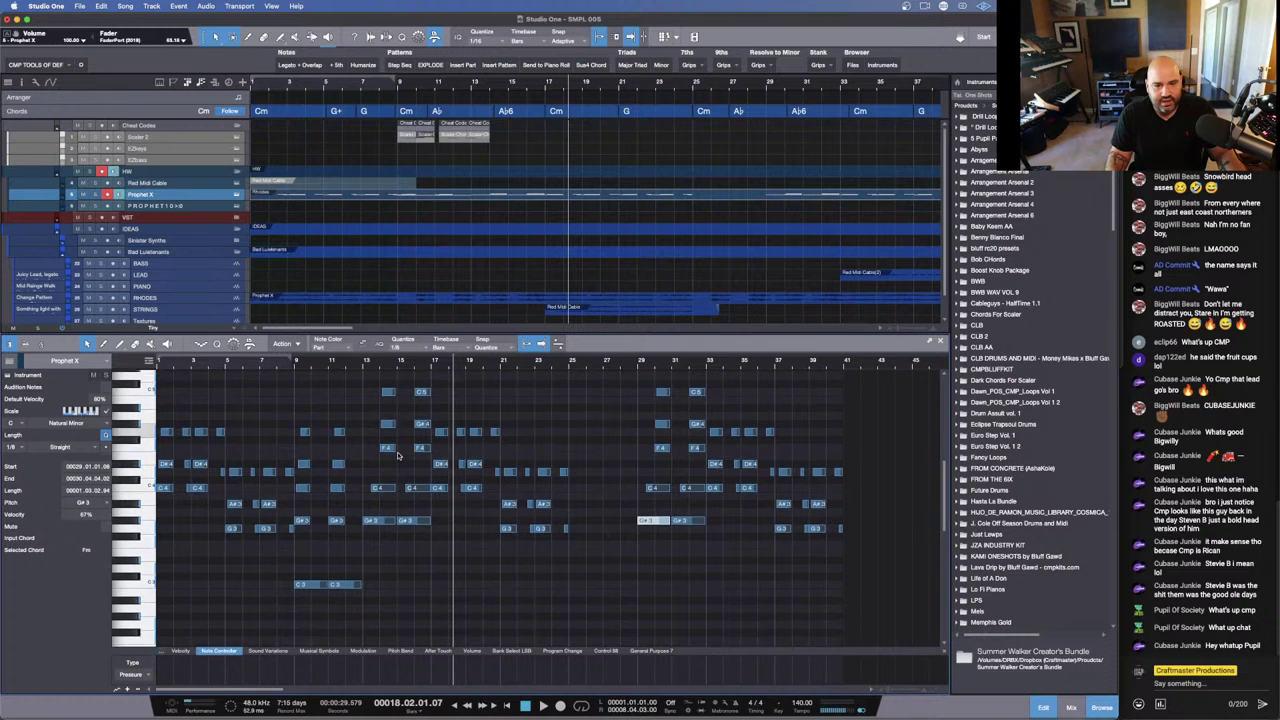
drag(360, 604, 294, 396)
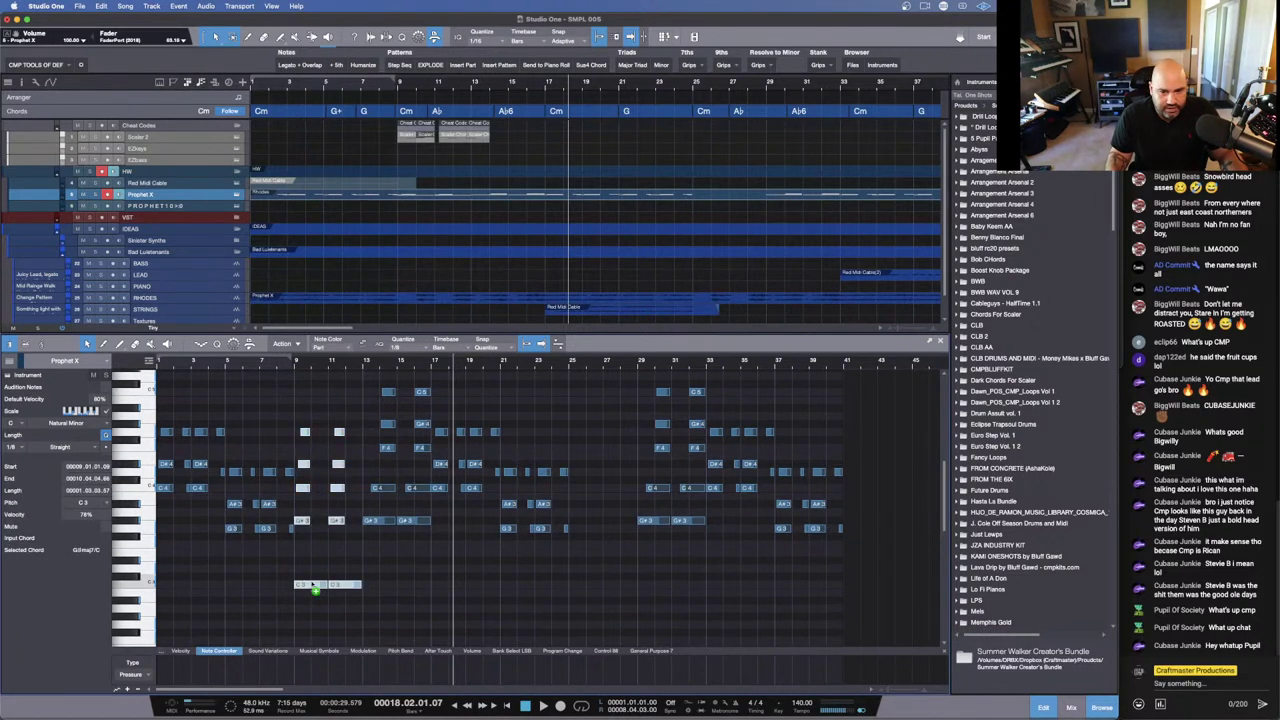
drag(314, 589, 581, 587)
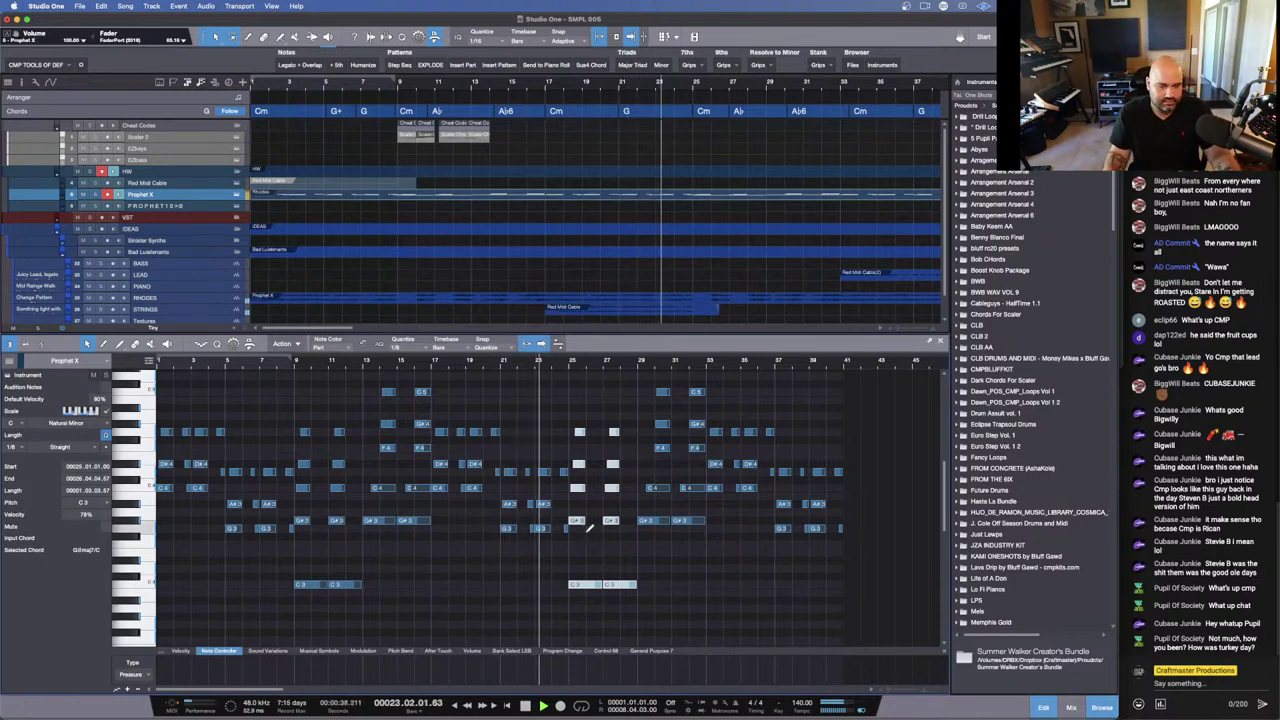
scroll(589, 529, down, 4)
scroll(589, 529, up, 1)
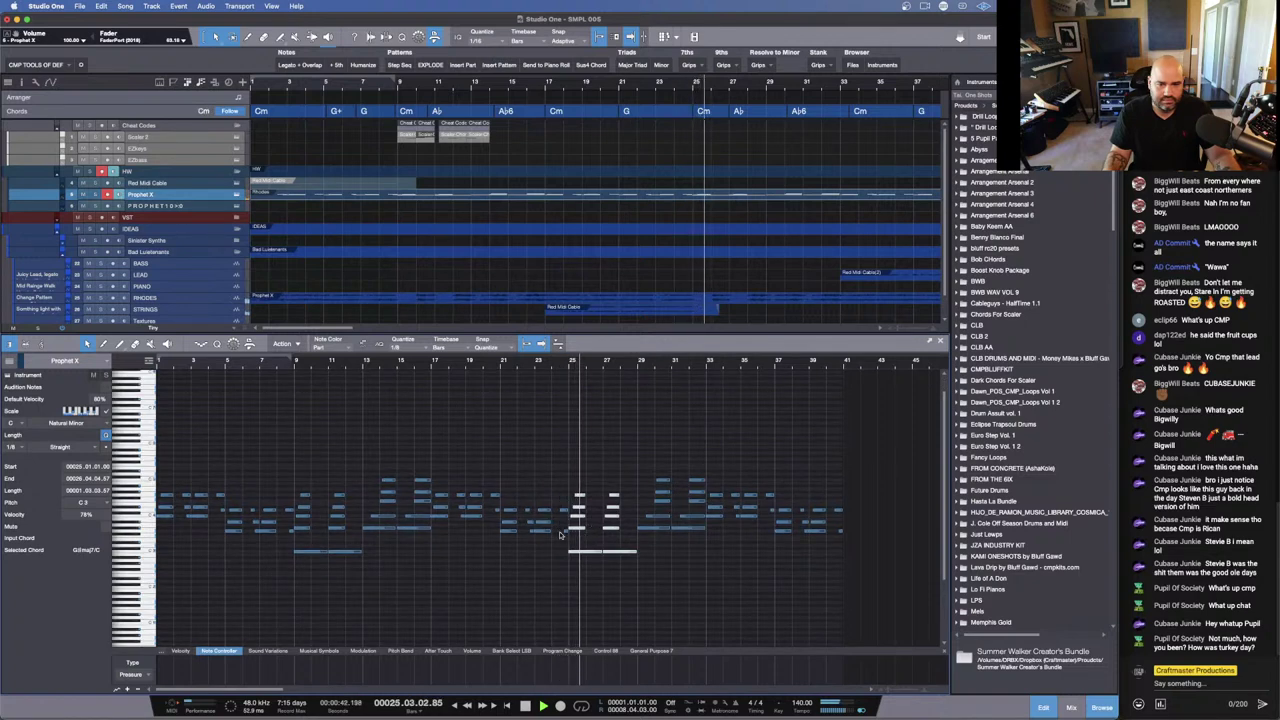
scroll(560, 536, down, 3)
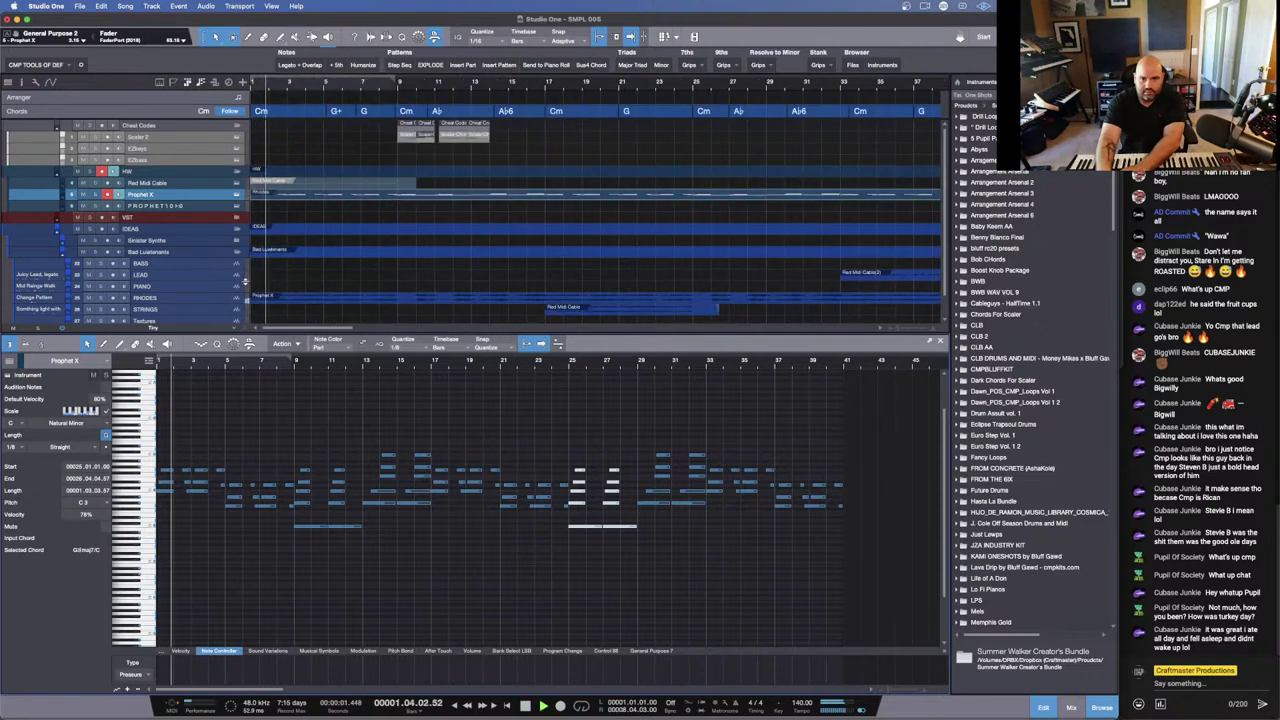
Step: Show the LEAD track's inspector and play the arrangement from bar 1
click(199, 275)
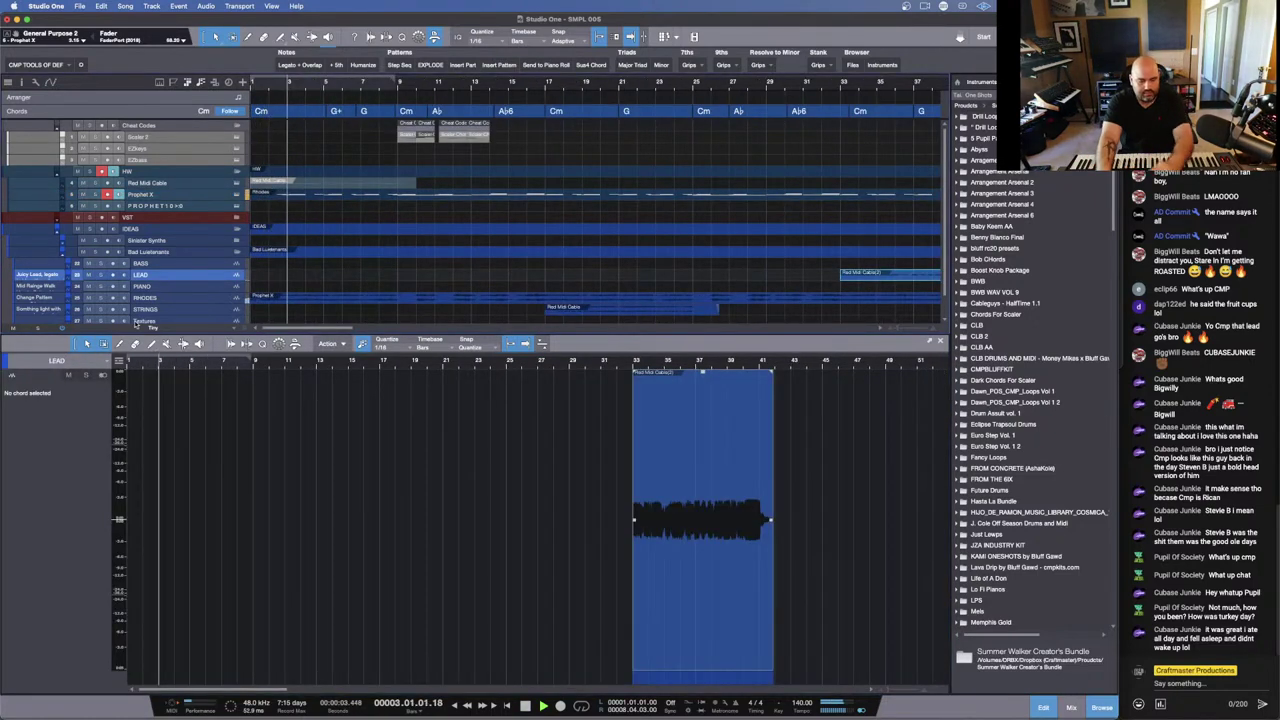
key(F4)
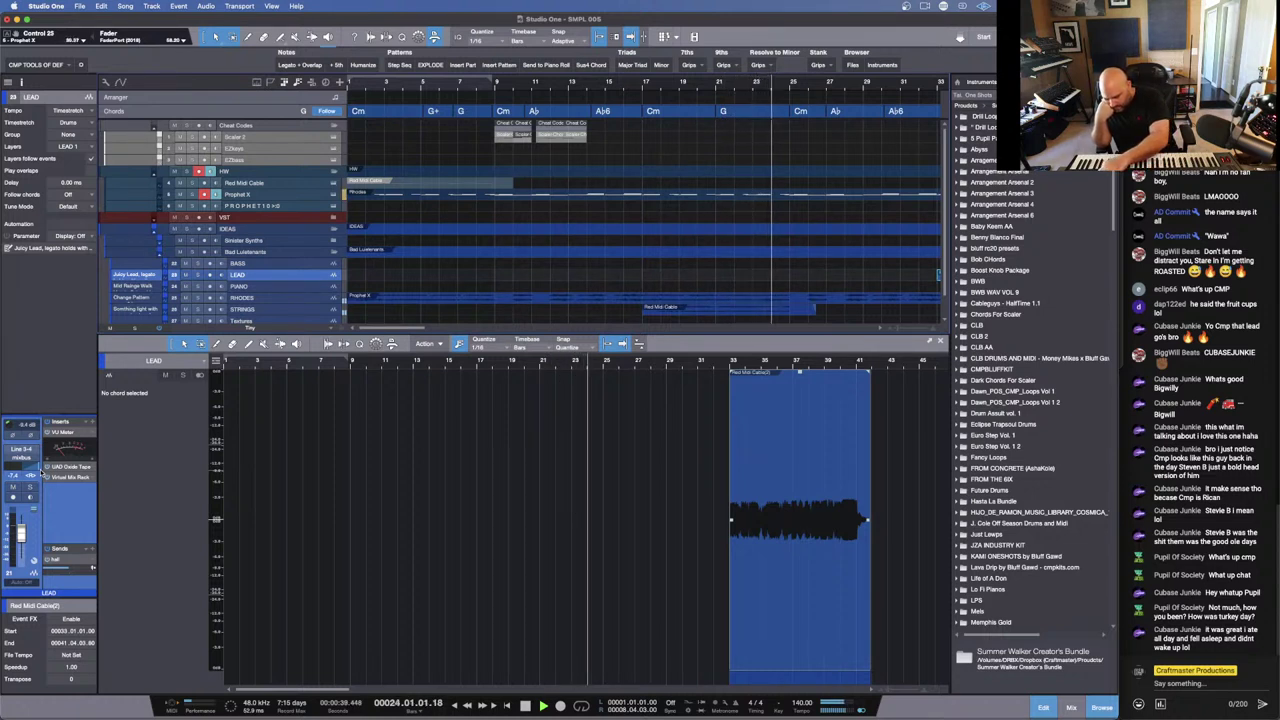
key(space)
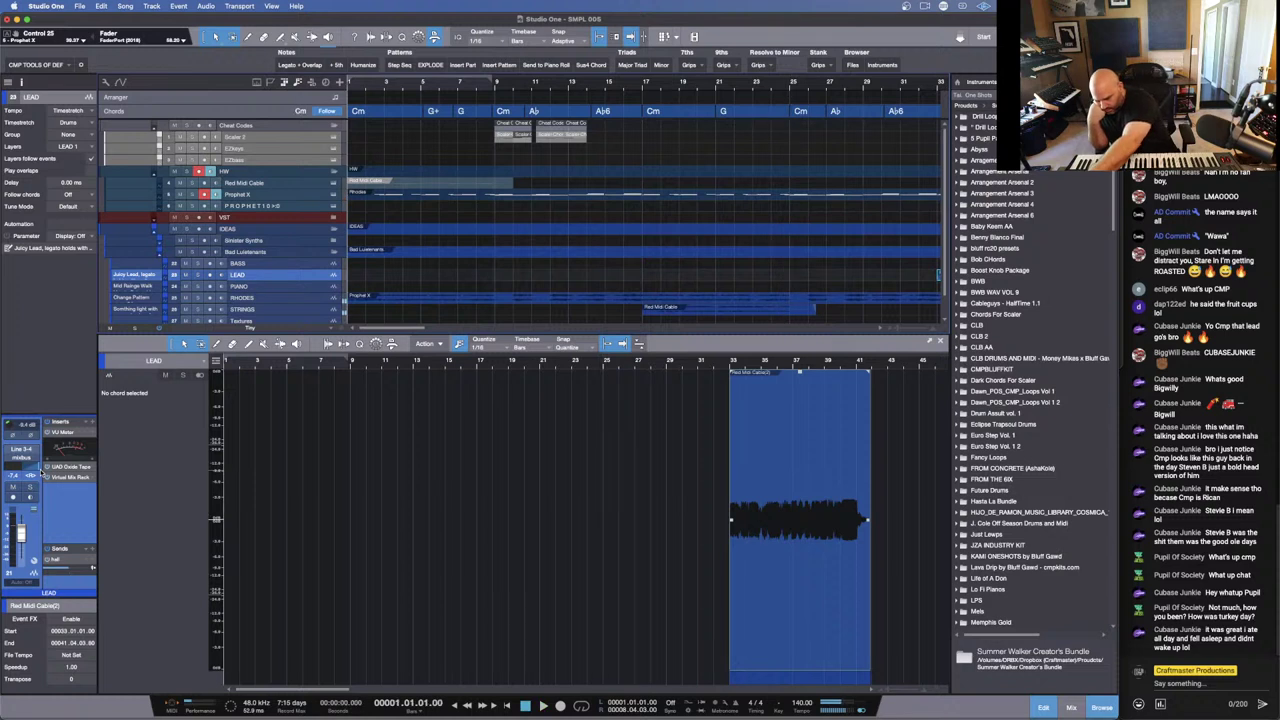
key(space)
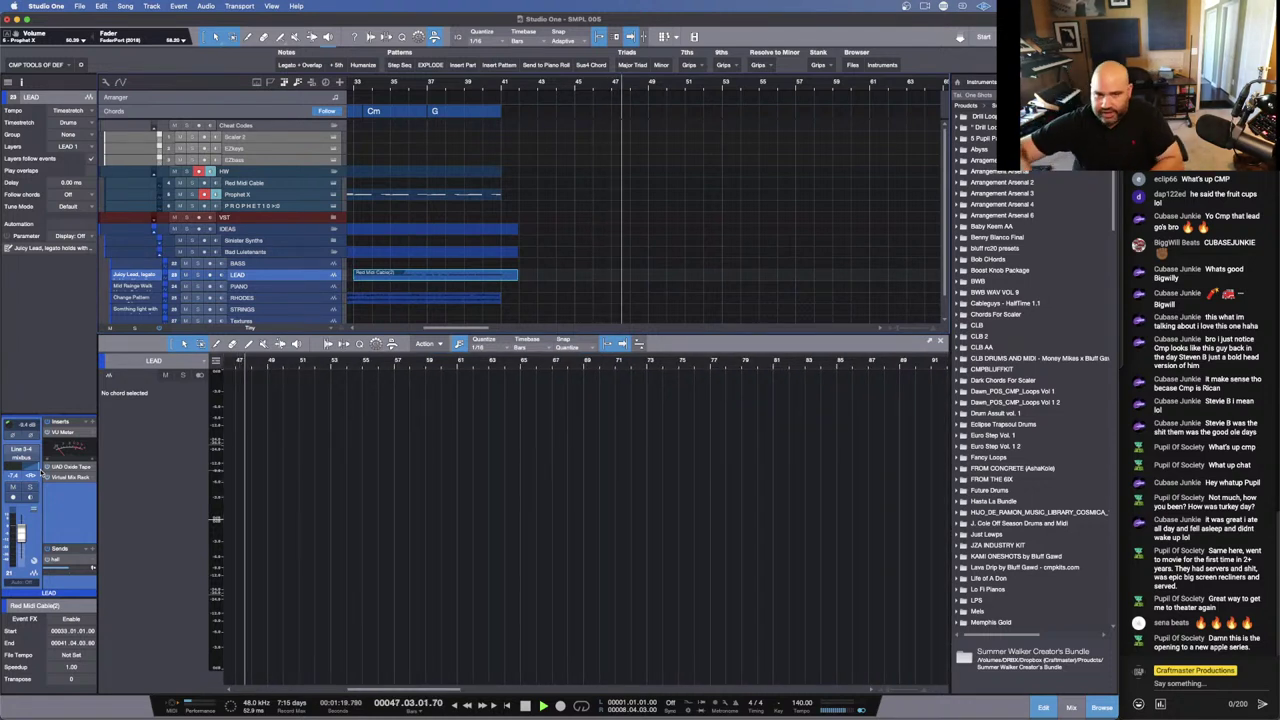
key(space)
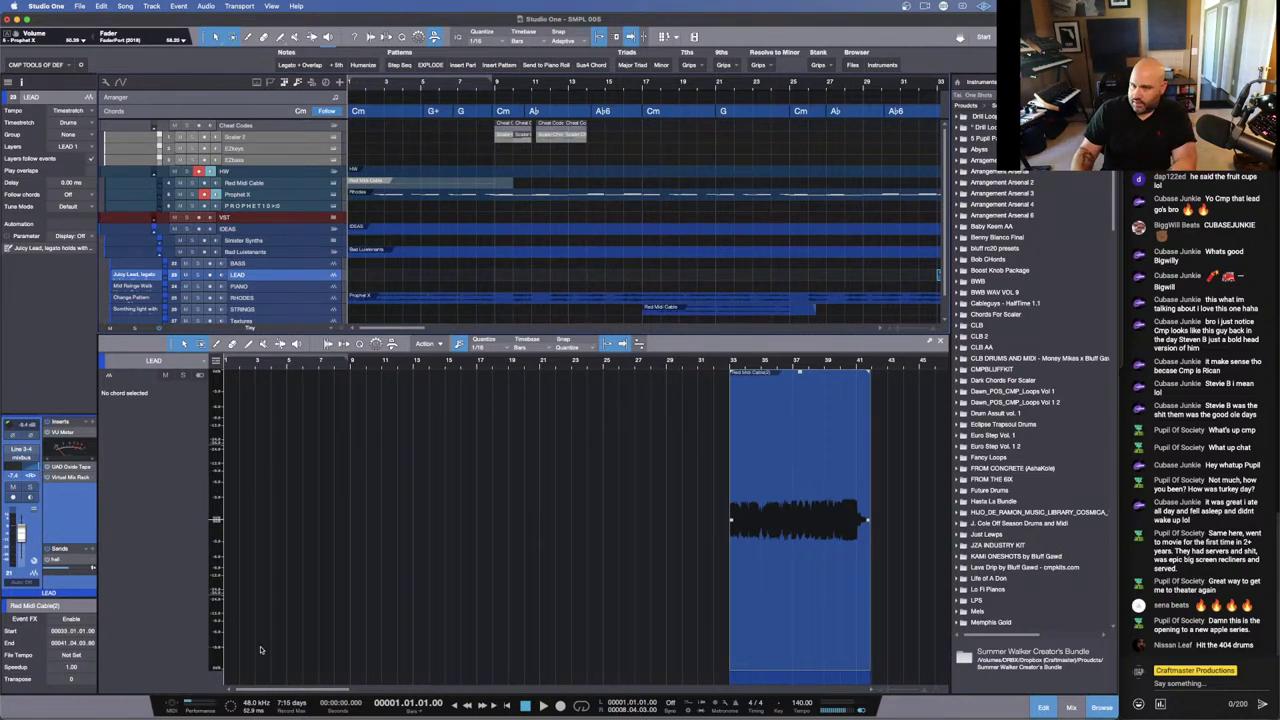
key(space)
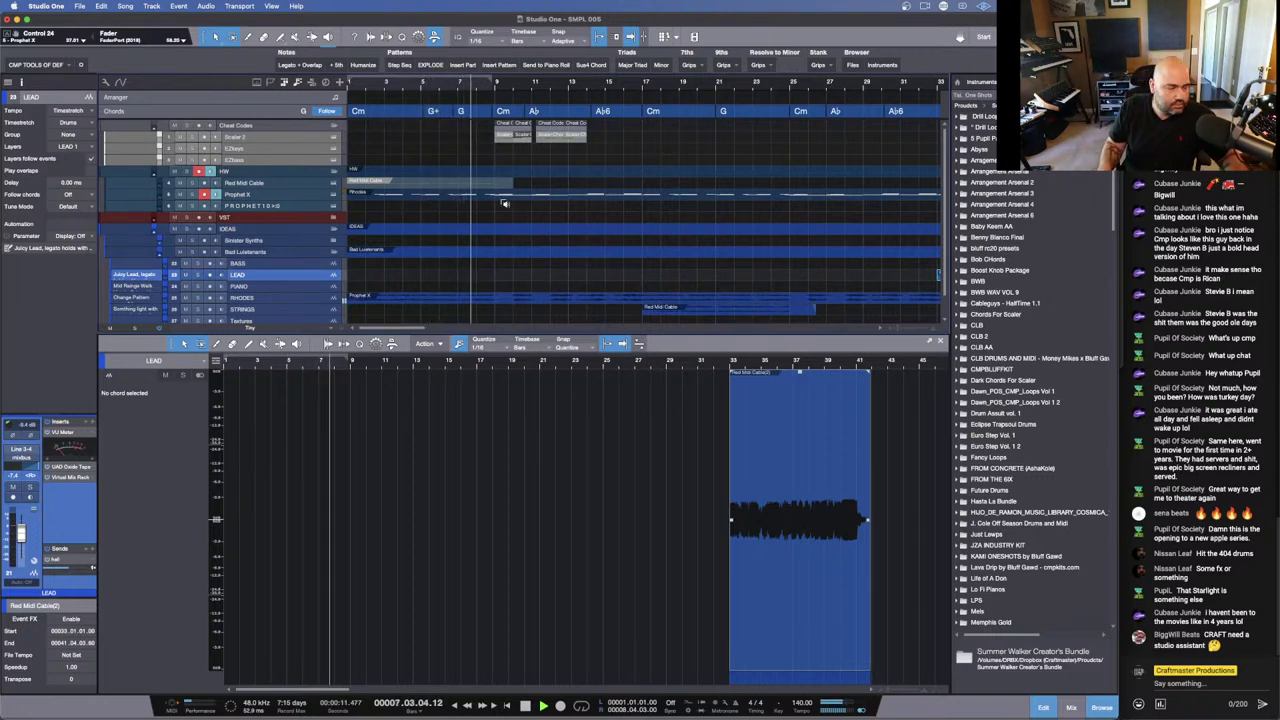
scroll(507, 205, up, 5)
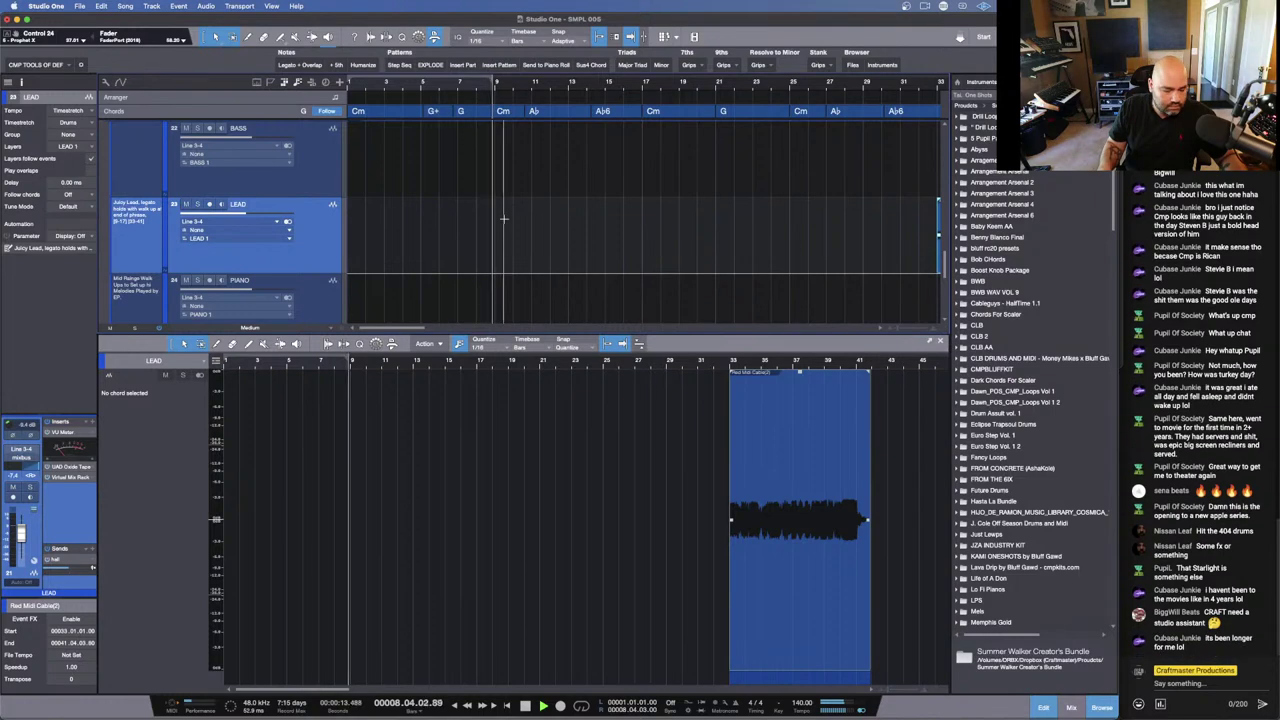
Step: Close the editor and extend the end of the Prophet X track's Rhodes part to bar 44
key(F3)
key(F3)
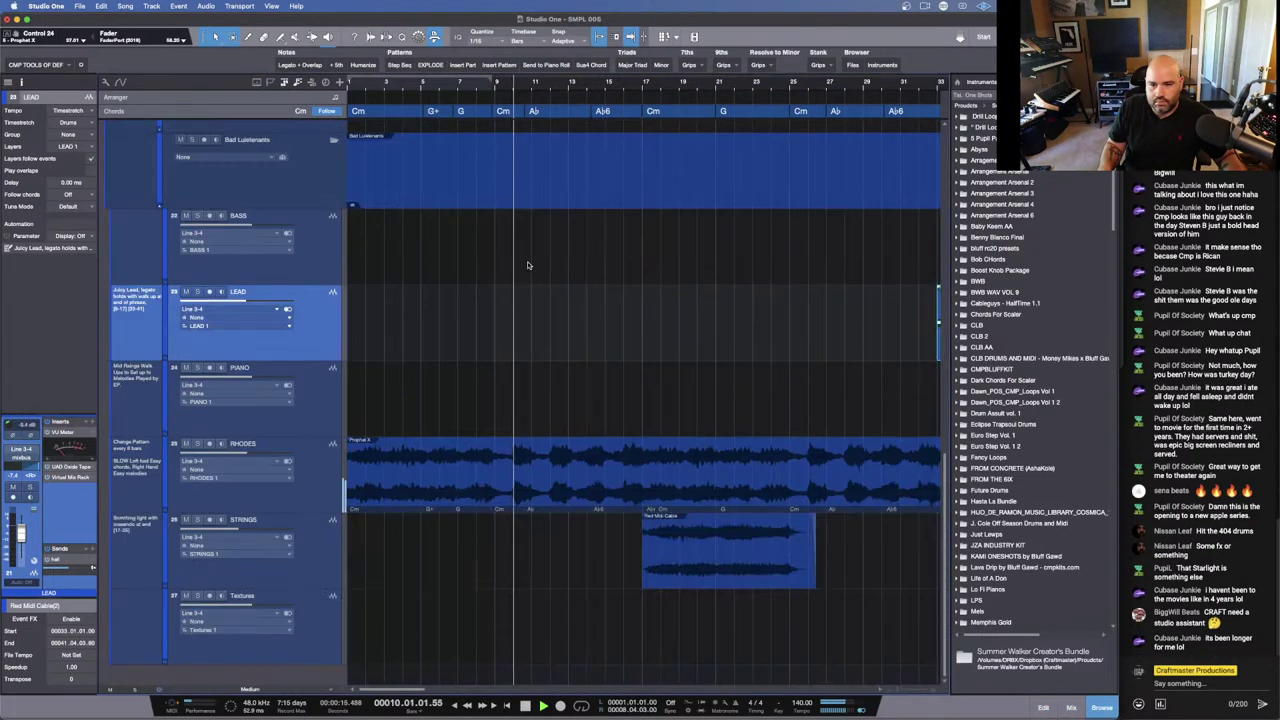
scroll(514, 289, down, 5)
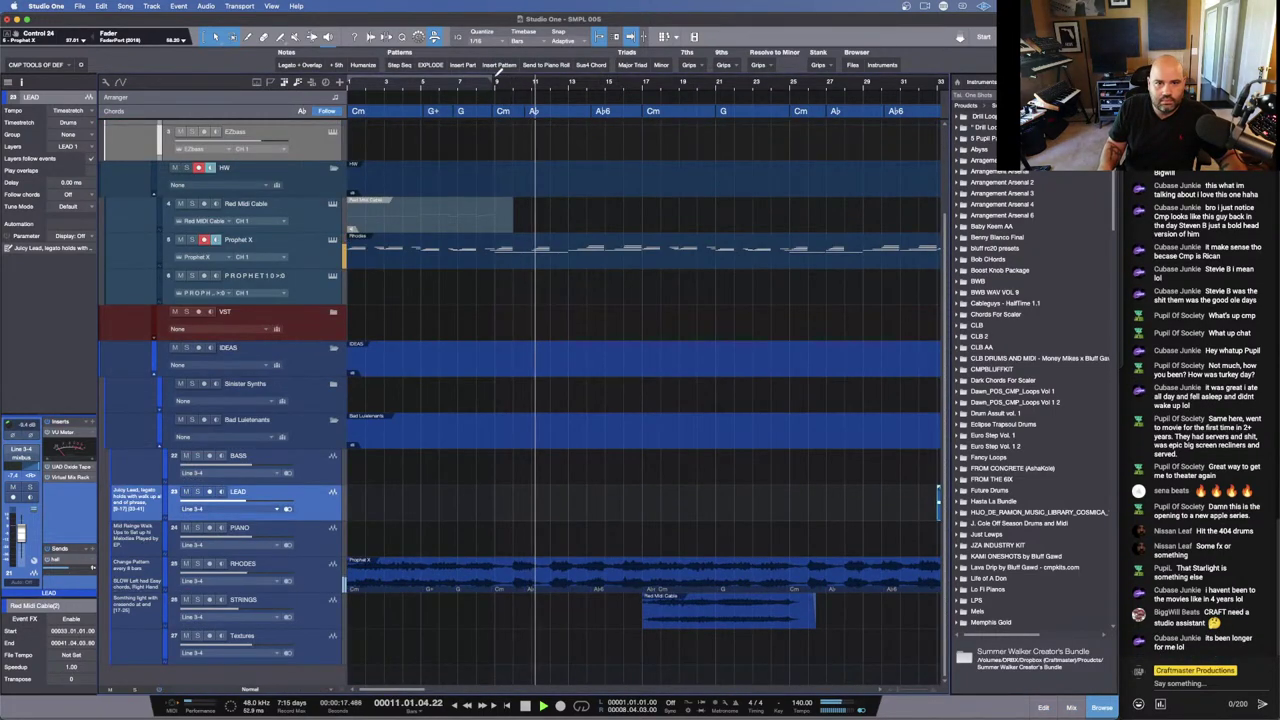
scroll(594, 225, down, 5)
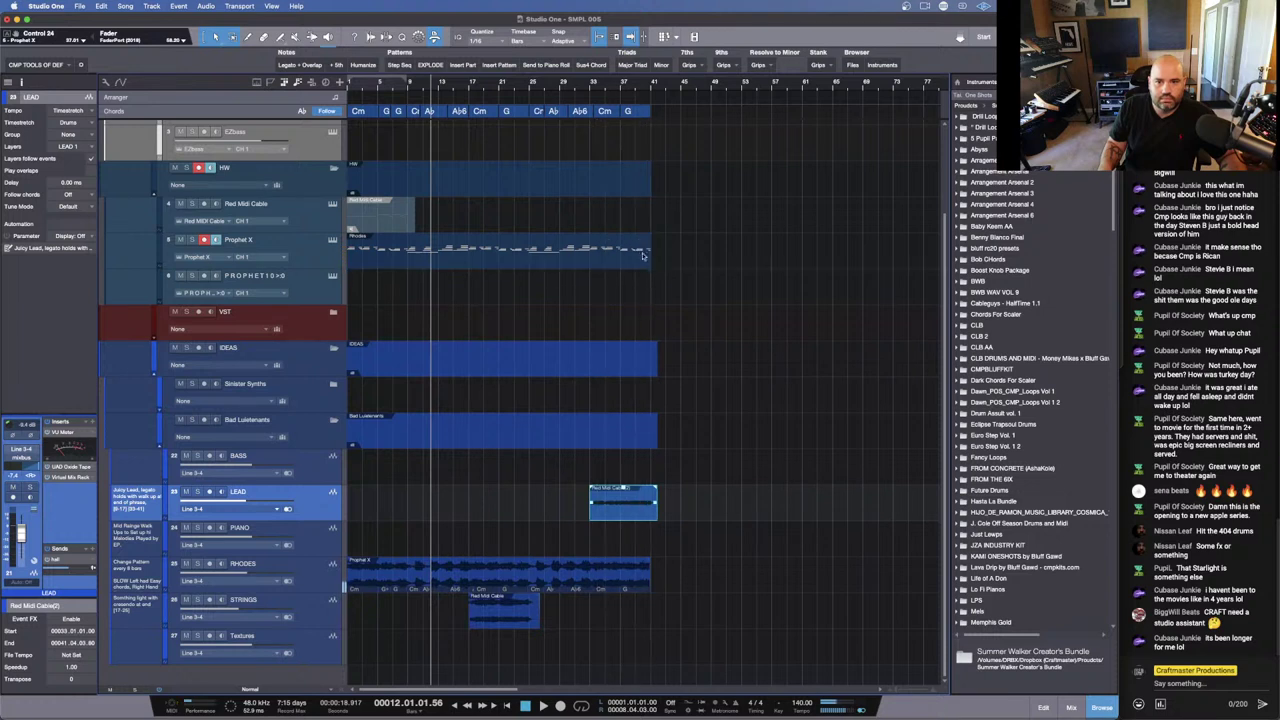
drag(650, 258, 673, 257)
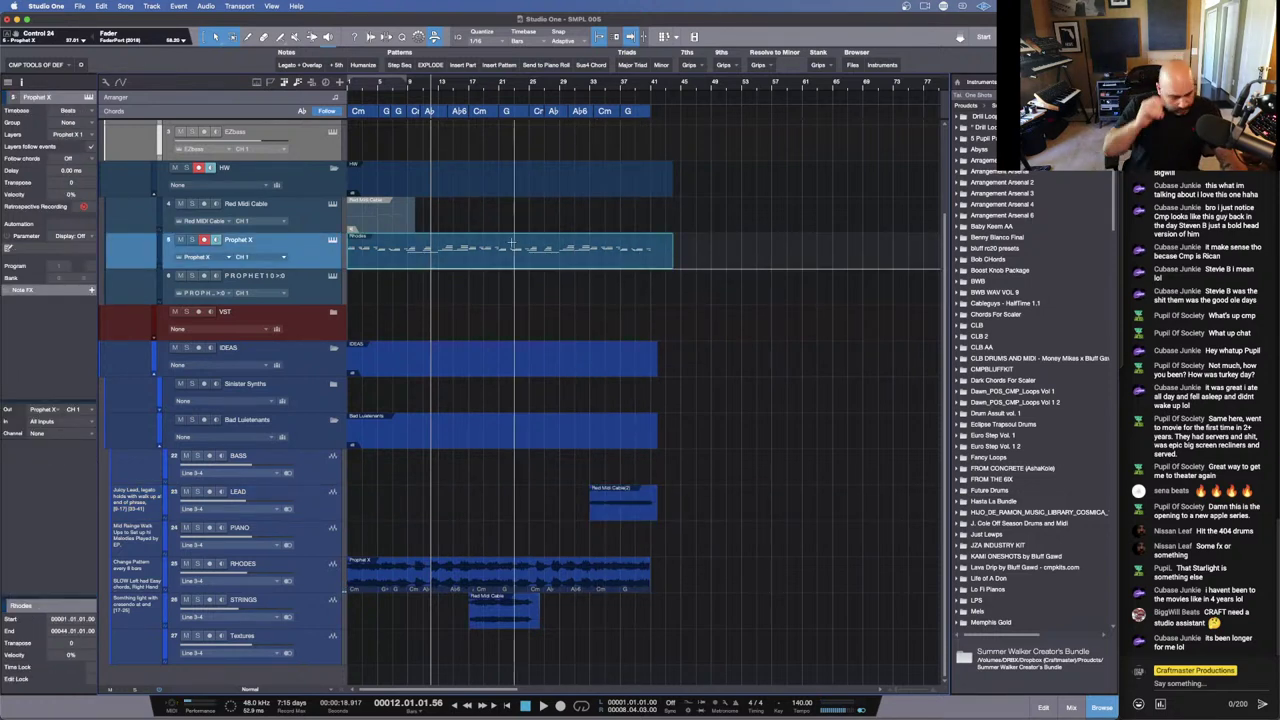
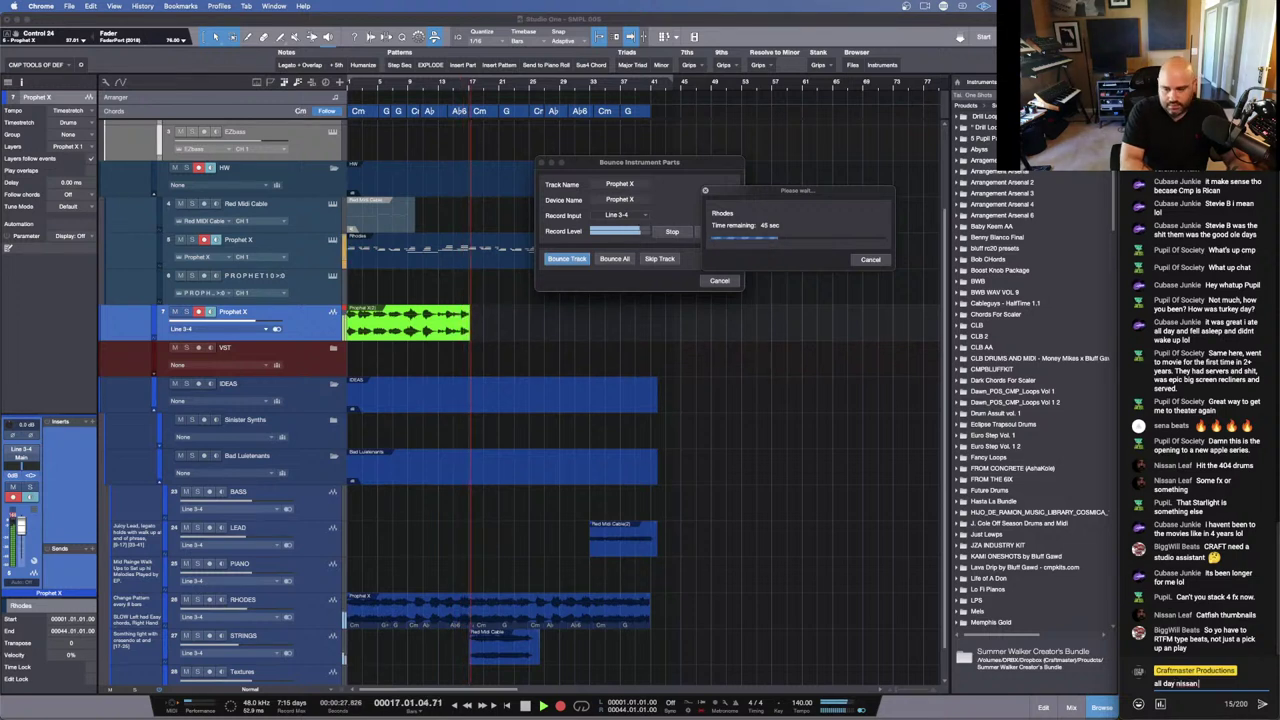
Step: Send the chat replies "all day nissan lol" and "yeah another learning curve"
text(n lol)
key(Return)
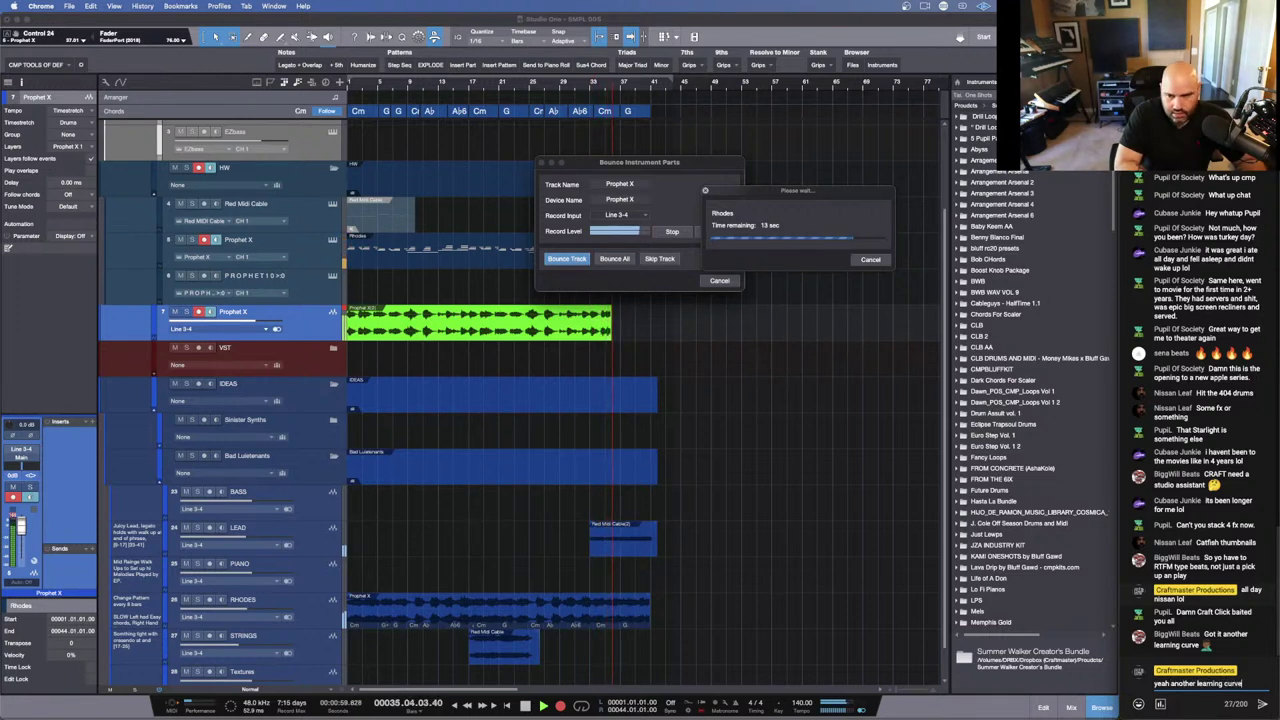
key(Return)
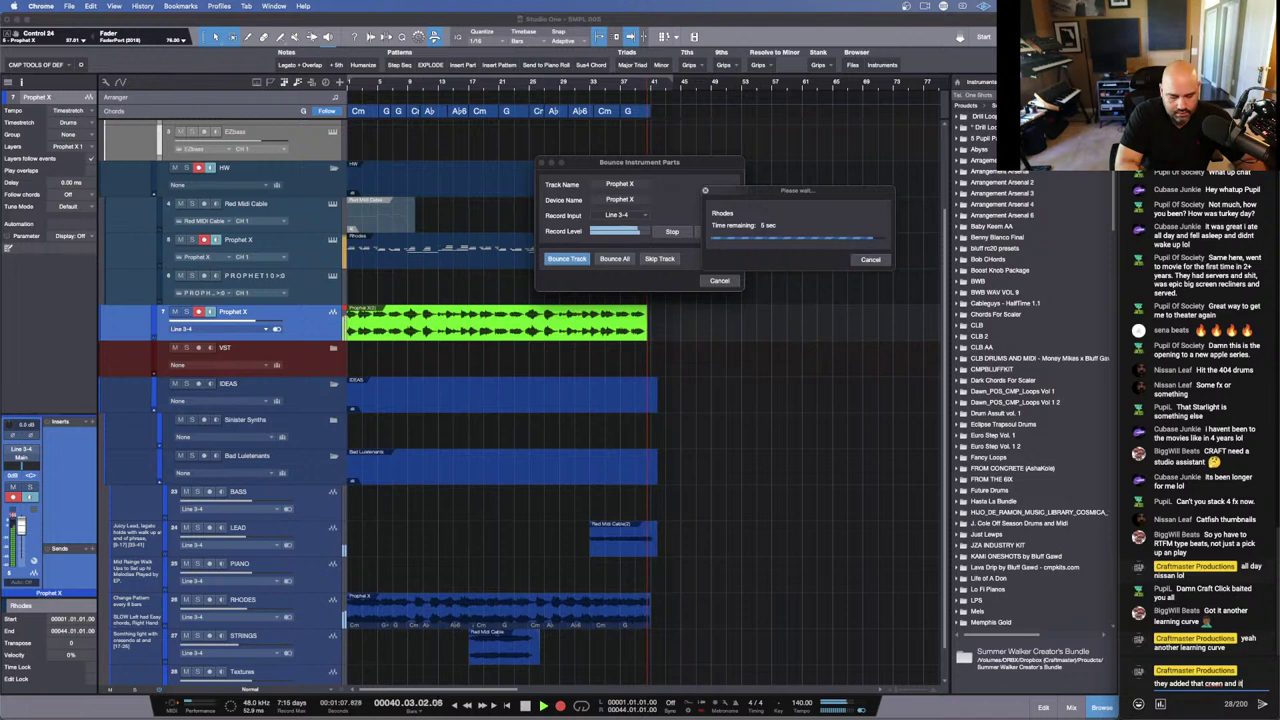
Step: Delete the unsent chat message draft about the added screen
key(BackSpace)
key(BackSpace)
key(BackSpace)
key(BackSpace)
key(BackSpace)
key(BackSpace)
key(BackSpace)
key(BackSpace)
key(BackSpace)
key(BackSpace)
key(BackSpace)
key(BackSpace)
key(BackSpace)
key(BackSpace)
key(BackSpace)
key(BackSpace)
key(BackSpace)
key(BackSpace)
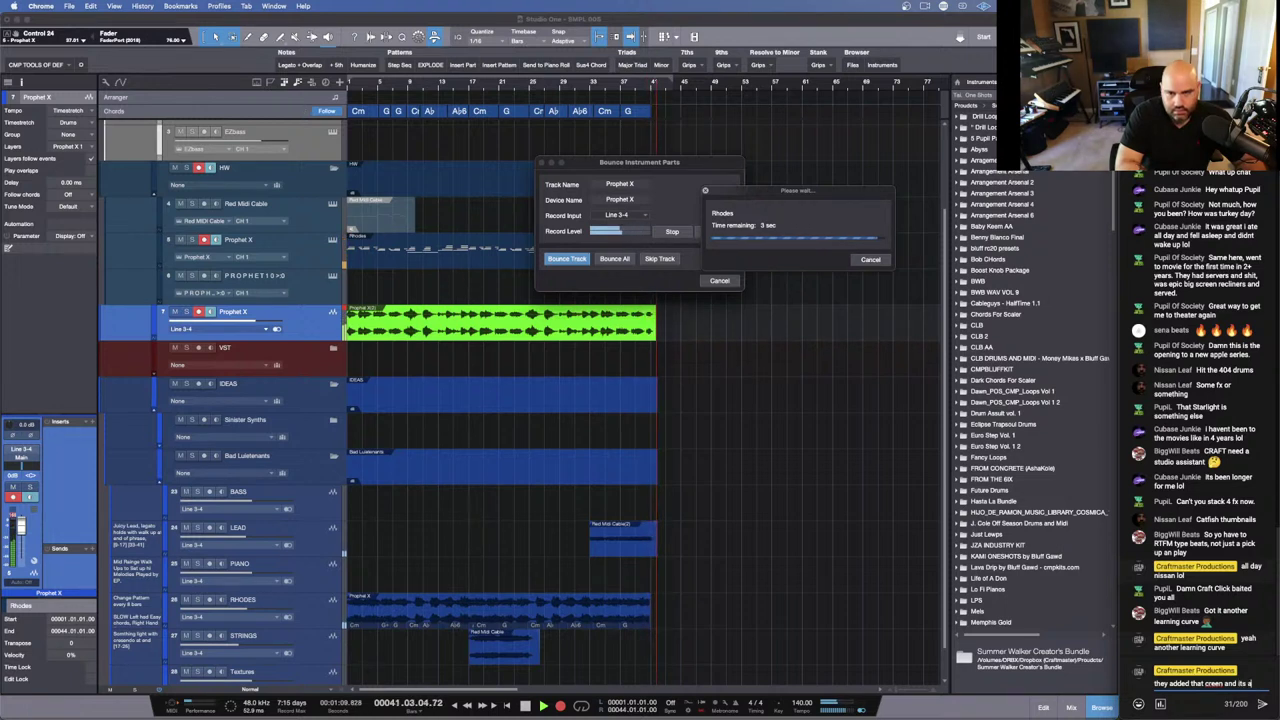
key(BackSpace)
key(BackSpace)
key(BackSpace)
key(BackSpace)
key(BackSpace)
key(BackSpace)
key(BackSpace)
key(BackSpace)
key(BackSpace)
key(BackSpace)
key(BackSpace)
key(BackSpace)
key(BackSpace)
key(BackSpace)
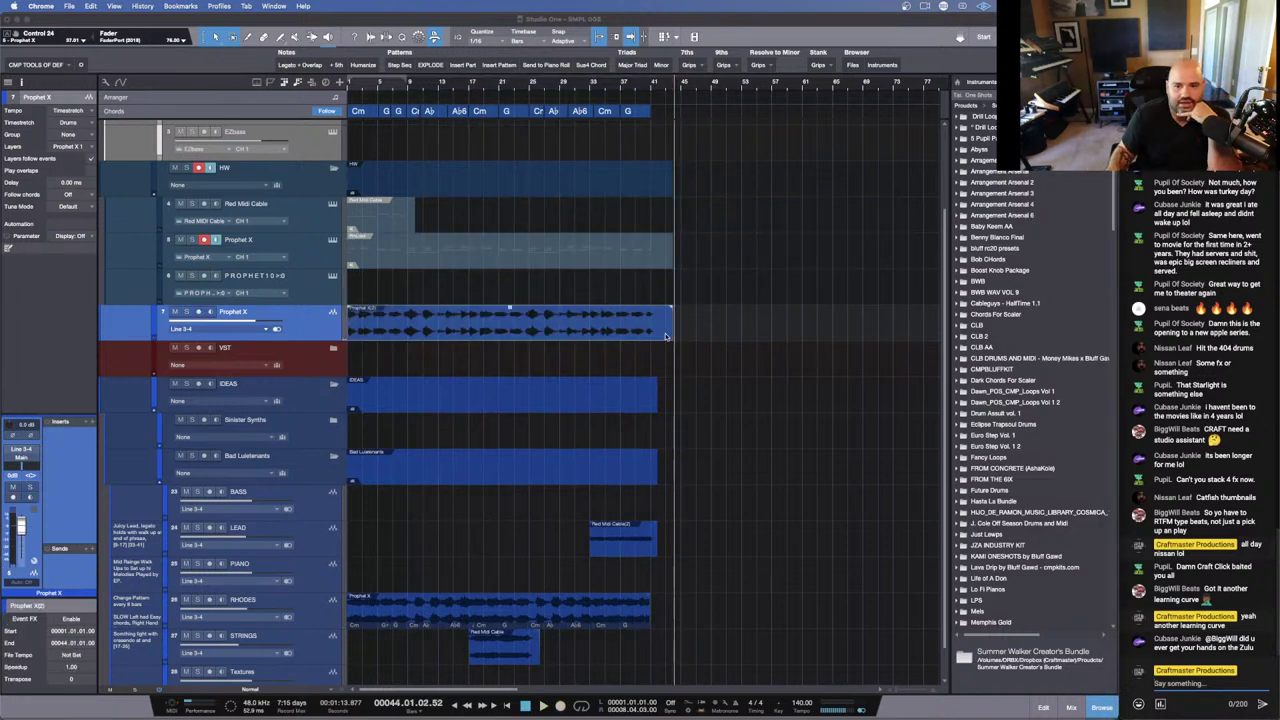
Step: Move the bounced Prophet X audio event to the PIANO track and trim its end to bar 42
click(671, 331)
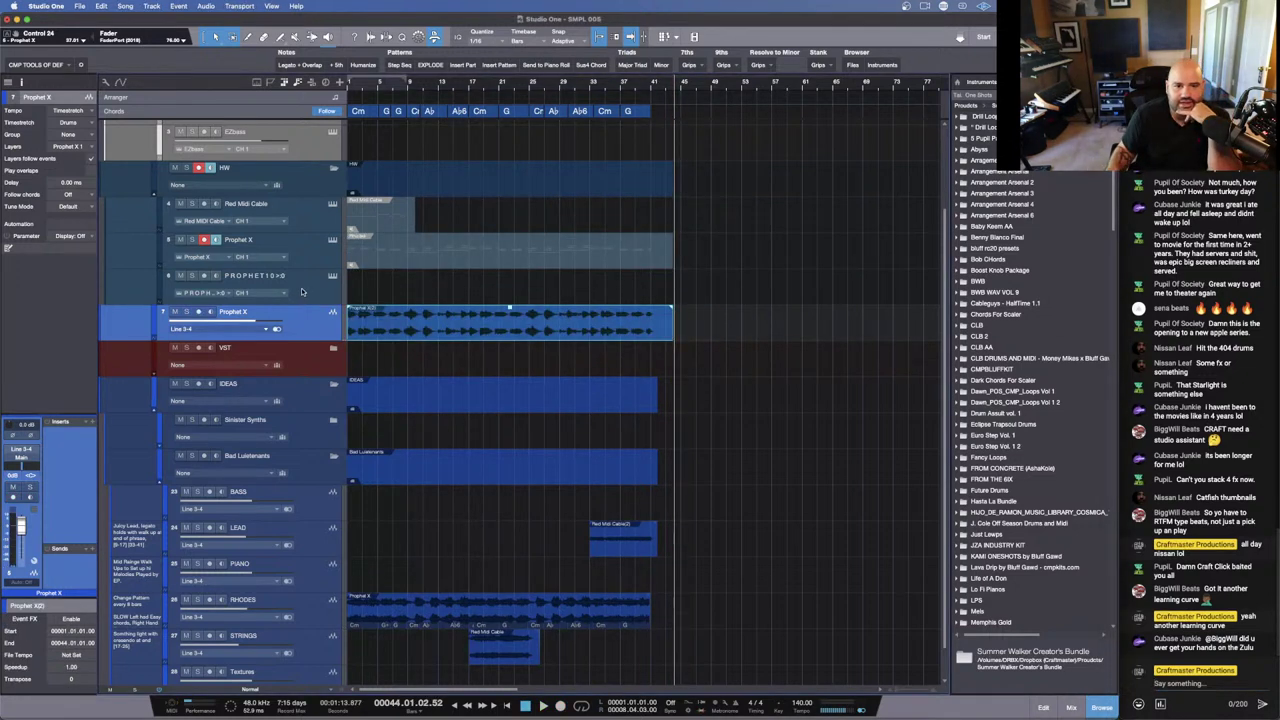
scroll(408, 345, down, 2)
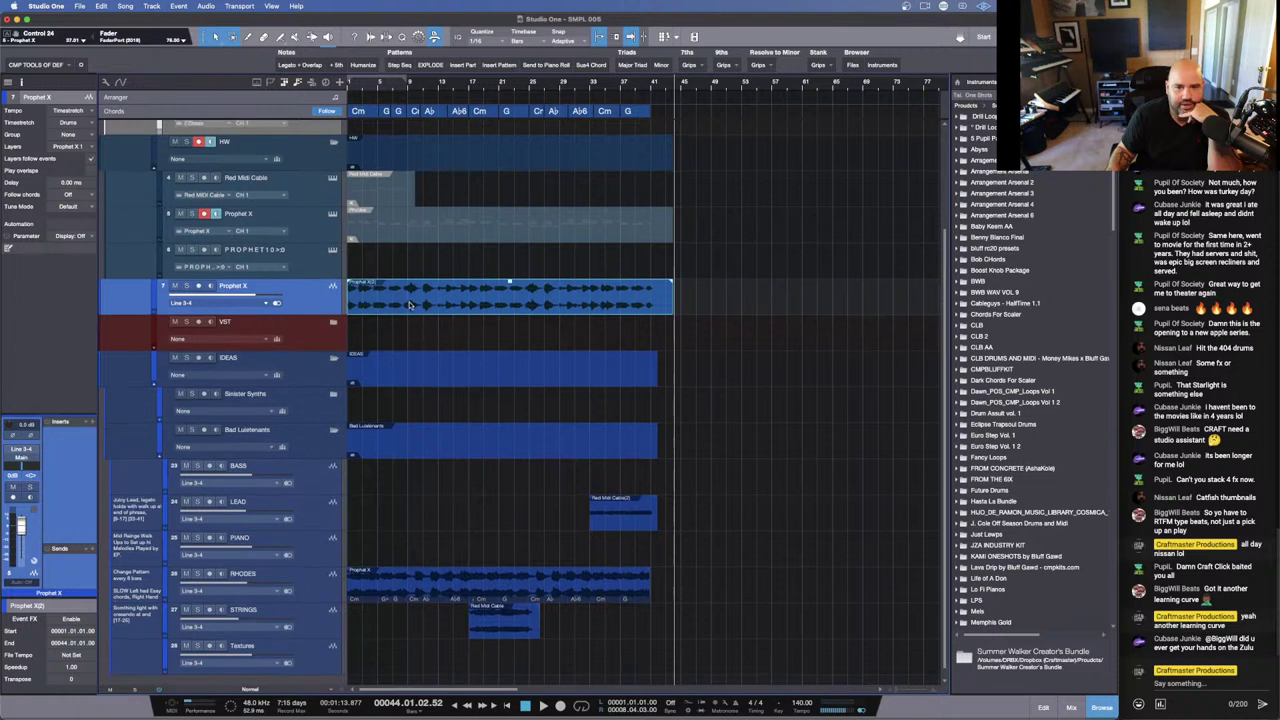
drag(407, 314, 407, 551)
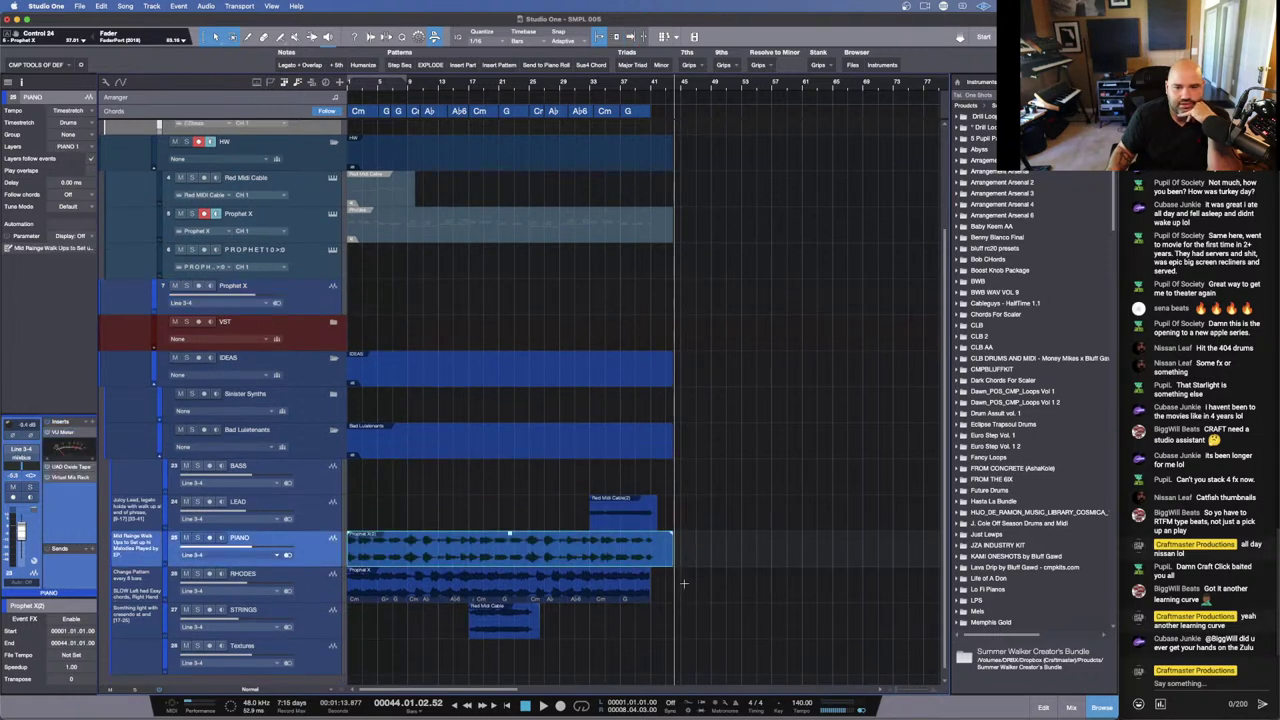
drag(664, 552, 657, 552)
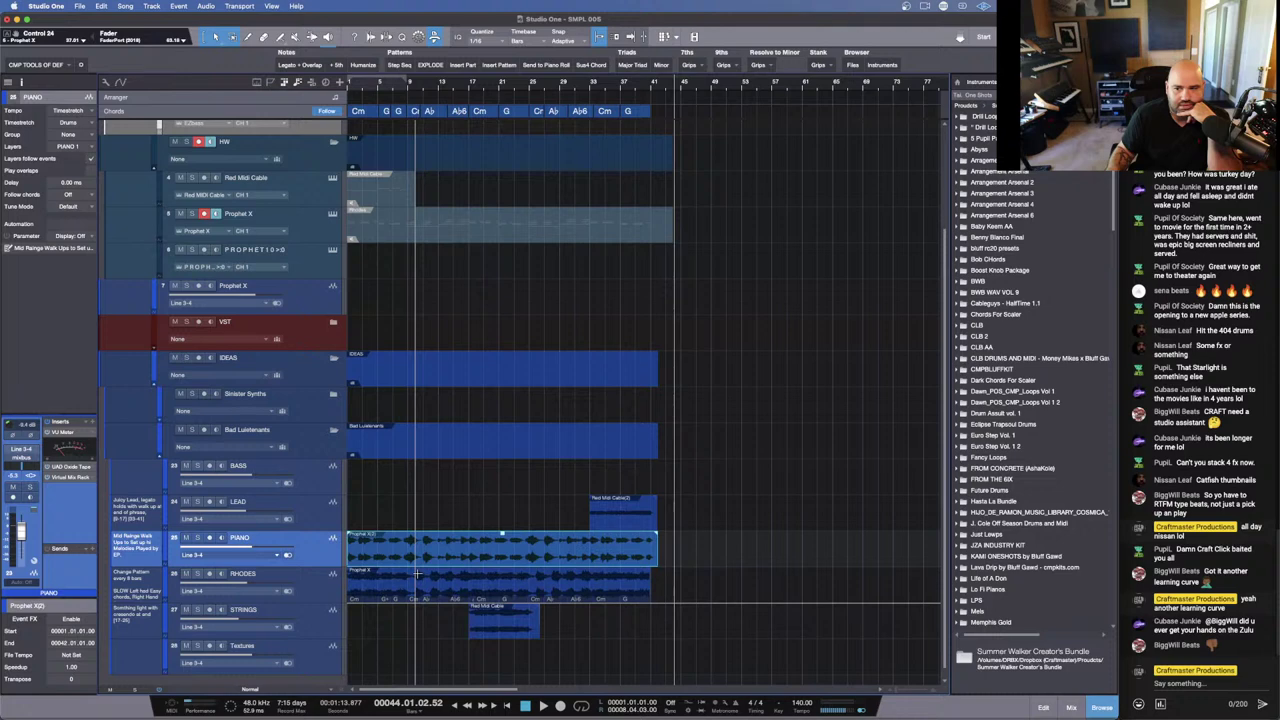
Step: Open the PIANO audio event in the editor and examine the waveform's start closely against bar 1
double_click(370, 560)
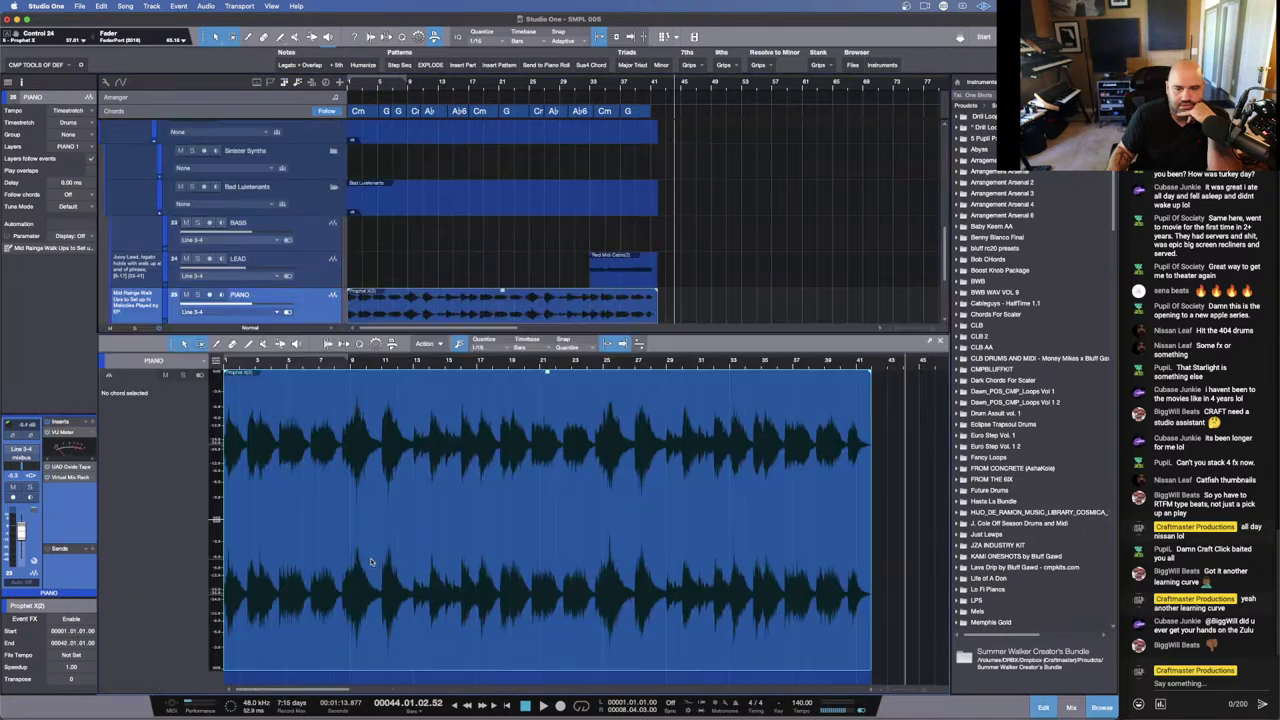
scroll(404, 609, up, 8)
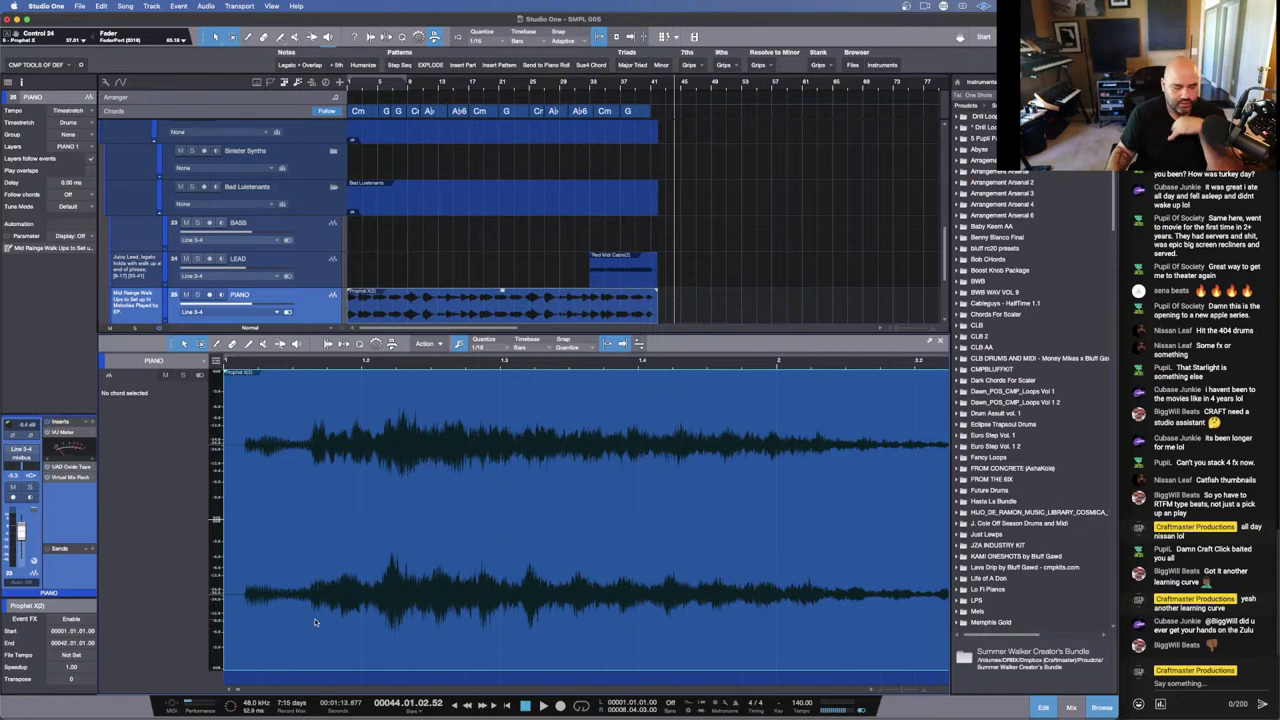
scroll(311, 482, up, 3)
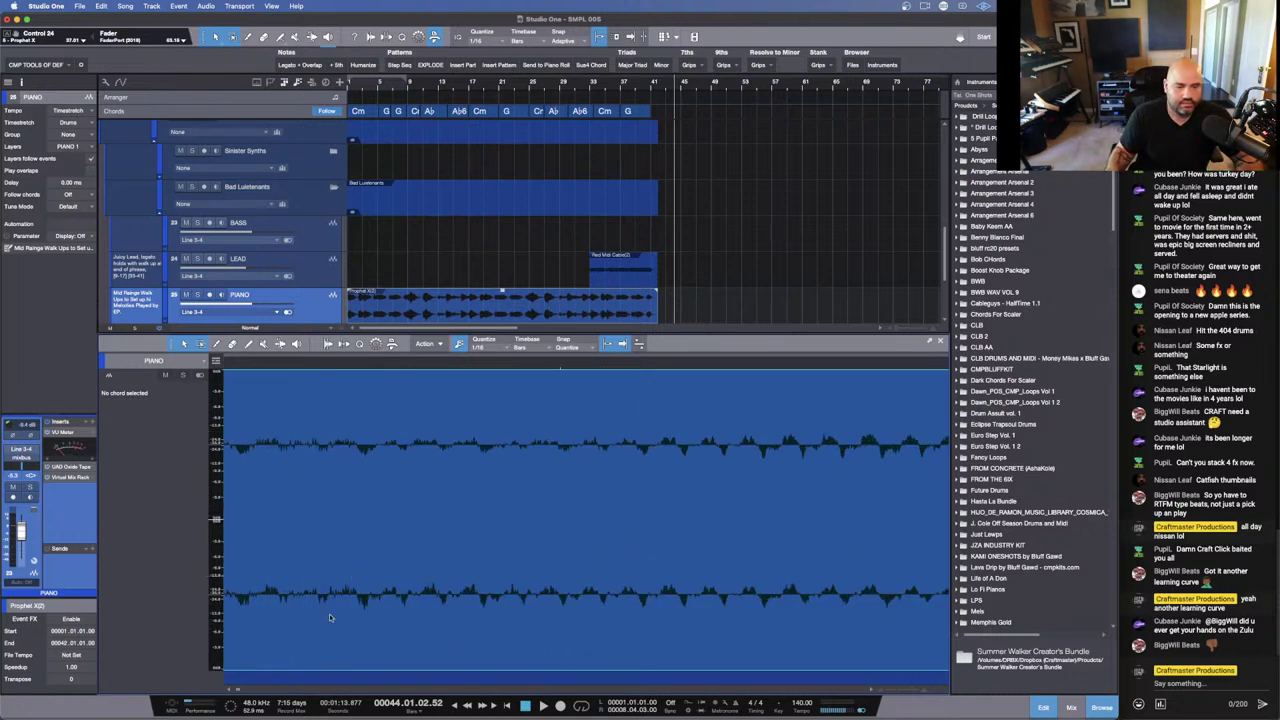
scroll(330, 617, left, 5)
scroll(543, 609, left, 4)
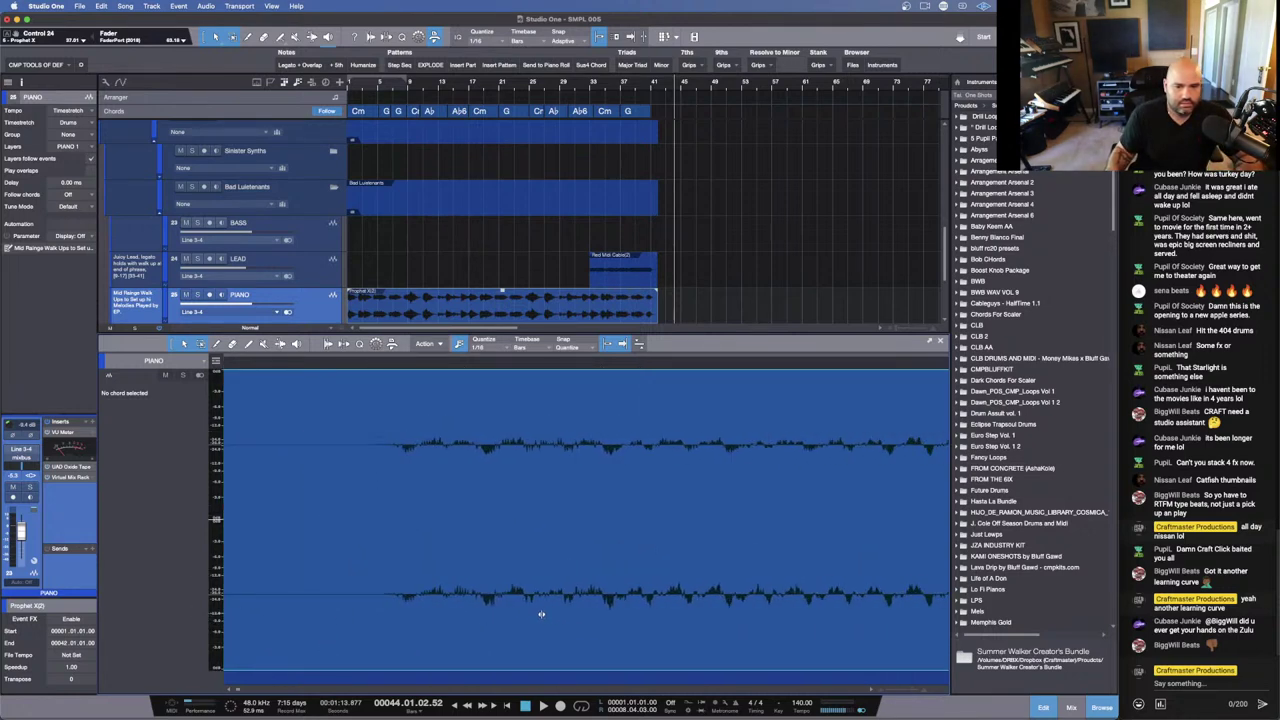
scroll(301, 496, down, 3)
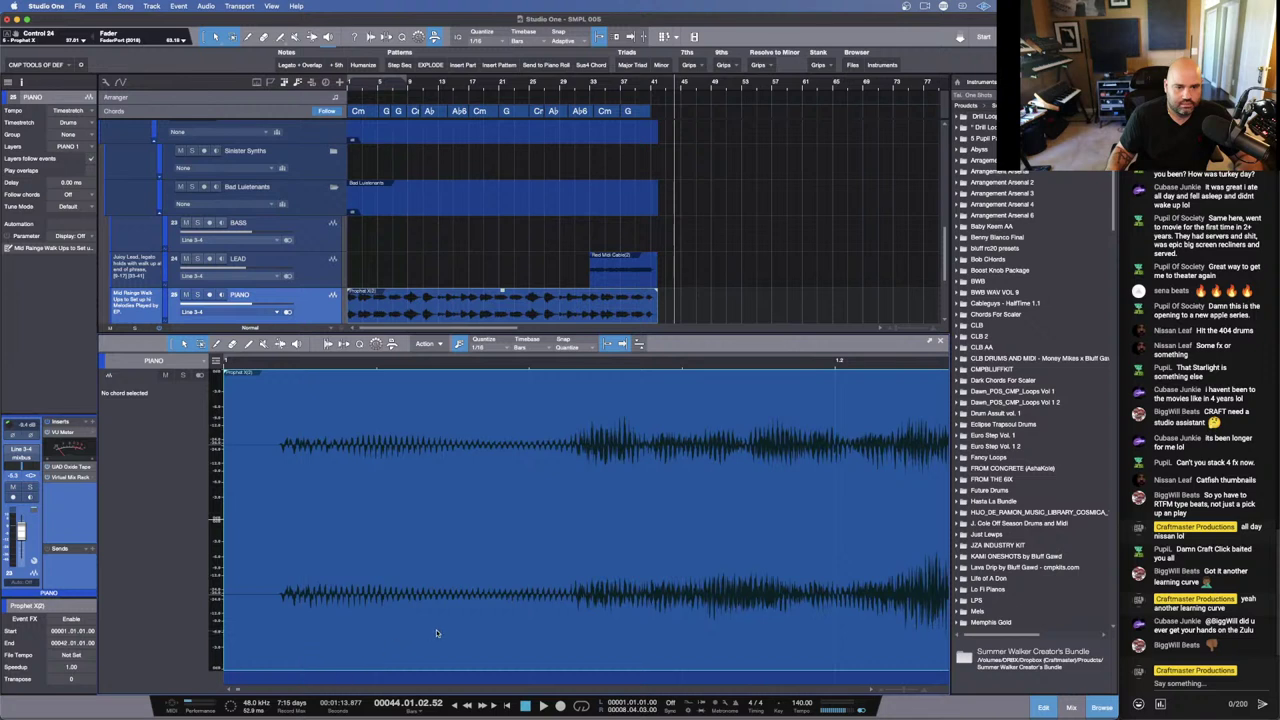
scroll(436, 633, right, 2)
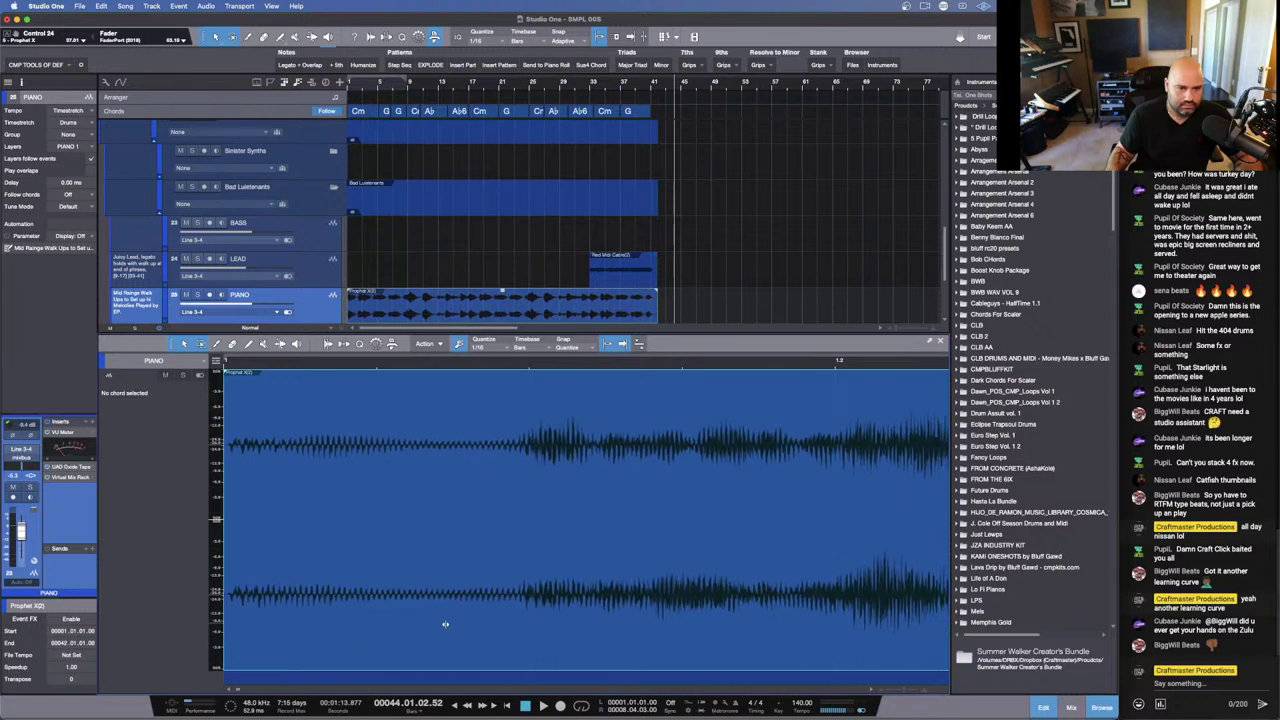
scroll(277, 394, down, 3)
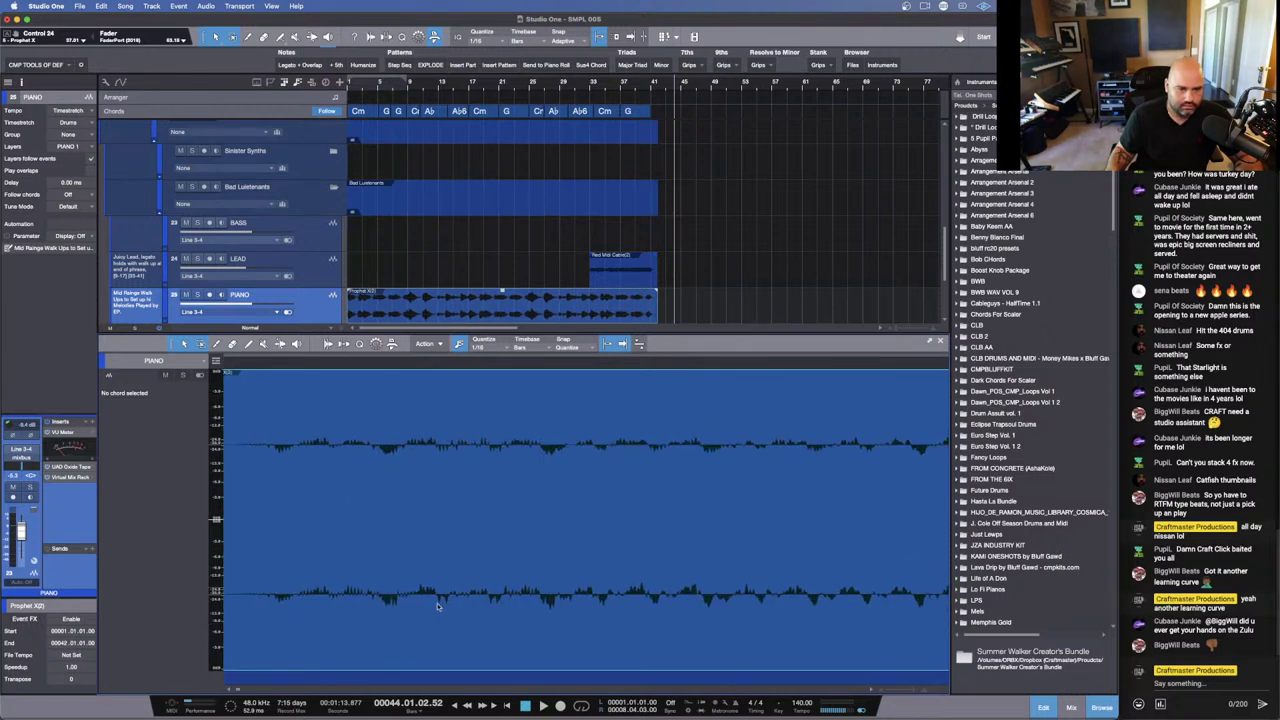
scroll(416, 629, left, 1)
scroll(400, 648, right, 3)
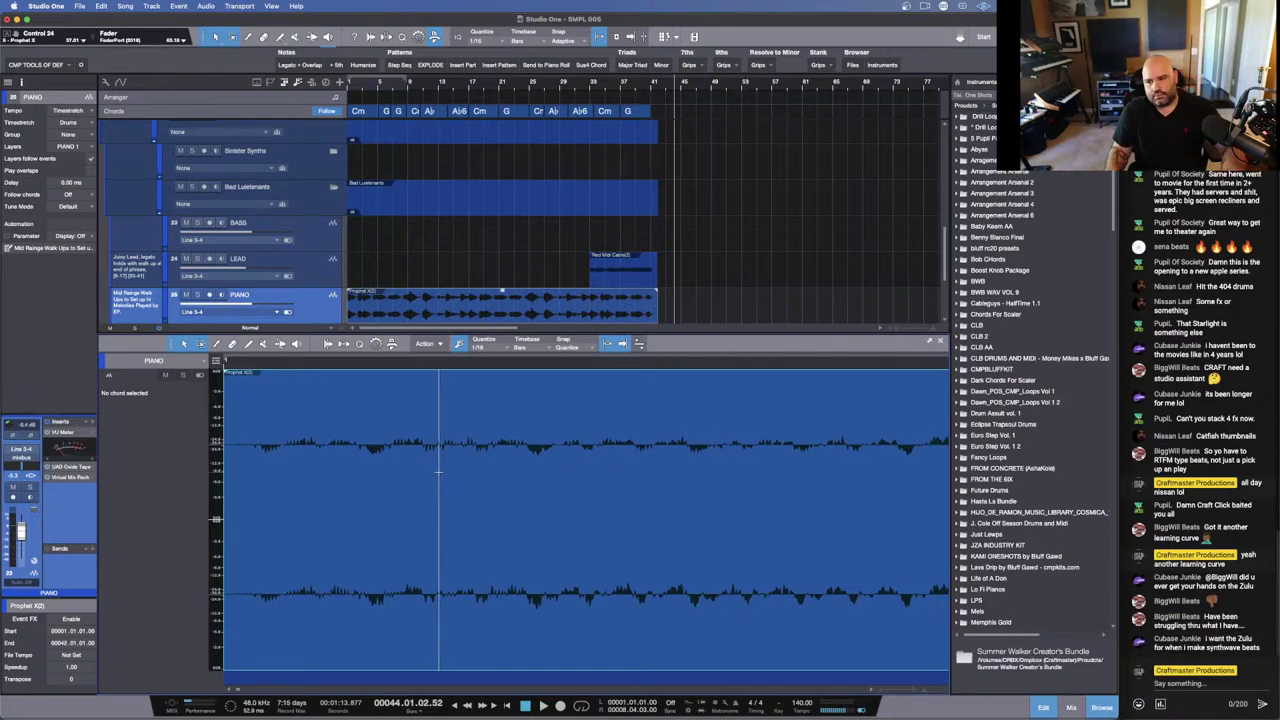
Step: Play the song from the start, shrink the editor to reveal more tracks, and select the STRINGS track
key(space)
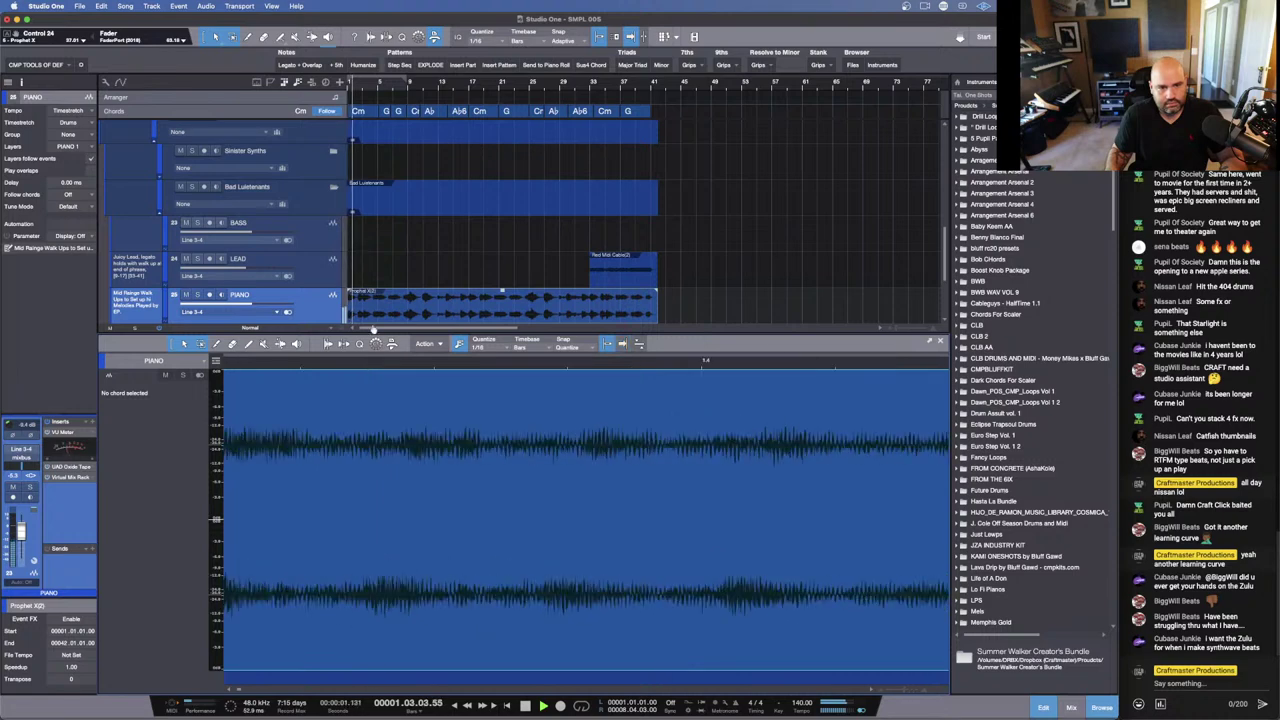
key(z)
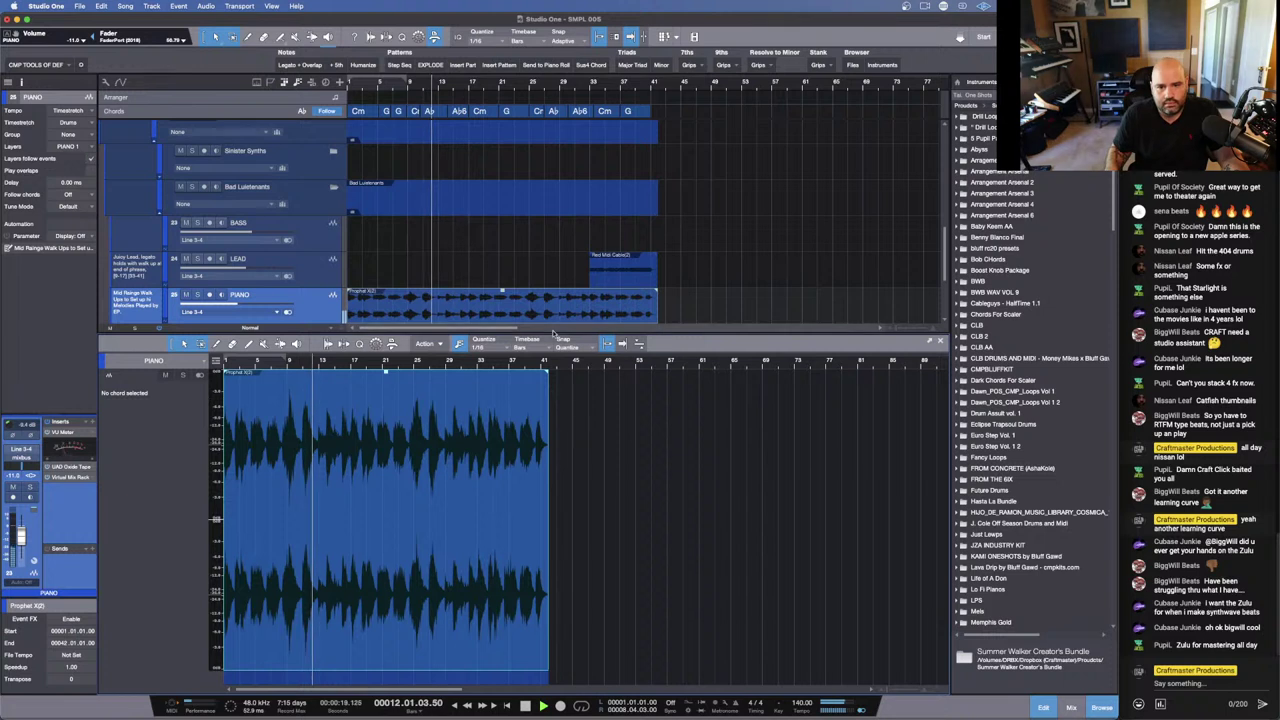
drag(552, 332, 531, 486)
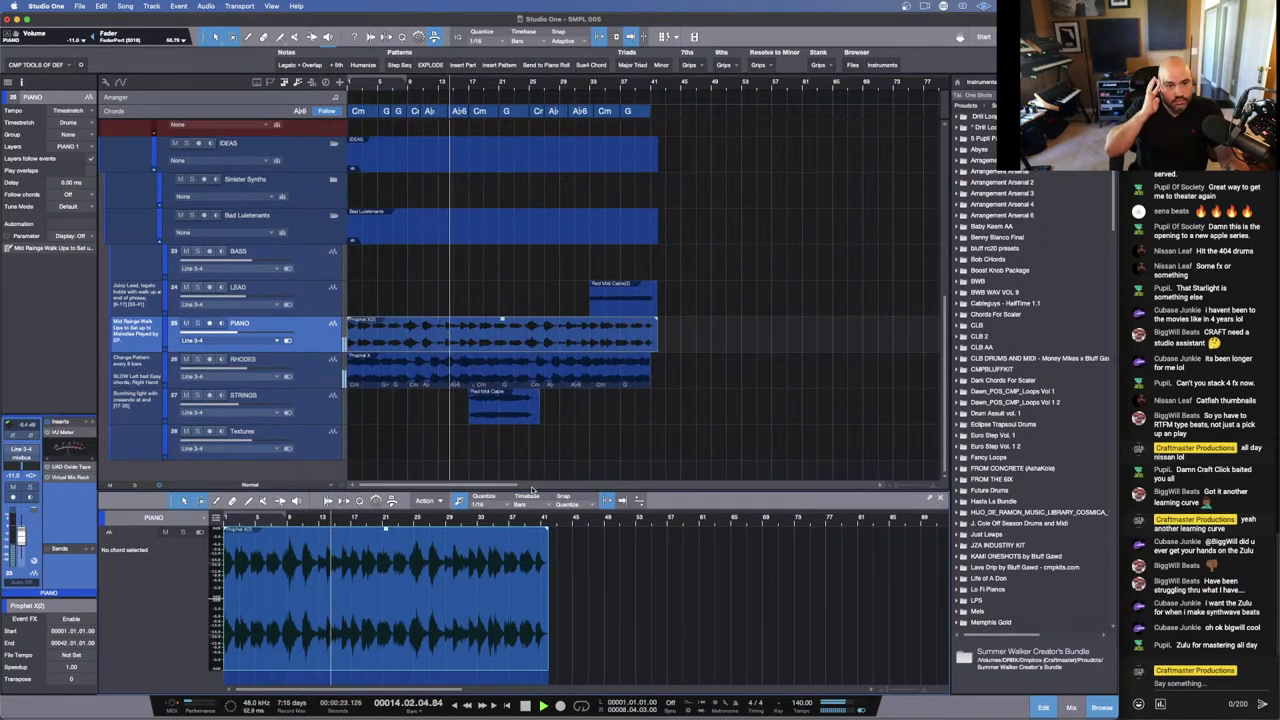
click(315, 422)
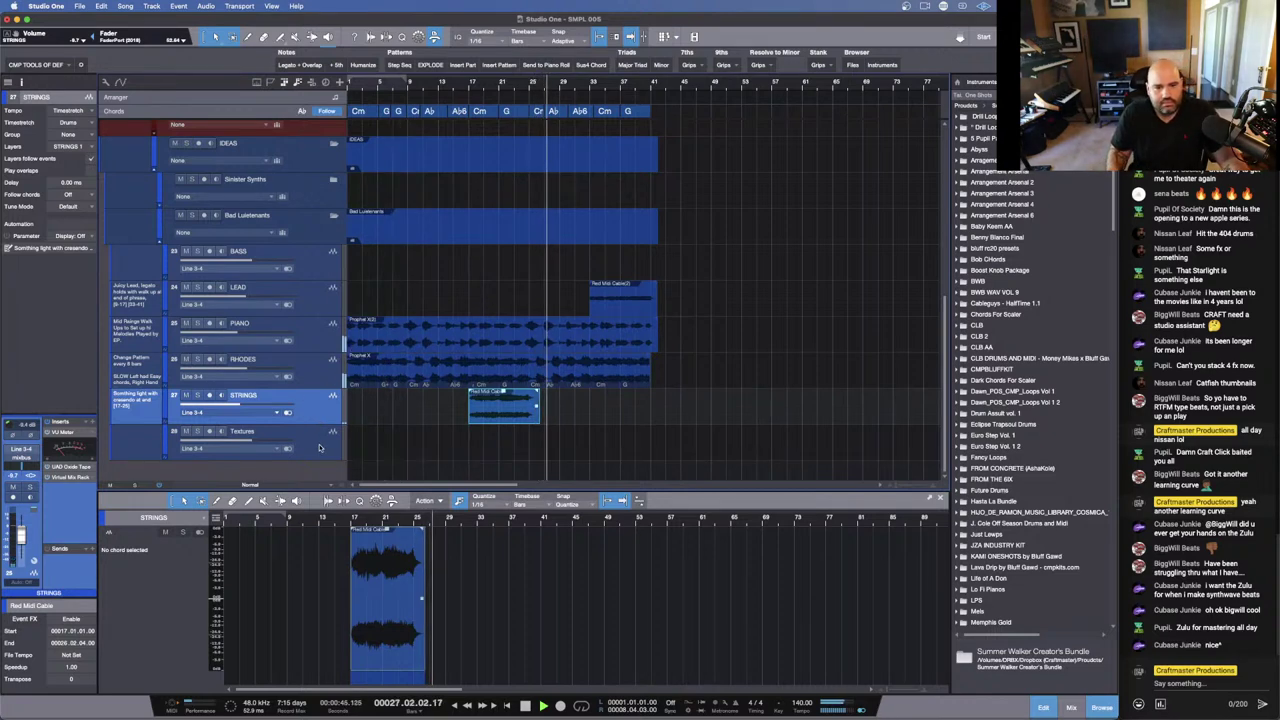
Step: Select the Textures track and open the Pupil_Milieug_ Textures Library folder in its own browser tab
click(343, 437)
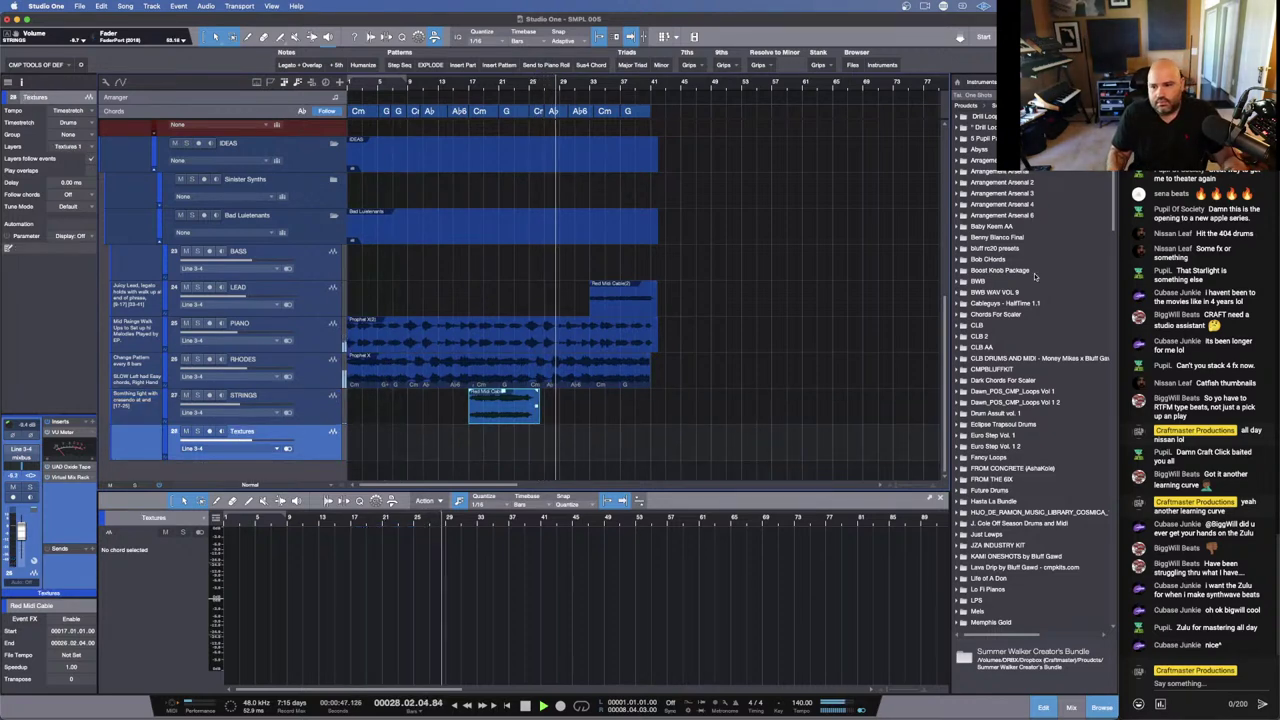
scroll(1046, 291, down, 15)
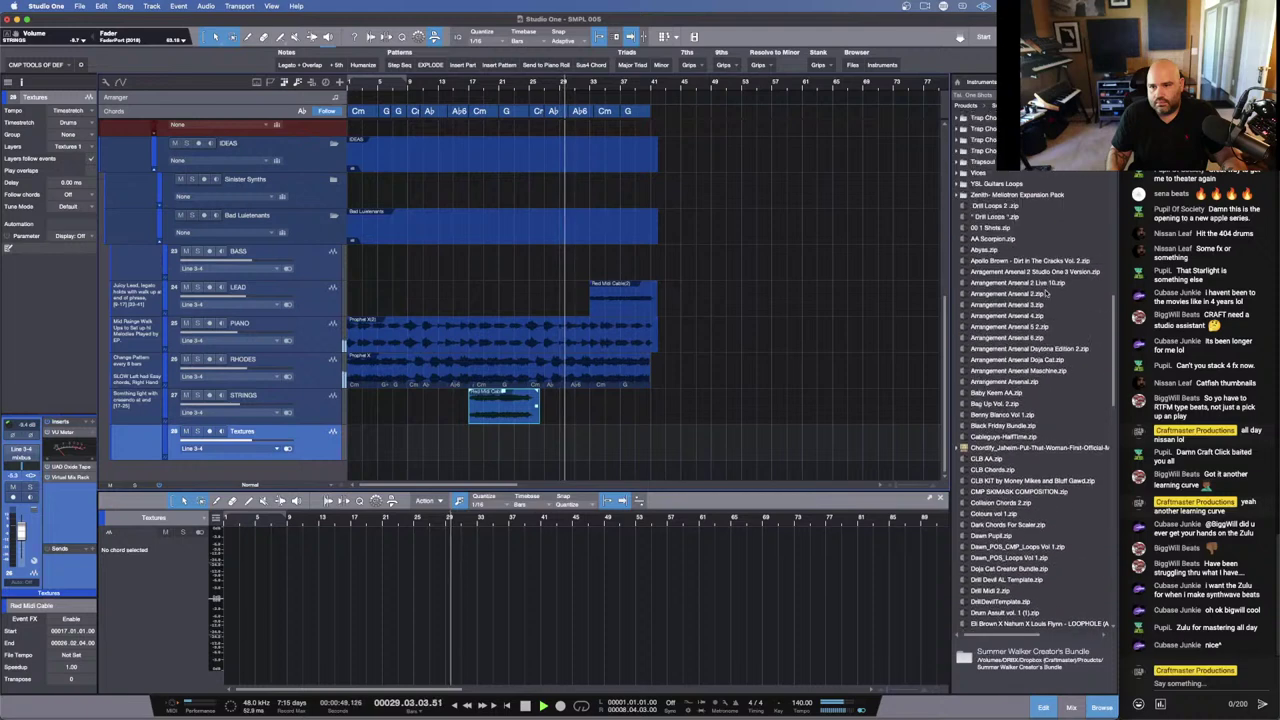
scroll(1046, 292, up, 5)
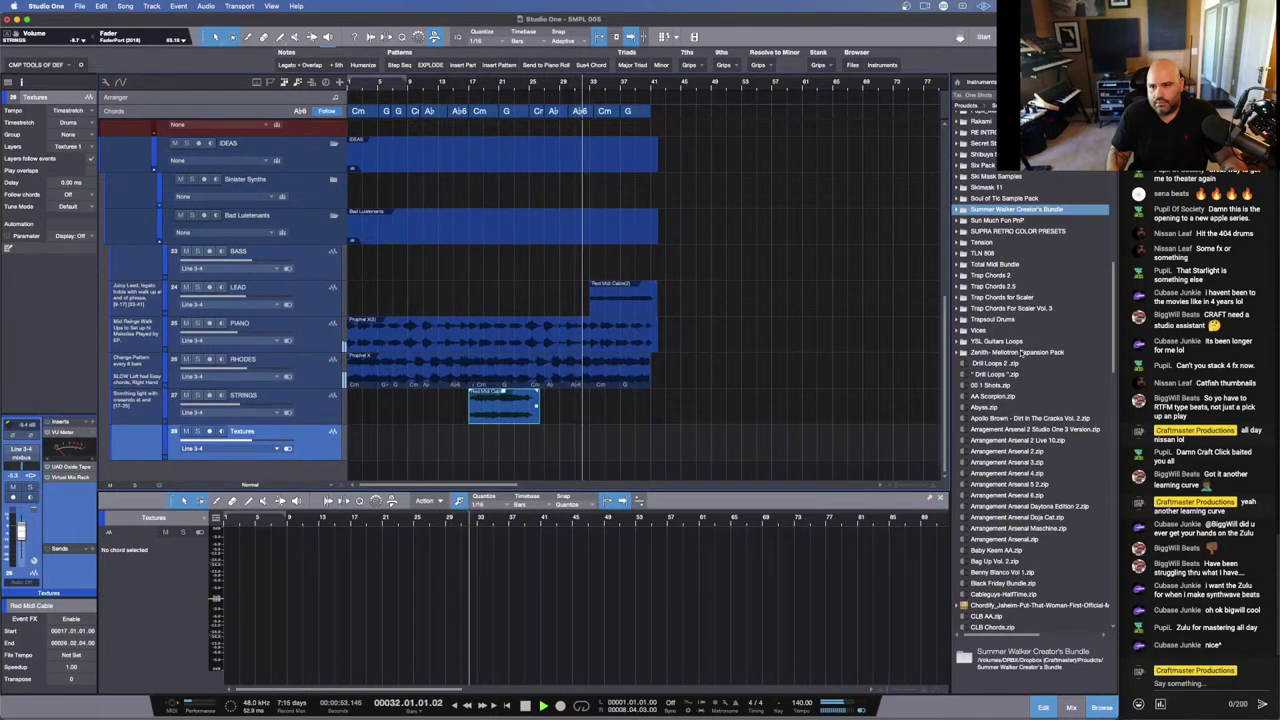
scroll(1014, 287, up, 2)
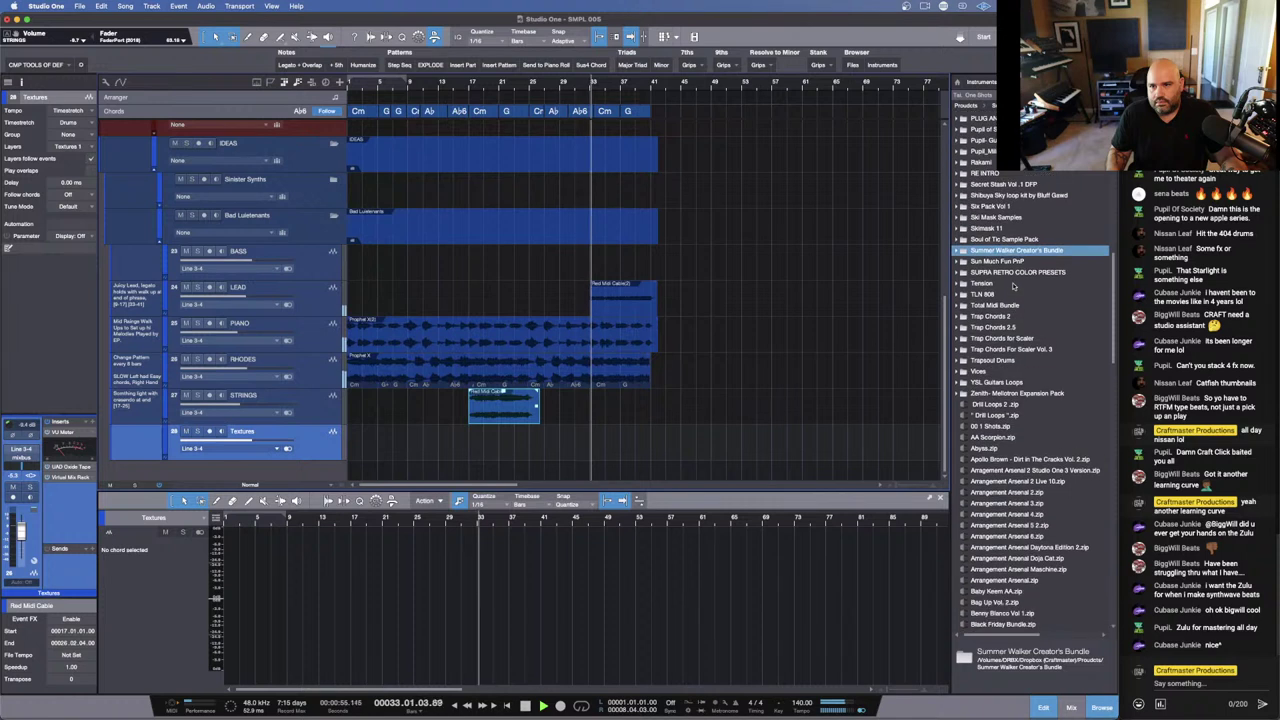
click(1010, 151)
right_click(1012, 174)
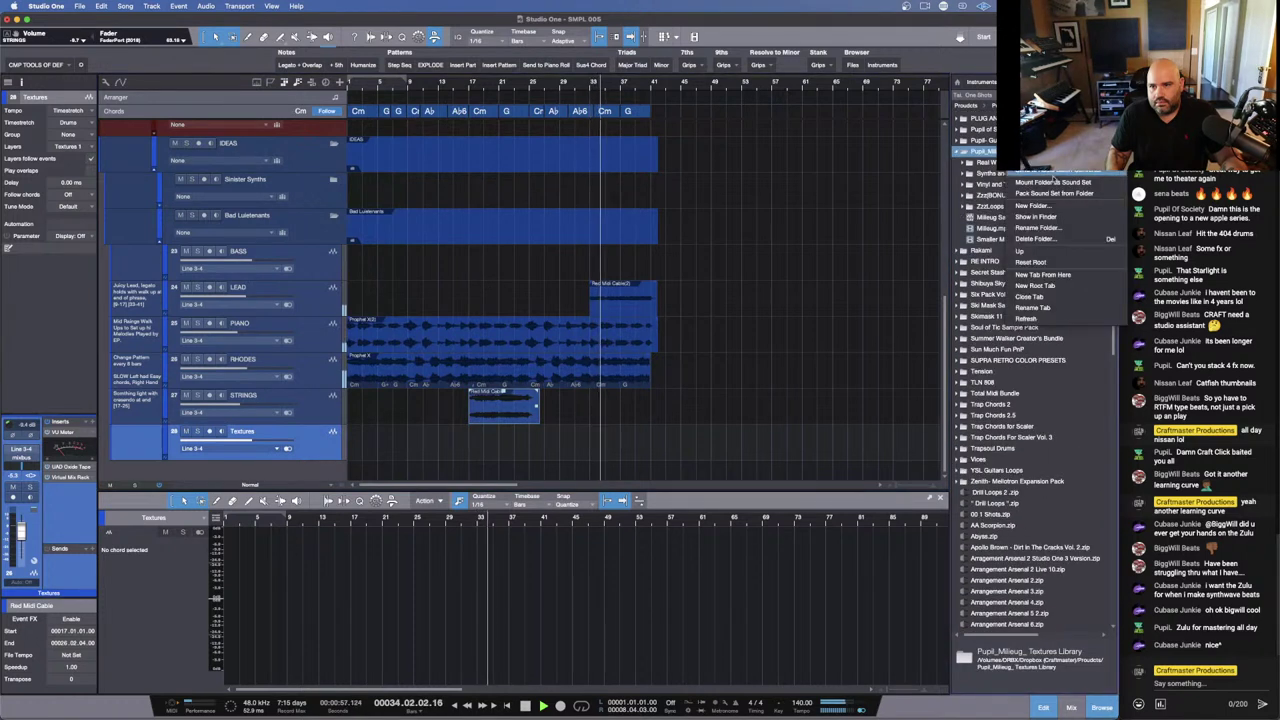
click(1063, 277)
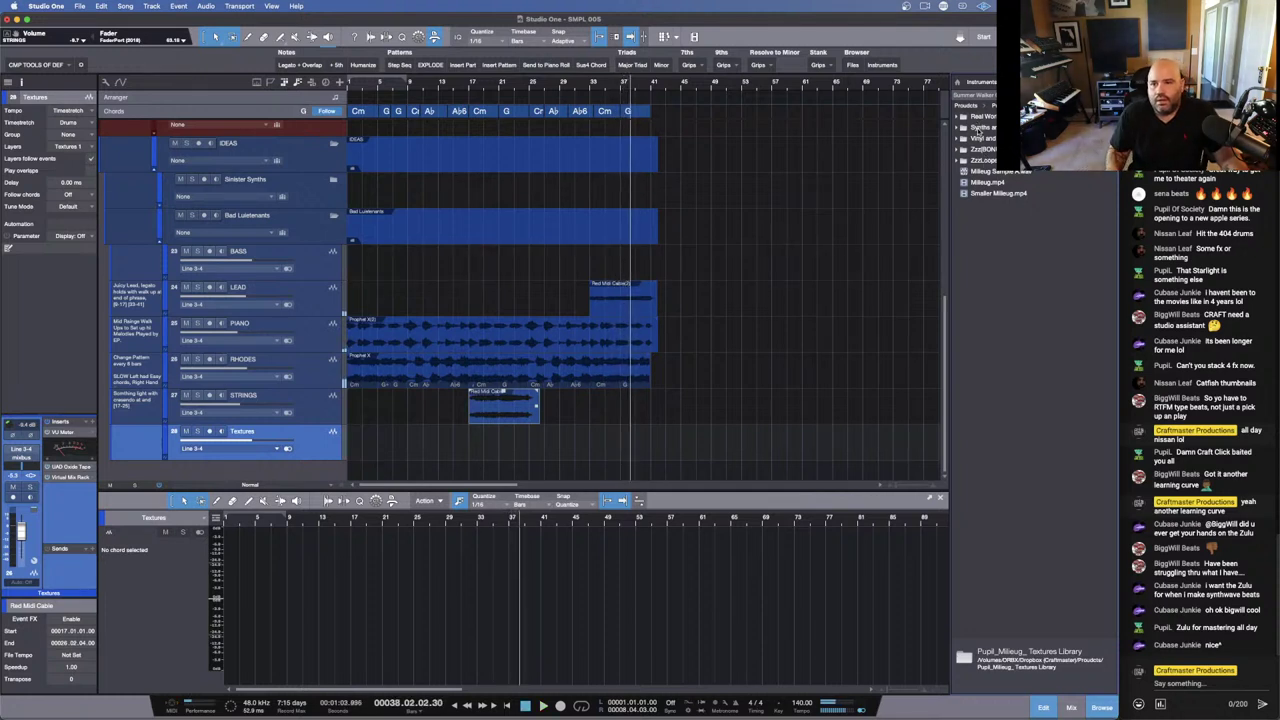
Step: Expand the Vinyl and Tape Textures folder and audition its crackle, wire, vinyl and tape samples for the Textures track
click(958, 138)
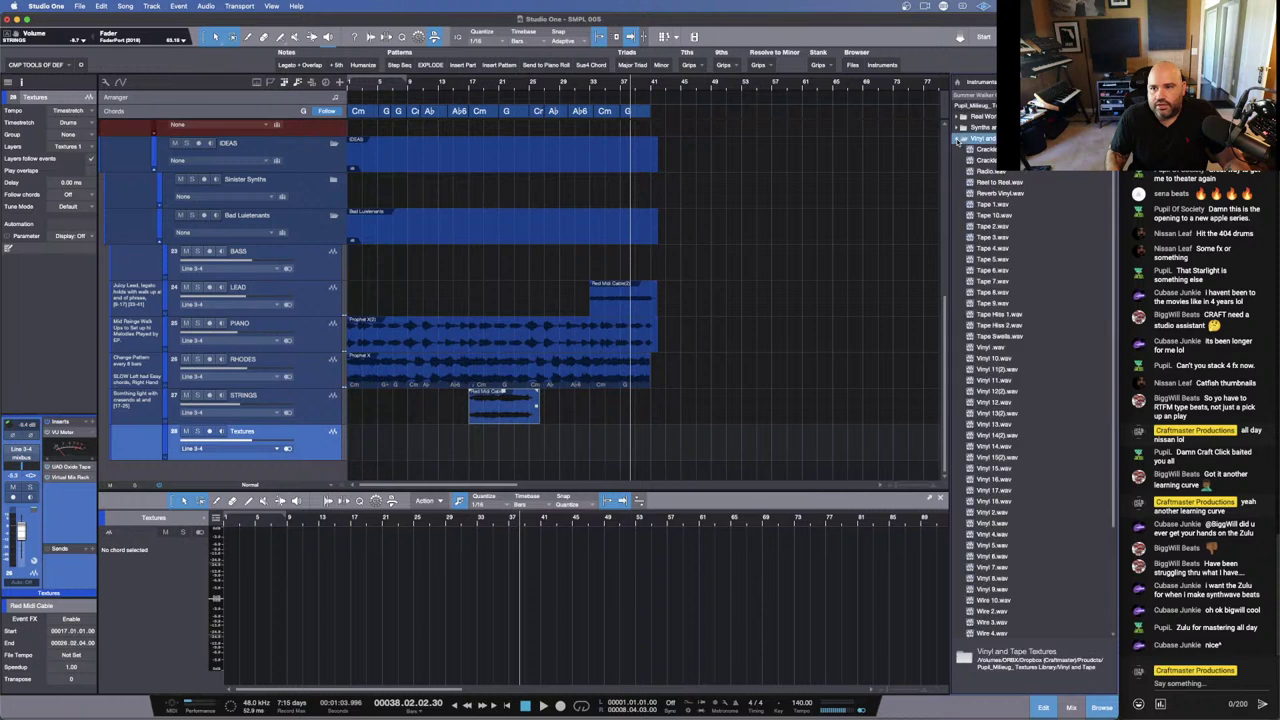
click(972, 149)
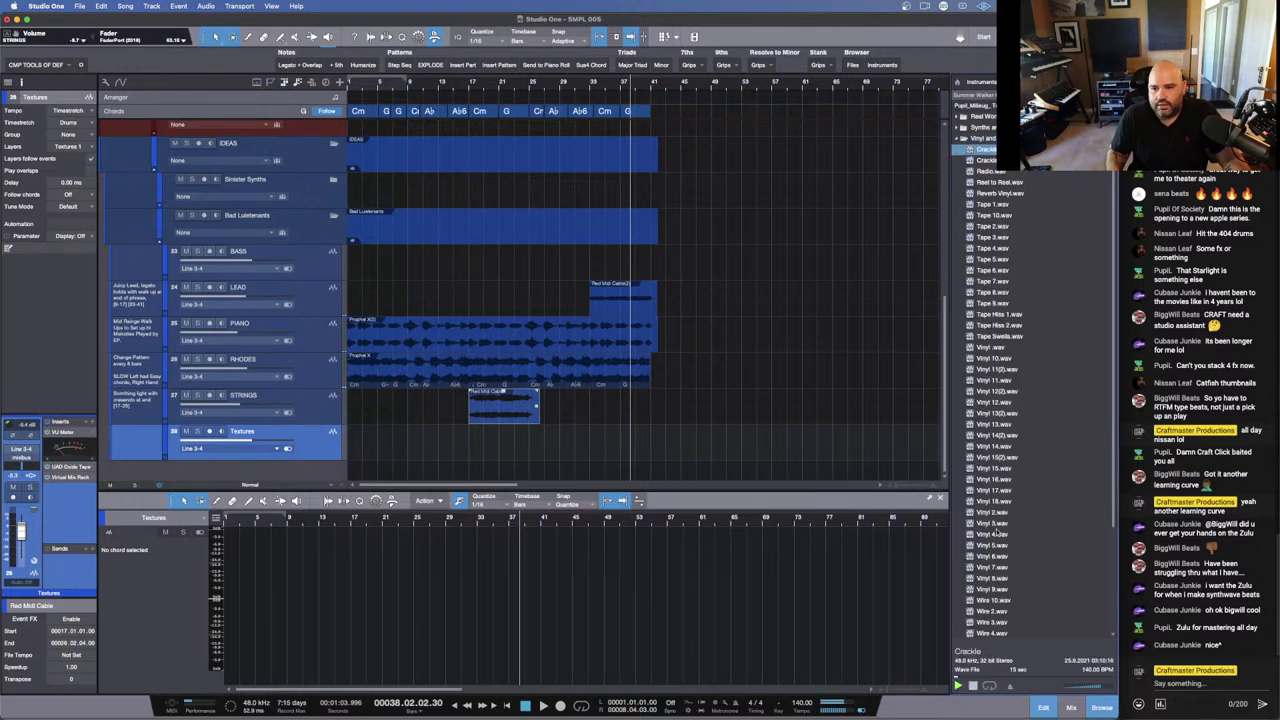
click(996, 532)
click(994, 601)
click(992, 633)
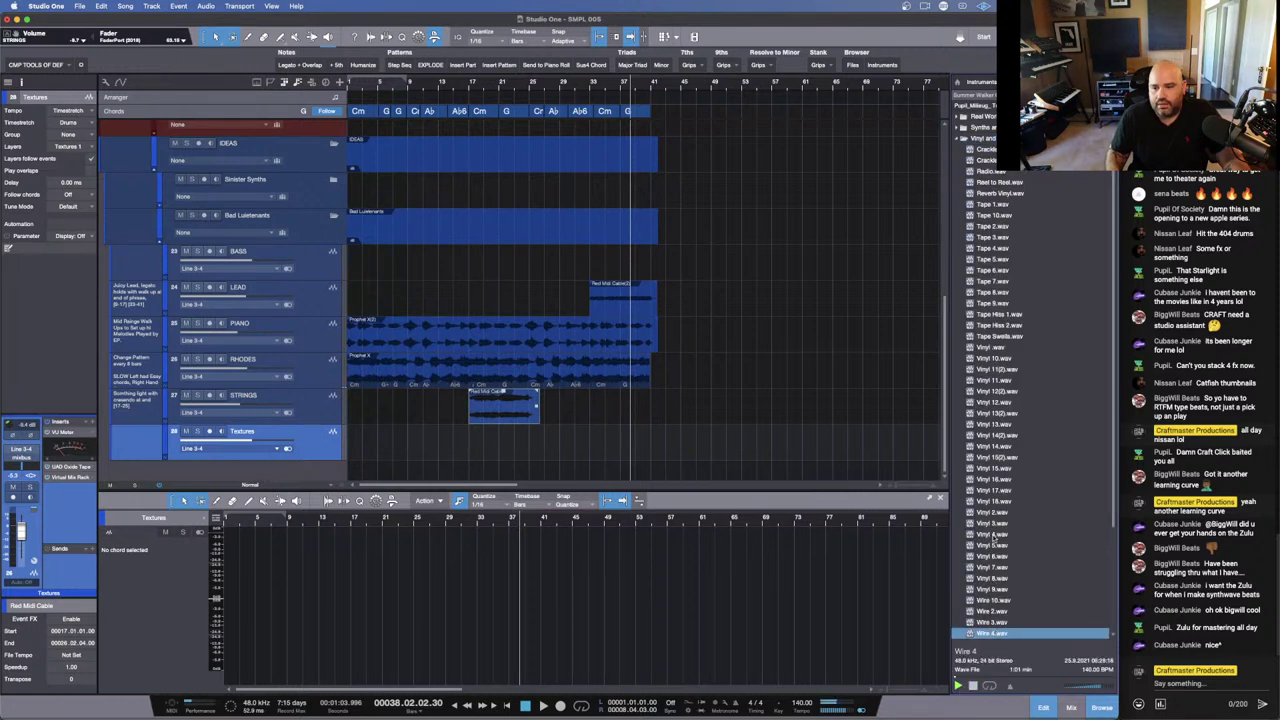
click(990, 600)
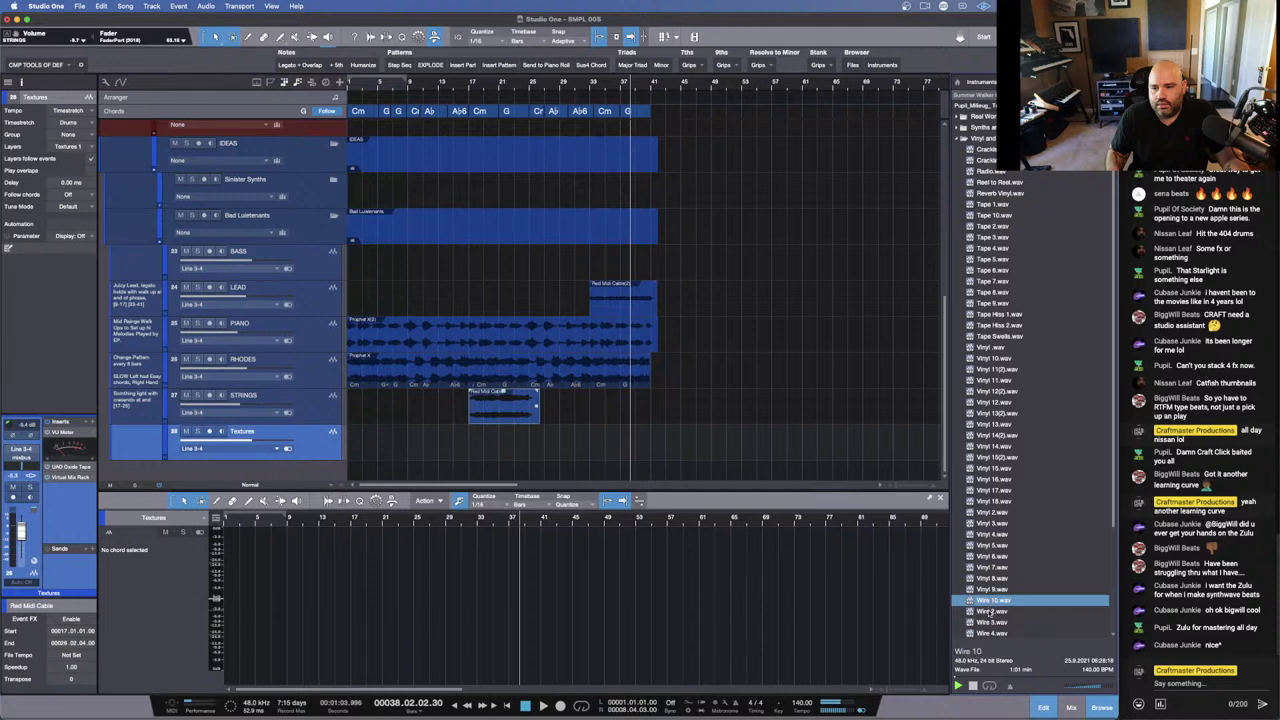
click(991, 611)
click(991, 622)
click(992, 578)
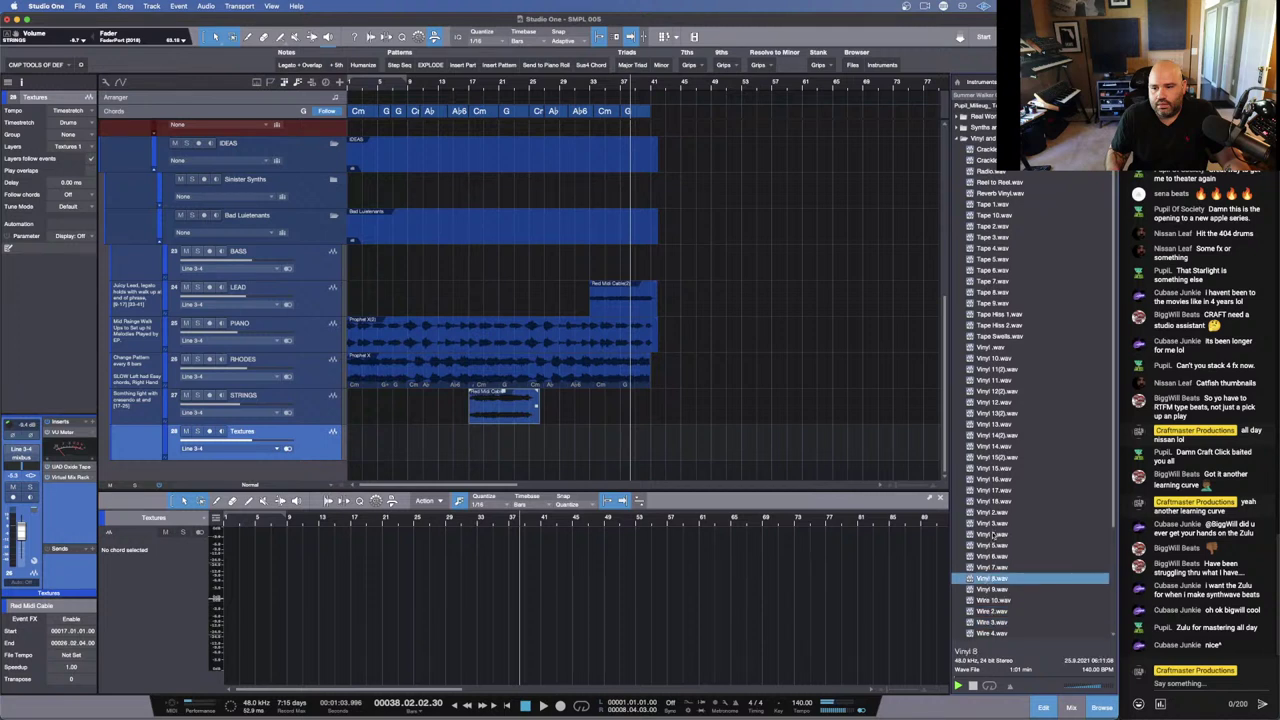
click(992, 523)
click(994, 446)
click(992, 358)
click(992, 337)
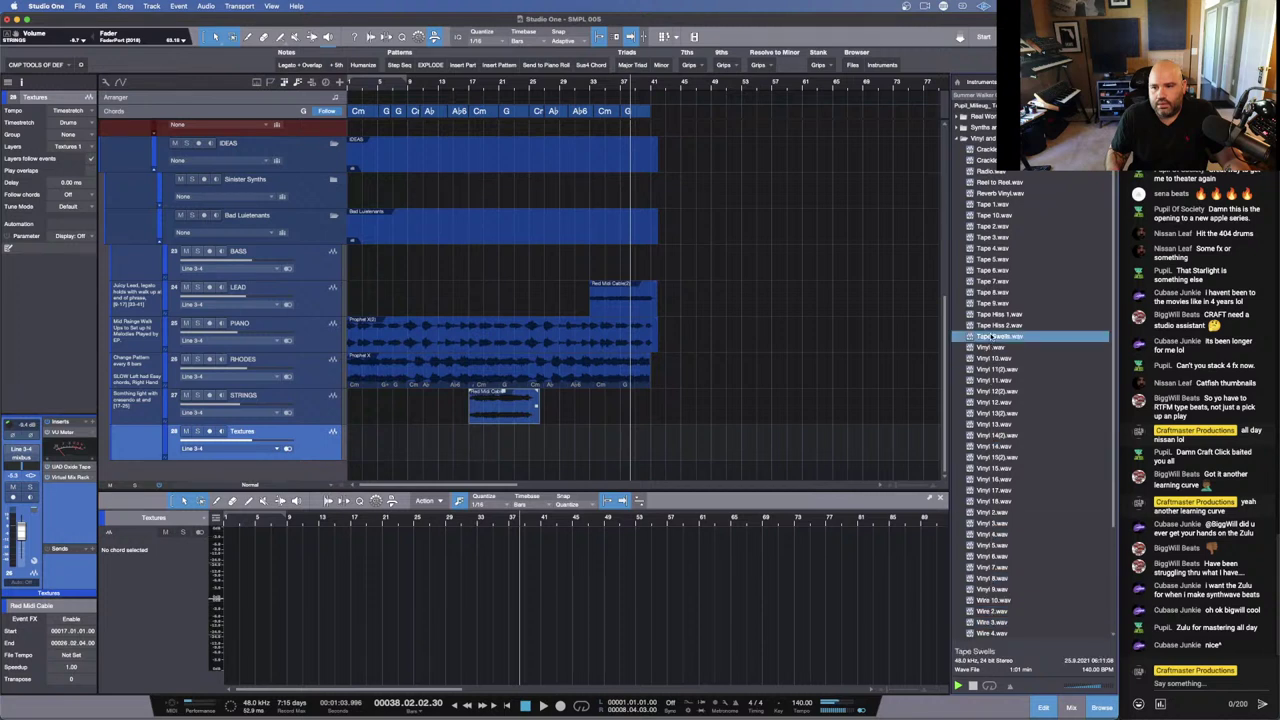
click(995, 325)
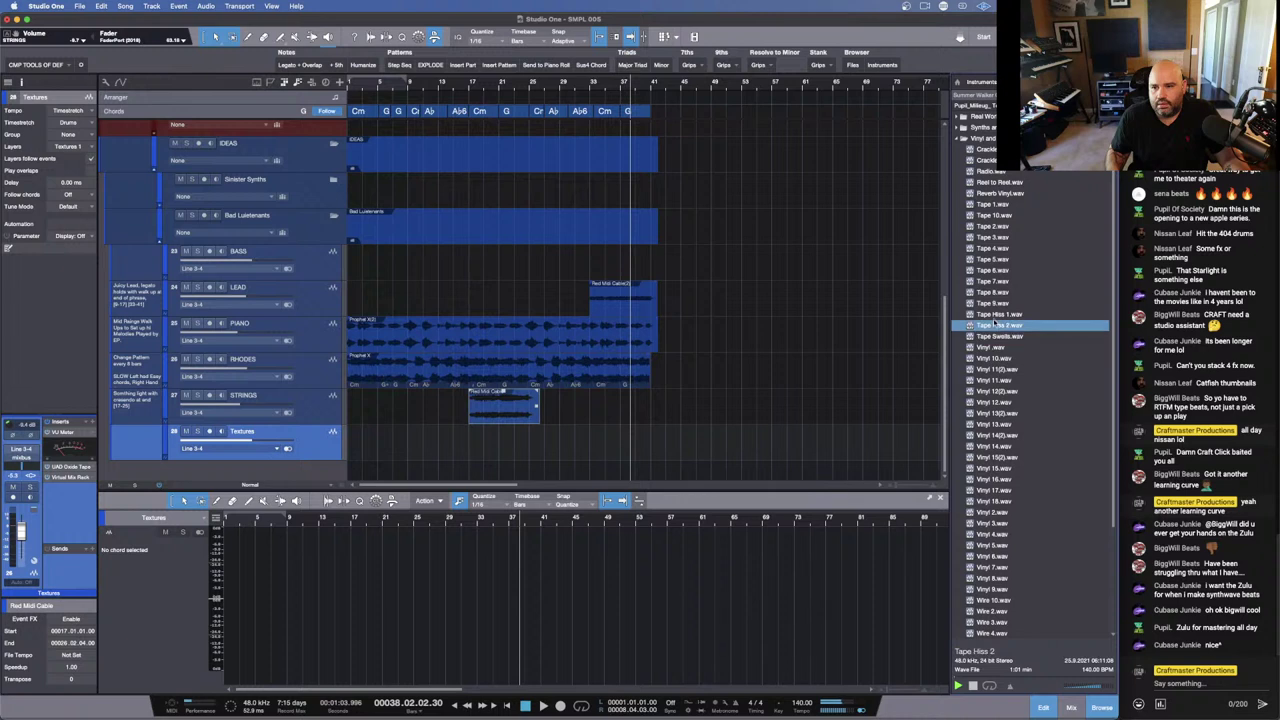
Step: Place Tape Hiss 1.wav on the Textures track at bar 1 and play it with the song from the start
click(996, 315)
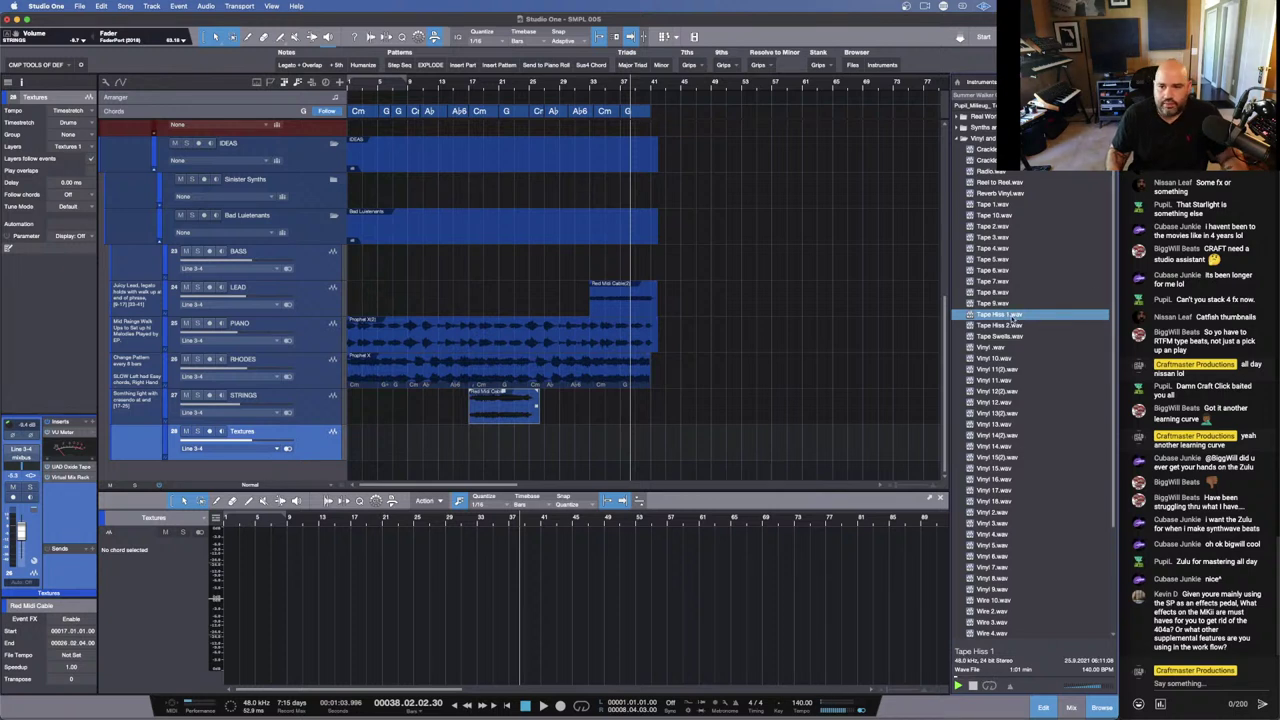
drag(918, 364, 356, 455)
key(Home)
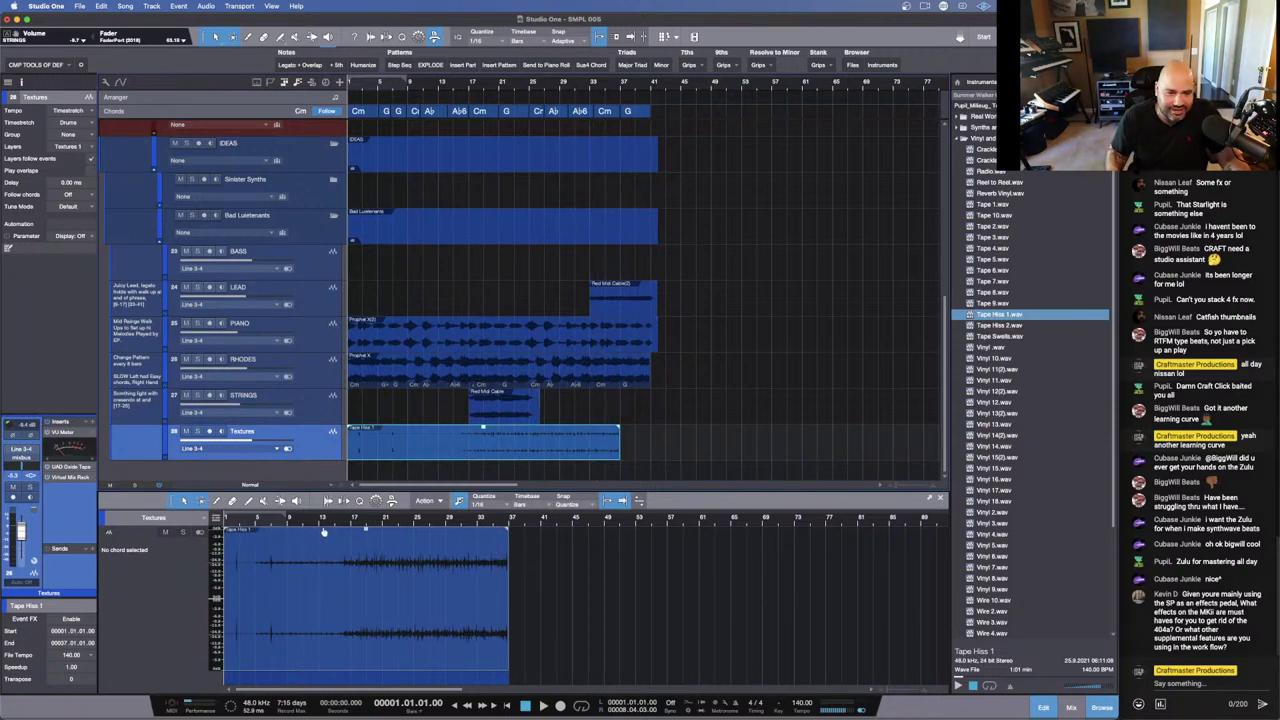
scroll(267, 525, up, 5)
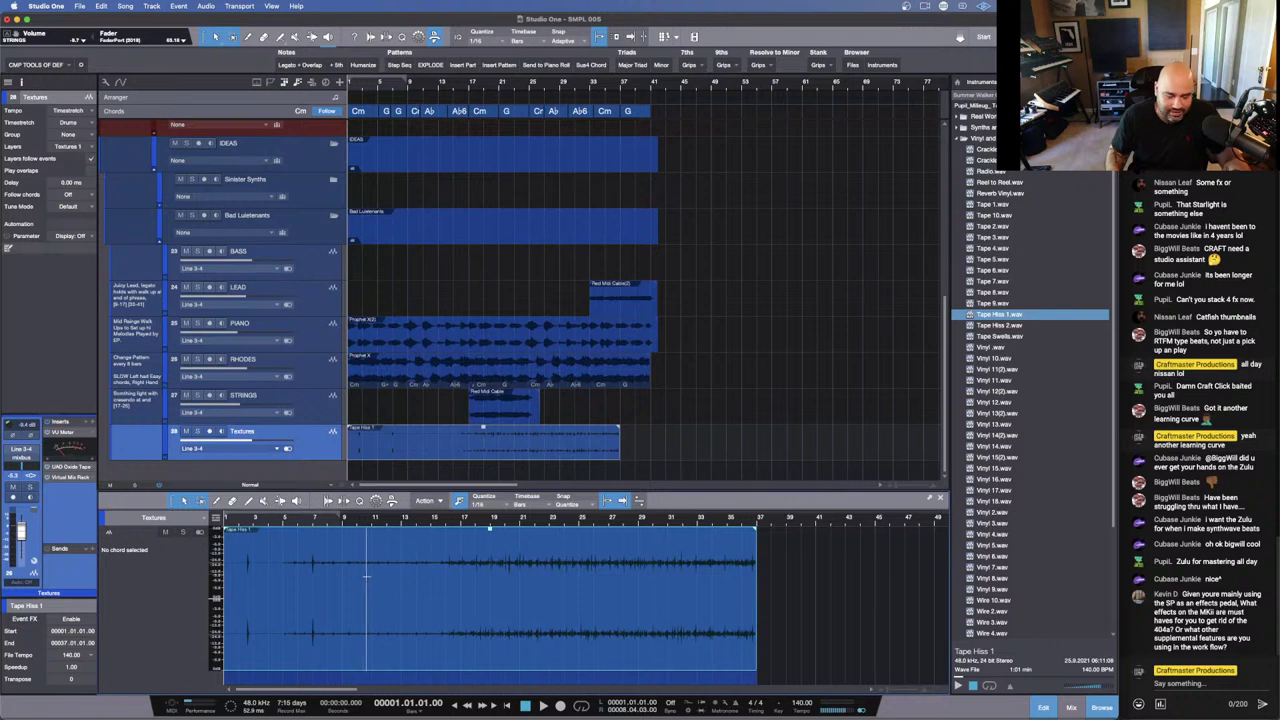
key(space)
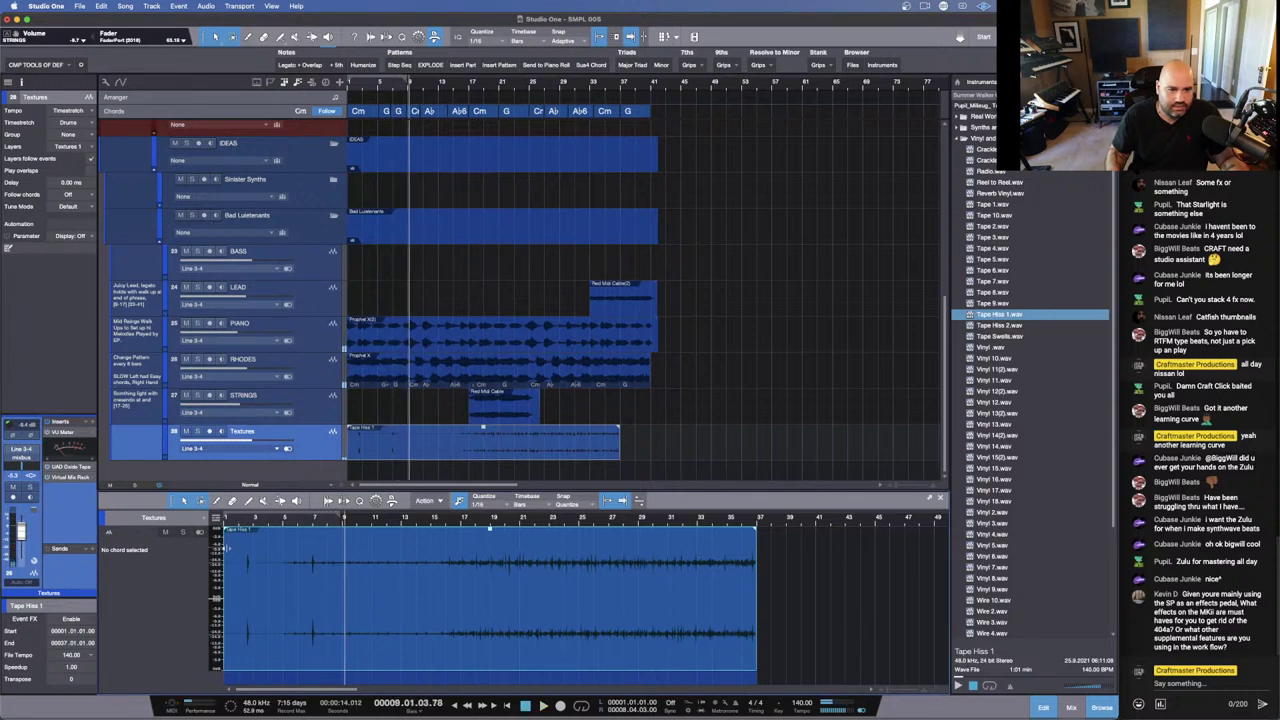
Step: Trim the uneven opening off the Tape Hiss 1 event, shift it back to bar 1 and end it at bar 21
drag(226, 548, 315, 607)
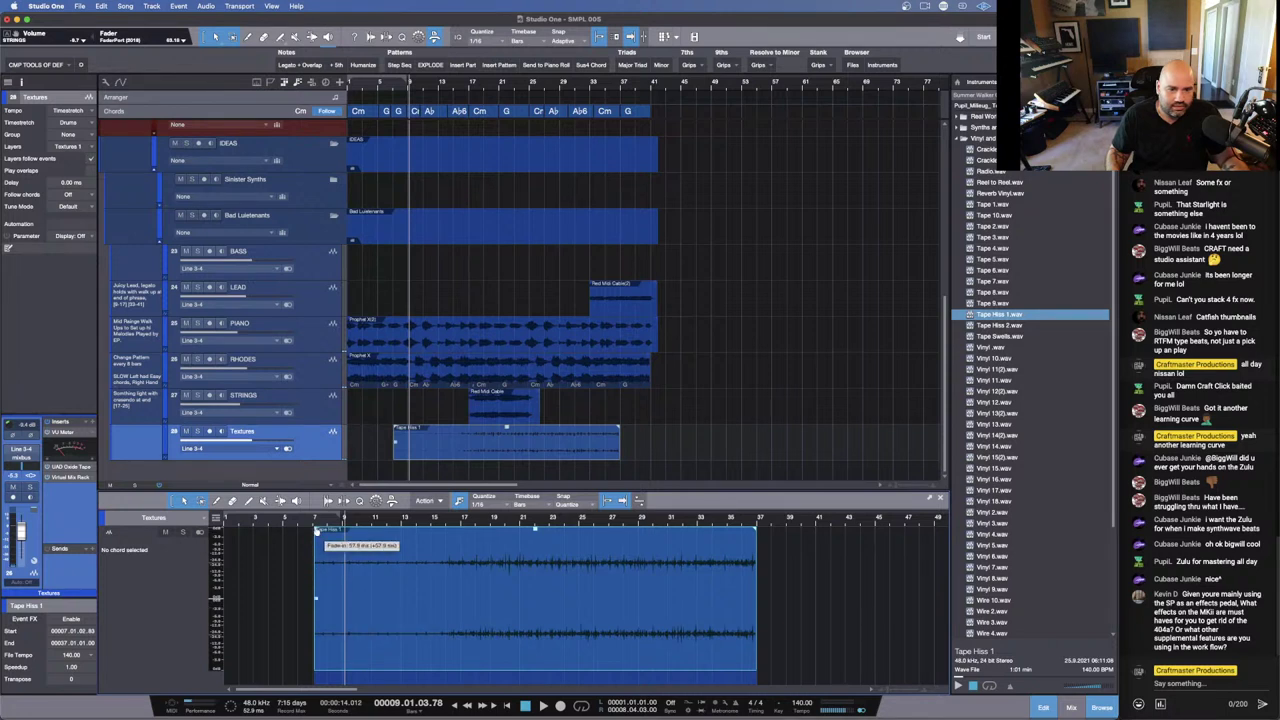
drag(358, 659, 254, 643)
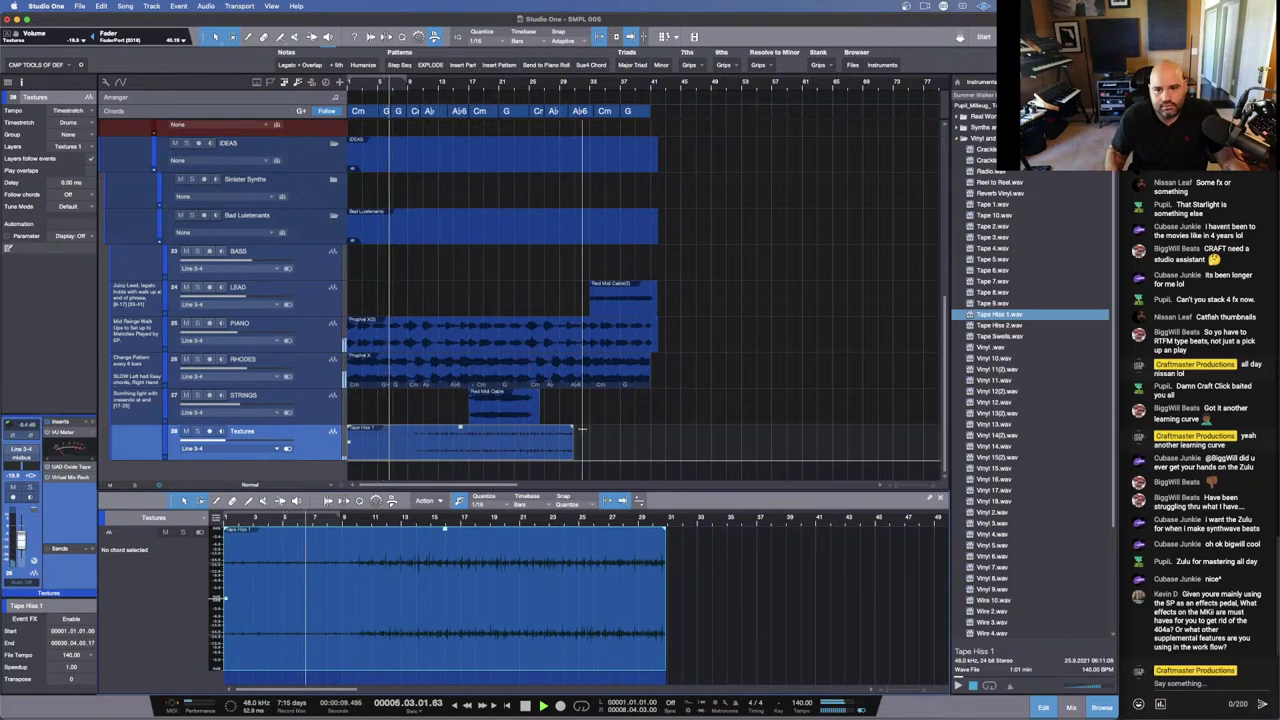
drag(578, 443, 560, 468)
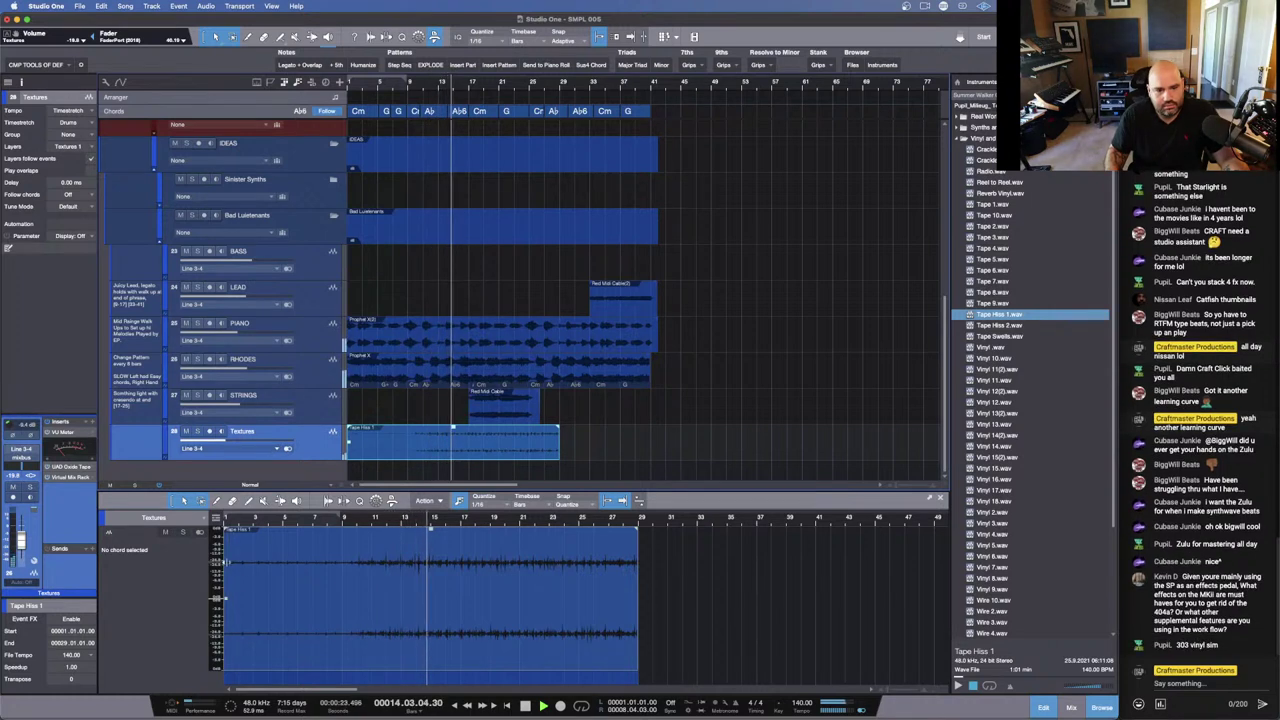
drag(227, 597, 253, 603)
mouse_move(510, 631)
mouse_down()
mouse_move(492, 632)
mouse_move(522, 634)
mouse_up()
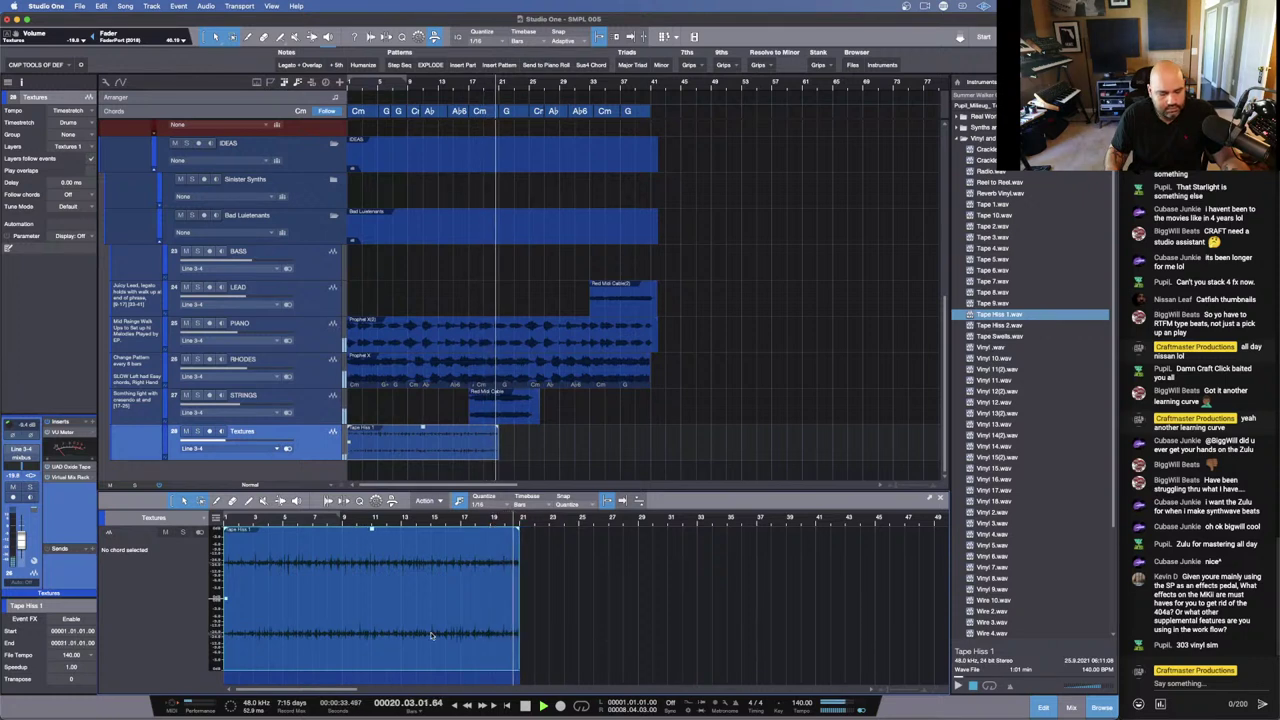
Step: Duplicate the Tape Hiss 1 event so the hiss runs to bar 41, and play the song from the start
key(d)
shift+click(421, 618)
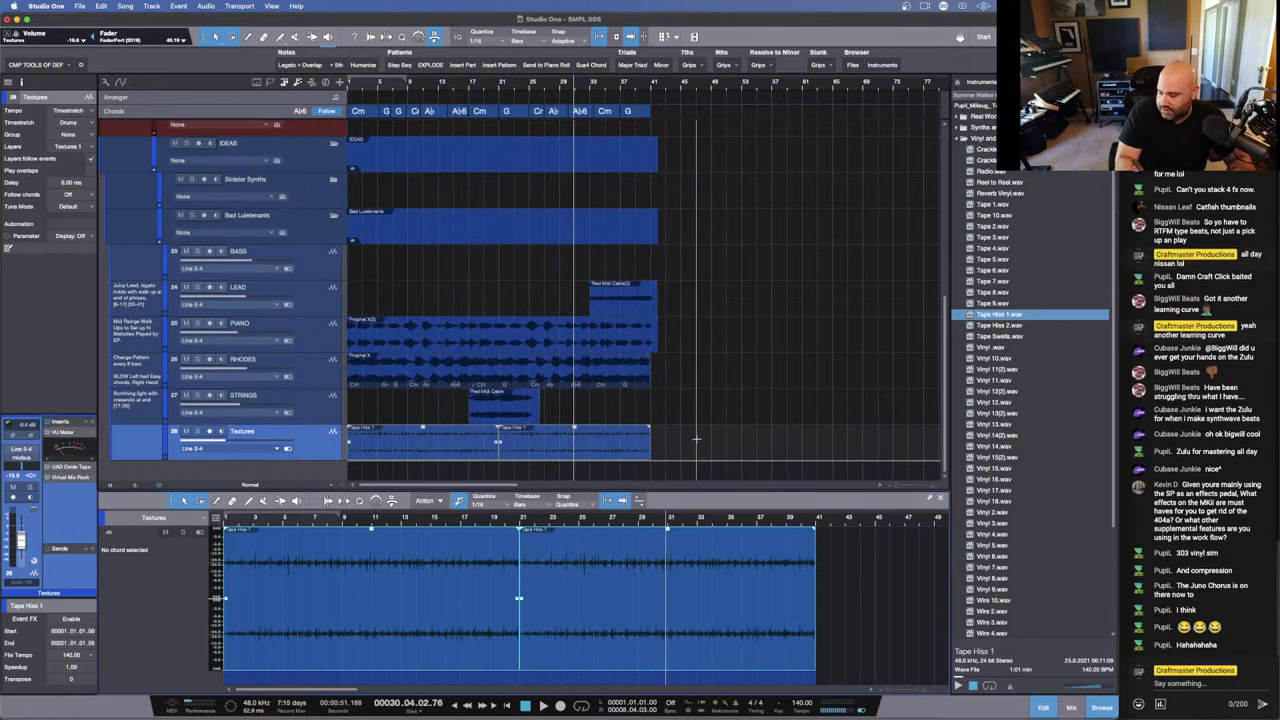
key(comma)
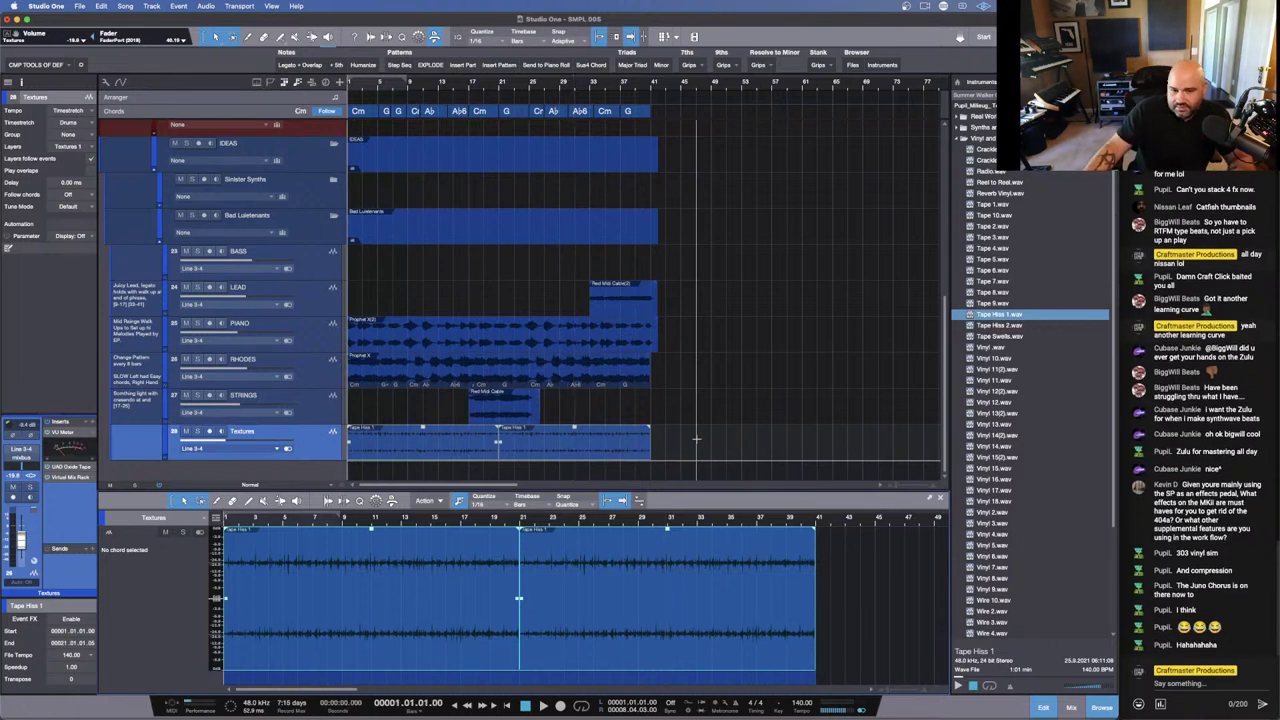
key(space)
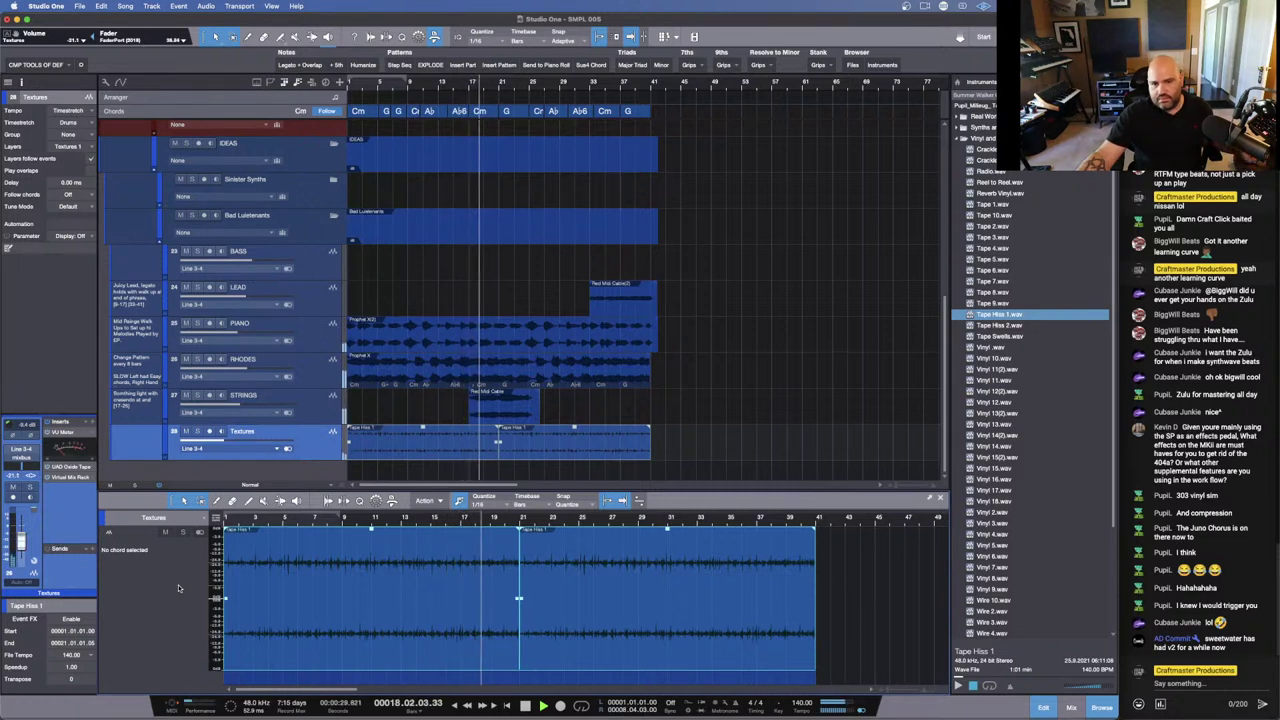
Step: Transpose the Red Midi Cable event on the STRINGS track by 12 semitones
right_click(532, 410)
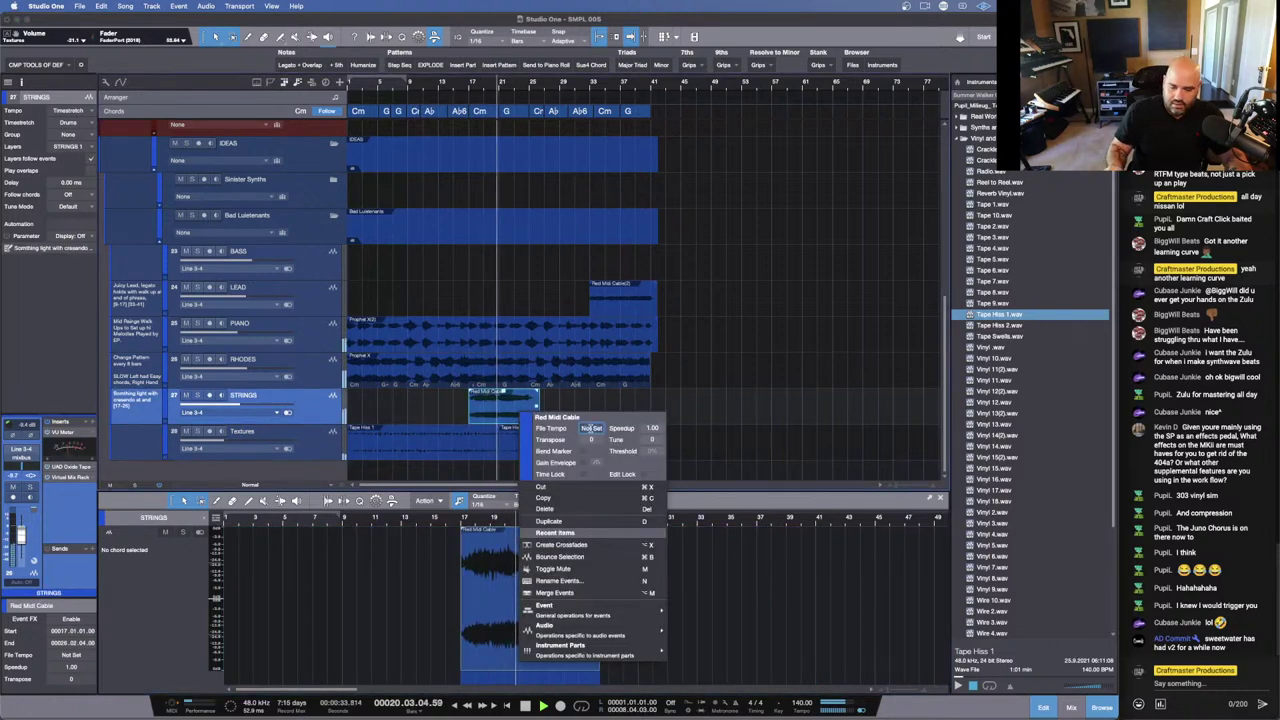
click(596, 442)
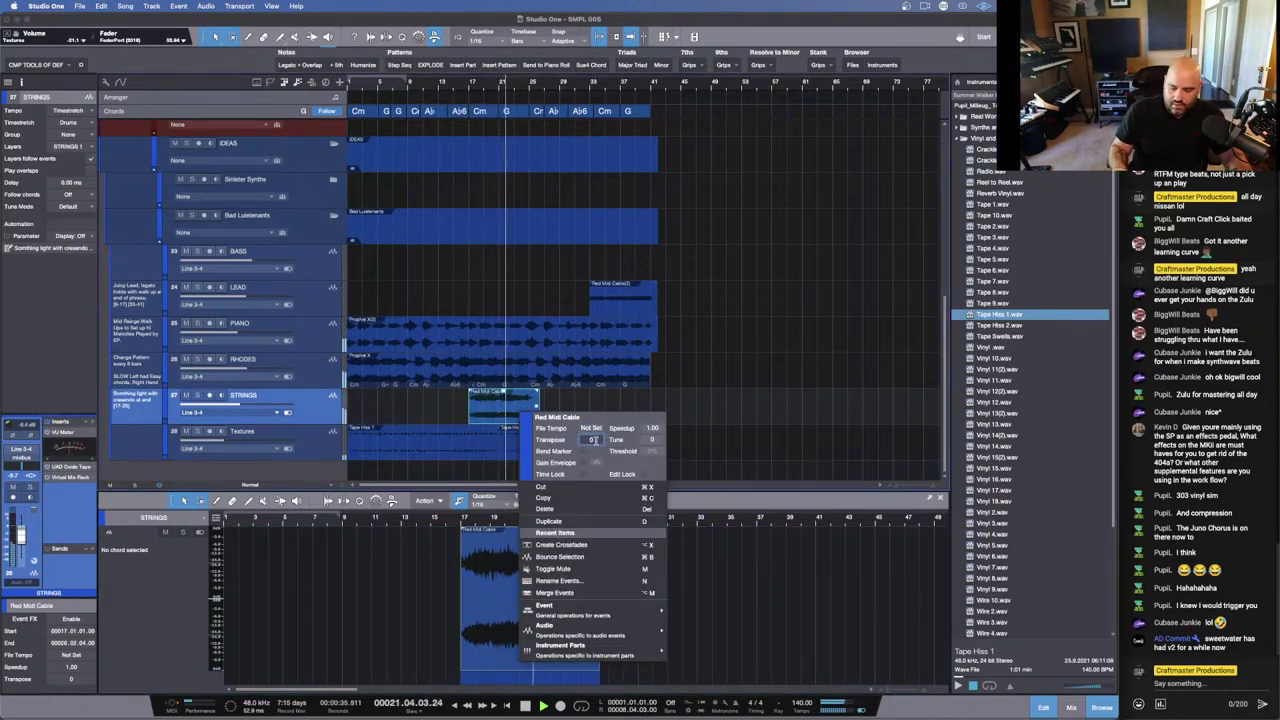
text(12)
key(Return)
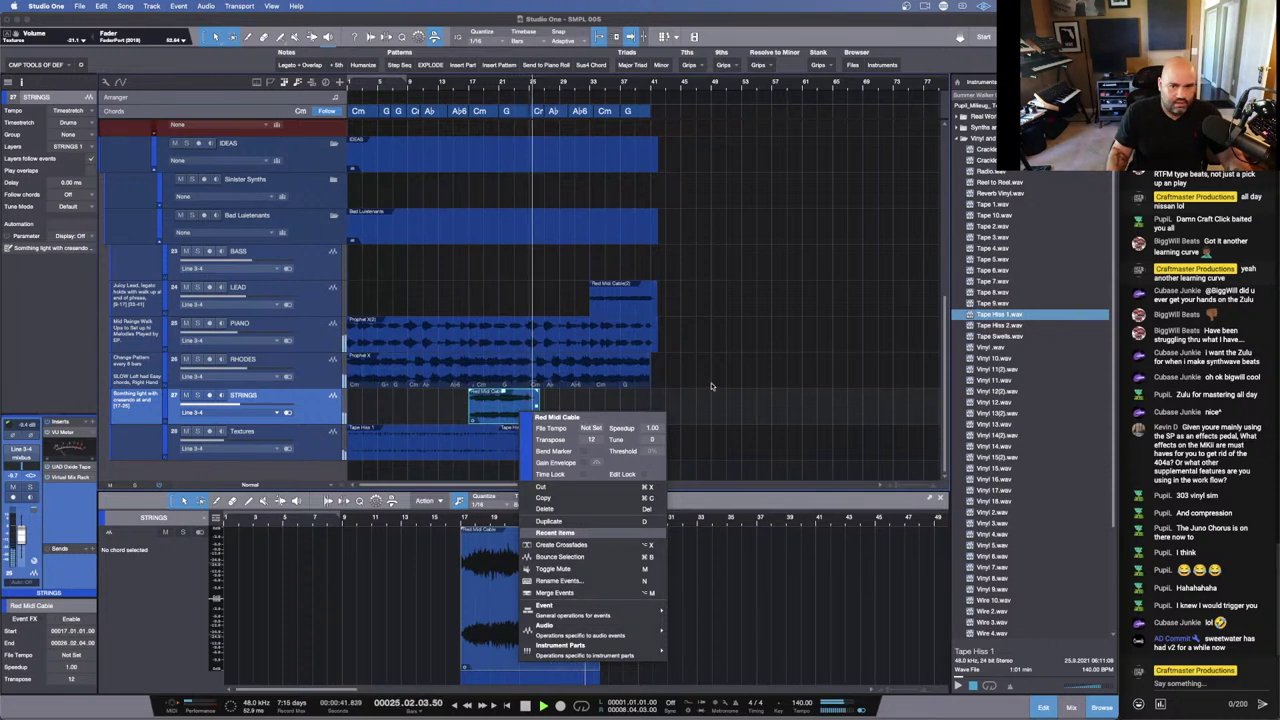
click(608, 410)
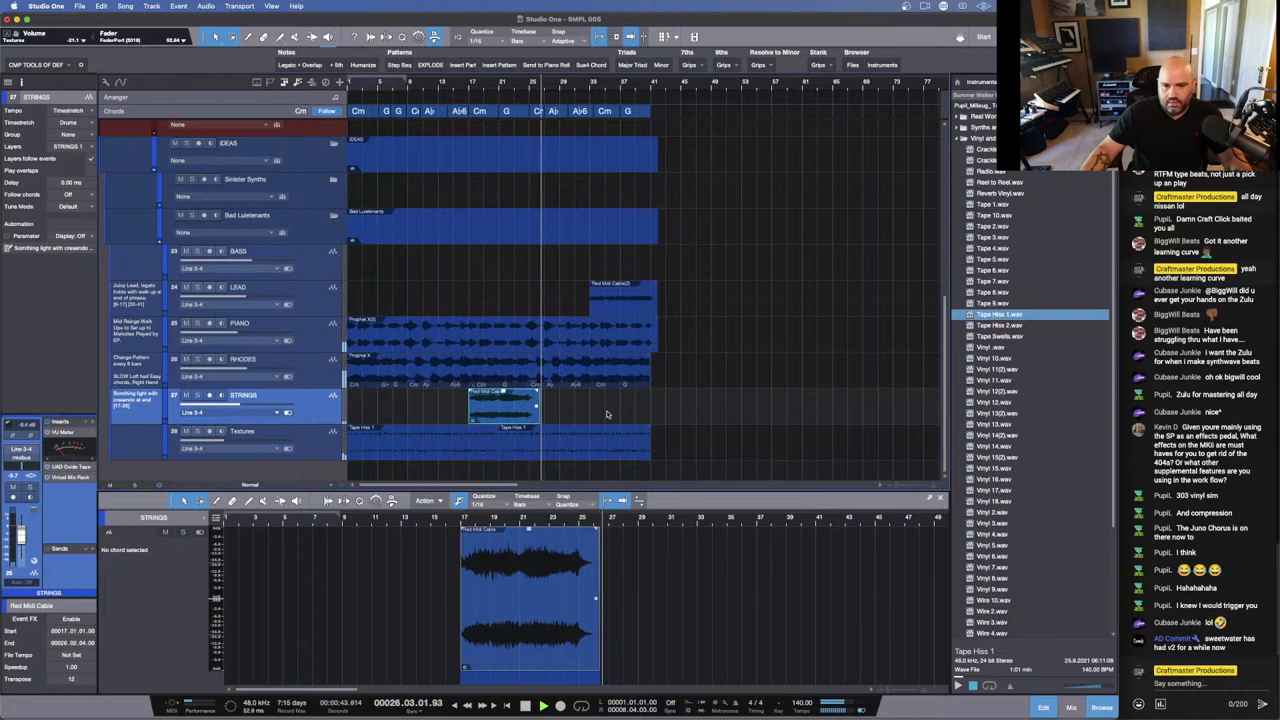
Step: Replay the song from the start and select the PIANO track
key(space)
key(space)
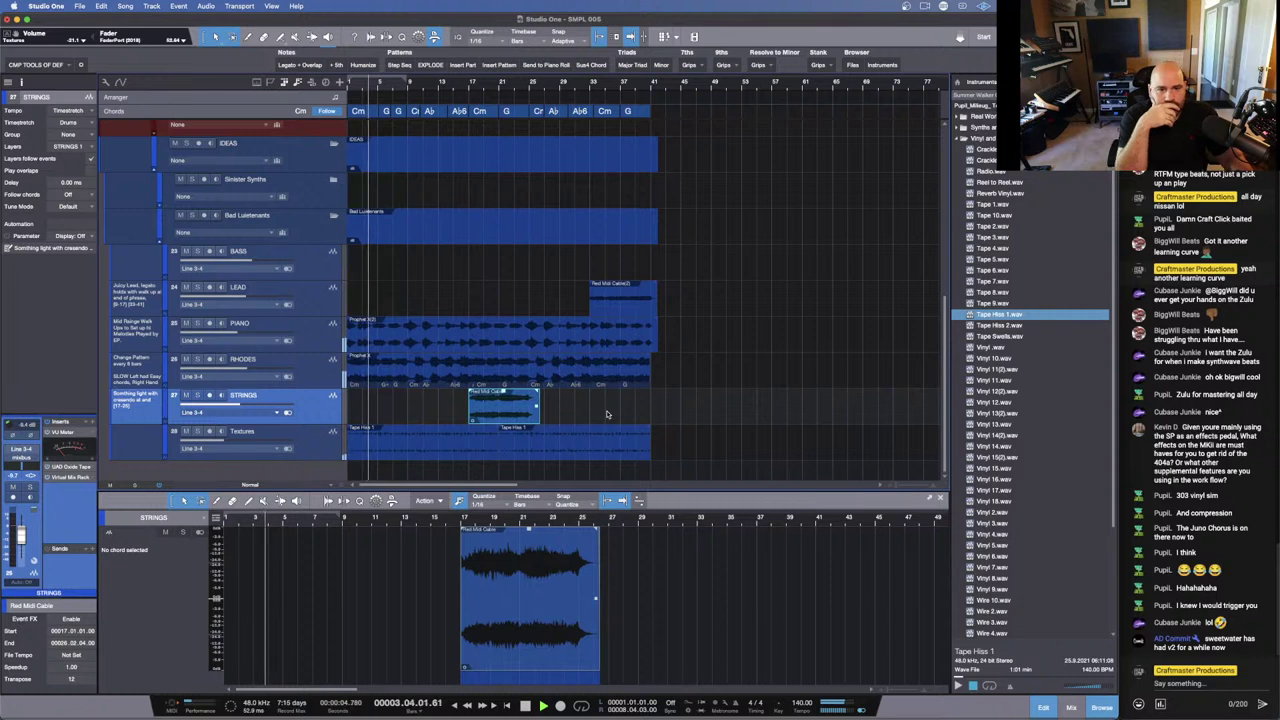
click(325, 342)
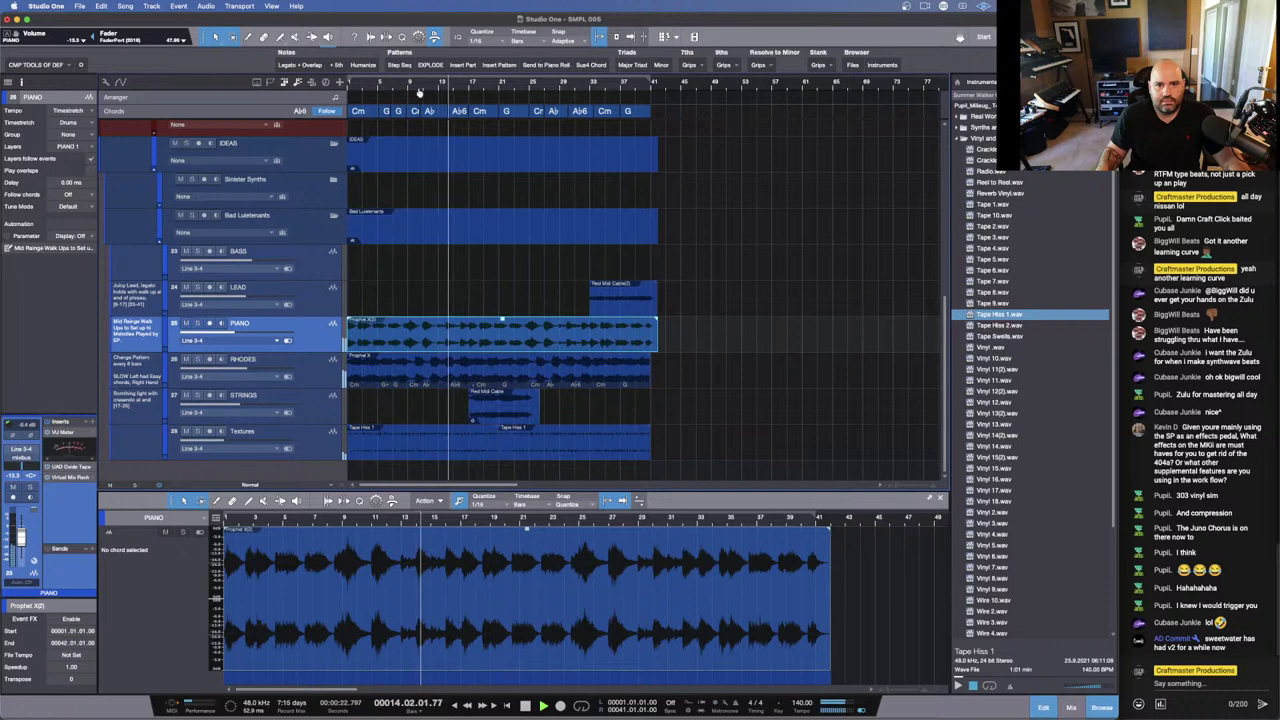
Step: Delete the G+ chord from the Chord Track and extend the following G chord back to bar 5
scroll(537, 104, up, 3)
scroll(537, 104, down, 1)
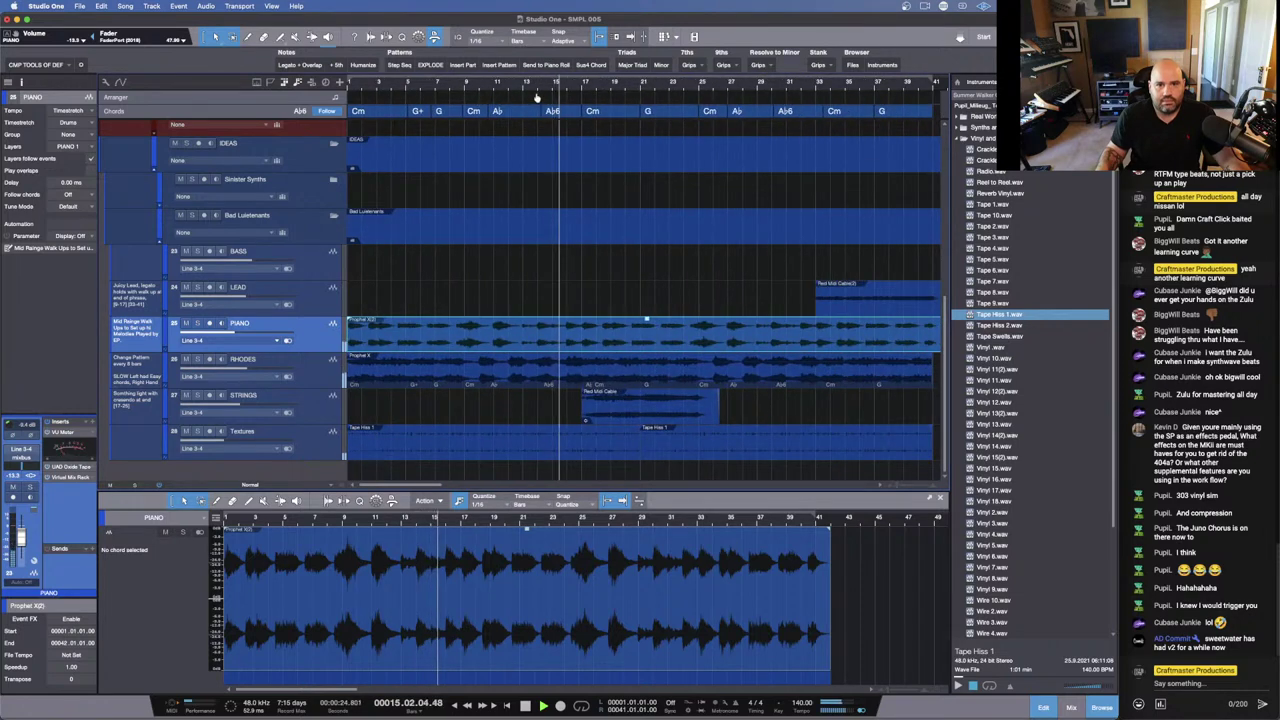
click(434, 113)
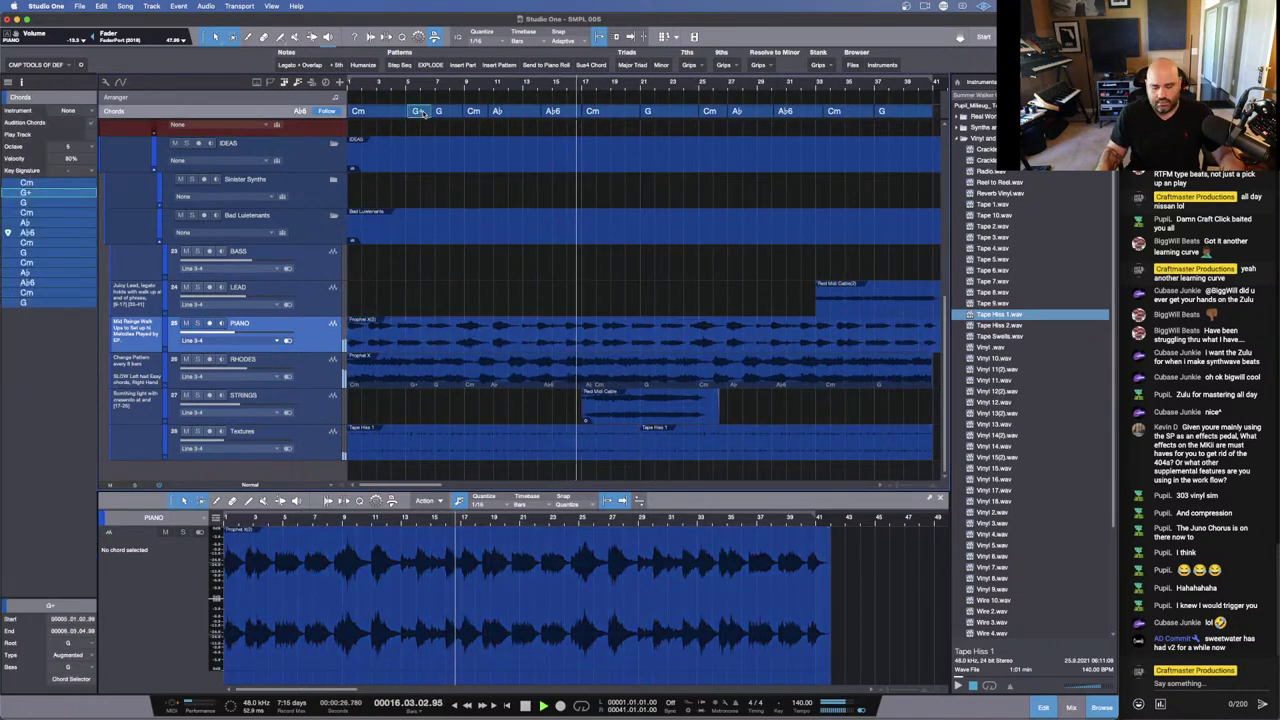
click(424, 113)
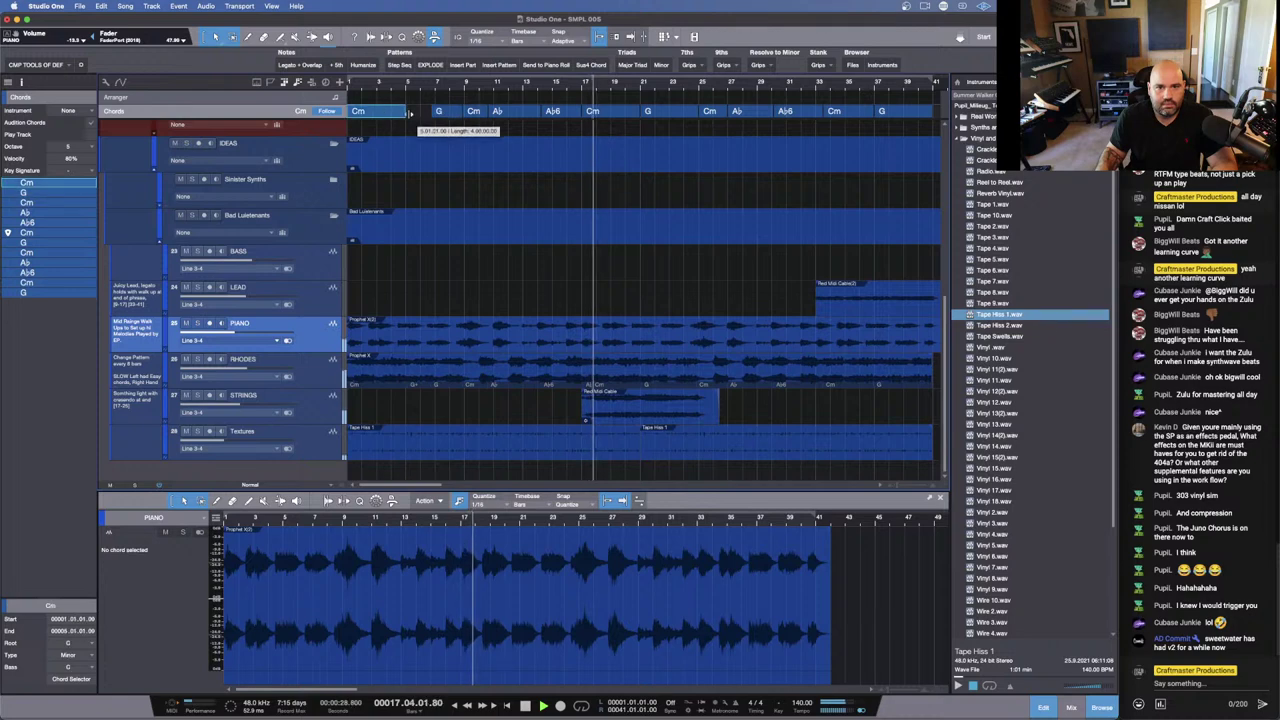
drag(424, 113, 406, 115)
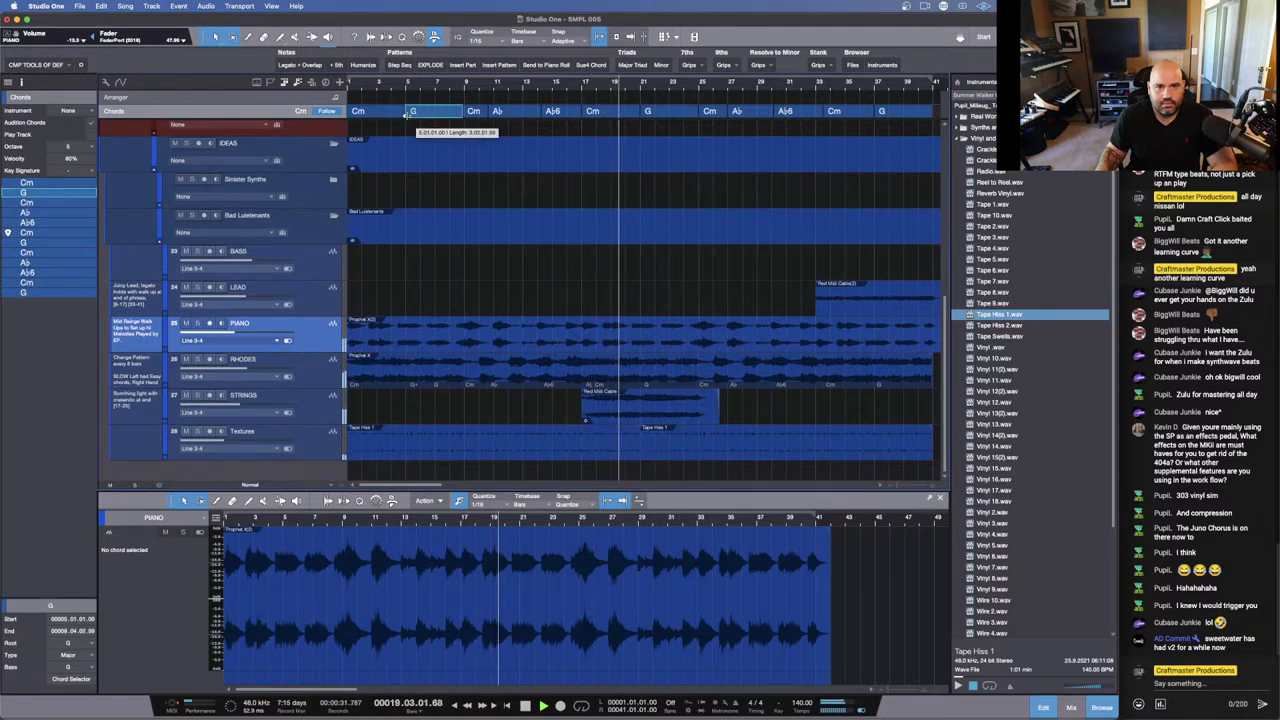
Step: Delete the Cm chord before the first A♭, then make that A♭ chord span bars 9 to 13
click(478, 111)
drag(490, 112, 469, 116)
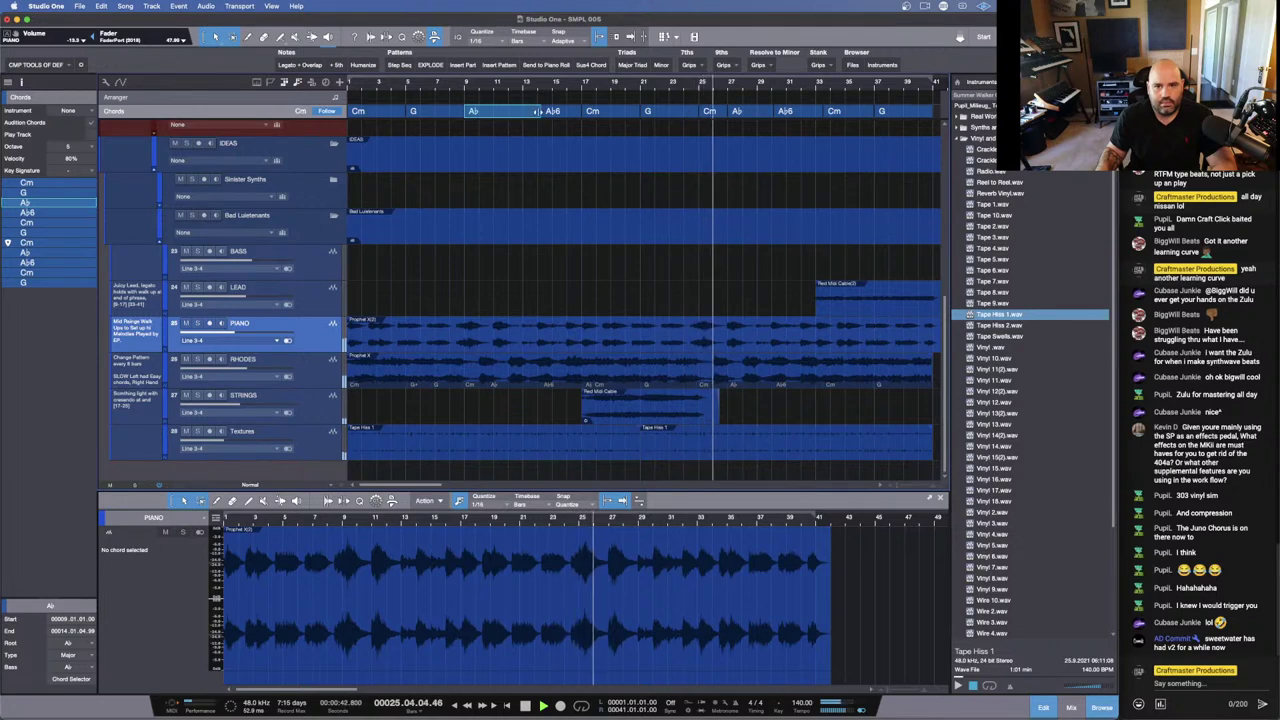
drag(537, 112, 522, 113)
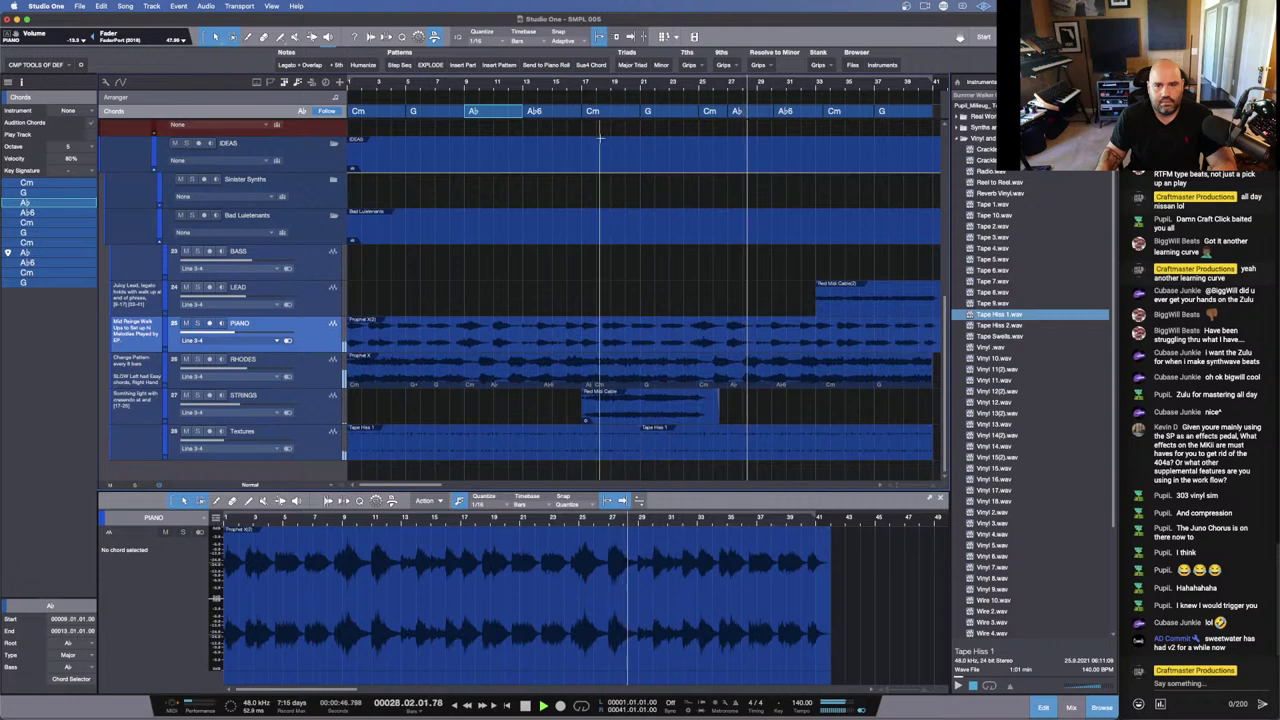
Step: Shrink the track heights to fit the whole arrangement and delete all chords from the Chord Track
key(shift+w)
key(shift+e)
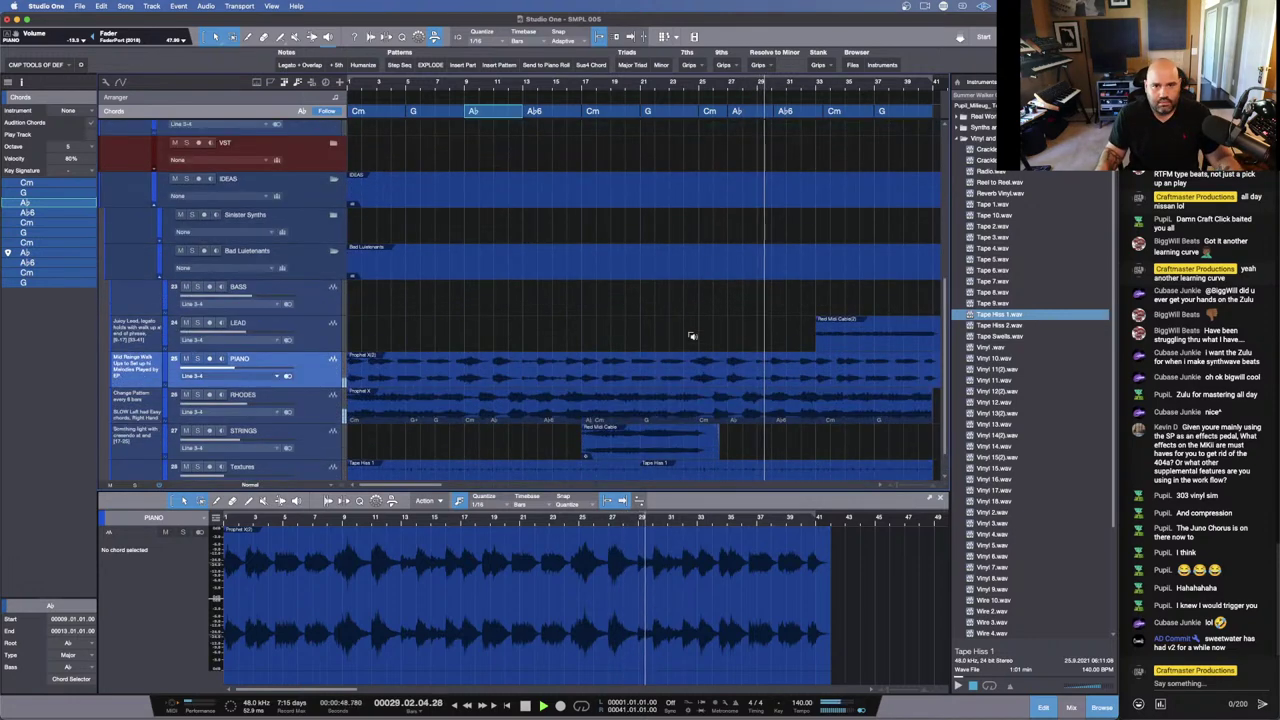
key(shift+w)
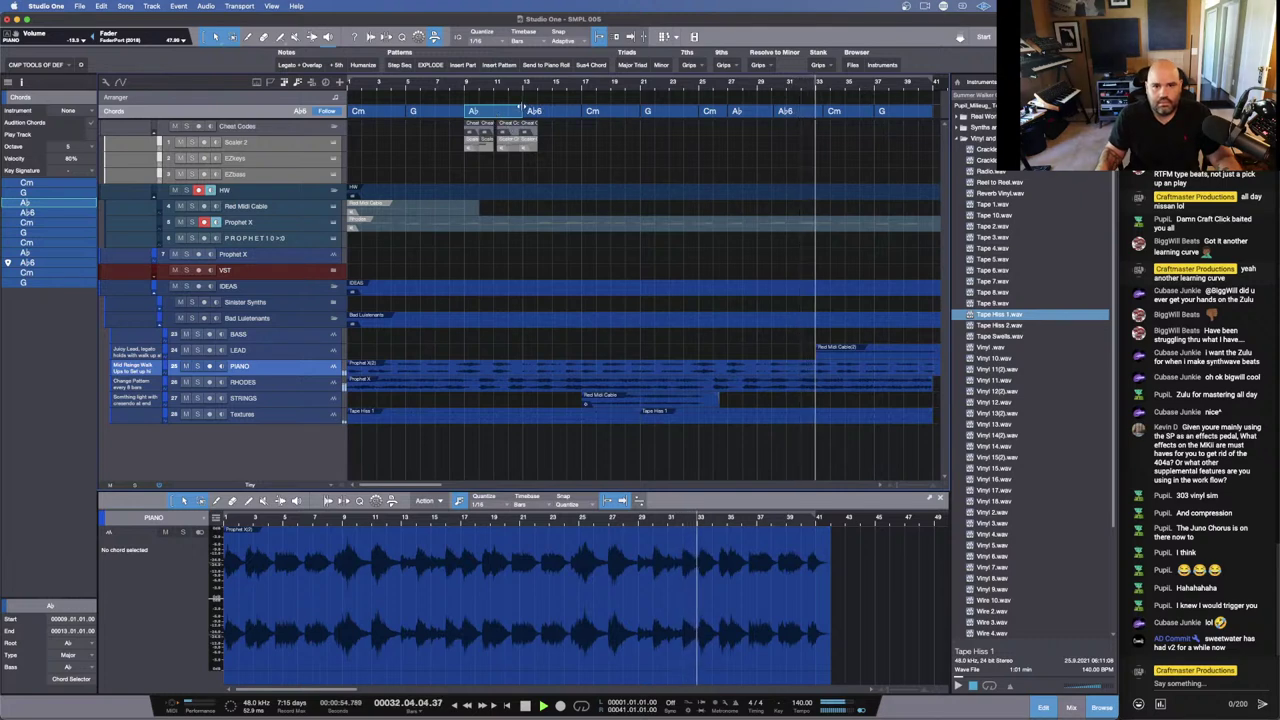
key(w)
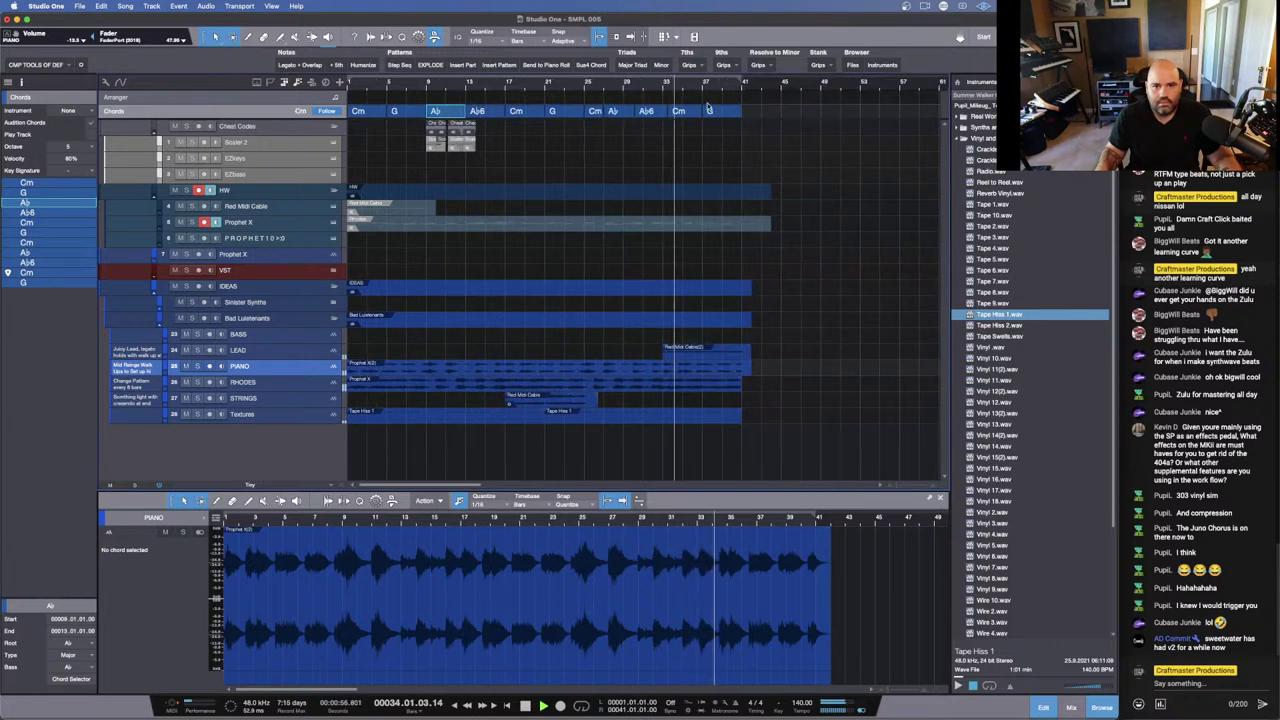
drag(766, 111, 368, 111)
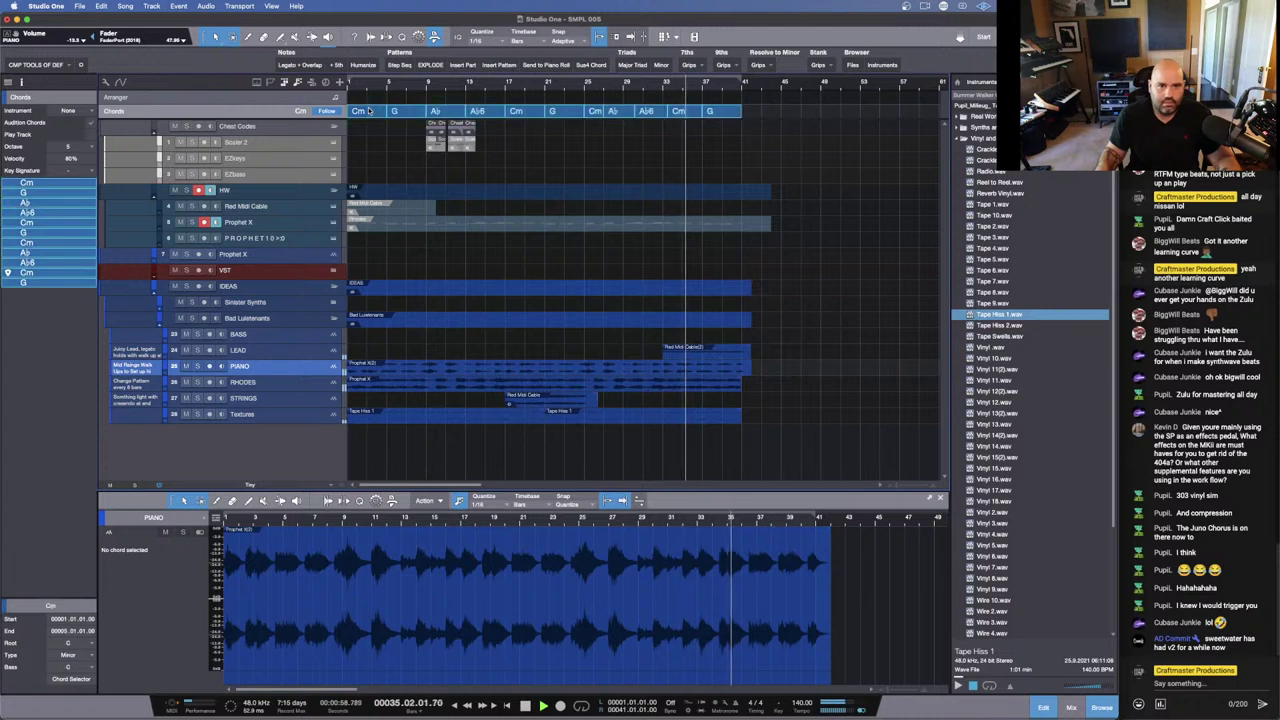
key(Delete)
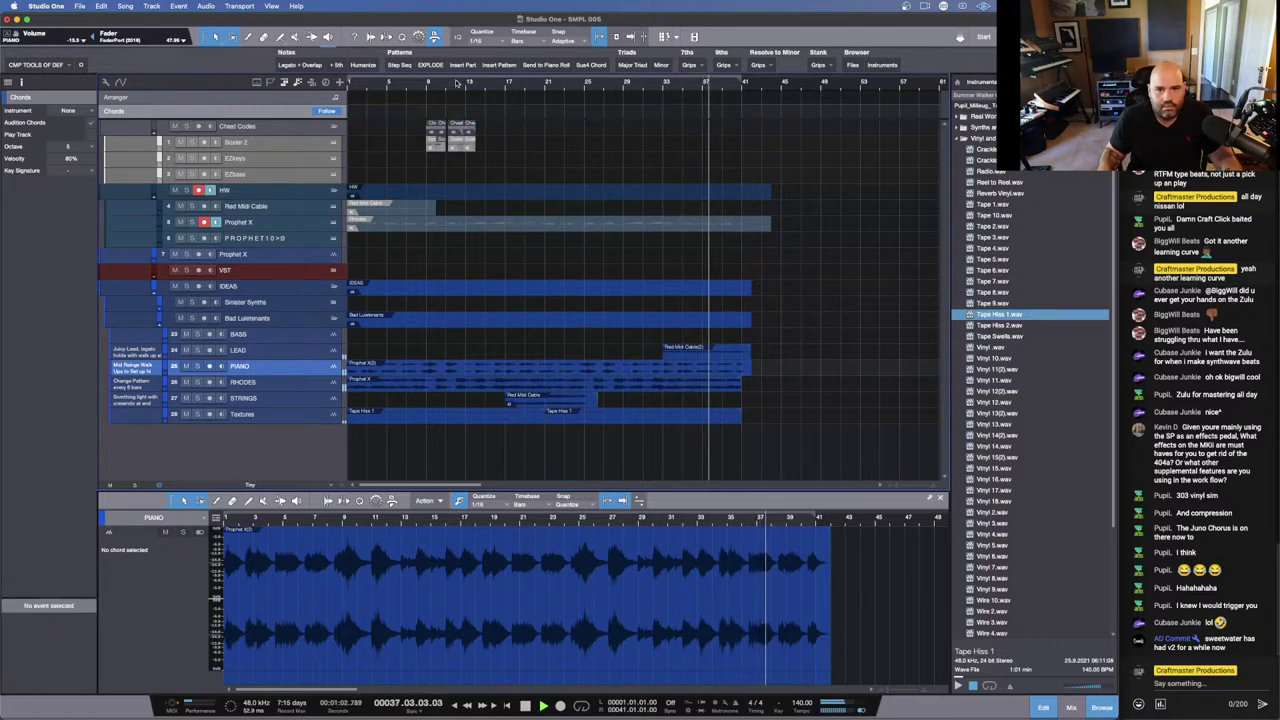
Step: Select the LEAD track, lower its hall send level, and replay the song from bar 32
click(301, 352)
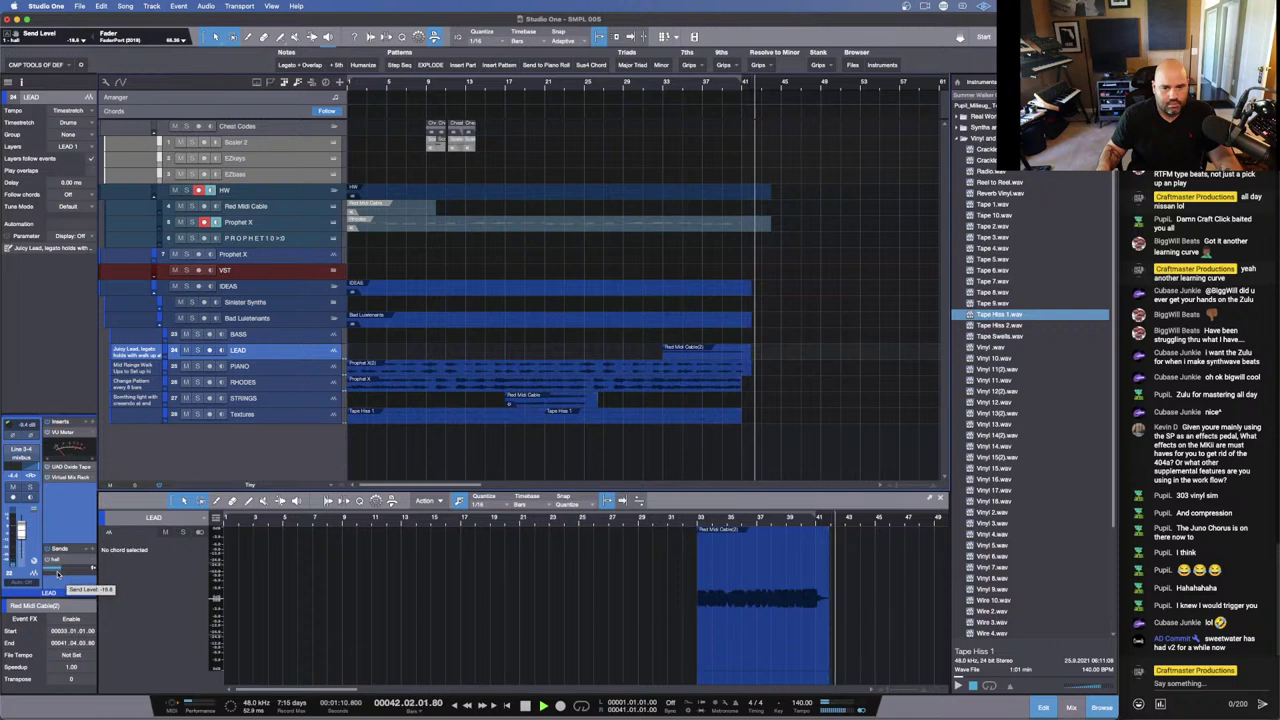
click(655, 86)
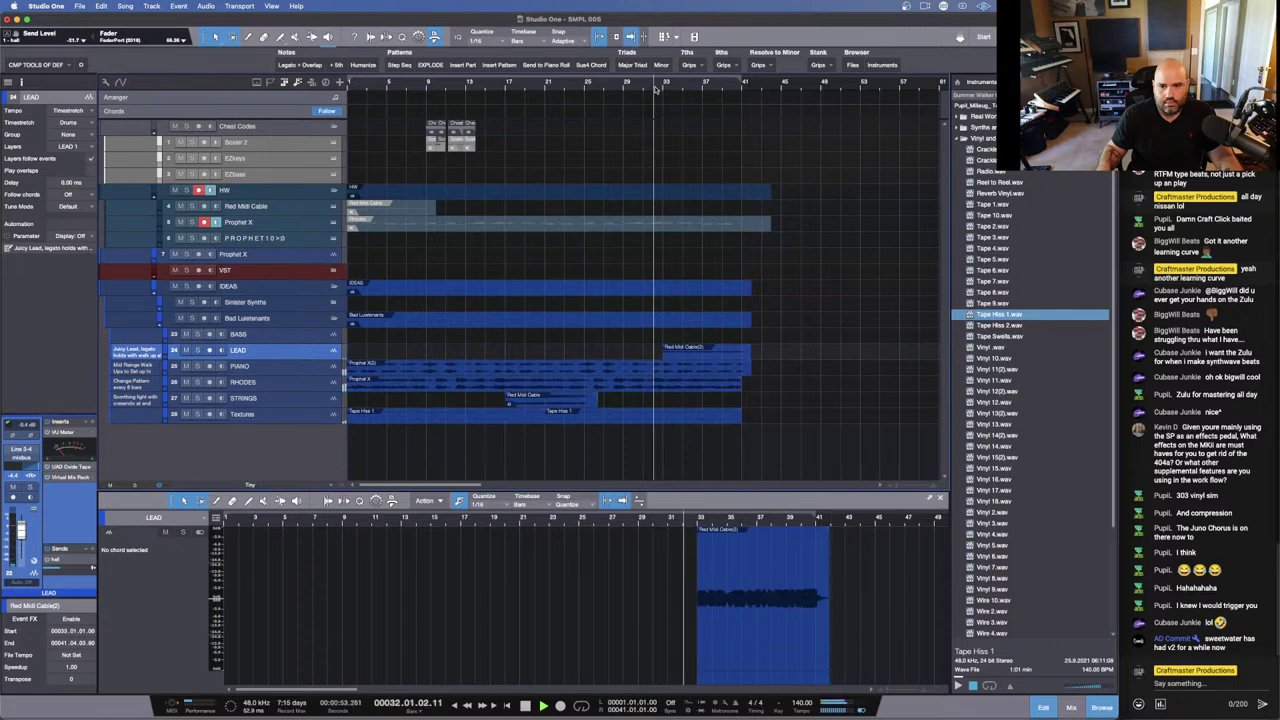
Step: Try transposing the LEAD track's Red Midi Cable(2) event by 12, and set its transpose back to 0
right_click(763, 639)
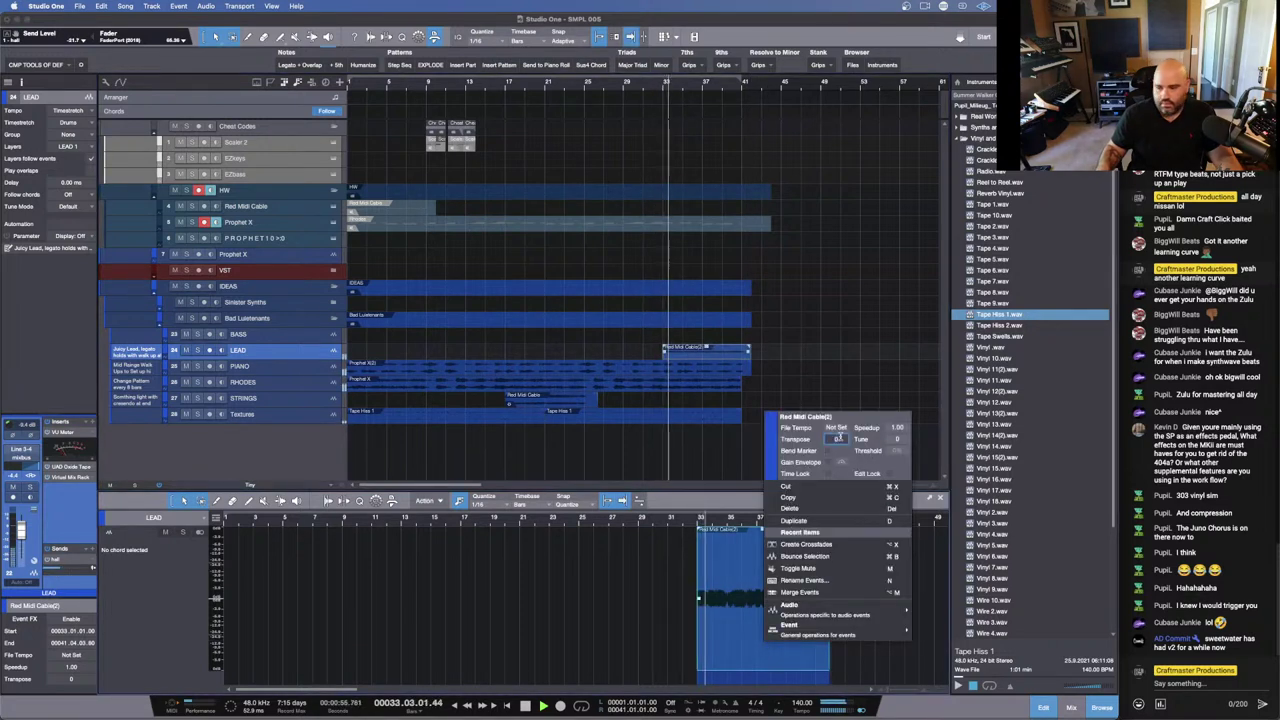
drag(840, 439, 840, 415)
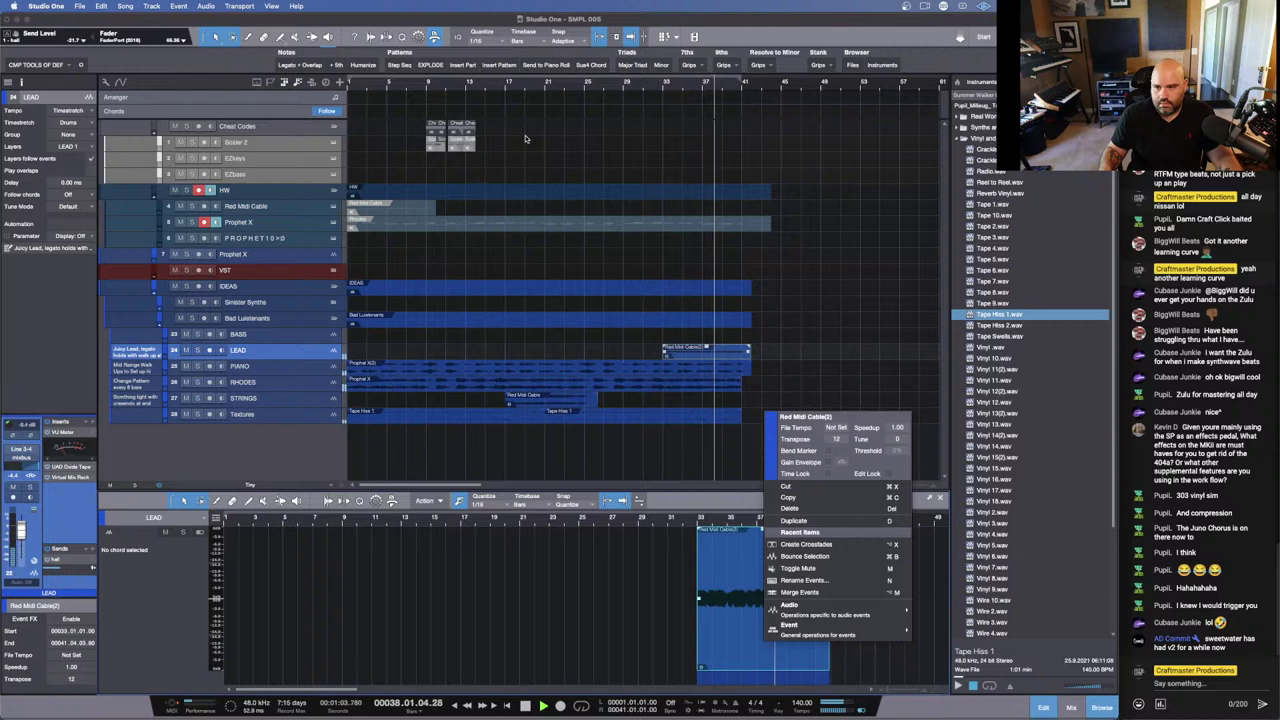
text(0)
key(Return)
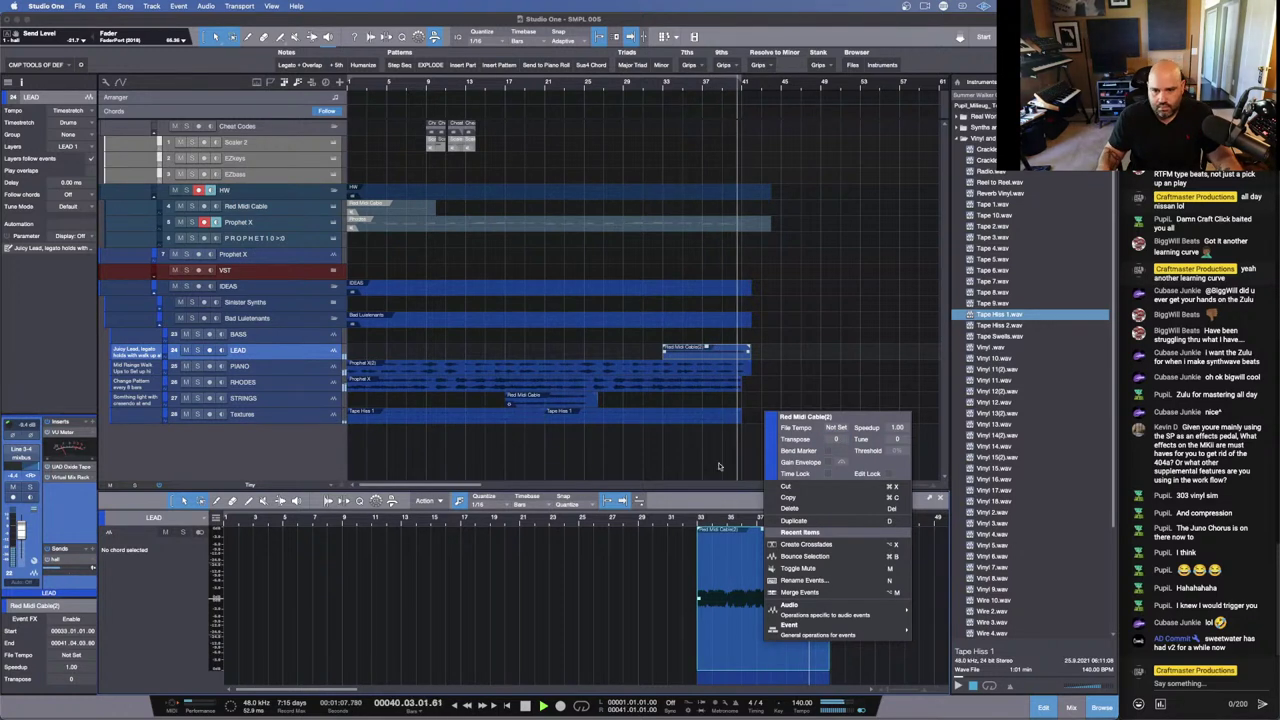
Step: Replay the LEAD event from bar 32 and examine its waveform's timing at the start and end
click(683, 522)
click(683, 522)
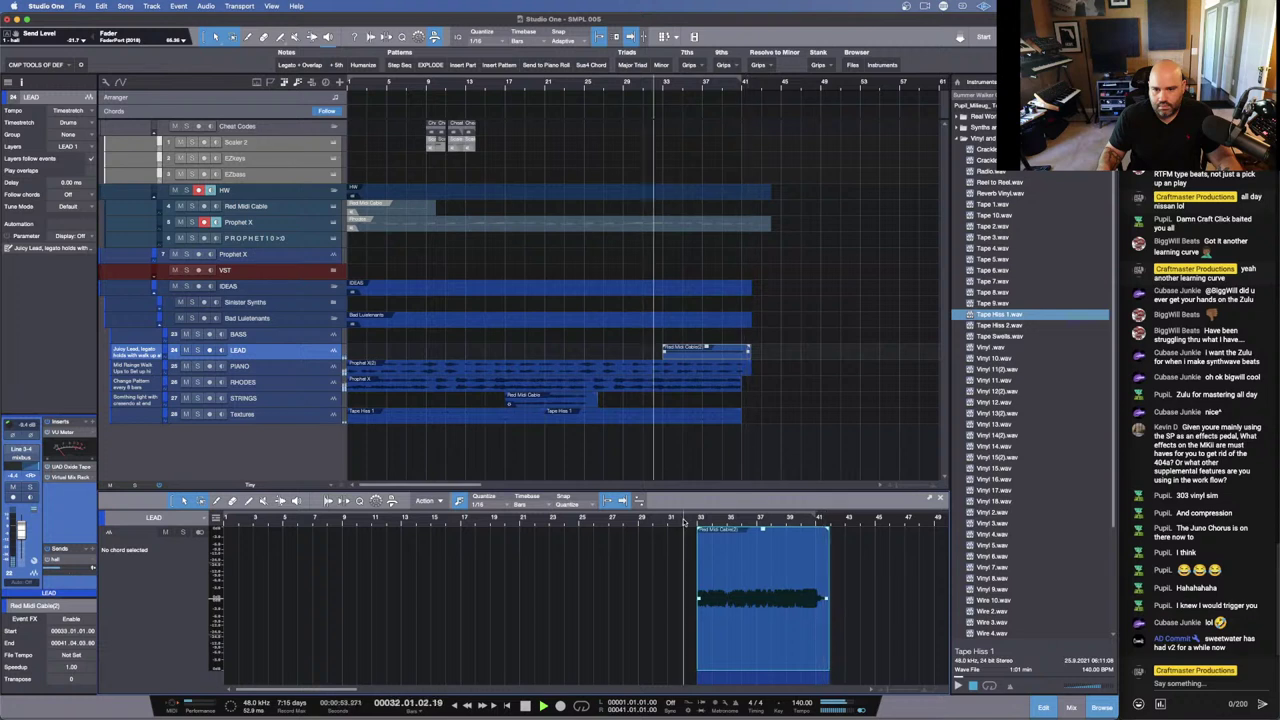
scroll(740, 575, up, 5)
scroll(740, 575, down, 1)
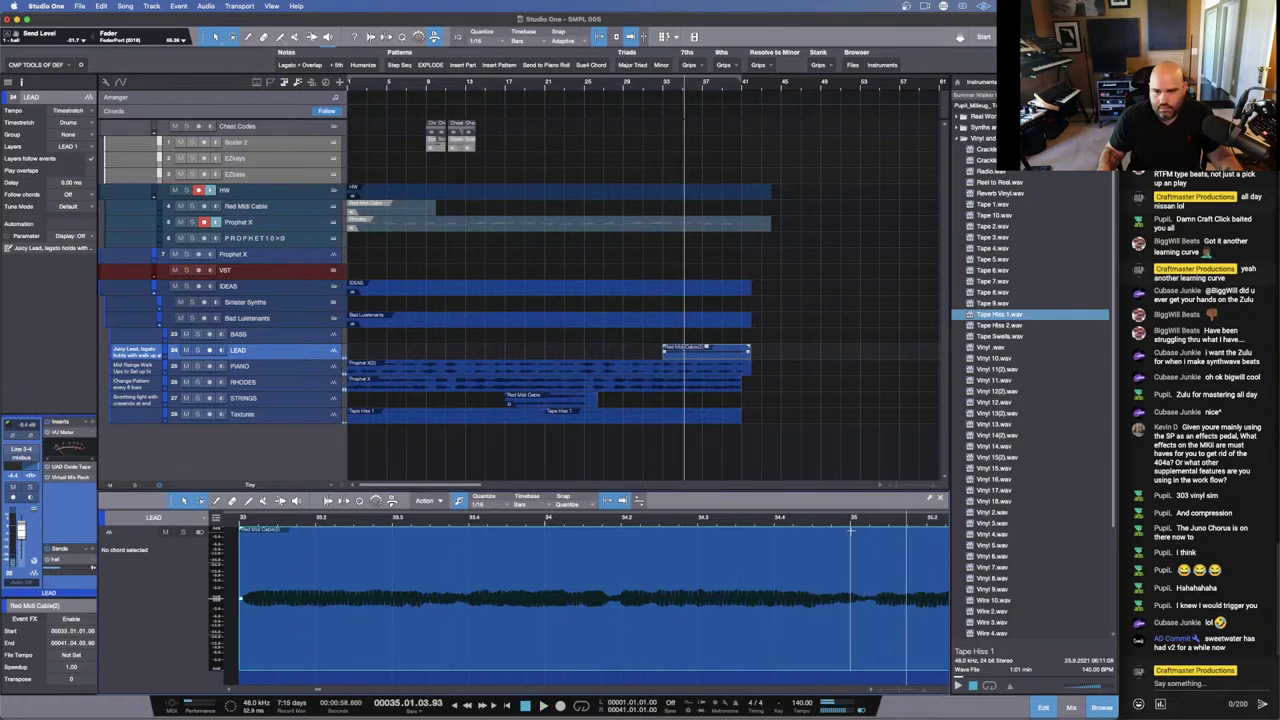
scroll(850, 530, down, 5)
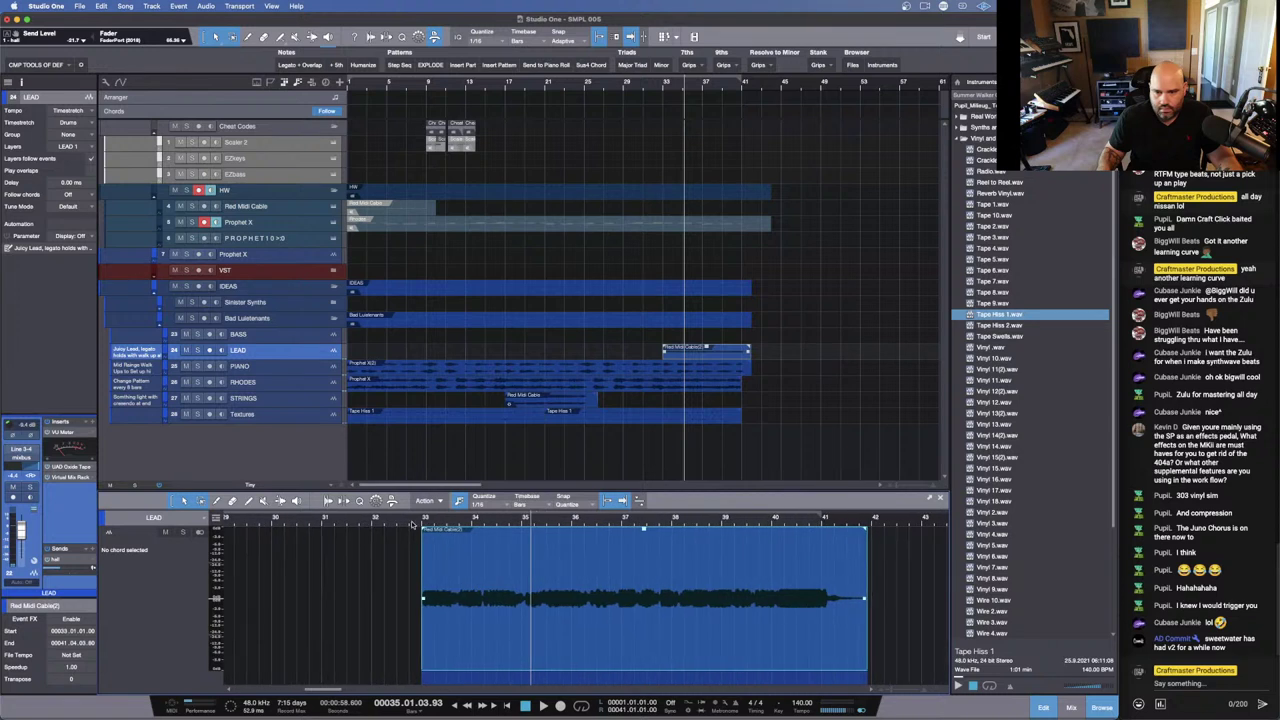
scroll(828, 524, up, 3)
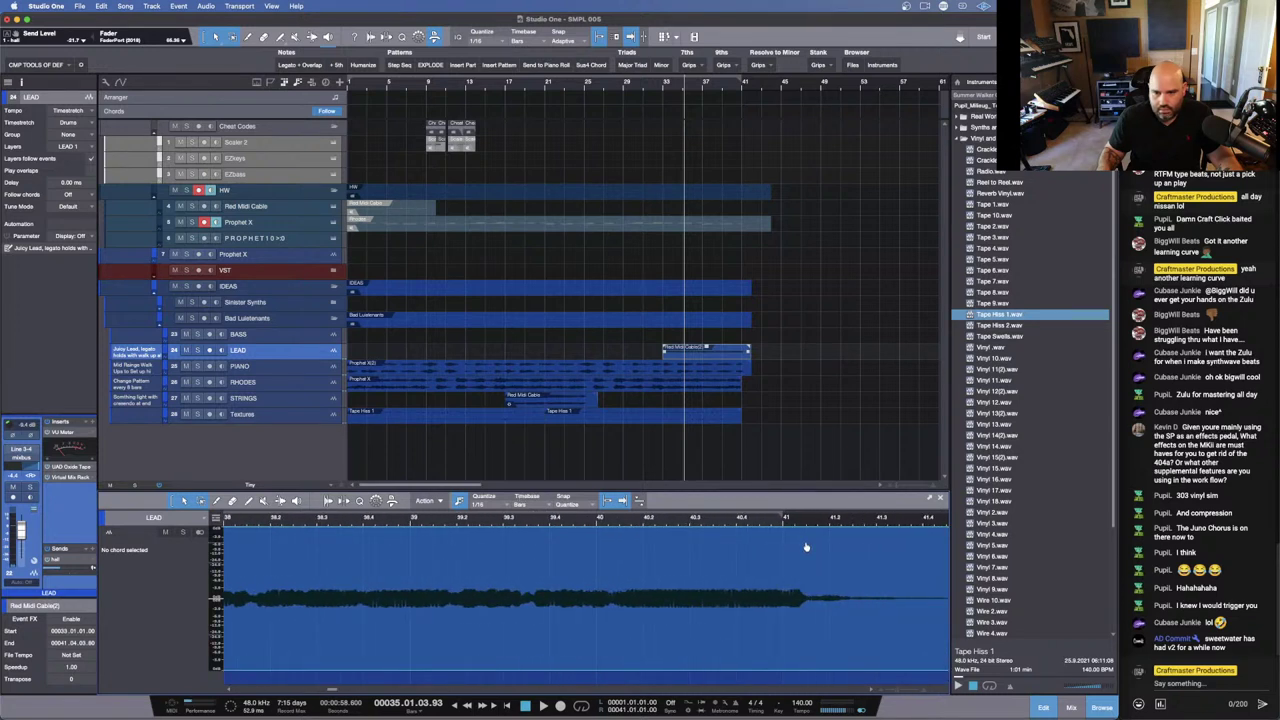
Step: Audition the LEAD event from bar 38, shift it slightly later, and bring its left edge back to bar 33
double_click(279, 521)
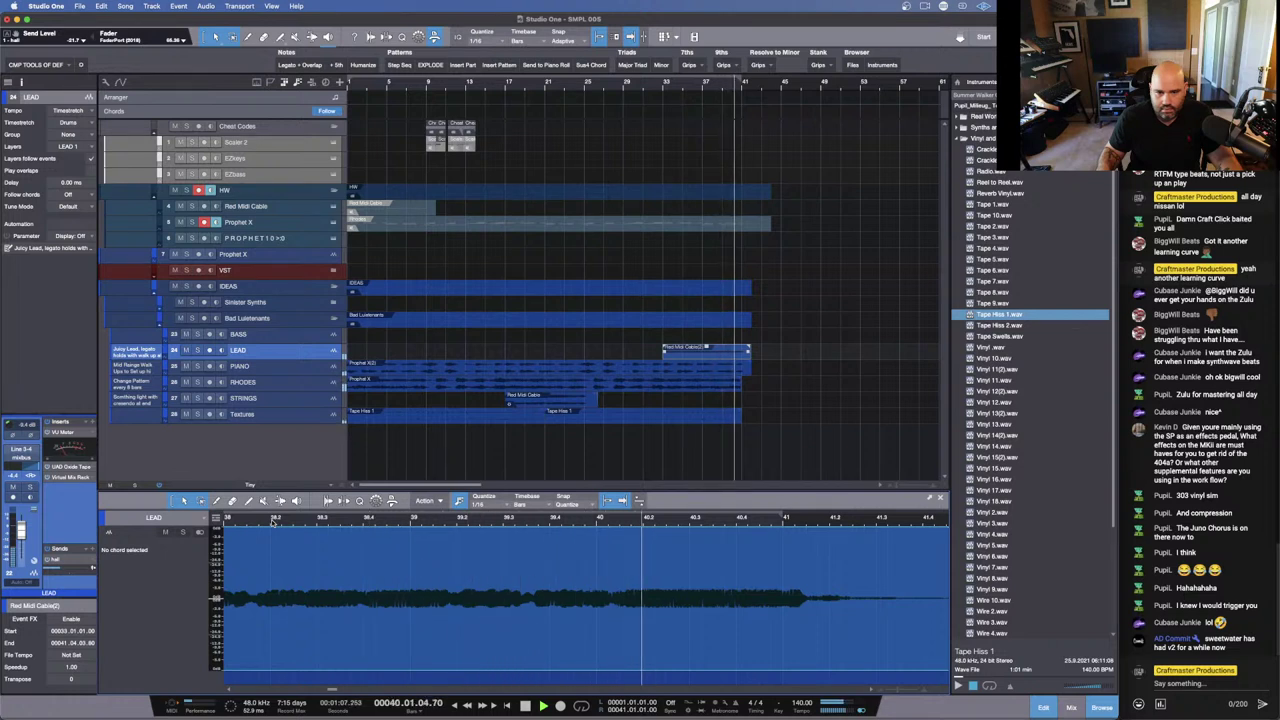
click(272, 521)
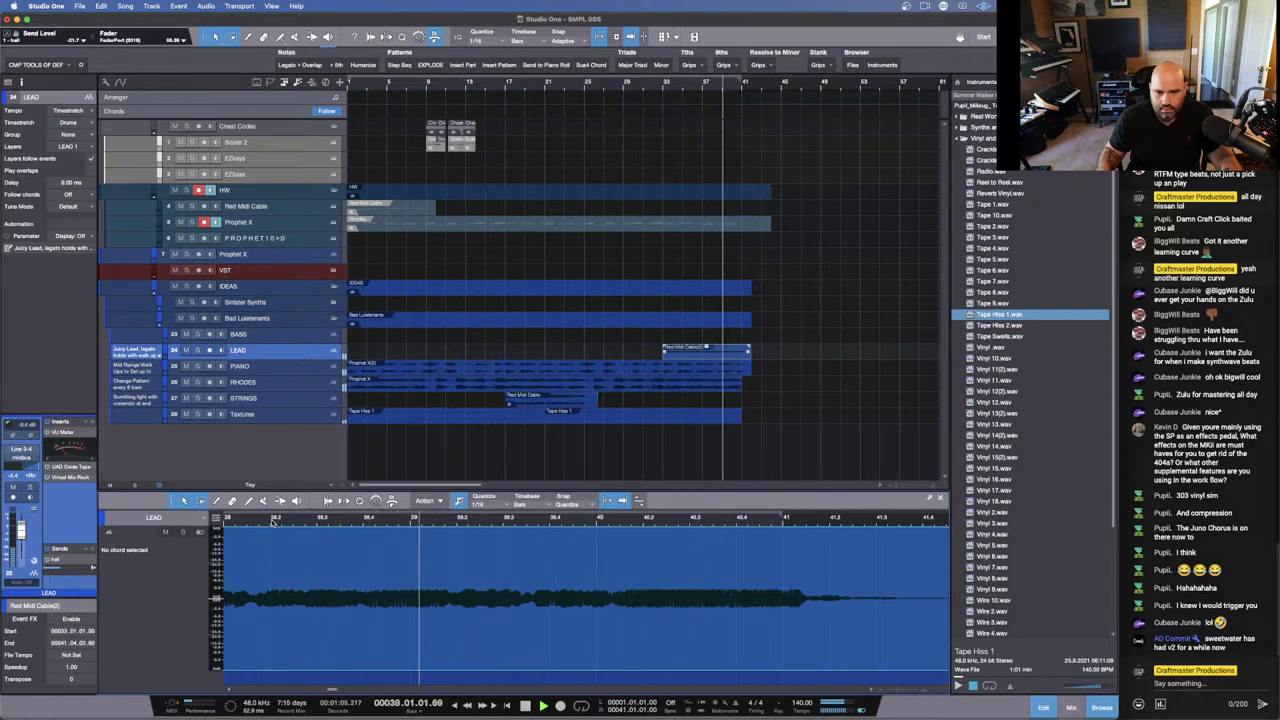
key(space)
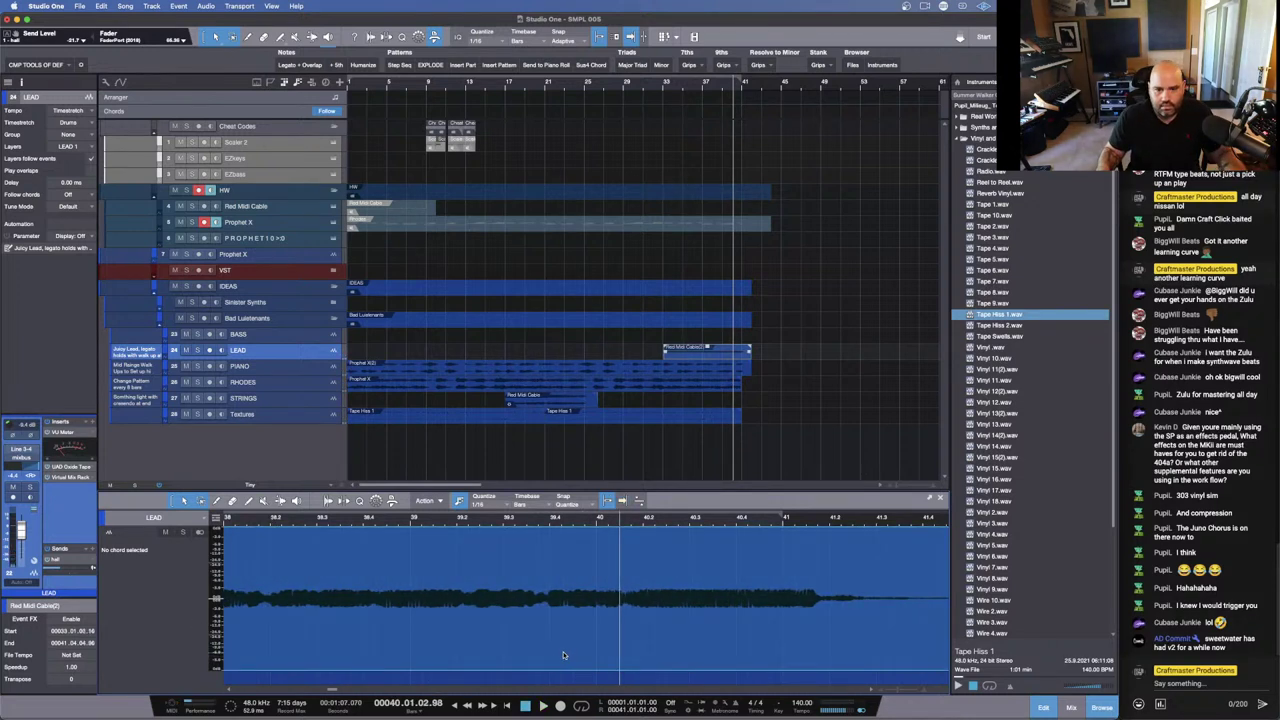
drag(565, 527, 625, 490)
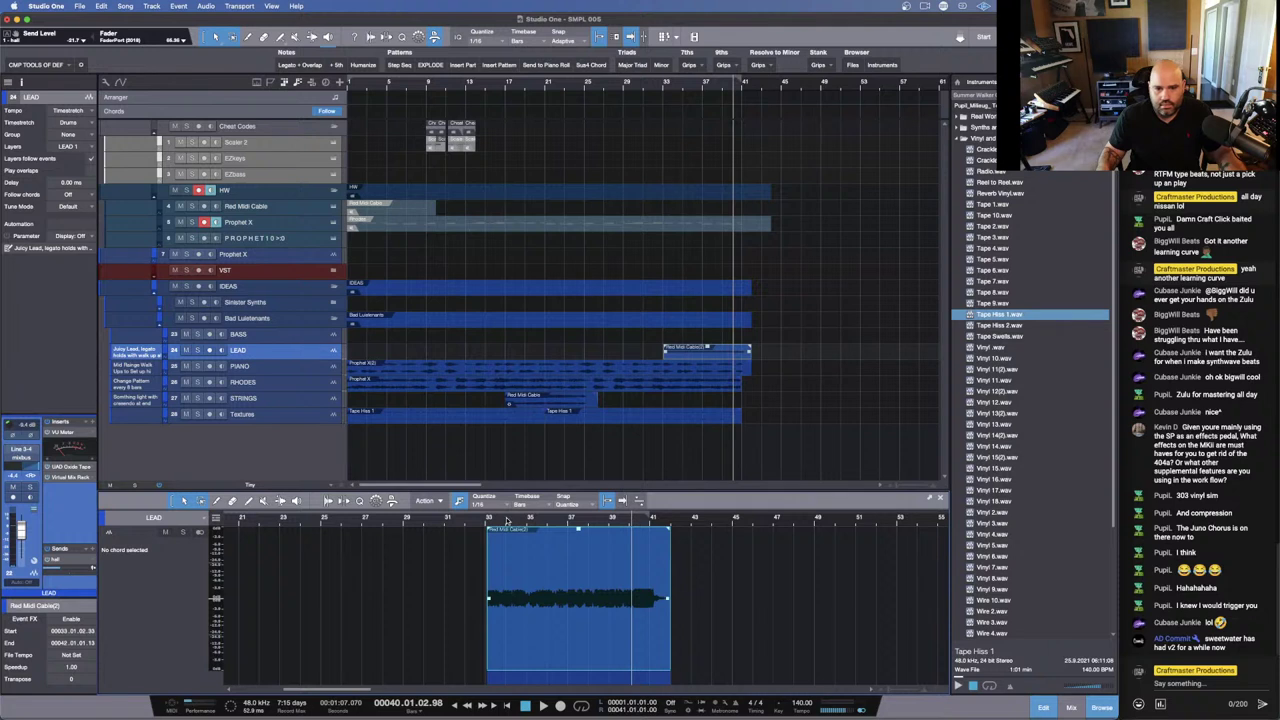
key(space)
drag(457, 522, 470, 574)
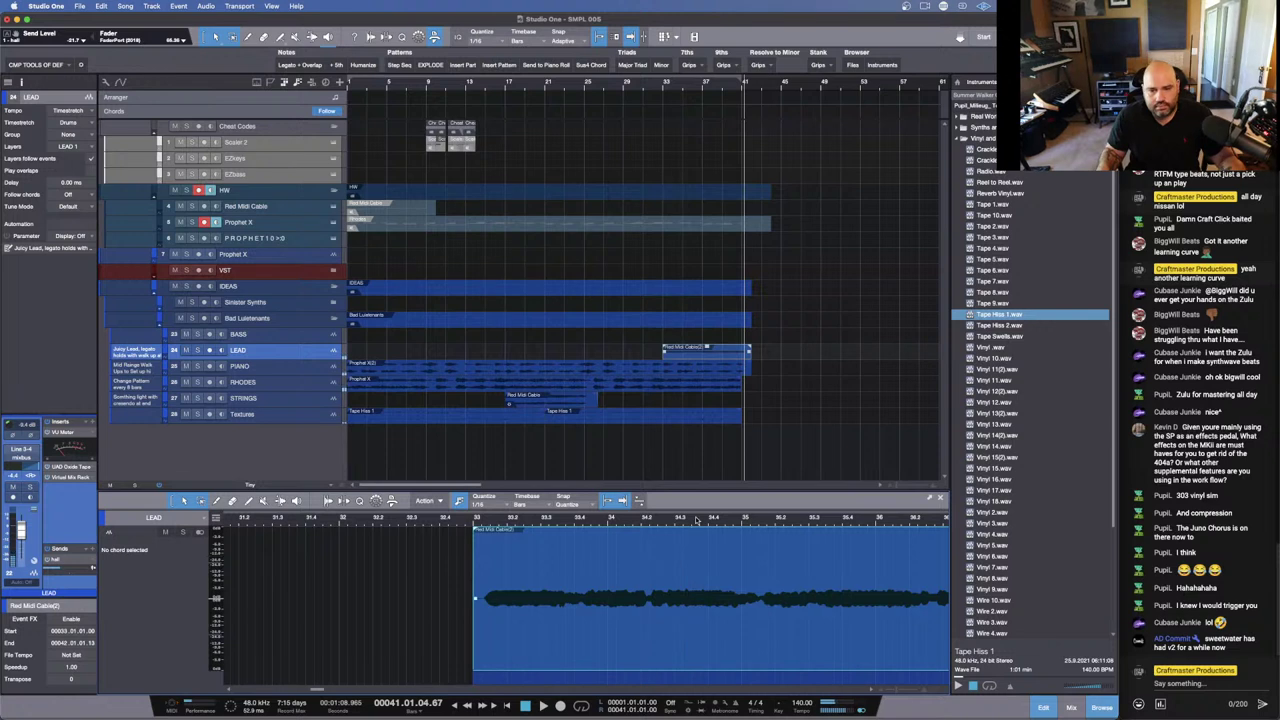
Step: Nudge the LEAD event slightly earlier to tighten its timing and trim its left edge to bar 33
drag(696, 519, 535, 560)
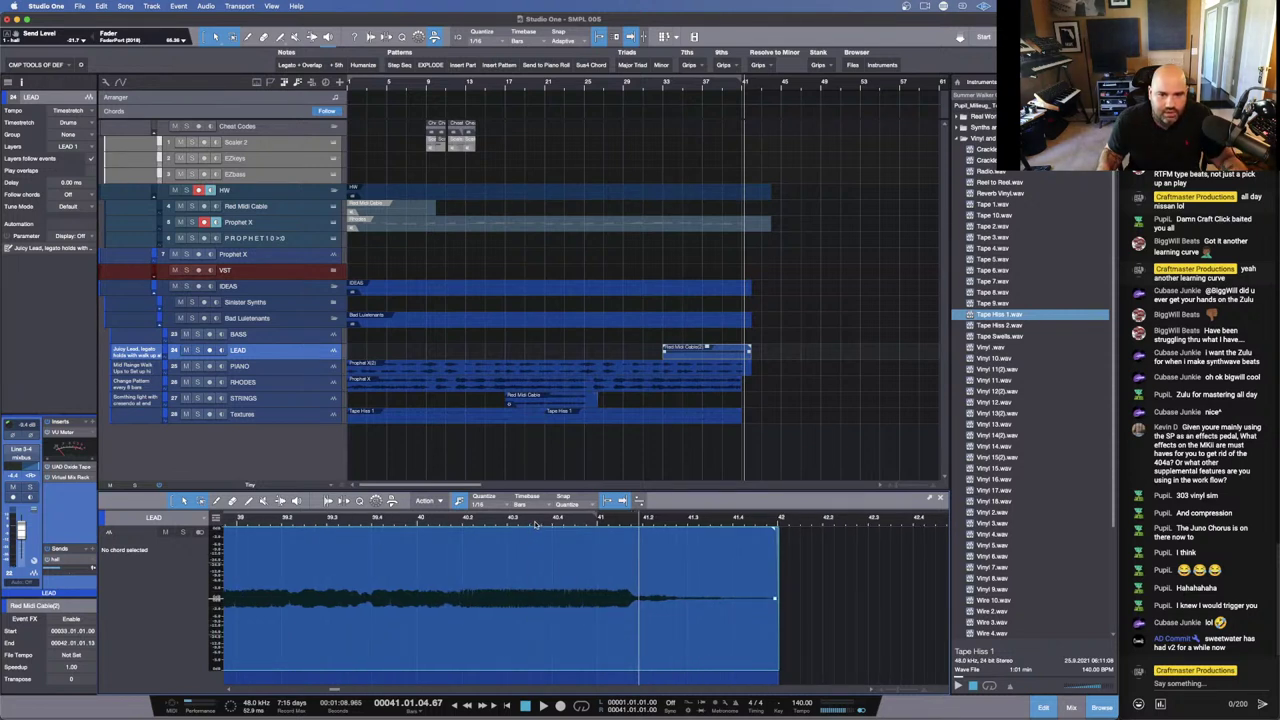
drag(536, 524, 621, 501)
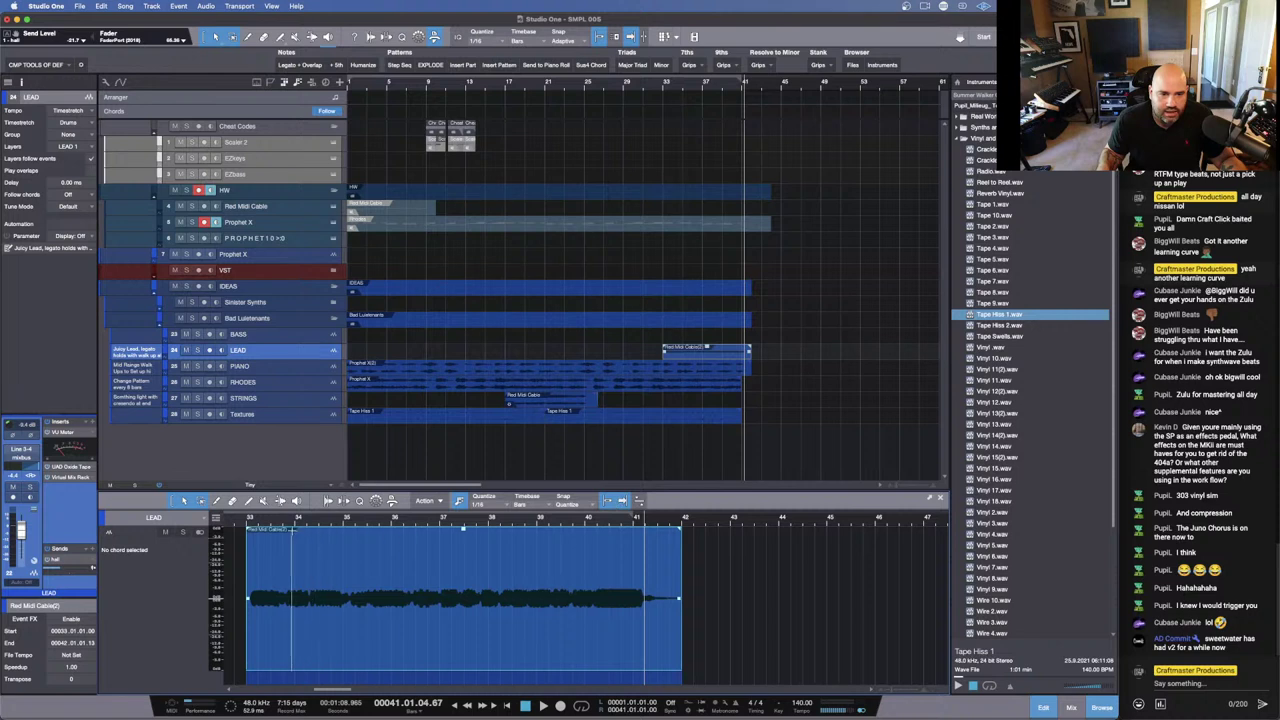
drag(248, 520, 338, 563)
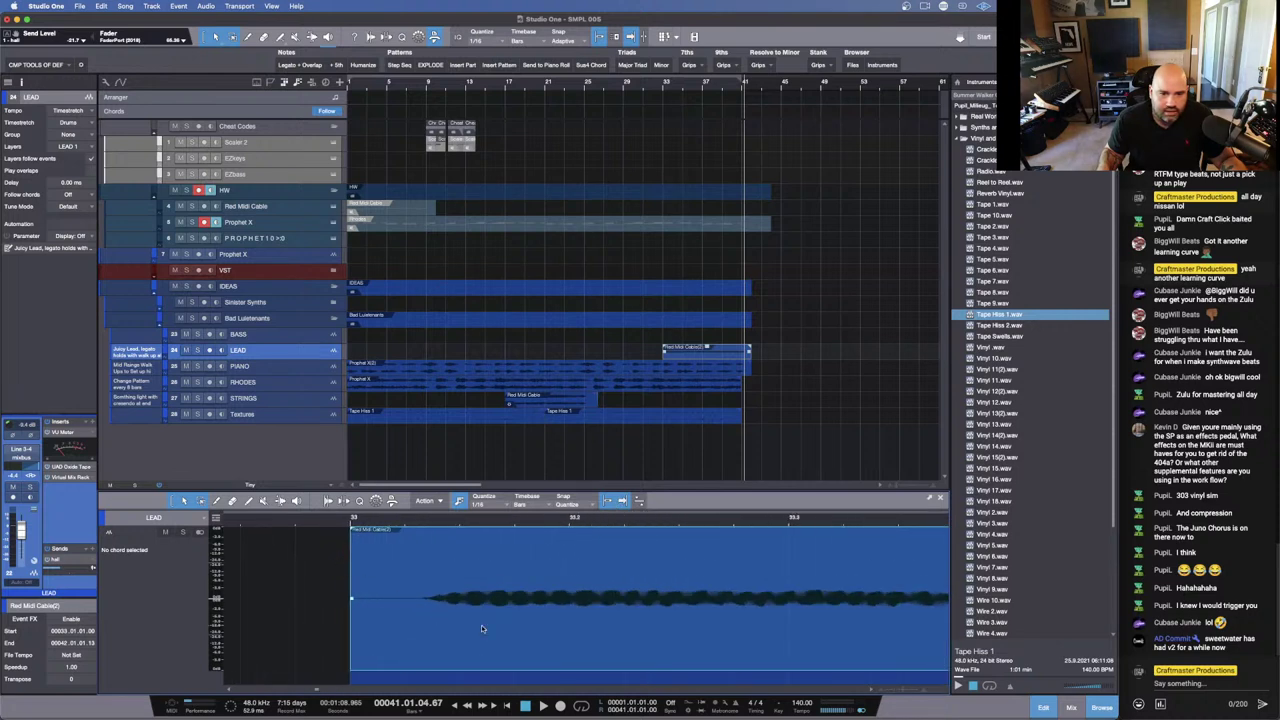
mouse_move(481, 628)
mouse_down()
mouse_move(447, 623)
mouse_move(461, 624)
mouse_up()
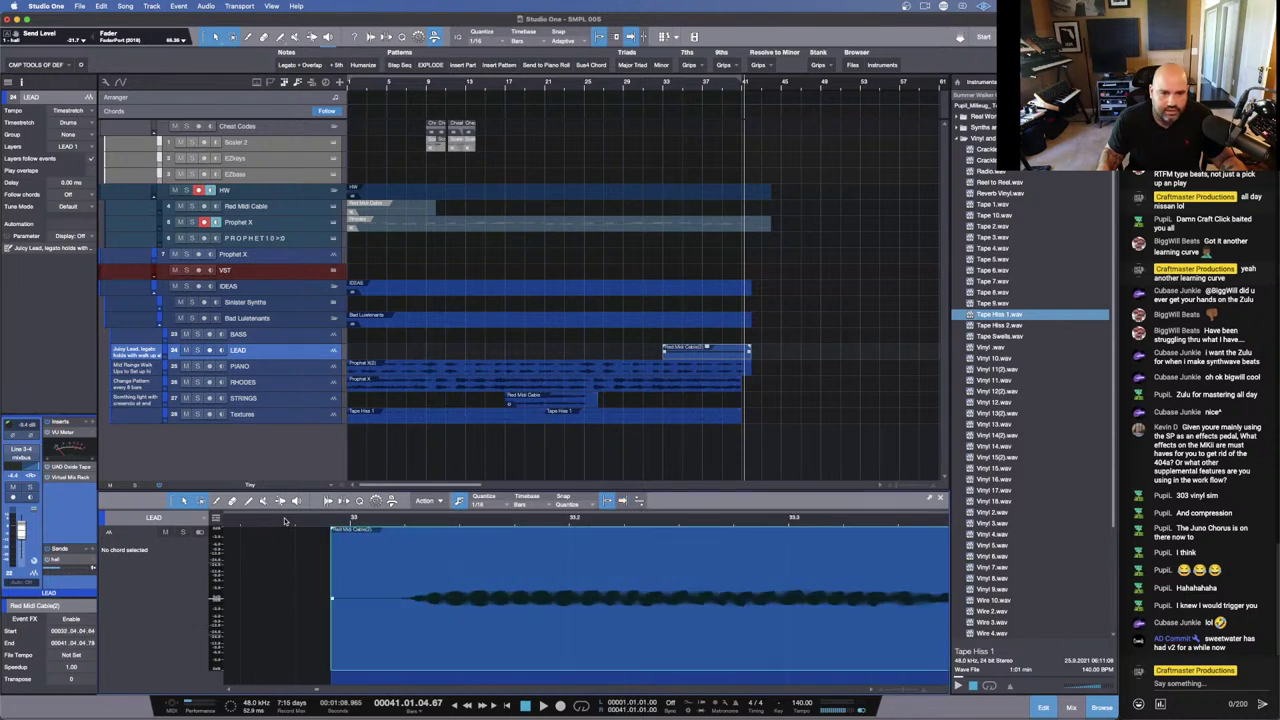
drag(285, 520, 350, 472)
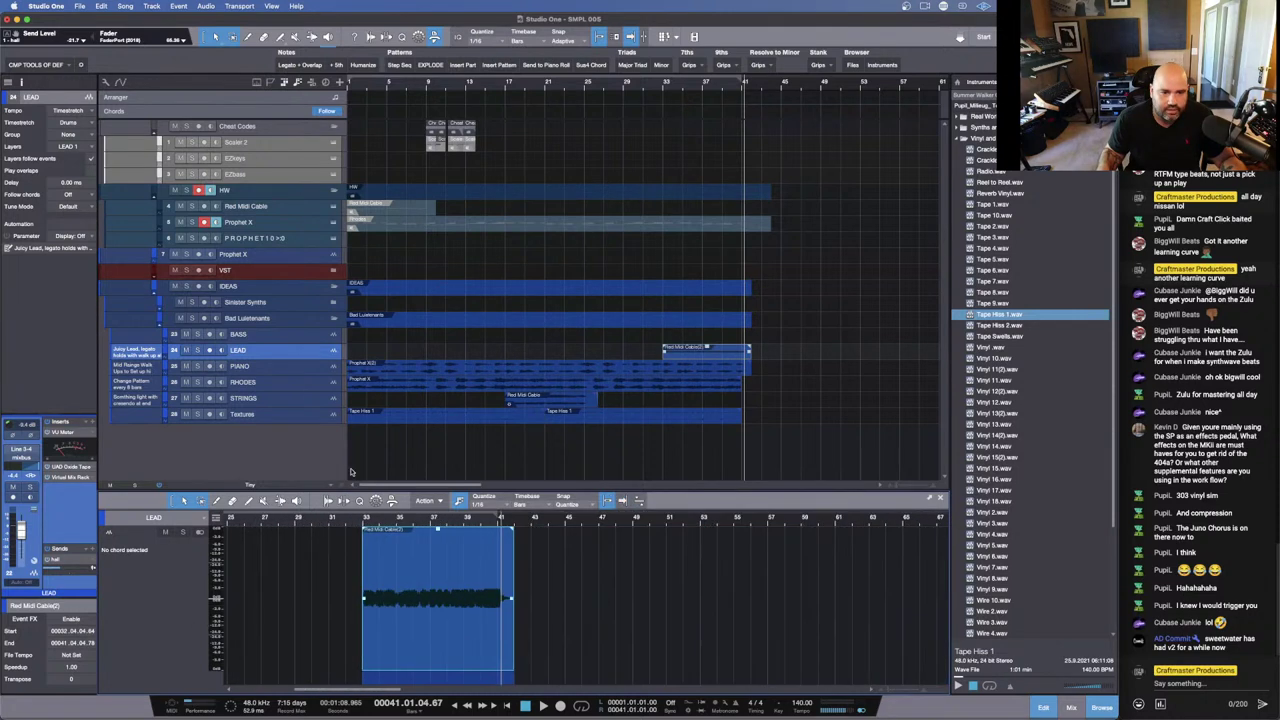
drag(364, 622, 360, 597)
click(360, 635)
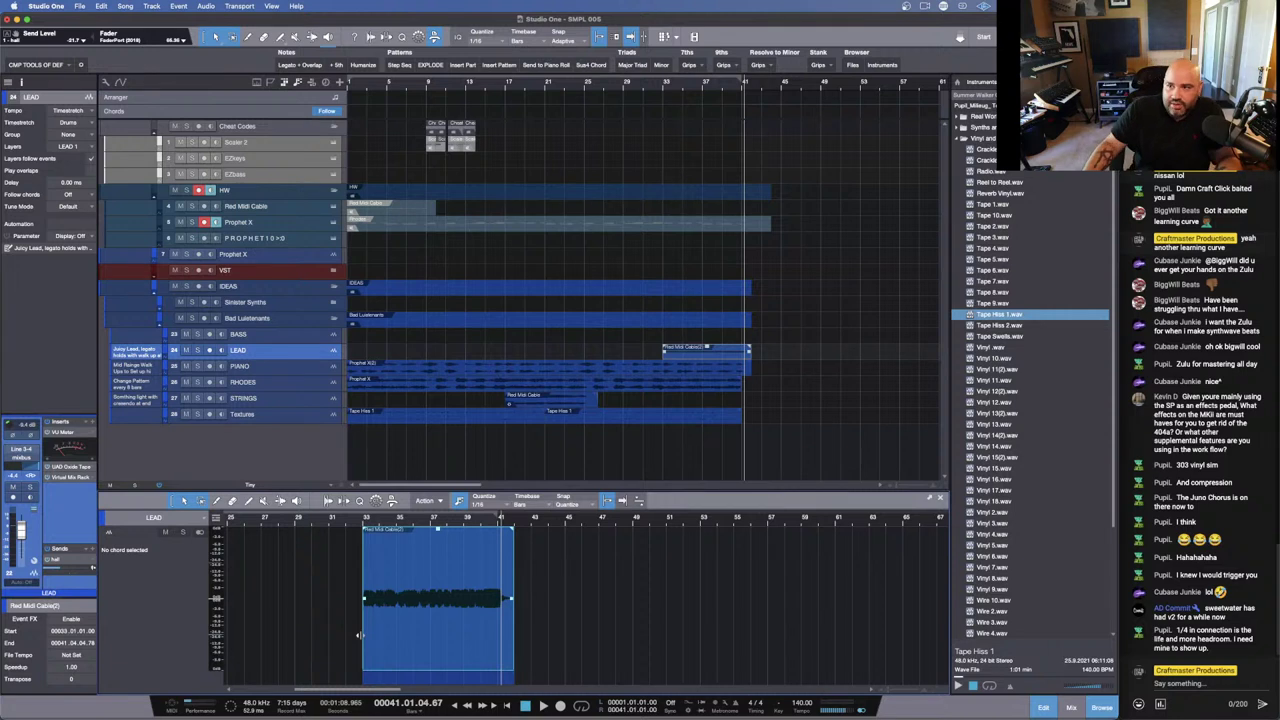
Step: Replay the song from the start and extract the first Scaler 2 clip's chords to the Chord Track at bar 9
key(Home)
key(space)
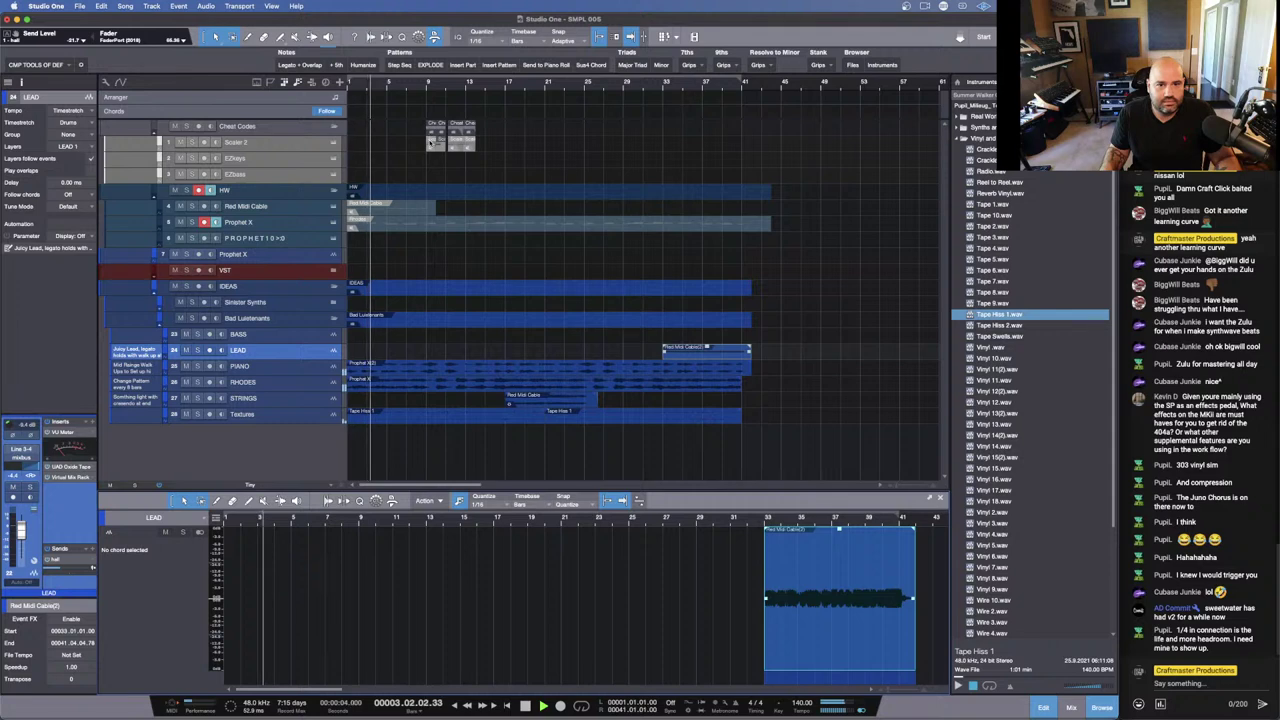
click(434, 121)
drag(434, 118, 434, 112)
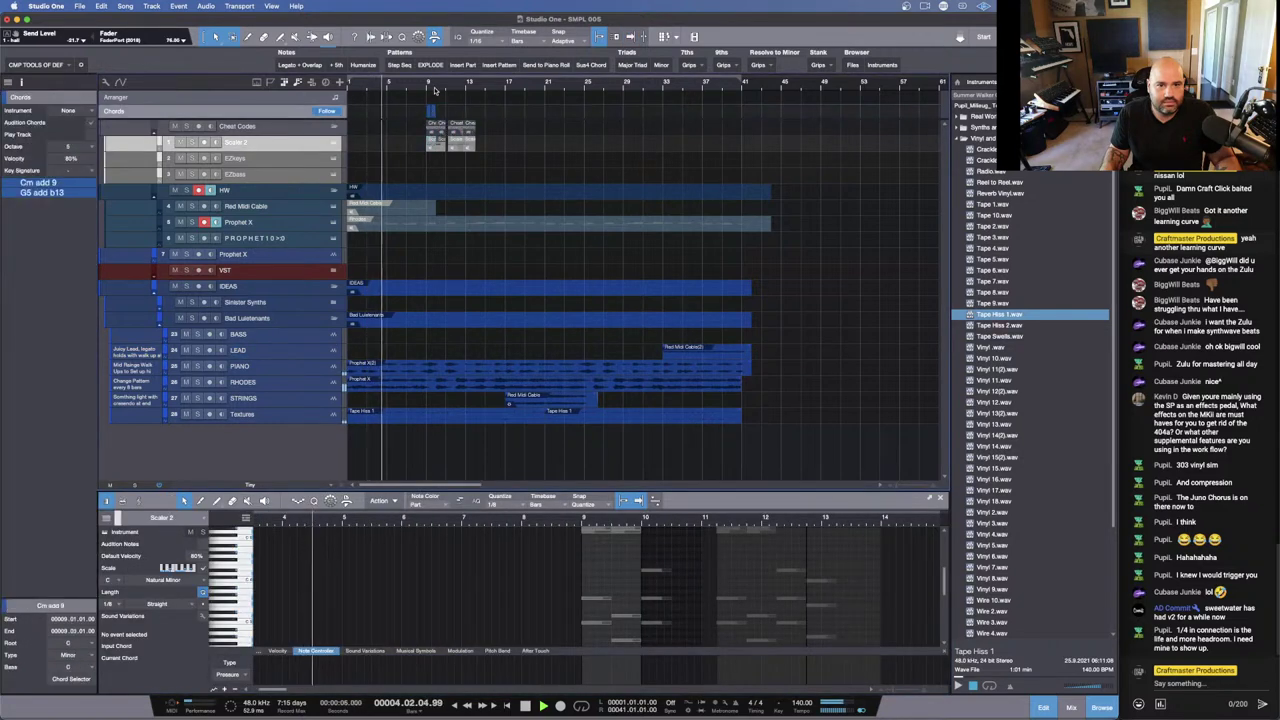
Step: Move the Cm add 9 chord to bar 1 of the Chord Track and extend it to bar 4
key(e)
key(e)
key(e)
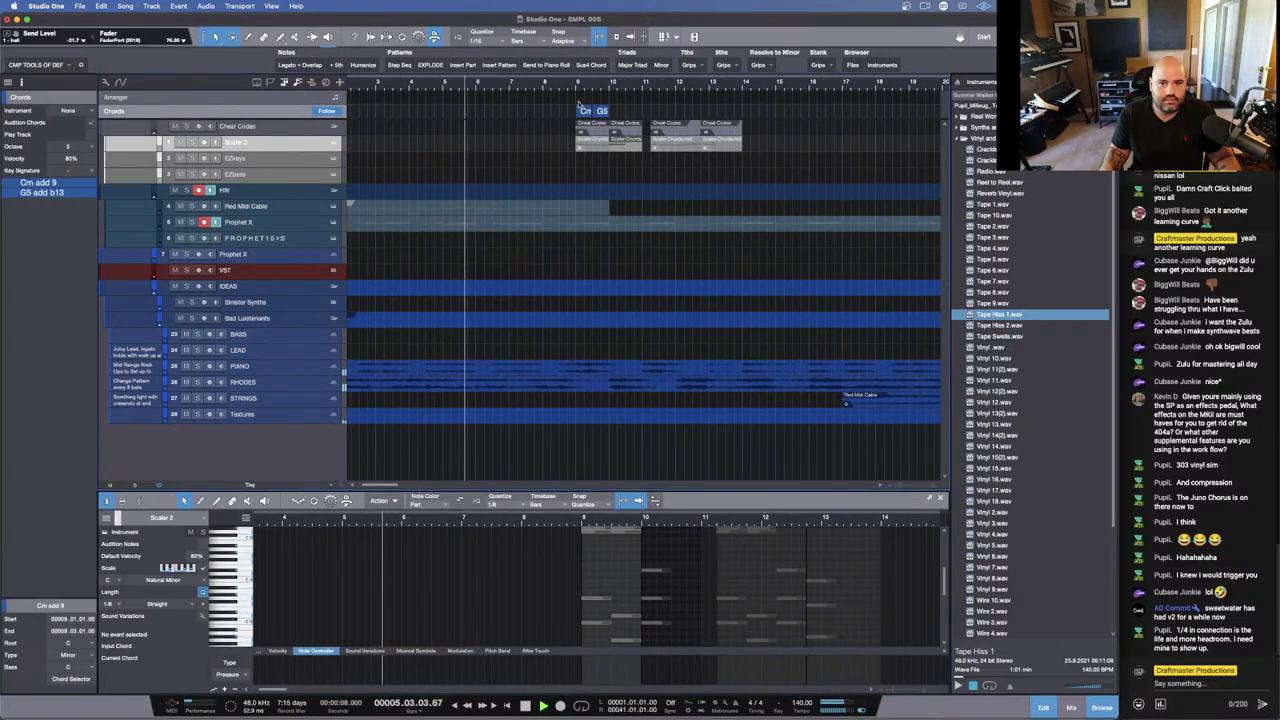
key(e)
key(e)
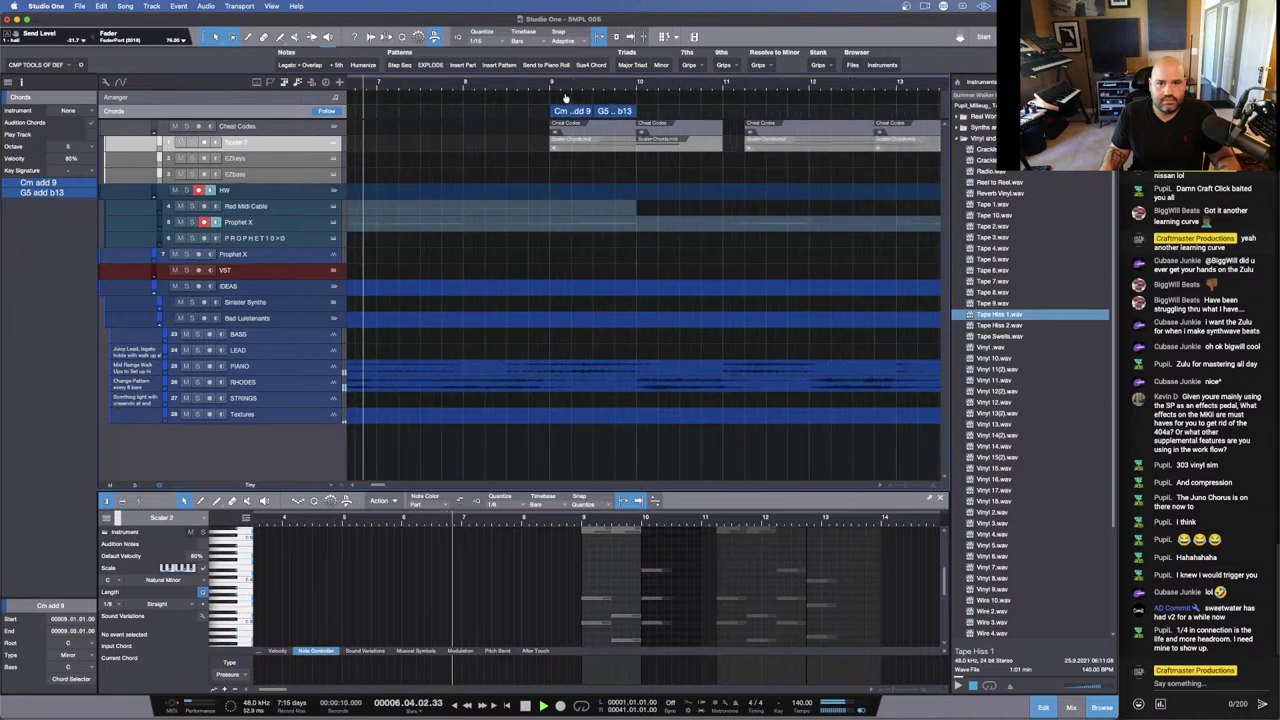
key(w)
key(w)
key(w)
key(w)
key(w)
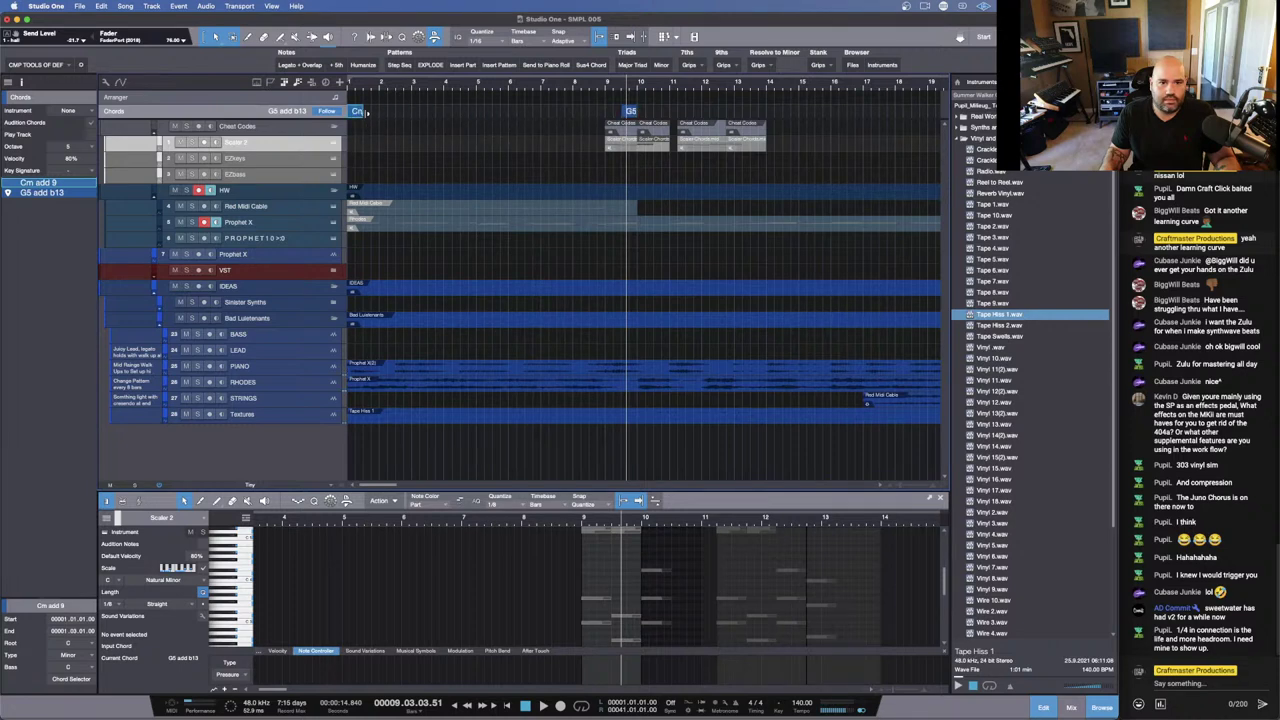
drag(366, 112, 443, 112)
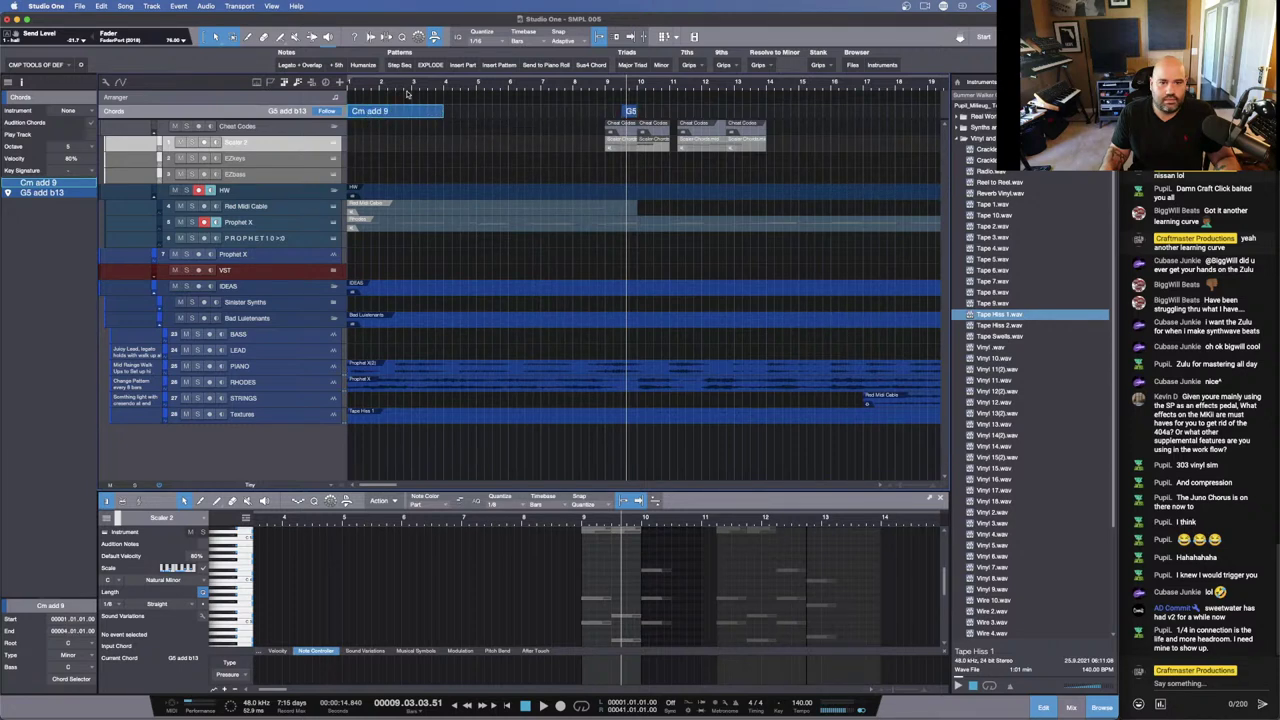
Step: While replaying from the start, extend the Cm add 9 chord to bar 5 and make G5 add b13 span bars 5 to 9
key(Home)
key(space)
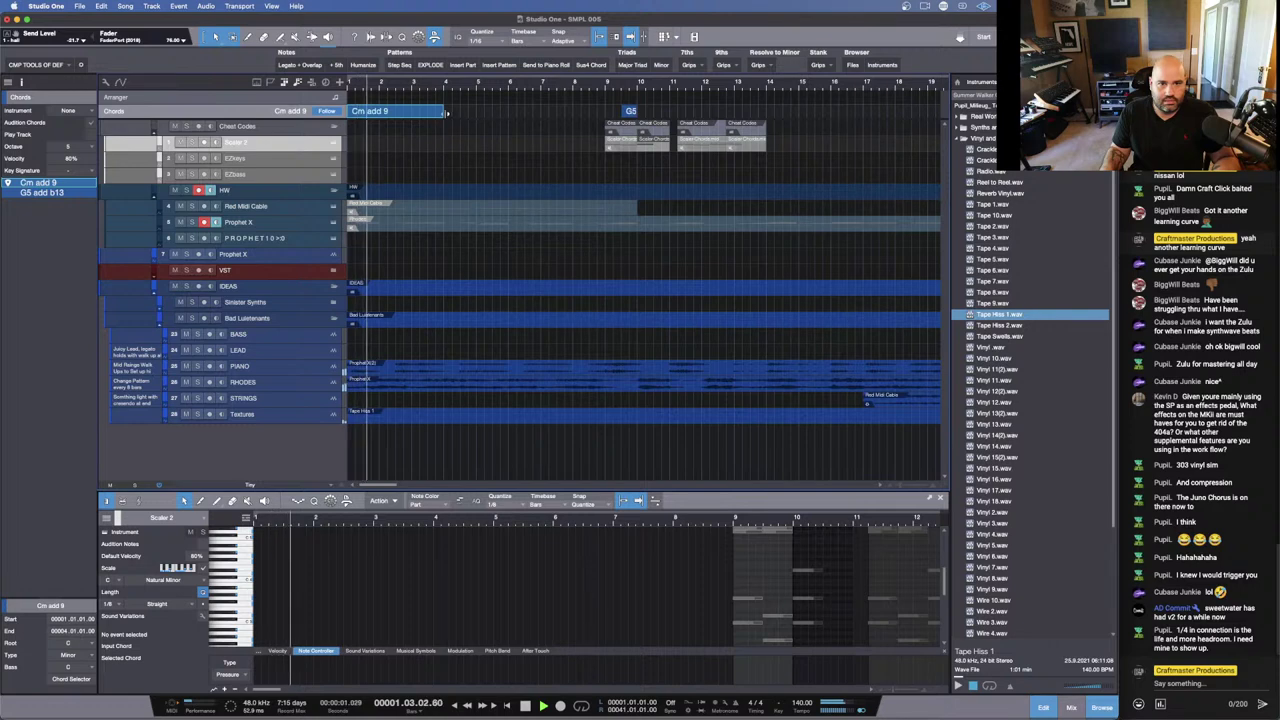
drag(446, 113, 476, 113)
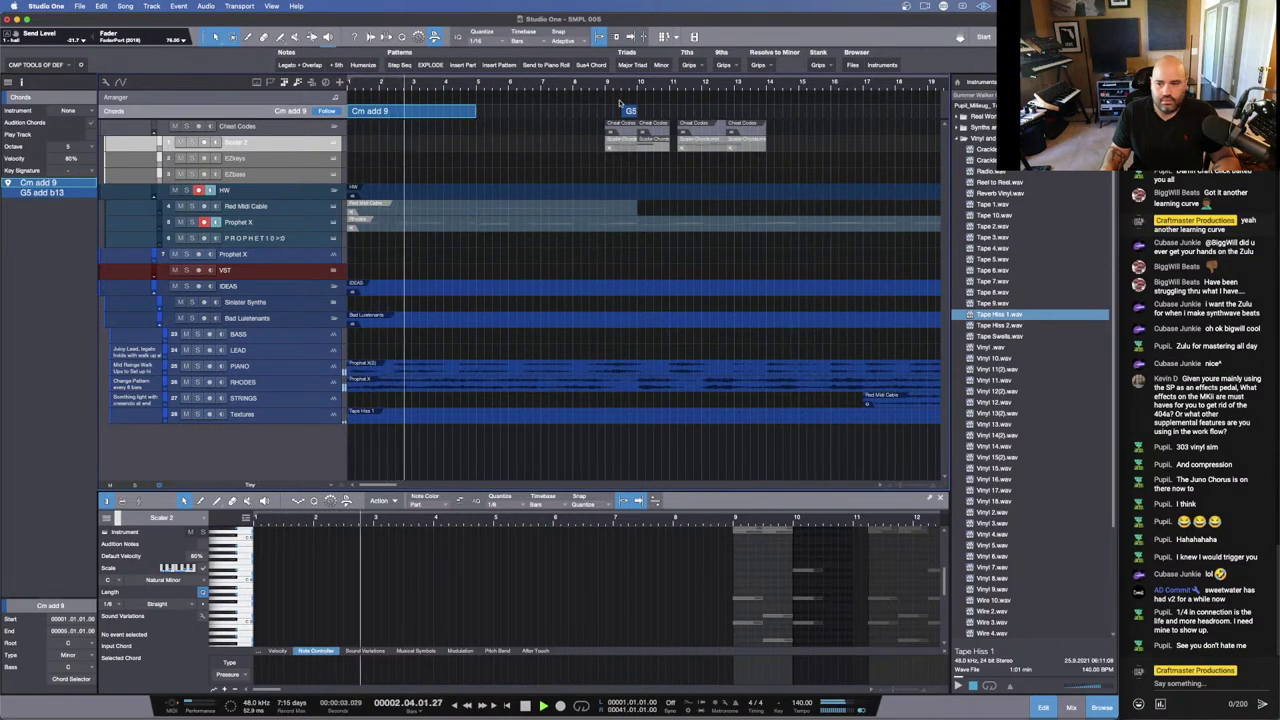
click(630, 111)
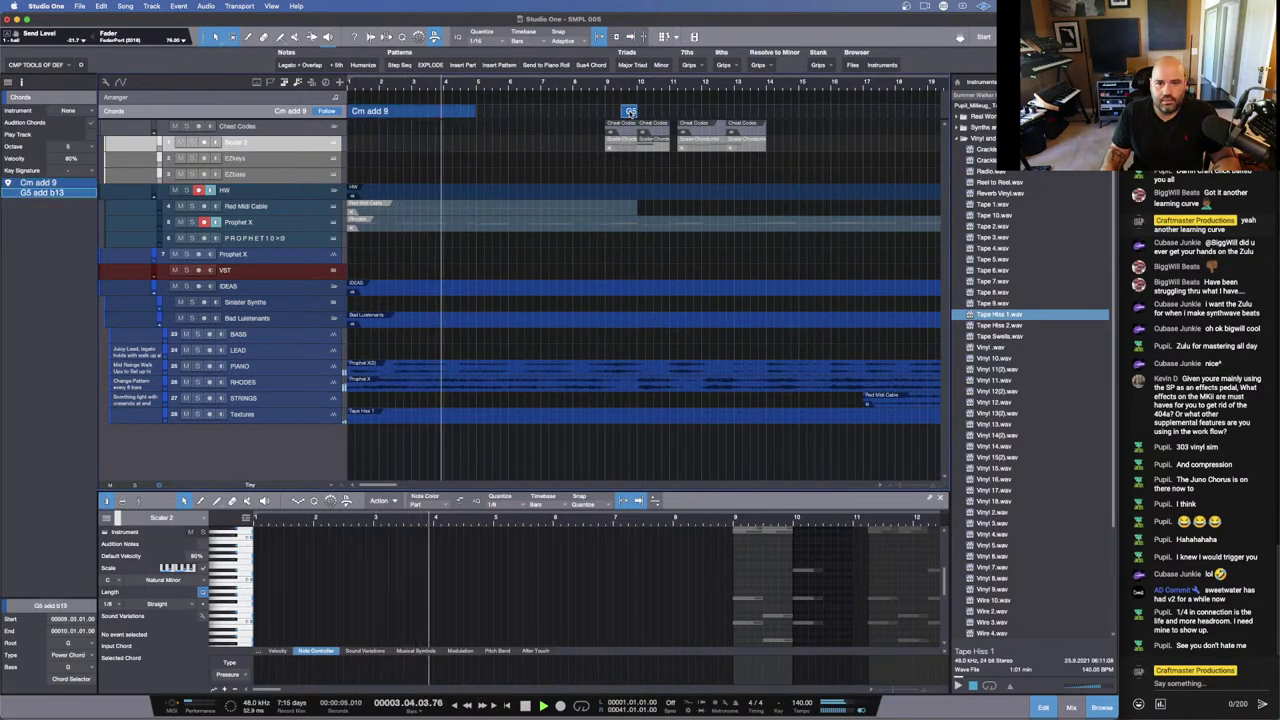
drag(630, 111, 604, 111)
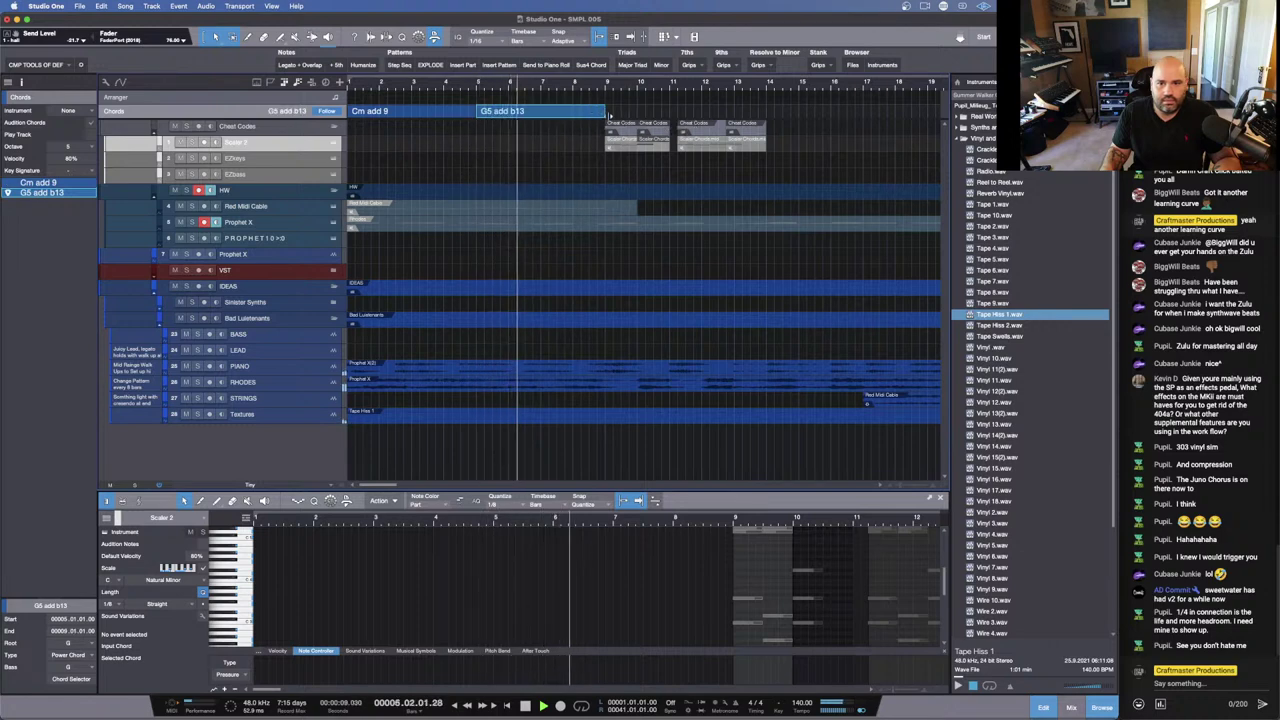
Step: Extract the chord of the Scaler 2 clip at bar 10 to the Chord Track, spanning G♯maj7/C from bar 9 to 13
click(648, 148)
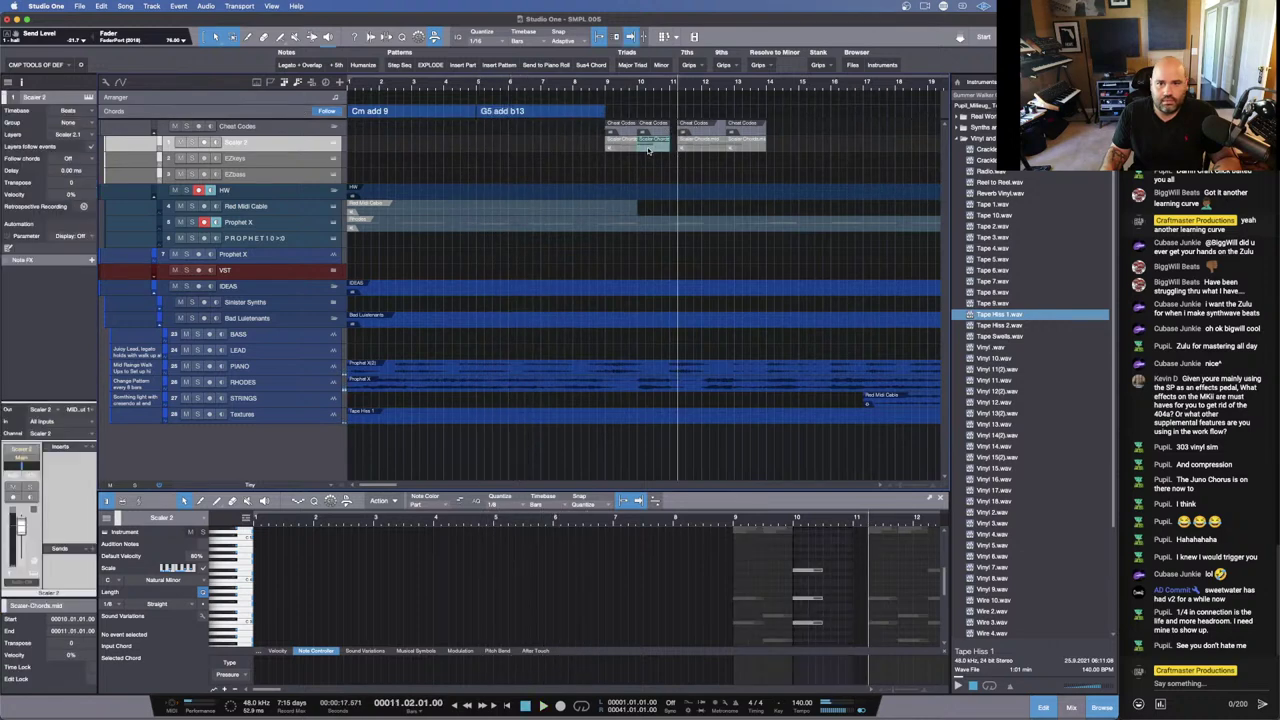
drag(648, 148, 620, 112)
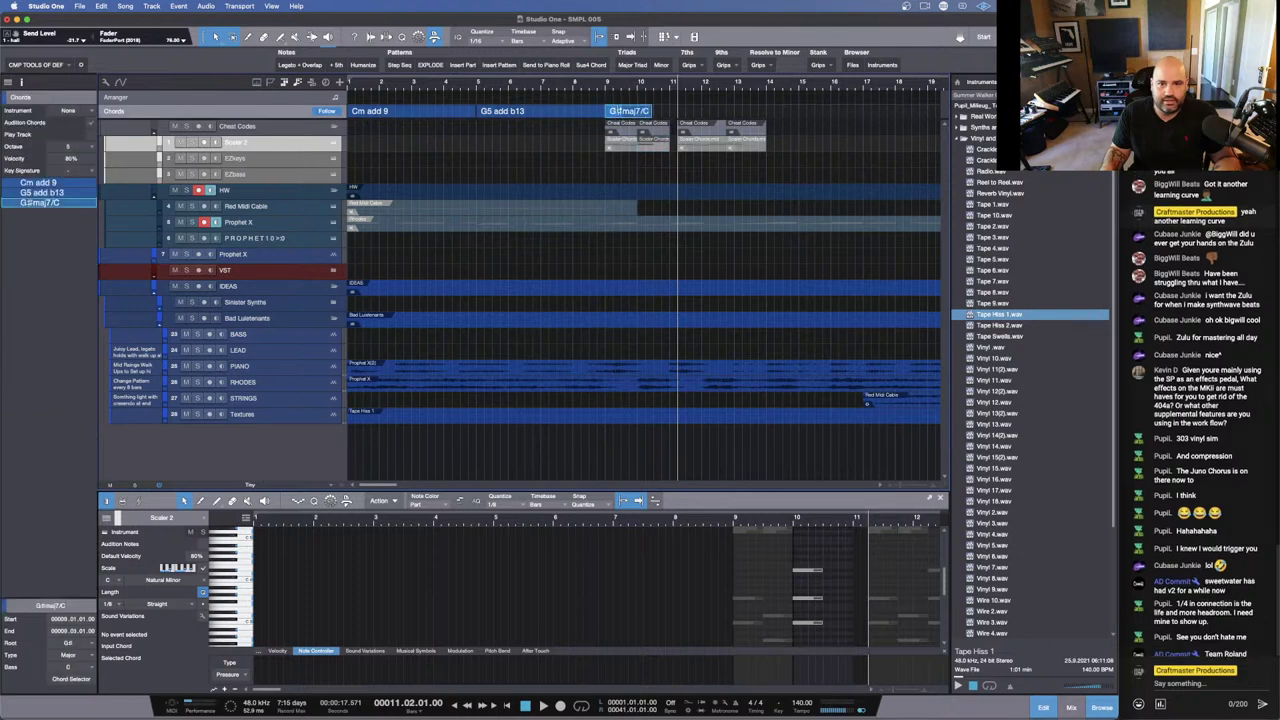
drag(626, 111, 736, 122)
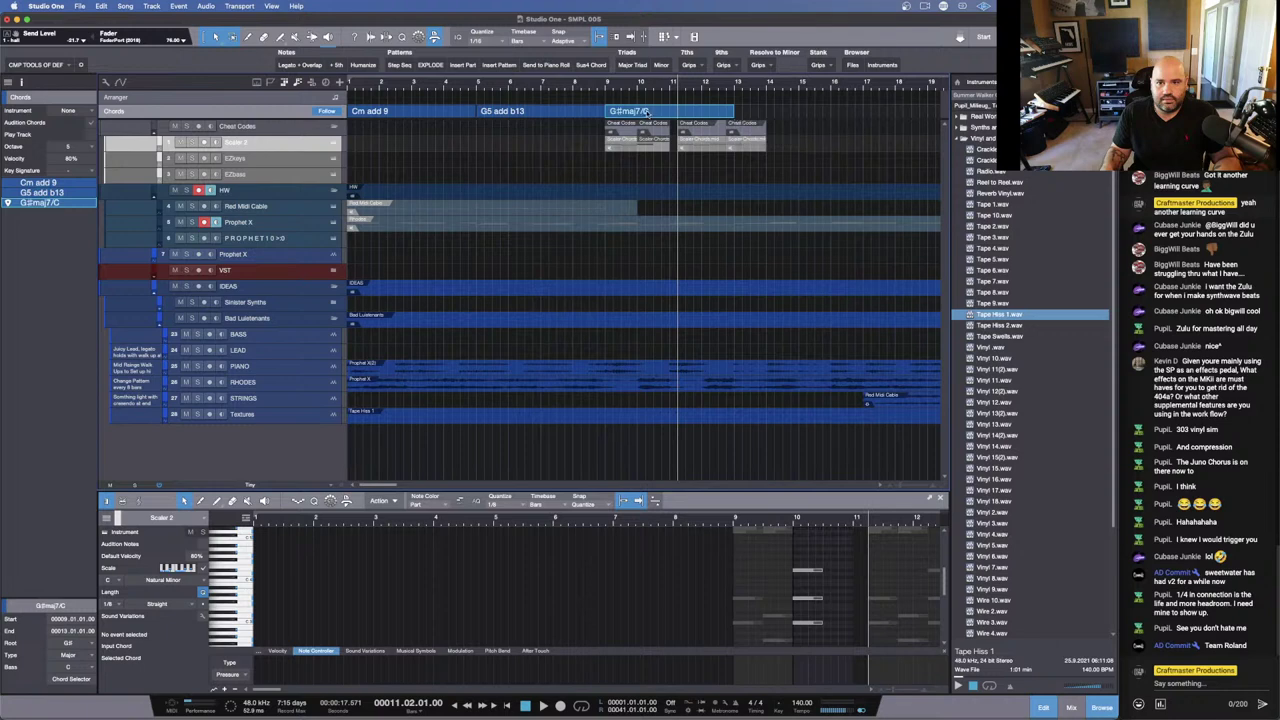
Step: Move the last Scaler 2 clip to bar 13.4 and extract its chord to the Chord Track, spanning Fm/G♯ from bar 13 to 17
click(737, 140)
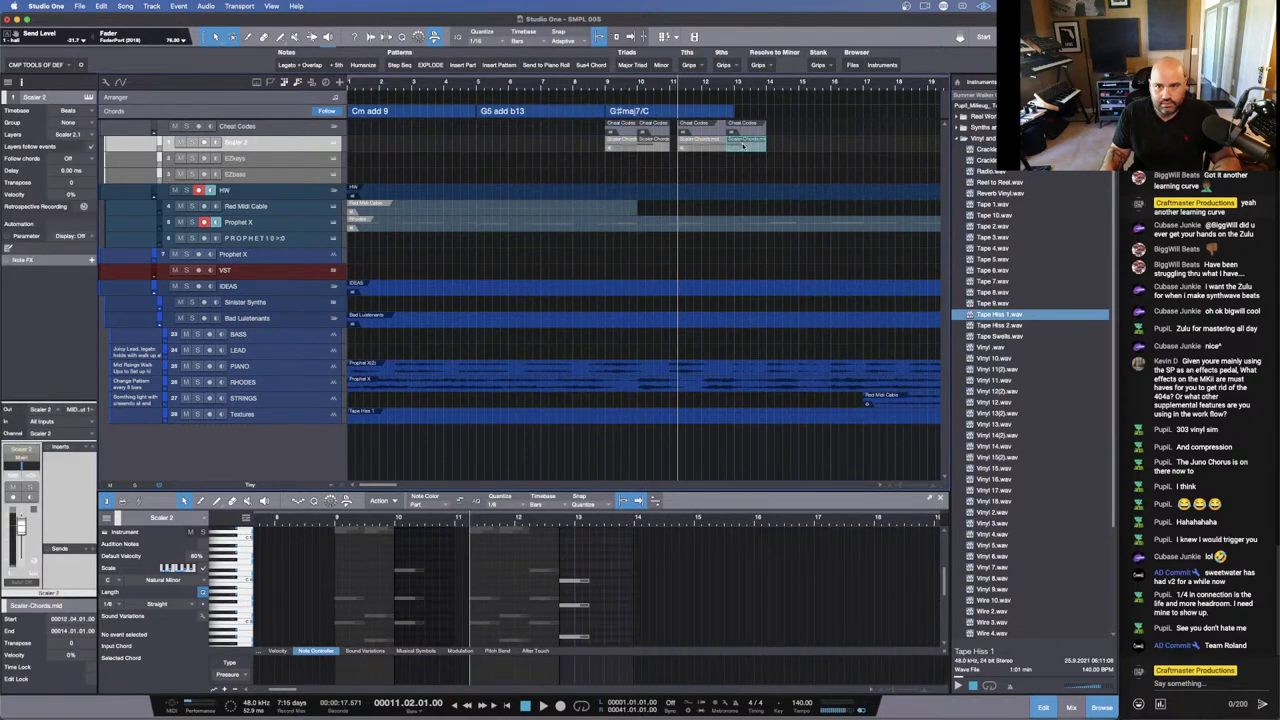
drag(740, 112, 852, 113)
drag(745, 146, 777, 146)
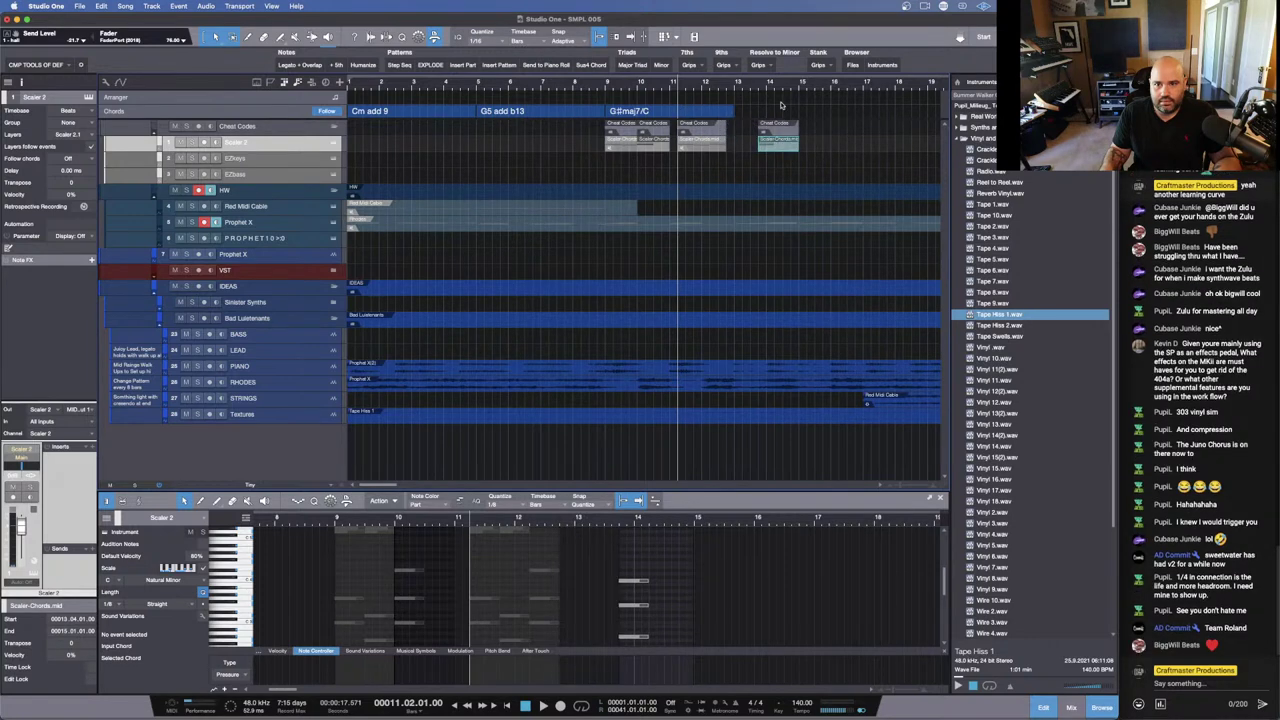
click(781, 104)
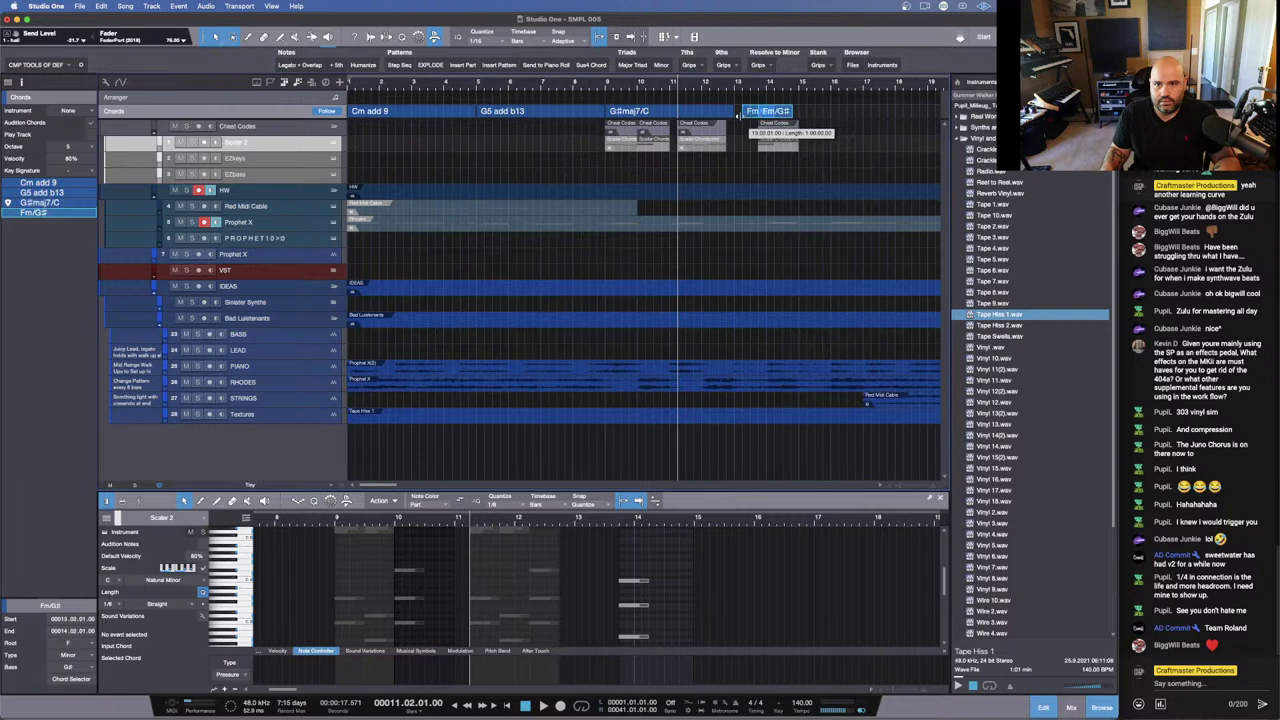
drag(738, 115, 738, 112)
key(w)
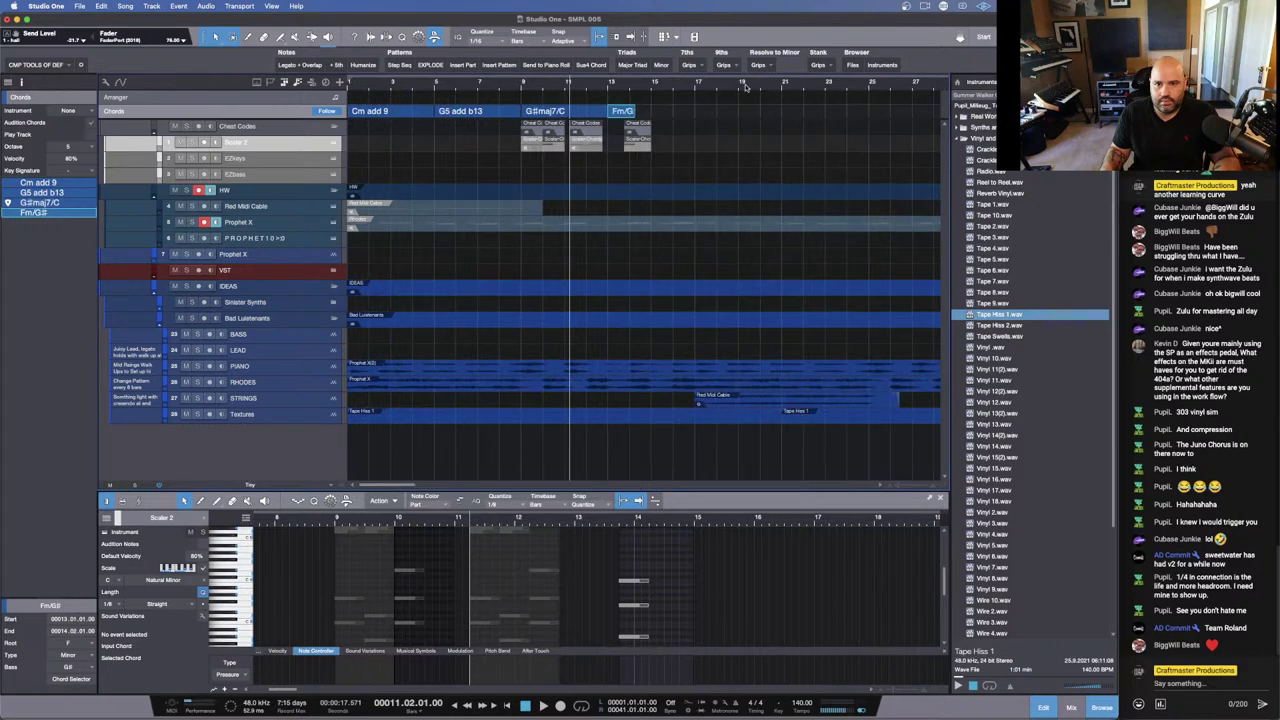
drag(640, 113, 526, 150)
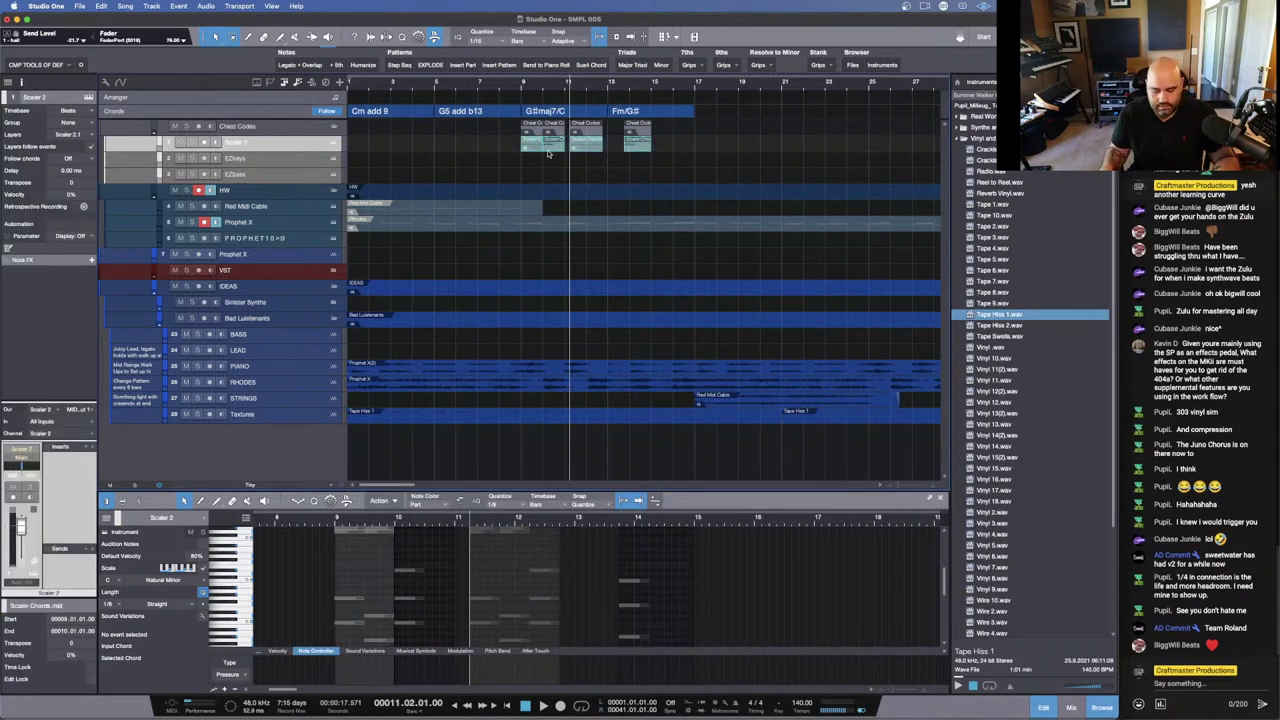
click(668, 152)
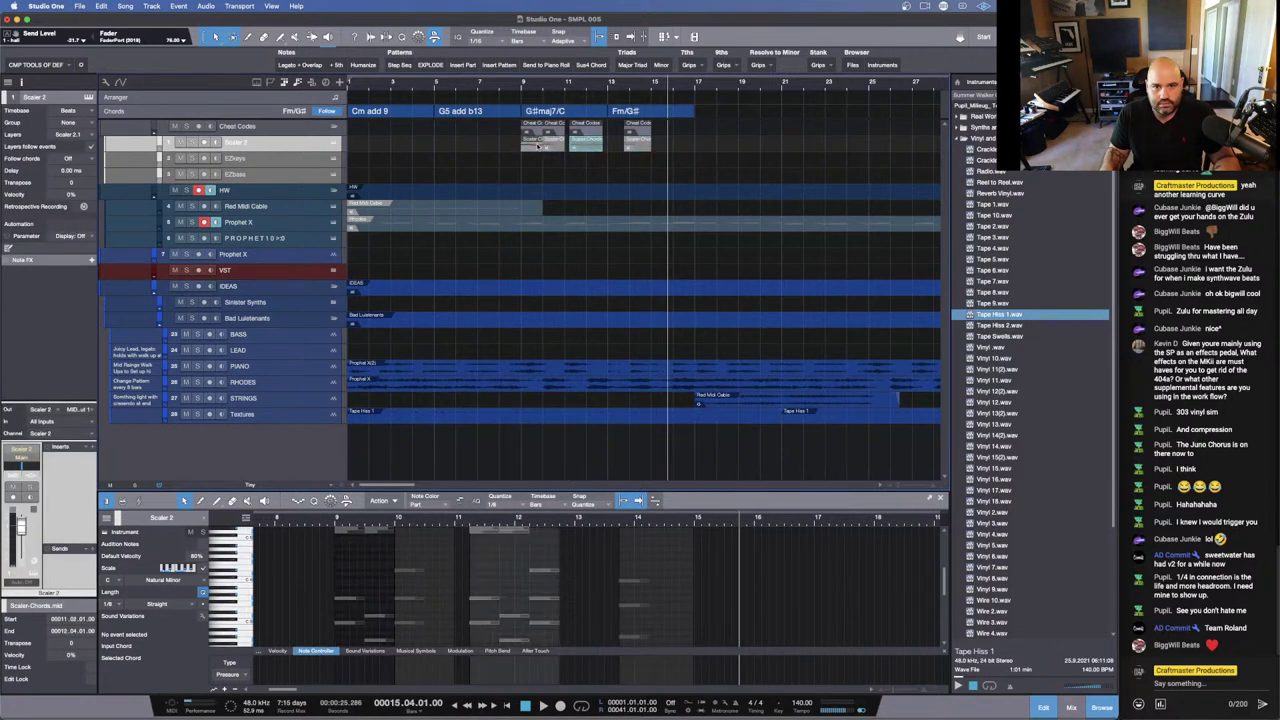
Step: Open the EZbass track's instrument, shrink its window and place it below the Chord Track
click(334, 175)
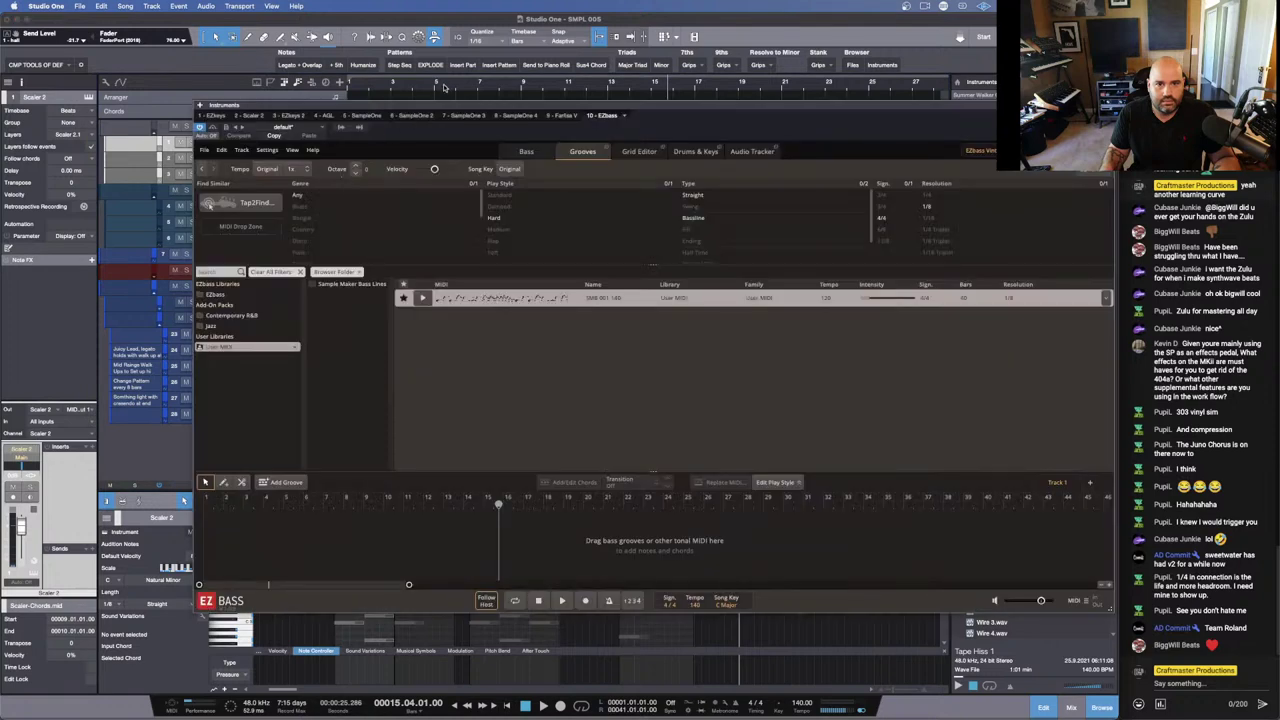
drag(486, 104, 425, 150)
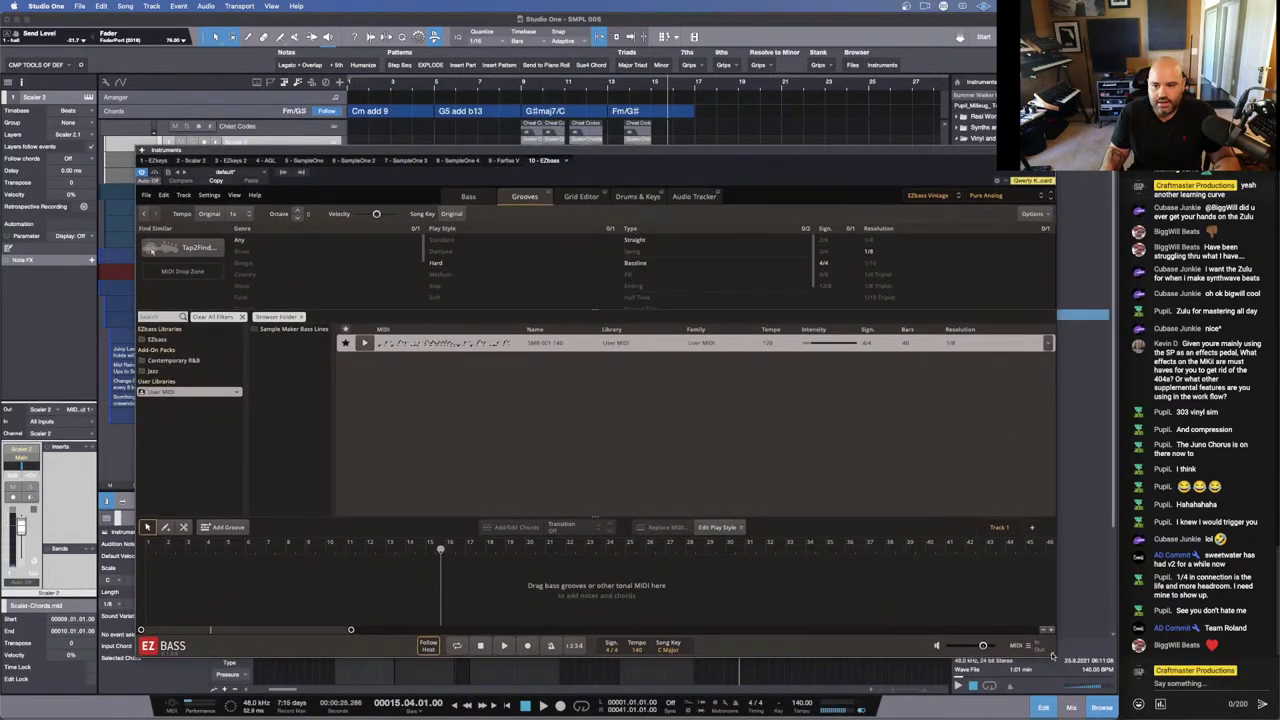
drag(1053, 660, 840, 522)
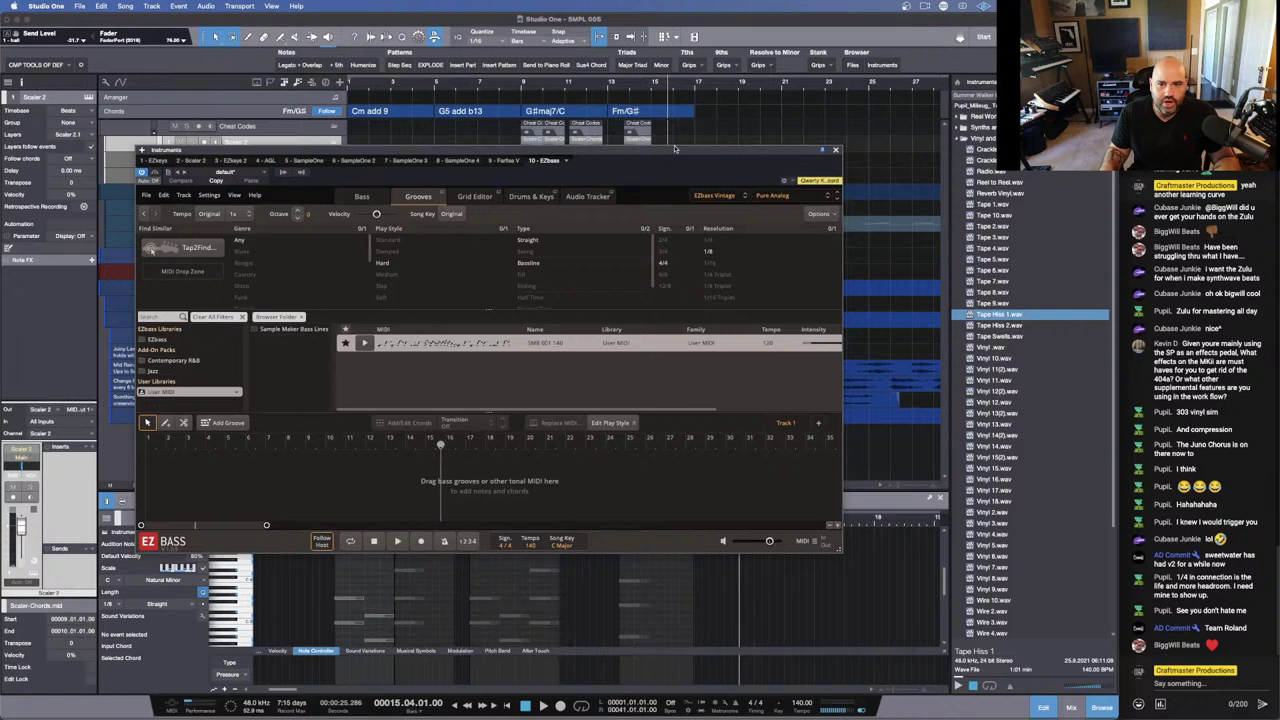
drag(676, 153, 757, 237)
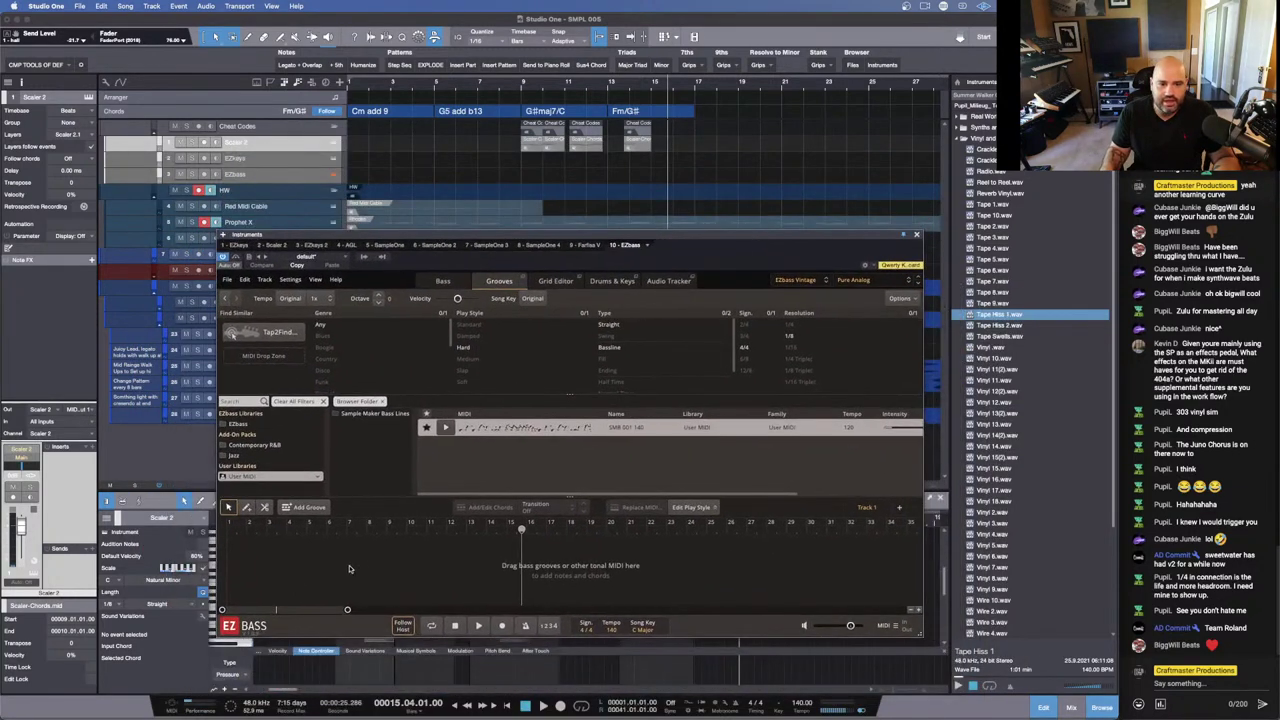
Step: Add an eight-bar Verse block of C chords at bar 1 in EZbass and set the song position to bar 5
right_click(240, 583)
click(275, 604)
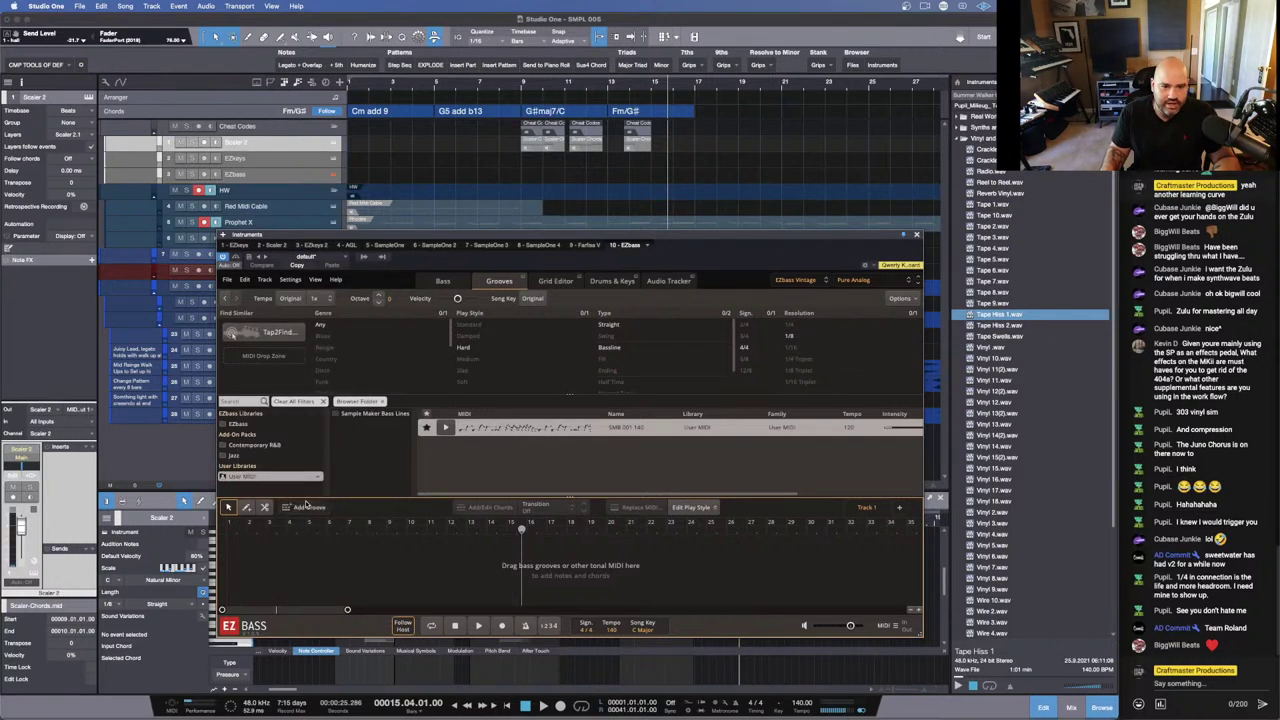
key(super+v)
drag(571, 552, 278, 558)
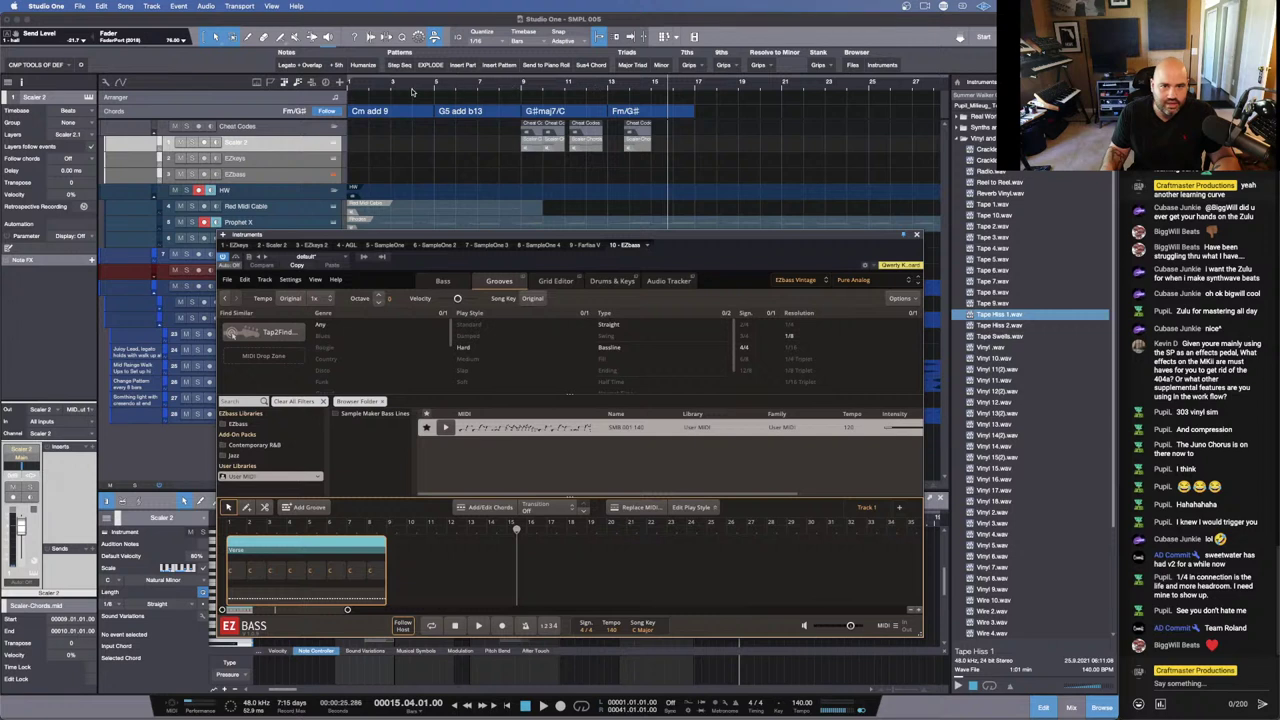
click(433, 86)
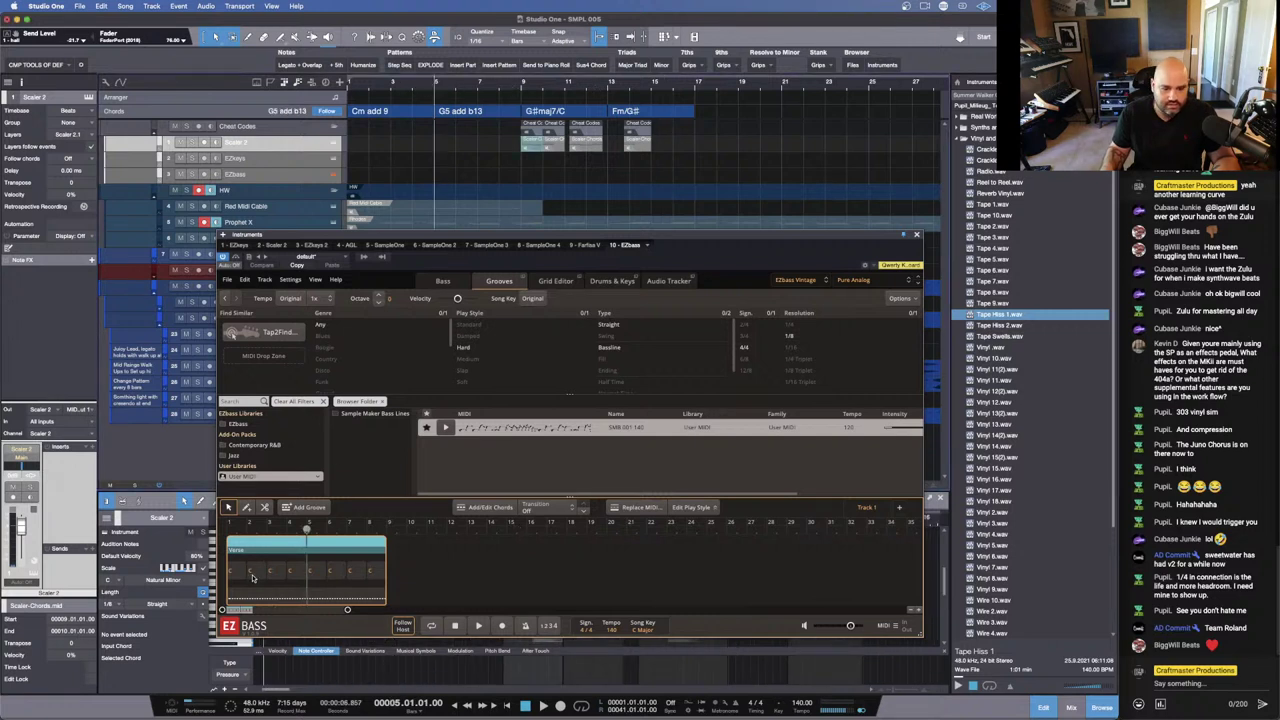
Step: Delete the surplus C chords in the Verse block and stretch the chords at bars 1 and 5 to four bars each
click(295, 572)
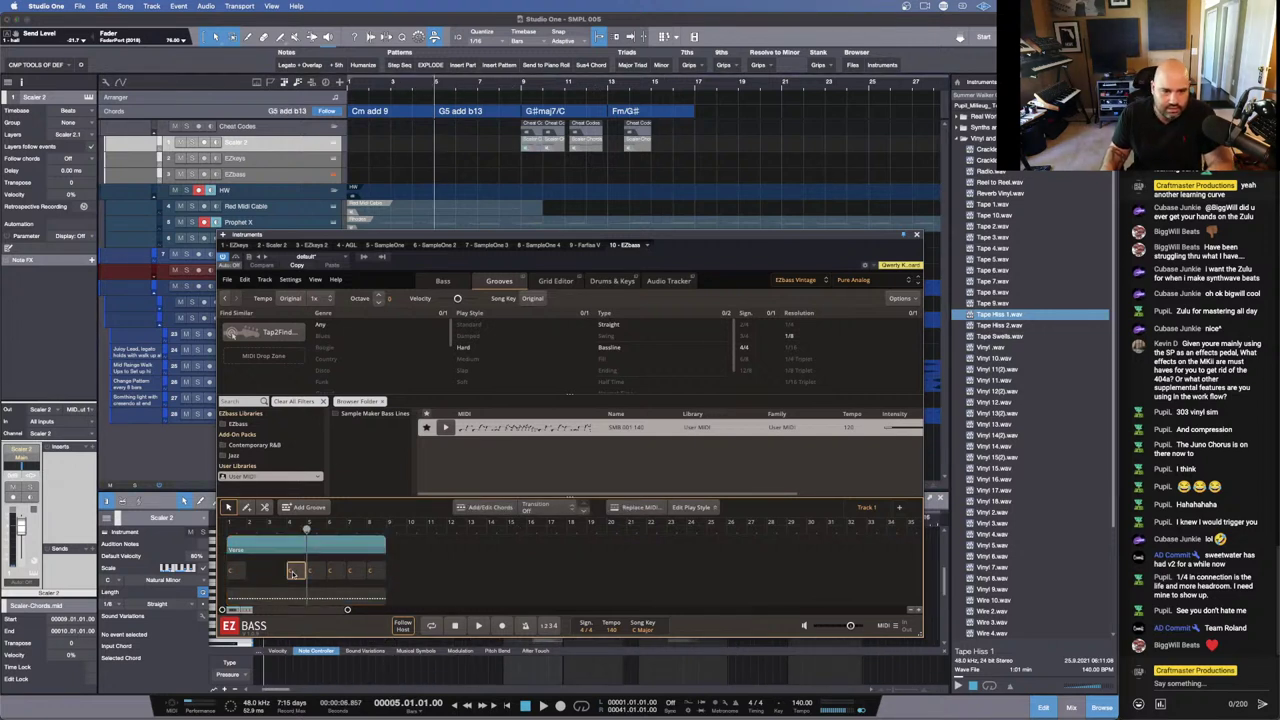
click(274, 578)
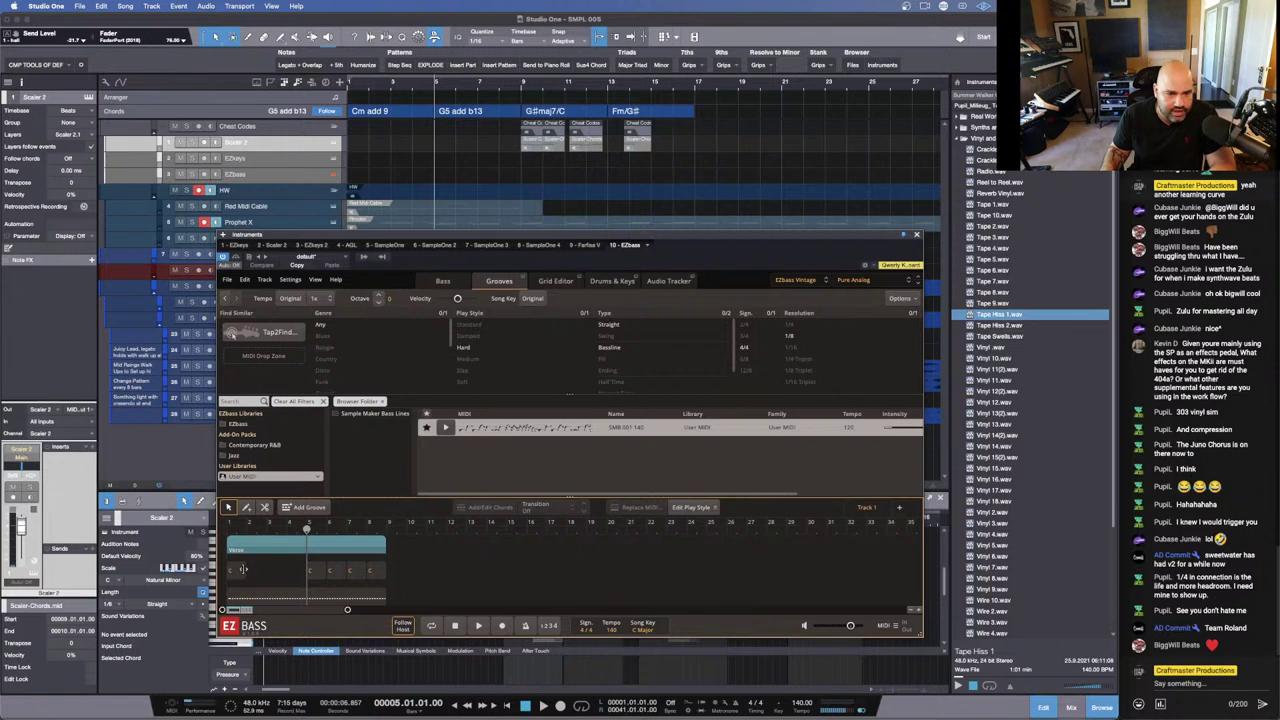
click(239, 571)
click(315, 572)
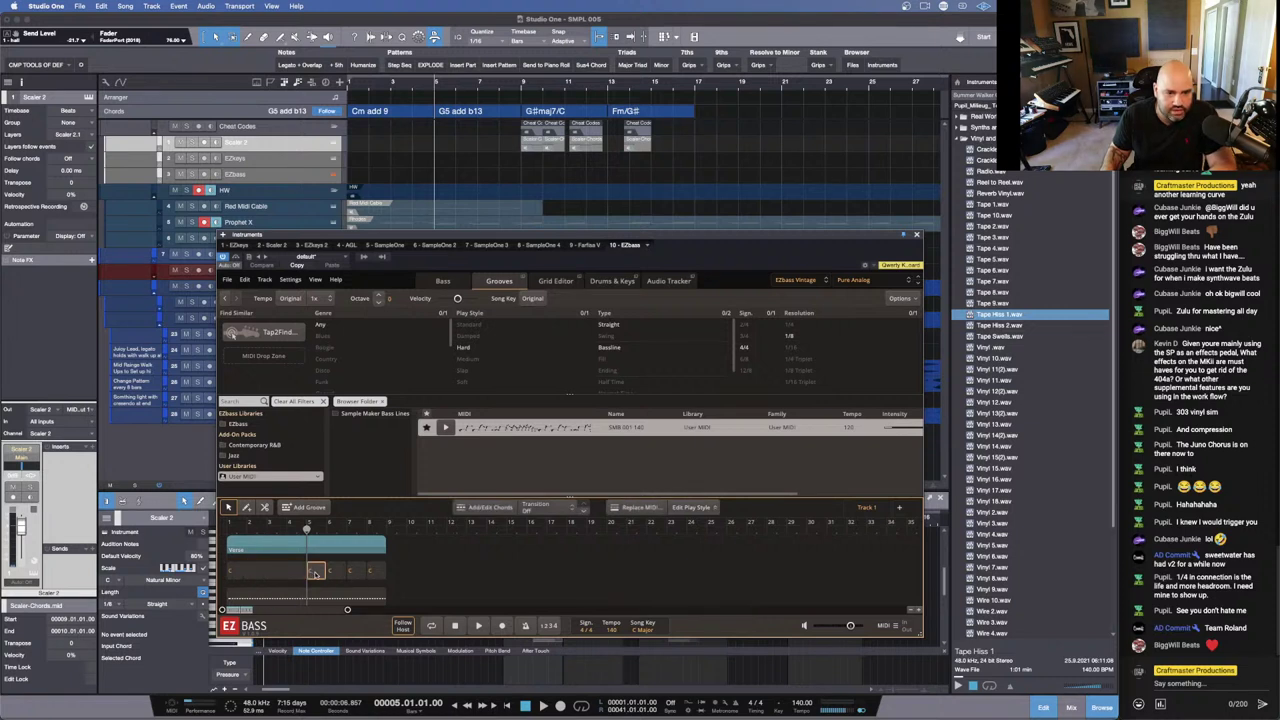
key(Delete)
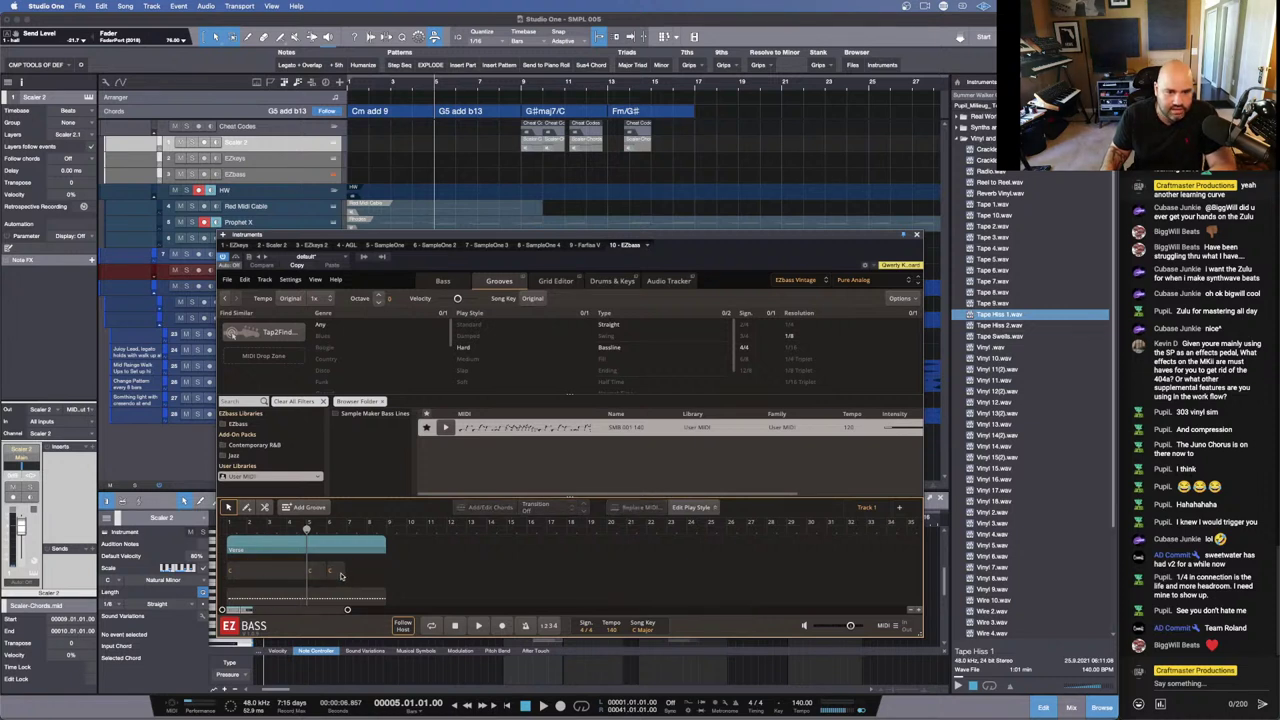
drag(322, 573, 372, 545)
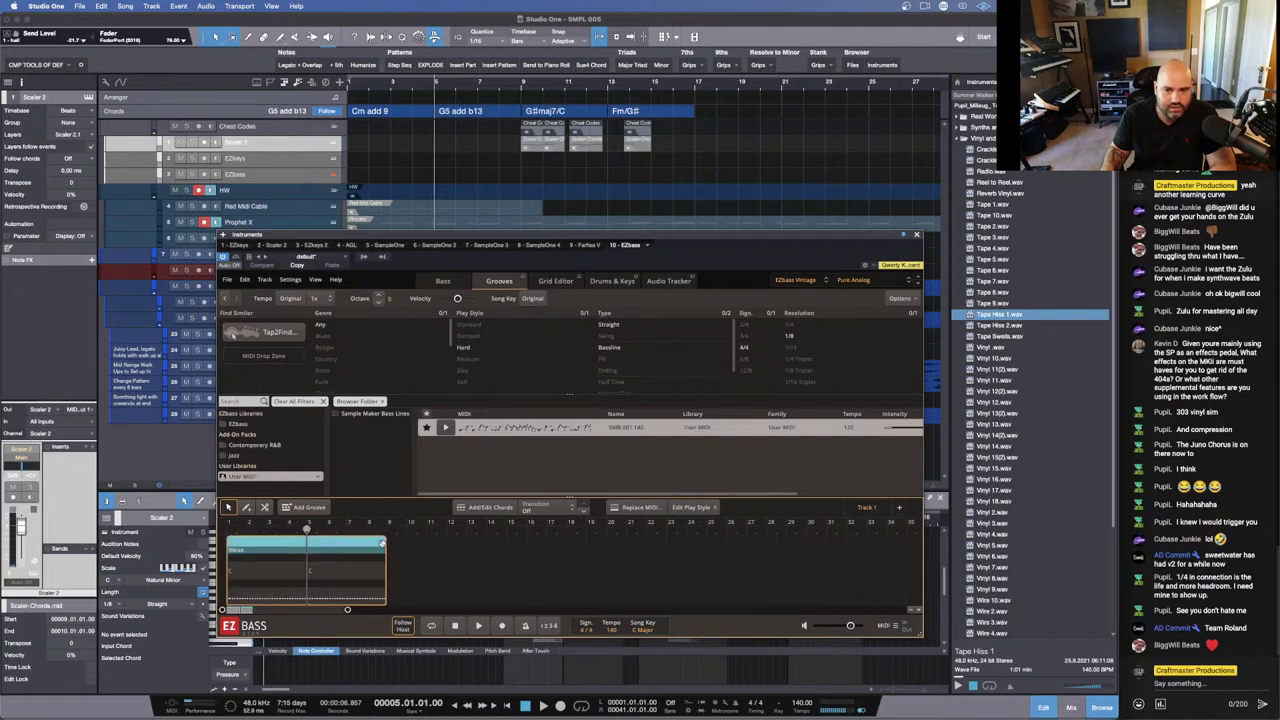
Step: Extend the Verse block to bar 41 and duplicate its two C chords to fill bars 9 to 17
drag(385, 545, 885, 600)
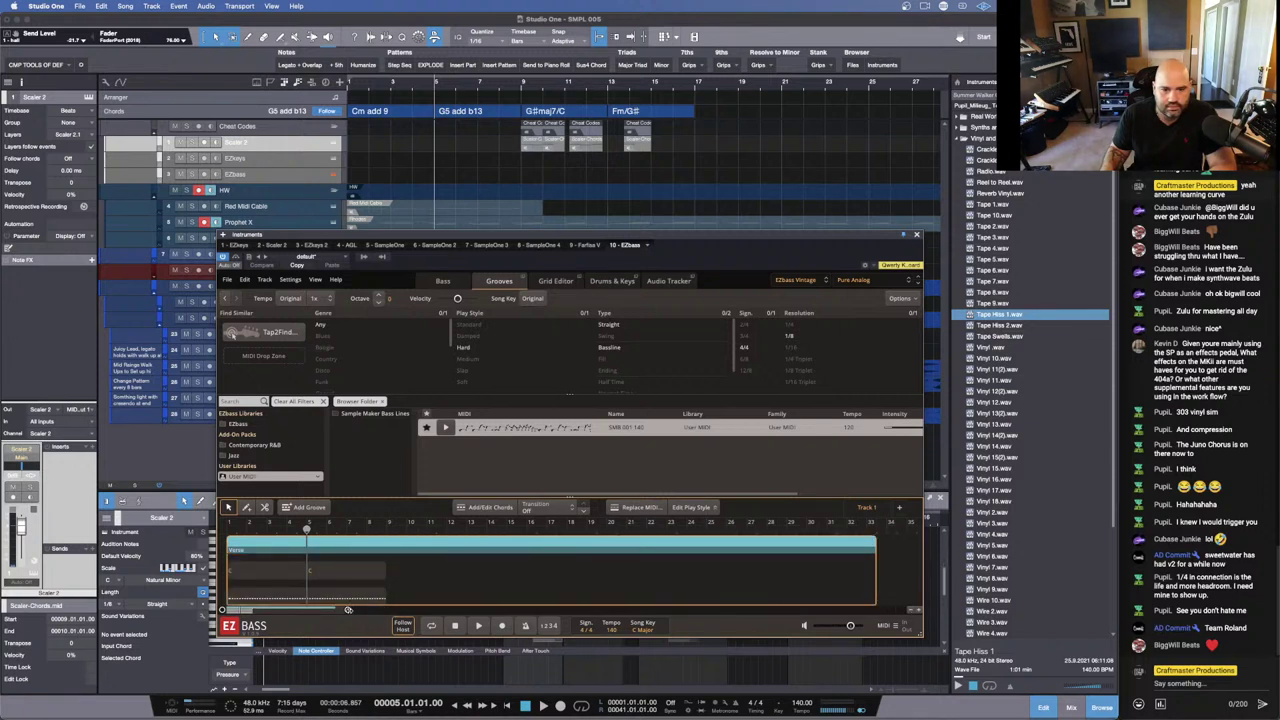
drag(348, 609, 475, 608)
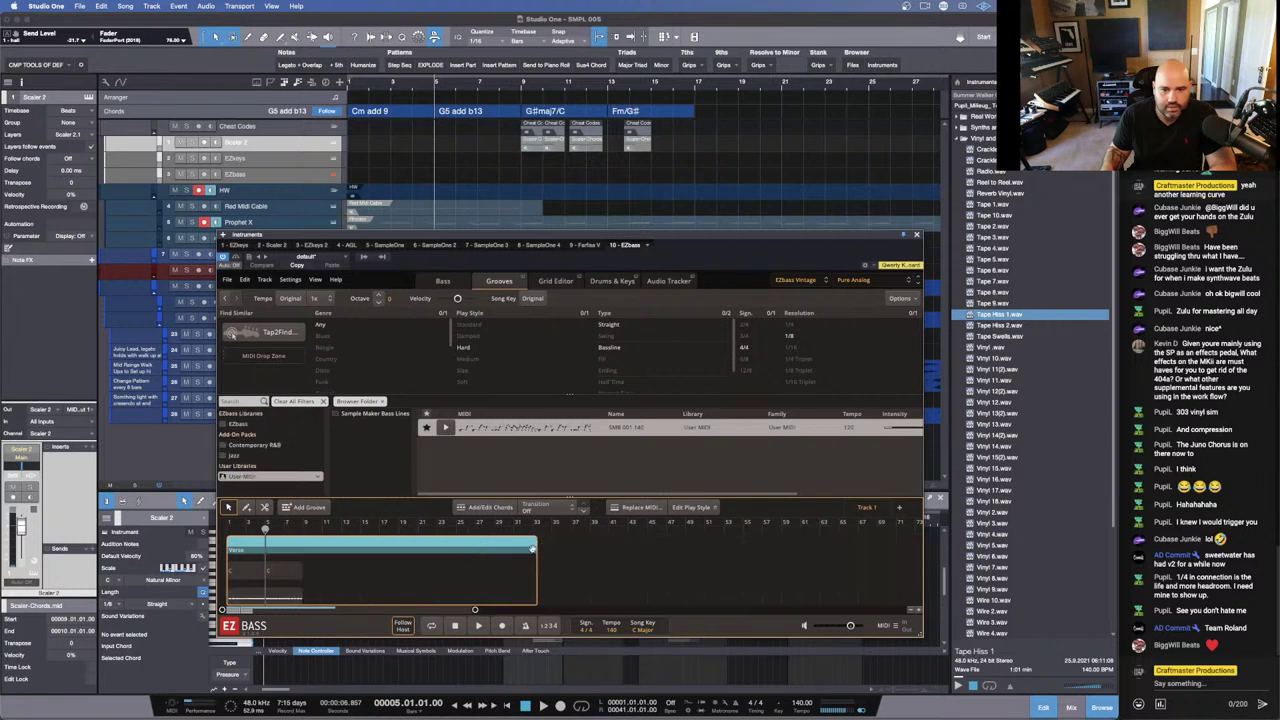
drag(533, 547, 608, 550)
click(244, 575)
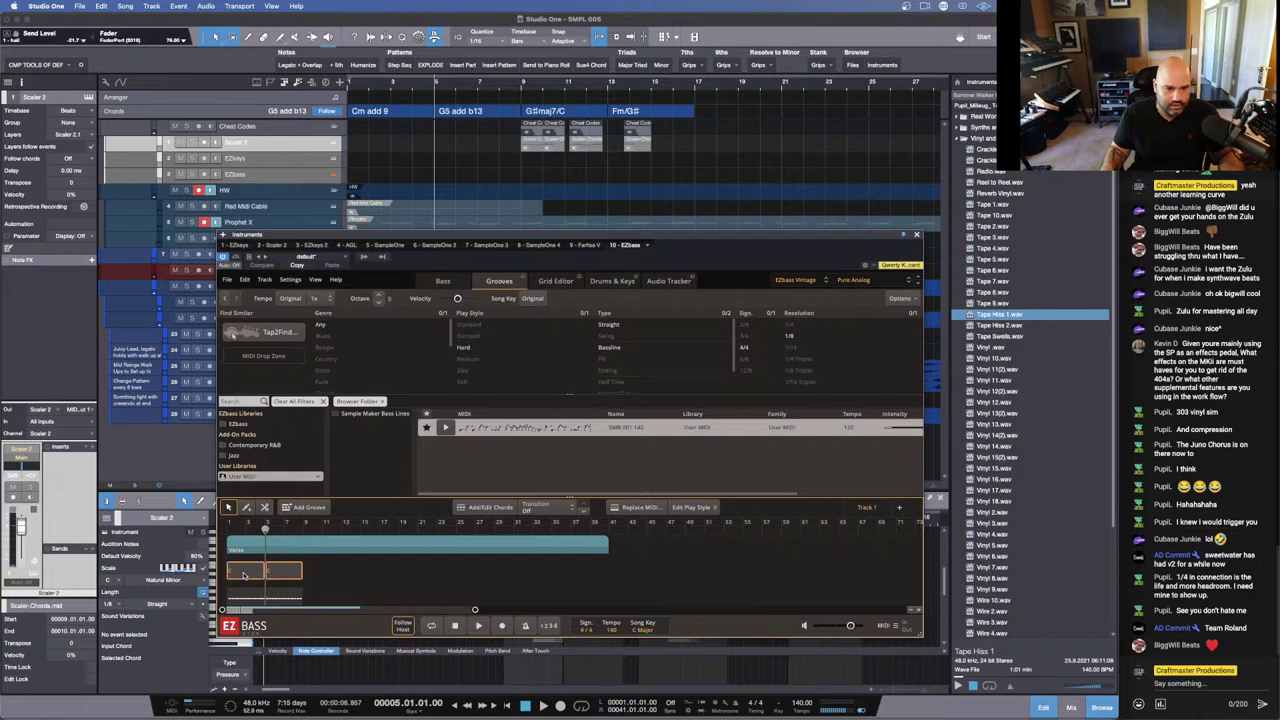
drag(300, 572, 380, 572)
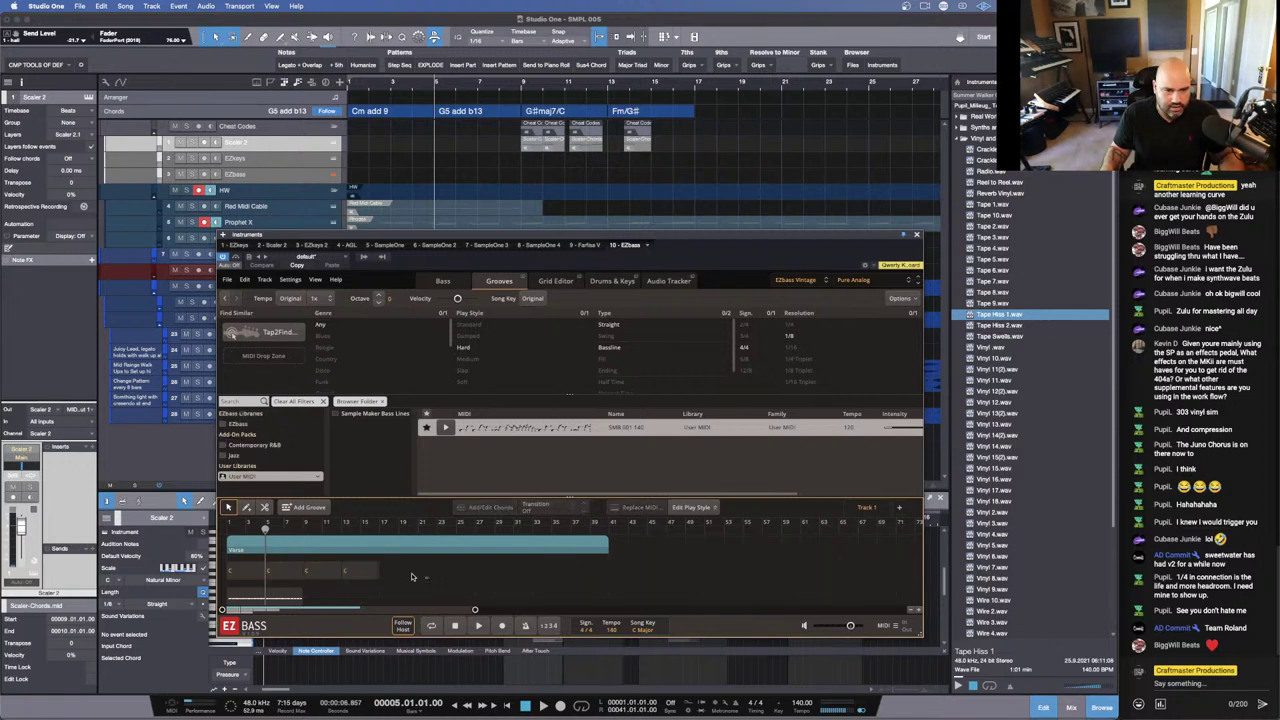
Step: Duplicate the C chords up to bar 41 and extend the MIDI part beneath them to bar 33
click(370, 572)
key(ctrl+d)
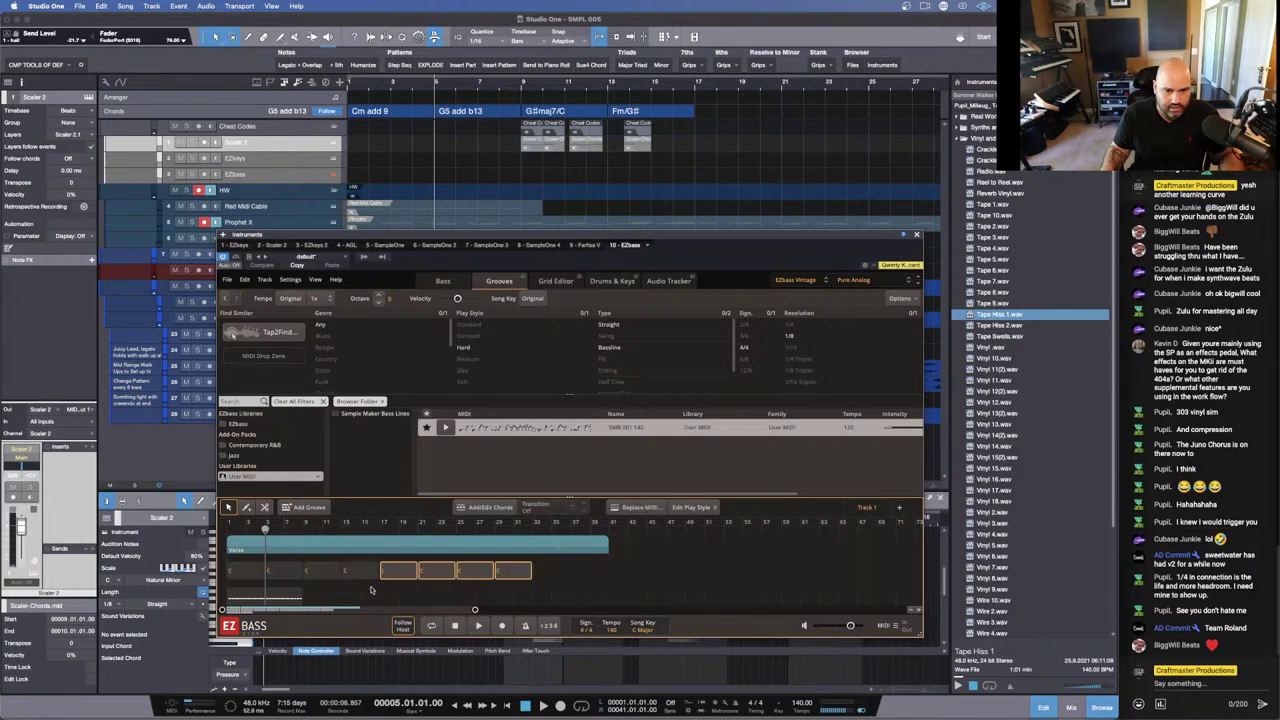
drag(300, 597, 548, 570)
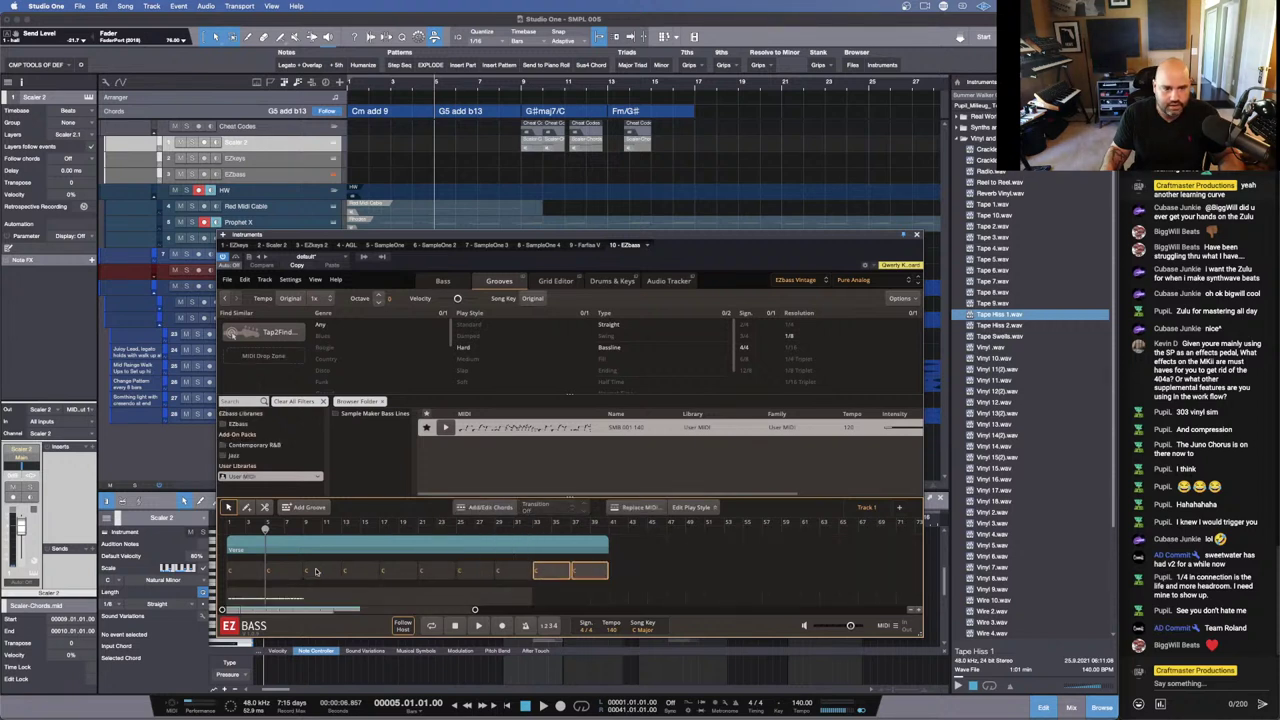
Step: Delete all C chords after bar 17, keeping the first four
drag(634, 572, 360, 575)
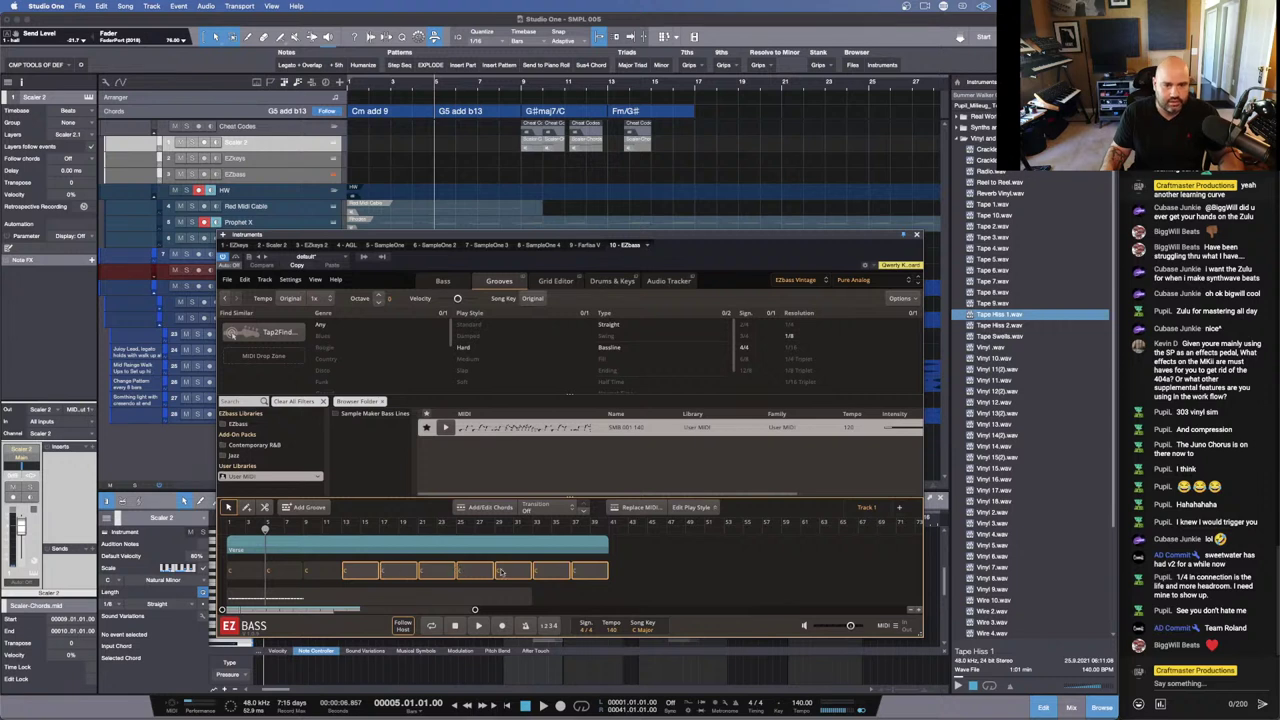
click(628, 576)
drag(599, 573, 385, 575)
key(Delete)
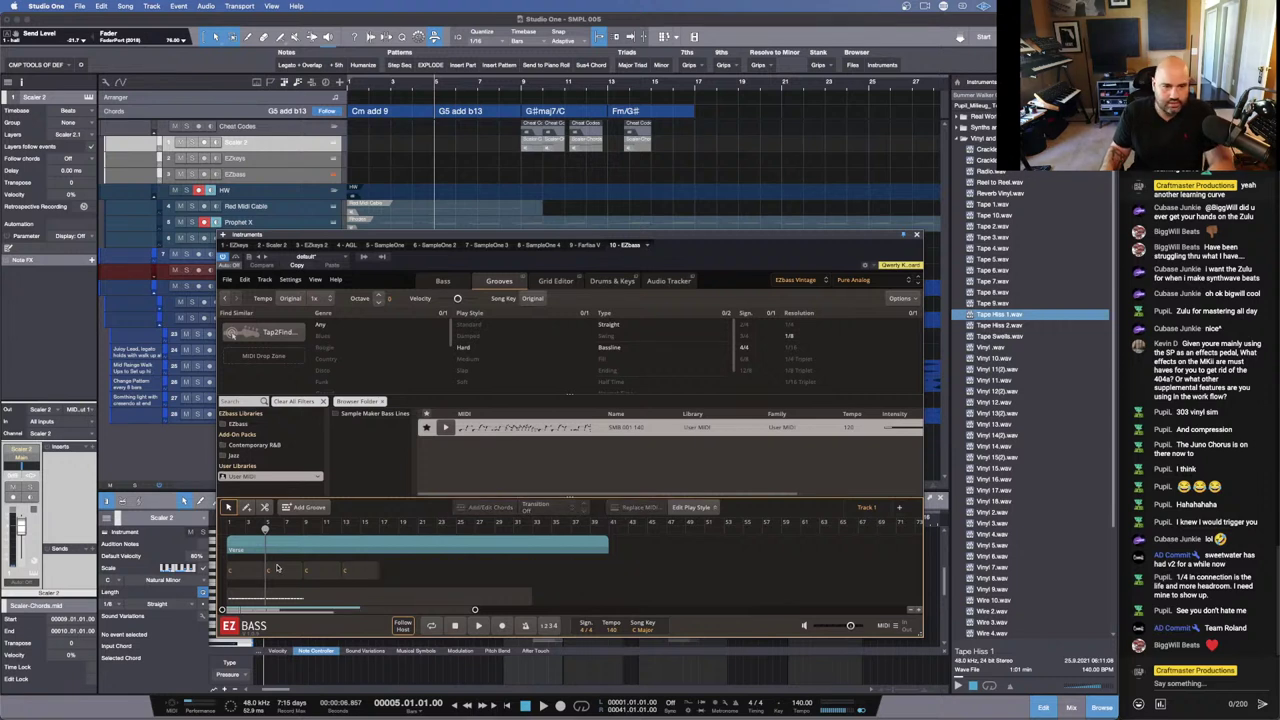
Step: Change the first three chords of the Verse block to Cm, G and Ab
click(251, 571)
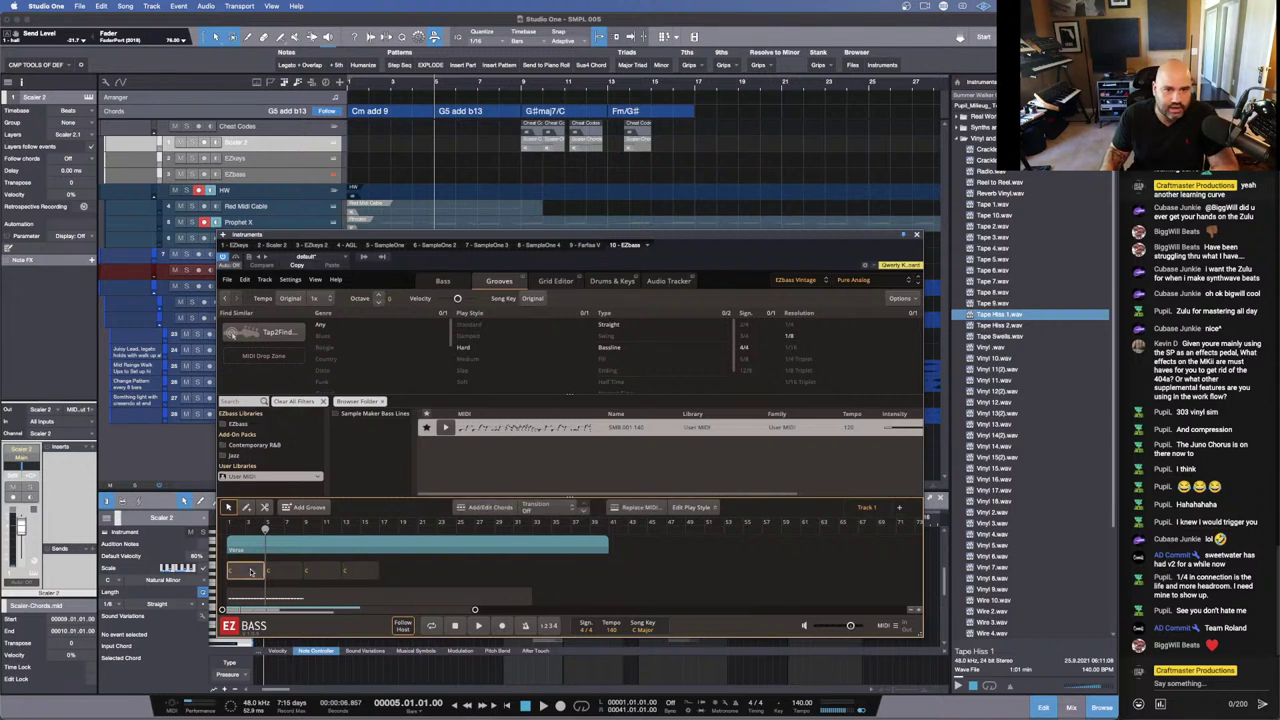
right_click(251, 571)
click(237, 574)
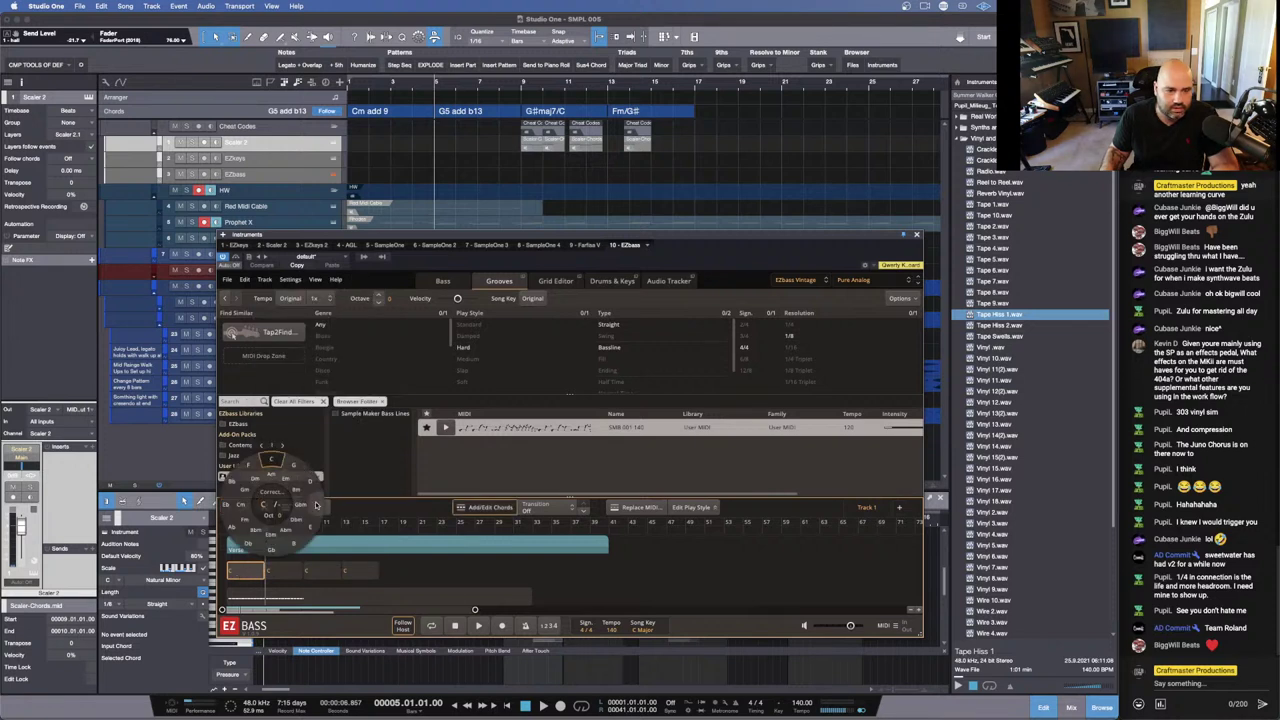
click(243, 503)
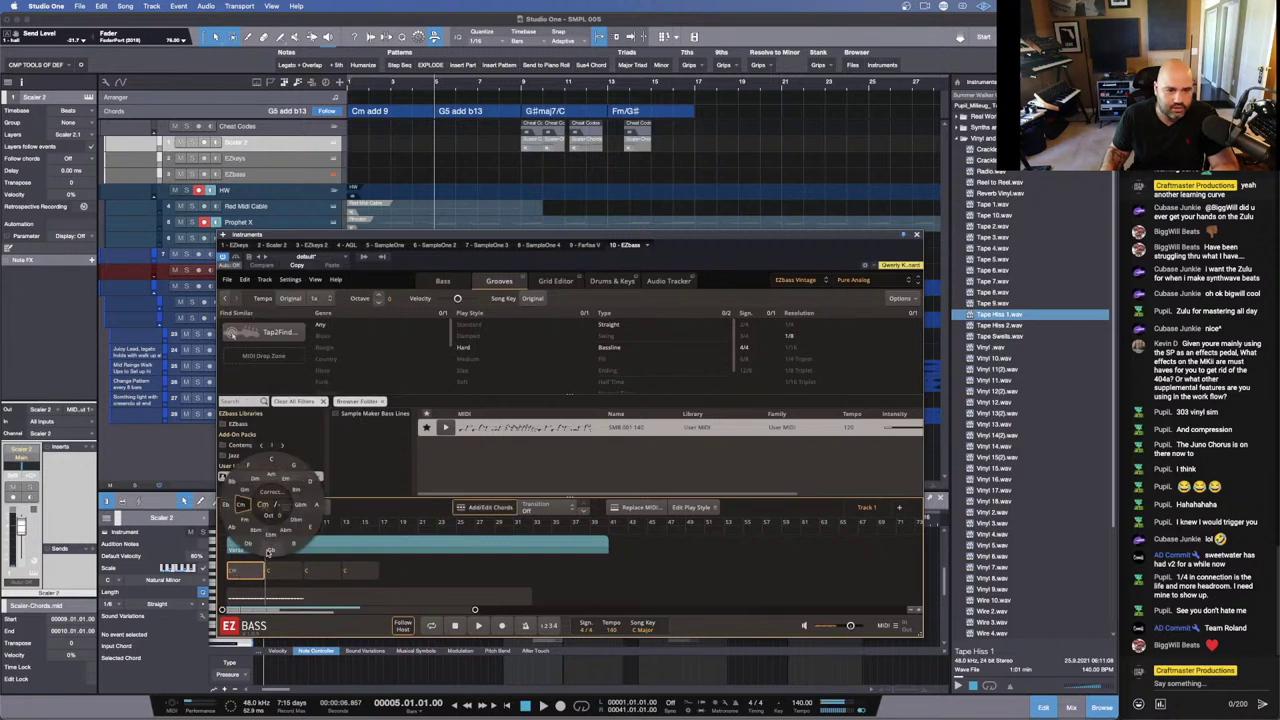
click(278, 570)
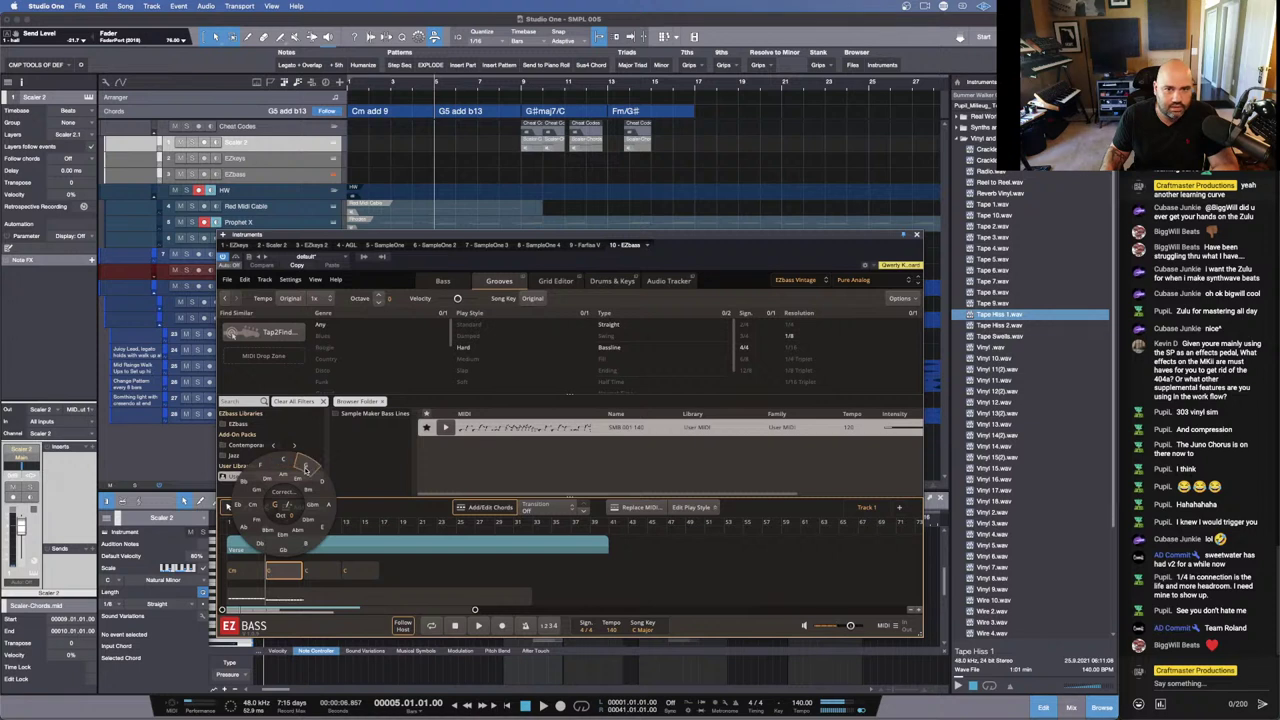
click(320, 571)
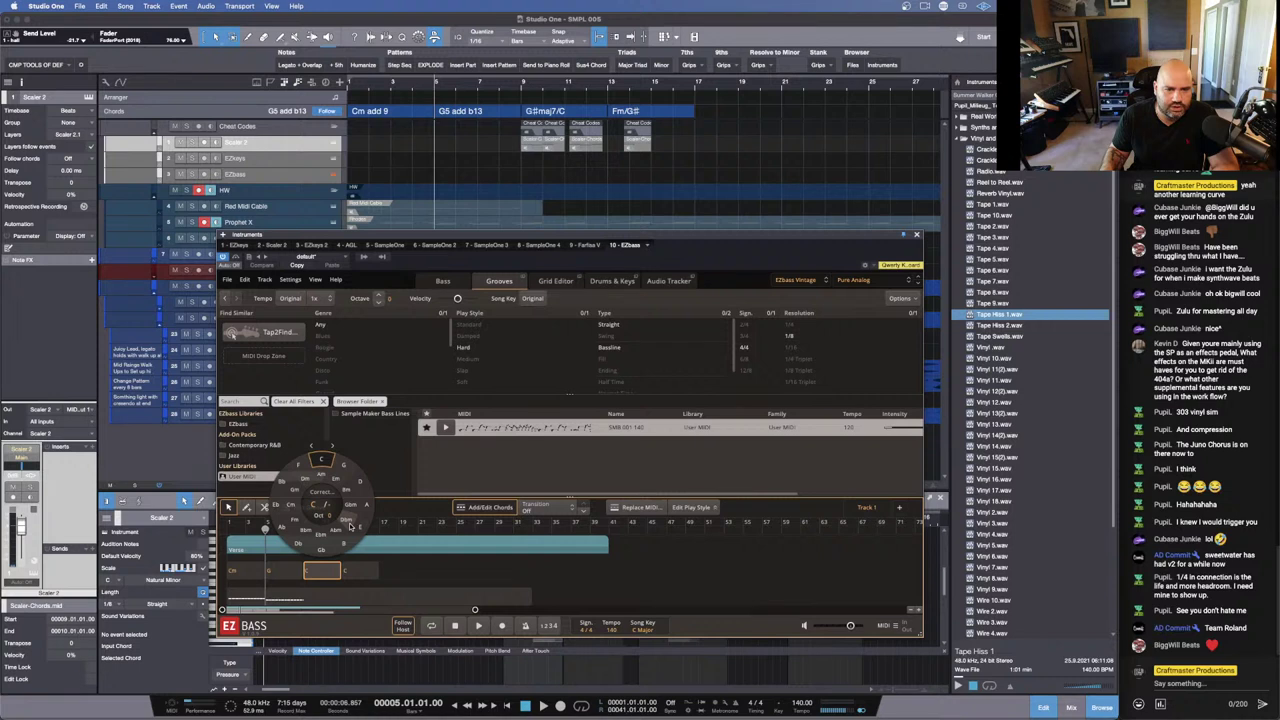
click(283, 530)
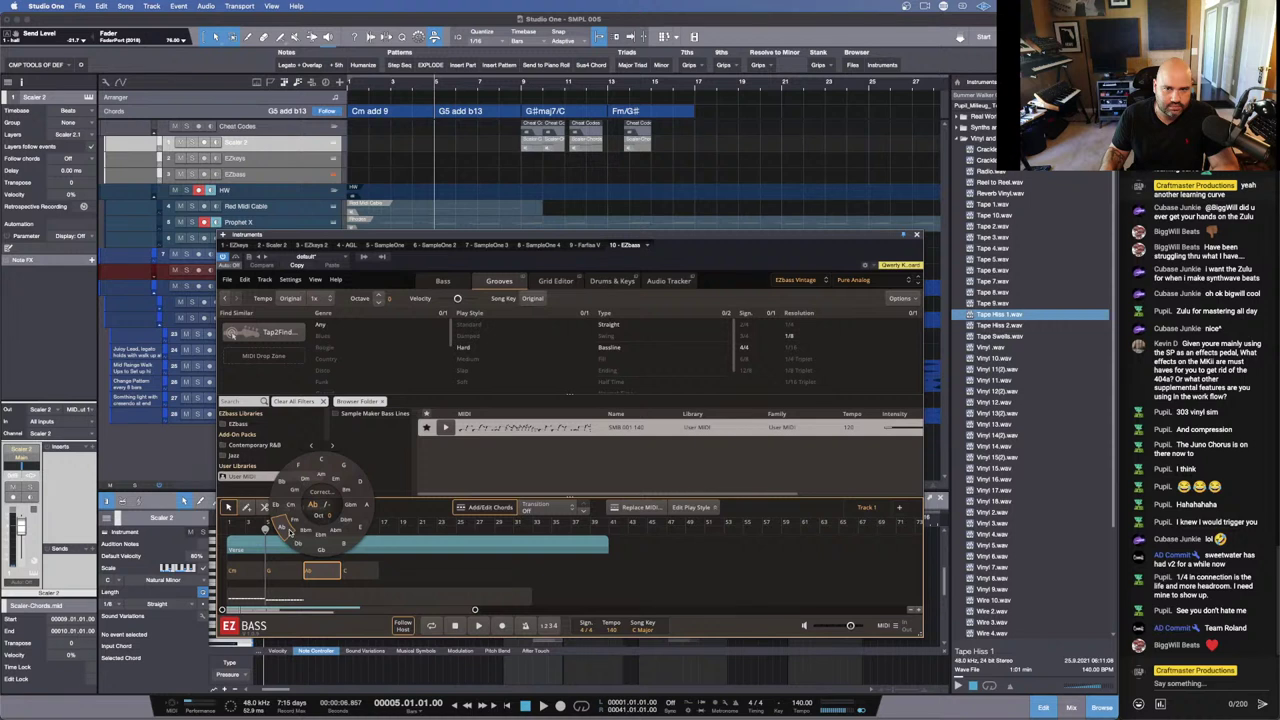
Step: Change the fourth chord of the Verse block to Fm with Ab as its bass note
click(362, 578)
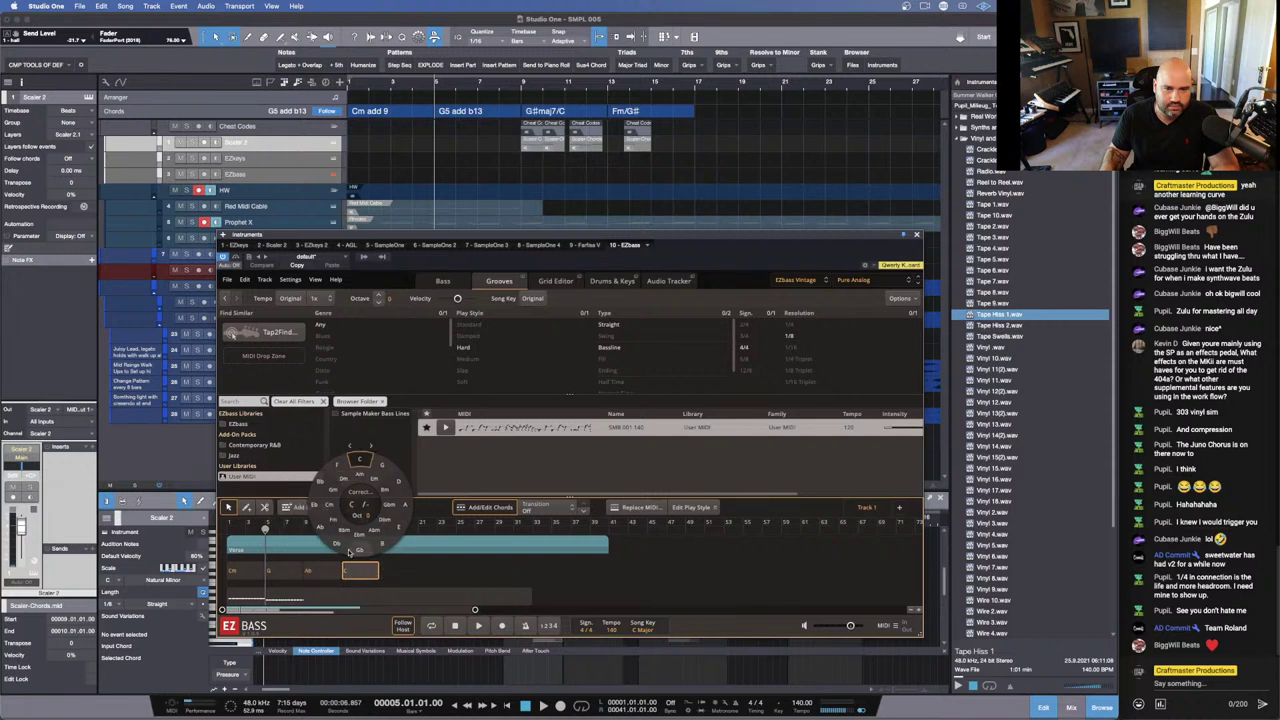
click(335, 519)
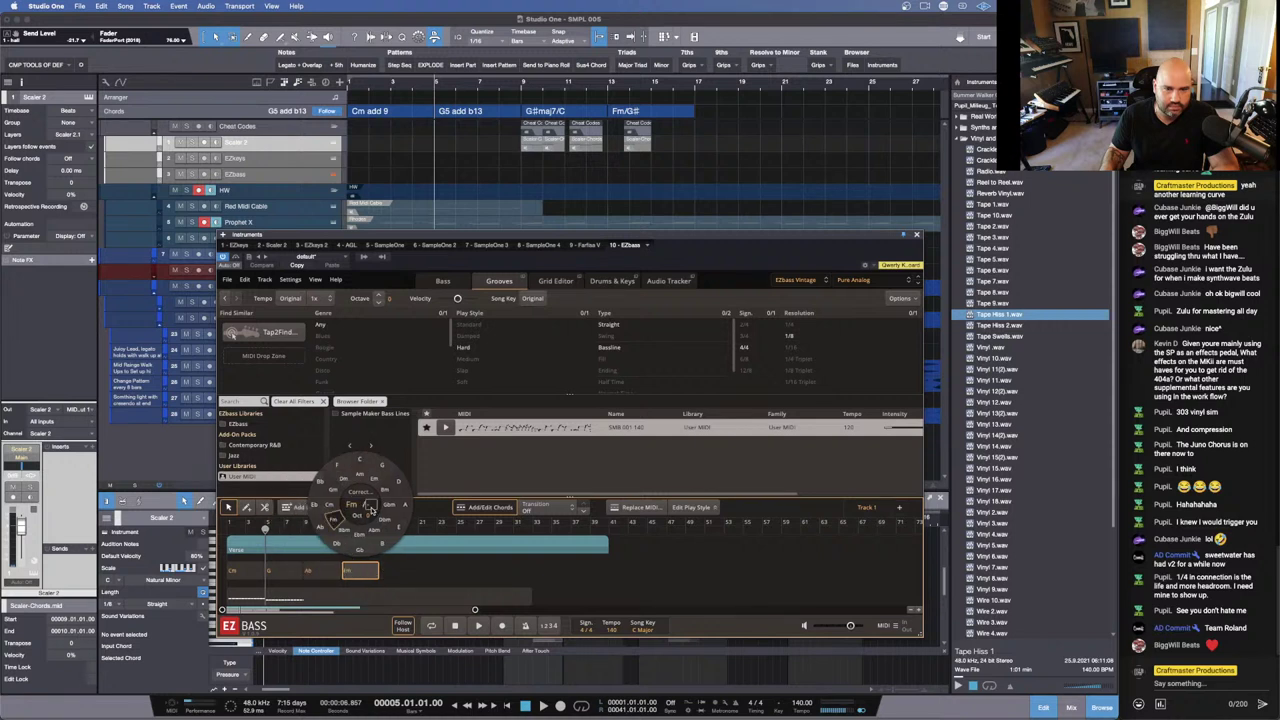
click(366, 506)
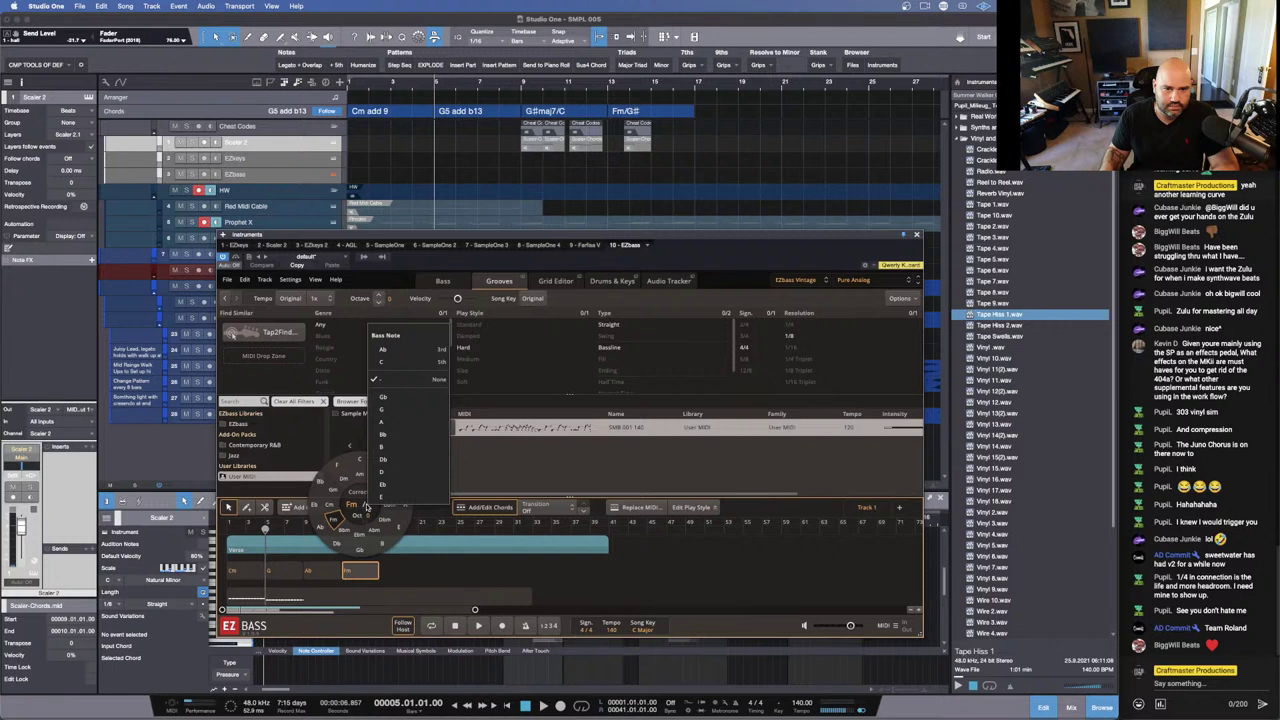
click(398, 348)
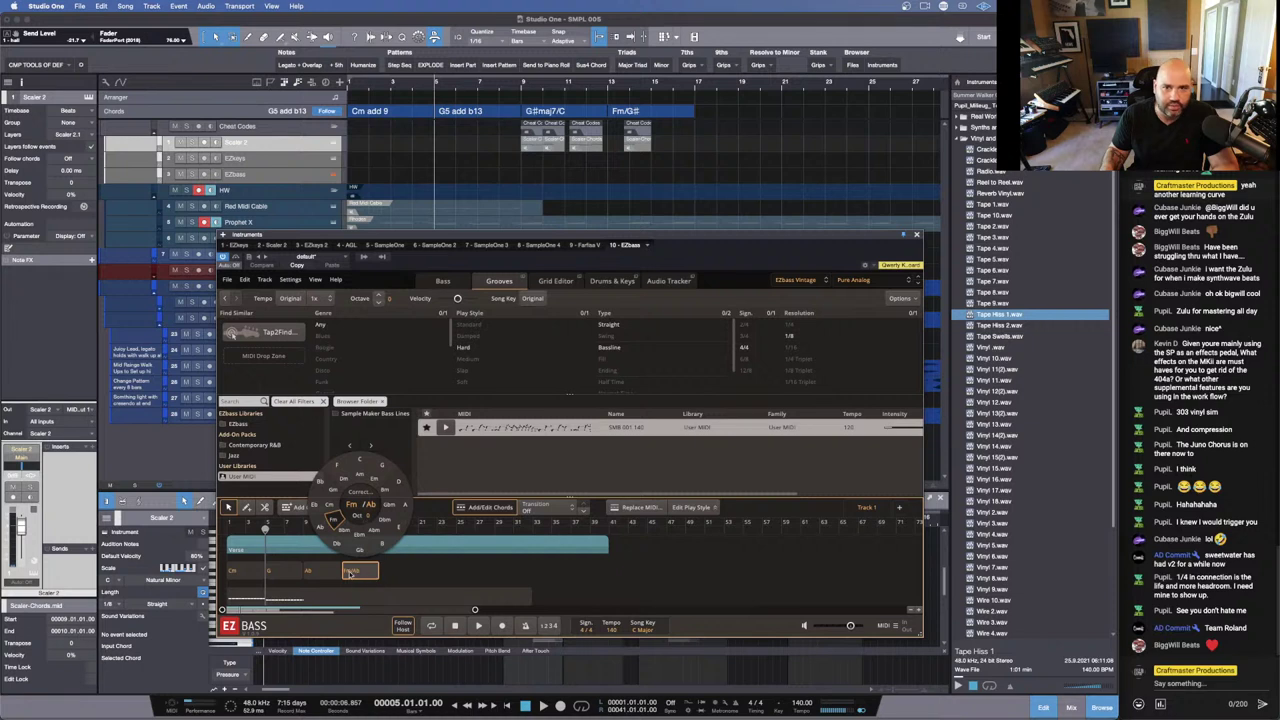
click(417, 573)
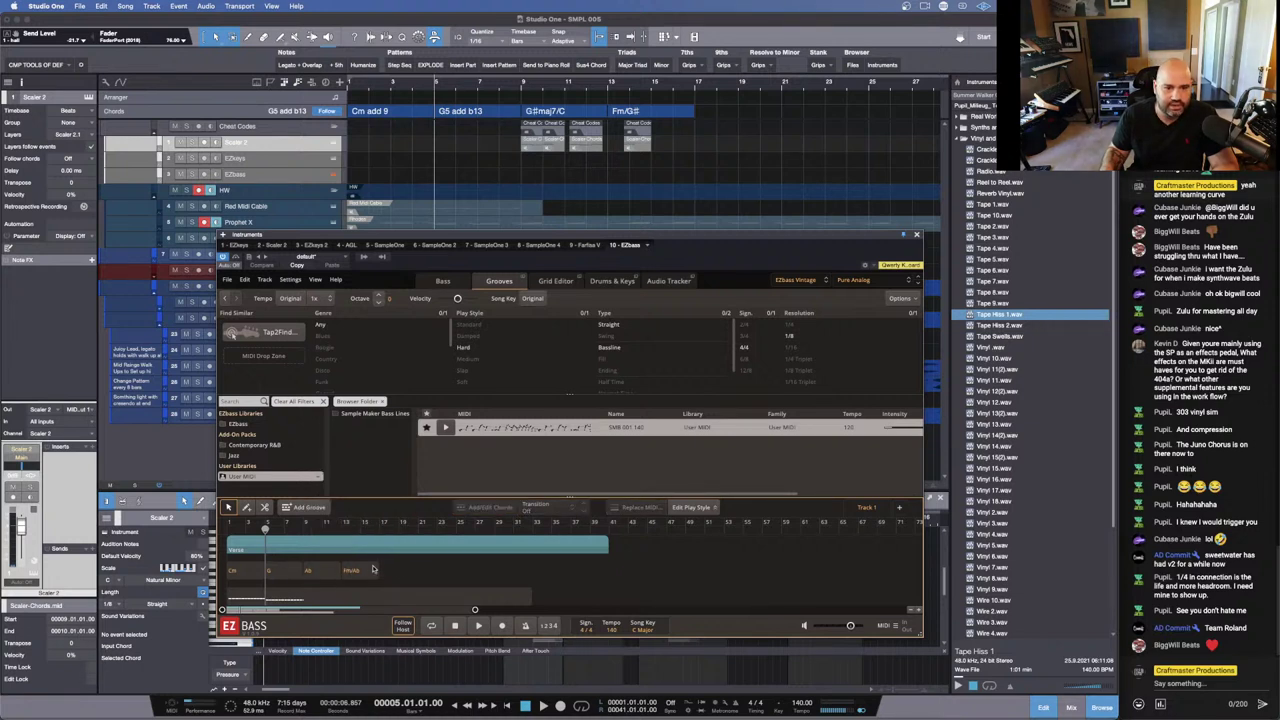
Step: Repeat the Cm, G, Ab, Fm/Ab progression through bar 41 and extend the MIDI part beneath it to match
click(245, 573)
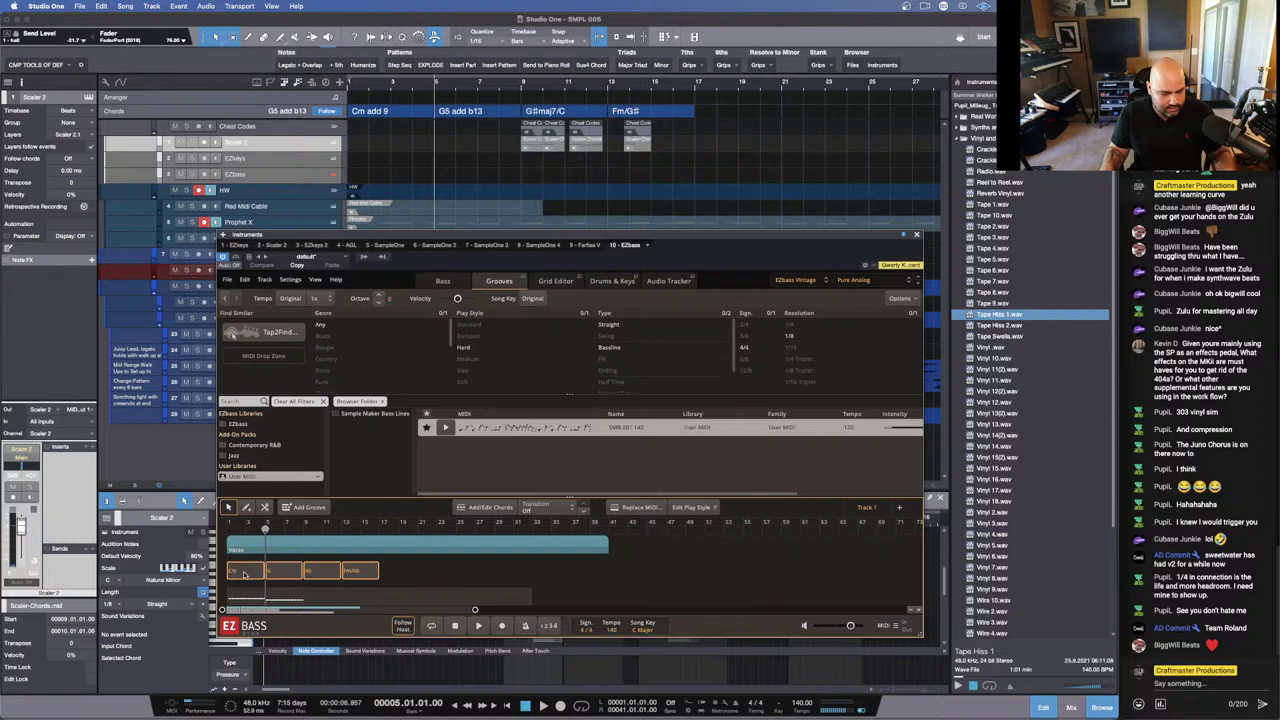
drag(245, 575, 428, 572)
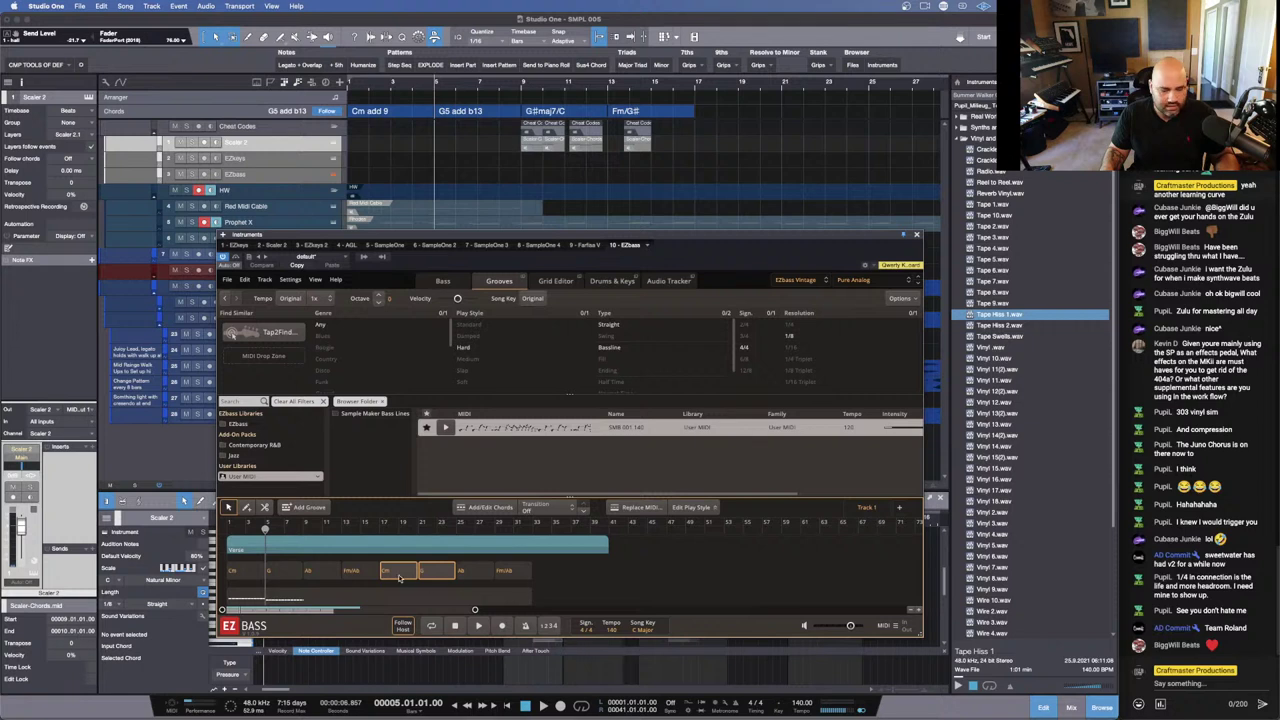
drag(398, 577, 607, 596)
click(536, 602)
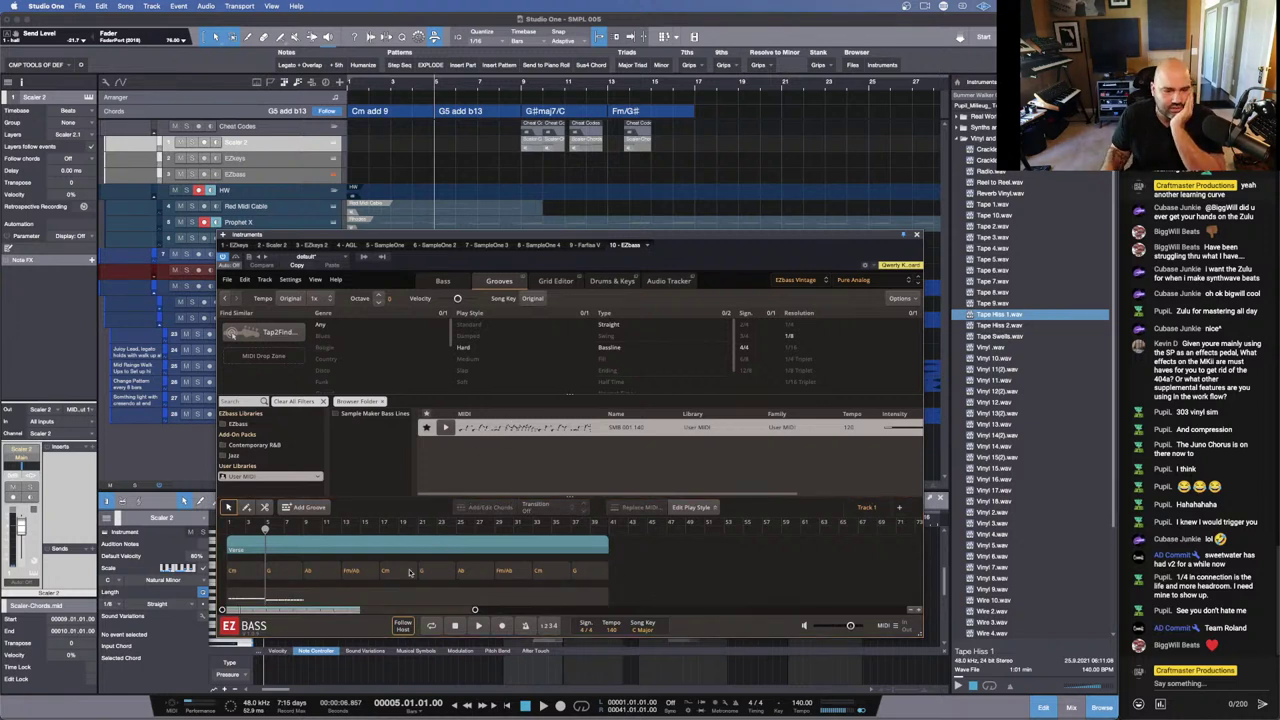
Step: Start replacing the MIDI part under the Verse chords and audition the SMB 001 140 user groove against the song
click(400, 603)
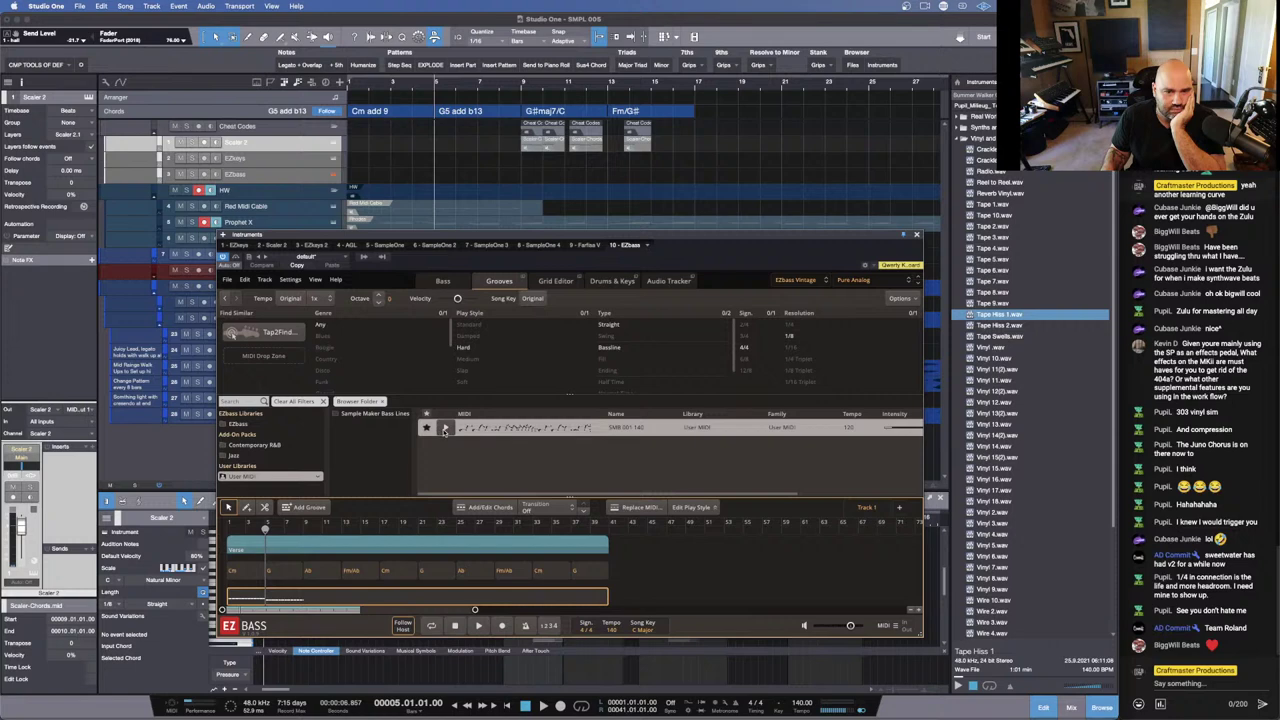
click(637, 509)
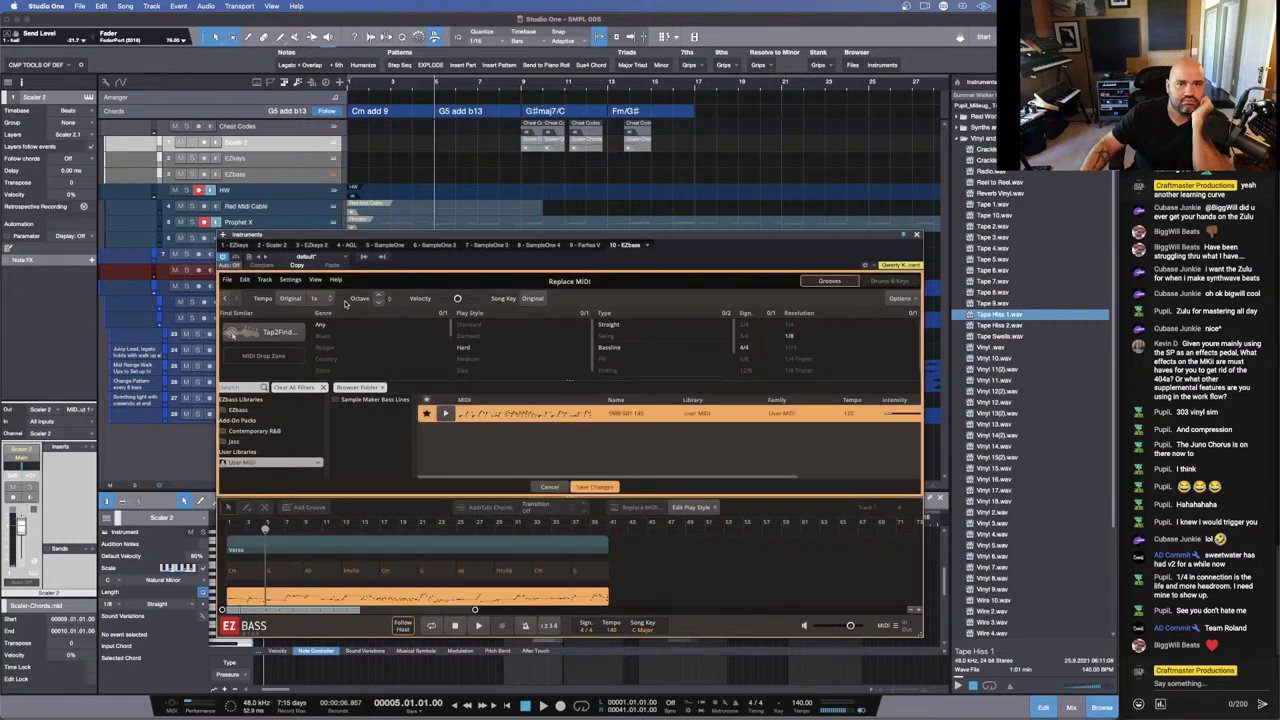
key(comma)
key(space)
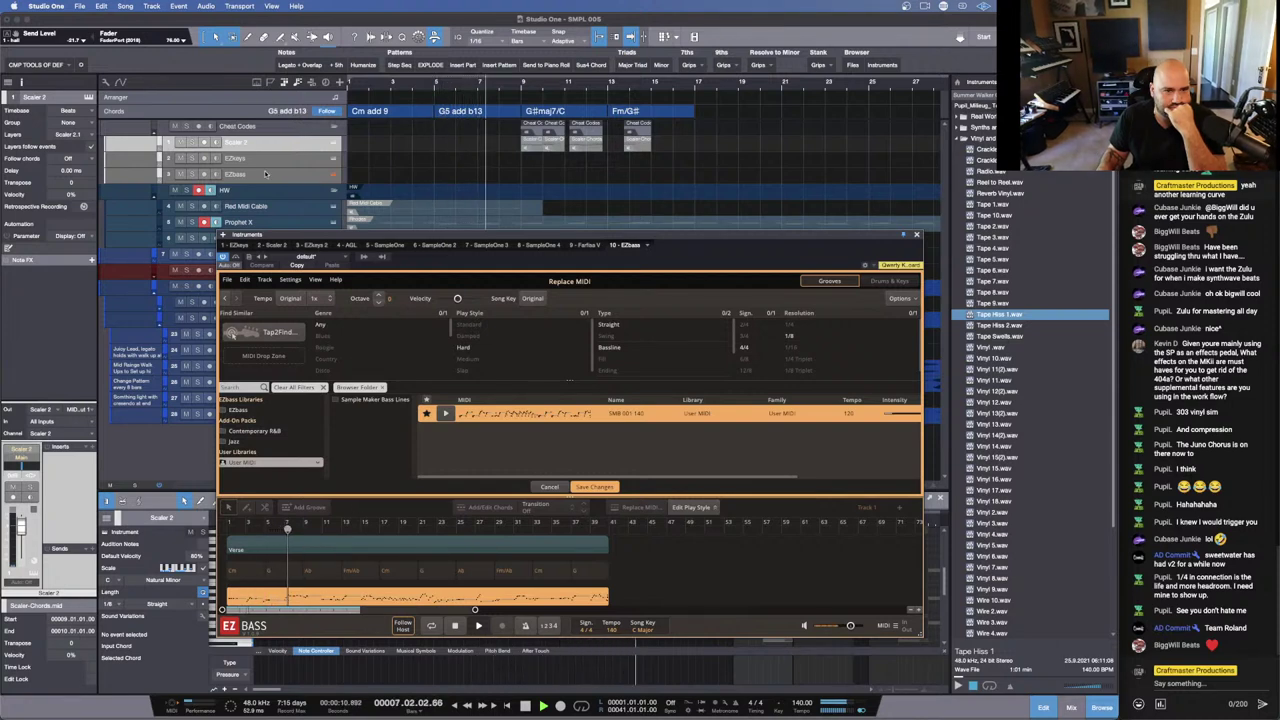
click(328, 562)
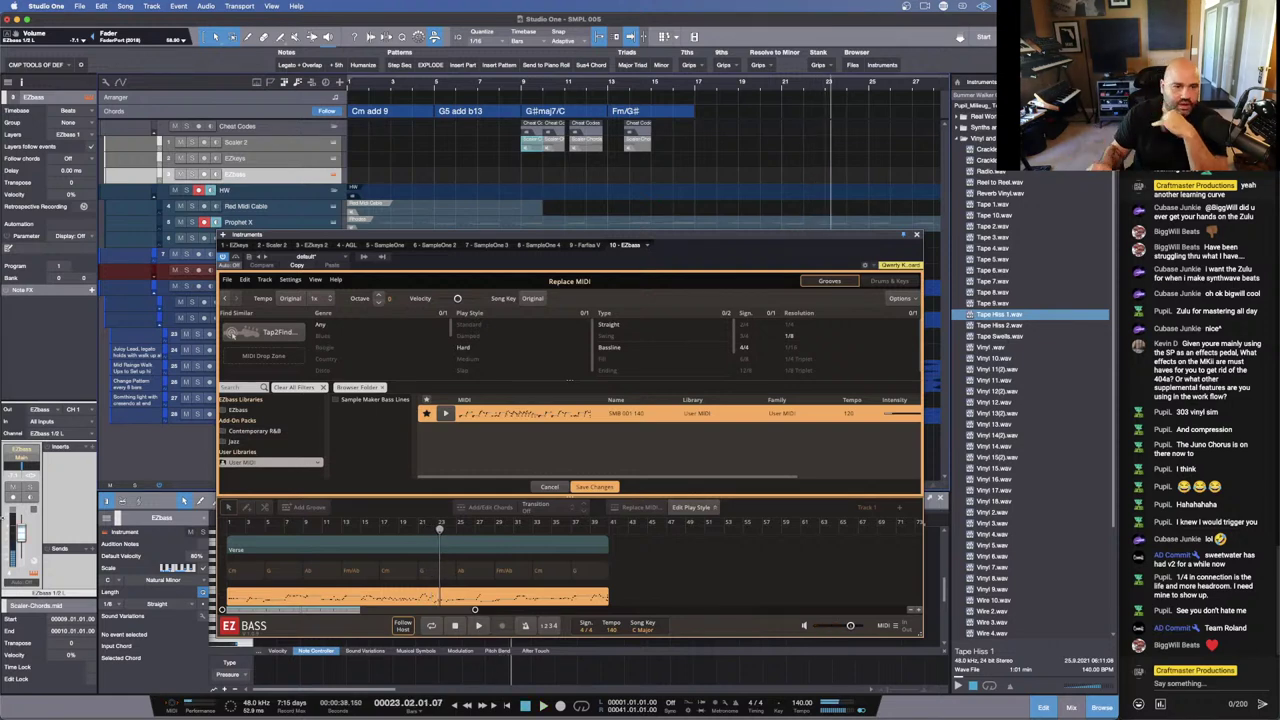
Step: Choose the Bridge 01 groove from EZbass's Jazz Straight 4/4 folder as the replacement and set its tempo to 1/2x
click(231, 411)
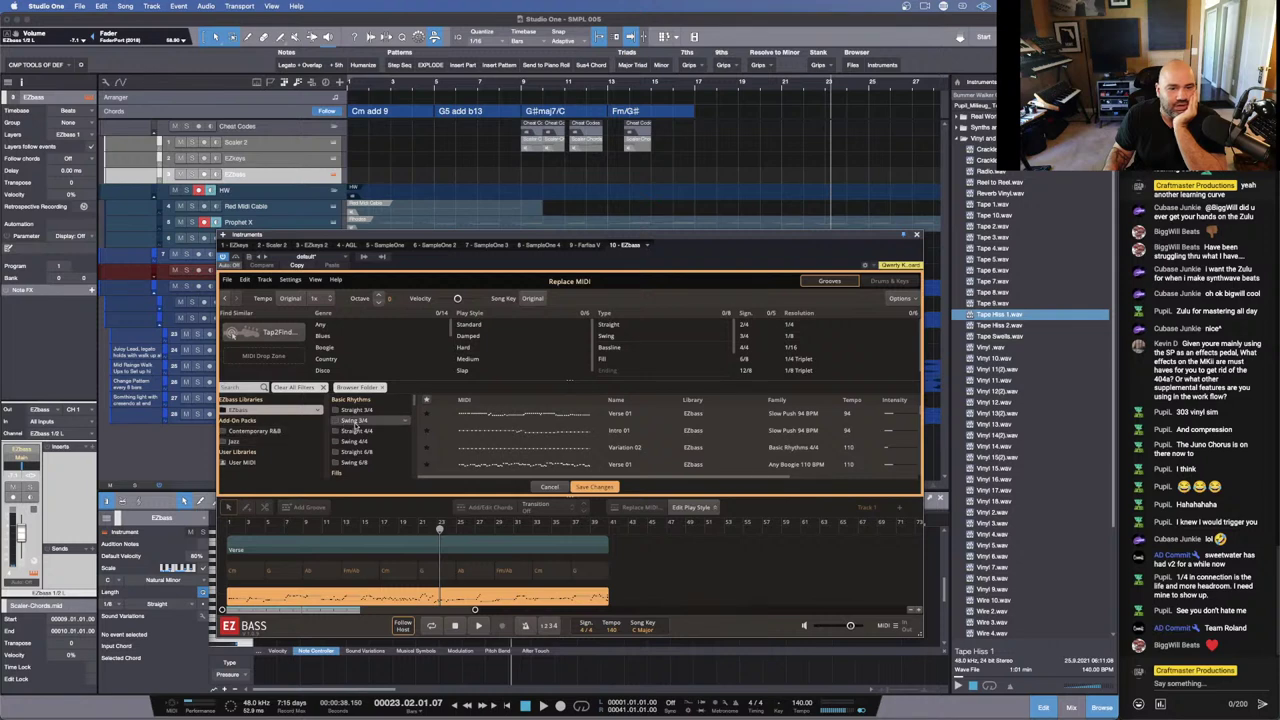
scroll(362, 445, down, 3)
scroll(362, 450, down, 2)
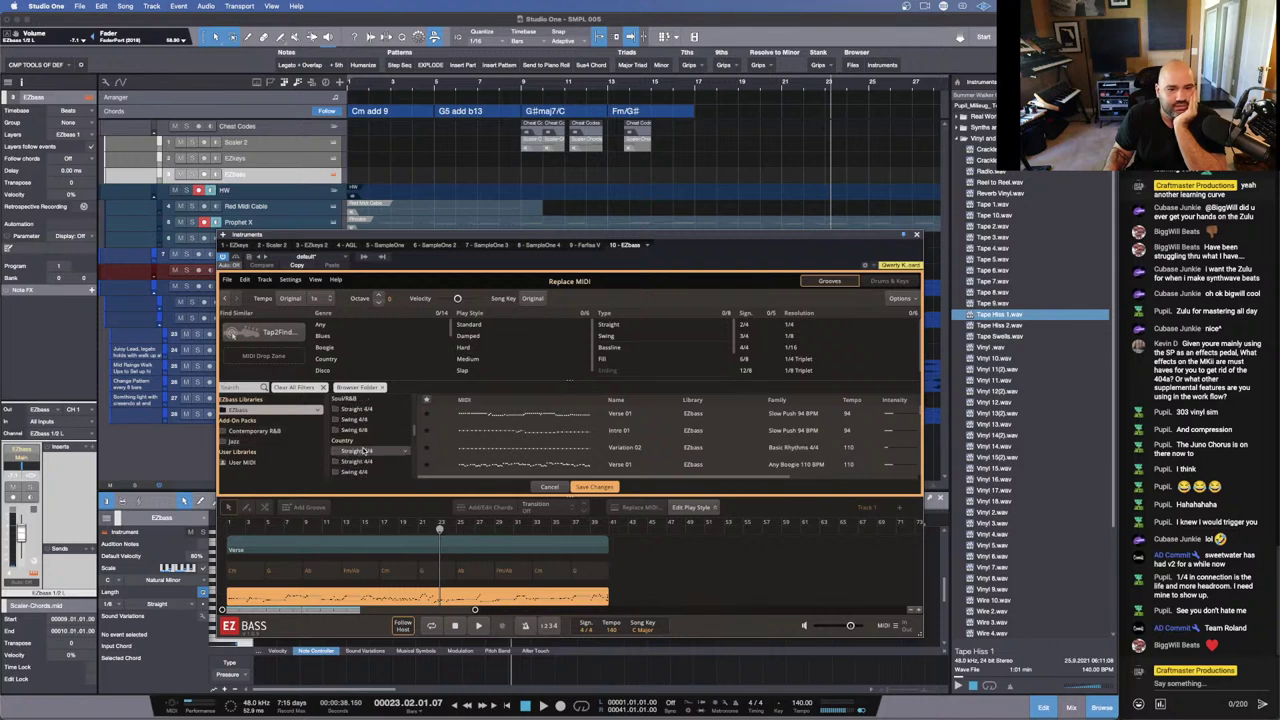
scroll(363, 451, down, 4)
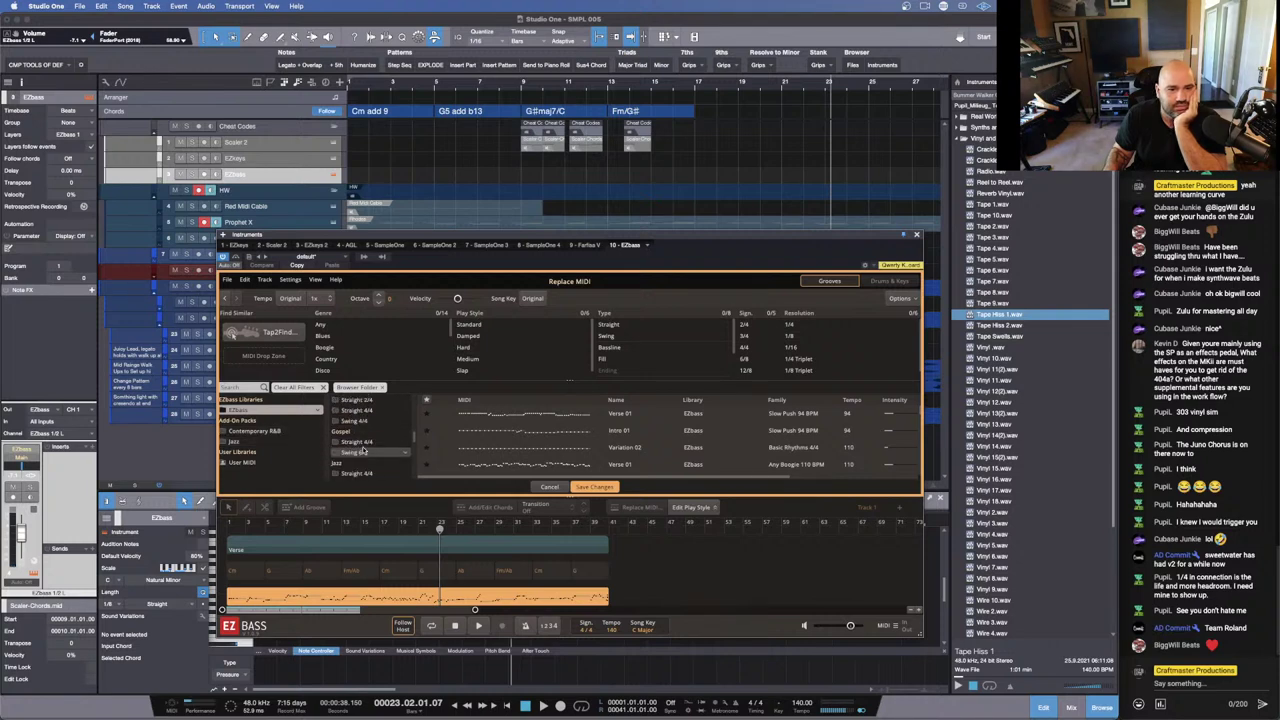
click(364, 435)
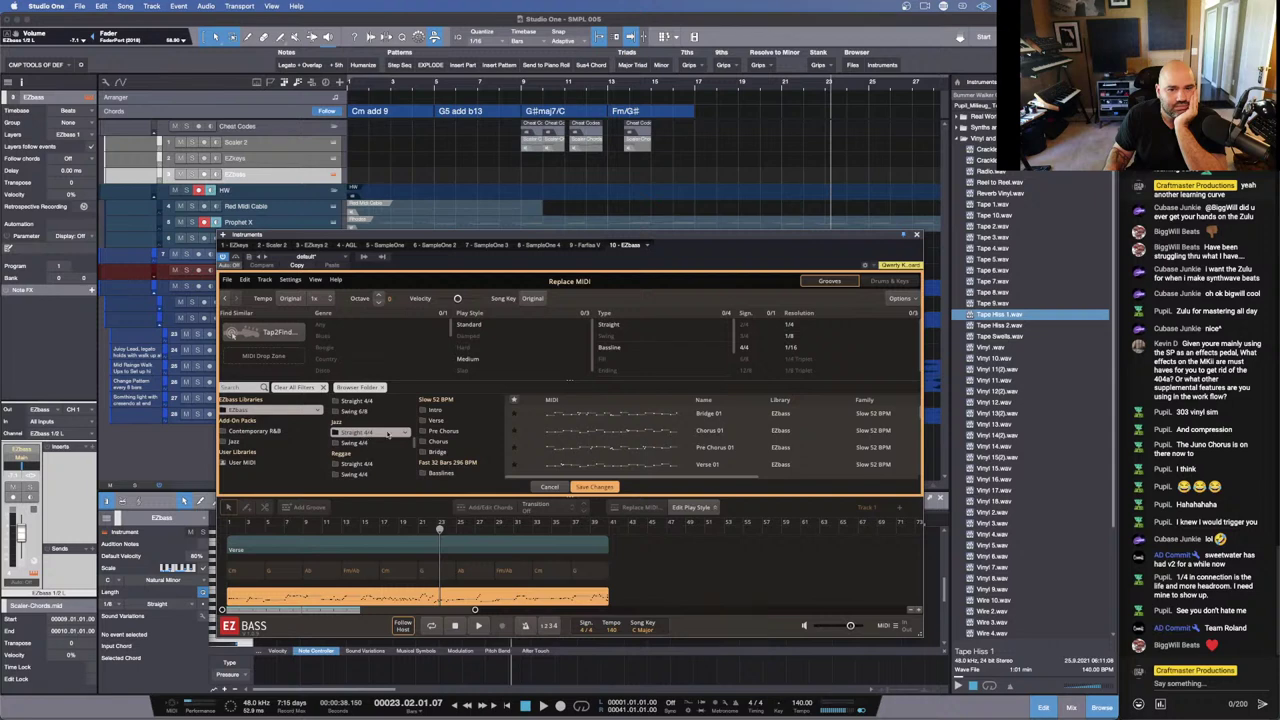
click(545, 414)
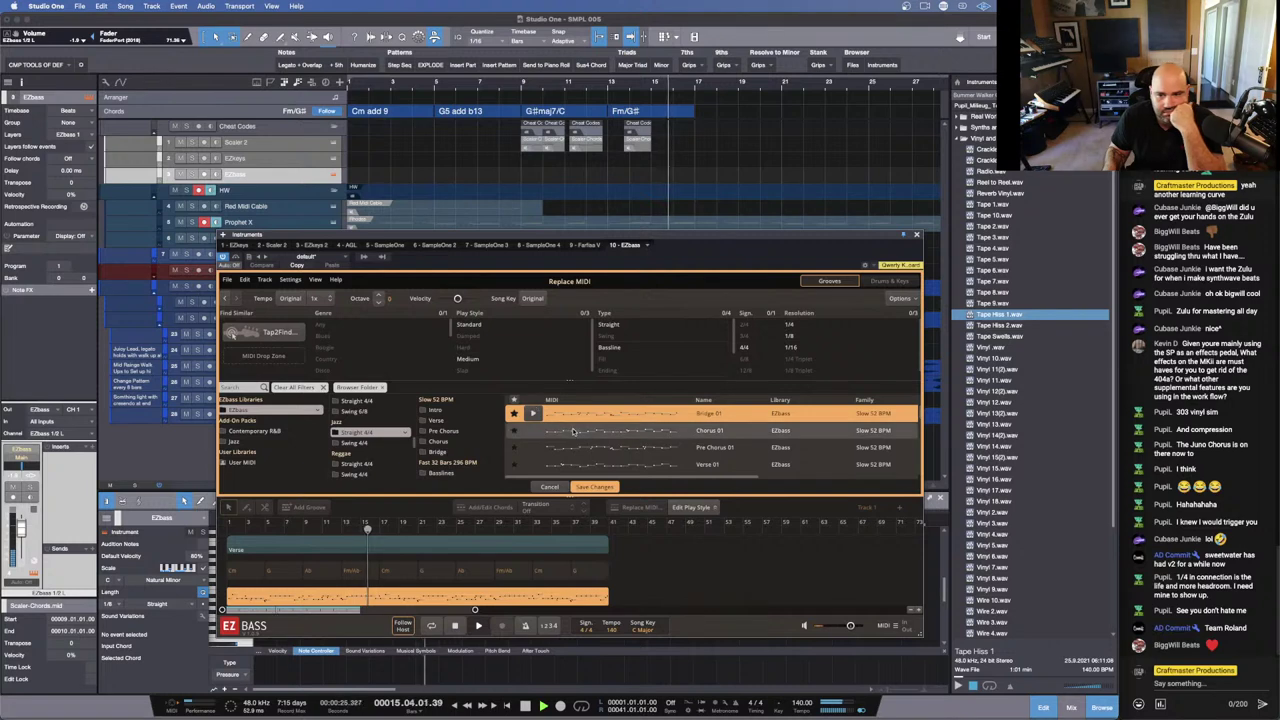
click(326, 299)
click(340, 315)
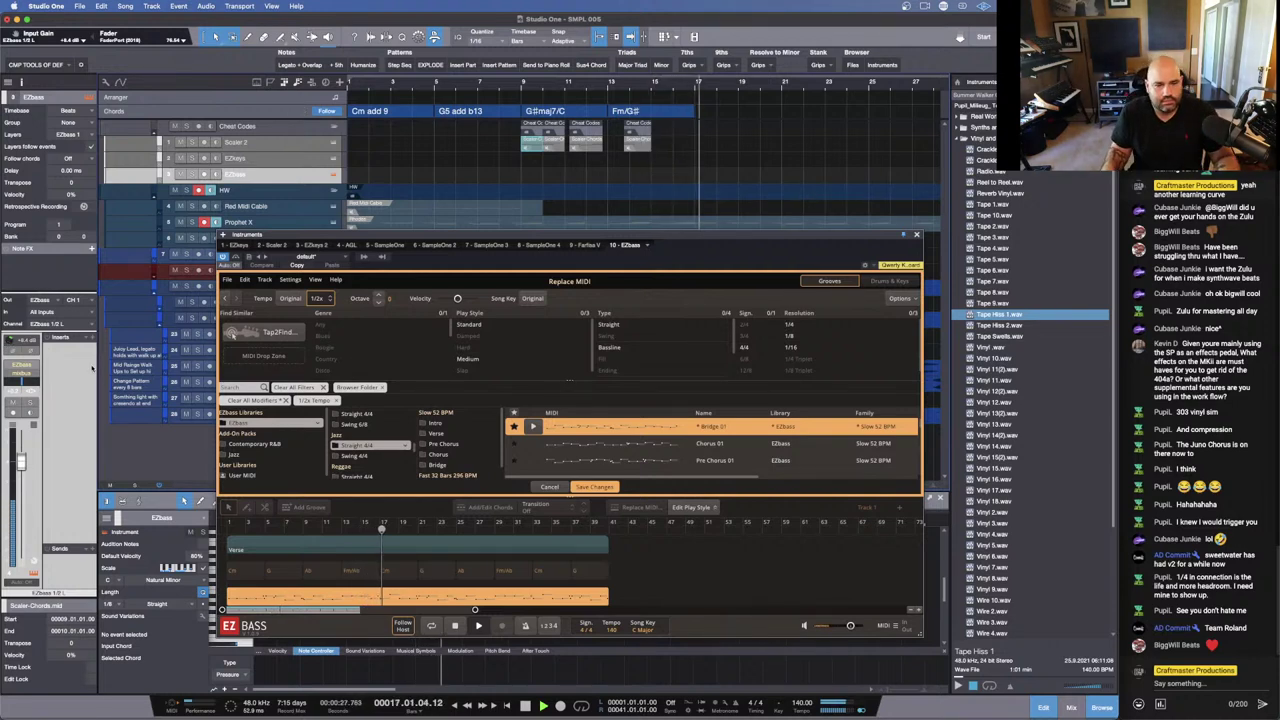
Step: Insert the UAD Ampeg SVTVR amp on the EZbass channel and close its plug-in window
click(92, 338)
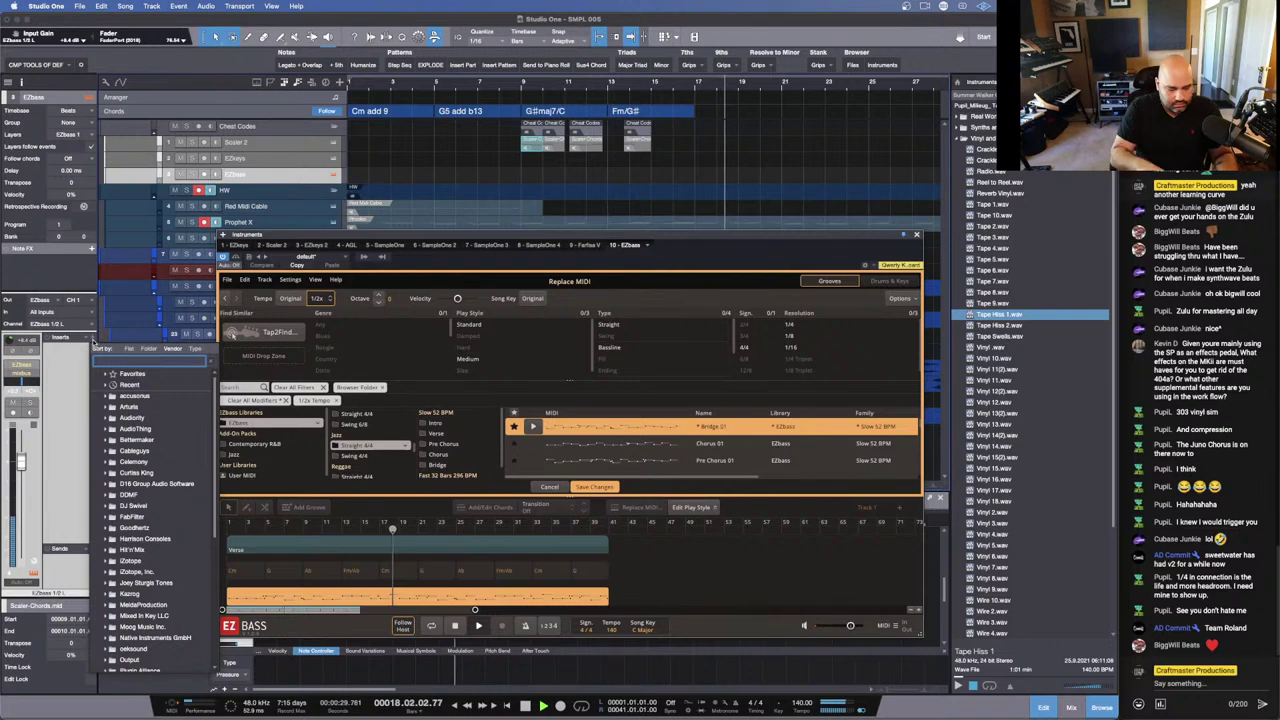
text(am)
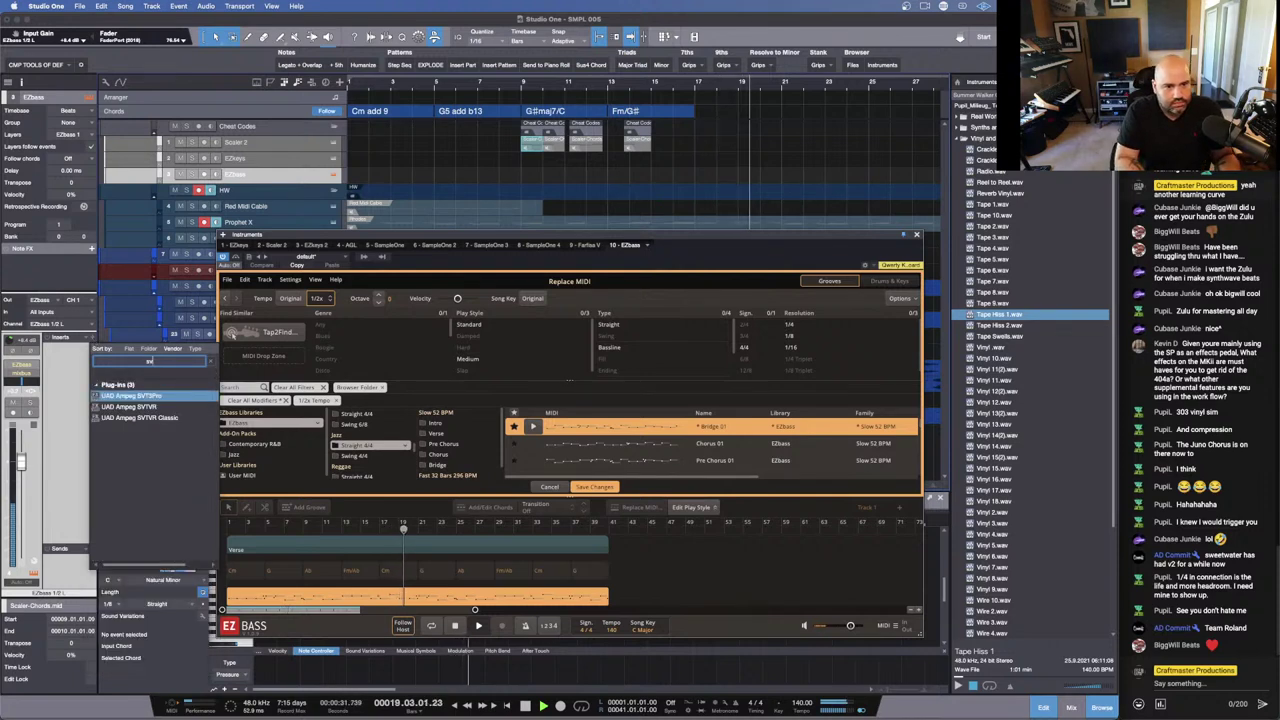
key(Down)
key(Return)
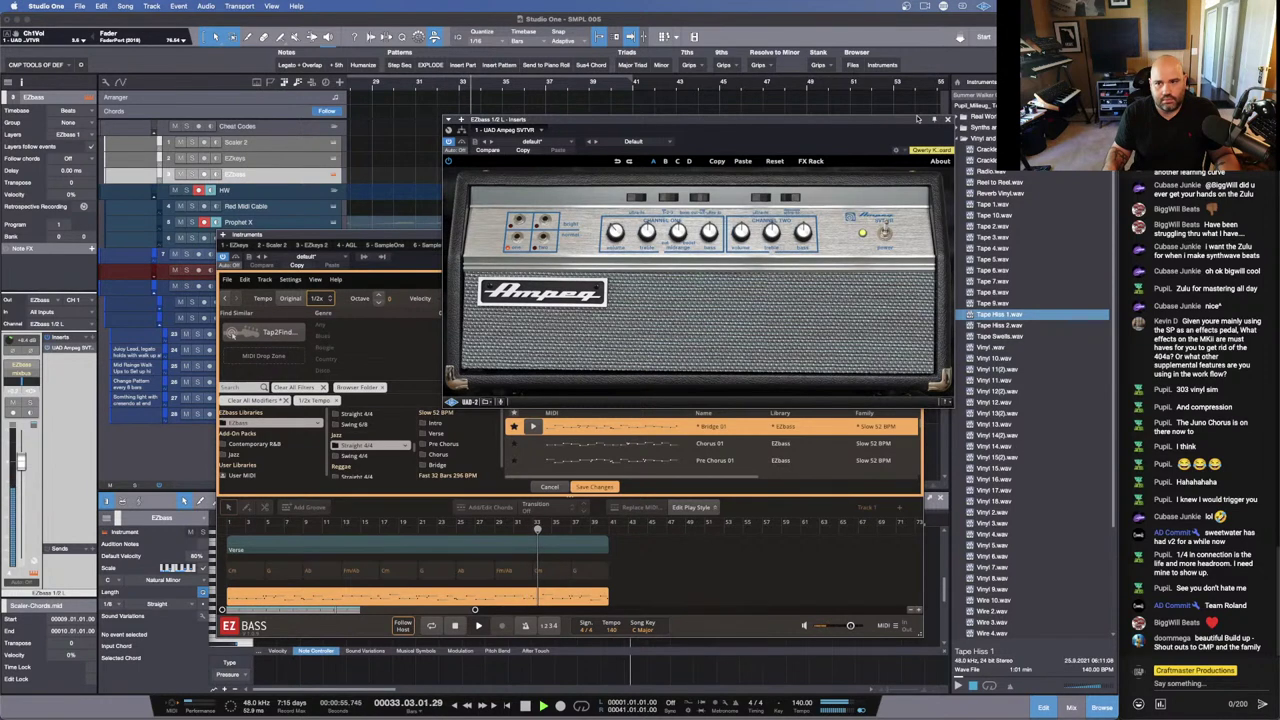
click(947, 120)
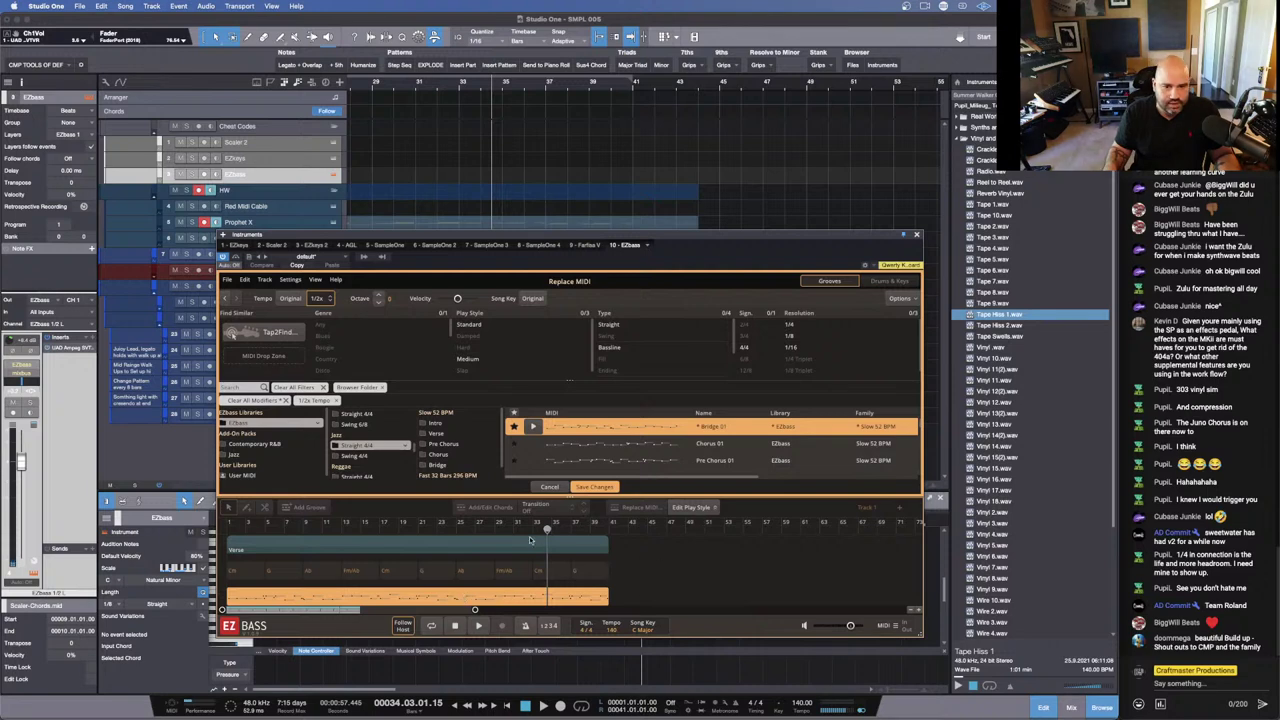
Step: Save the MIDI replacement and open the bass part in the Grid Editor of an enlarged EZbass window
click(592, 487)
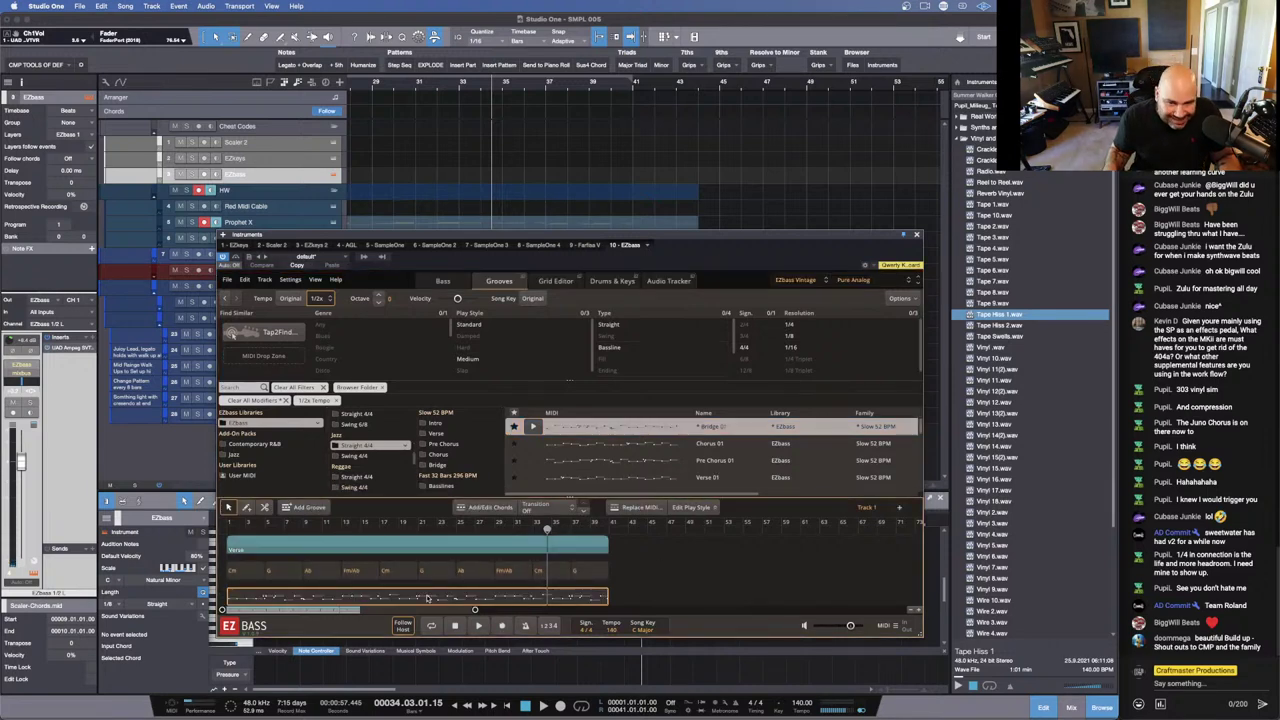
click(555, 280)
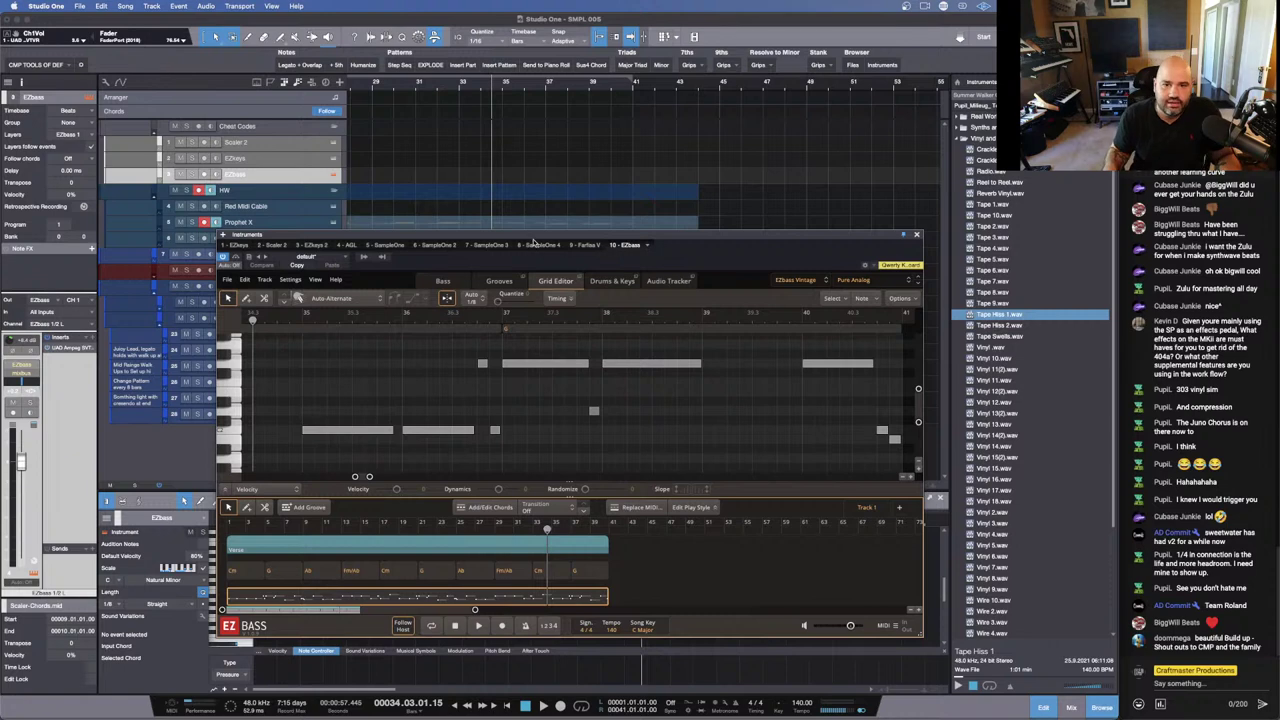
drag(533, 242, 371, 89)
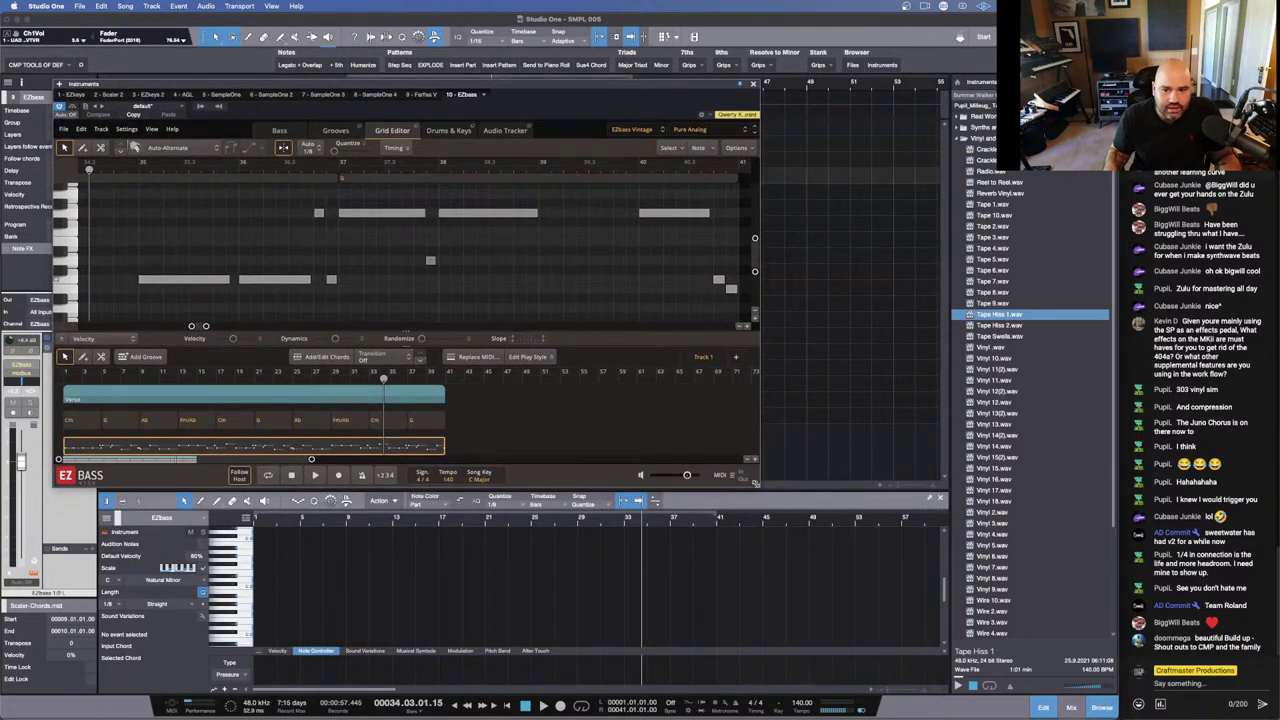
drag(755, 483, 1098, 680)
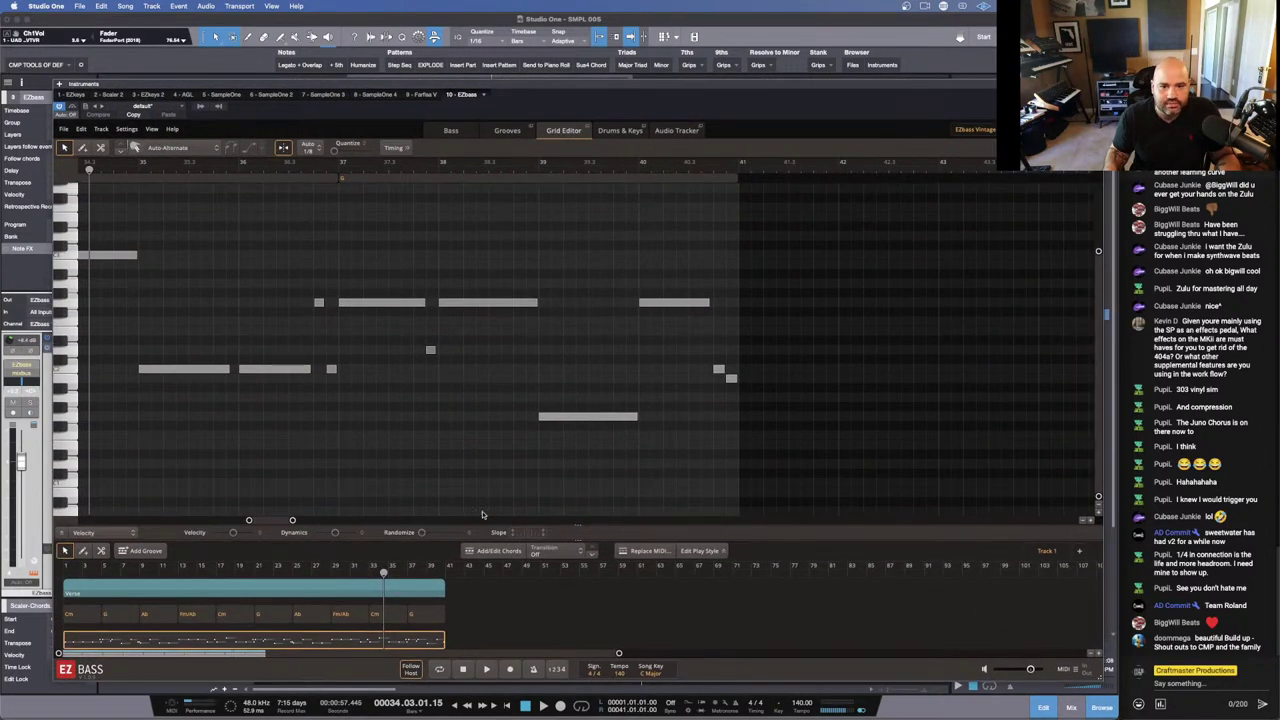
Step: Examine the bass line's notes from bar 1 through the Fm/Ab chord in the Grid Editor
drag(253, 520, 91, 521)
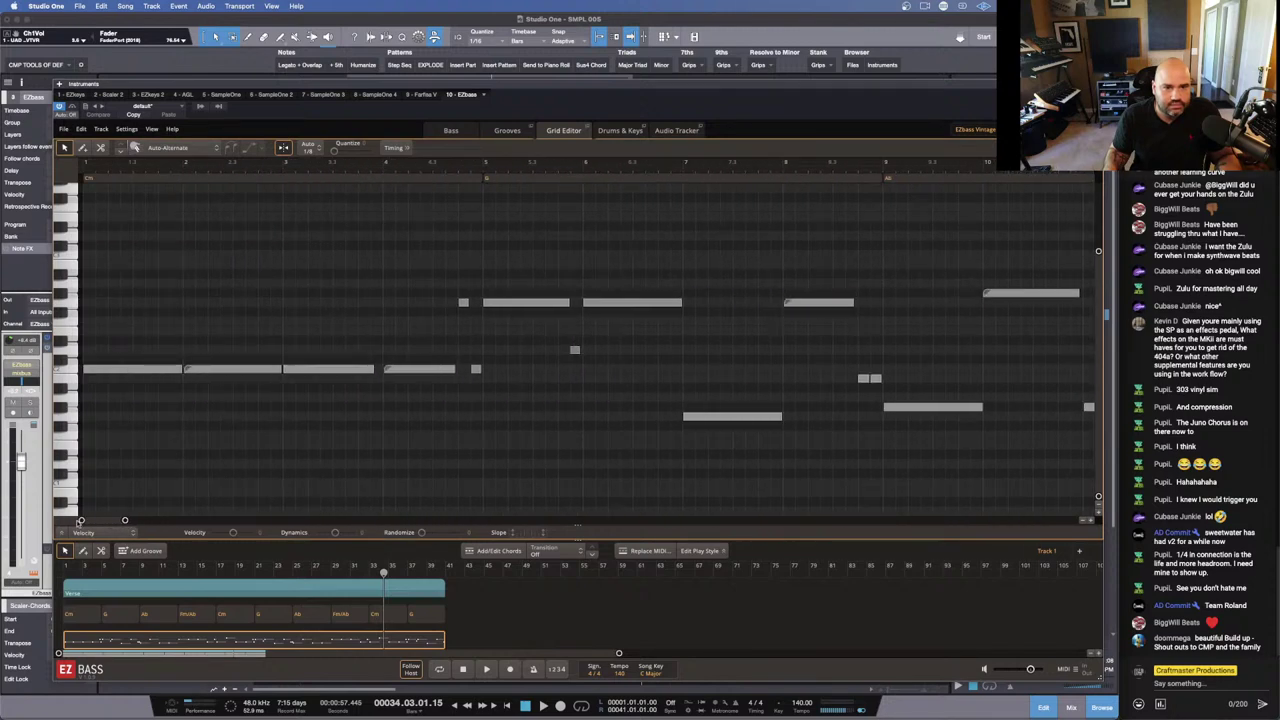
drag(265, 521, 48, 512)
key(Home)
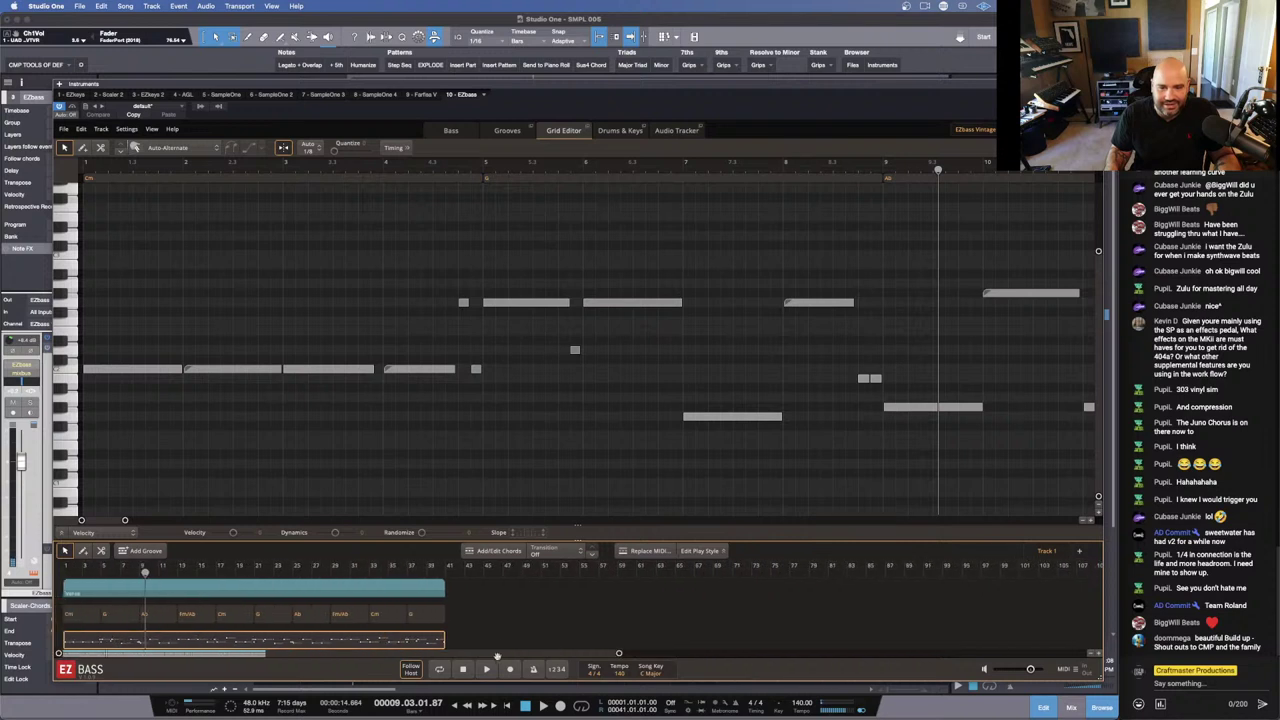
drag(96, 520, 123, 520)
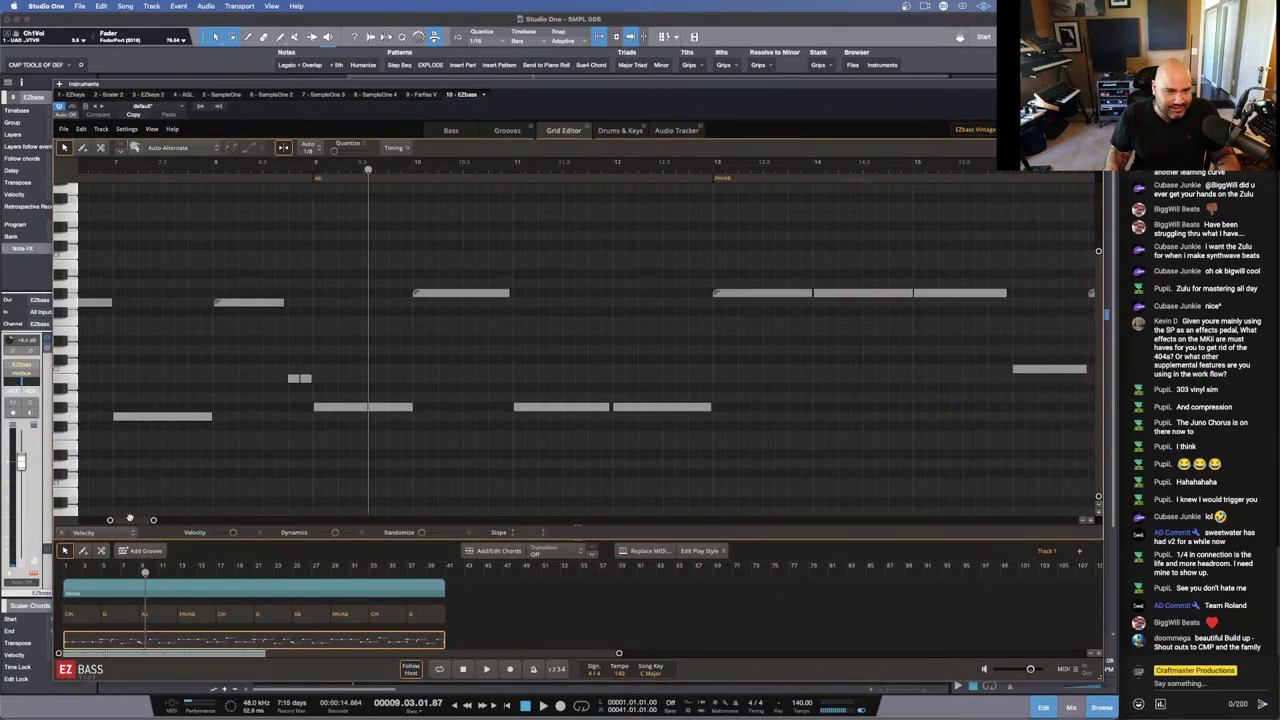
mouse_move(131, 520)
mouse_down()
mouse_move(142, 520)
mouse_move(124, 521)
mouse_up()
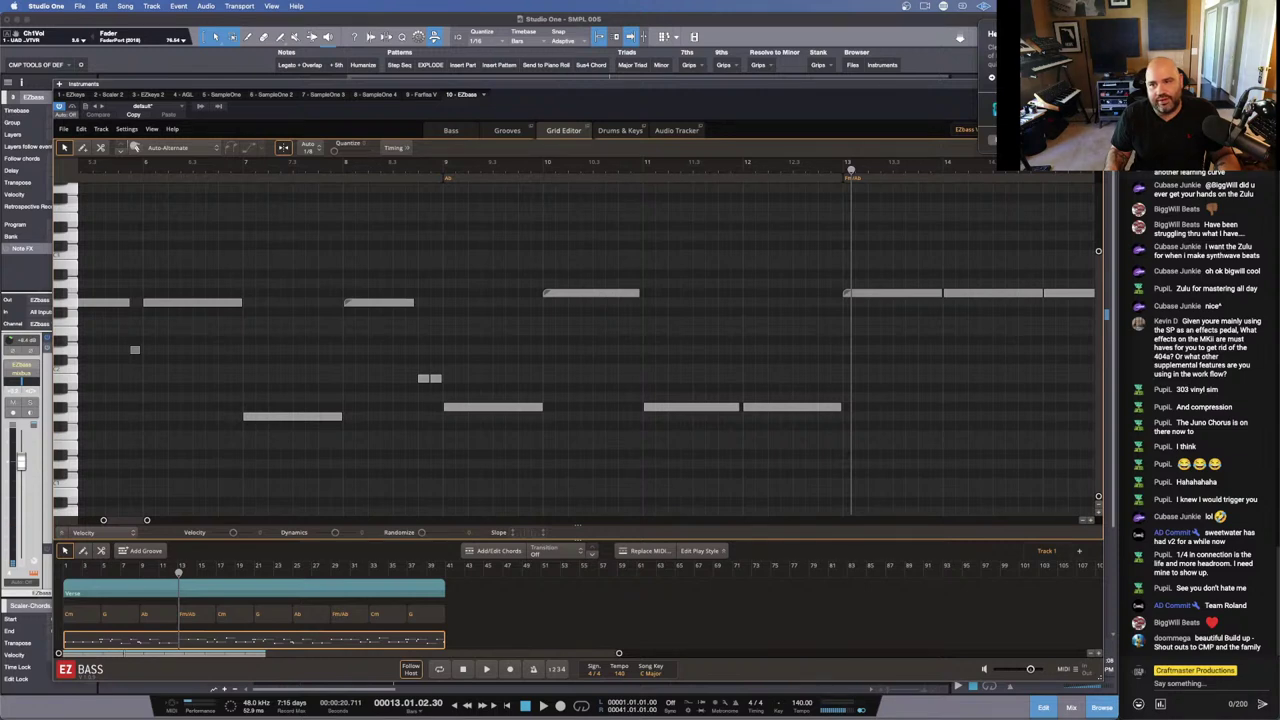
key(super+w)
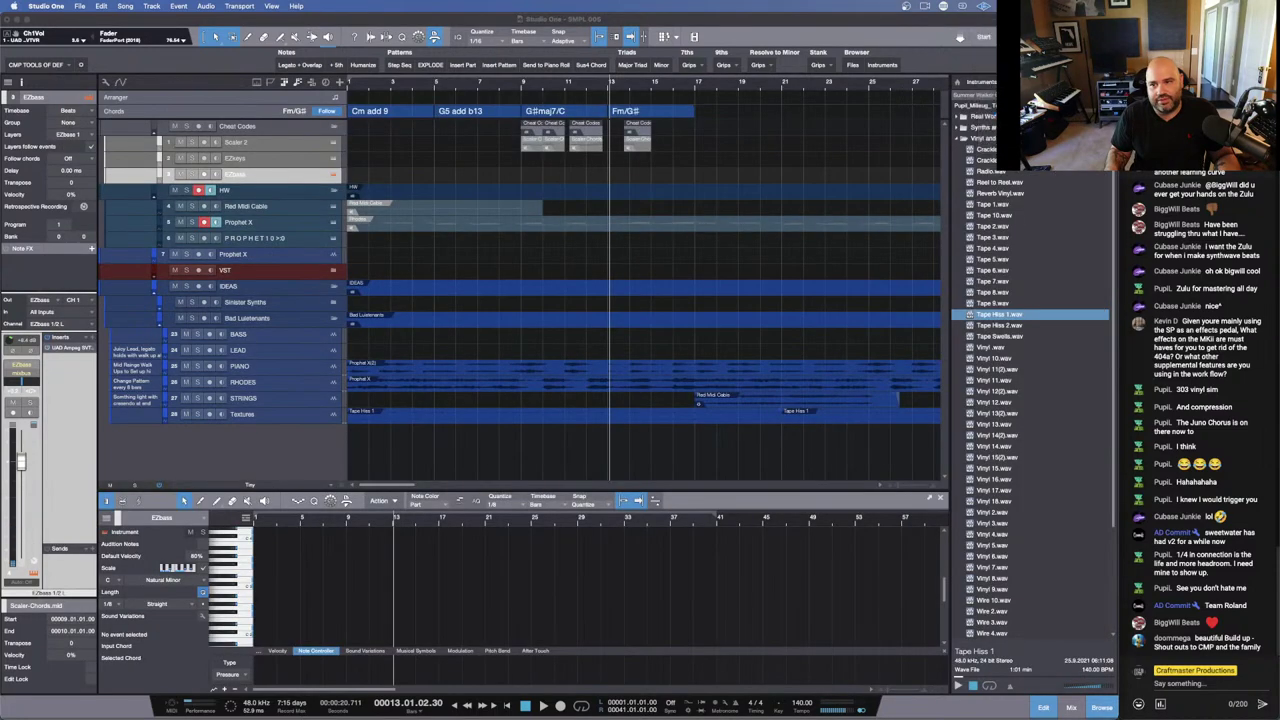
click(332, 190)
key(super+w)
click(333, 174)
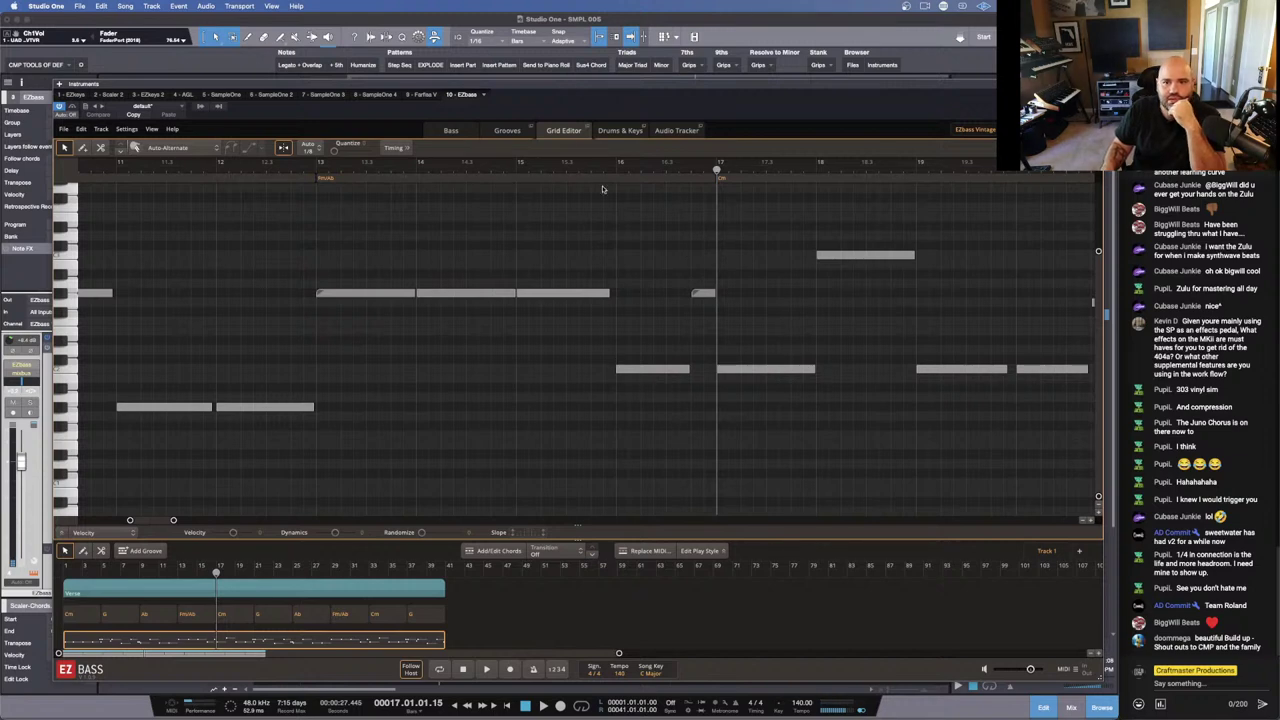
Step: Move the EZbass window clear of the Chord Track and place the song's playhead at bar 16
drag(595, 97, 548, 283)
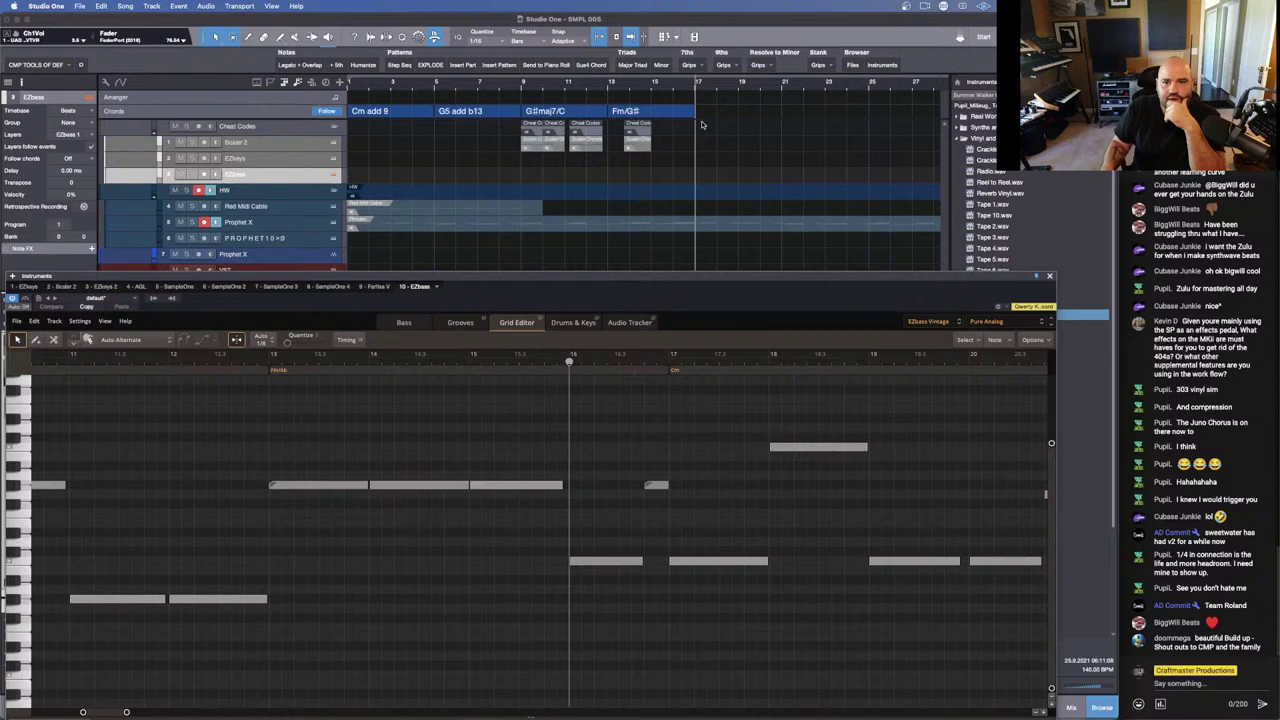
click(696, 86)
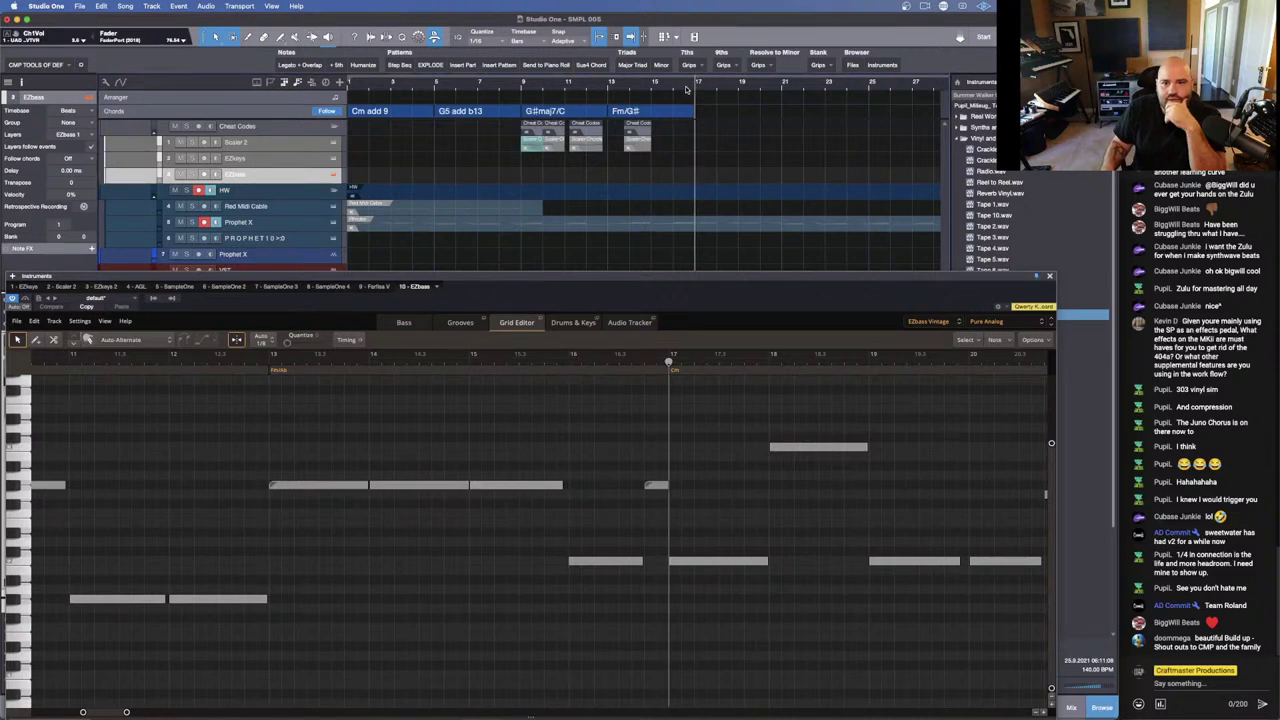
click(674, 88)
click(675, 227)
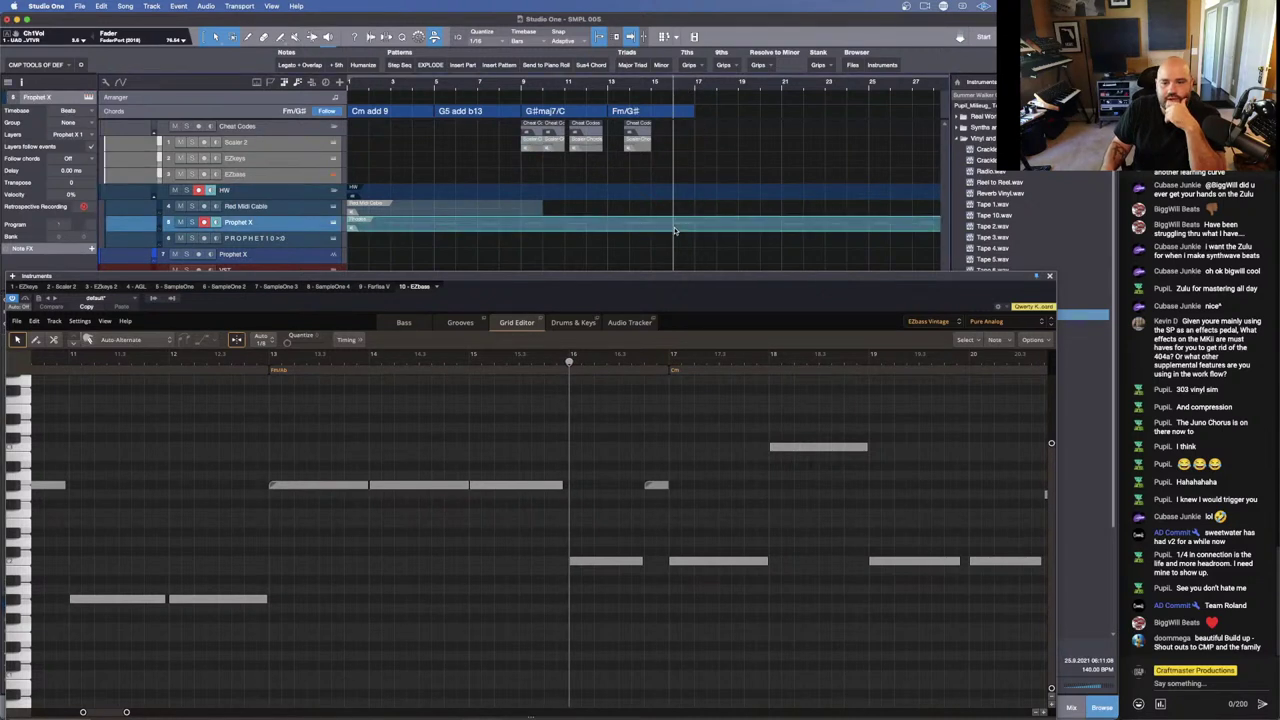
Step: Open the Prophet X part in an enlarged note editor and examine its notes around bar 16 against the bass line
click(674, 230)
double_click(674, 230)
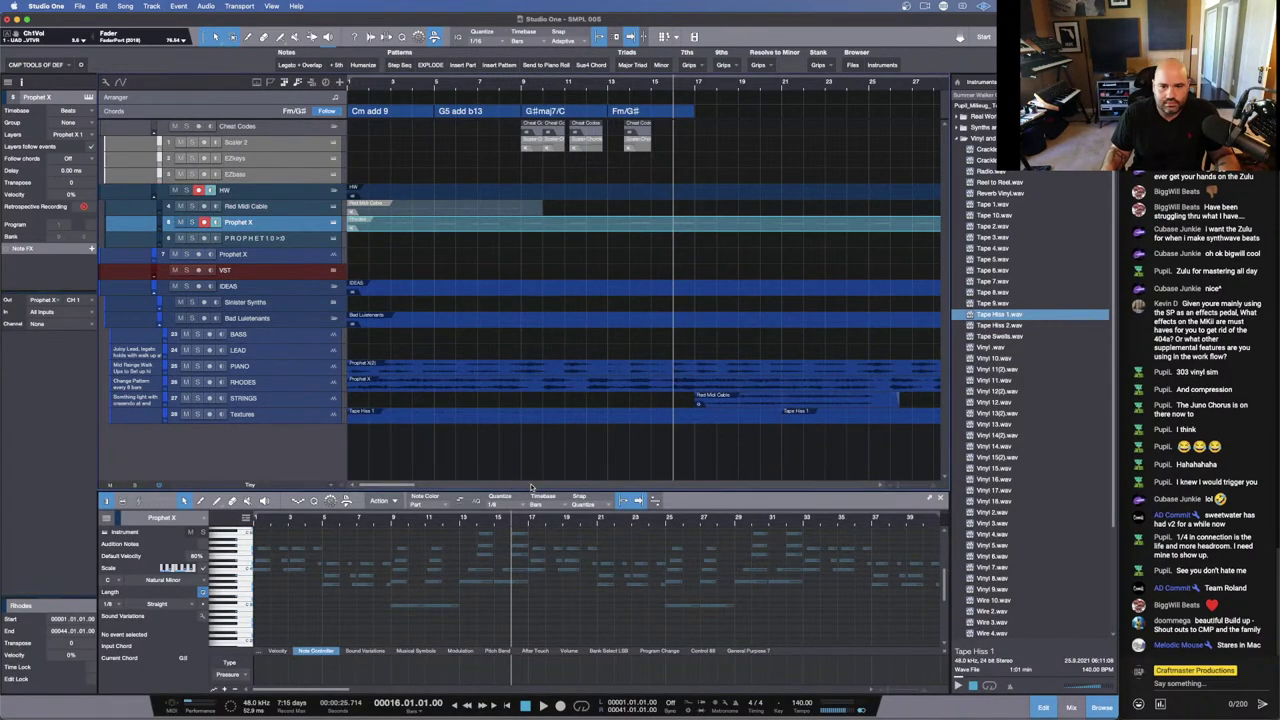
drag(533, 492, 533, 347)
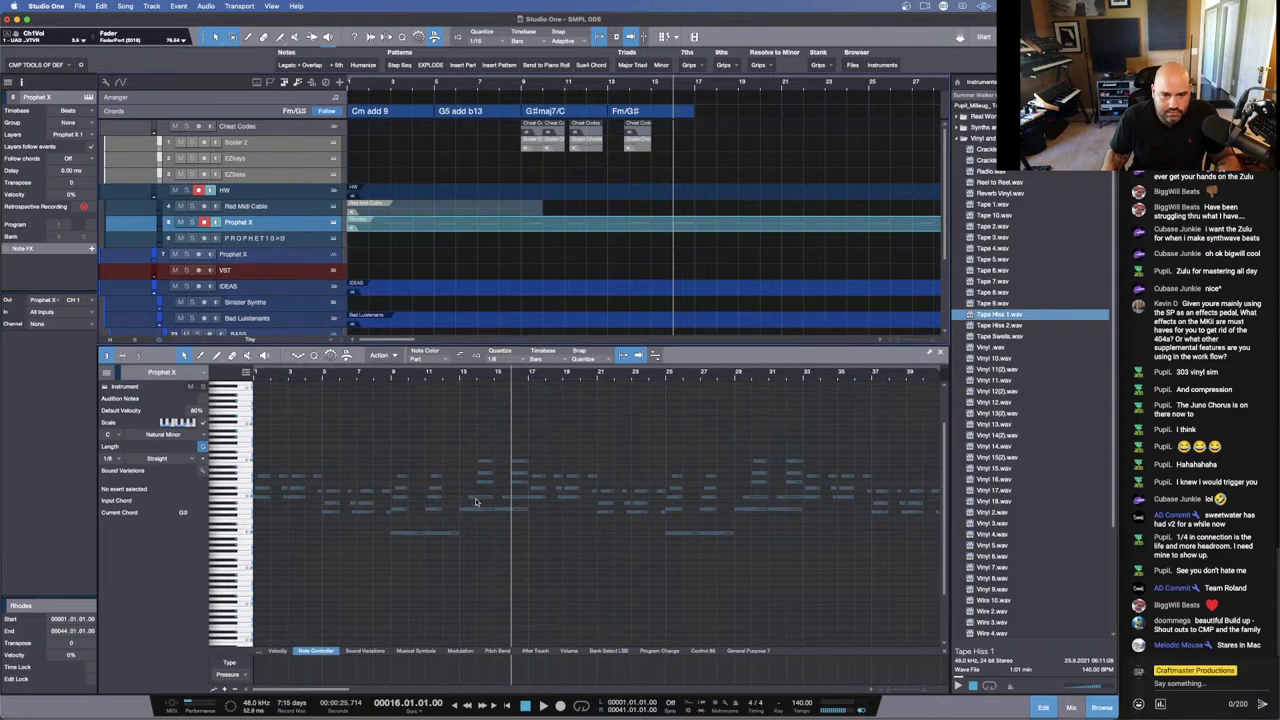
scroll(533, 510, up, 5)
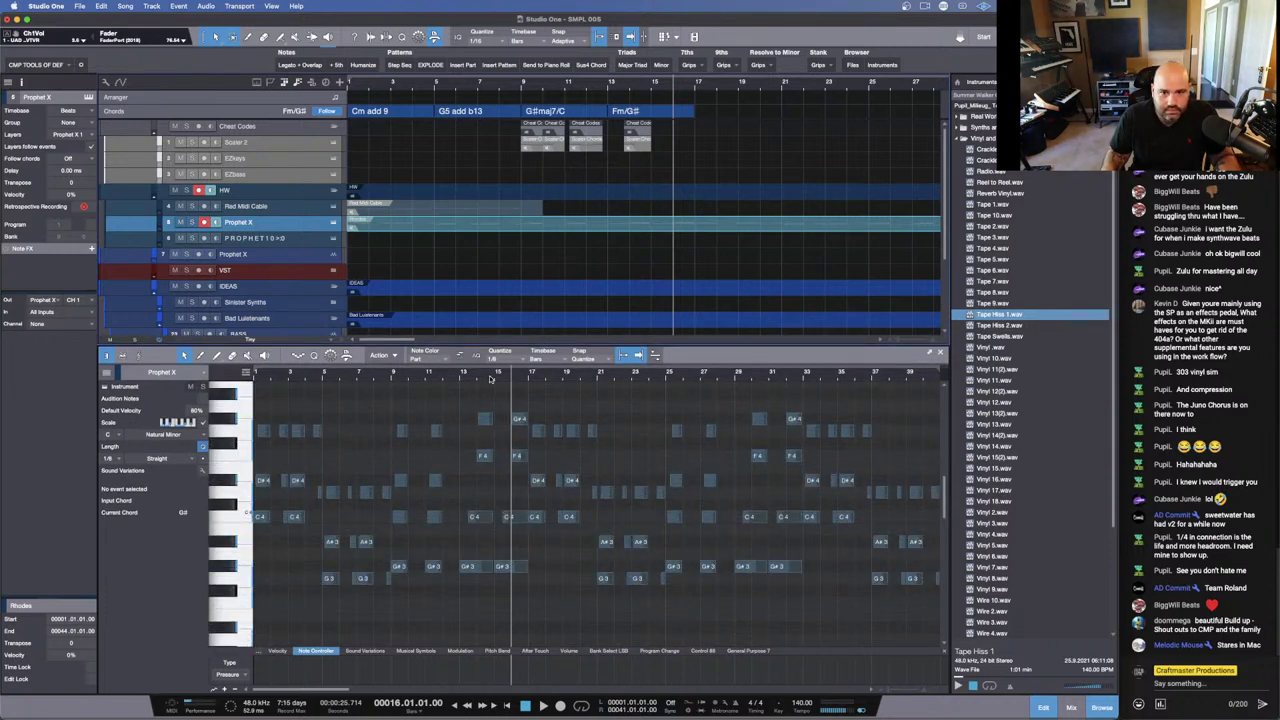
drag(490, 378, 651, 207)
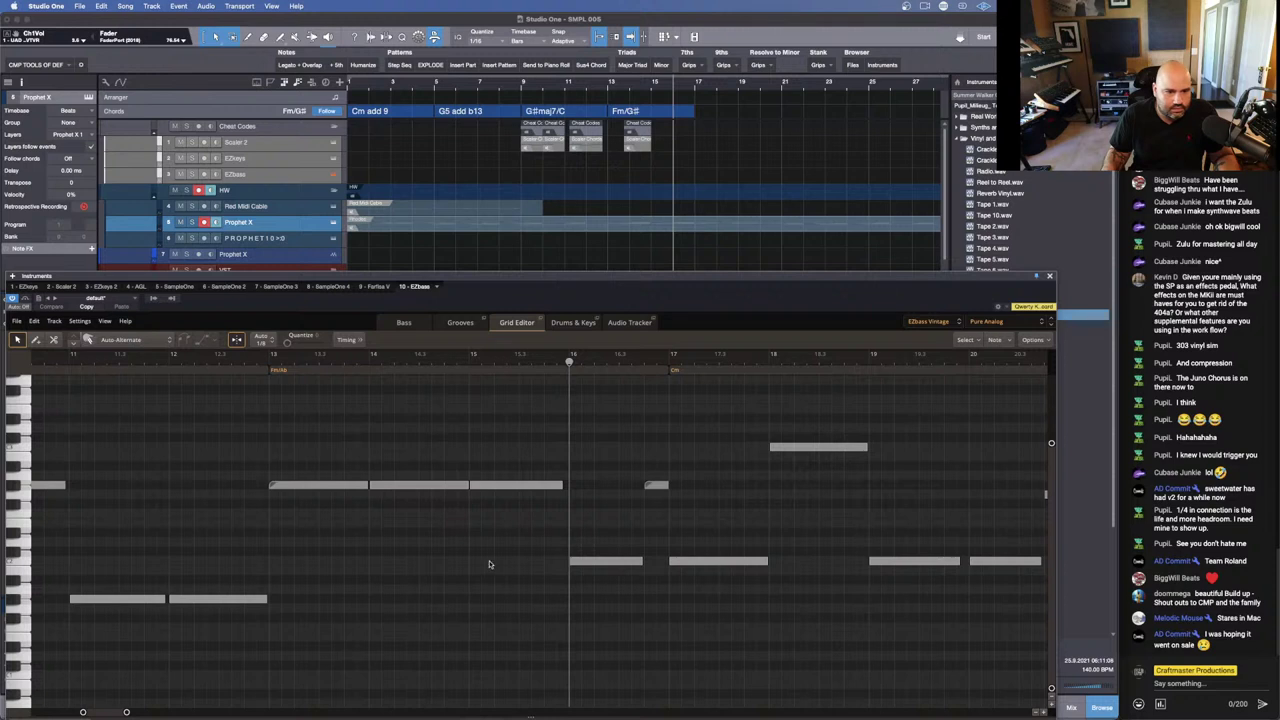
Step: Lower the long EZbass notes at bars 16 and 17 to the pitch of the notes at bars 11 and 12
scroll(458, 565, right, 1)
drag(611, 546, 645, 568)
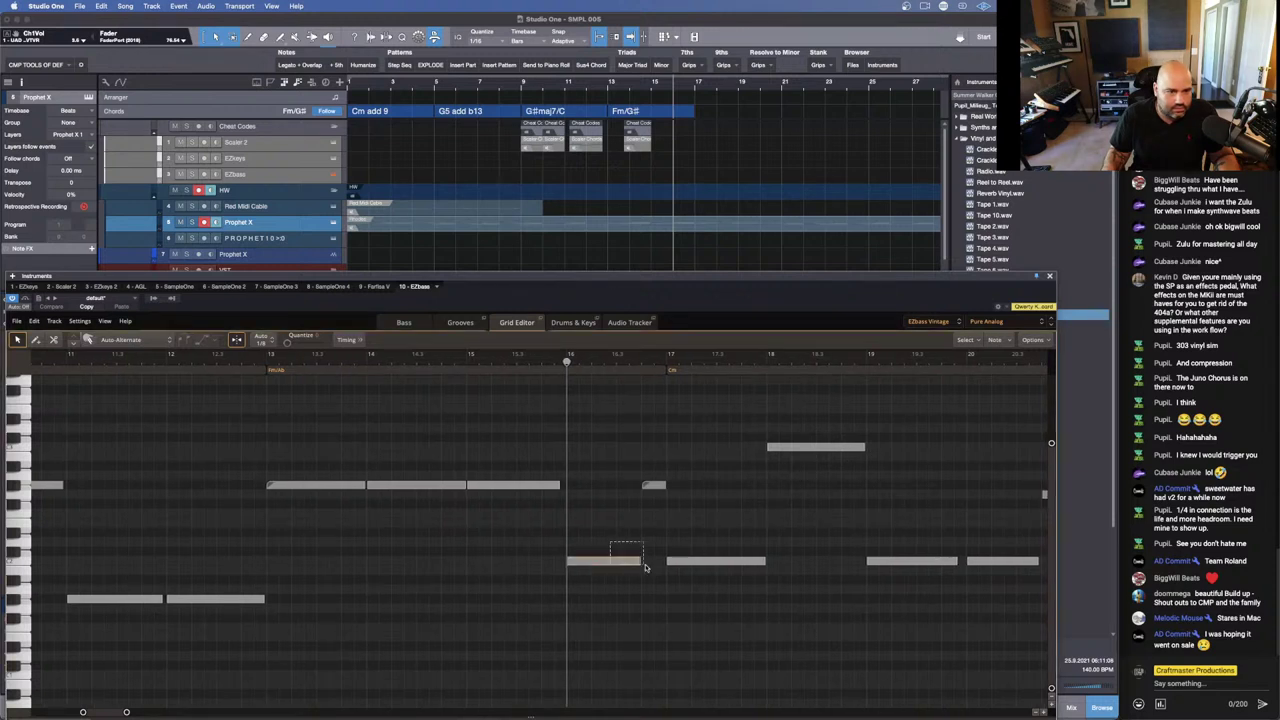
drag(758, 594, 758, 594)
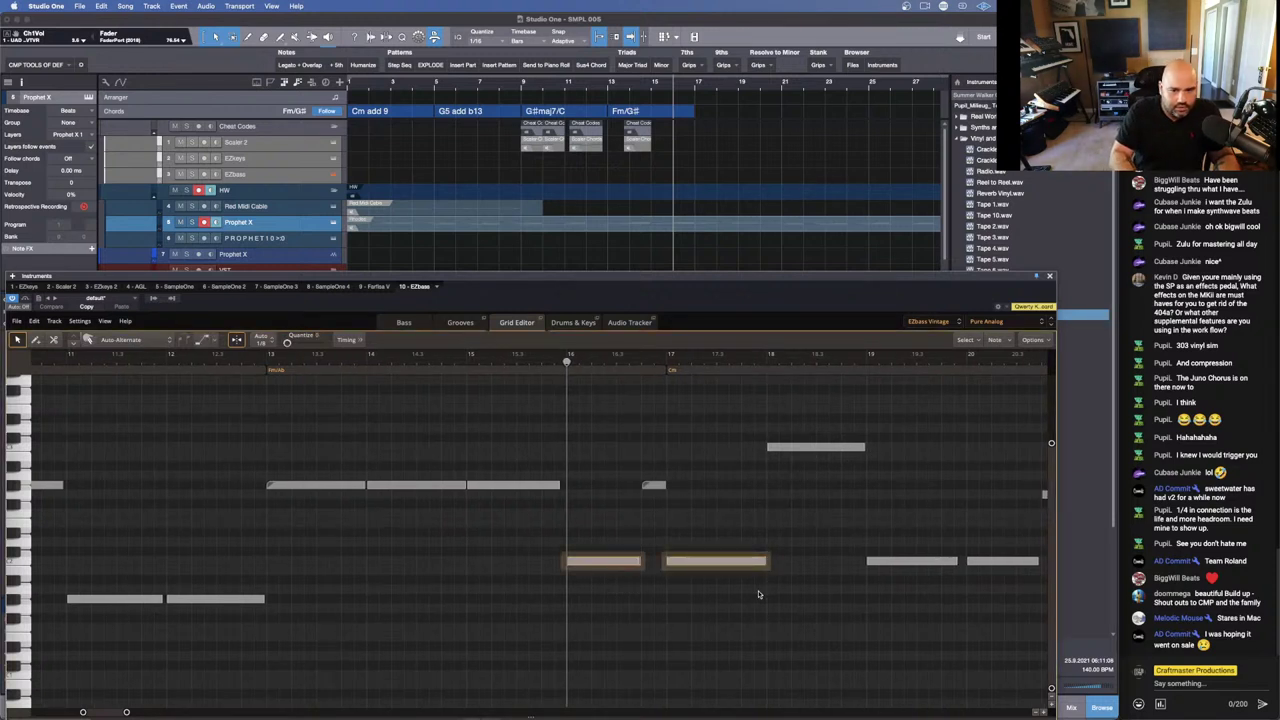
drag(587, 563, 586, 606)
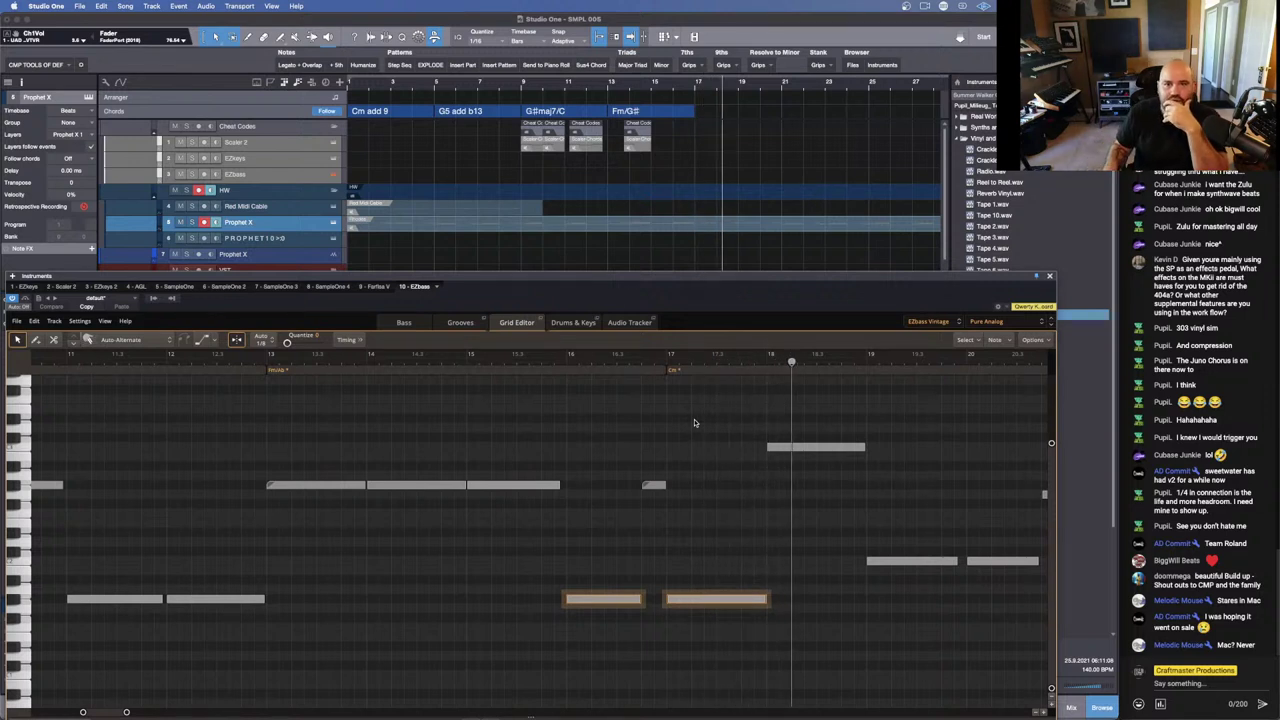
Step: Play the song from bar 17 and follow the remaining bass notes through the Fm/Ab chord at bar 29
click(696, 89)
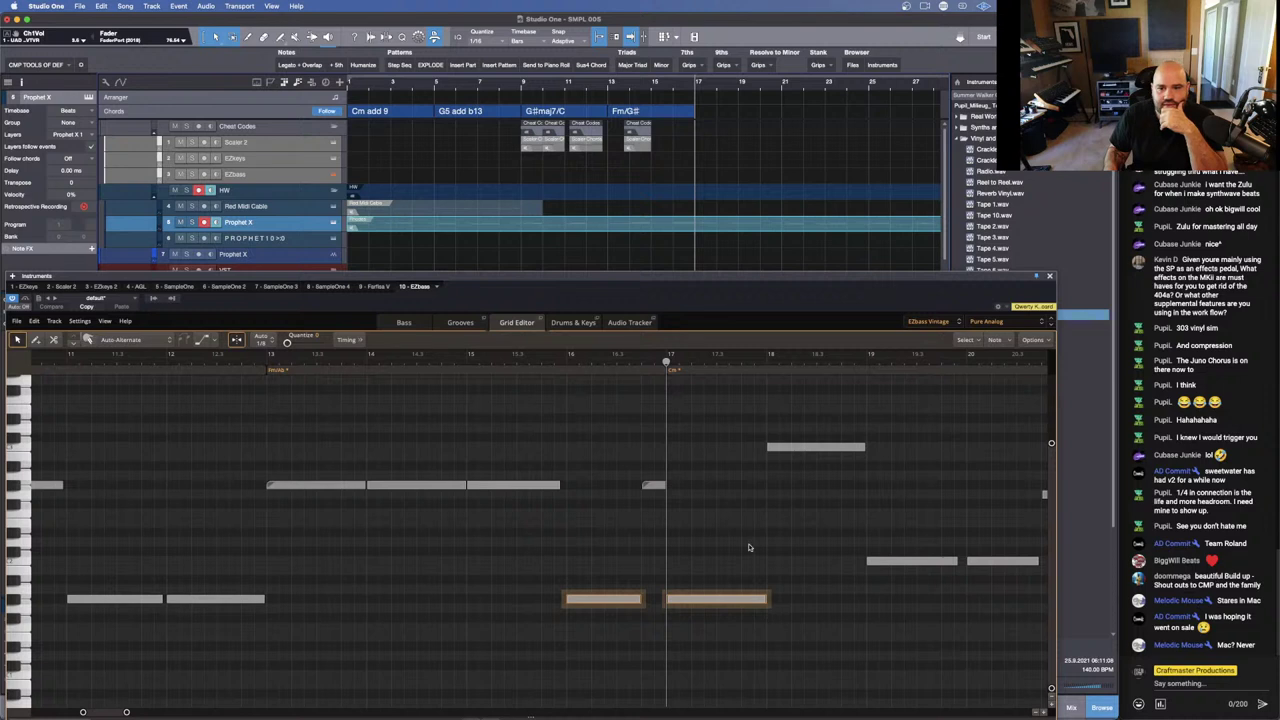
drag(703, 557, 671, 570)
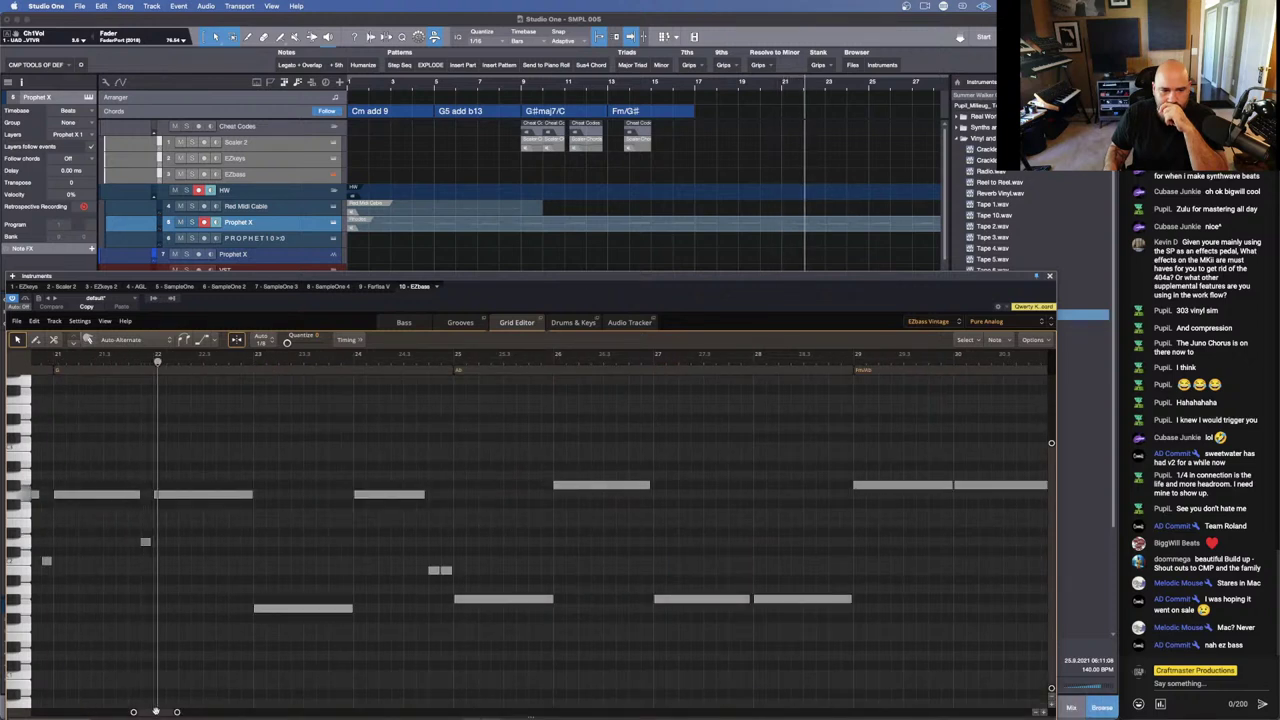
drag(155, 712, 160, 712)
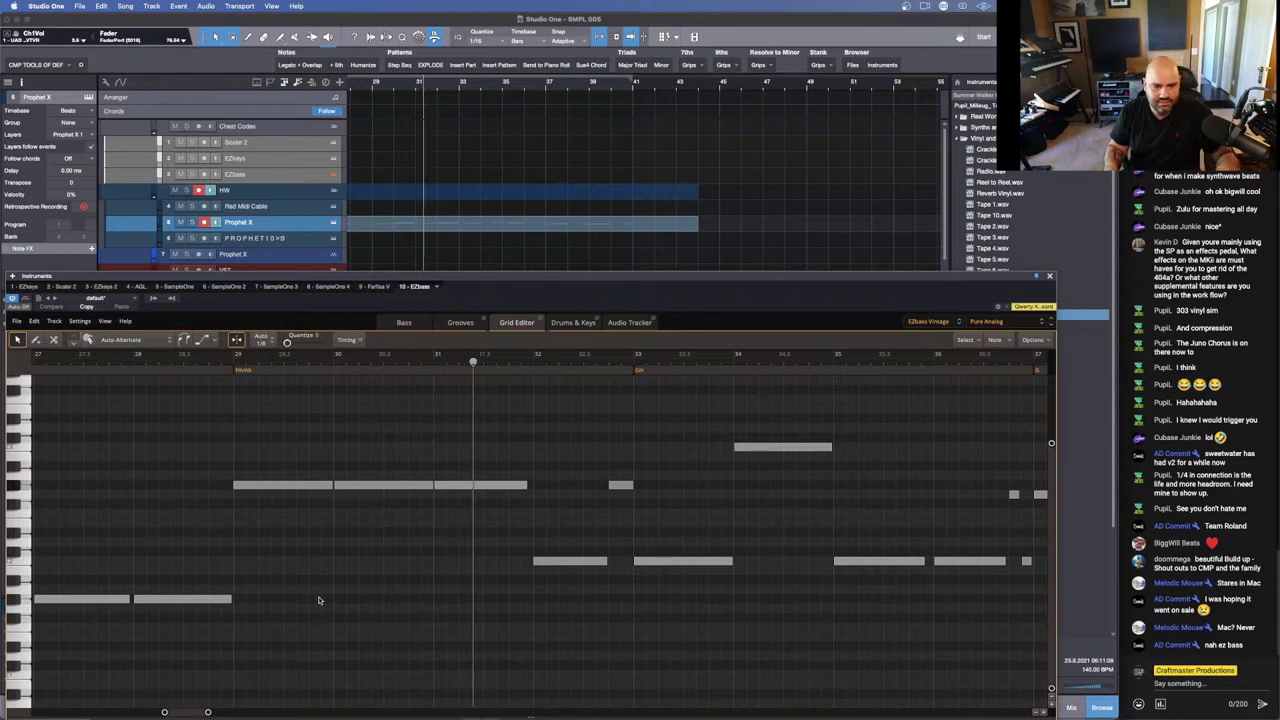
Step: Apply a Short Slide Up (Grace Note) articulation to the EZbass note at bar 30
click(393, 487)
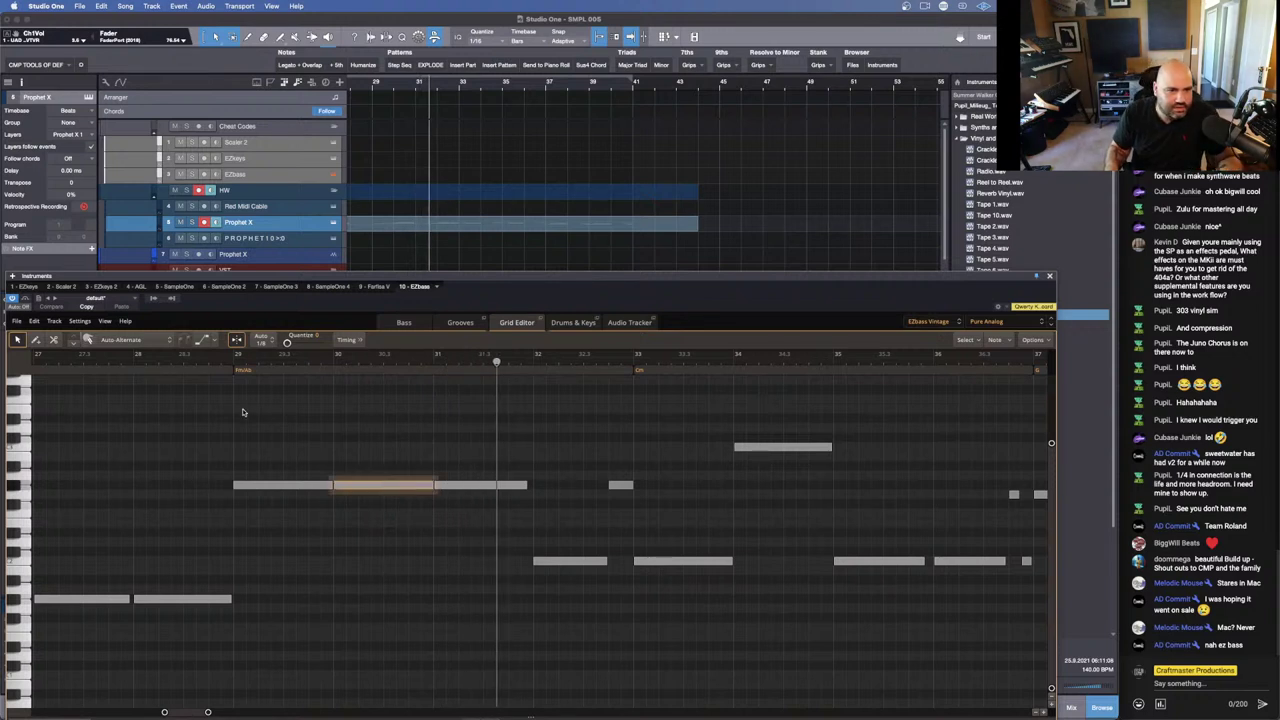
click(213, 341)
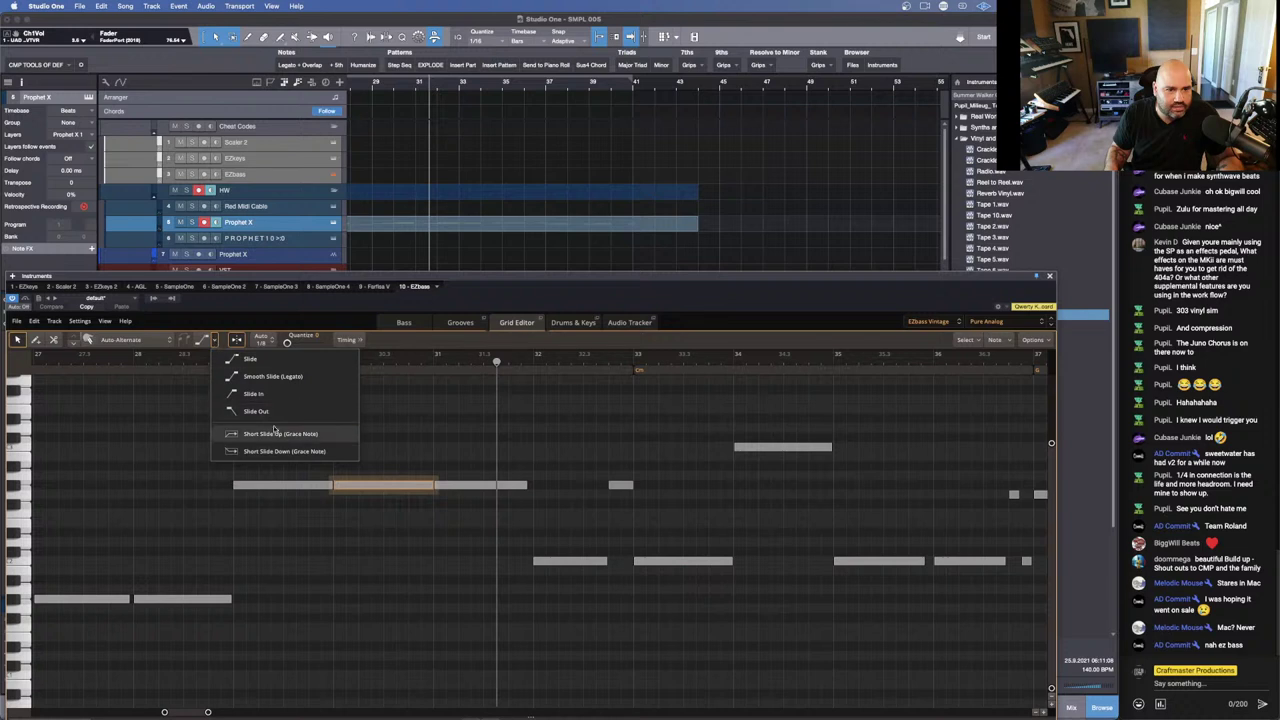
click(315, 440)
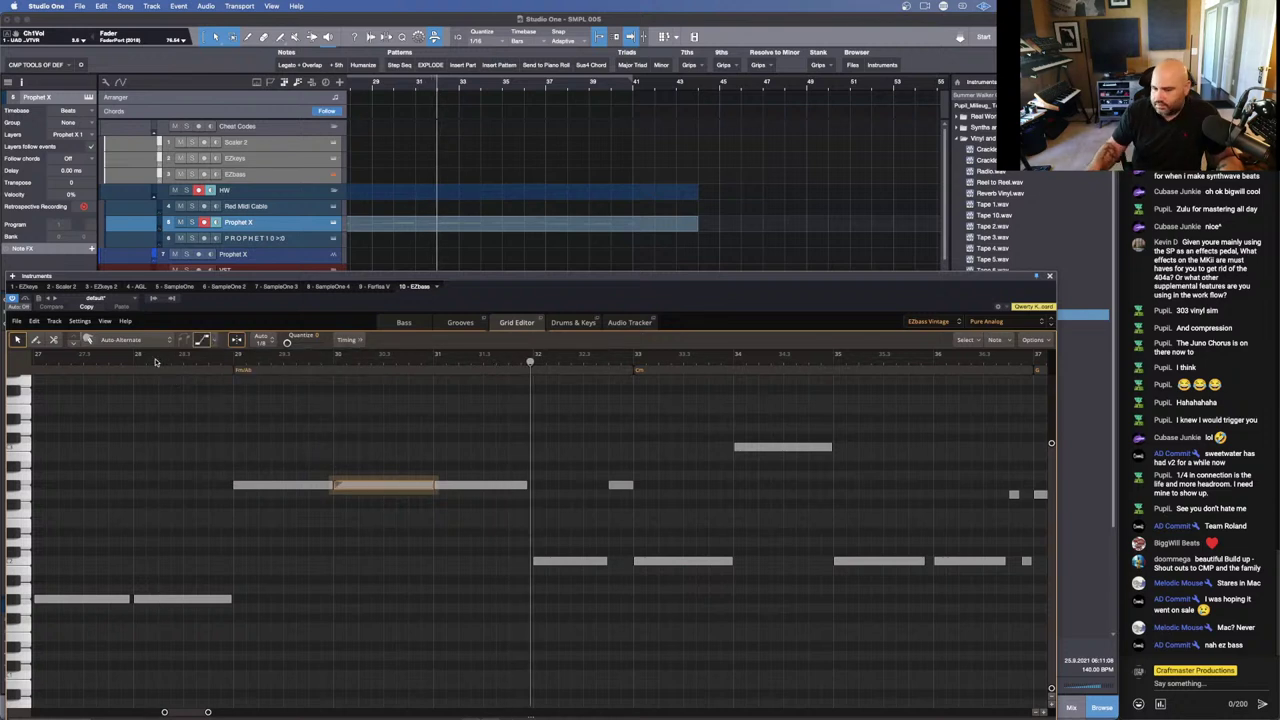
key(KP_Subtract)
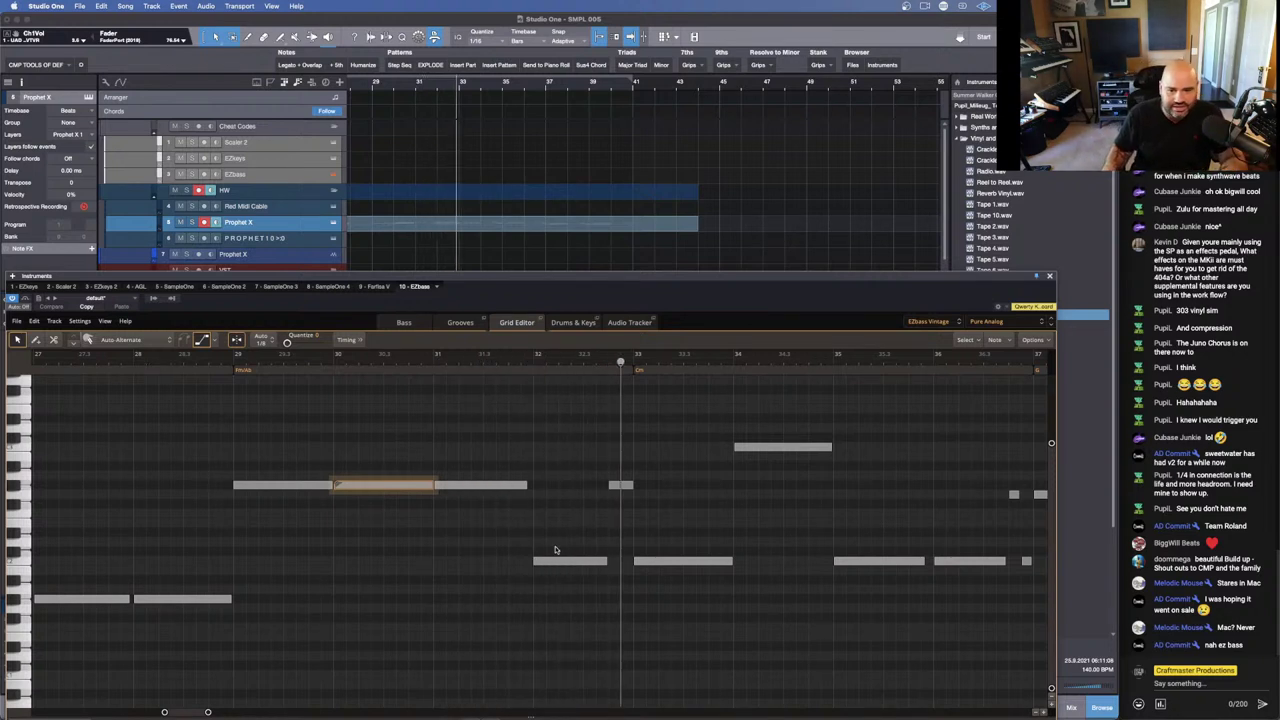
Step: Compare the bass notes at bars 32 and 33 with the Prophet X part, auditioning the song from bar 32
drag(556, 549, 677, 619)
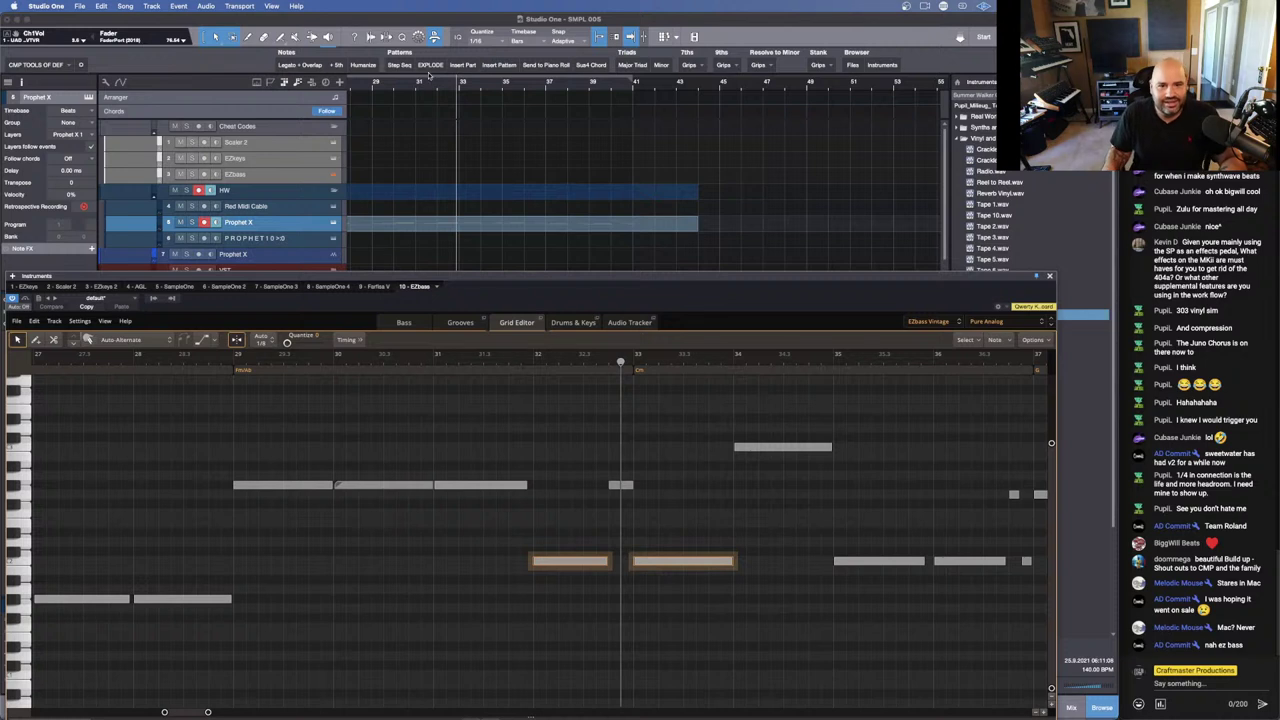
click(485, 233)
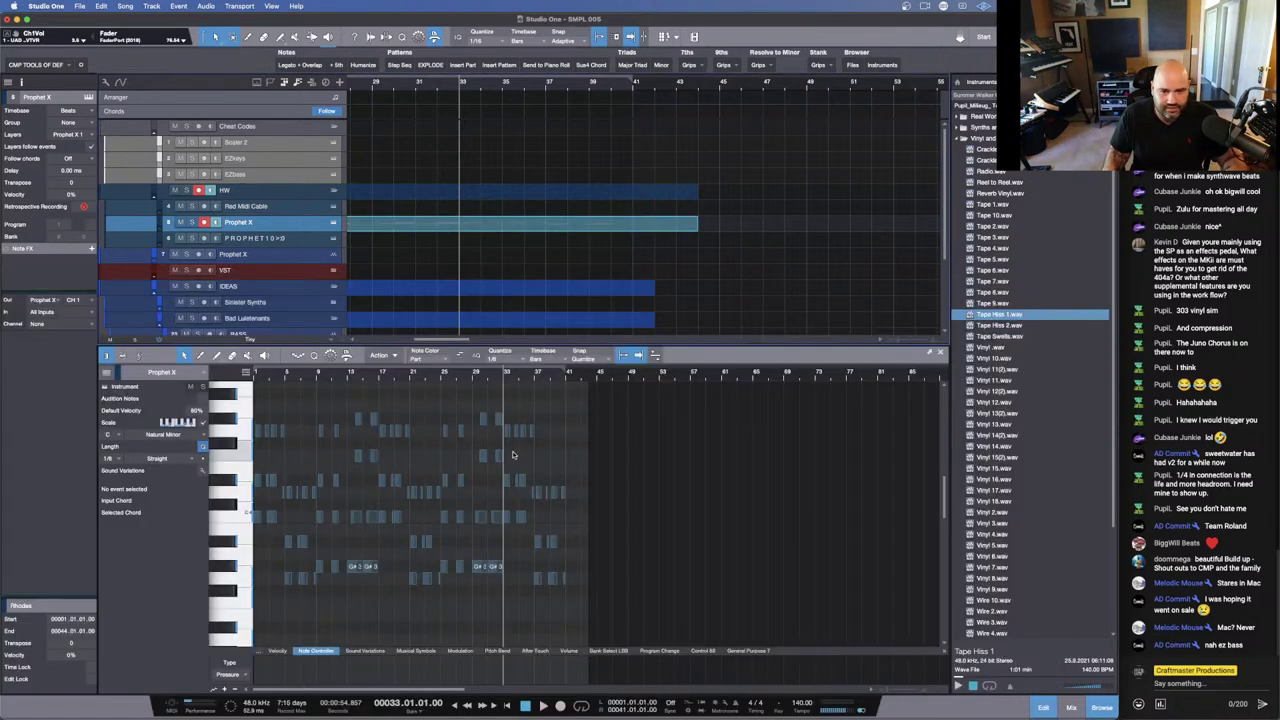
drag(515, 382, 520, 412)
click(436, 84)
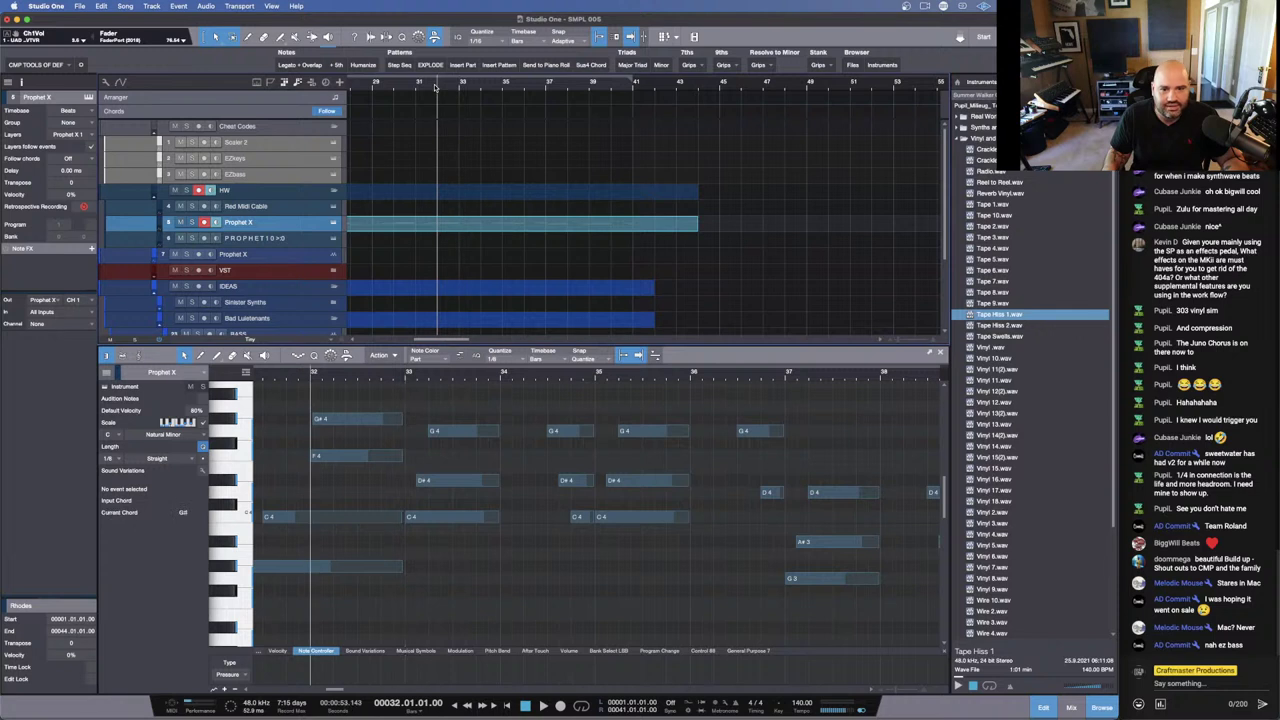
key(space)
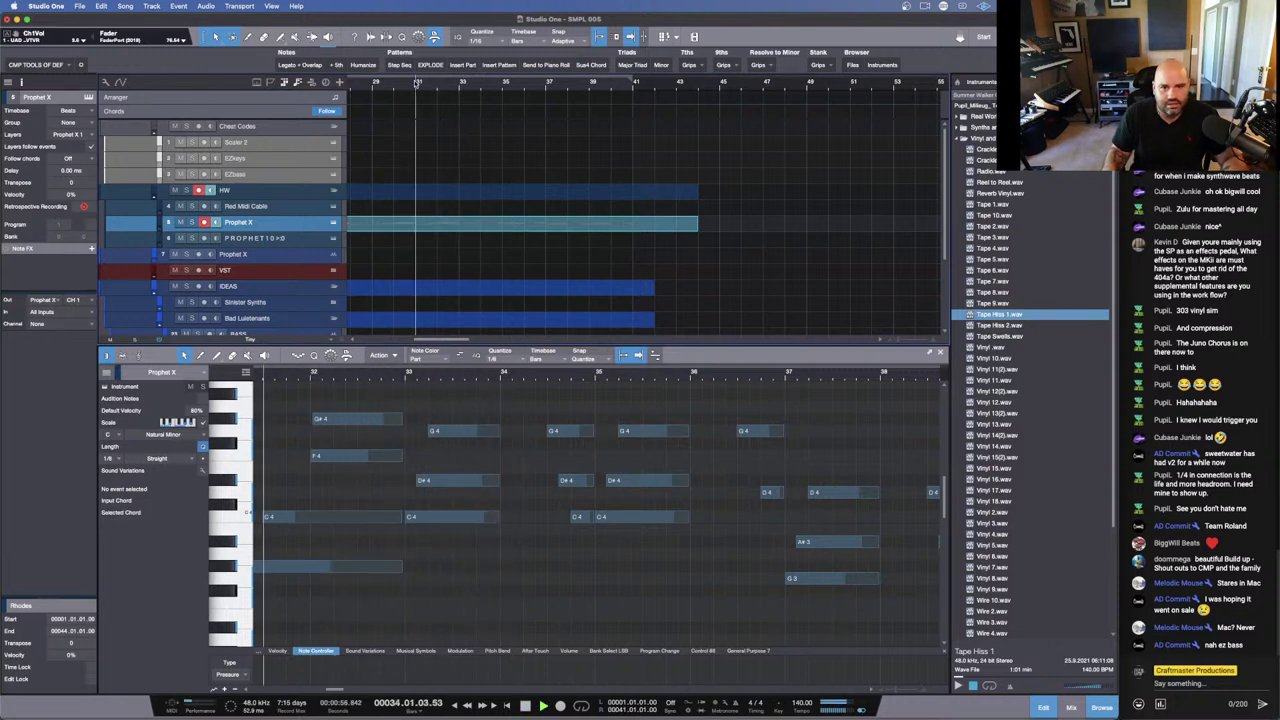
click(417, 84)
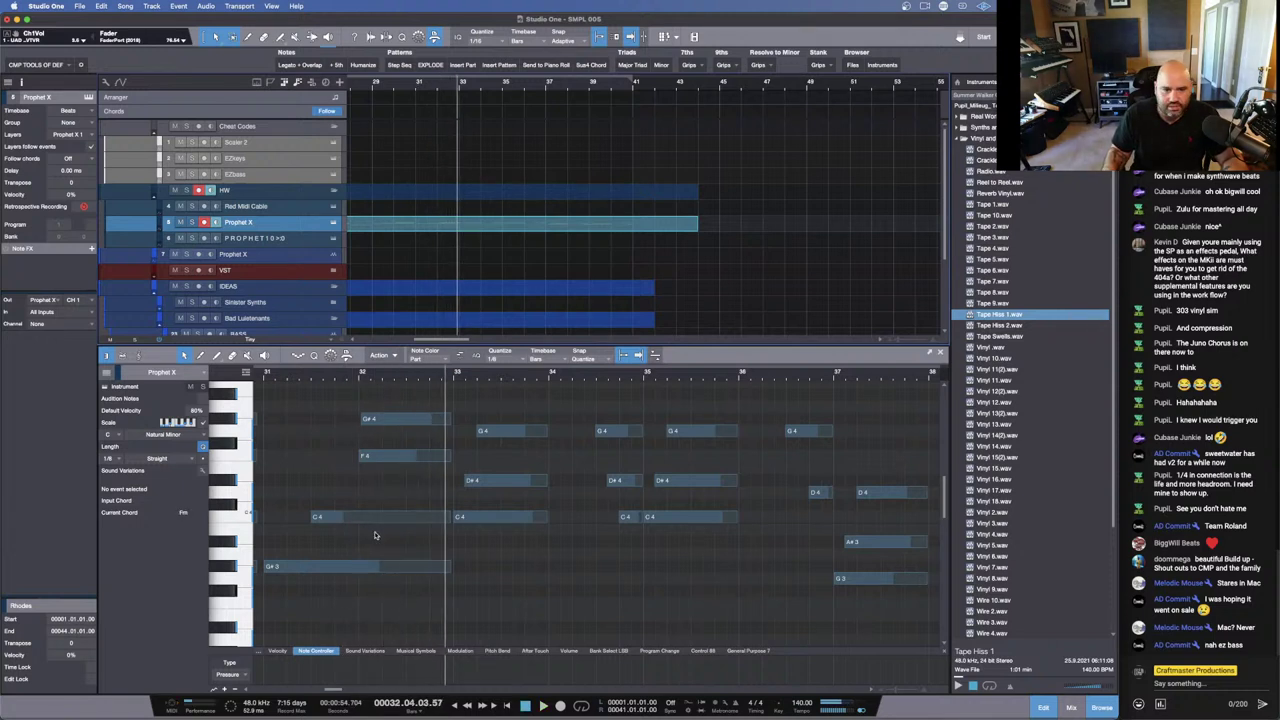
click(438, 89)
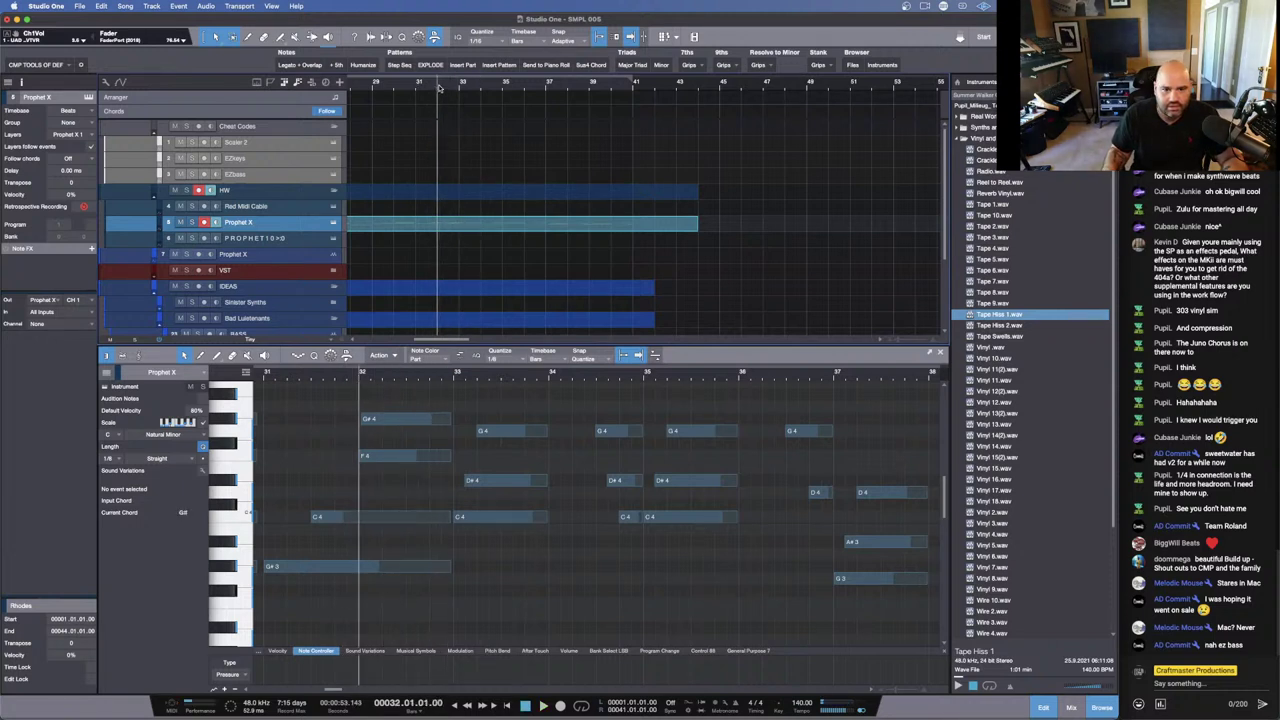
key(space)
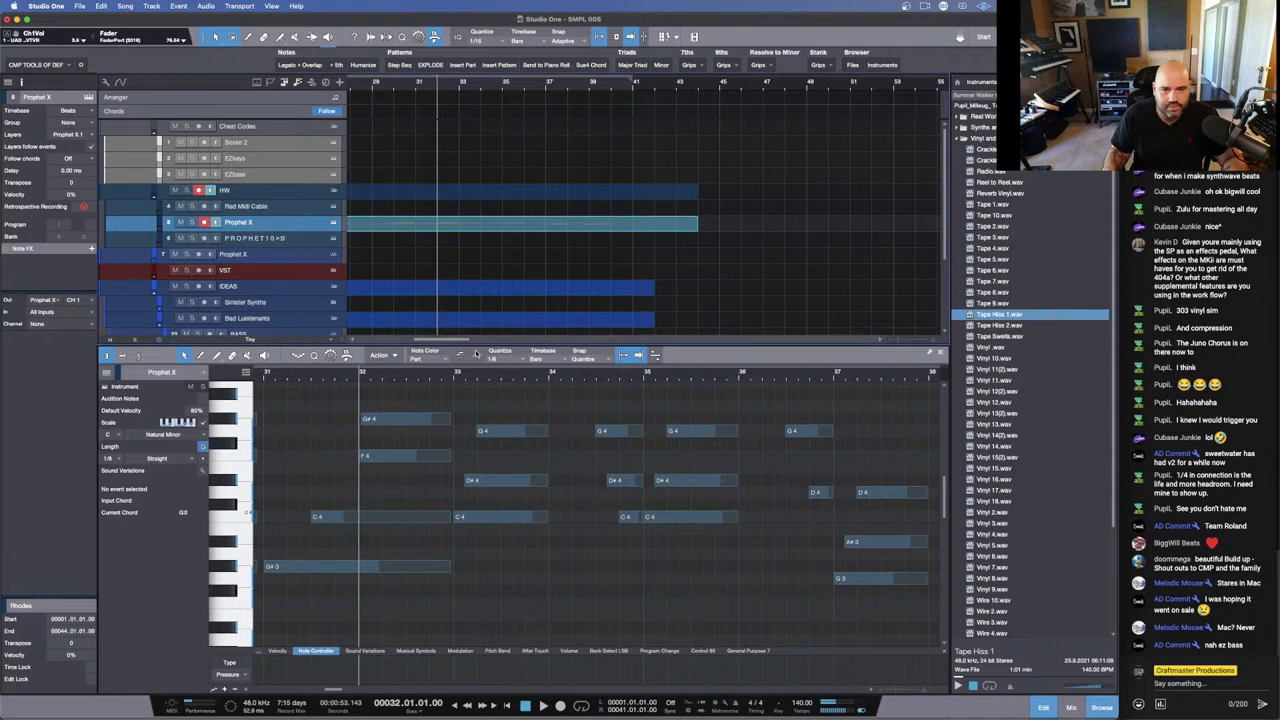
key(space)
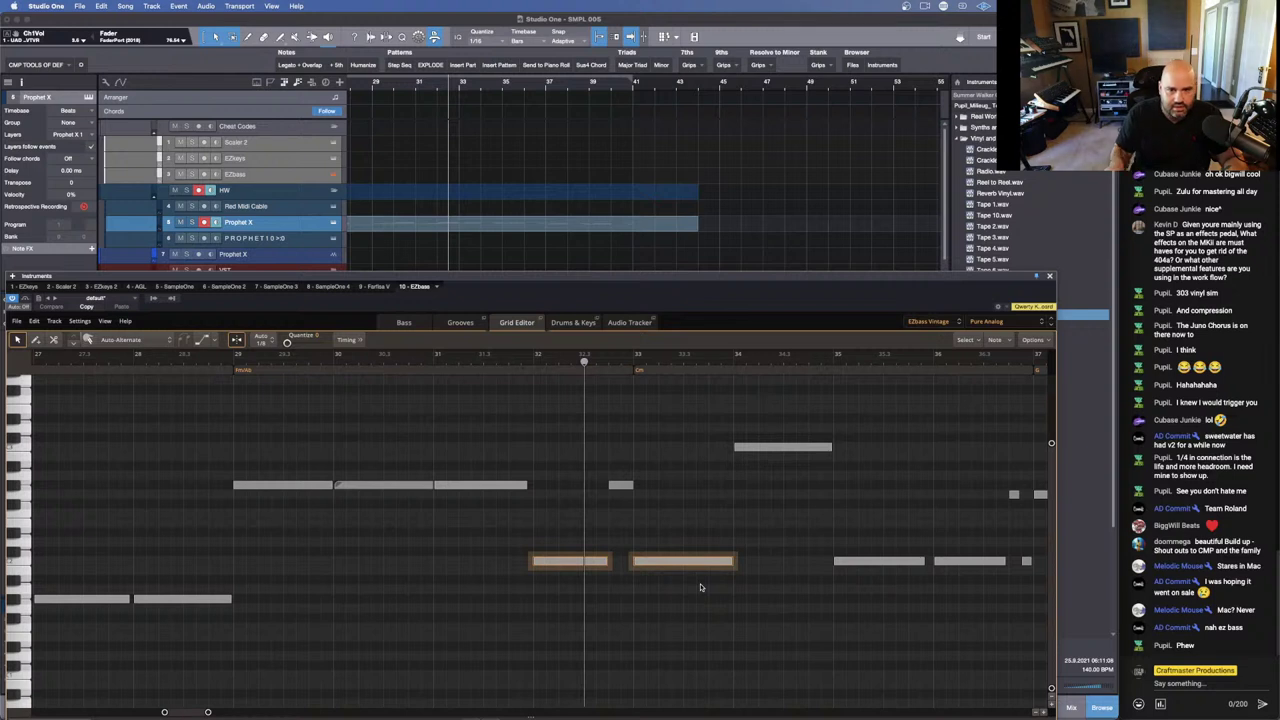
Step: Lower only the long EZbass note at bar 32 to the pitch of the notes at bars 27 and 28
click(571, 524)
drag(566, 589, 569, 591)
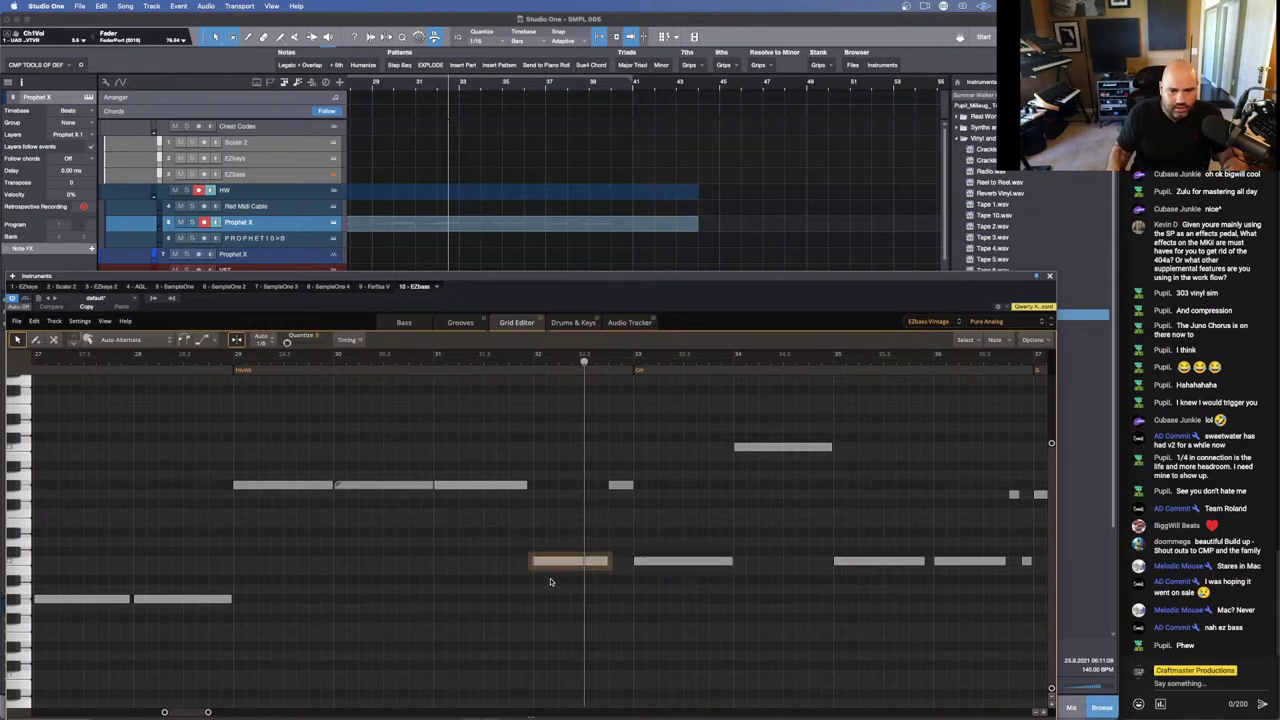
drag(555, 568, 555, 588)
drag(554, 600, 552, 604)
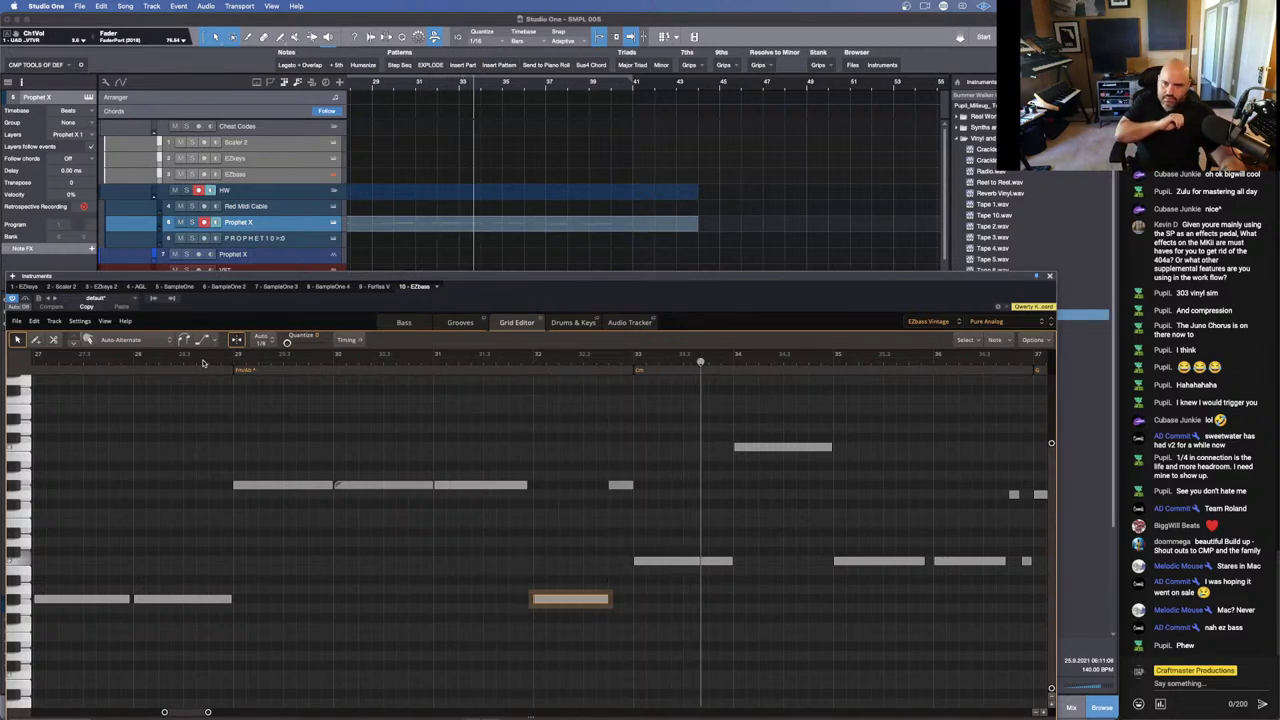
Step: Apply a Short Slide Up (Grace Note) articulation to the long EZbass note at bar 36
scroll(675, 575, right, 5)
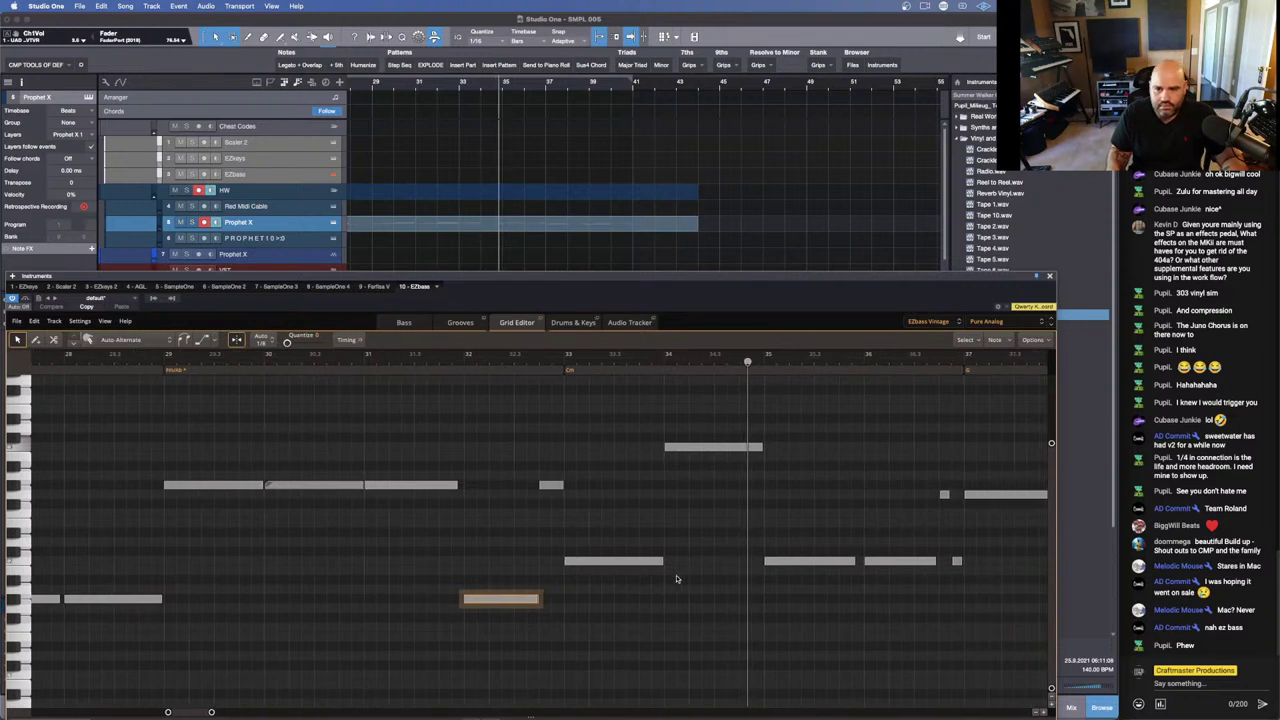
scroll(673, 580, right, 4)
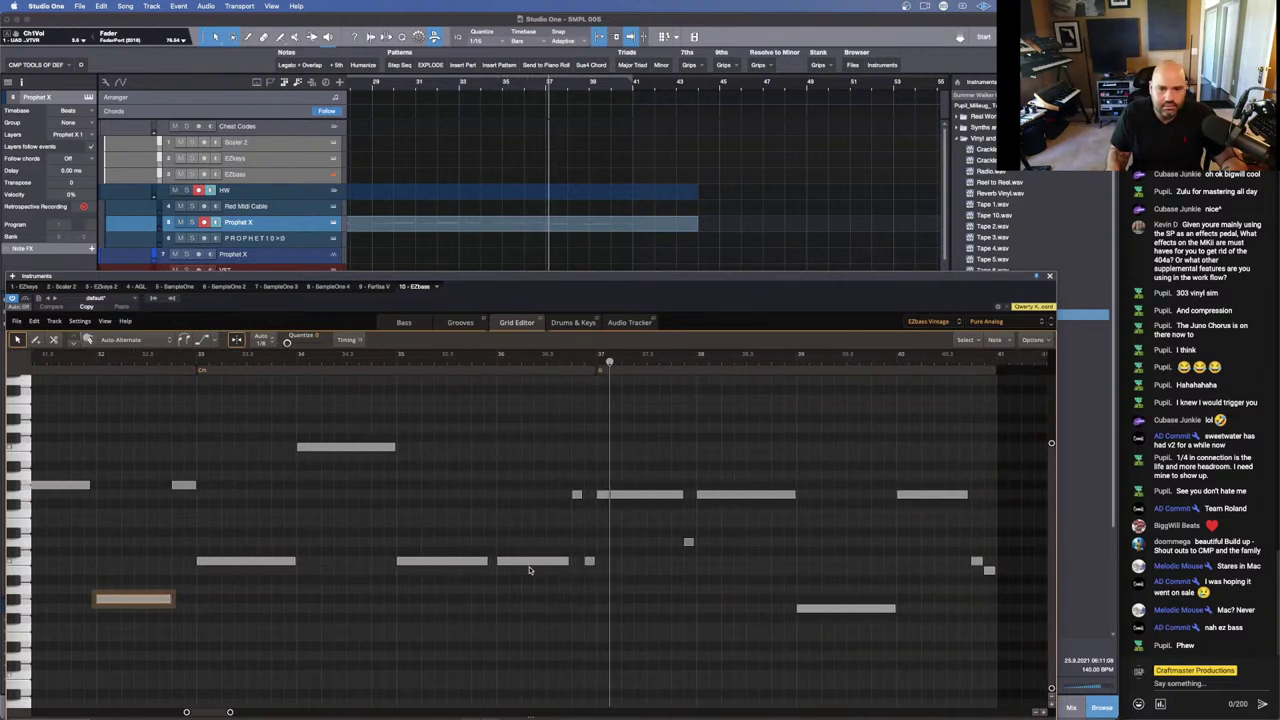
click(529, 566)
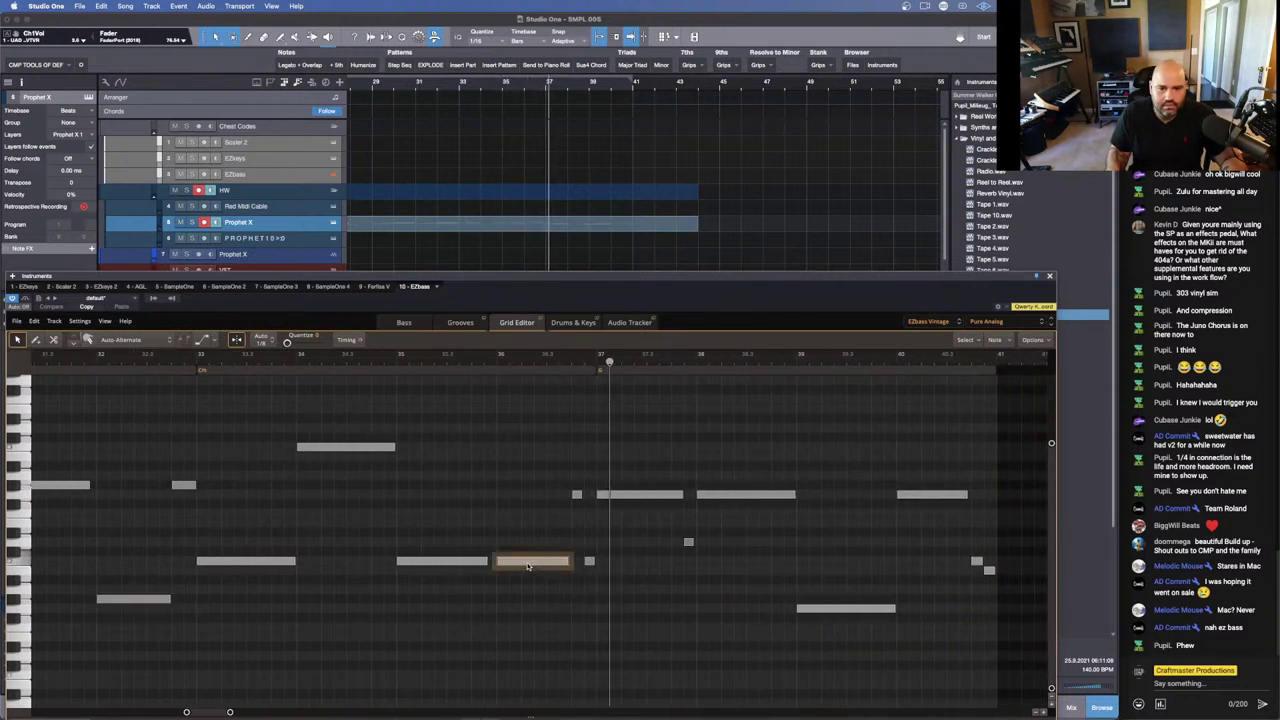
click(206, 341)
click(281, 435)
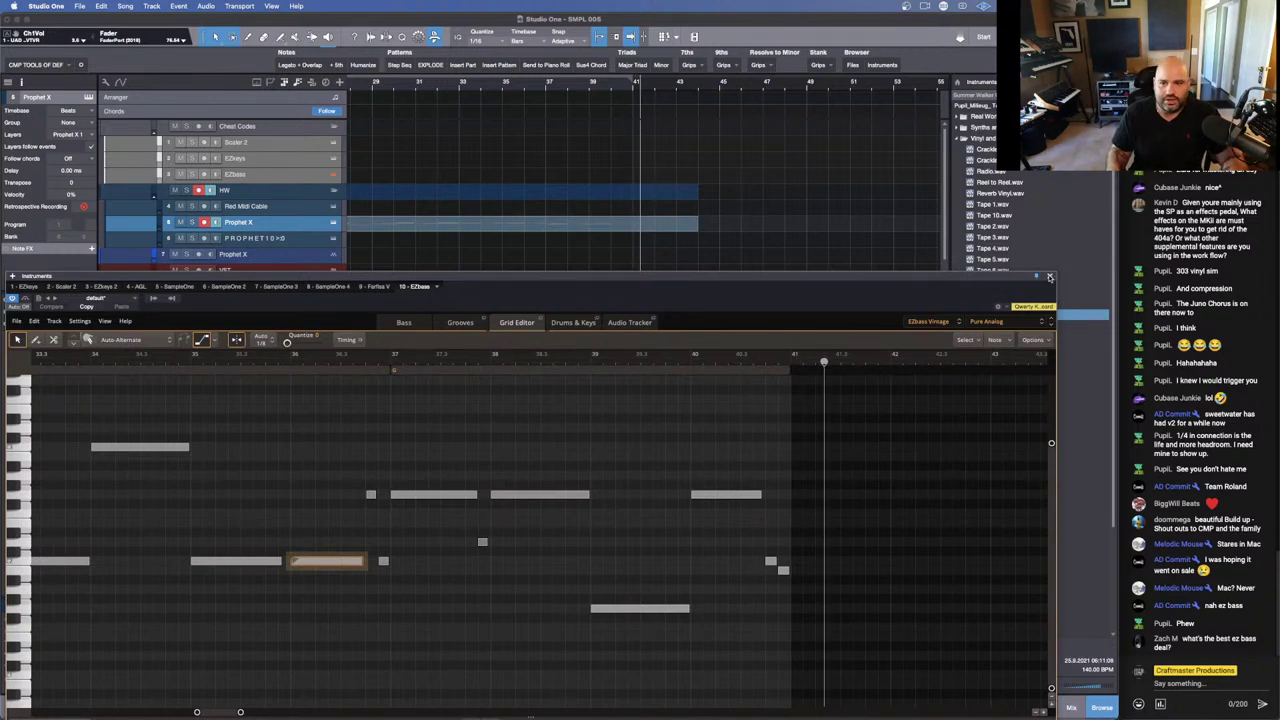
Step: Close the EZbass window and shorten the end of the Prophet X part to bar 41
click(1050, 277)
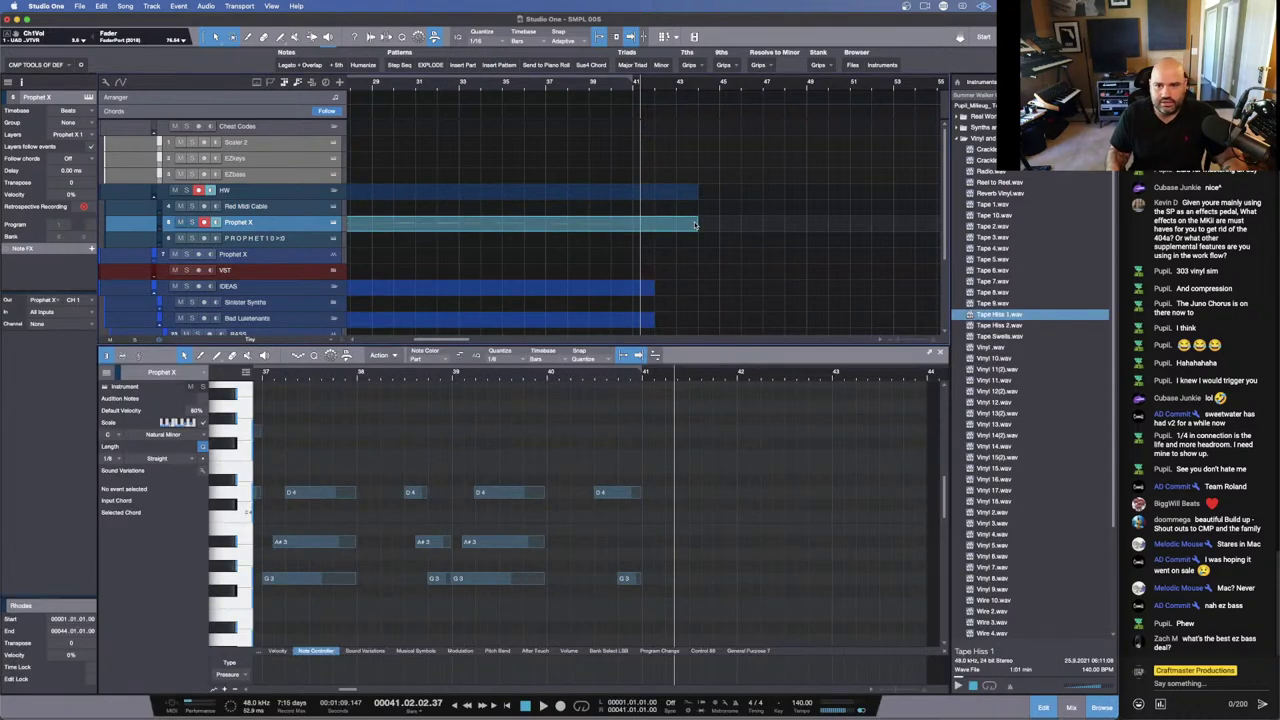
drag(697, 224, 648, 224)
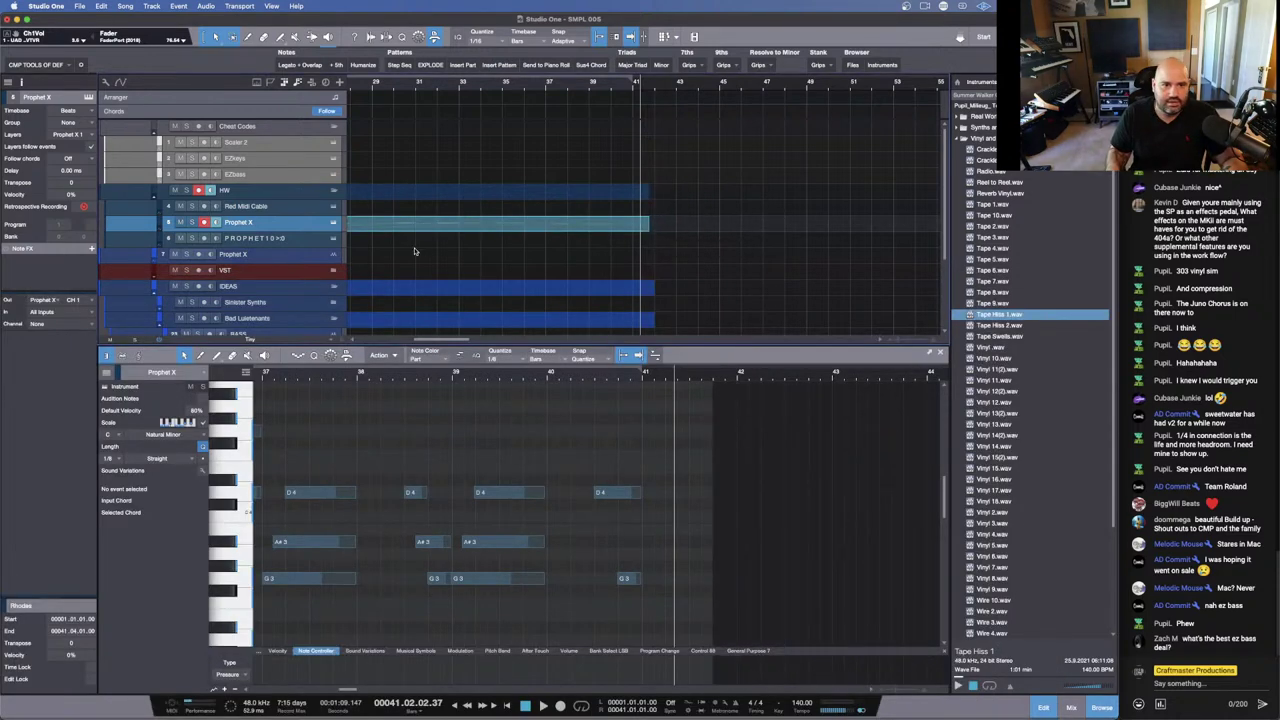
click(415, 251)
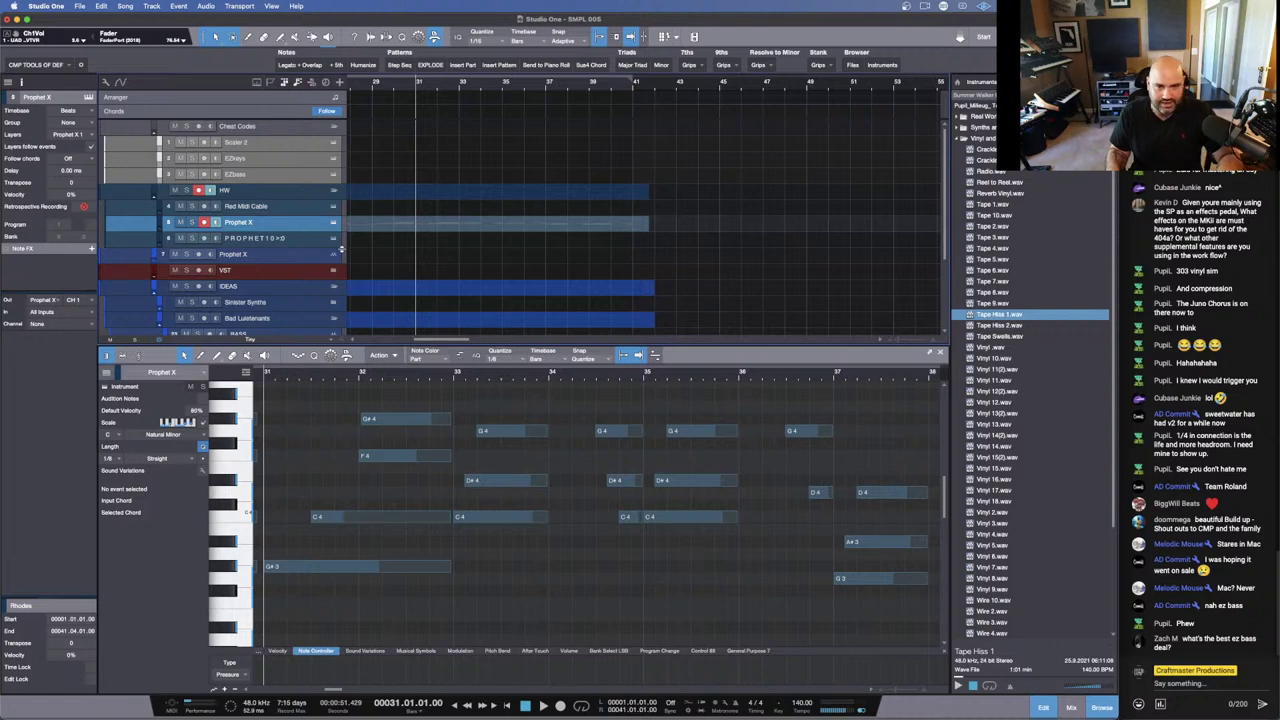
Step: Set the arrangement's track height to Small and show a longer stretch of the timeline around bar 31
scroll(400, 281, down, 3)
scroll(400, 281, up, 5)
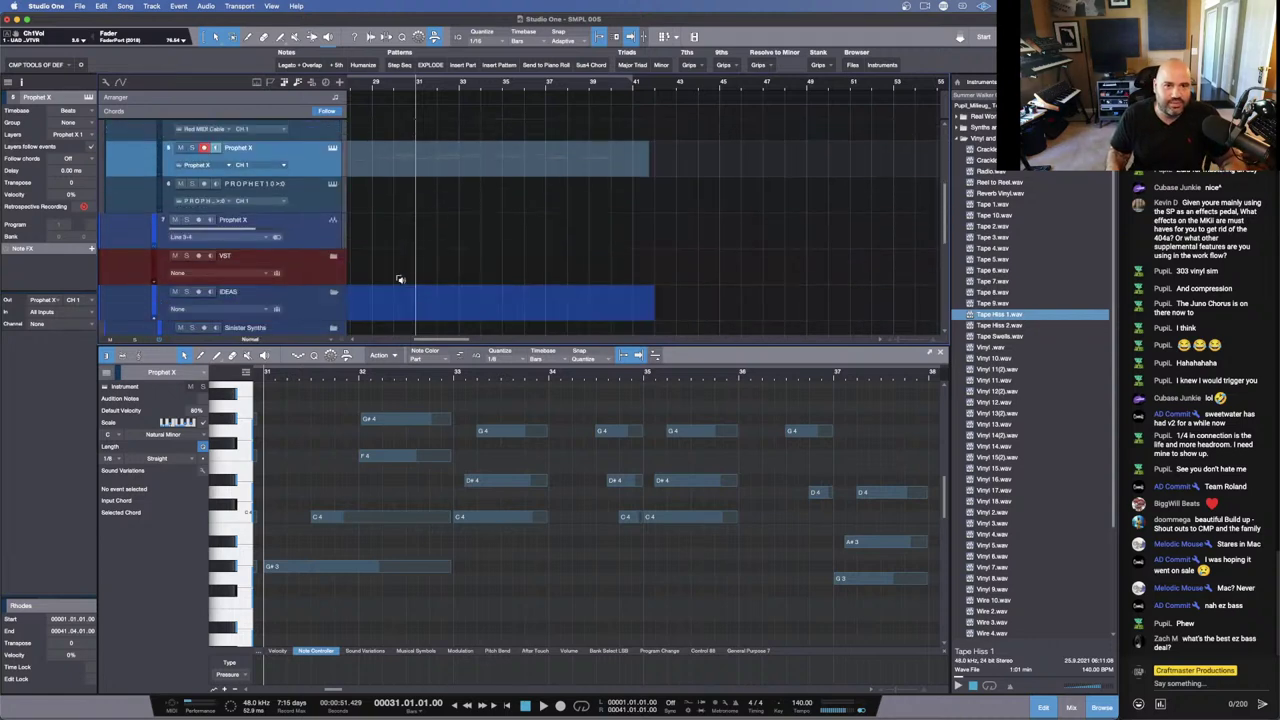
scroll(399, 278, up, 2)
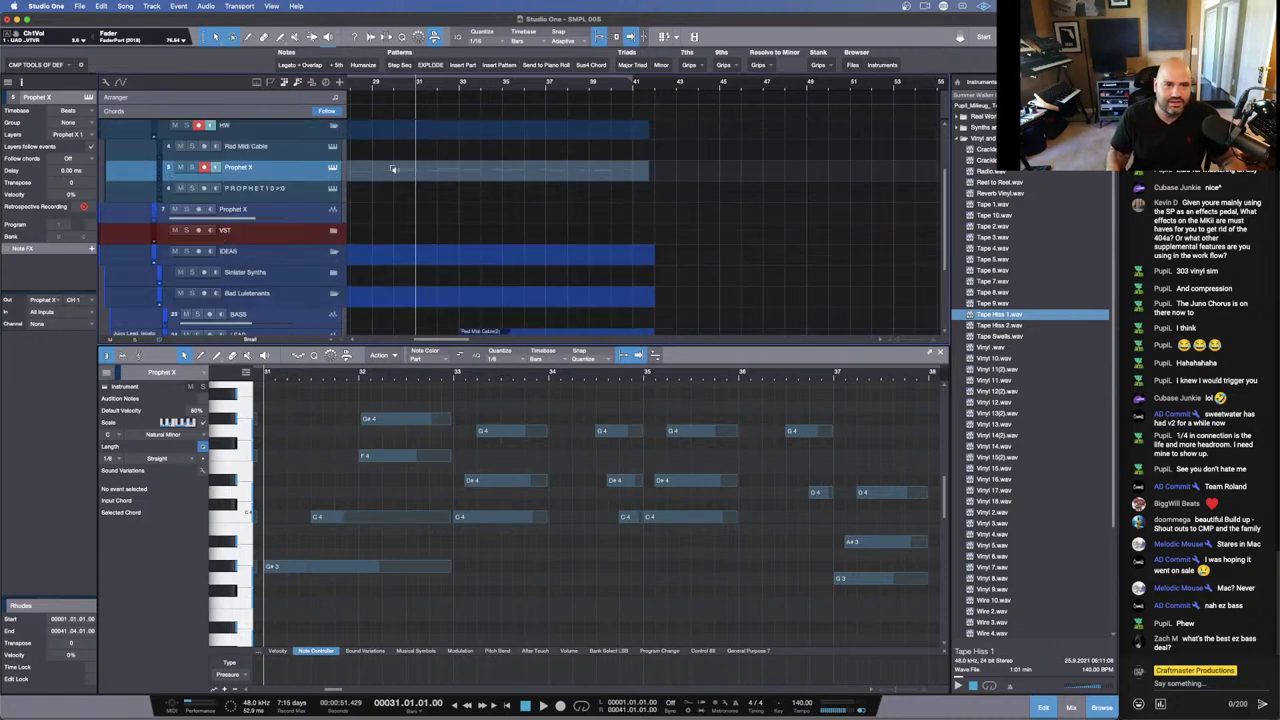
scroll(378, 197, up, 3)
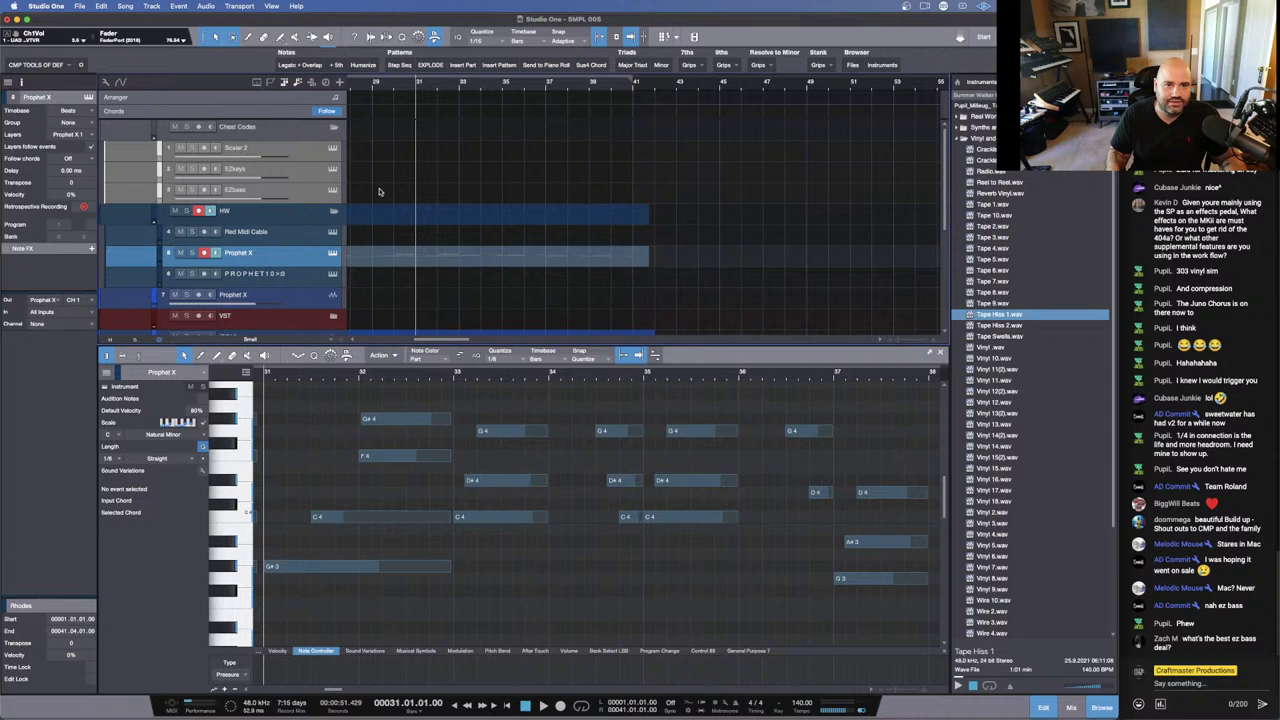
drag(422, 85, 478, 77)
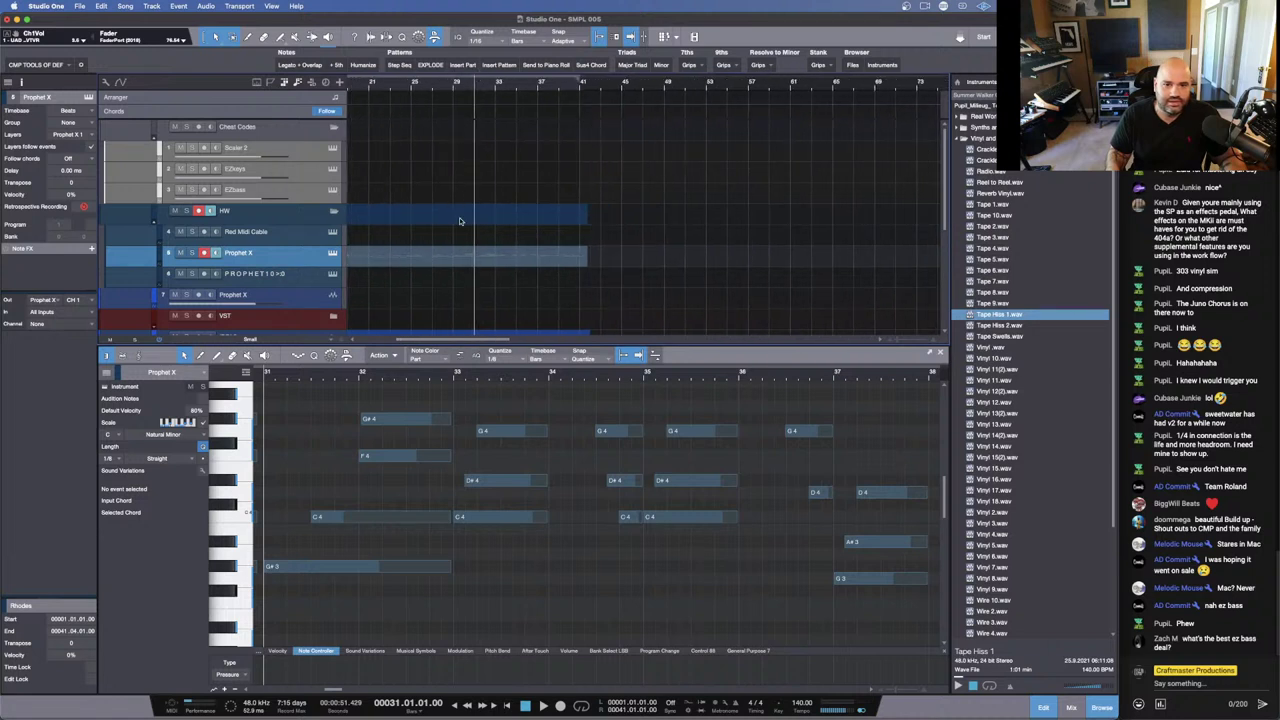
Step: Load the Warm Vintage Pick preset in EZbass and play the bass line from the song start
scroll(460, 221, left, 5)
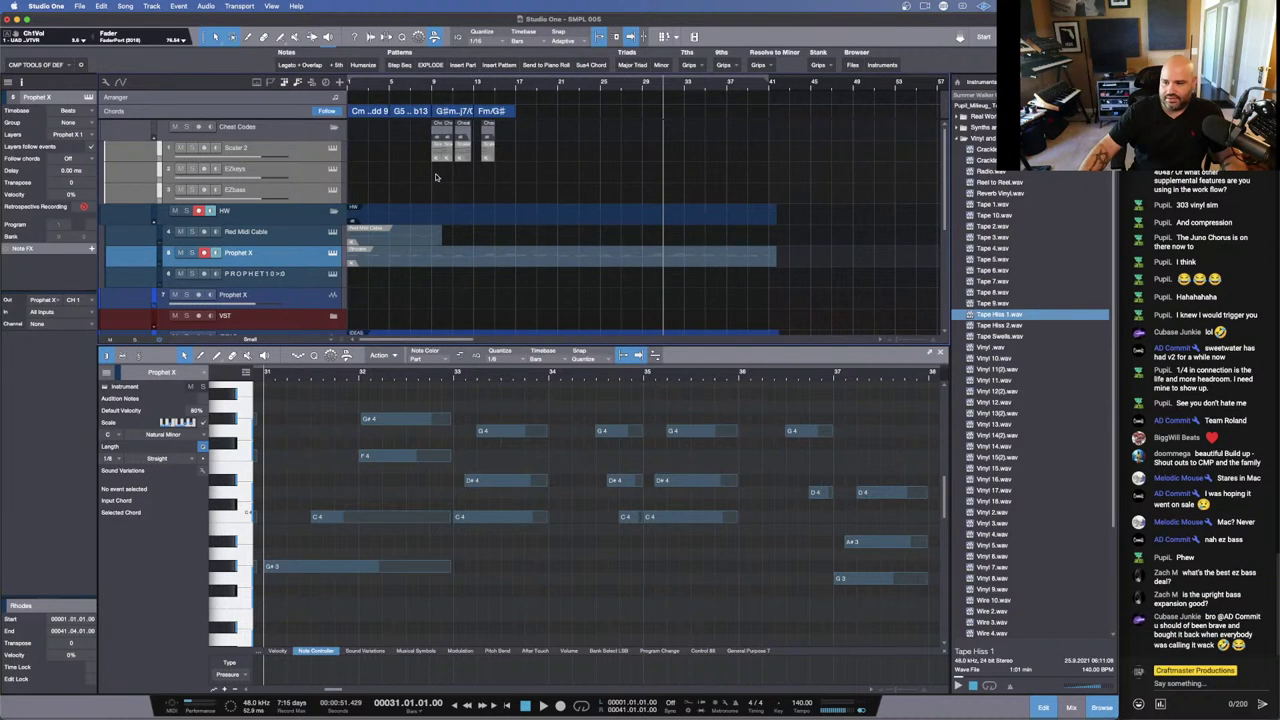
key(comma)
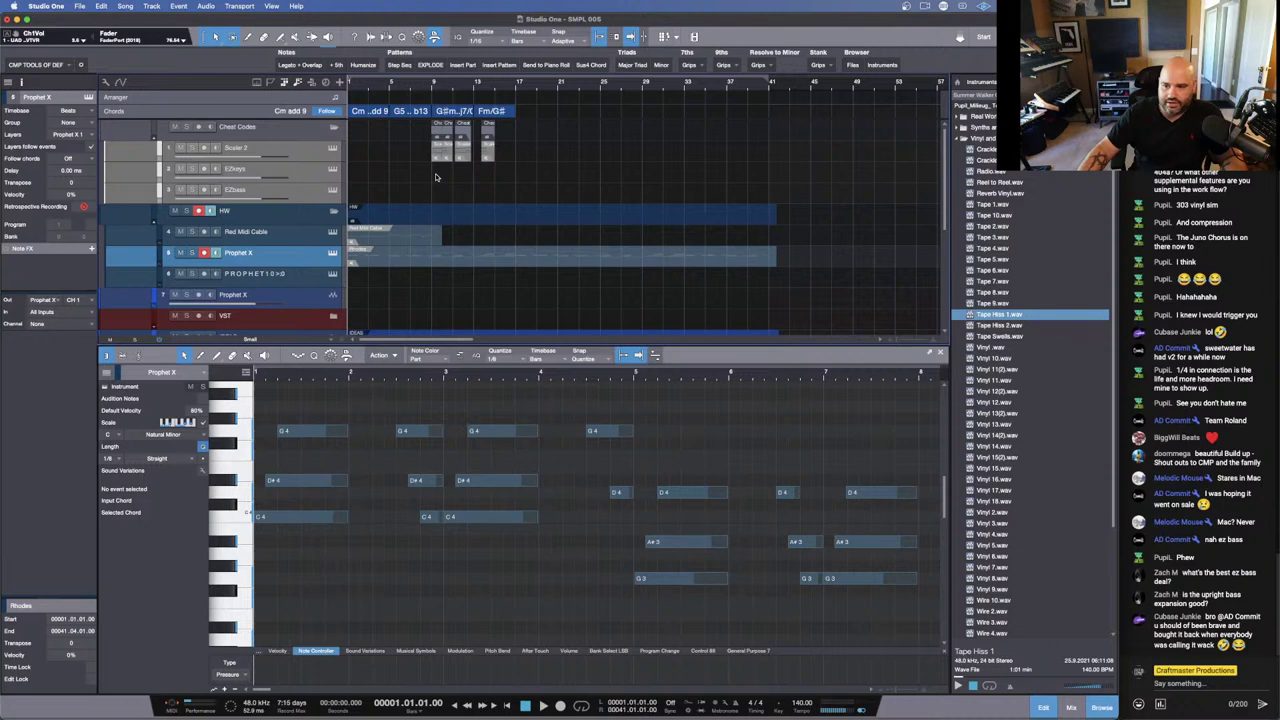
key(space)
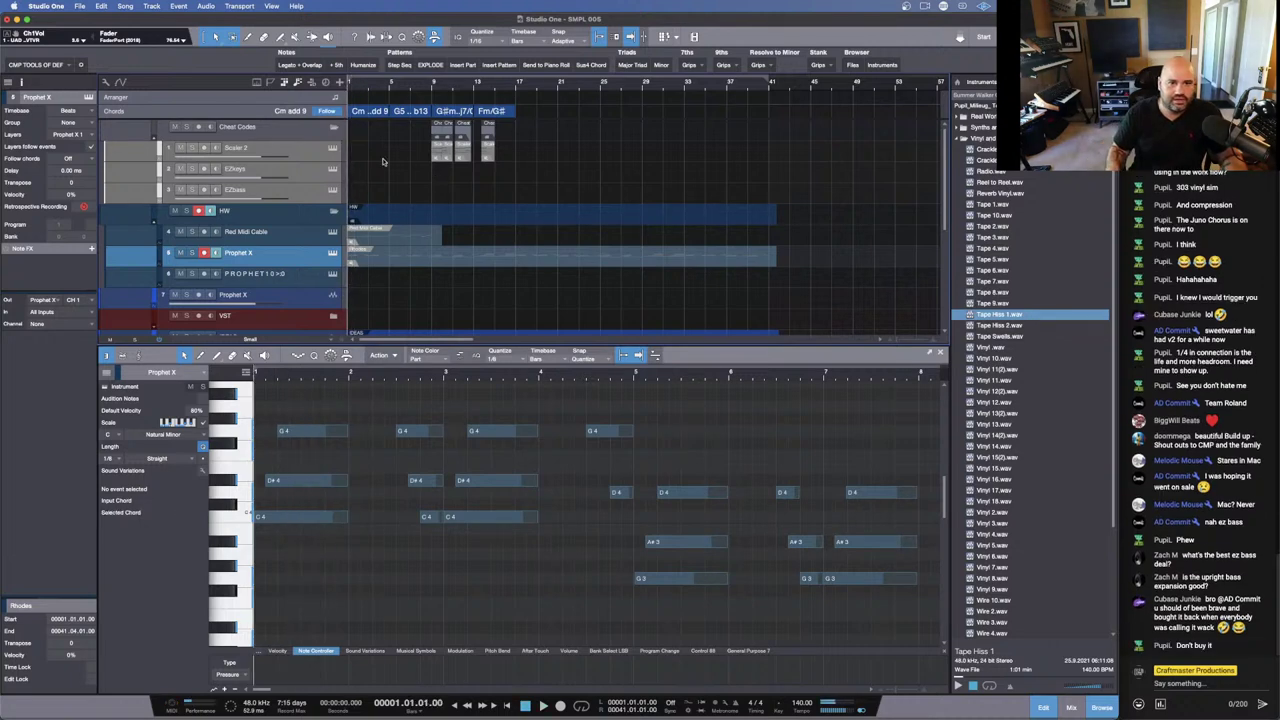
click(331, 191)
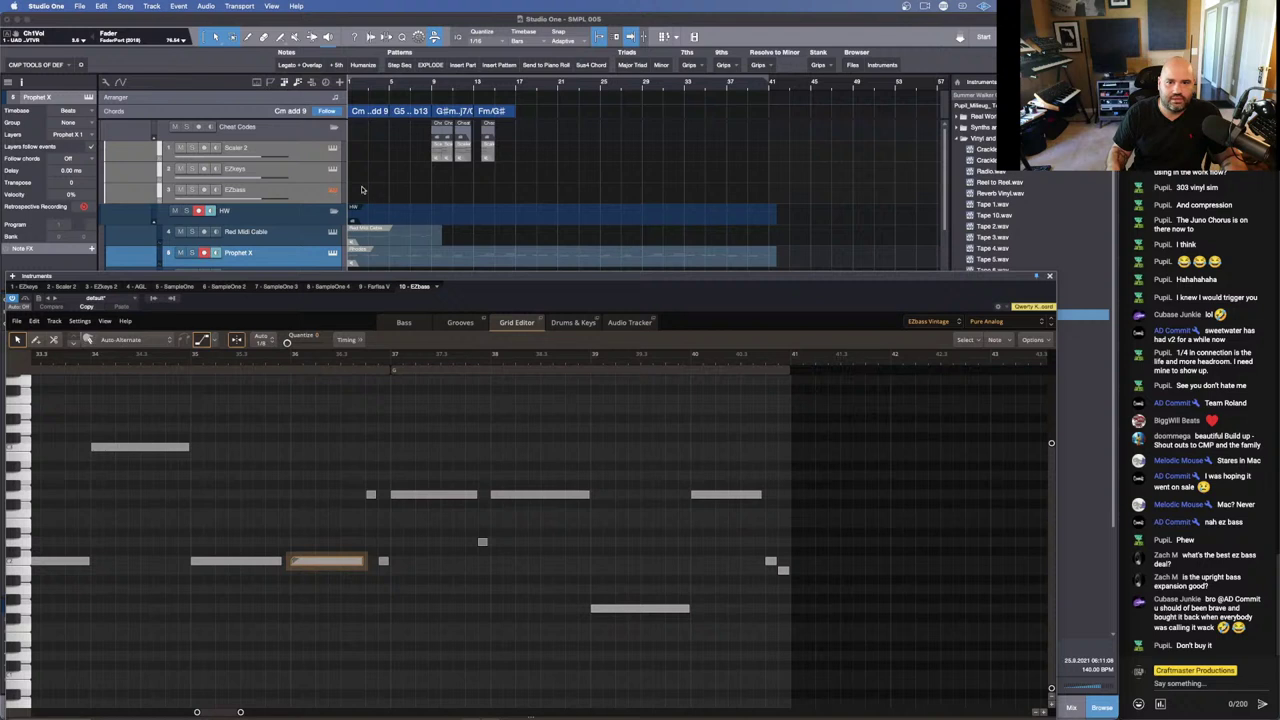
click(1005, 322)
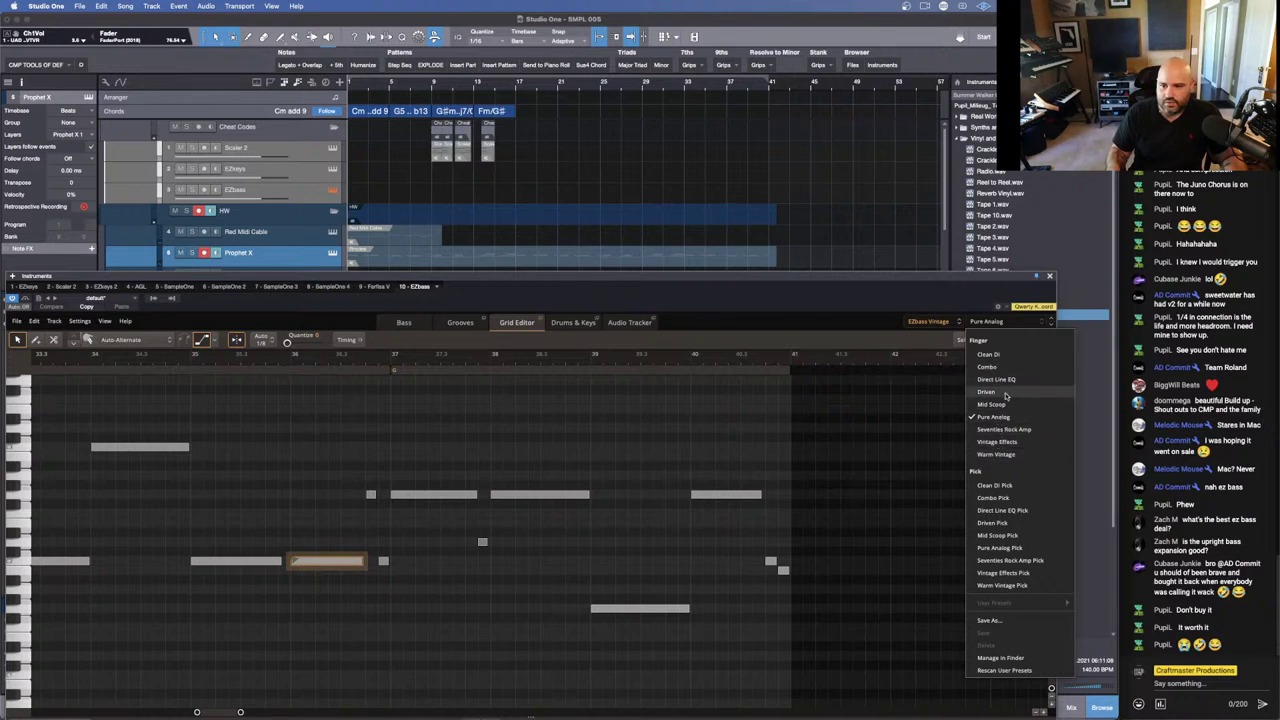
click(1003, 585)
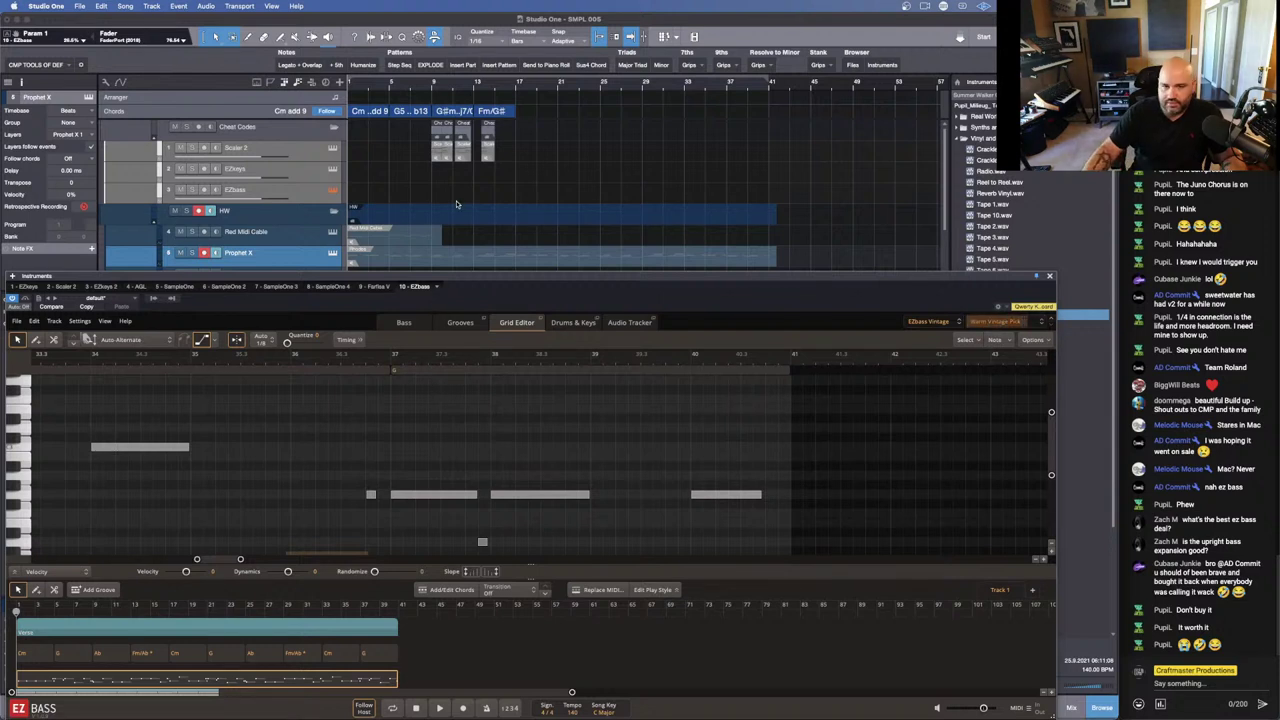
key(space)
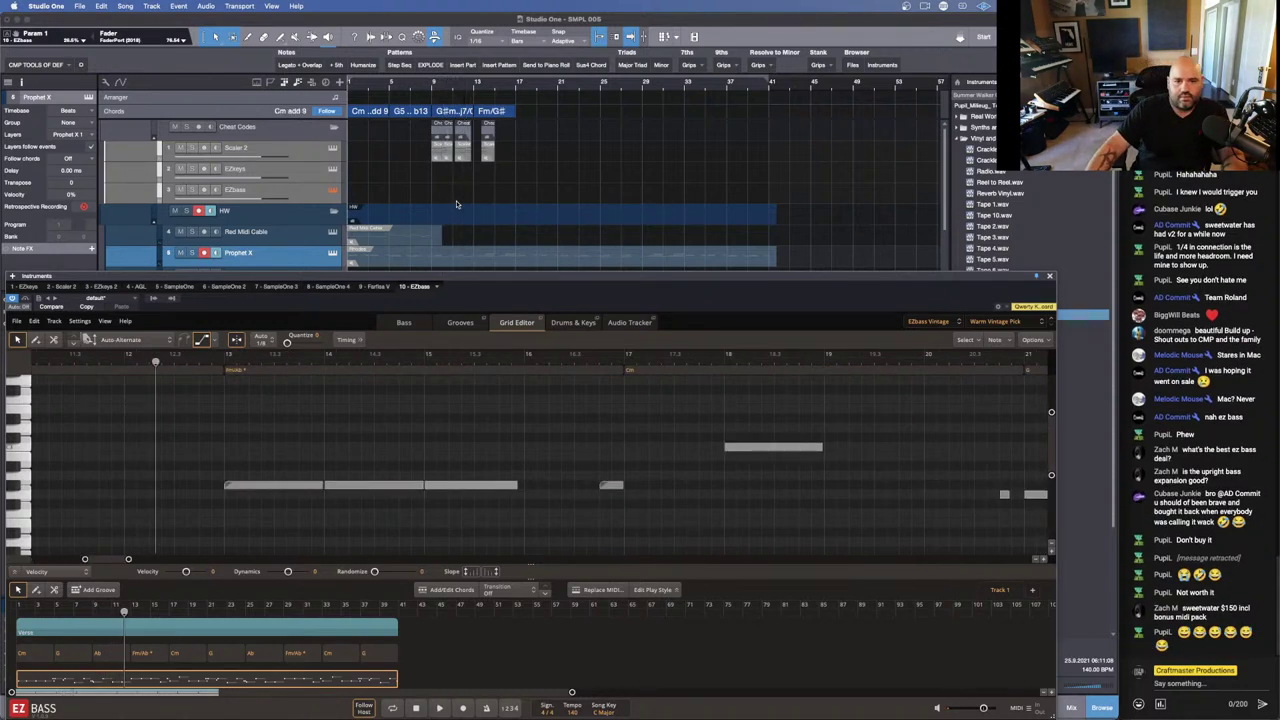
key(space)
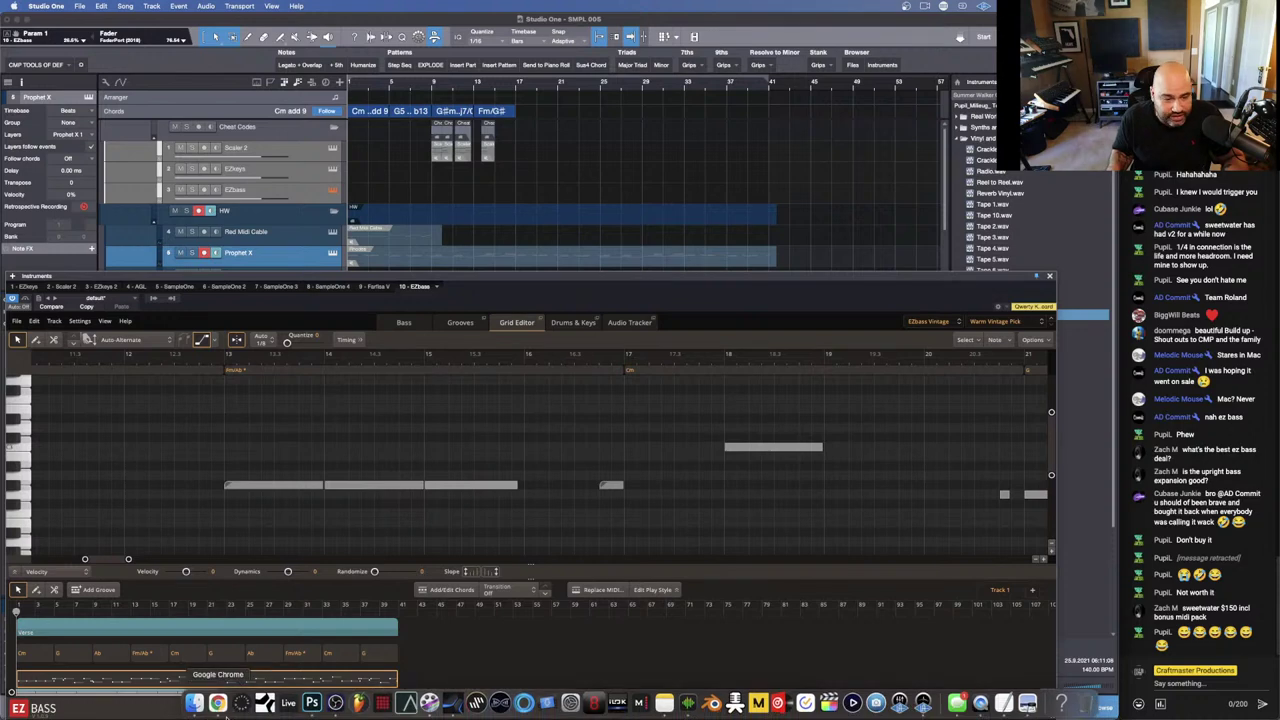
Step: Switch to Google Chrome and search the web for "shrooms bass"
click(218, 703)
right_click(218, 703)
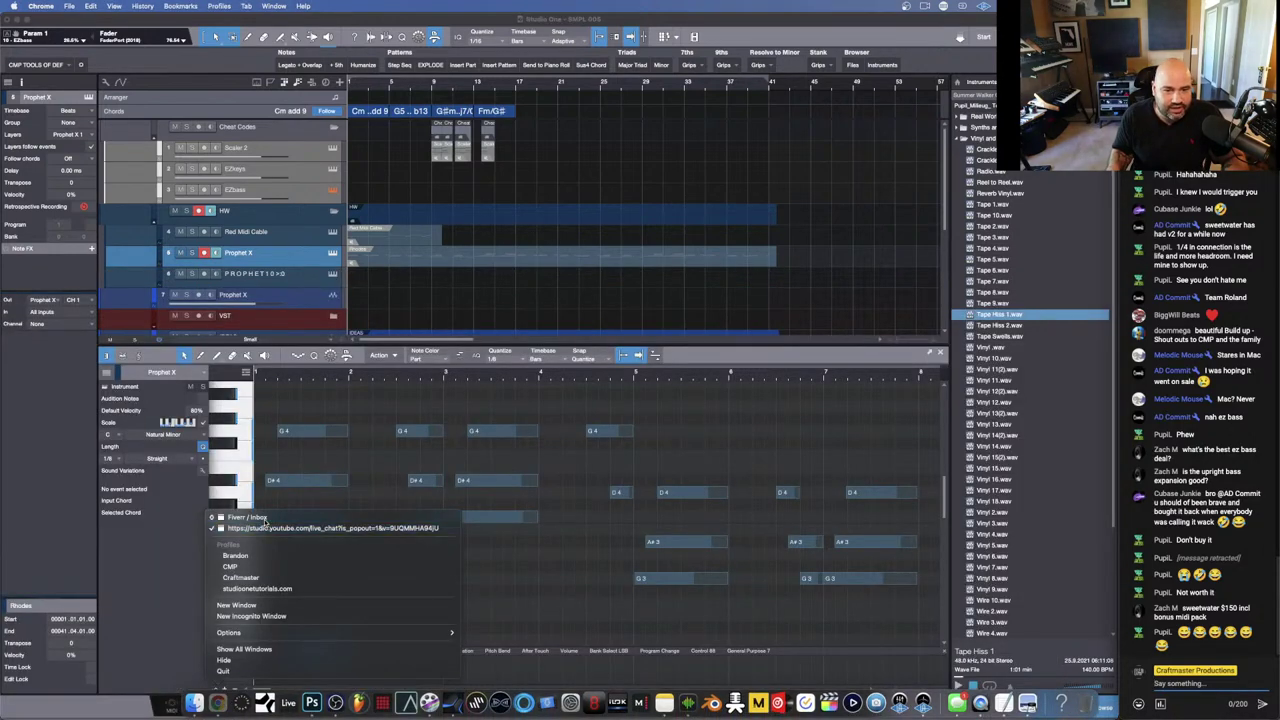
click(245, 517)
click(387, 51)
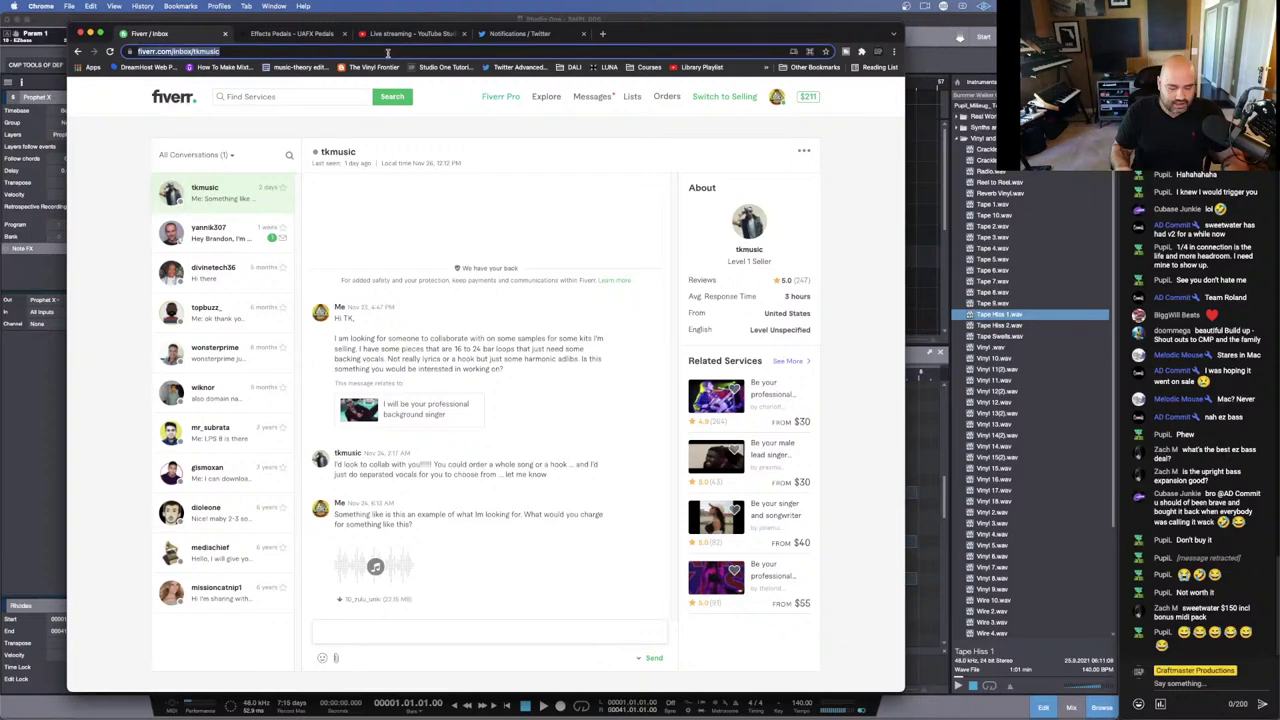
text(sjroom)
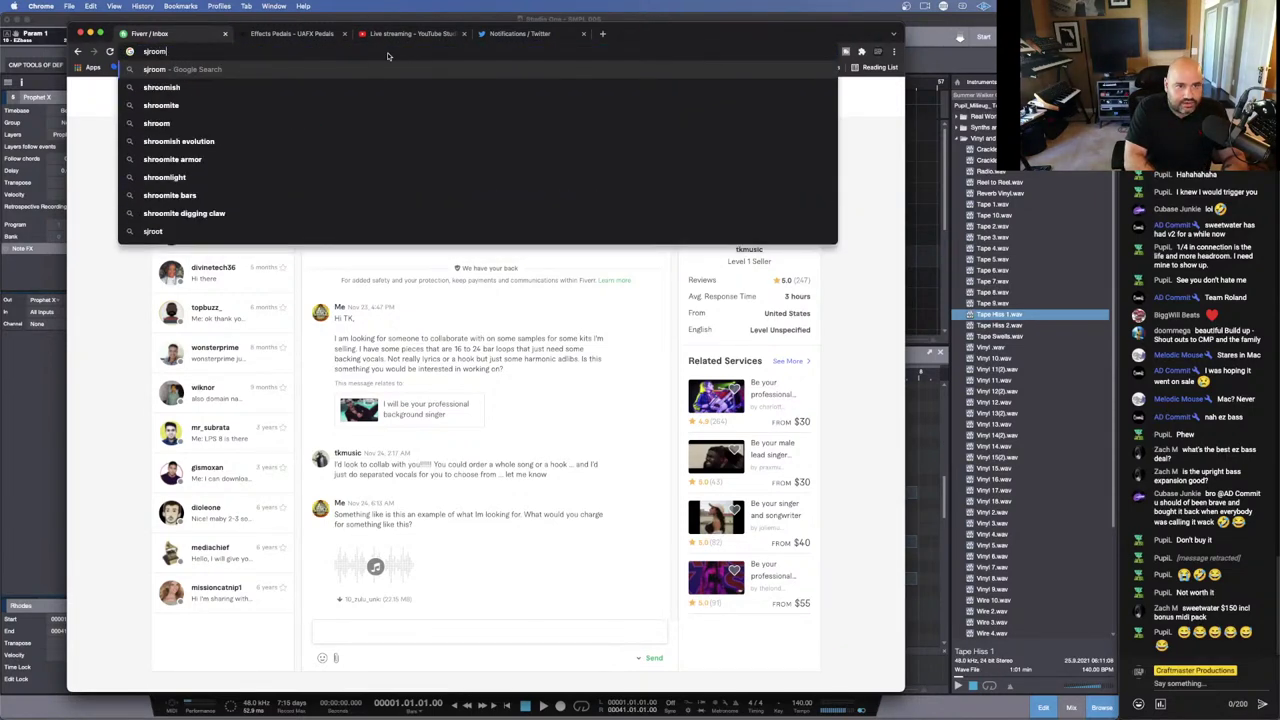
key(BackSpace)
key(BackSpace)
key(BackSpace)
key(BackSpace)
key(BackSpace)
text(hroo)
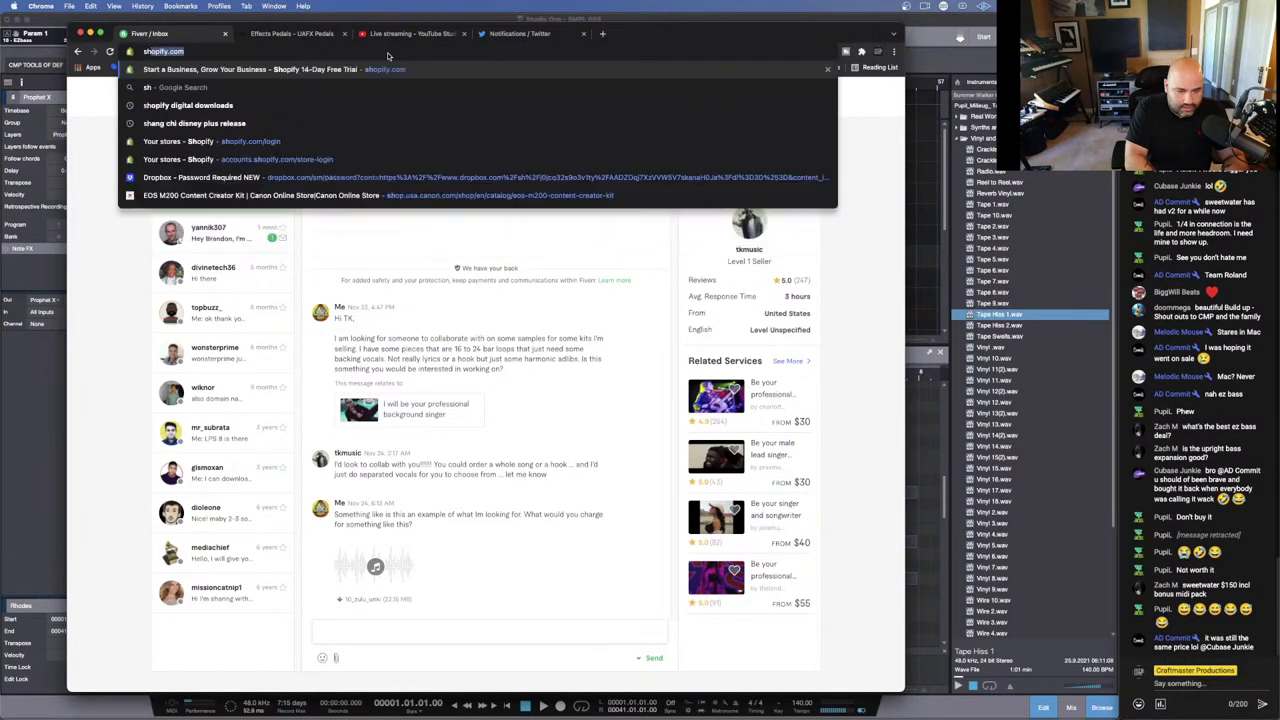
text(ms )
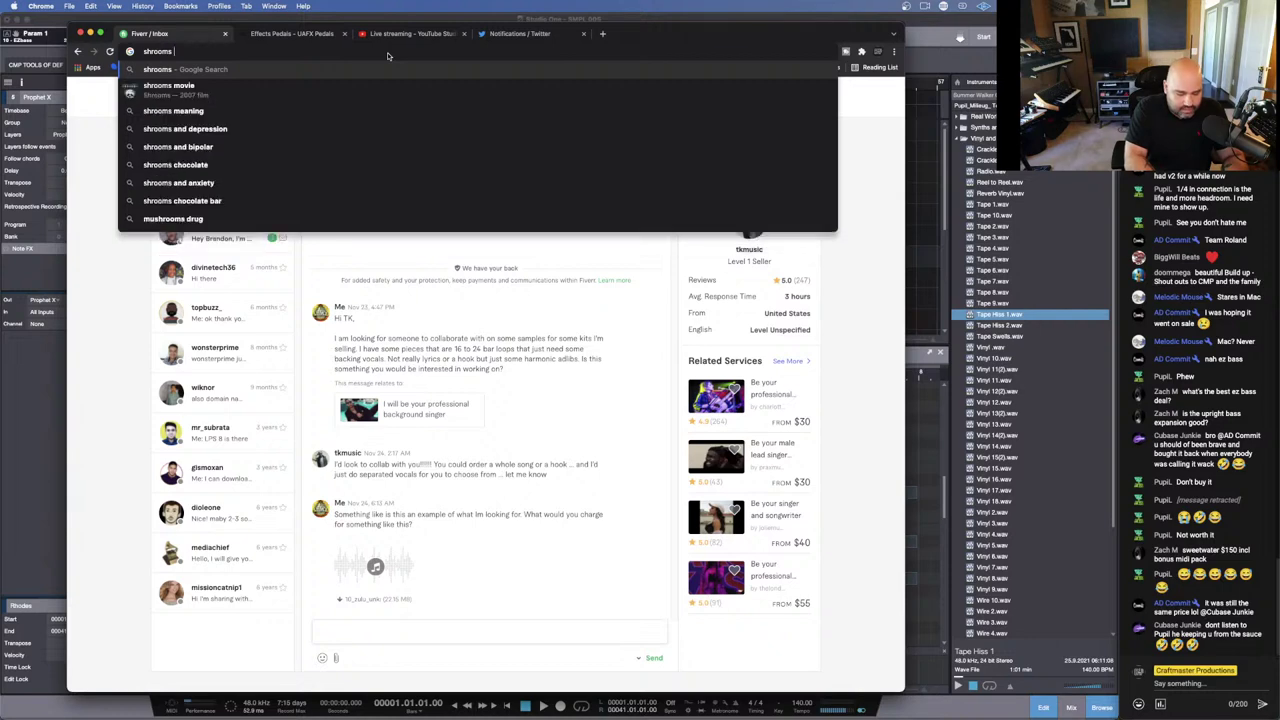
text(bass)
key(Return)
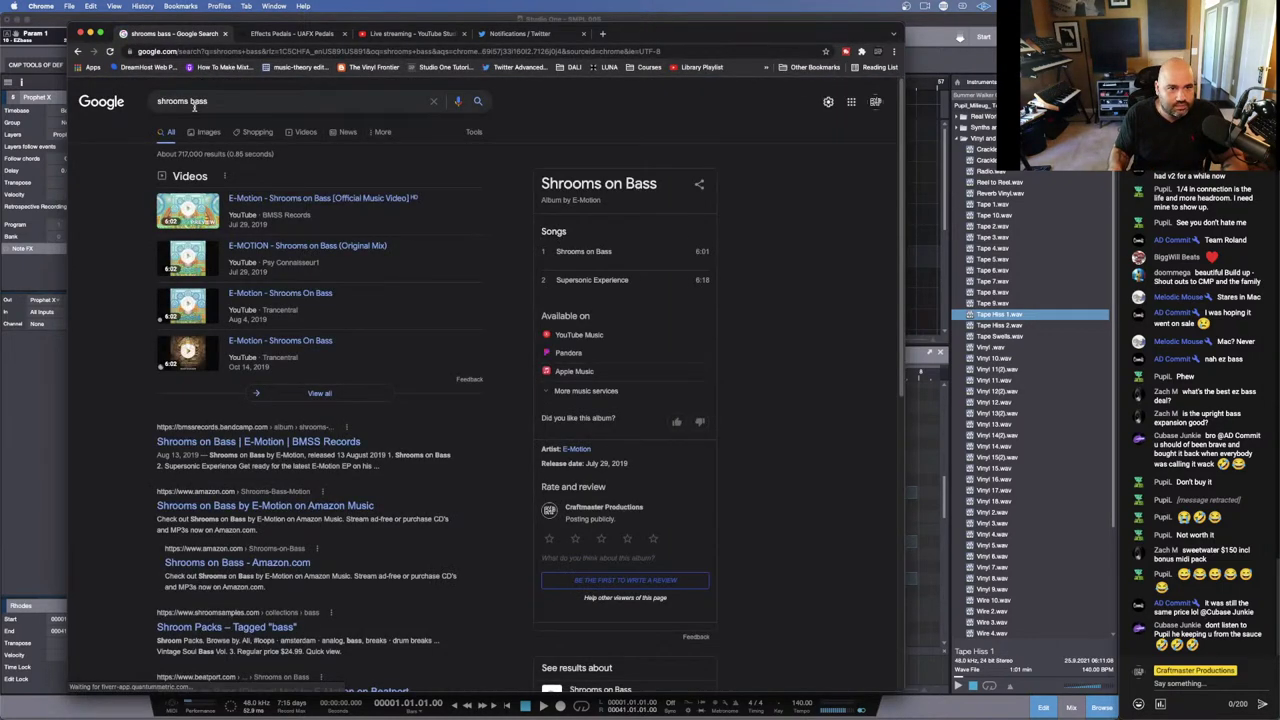
Step: Refine the web search to "shroom bass packs" and open the YouTube video of Shroom's Vintage Soul Bass
click(187, 102)
key(BackSpace)
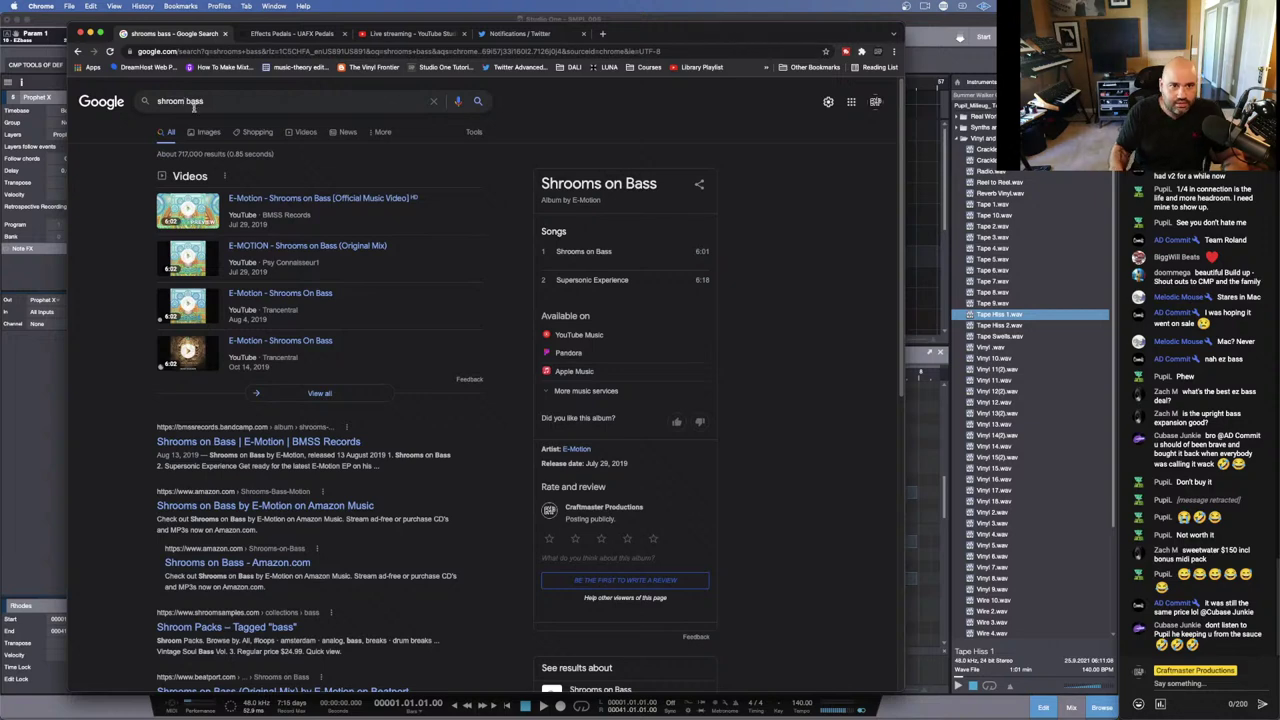
click(221, 101)
text(packs)
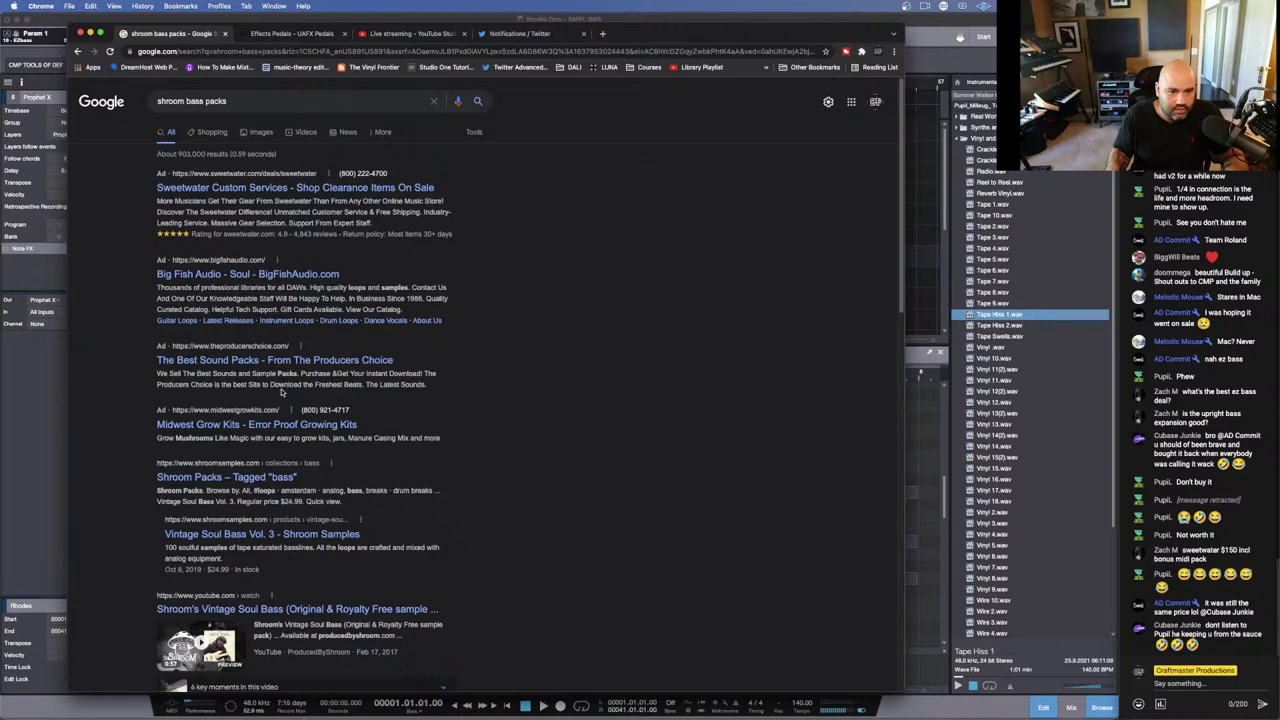
scroll(283, 395, down, 1)
click(270, 583)
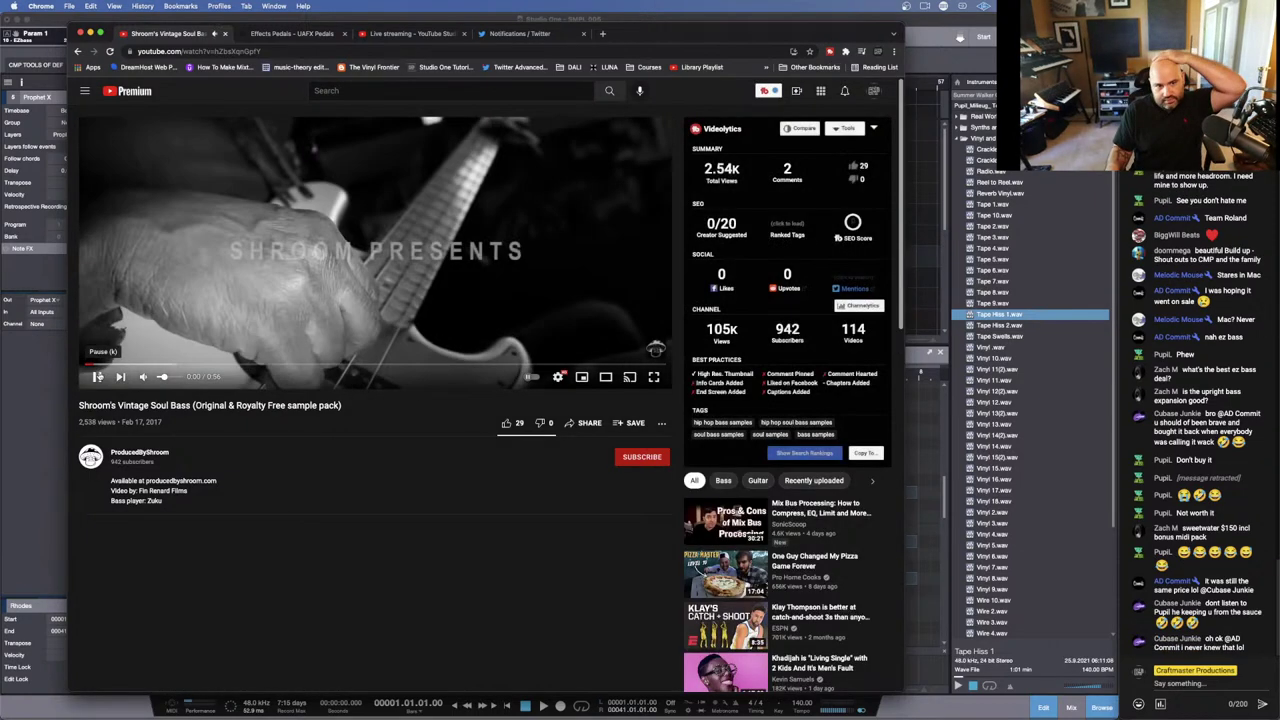
Step: Listen to the opening of the Shroom's Vintage Soul Bass video, pause it and minimize the browser window
click(97, 376)
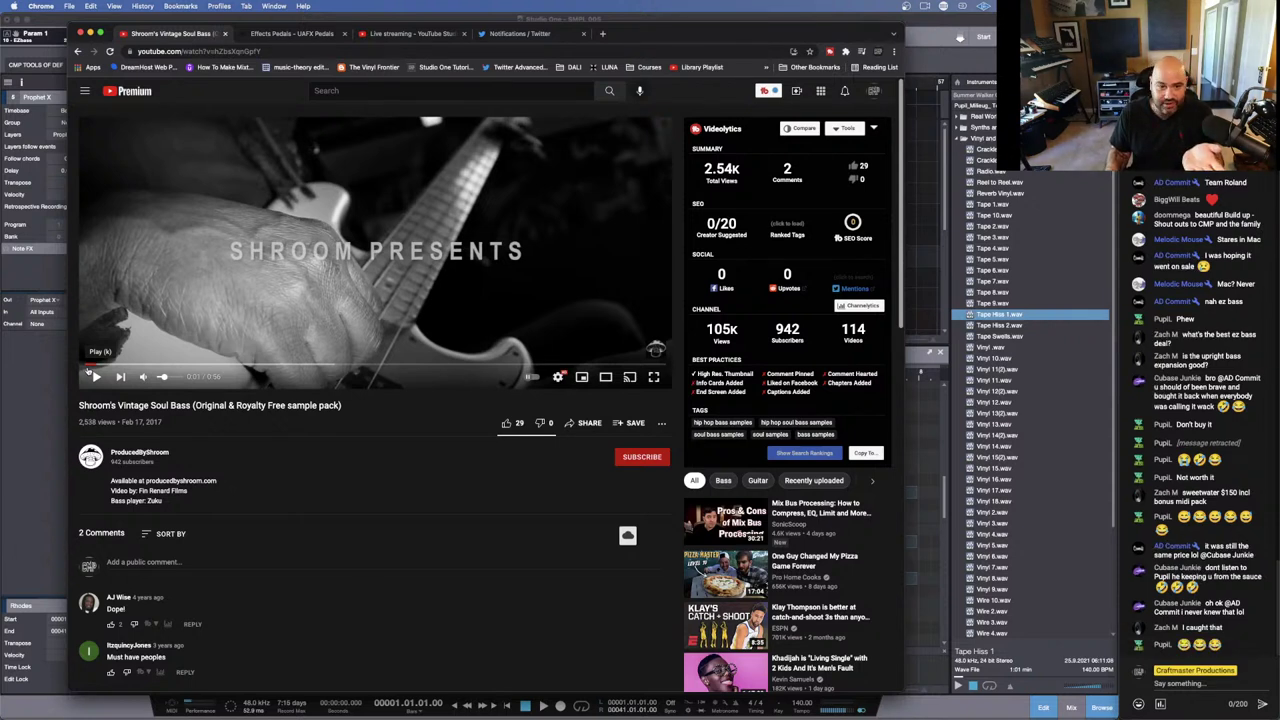
click(95, 377)
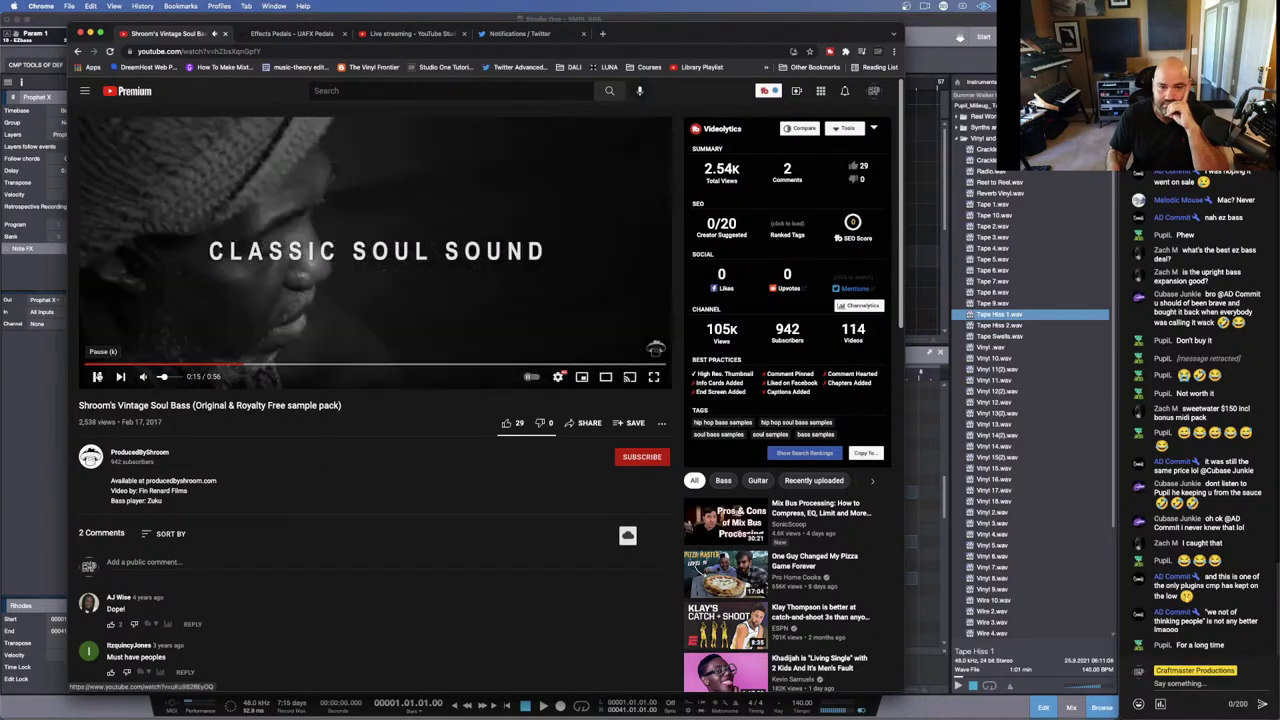
click(97, 376)
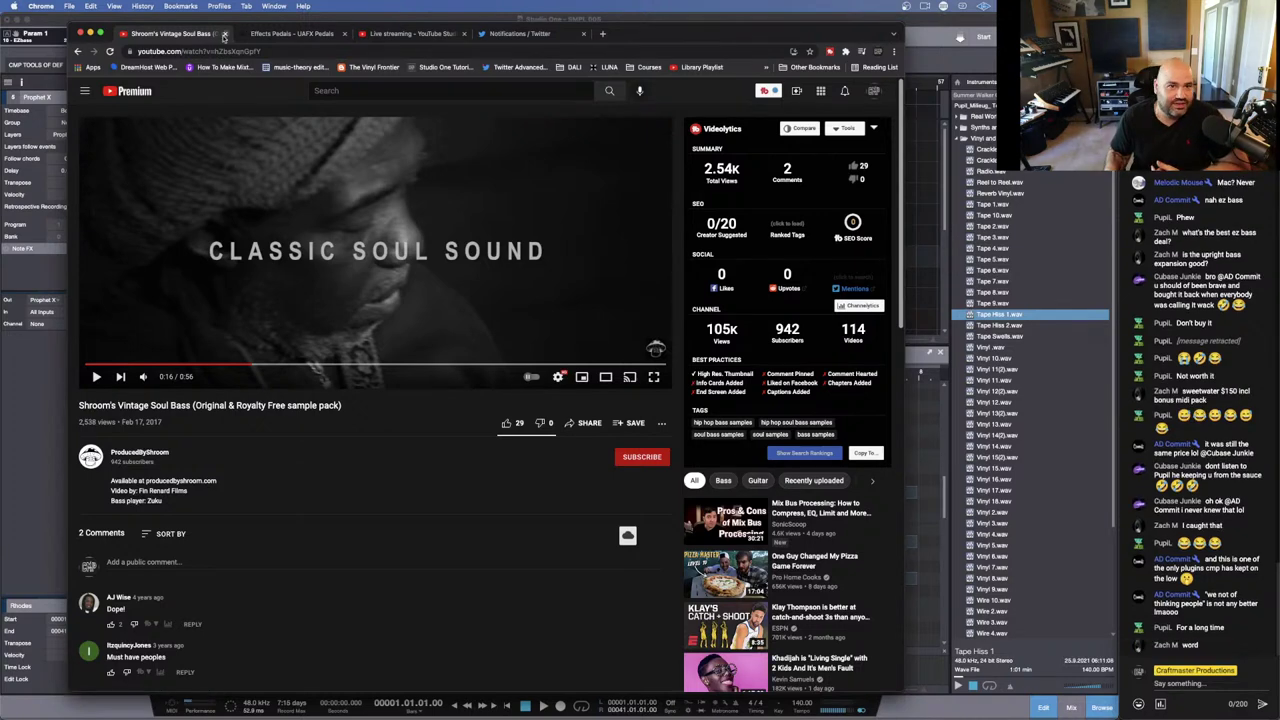
click(90, 34)
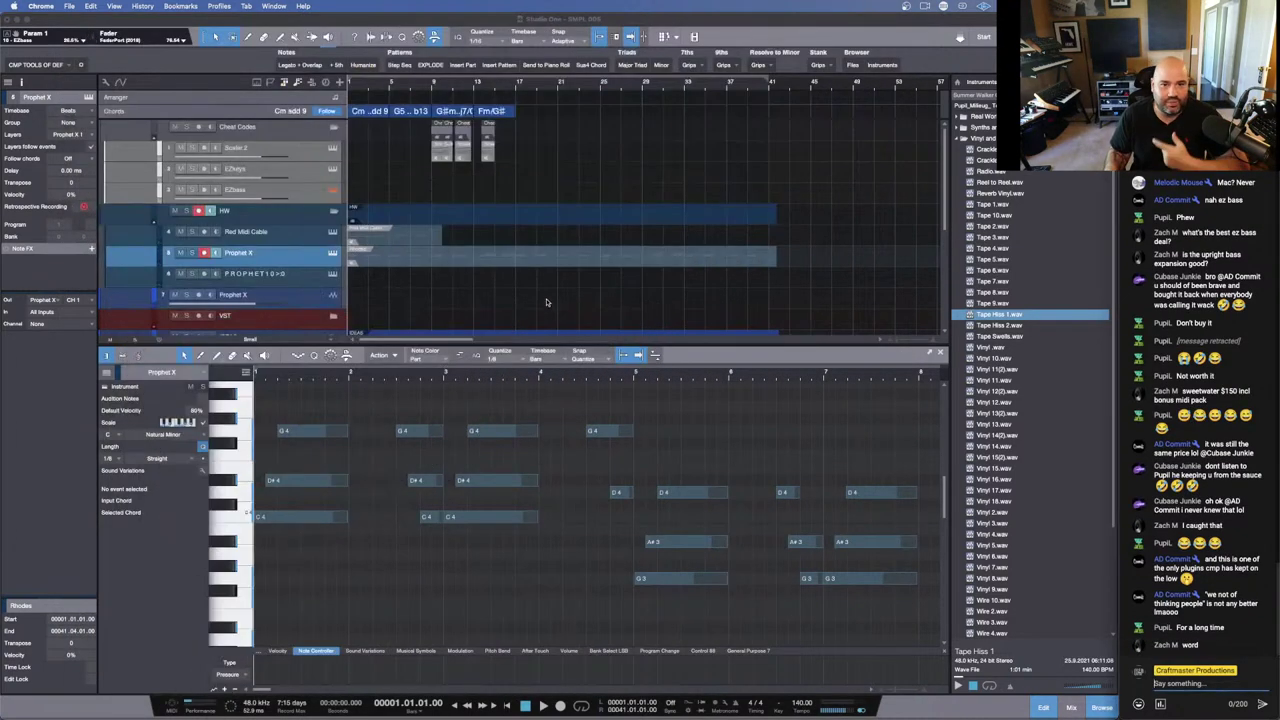
Step: Return to Studio One, start playback, move the EZbass window up, make it narrower and taller, and close it
click(577, 350)
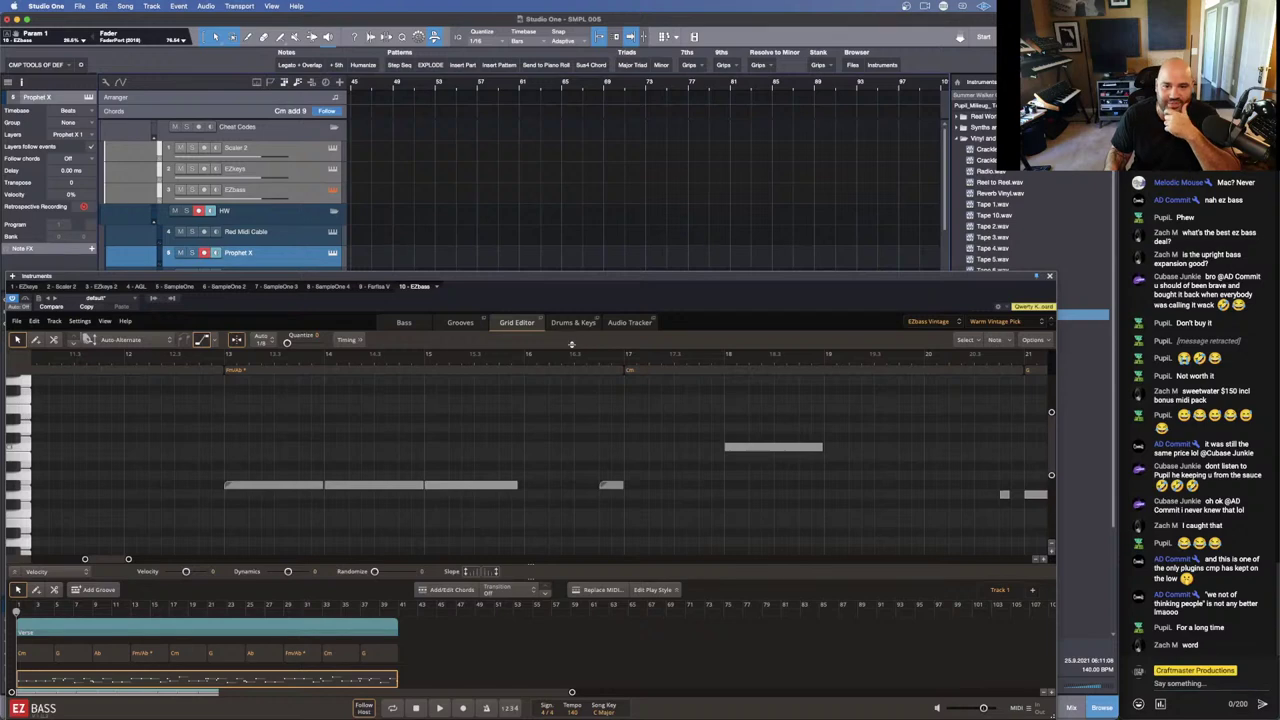
drag(837, 268, 836, 108)
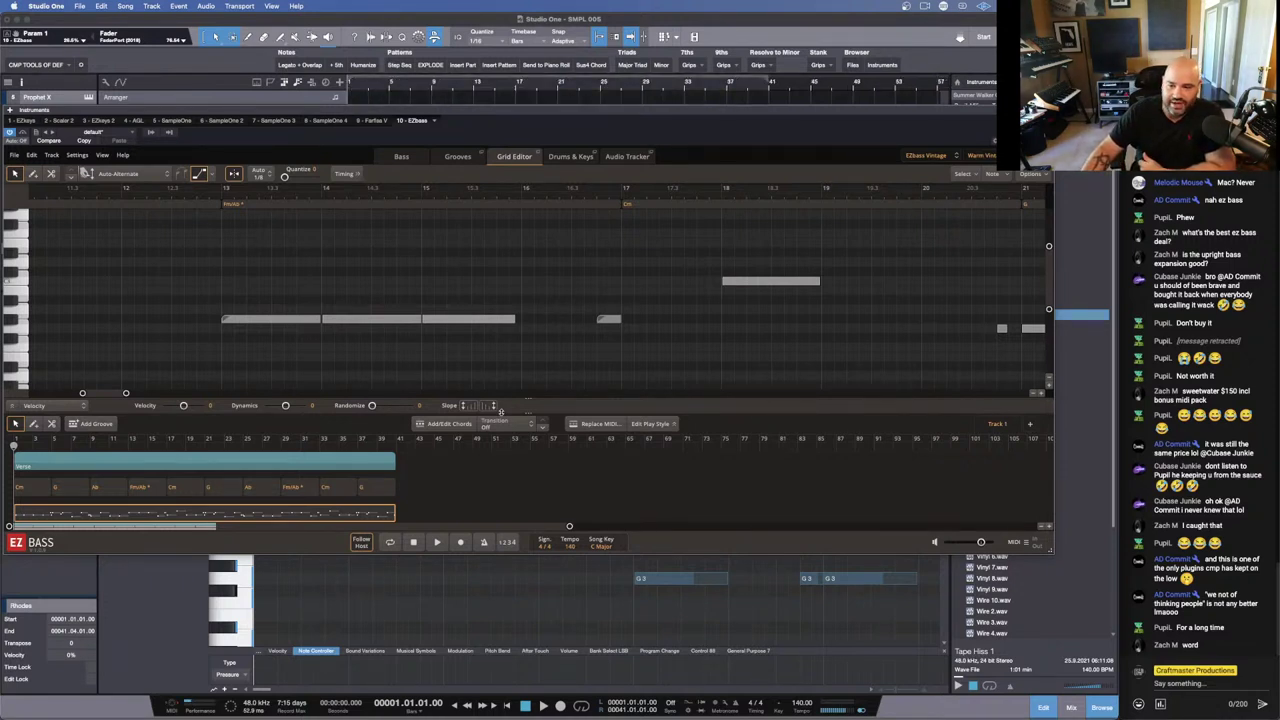
key(space)
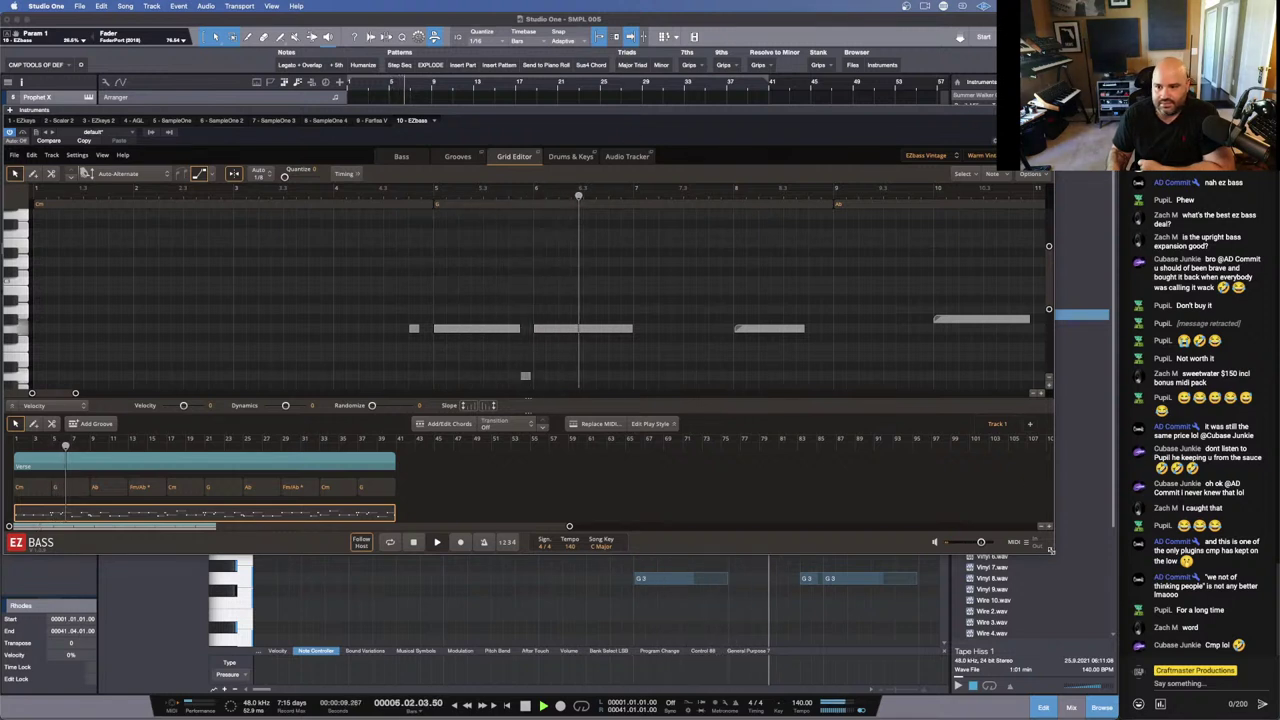
drag(1047, 551, 887, 604)
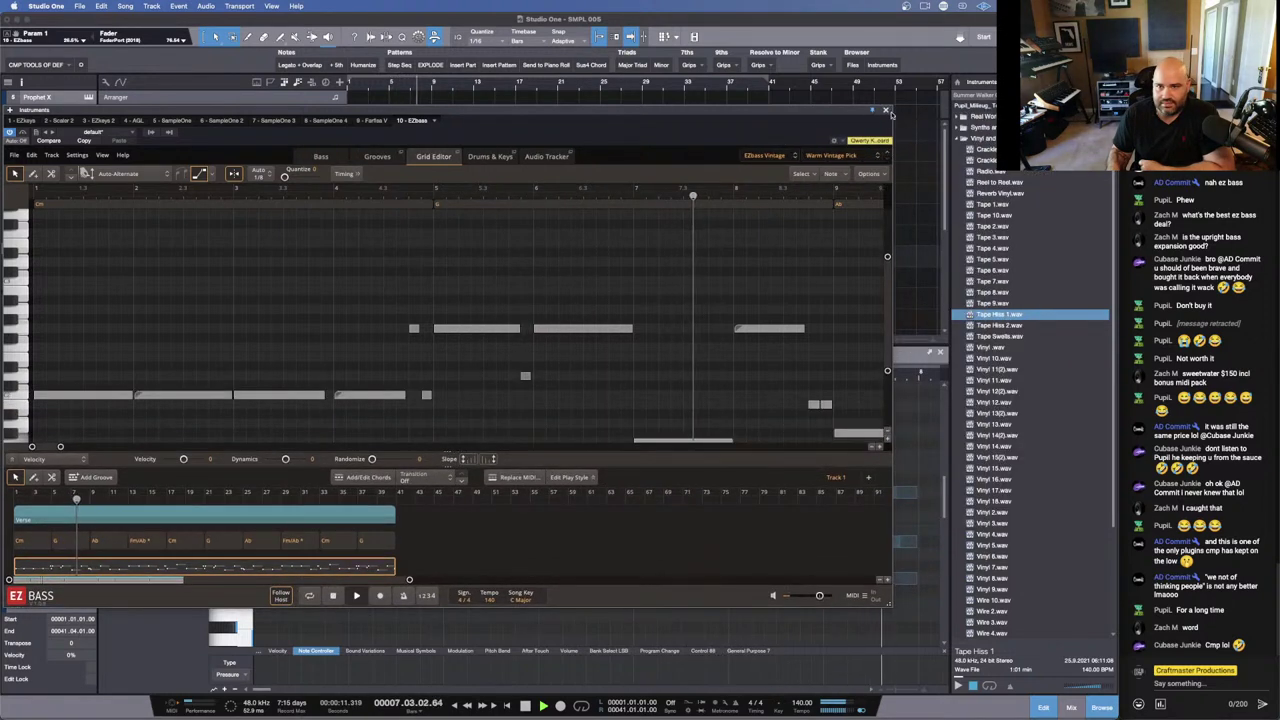
click(886, 109)
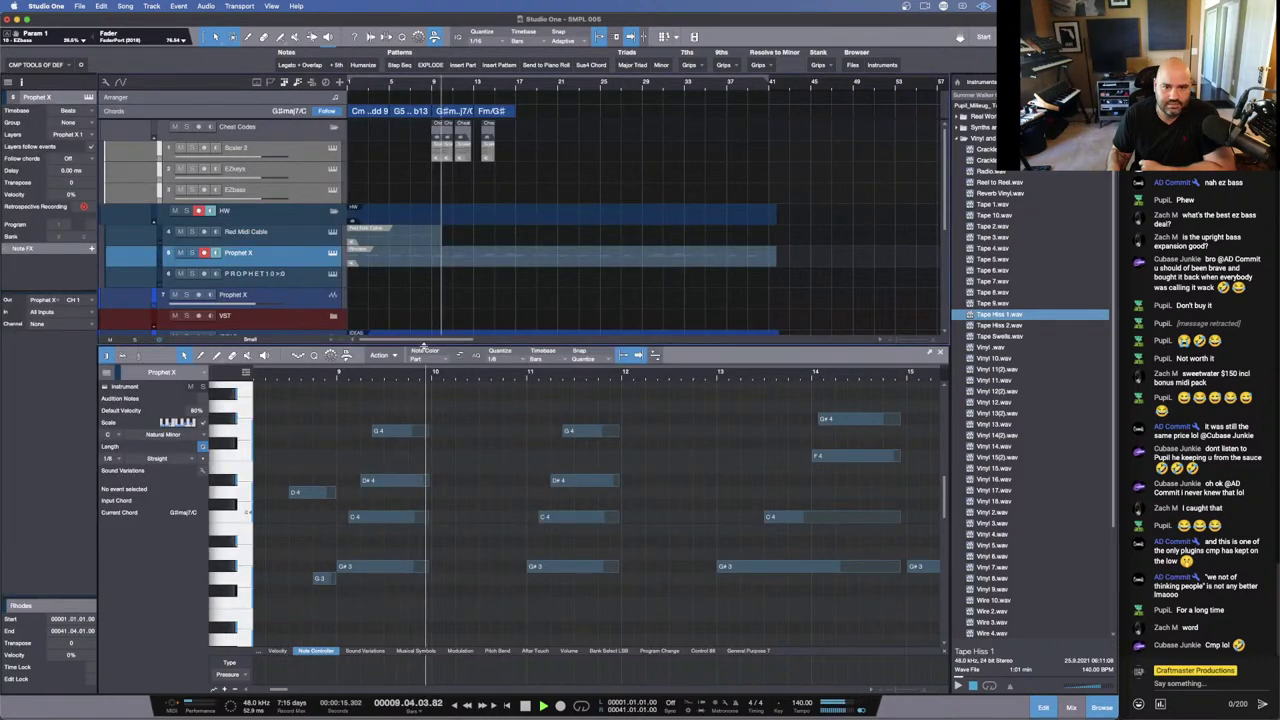
Step: Enlarge the arrangement area above the note editor and check the bass line in EZbass during playback before stopping
drag(156, 346, 156, 436)
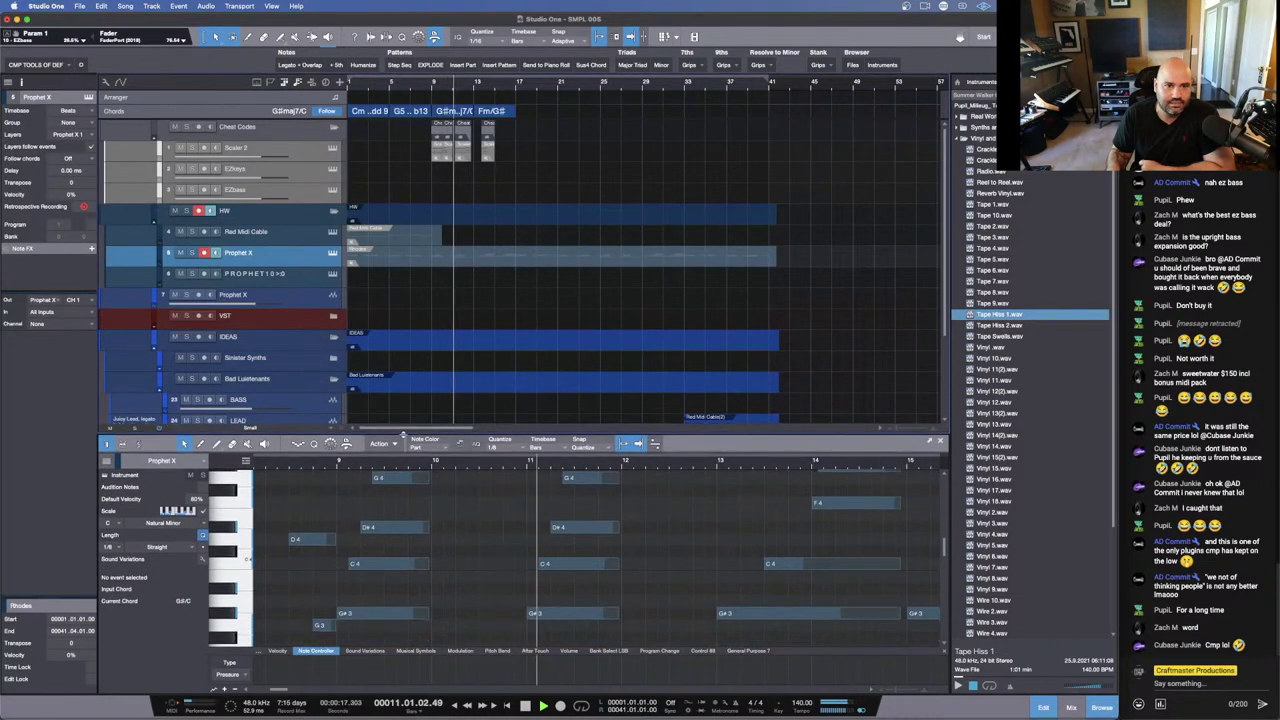
click(331, 189)
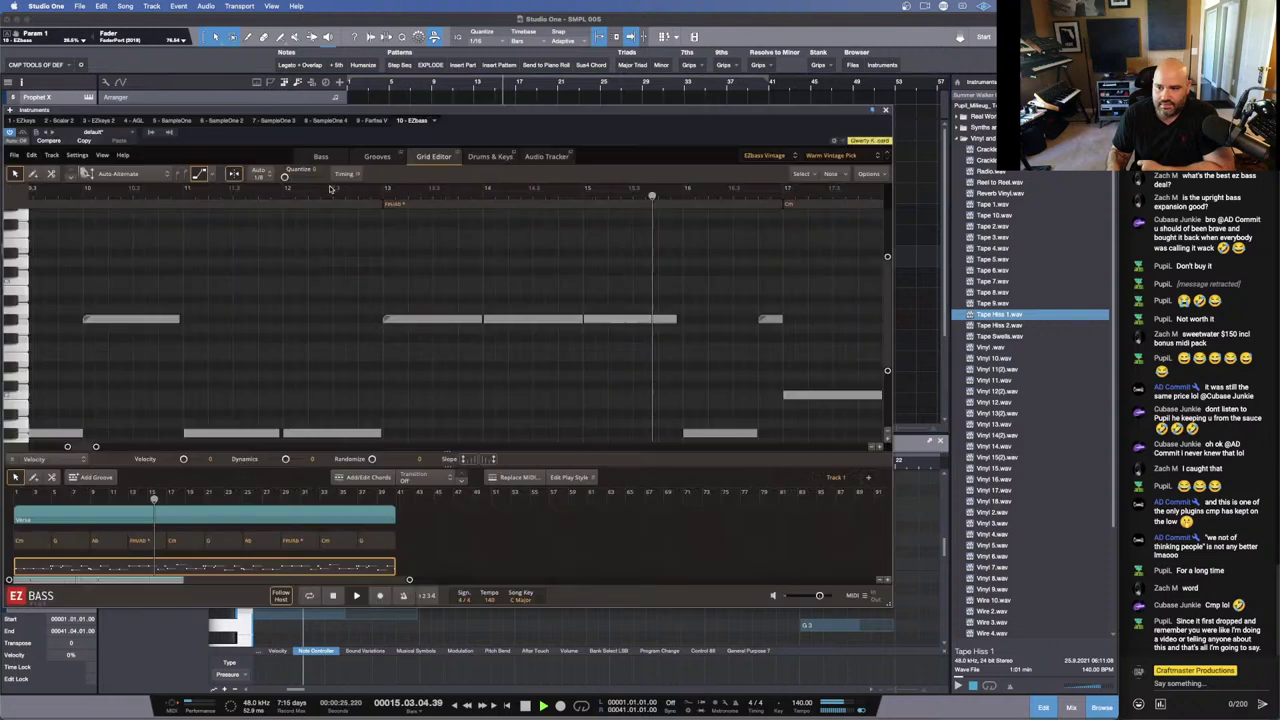
click(886, 110)
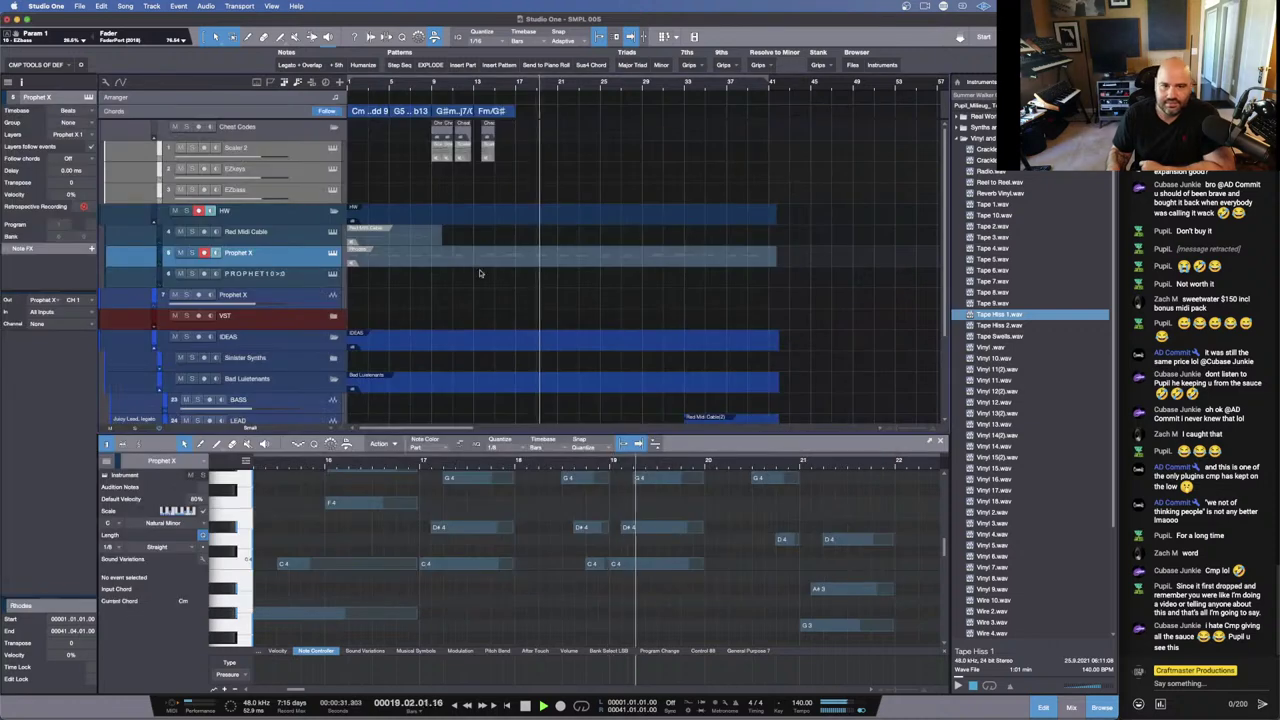
key(space)
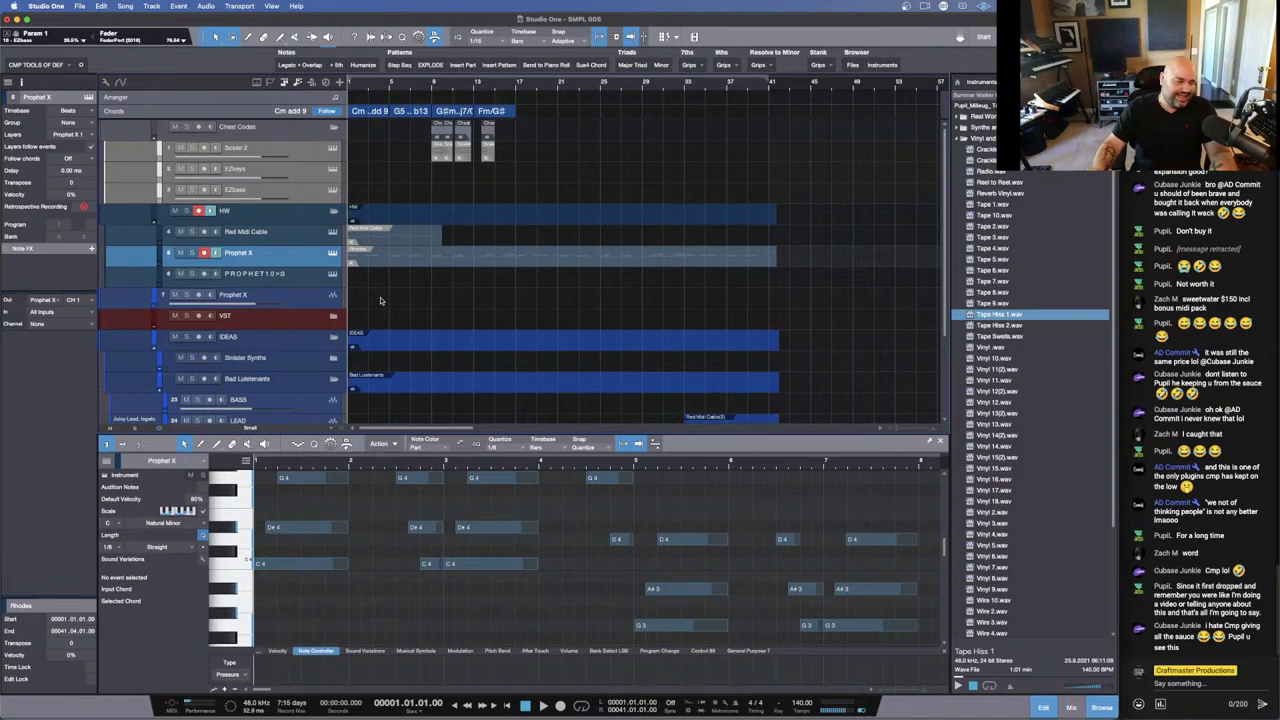
Step: Compare the Tiny and Normal track heights in the arrangement, return to Small, and place the playhead at bar 49
key(shift+w)
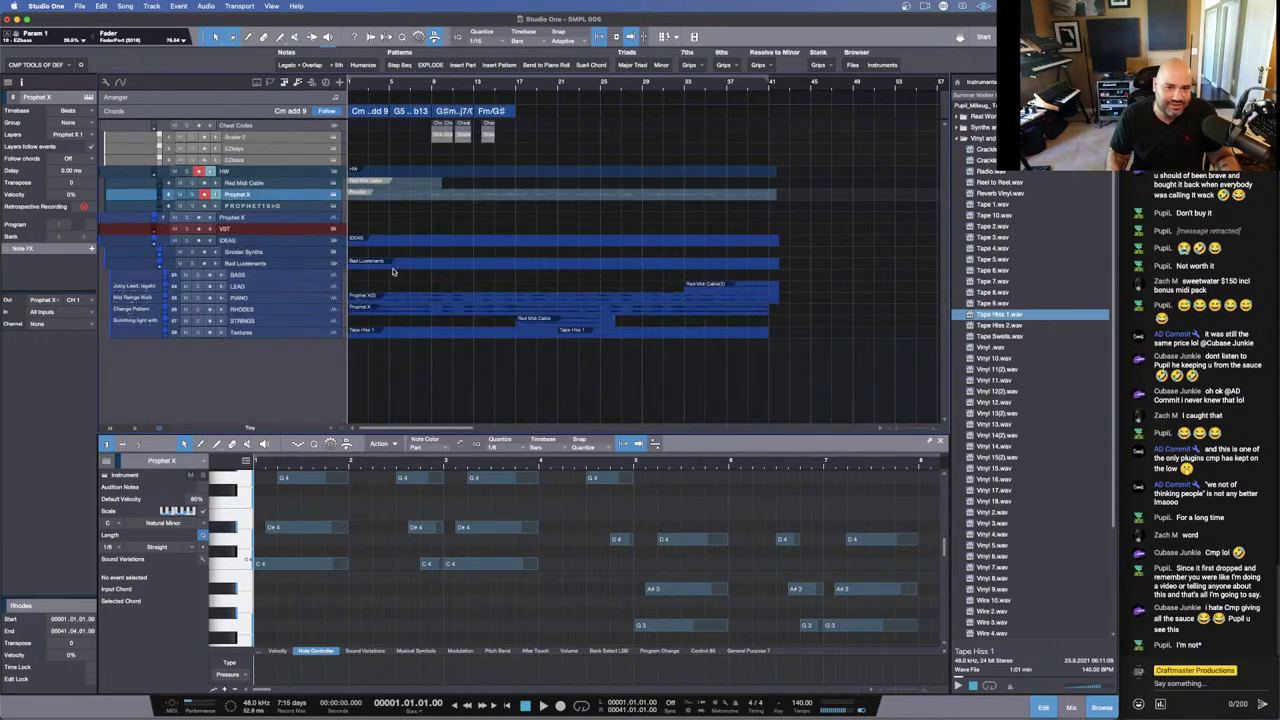
key(shift+w)
key(shift+e)
key(shift+e)
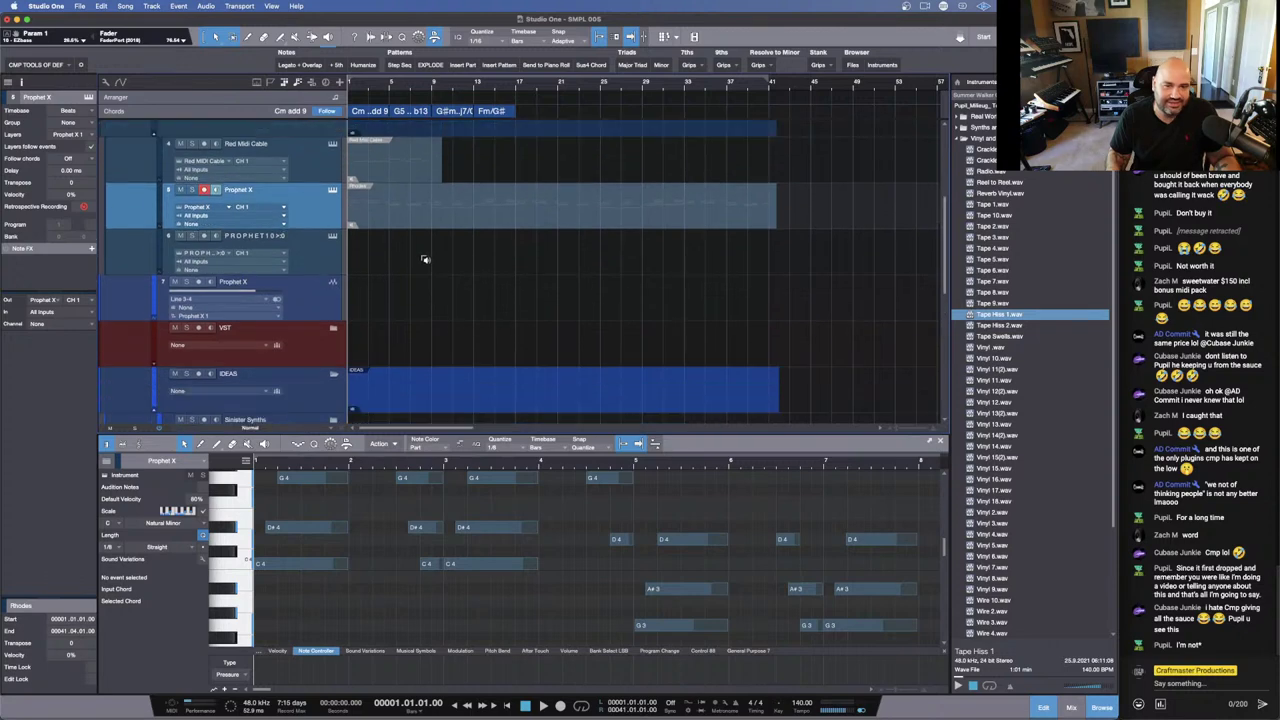
key(shift+w)
key(shift+e)
key(shift+e)
key(shift+w)
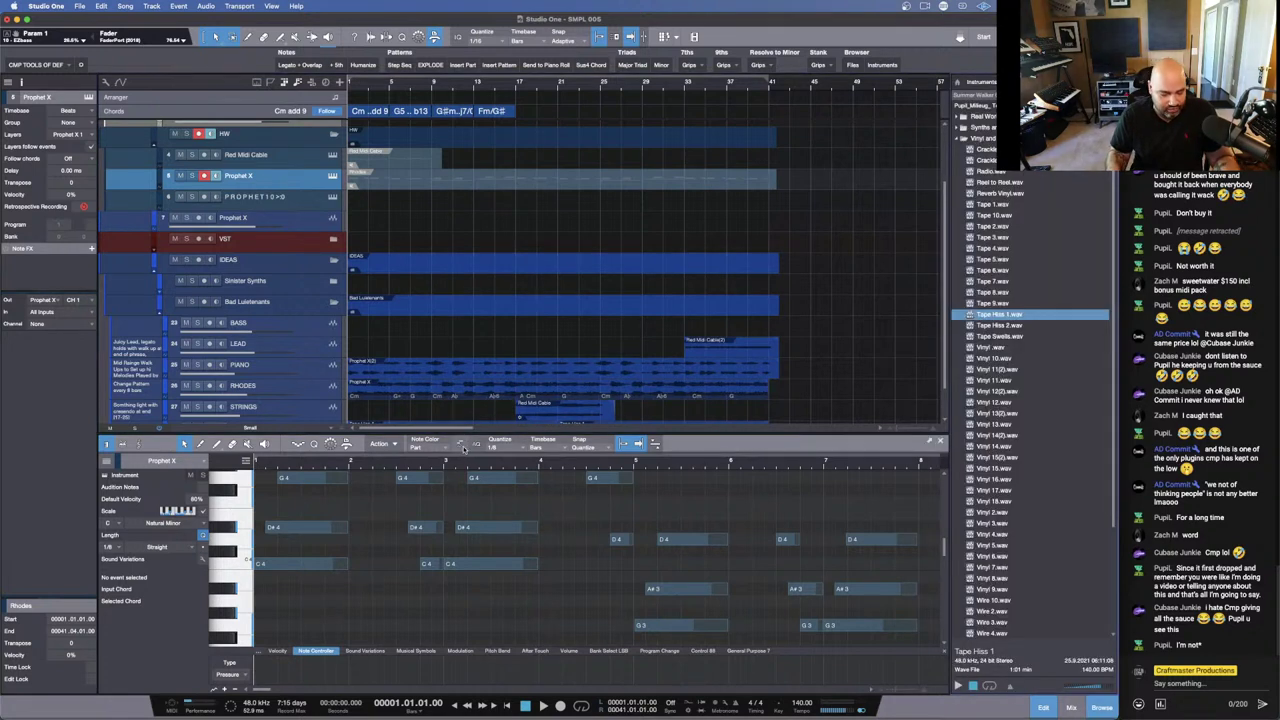
click(844, 356)
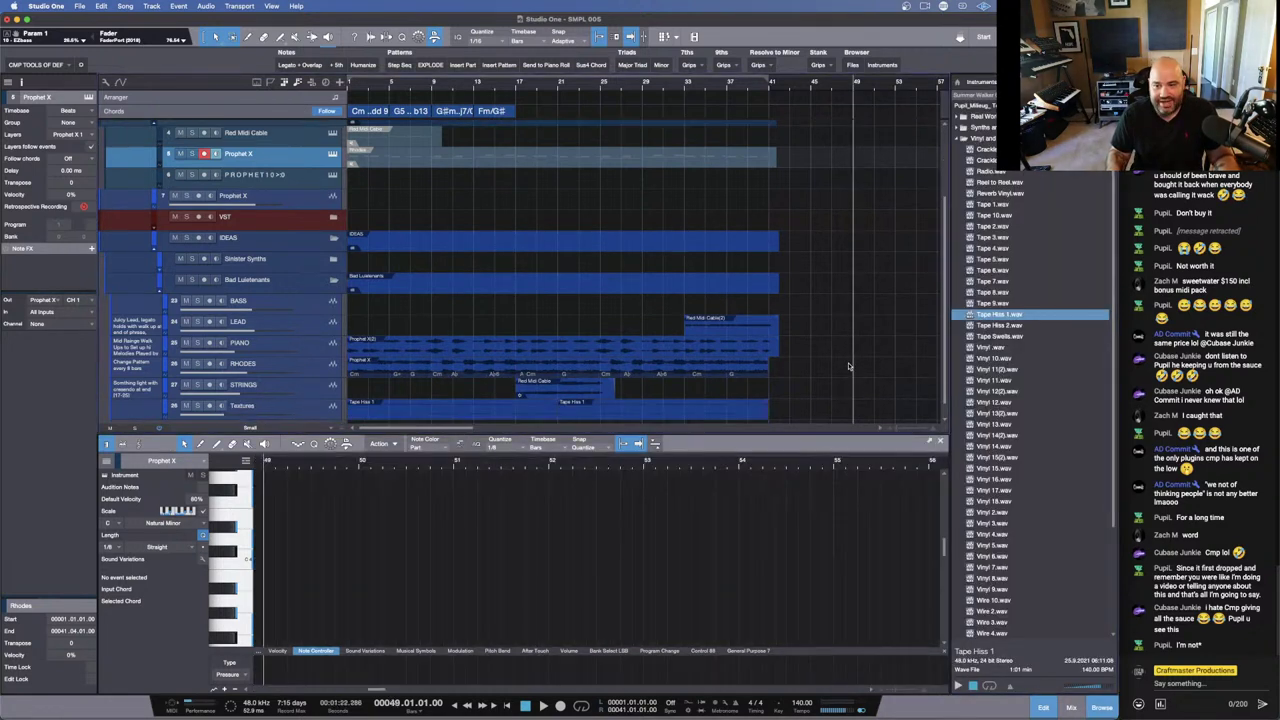
scroll(833, 367, down, 1)
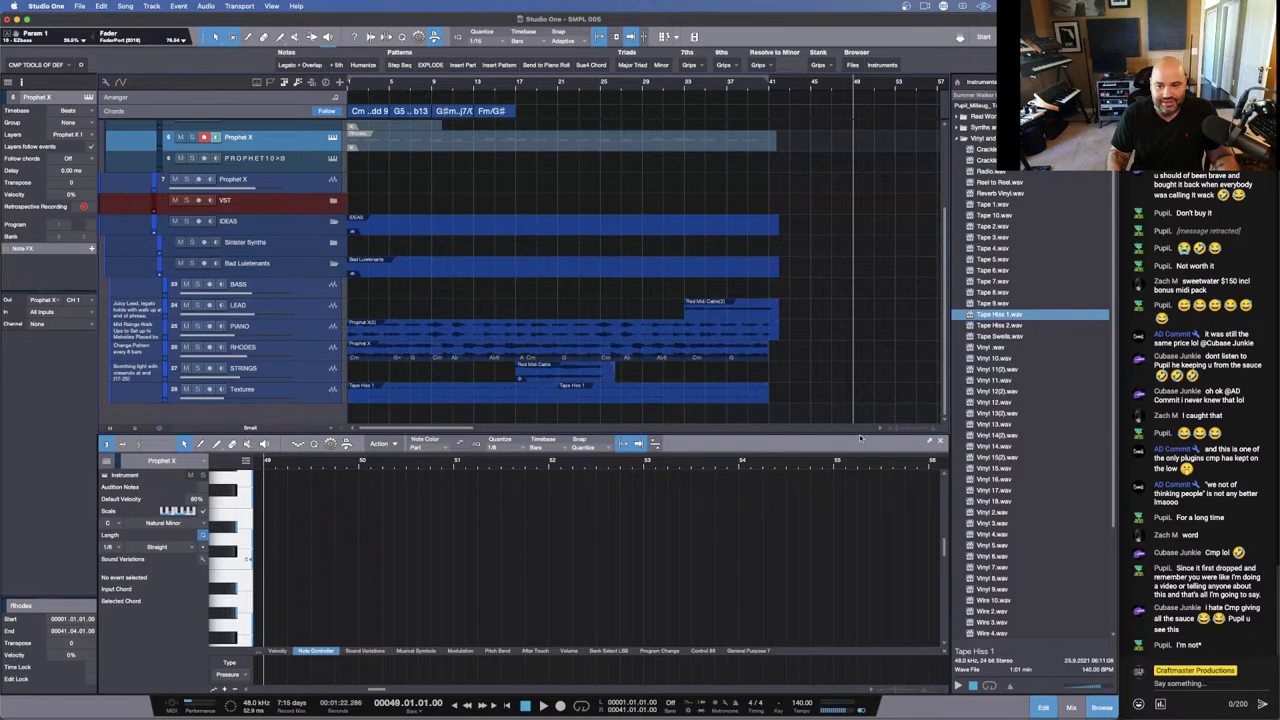
Step: Close the note editor, select the first Red Midi Cable event and play the arrangement from the beginning
click(938, 441)
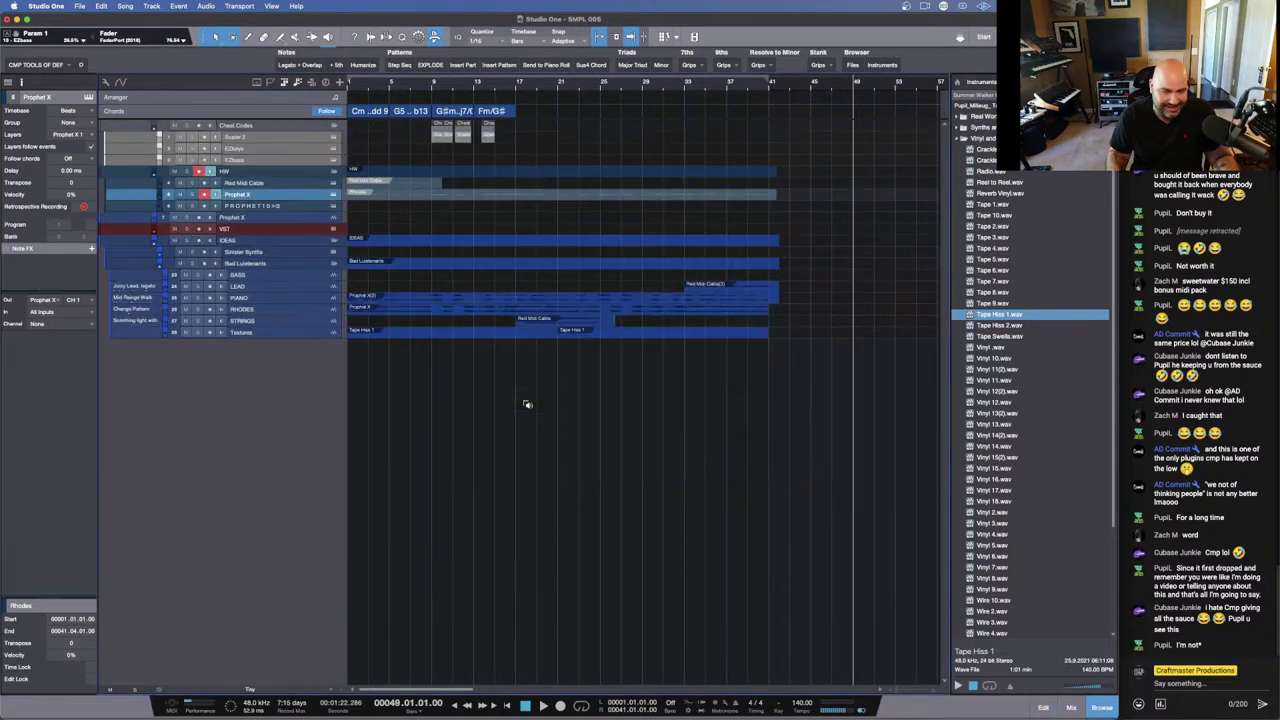
scroll(525, 391, down, 1)
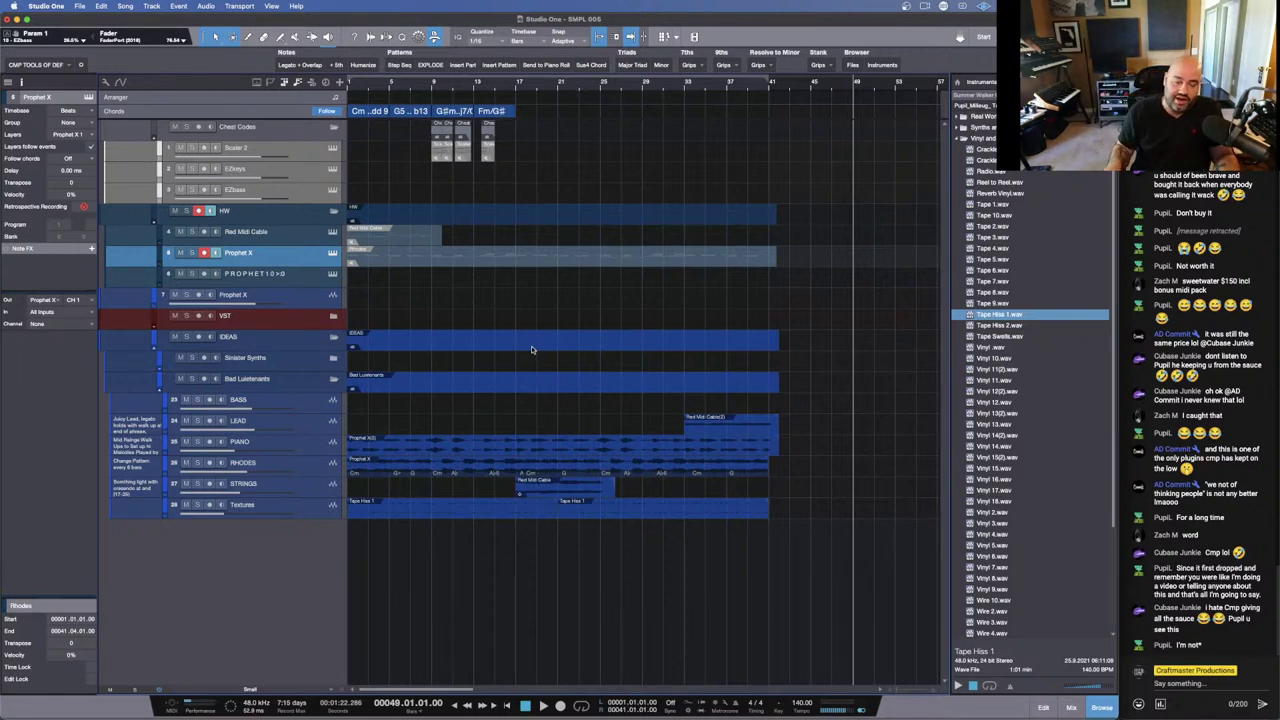
click(444, 235)
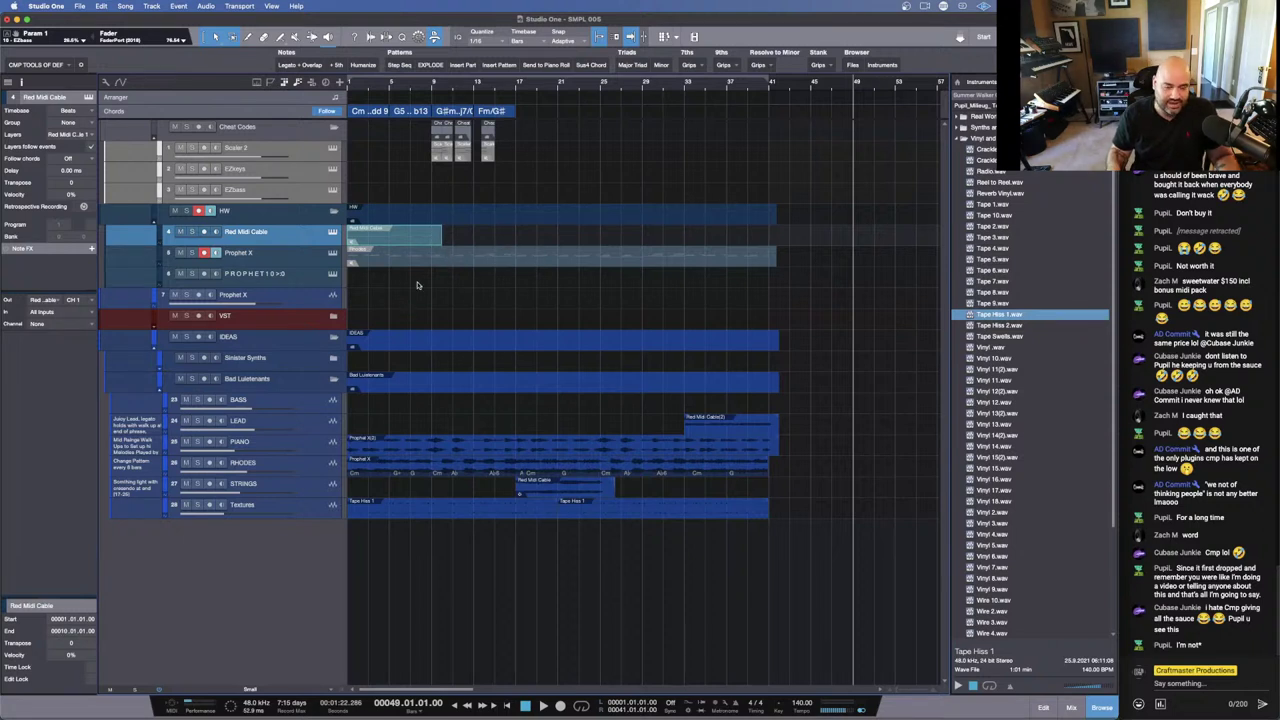
key(space)
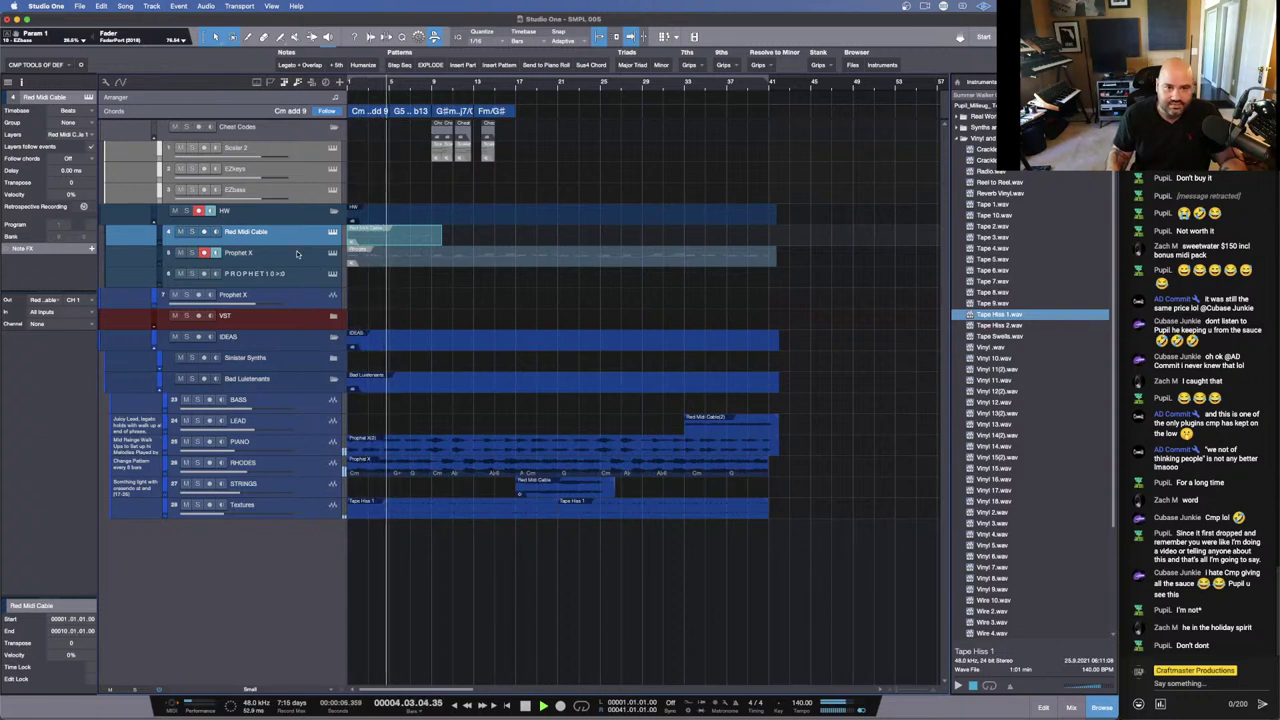
key(space)
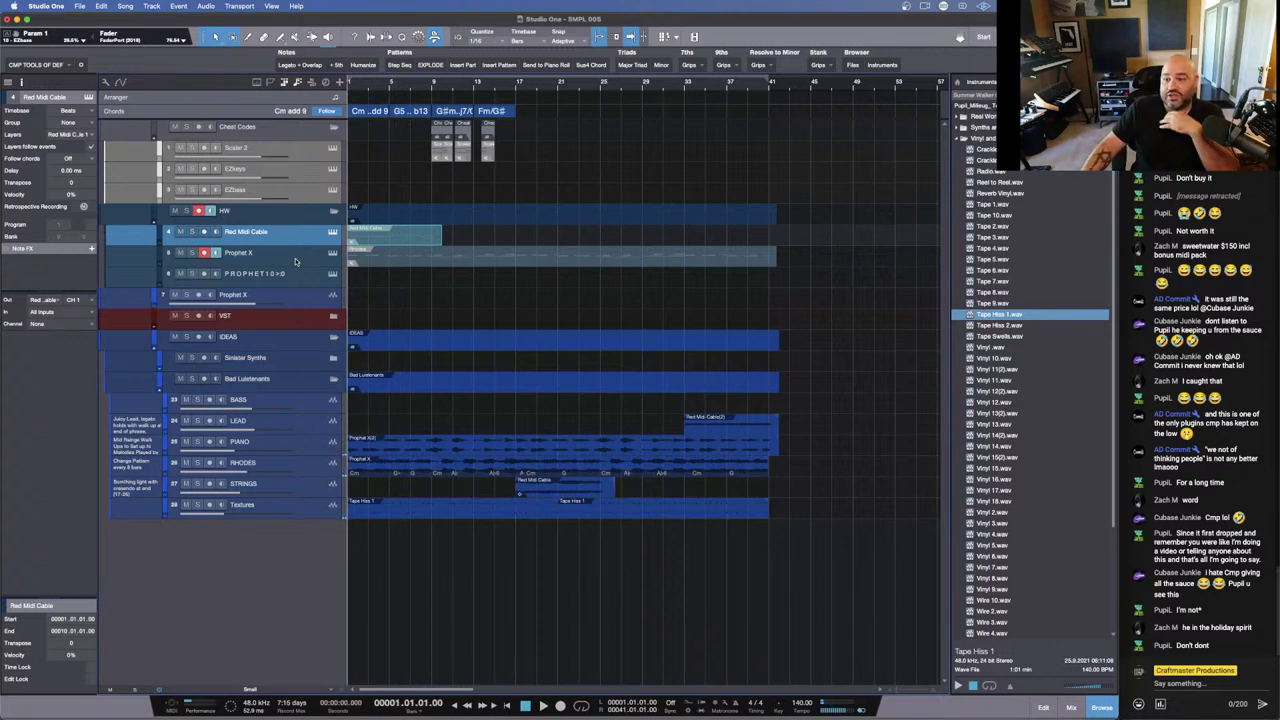
key(space)
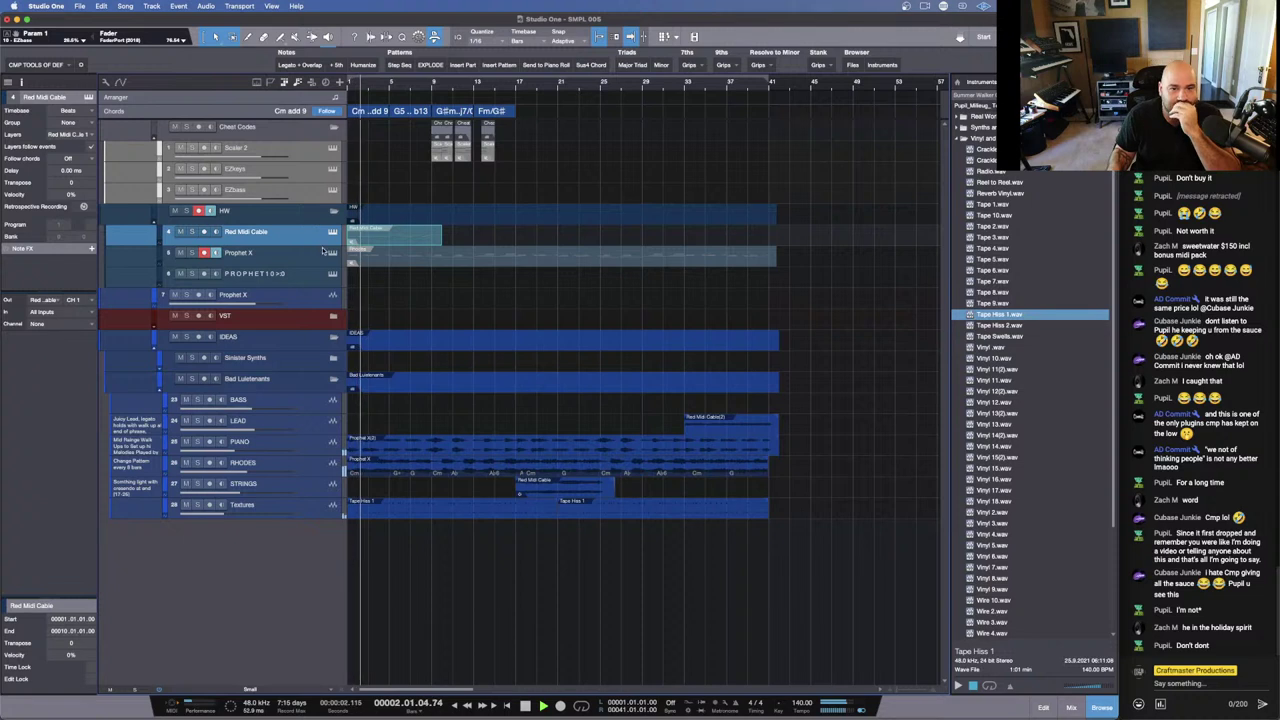
Step: Create an empty event on the EZbass track spanning bars 1 to 43 and make that track taller
click(384, 196)
drag(766, 200, 789, 200)
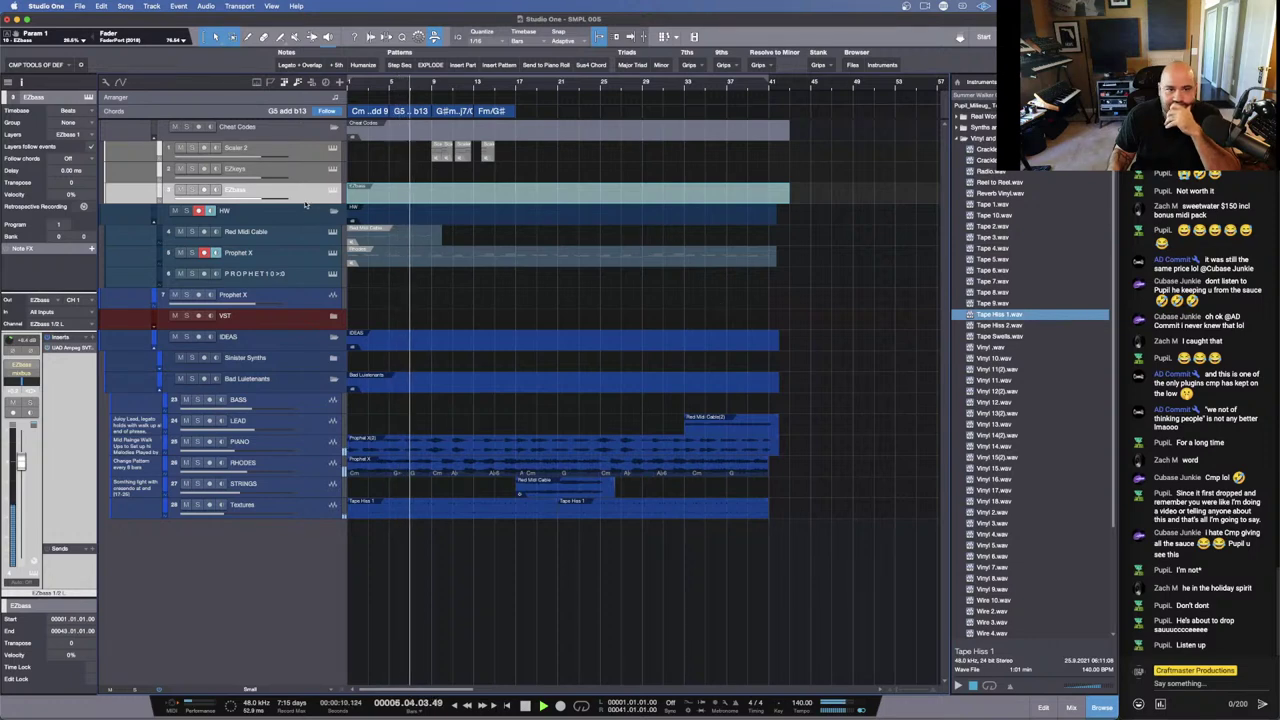
drag(306, 203, 304, 222)
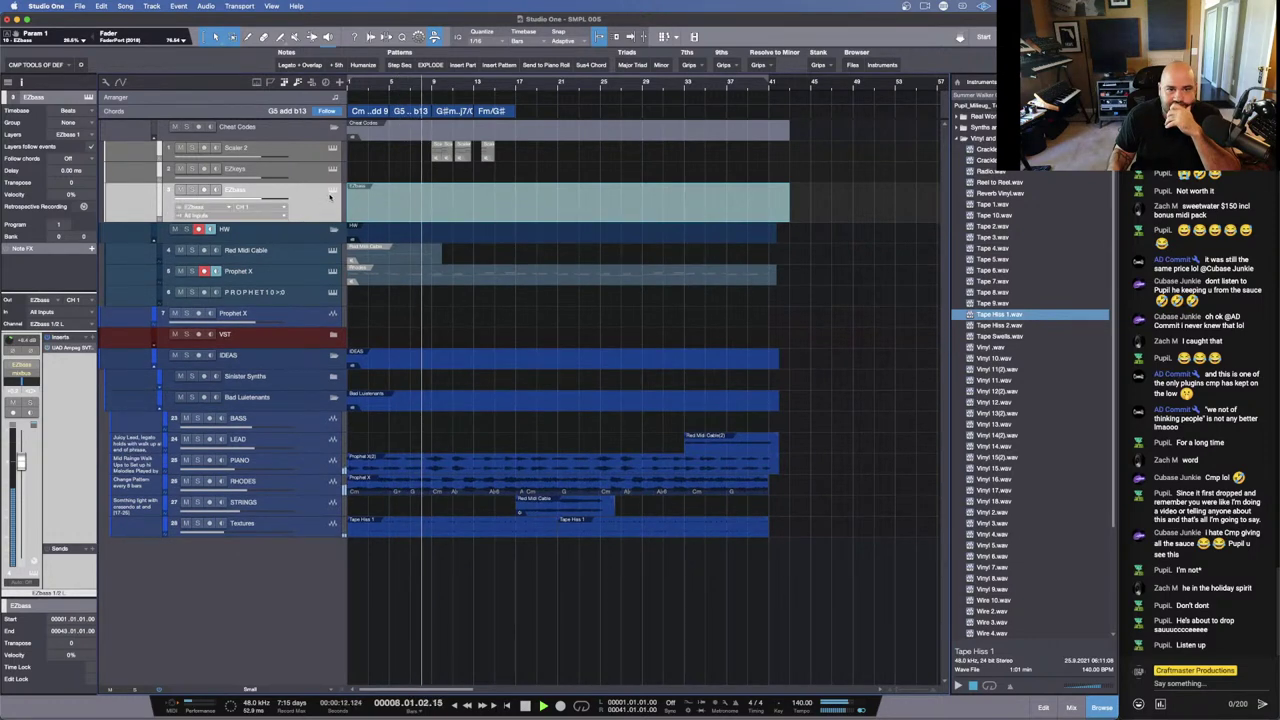
Step: Open EZbass in a larger window during playback and try out the quantize, swing and randomize amounts on the bass notes
click(333, 190)
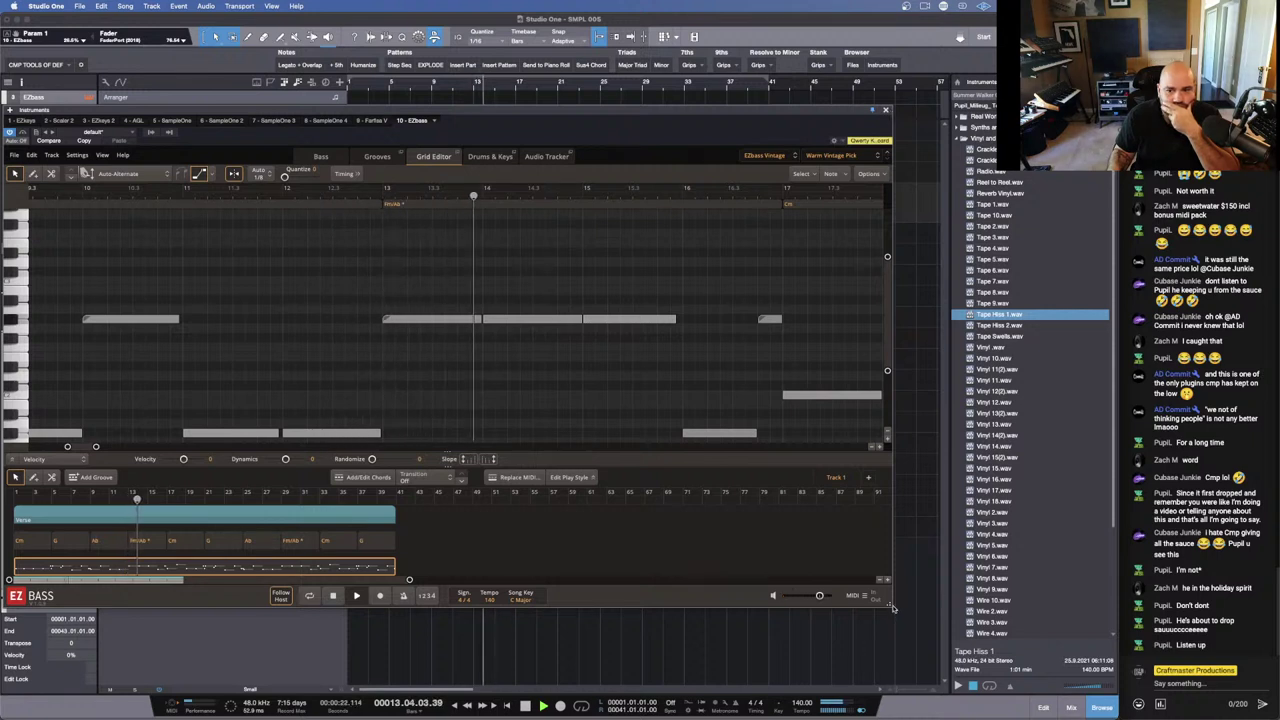
drag(896, 613, 980, 676)
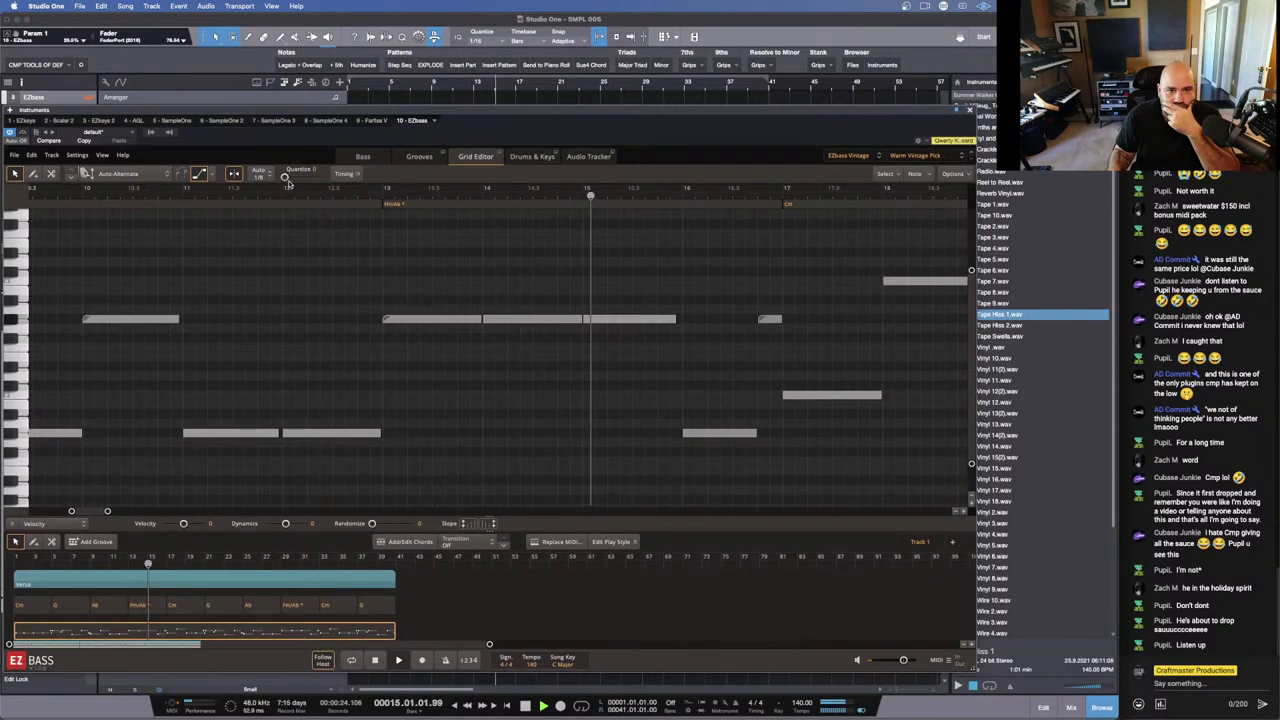
drag(286, 176, 312, 177)
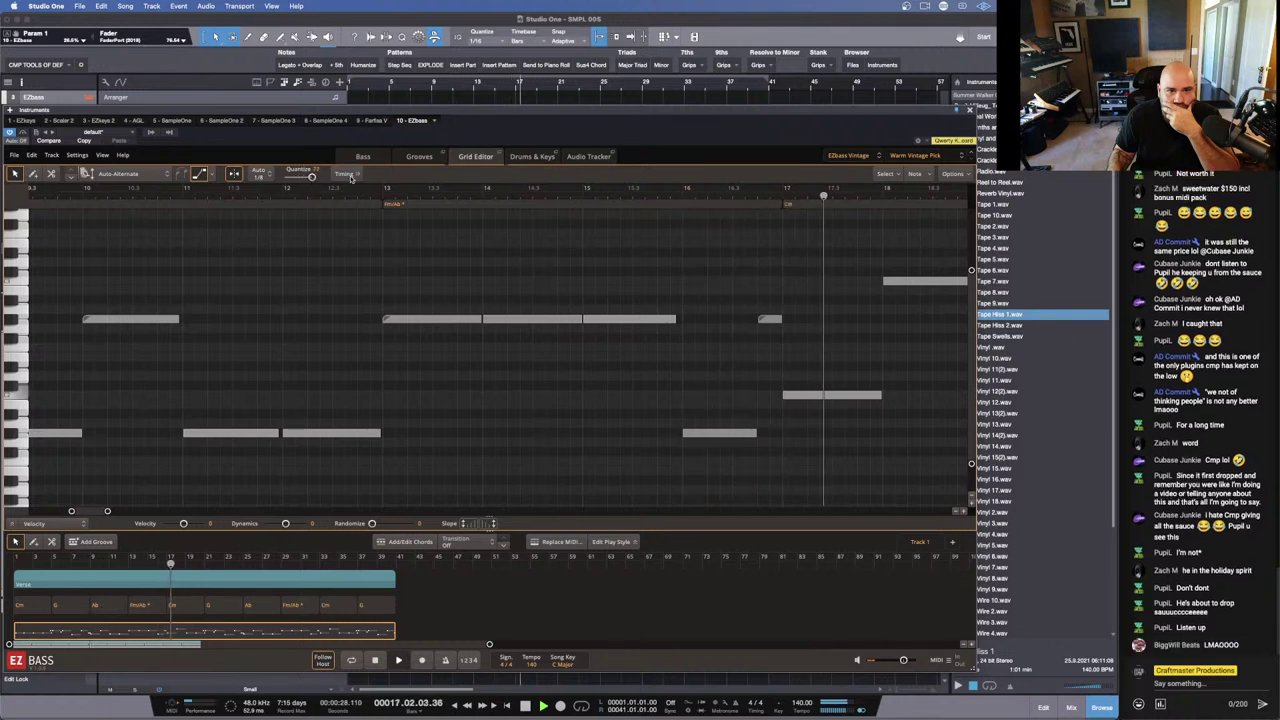
click(344, 174)
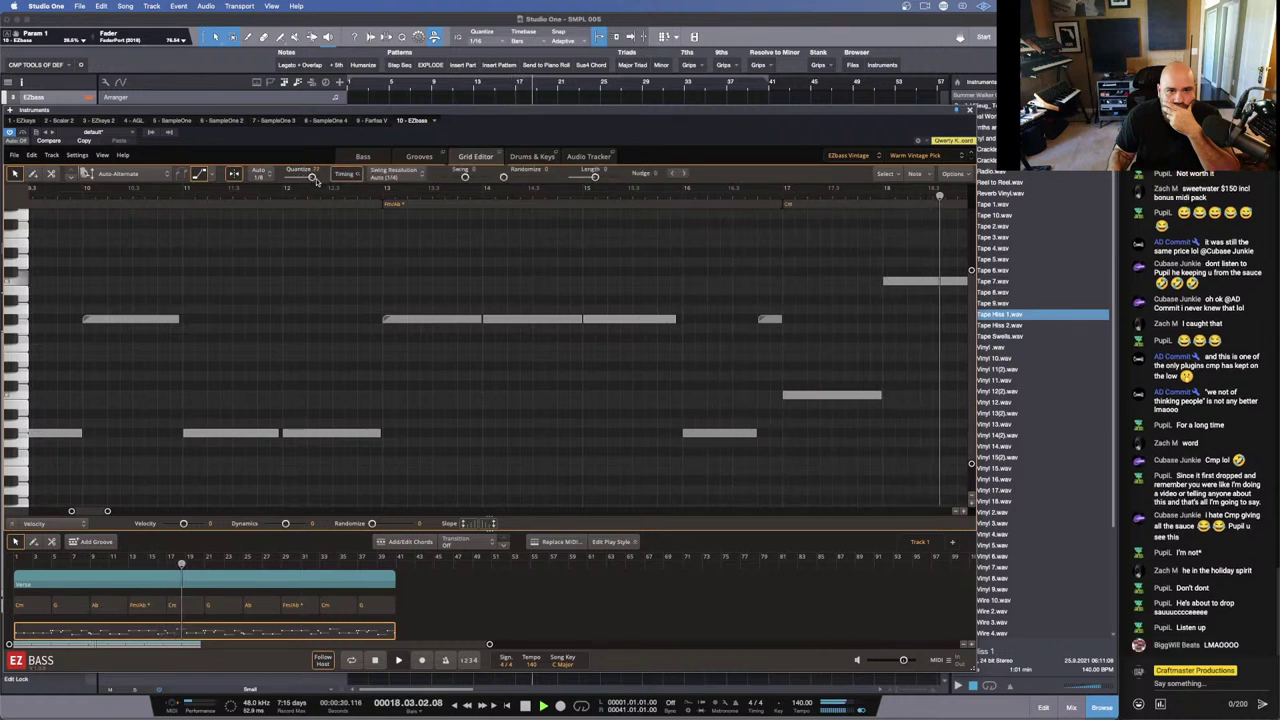
drag(465, 176, 514, 176)
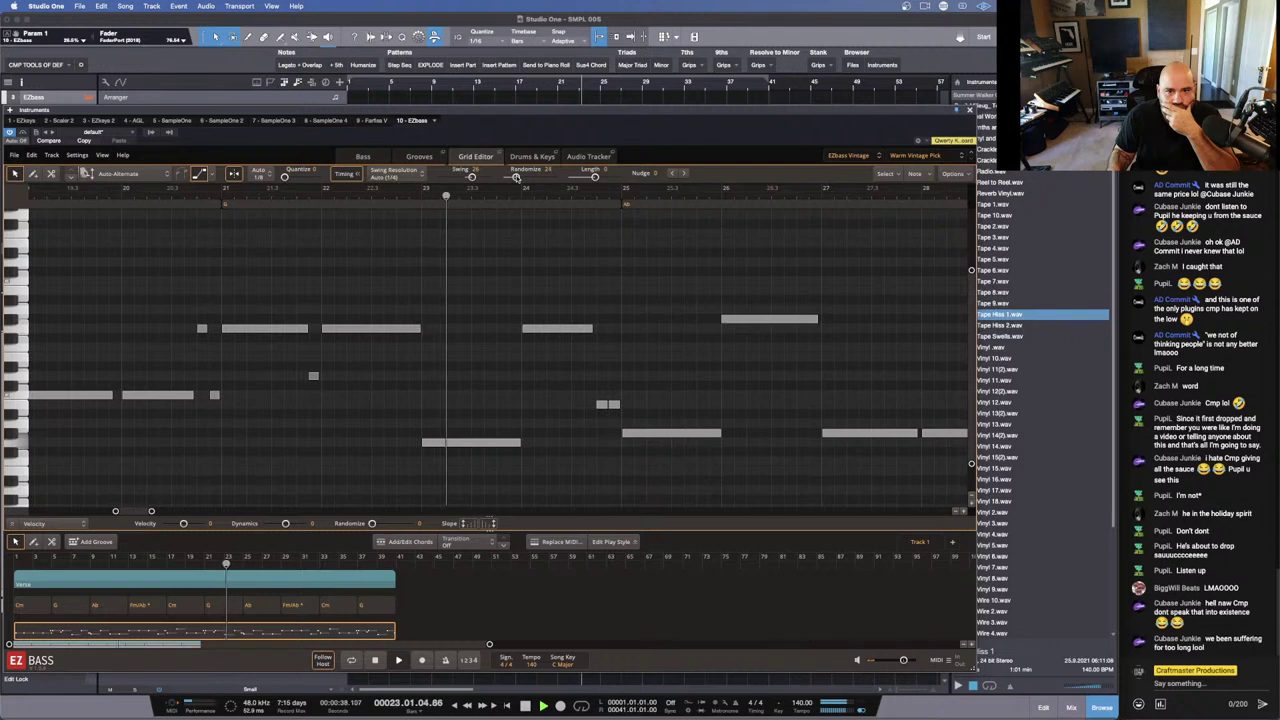
Step: Nudge the bass timing, fine-tuning the long note at bar 22 in small increments both ways
click(684, 173)
click(684, 173)
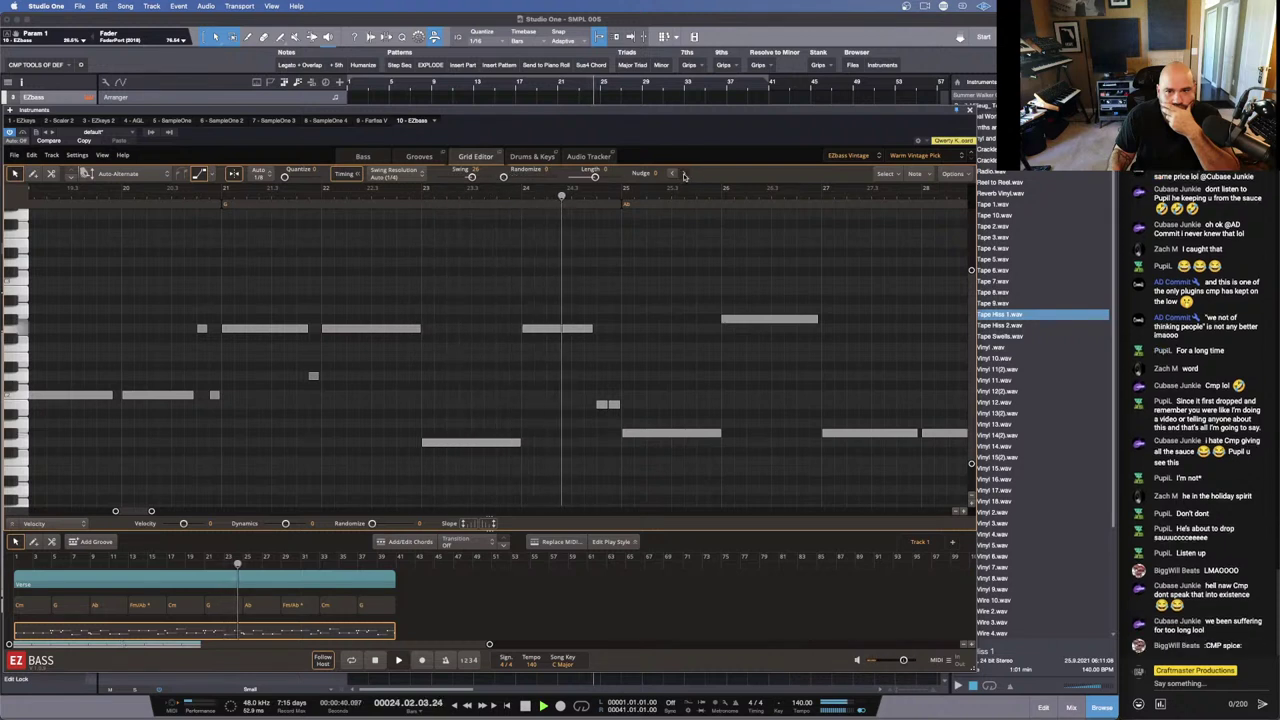
click(372, 328)
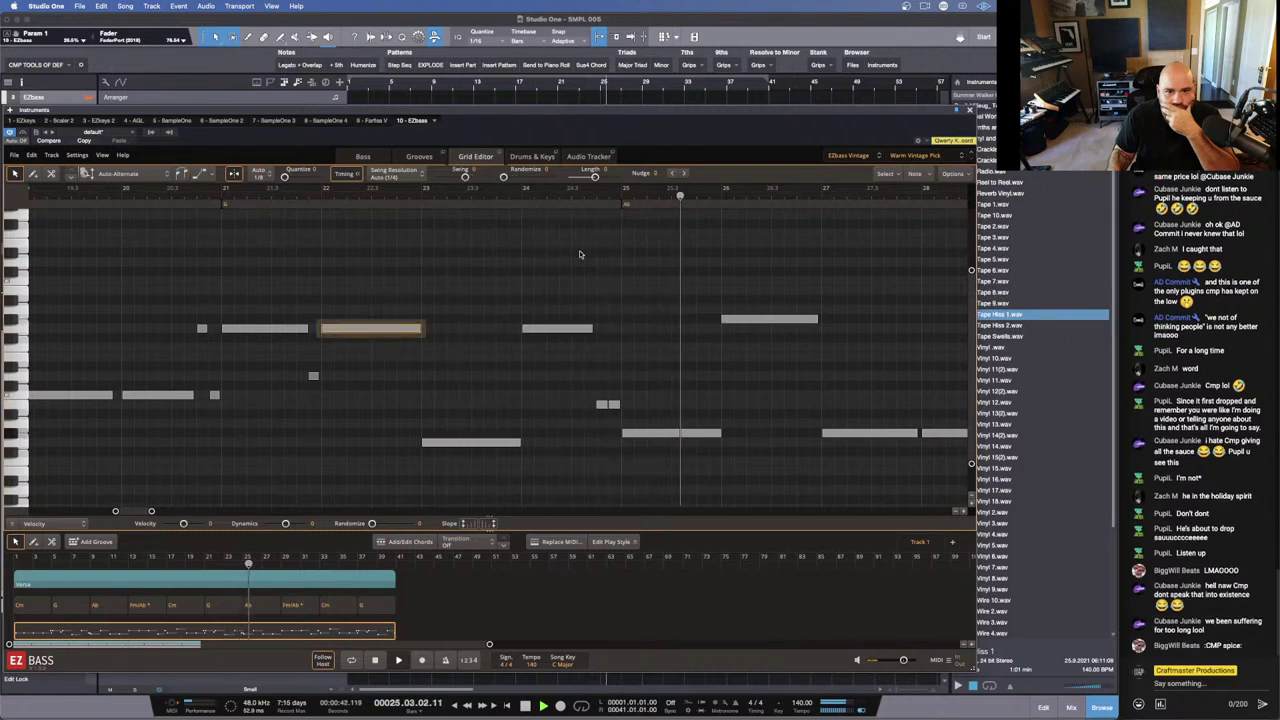
click(672, 173)
click(672, 173)
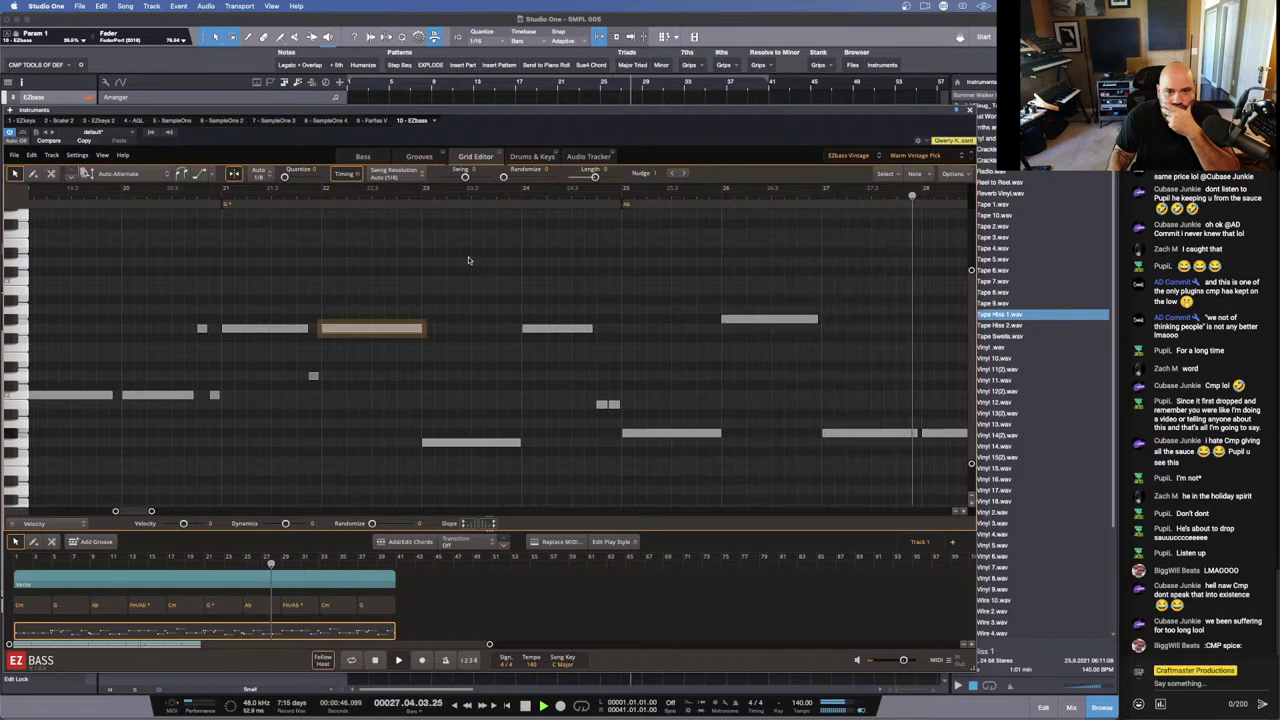
Step: Set Quantize 36 and Swing 13 on the four short low notes between bars 20 and 25, and select the long note at bar 25
drag(203, 364, 628, 412)
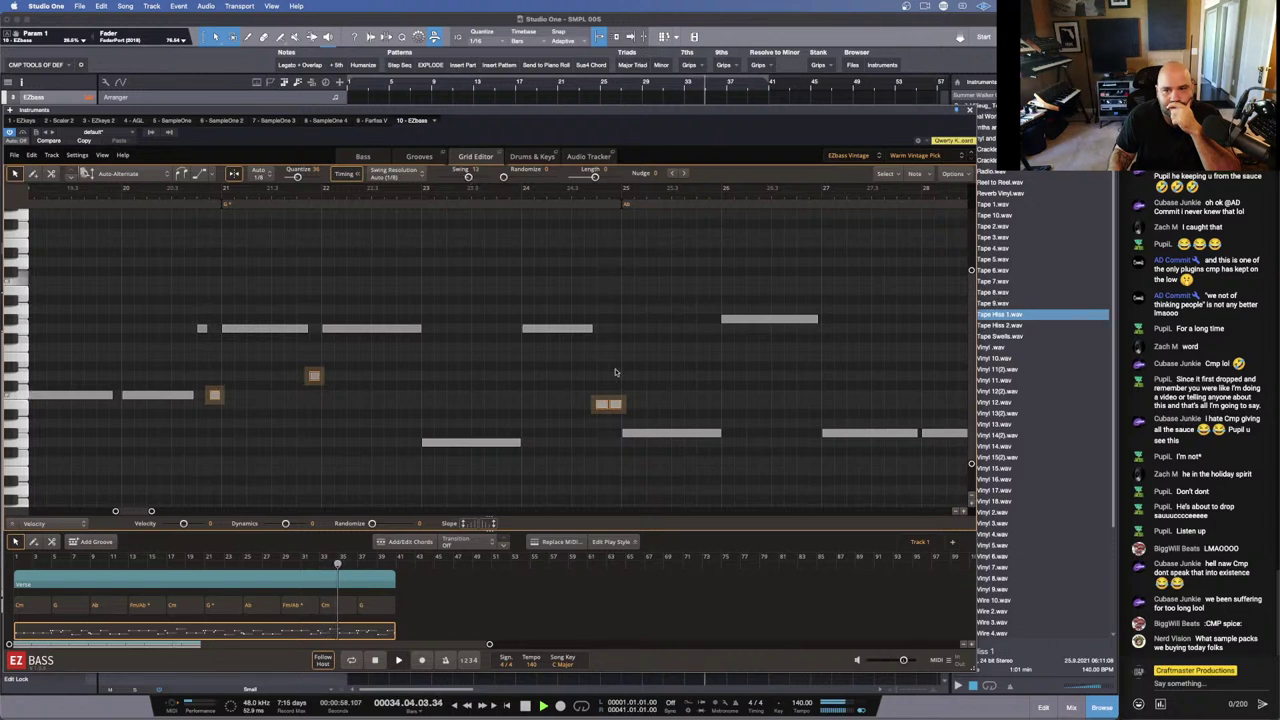
drag(698, 274, 703, 451)
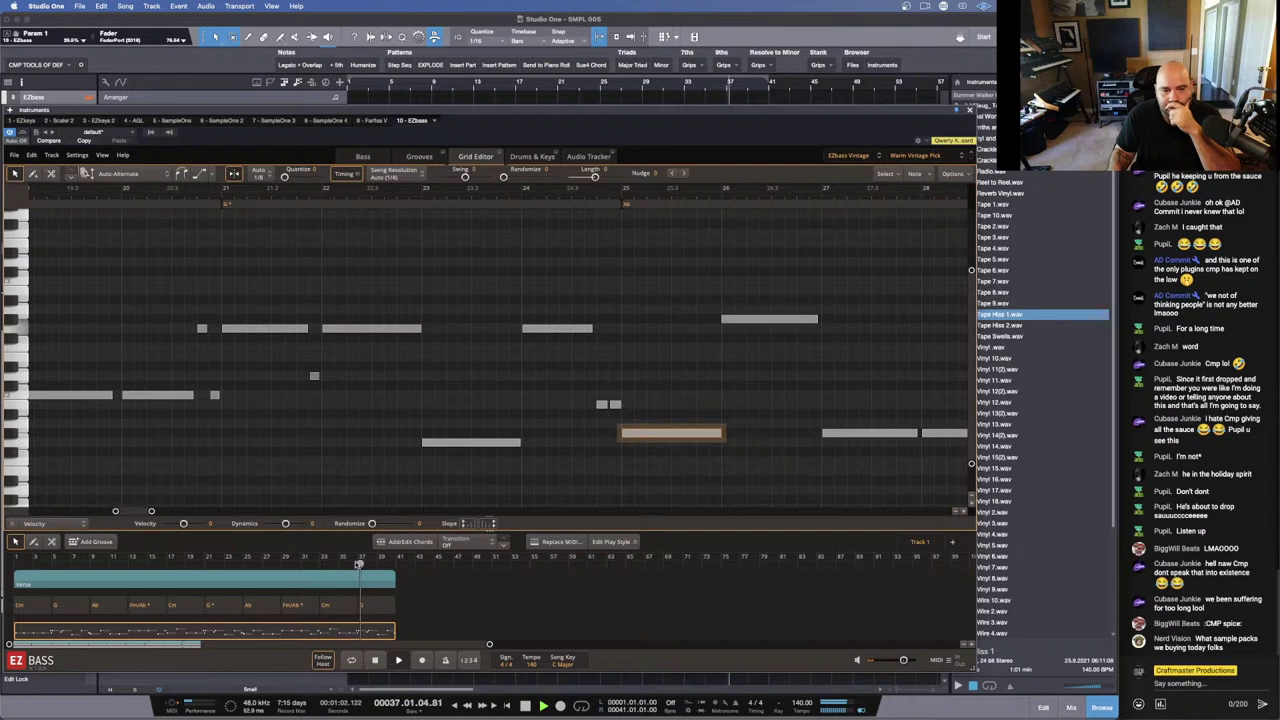
Step: Select the short passing notes between bars 32 and 41 and set Quantize 17 and Swing 17 on a 1/16 grid
drag(489, 644, 620, 631)
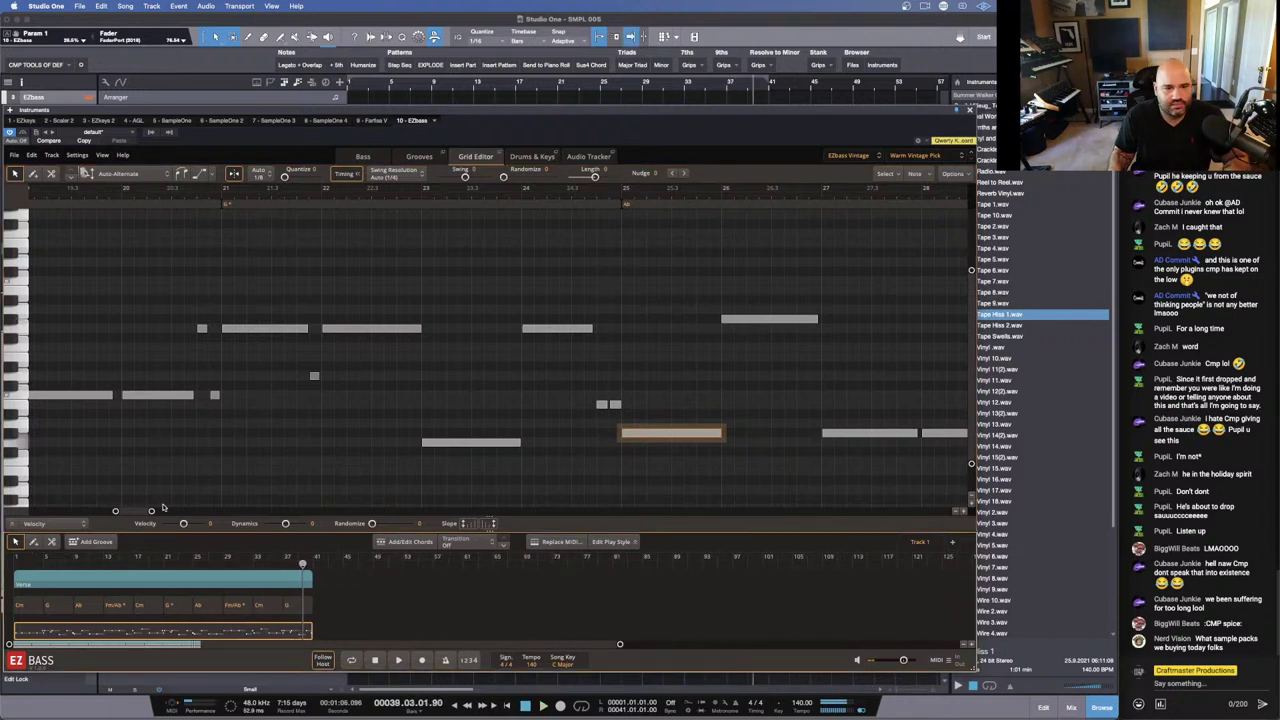
drag(152, 510, 245, 510)
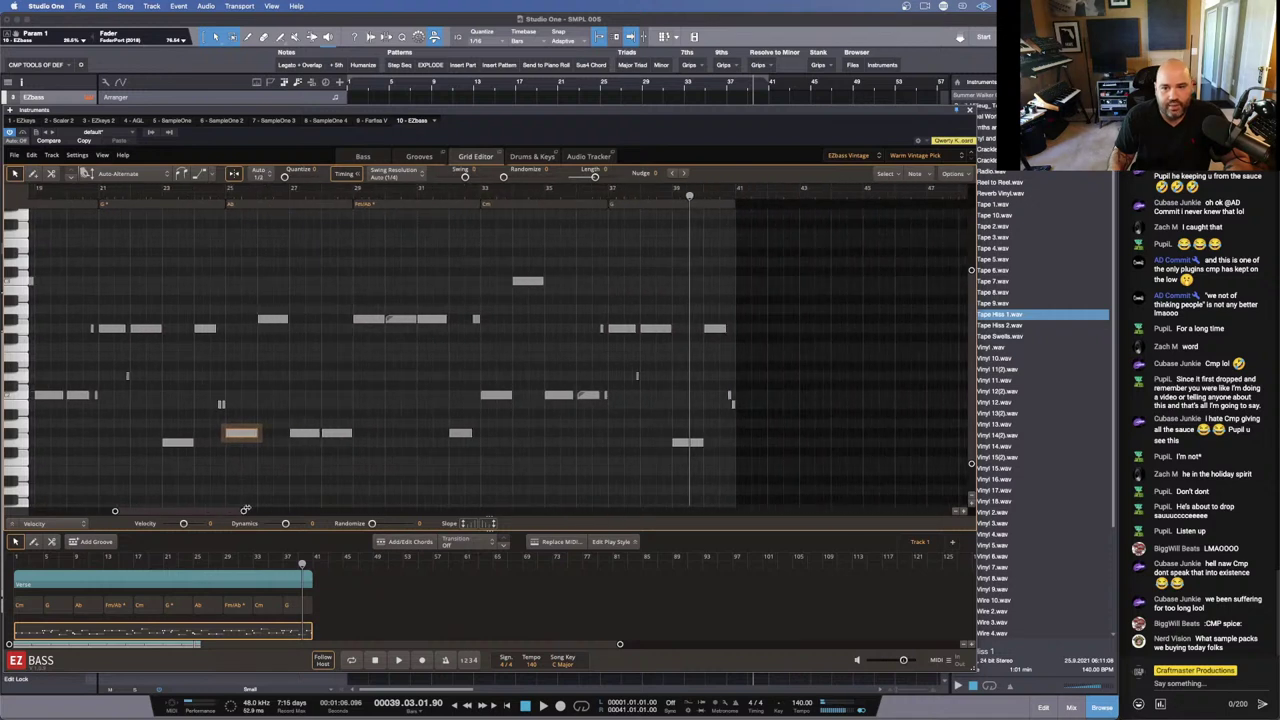
click(476, 319)
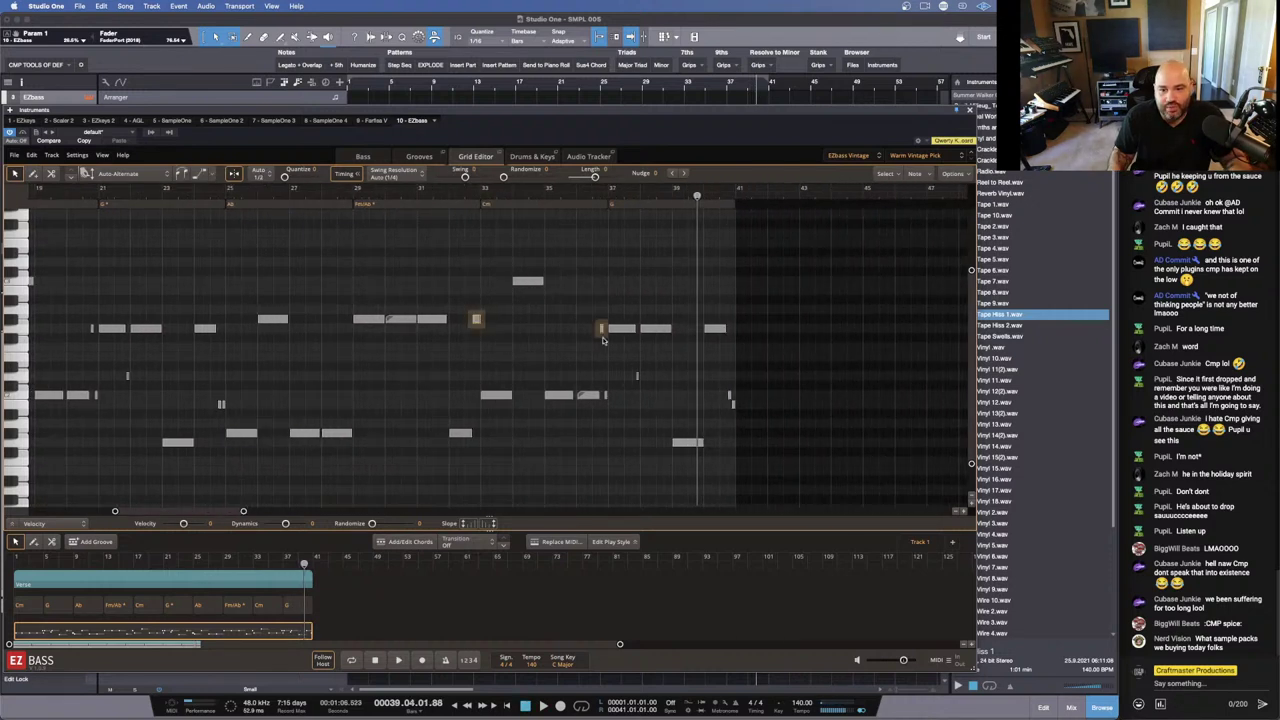
drag(603, 365, 634, 405)
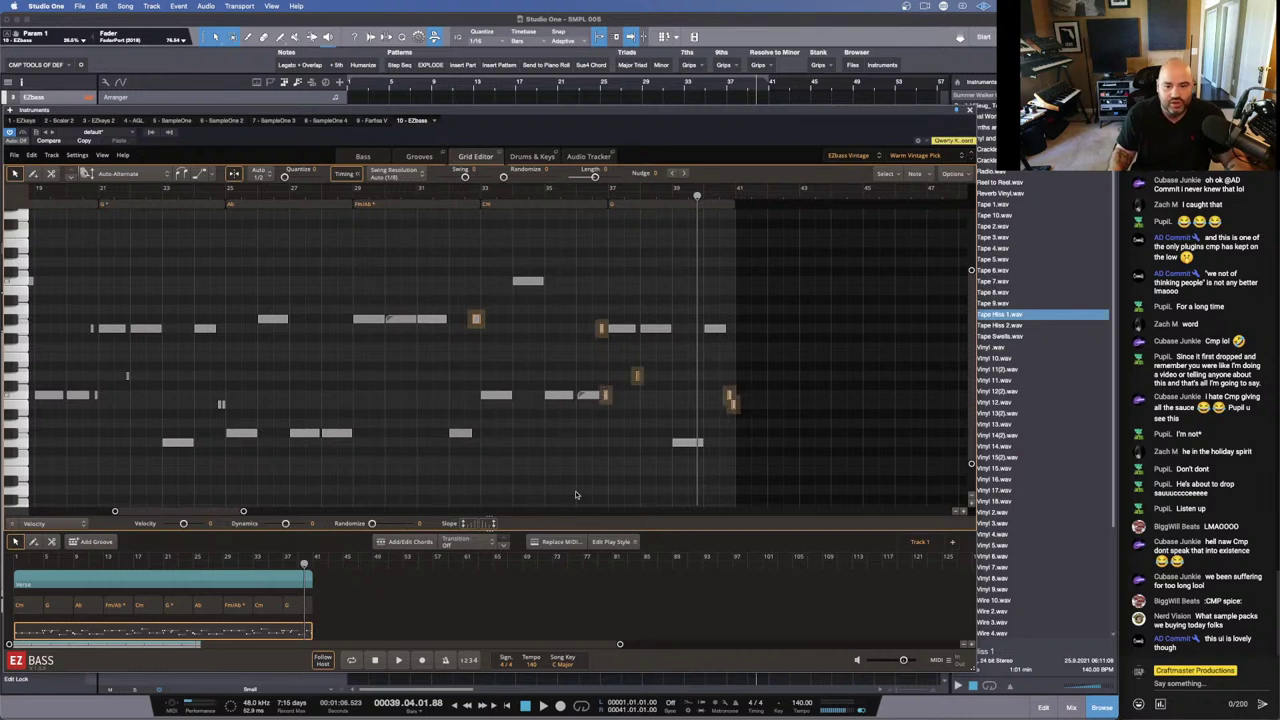
mouse_move(199, 513)
mouse_down()
mouse_move(272, 511)
mouse_move(191, 511)
mouse_move(206, 511)
mouse_up()
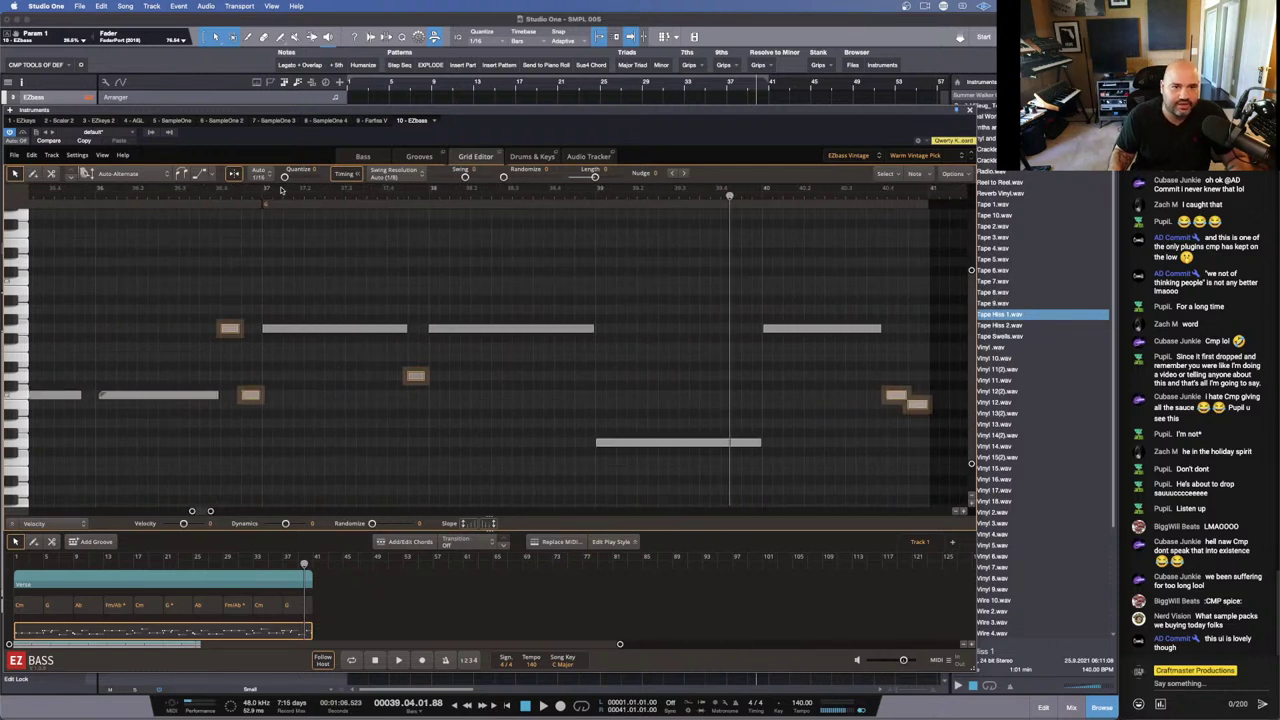
drag(287, 178, 289, 180)
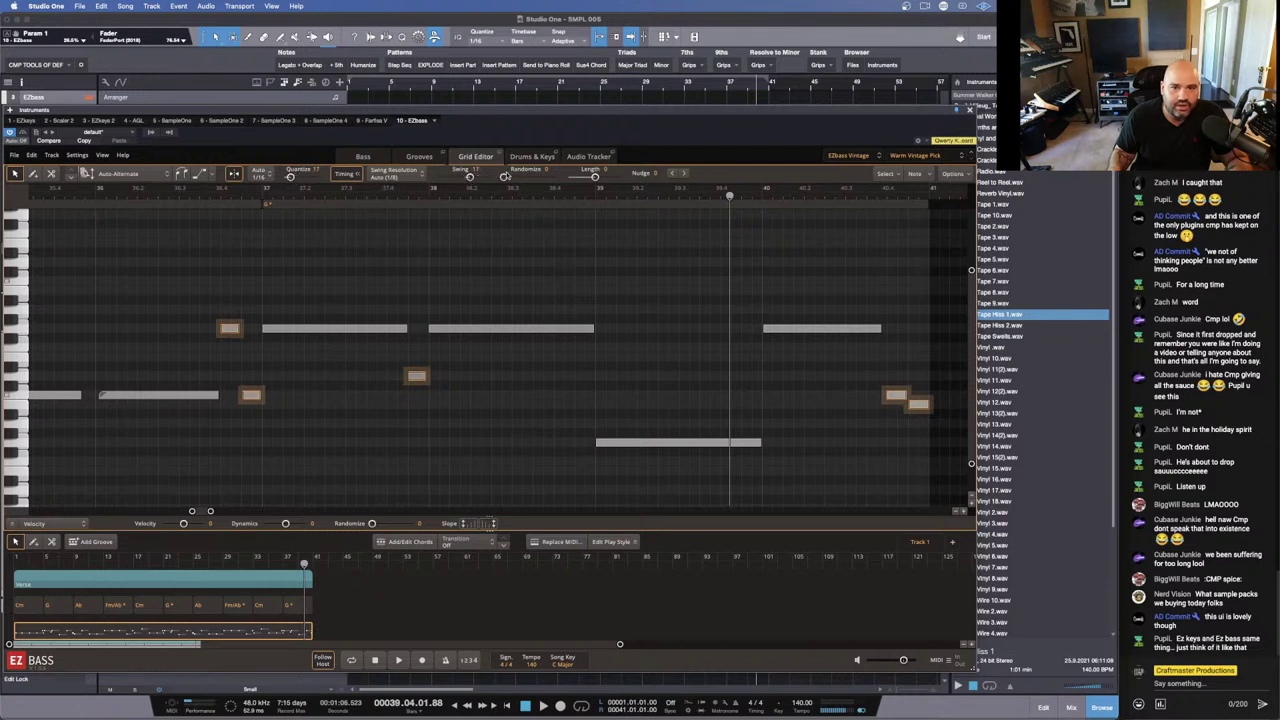
drag(508, 180, 512, 180)
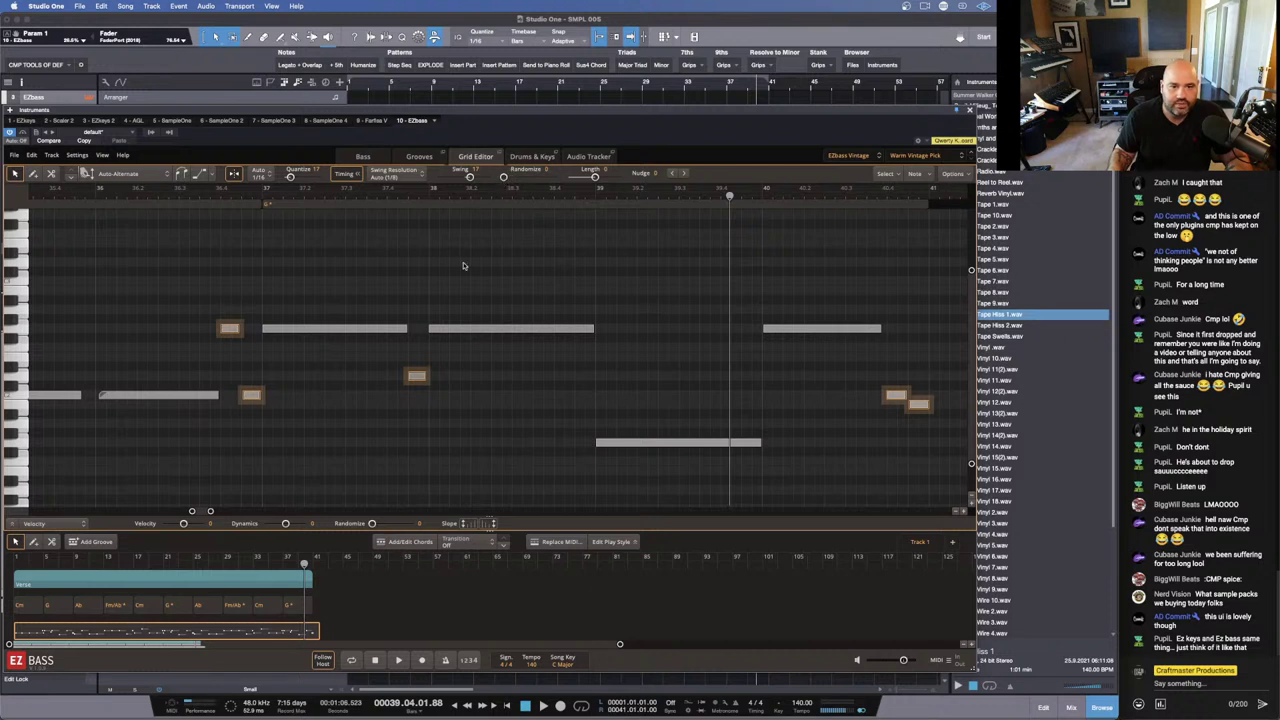
Step: Play from the start, adjust the short notes before bar 5, and set Quantize 10, Swing 14 and Length 5 on bar 5's short low note
key(space)
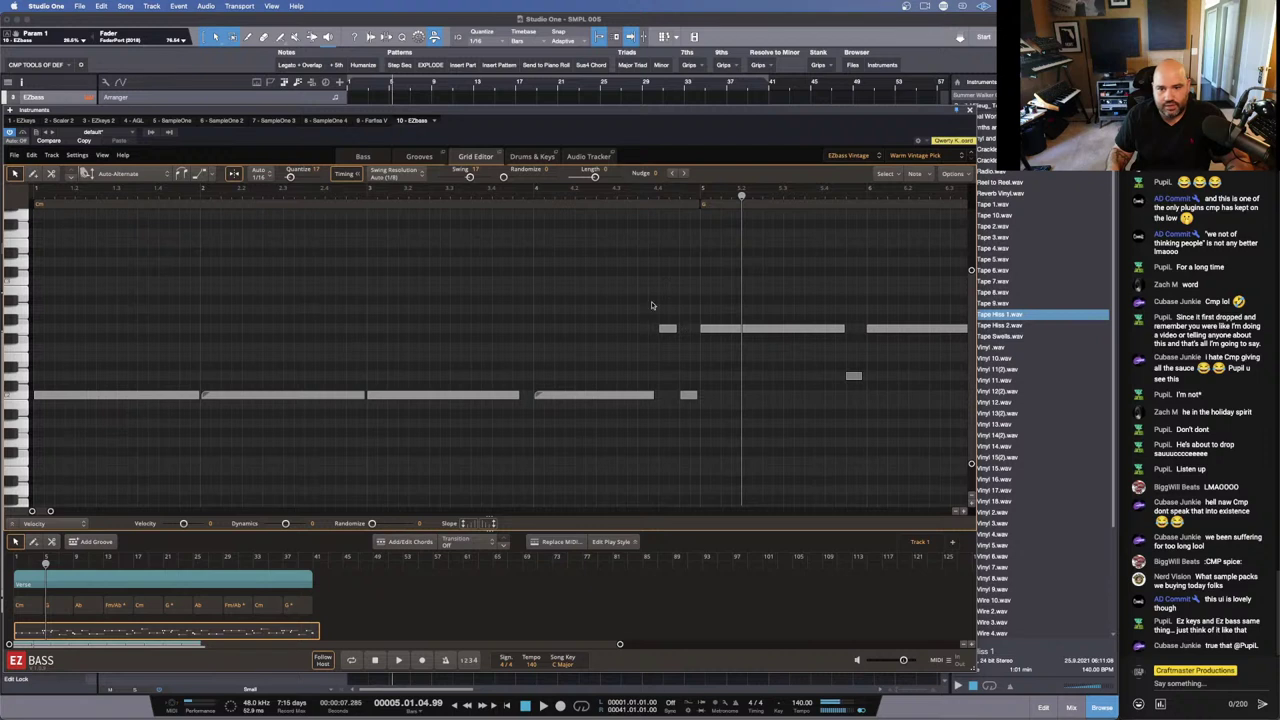
drag(651, 290, 686, 370)
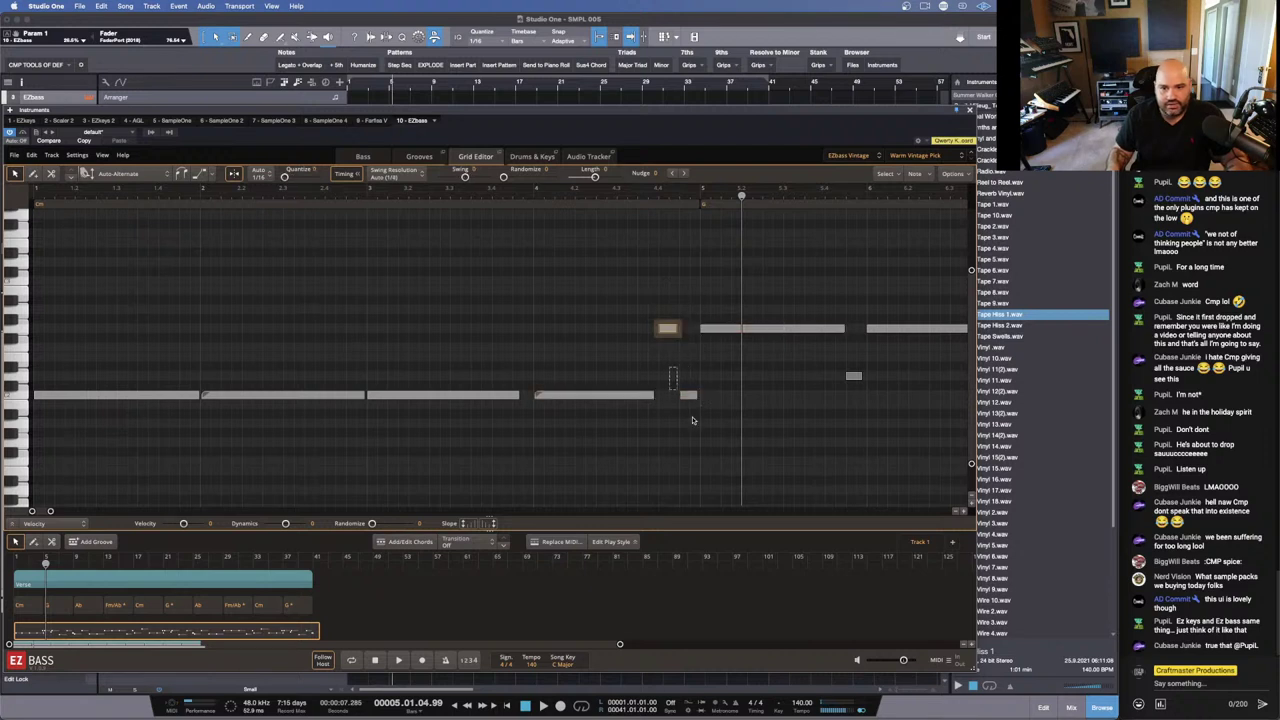
drag(692, 420, 700, 416)
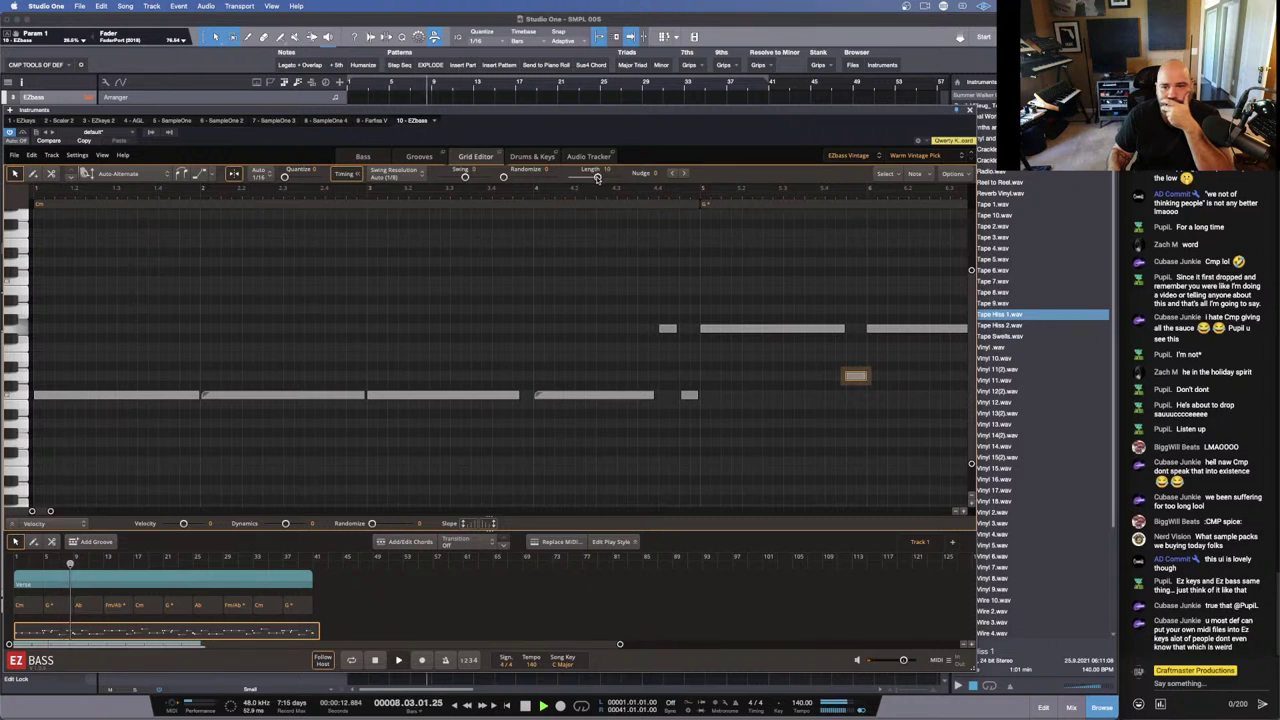
drag(467, 177, 468, 170)
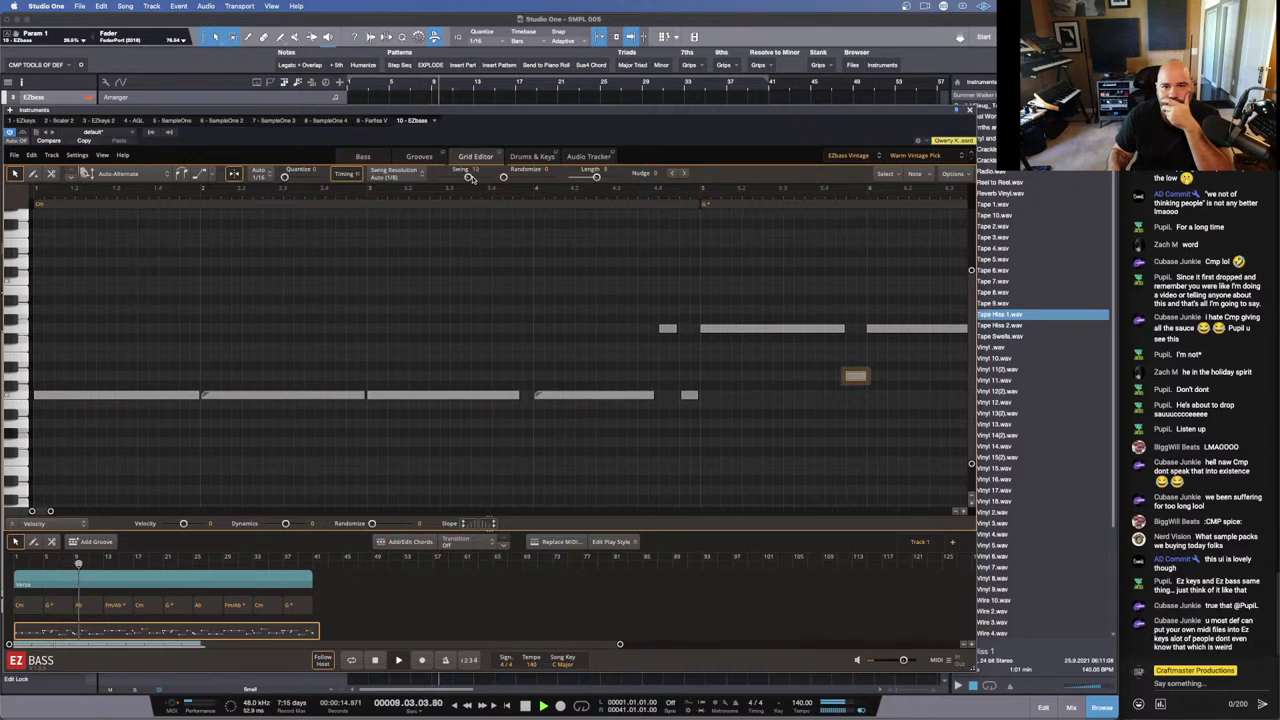
drag(285, 177, 289, 176)
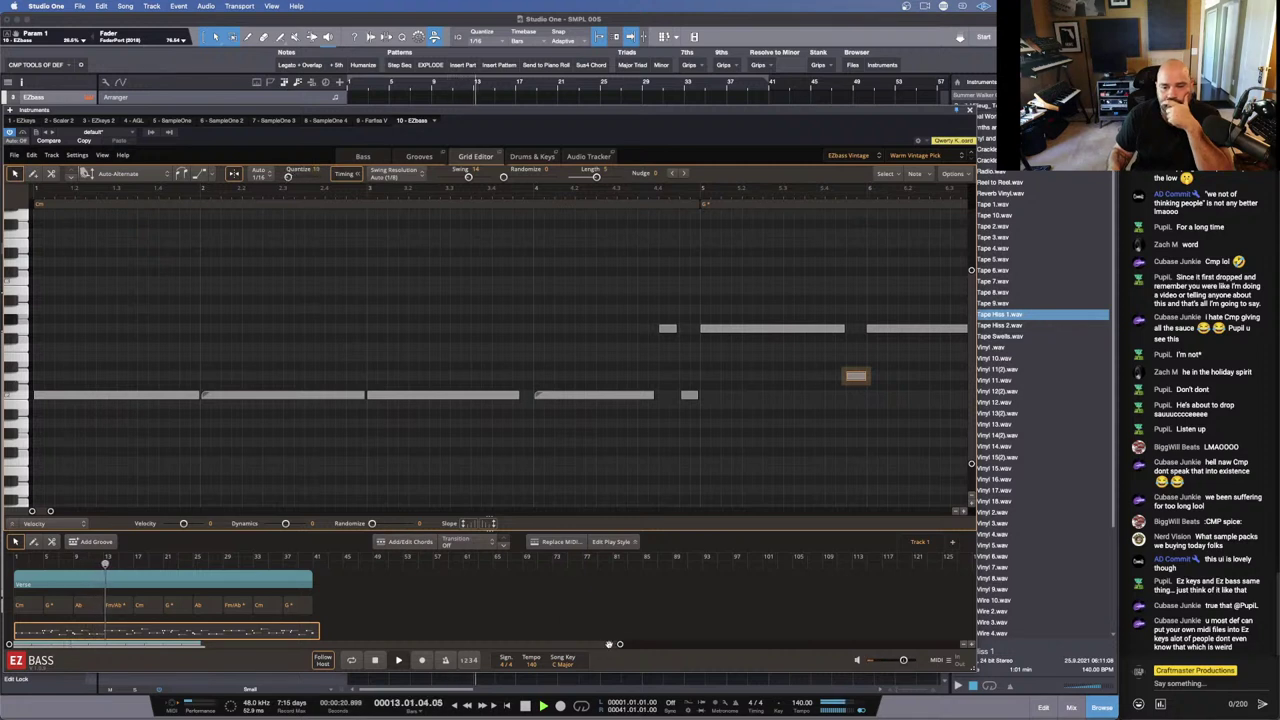
Step: Review the whole bass line in the grid during playback, dismiss the note selection options and close EZbass
drag(620, 644, 850, 628)
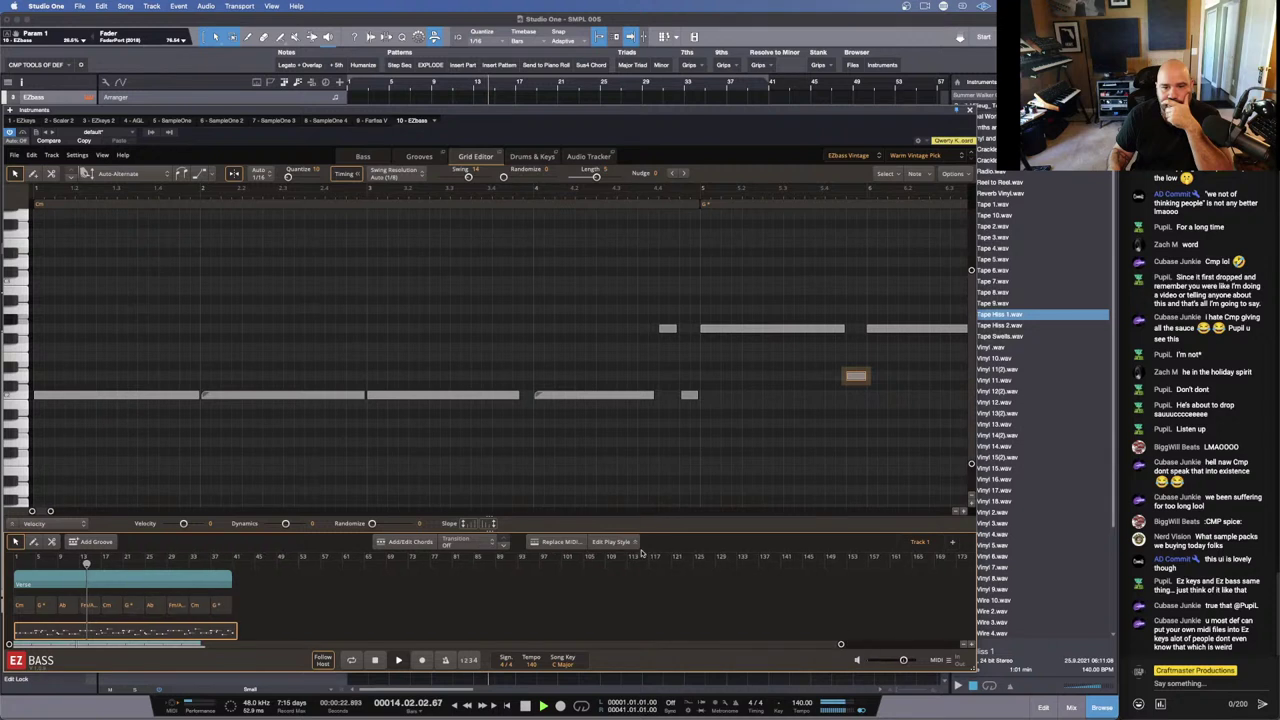
drag(50, 510, 242, 502)
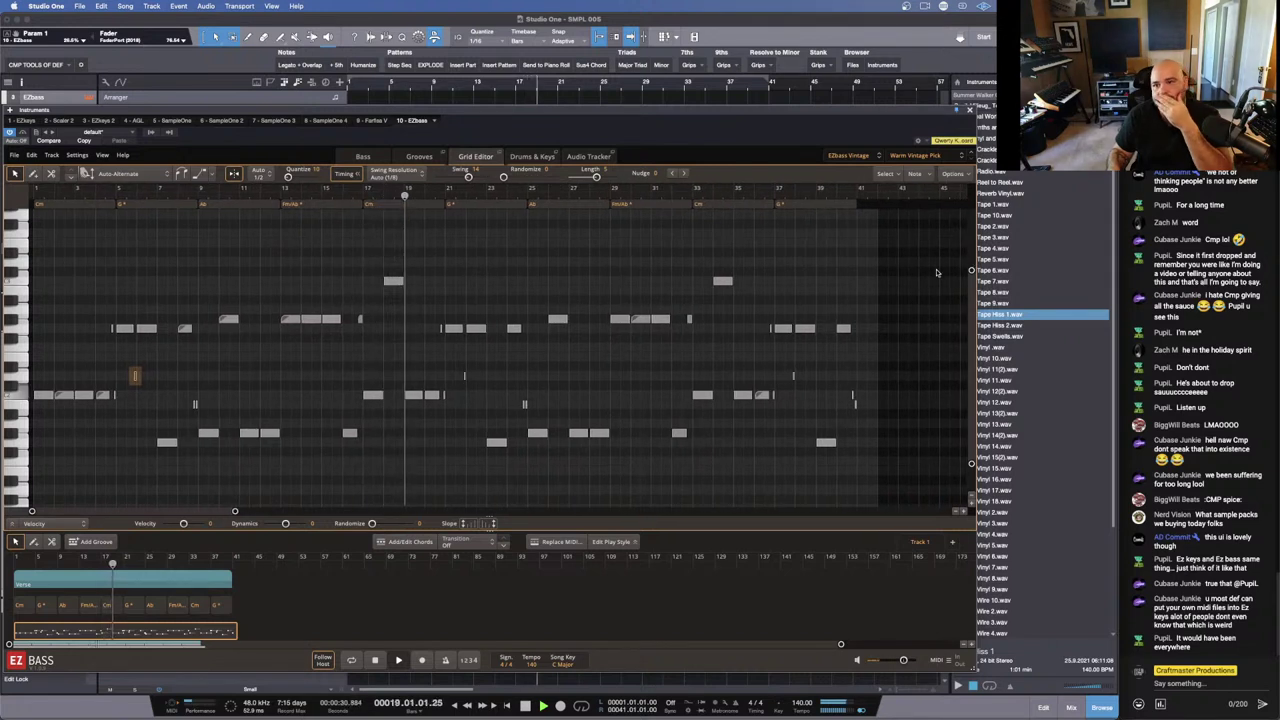
click(895, 176)
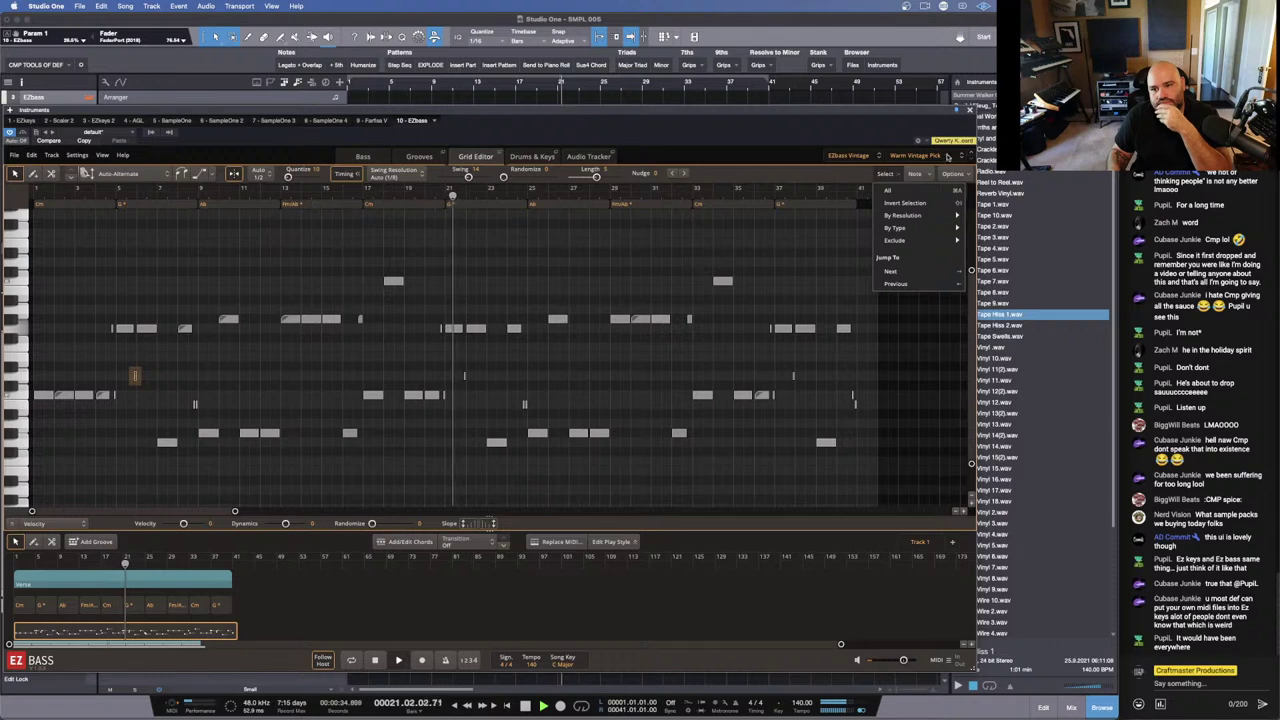
click(971, 110)
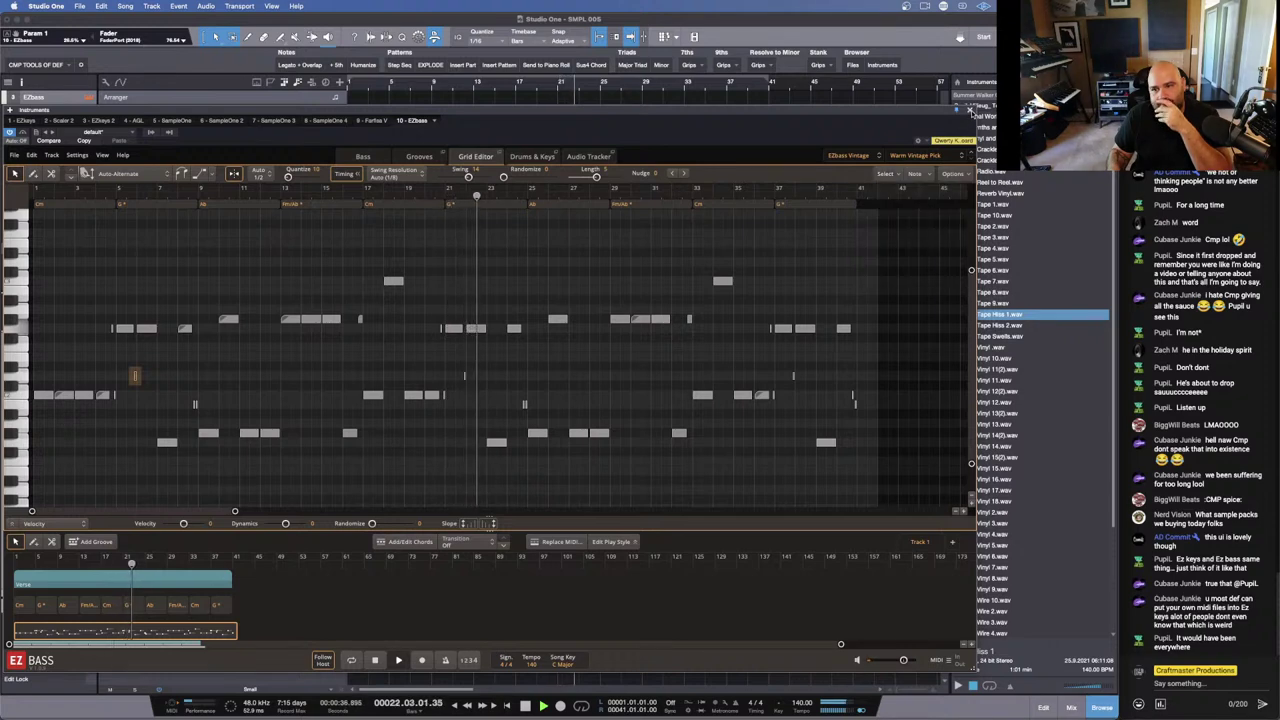
click(971, 111)
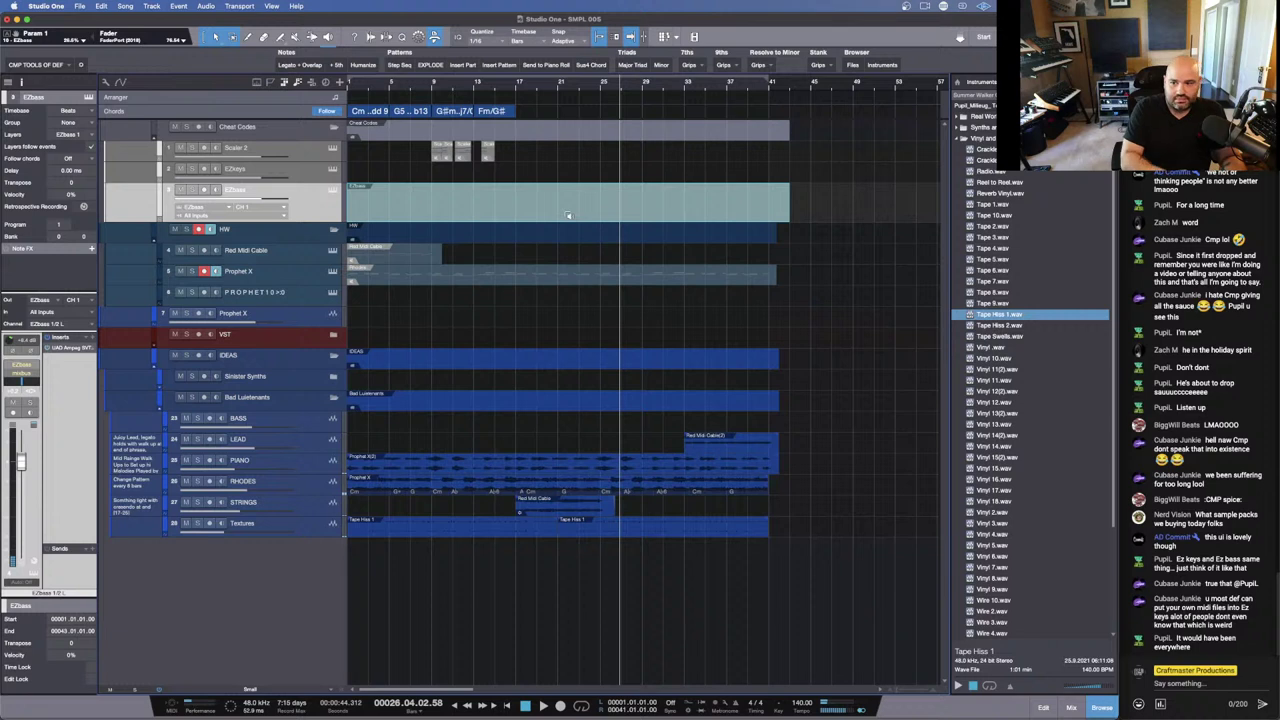
Step: Bounce the EZbass part to audio and move the rendered clip onto the BASS track from bar 1
key(super+b)
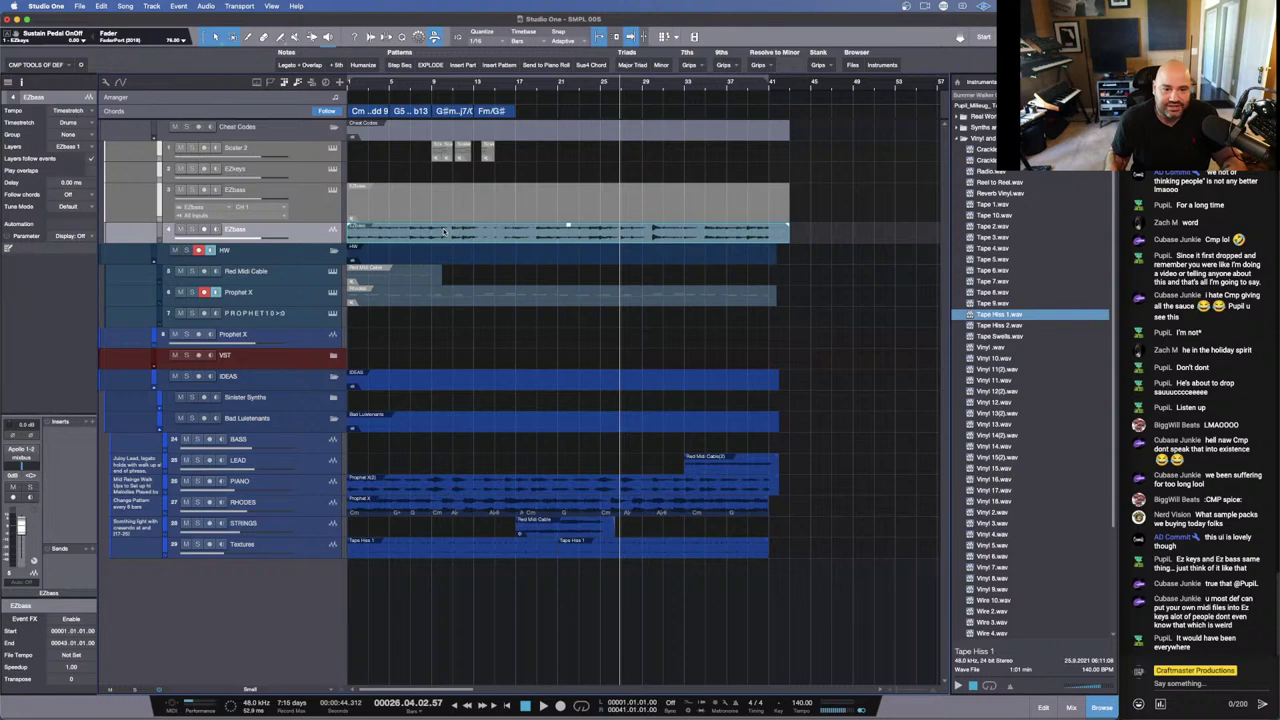
drag(437, 250, 435, 443)
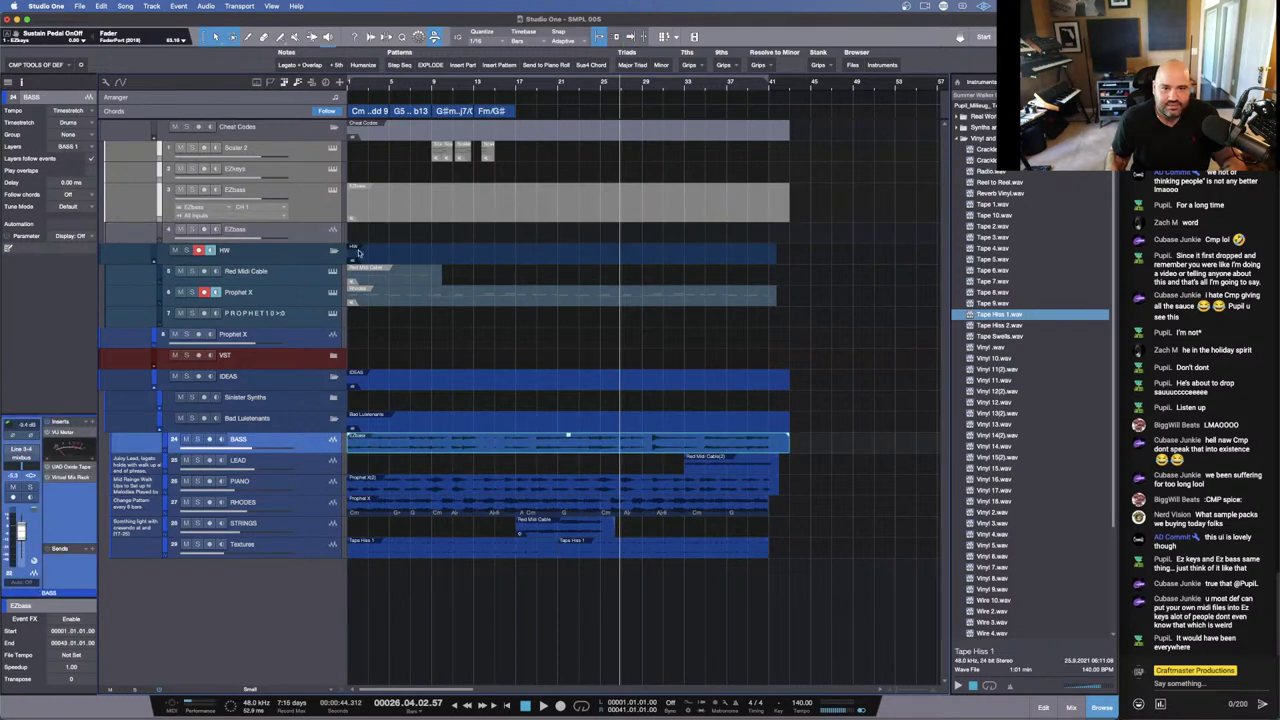
scroll(477, 434, up, 6)
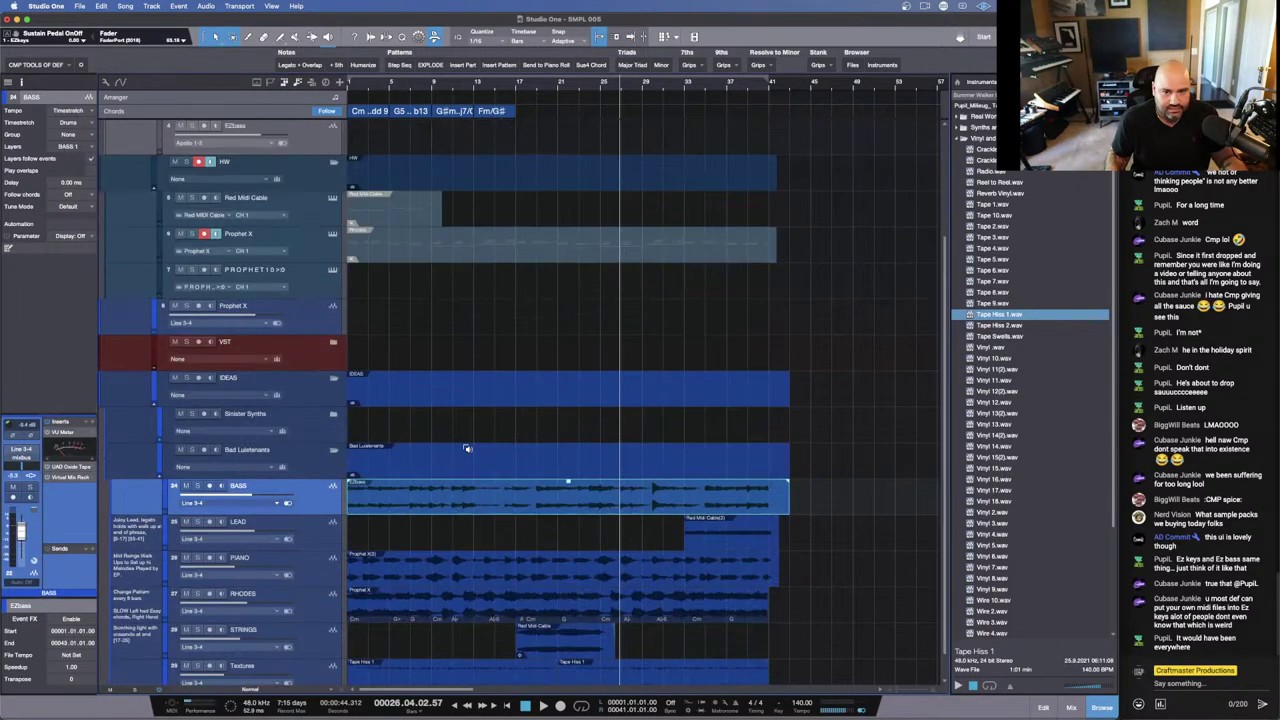
Step: Play from the song start and trim the silent end of the BASS clip back to 41.01.03.00
key(Home)
key(space)
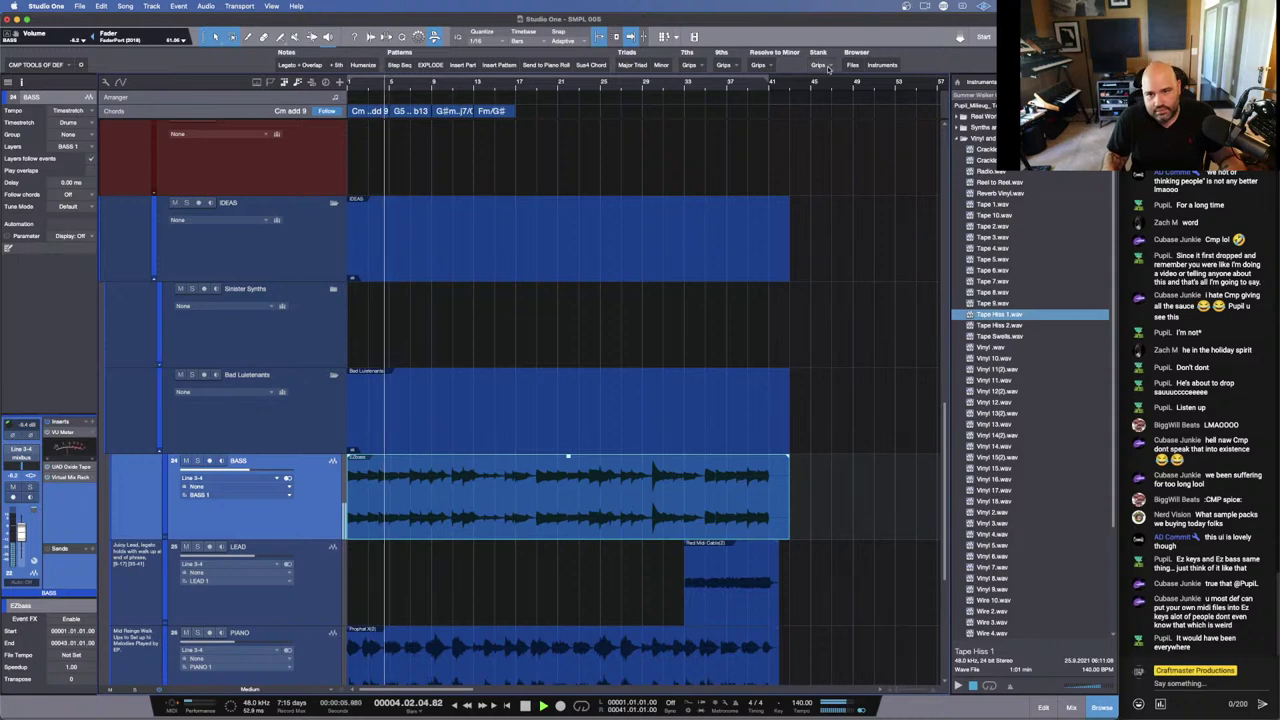
scroll(802, 88, up, 5)
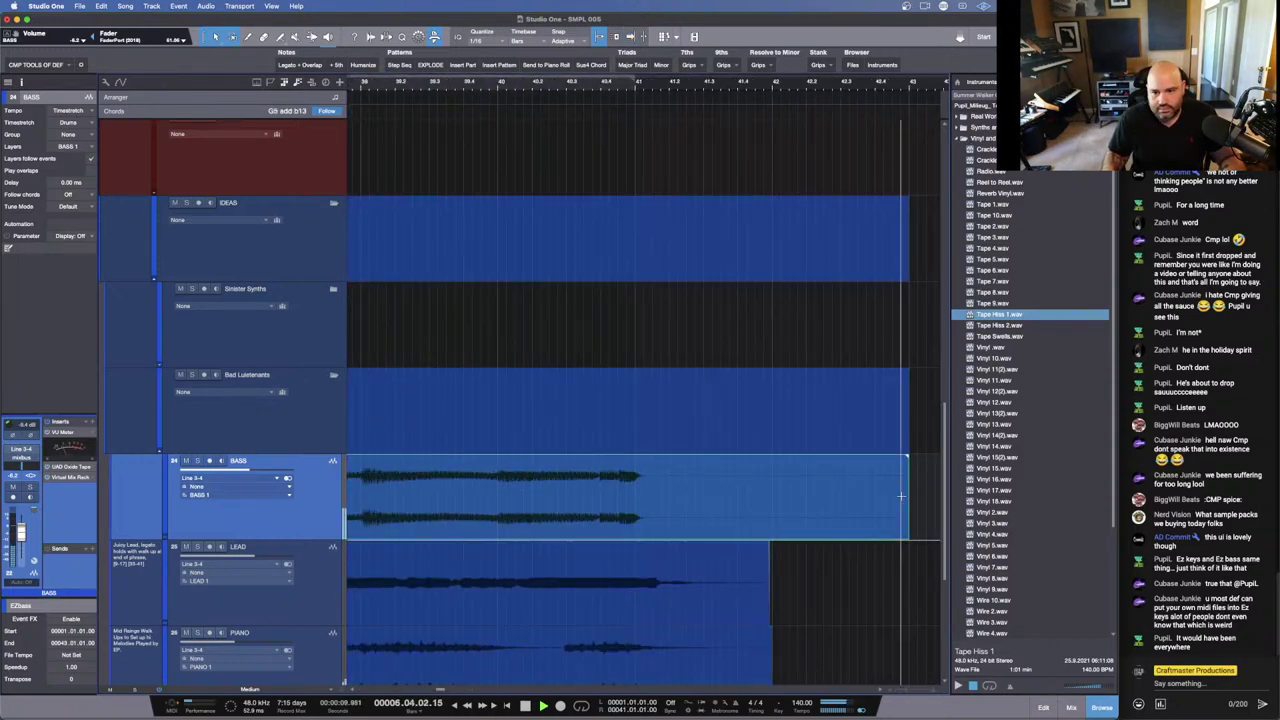
drag(900, 495, 651, 495)
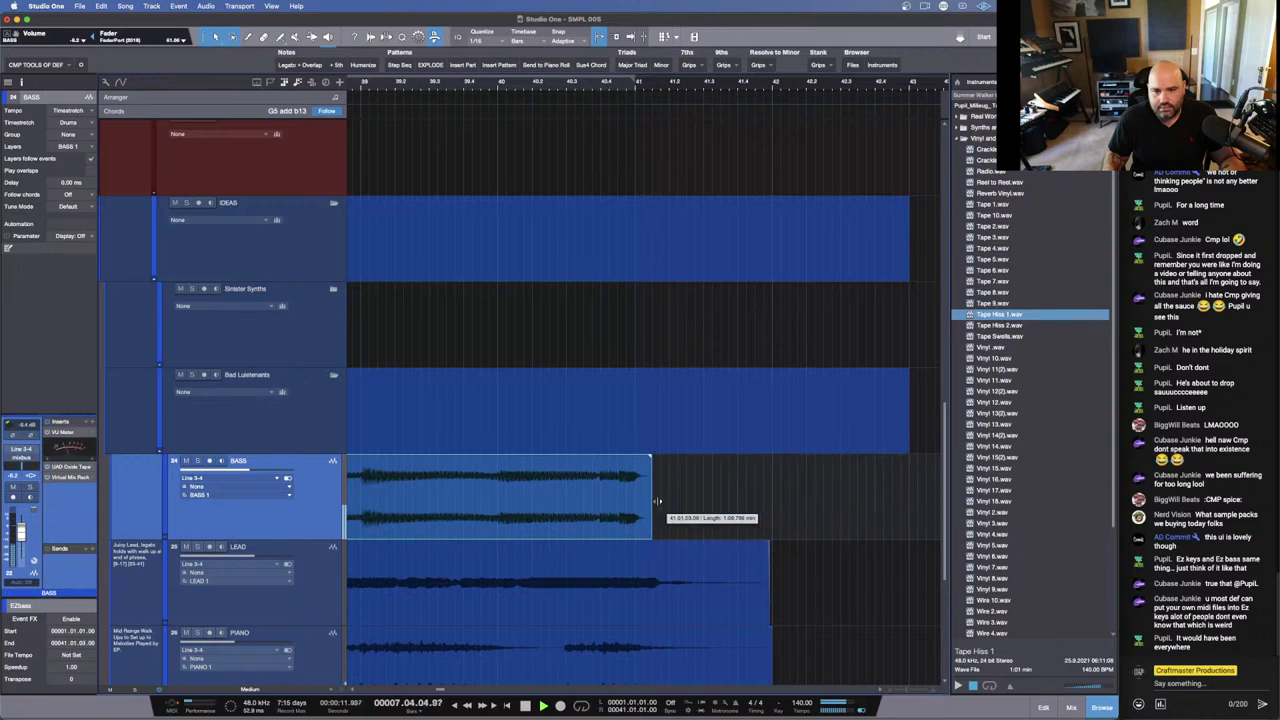
scroll(443, 537, down, 3)
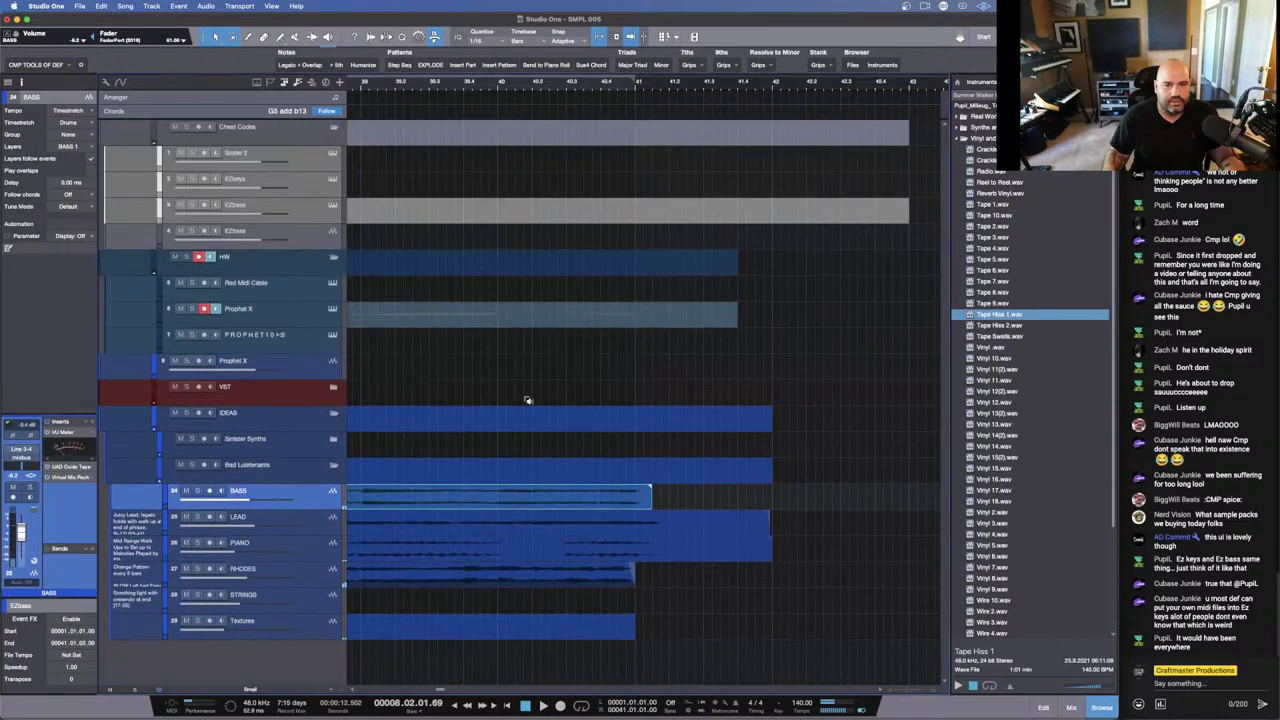
drag(488, 88, 538, 38)
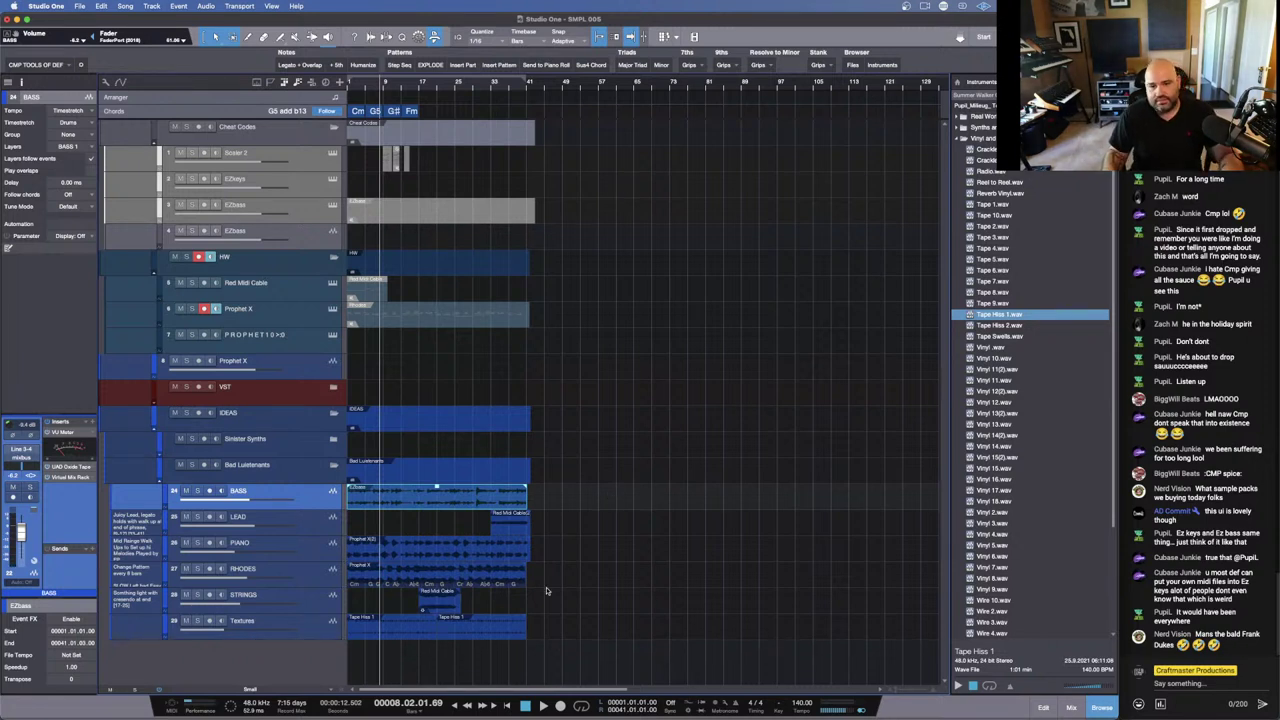
Step: Collapse the Vinyl and Tape Textures folder, show the browser's saved locations and return the playhead to bar 1
click(955, 139)
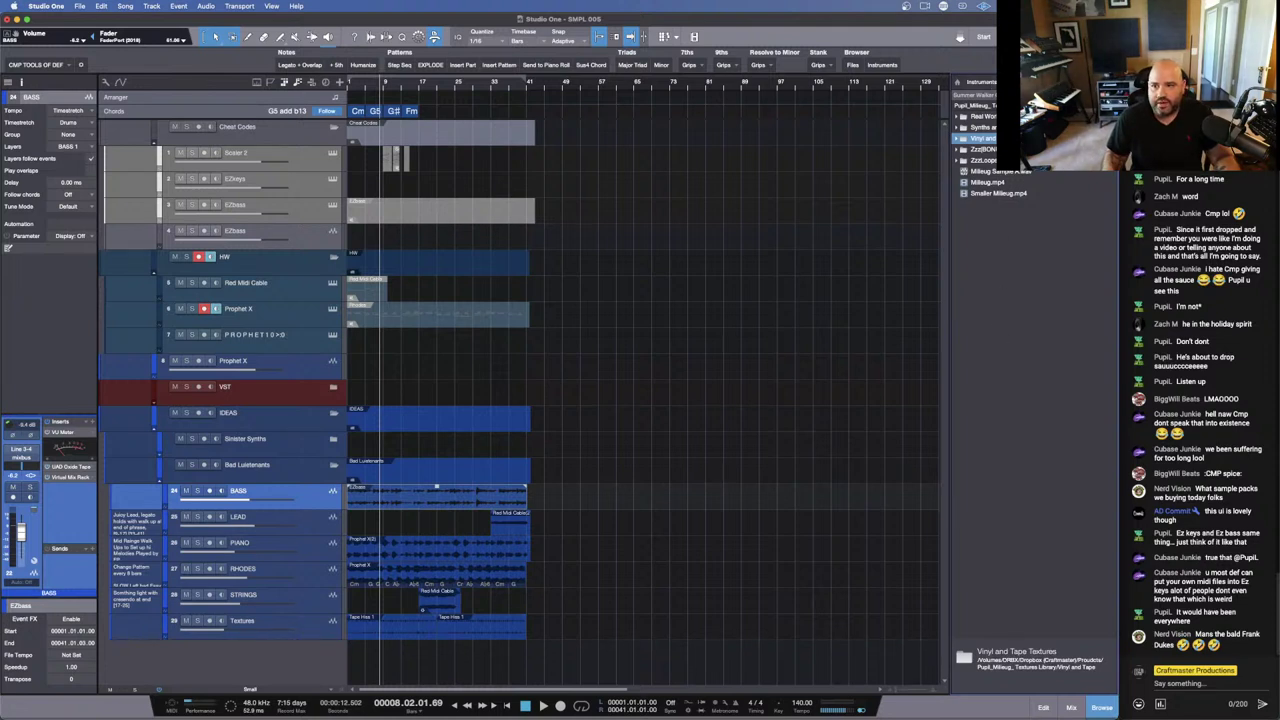
click(988, 104)
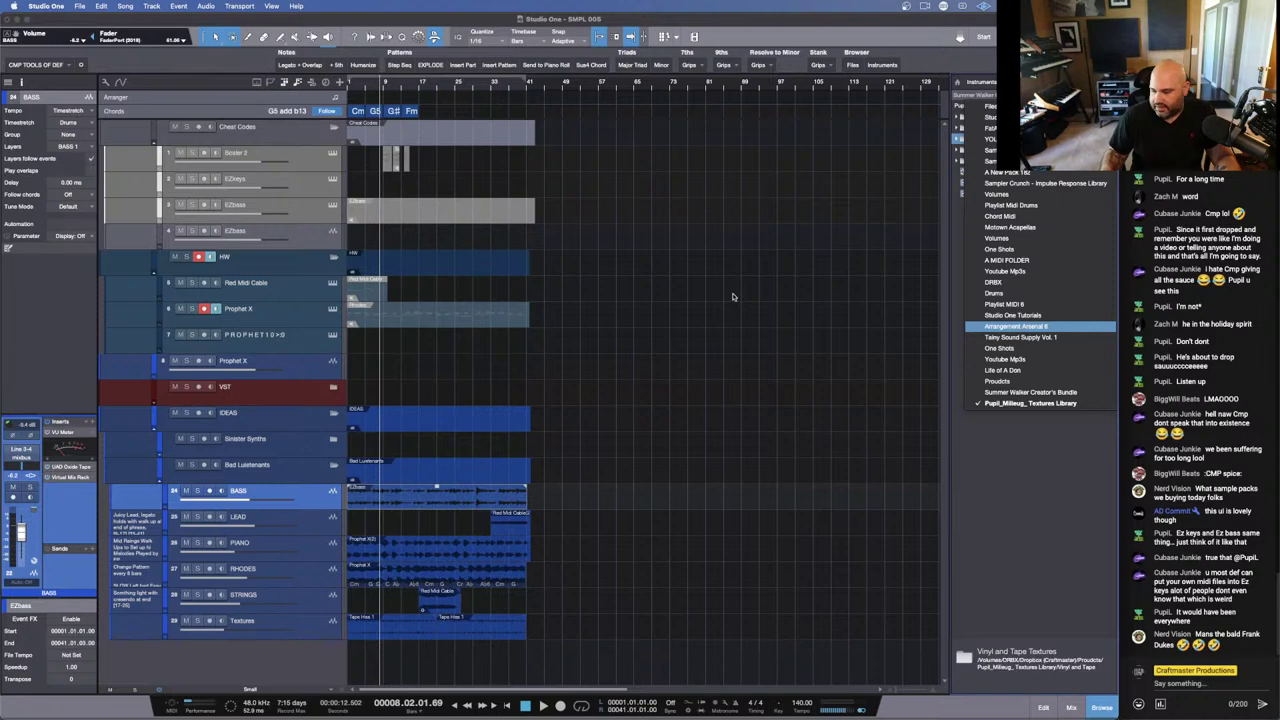
key(comma)
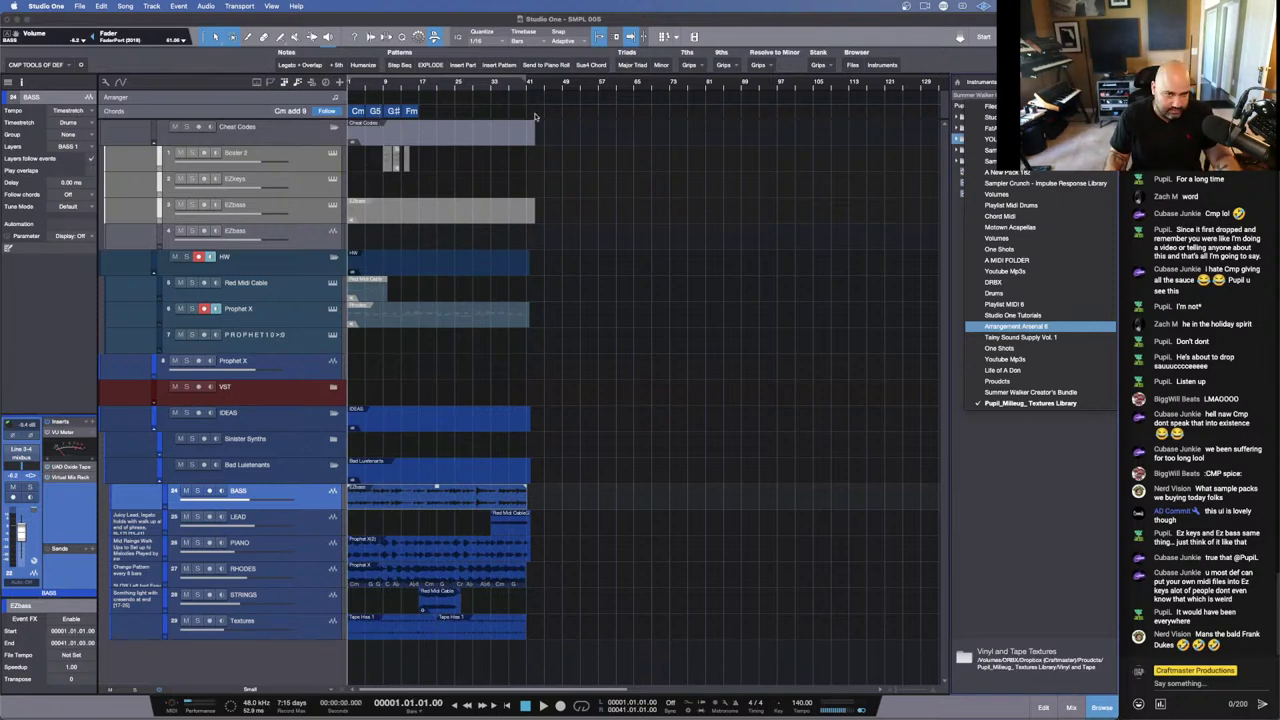
Step: Reduce the height of all tracks so the arrangement fits more compactly
key(shift+w)
key(shift+e)
key(shift+w)
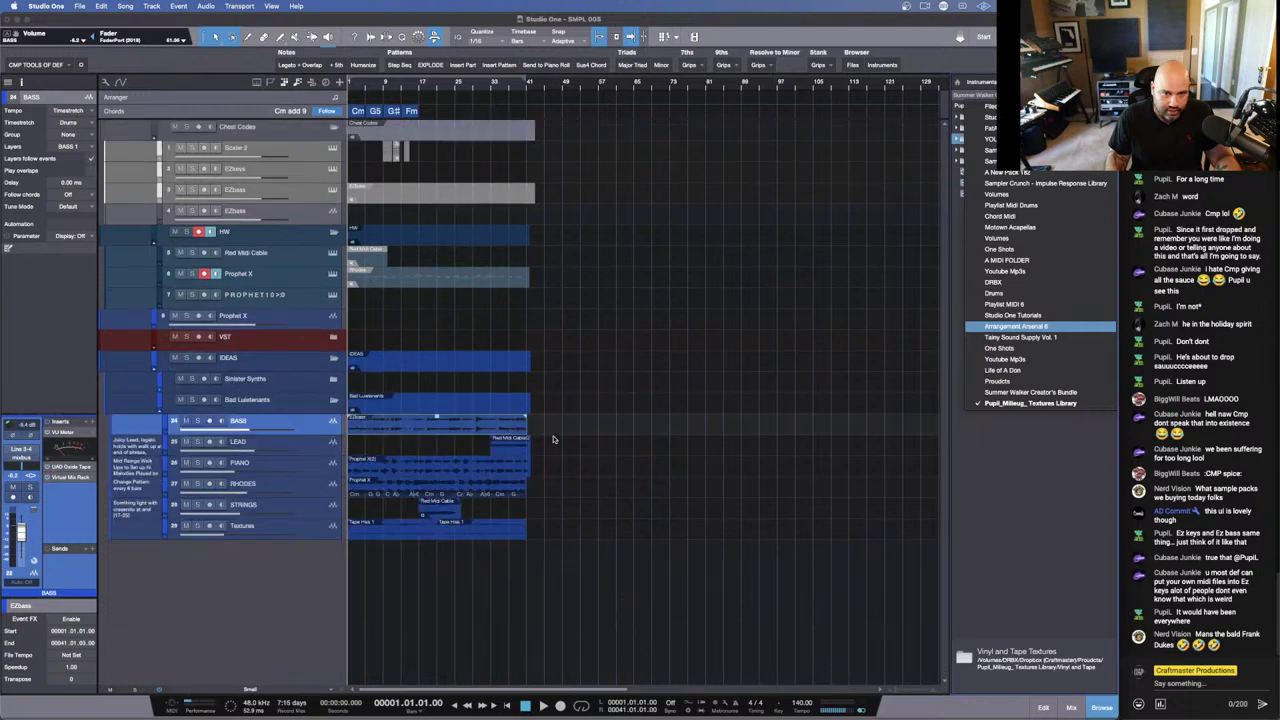
key(shift+w)
key(shift+e)
key(shift+w)
key(shift+e)
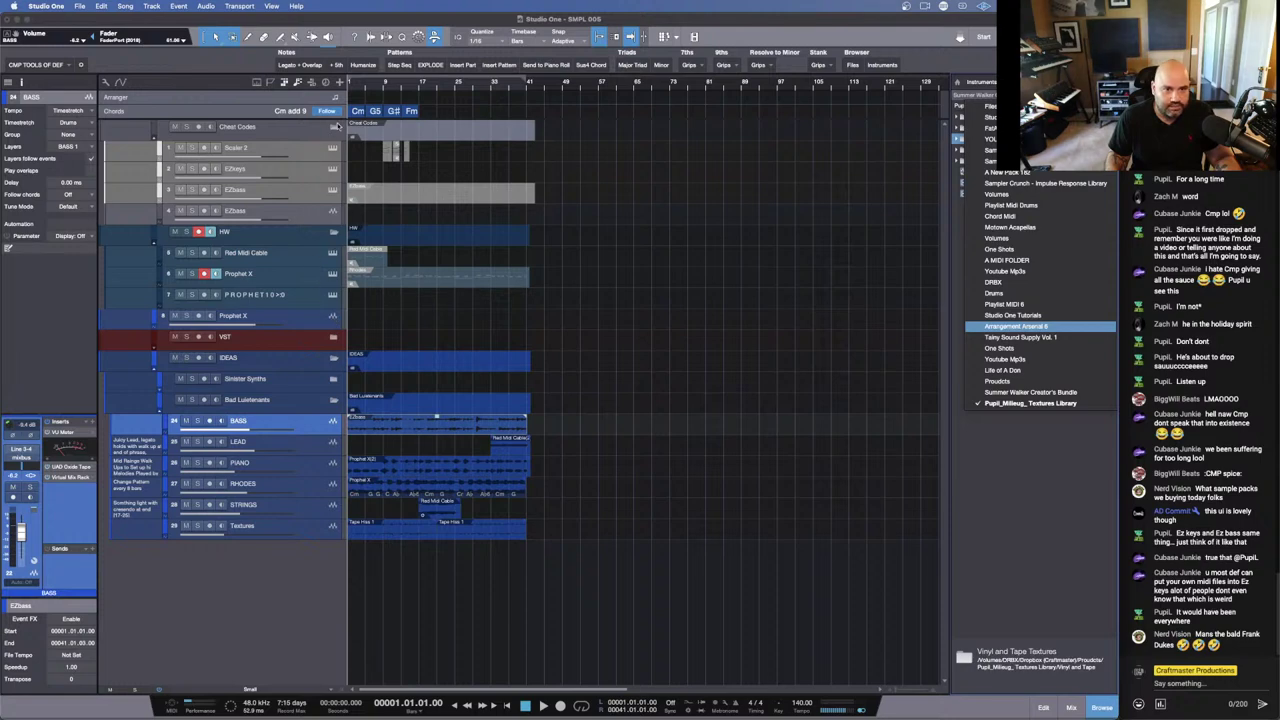
Step: Collapse the Cheat Codes and HW folders and remove the standalone Prophet X audio track
click(334, 128)
click(333, 148)
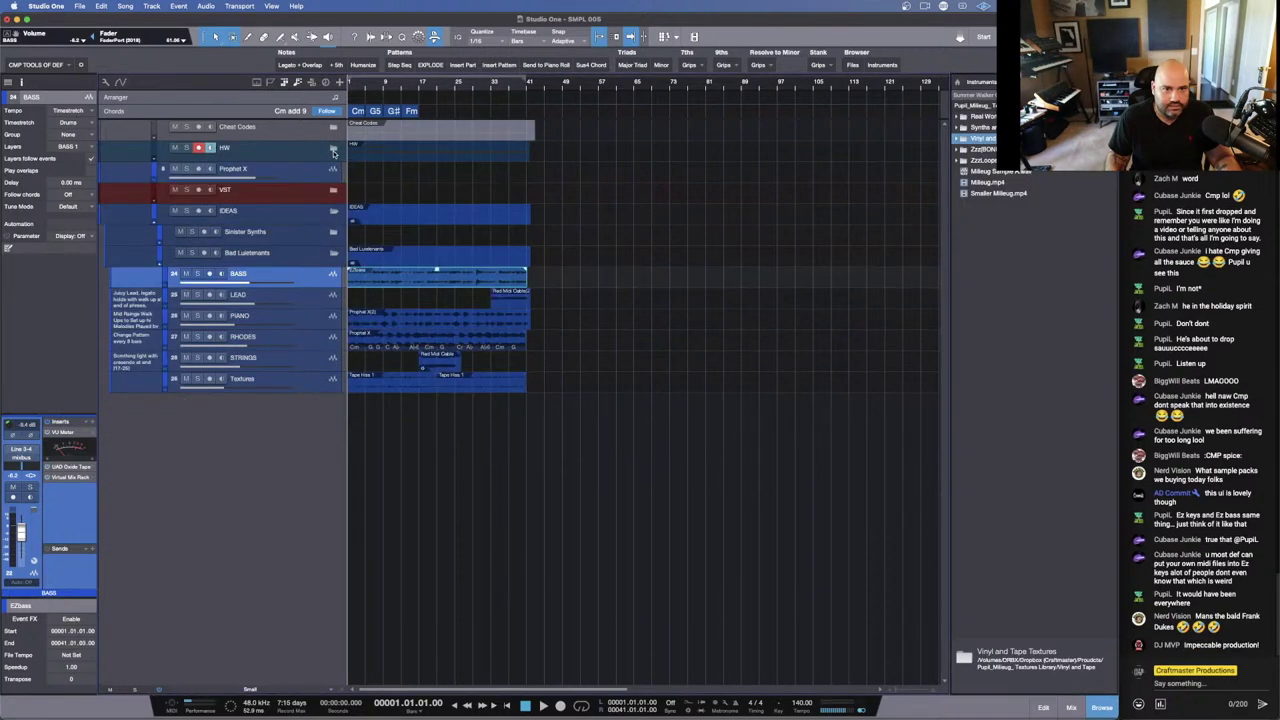
right_click(295, 168)
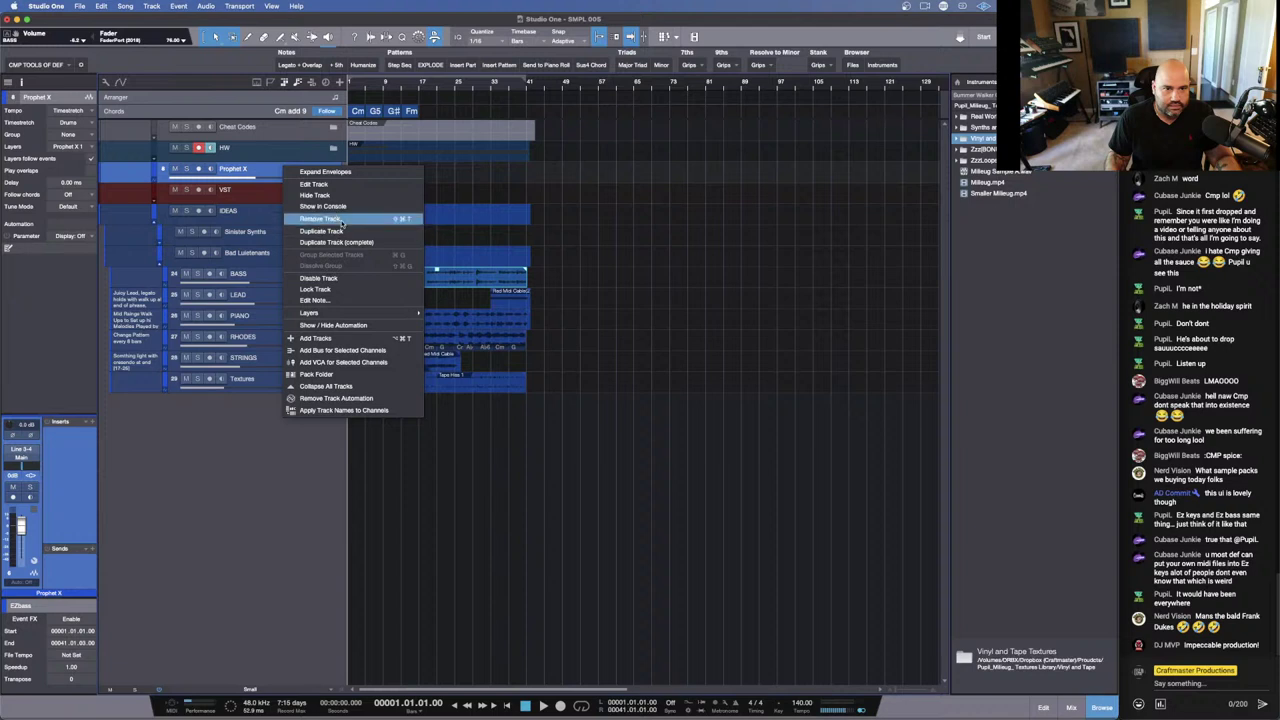
click(341, 222)
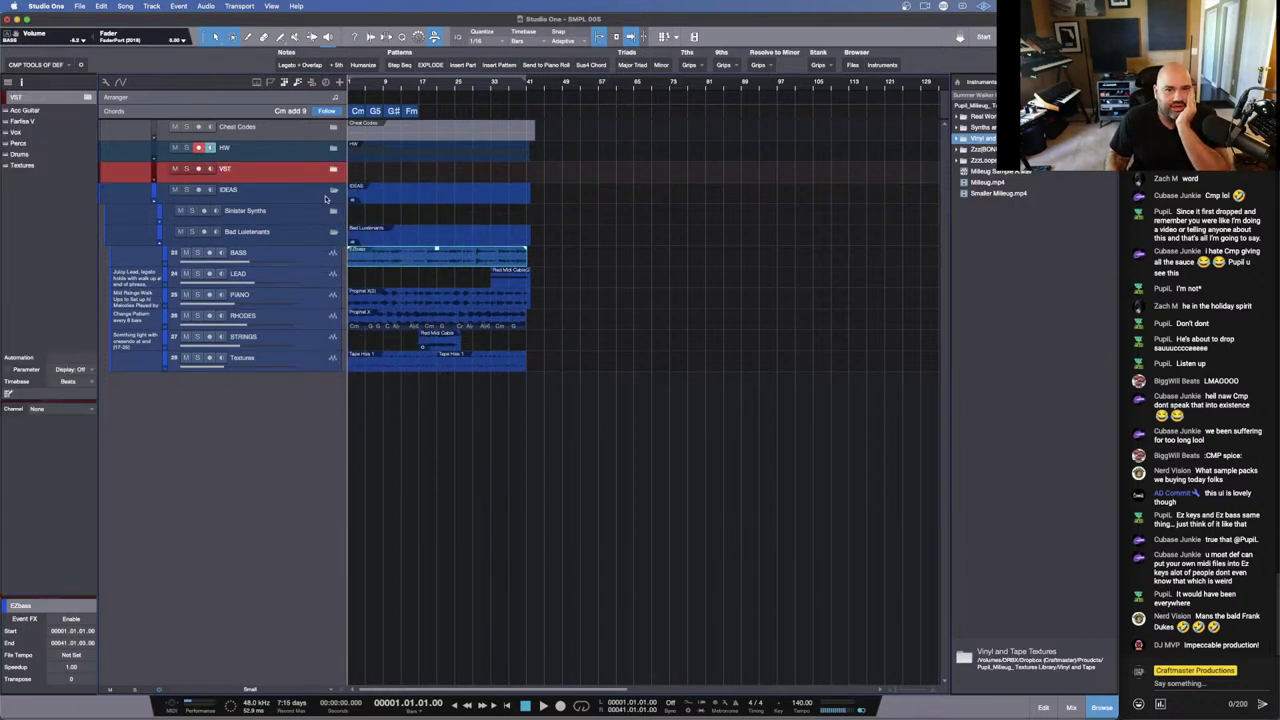
Step: Move the BASS, LEAD, PIANO, RHODES, STRINGS and Textures tracks out of the IDEAS folder, placing them directly above it
click(333, 190)
click(332, 192)
click(316, 253)
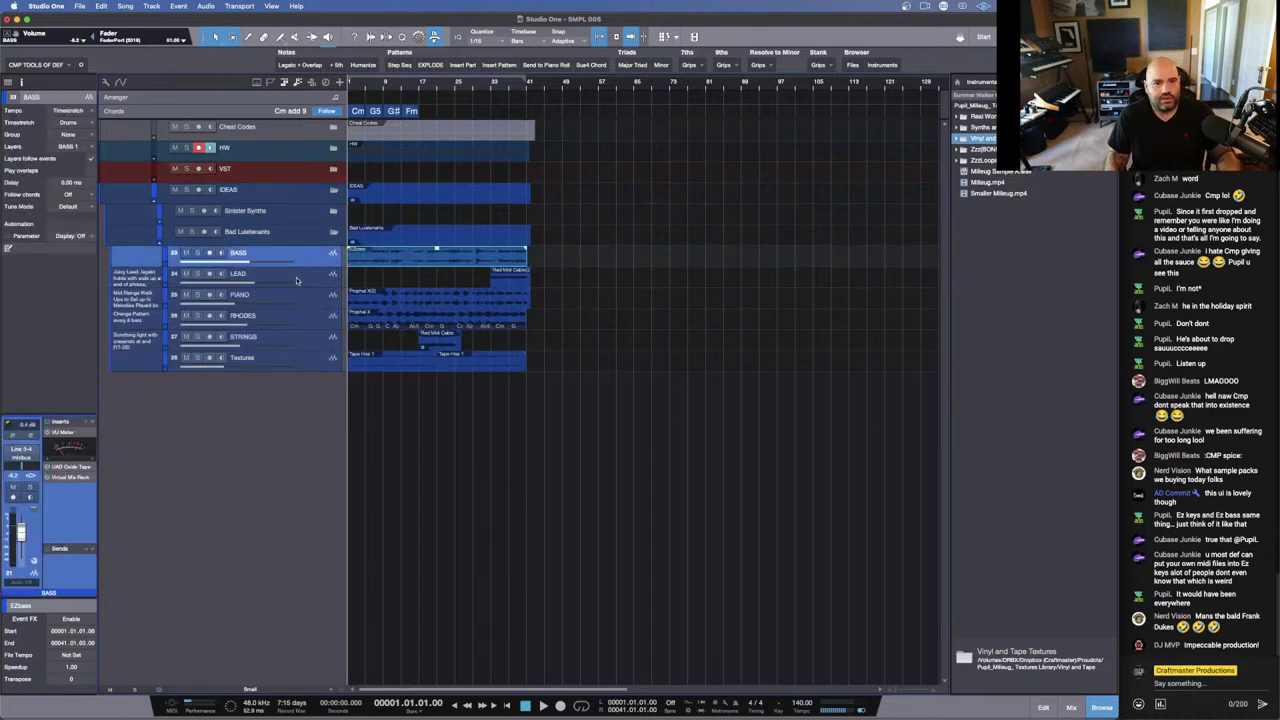
shift+click(304, 366)
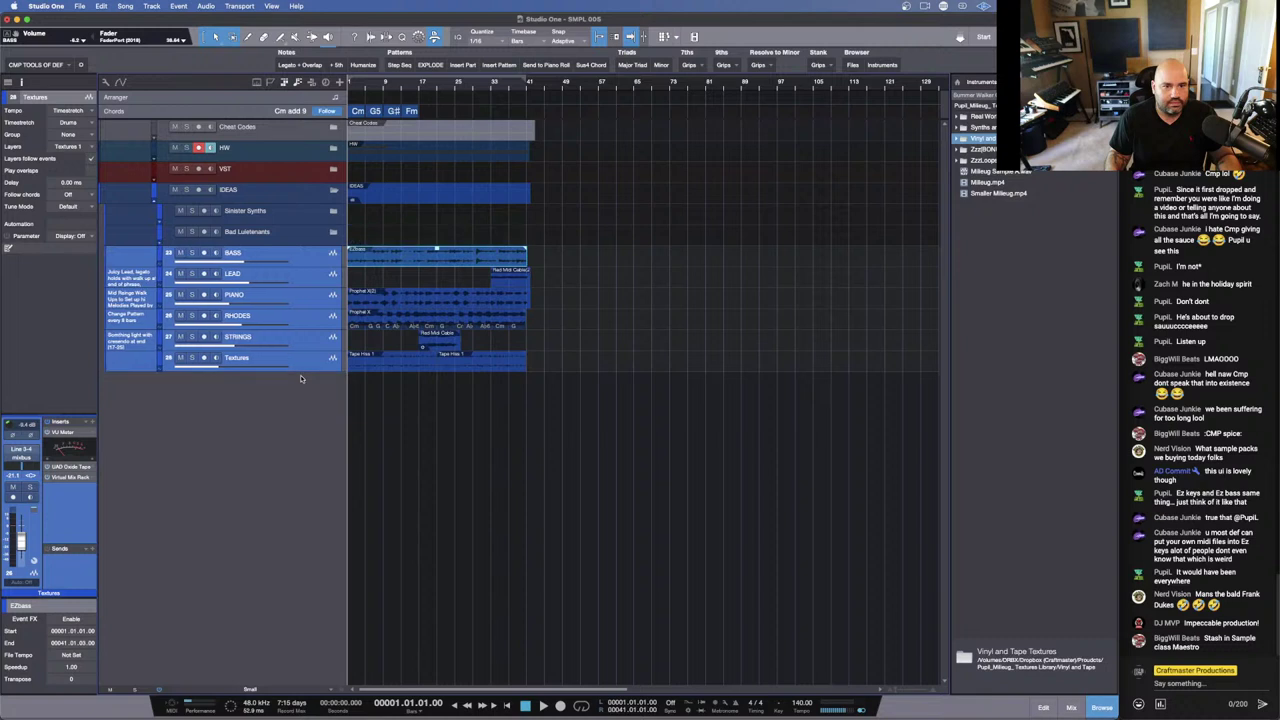
click(334, 190)
click(334, 192)
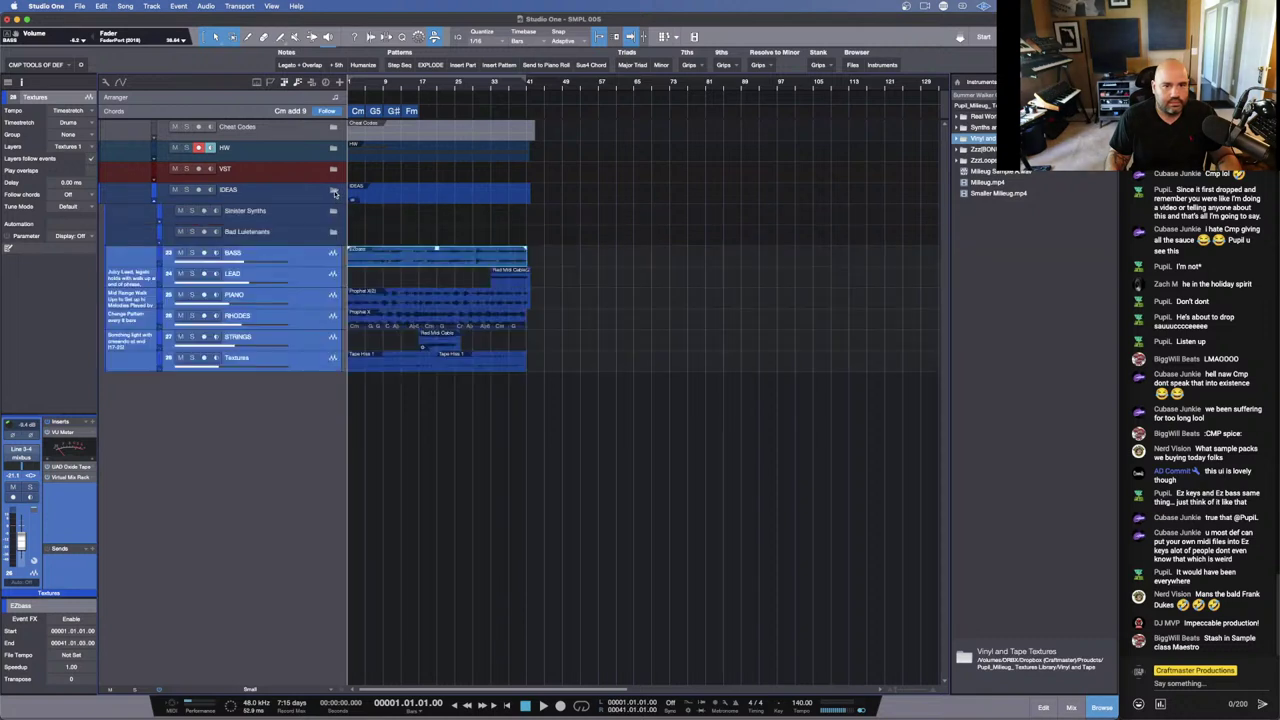
drag(315, 258, 321, 195)
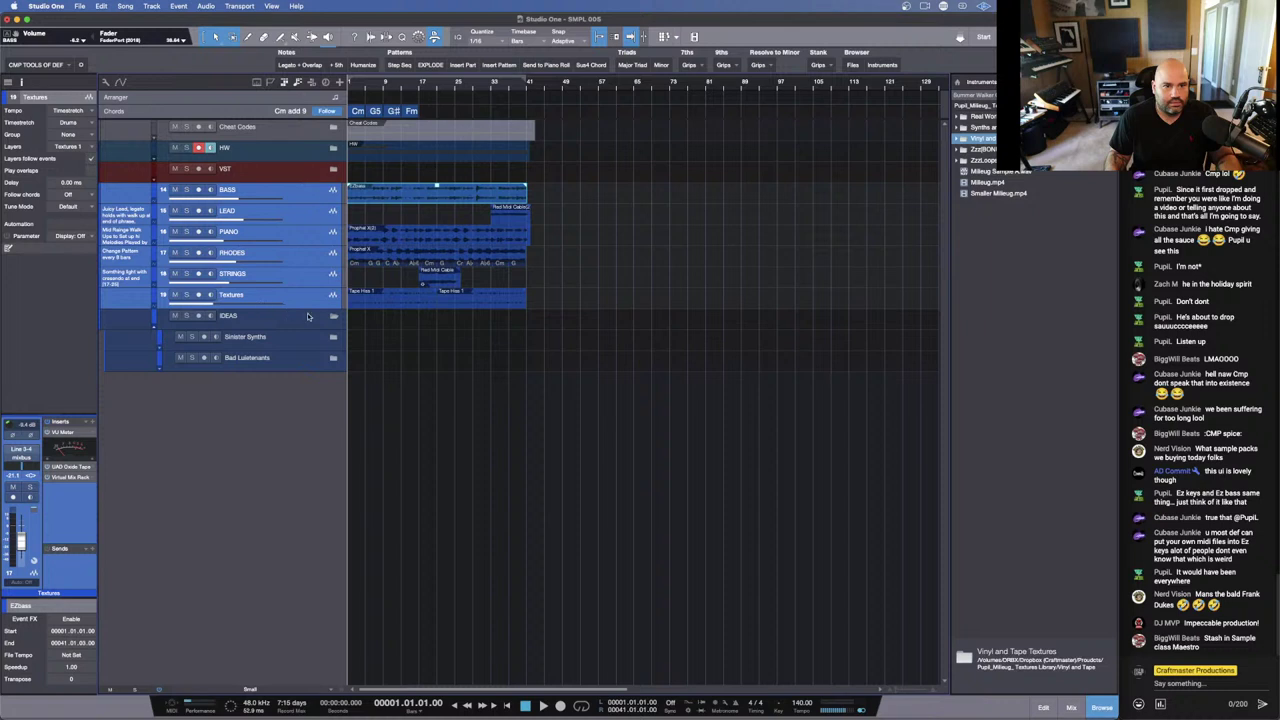
Step: Collapse the IDEAS folder and move it to the top of the track list, above Cheat Codes
click(335, 317)
click(322, 318)
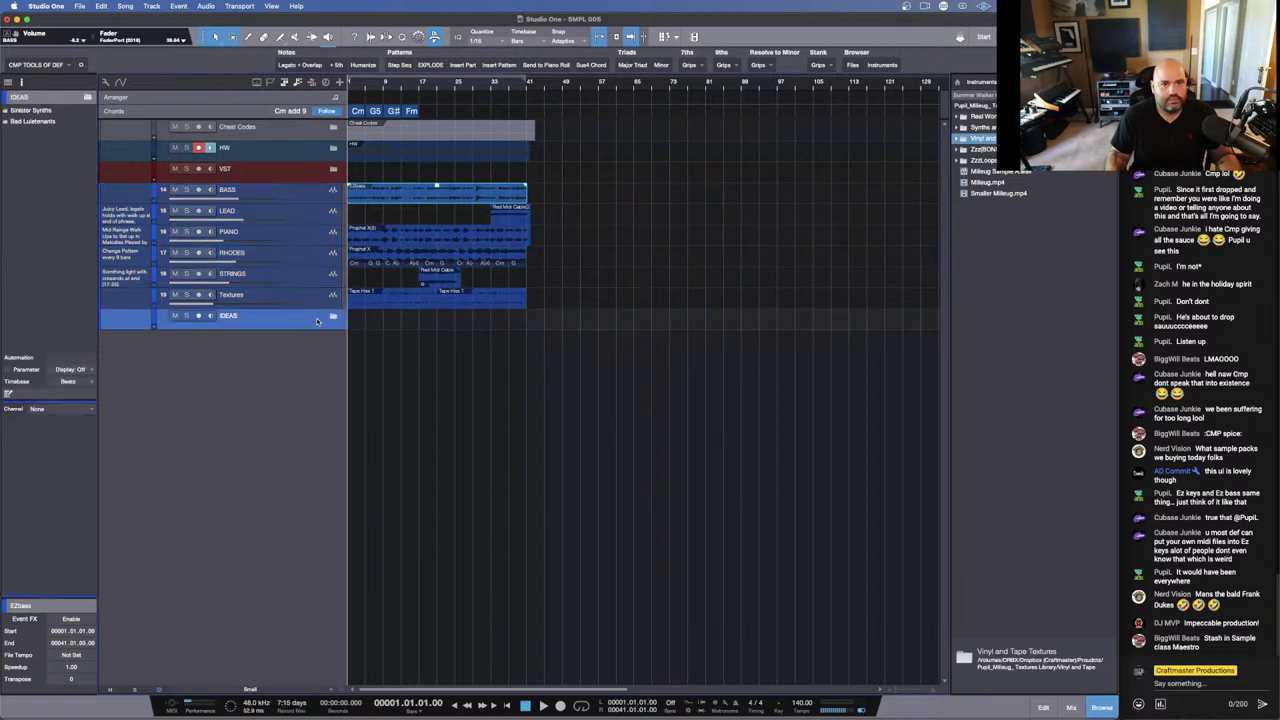
drag(310, 209, 301, 121)
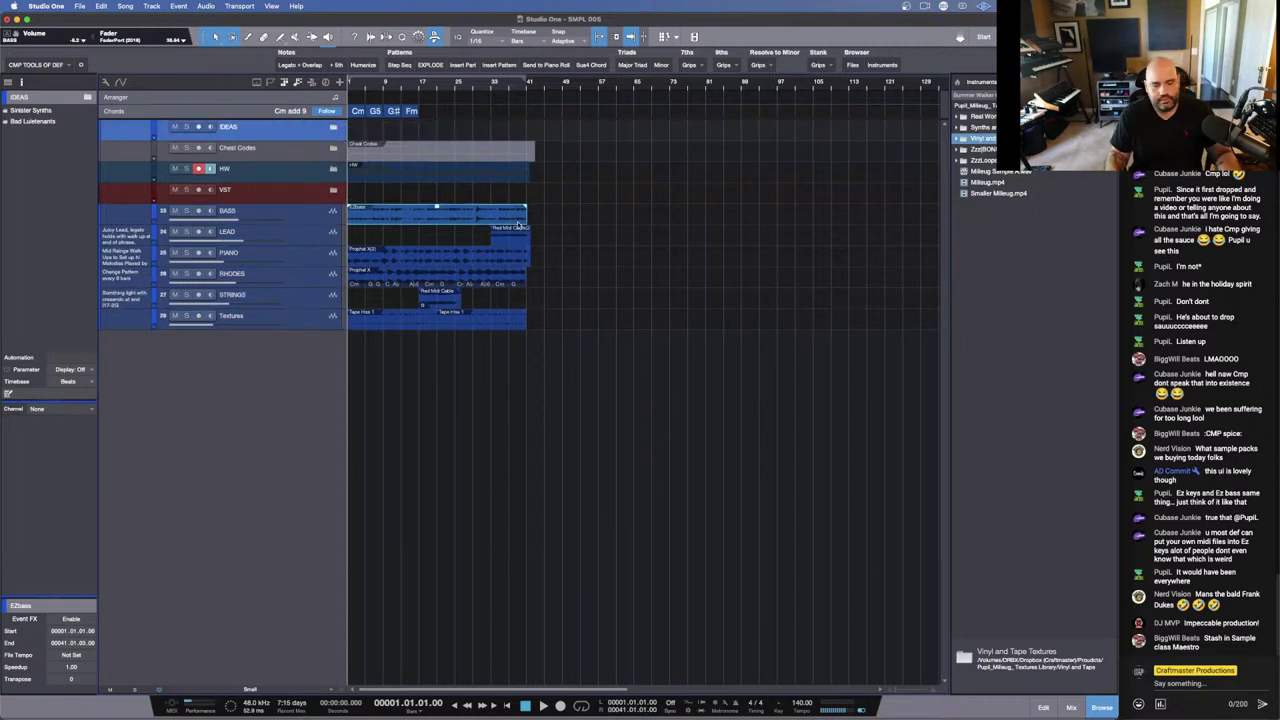
Step: Start playback, show the mixer and open the ADPTR MetricAB plug-in from the Main channel's post-fader slot
key(space)
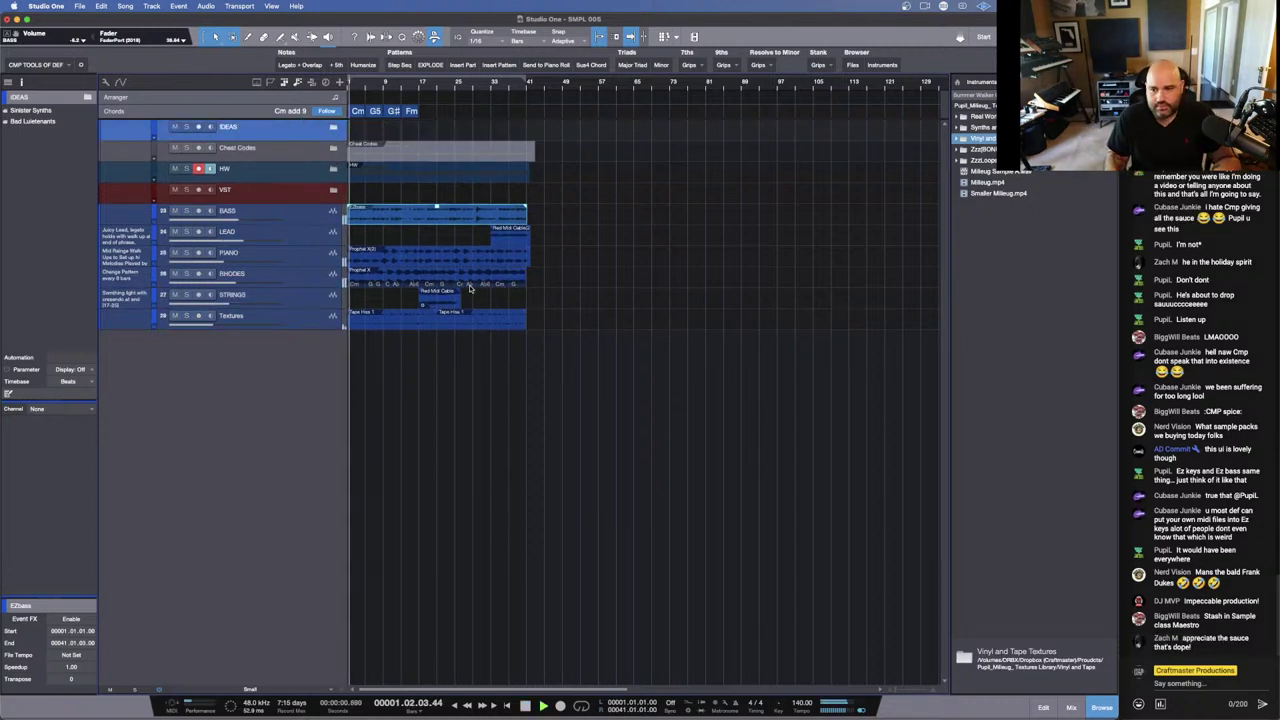
key(F3)
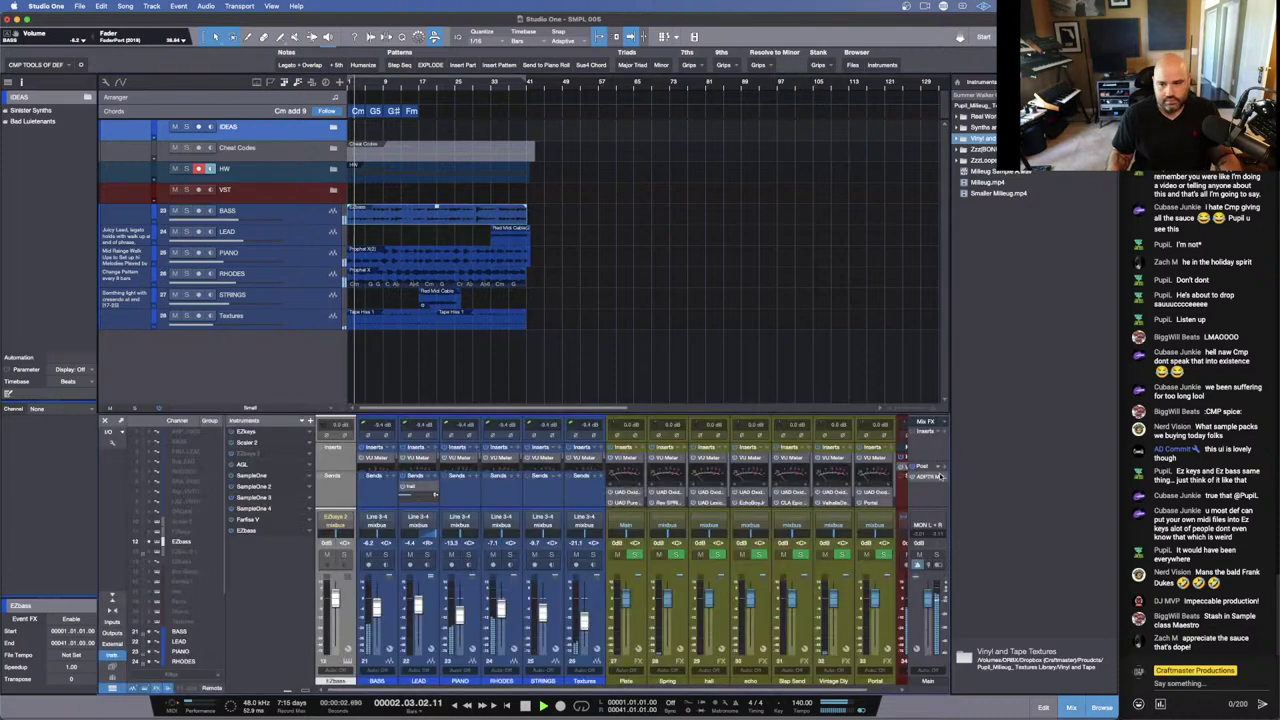
click(930, 478)
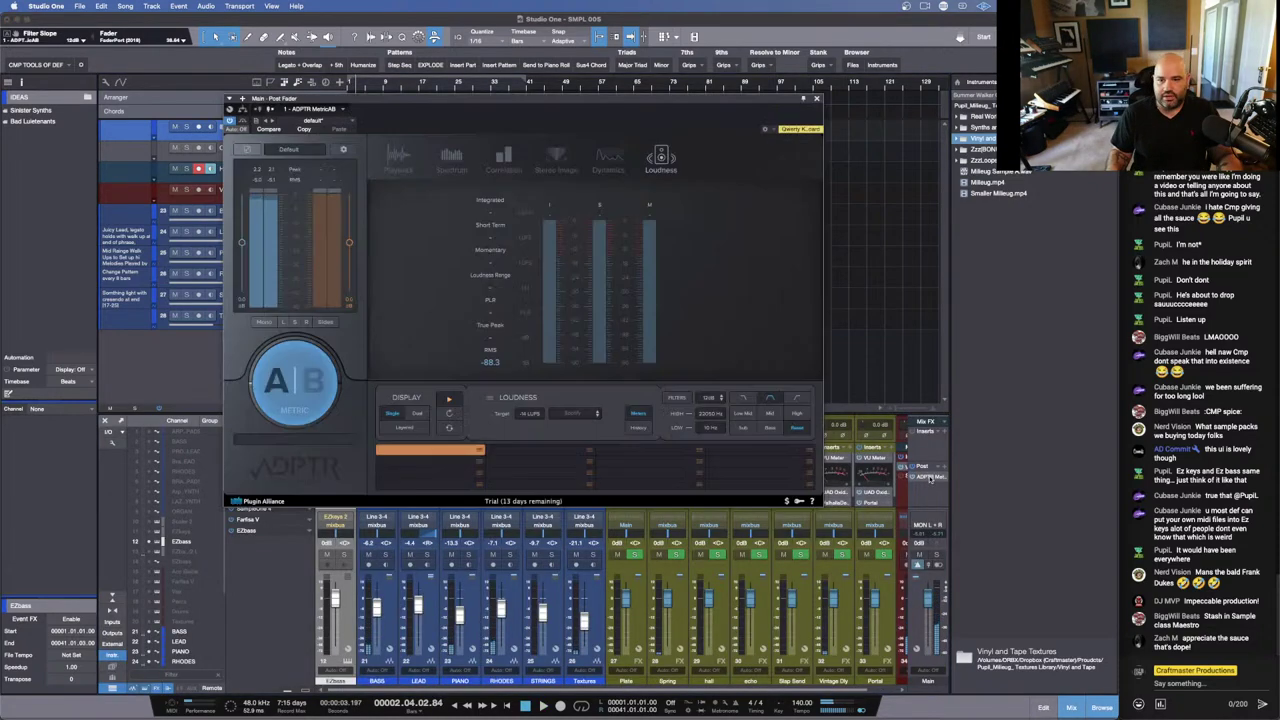
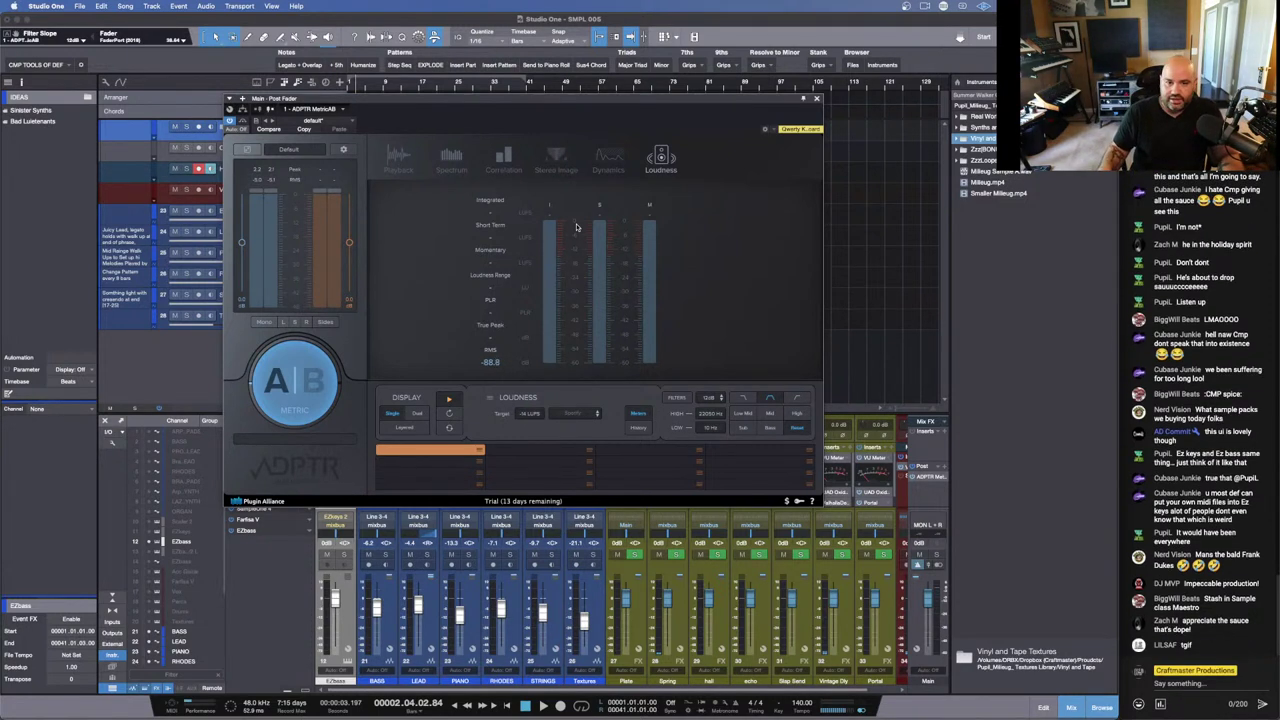
Step: Toggle MetricAB between its A mix and B reference sources, ending on A
click(283, 384)
click(285, 384)
click(286, 384)
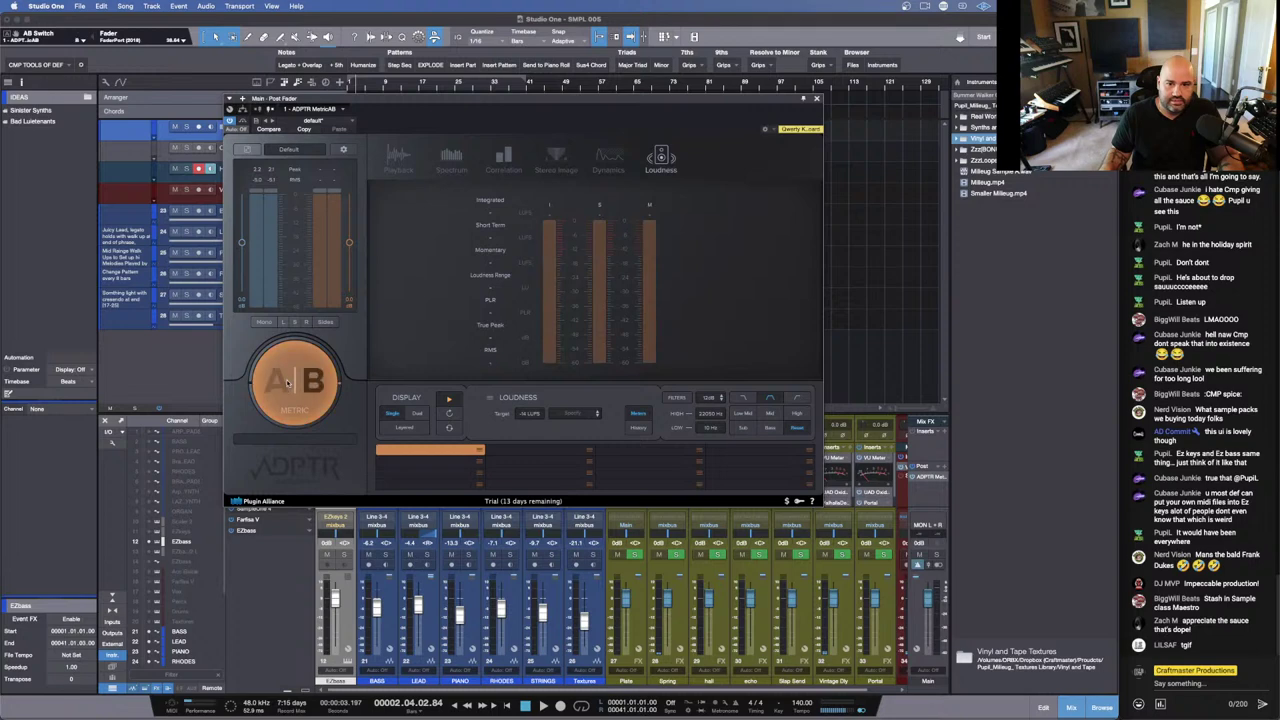
click(288, 383)
click(288, 383)
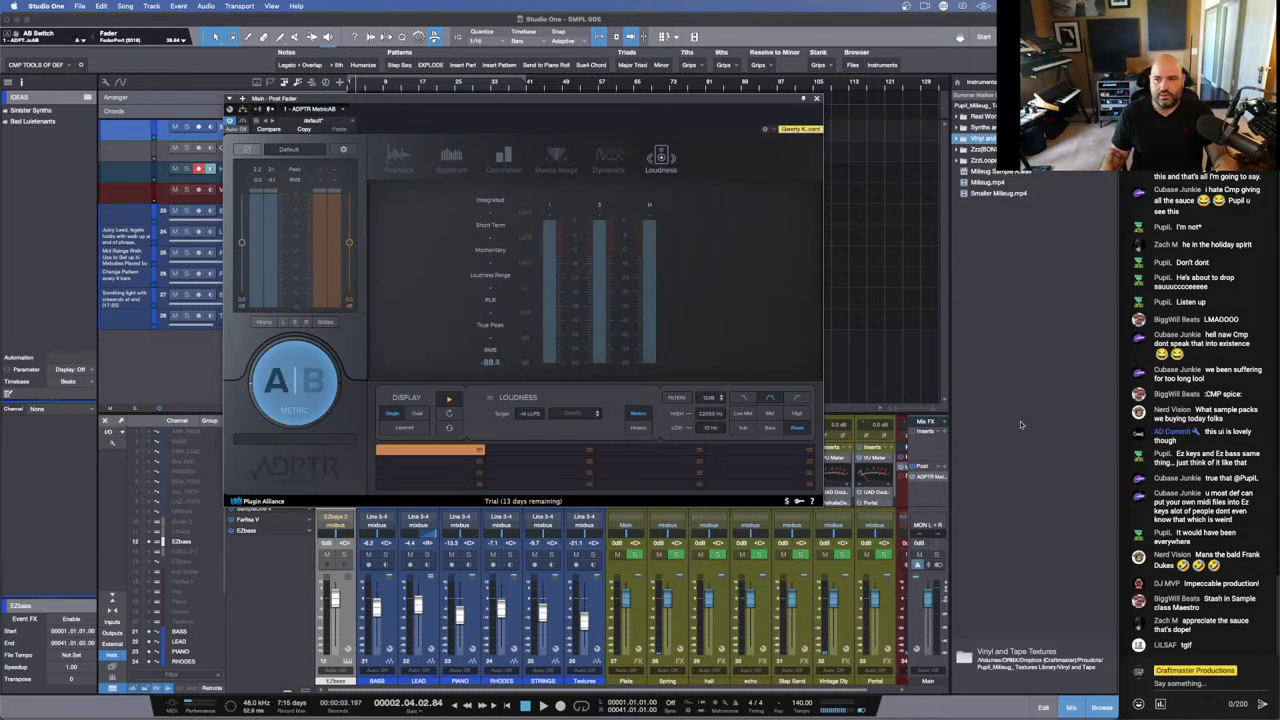
Step: Browse the saved file locations, open Sample Libraries and expand the CAMEone folder with its compositions and stems
click(986, 82)
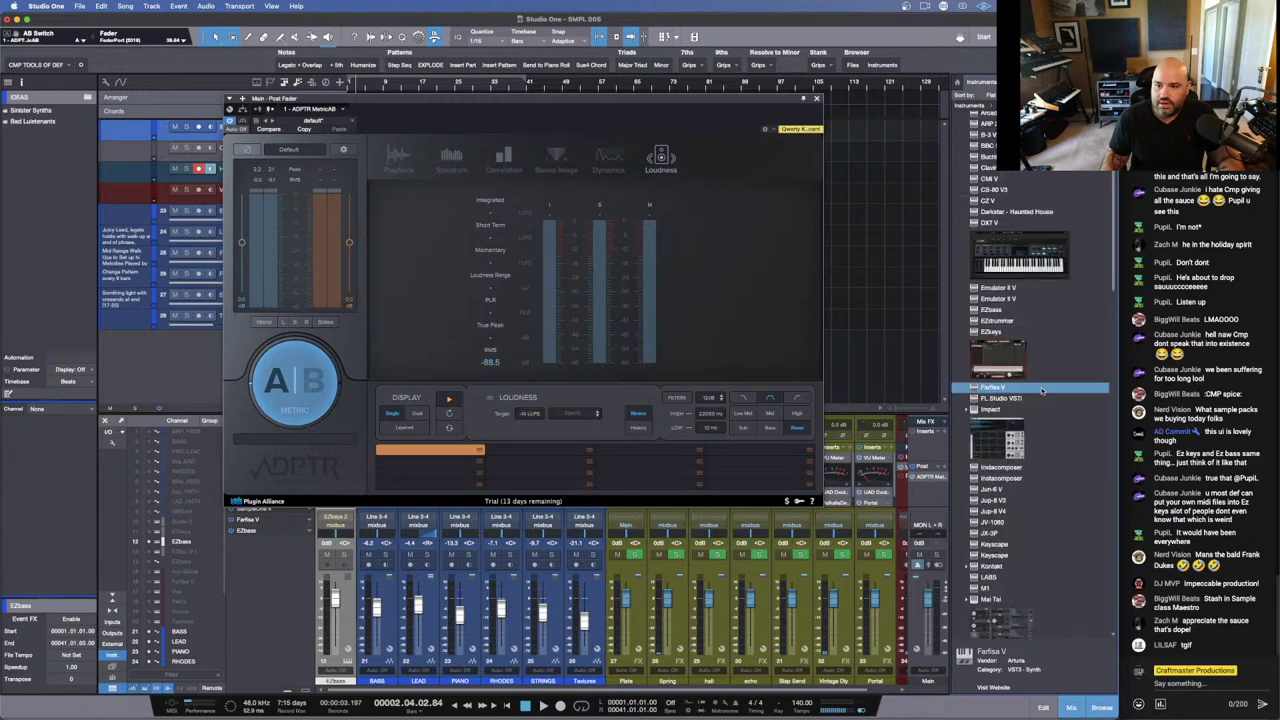
click(975, 138)
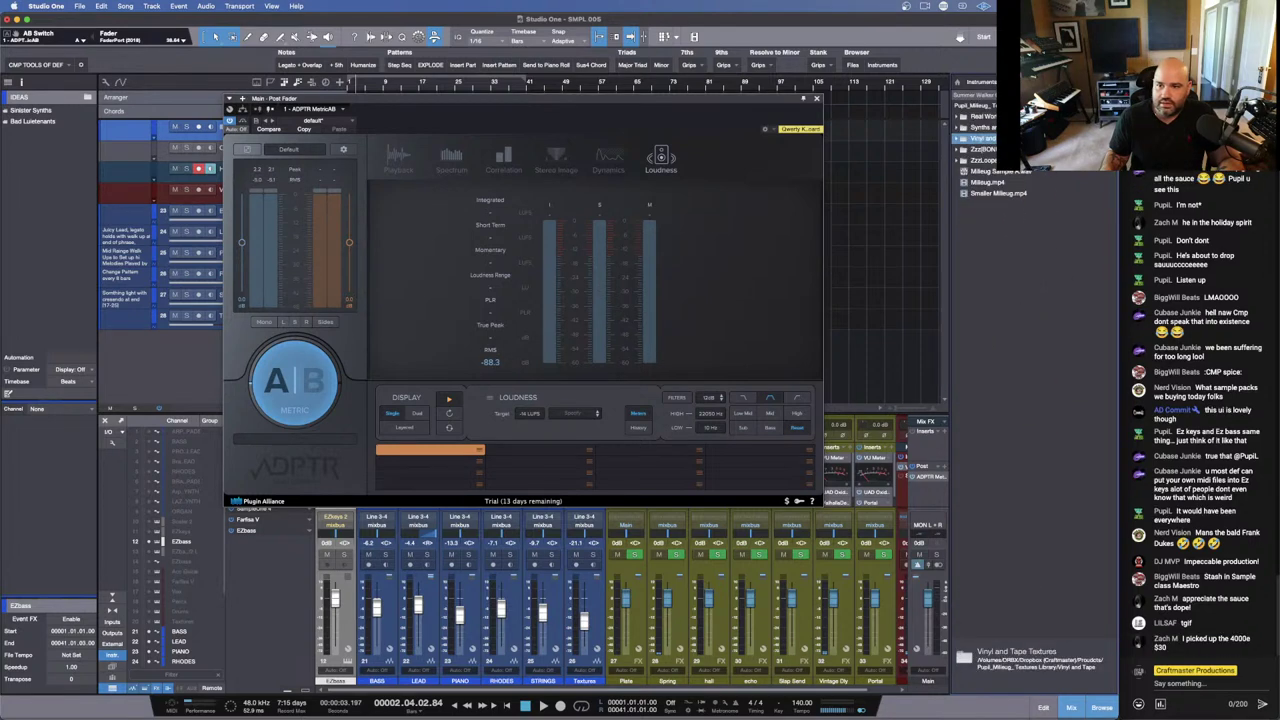
click(985, 104)
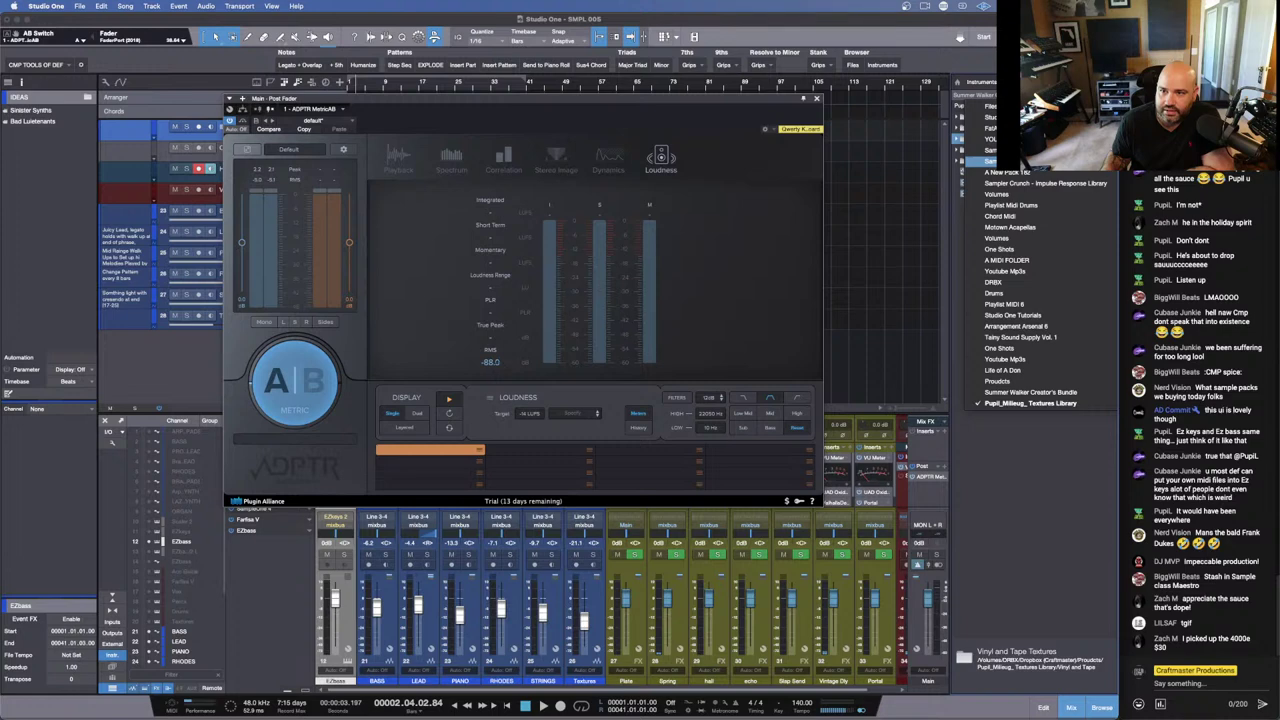
click(990, 161)
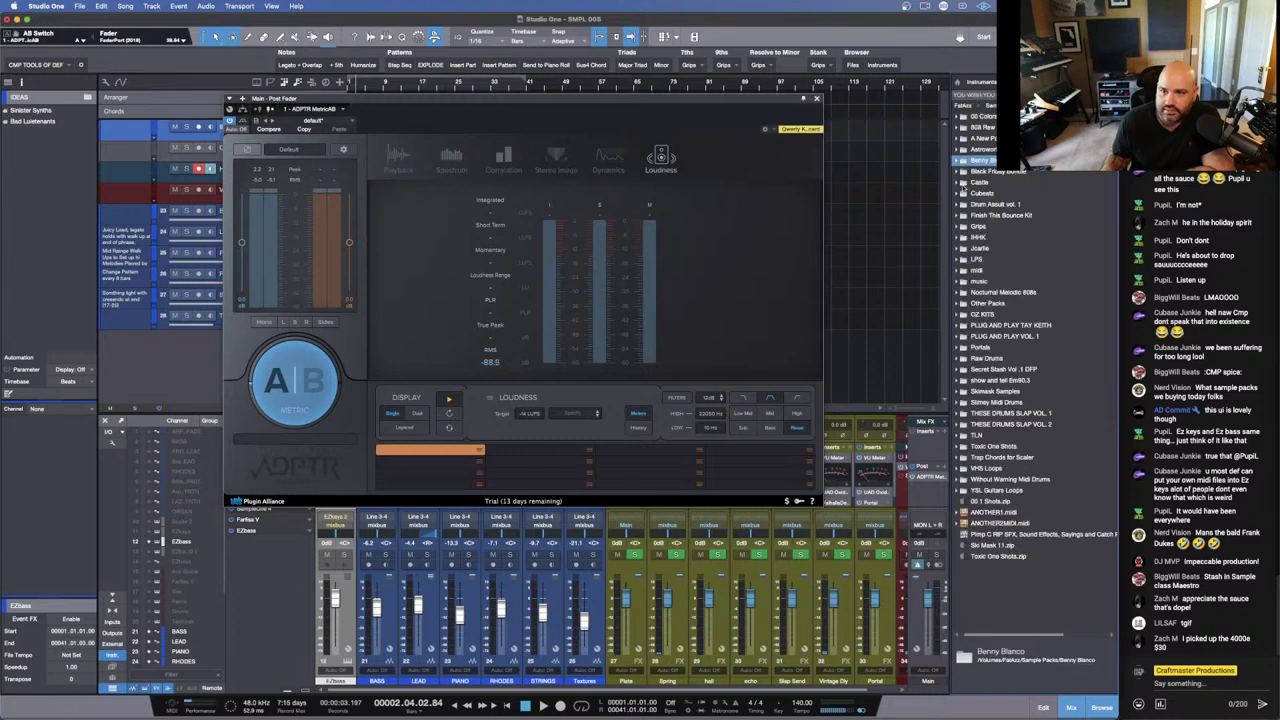
click(978, 104)
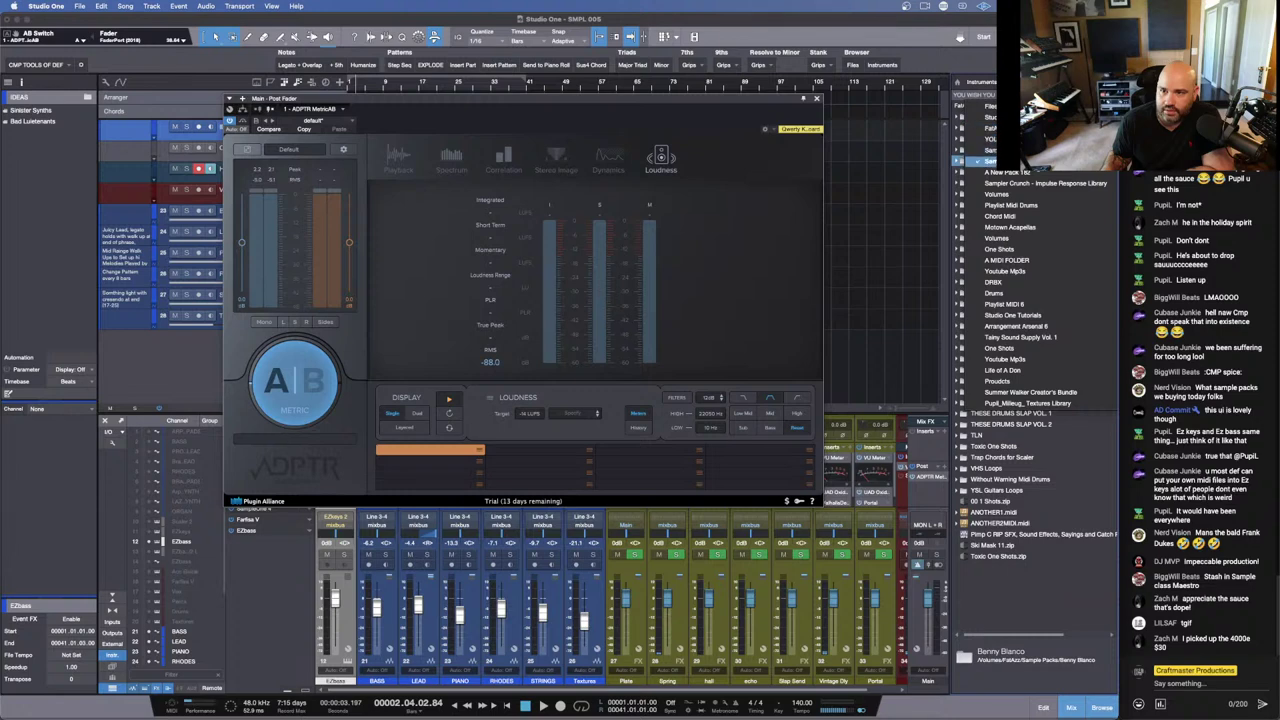
click(988, 163)
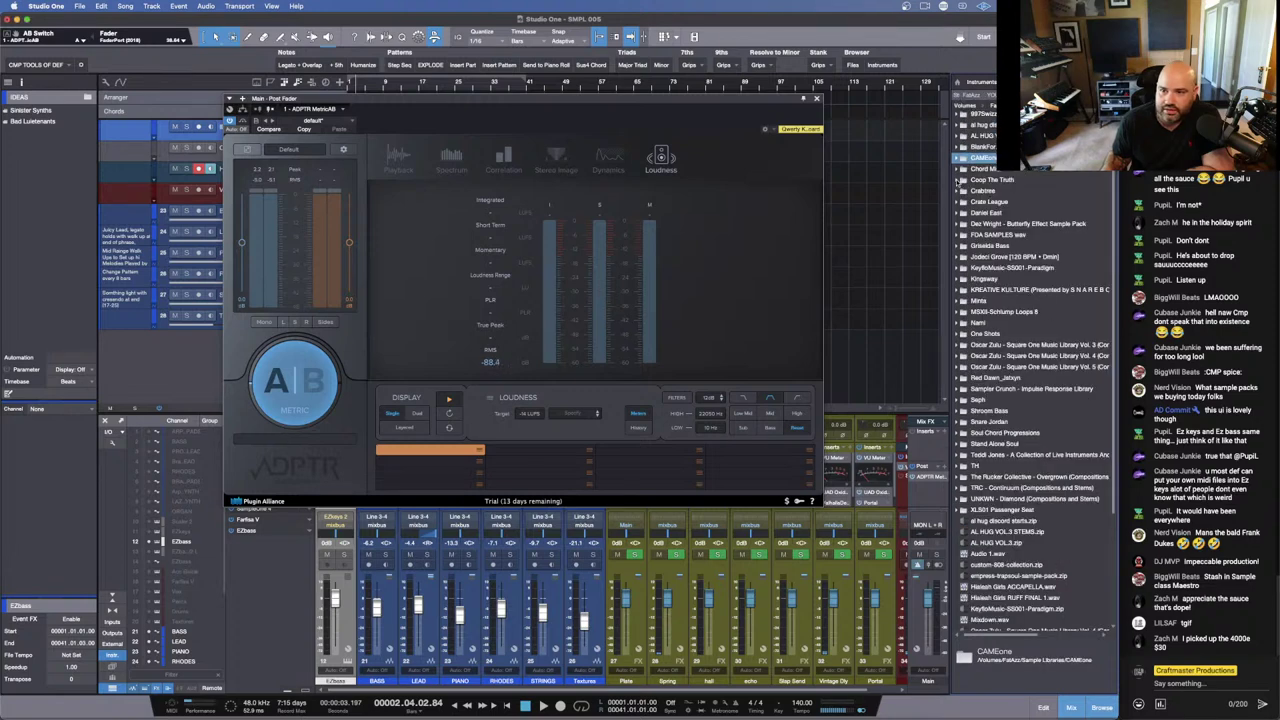
click(957, 159)
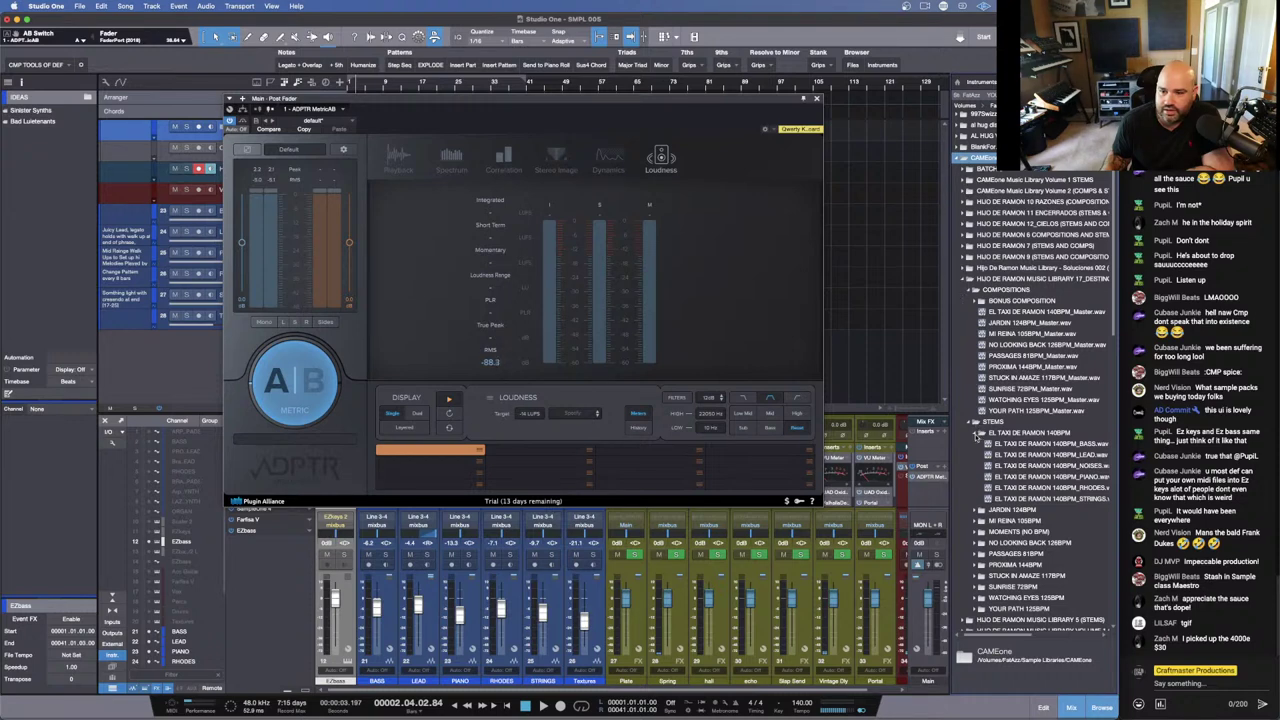
Step: Collapse the EL TAXI DE RAMON 140BPM stems folder and audition the EL TAXI DE RAMON 140BPM_Master.wav composition
click(976, 433)
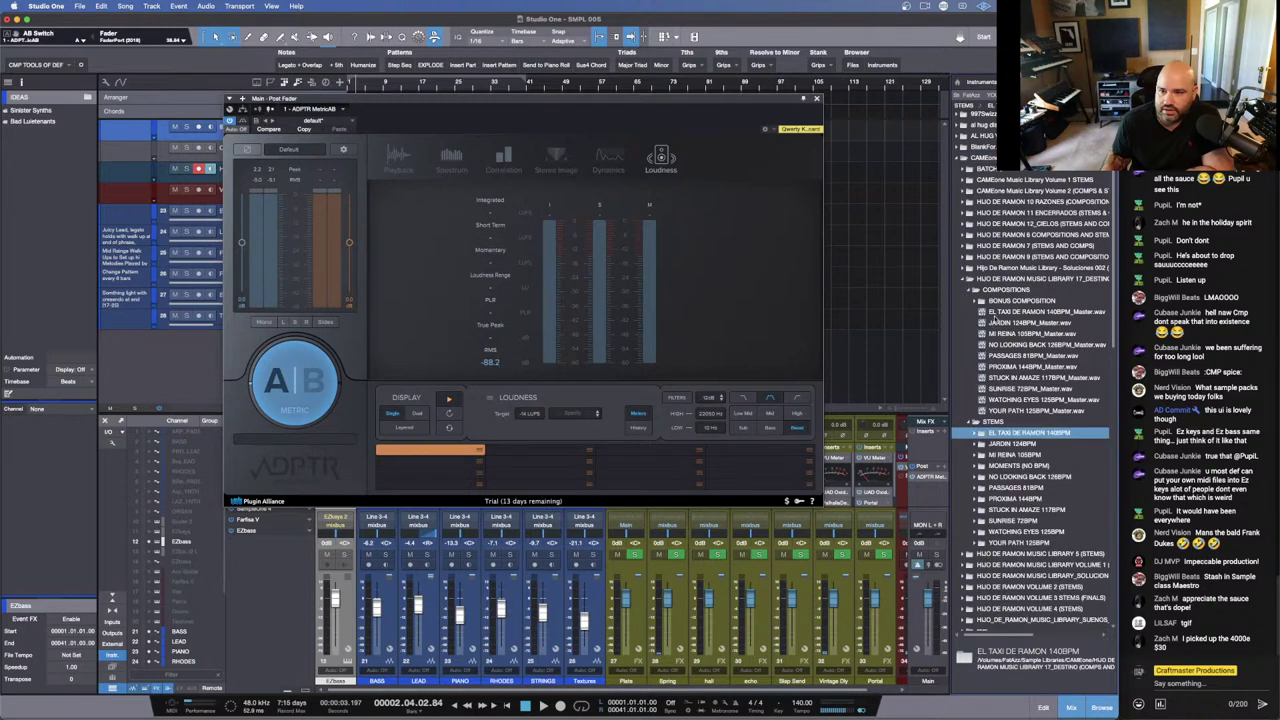
click(997, 312)
click(958, 686)
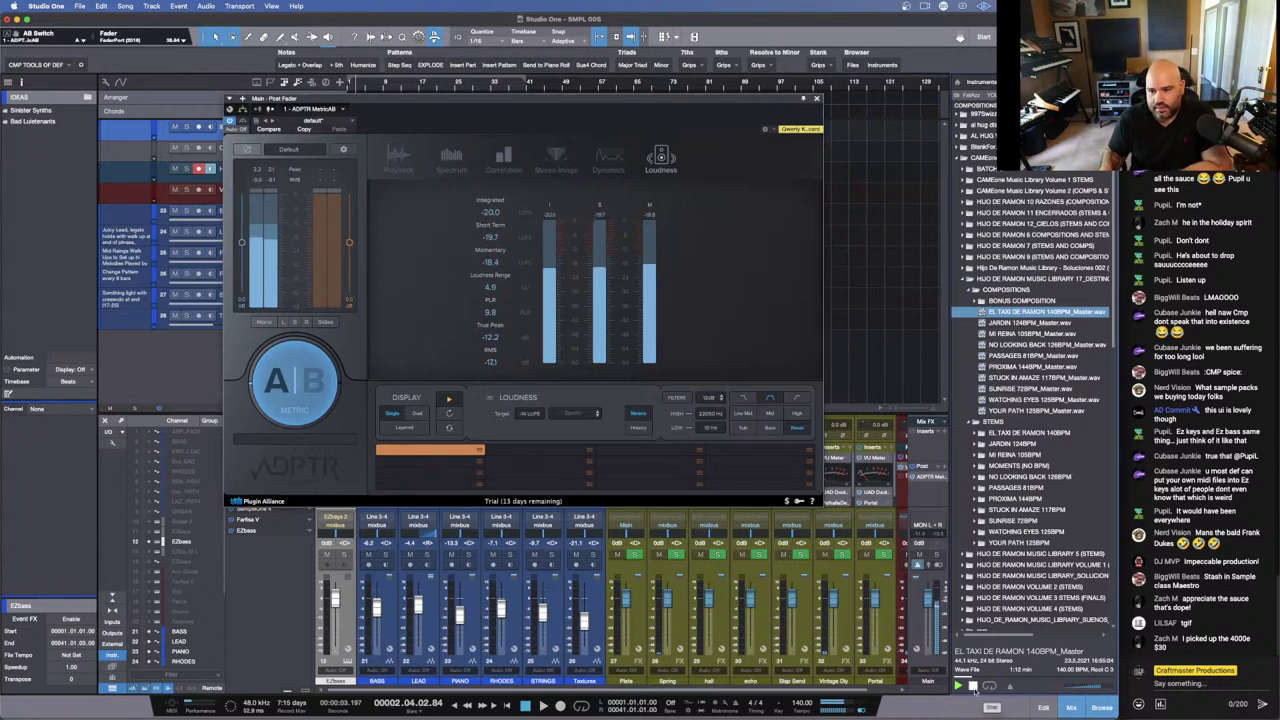
click(973, 687)
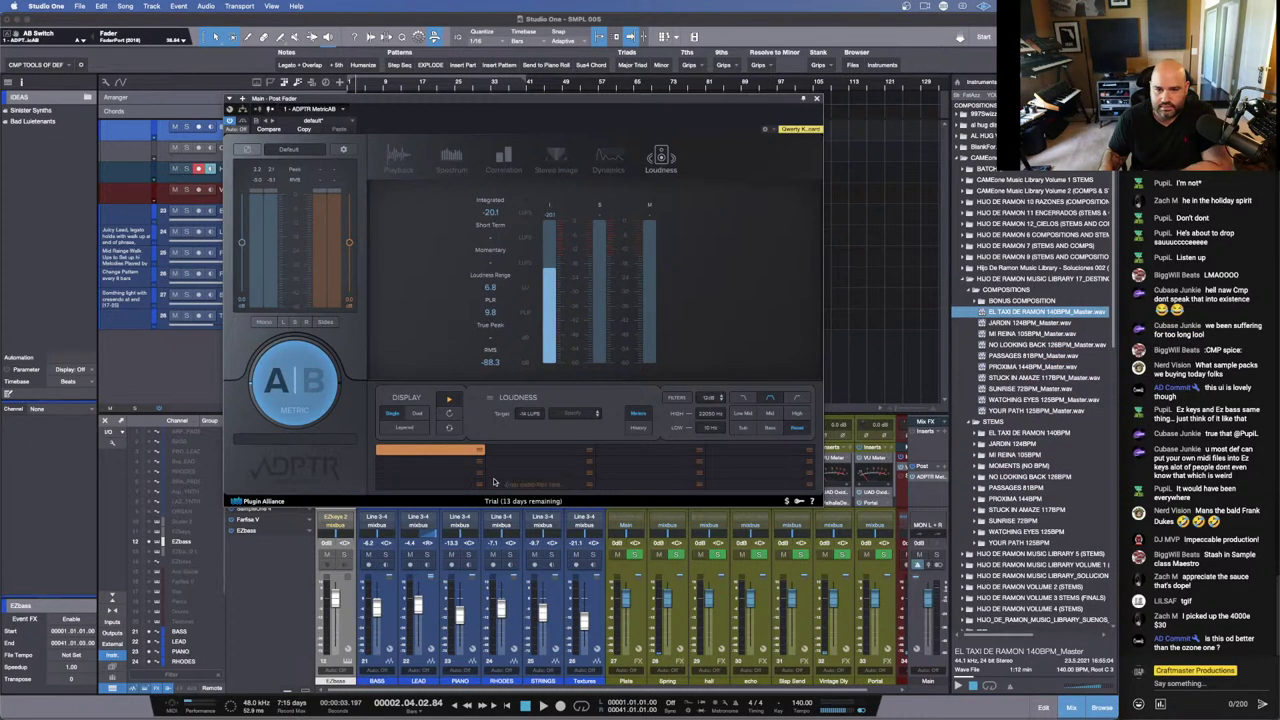
Step: Load EL TAXI DE RAMON 140BPM_Master.wav into MetricAB's first reference slot and set its playback mode to Sync
drag(493, 483, 436, 452)
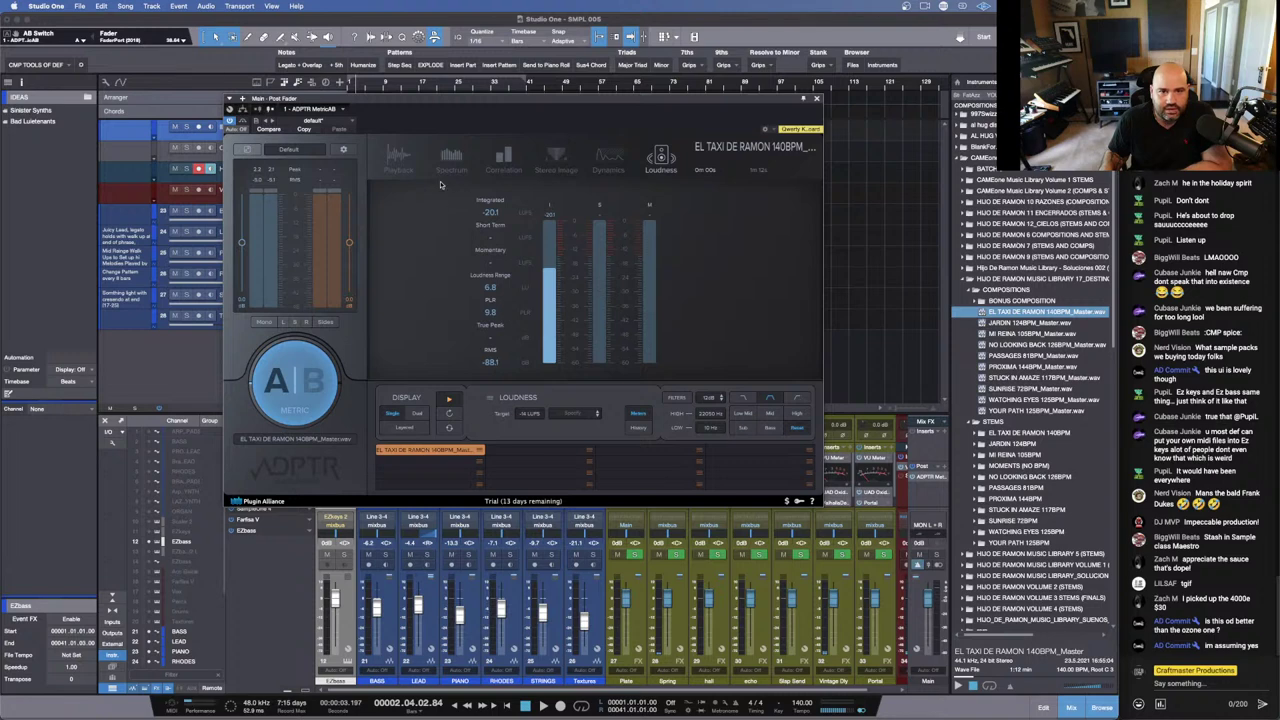
click(400, 162)
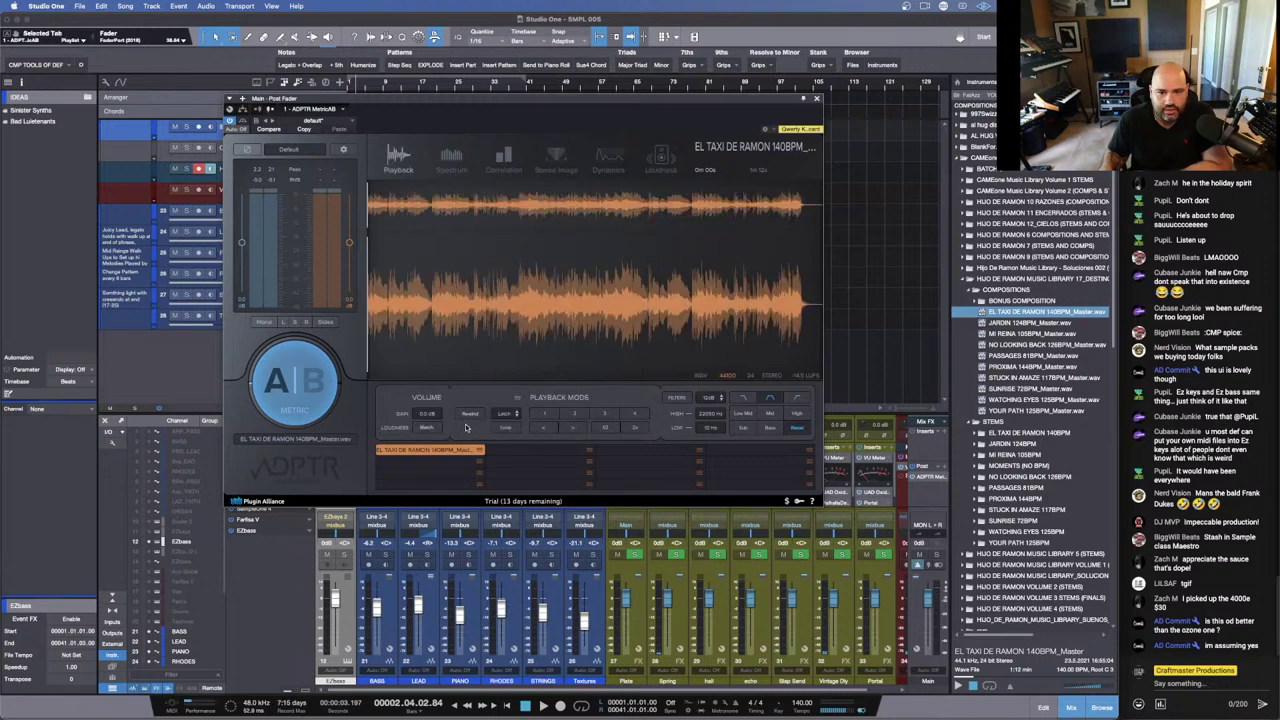
click(513, 416)
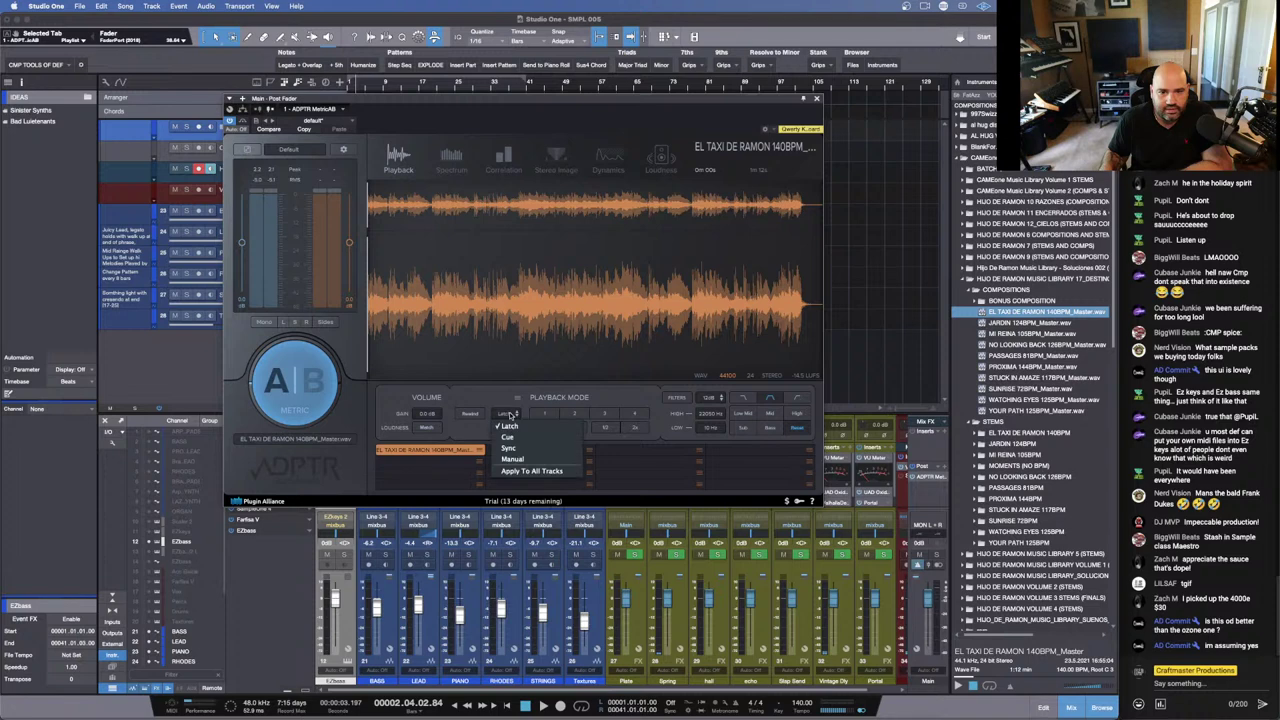
click(510, 448)
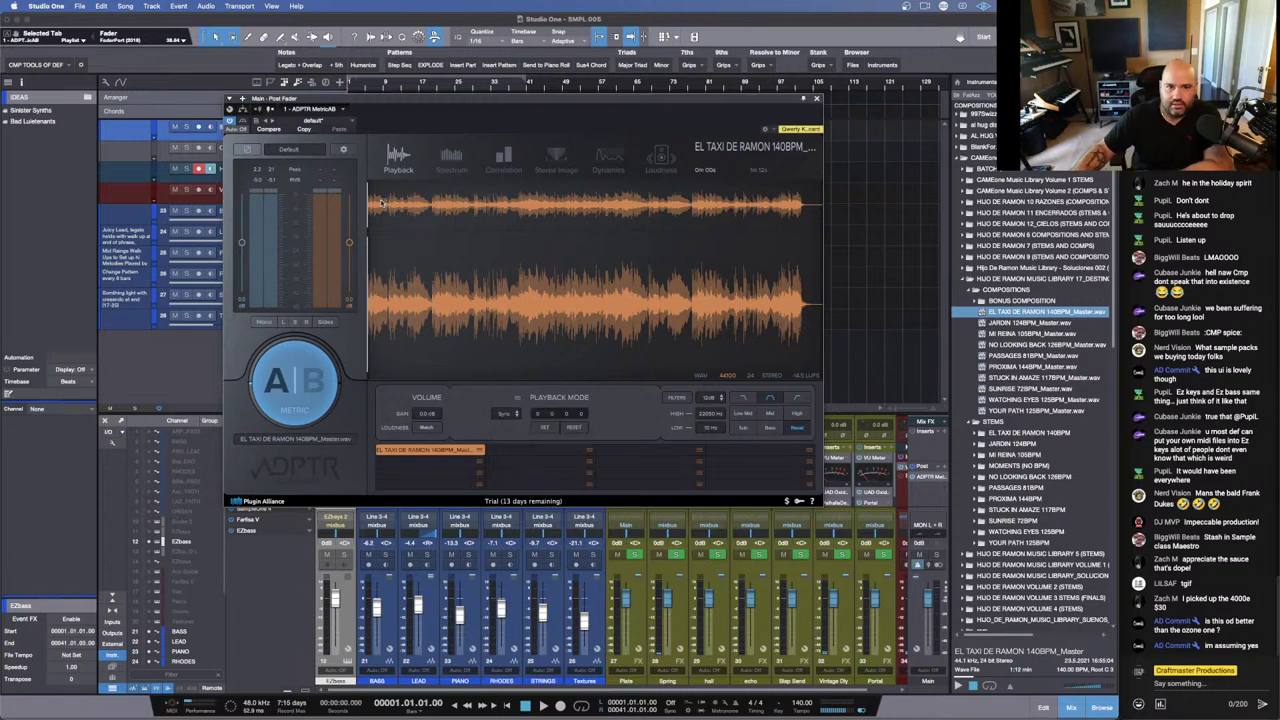
Step: Play the song and compare the mix with the synced reference in MetricAB, ending on B
key(space)
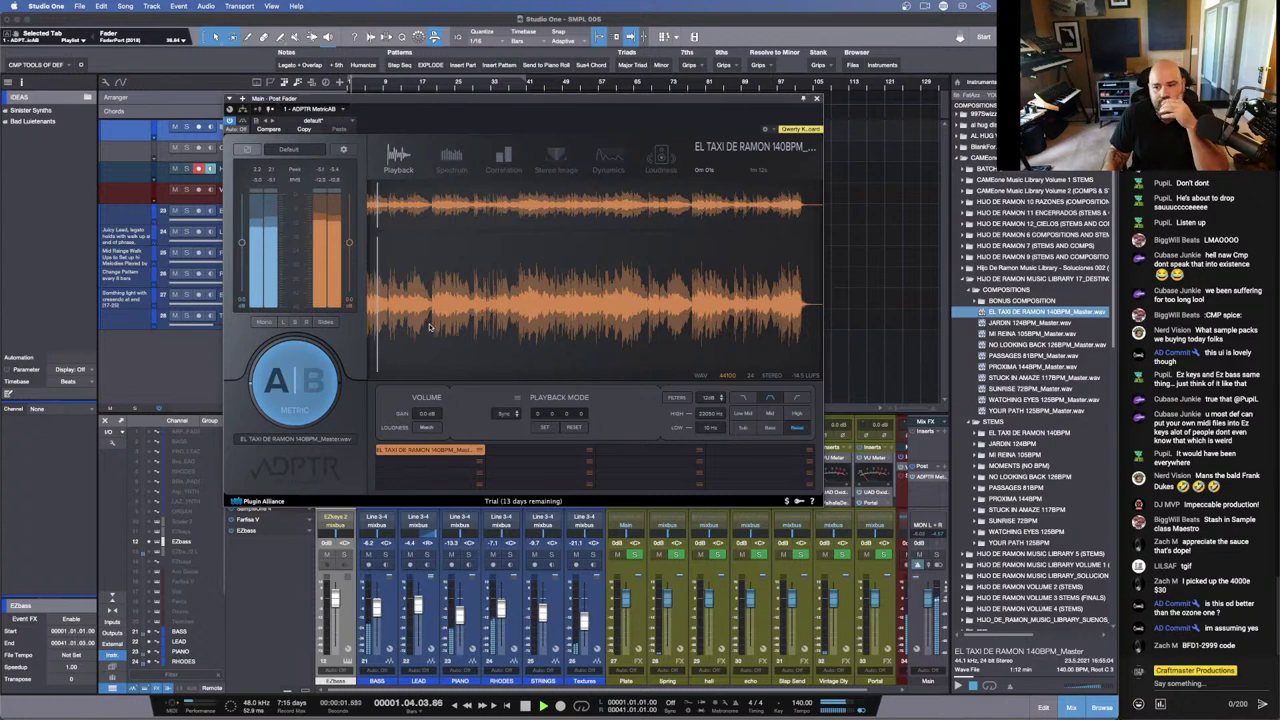
click(305, 384)
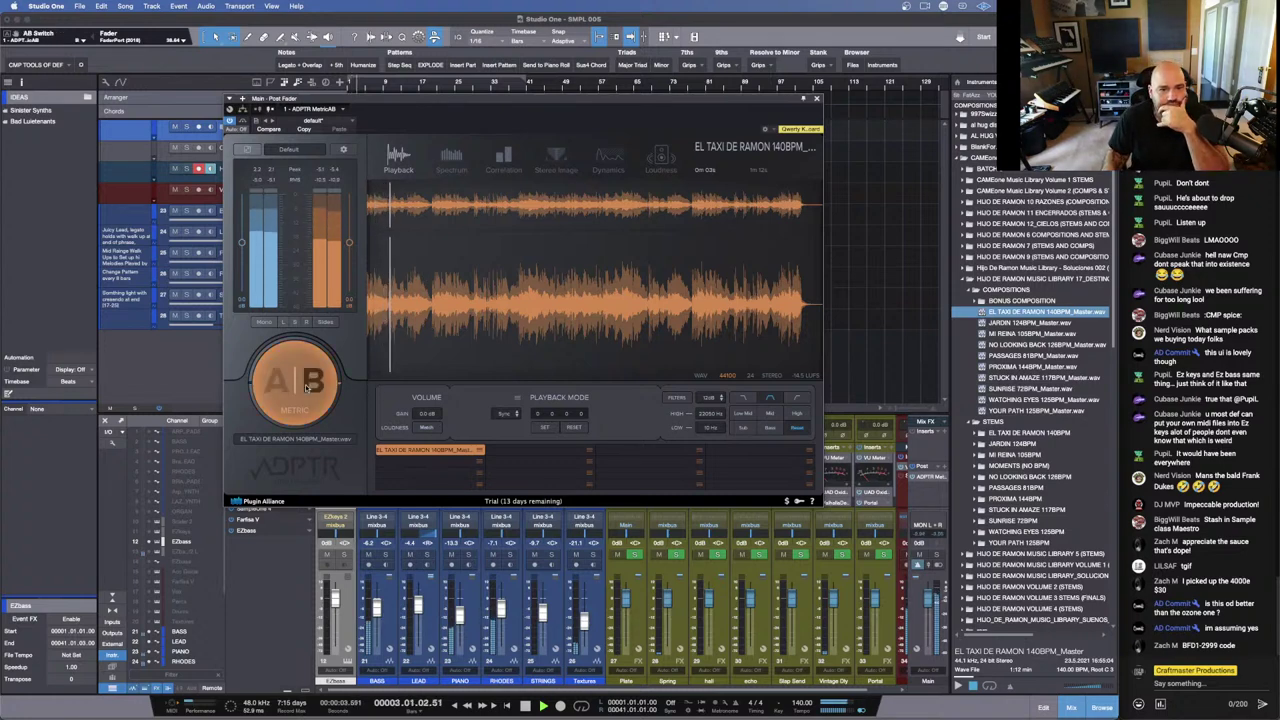
click(305, 384)
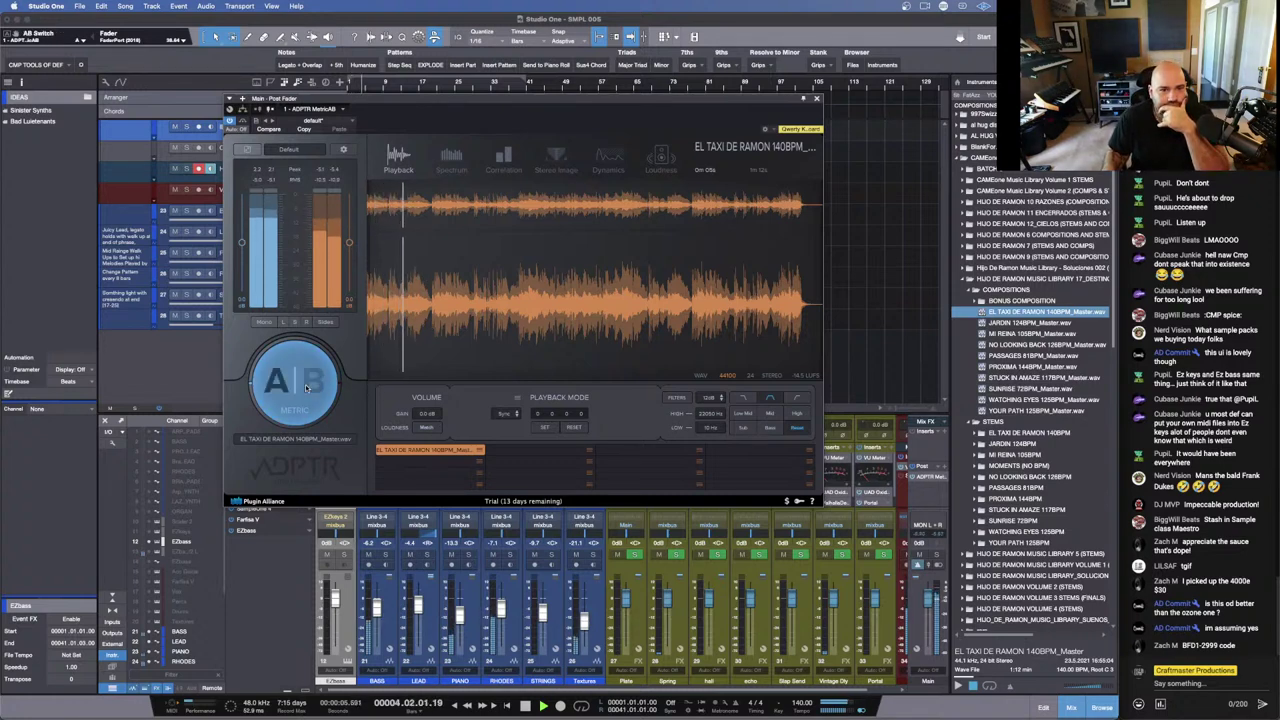
click(305, 384)
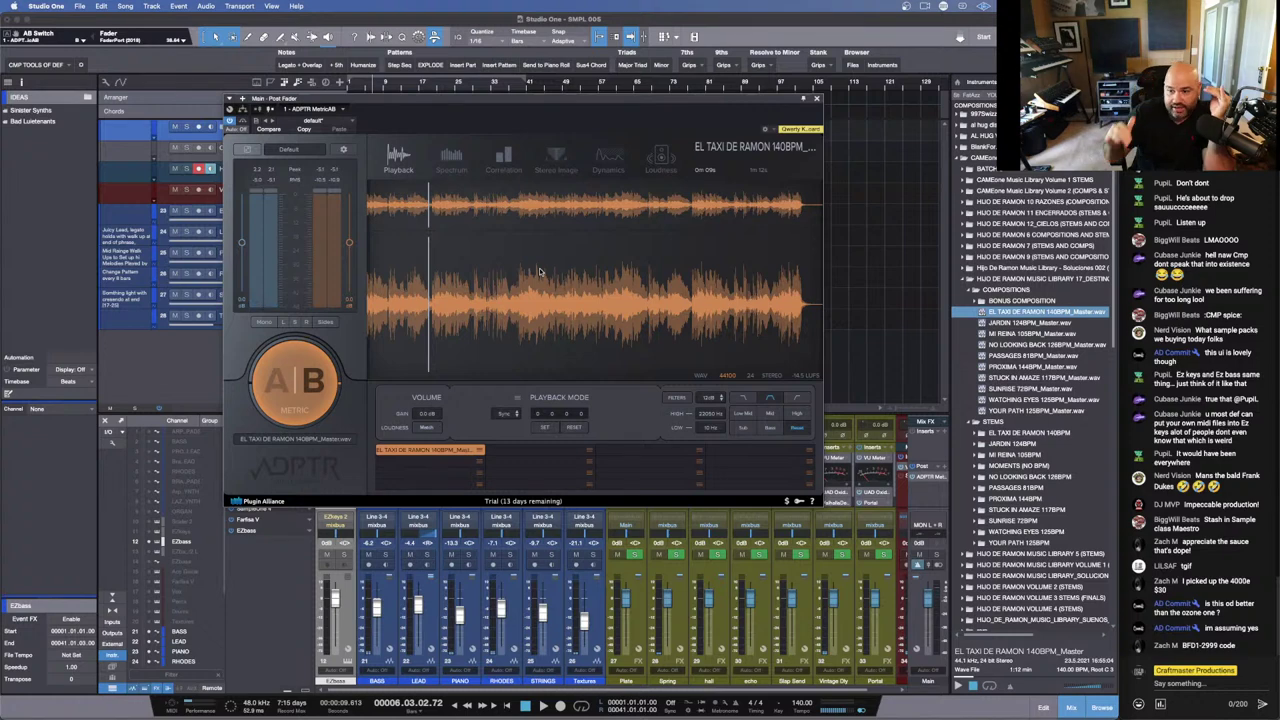
Step: Show MetricAB's Spectrum view, try the Dual display, and settle on Layered with the A mix as the source
click(455, 157)
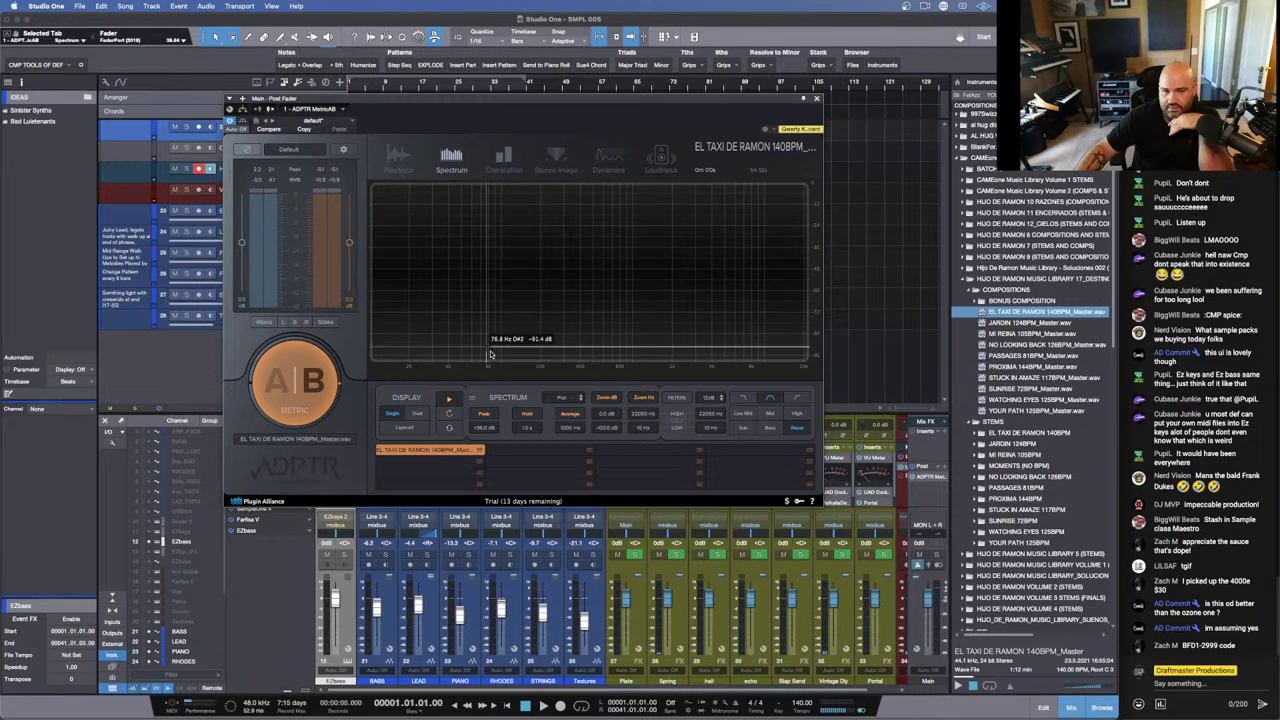
key(space)
click(420, 413)
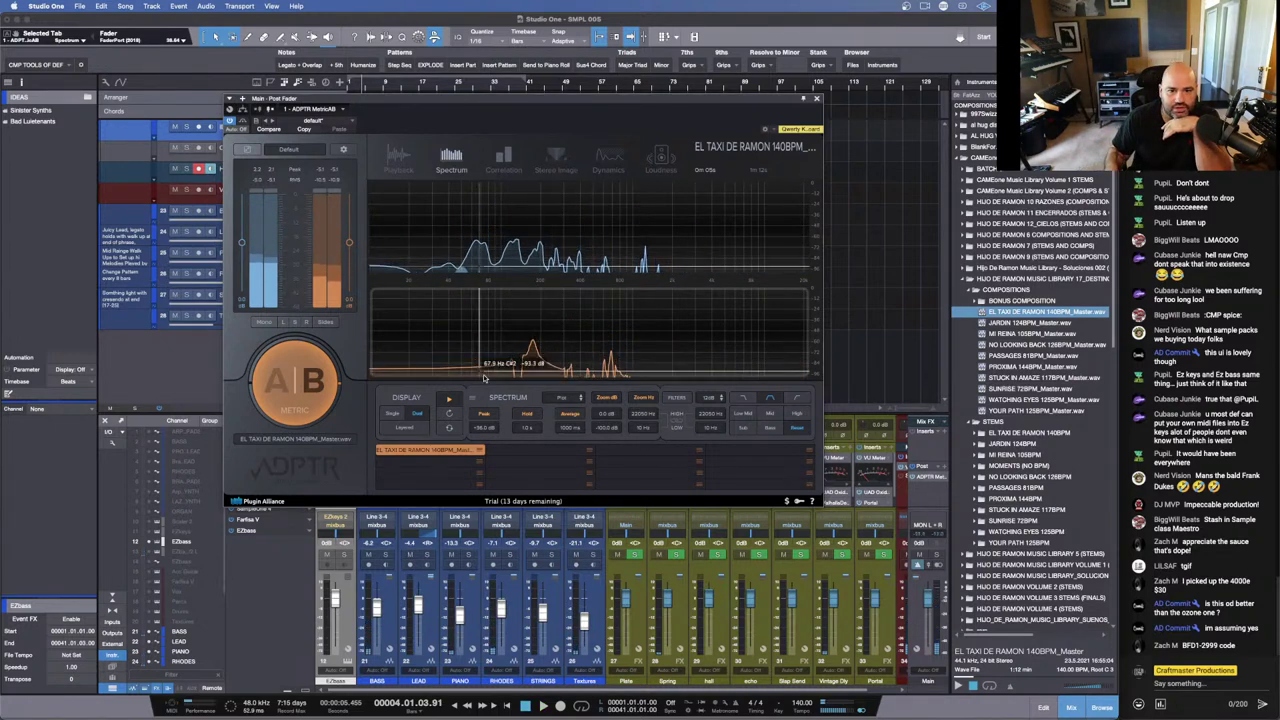
click(405, 427)
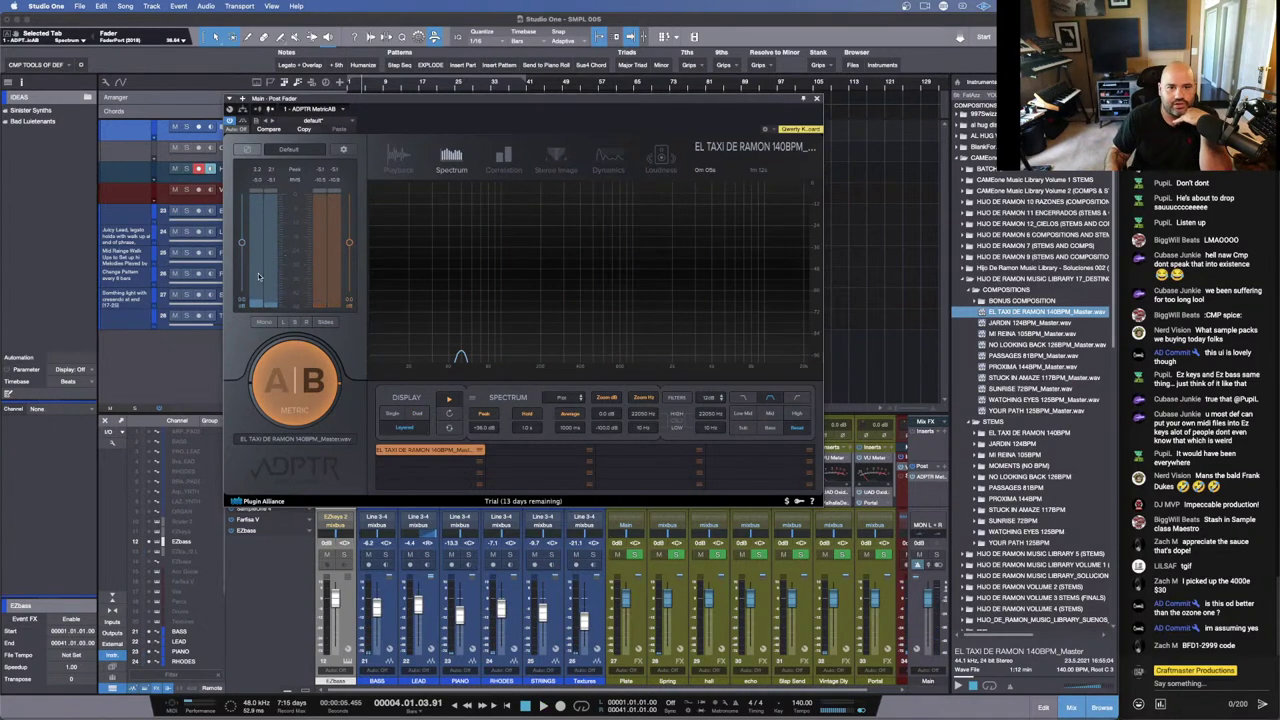
click(291, 400)
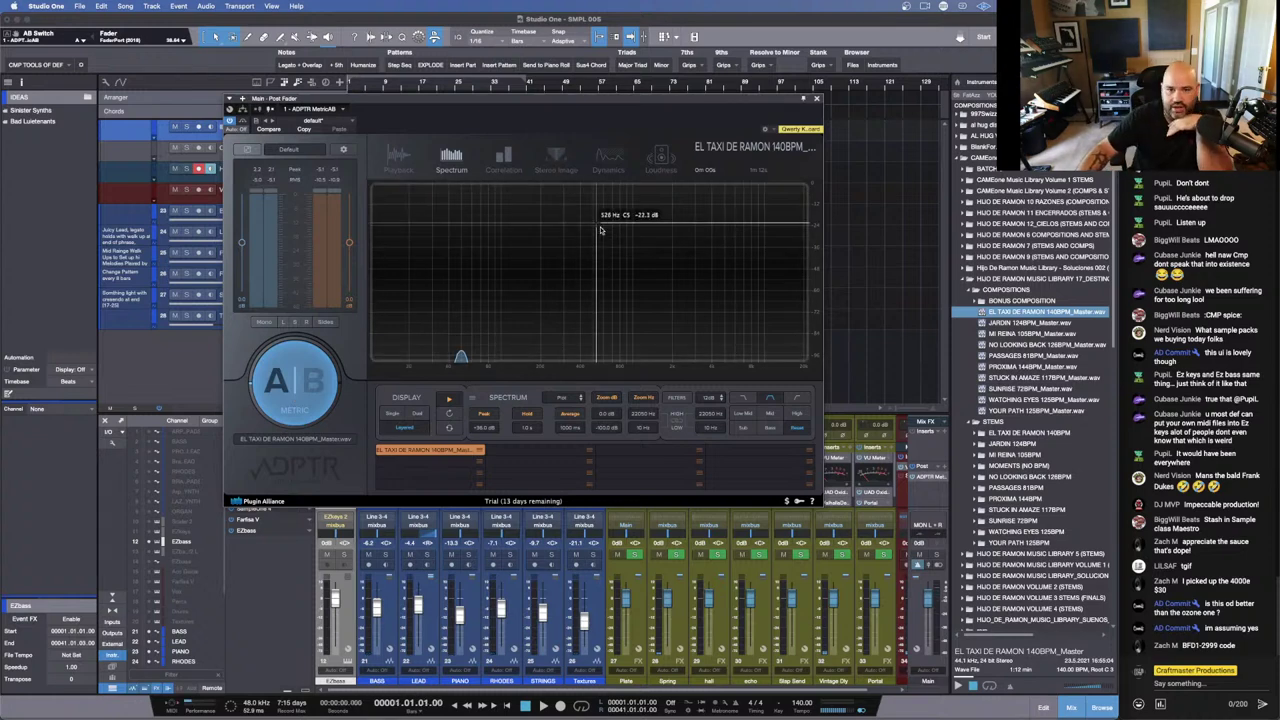
Step: Play the song and compare the layered spectra while alternating between the mix and the reference, ending on A
key(space)
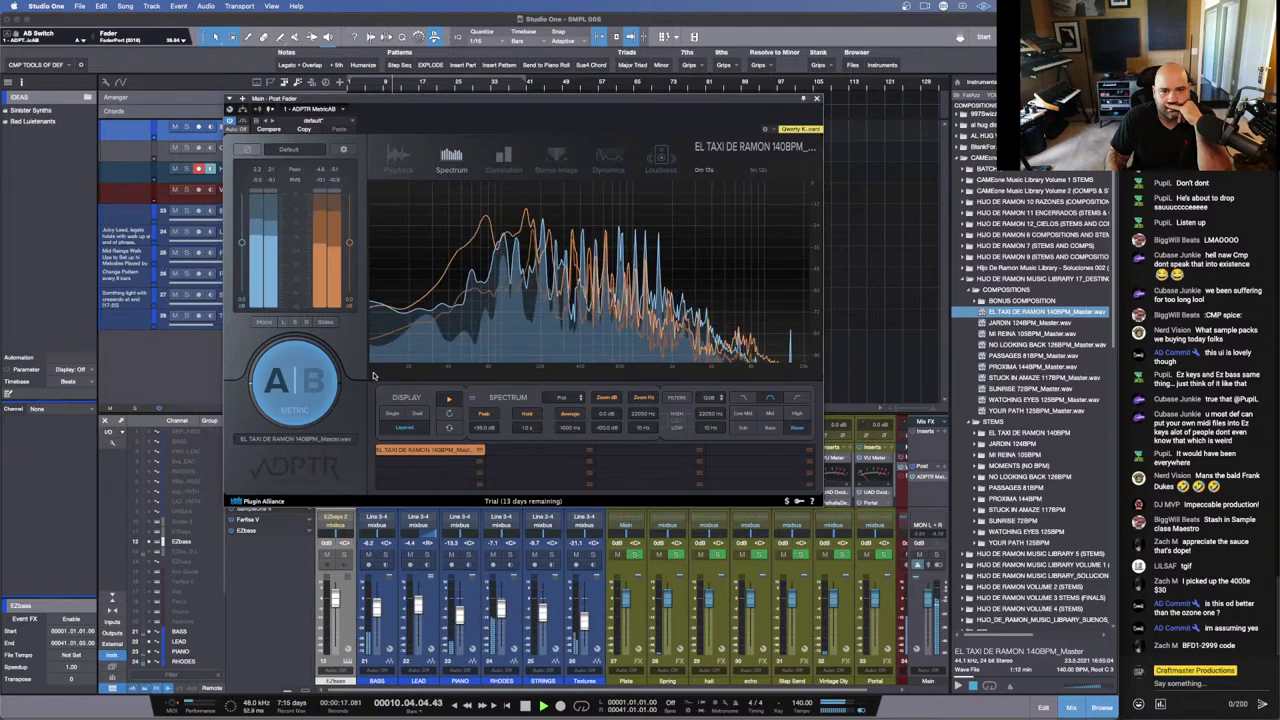
click(307, 387)
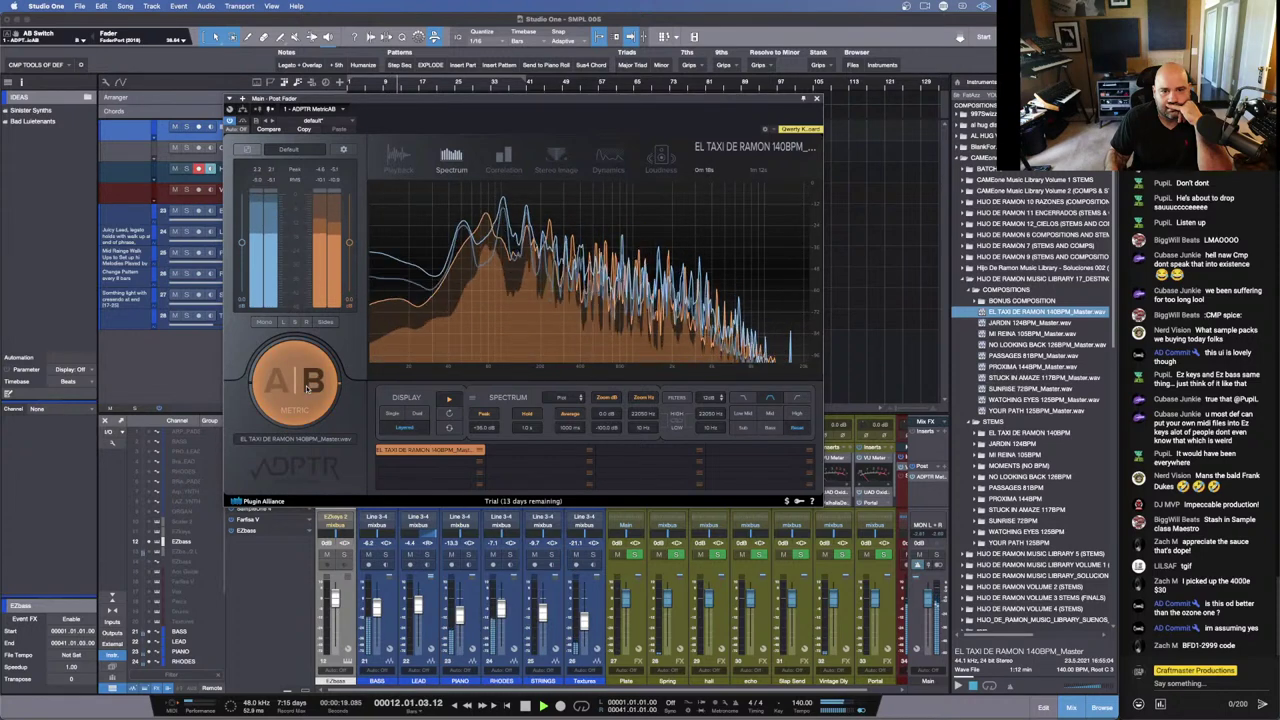
click(307, 387)
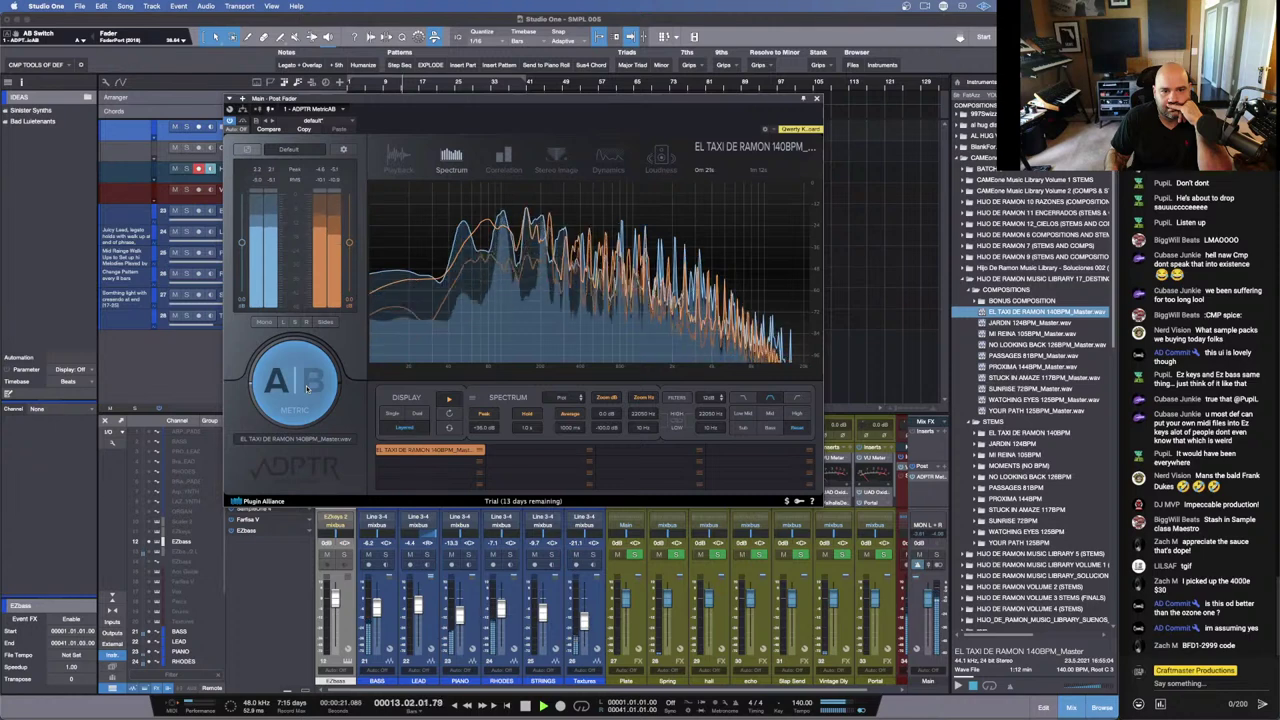
click(306, 385)
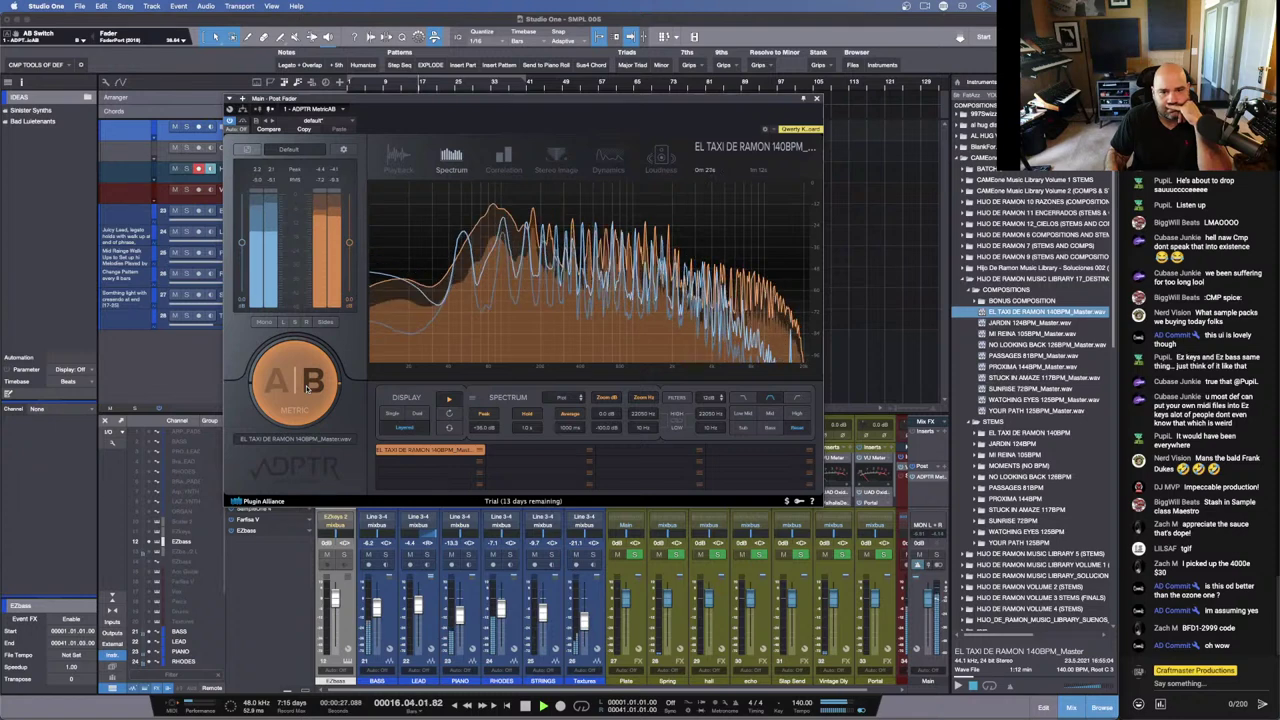
click(306, 385)
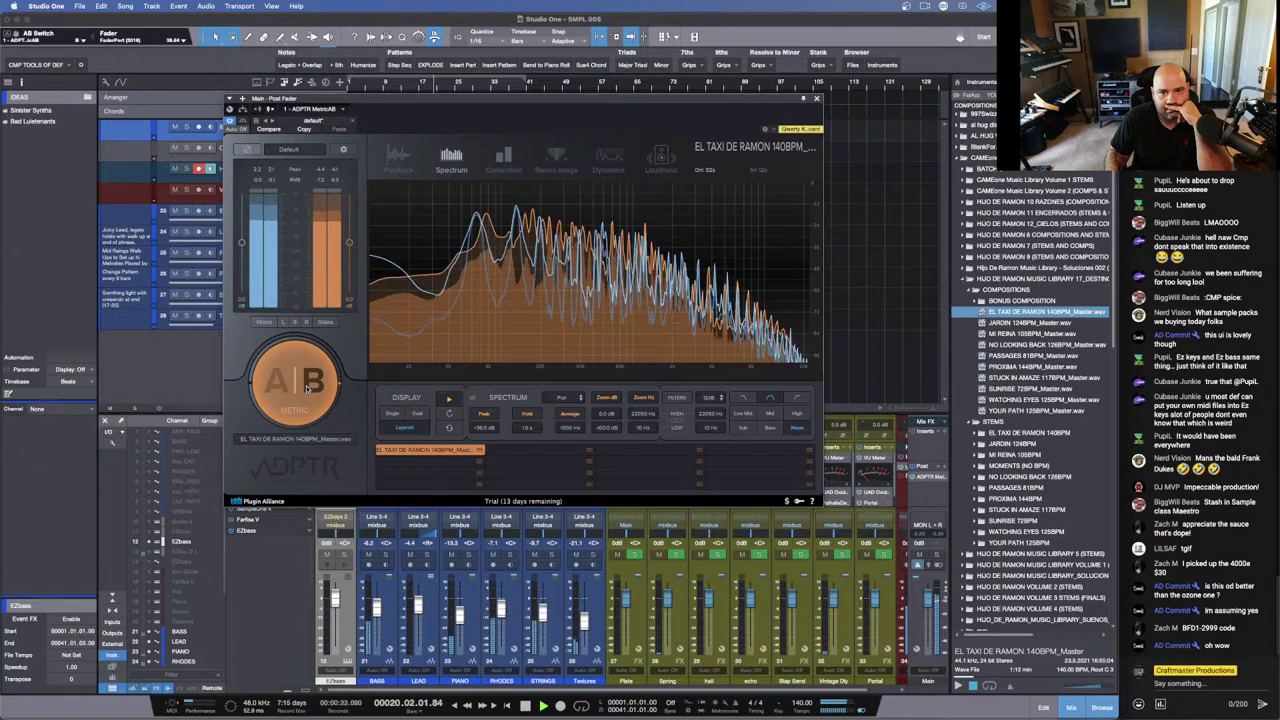
click(306, 385)
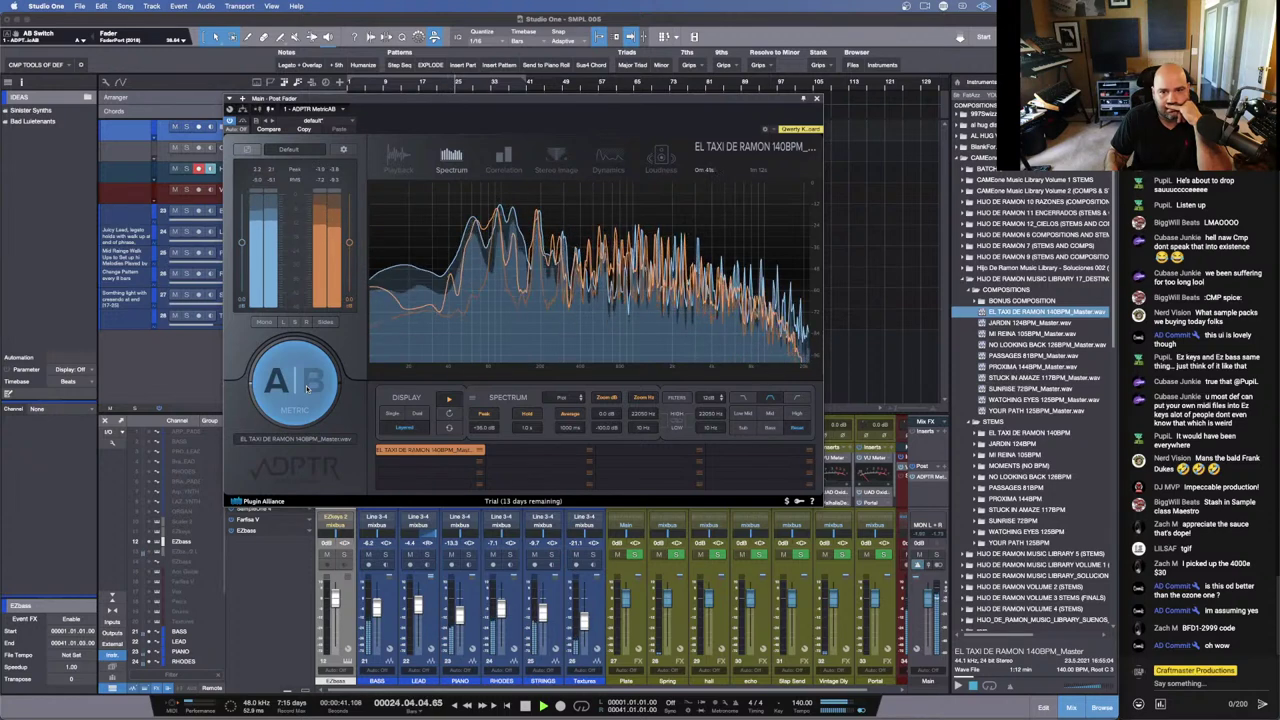
click(307, 388)
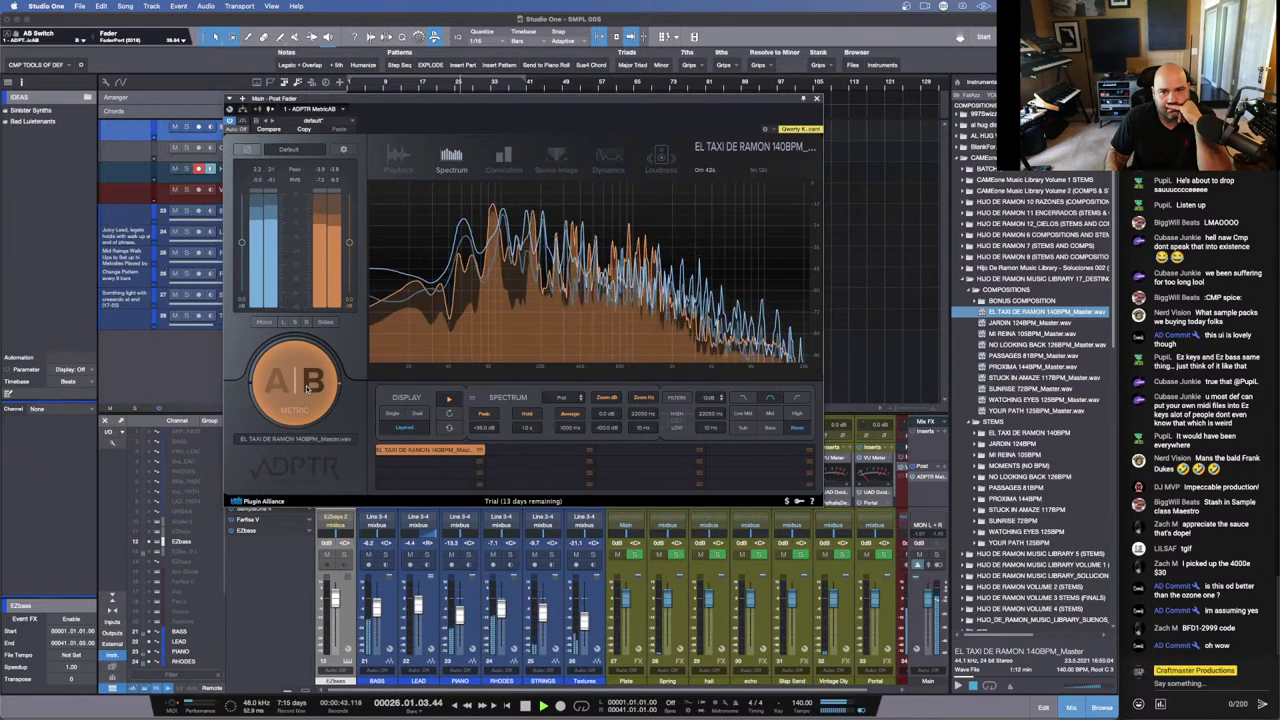
click(307, 388)
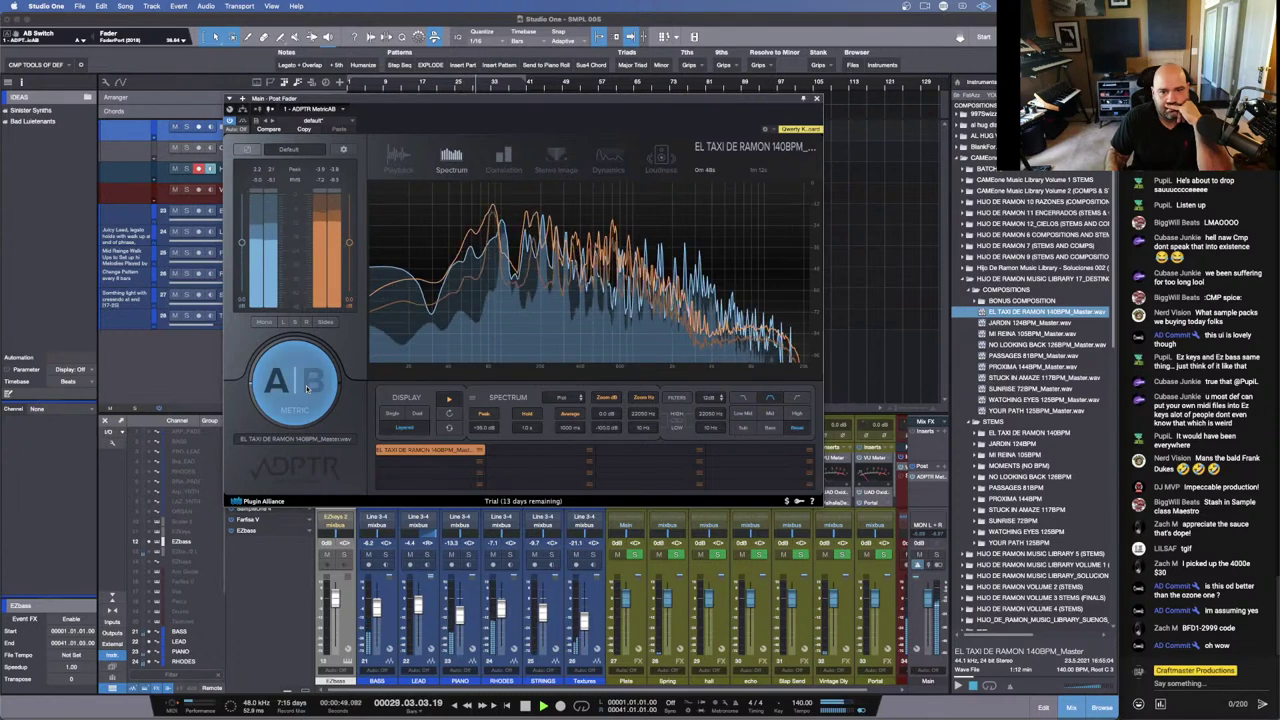
click(306, 386)
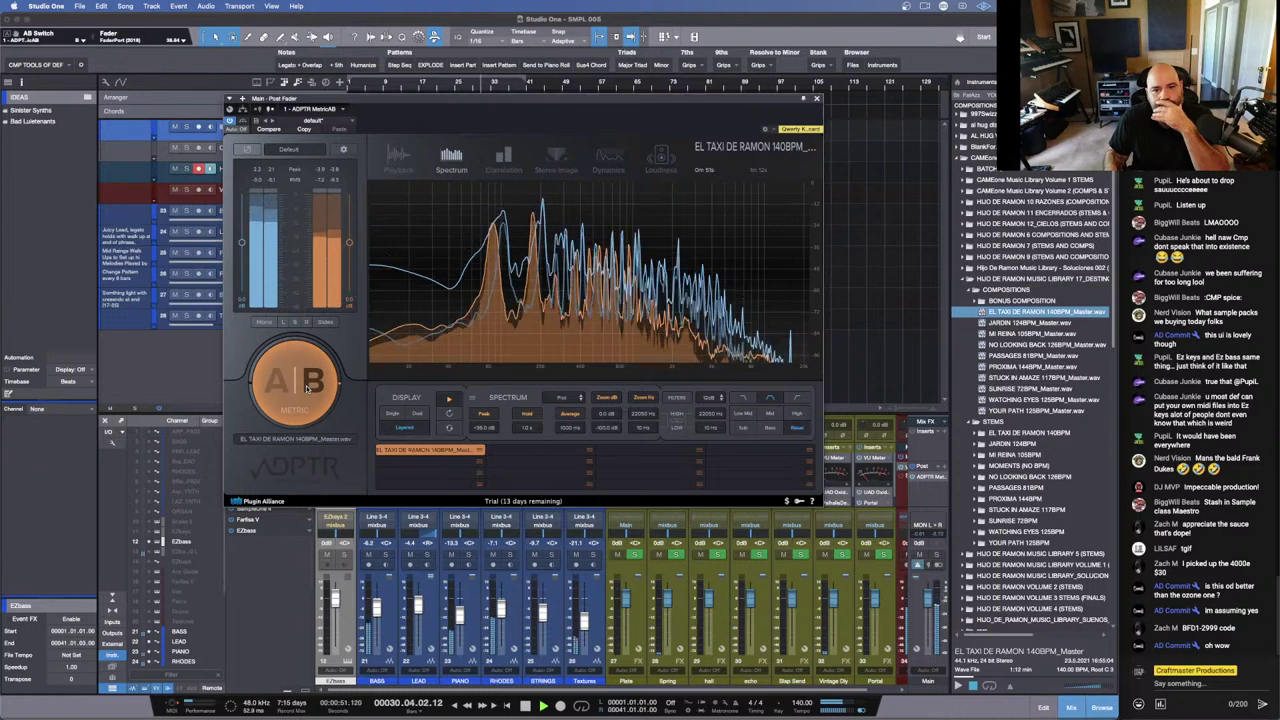
click(306, 385)
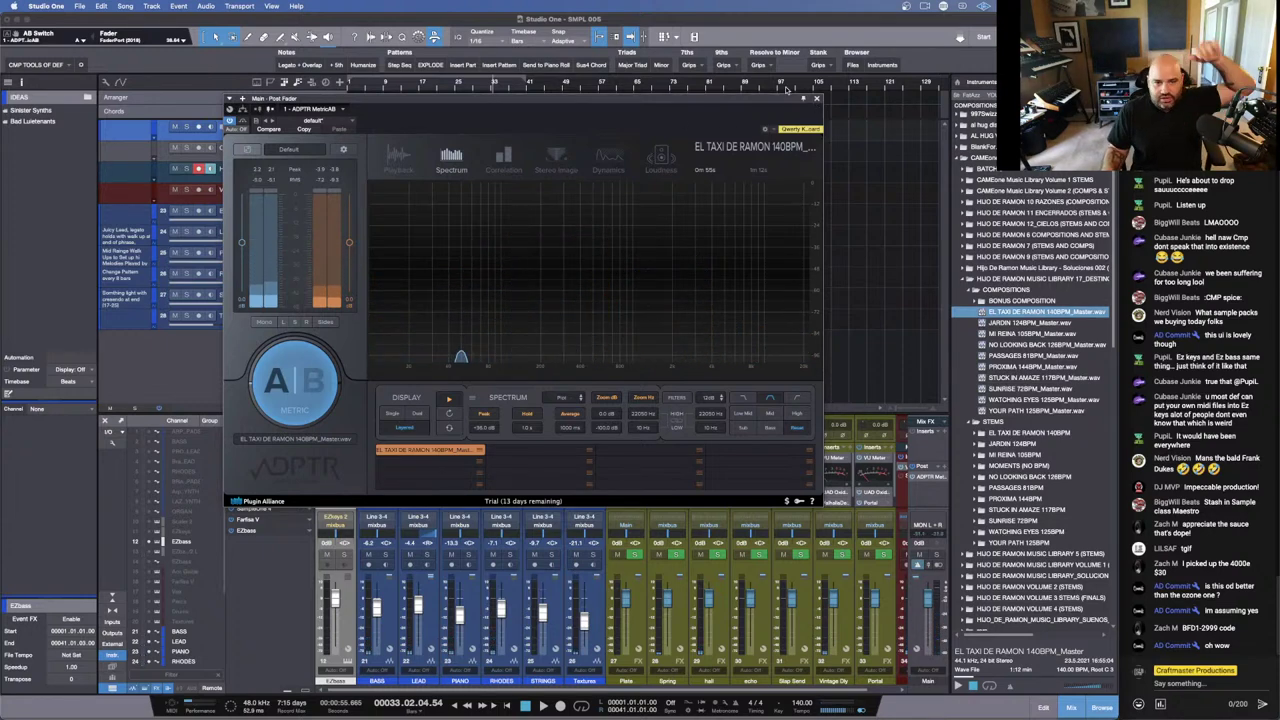
Step: Move the MetricAB window aside, close it, and enlarge the mixer to show more of the channel inserts
drag(761, 99, 729, 22)
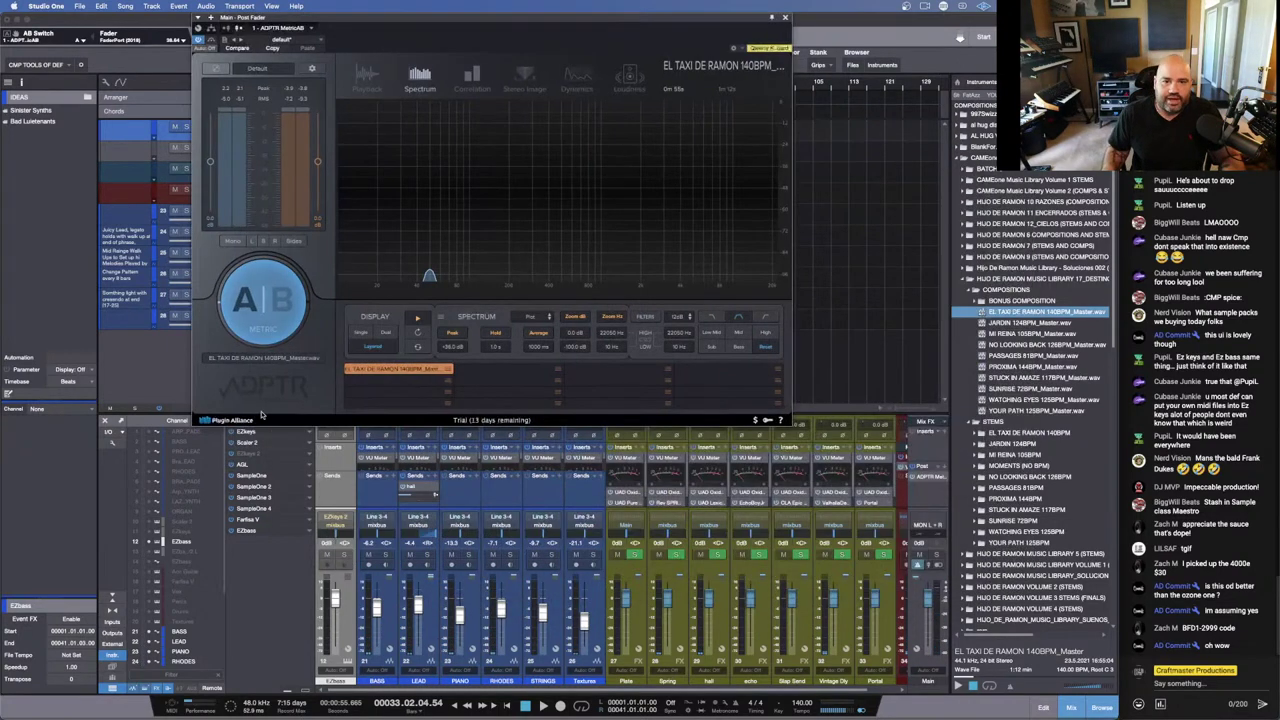
drag(615, 18, 735, 136)
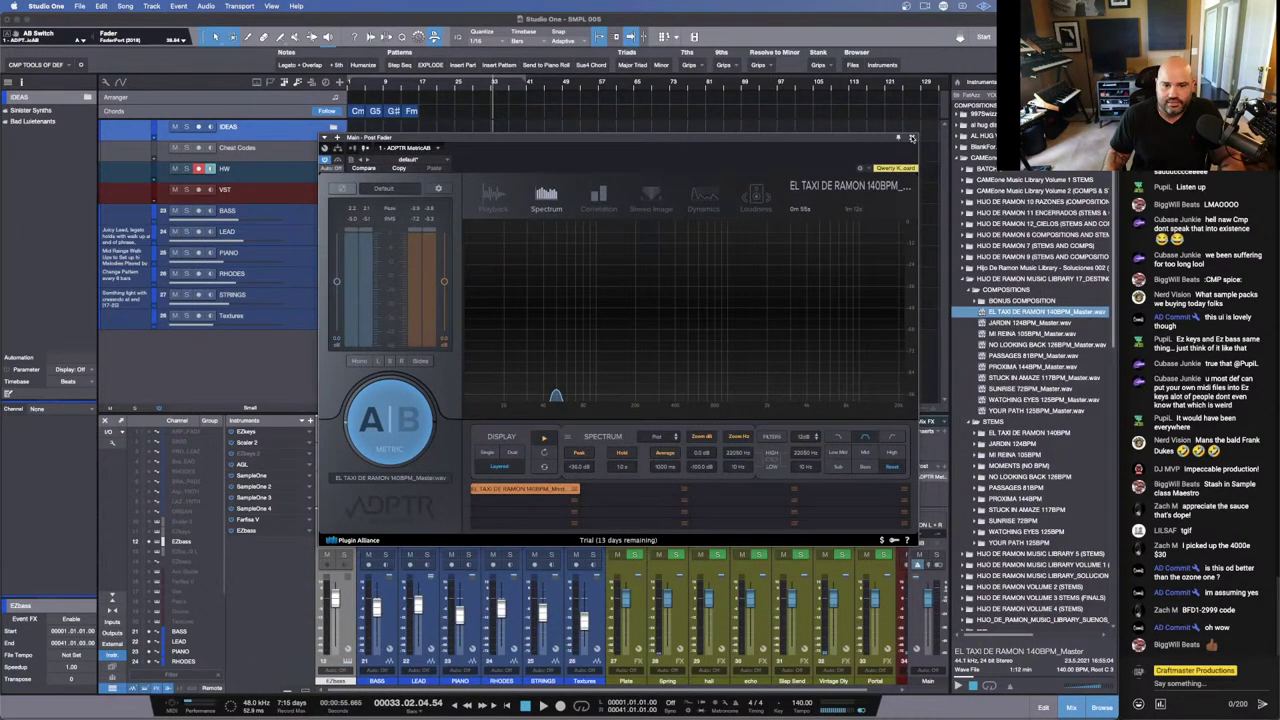
click(911, 137)
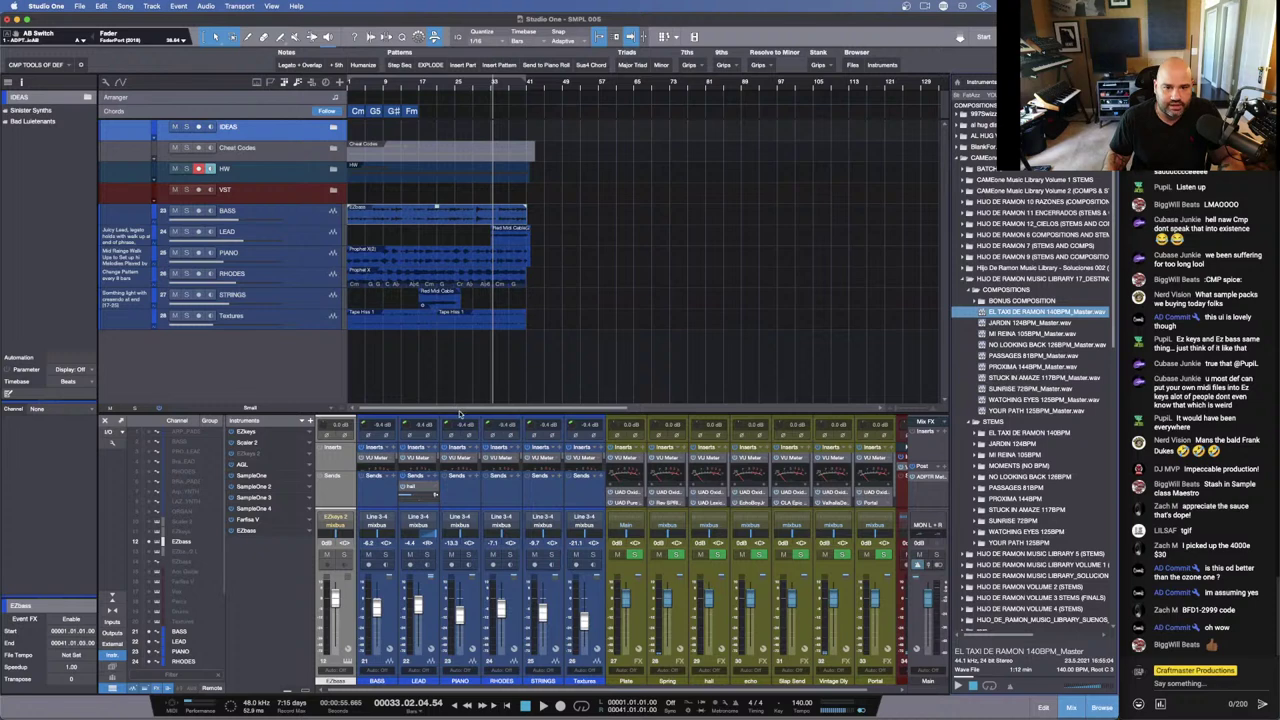
drag(460, 413, 470, 308)
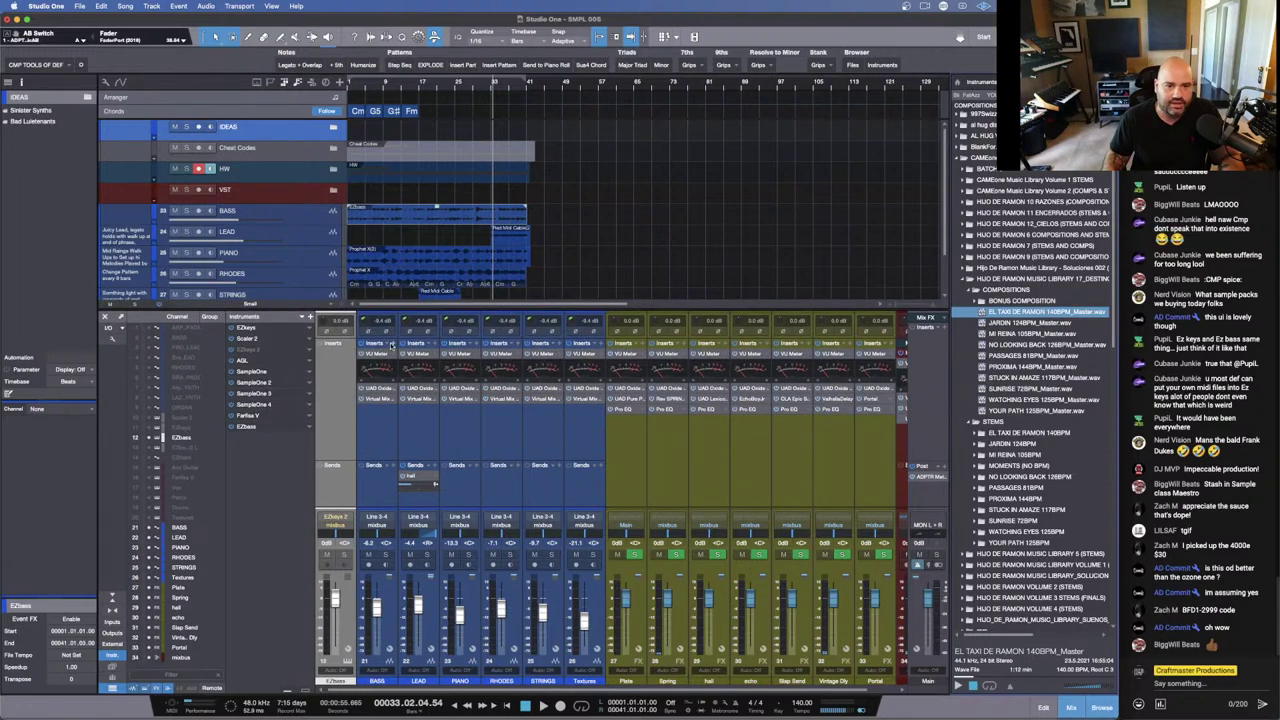
Step: Search the plug-in list for the BASS channel's inserts and add the UAD Pultec EQP equalizer
click(395, 343)
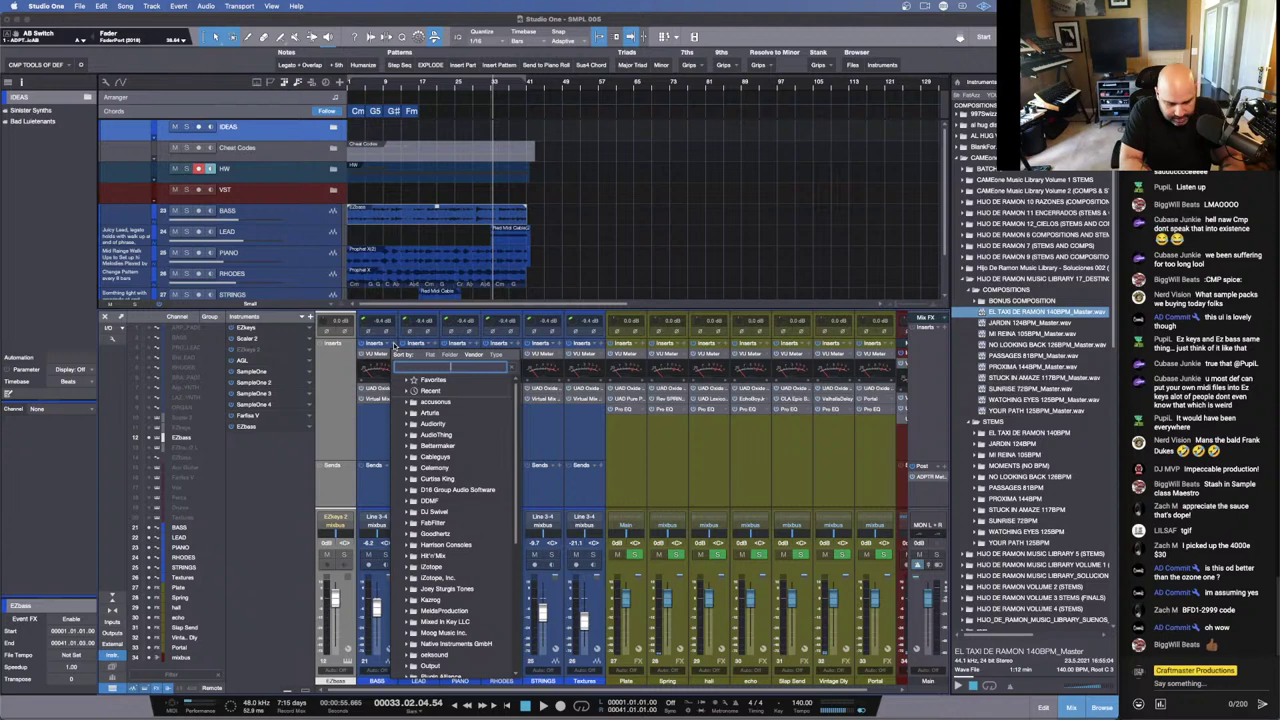
text(h)
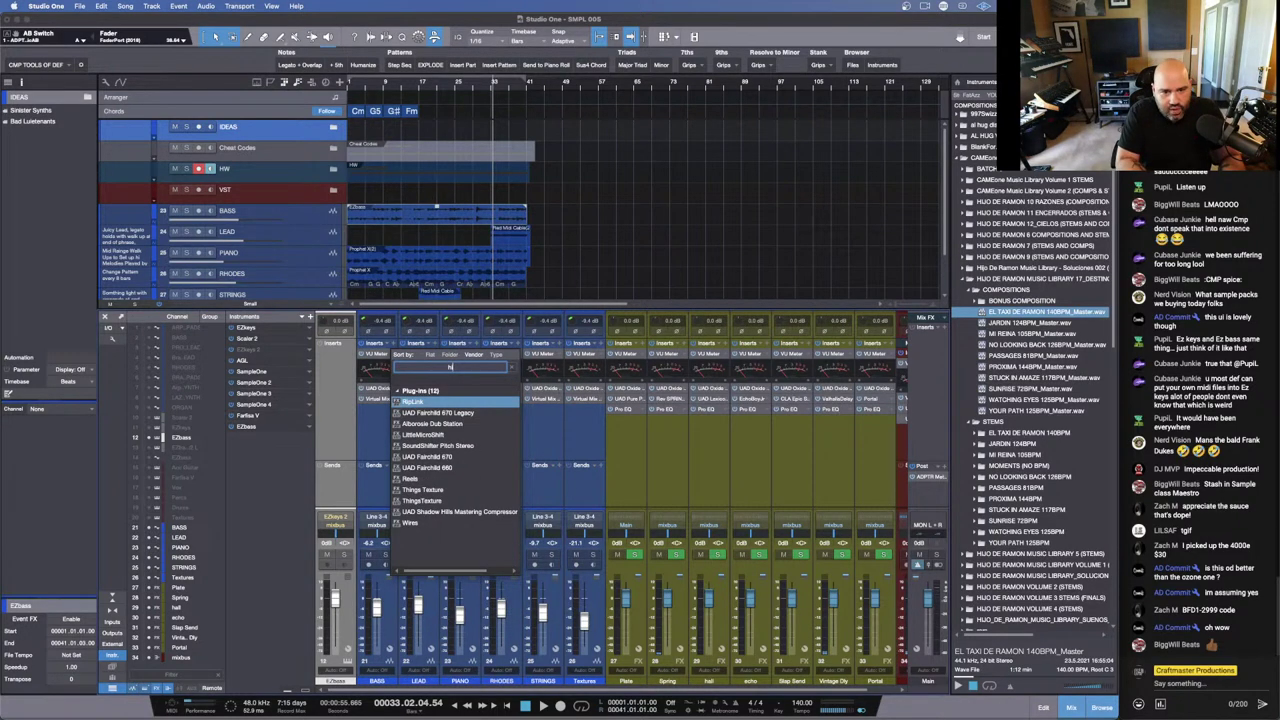
key(BackSpace)
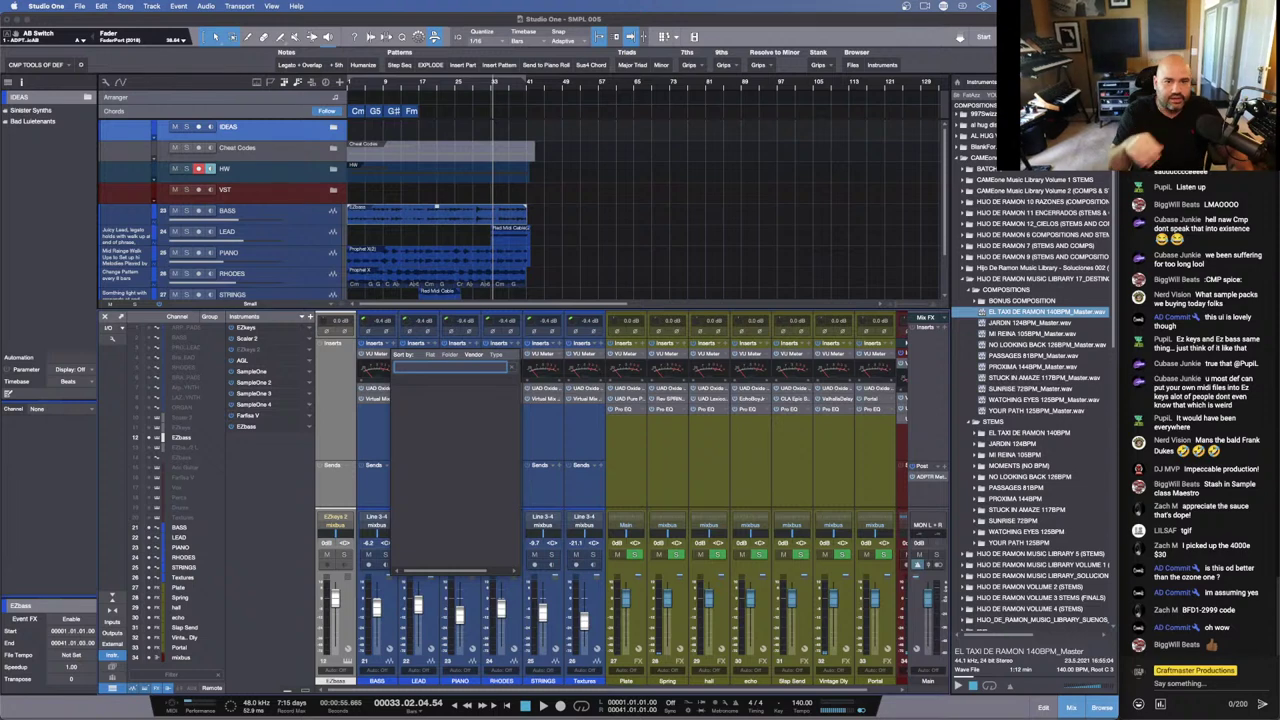
click(630, 248)
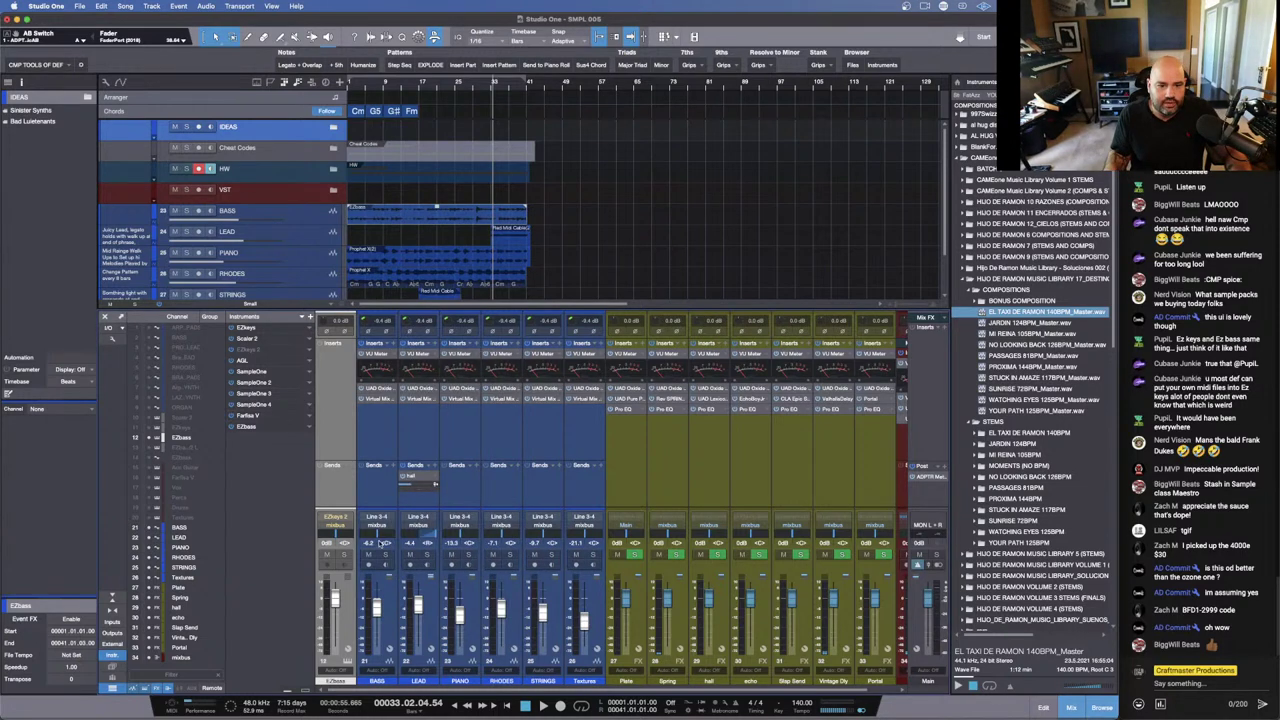
Step: Select the BASS channel and play the song from the beginning
click(390, 633)
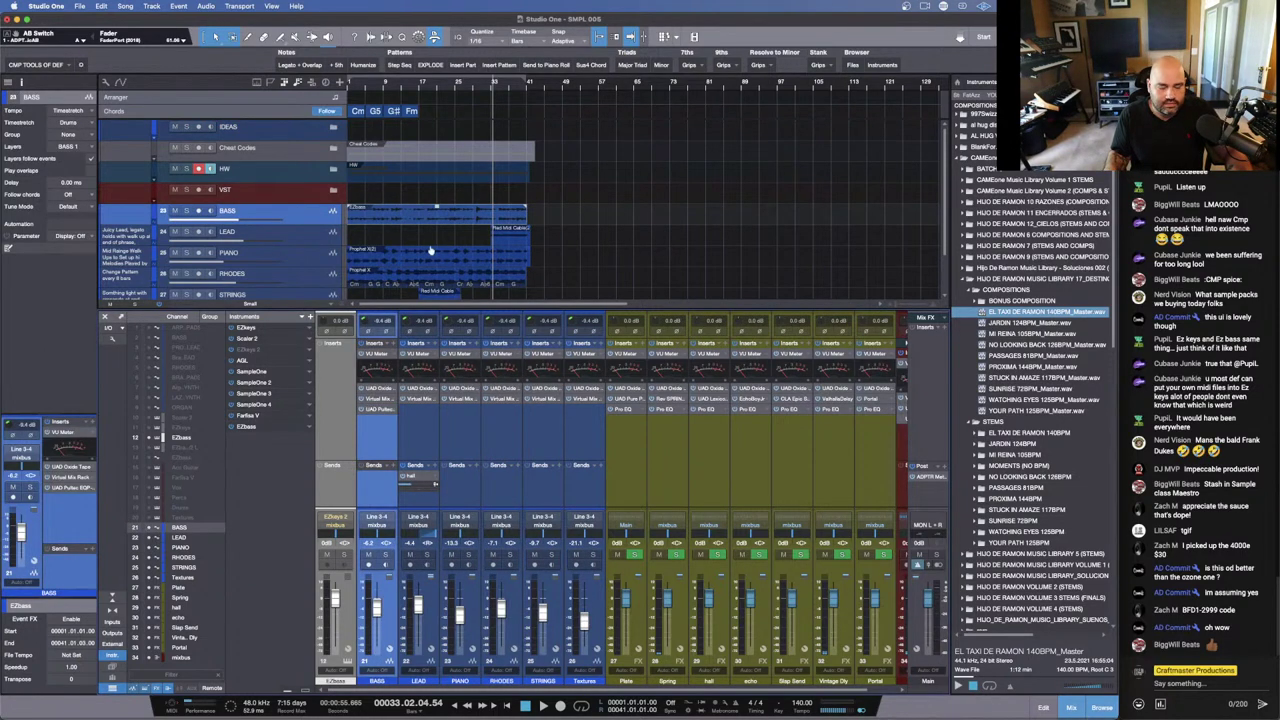
key(Home)
key(space)
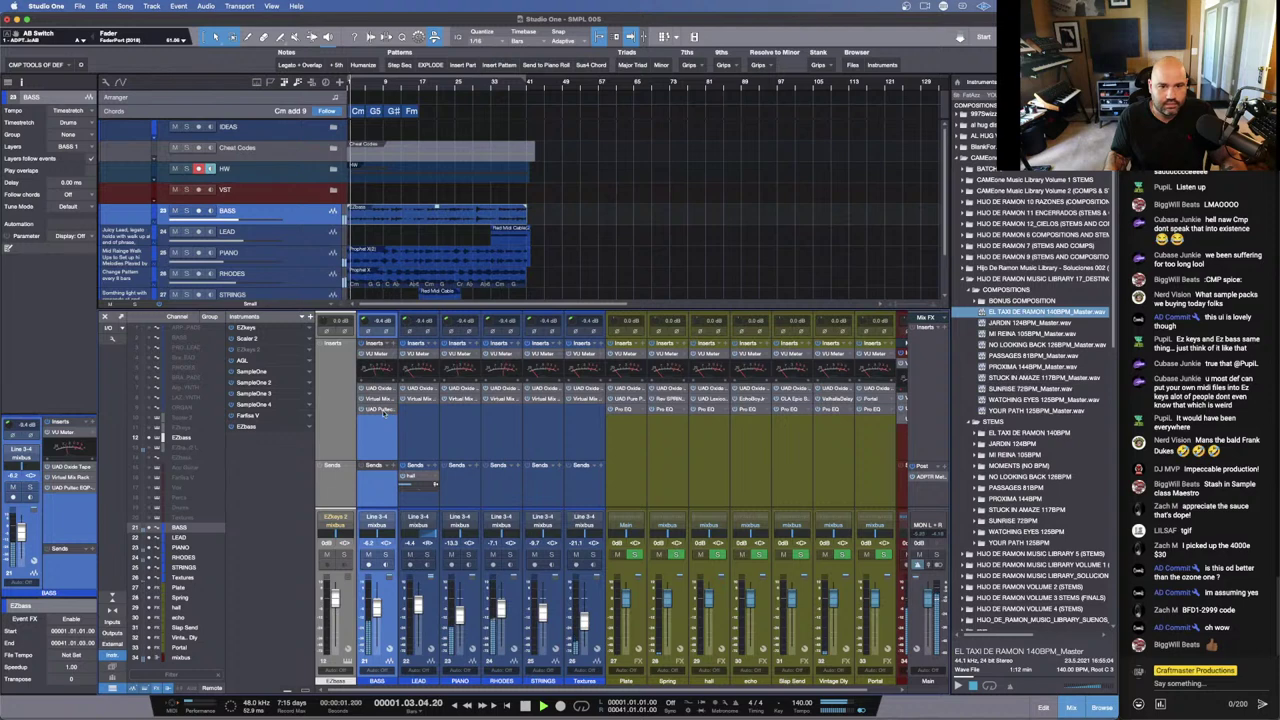
Step: Adjust the low-frequency settings of the BASS channel's Pultec EQ and switch MetricAB from the reference to the mix to compare spectra
click(381, 410)
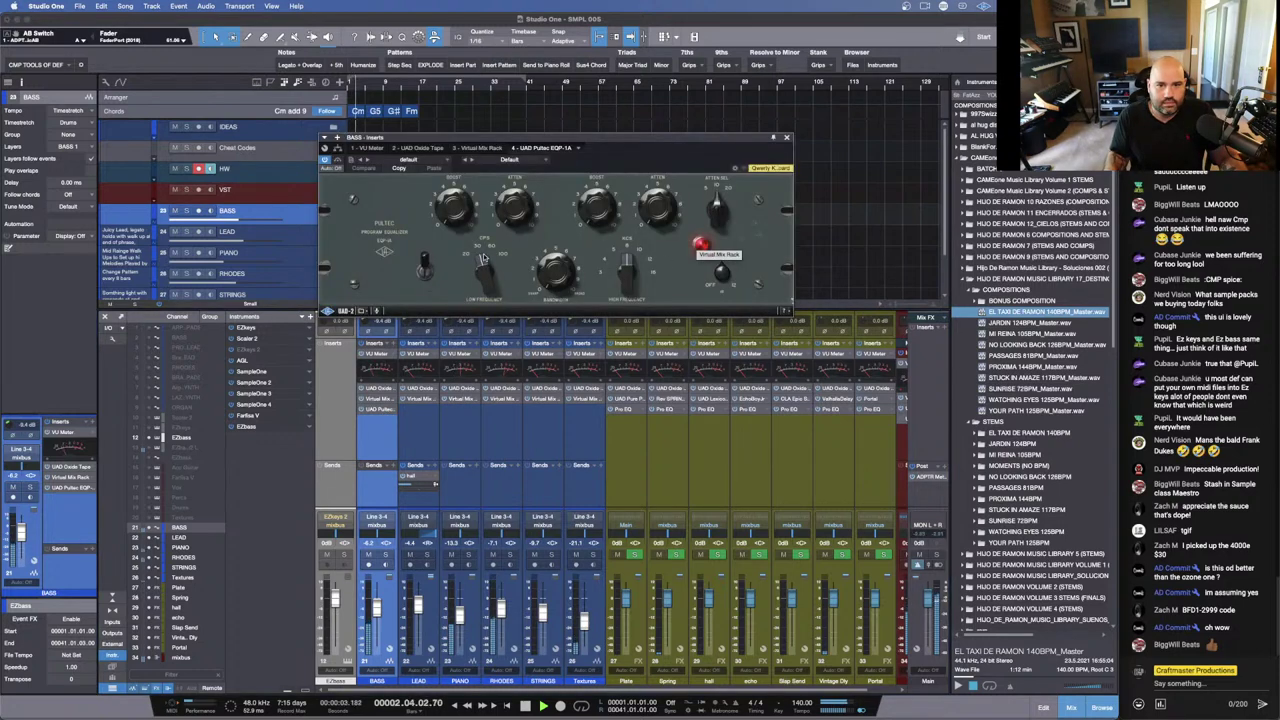
drag(488, 285, 495, 256)
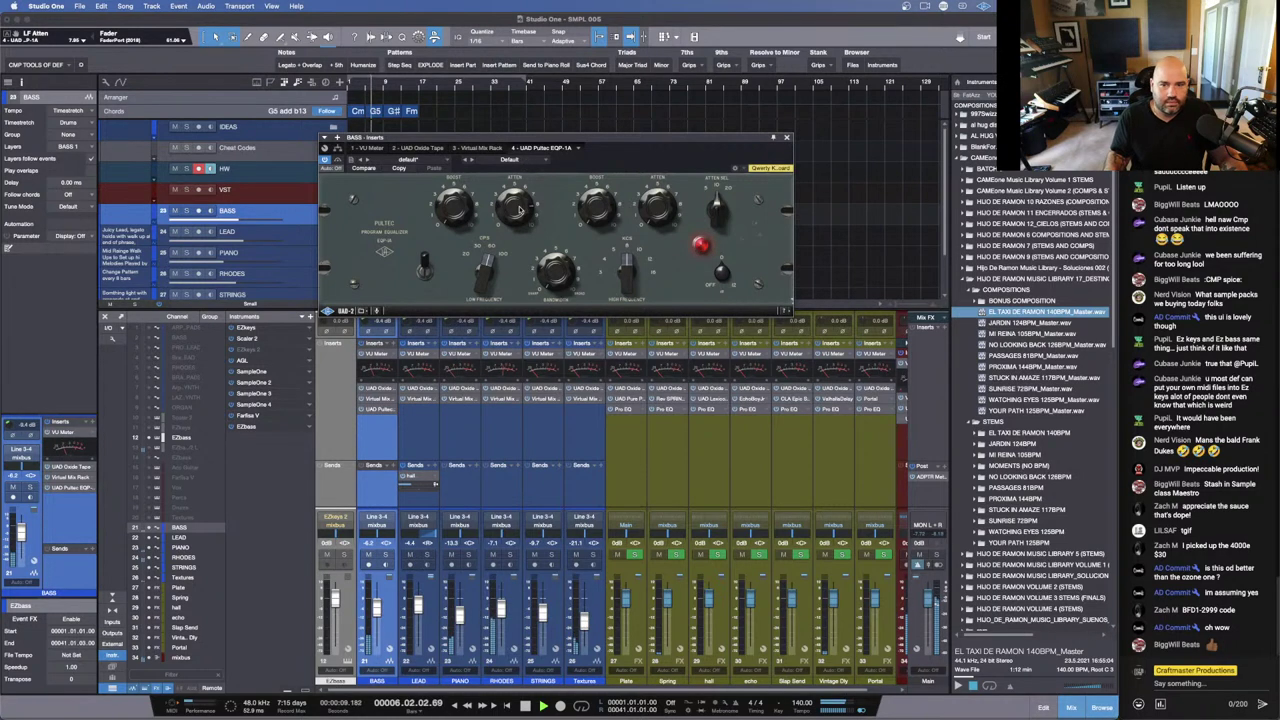
click(922, 478)
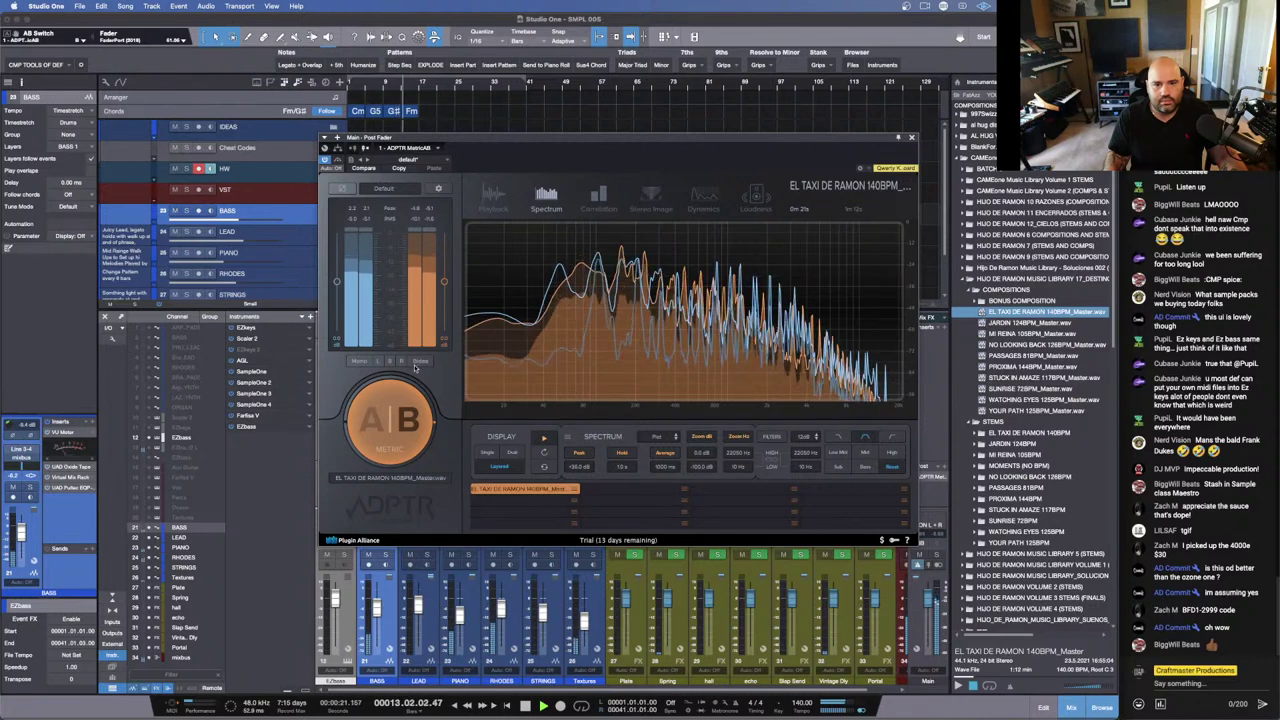
click(402, 415)
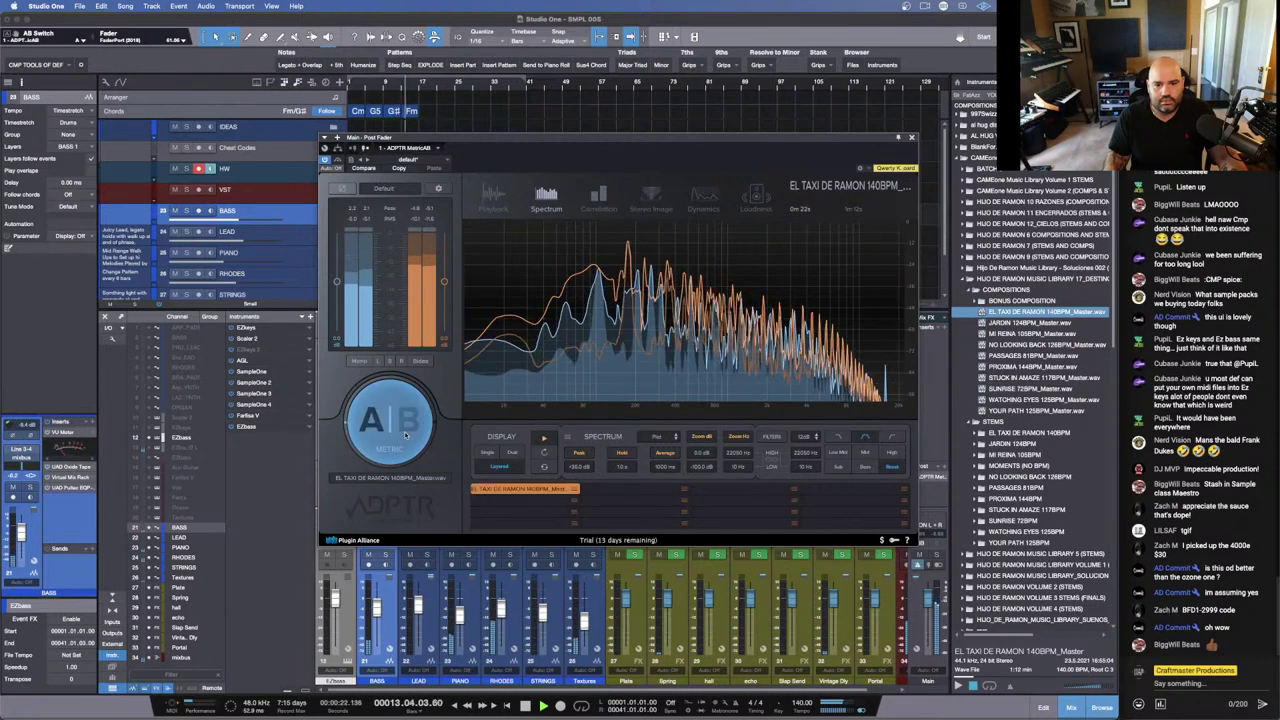
Step: Raise the BASS channel's level to about +1.1 dB and set the Pultec's high-frequency attenuation selector to 5 KCS
click(395, 624)
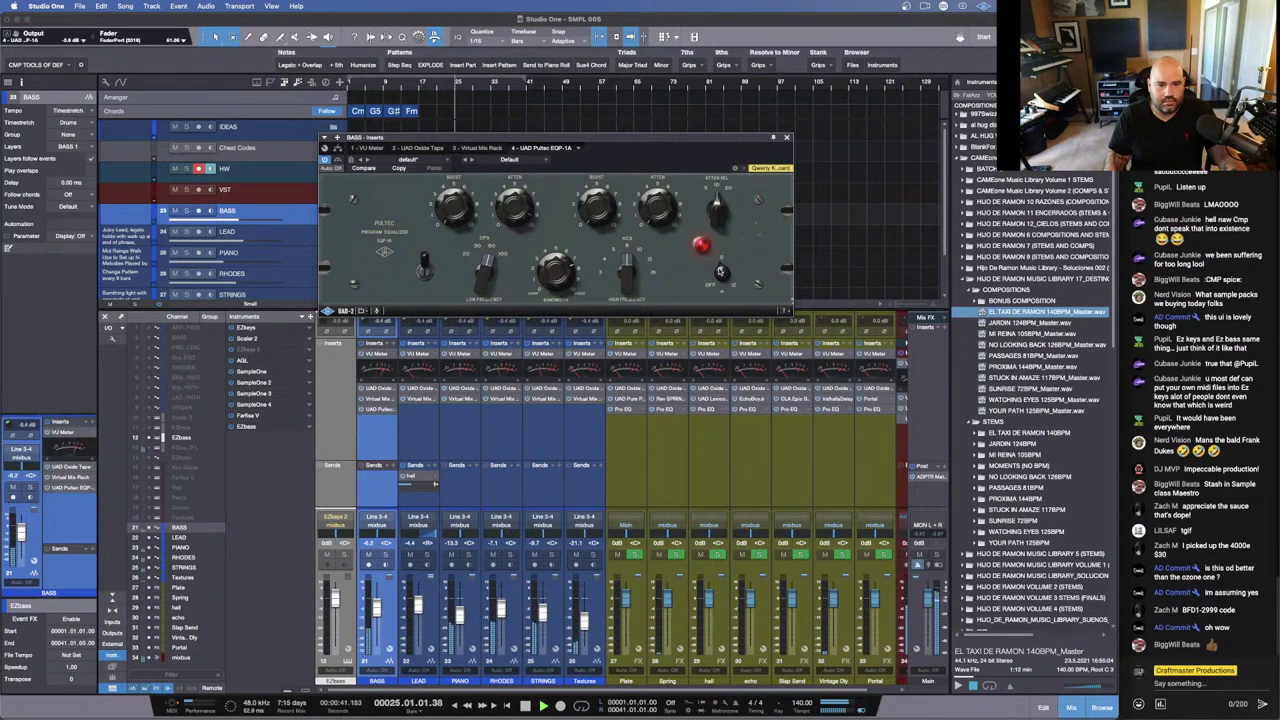
drag(378, 605, 378, 602)
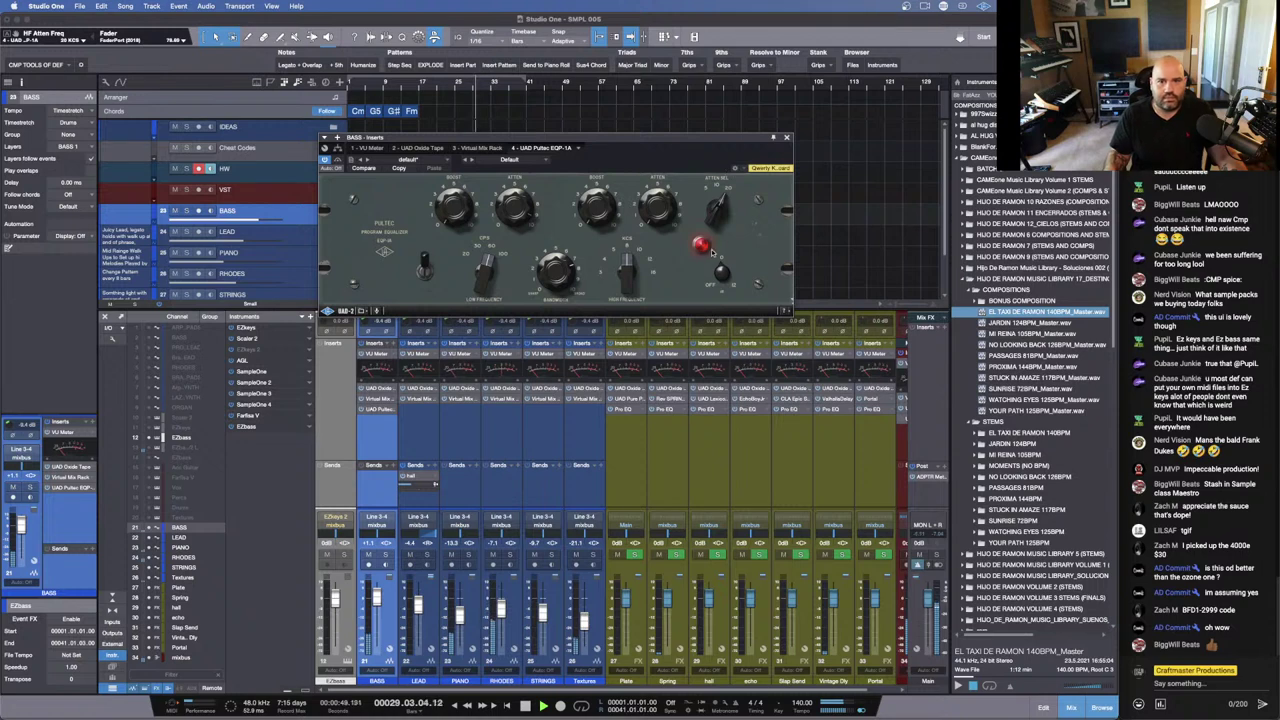
drag(716, 210, 722, 253)
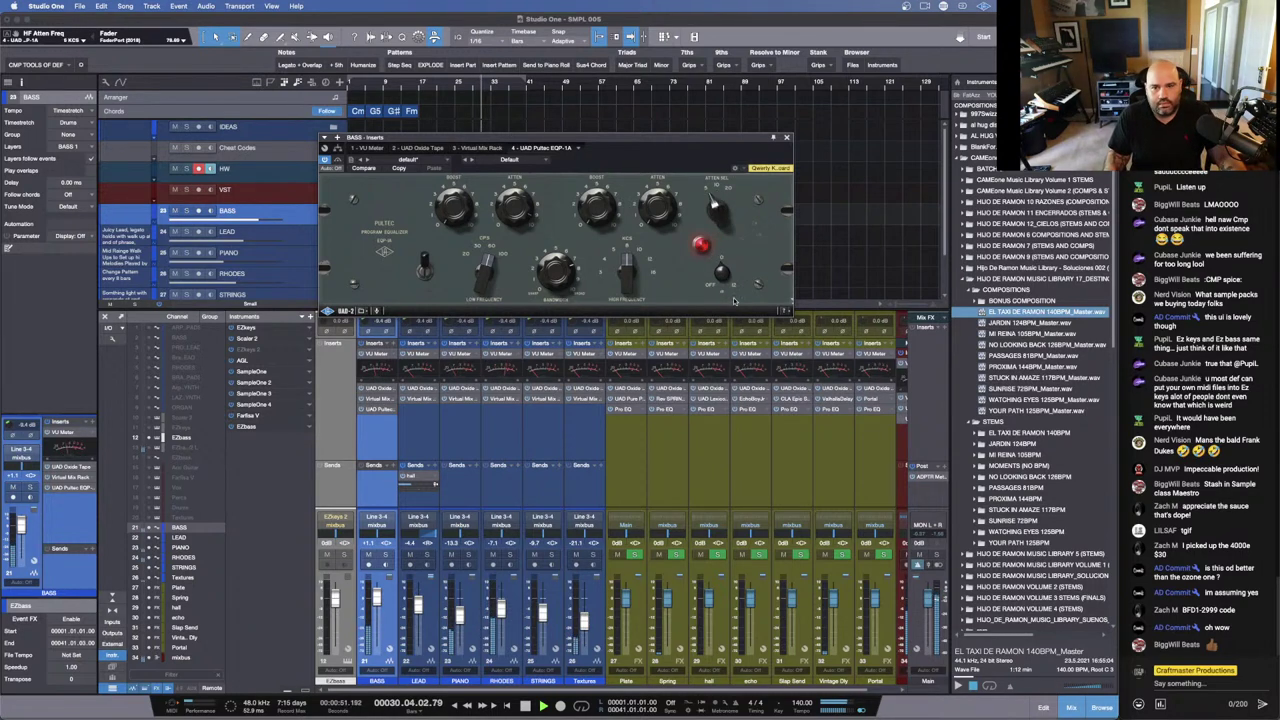
Step: Reopen MetricAB on the main channel and alternate between the mix and the reference to compare their spectra, ending on A
click(935, 478)
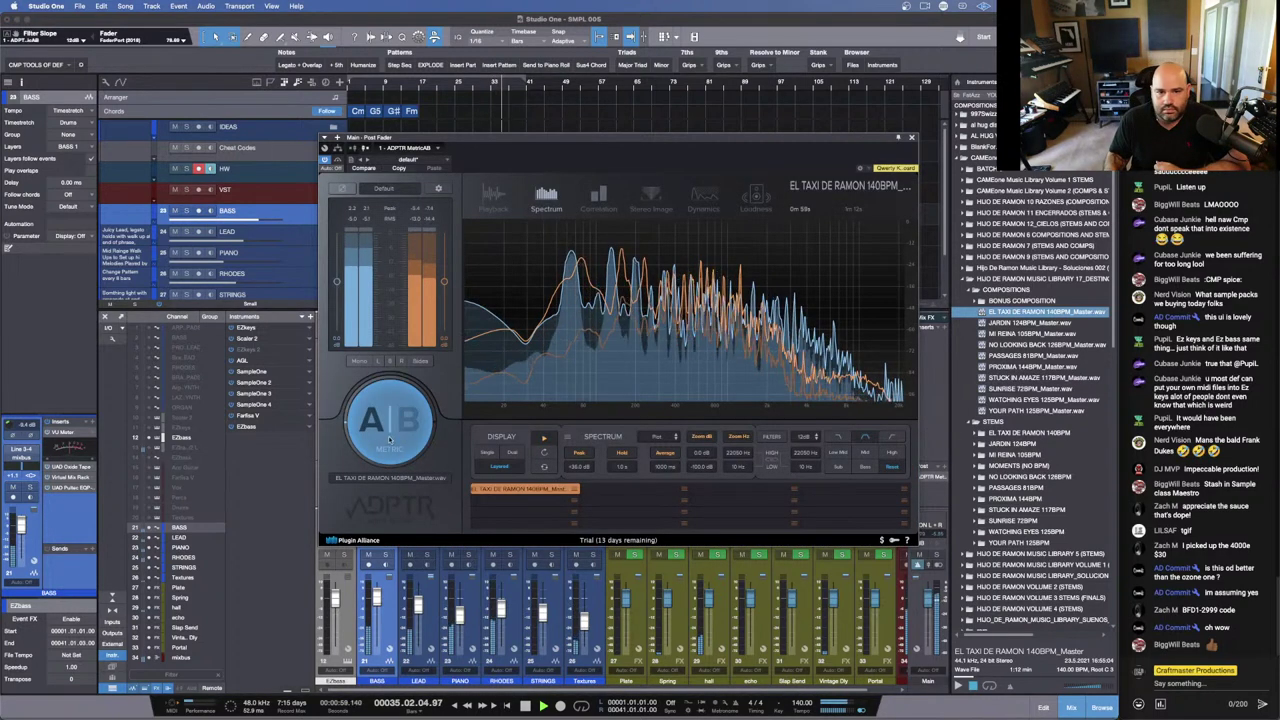
click(390, 440)
click(390, 440)
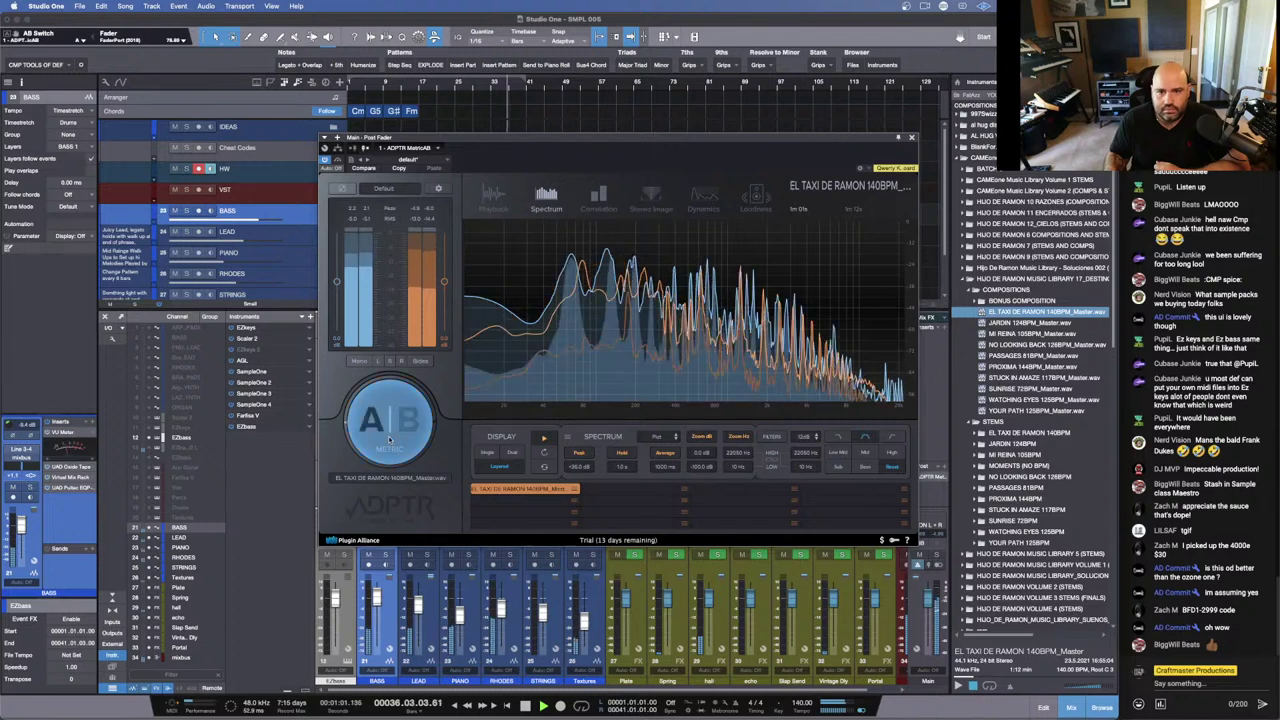
click(390, 440)
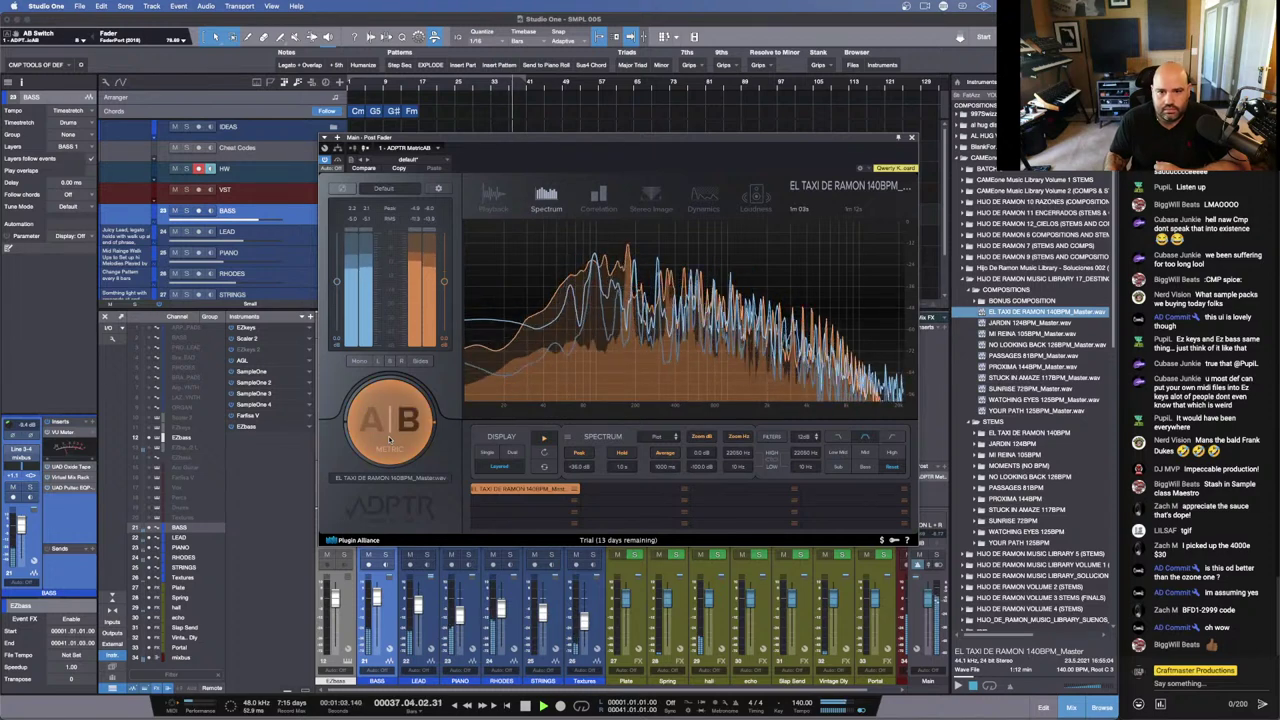
click(390, 440)
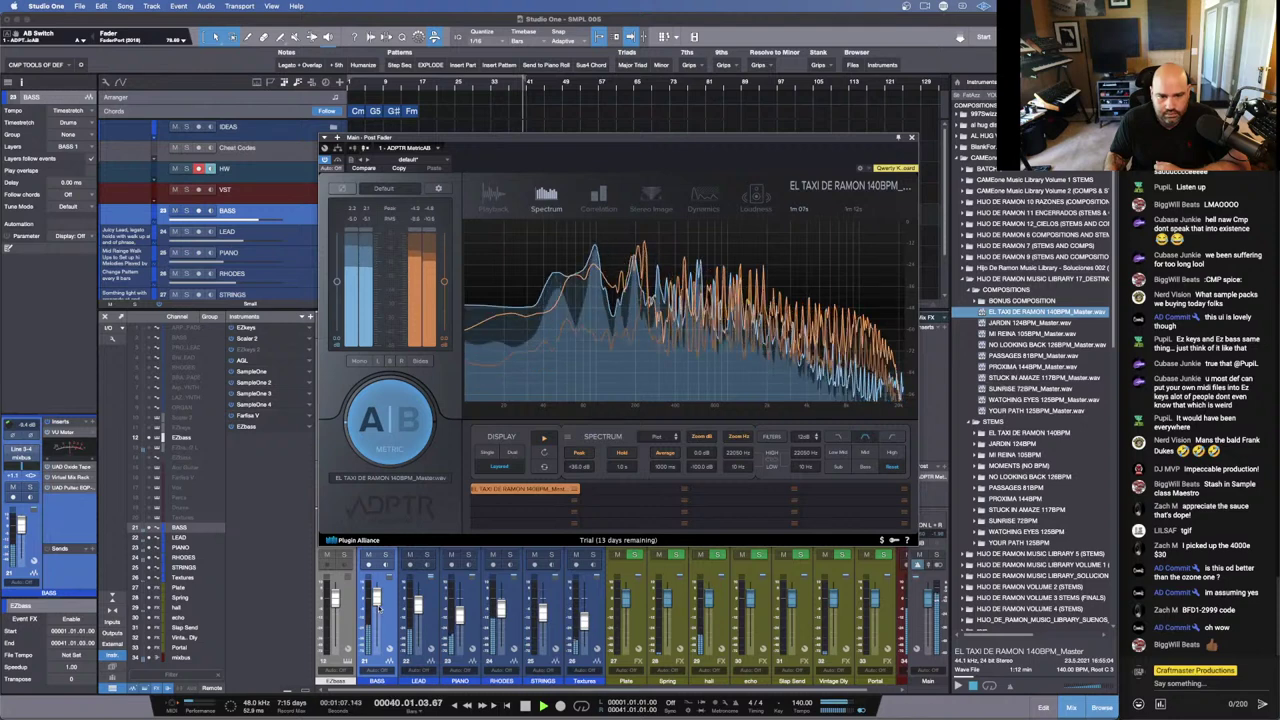
Step: Set the BASS channel level to -0.2 dB and restart playback from the beginning
drag(378, 607, 378, 611)
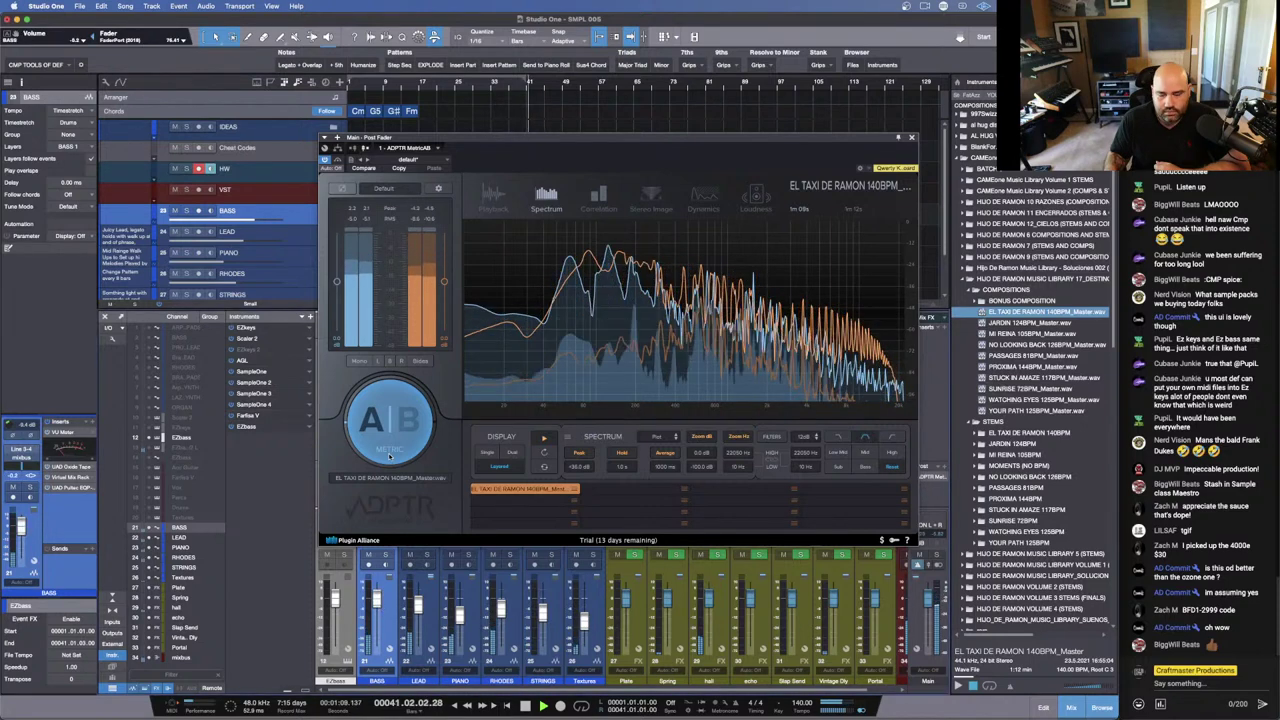
key(space)
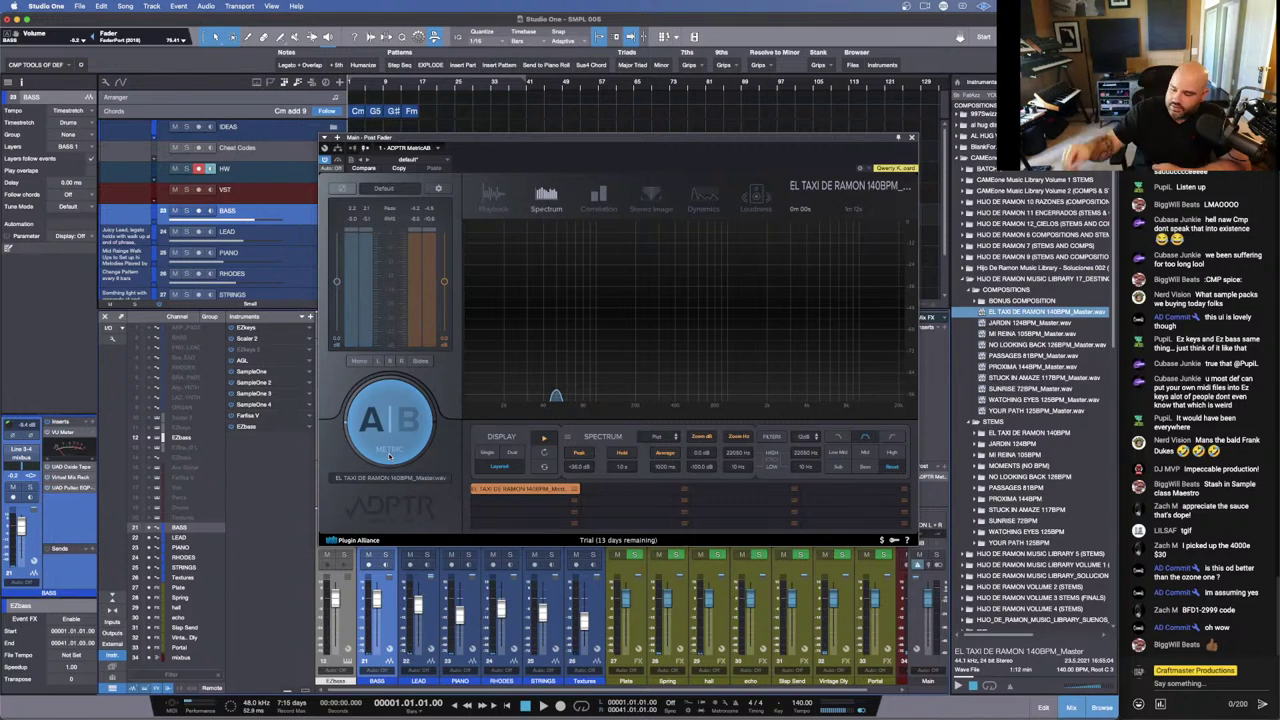
key(space)
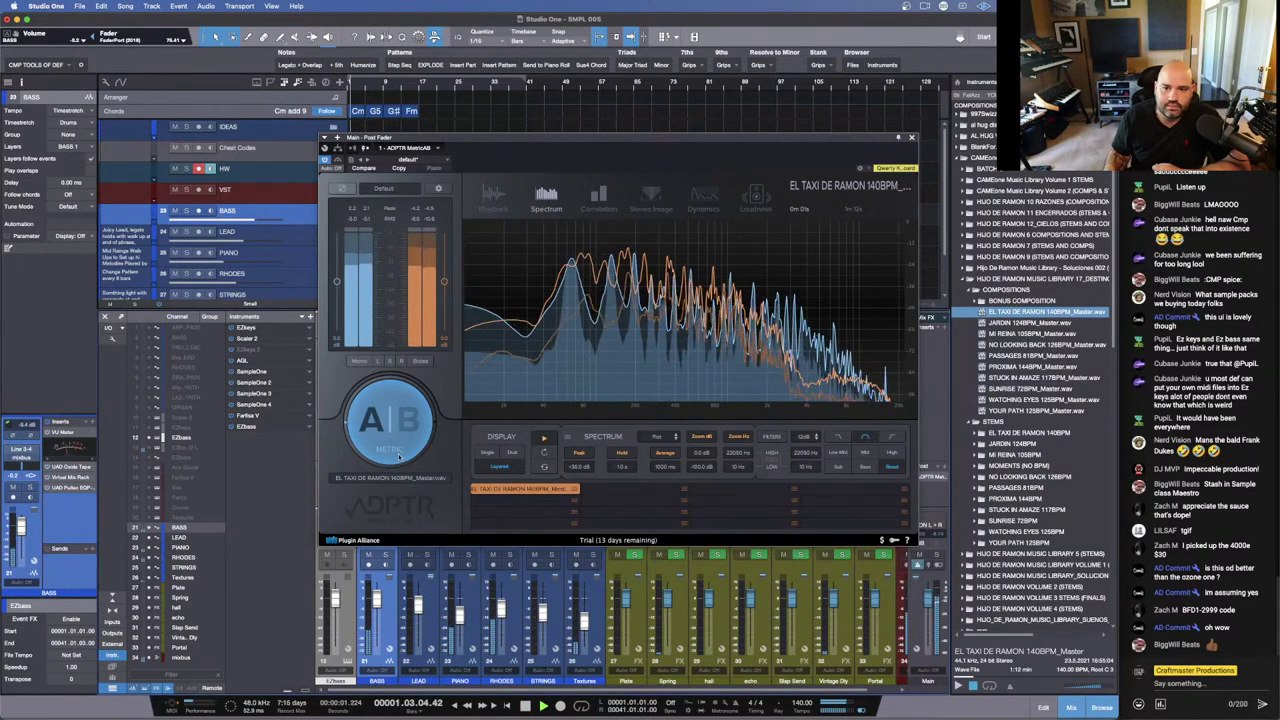
Step: Show the MetricAB spectrum in Dual display, compare the mix by ear with the reference track, and close the plug-in
click(490, 454)
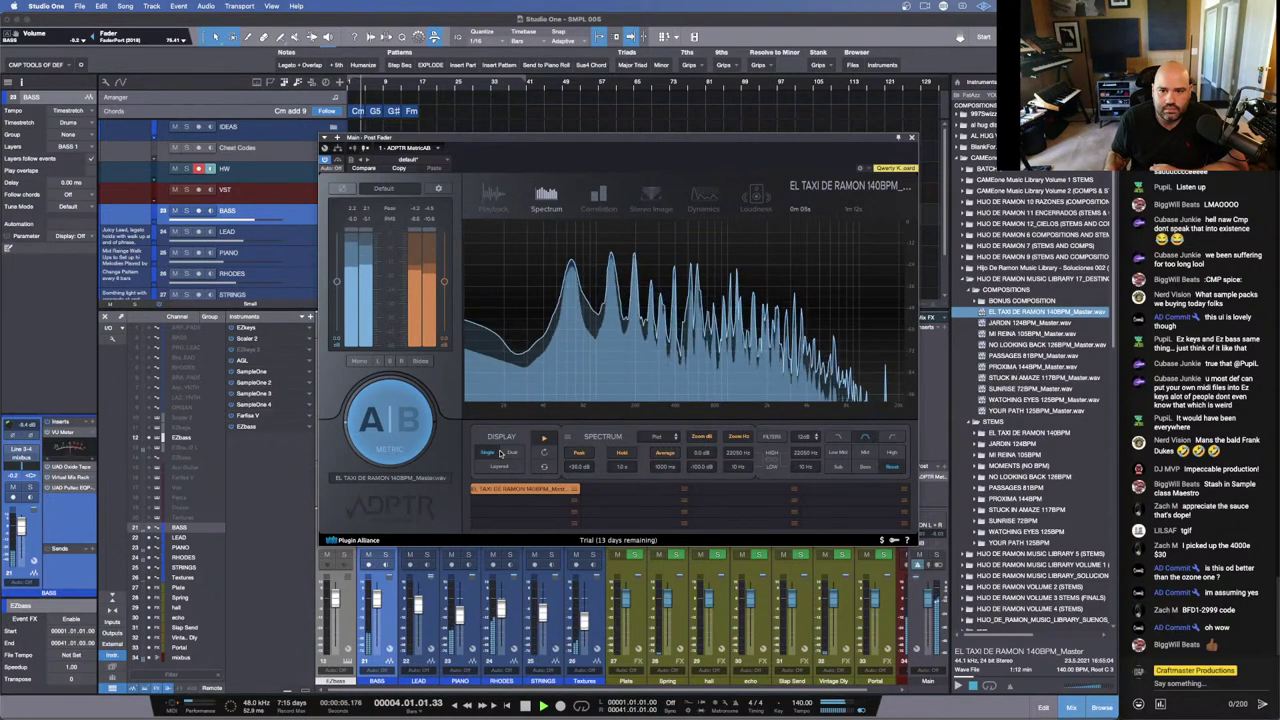
click(513, 455)
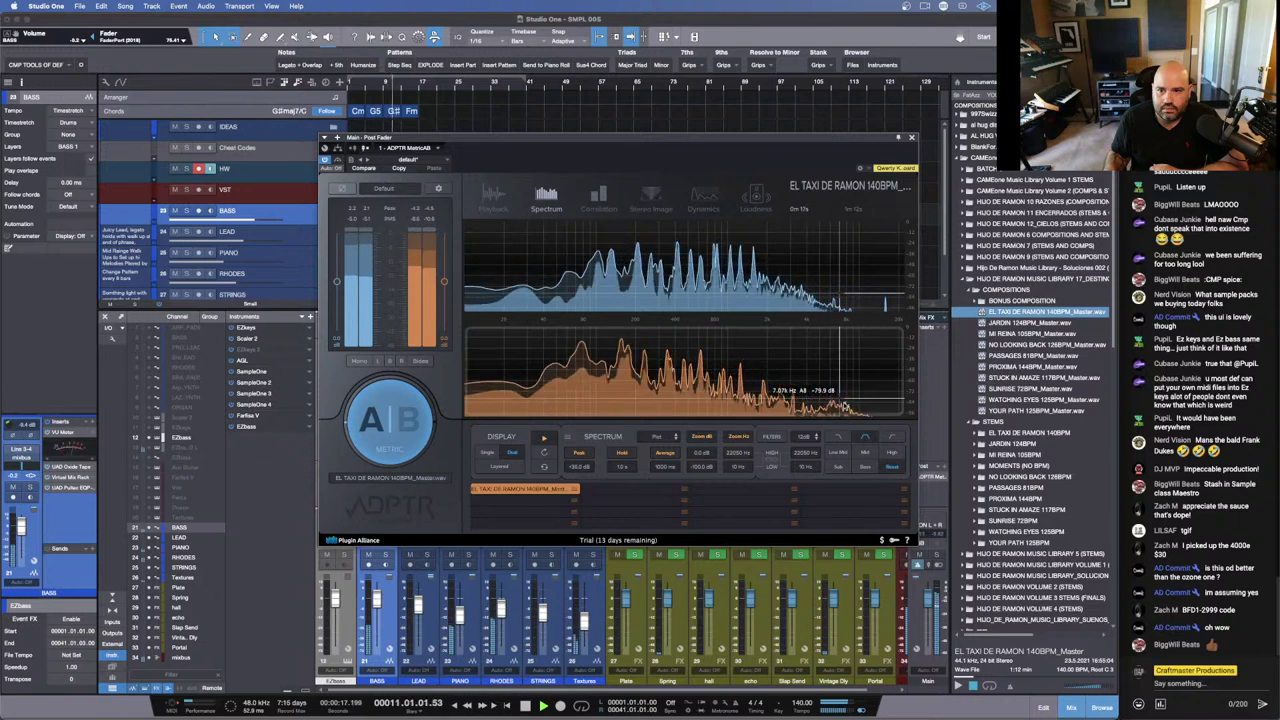
click(406, 446)
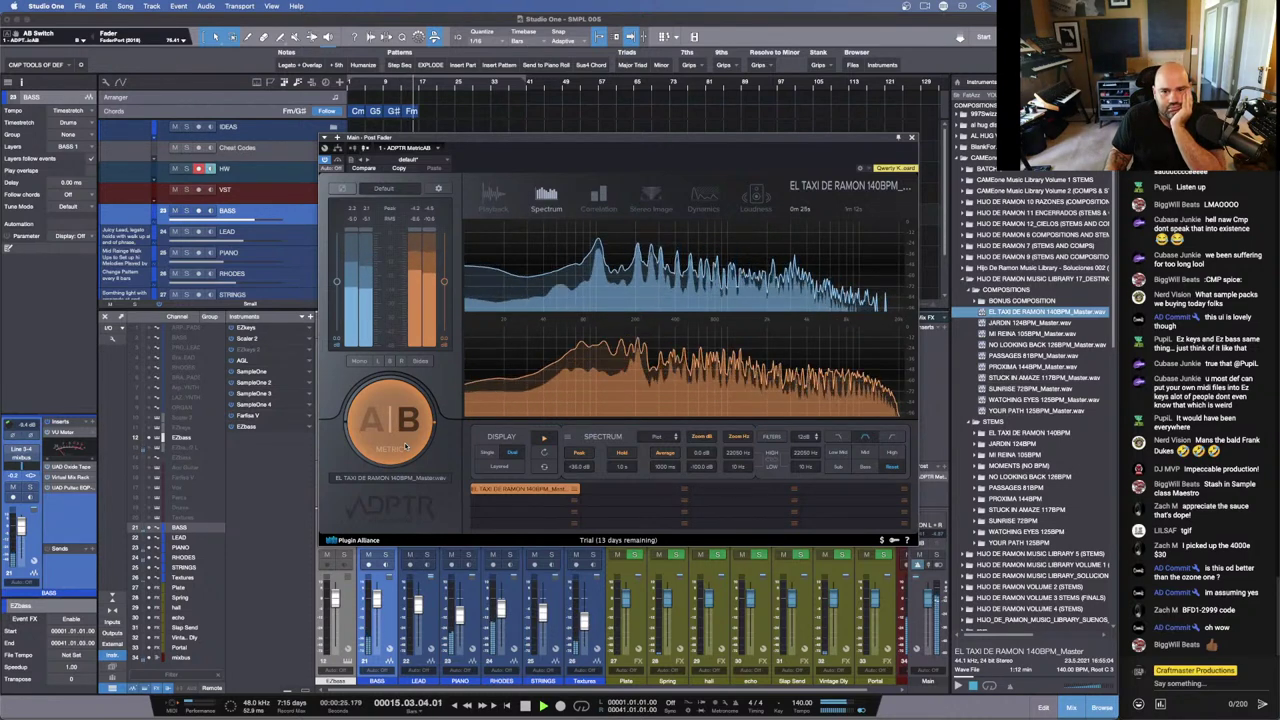
click(406, 446)
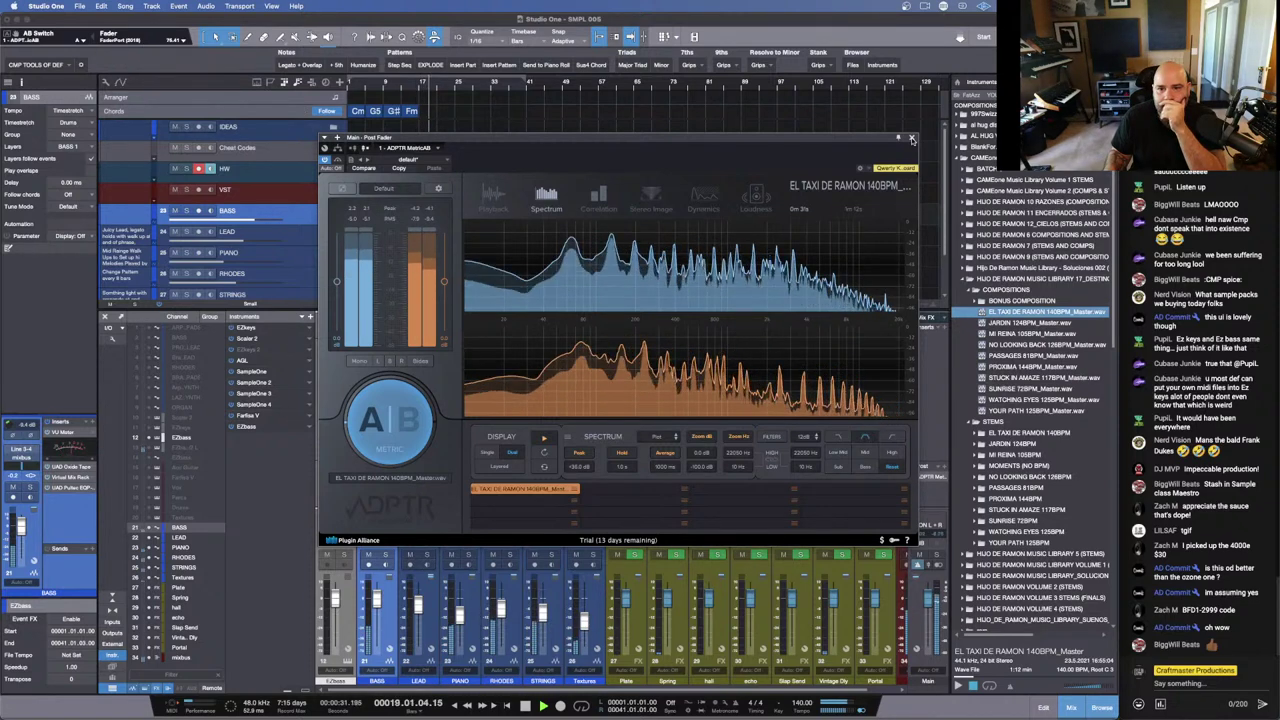
click(911, 138)
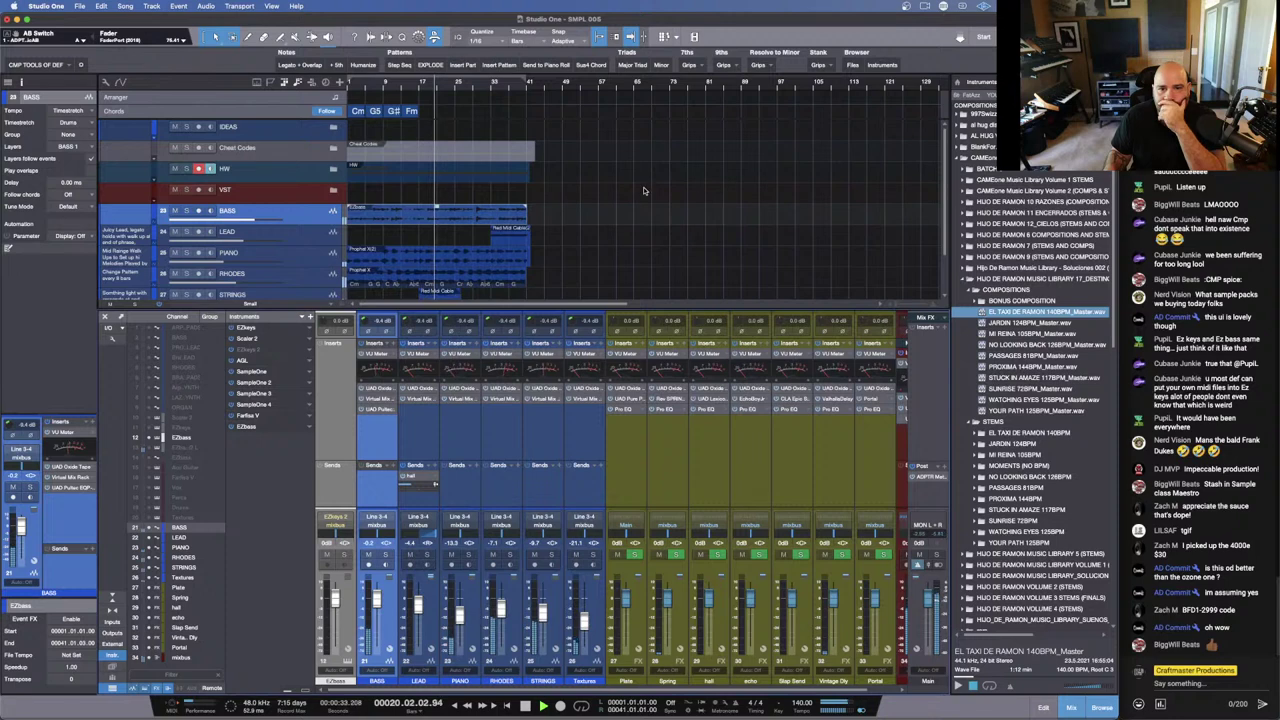
Step: Enlarge the arrangement area to show all stem tracks and move playback to about bar 33
drag(482, 310, 461, 398)
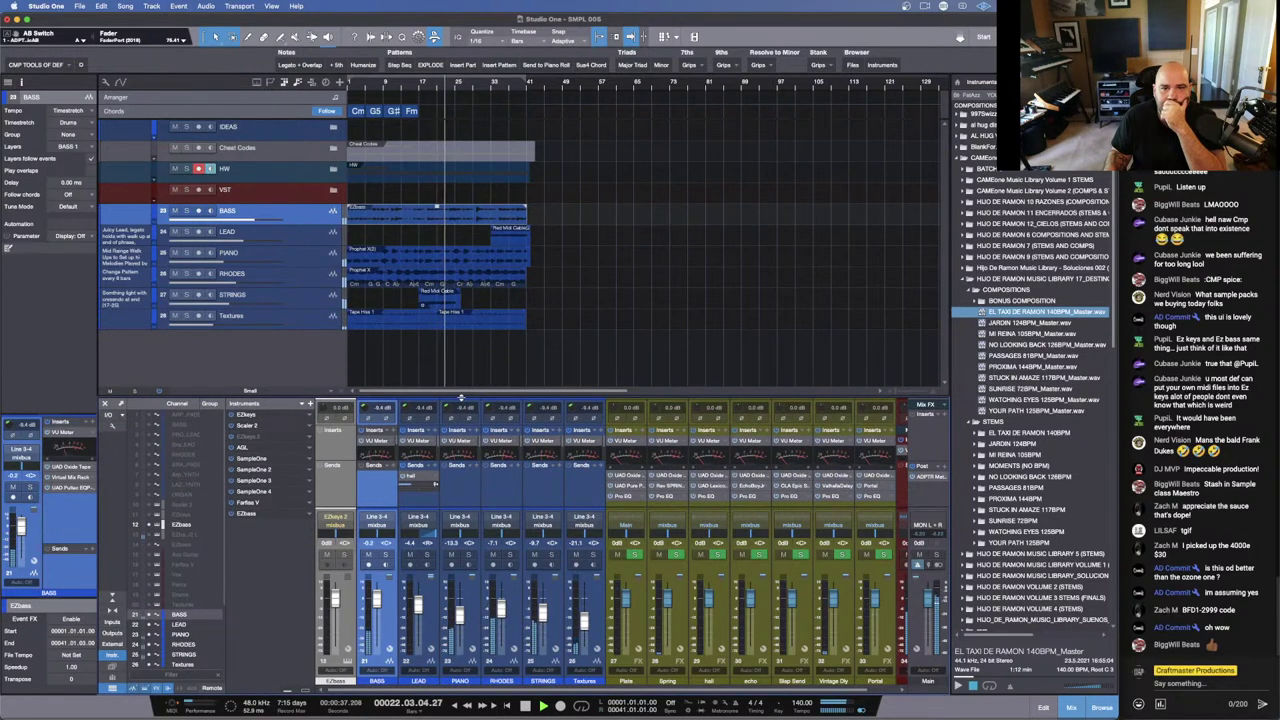
click(494, 89)
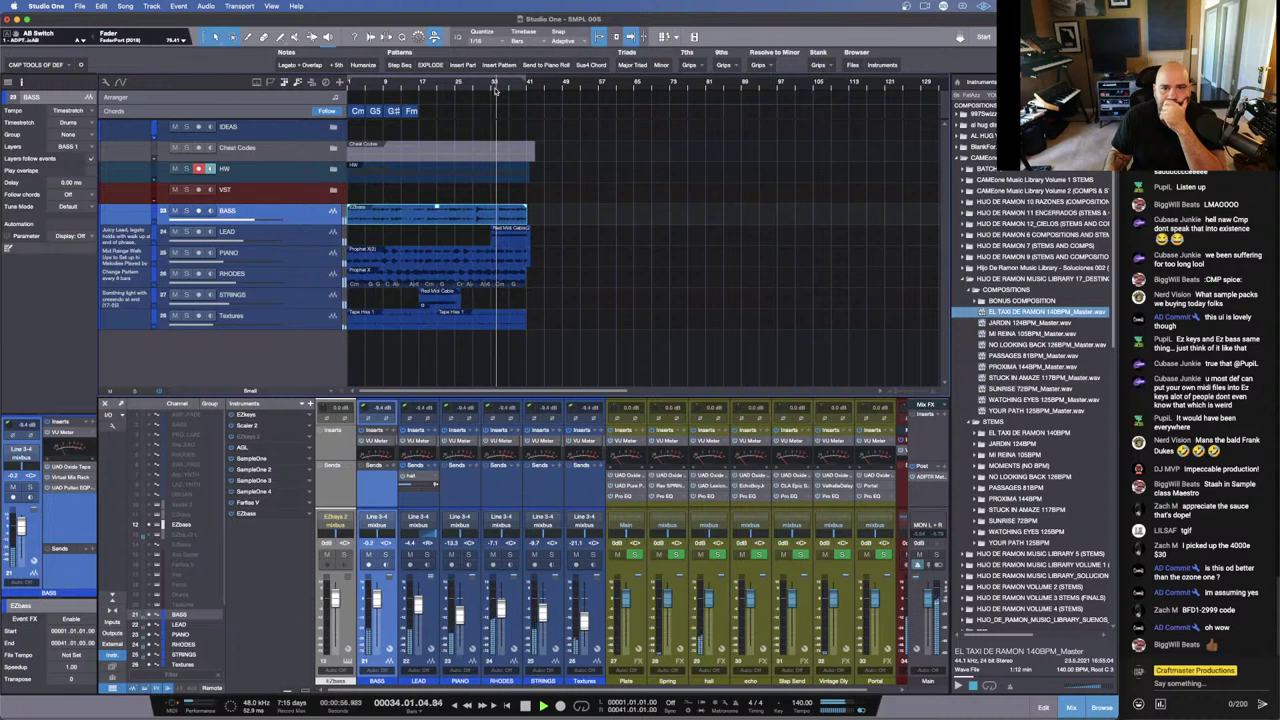
click(492, 89)
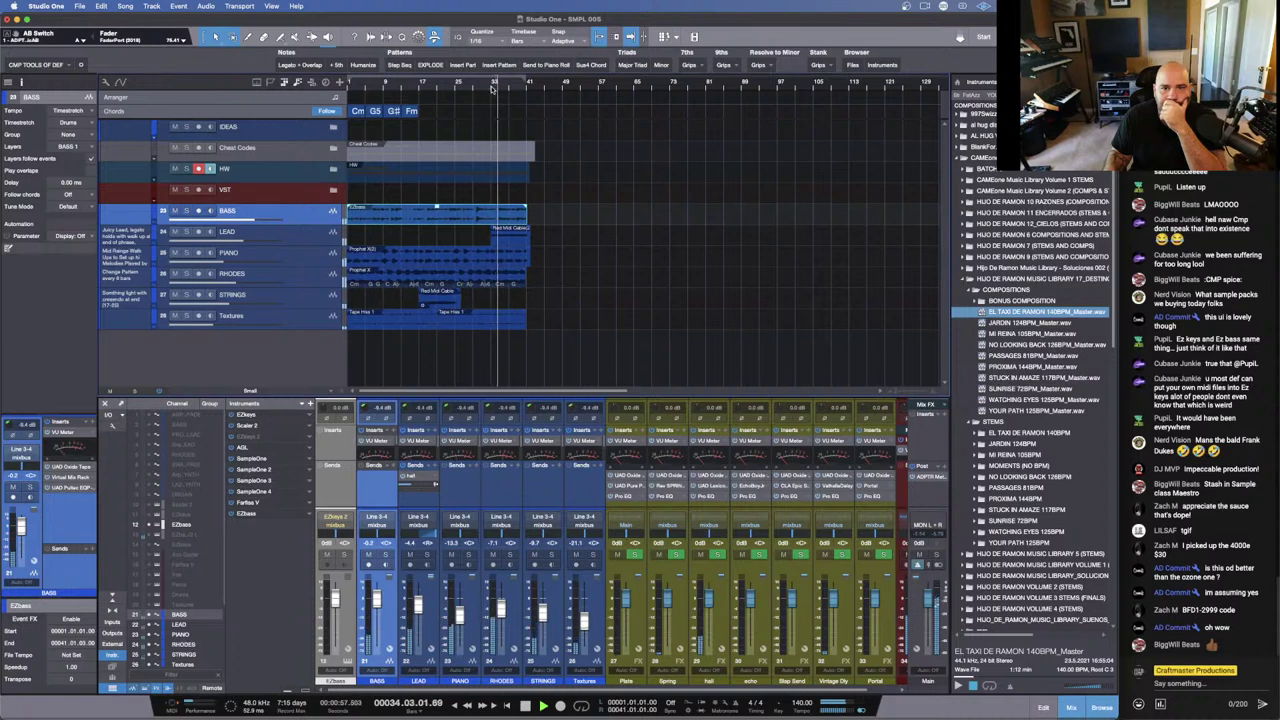
click(794, 406)
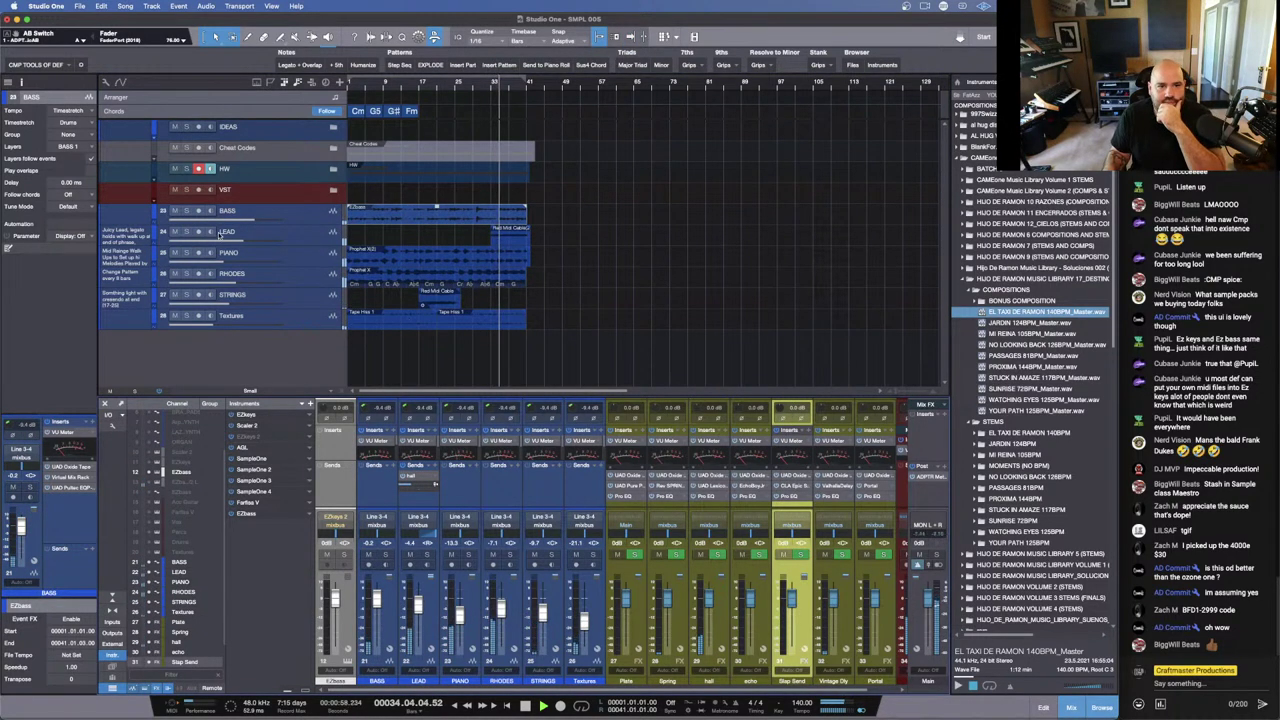
Step: Expand the LEAD track with its automation lanes and draw a left-to-right pan ramp beneath its audio clip
drag(299, 246, 299, 300)
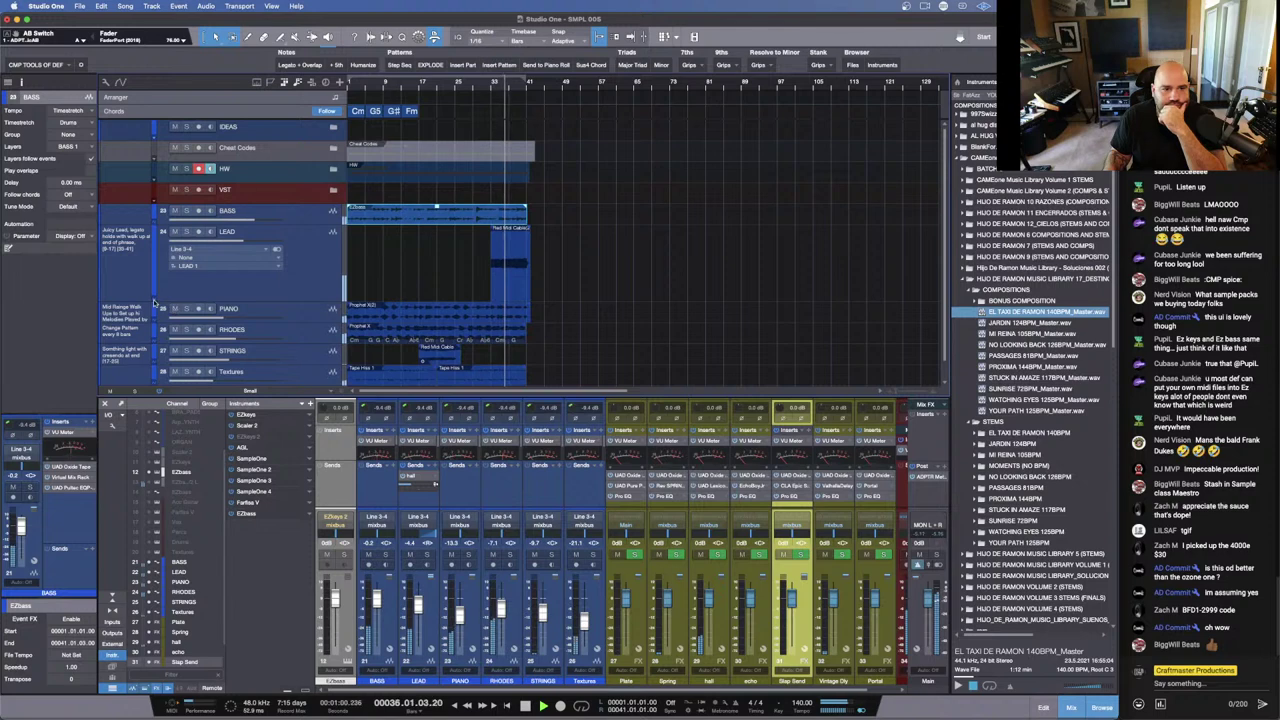
click(155, 302)
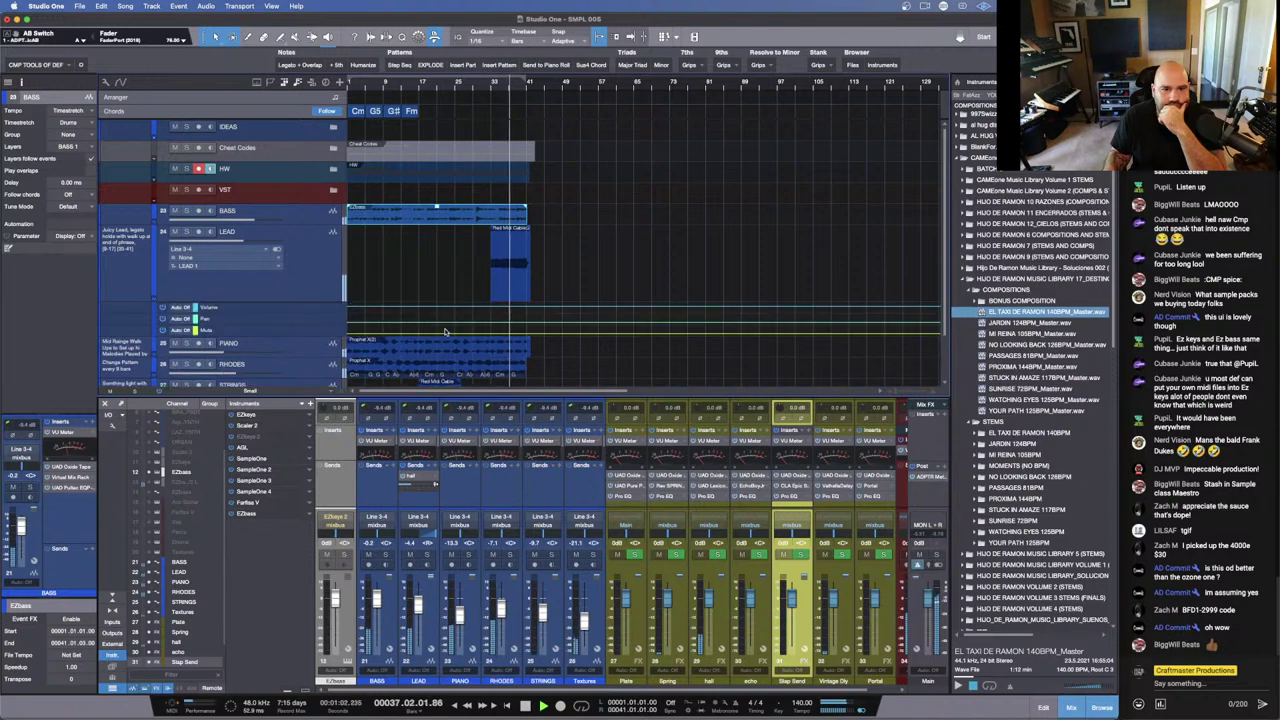
click(491, 326)
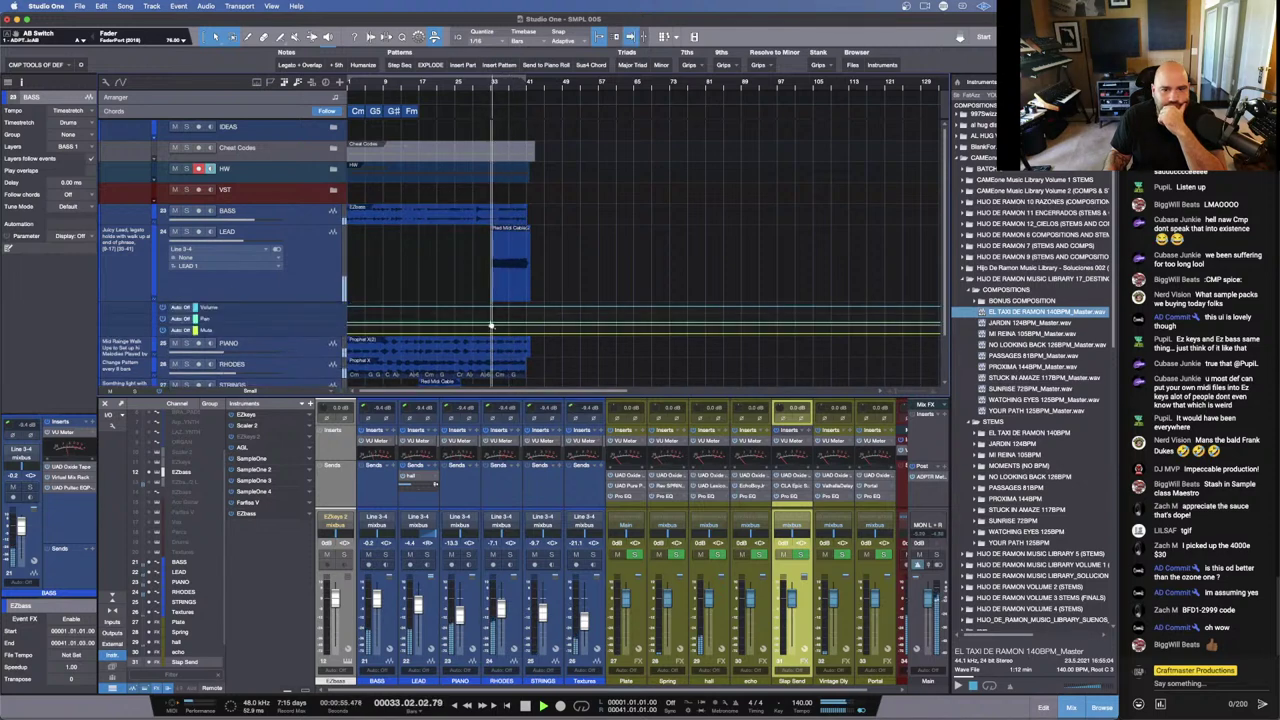
click(491, 326)
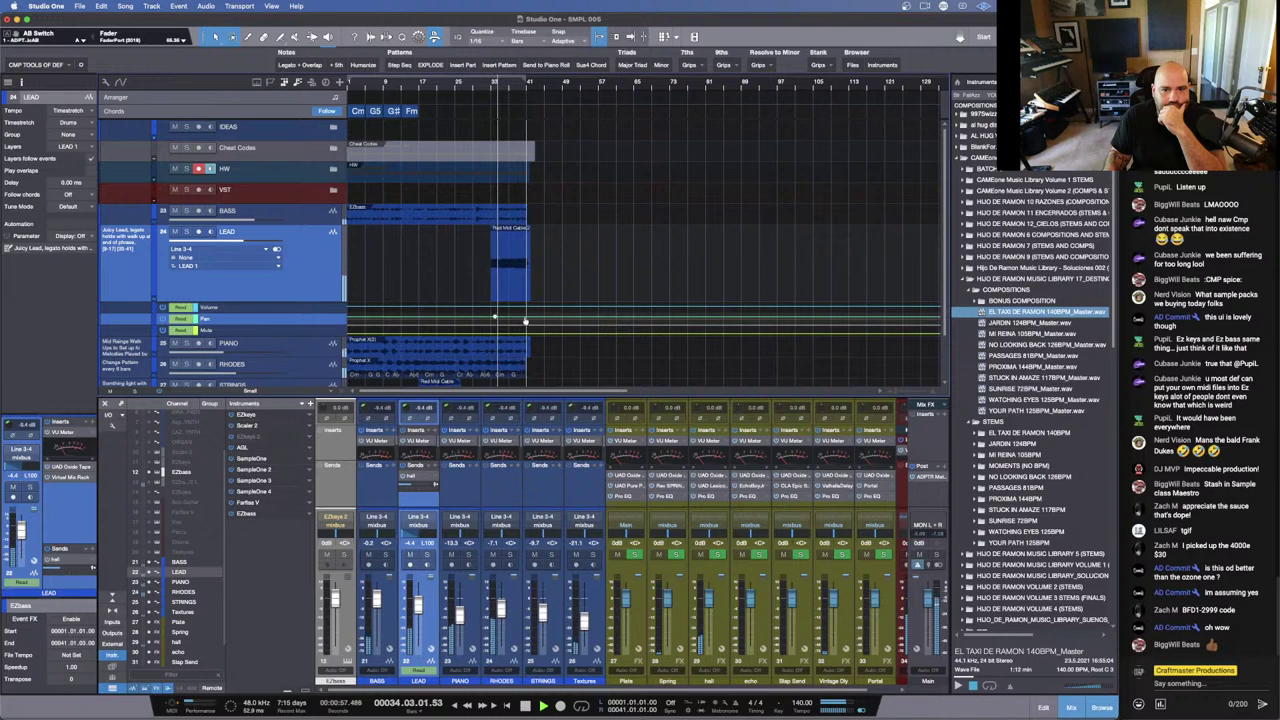
click(527, 334)
drag(527, 334, 527, 322)
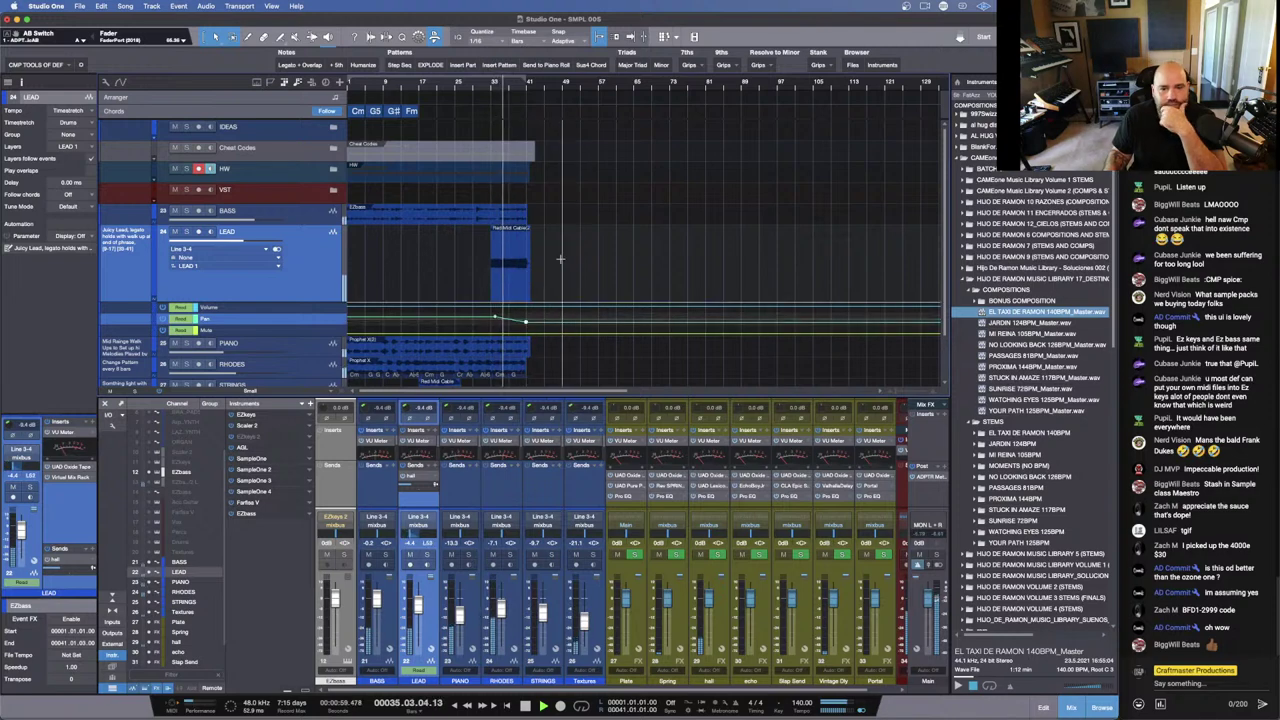
Step: Align the LEAD pan automation points with the clip's start and end, and replay the song from the beginning
scroll(503, 321, up, 3)
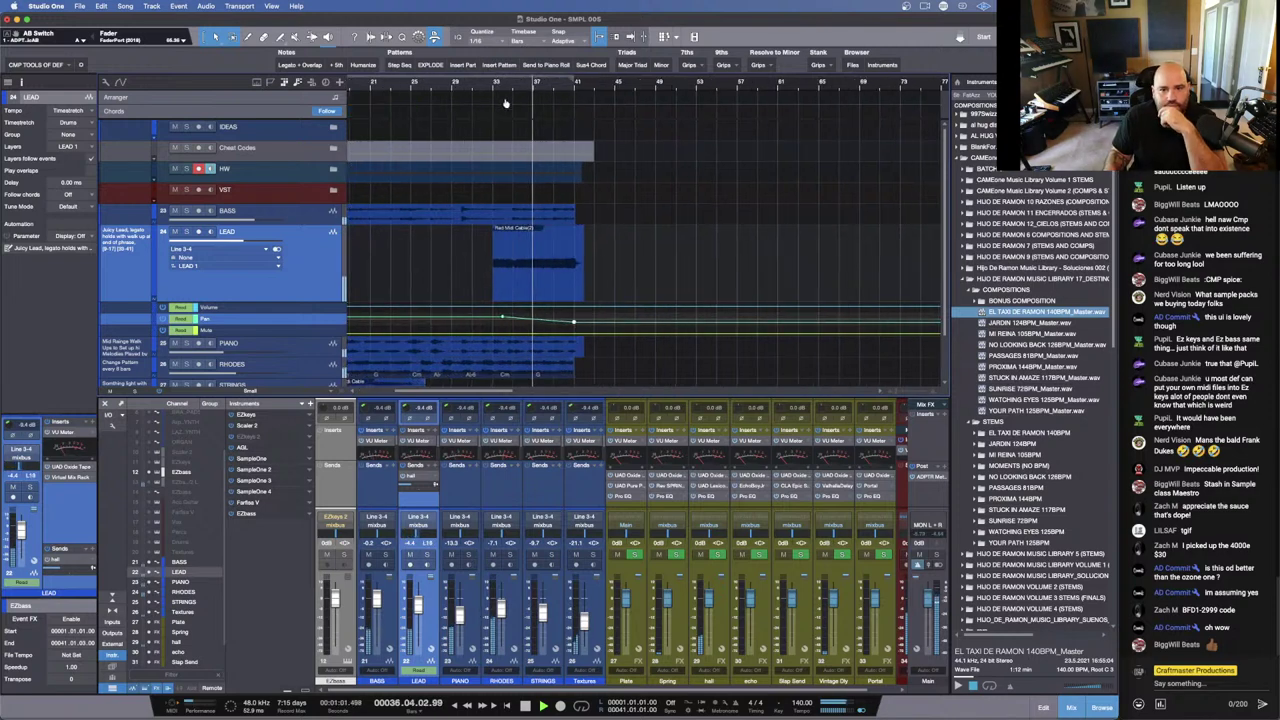
click(500, 318)
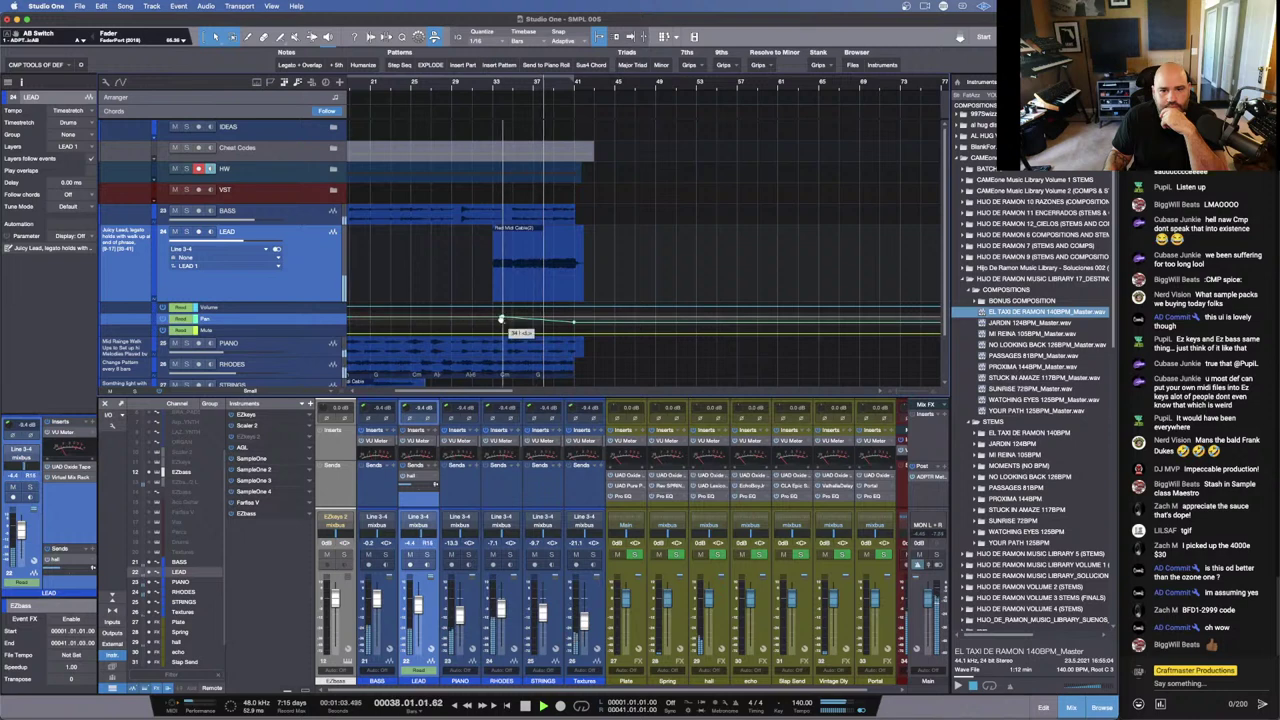
drag(573, 329, 585, 327)
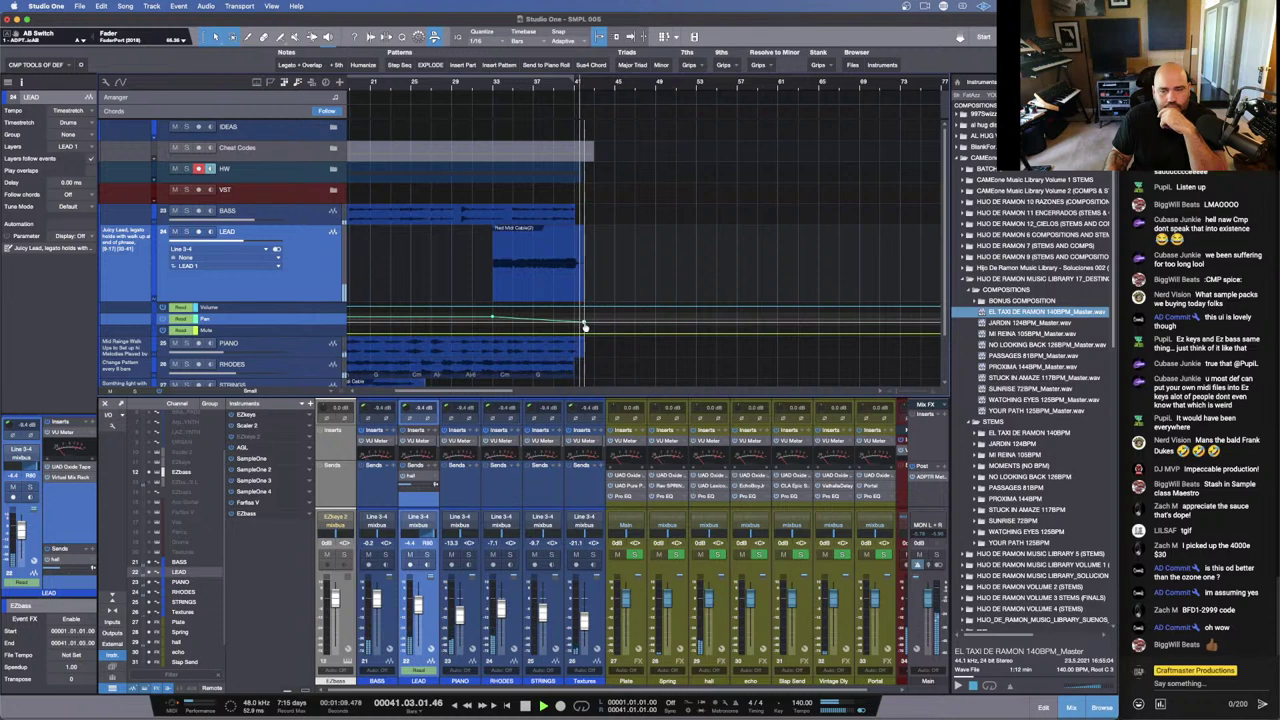
key(Home)
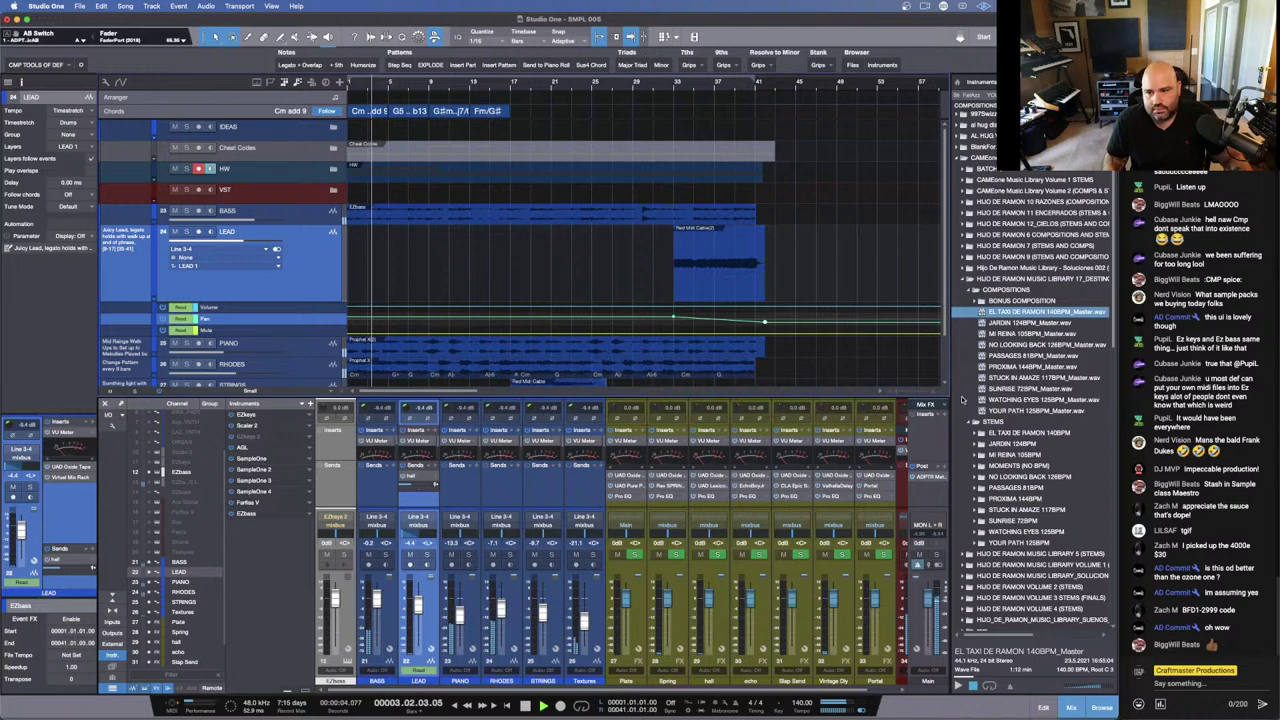
Step: Hide the browser, collapse the LEAD track's automation and height, and move the track between STRINGS and Textures
key(F5)
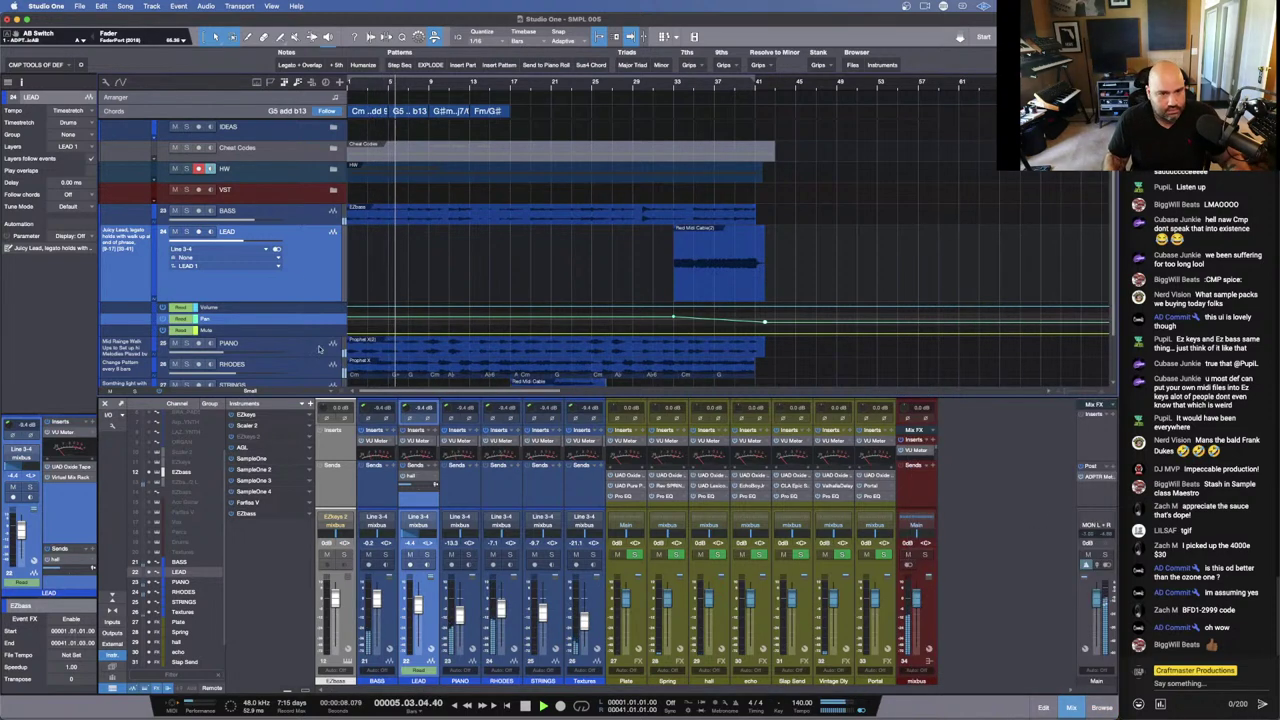
click(159, 302)
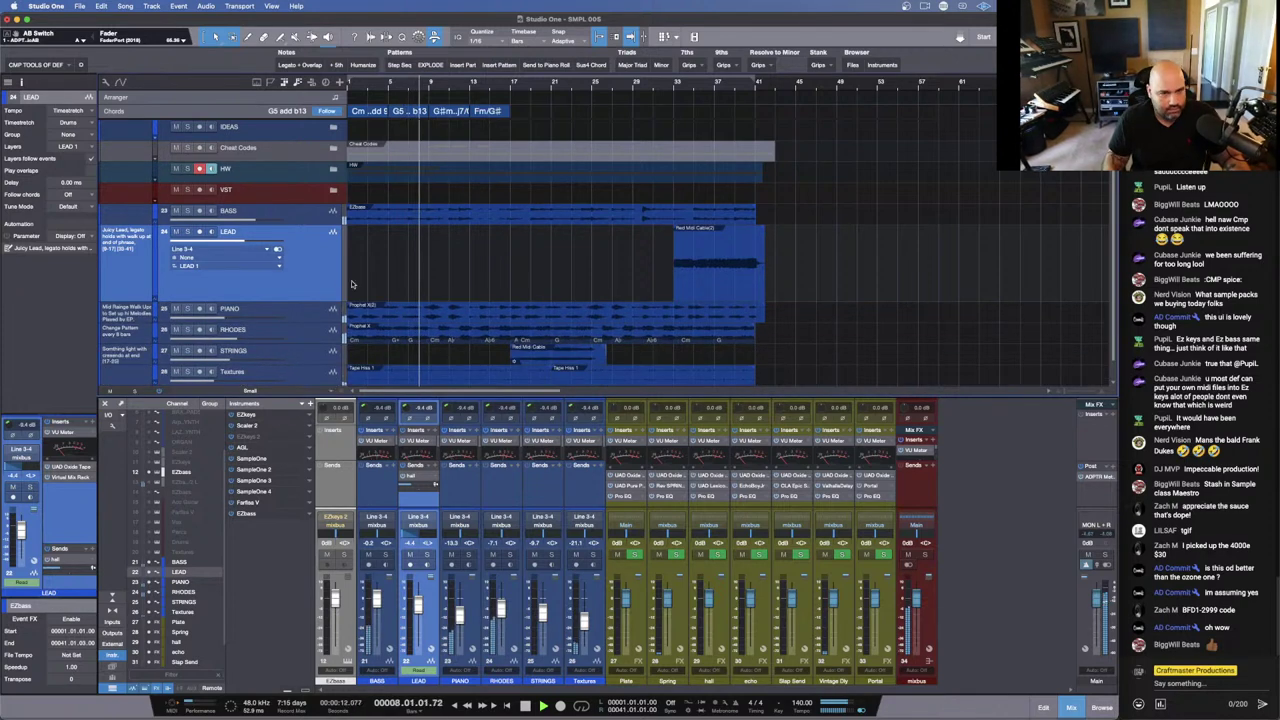
drag(309, 301, 321, 244)
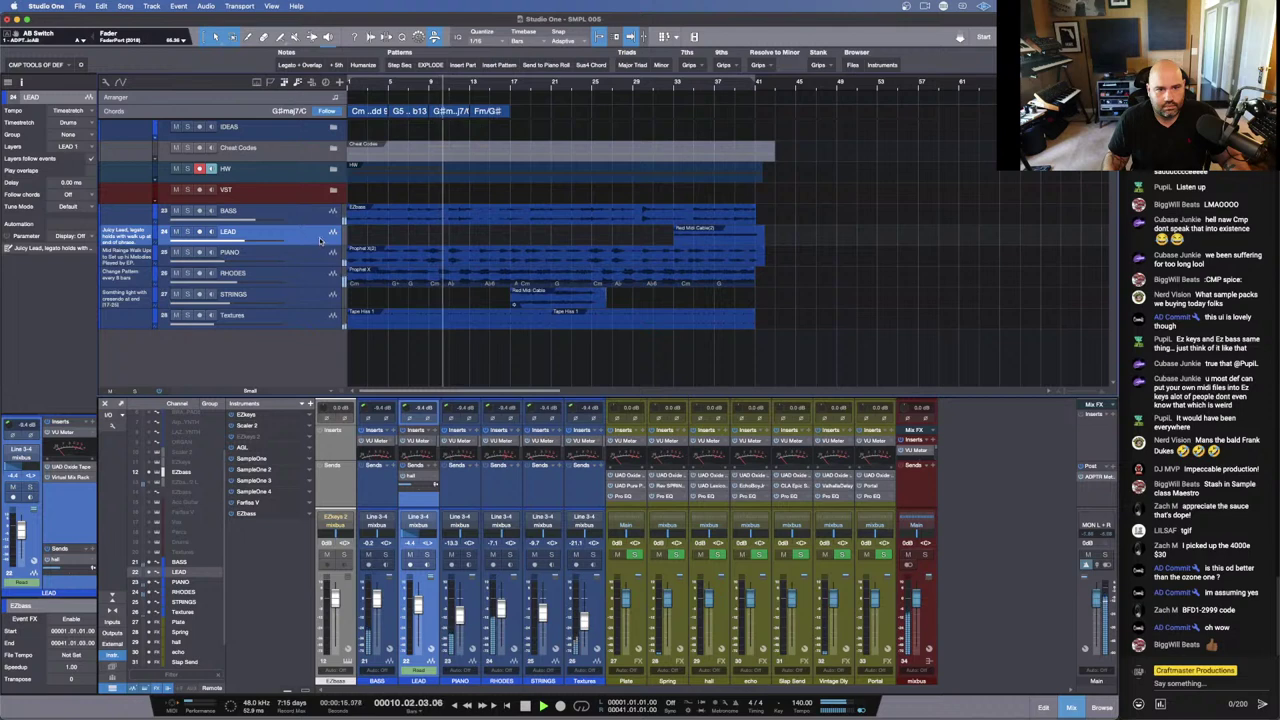
drag(309, 307, 305, 308)
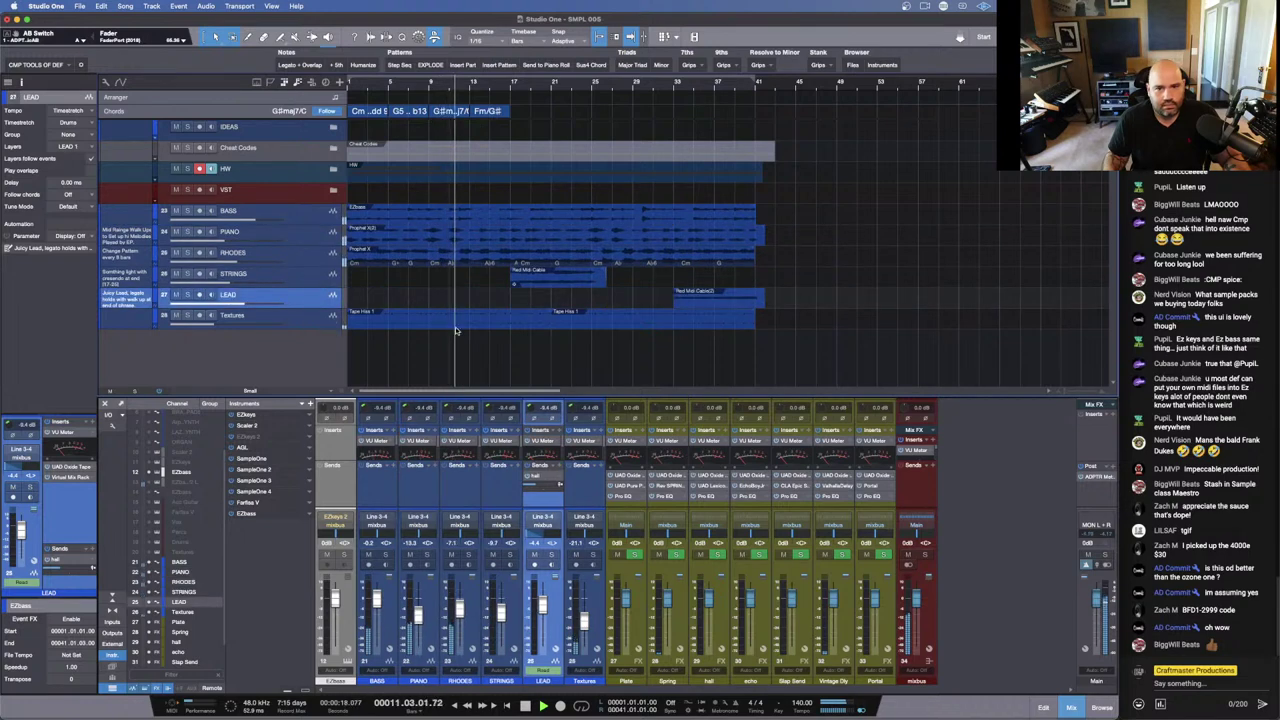
Step: Set the Textures channel level to -24.1 dB
click(307, 321)
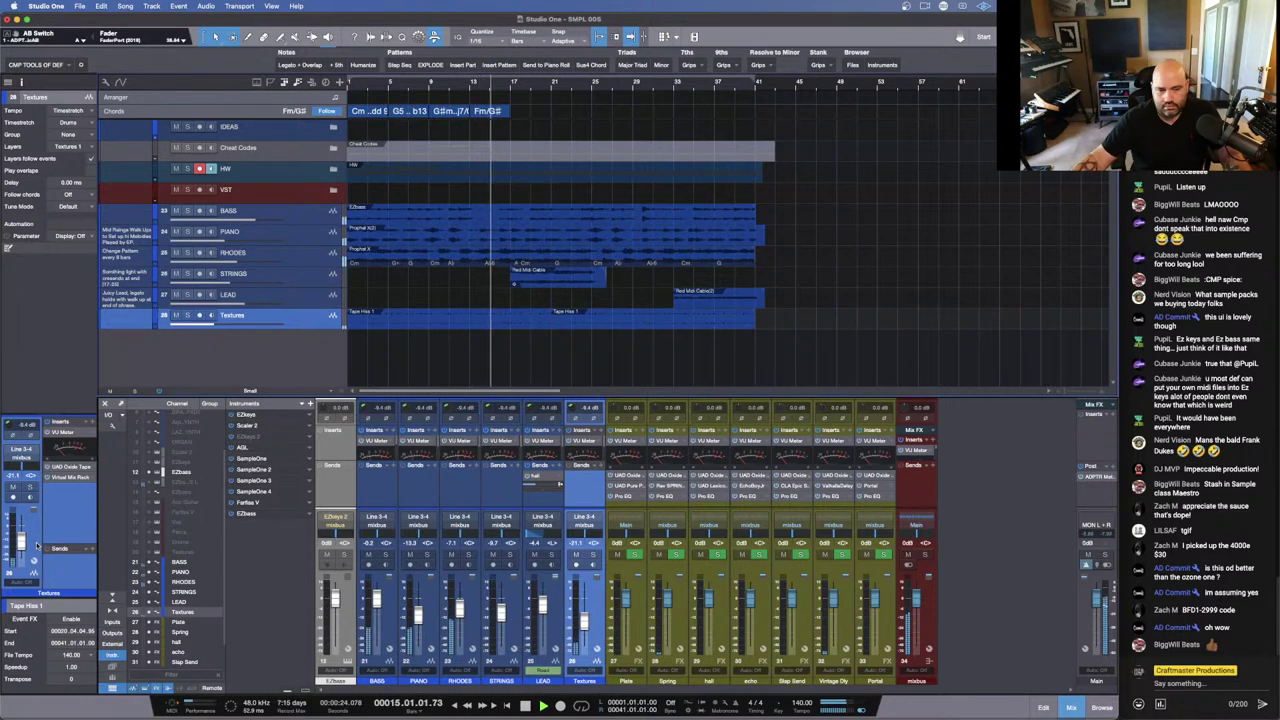
scroll(37, 546, up, 2)
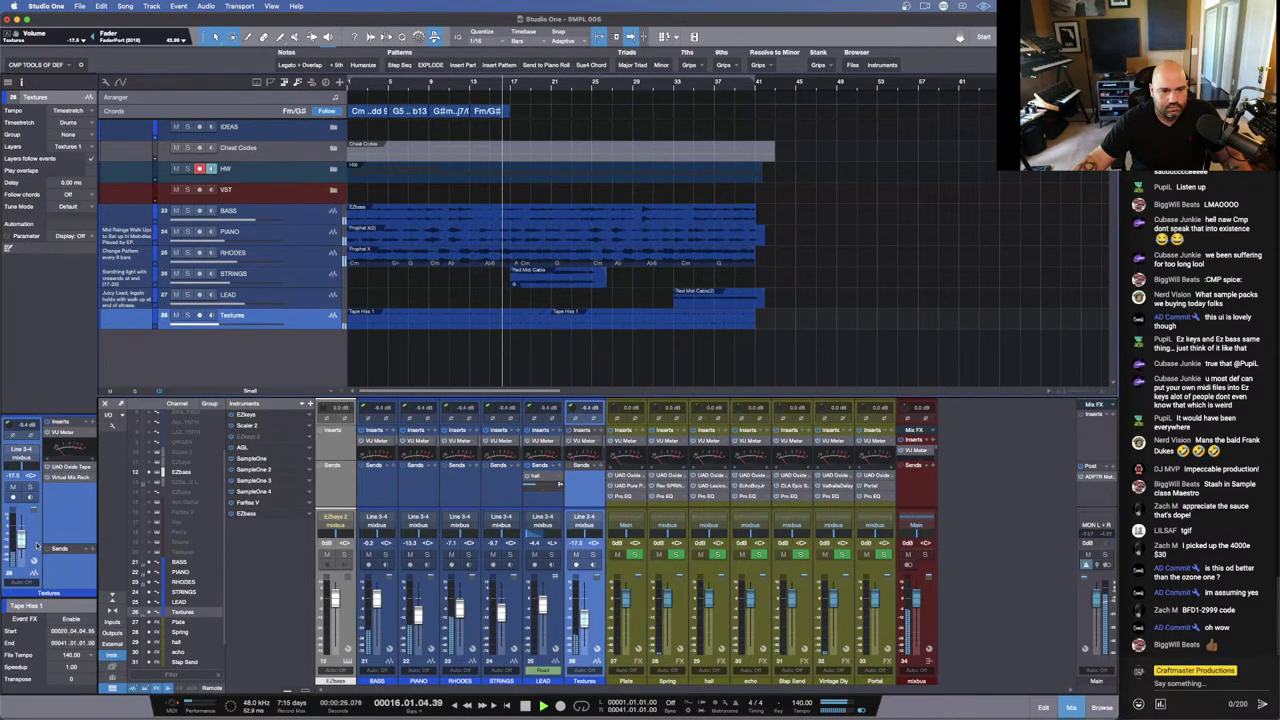
scroll(37, 546, up, 1)
scroll(37, 546, up, 1)
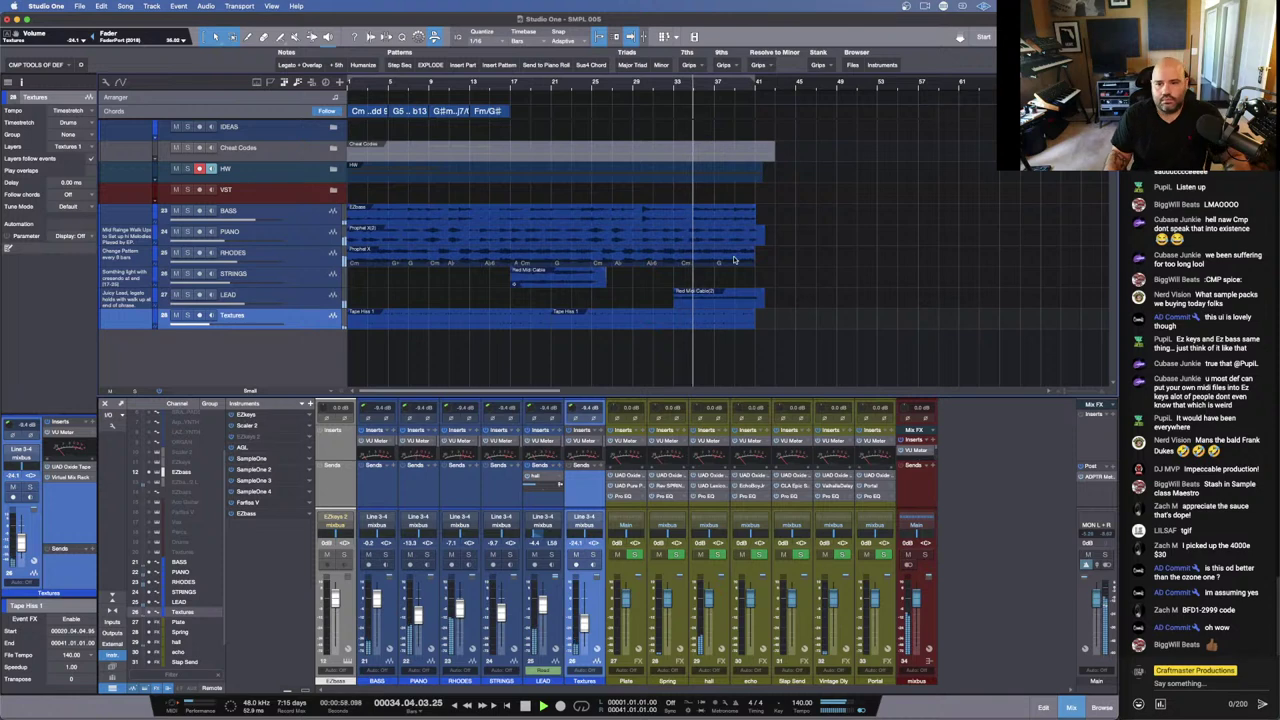
Step: Stop playback and mix down all events on the BASS through Textures tracks to a new audio track
drag(834, 321, 357, 184)
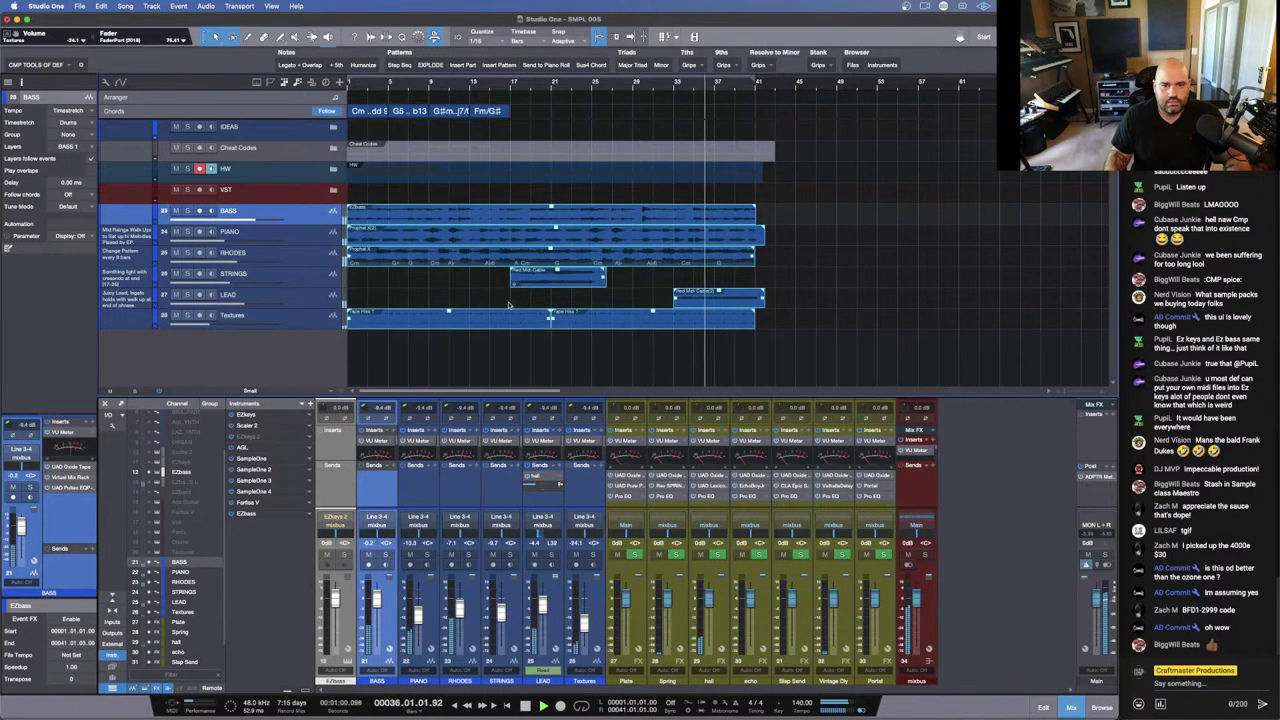
key(f)
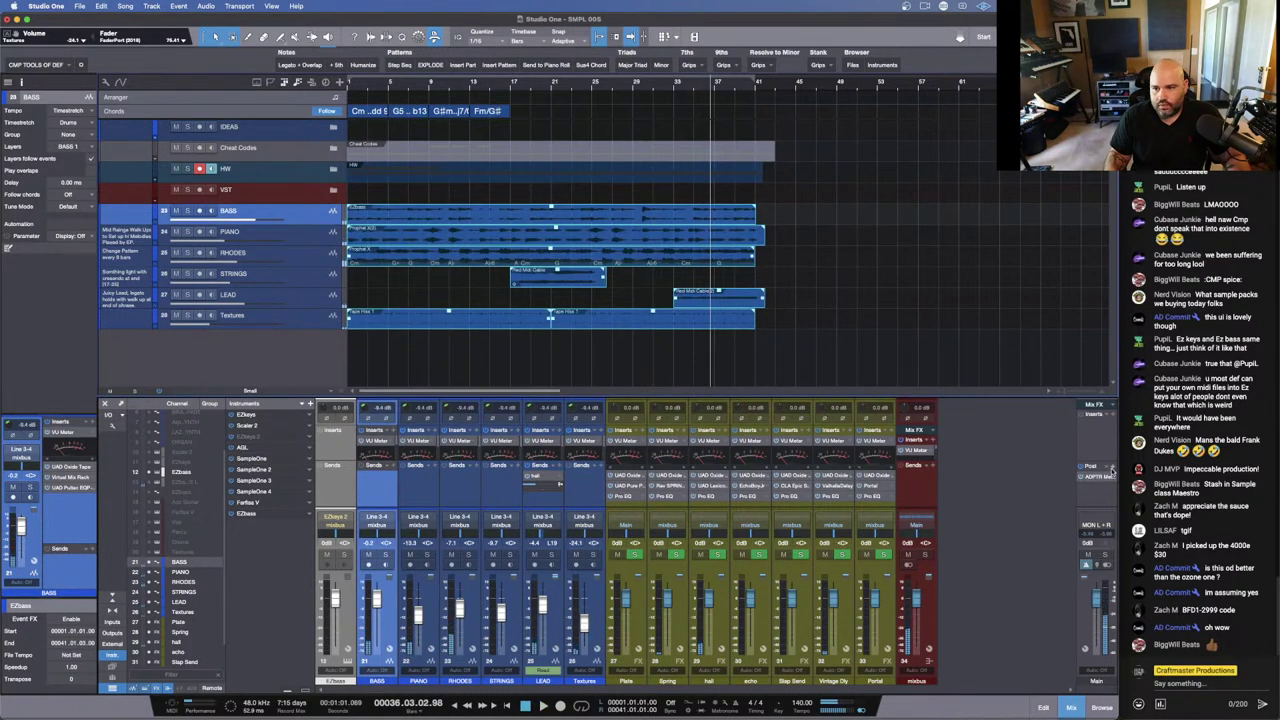
click(1112, 424)
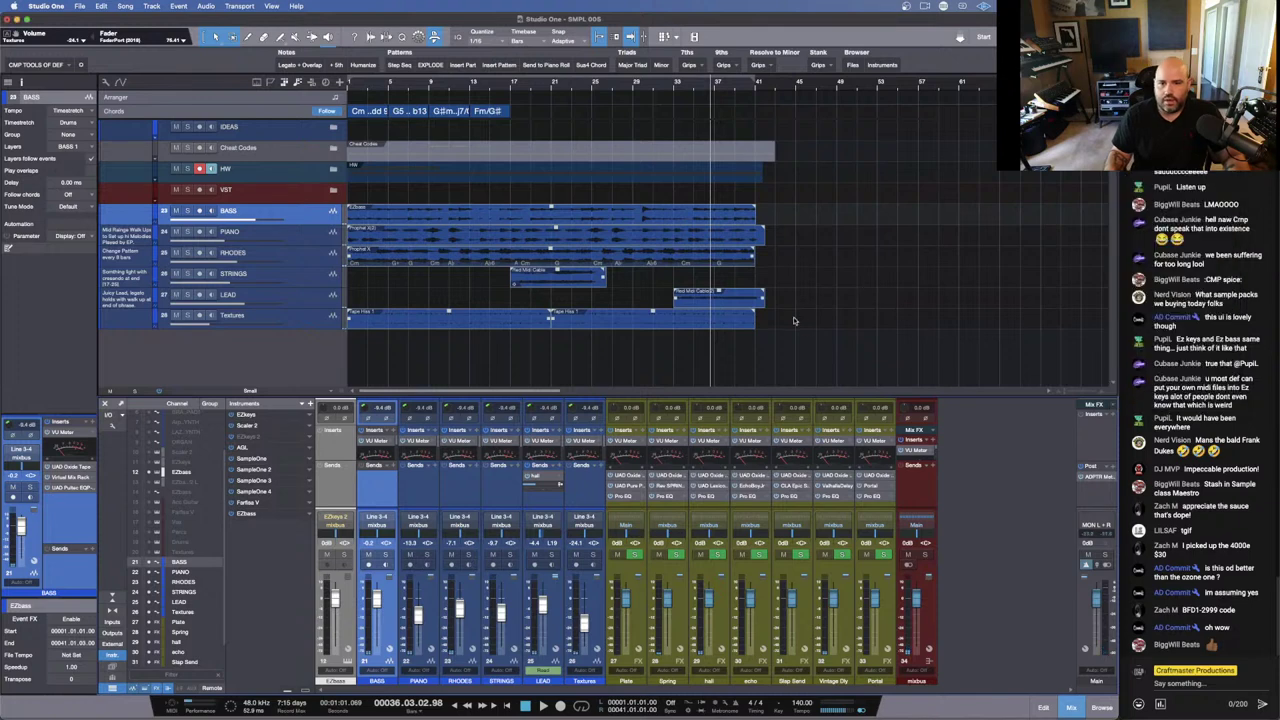
drag(840, 332, 302, 201)
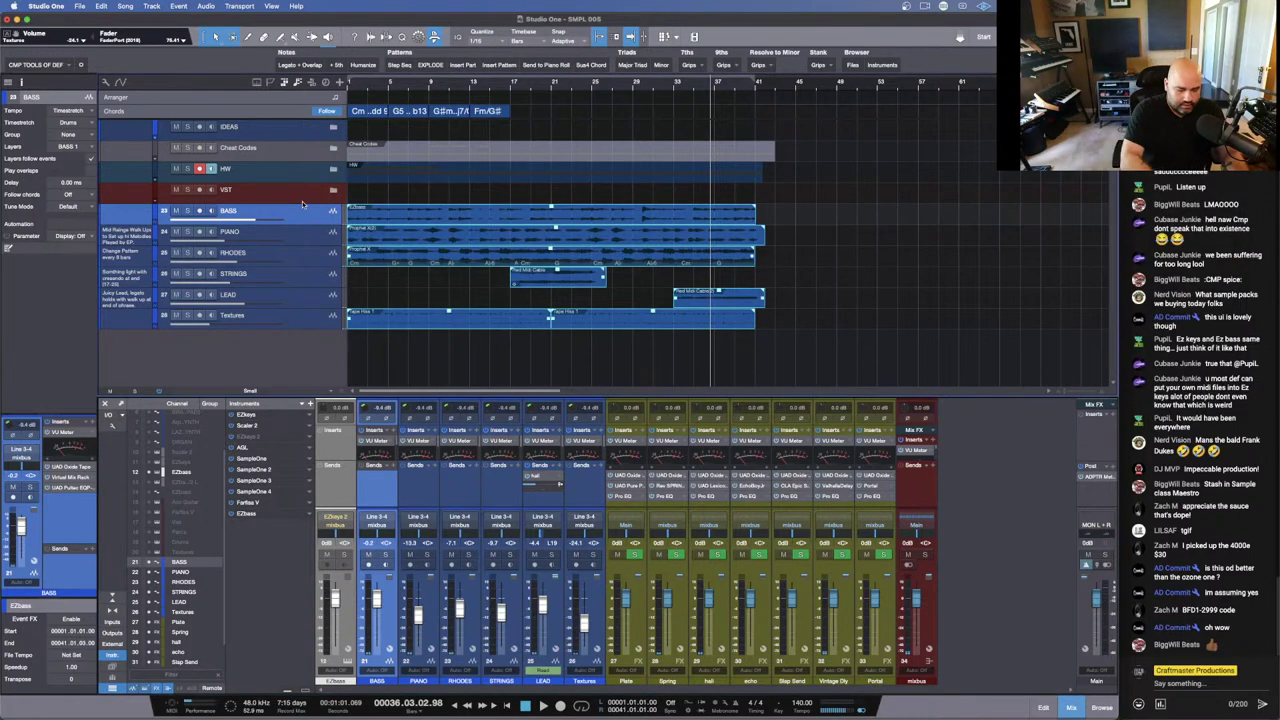
key(ctrl+alt+b)
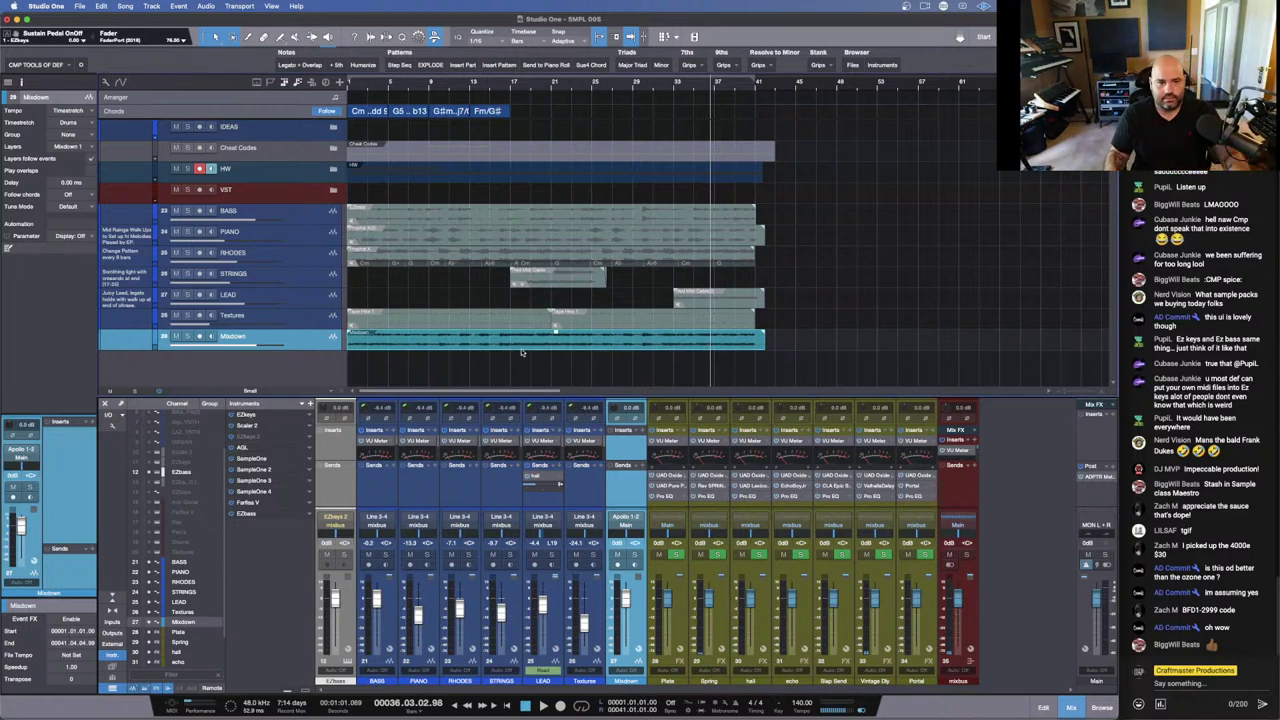
Step: Find Serato Sample among the browser's instruments and add it as a new track below Mixdown
key(F5)
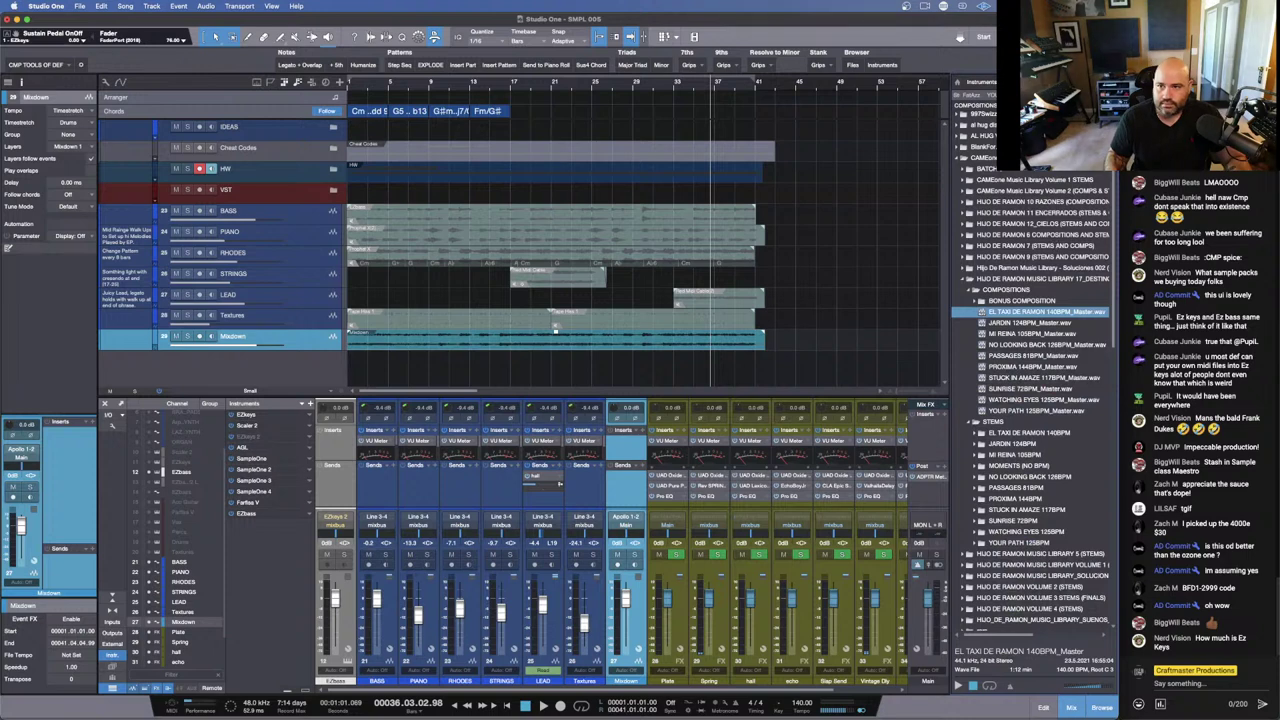
click(983, 84)
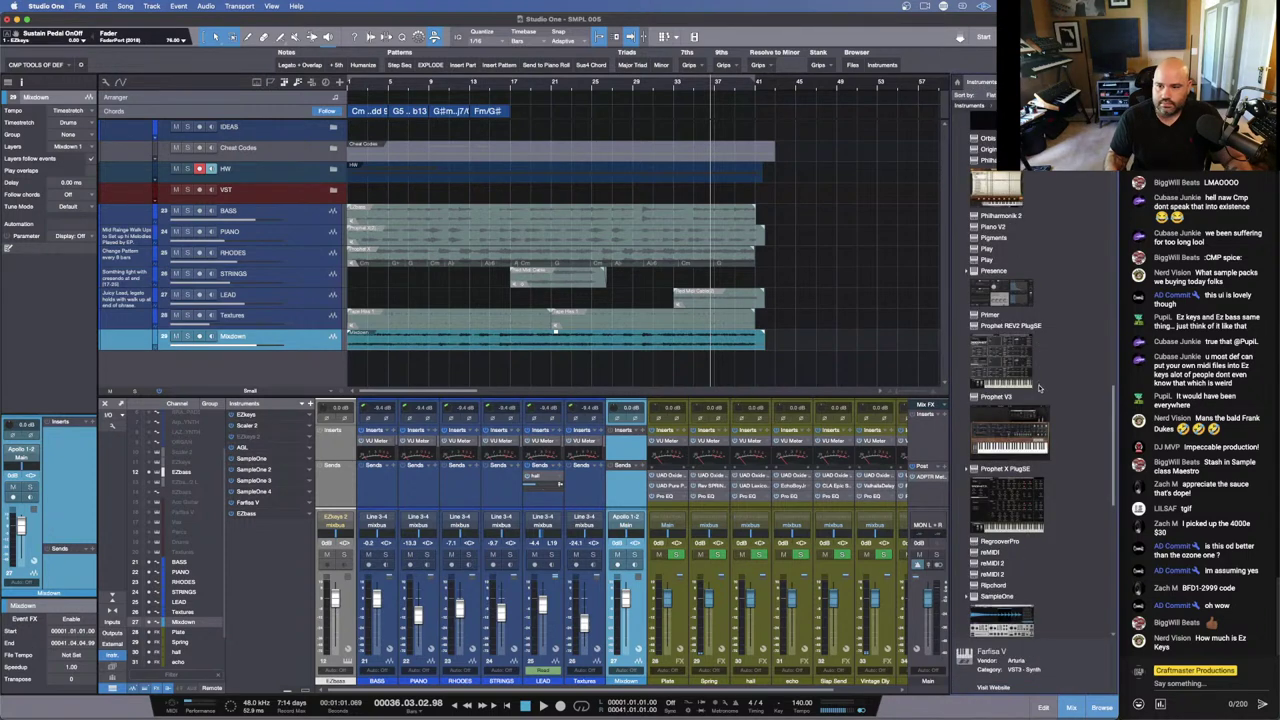
scroll(1038, 340, down, 5)
scroll(1038, 391, down, 1)
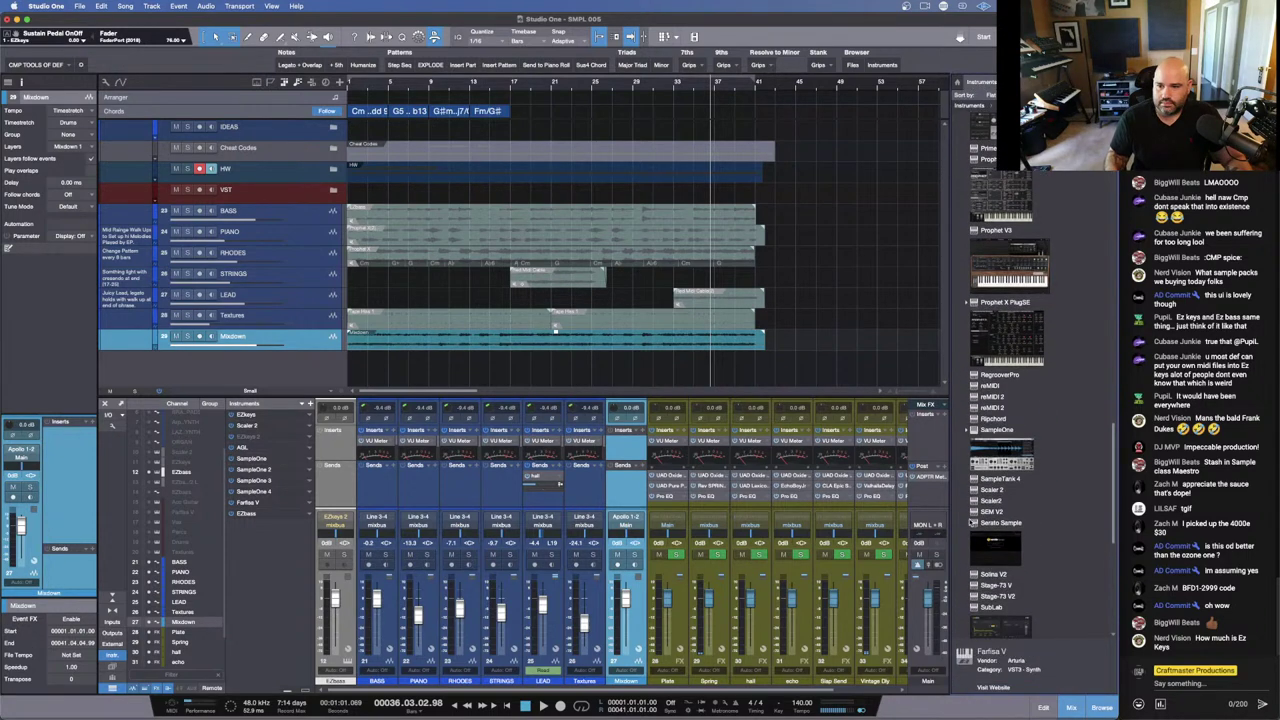
click(1000, 525)
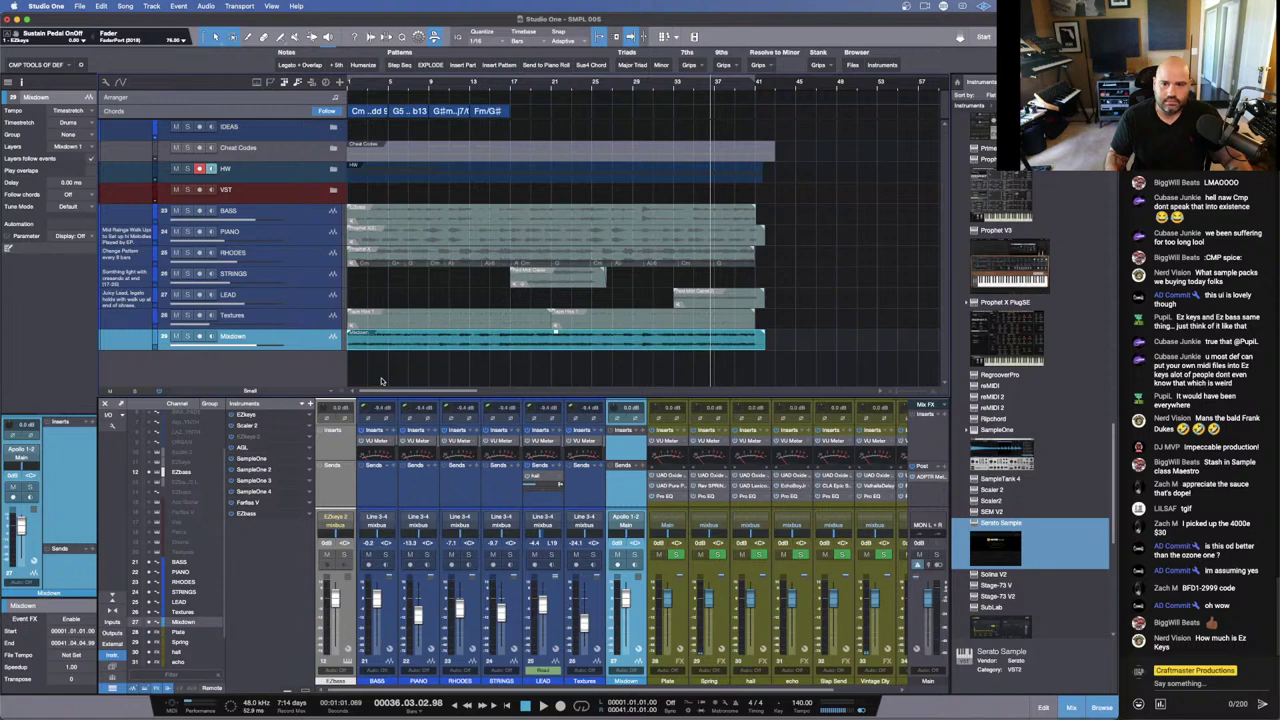
drag(380, 381, 414, 358)
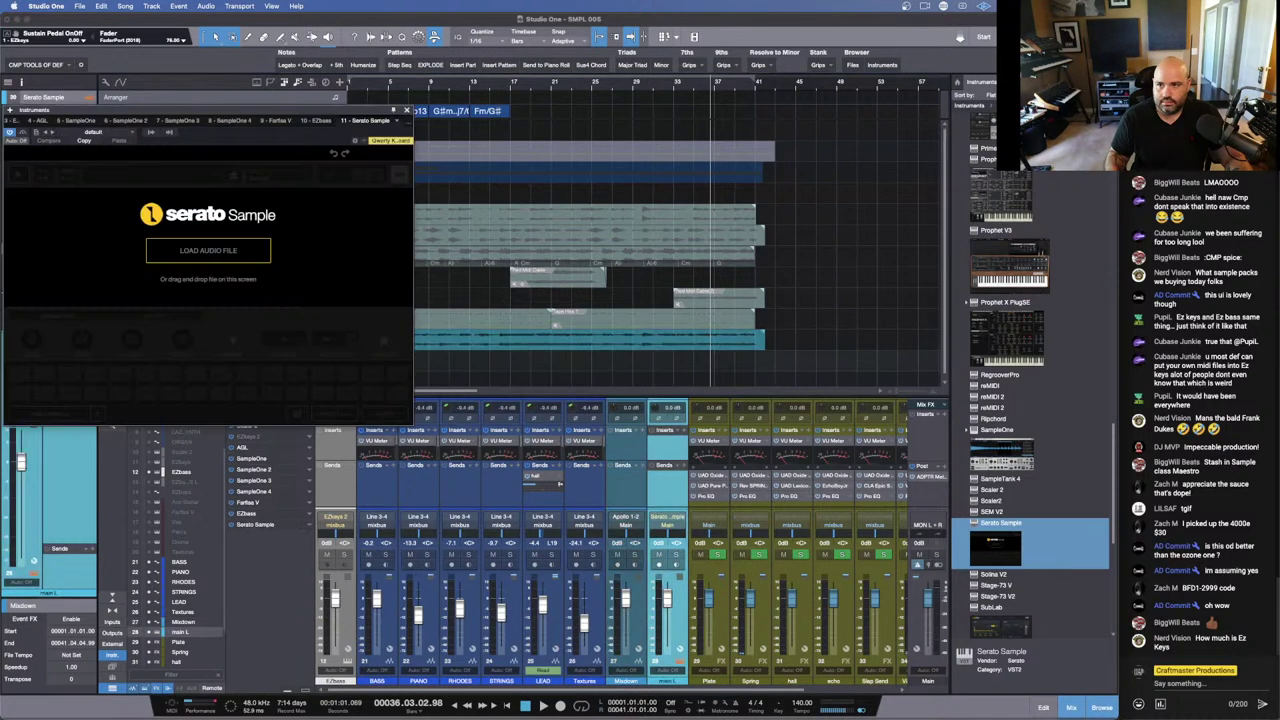
Step: Clear space for the plug-in window, load the bounced Mixdown.wav from Finder into Serato Sample, and restore the window layout
key(ctrl+alt+Left)
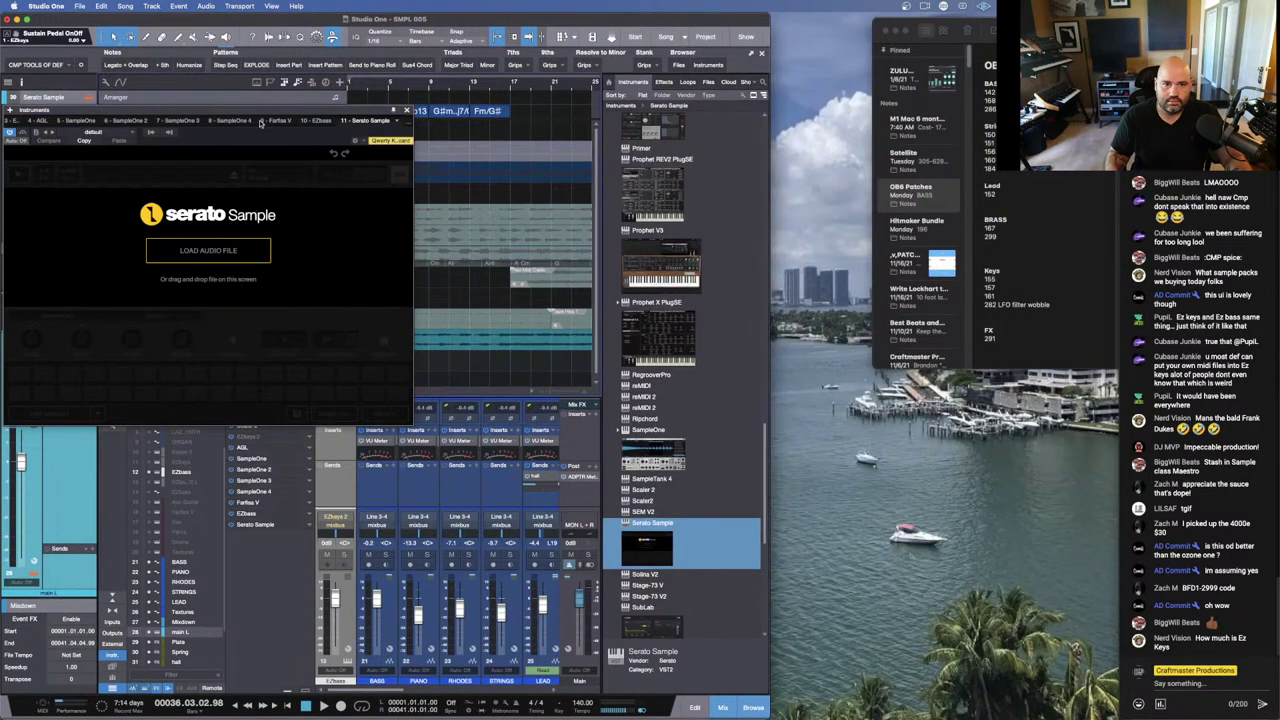
drag(258, 112, 964, 466)
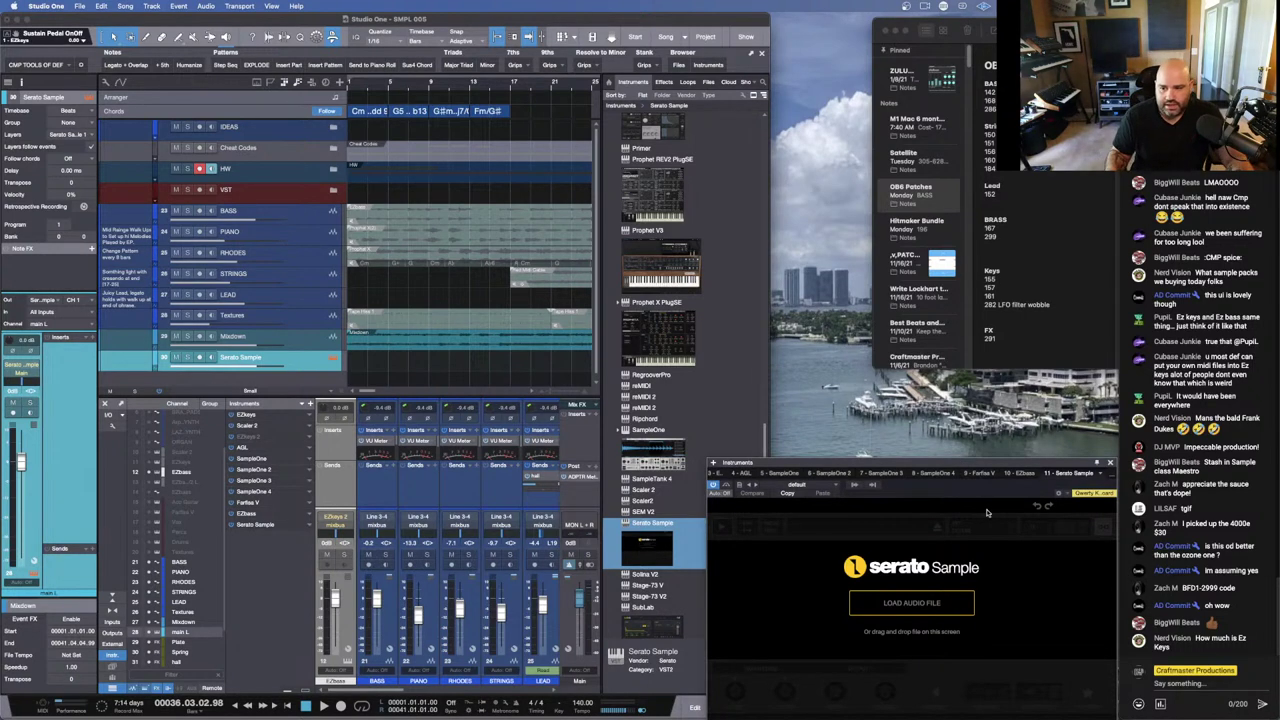
click(414, 343)
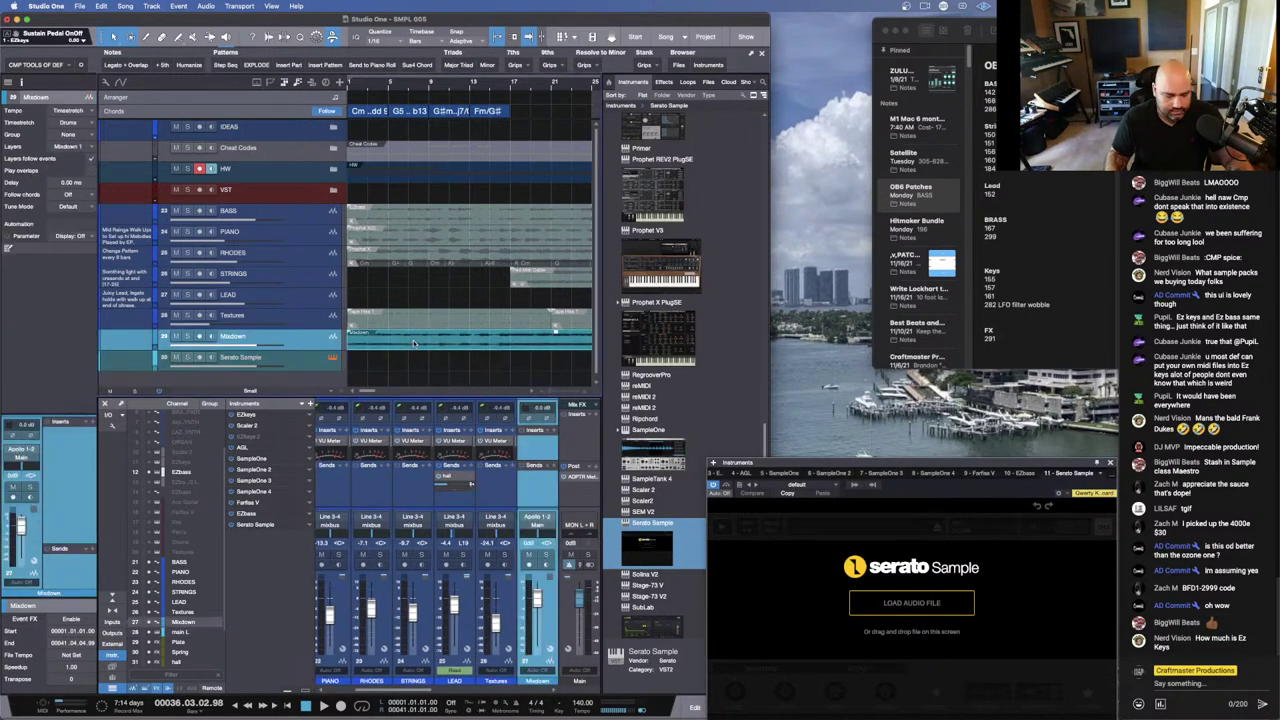
key(super+r)
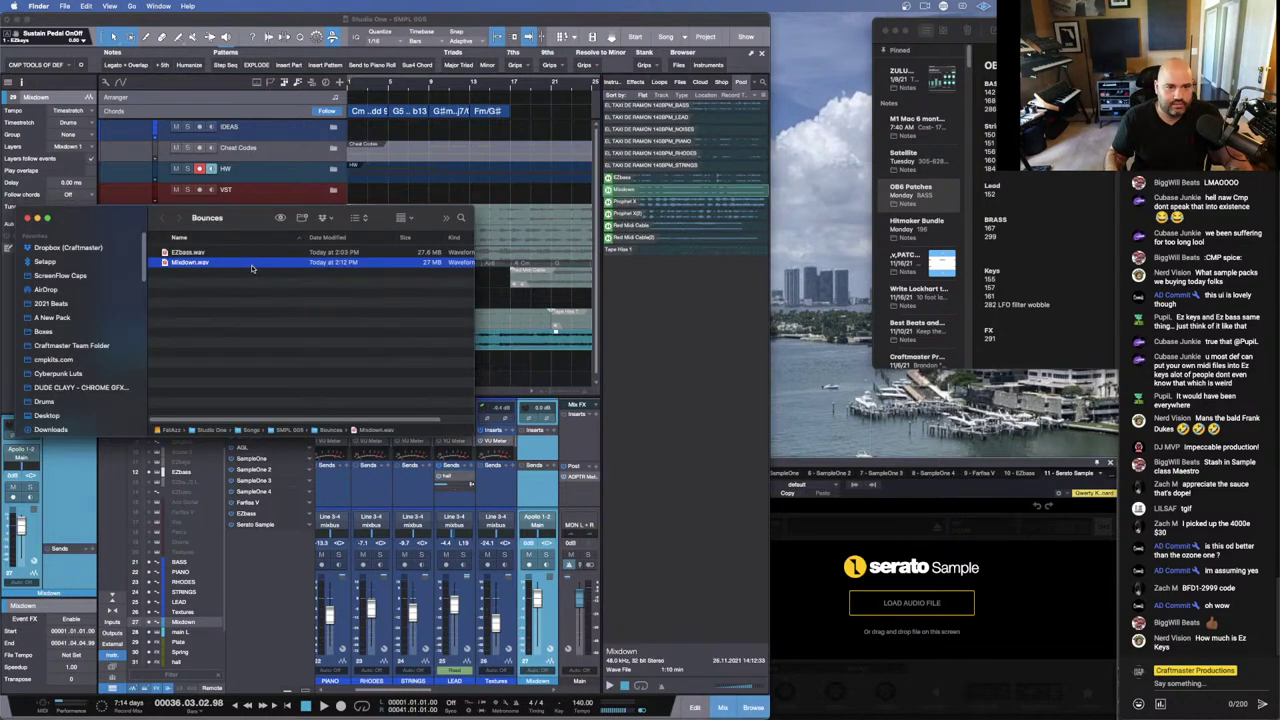
drag(252, 267, 918, 578)
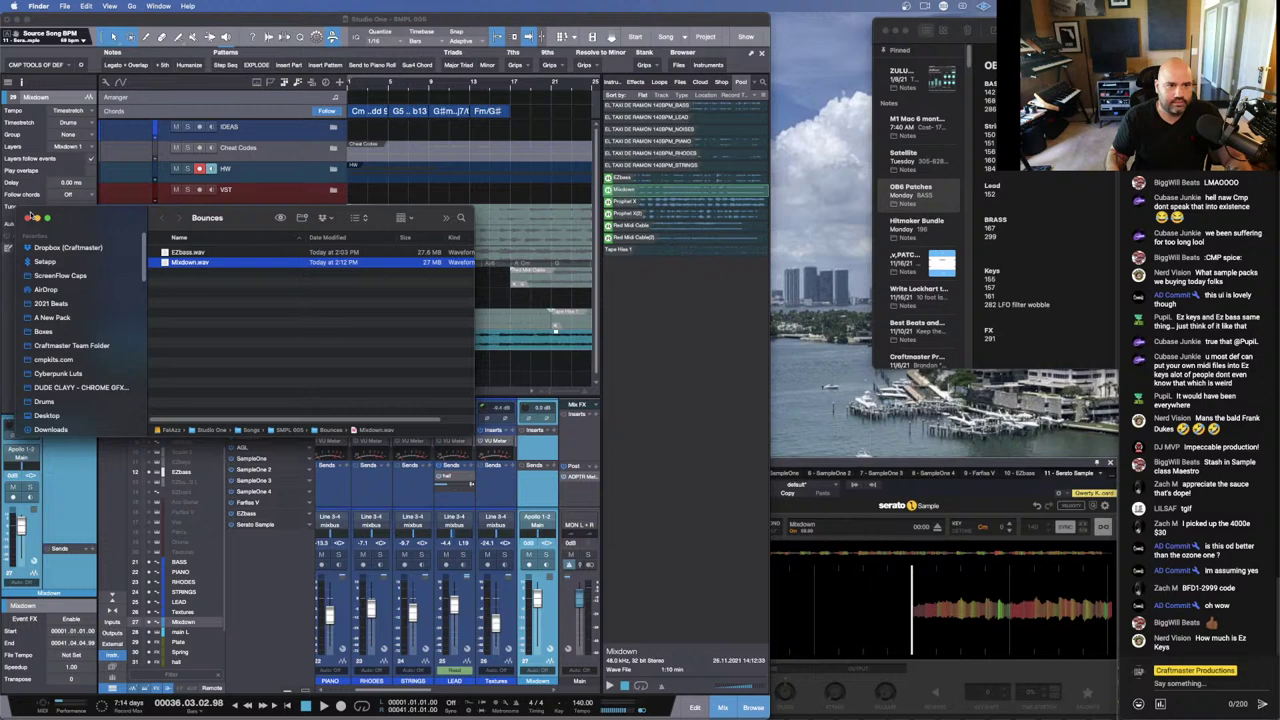
click(26, 217)
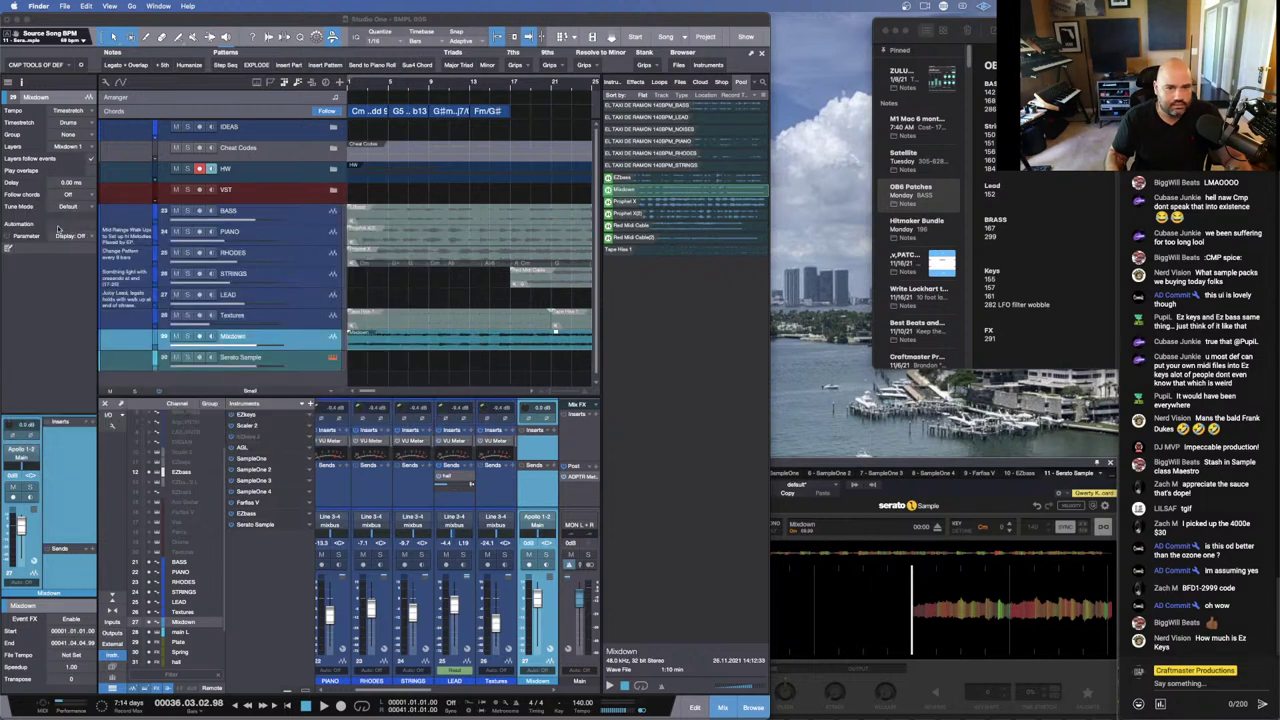
click(790, 462)
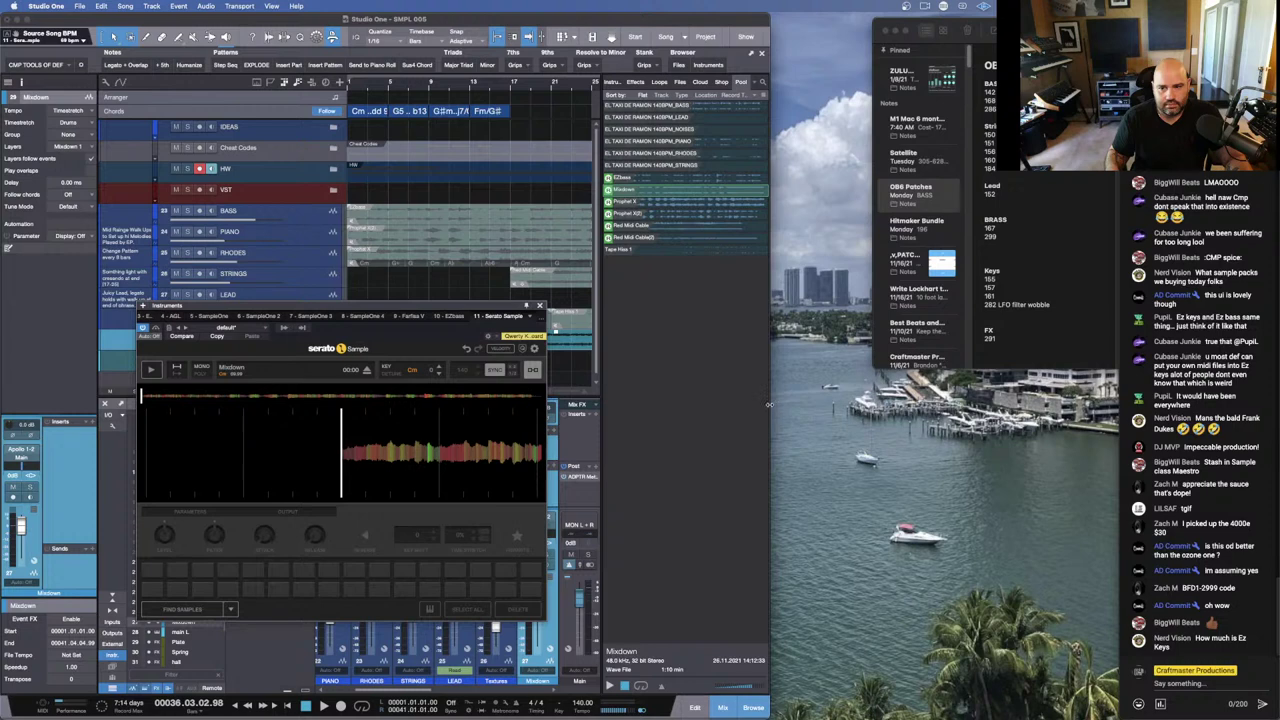
double_click(769, 404)
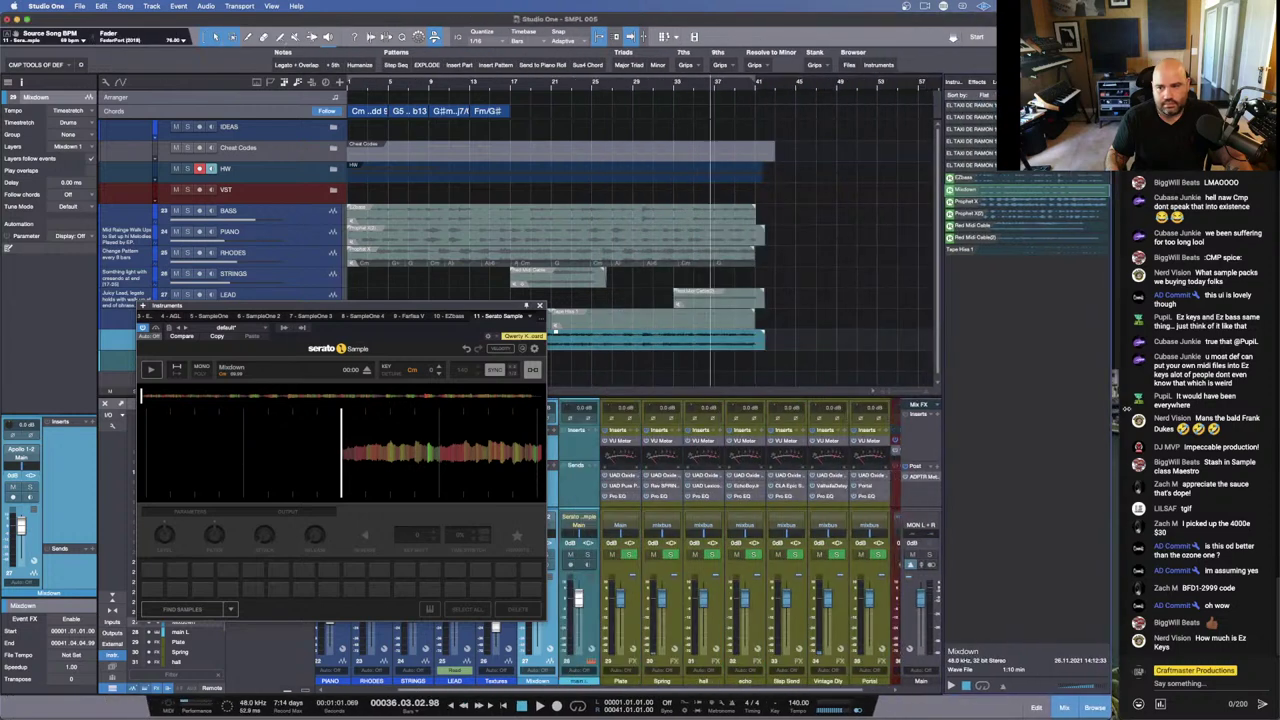
Step: Find samples in the loaded mixdown automatically and set its key shift to +2
click(200, 608)
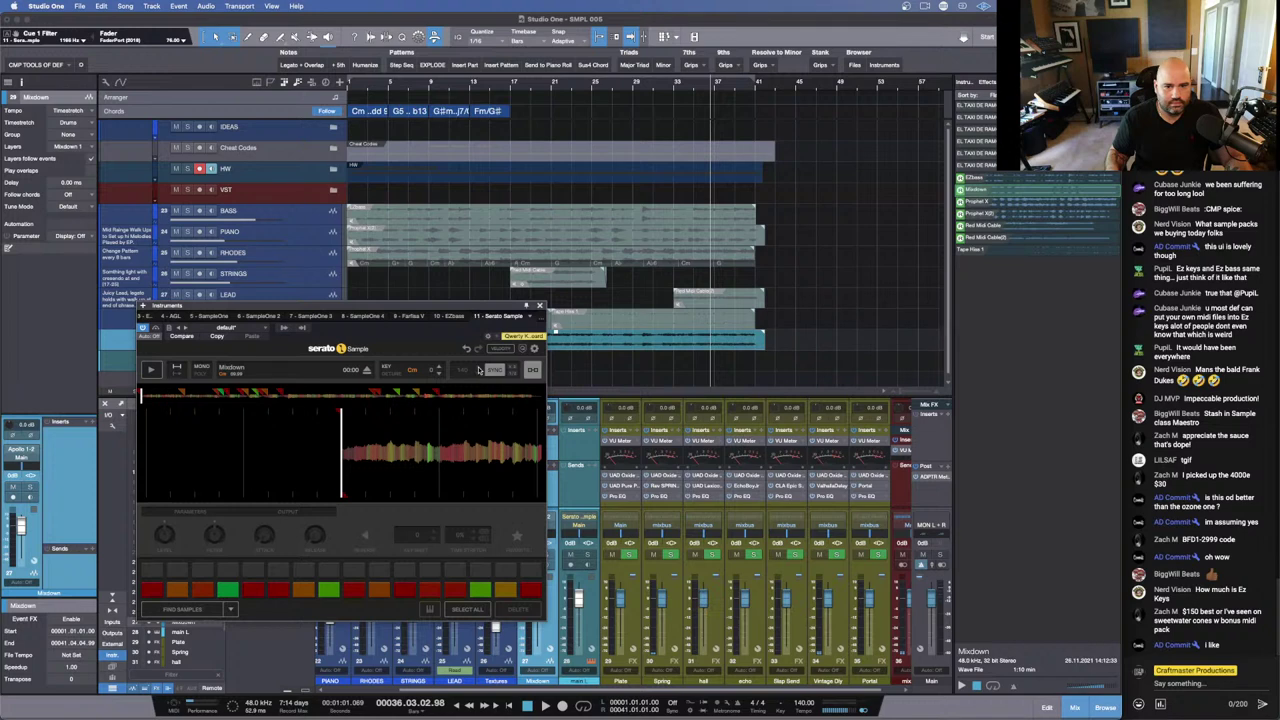
click(438, 366)
click(438, 366)
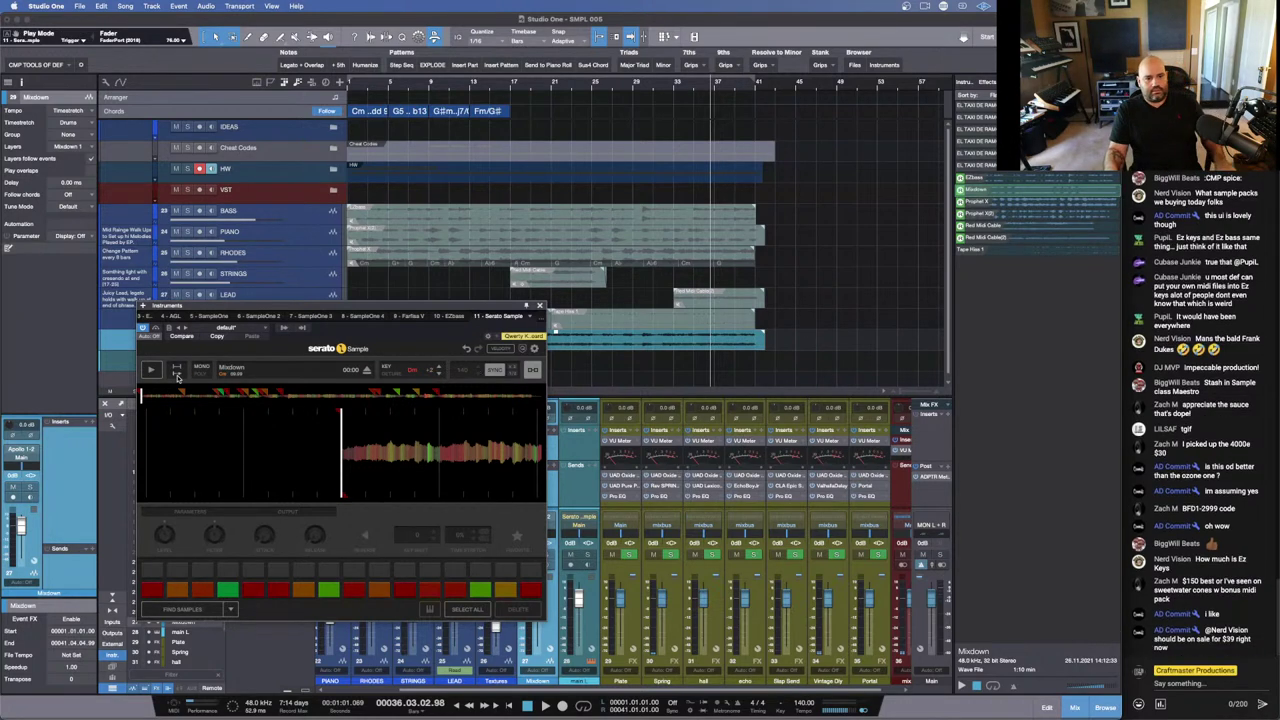
Step: Move the Serato Sample window clear of the track list and enable monitoring on its track
click(240, 272)
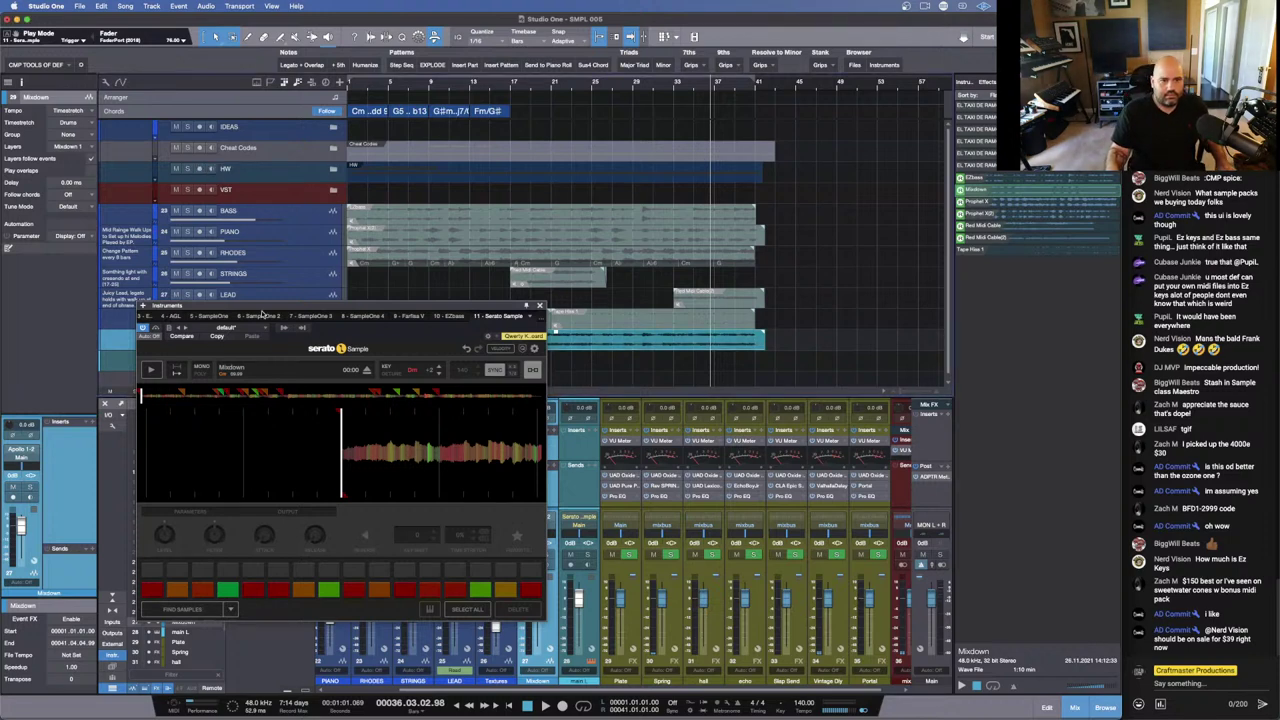
drag(263, 315, 550, 228)
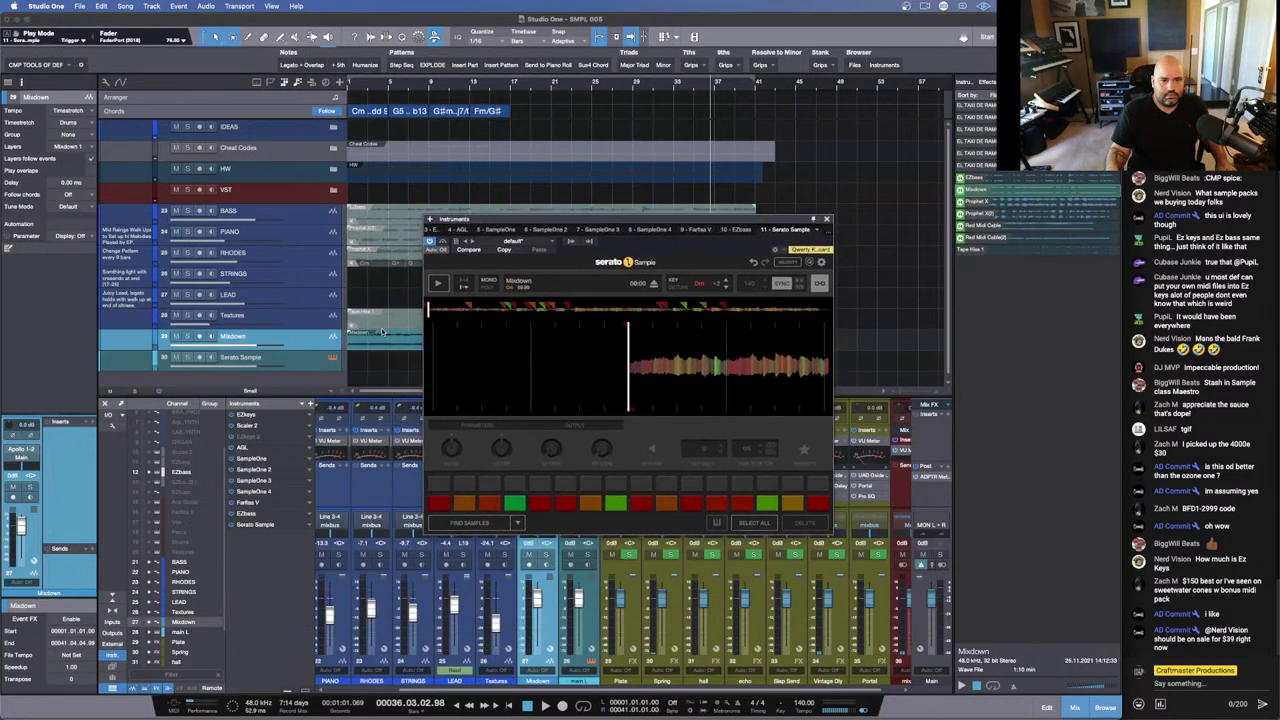
click(212, 357)
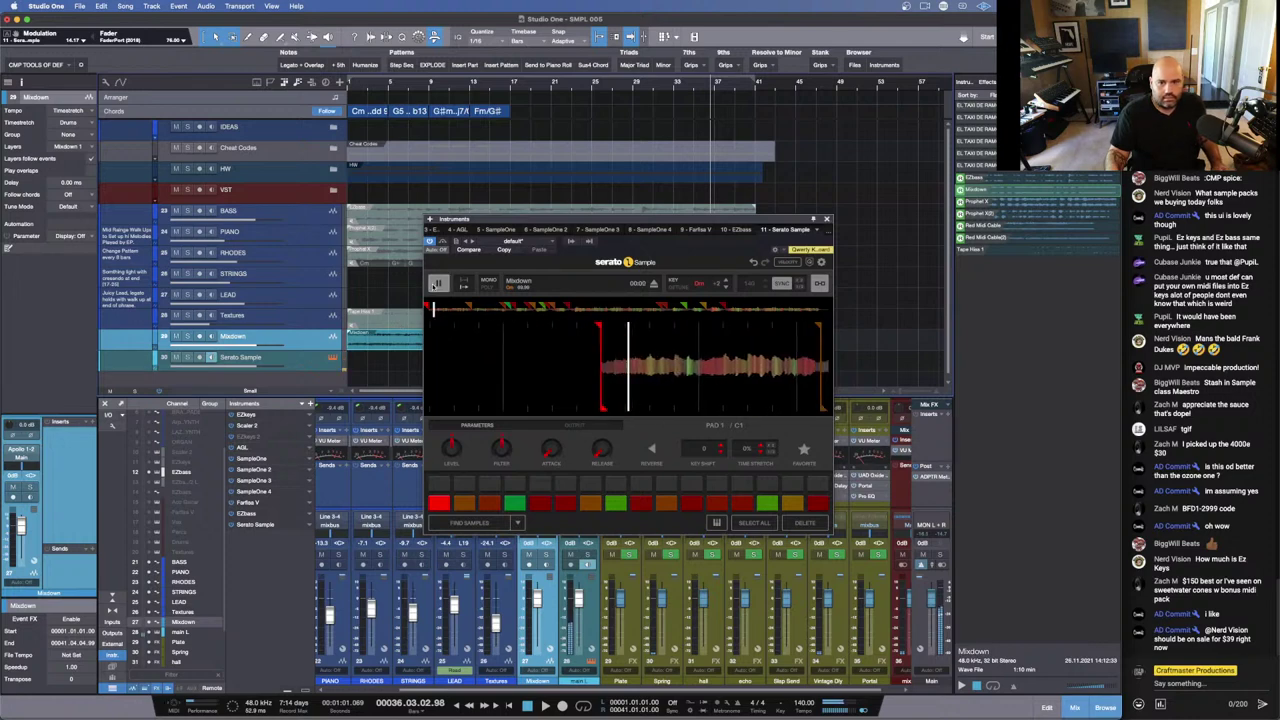
Step: Toggle the sample's playback in Serato Sample and set its key shift to +4
click(438, 283)
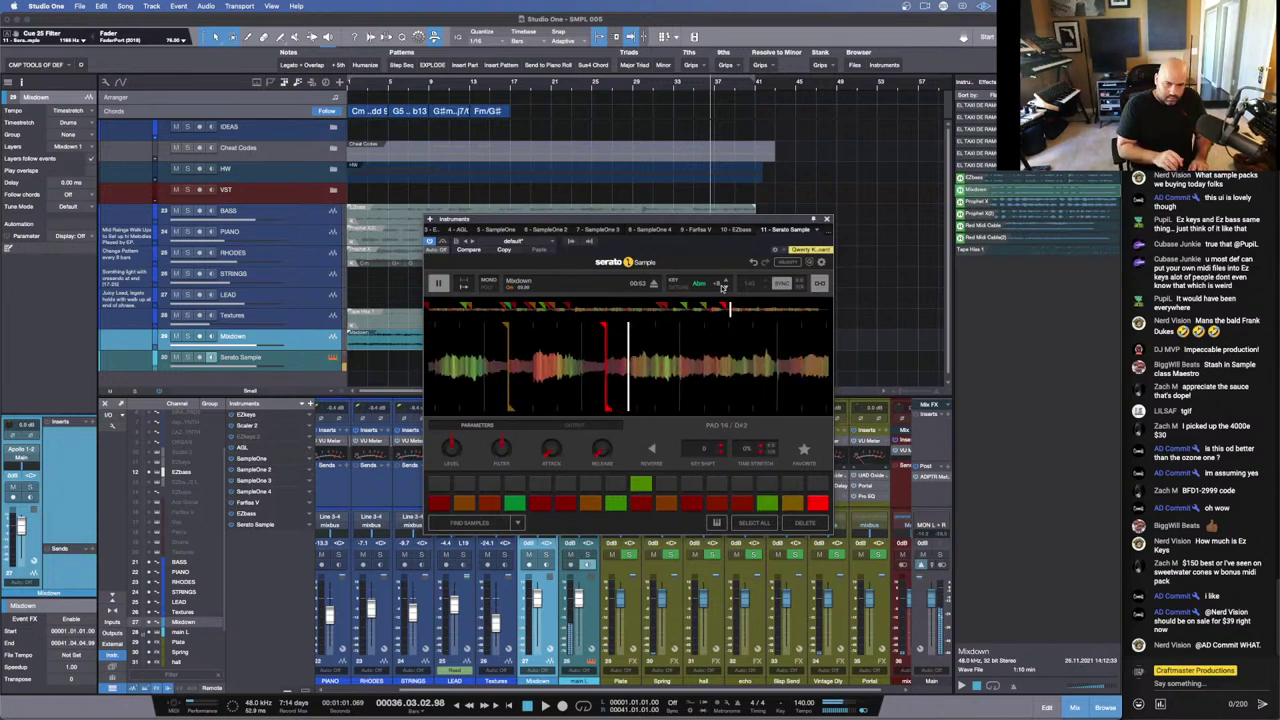
click(725, 290)
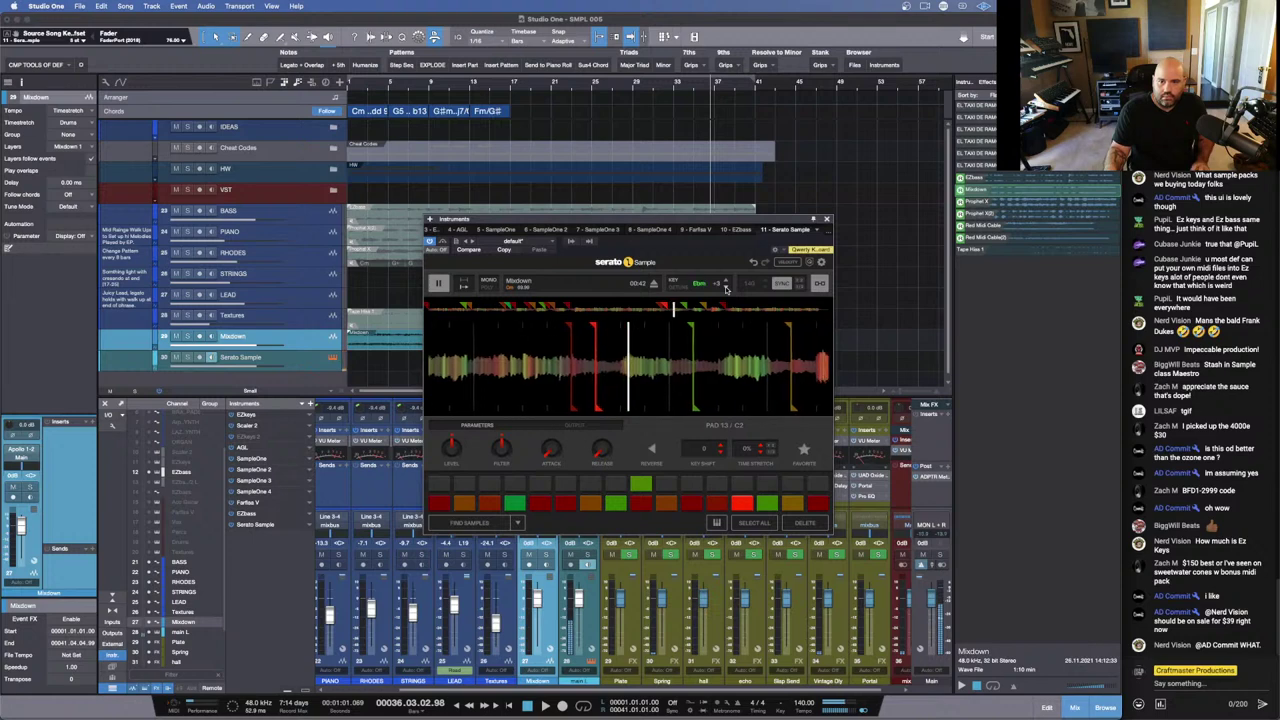
click(726, 284)
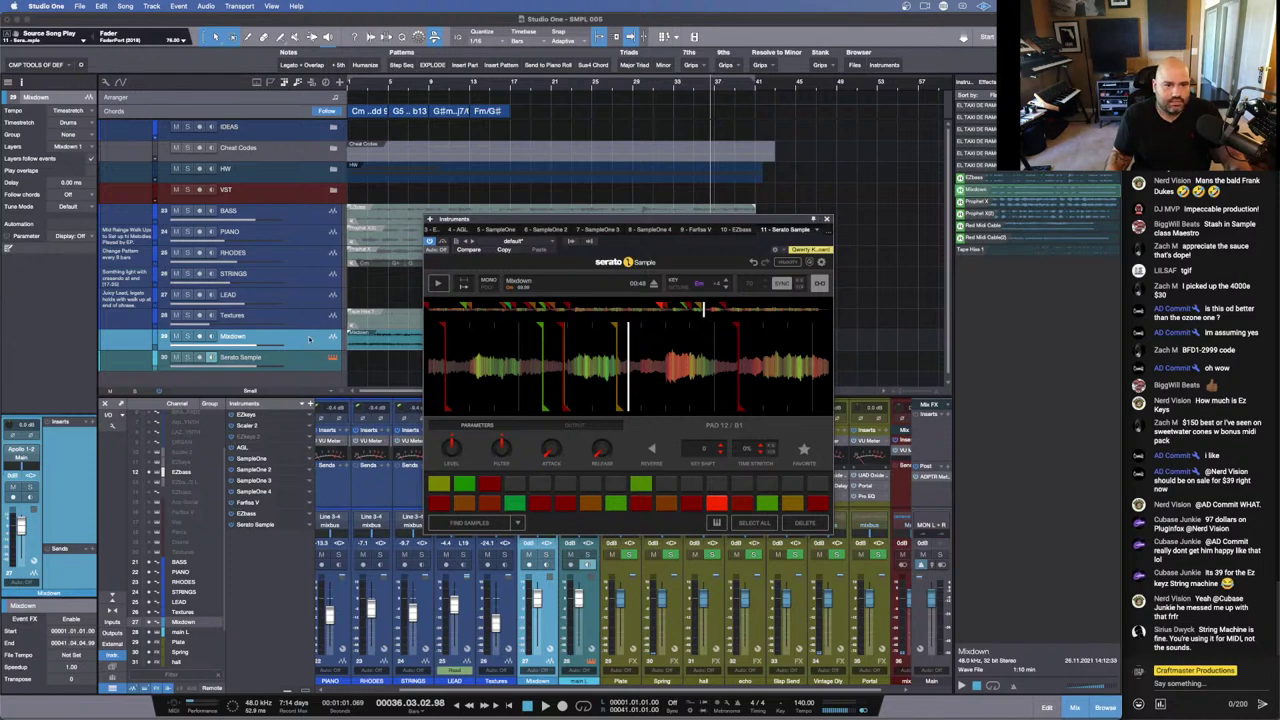
Step: Search the Serato Sample channel's insert effects for "dec" and add Decimort2
click(294, 357)
click(87, 340)
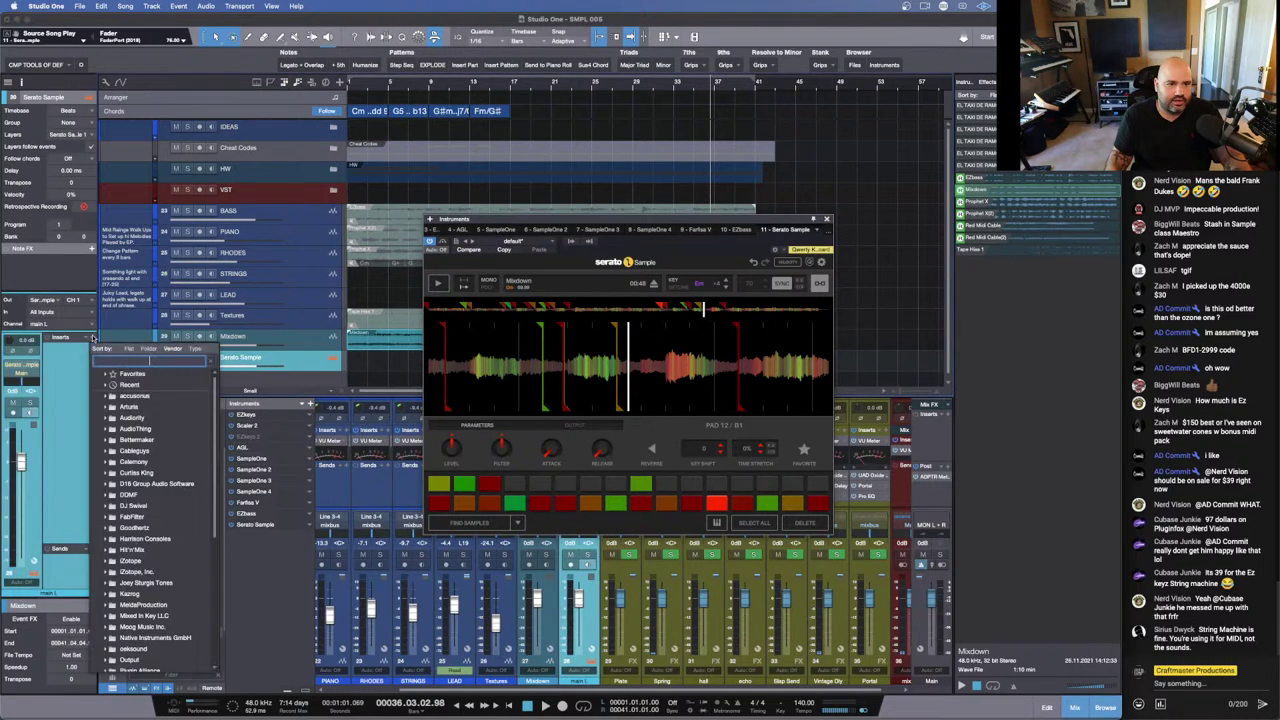
text(dec)
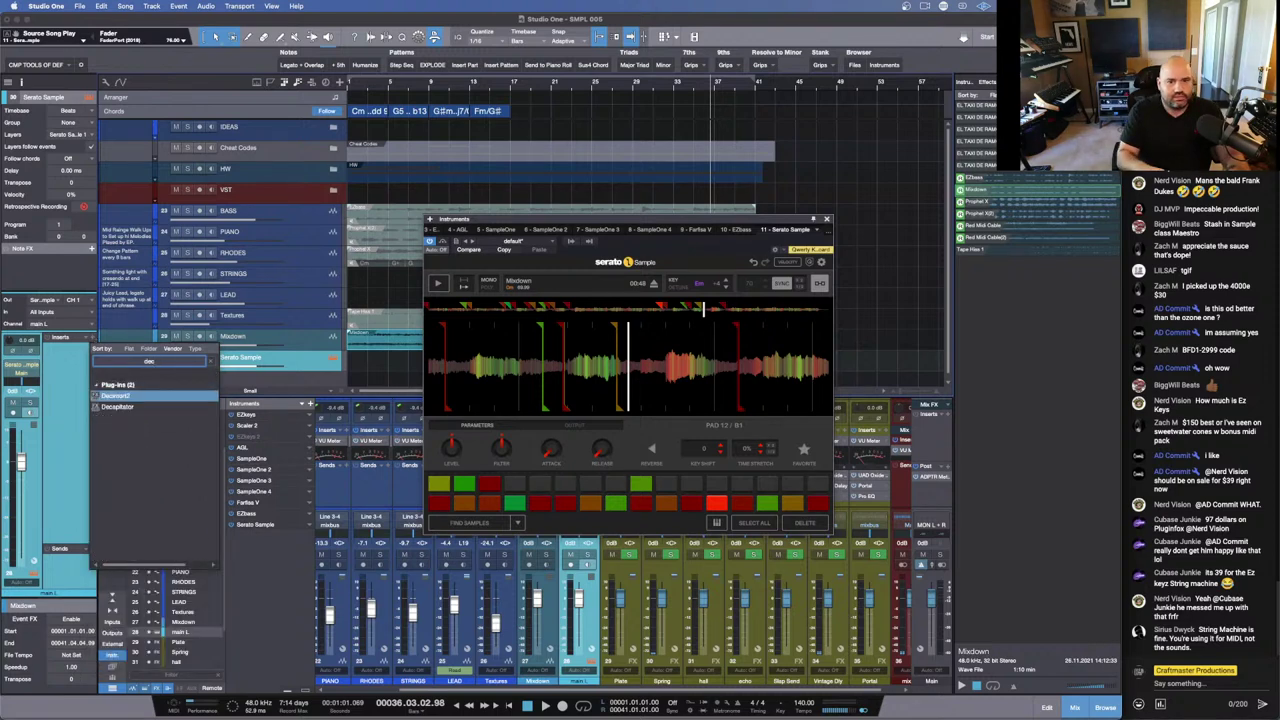
key(Return)
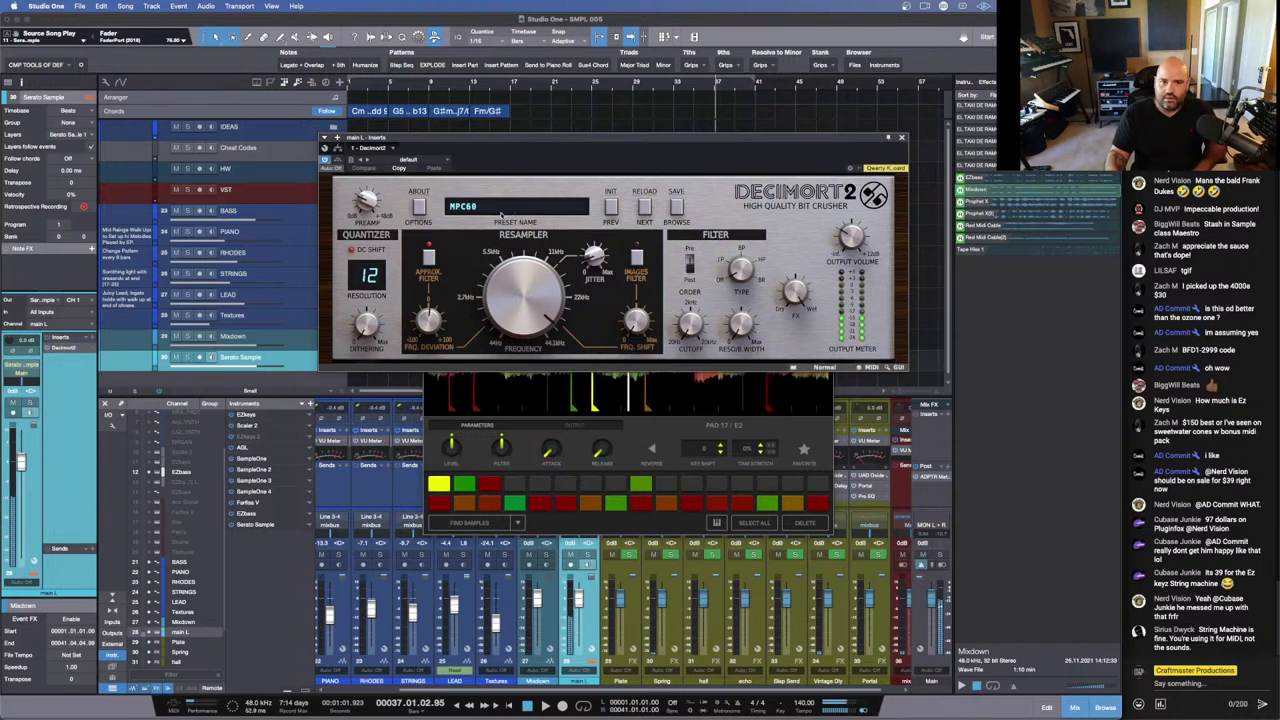
Step: Try the dithering control and step back through the Decimort 2 presets to Field Disruptions
drag(374, 331, 378, 186)
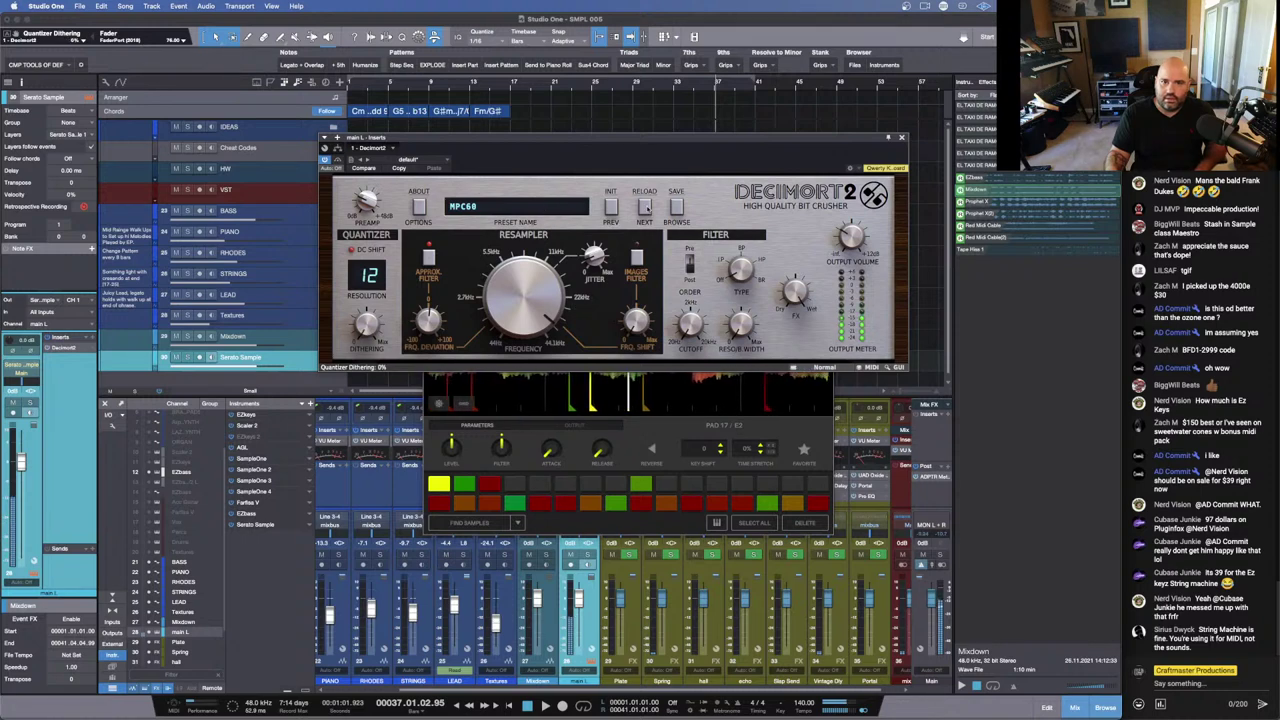
click(644, 207)
click(641, 207)
click(611, 208)
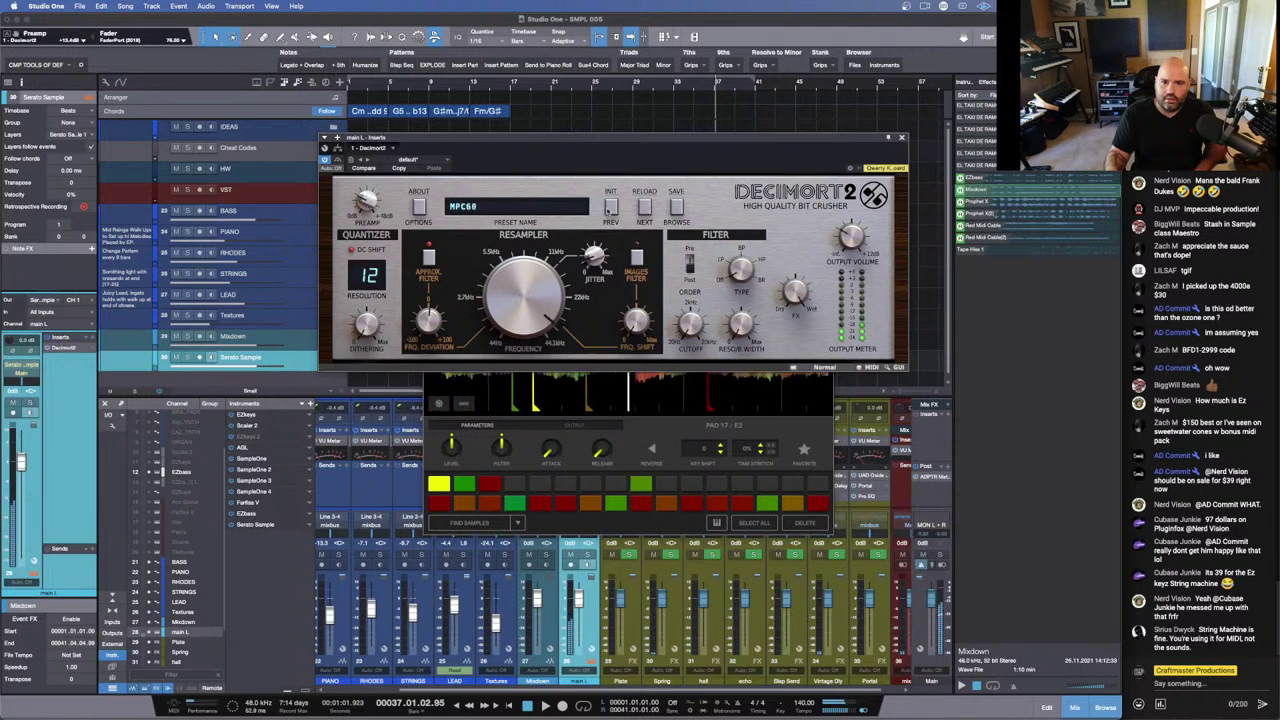
click(611, 208)
click(611, 208)
click(611, 208)
click(611, 208)
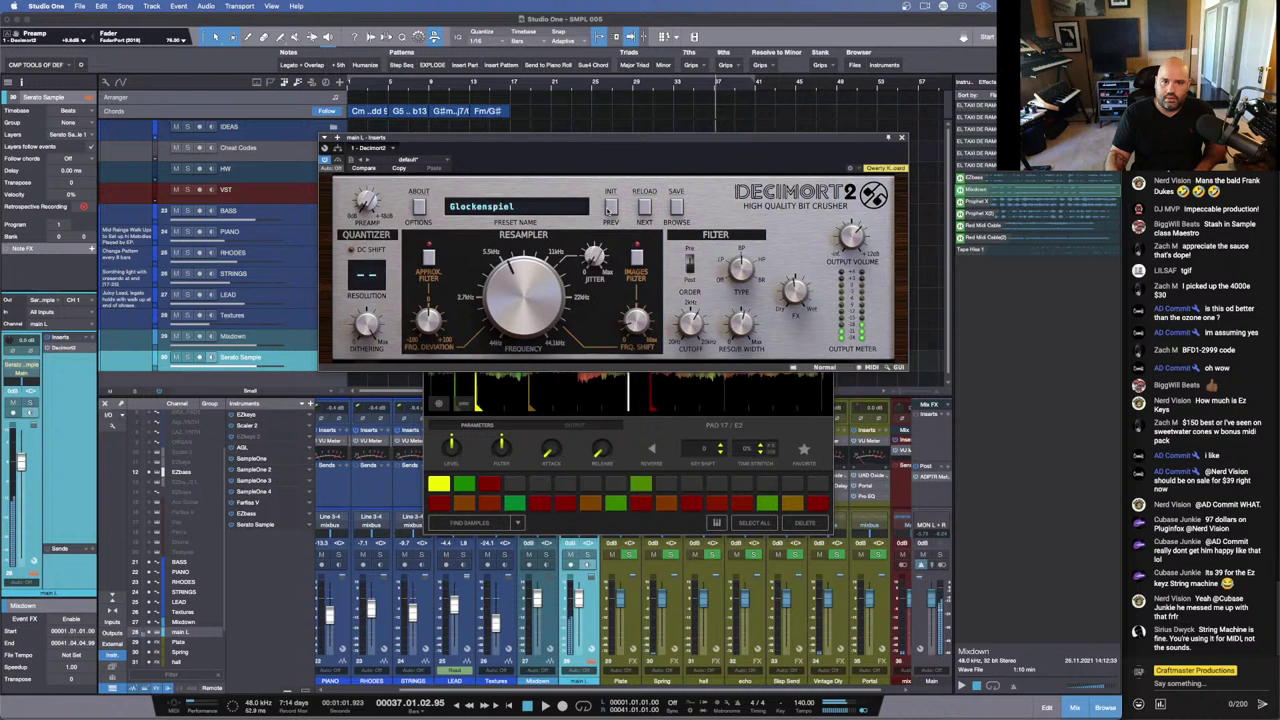
click(611, 208)
click(611, 208)
click(611, 208)
Step: Filter the Decimort 2 presets to vintage samplers, load ASR-10, and set the quantizer resolution to 12 bits
click(573, 207)
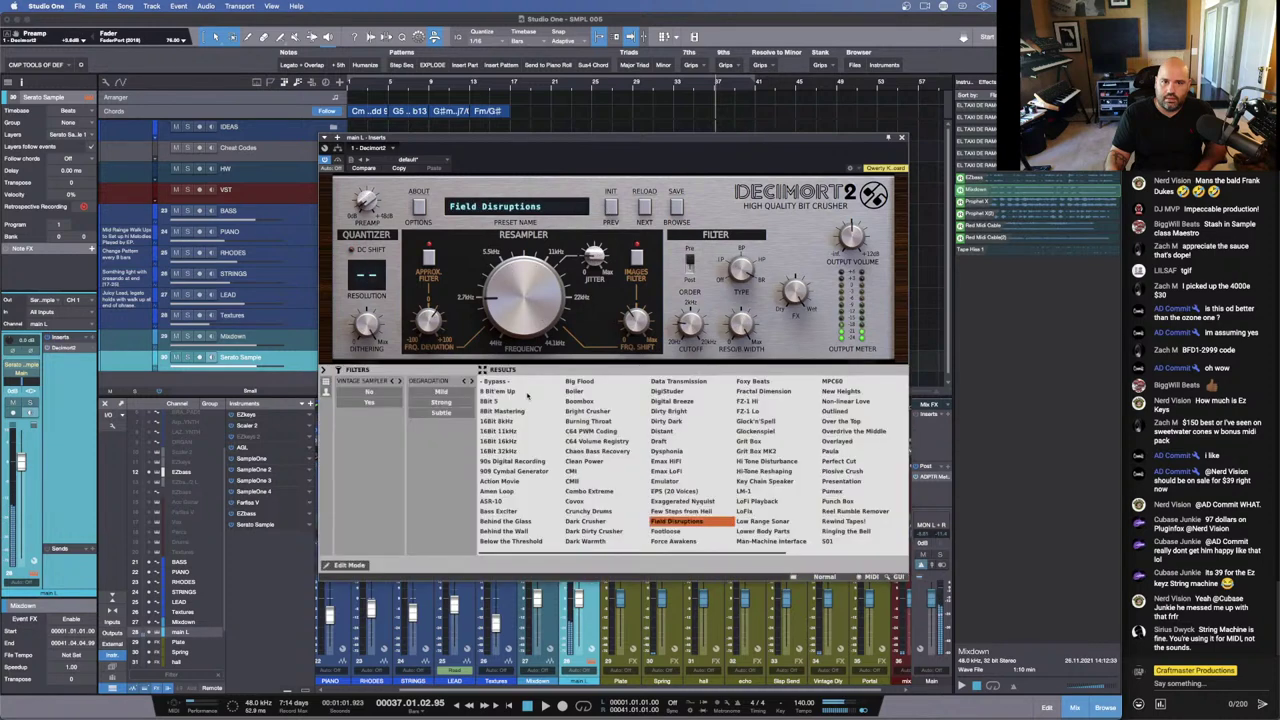
click(380, 401)
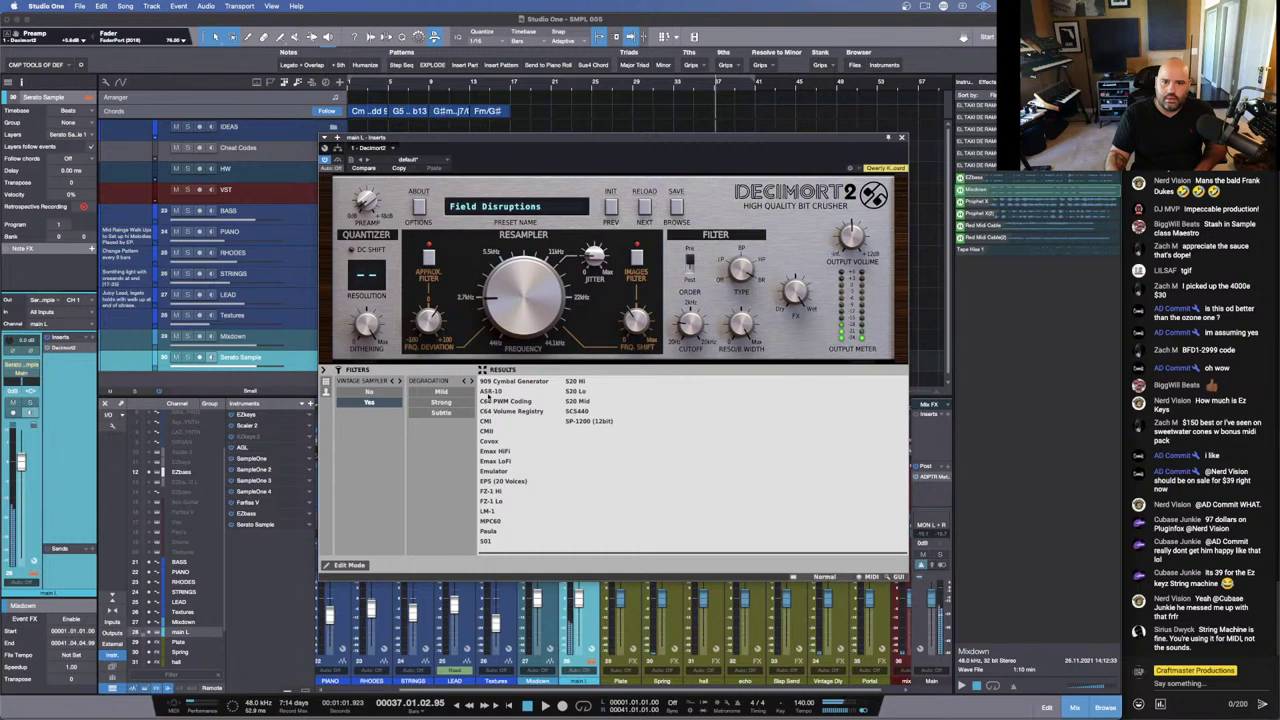
click(488, 392)
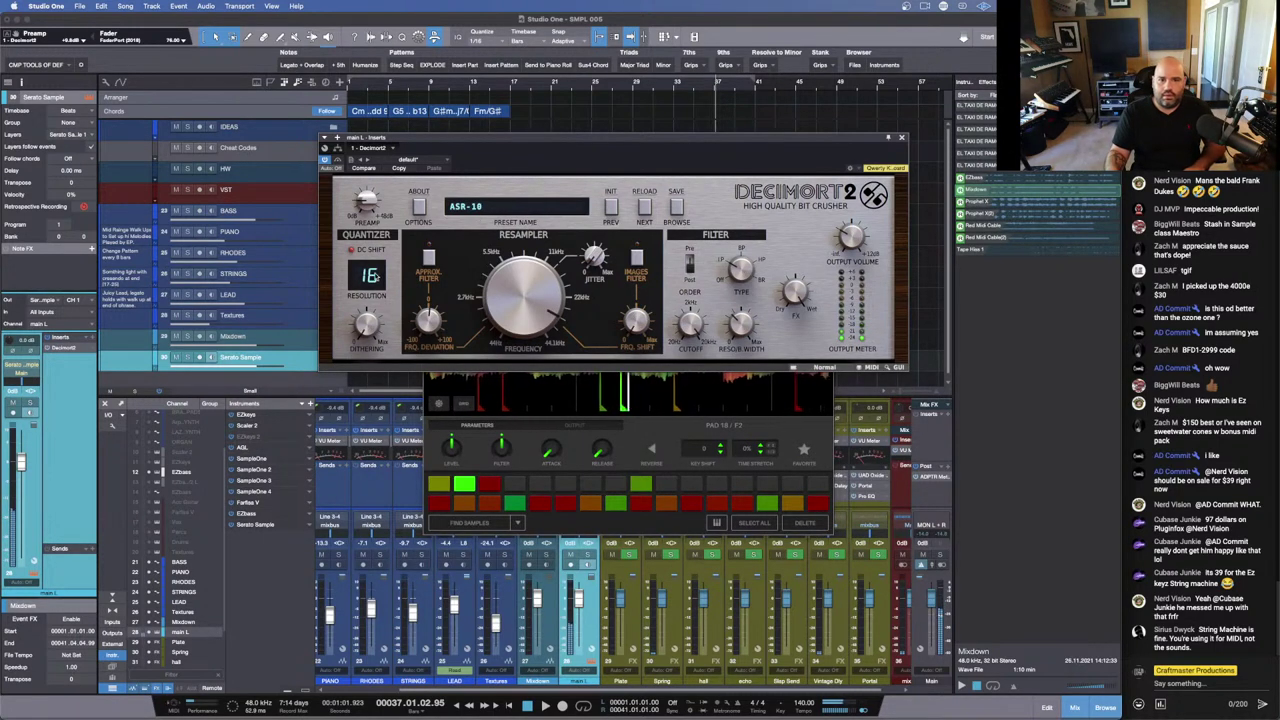
drag(372, 272, 373, 277)
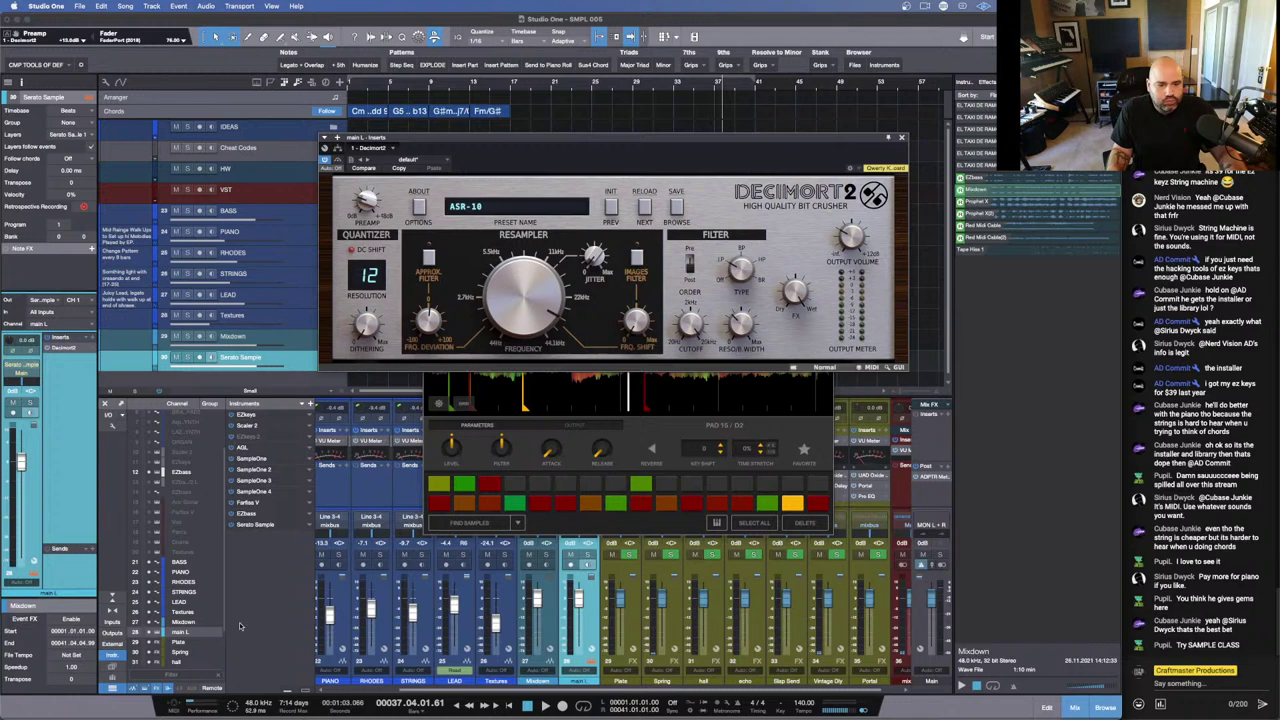
Step: Switch to the open YouTube window in Chrome, search the web for toontrack, and open the Toontrack Black Friday Week result
click(217, 703)
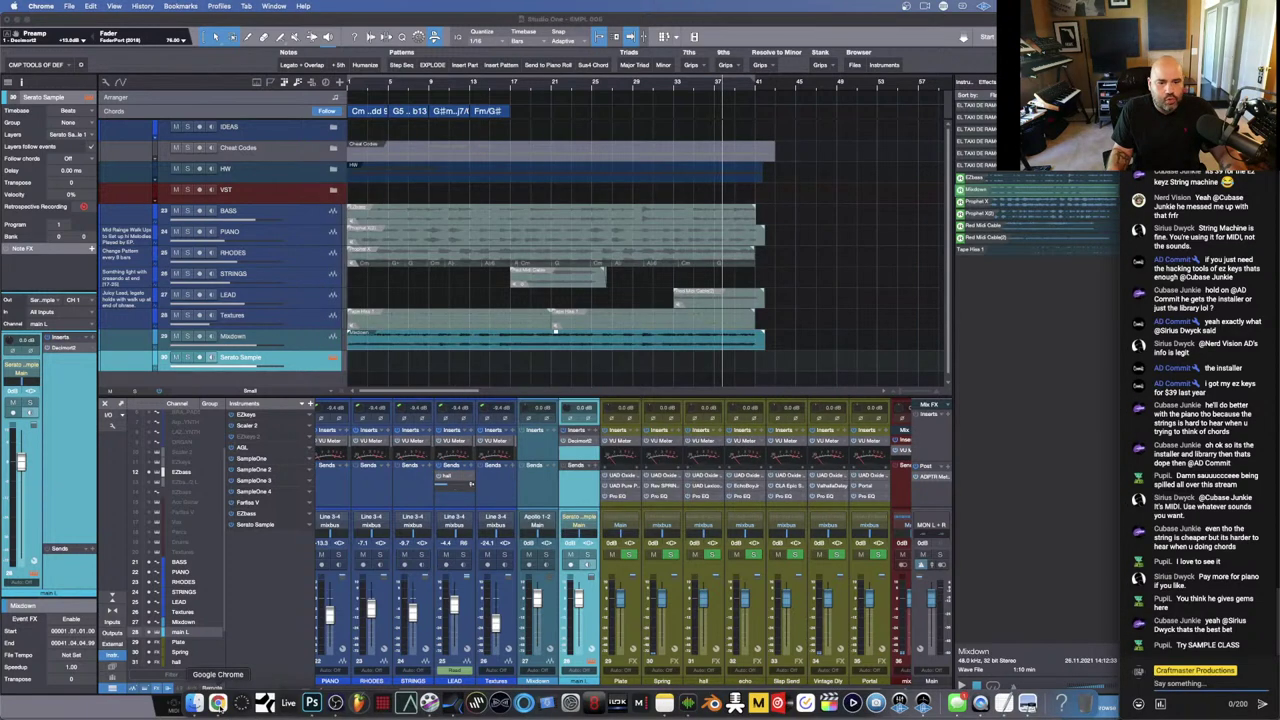
right_click(217, 703)
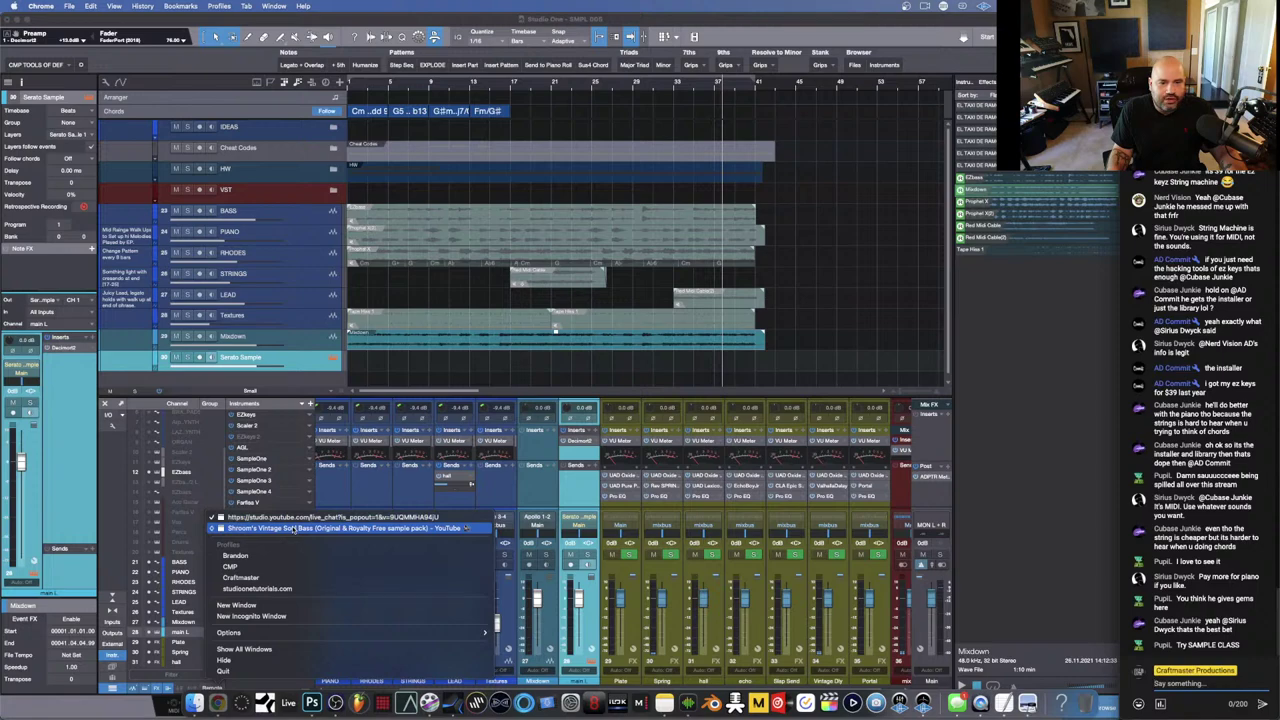
click(293, 528)
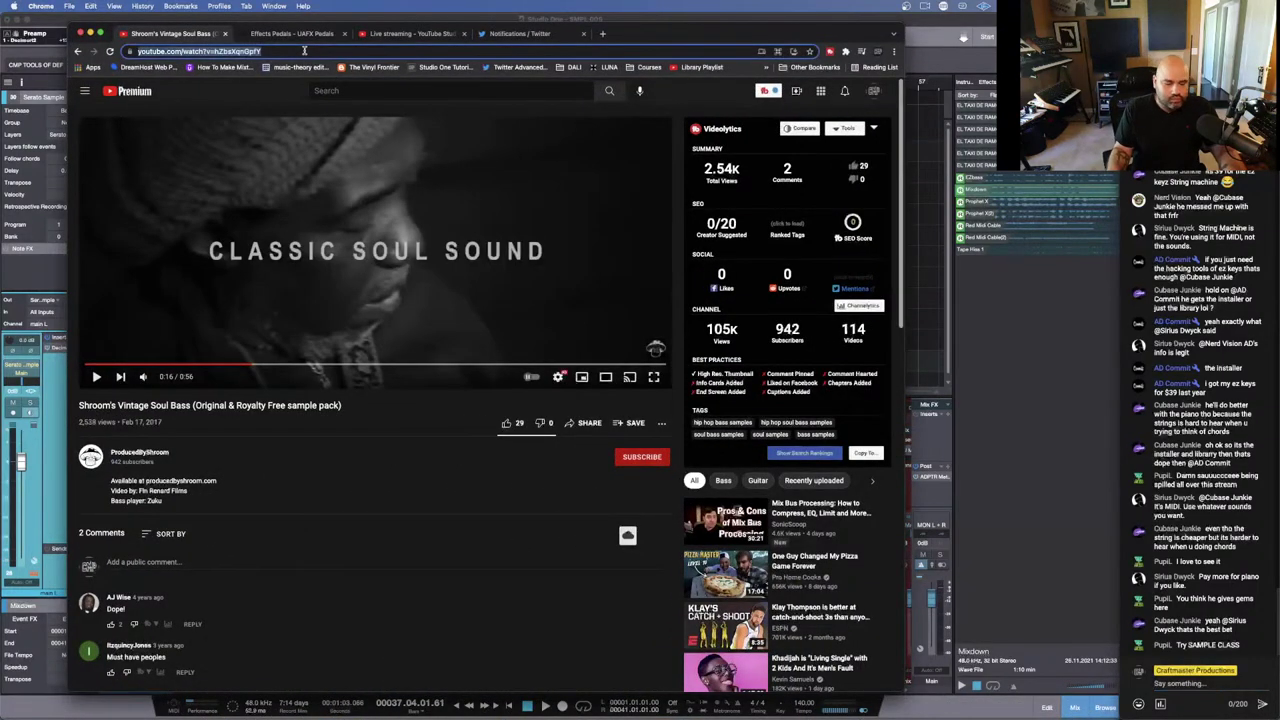
text(to)
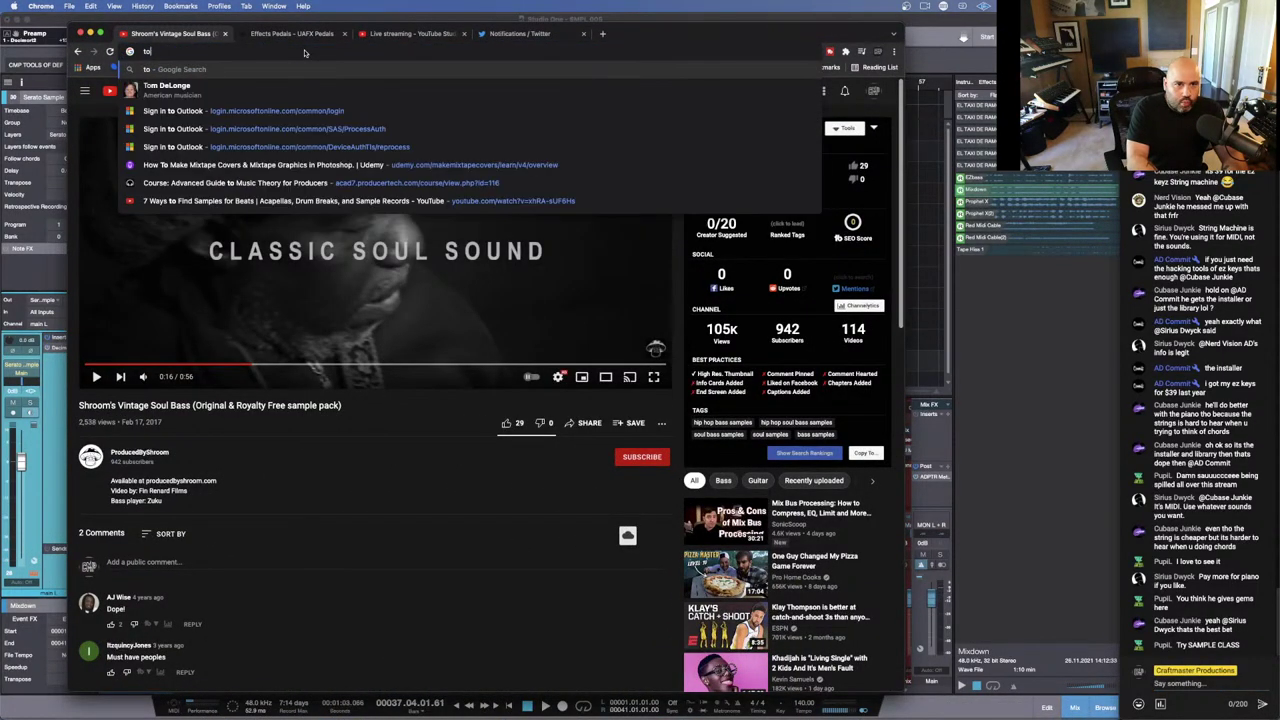
text(ontr)
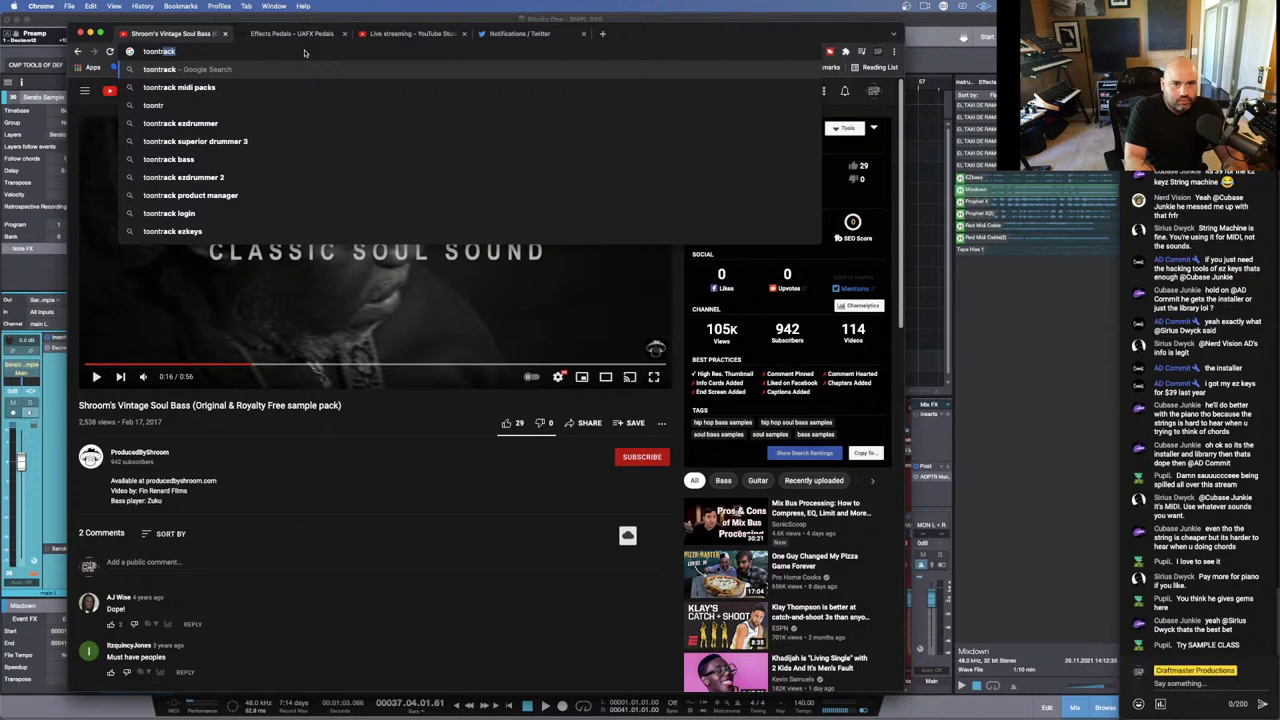
key(Return)
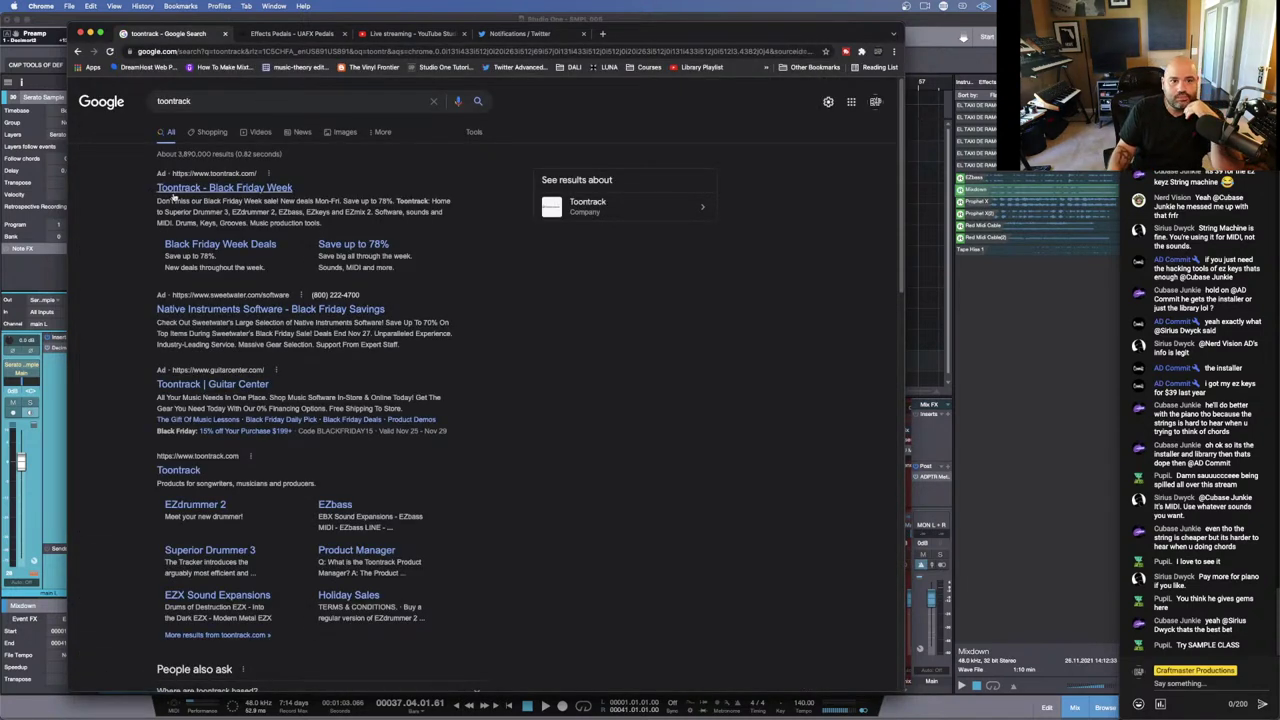
click(174, 190)
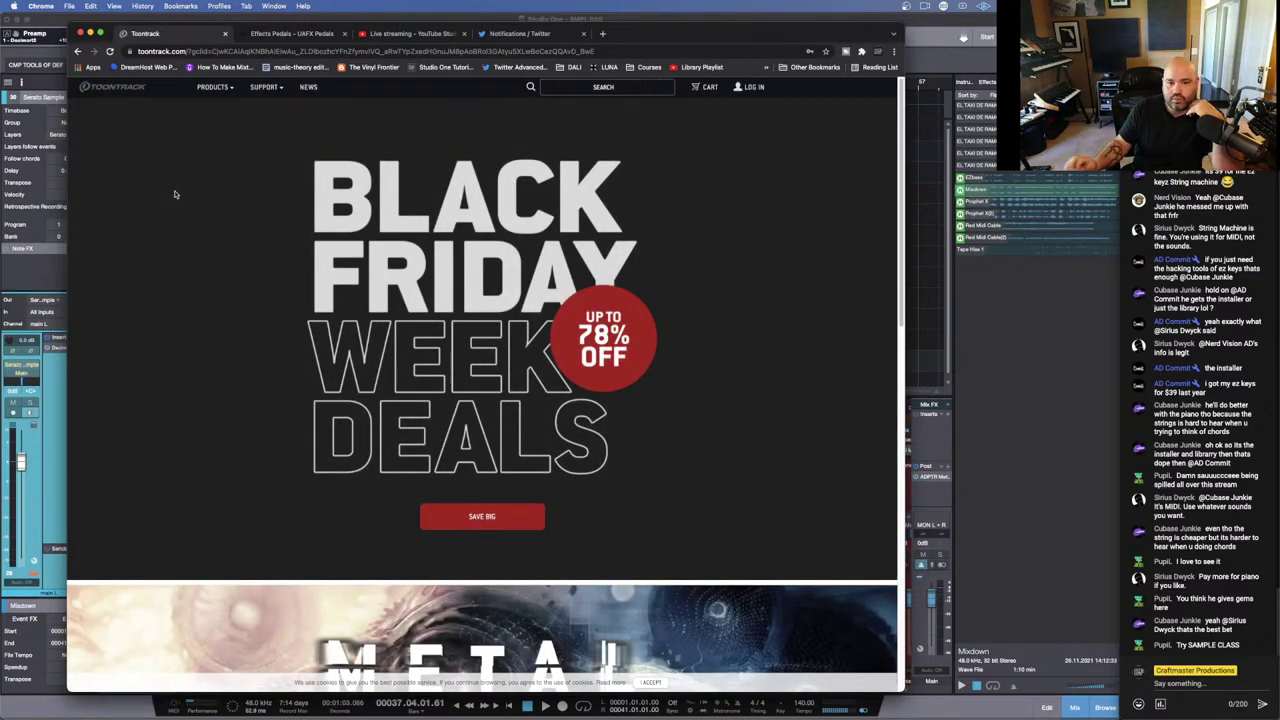
Step: Open Toontrack's Black Friday week deals page and look through the discounted drum, EZkeys and EZmix products
click(490, 519)
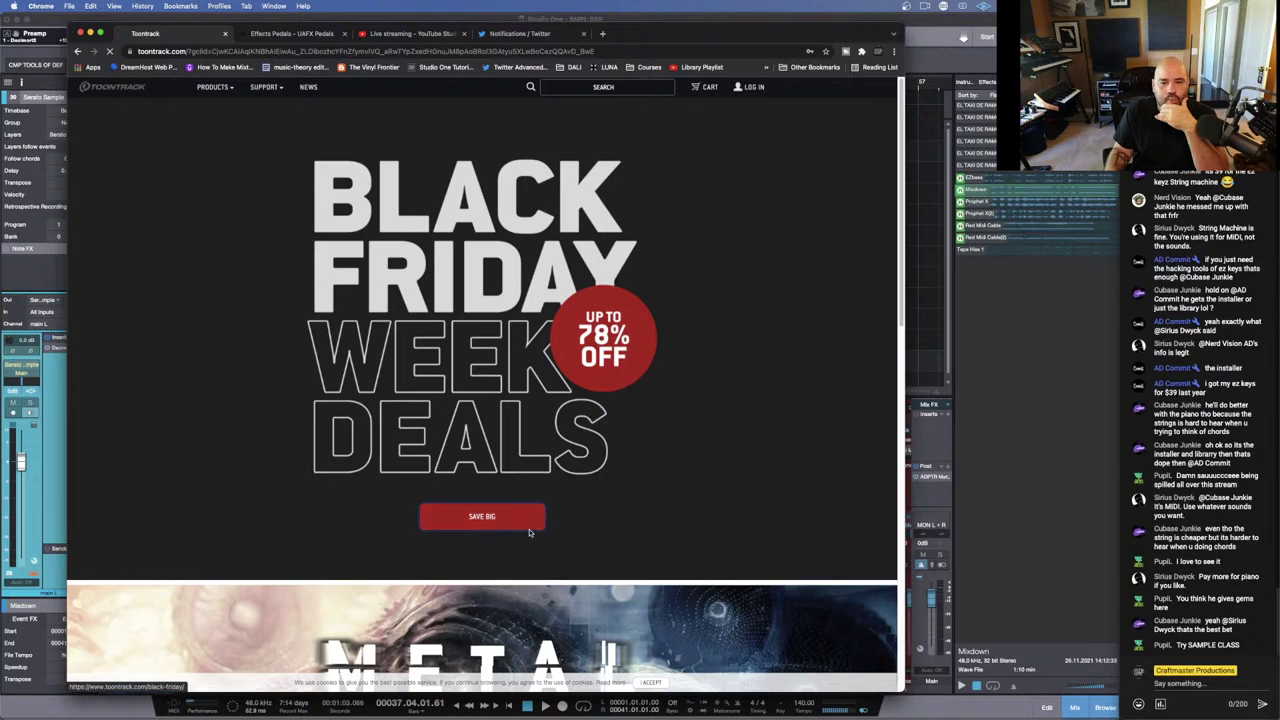
scroll(620, 500, down, 2)
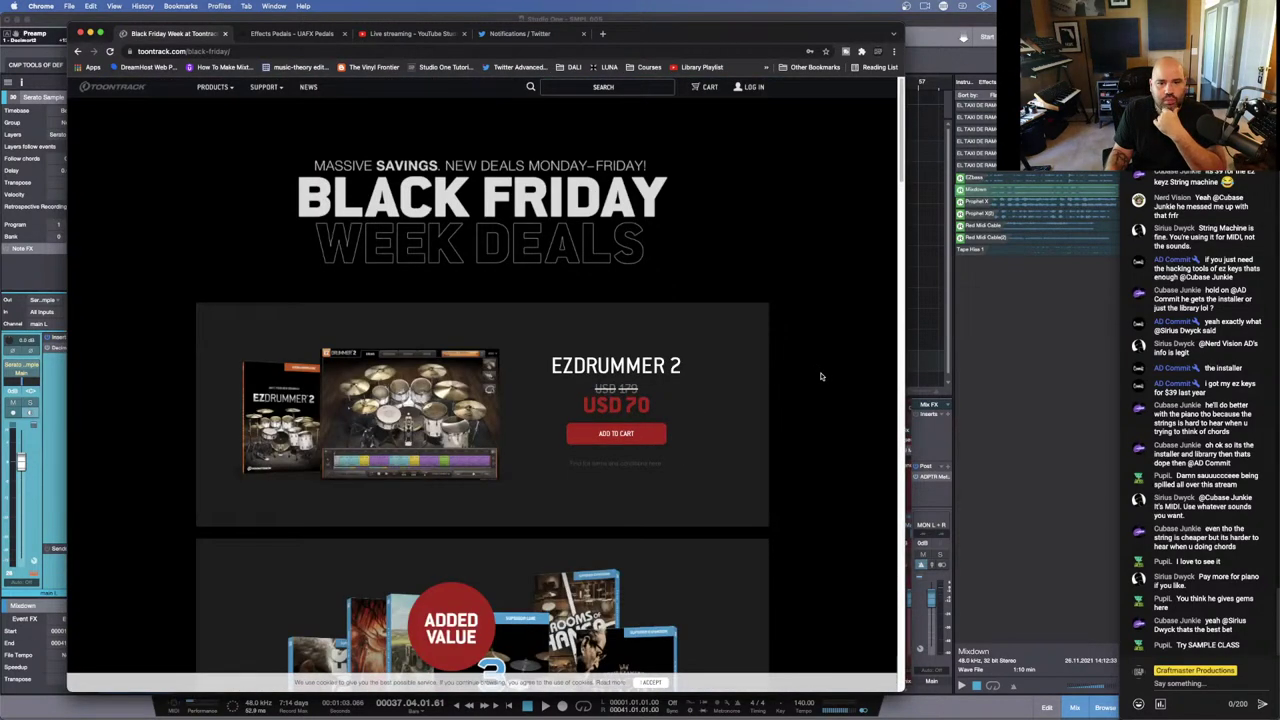
scroll(779, 391, down, 4)
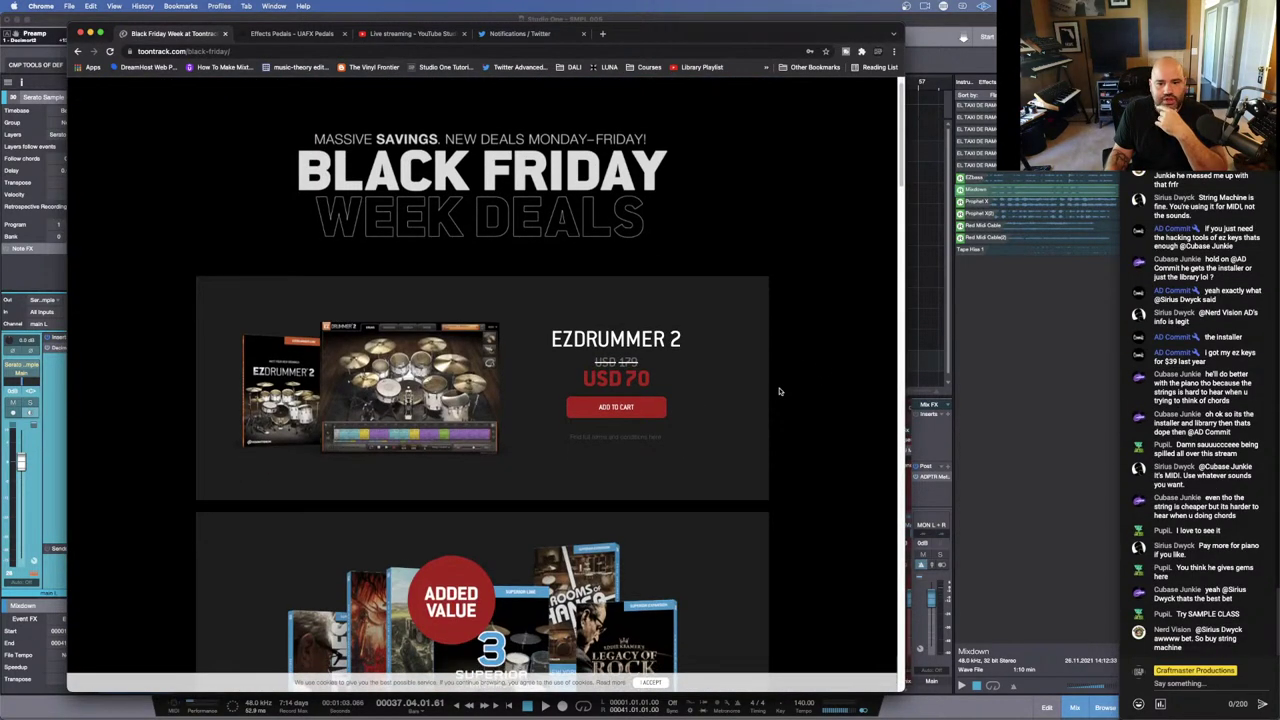
scroll(779, 391, down, 10)
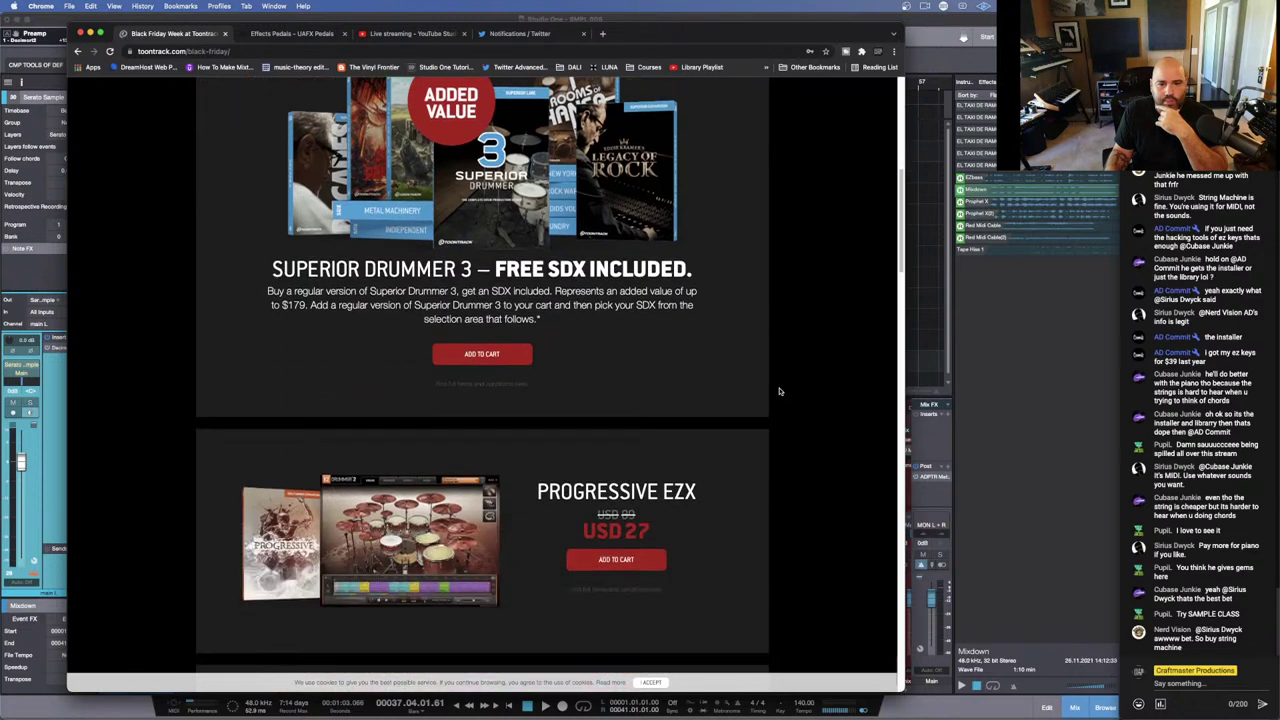
scroll(779, 391, down, 8)
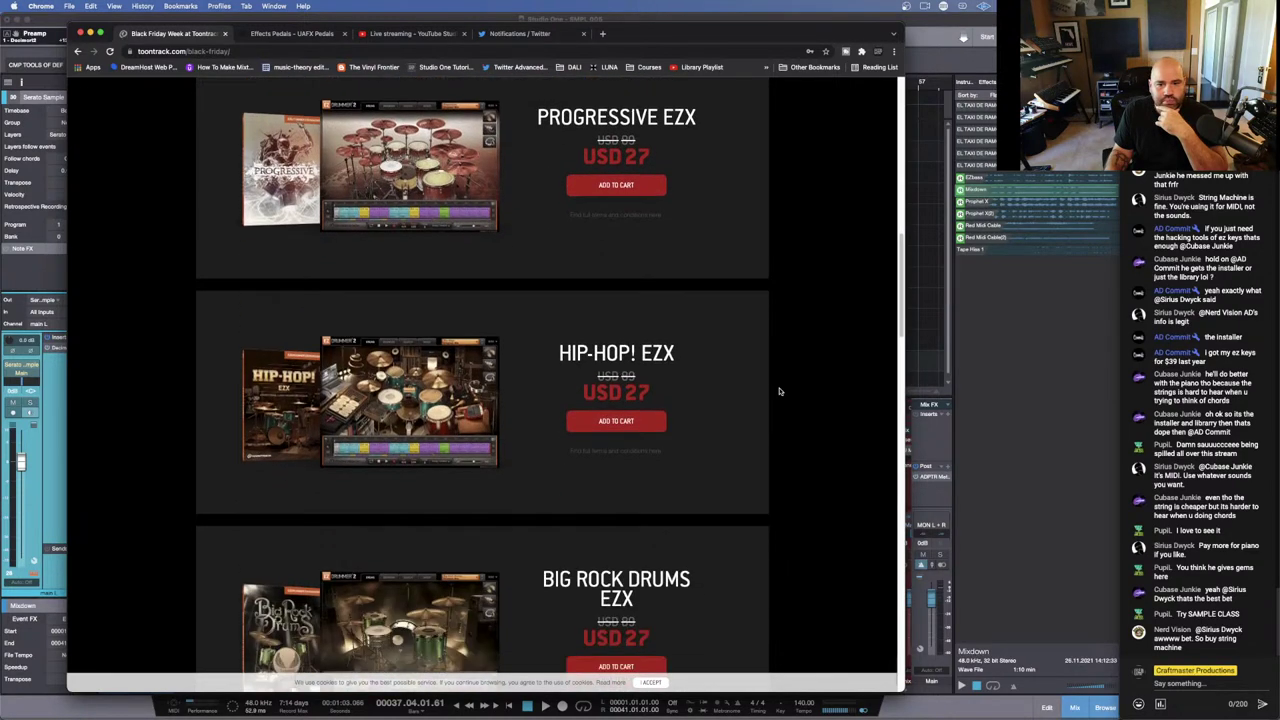
scroll(779, 391, down, 18)
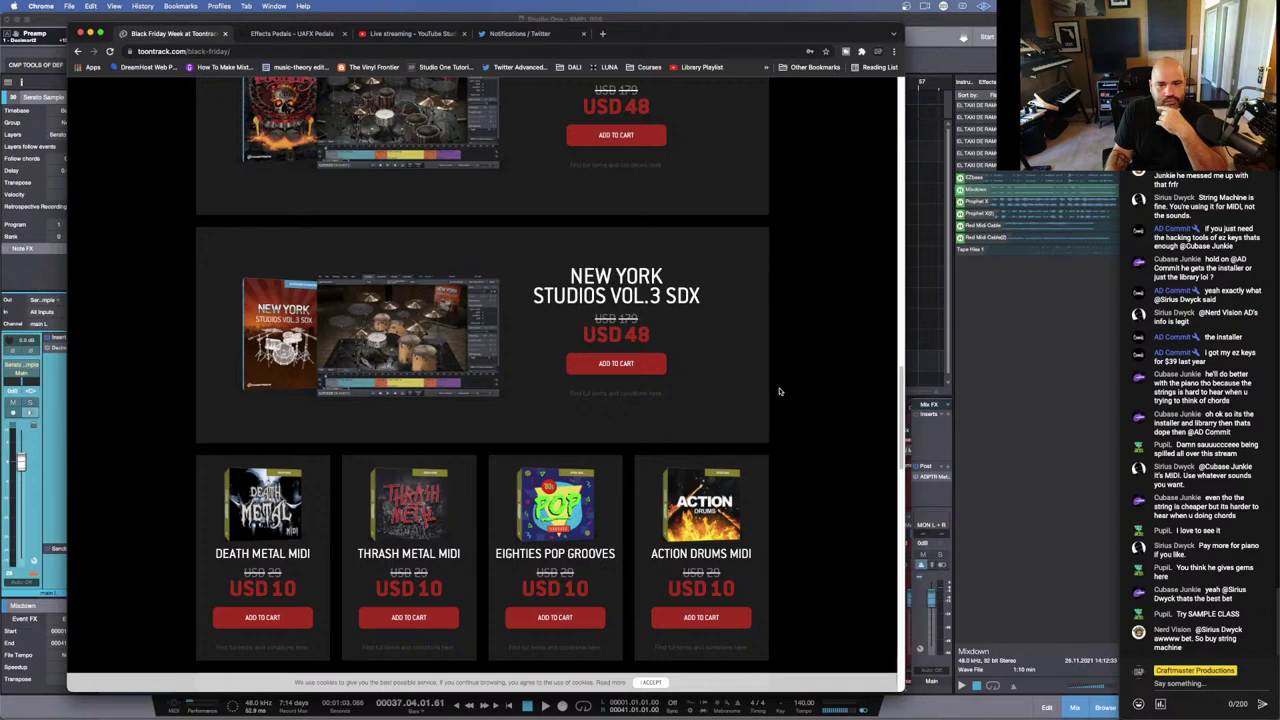
scroll(779, 391, down, 6)
scroll(779, 391, up, 5)
scroll(779, 391, down, 13)
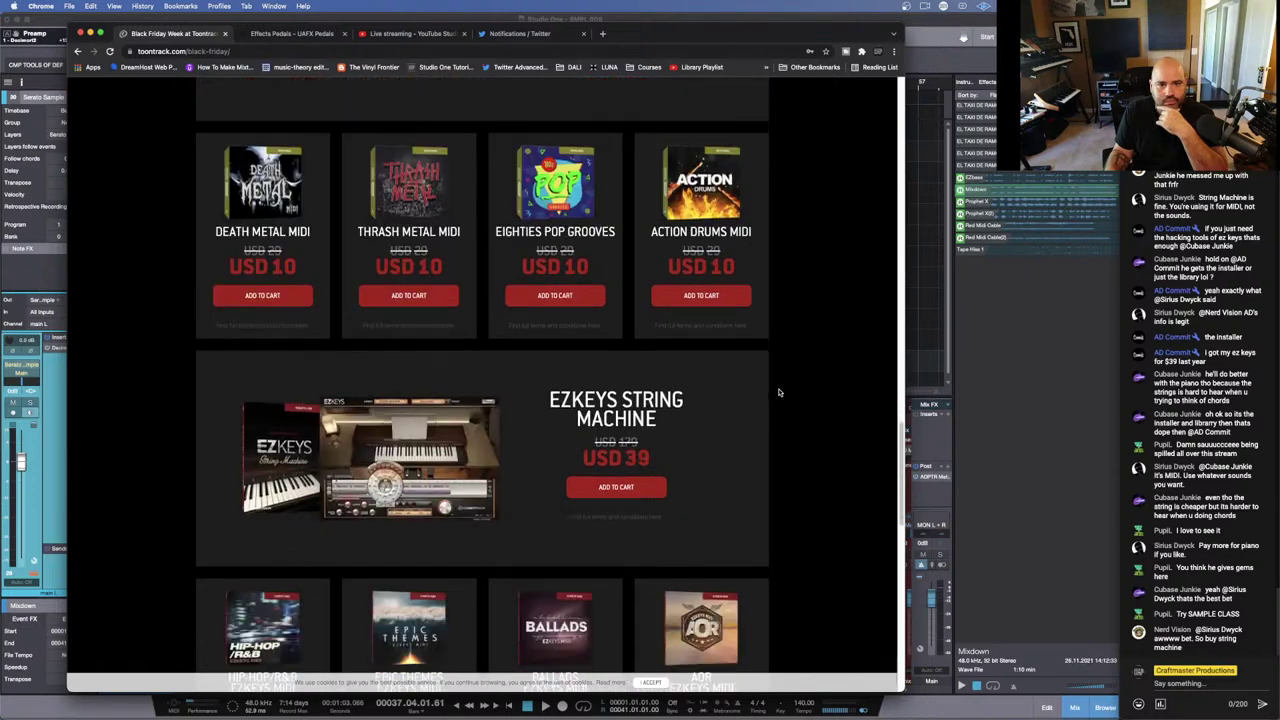
scroll(779, 391, down, 10)
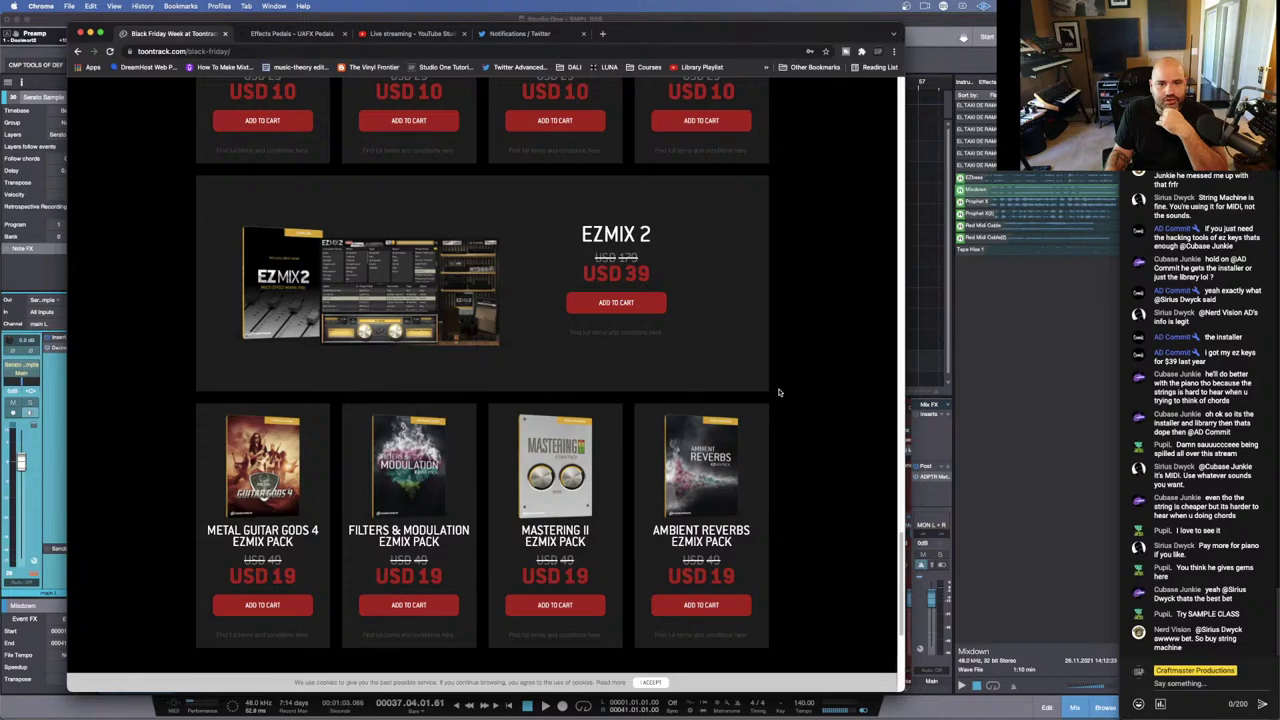
scroll(779, 392, down, 7)
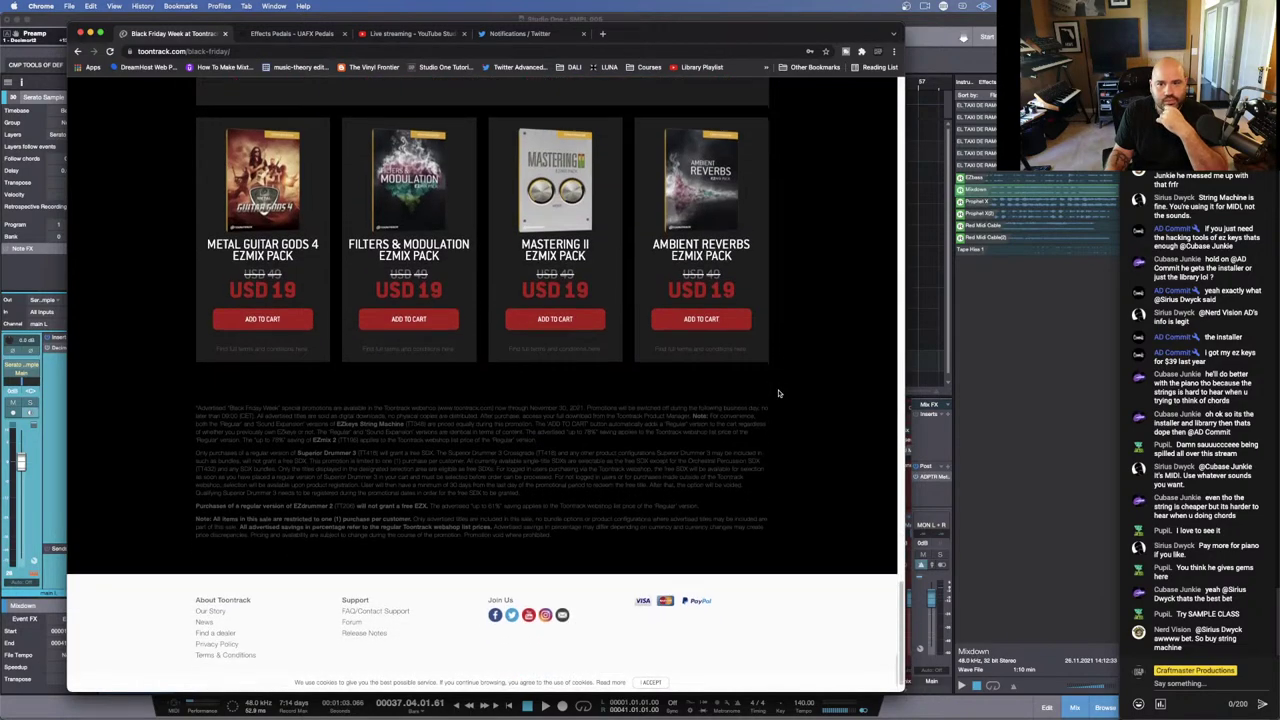
scroll(779, 393, up, 6)
scroll(779, 393, up, 20)
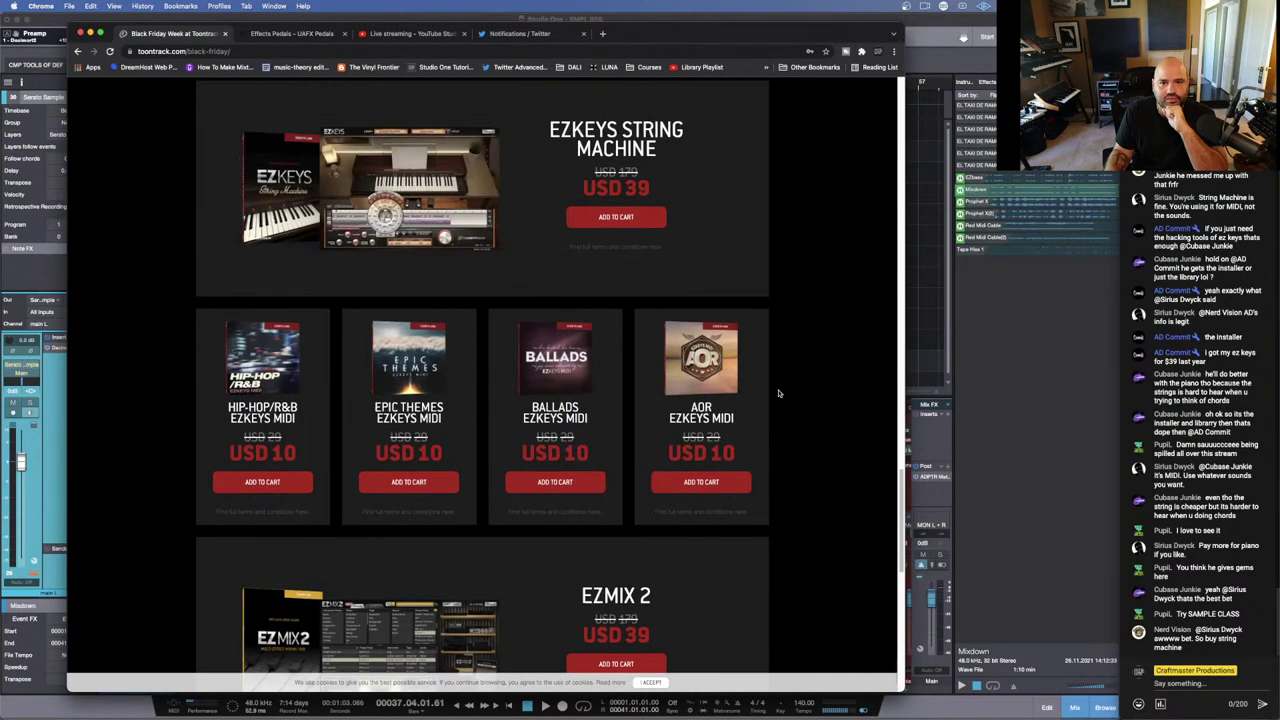
scroll(779, 393, up, 14)
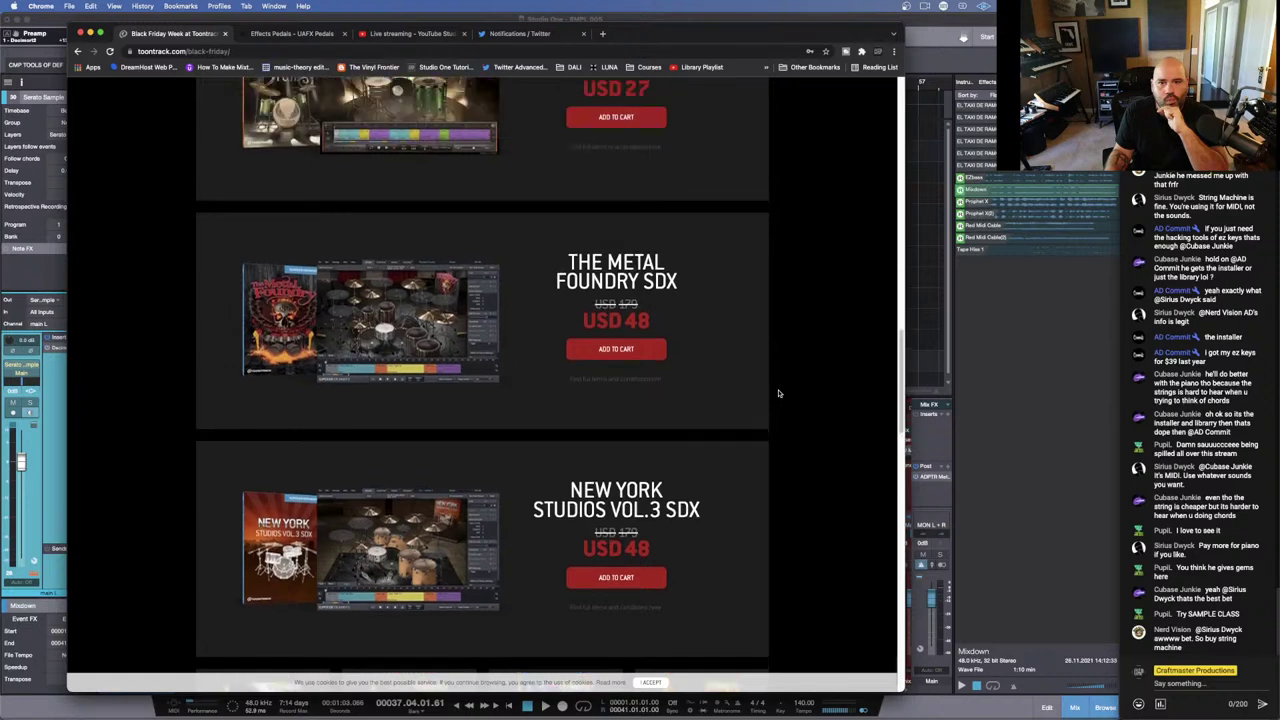
scroll(779, 393, up, 11)
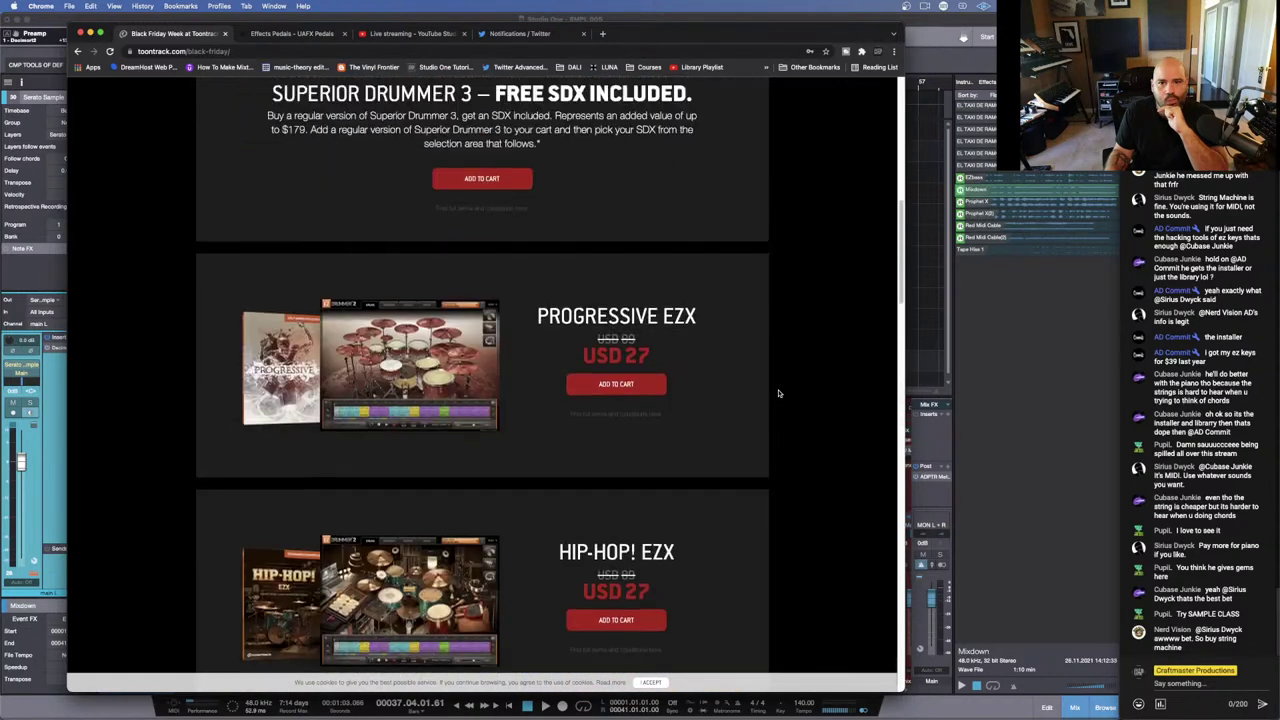
scroll(779, 393, up, 9)
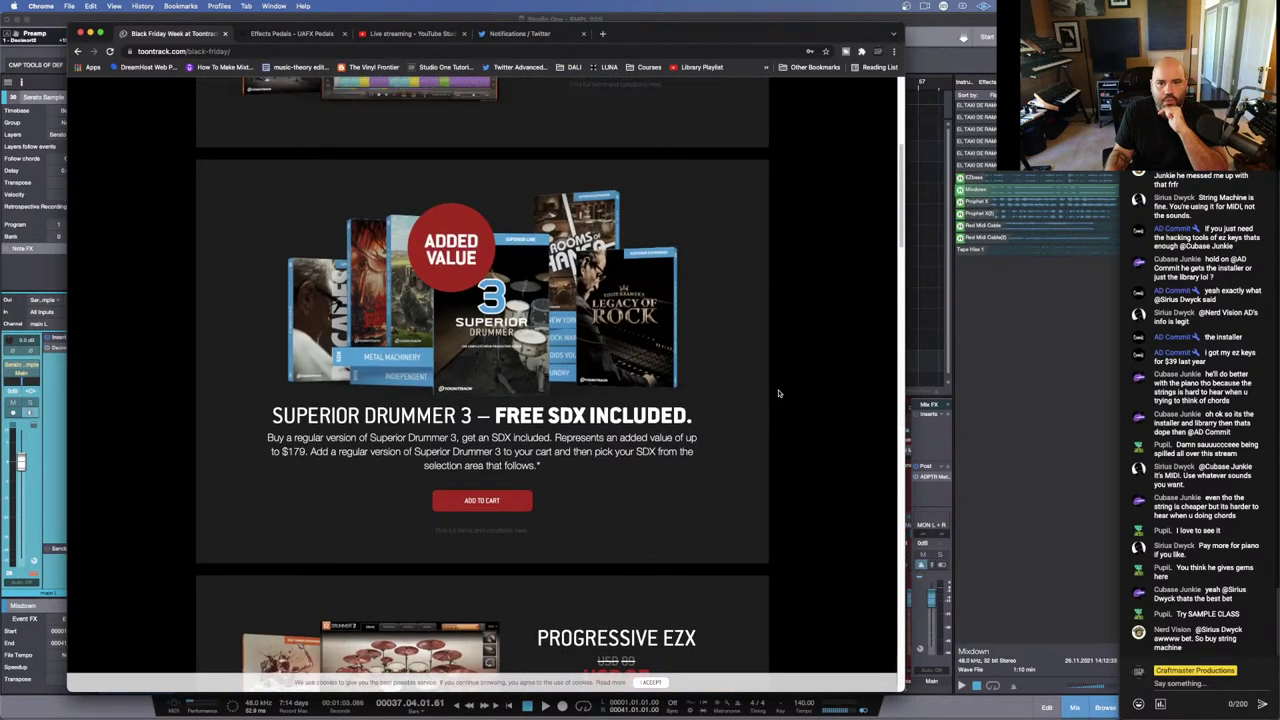
scroll(779, 393, up, 11)
scroll(779, 393, down, 20)
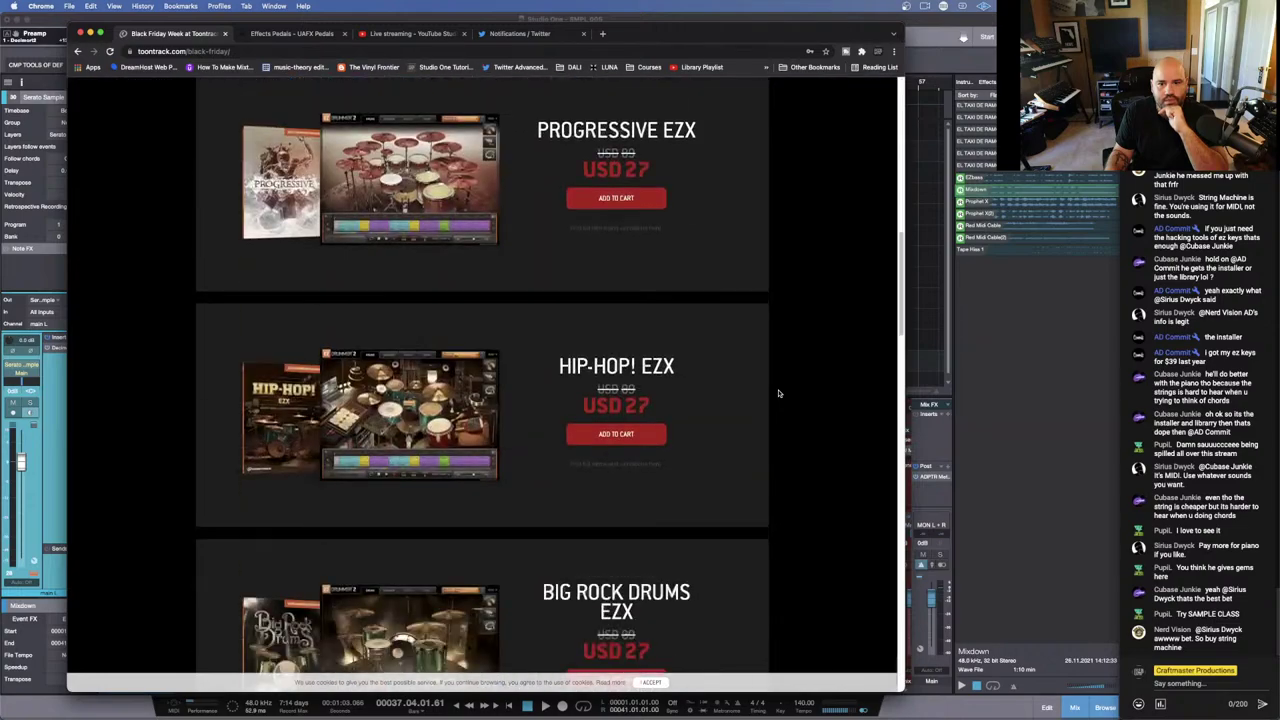
scroll(779, 393, down, 20)
scroll(779, 393, up, 20)
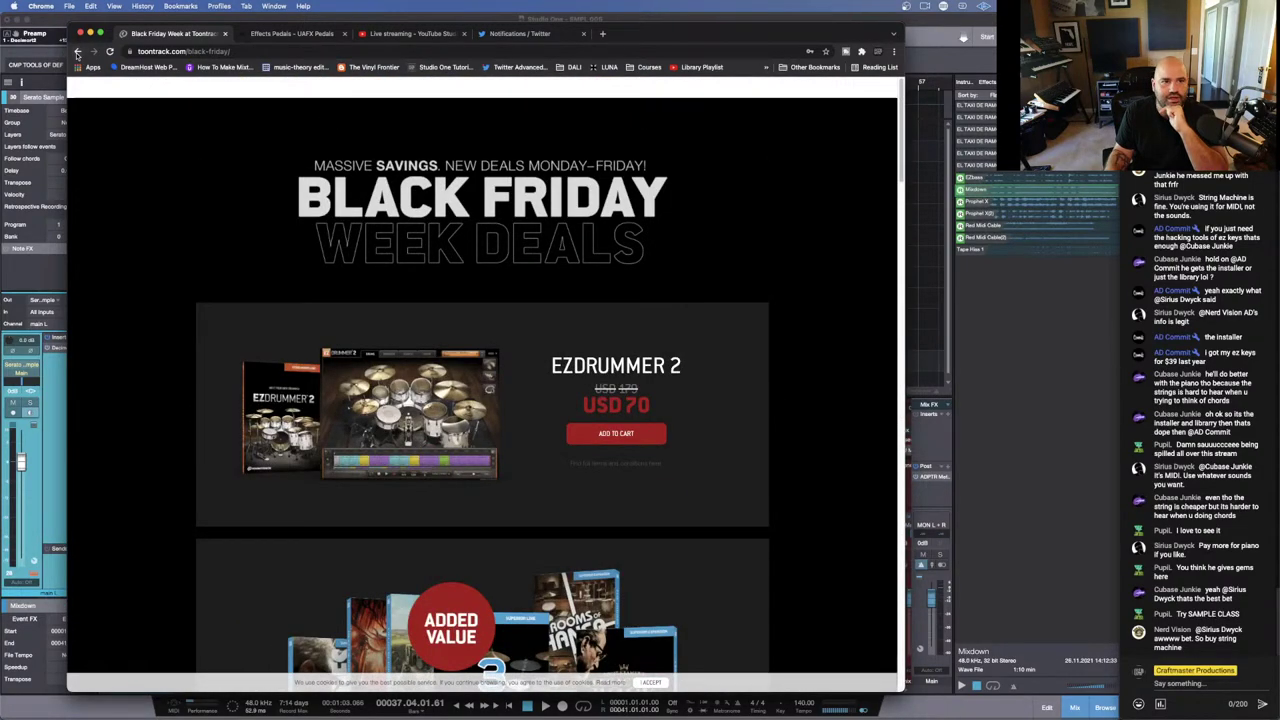
Step: Return to the Toontrack home page and open the EZkeys line's list of instruments
click(78, 51)
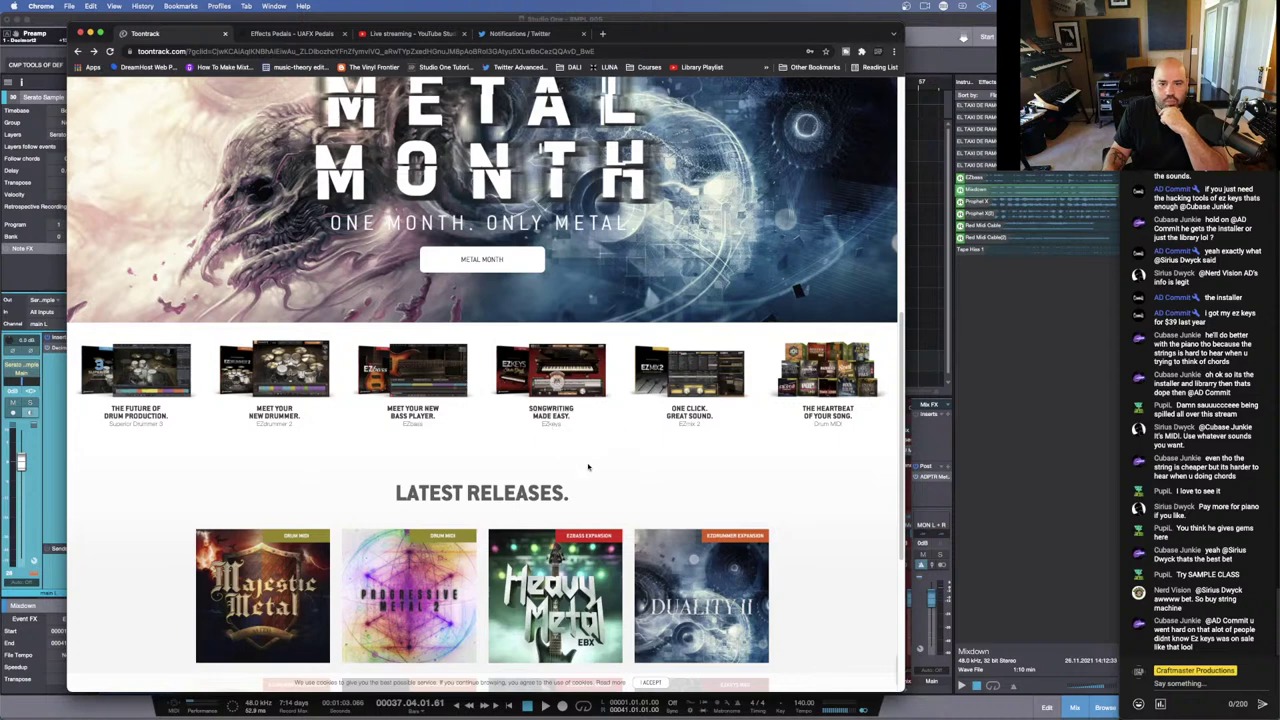
click(555, 383)
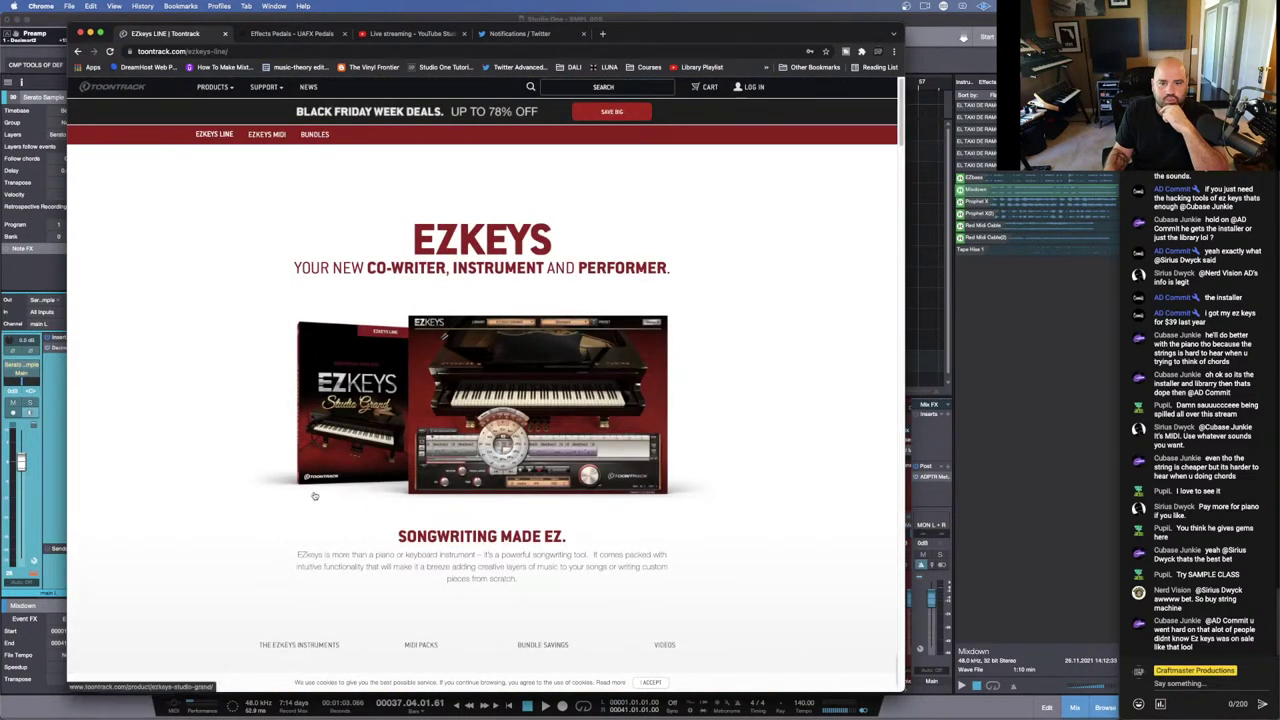
scroll(315, 490, down, 2)
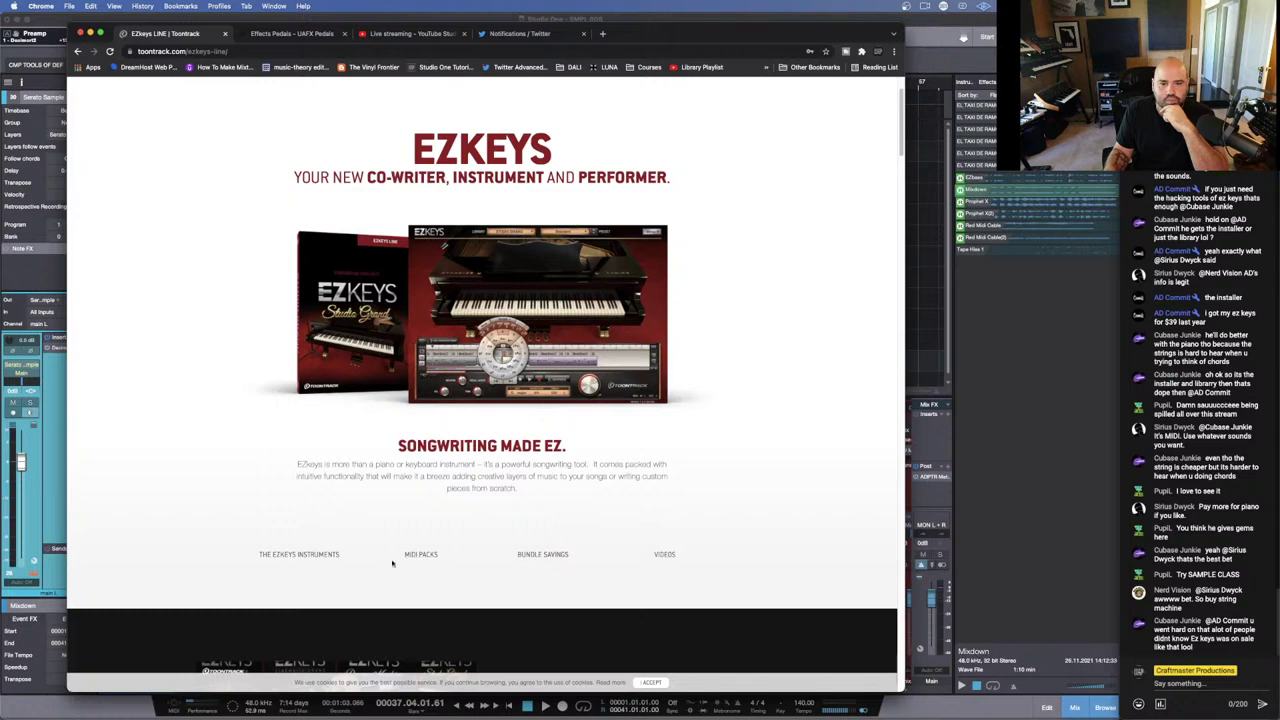
click(327, 555)
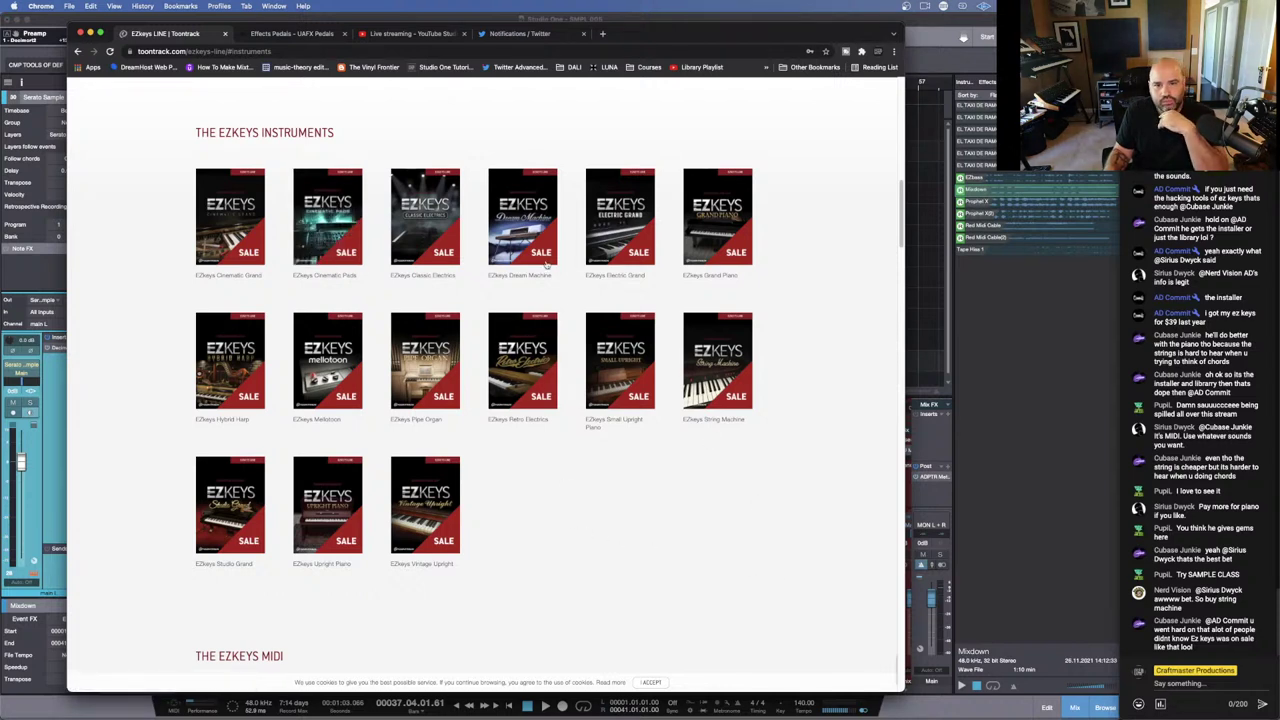
Step: Open the EZkeys Dream Machine product page and look over its sale price, description and feature spotlight
click(508, 208)
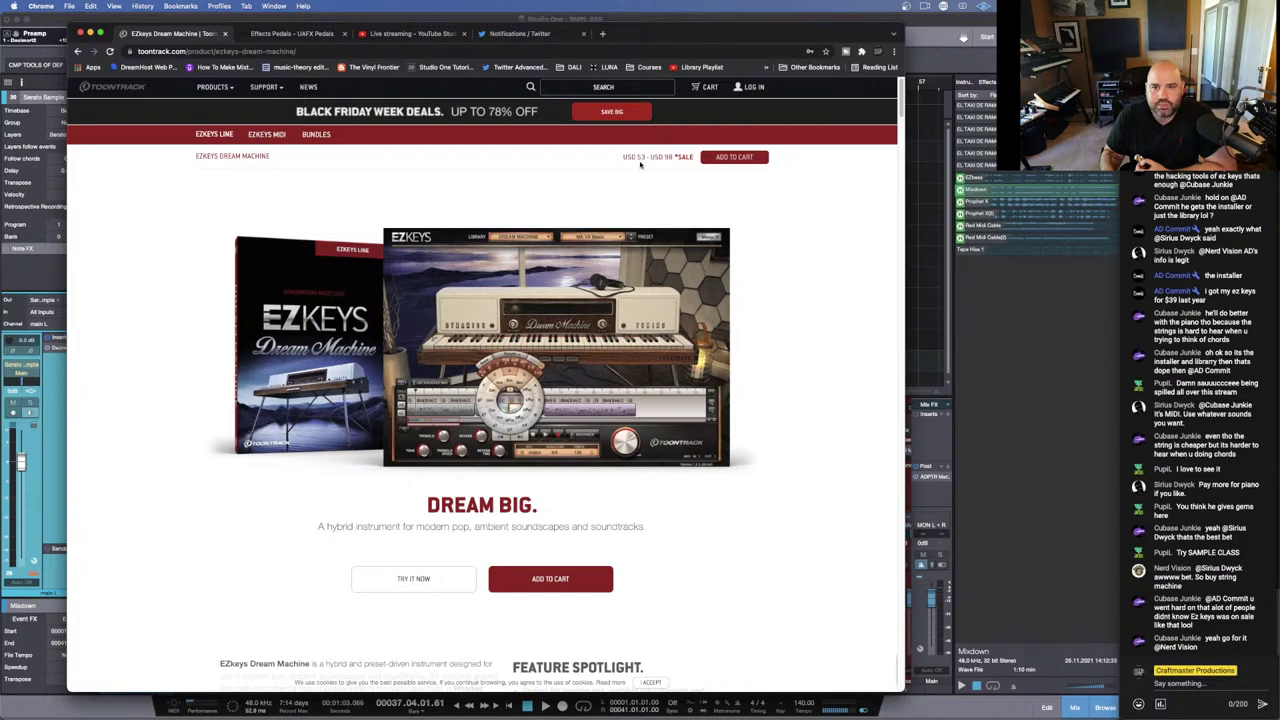
scroll(578, 385, down, 8)
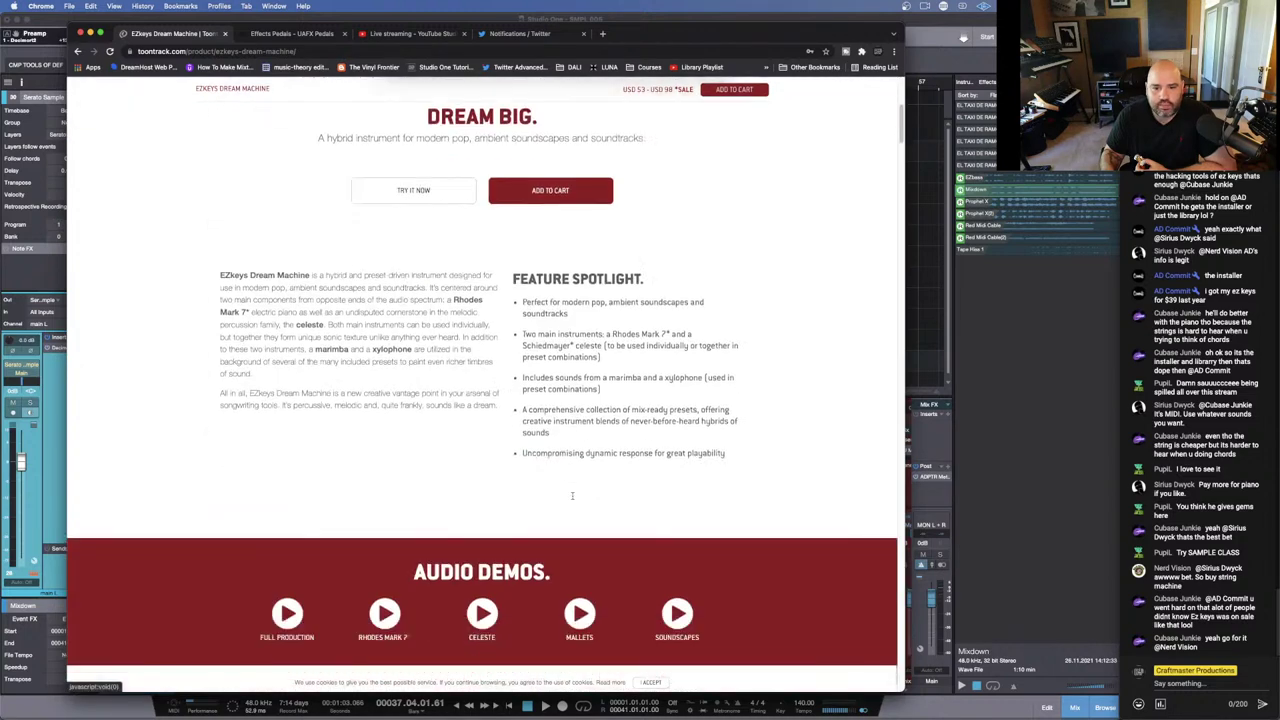
scroll(333, 385, up, 7)
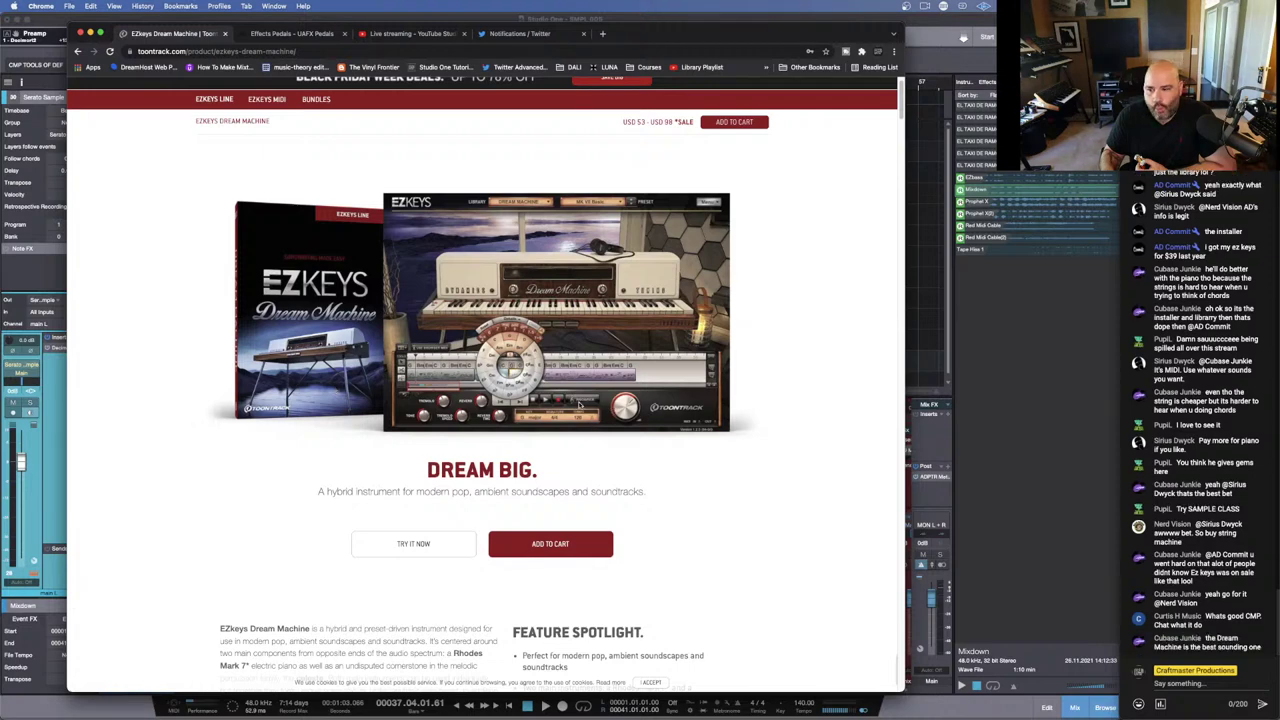
Step: Go back to the EZkeys instruments, open the EZkeys Mellotoon product page, and dismiss its newsletter sign-up pop-up
click(79, 51)
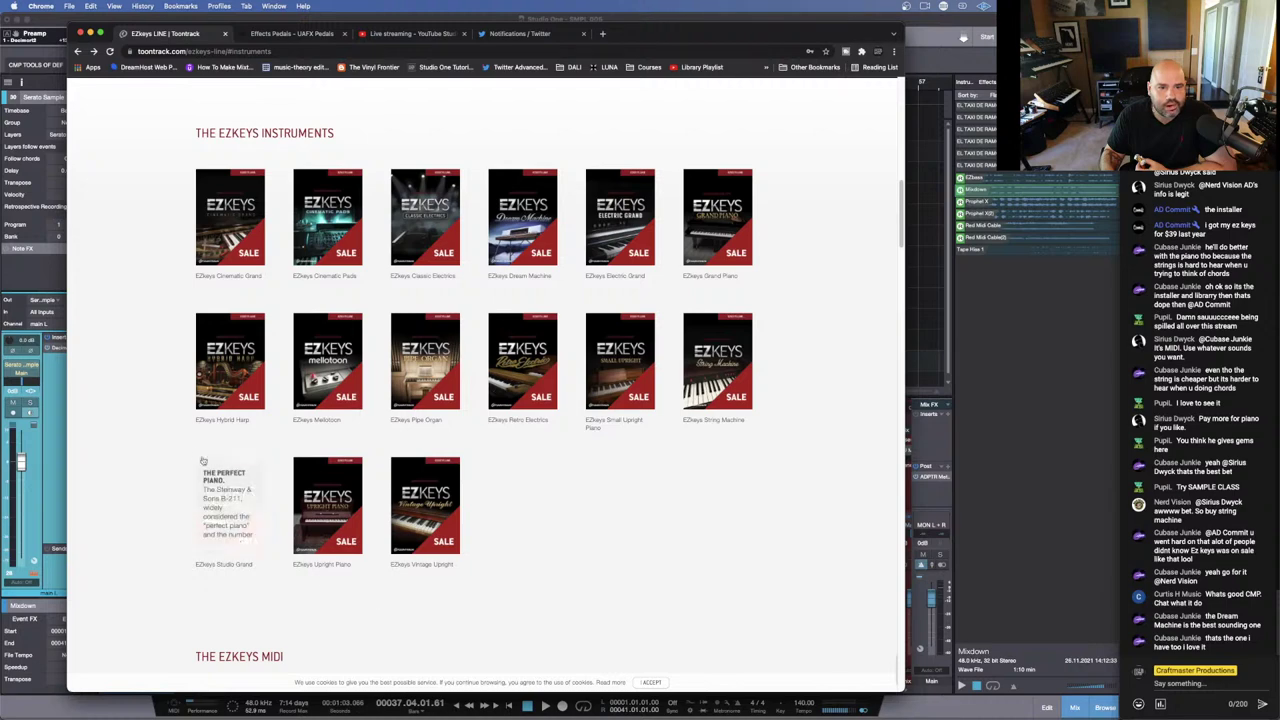
click(320, 363)
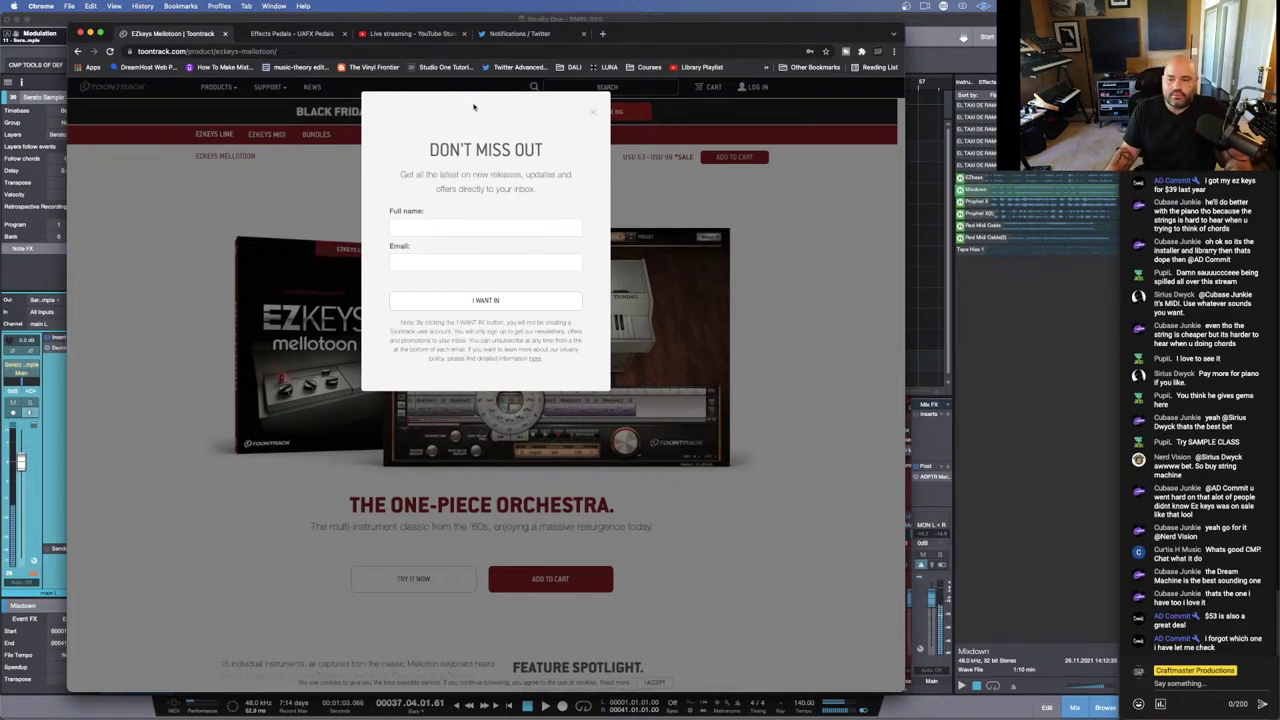
click(593, 110)
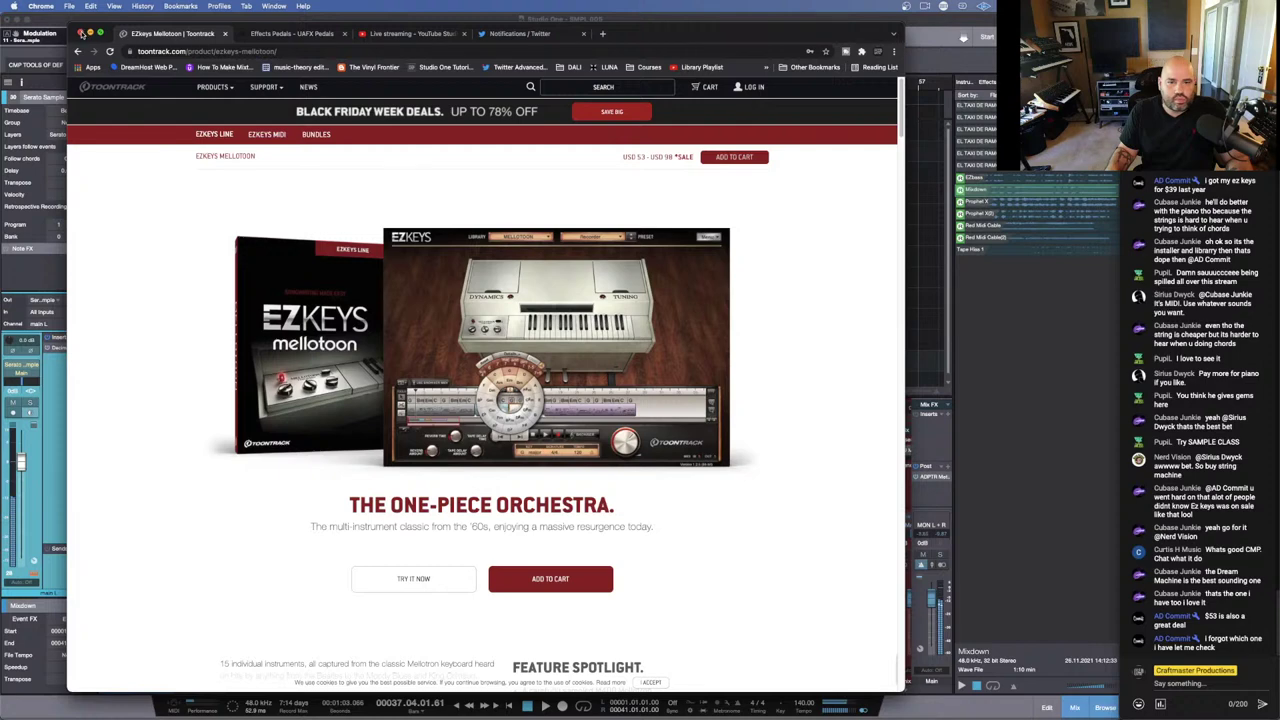
Step: Close the browser window to return to Studio One and remove Decimort2 from the Serato Sample channel's inserts
click(80, 33)
click(305, 340)
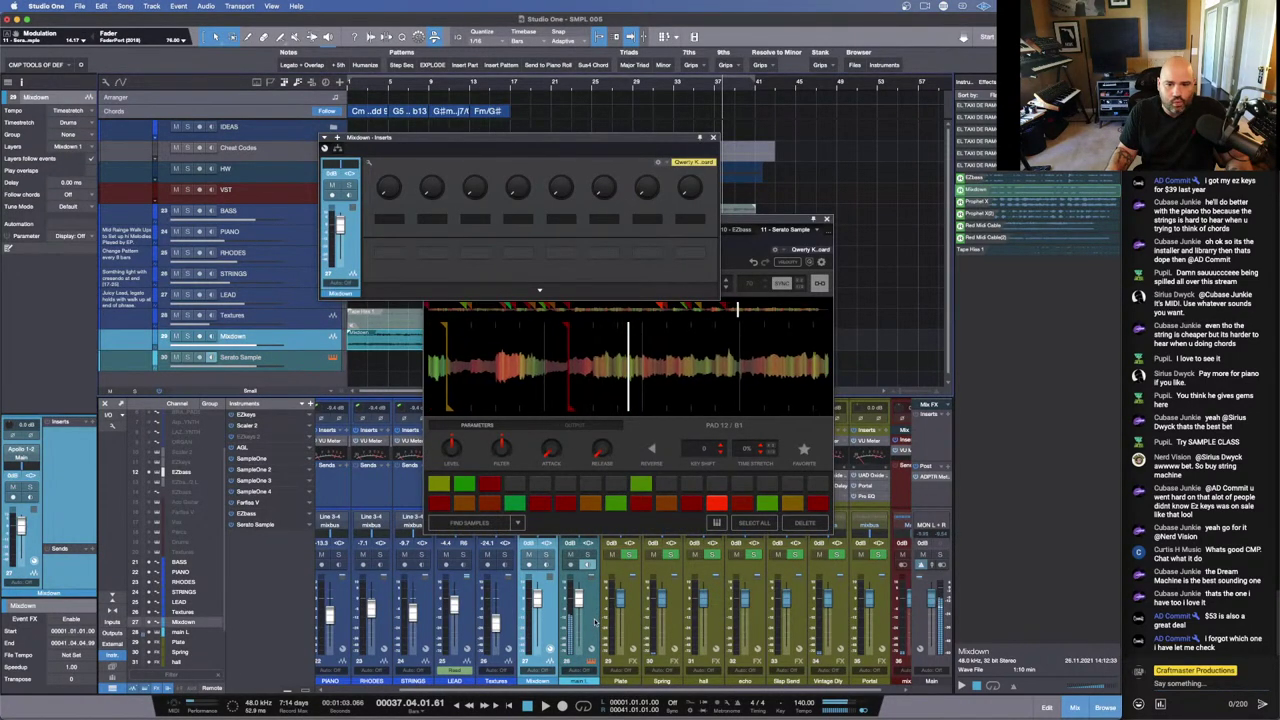
click(240, 357)
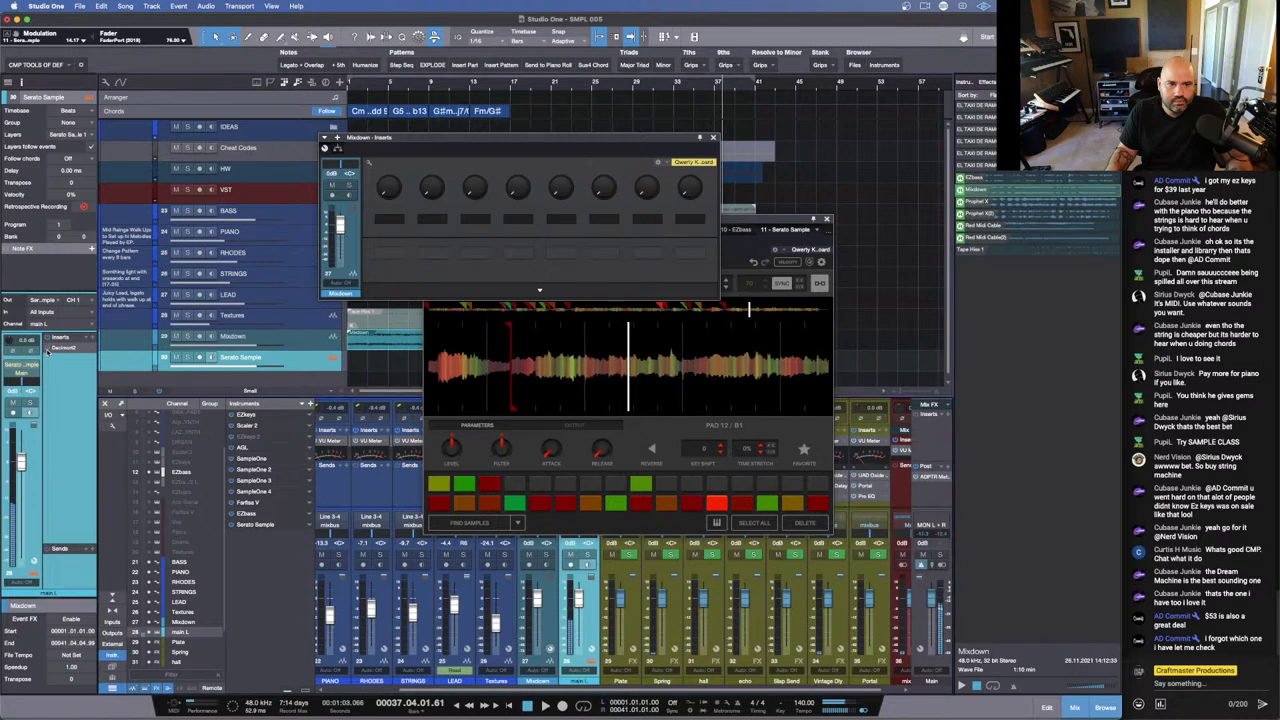
right_click(48, 348)
click(62, 362)
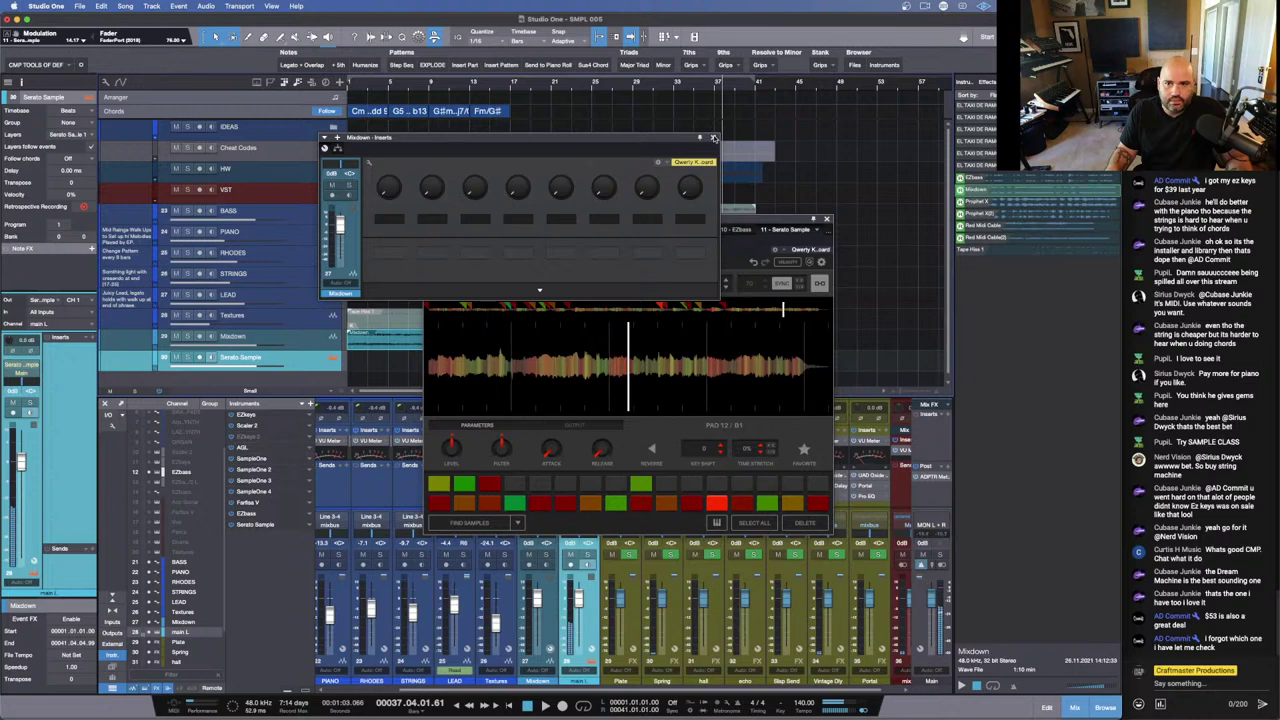
Step: Close the open plug-in windows and remove the Mixdown track together with its audio event
click(712, 137)
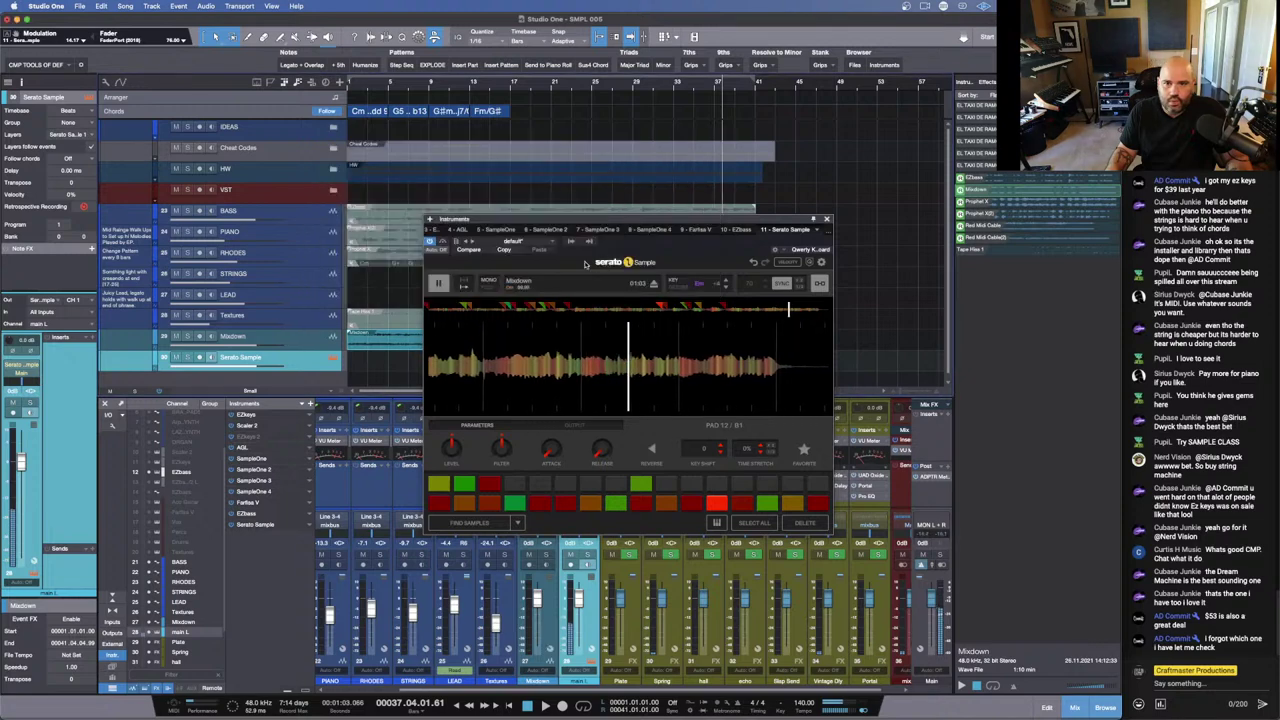
click(825, 218)
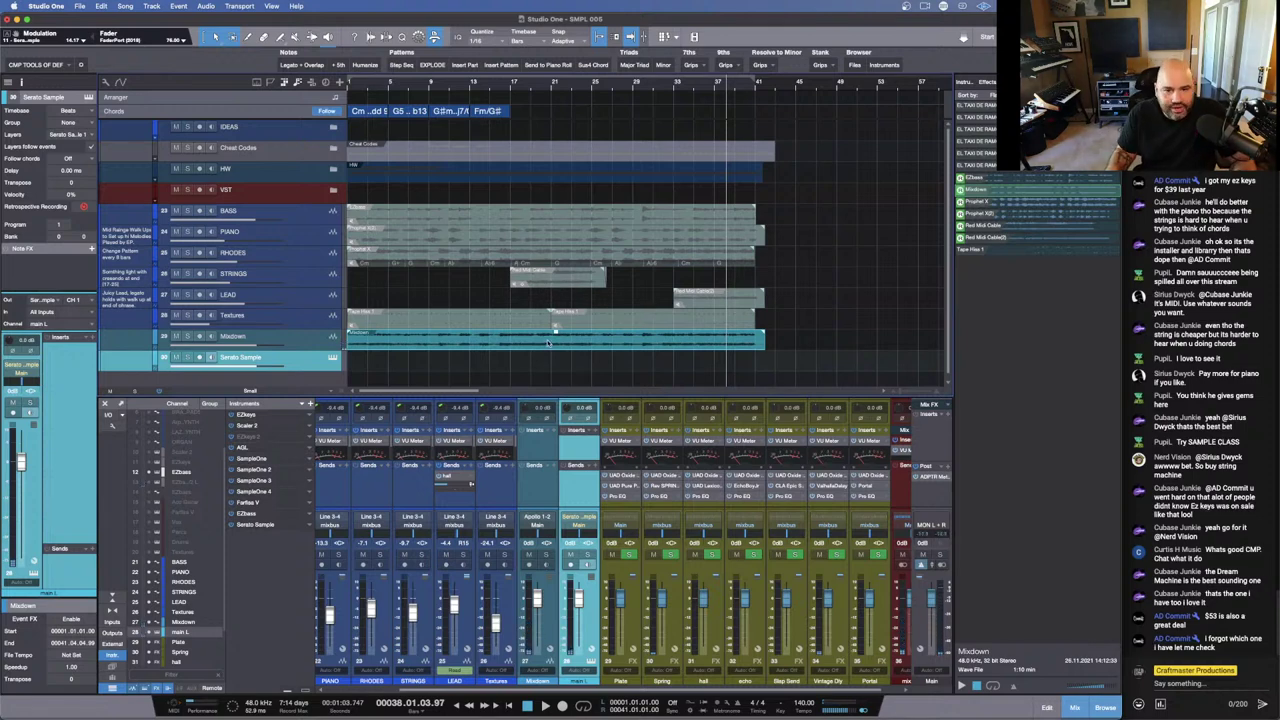
right_click(552, 334)
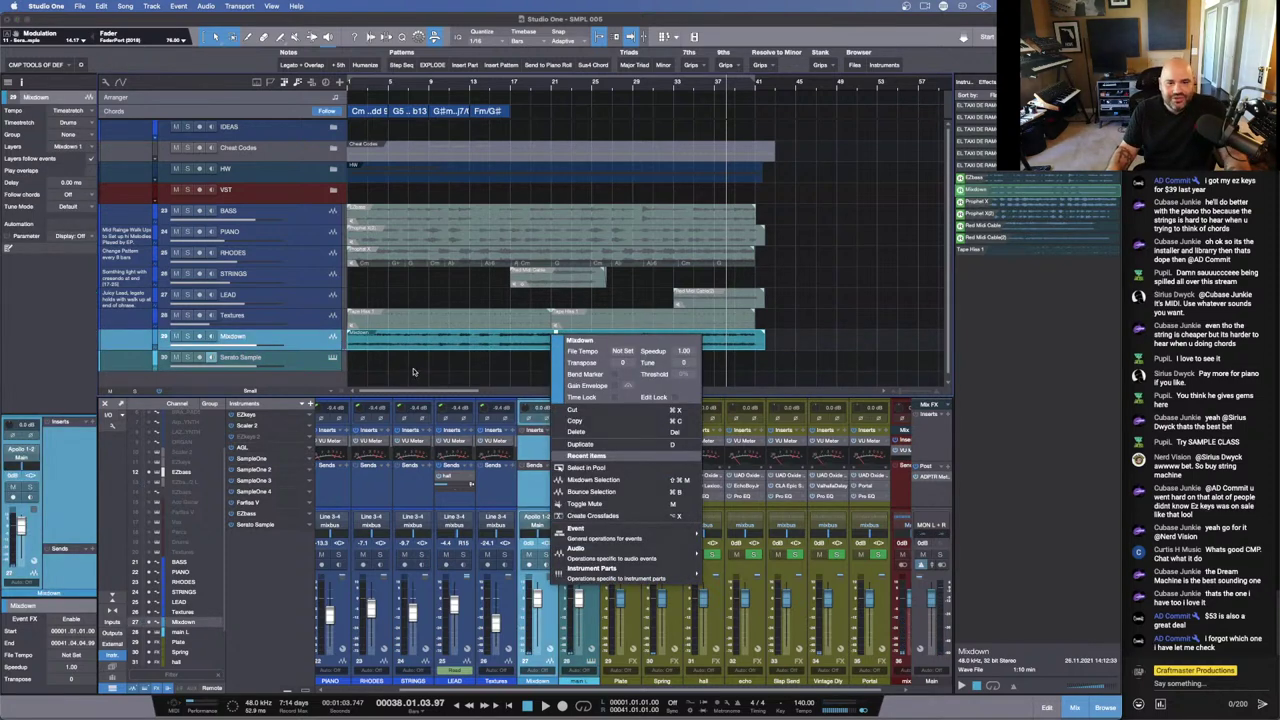
key(Delete)
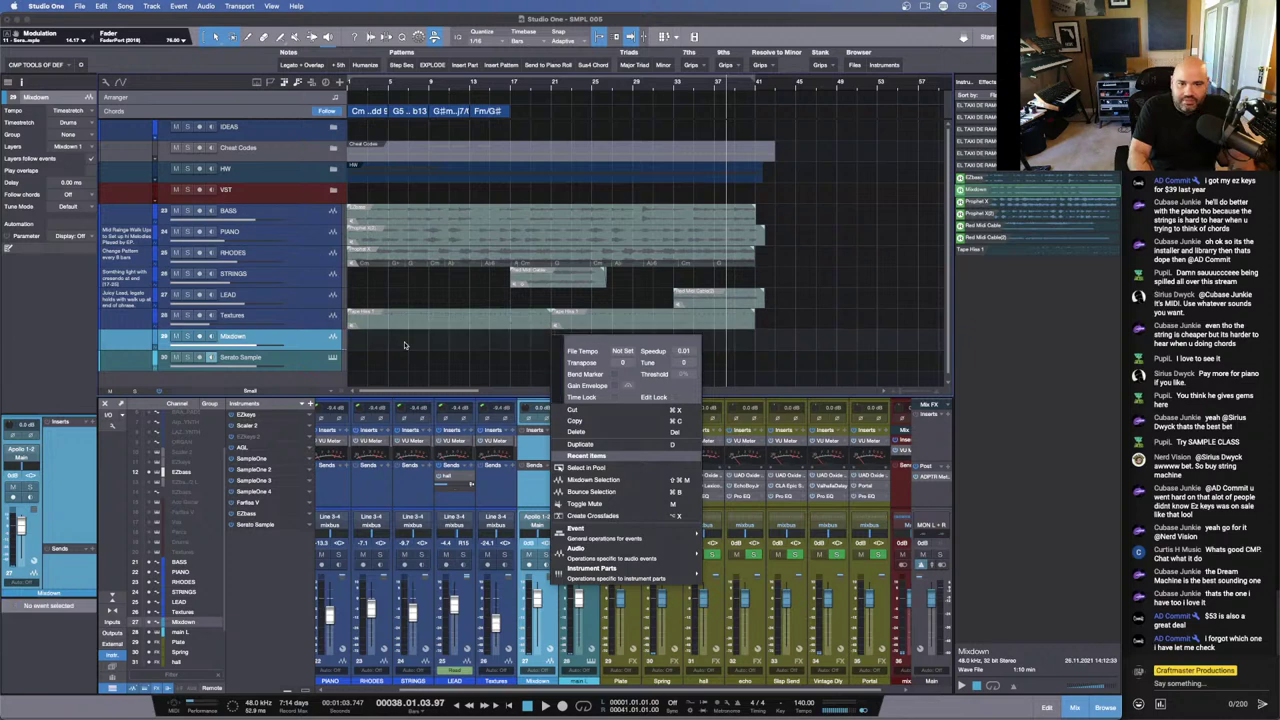
click(298, 341)
right_click(298, 341)
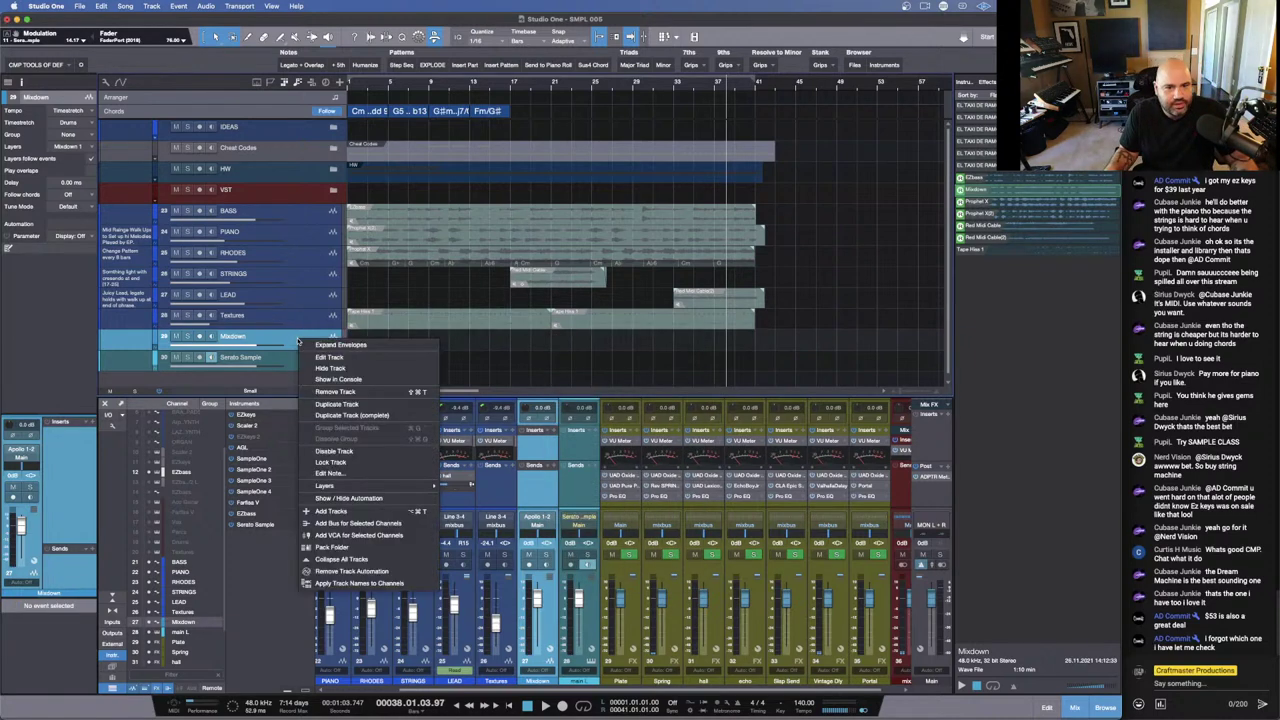
click(300, 388)
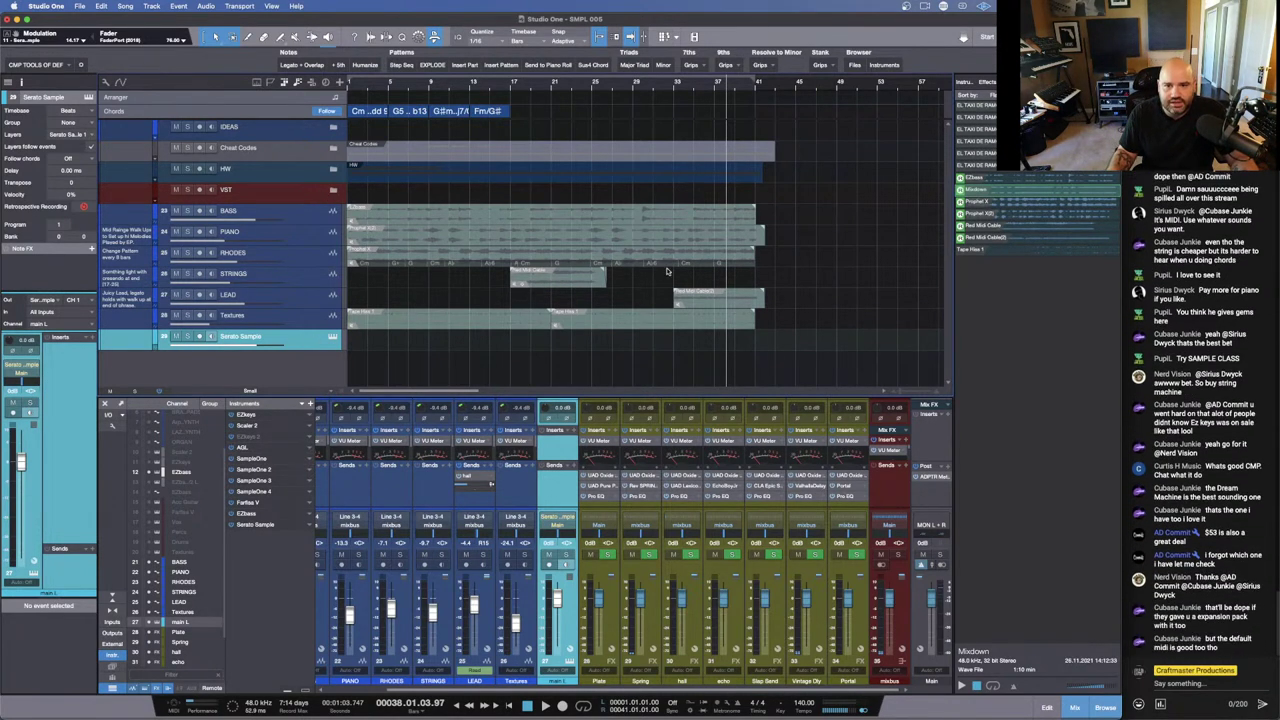
Step: Unmute all the stem events on the BASS through Textures tracks and play the song from the start
drag(793, 322, 363, 218)
key(comma)
key(space)
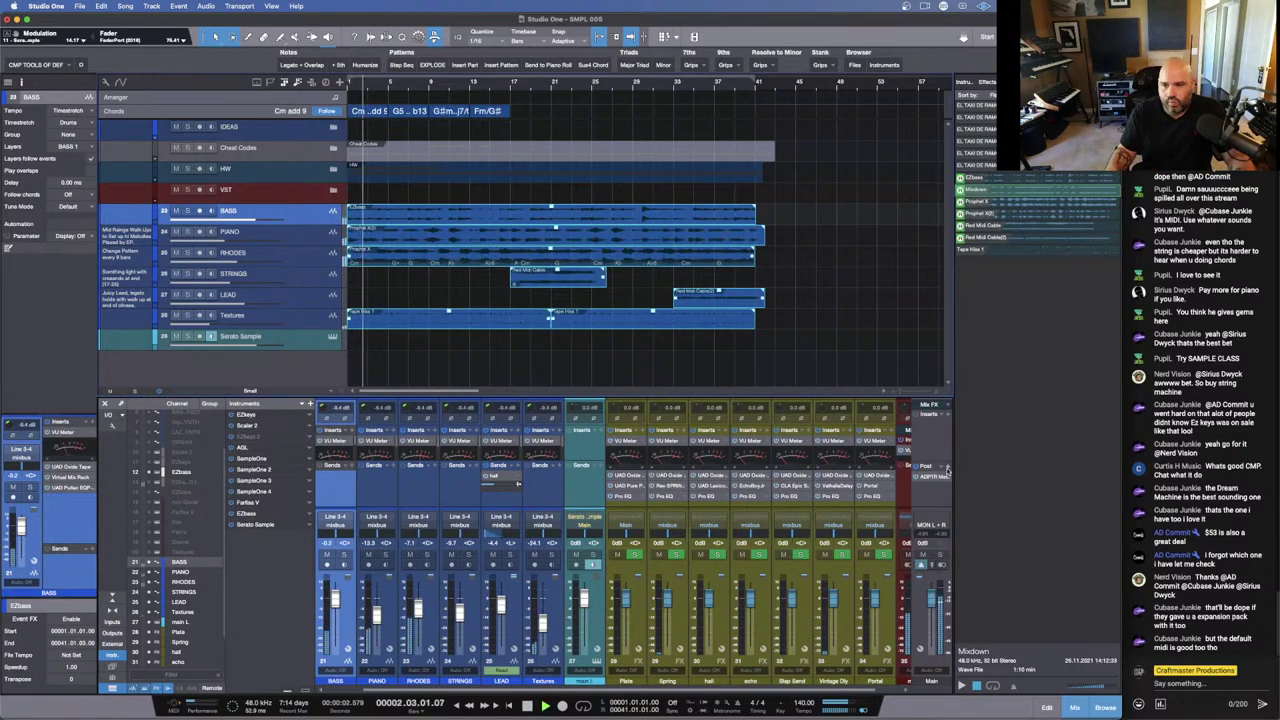
Step: Add SoundShifter Pitch Stereo to the Main output's post-fader effects, audition the song through it, and close its window
click(948, 470)
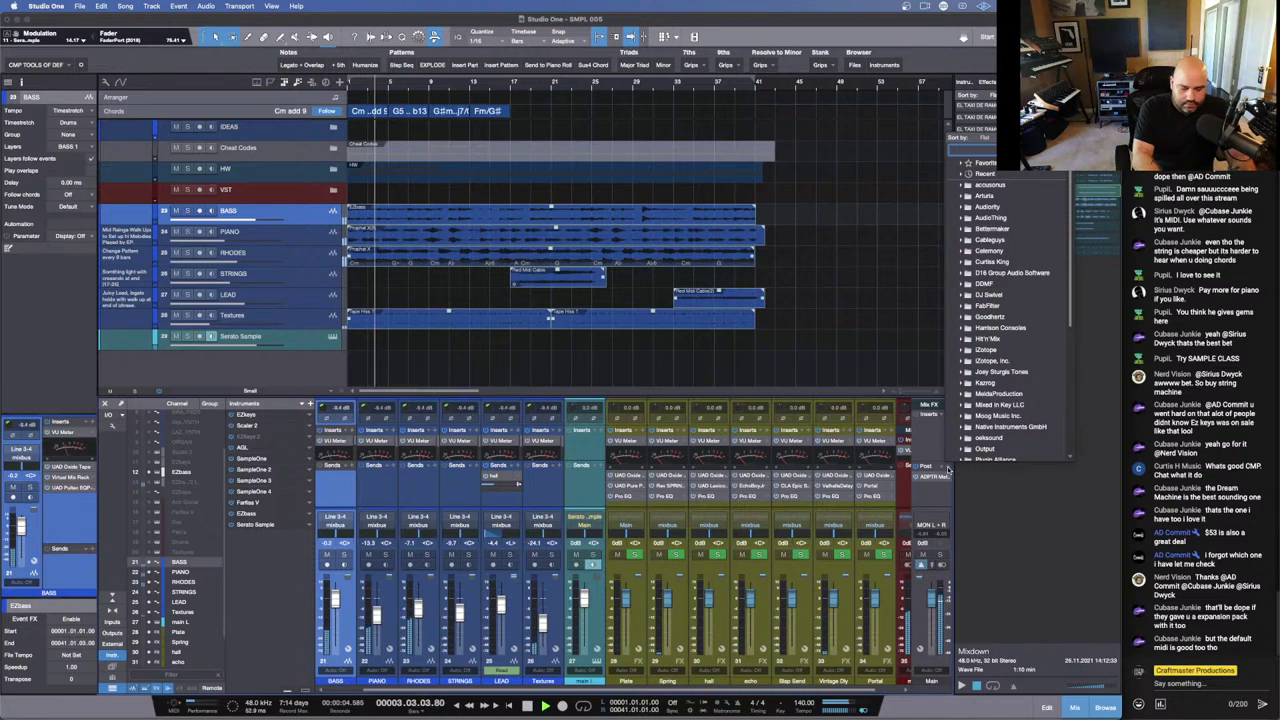
click(985, 137)
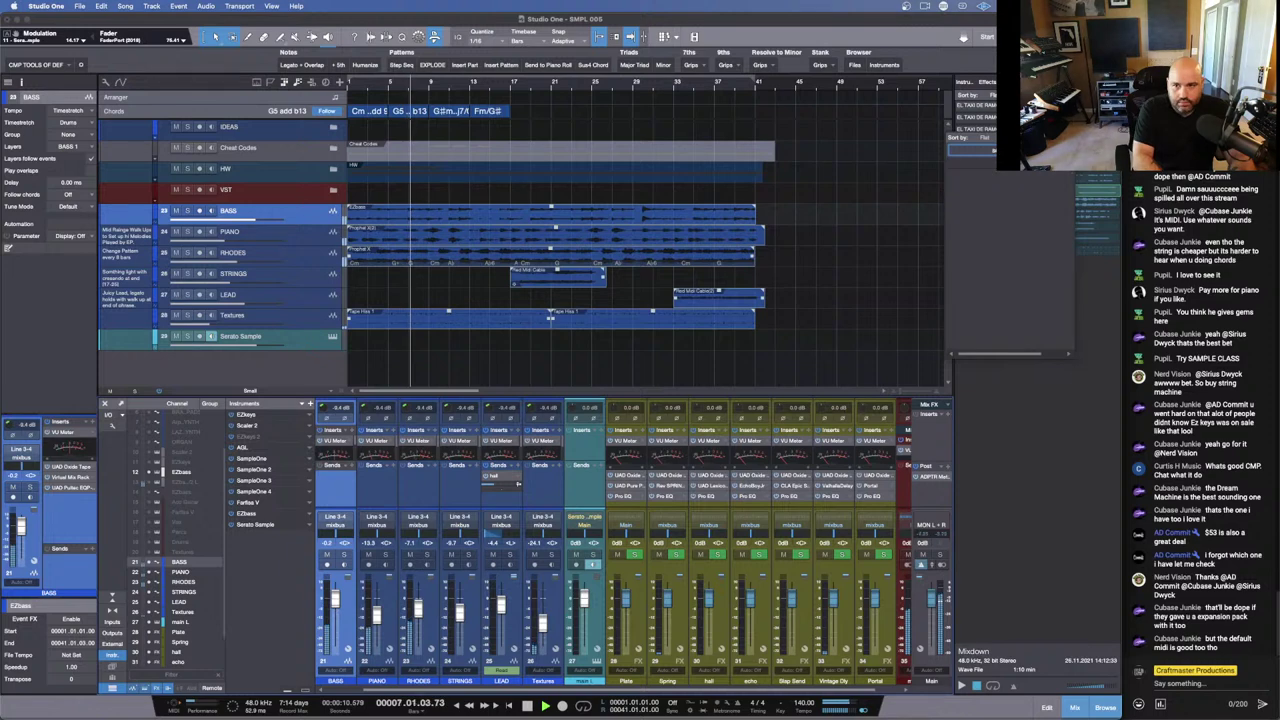
text(s)
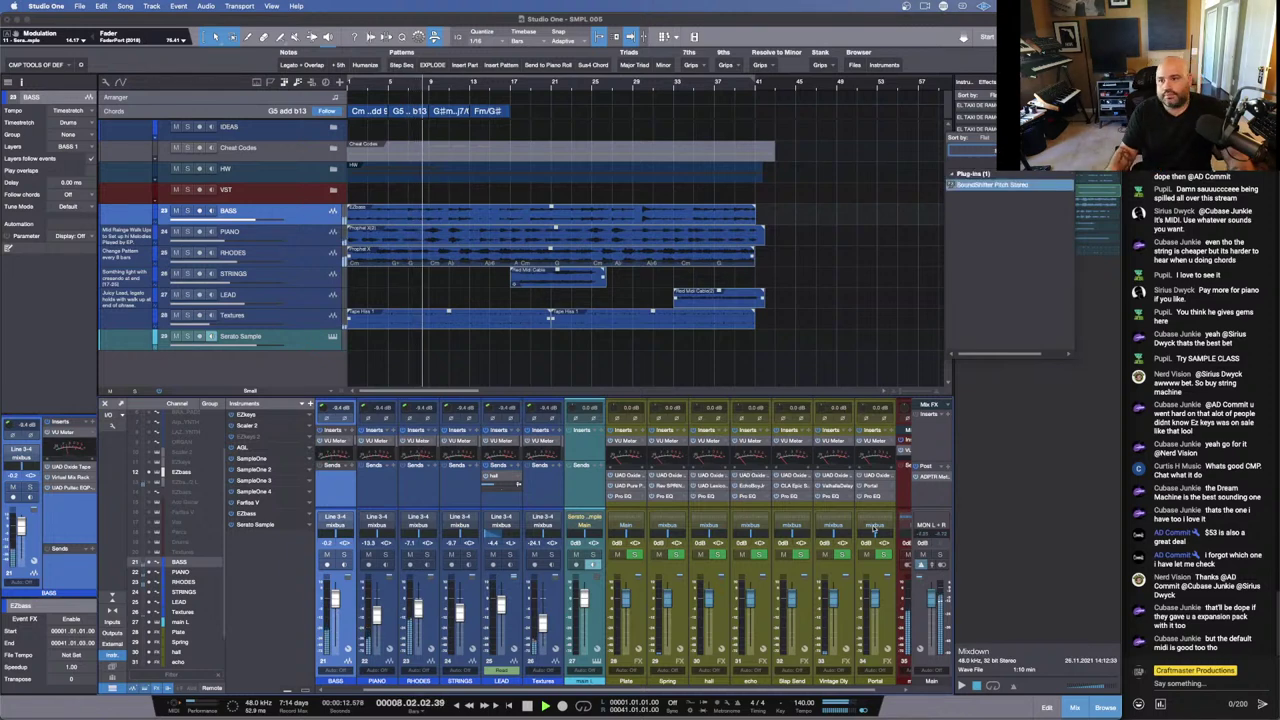
double_click(991, 186)
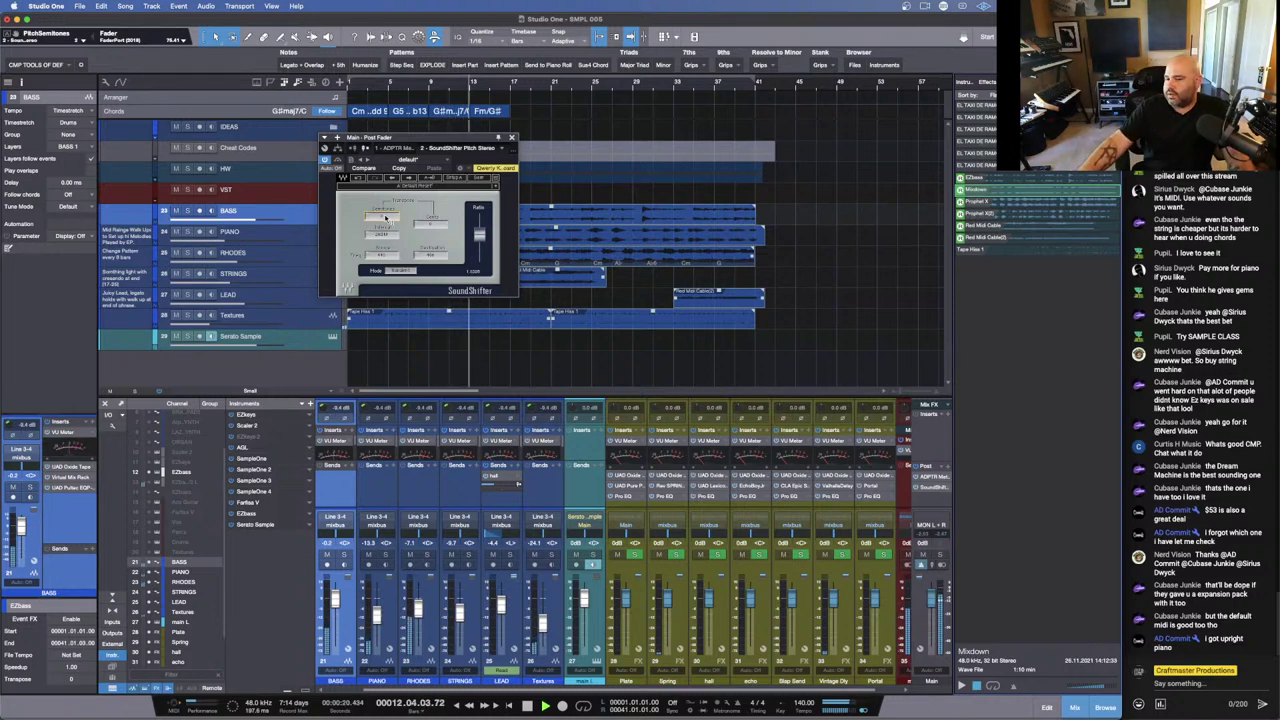
key(space)
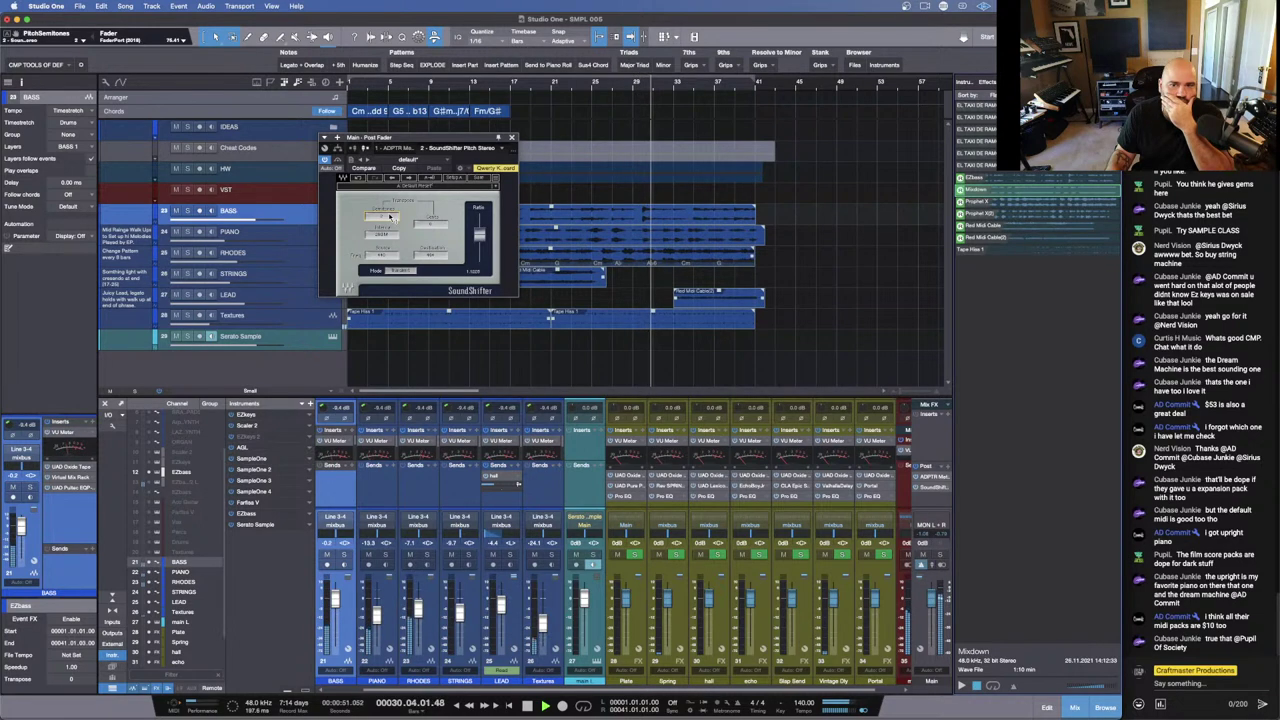
click(512, 137)
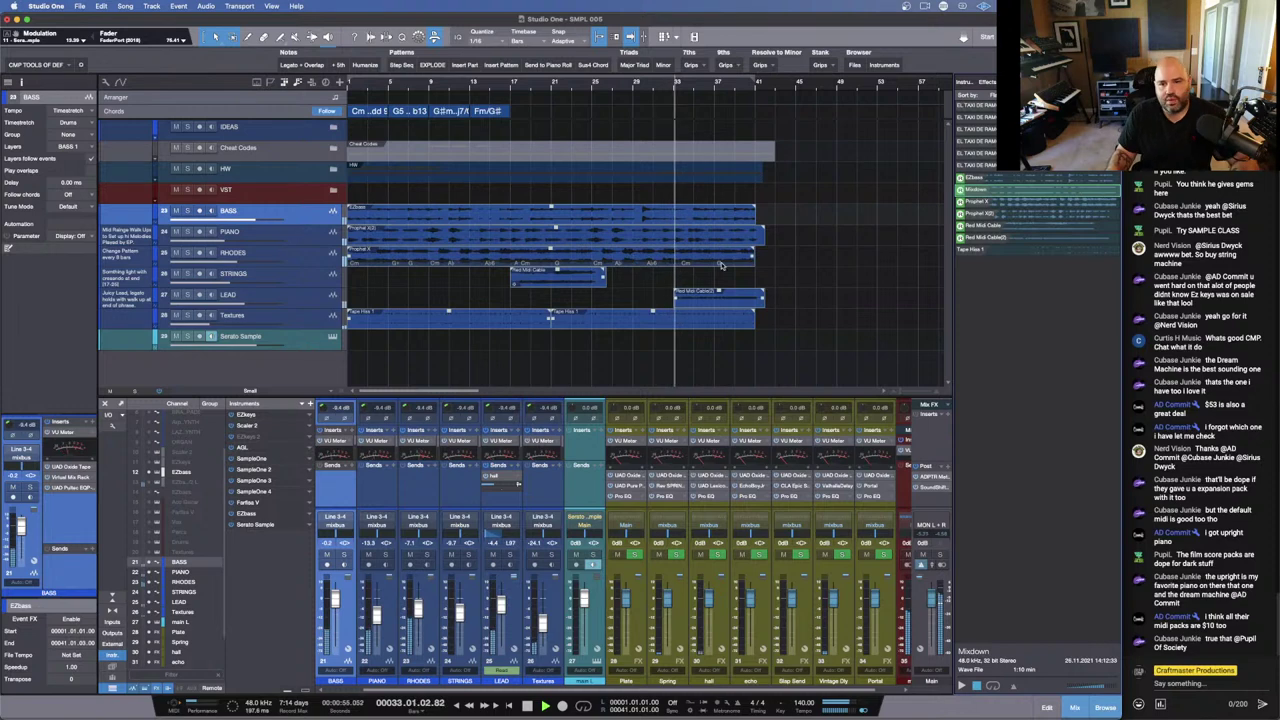
Step: Open the BASS audio event in the editor at bar 30 and enable its gain envelope
double_click(660, 210)
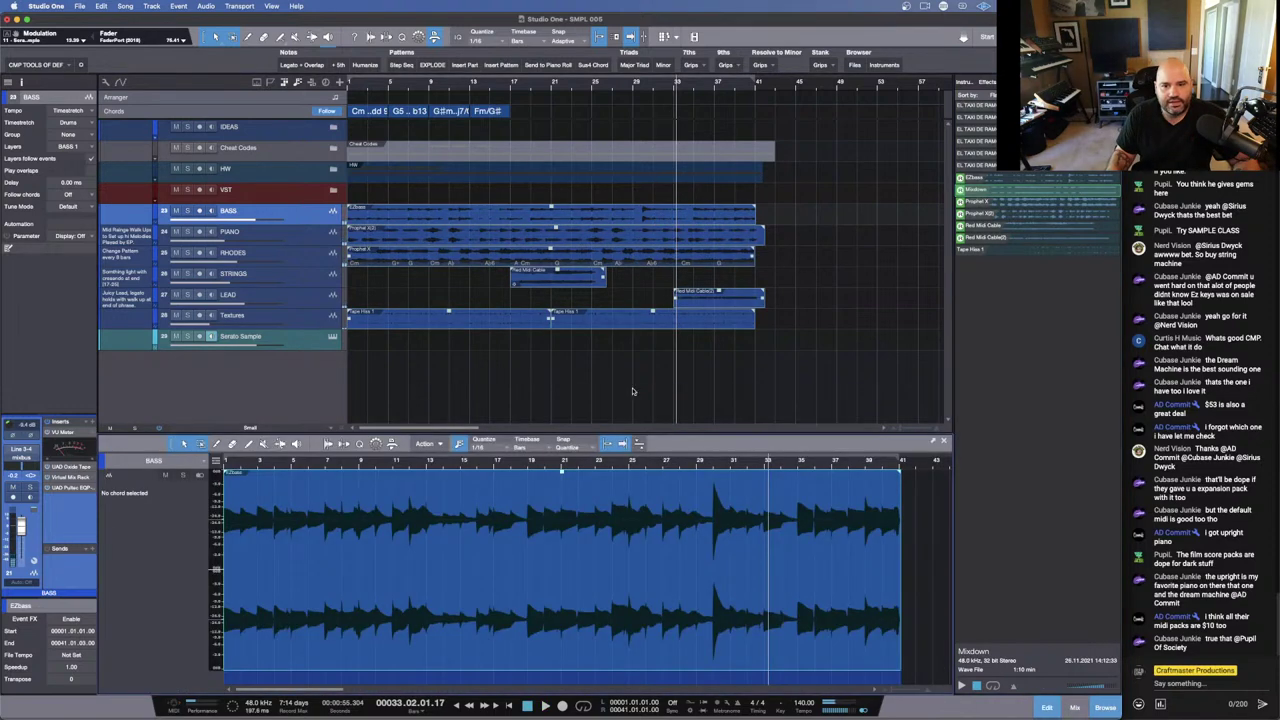
drag(726, 465, 751, 514)
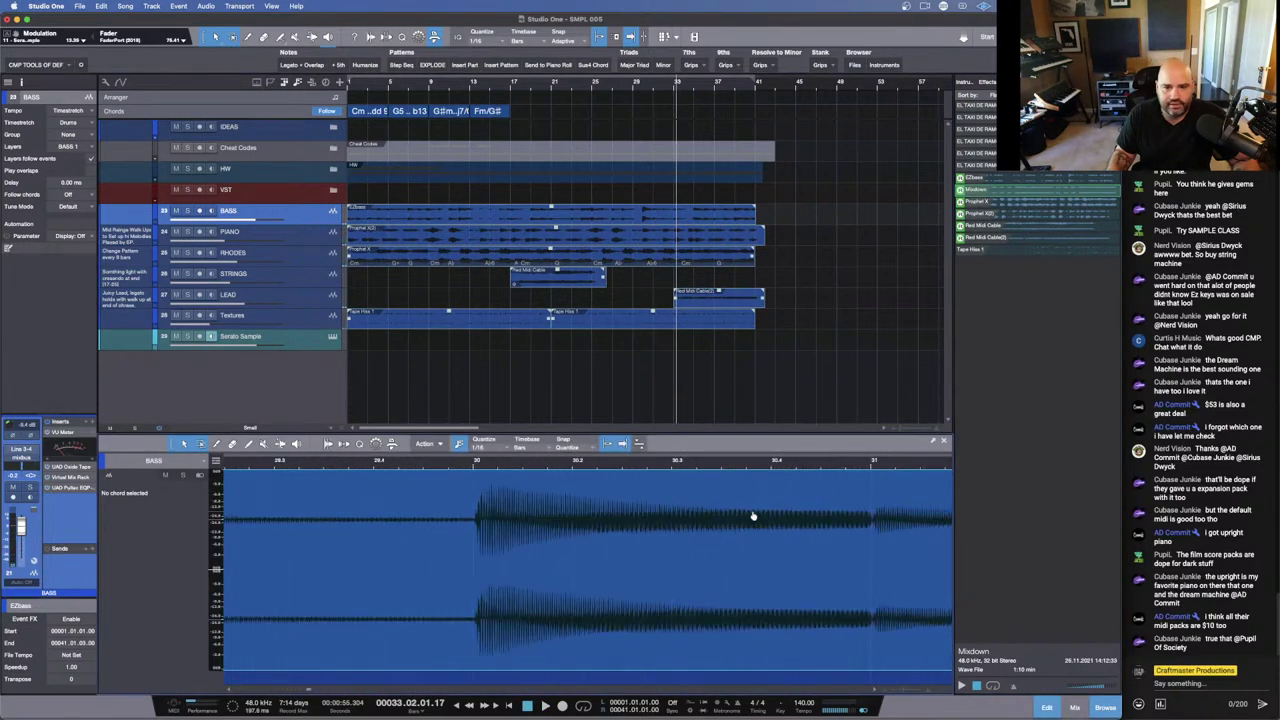
right_click(440, 636)
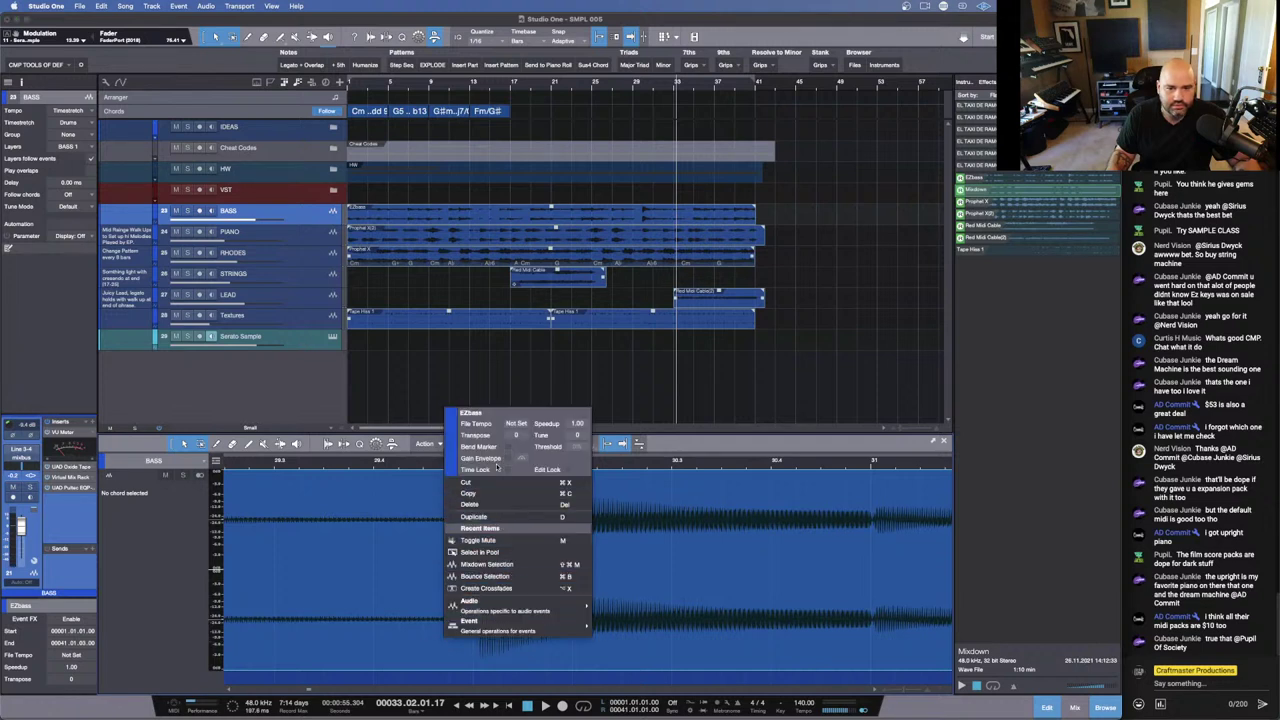
click(684, 581)
Step: Lower the BASS gain envelope slightly between bars 30 and 31 and play back the passage
click(475, 575)
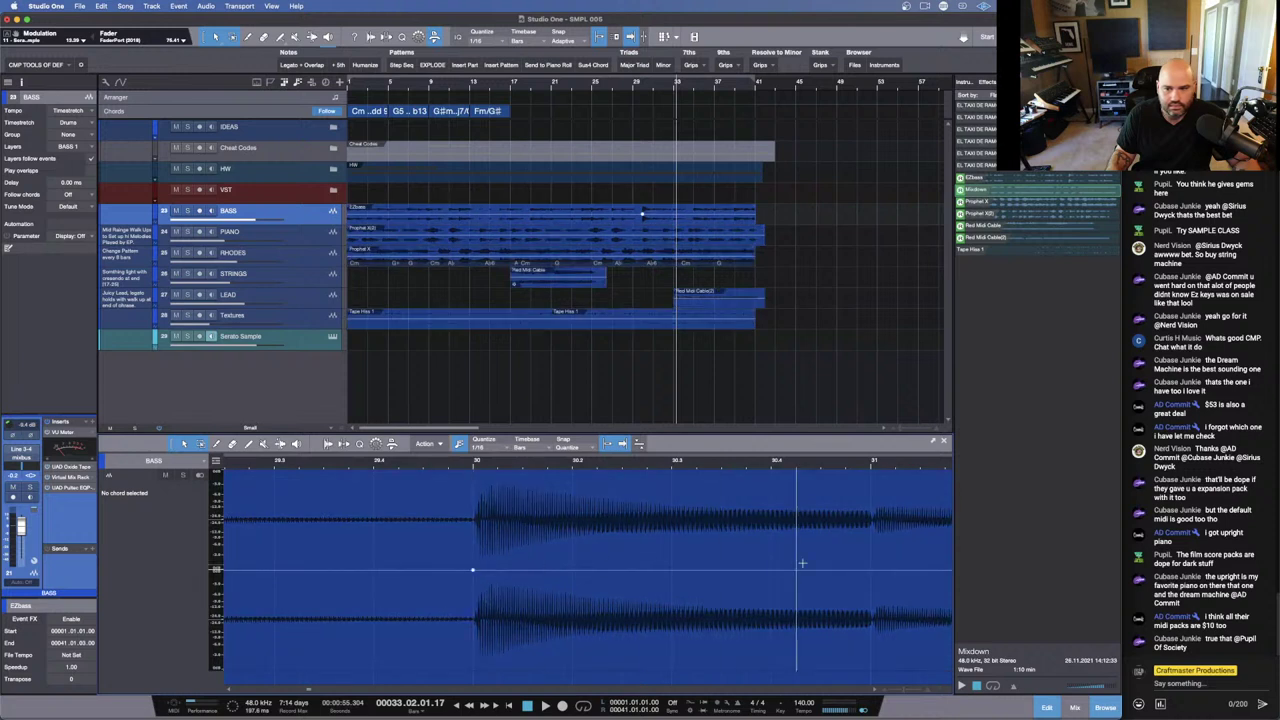
drag(580, 506, 582, 521)
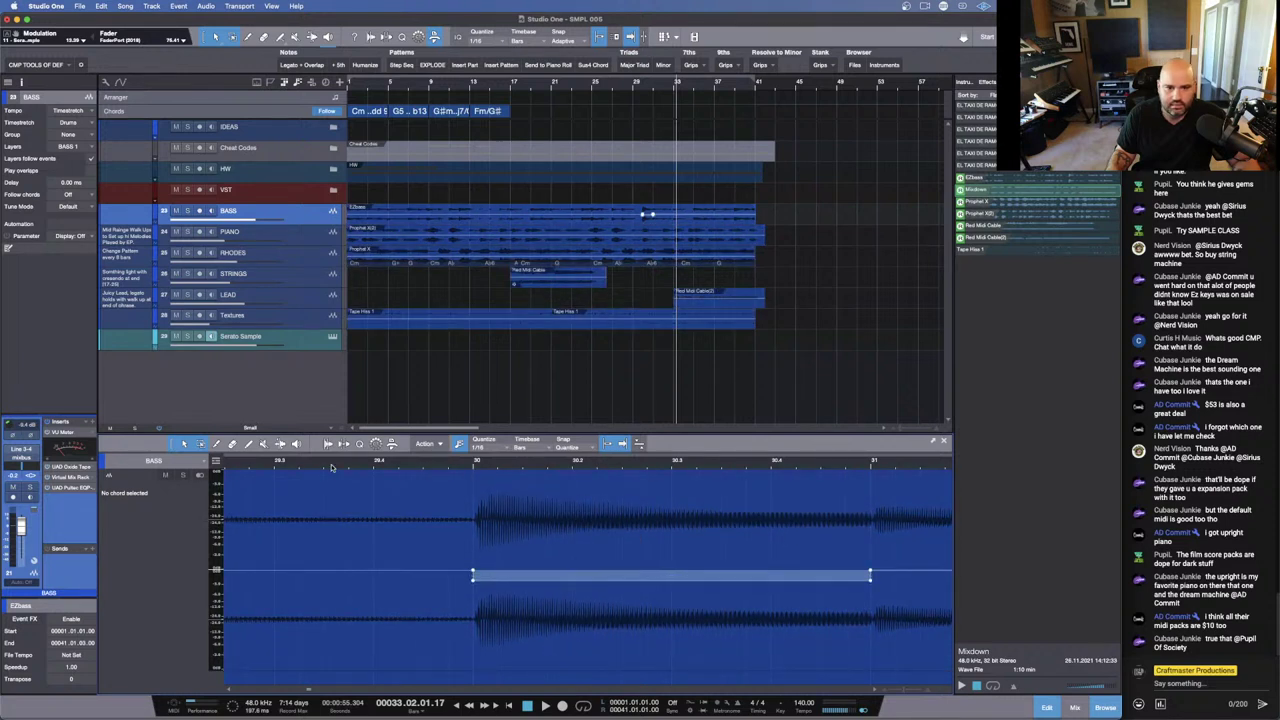
click(331, 466)
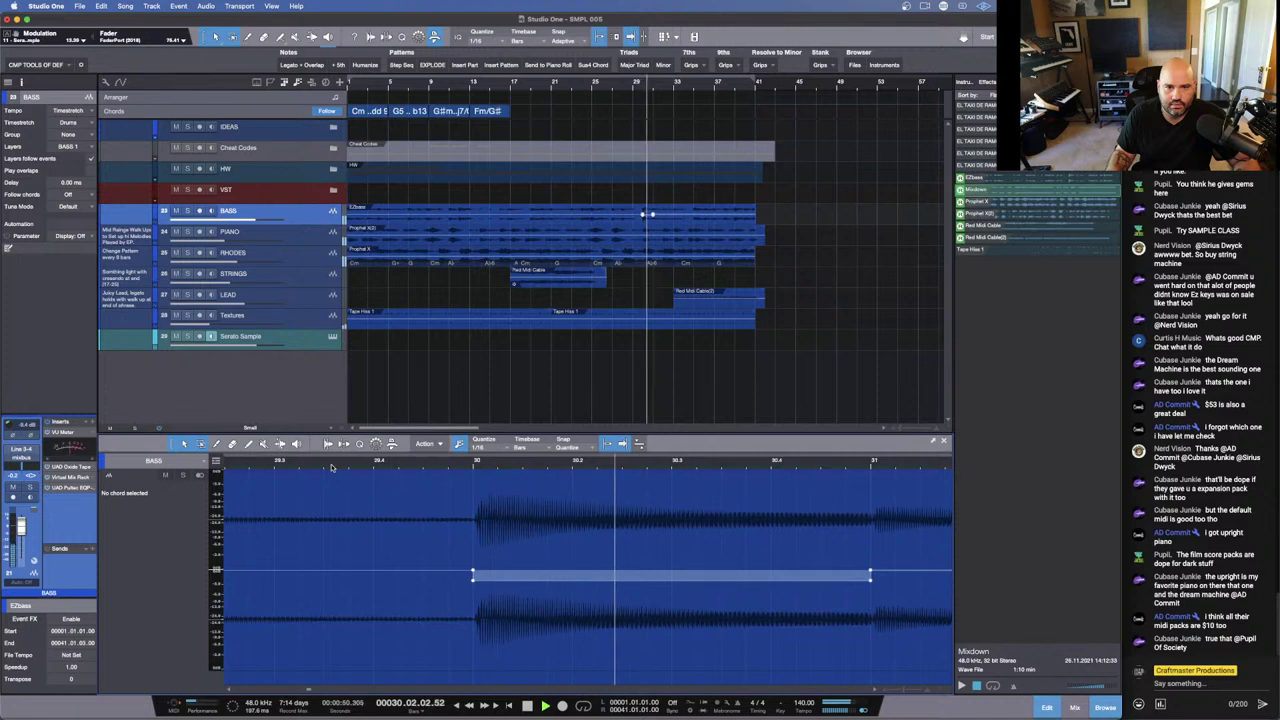
click(289, 464)
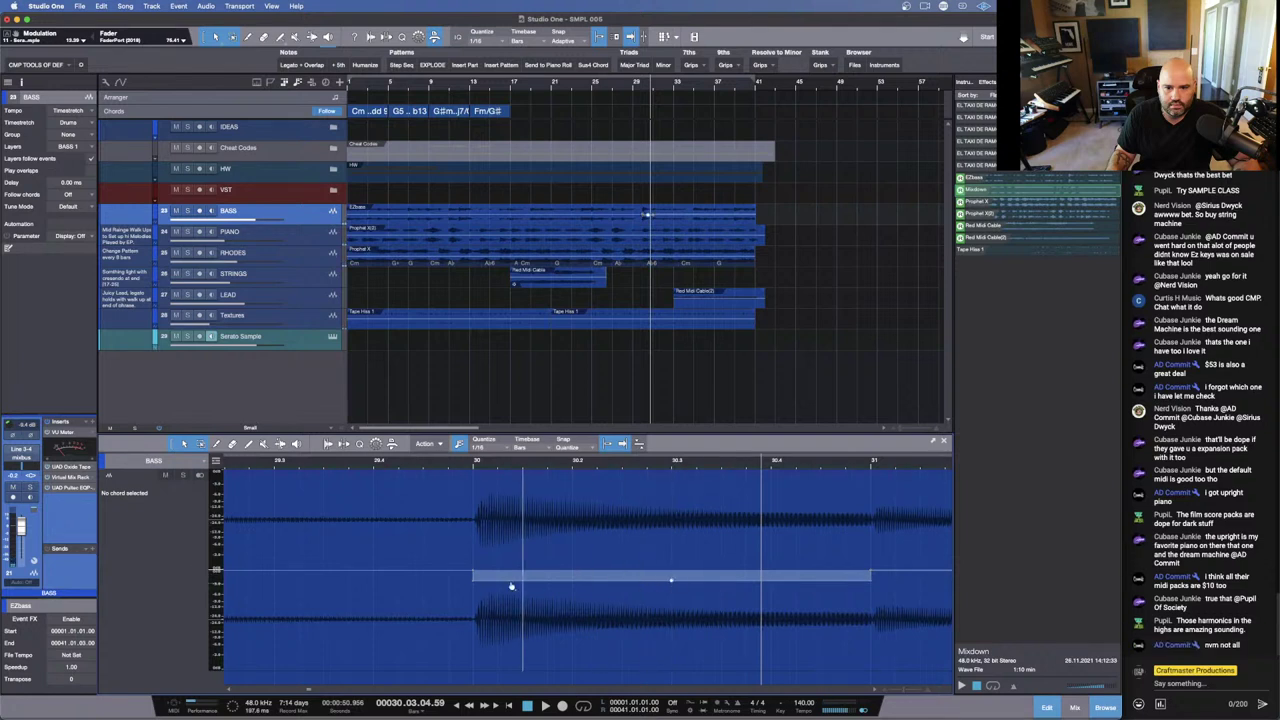
Step: Pull the gain envelope's point at bar 30 further down so the gain ramps up mid-bar, and play the passage again
mouse_move(474, 585)
drag(474, 585, 474, 599)
click(251, 463)
key(space)
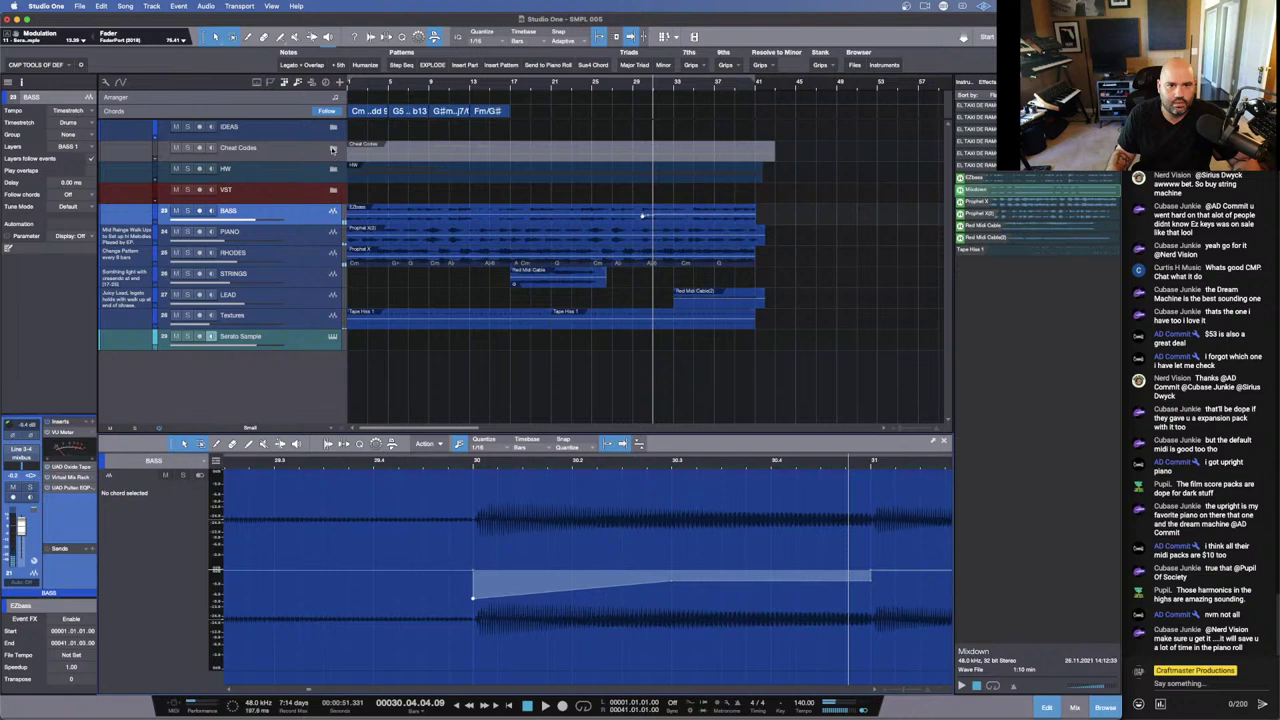
Step: Expand the Cheat Codes folder track, view the EZbass instrument's grid editor, and close its window
click(332, 149)
click(333, 213)
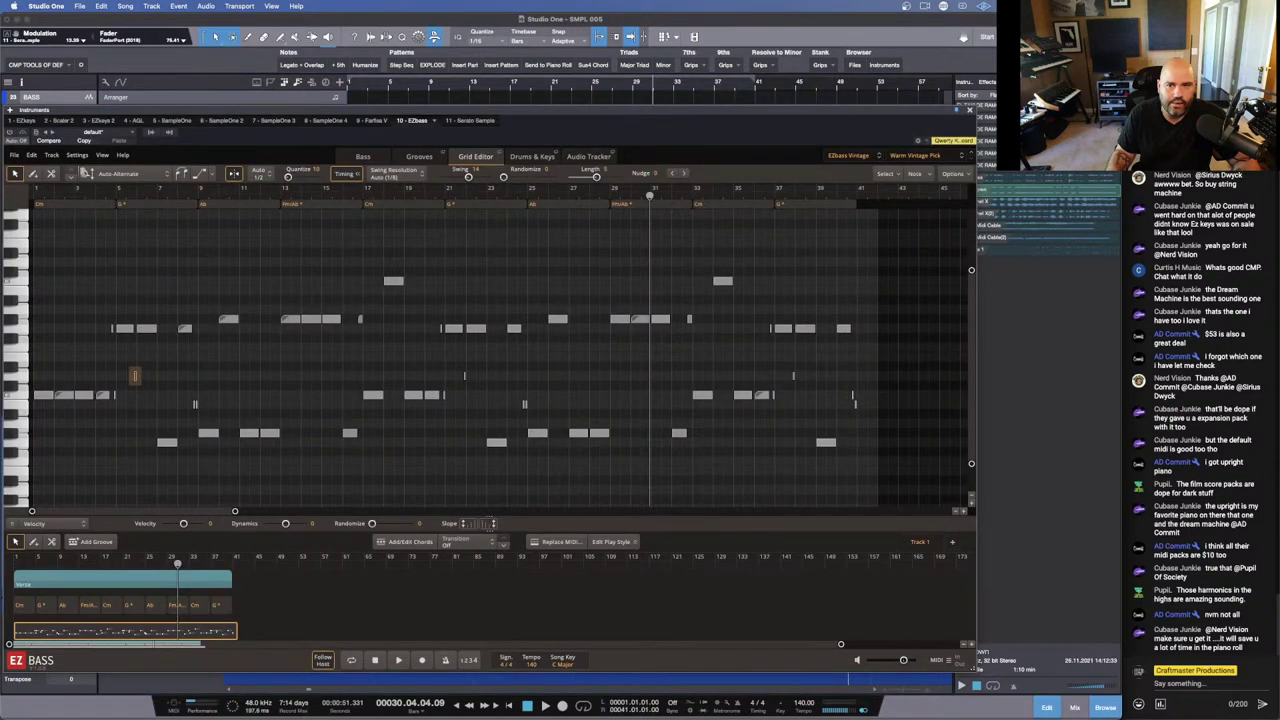
click(968, 112)
Step: Listen to the bass from shortly before the bar 30 gain edit and restart playback from the beginning
key(w)
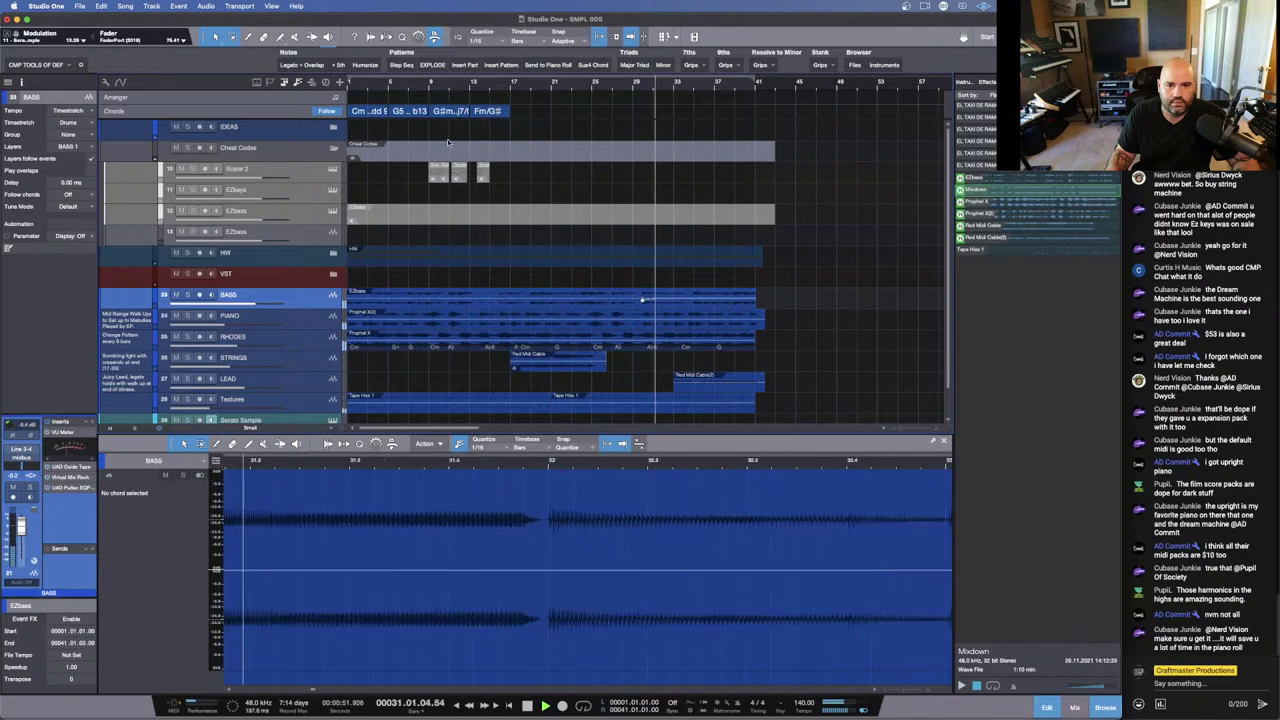
key(w)
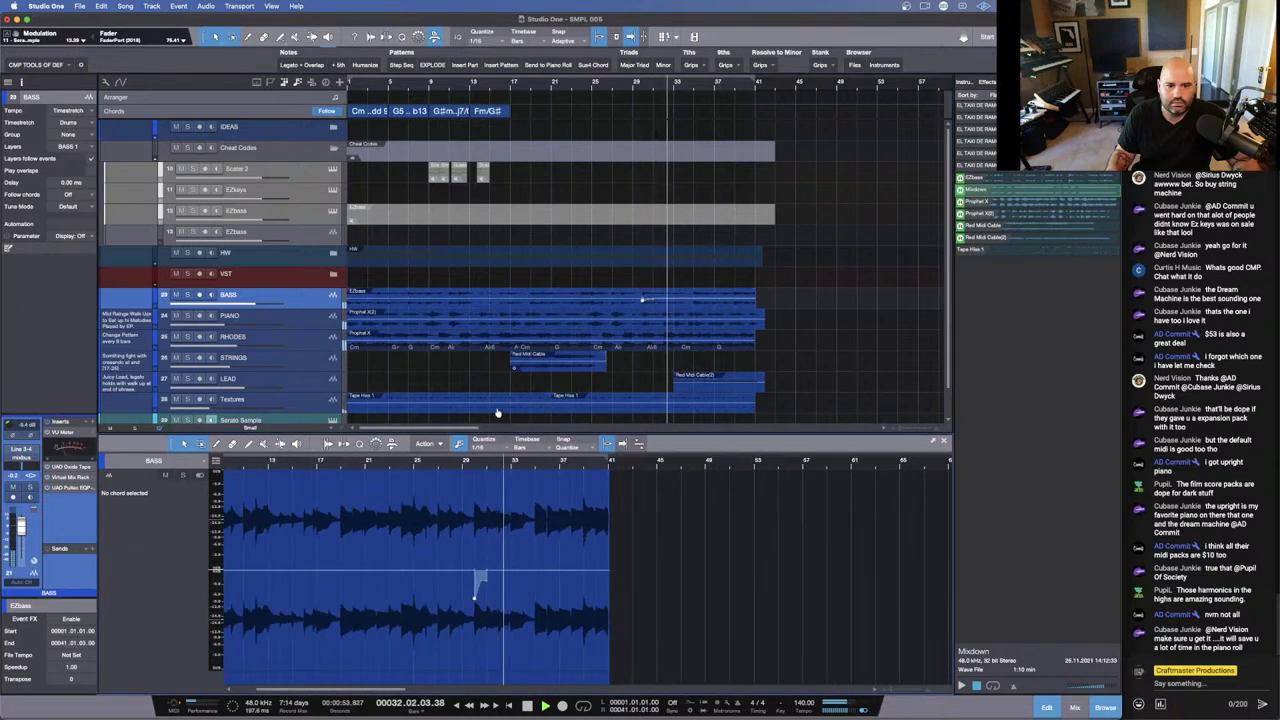
click(411, 461)
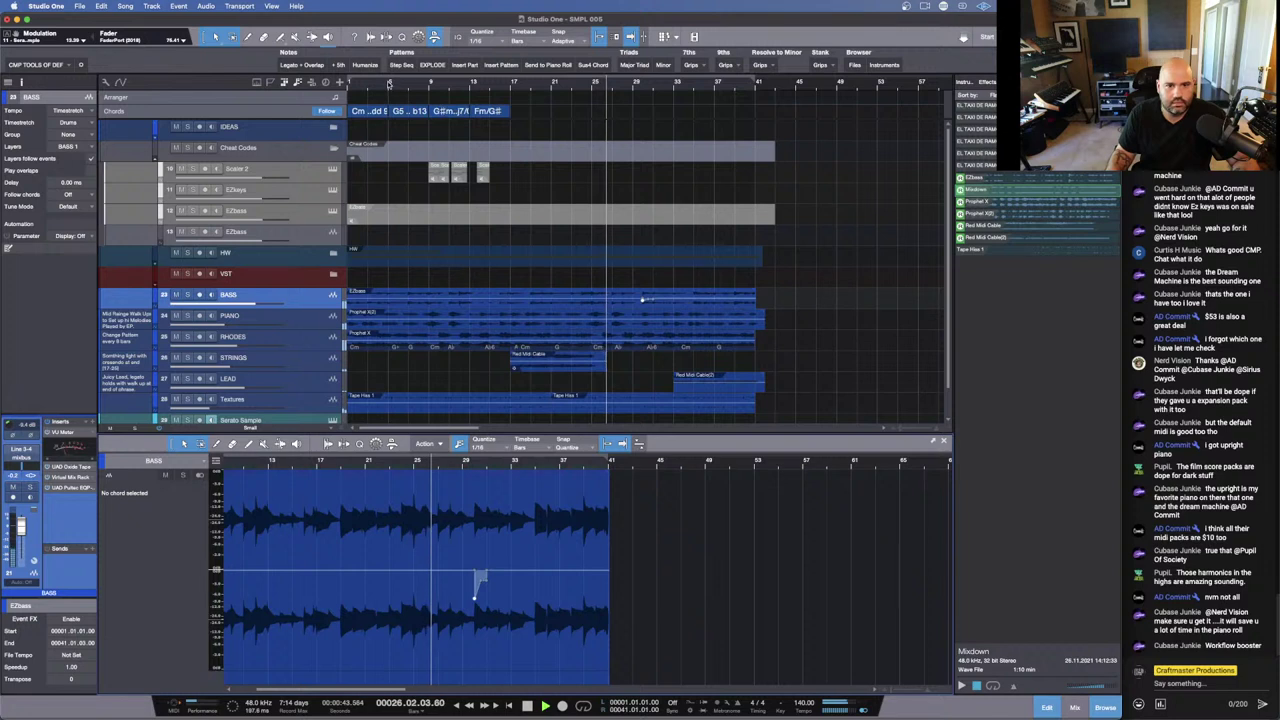
click(389, 84)
key(comma)
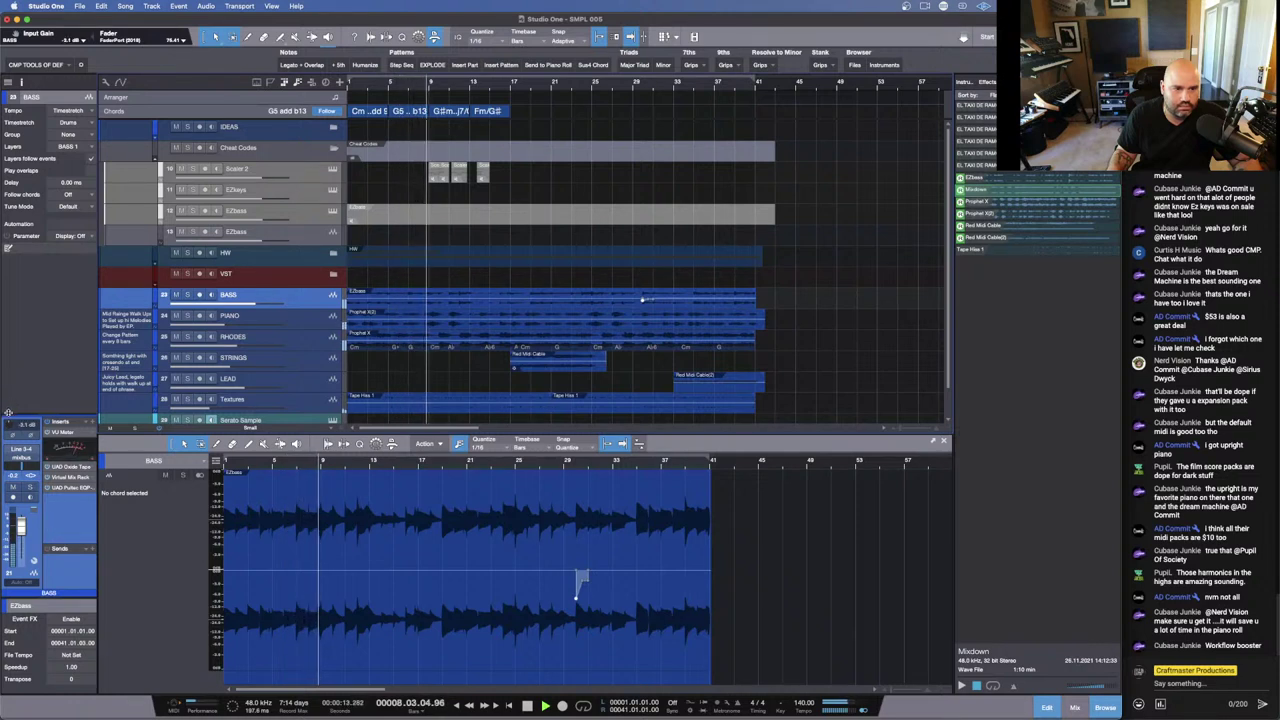
Step: Open the BASS channel's UAD Pultec EQP-1A, check the bar 30 gain edit during playback, and close the plug-in window
click(73, 487)
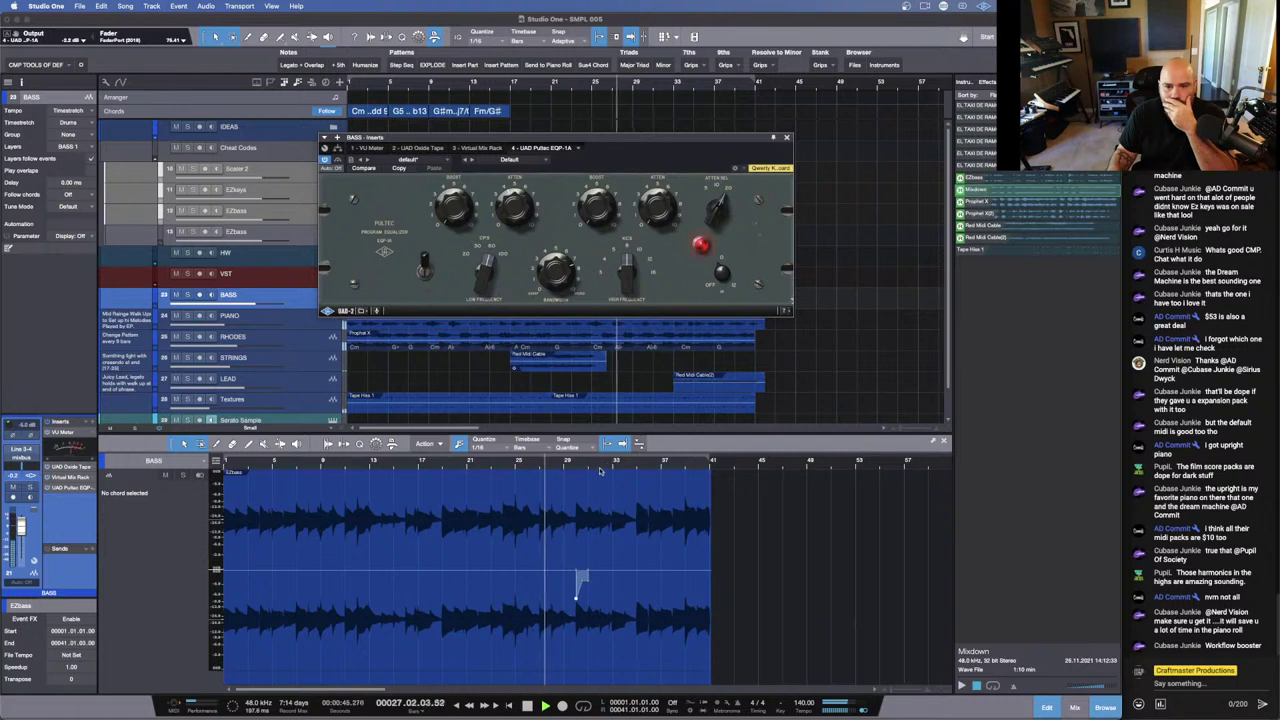
drag(585, 468, 527, 496)
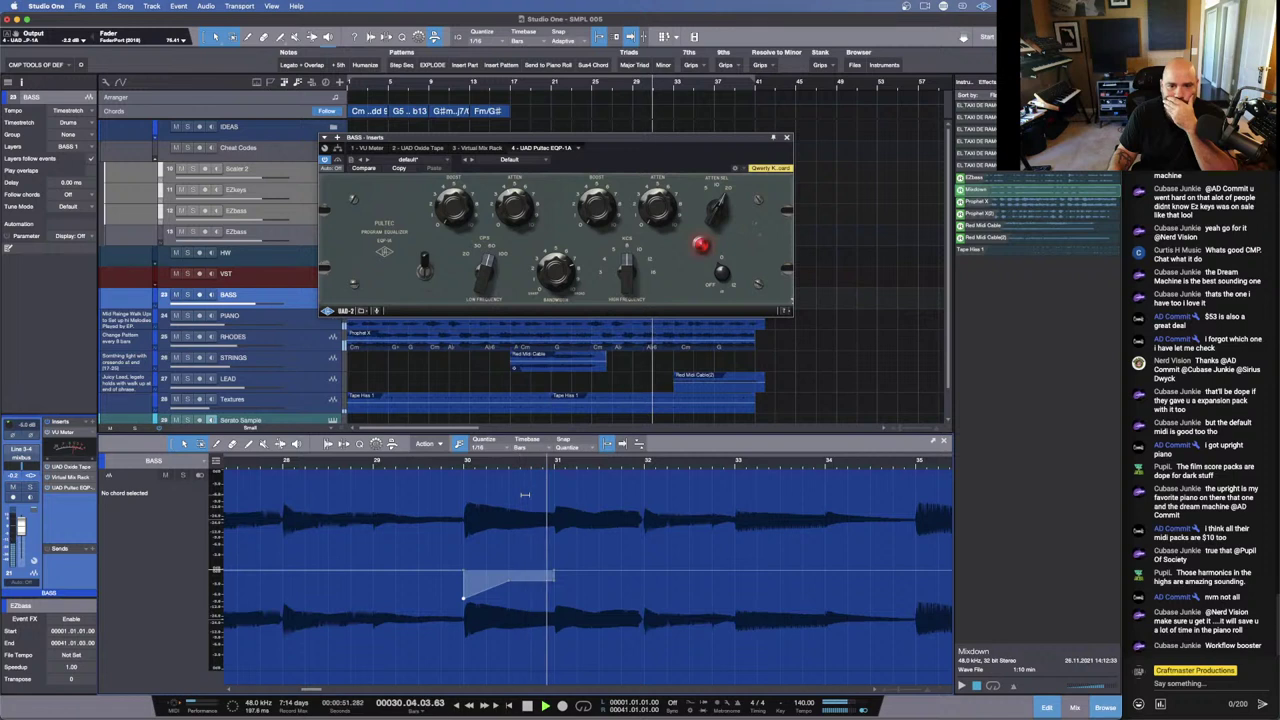
key(w)
key(w)
key(w)
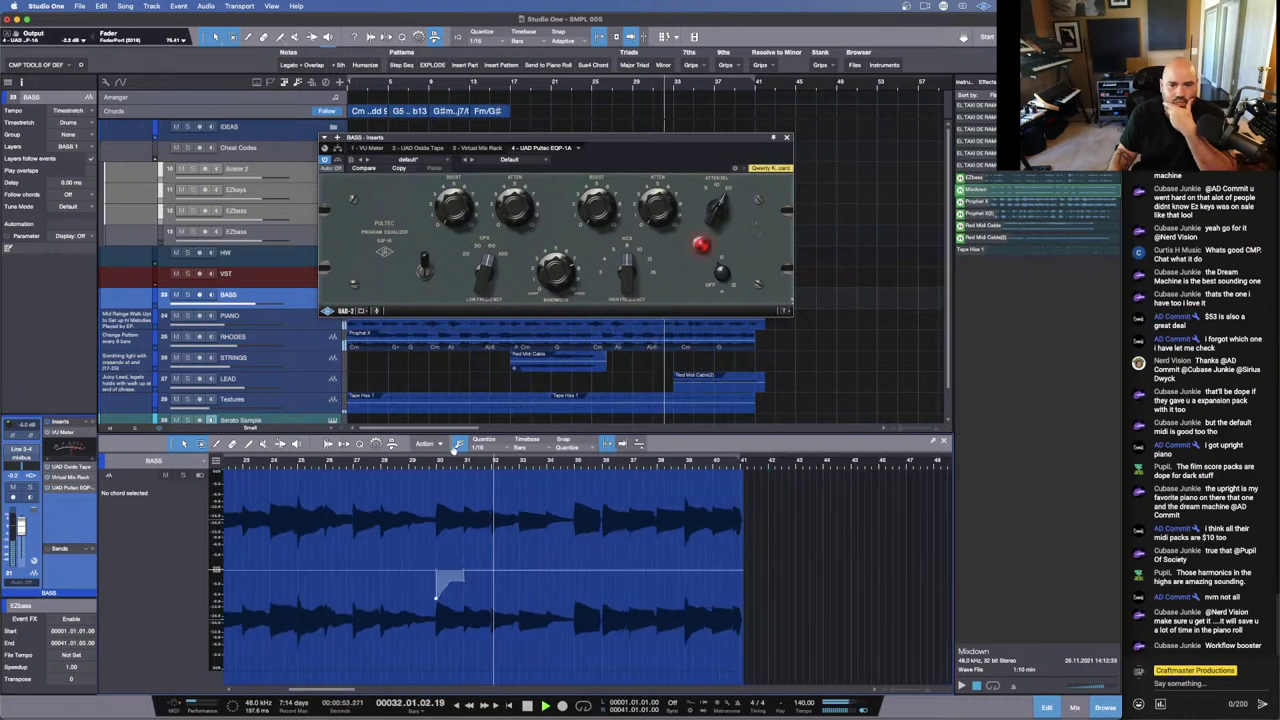
key(super+w)
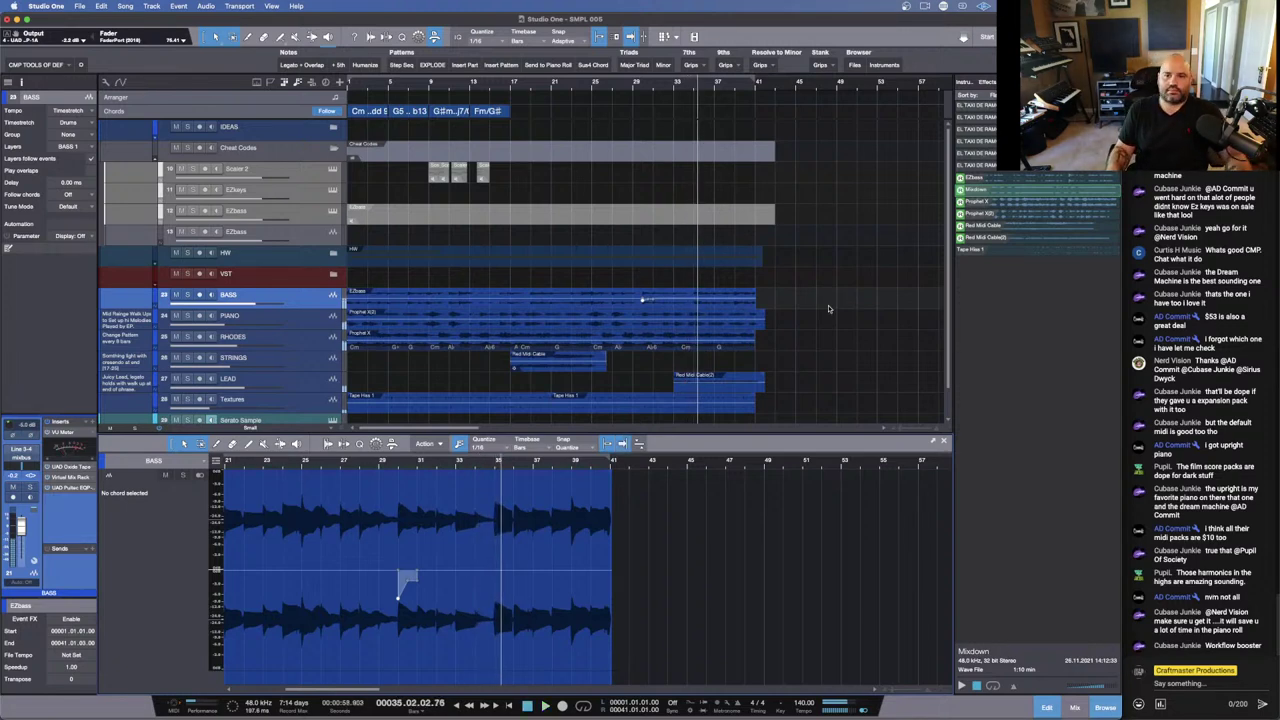
Step: Shrink the audio editor to give the arrangement more room and increase the track height
drag(789, 432, 789, 522)
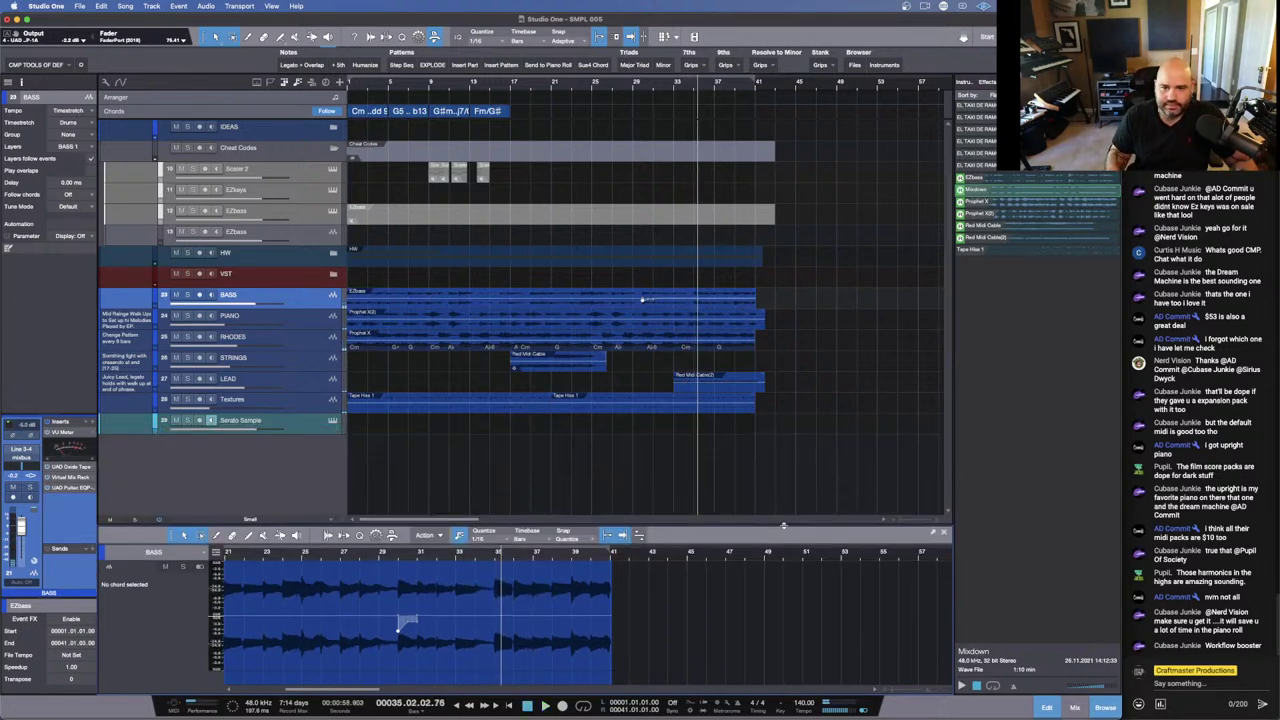
scroll(775, 370, down, 3)
scroll(775, 370, up, 4)
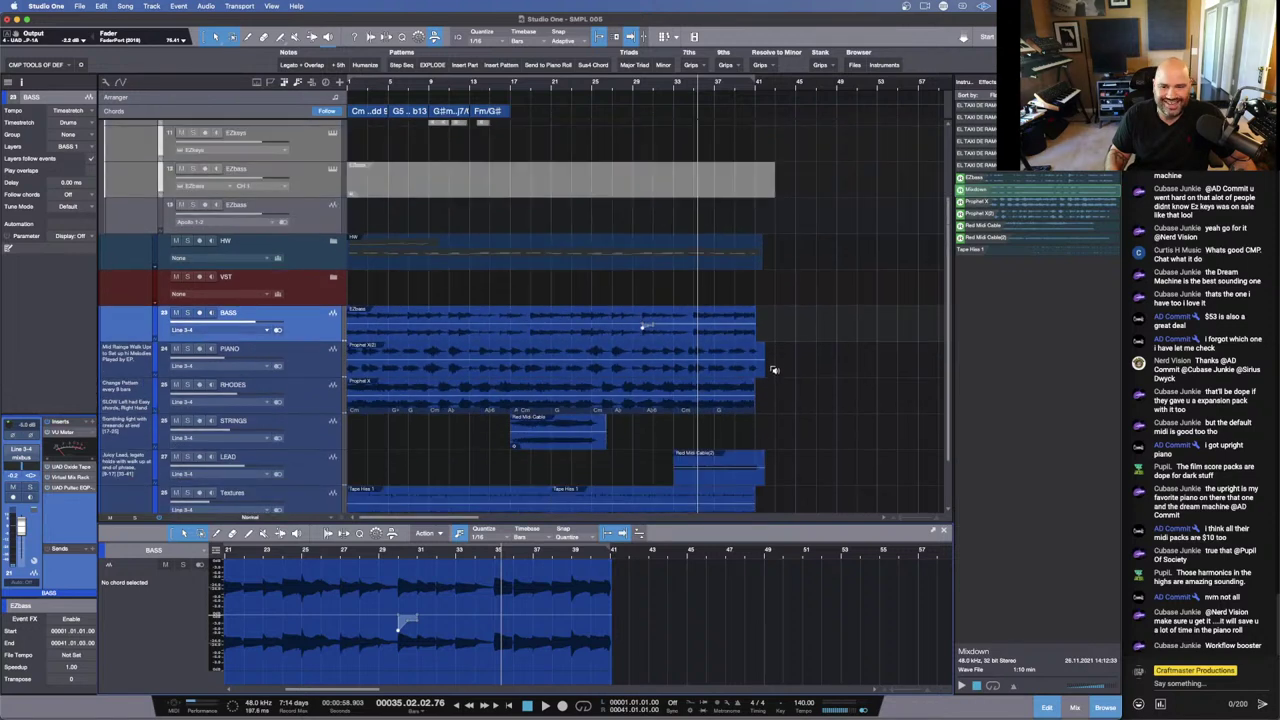
scroll(771, 375, down, 1)
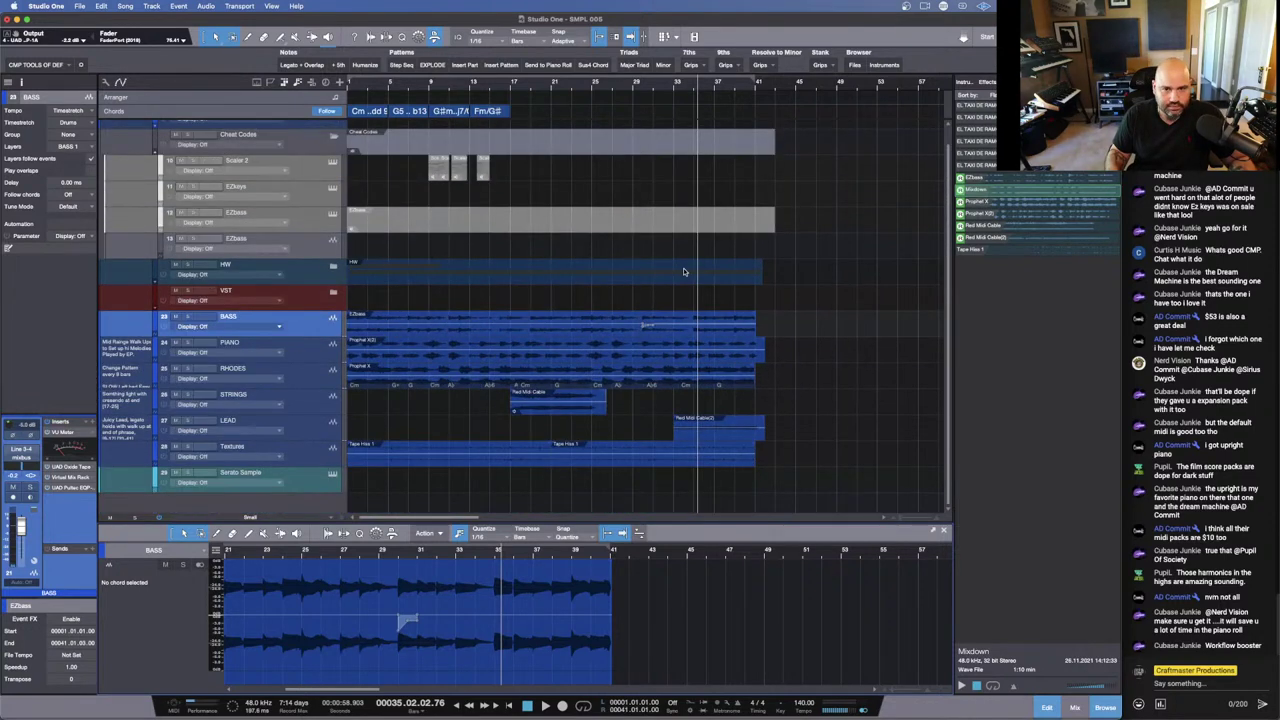
click(82, 7)
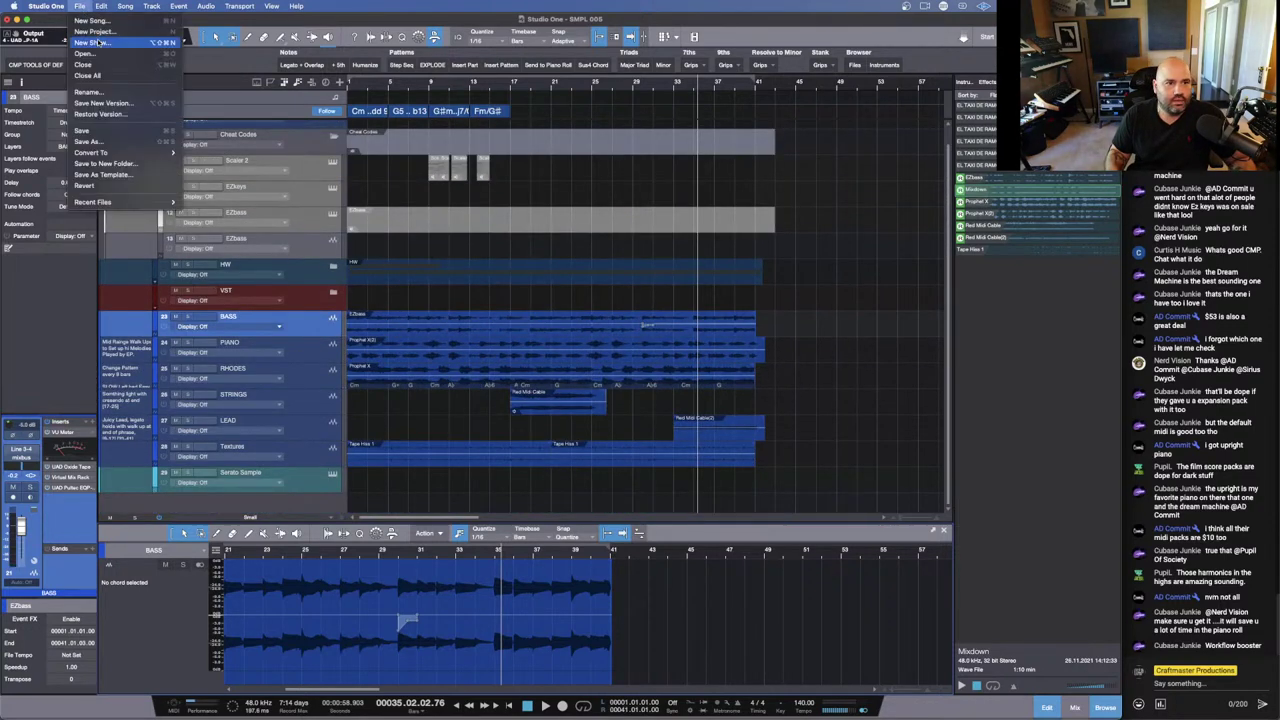
click(213, 176)
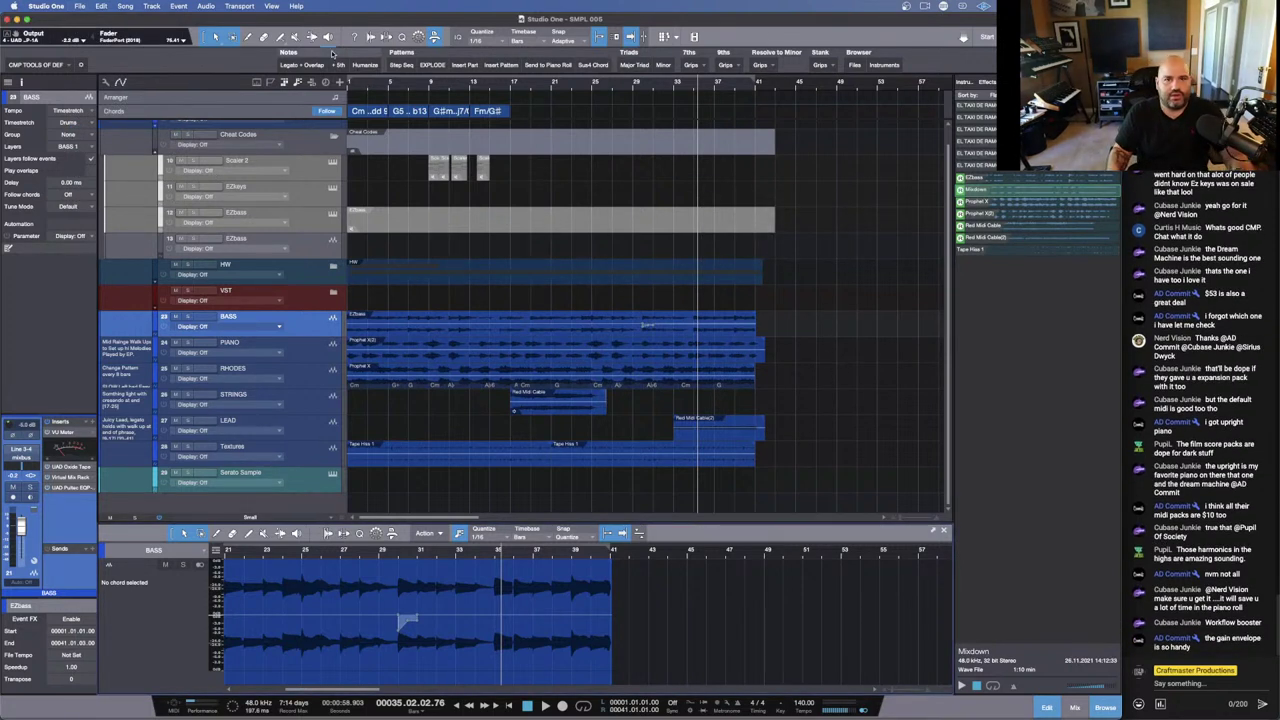
Step: Close the current song and open SMPL 004 from the recent files
click(81, 8)
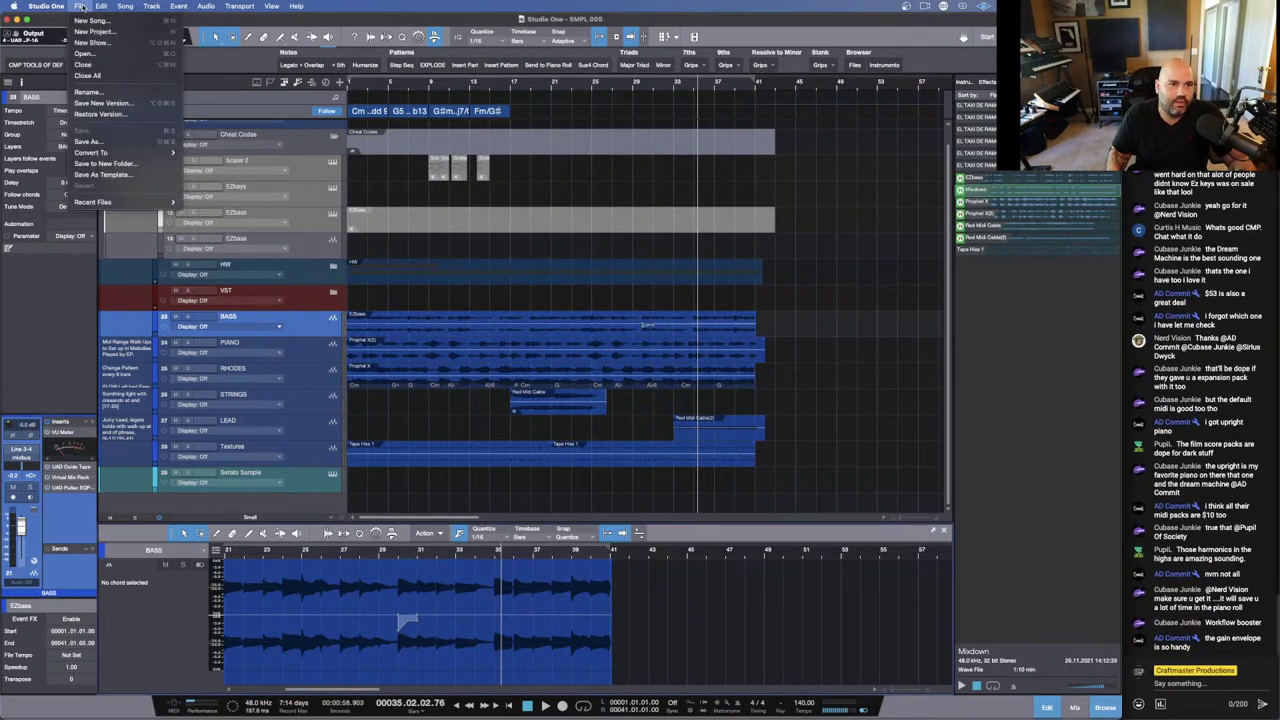
click(105, 65)
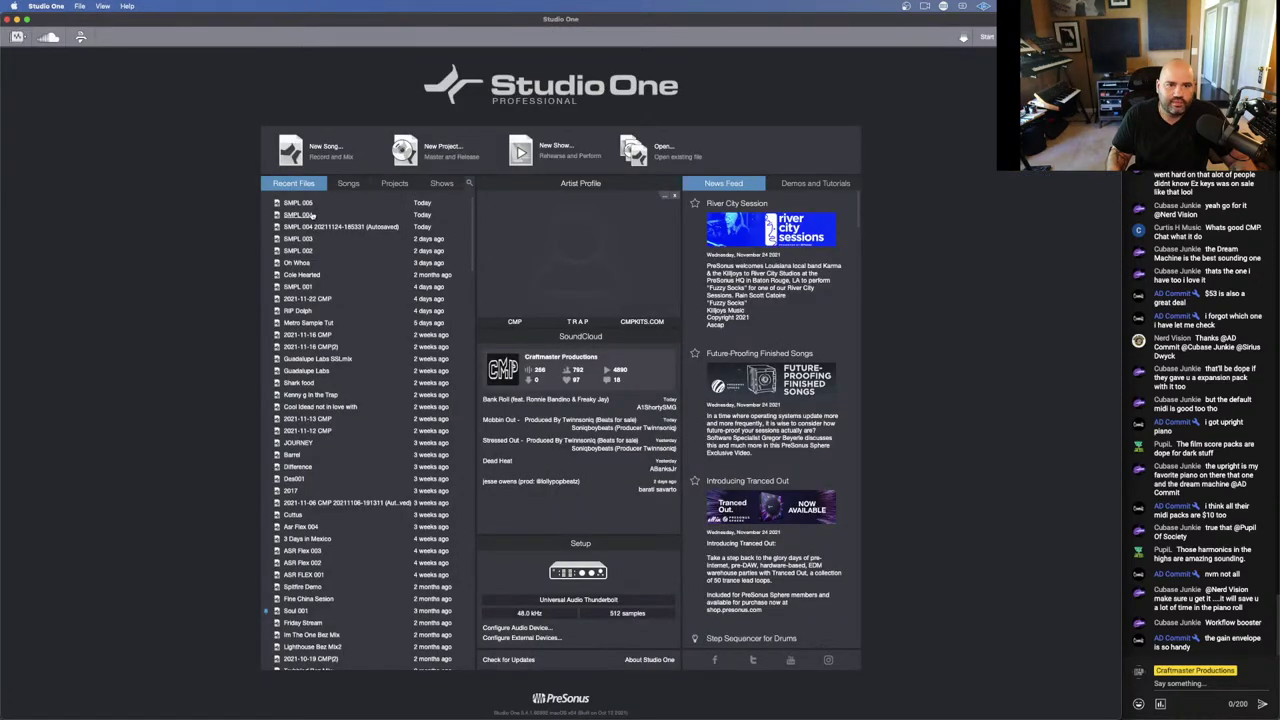
click(311, 215)
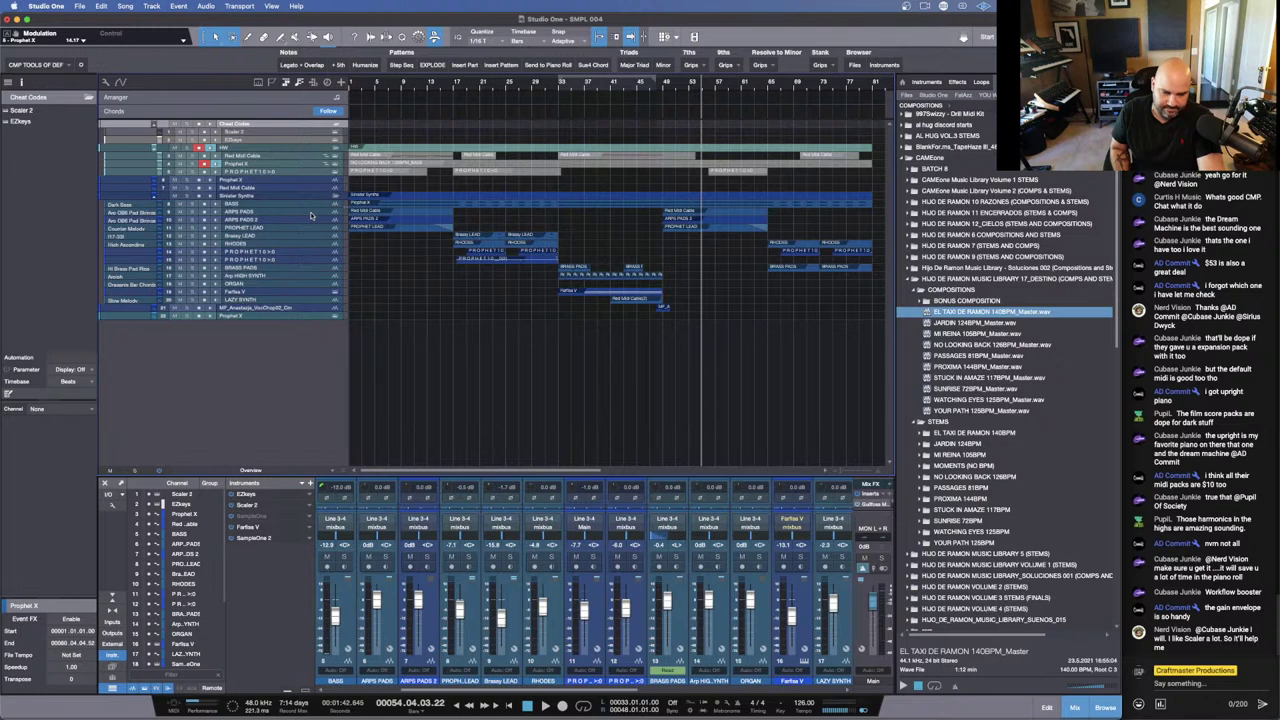
Step: Listen to the SMPL 004 arrangement from the beginning
key(Home)
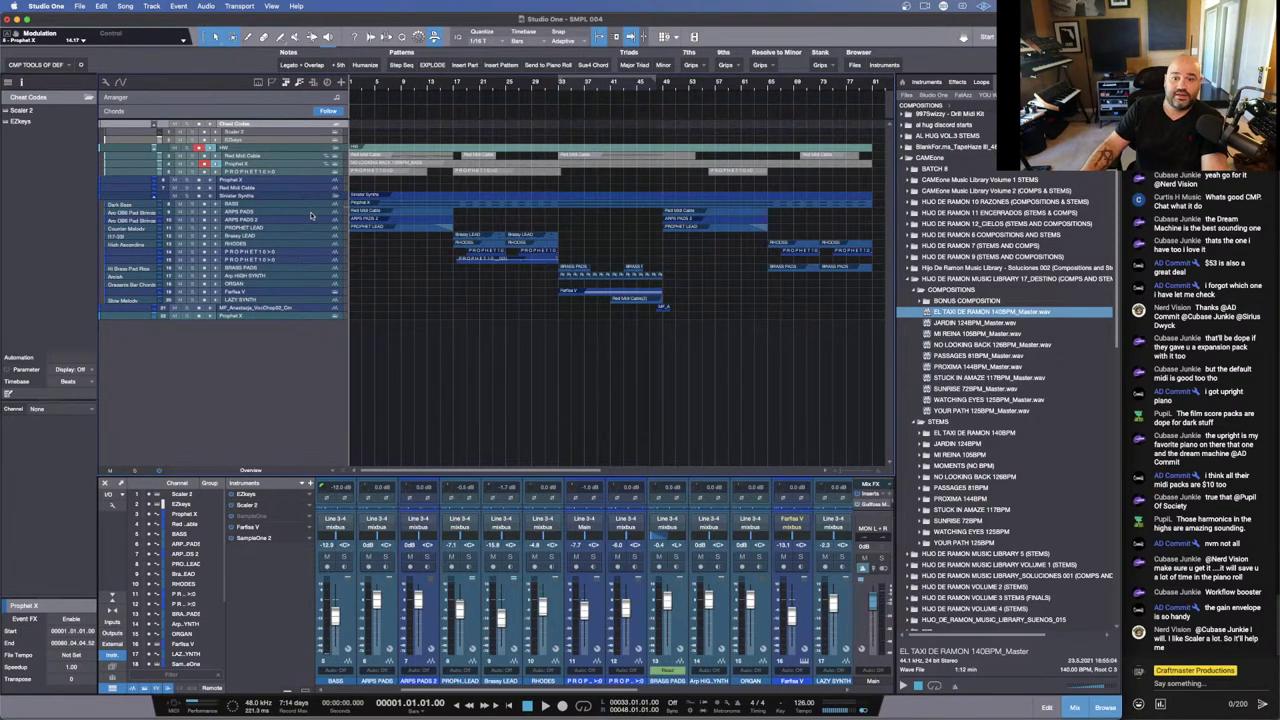
key(space)
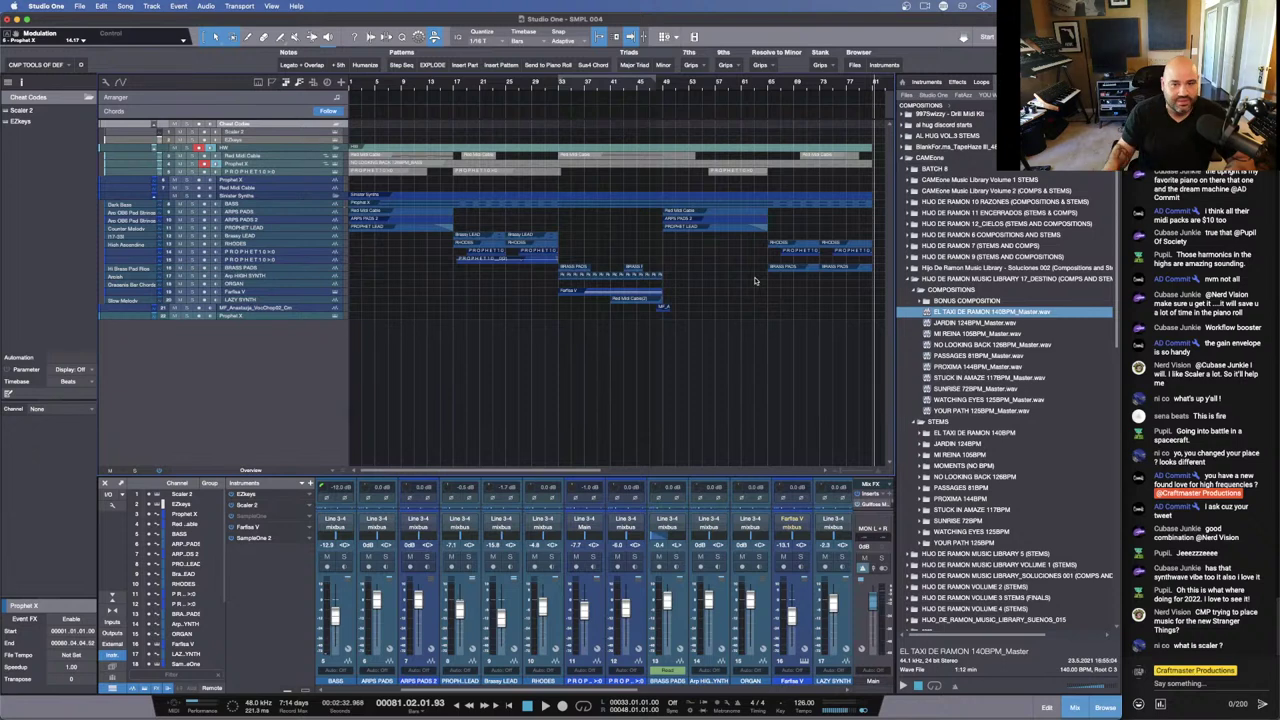
key(w)
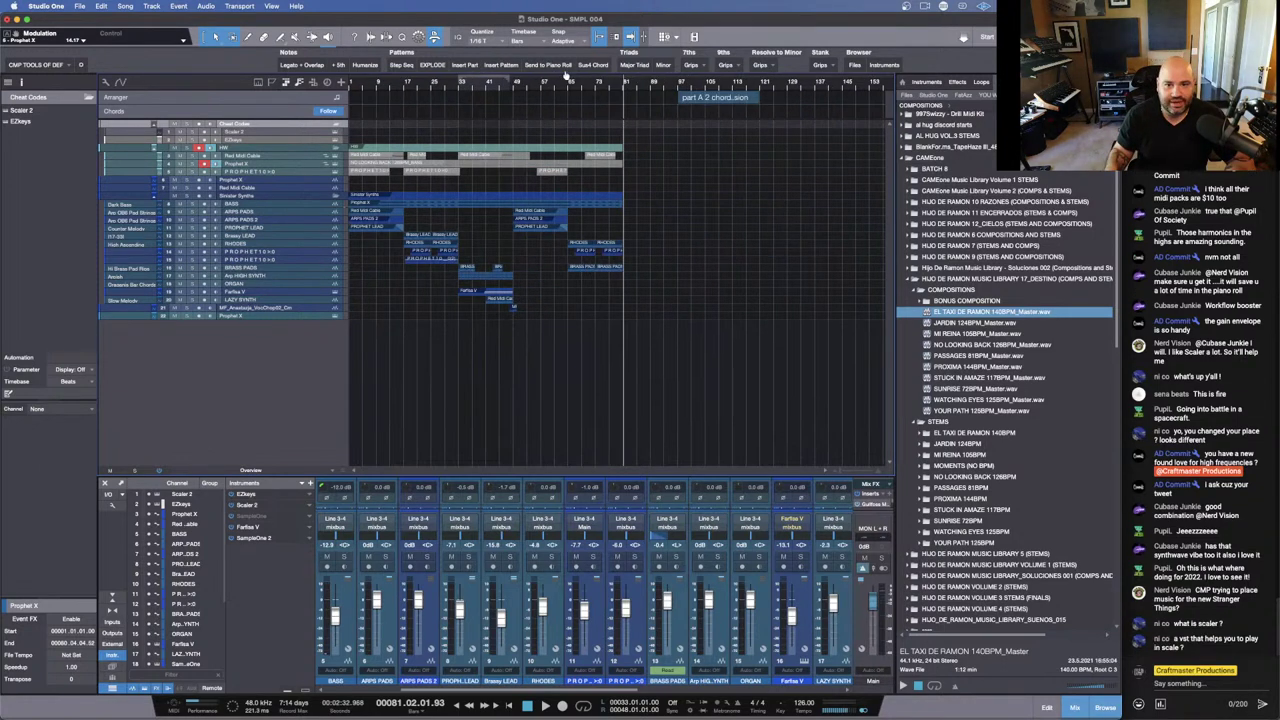
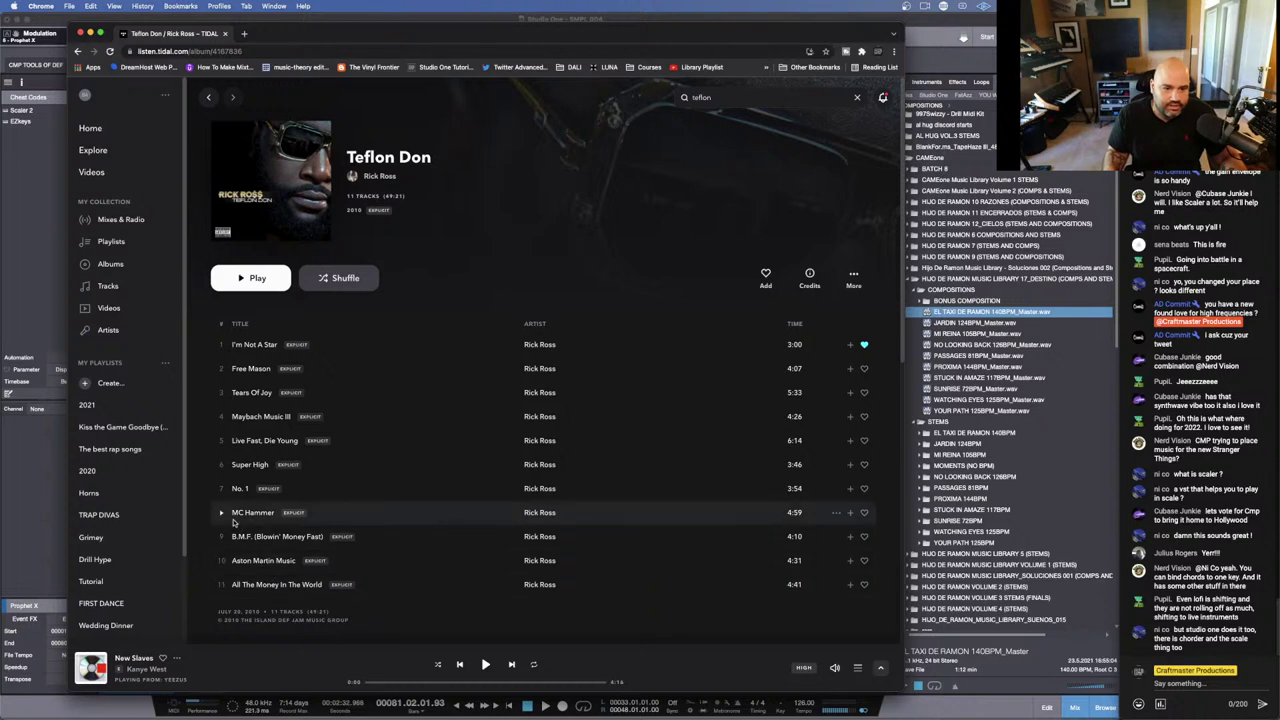
Step: On the Teflon Don album page in Chrome, listen to parts of MC Hammer and I'm Not A Star, pausing after each
click(221, 512)
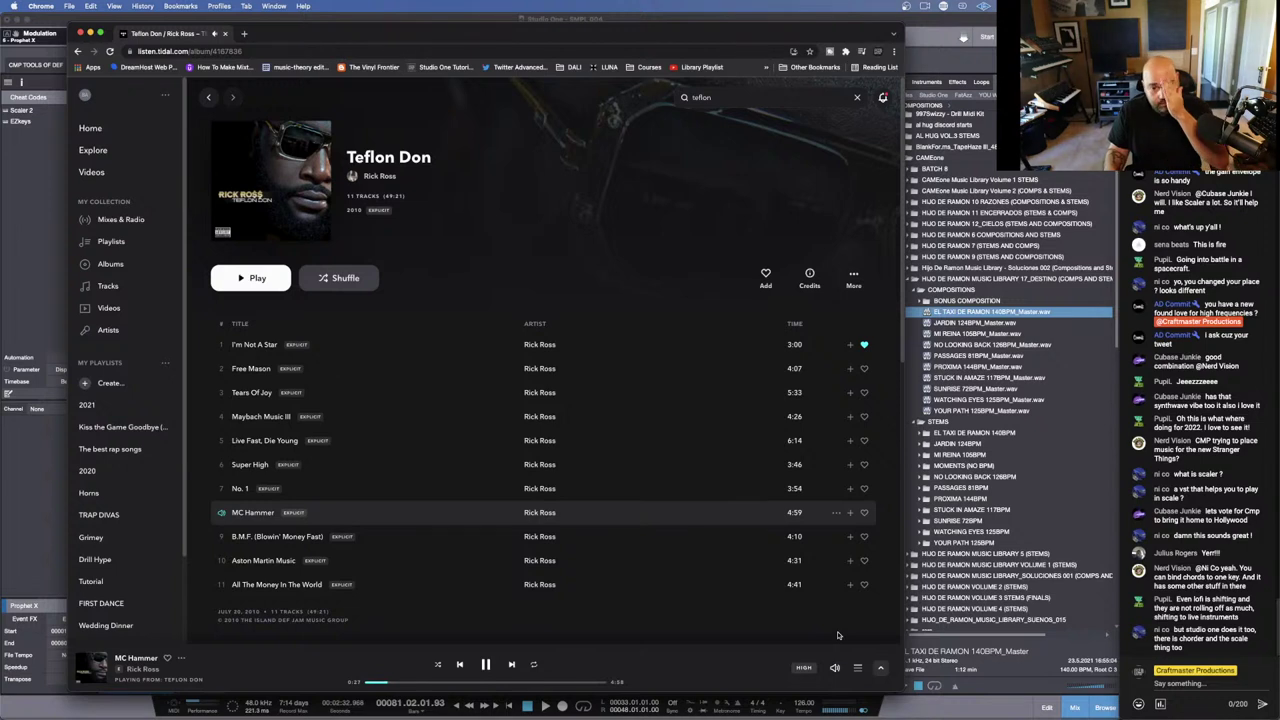
click(485, 665)
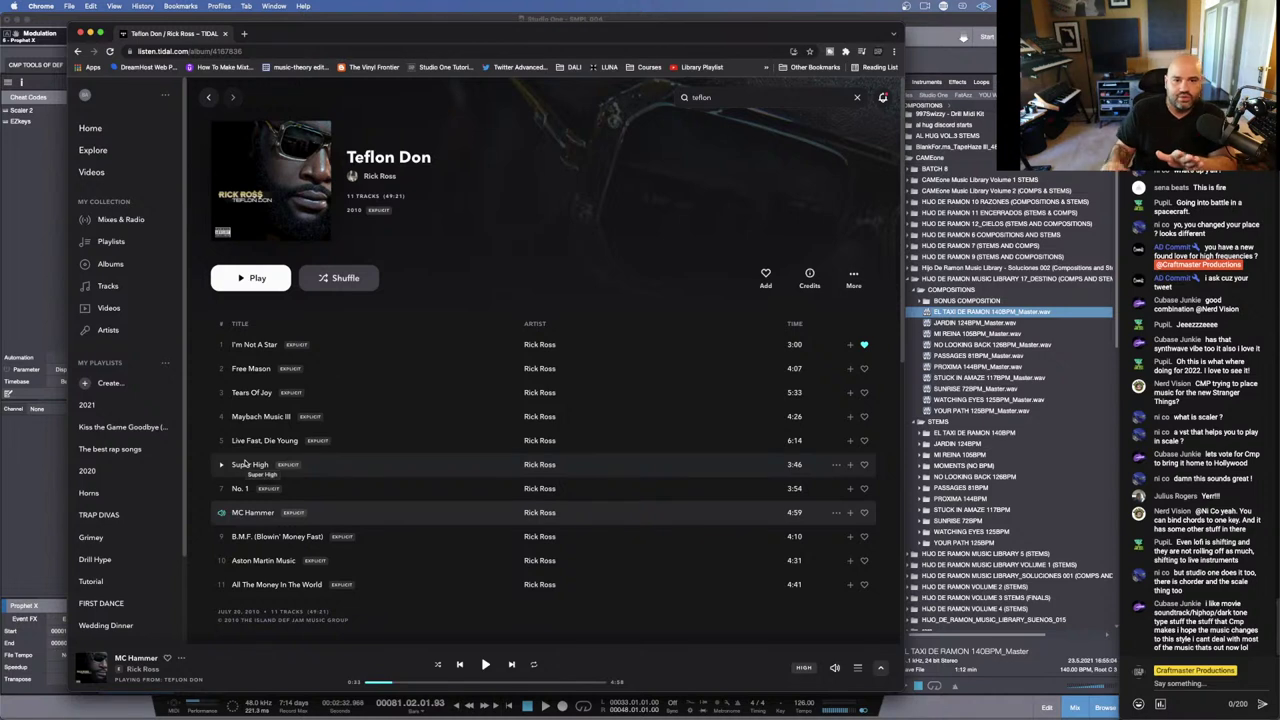
click(222, 344)
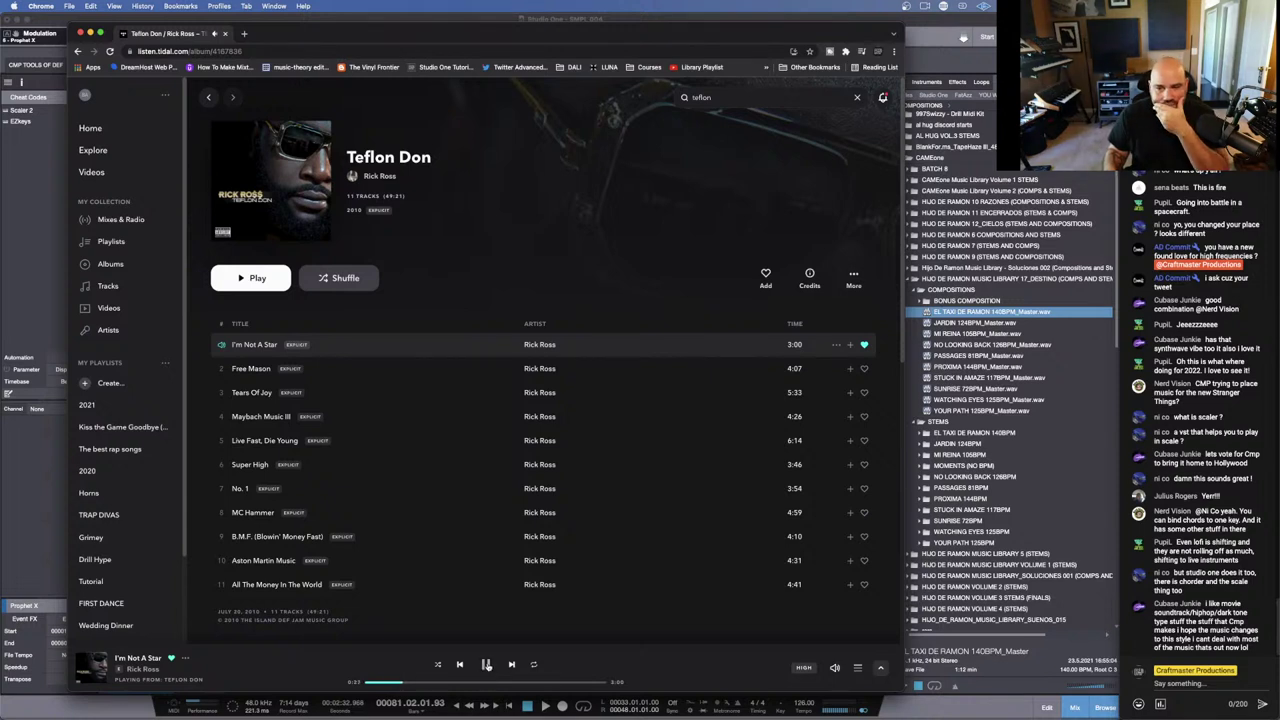
click(486, 665)
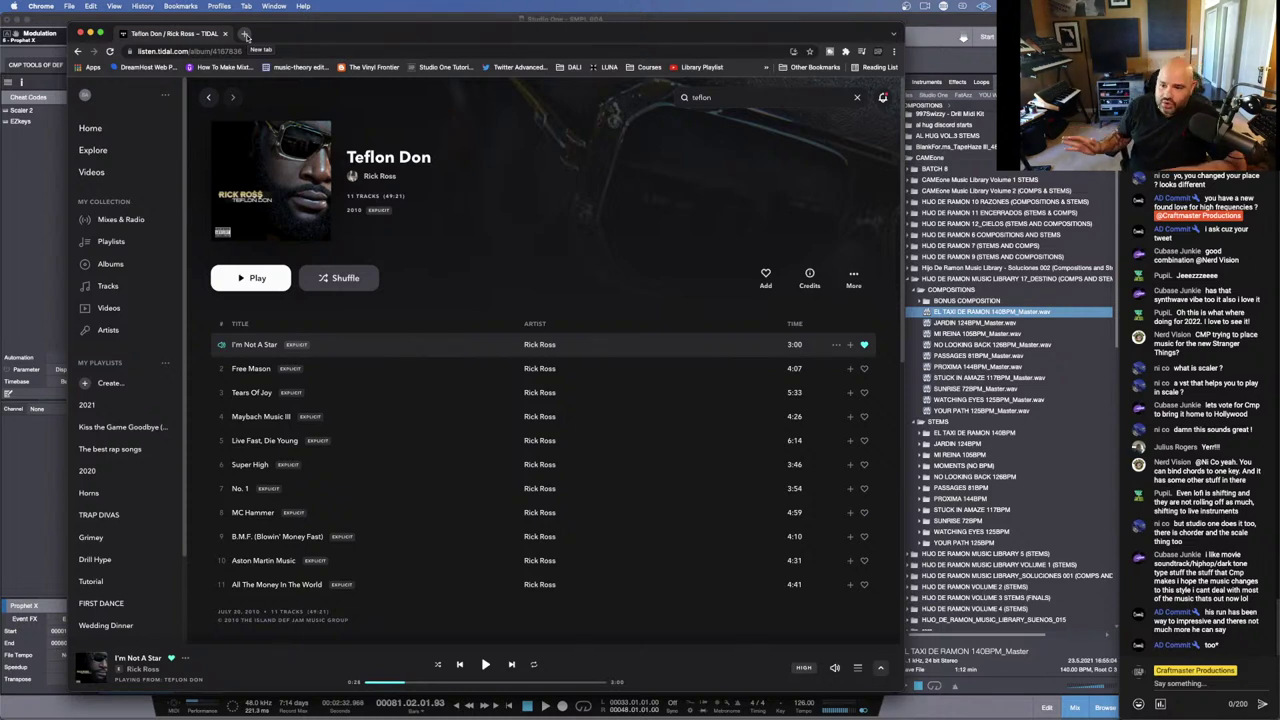
Step: Open YouTube in a new browser tab and search it for "70s commercials"
click(245, 36)
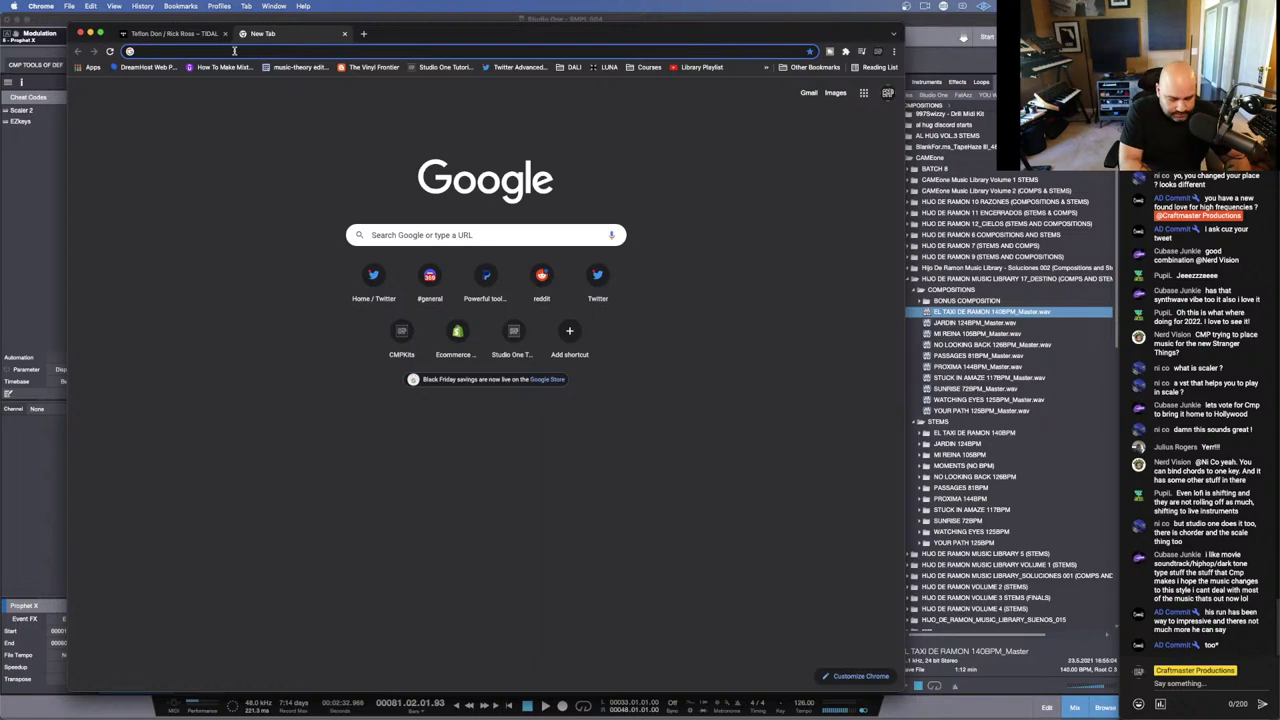
text(youtube)
key(Return)
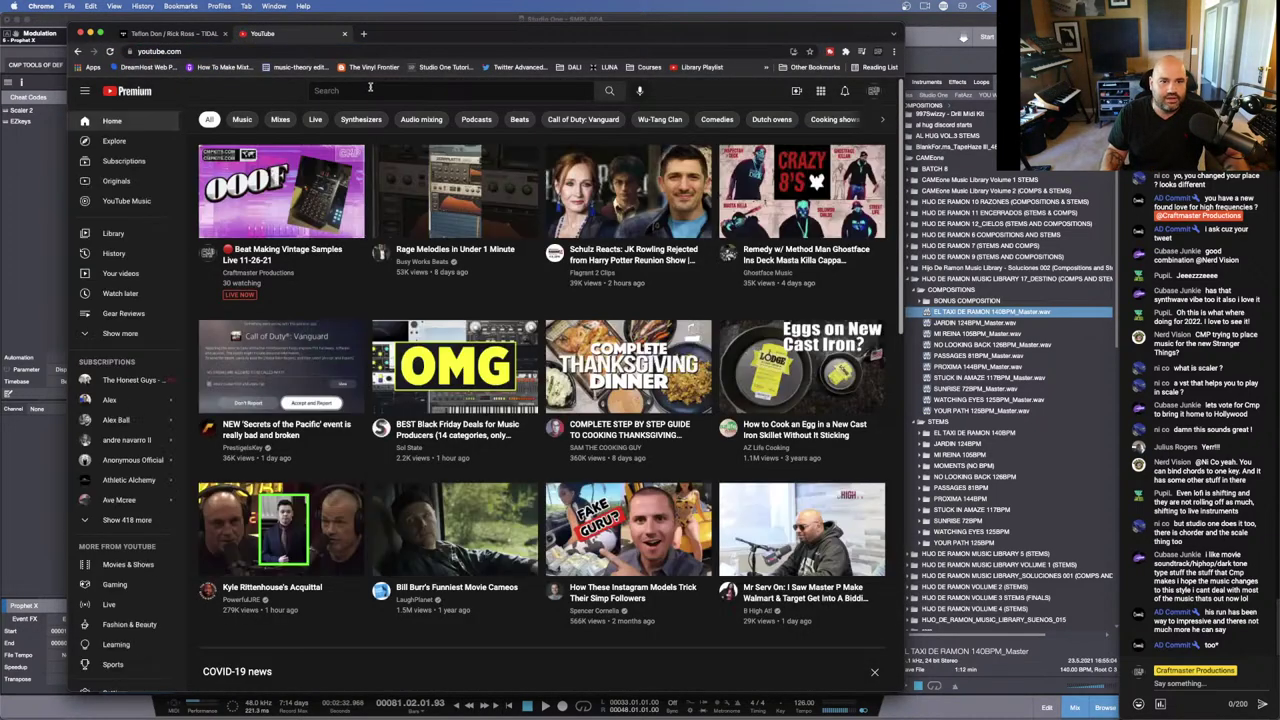
click(370, 90)
text(70)
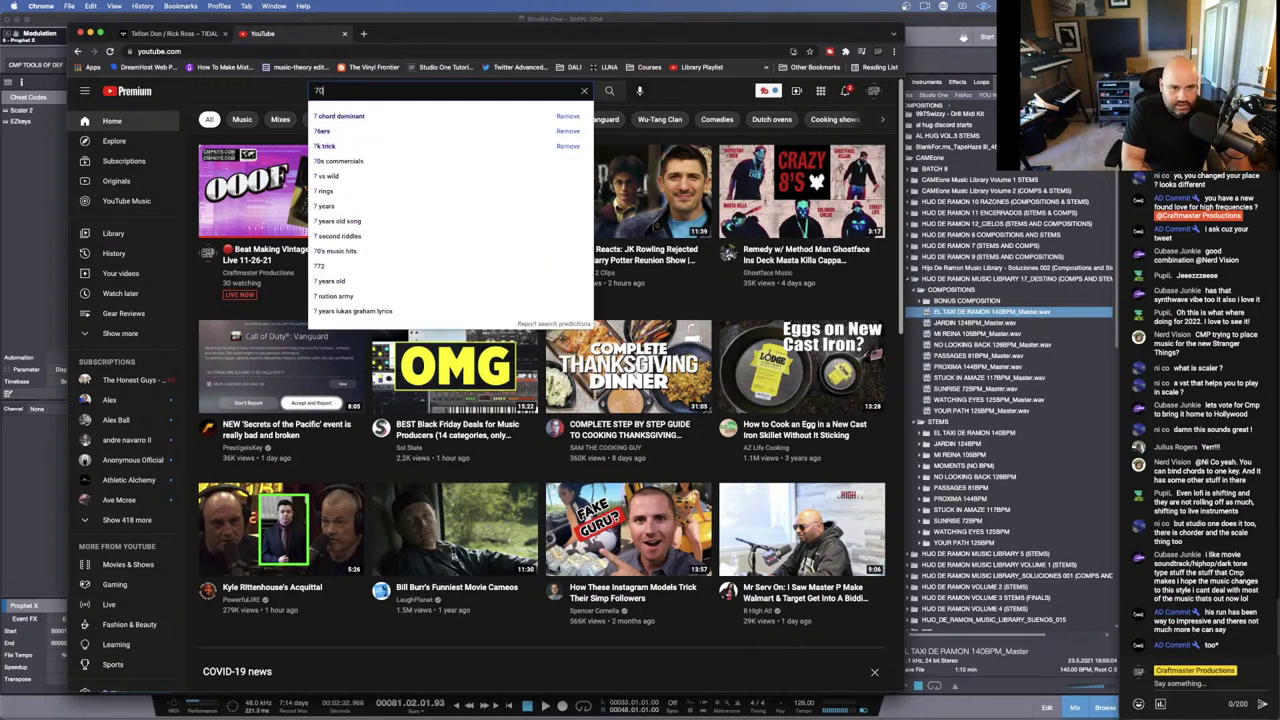
key(Down)
key(Return)
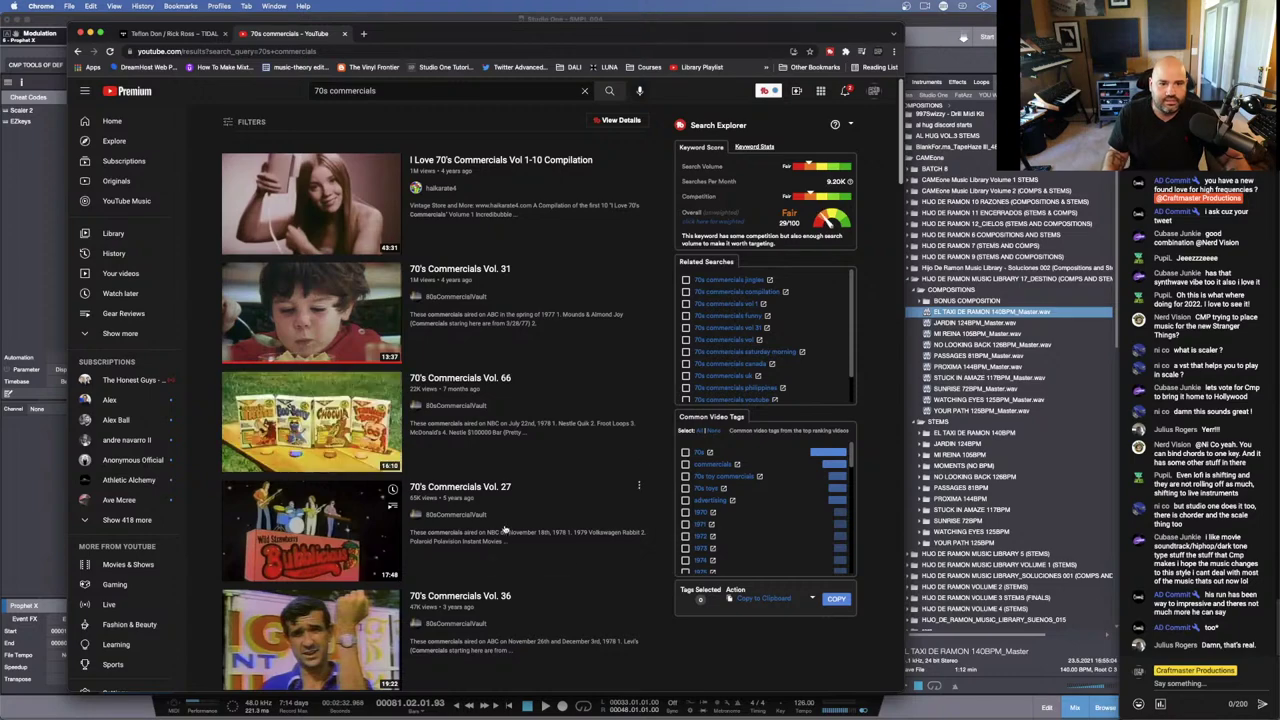
Step: Play the video 70's Commercials Vol. 31, skip ahead into its second minute, and pause on the Nescafé commercial
click(460, 270)
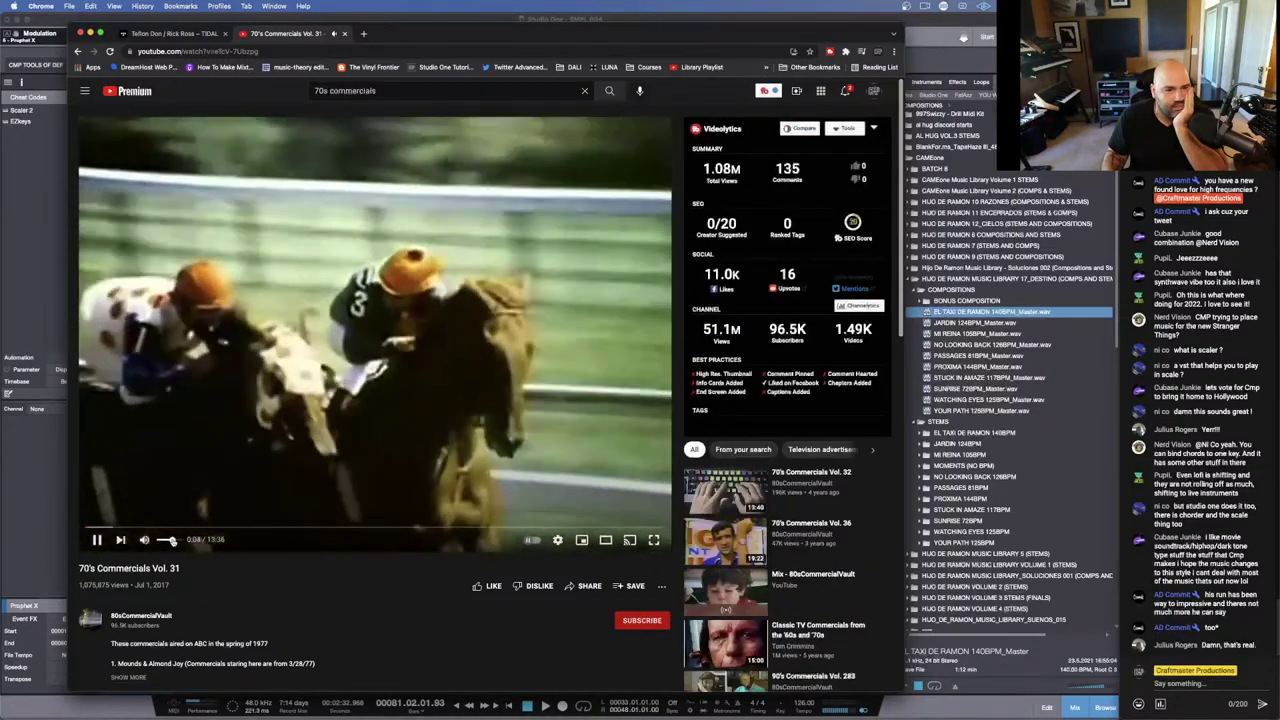
click(154, 529)
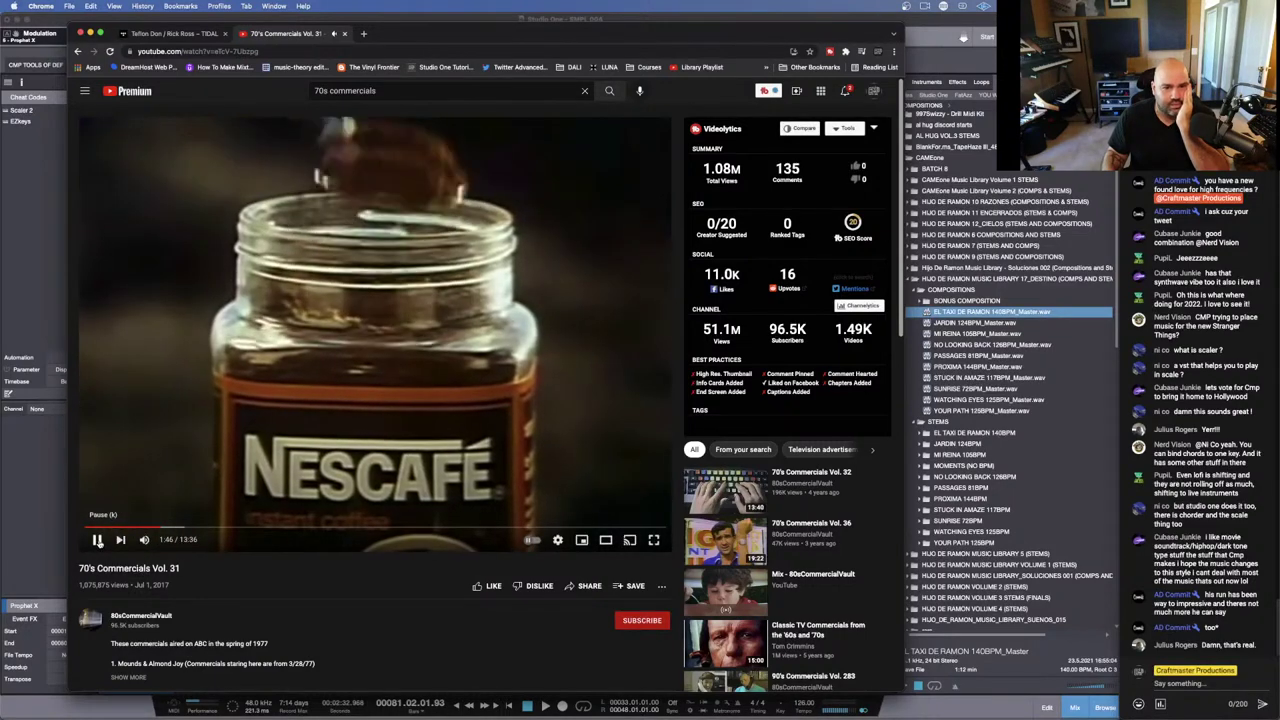
click(97, 540)
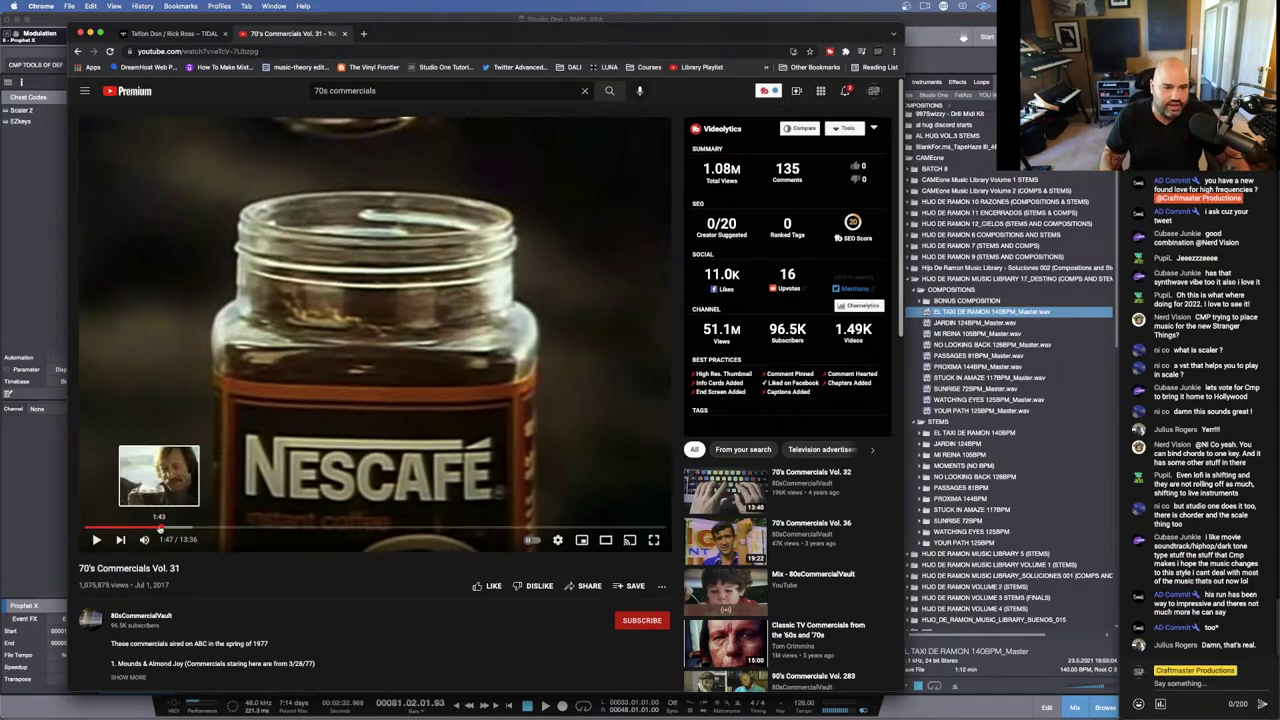
Step: Replay the Nescafé commercial from around 1:43 and pause it on the coffee drinking shot
click(158, 528)
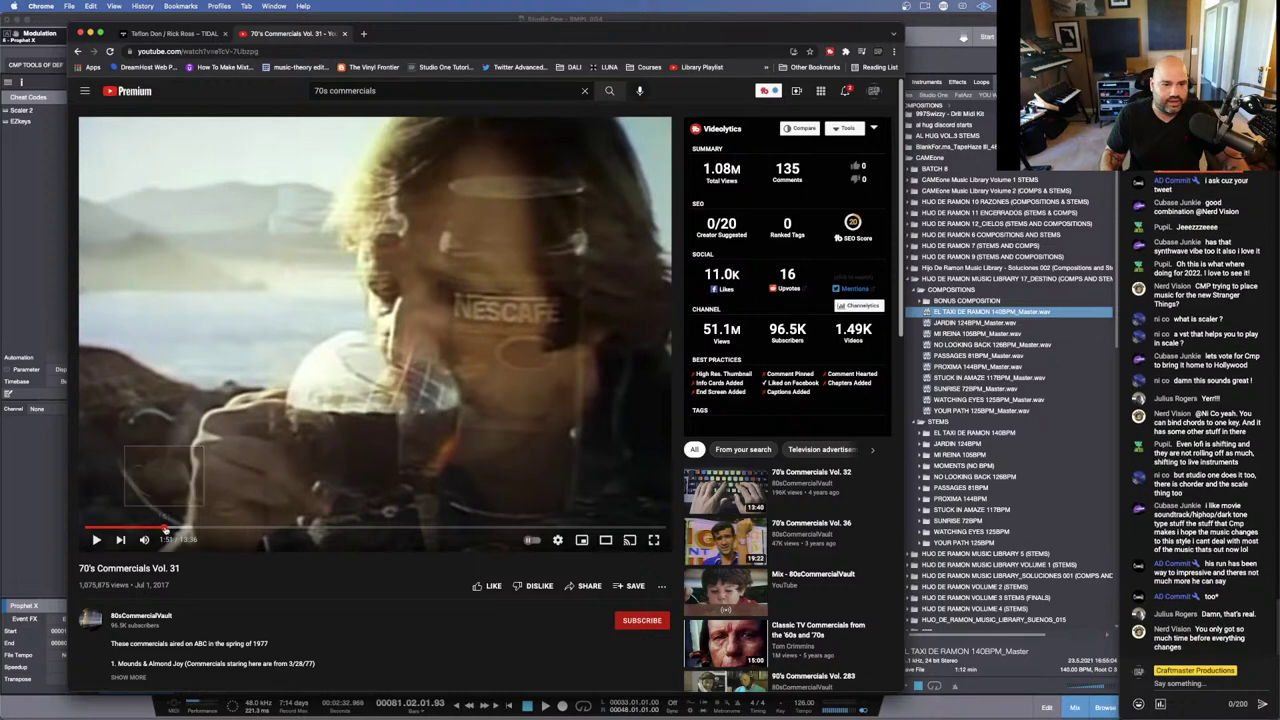
click(163, 528)
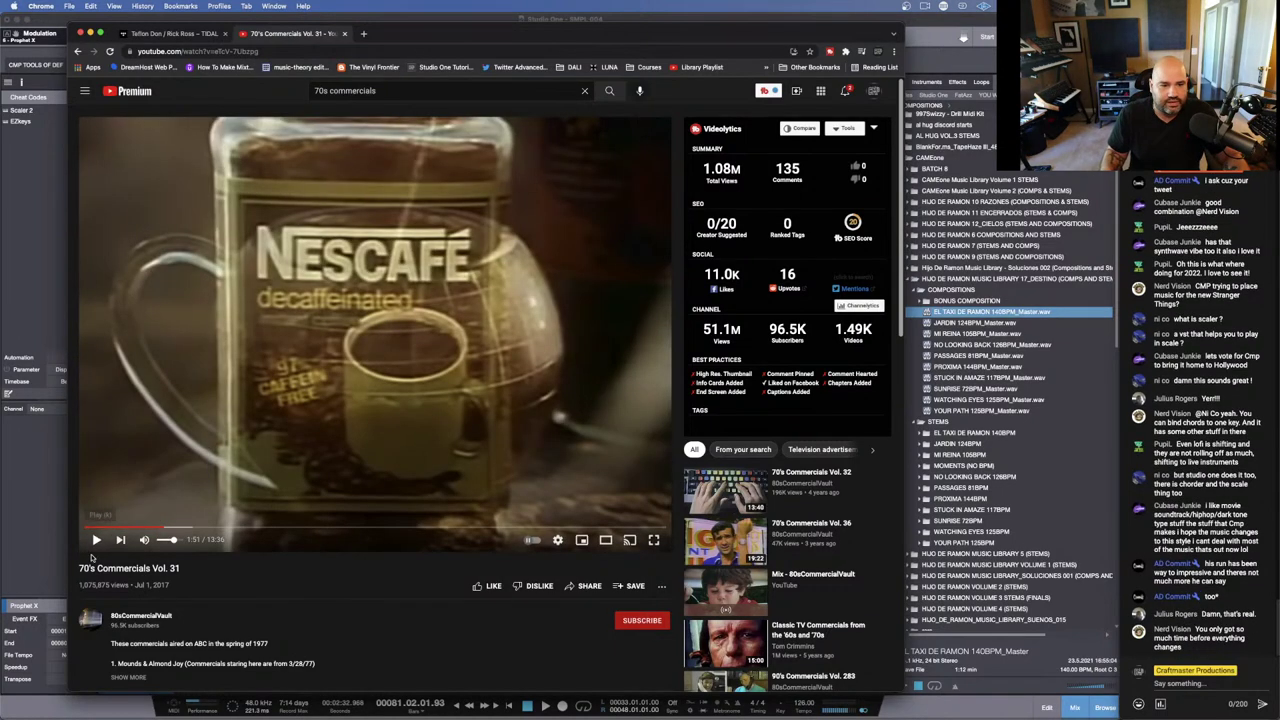
click(97, 542)
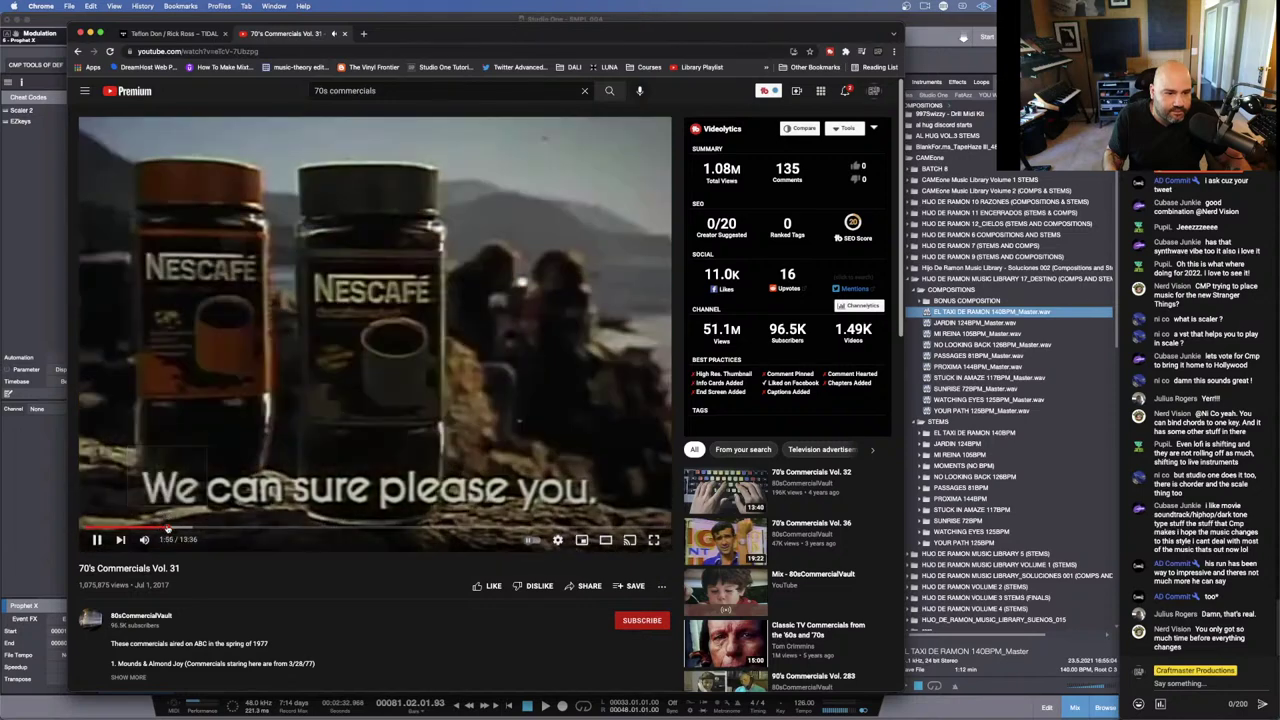
click(157, 528)
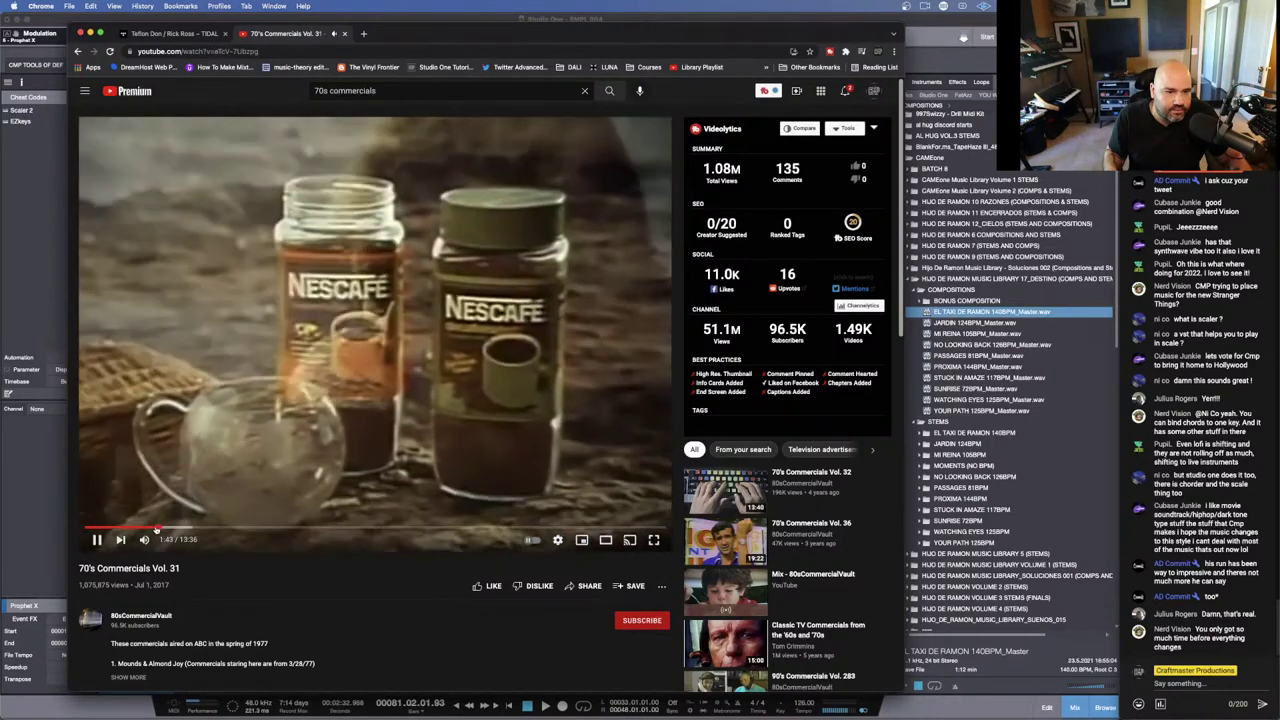
click(152, 528)
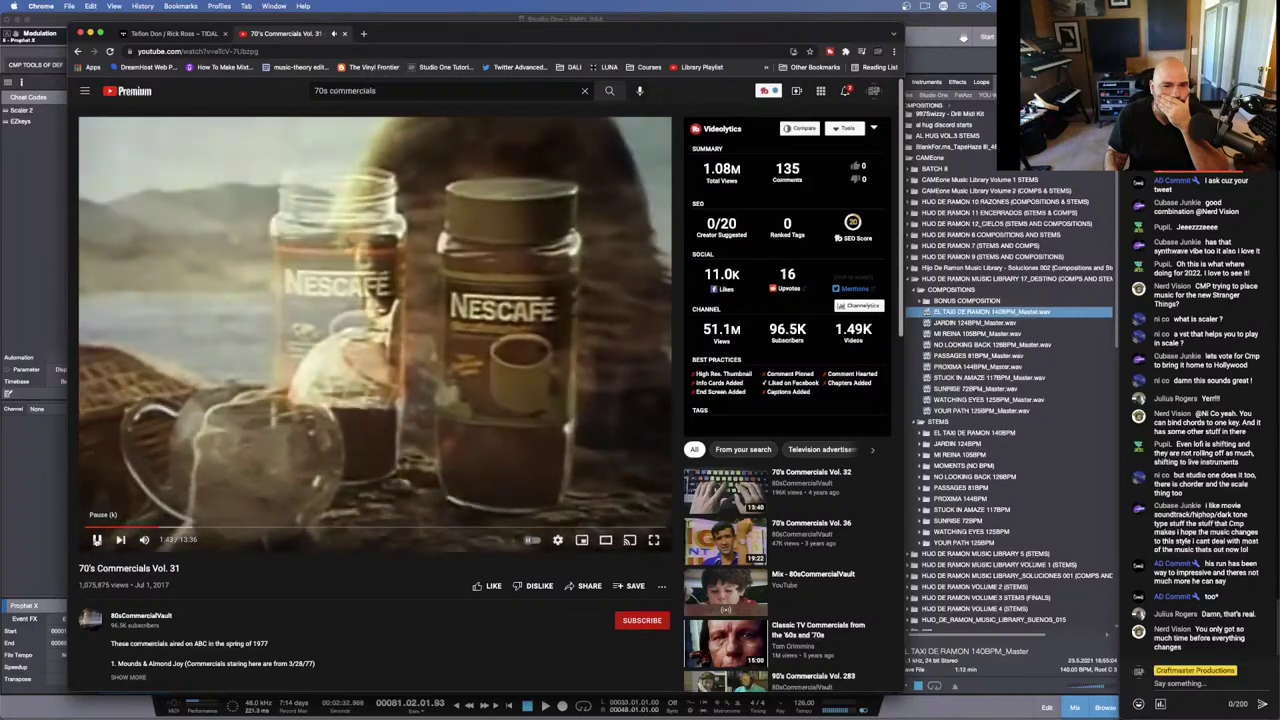
click(96, 540)
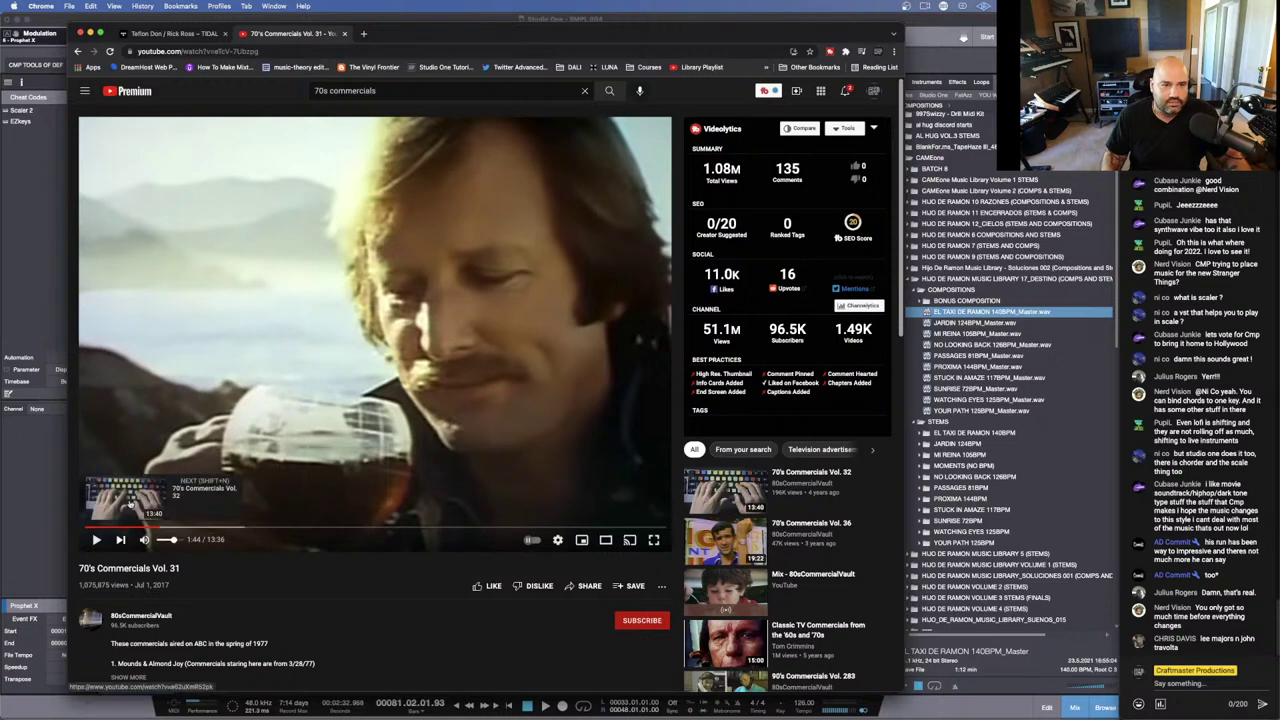
Step: Close the 70's Commercials tab and minimise the remaining browser window
click(343, 33)
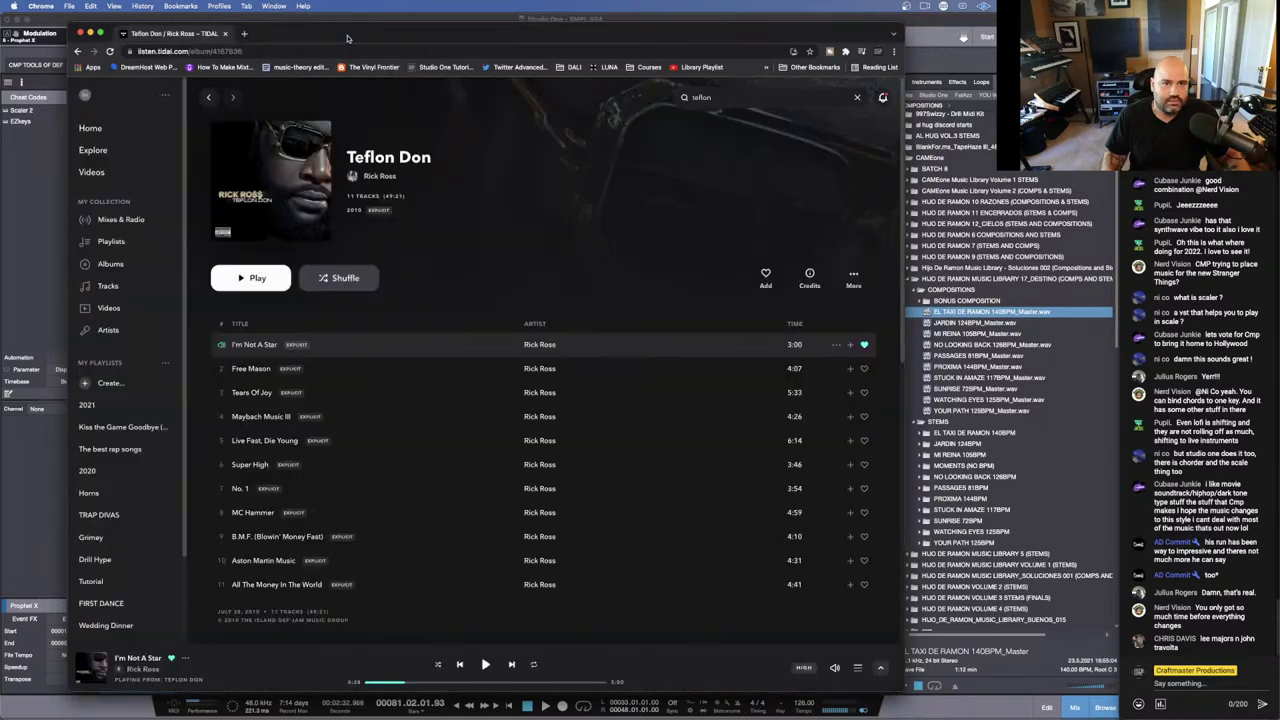
click(90, 34)
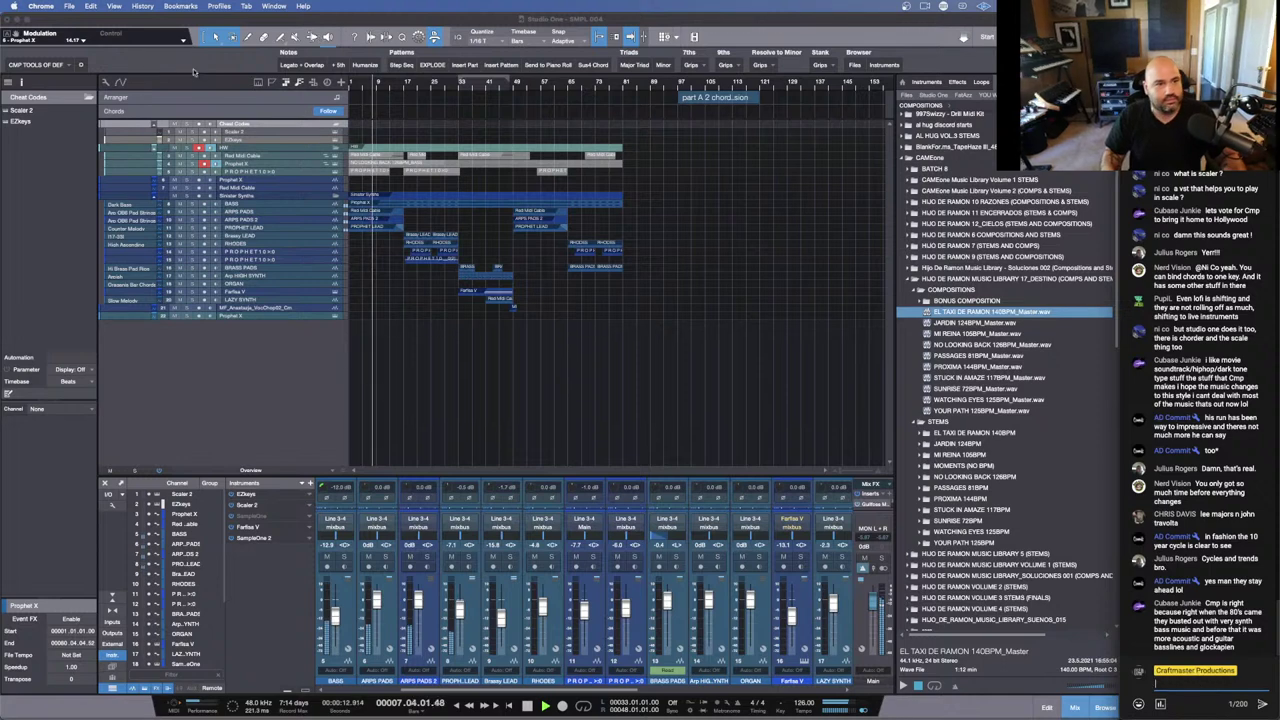
Step: Stop the song's playback and close the pop-out live chat window in Chrome
key(space)
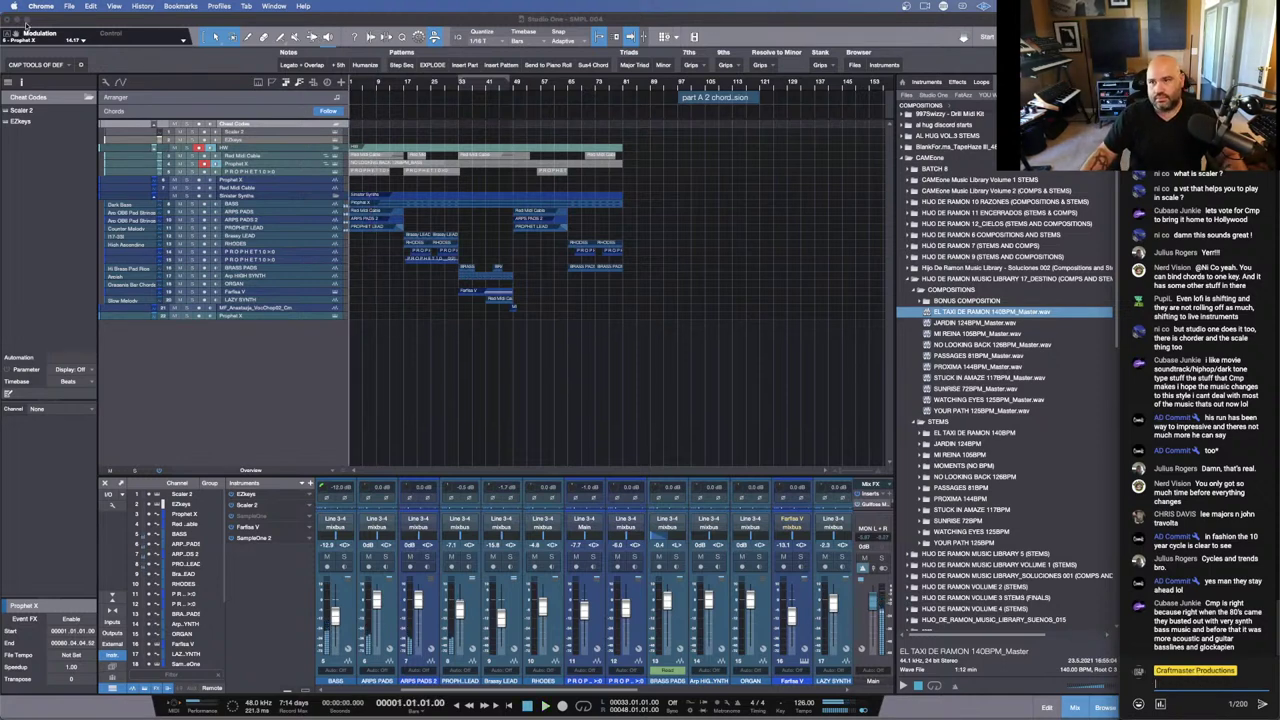
click(69, 7)
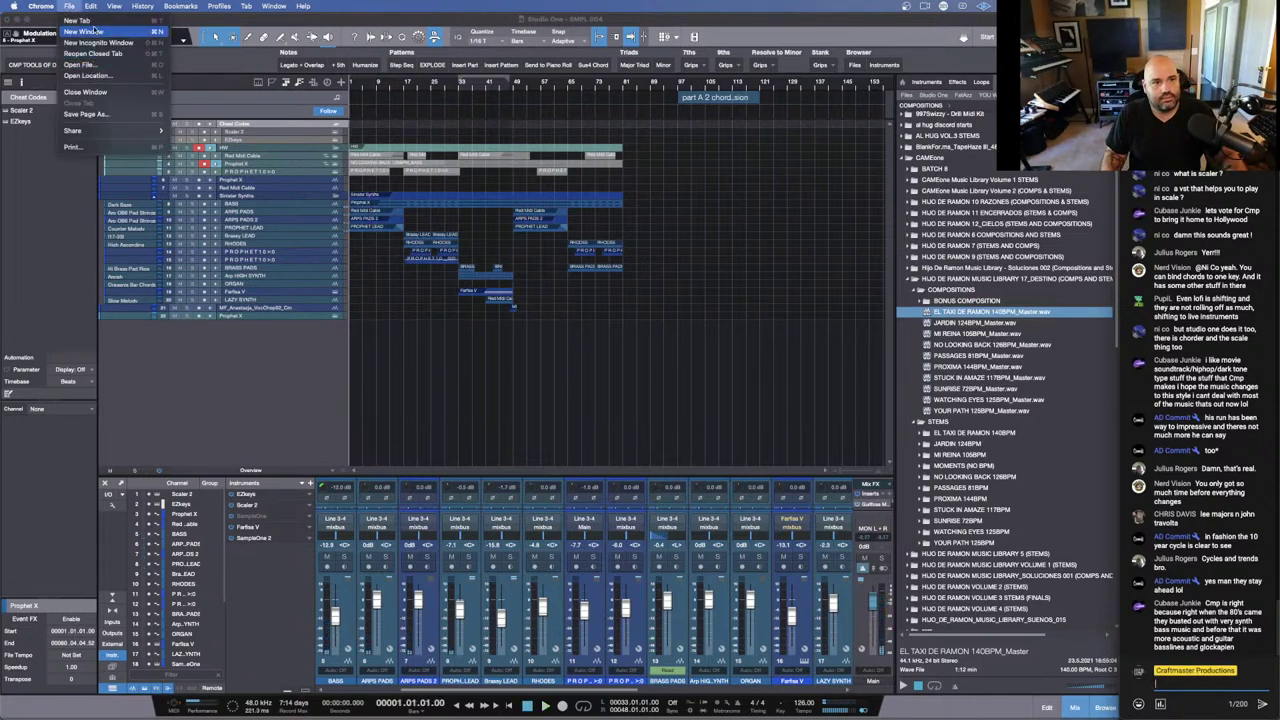
click(101, 92)
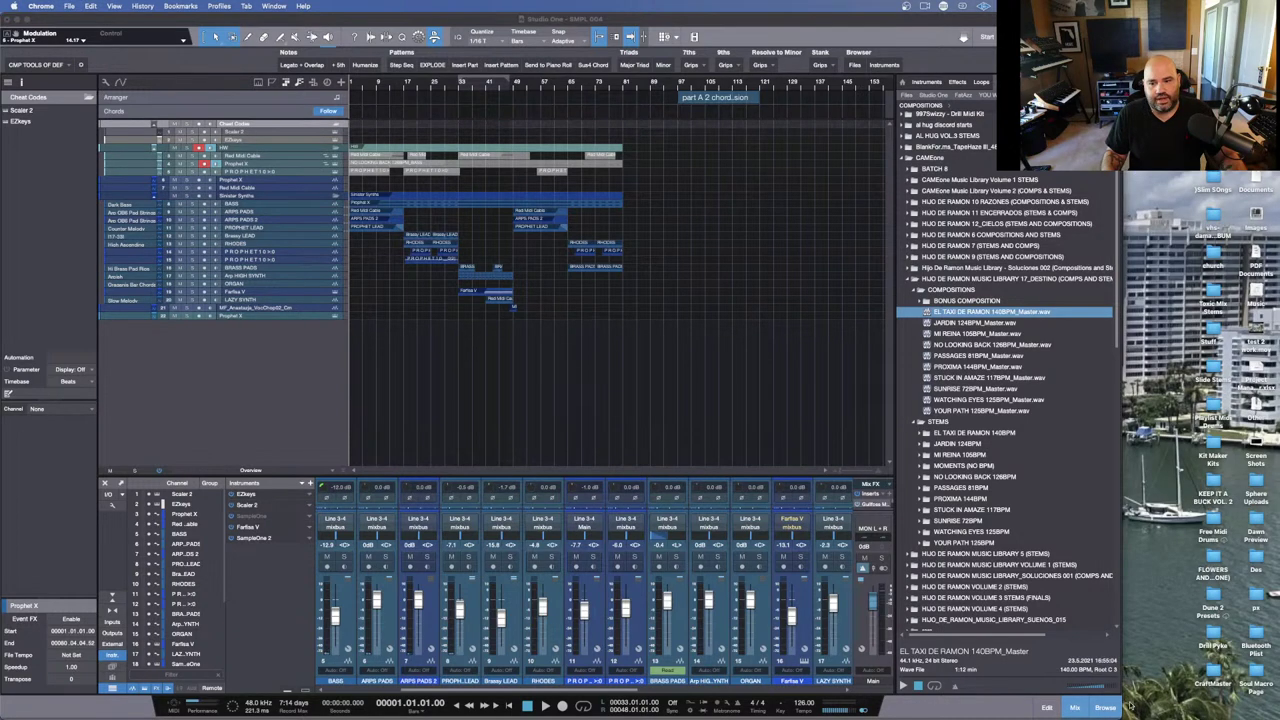
Step: Restore the minimised Chrome window and load YouTube in place of the TIDAL album page
mouse_move(178, 712)
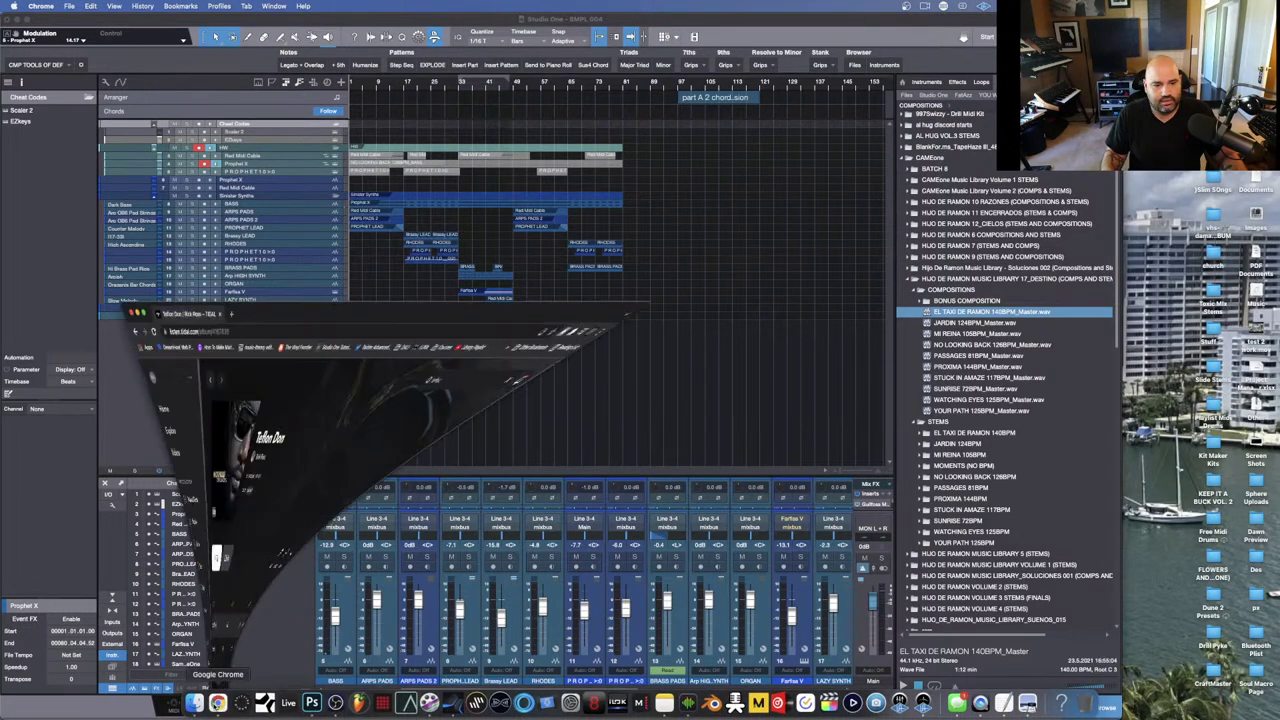
click(217, 703)
click(250, 51)
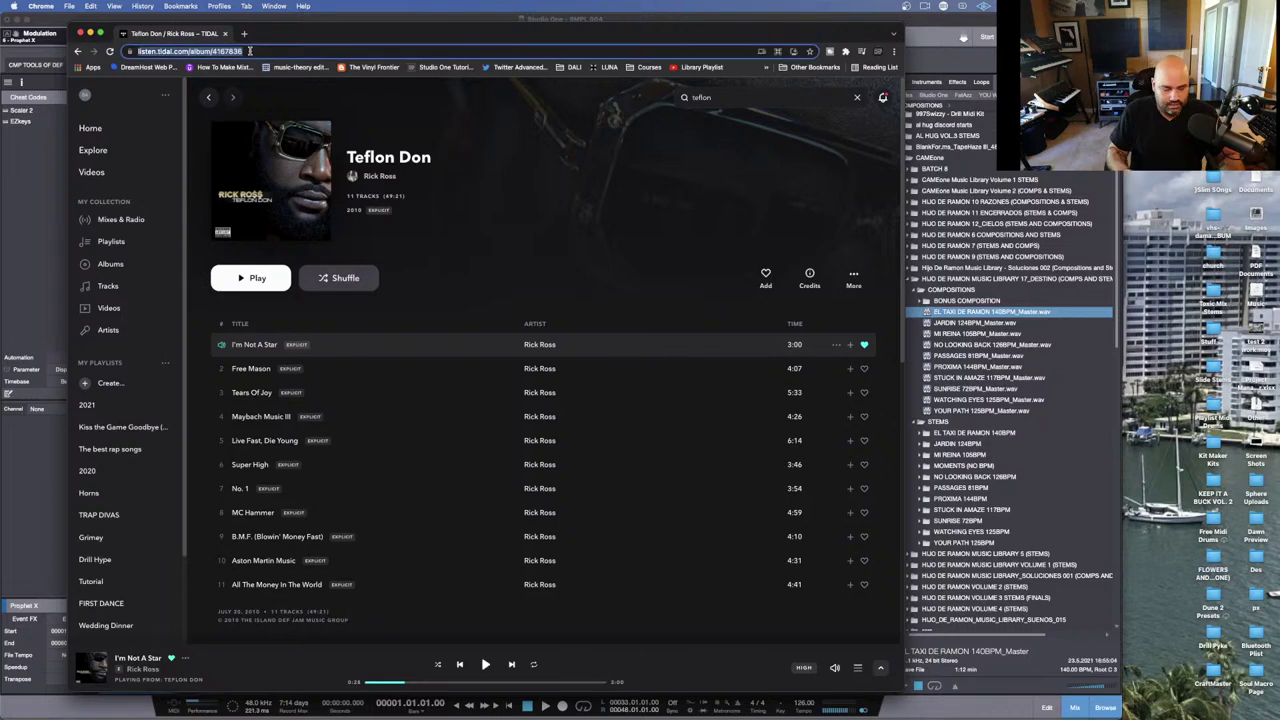
text(you)
key(Return)
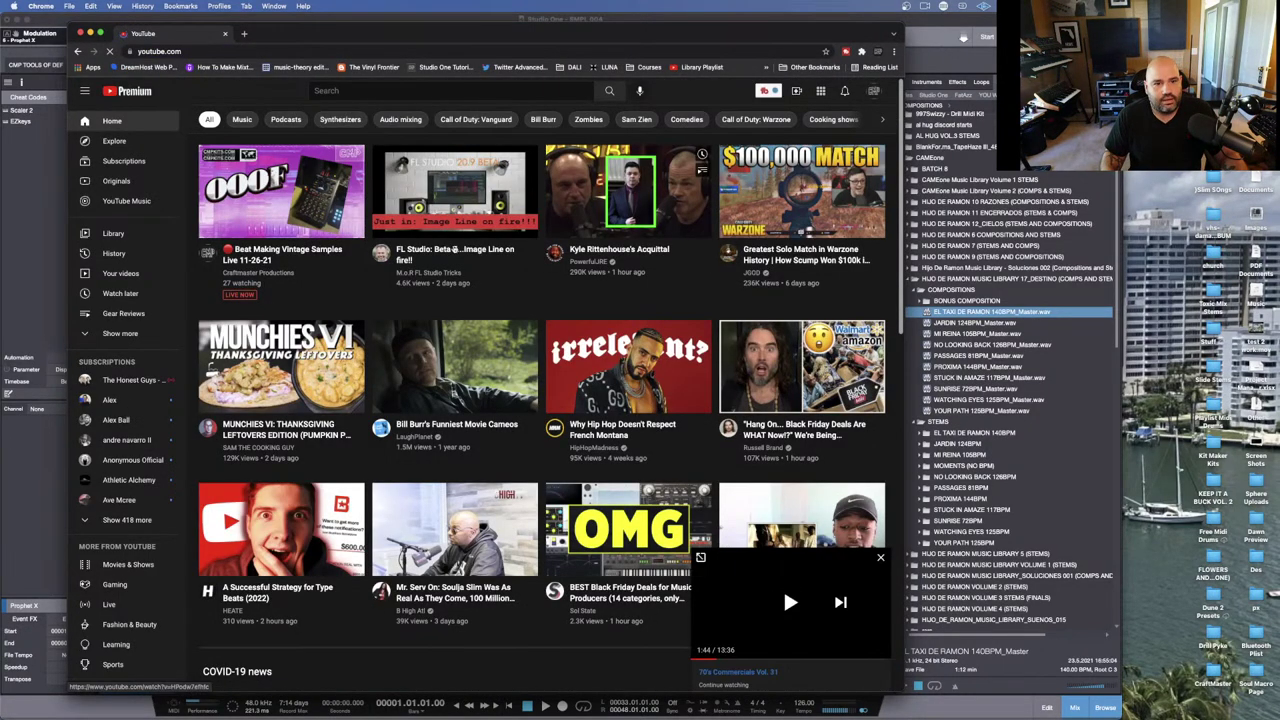
Step: Open the account's own YouTube channel page
click(845, 92)
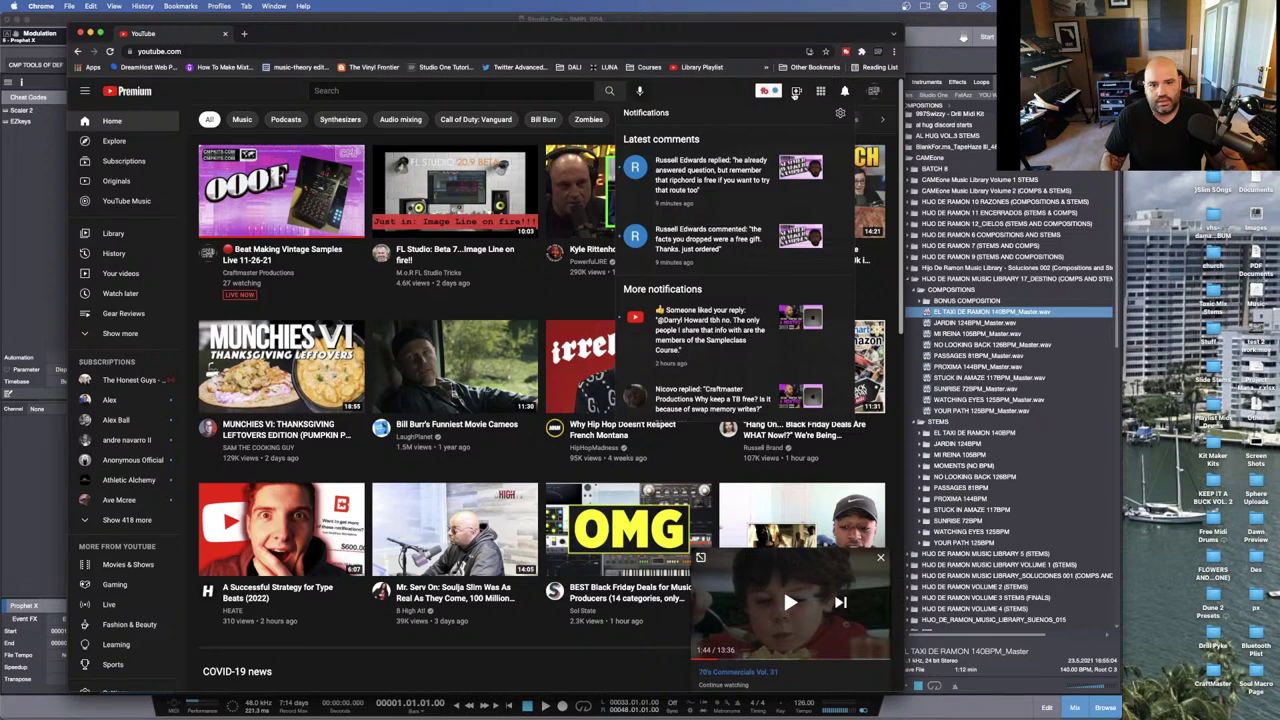
click(874, 91)
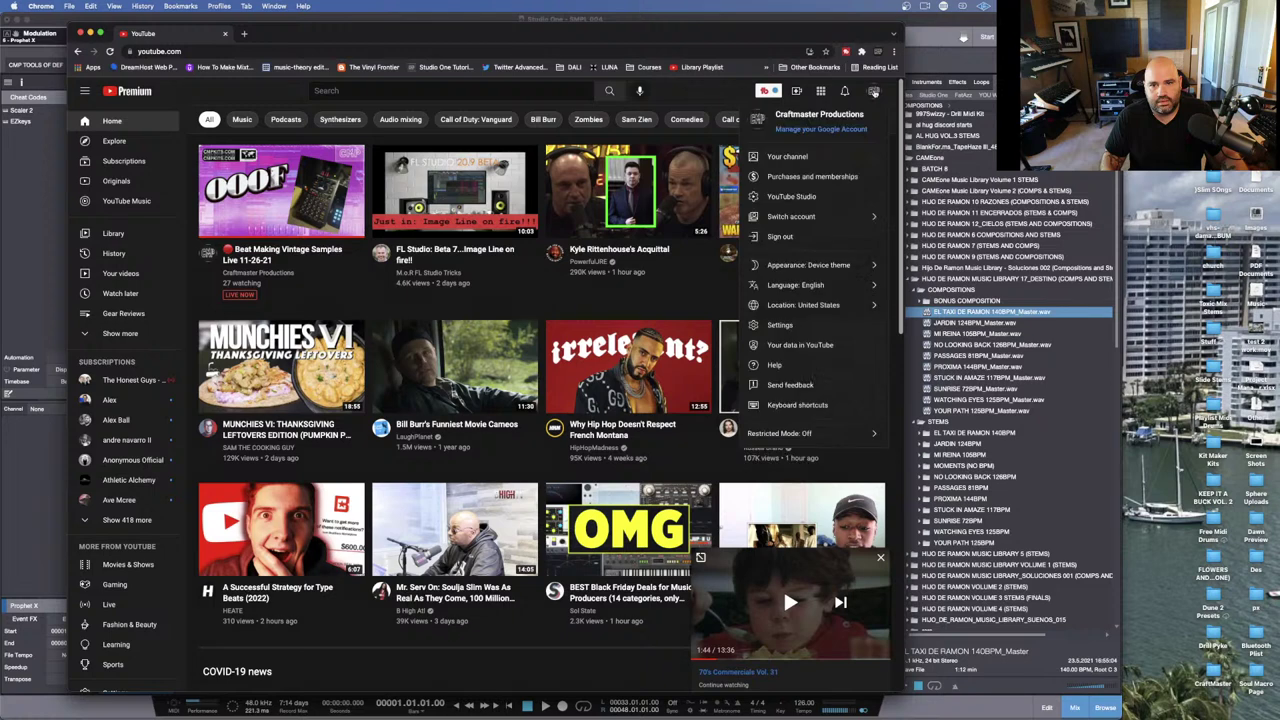
click(836, 158)
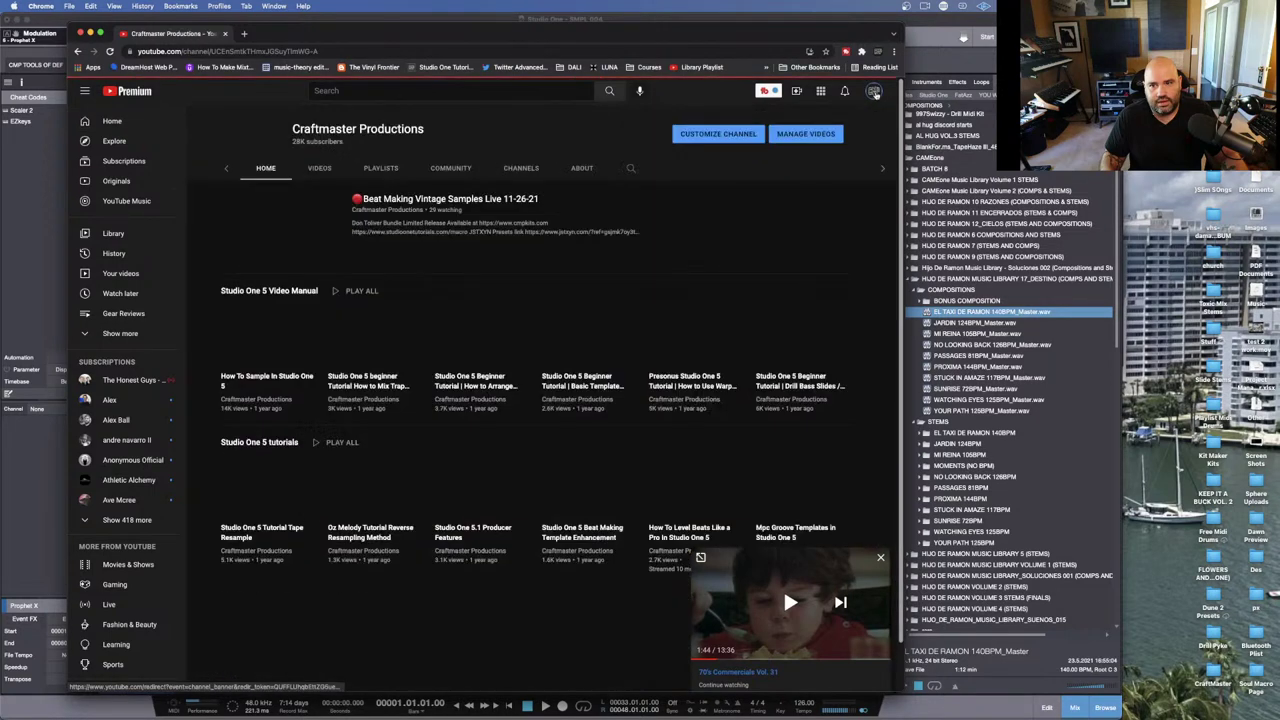
Step: Open YouTube Studio from the channel account and go to the running live stream's control page
click(874, 91)
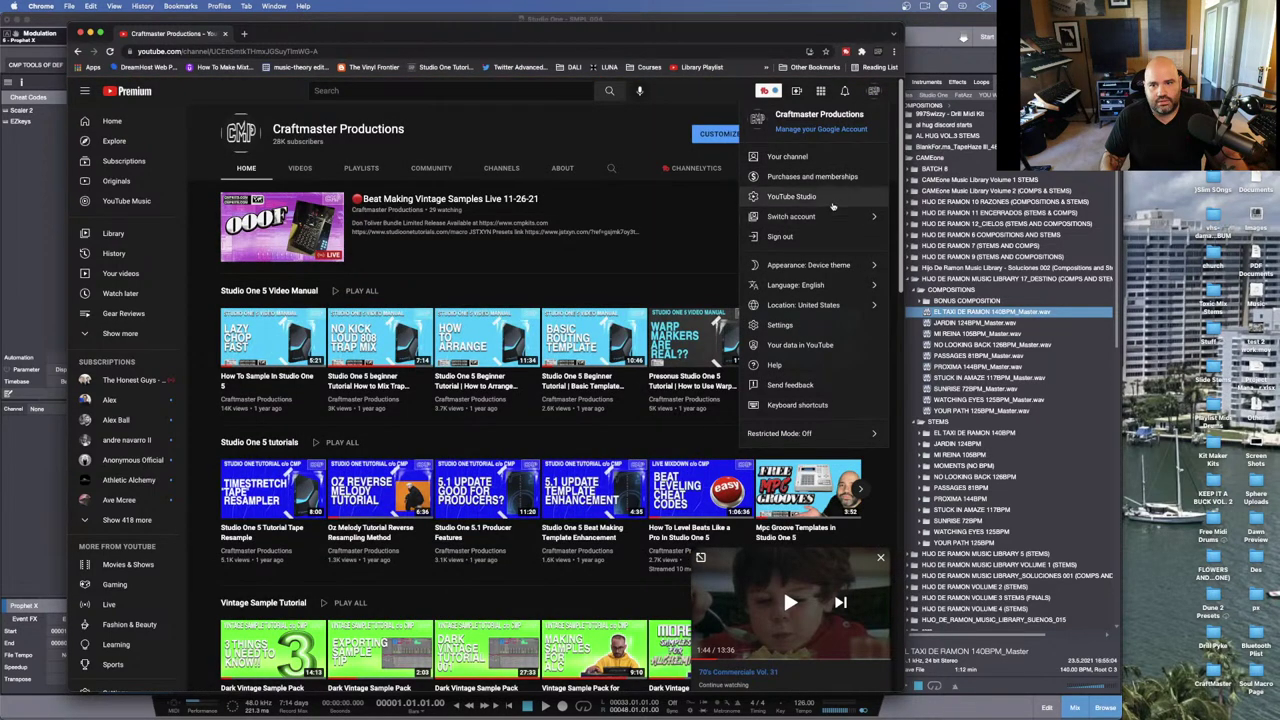
click(832, 197)
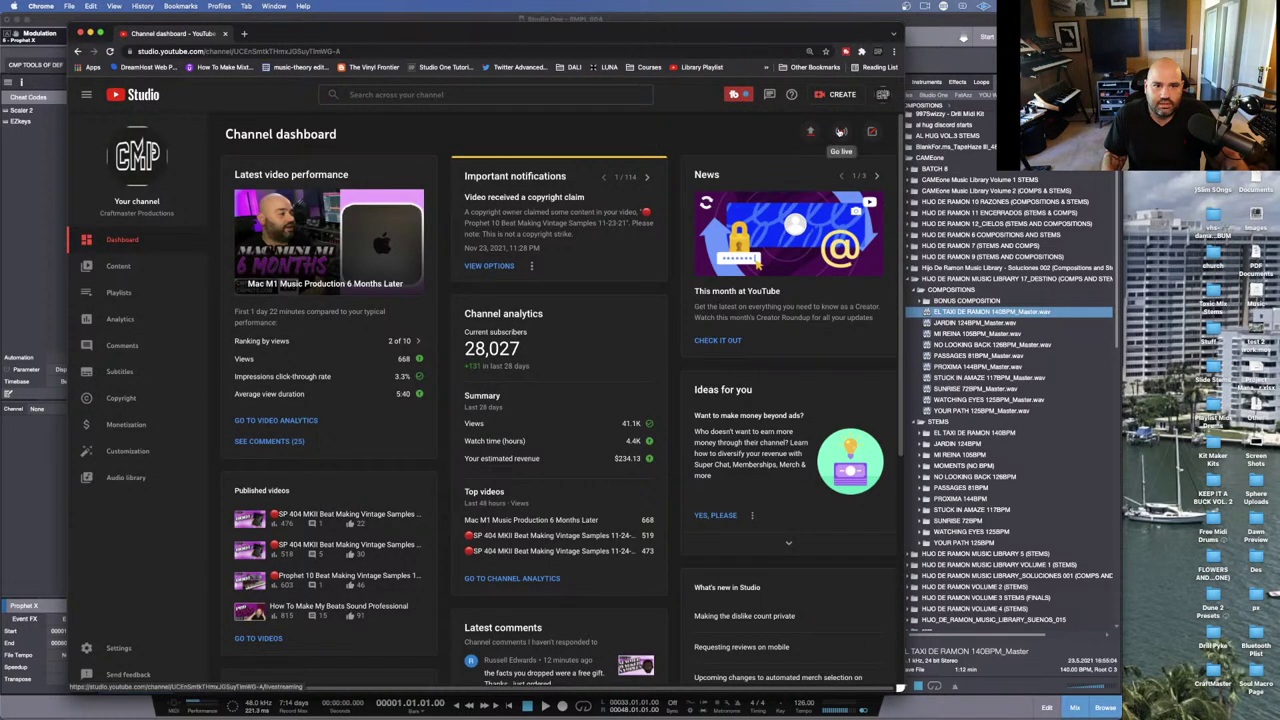
click(840, 132)
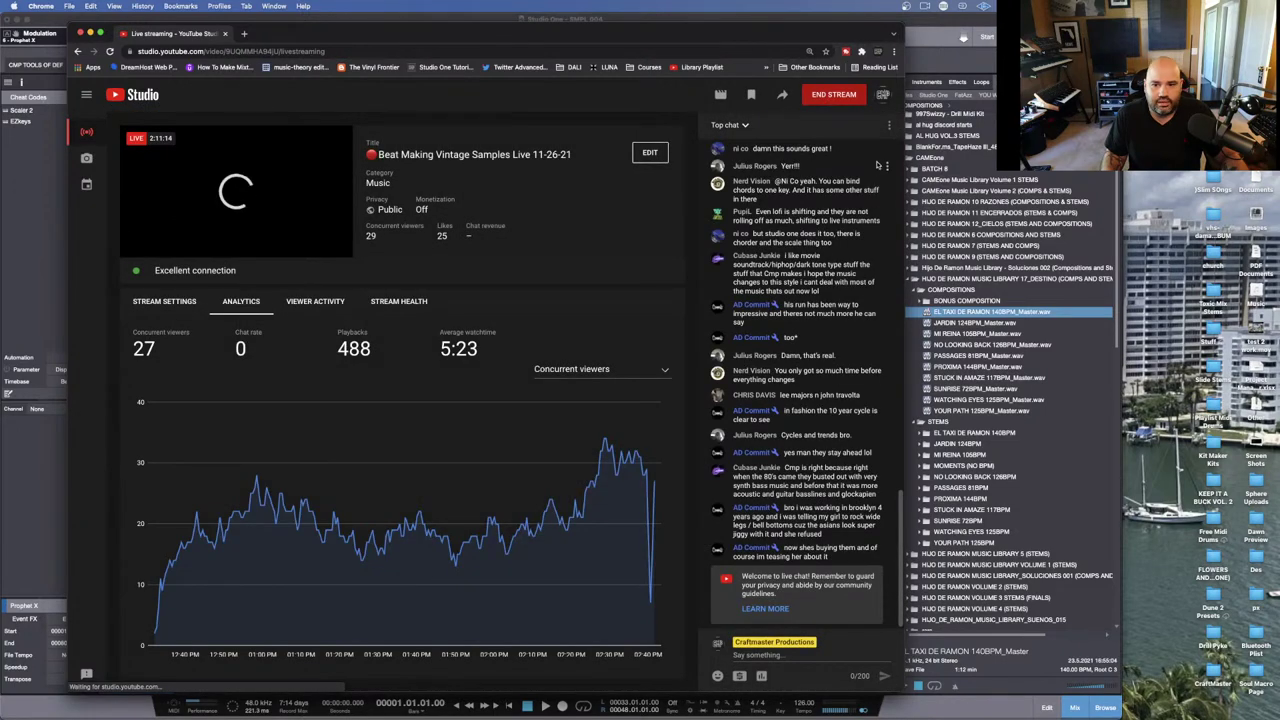
Step: Pop out the live chat into a tall, narrow window beside Studio One and minimise the main browser window
click(889, 126)
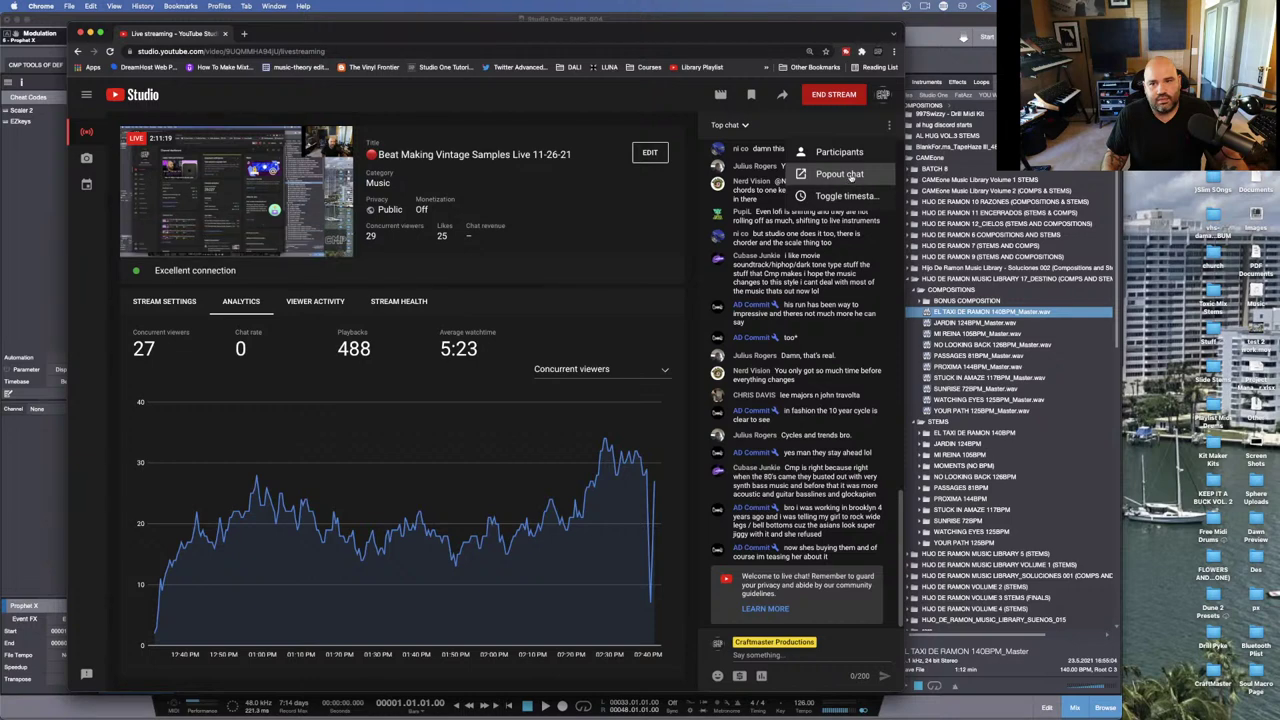
click(834, 174)
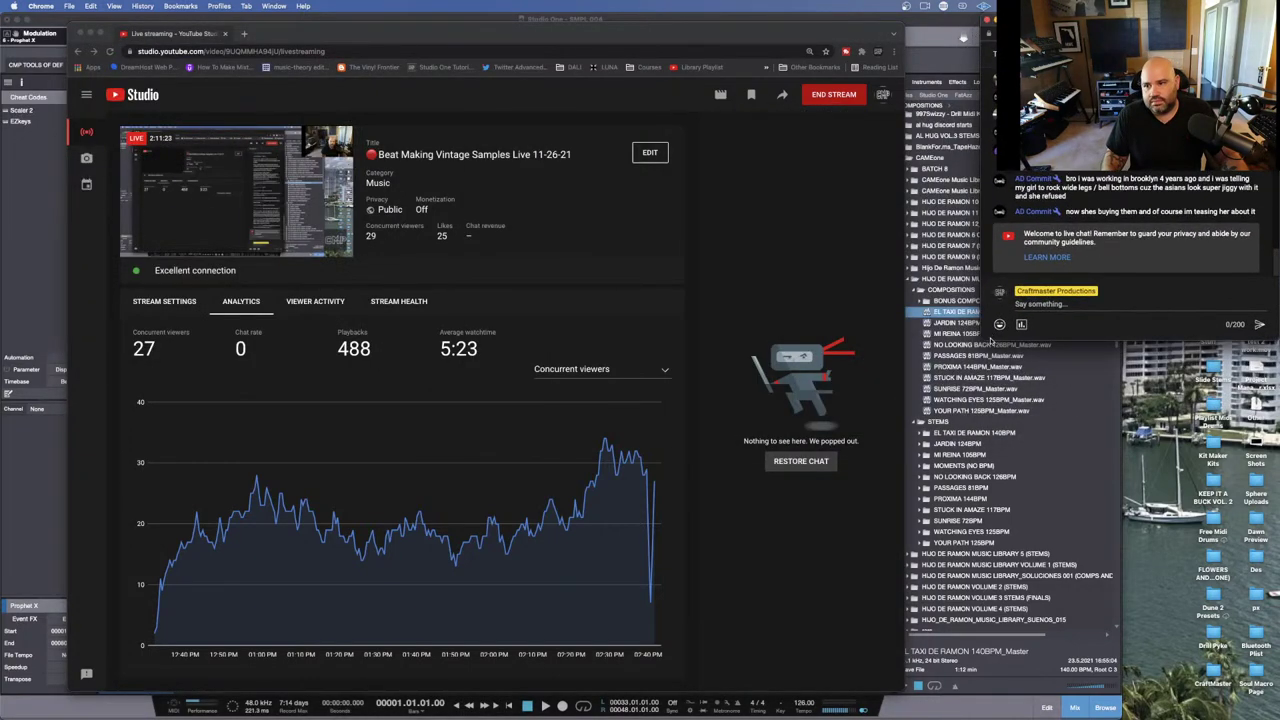
drag(988, 338, 1120, 634)
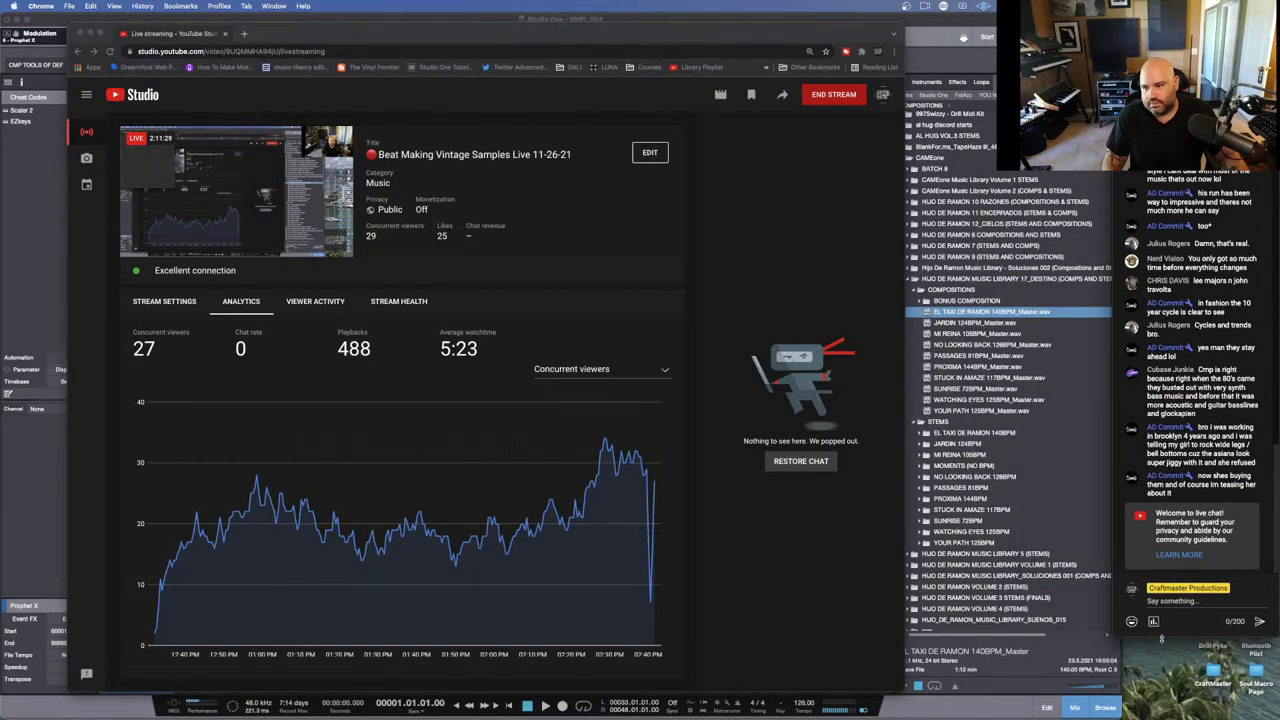
drag(1161, 637, 1163, 716)
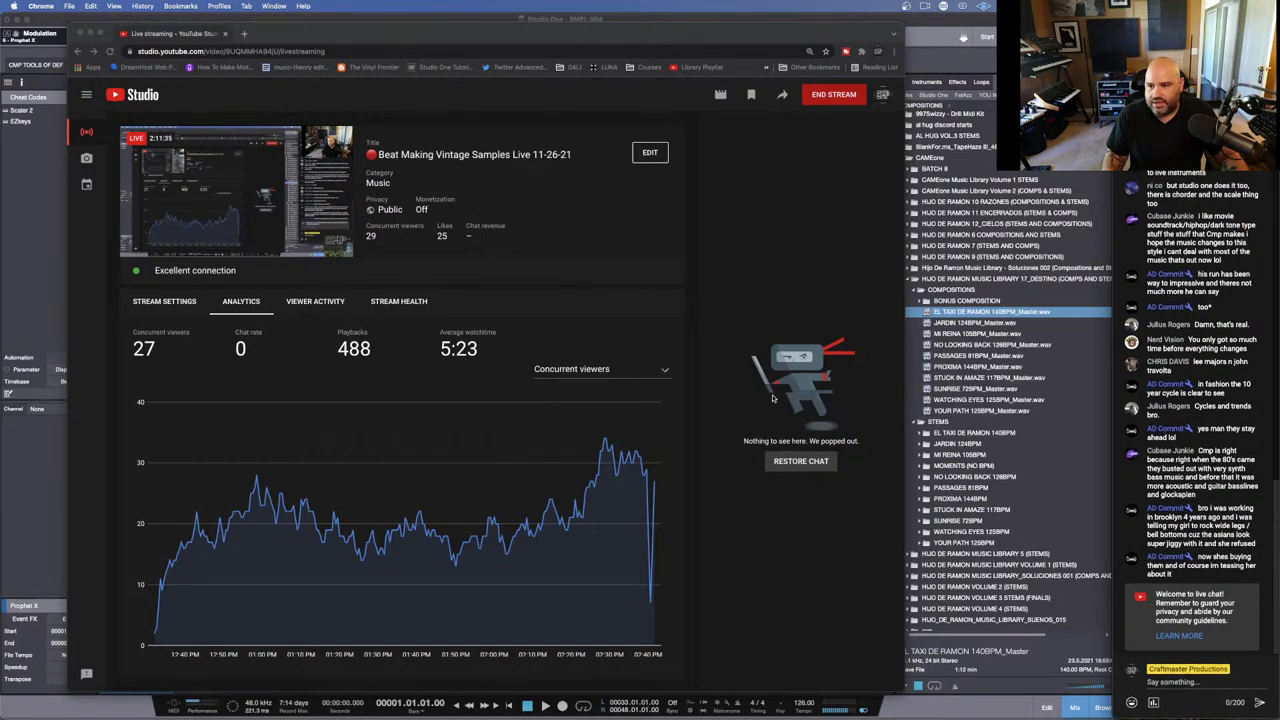
click(89, 33)
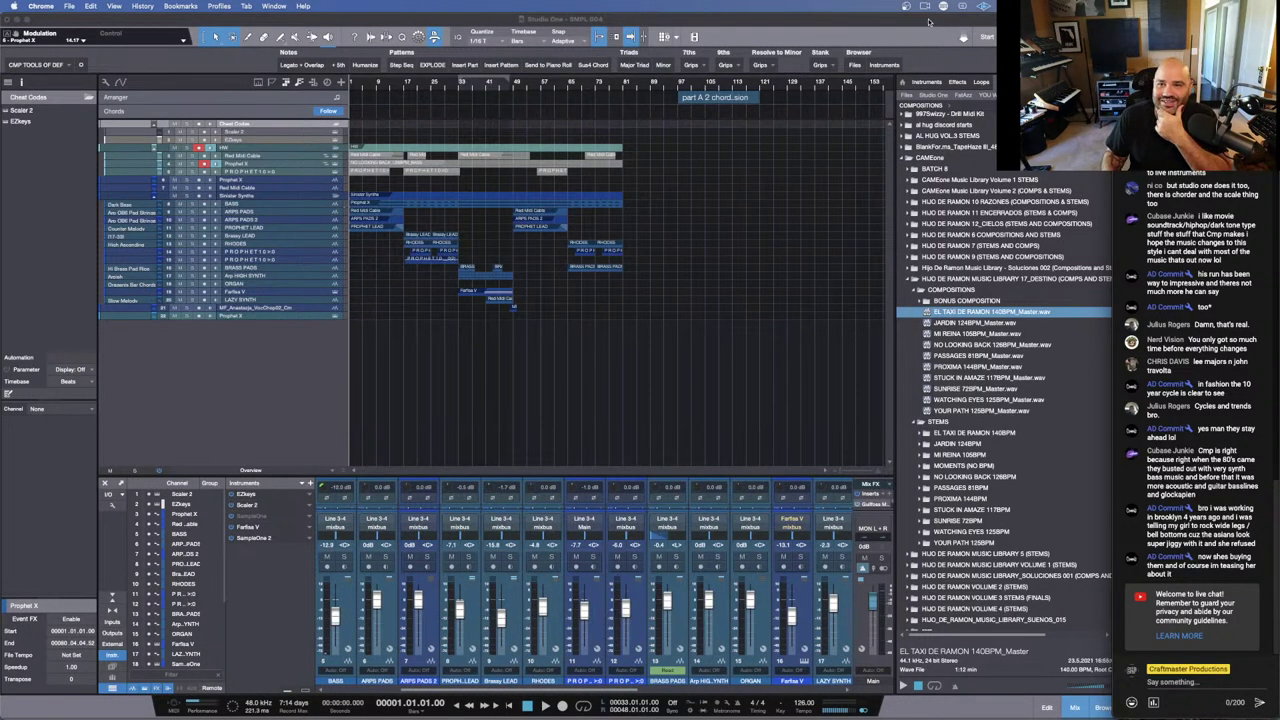
click(928, 22)
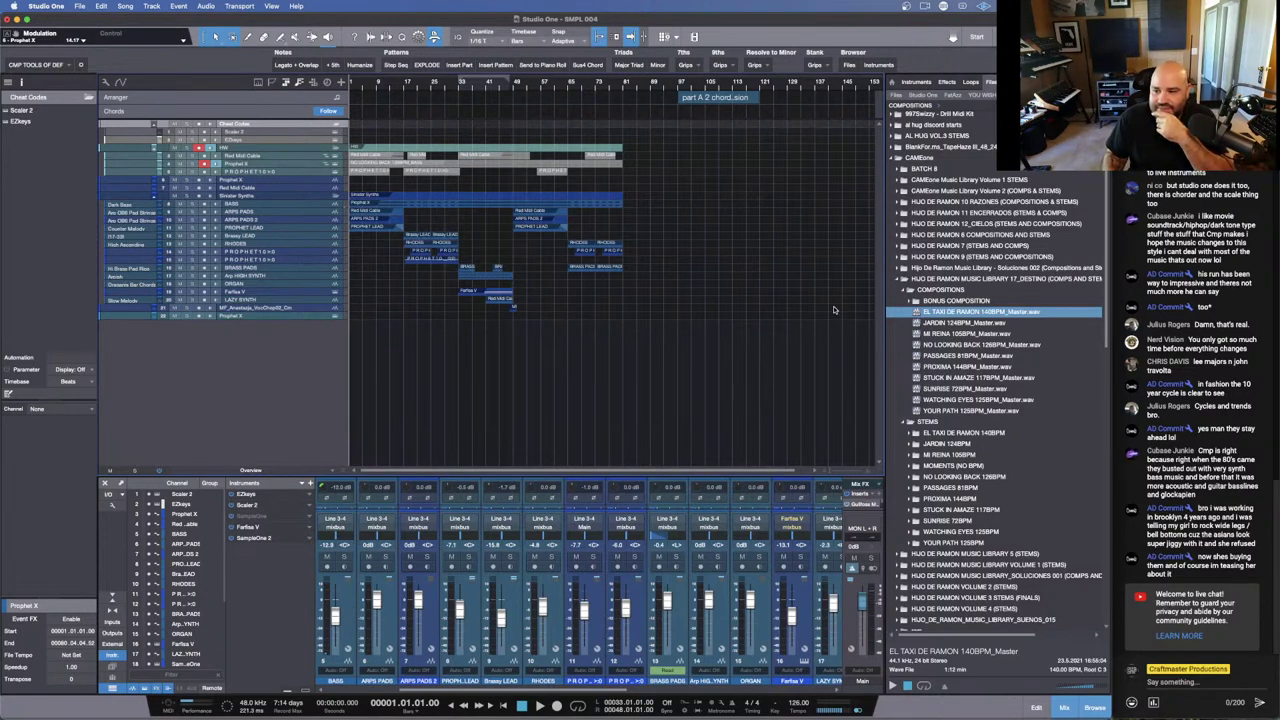
Step: Read the newest viewer message in the live chat, highlighting its text
click(1196, 556)
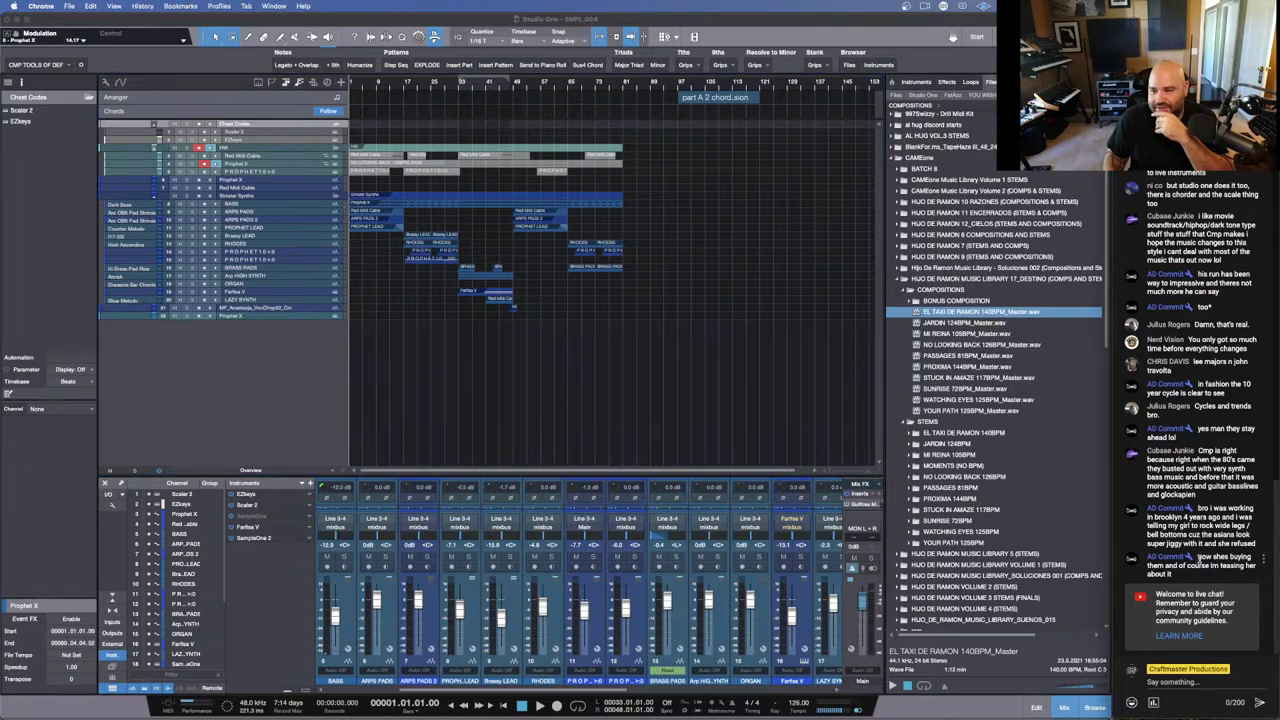
drag(1196, 556, 1219, 574)
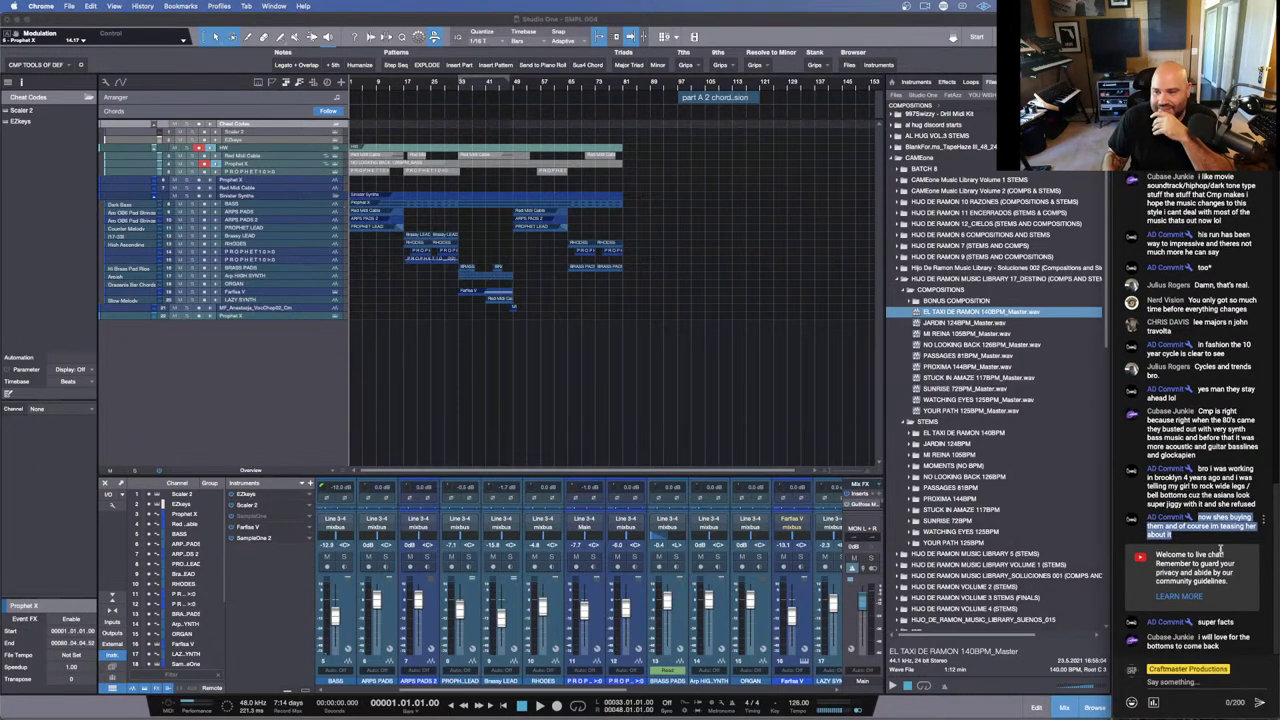
click(1212, 519)
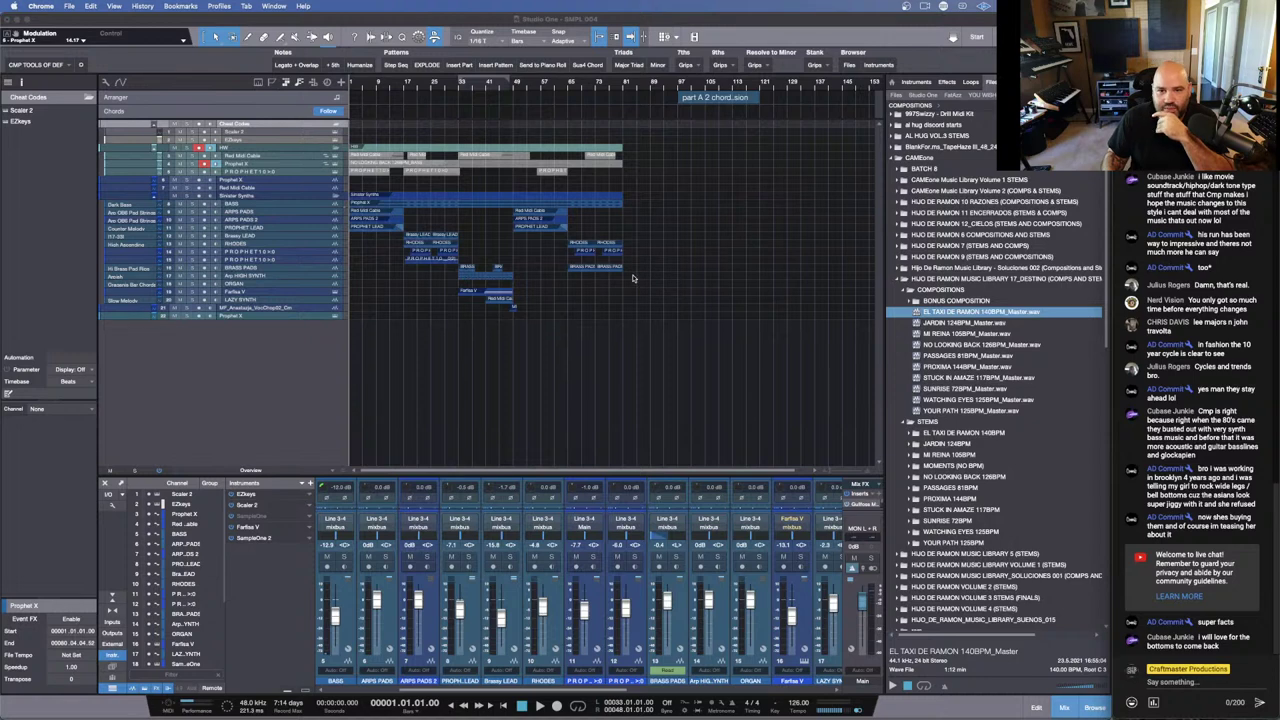
Step: Close the SMPL 004 song in Studio One, saving its changes
drag(623, 298, 350, 208)
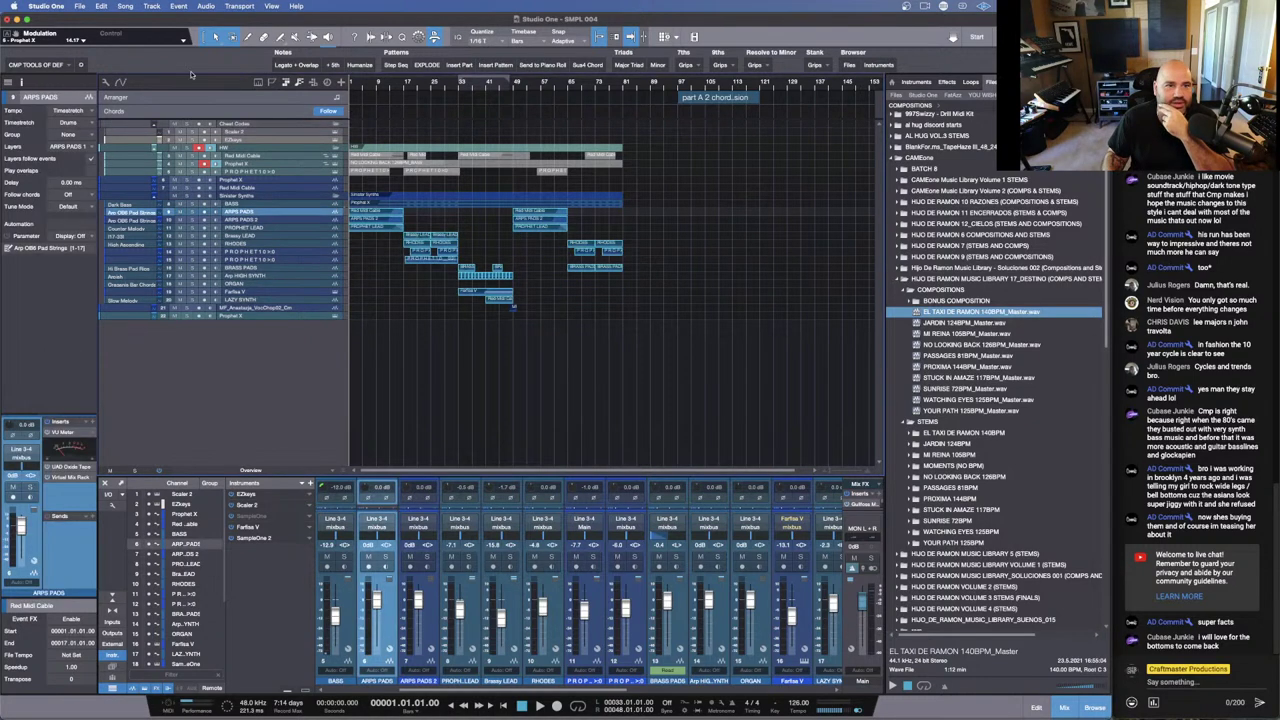
click(78, 5)
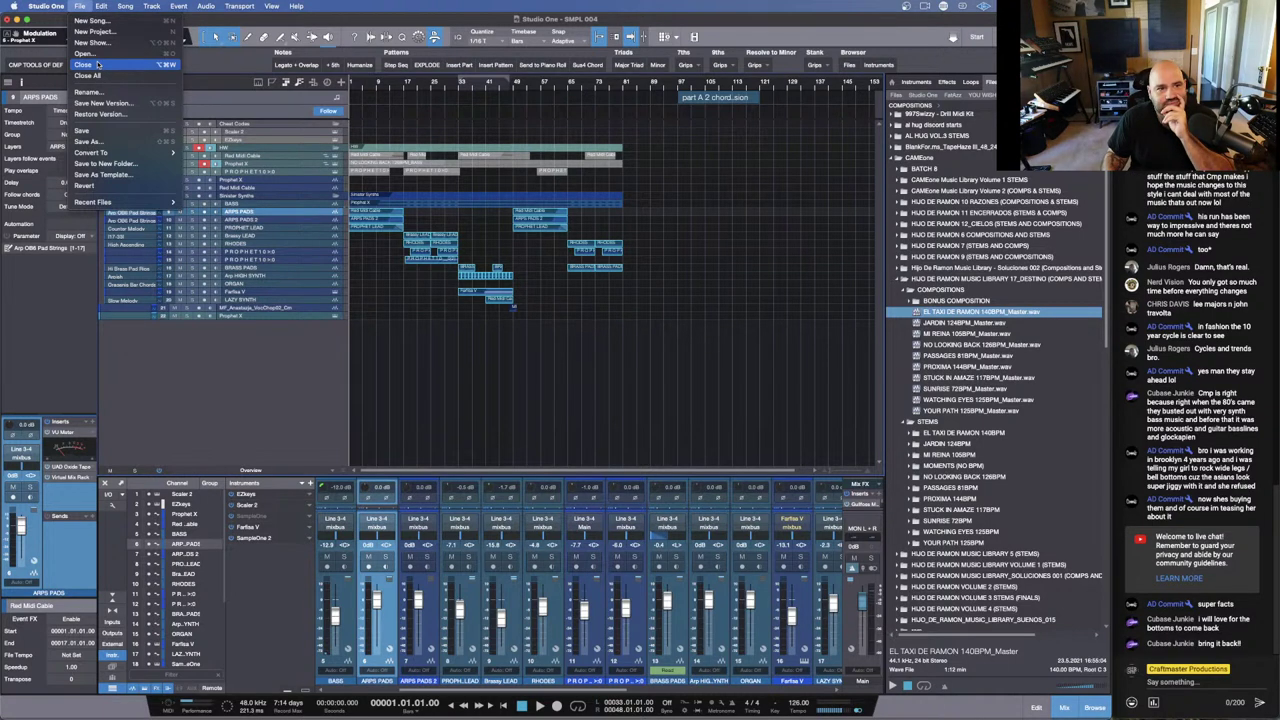
click(98, 64)
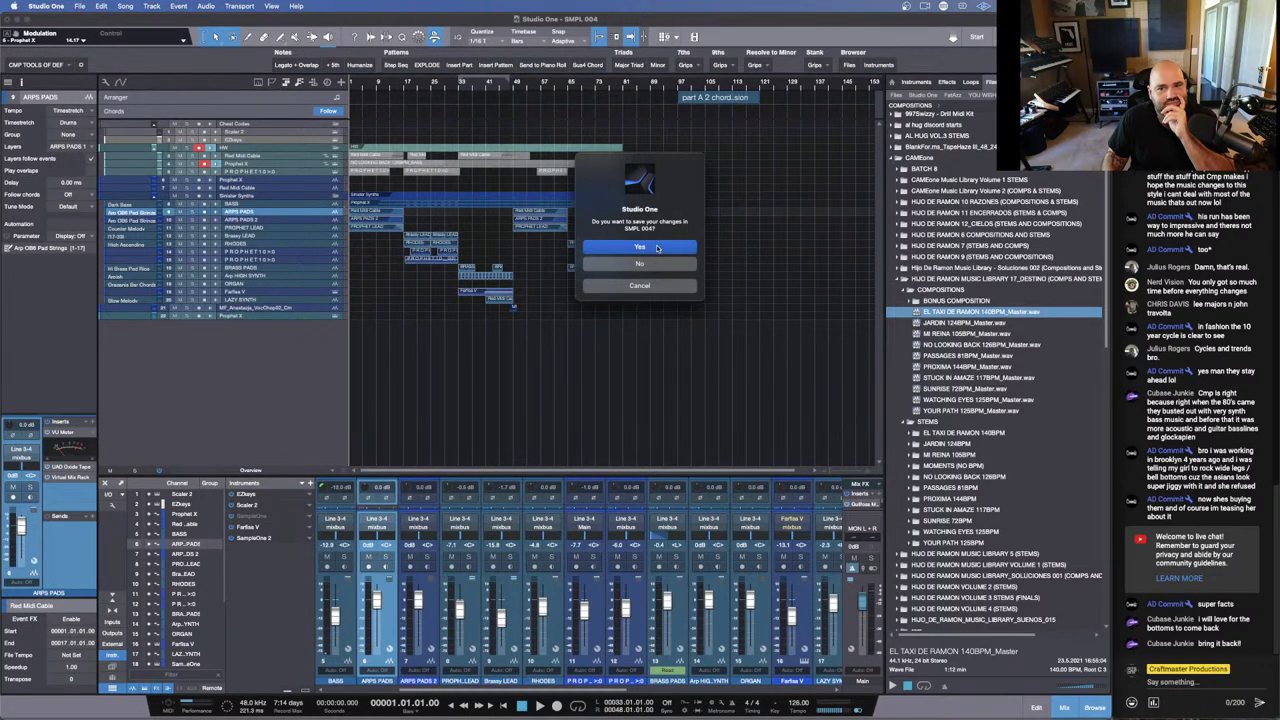
click(640, 247)
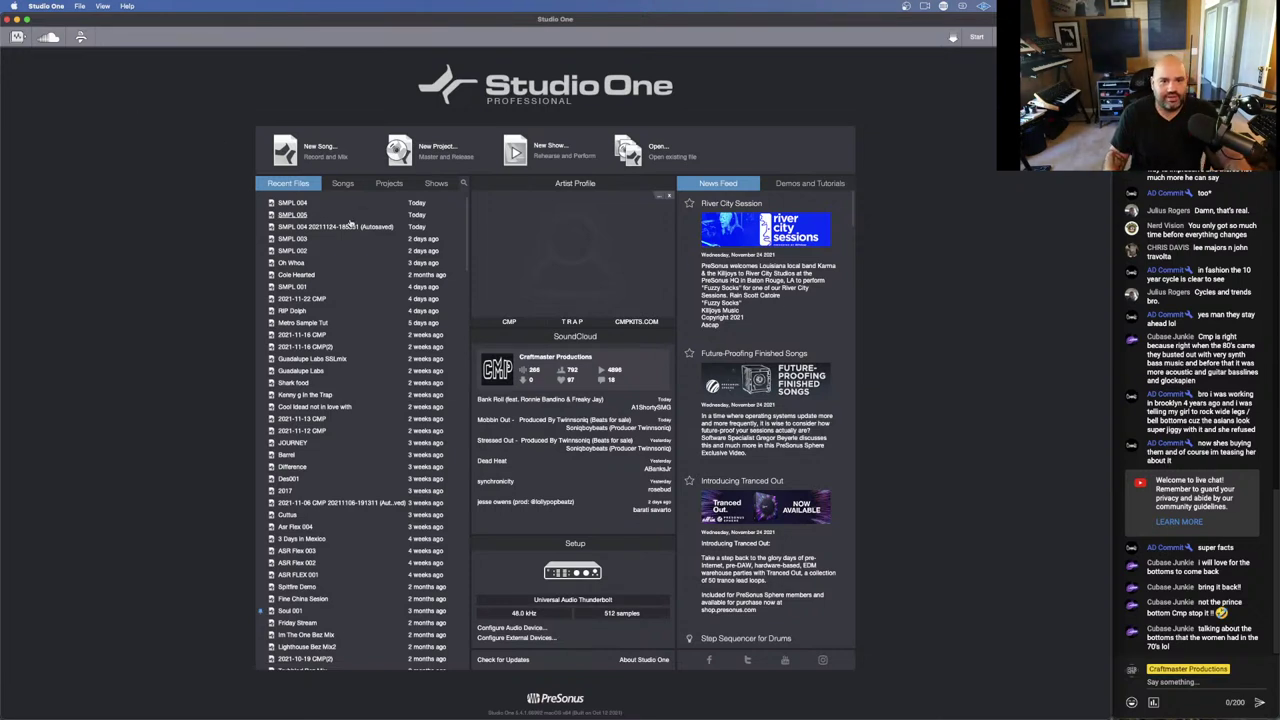
Step: Open the recent song SMPL 003 and listen to its mixdown from the start with the track heights reduced
click(295, 240)
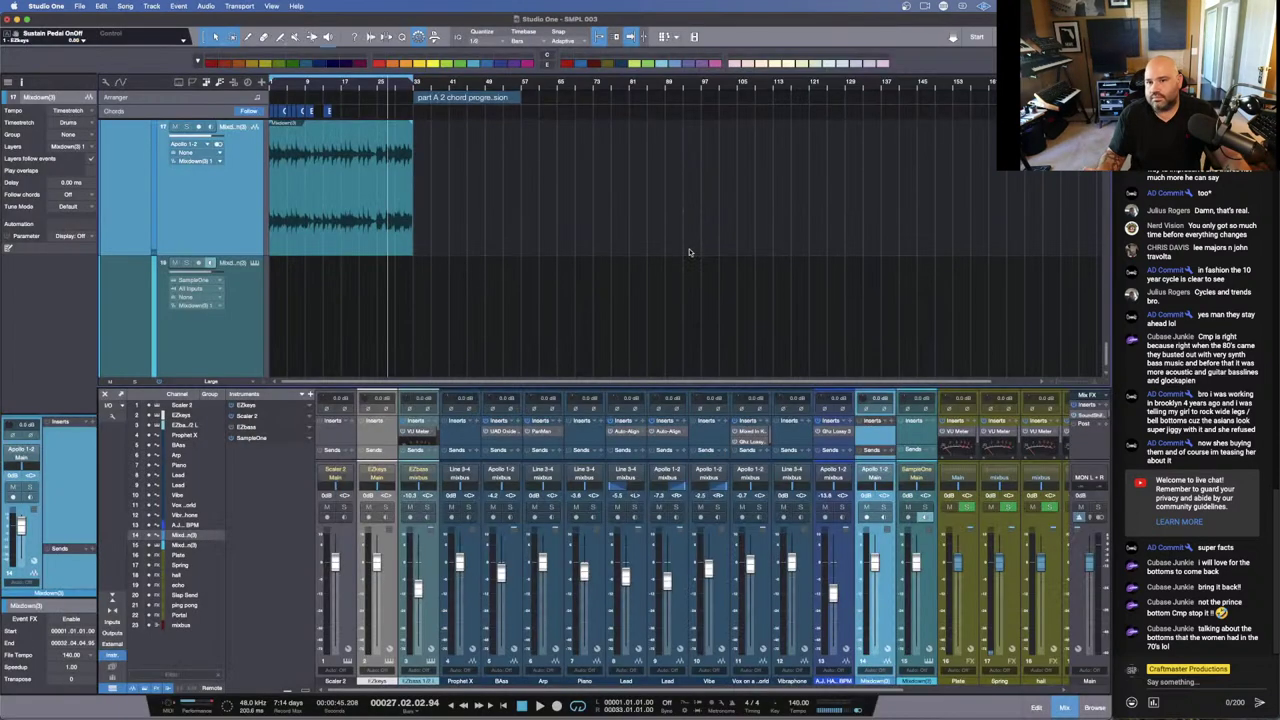
scroll(474, 297, down, 3)
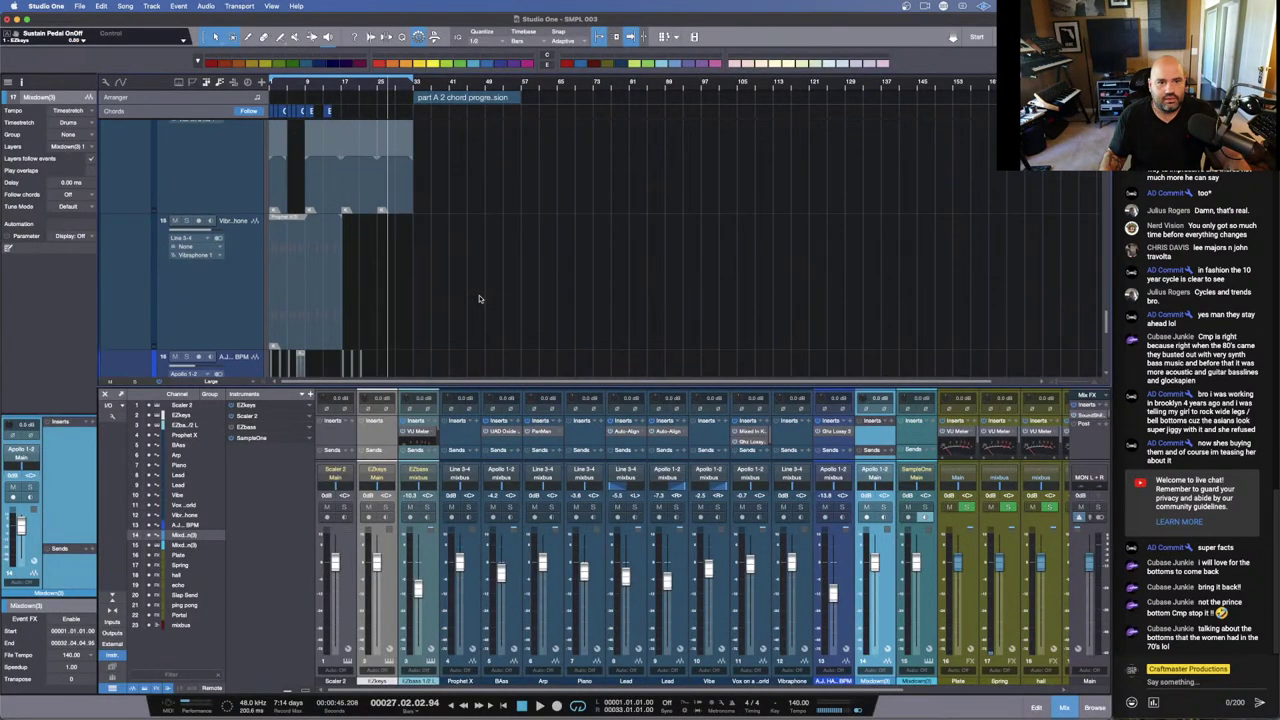
scroll(479, 298, up, 1)
key(Home)
key(space)
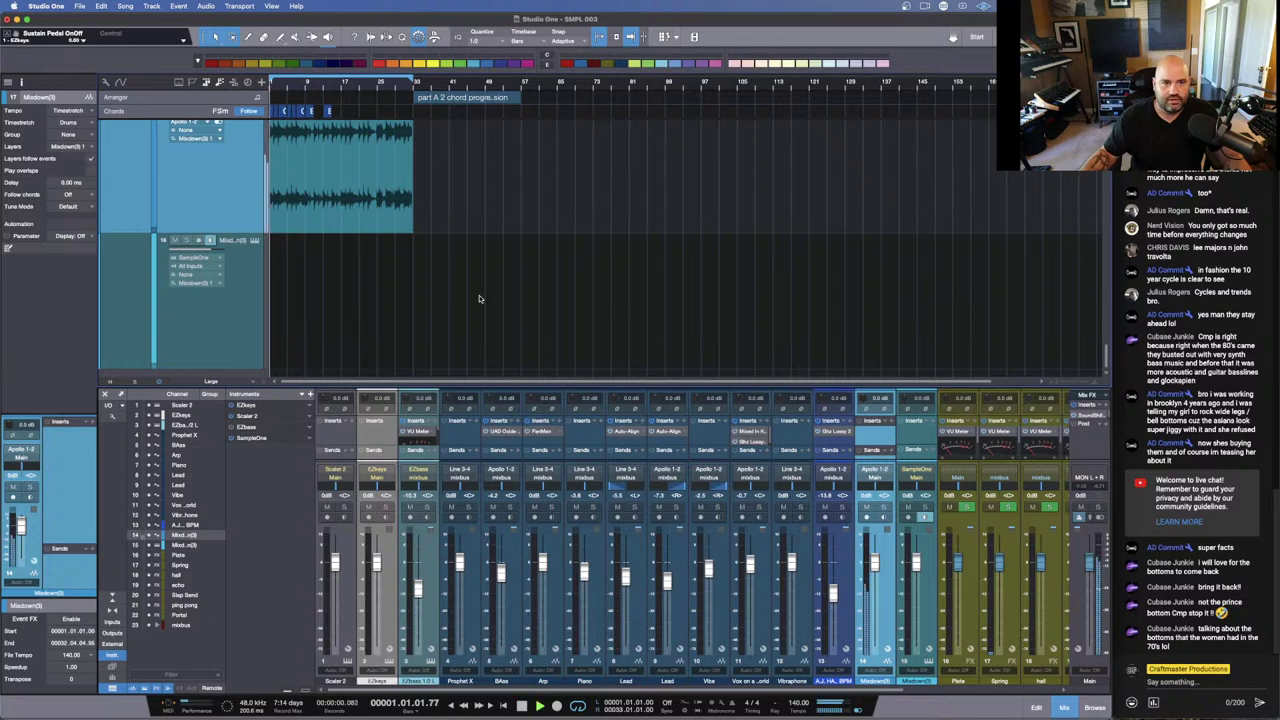
scroll(386, 241, up, 3)
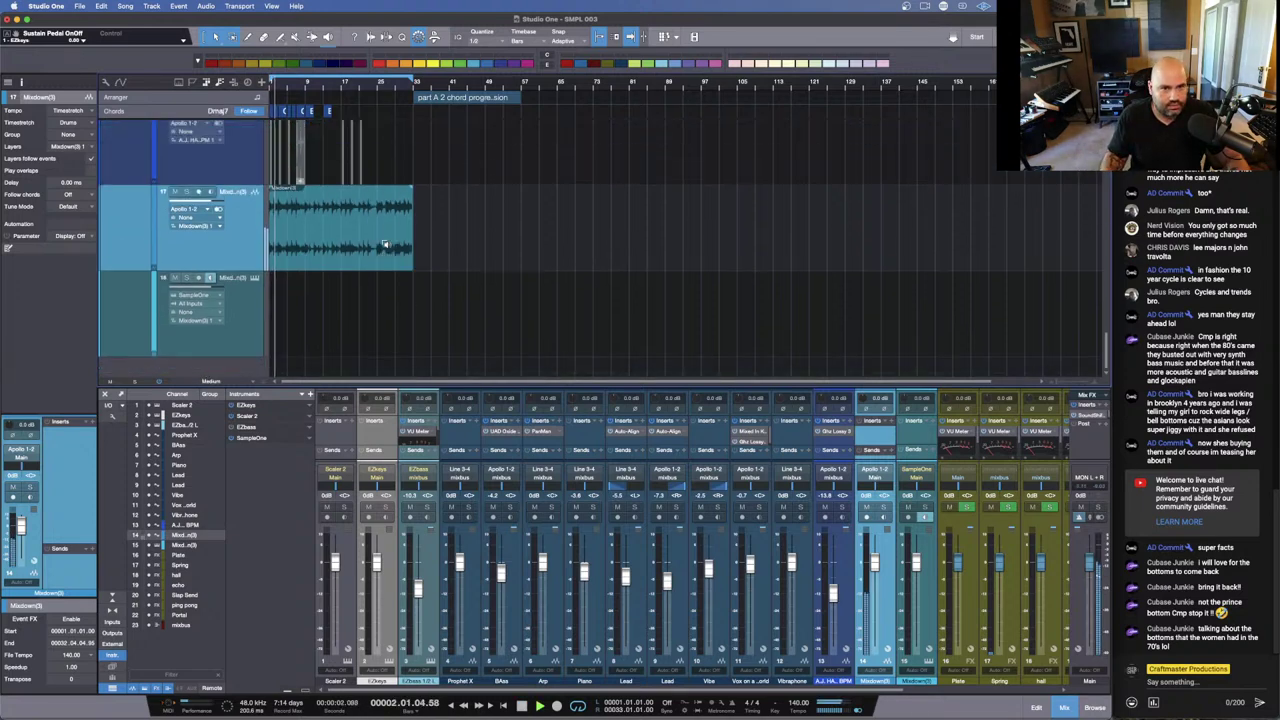
scroll(384, 244, up, 3)
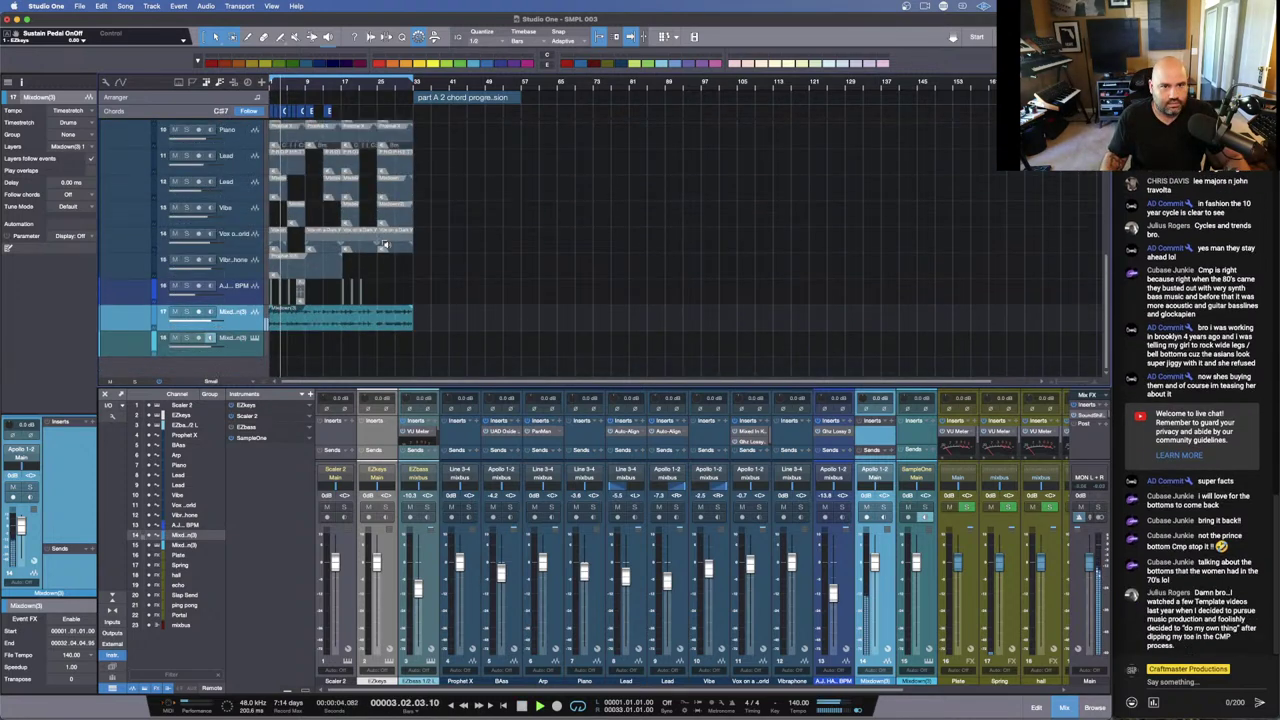
scroll(384, 244, down, 2)
scroll(384, 244, down, 1)
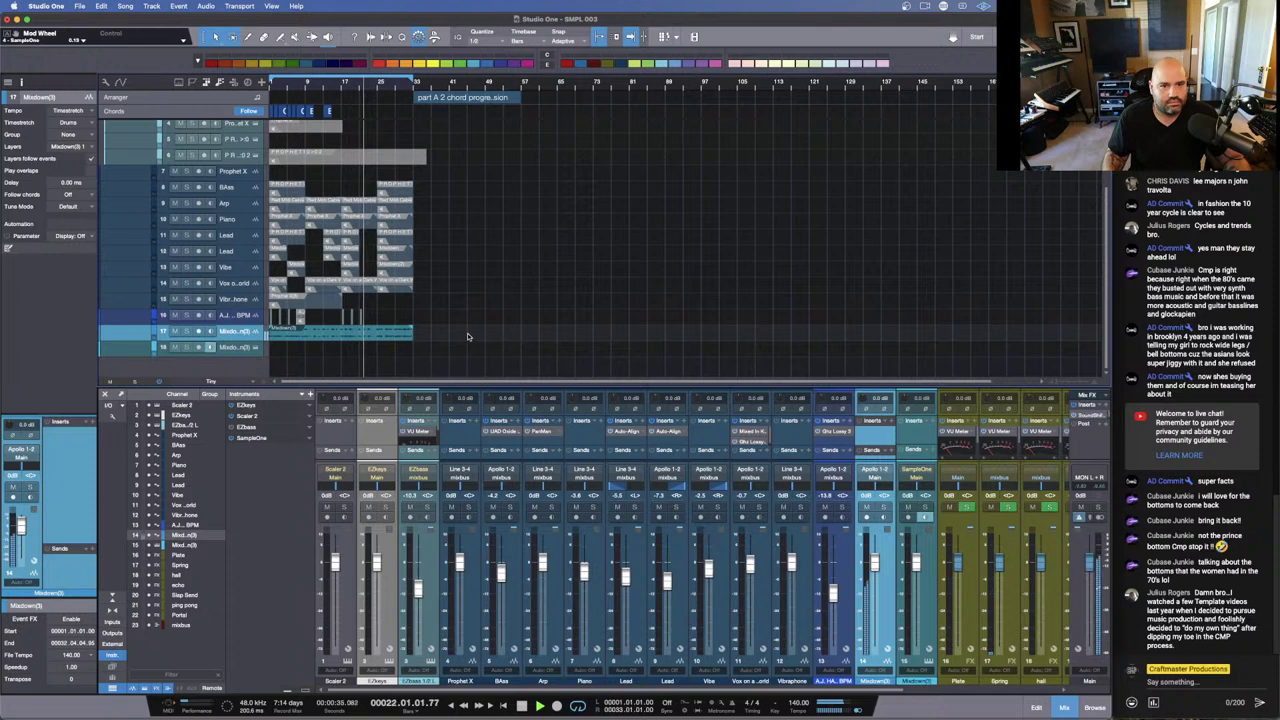
key(space)
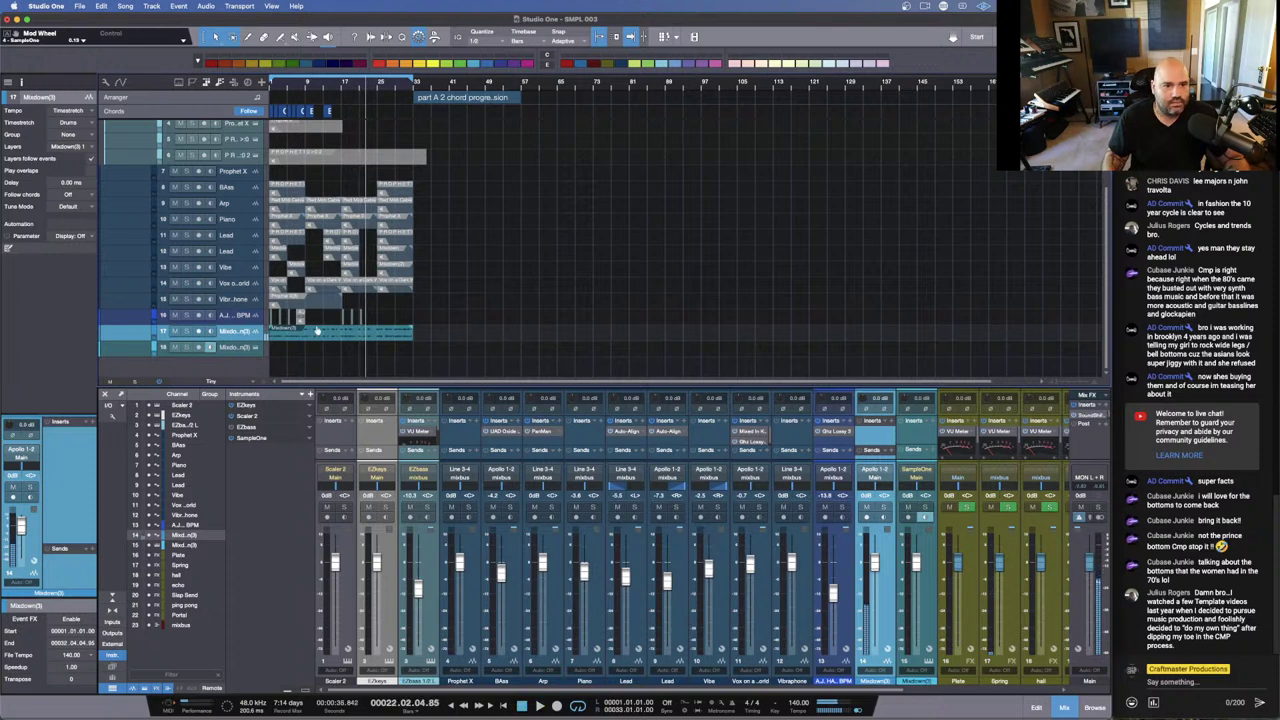
Step: Remove both Mixdown(3) tracks, the audio one and the SampleOne instrument one, from the song
shift+click(230, 347)
right_click(232, 330)
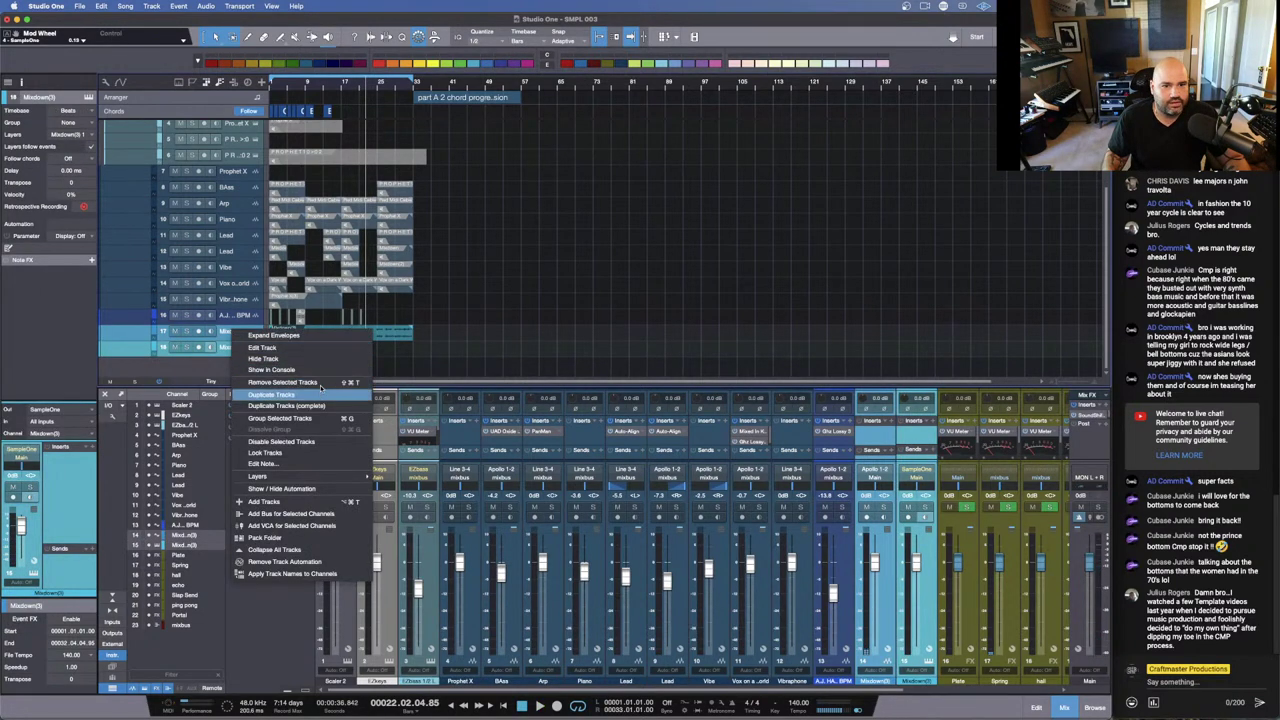
click(283, 383)
Step: Unmute all the arrangement's events from the BAss track downward and play the song from the start
drag(436, 323, 264, 212)
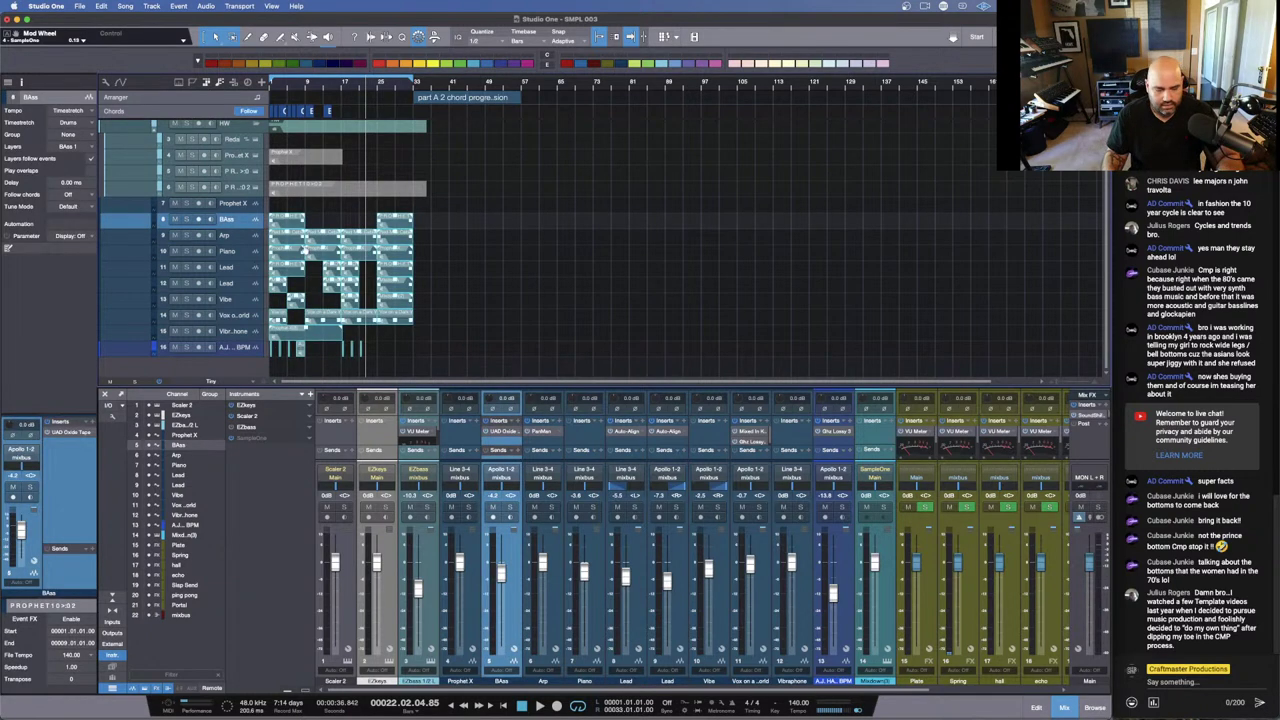
drag(305, 249, 312, 251)
key(Home)
key(space)
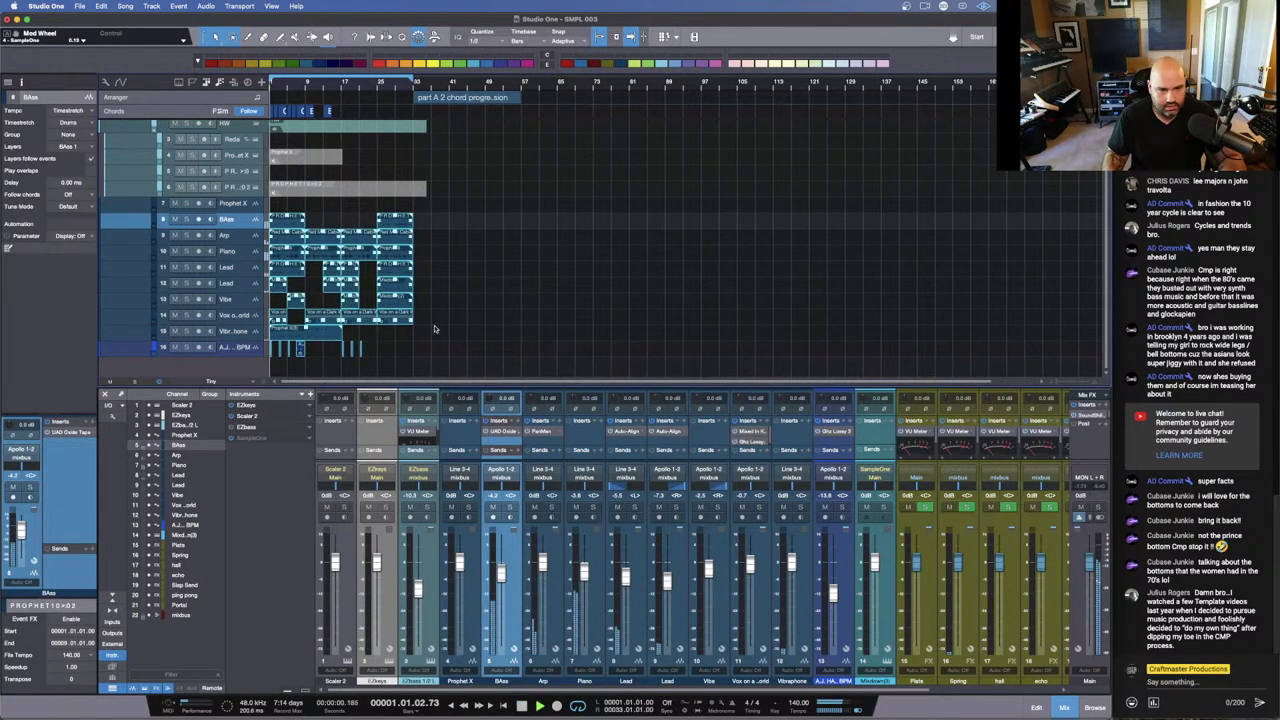
scroll(404, 347, up, 5)
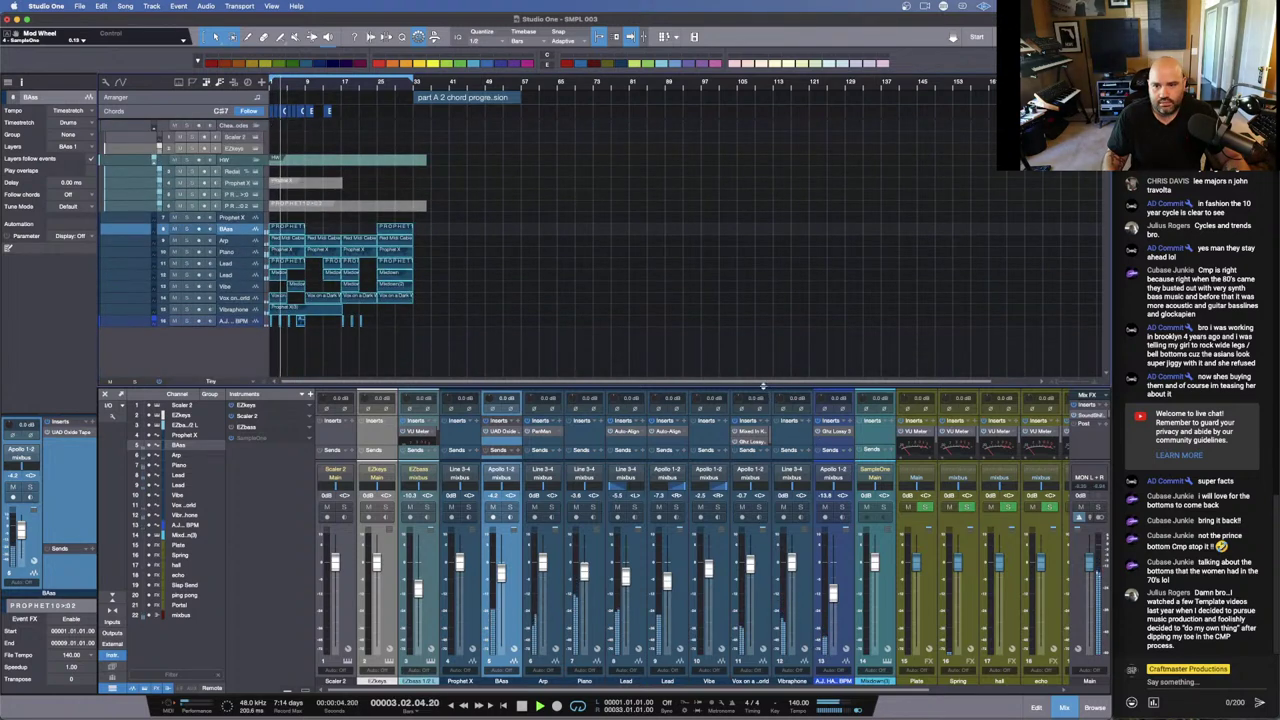
Step: Adjust the input and output levels of the BAss channel's UAD Oxide Tape insert, with the output at 1.4 dB
drag(693, 383, 693, 272)
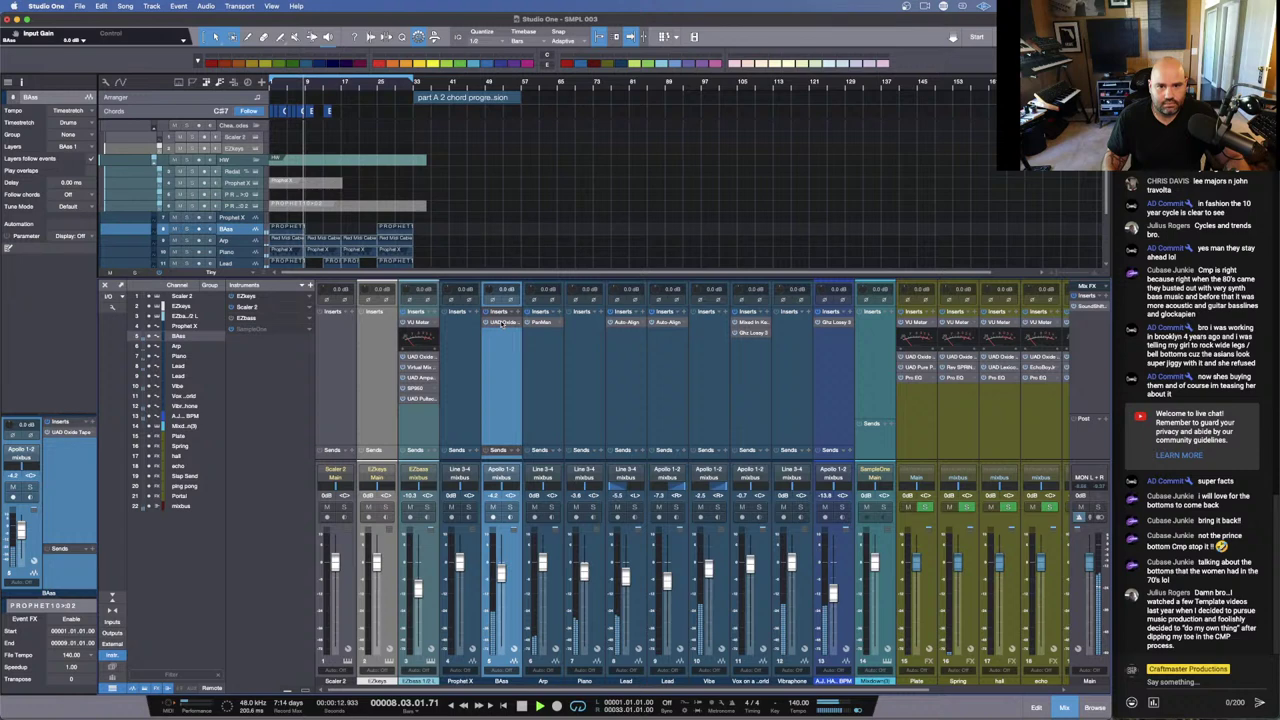
click(501, 323)
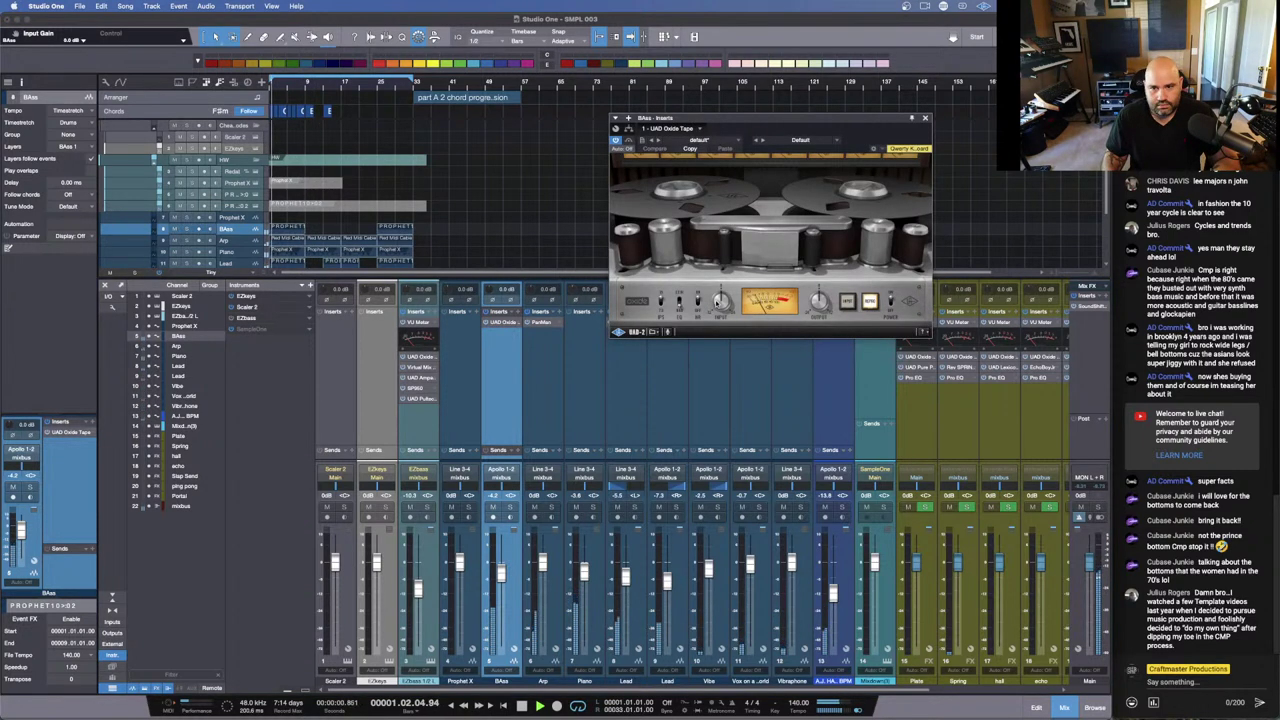
drag(721, 301, 721, 298)
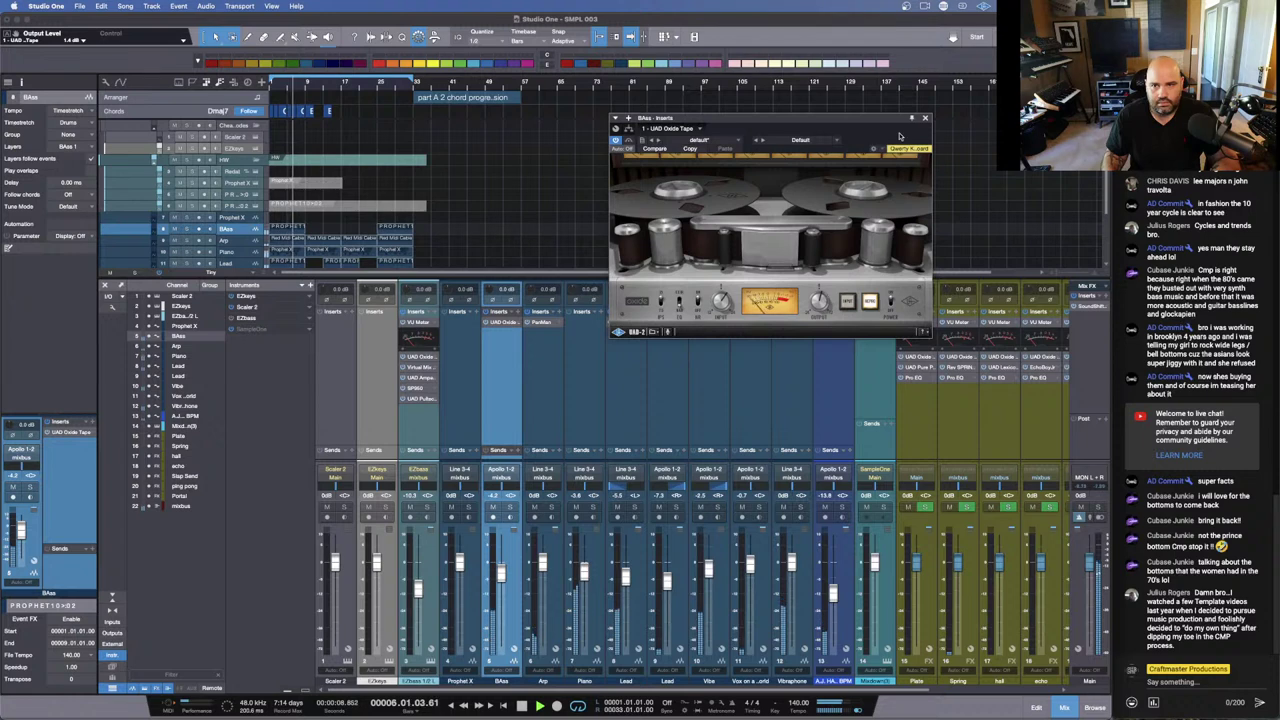
click(925, 118)
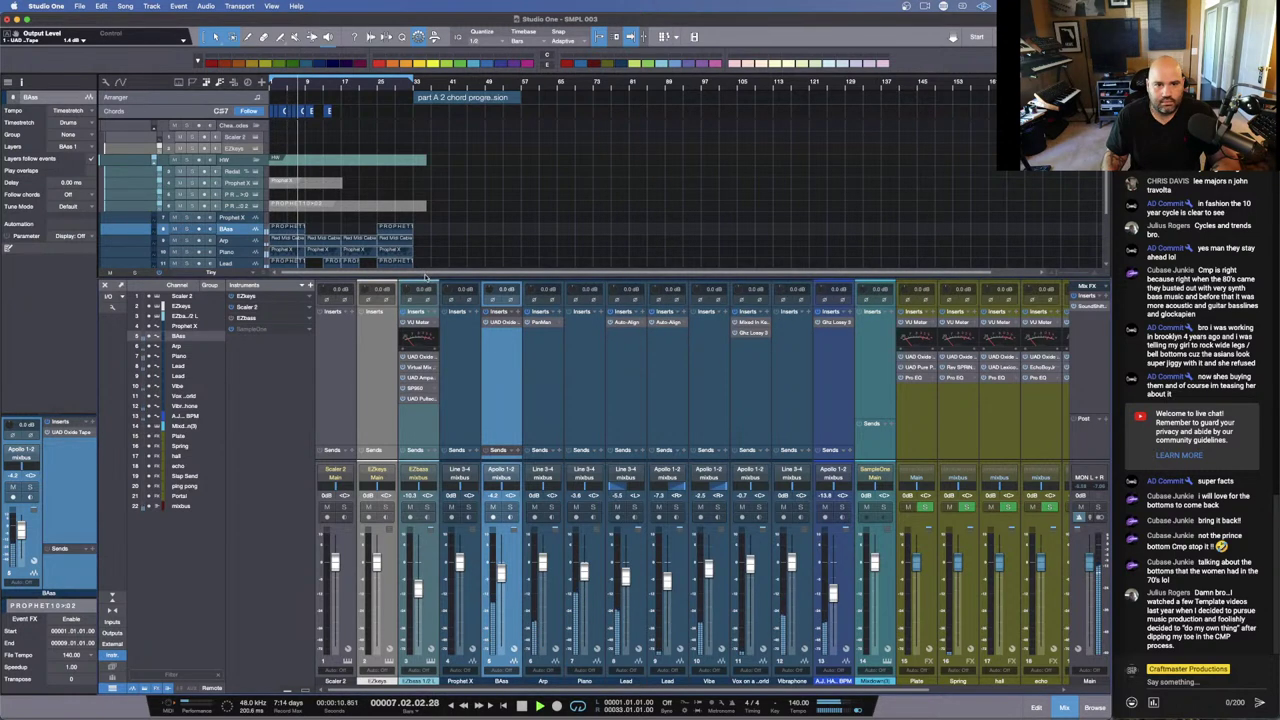
Step: Stop playback and enlarge the view of the arrangement, with a shorter mixer and the timeline zoomed in on the 32 bars
drag(378, 277, 378, 360)
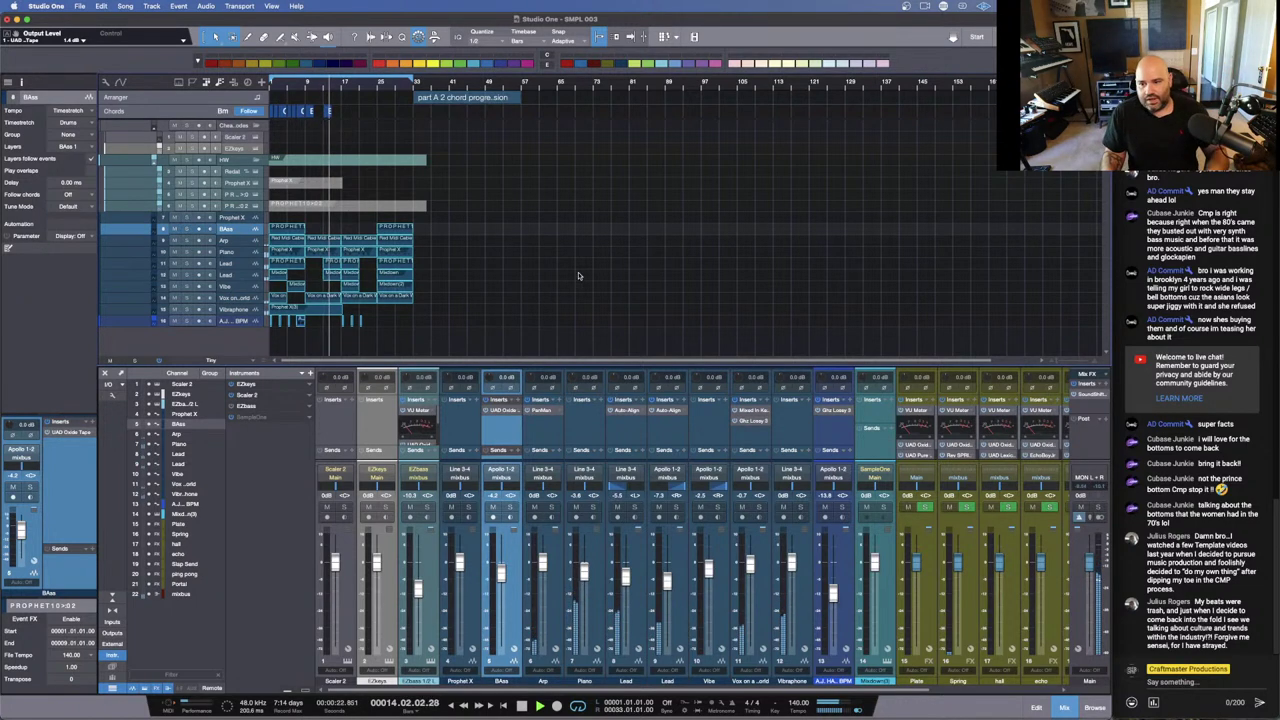
key(space)
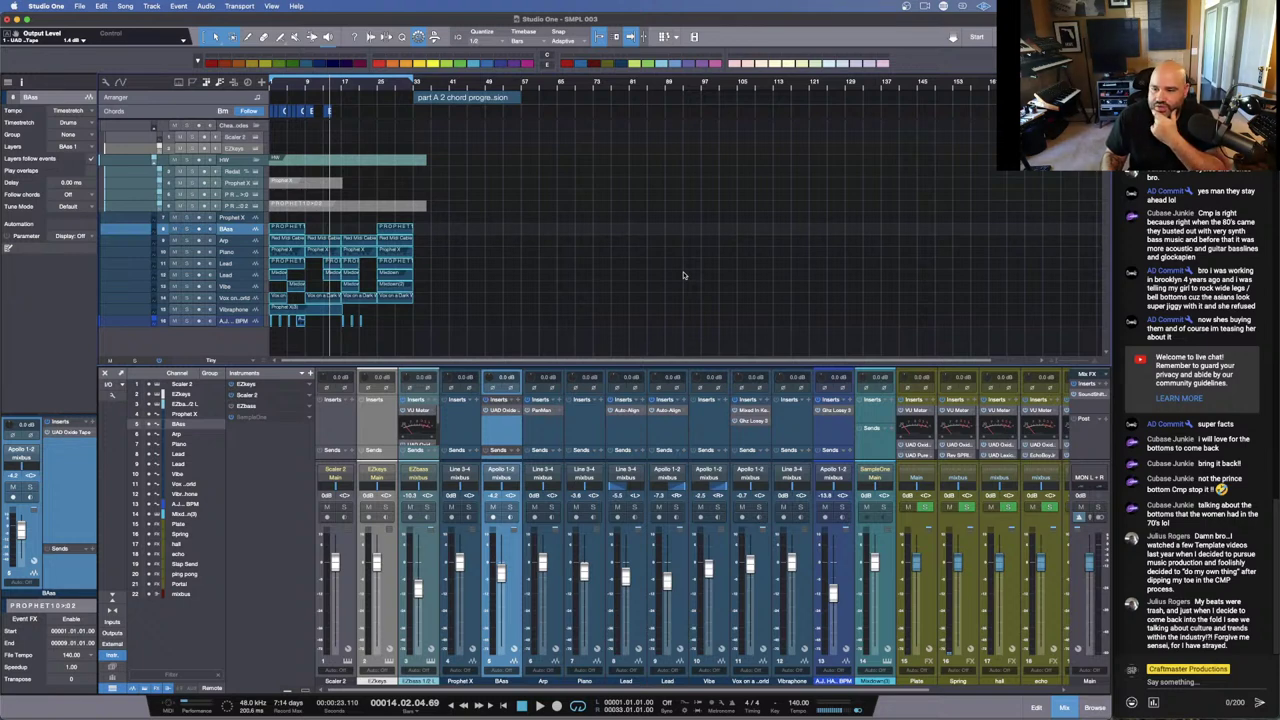
click(1145, 594)
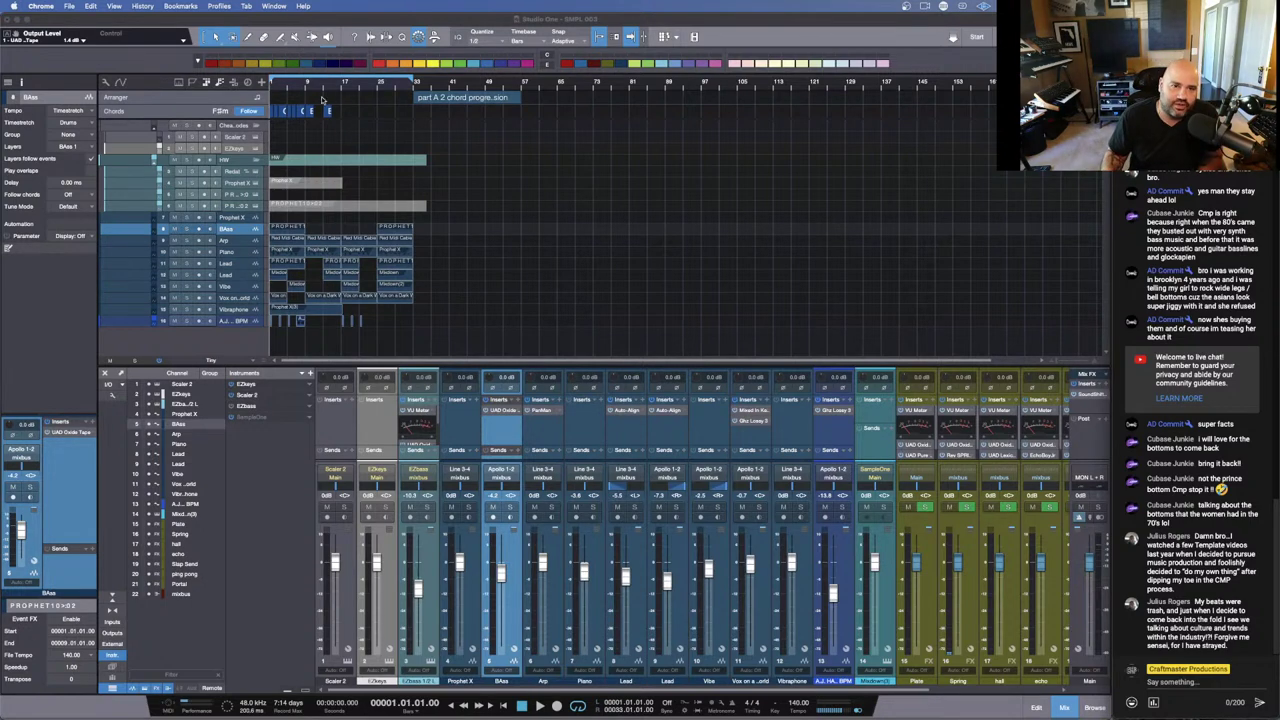
drag(313, 86, 597, 104)
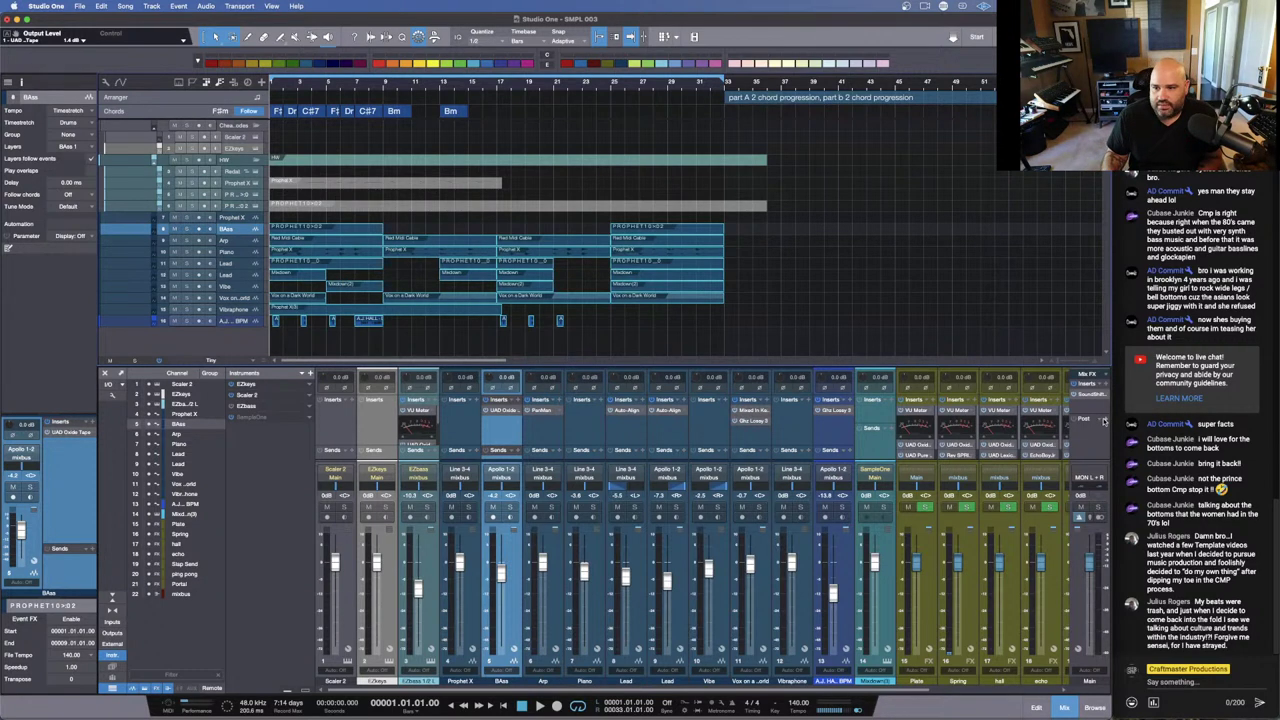
Step: Enlarge the mixer's height so the channels' full insert and send lists have more room
click(1104, 421)
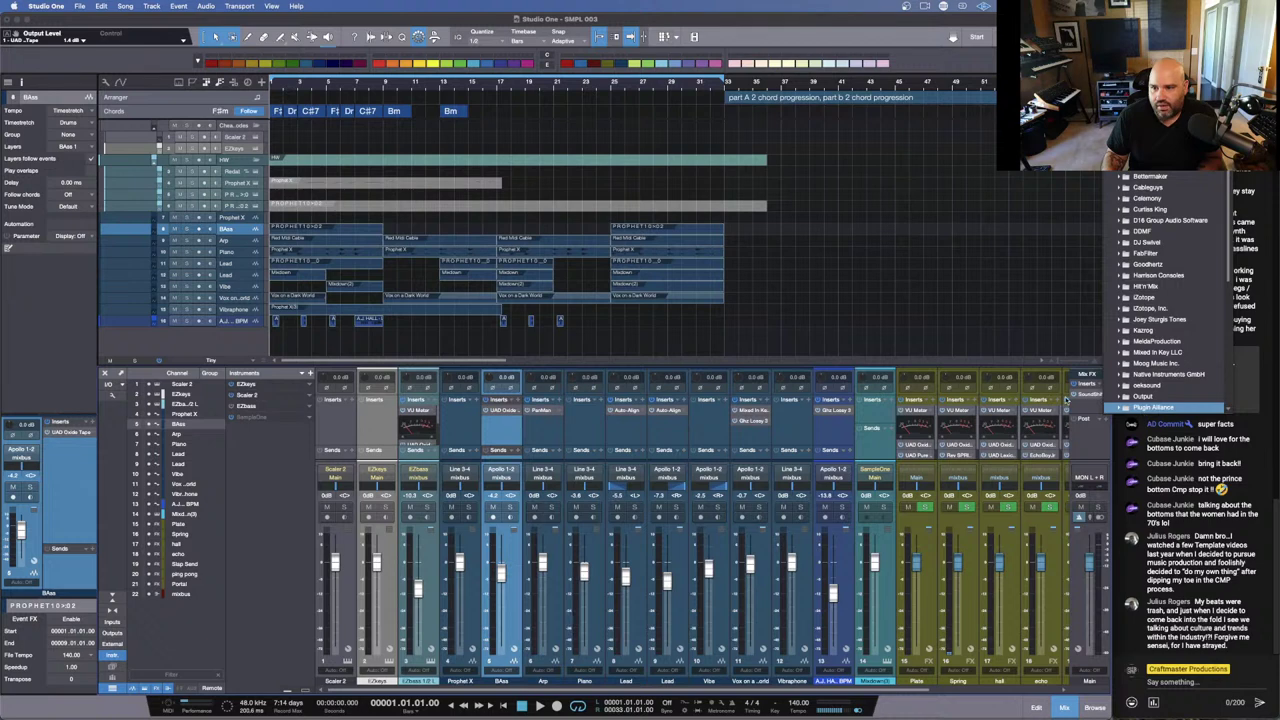
click(1049, 369)
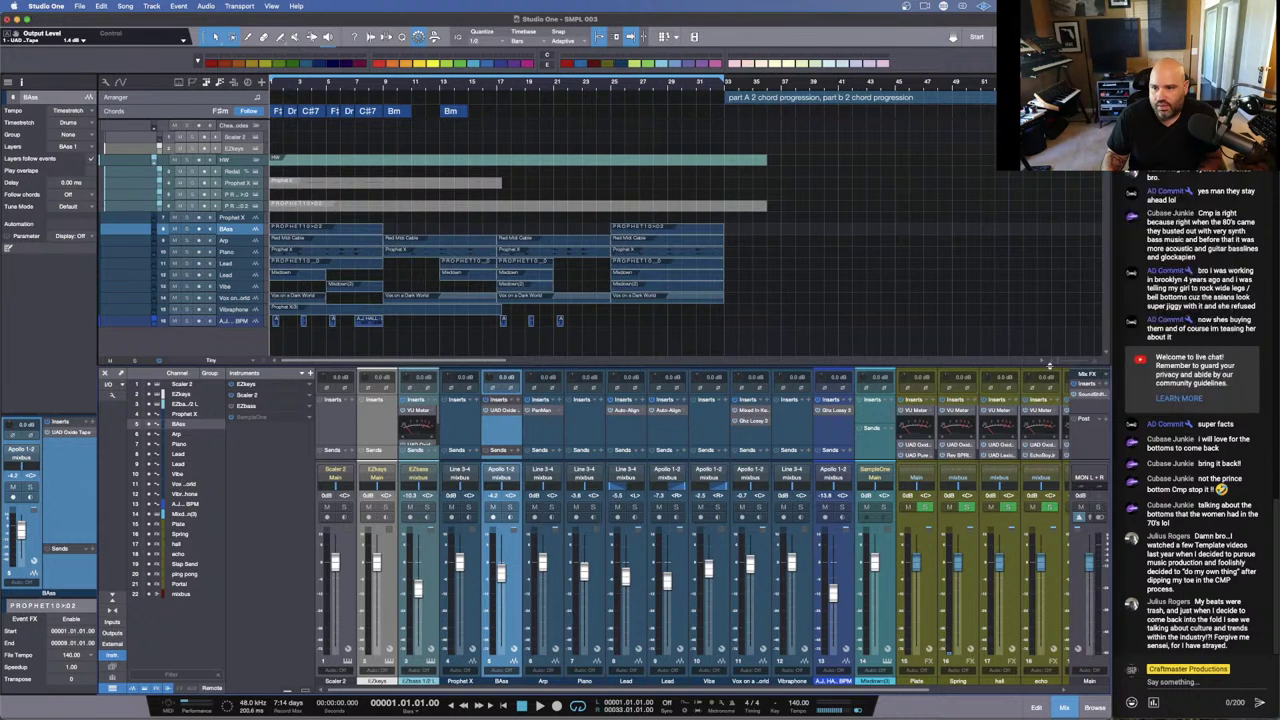
drag(1049, 363, 1050, 251)
Step: Insert the ADPTR MetricAB plug-in in the Main channel's post-fader section
click(1108, 425)
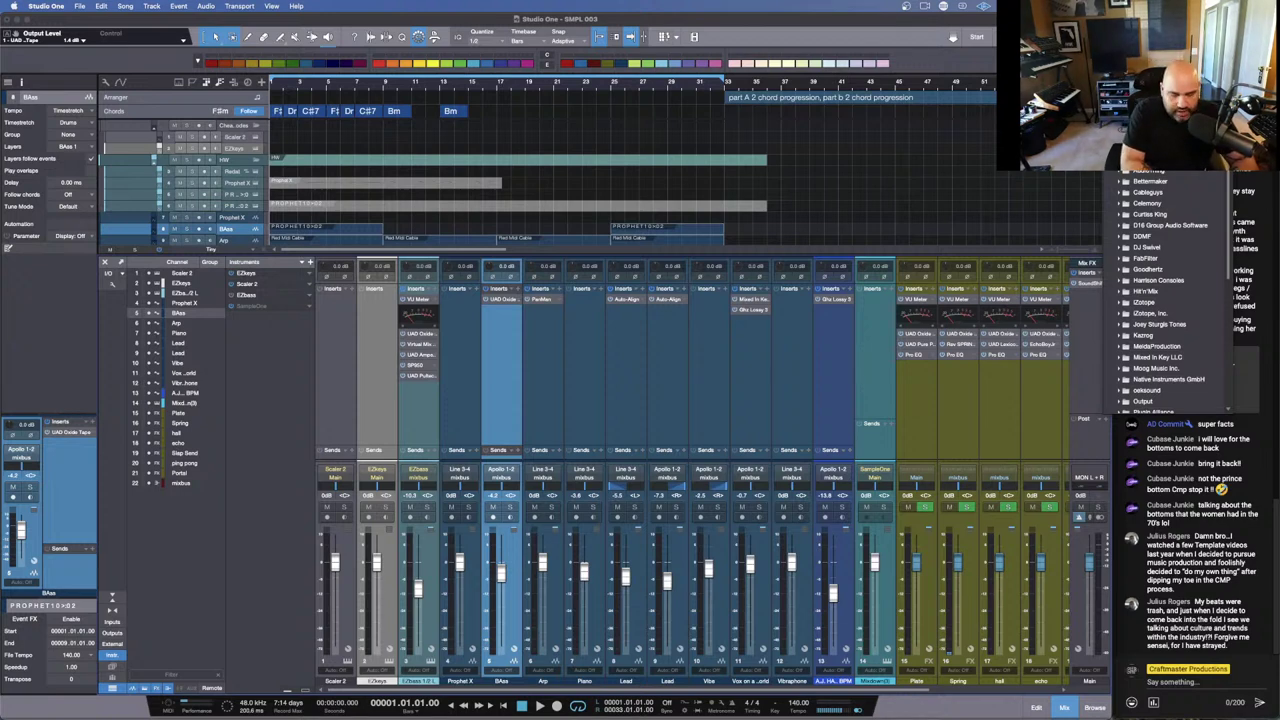
scroll(1170, 235, down, 3)
scroll(1170, 290, up, 3)
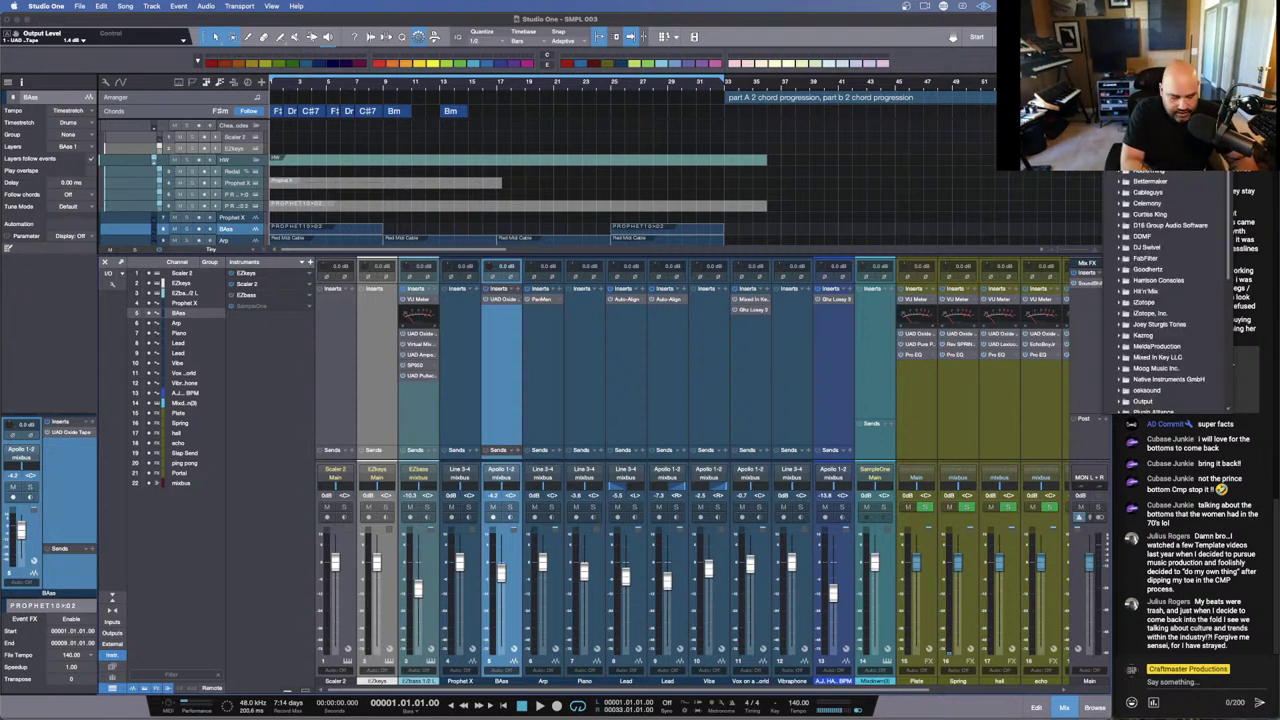
scroll(1150, 240, down, 3)
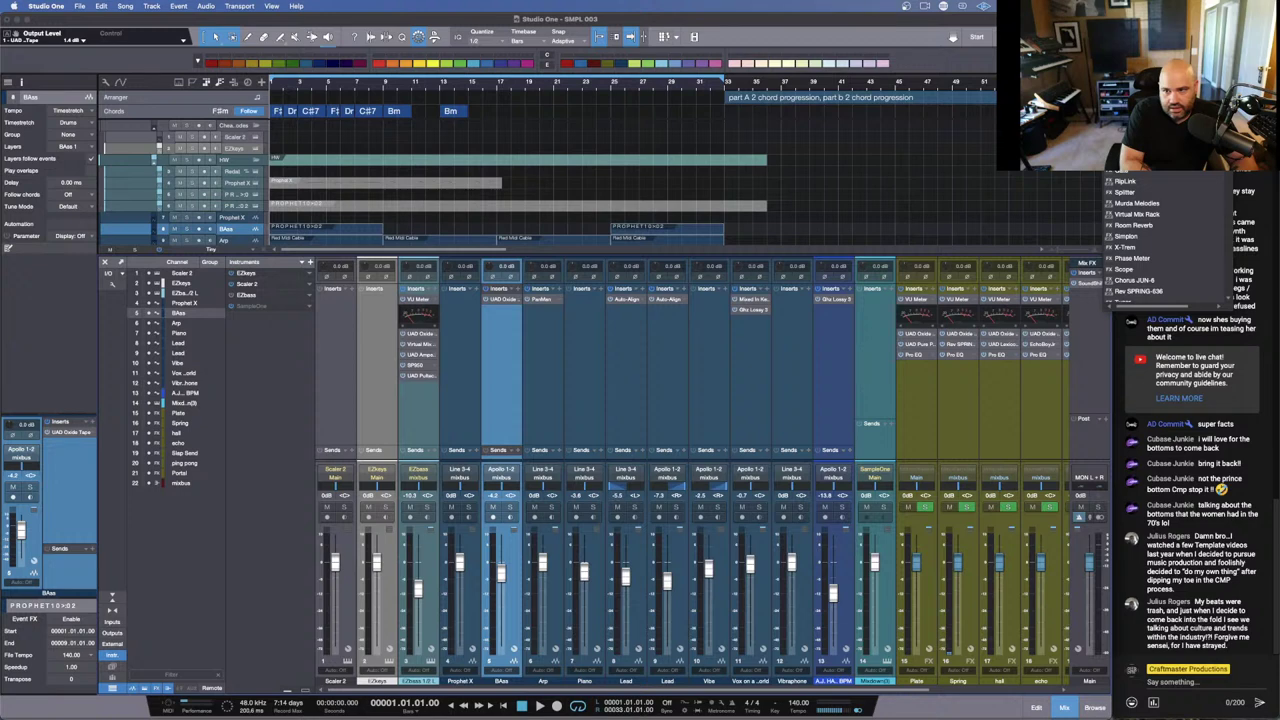
scroll(1170, 290, up, 3)
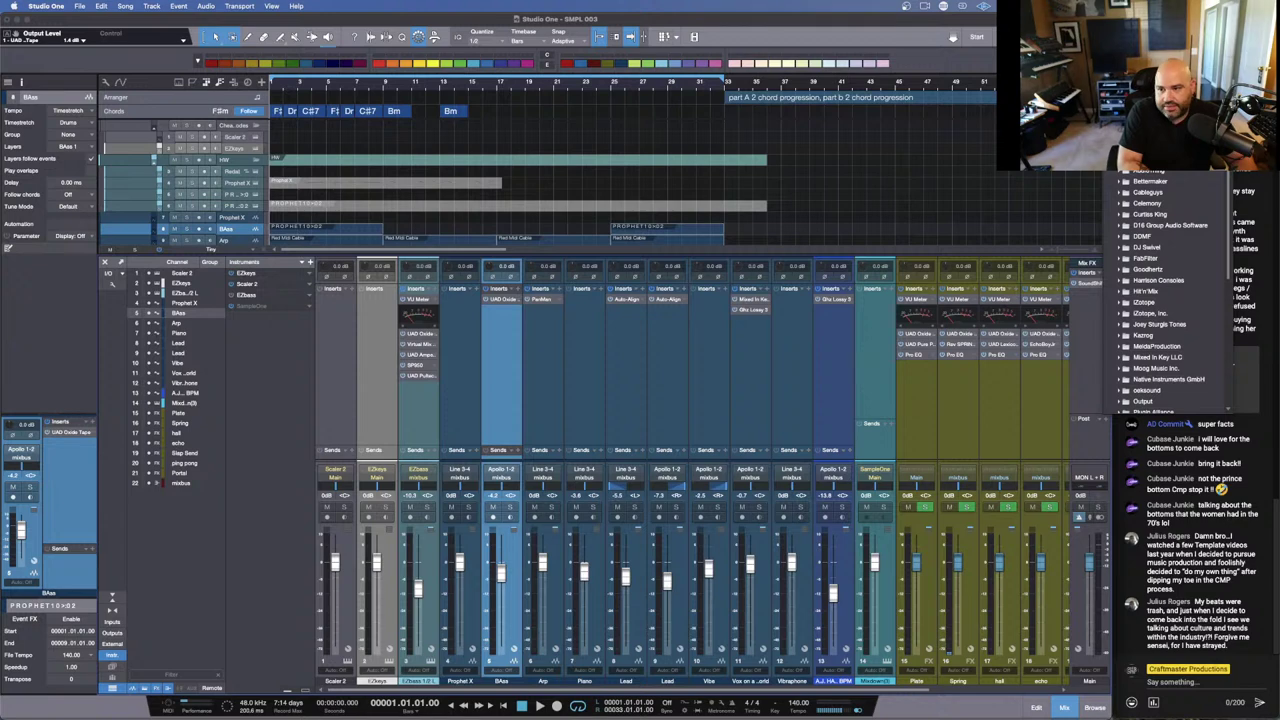
scroll(1168, 240, down, 3)
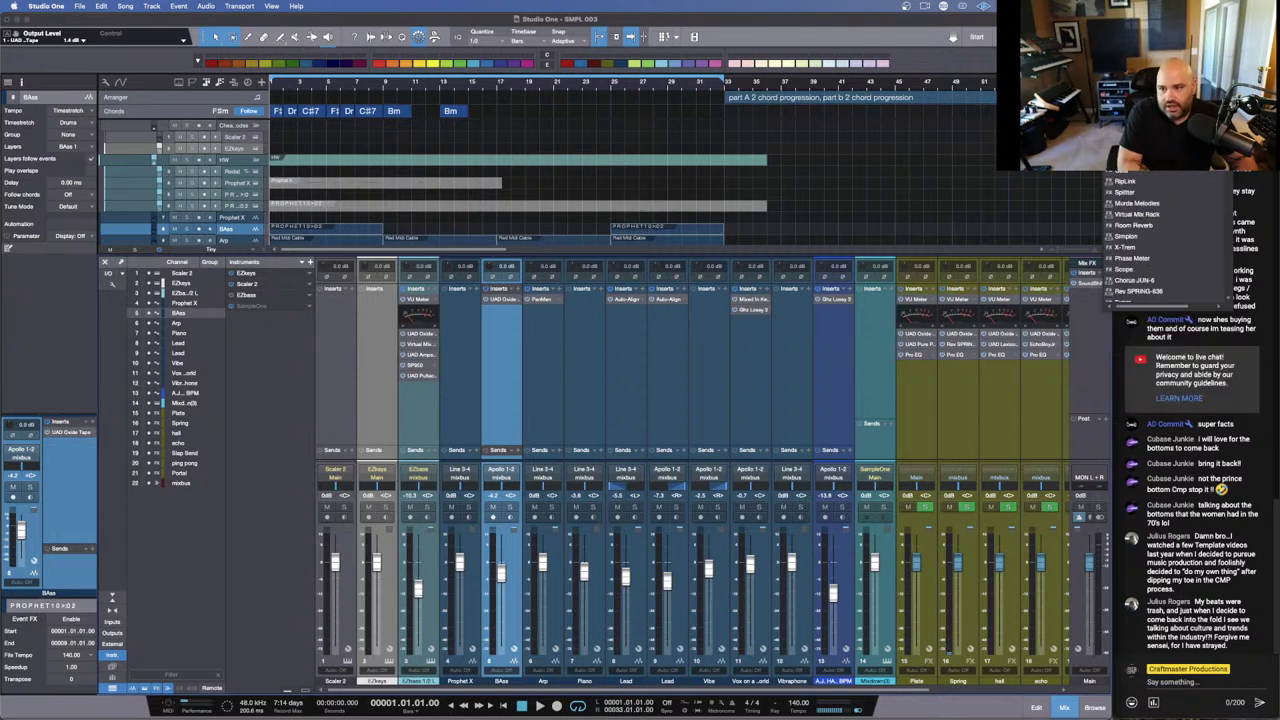
scroll(1168, 290, up, 3)
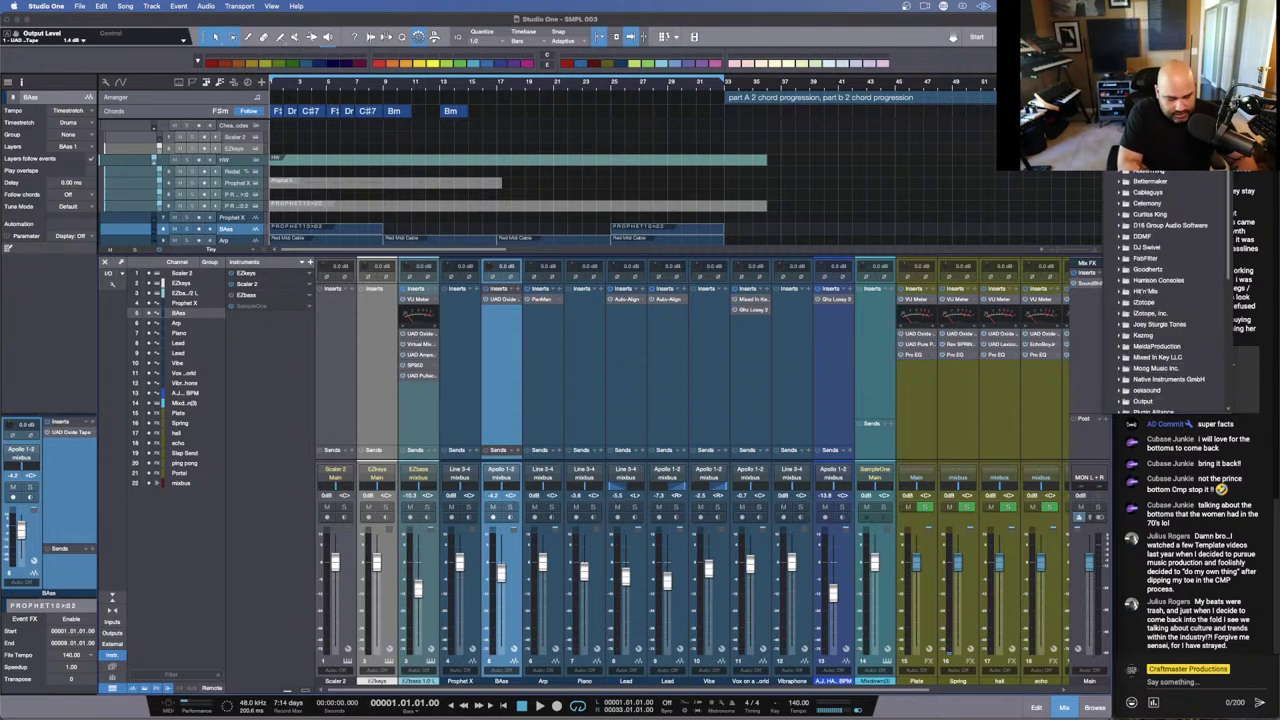
scroll(1168, 290, down, 3)
scroll(1168, 290, up, 3)
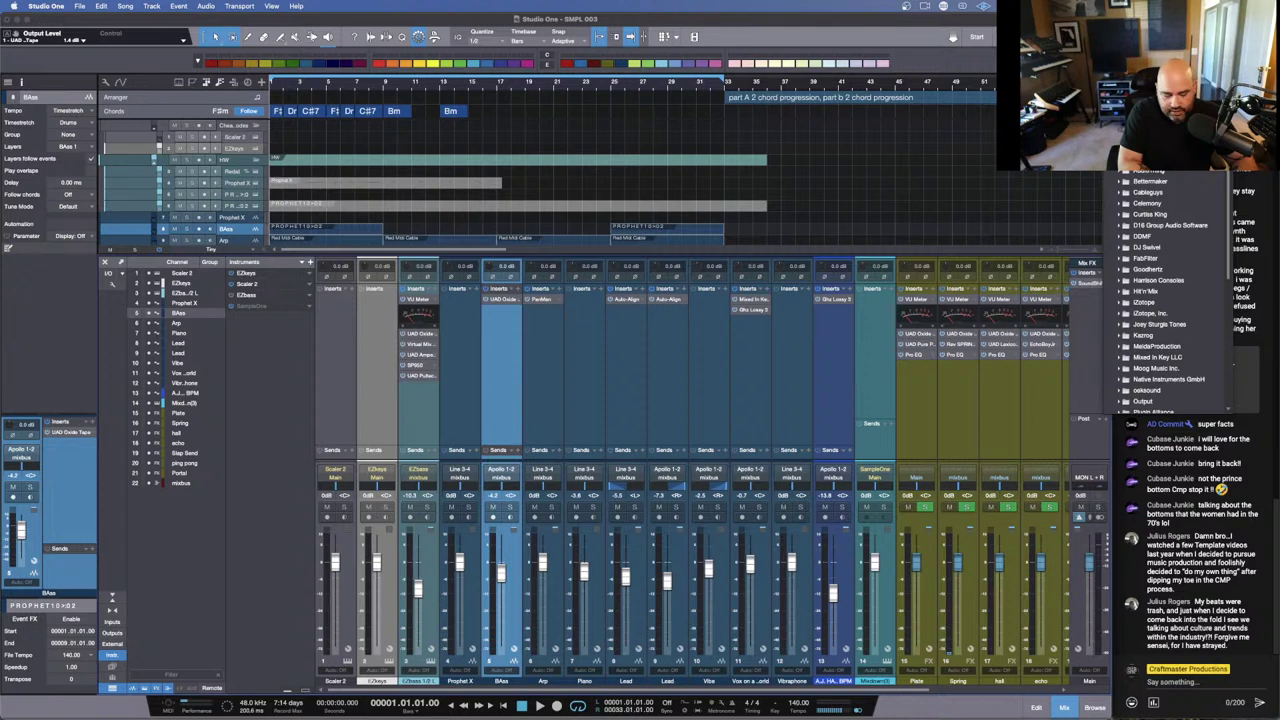
scroll(1168, 290, down, 3)
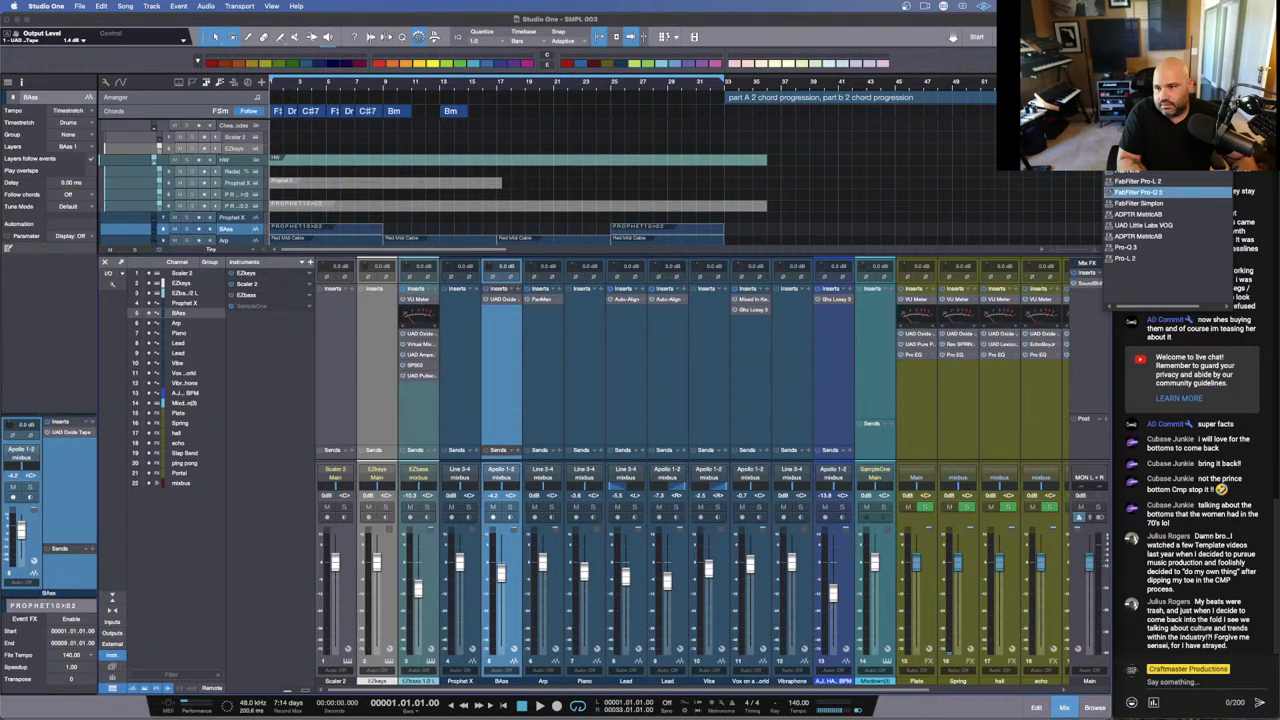
key(Escape)
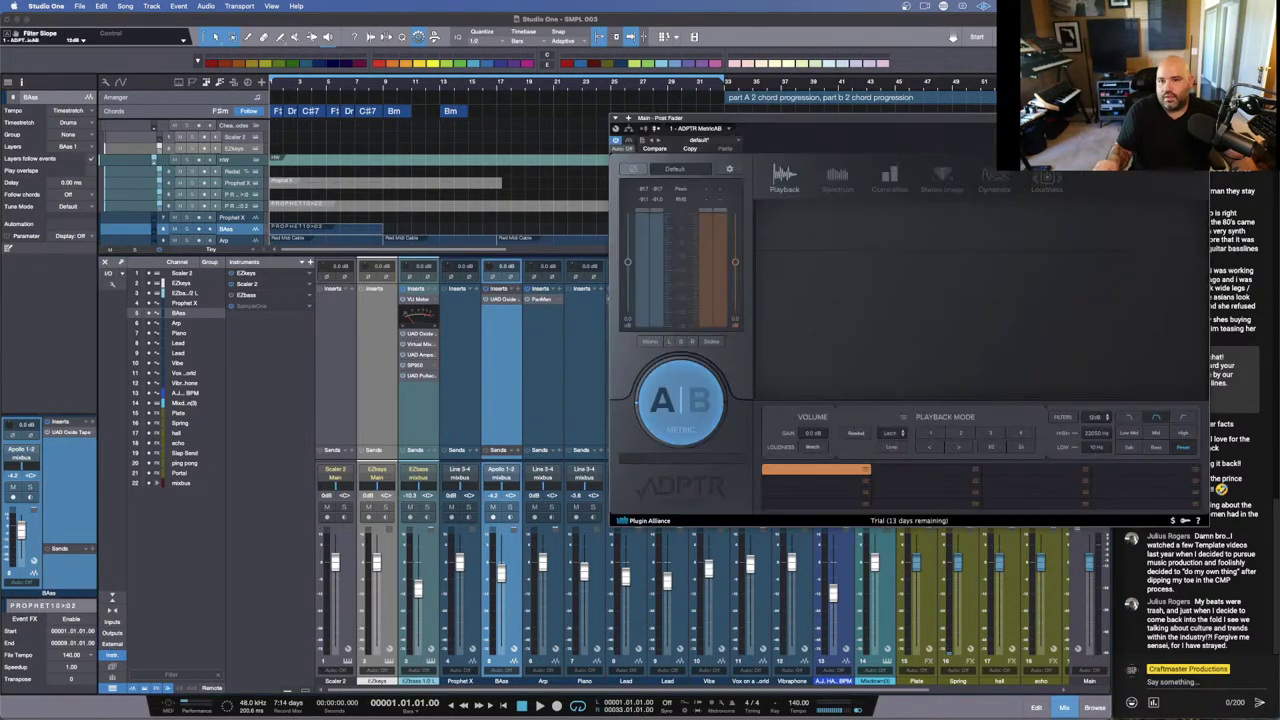
Step: Move the MetricAB window clear of the Main channel and play the song's opening bars to check its metering
drag(955, 110, 664, 146)
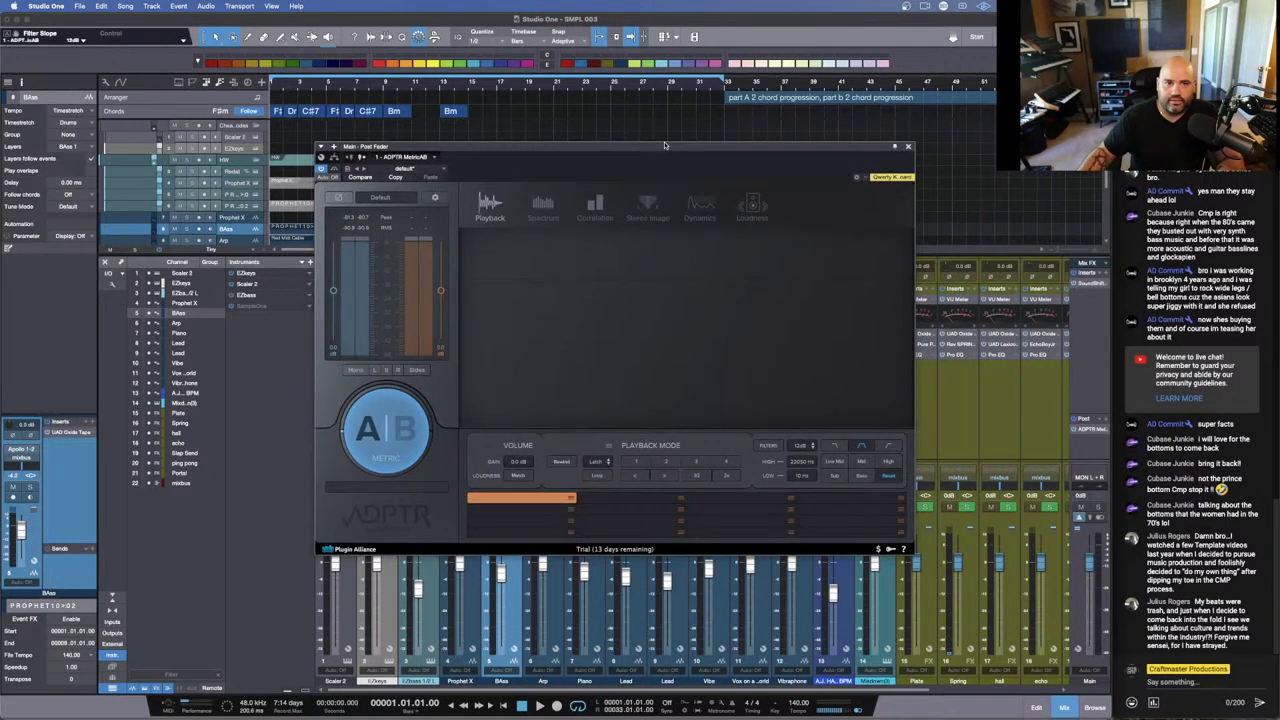
key(space)
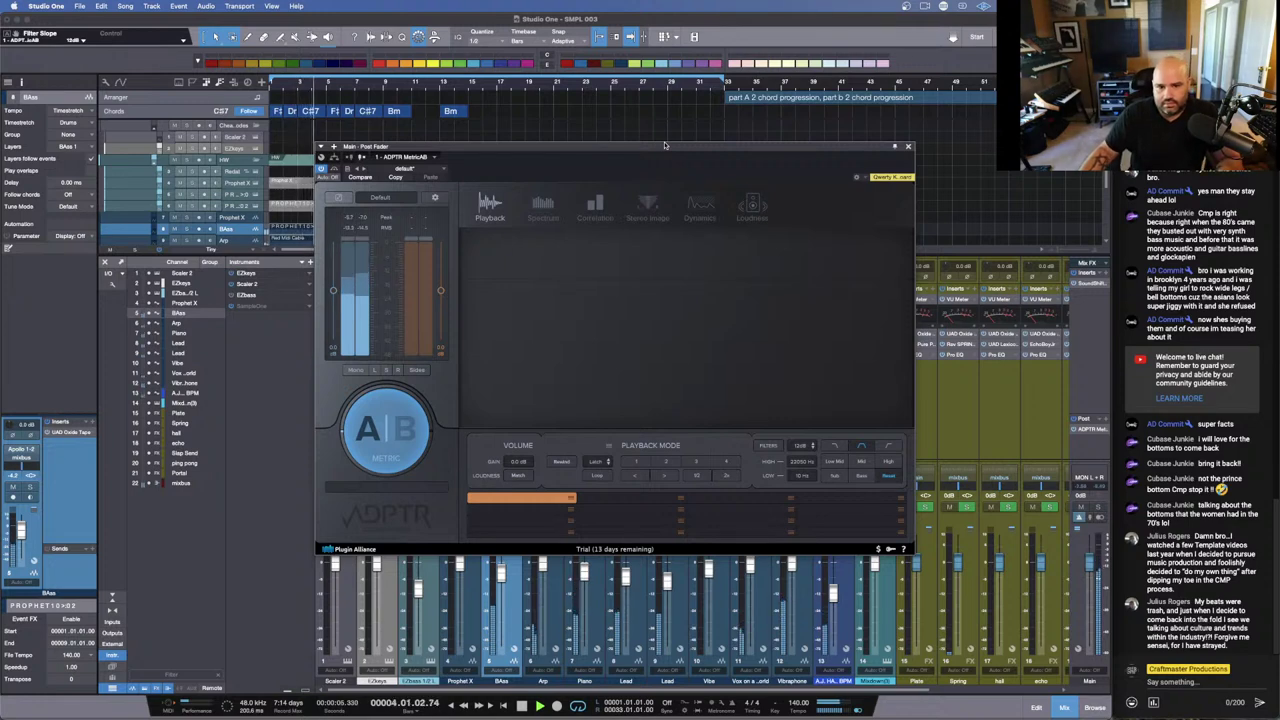
key(space)
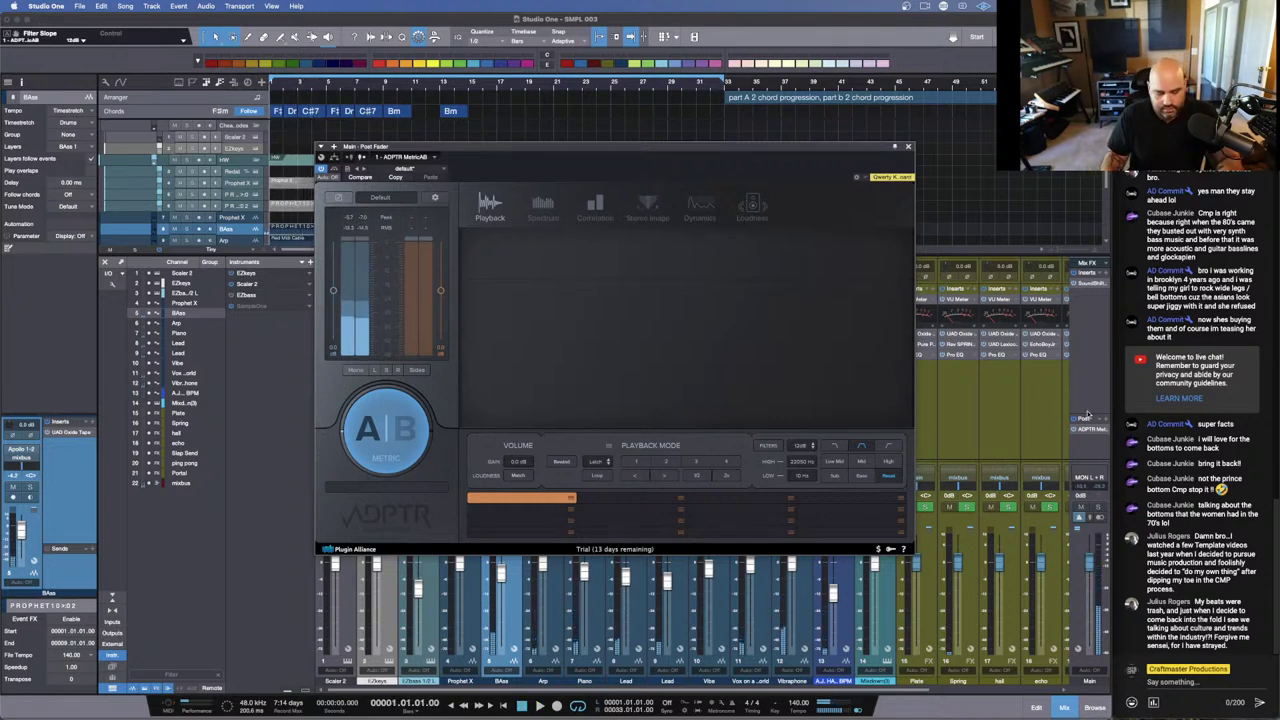
Step: Show the file browser beside the MetricAB window and expand the AL HUG VOL.3 STEMS folder
key(F5)
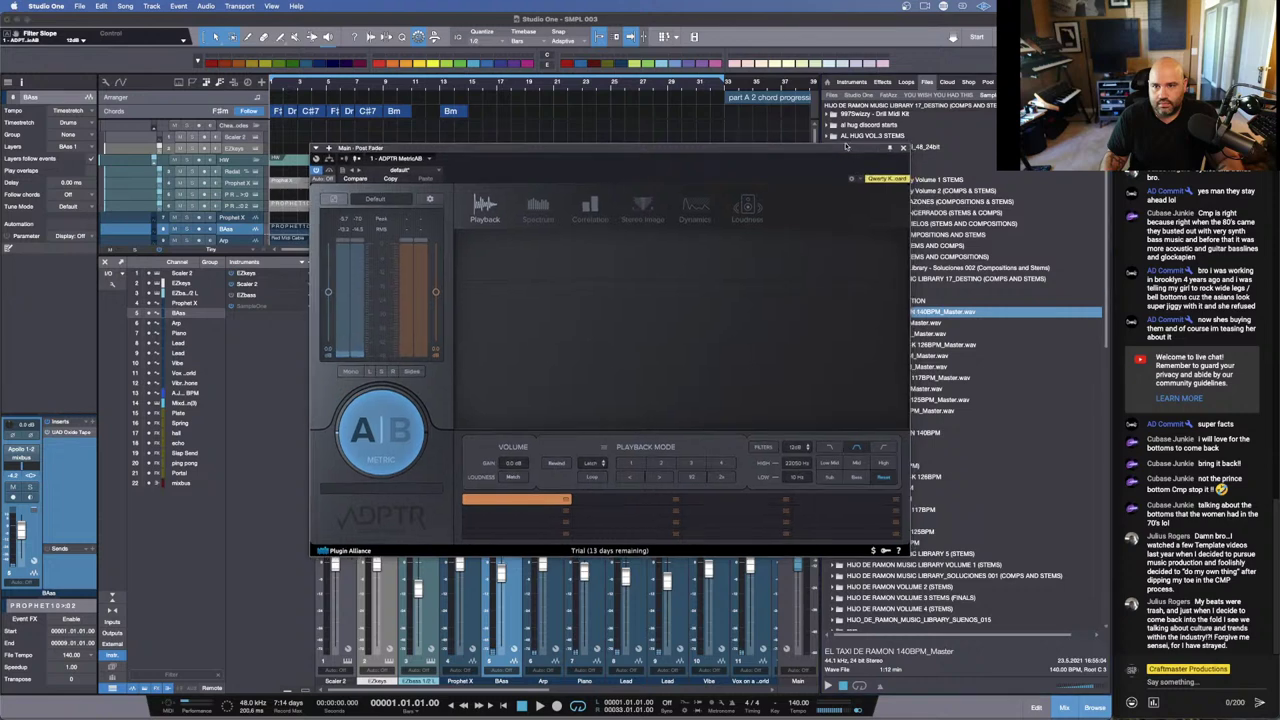
drag(866, 146, 741, 134)
click(833, 136)
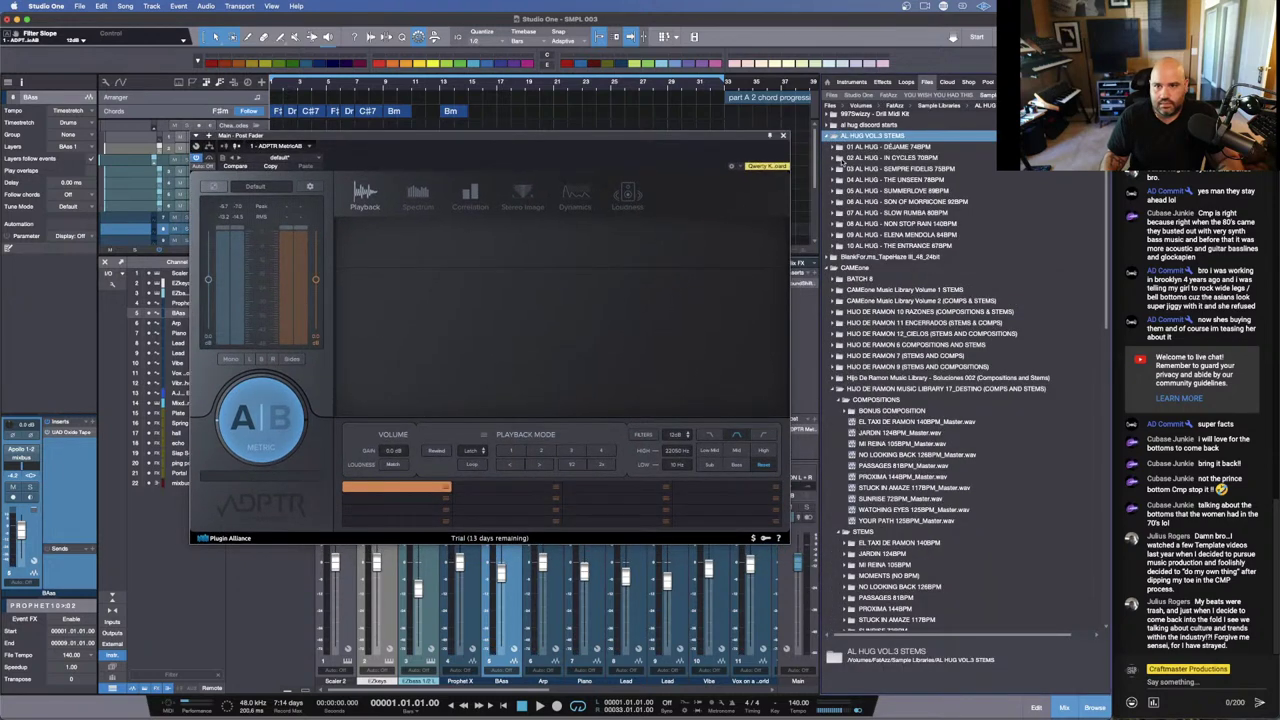
scroll(838, 158, up, 1)
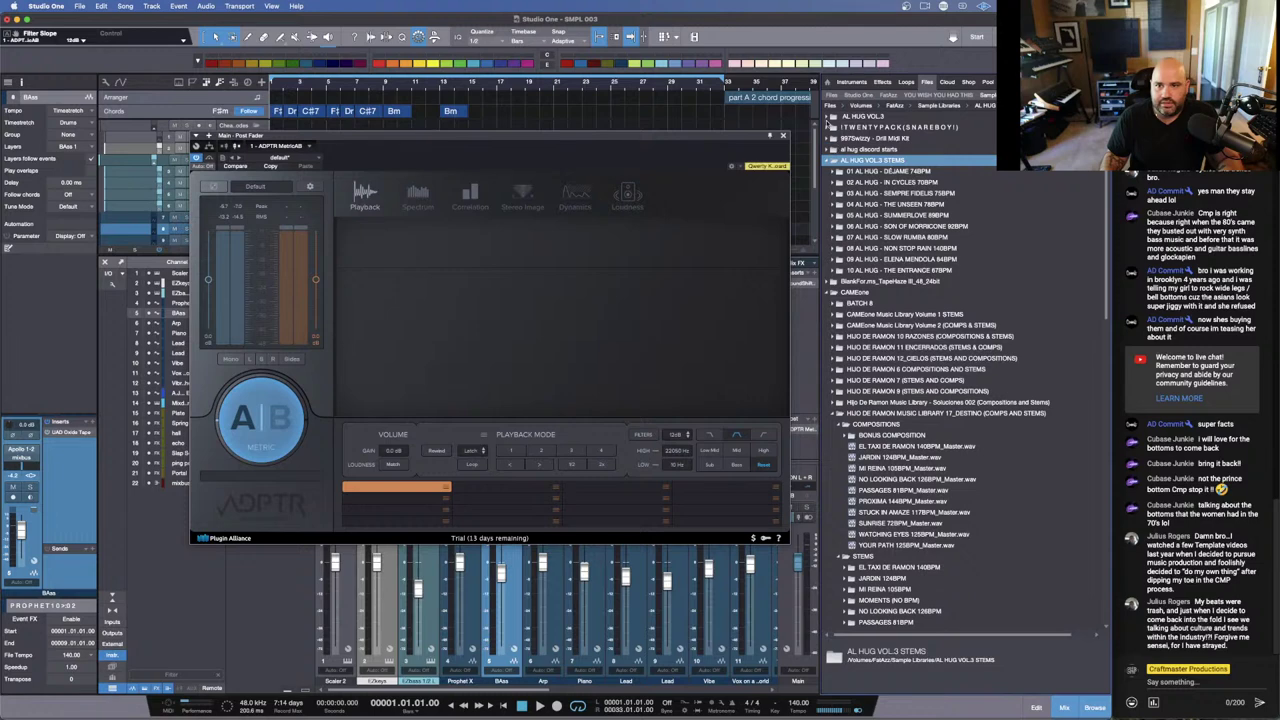
Step: Preview 01 AL HUG - DÉJAME 74BPM and 02 AL HUG - IN CYCLES 70BPM from the AL HUG VOL.3 folder, and briefly play the song for comparison
click(845, 117)
click(858, 128)
click(828, 688)
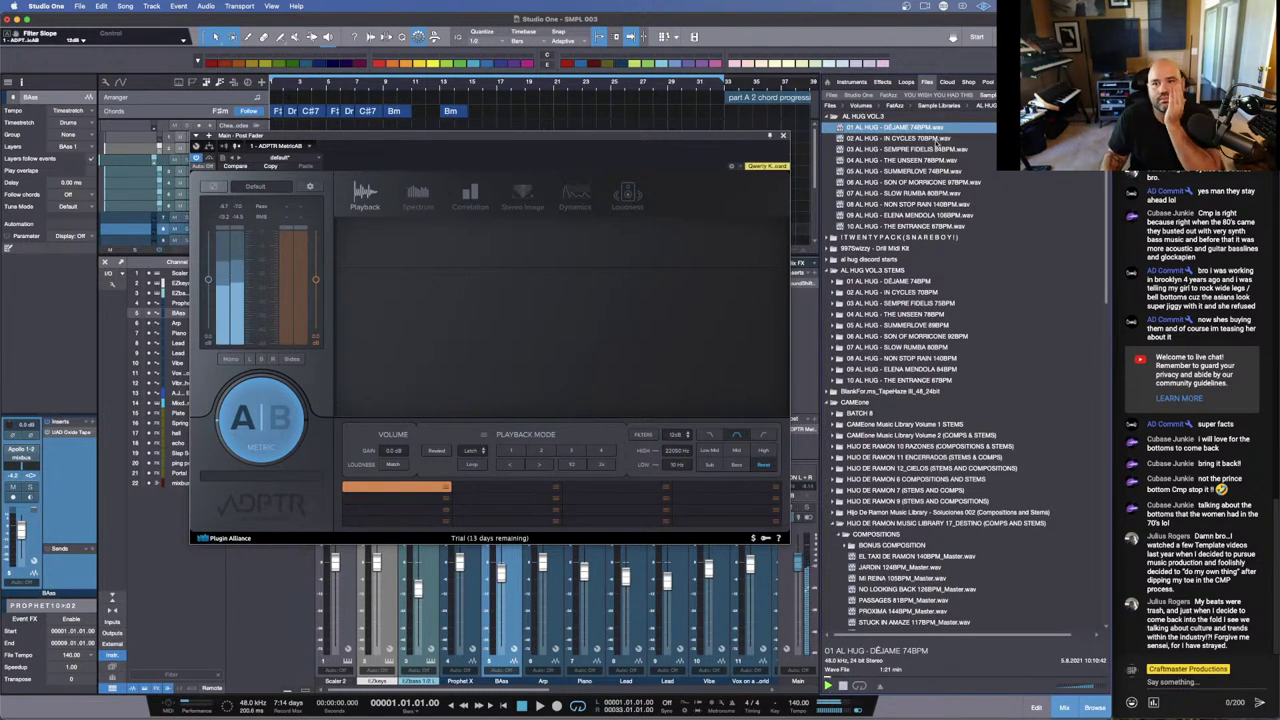
key(Down)
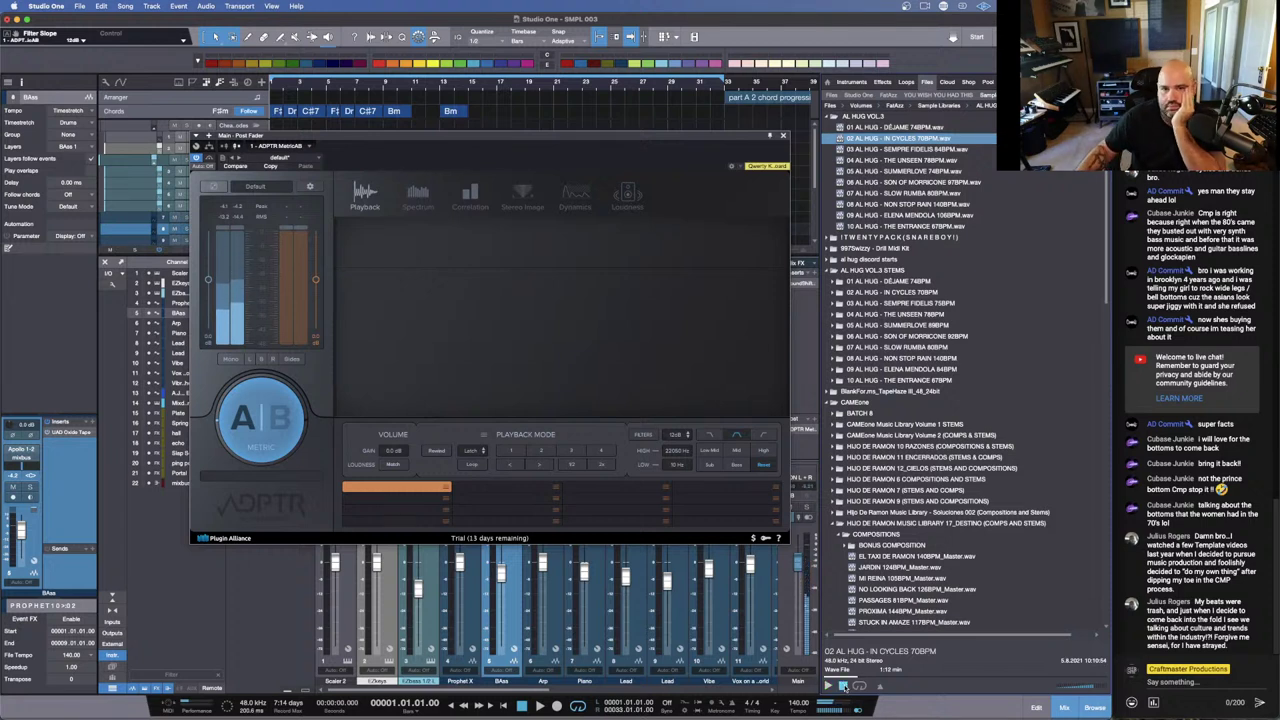
click(843, 686)
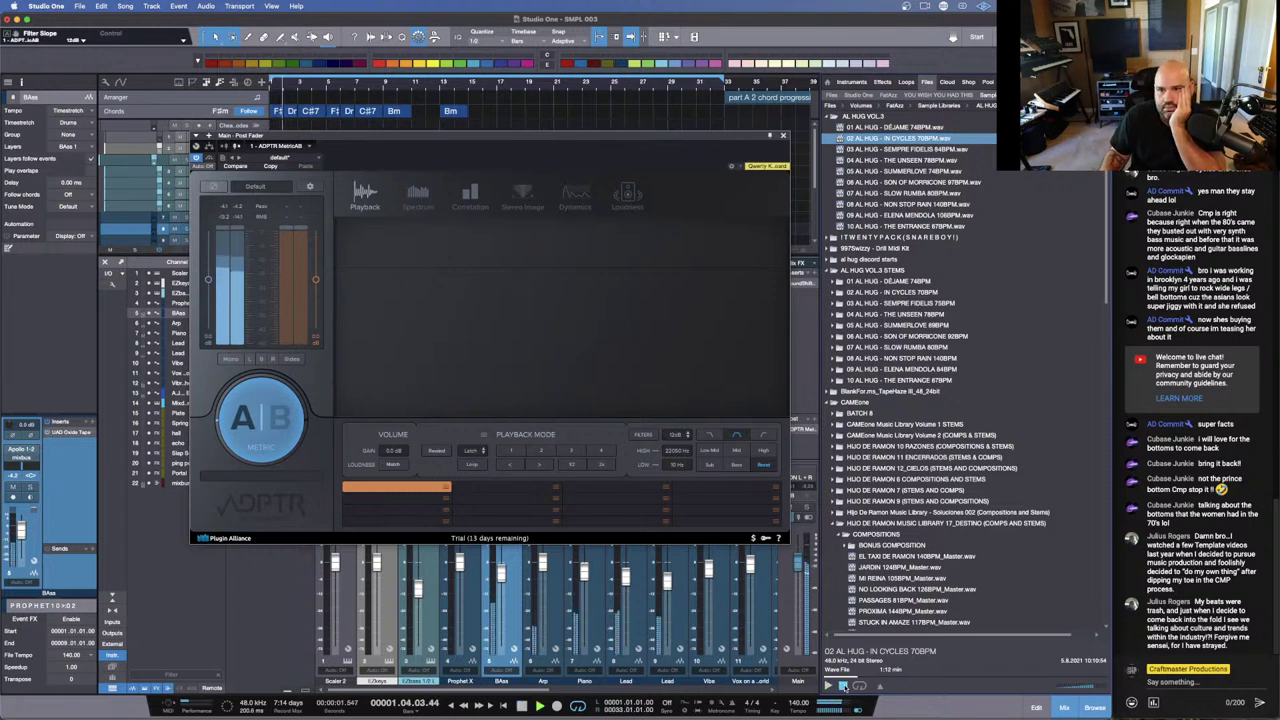
click(843, 686)
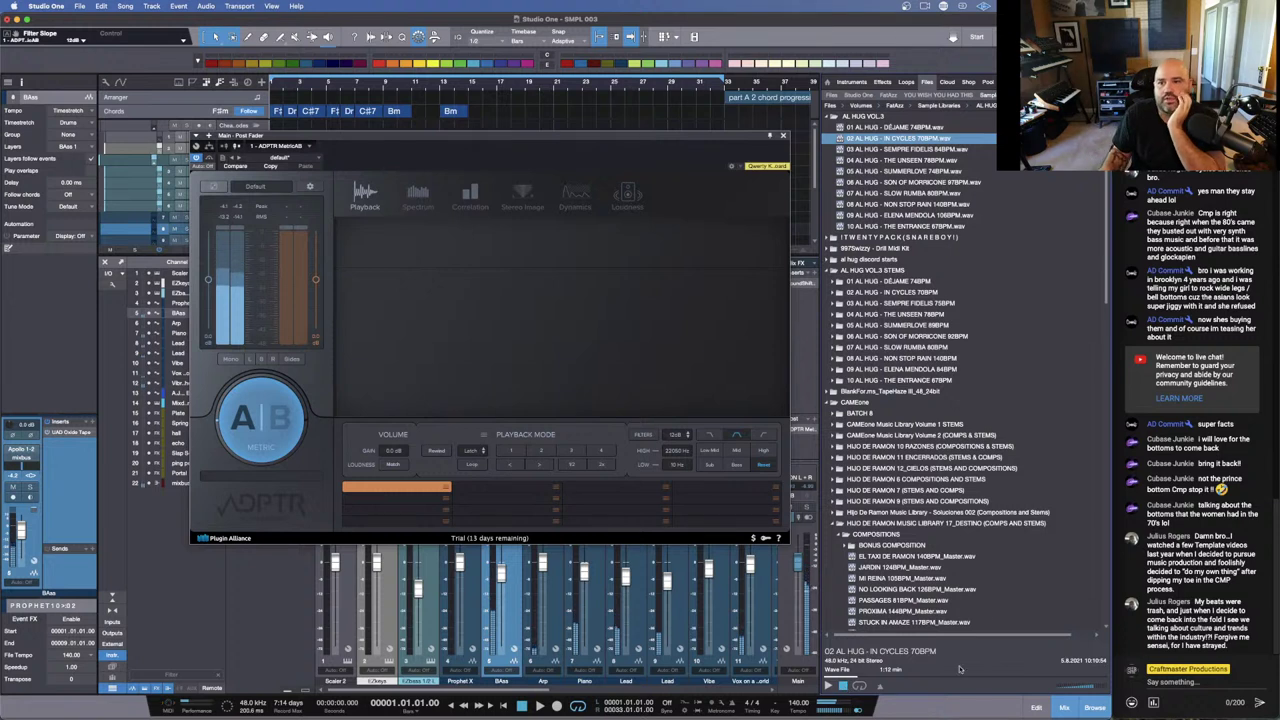
Step: Preview THE UNSEEN, SUMMERLOVE, SON OF MORRICONE and NON STOP RAIN in the AL HUG VOL.3 folder as reference candidates
click(870, 161)
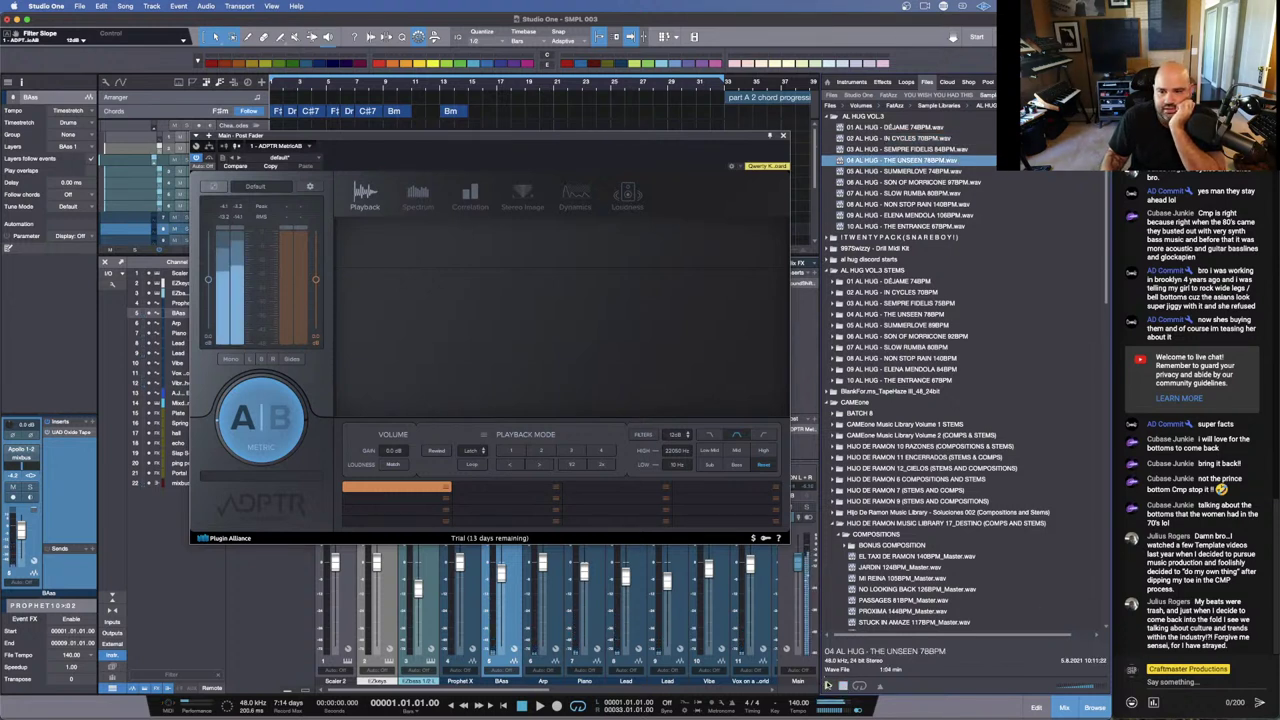
click(898, 173)
click(904, 184)
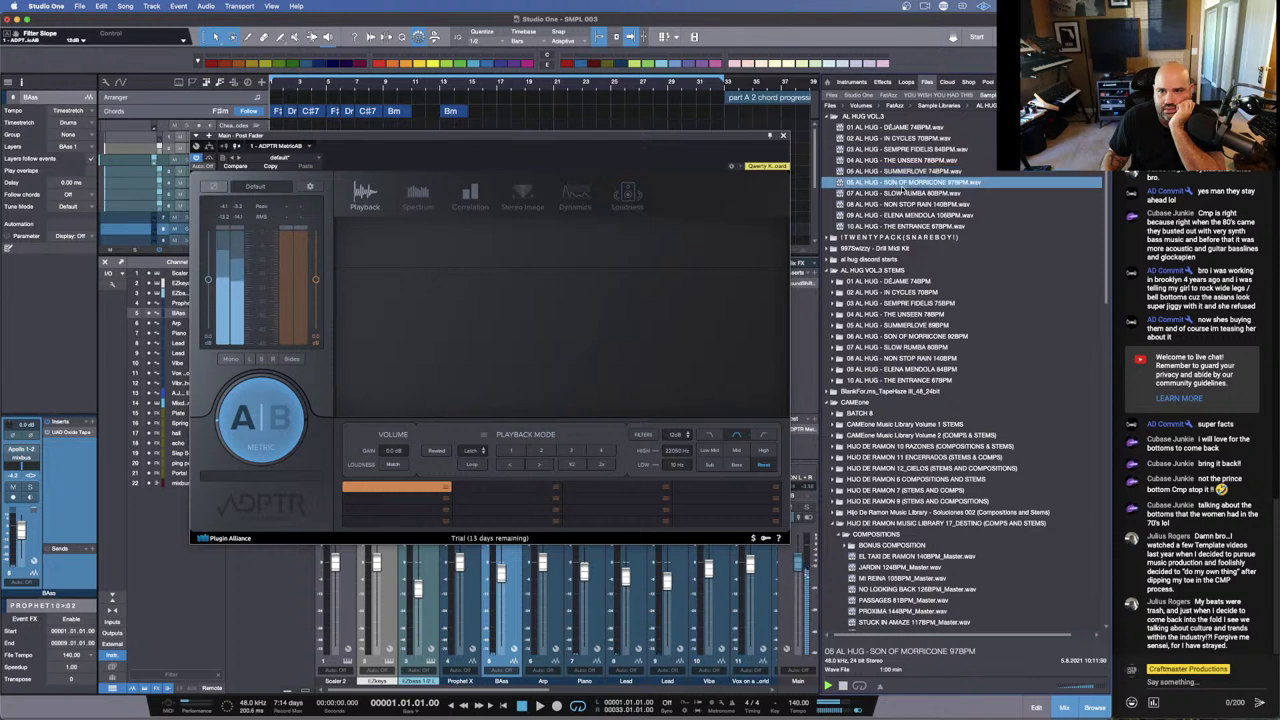
click(903, 205)
click(903, 174)
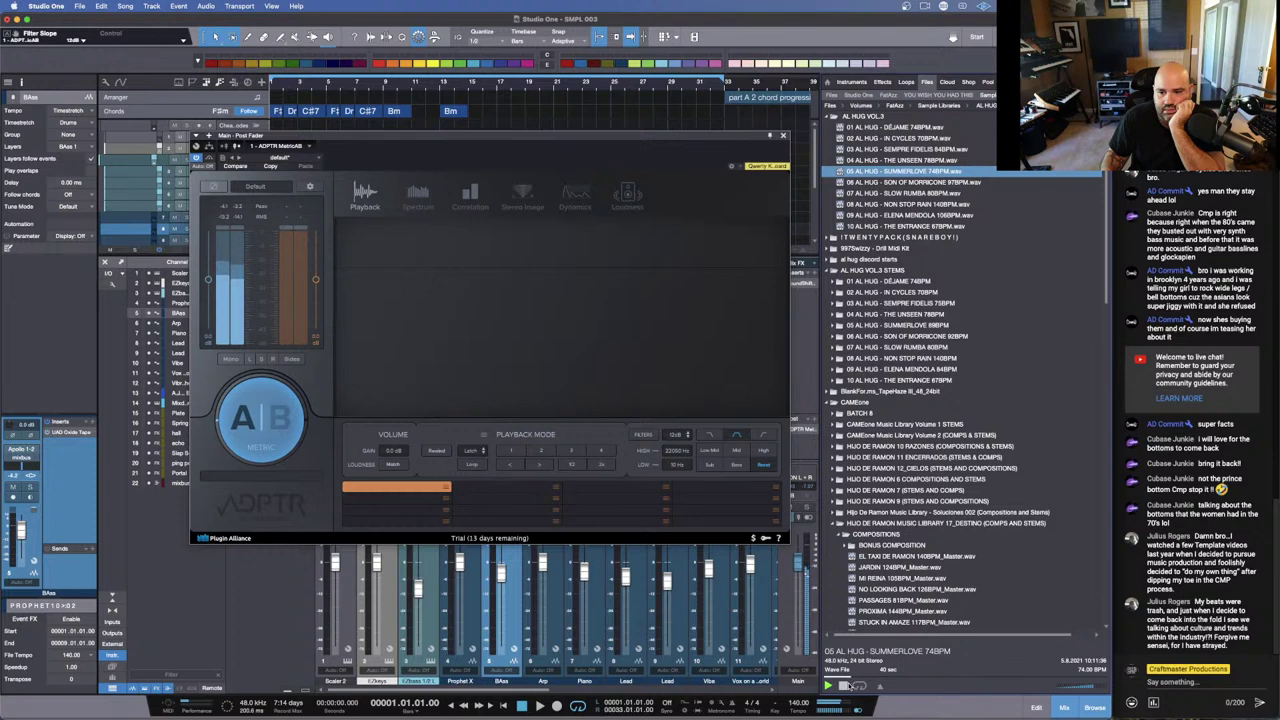
click(843, 686)
Step: Collapse both AL HUG VOL.3 folders and preview the DESTINO library's composition masters from EL TAXI DE RAMON 140BPM through PASSAGES 81BPM
click(829, 116)
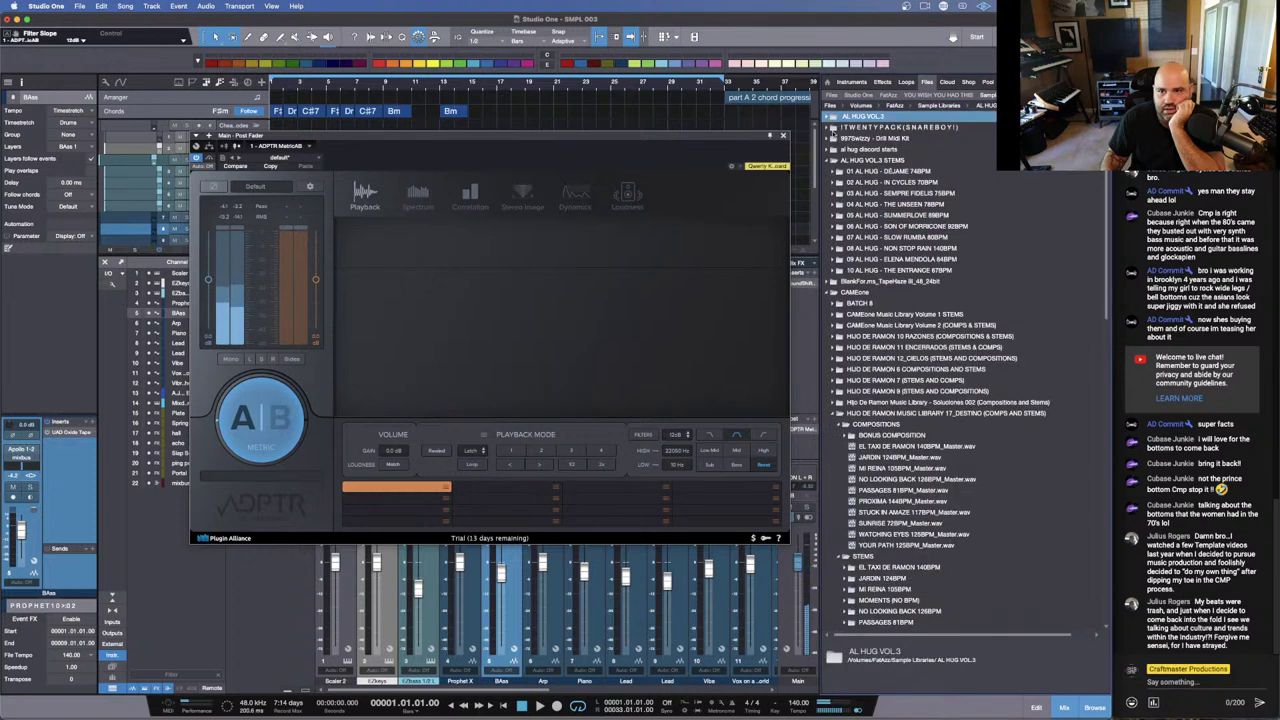
click(827, 160)
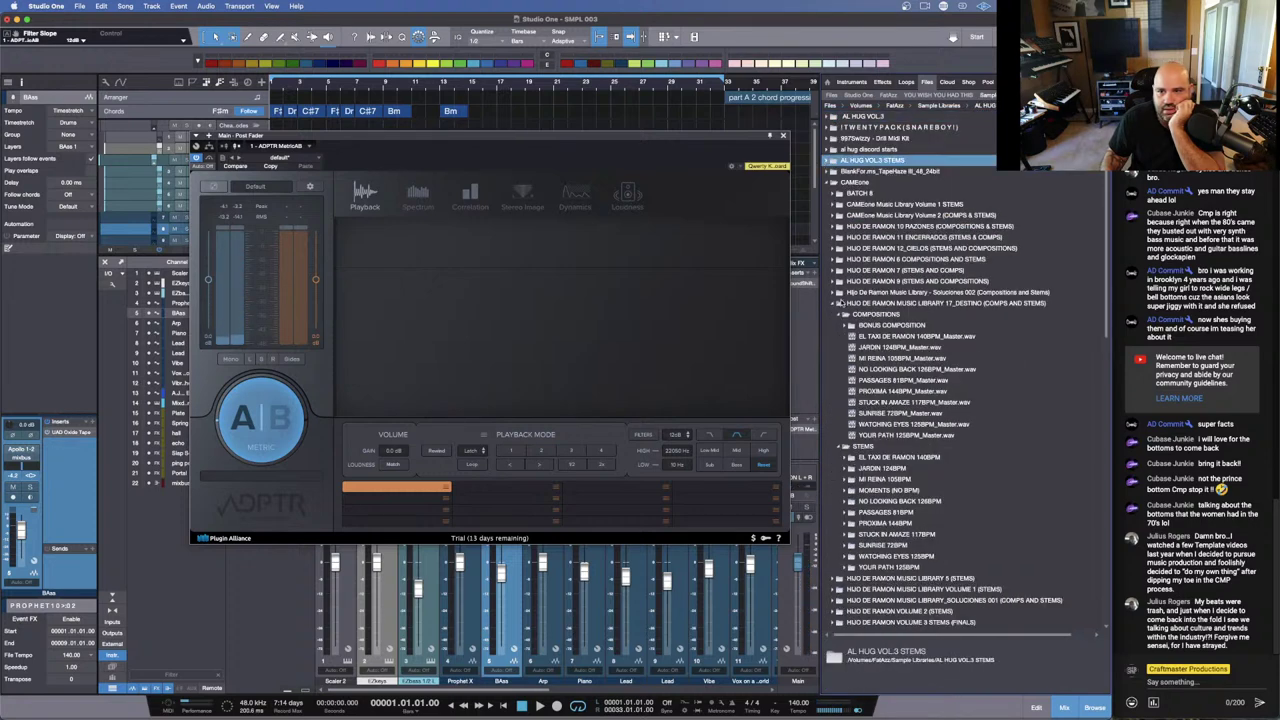
click(880, 338)
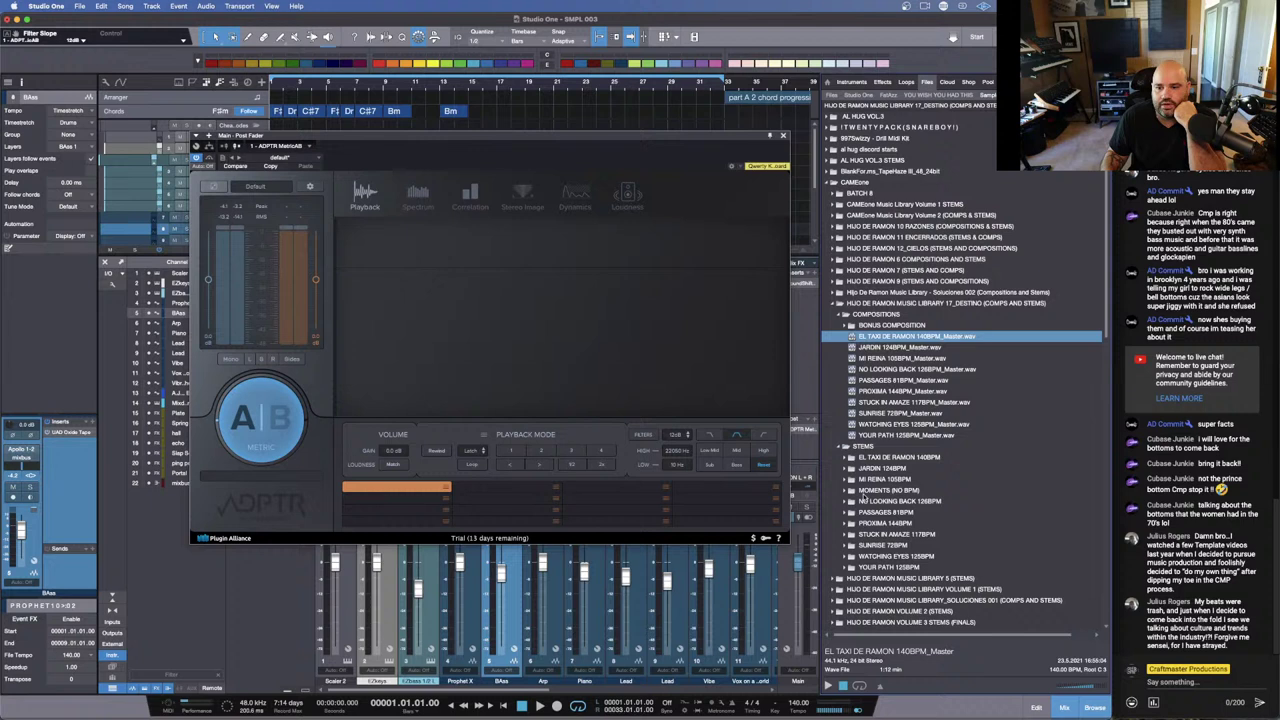
click(827, 684)
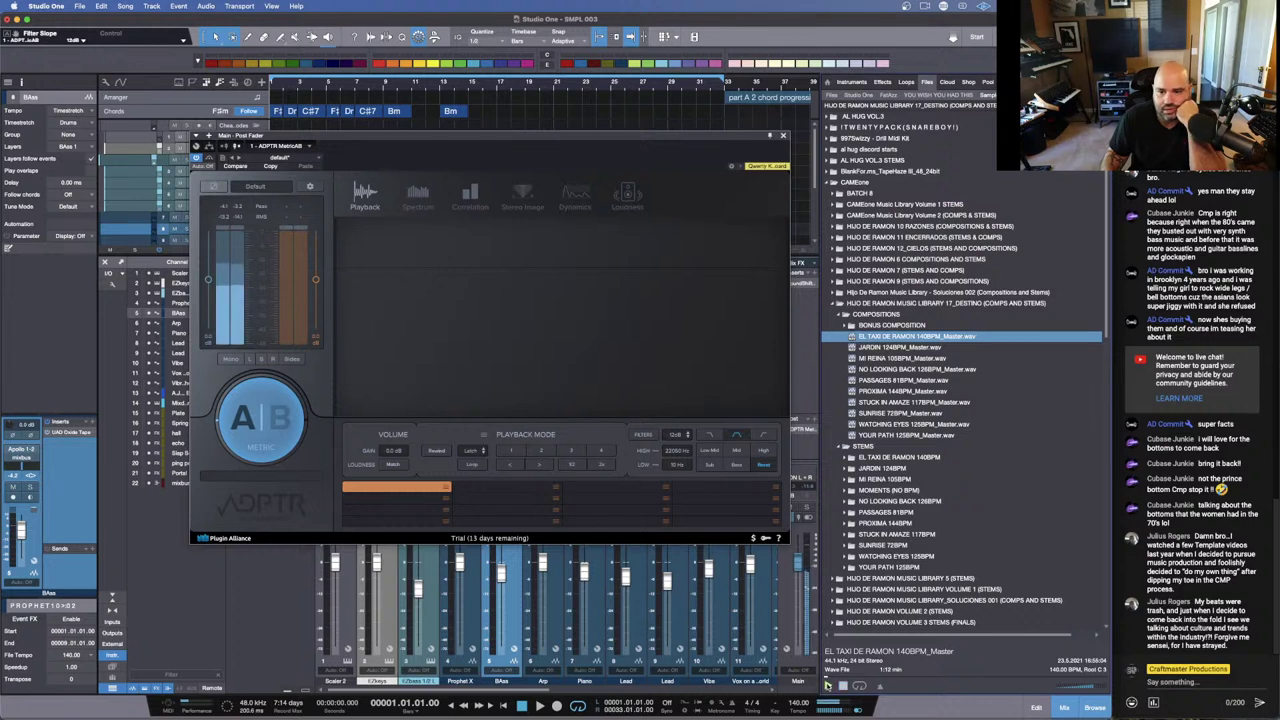
click(890, 348)
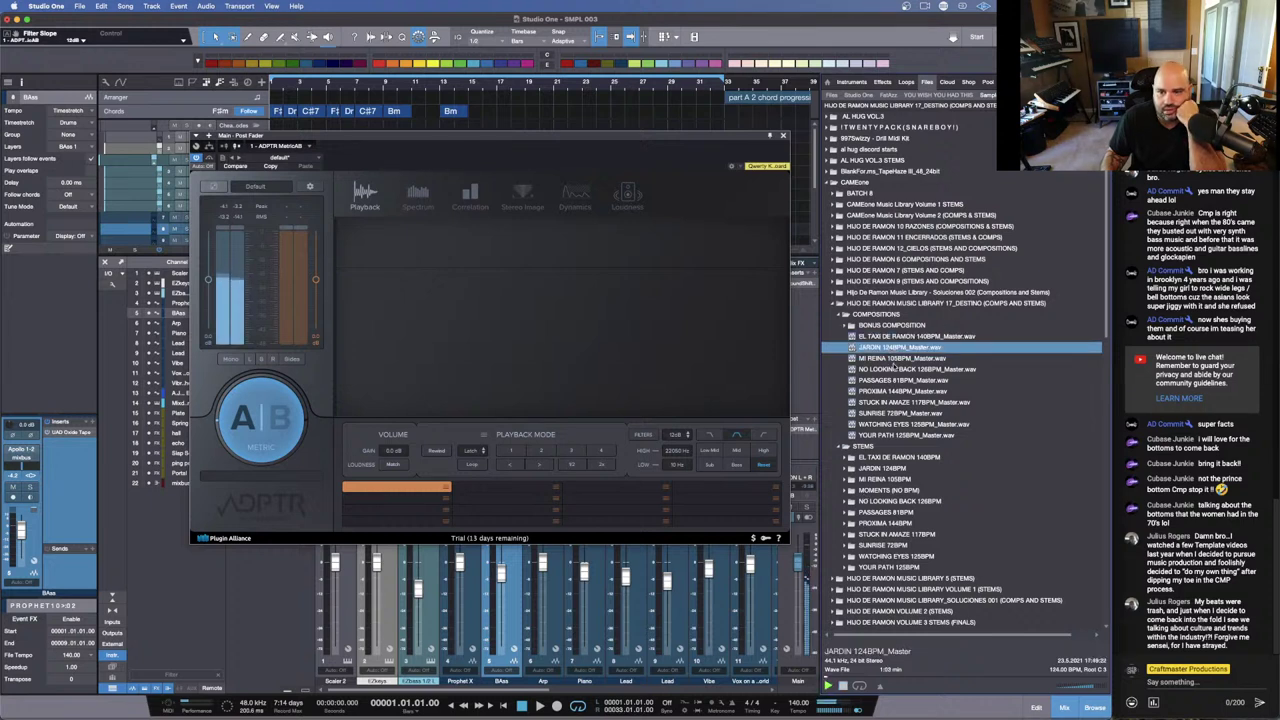
click(893, 361)
click(898, 371)
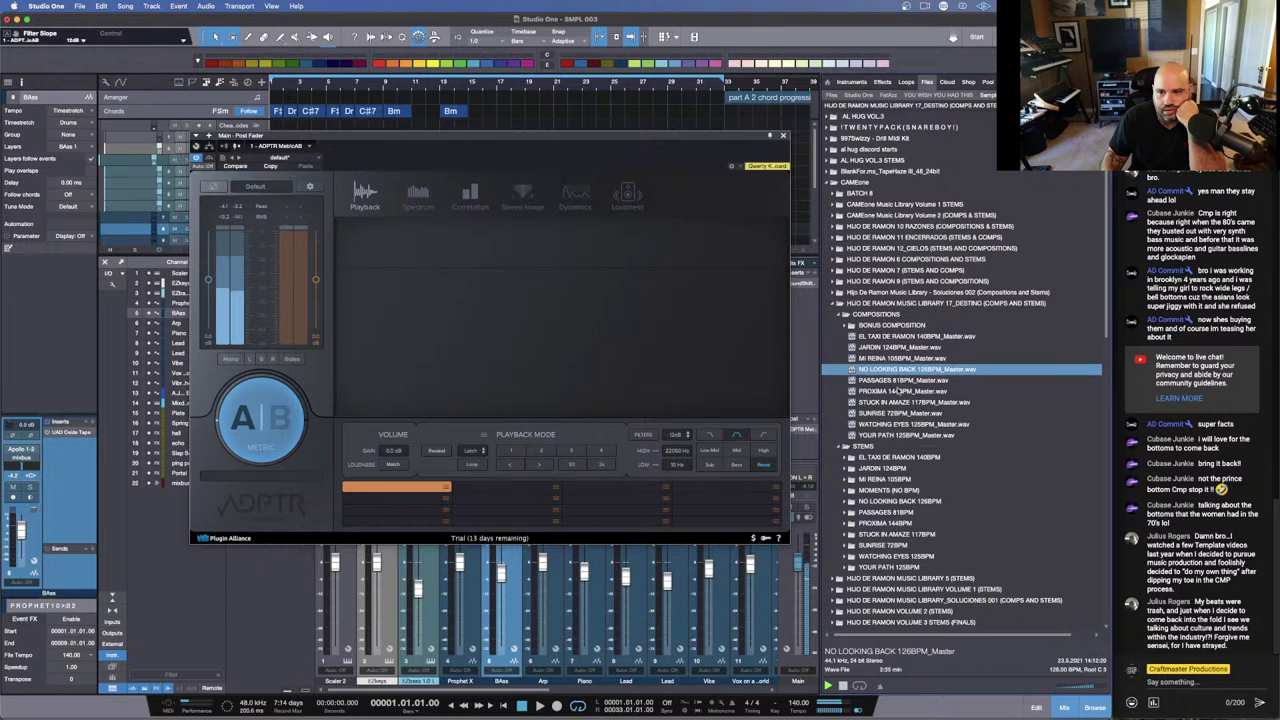
click(903, 381)
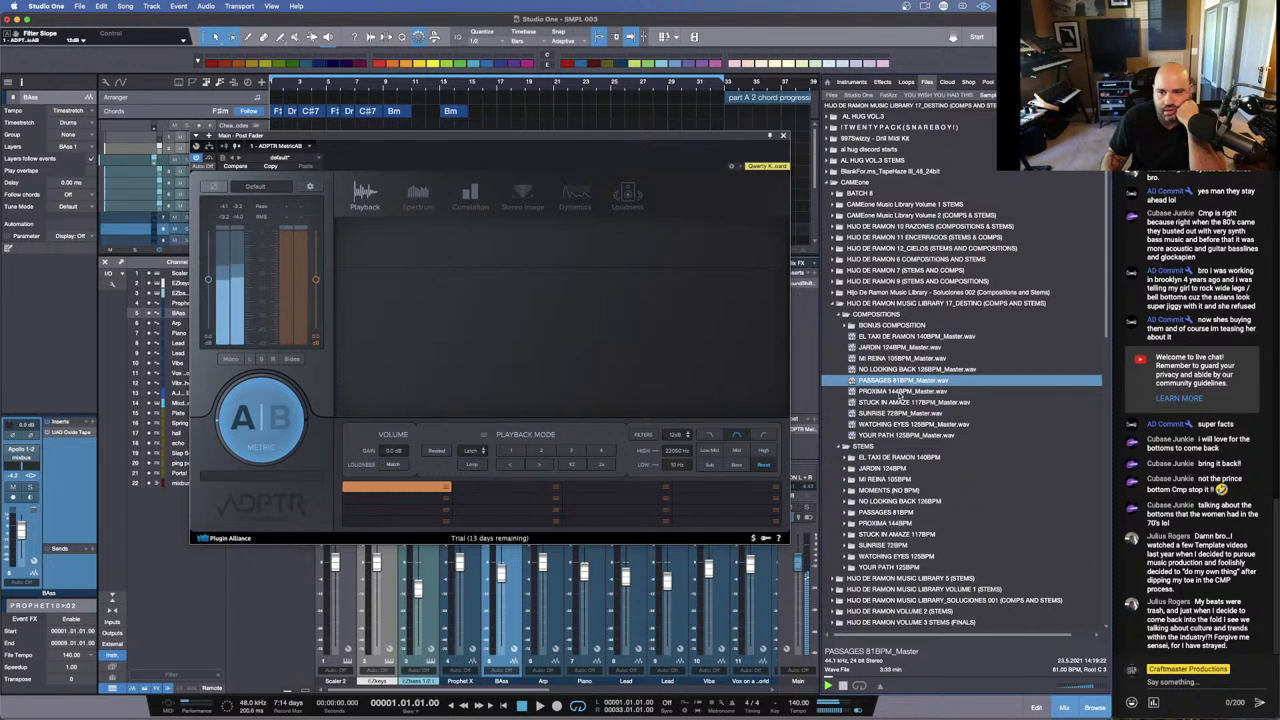
Step: Load PASSAGES 81BPM_Master.wav into MetricAB's first reference slot with Sync playback, and show the Spectrum view
drag(898, 393, 390, 488)
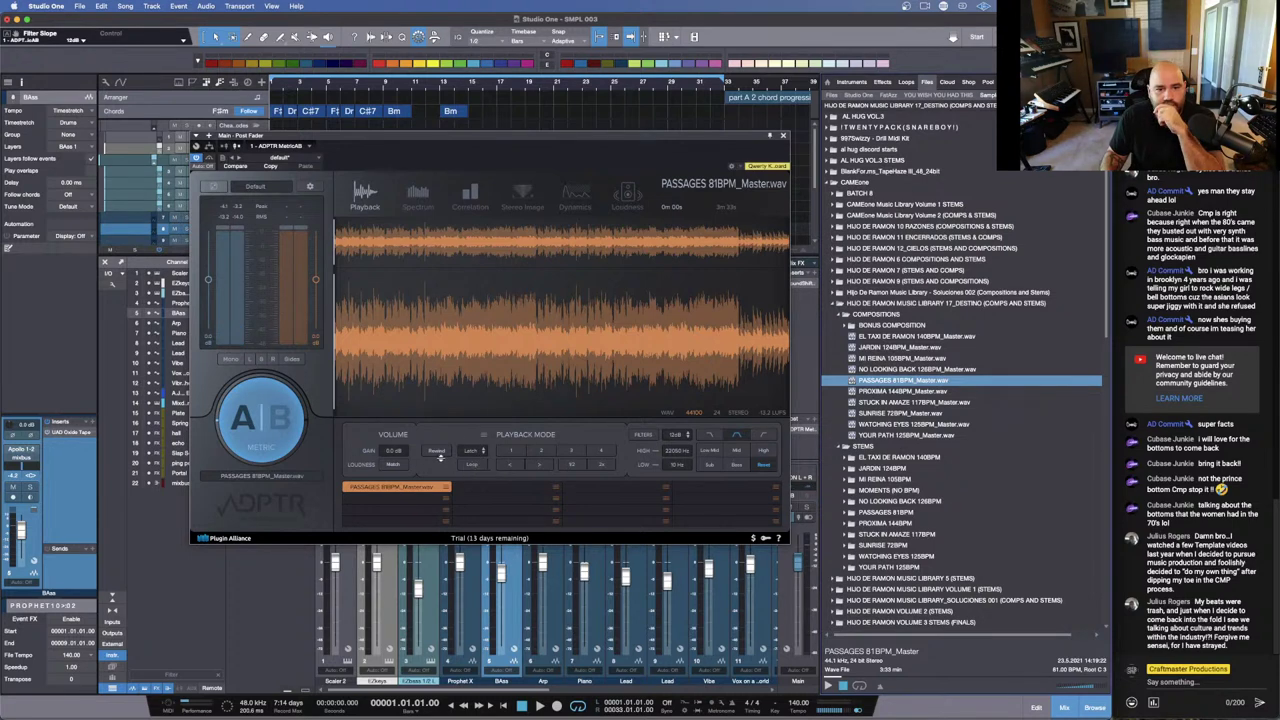
click(468, 452)
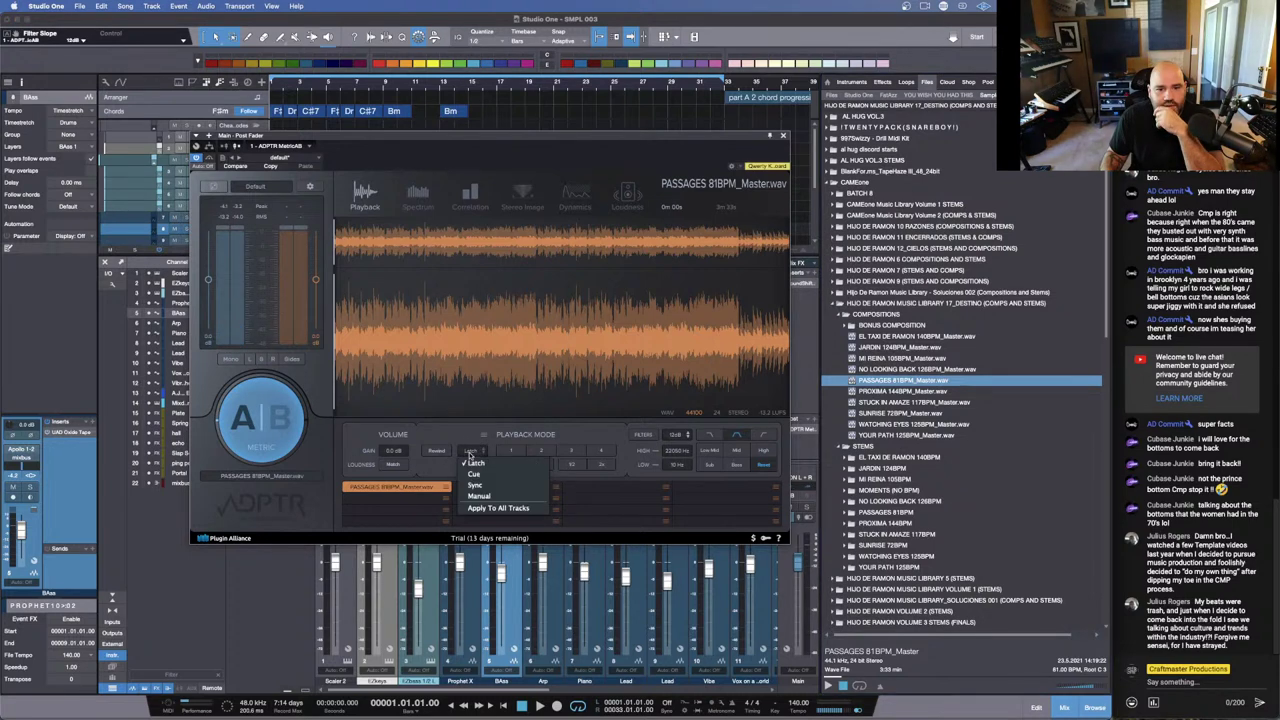
click(515, 485)
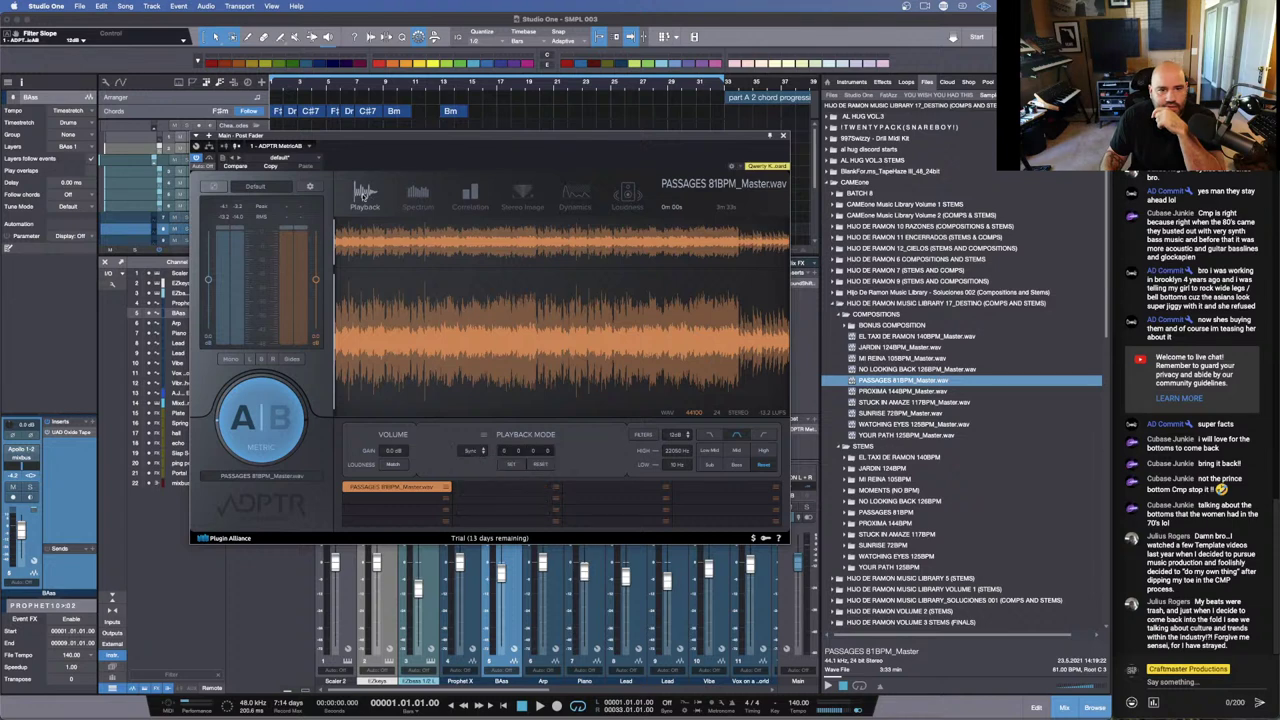
click(406, 193)
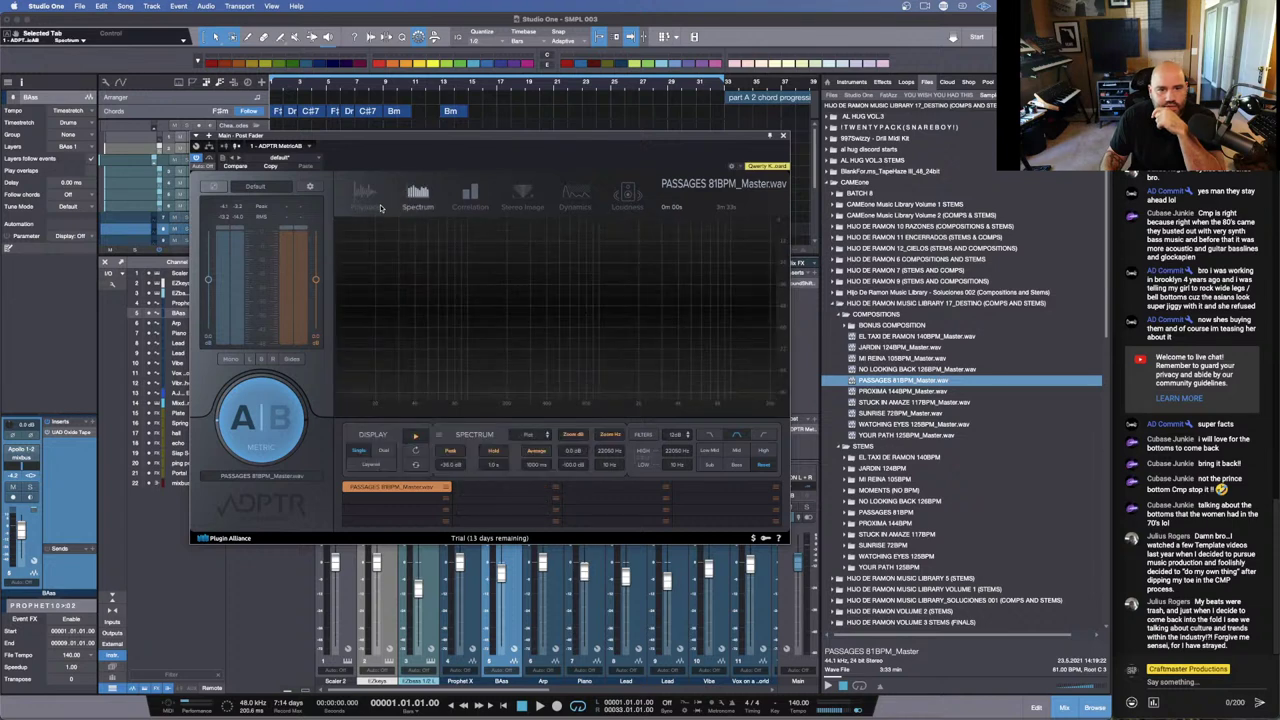
Step: Play the PASSAGES reference and the song's mix in MetricAB to compare their spectra, and move the plug-in window off the mixer
click(301, 440)
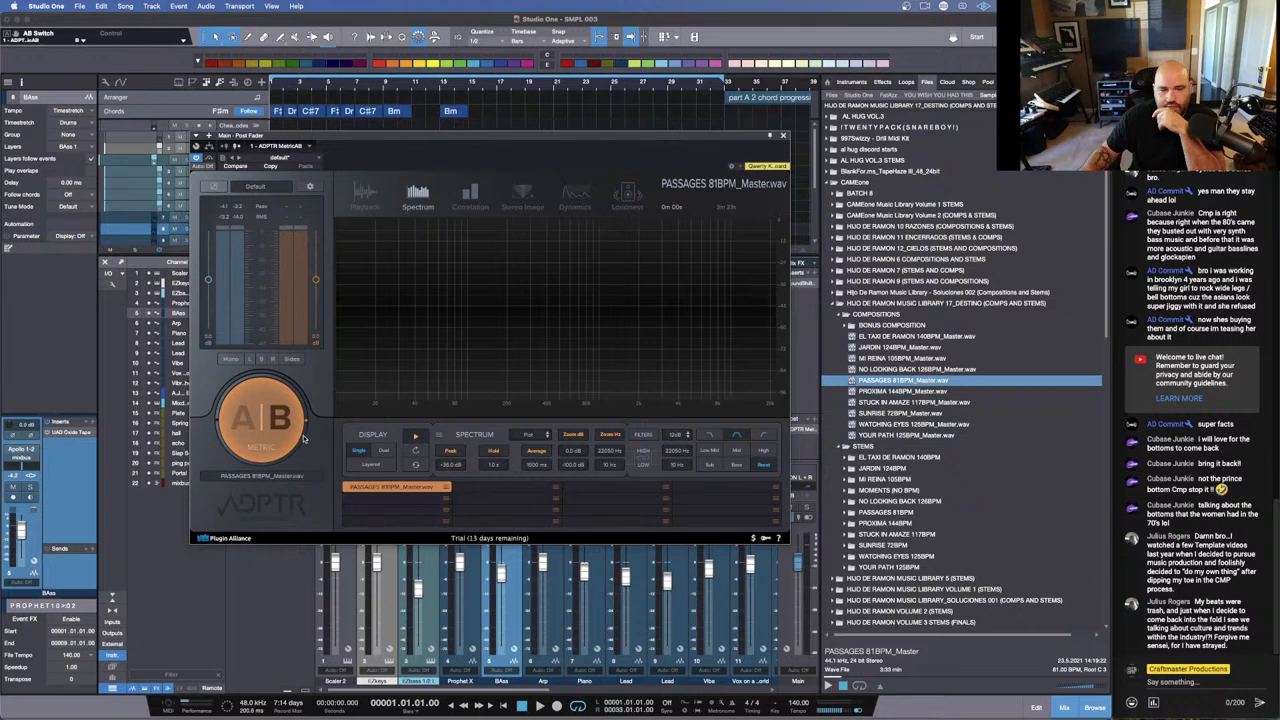
key(space)
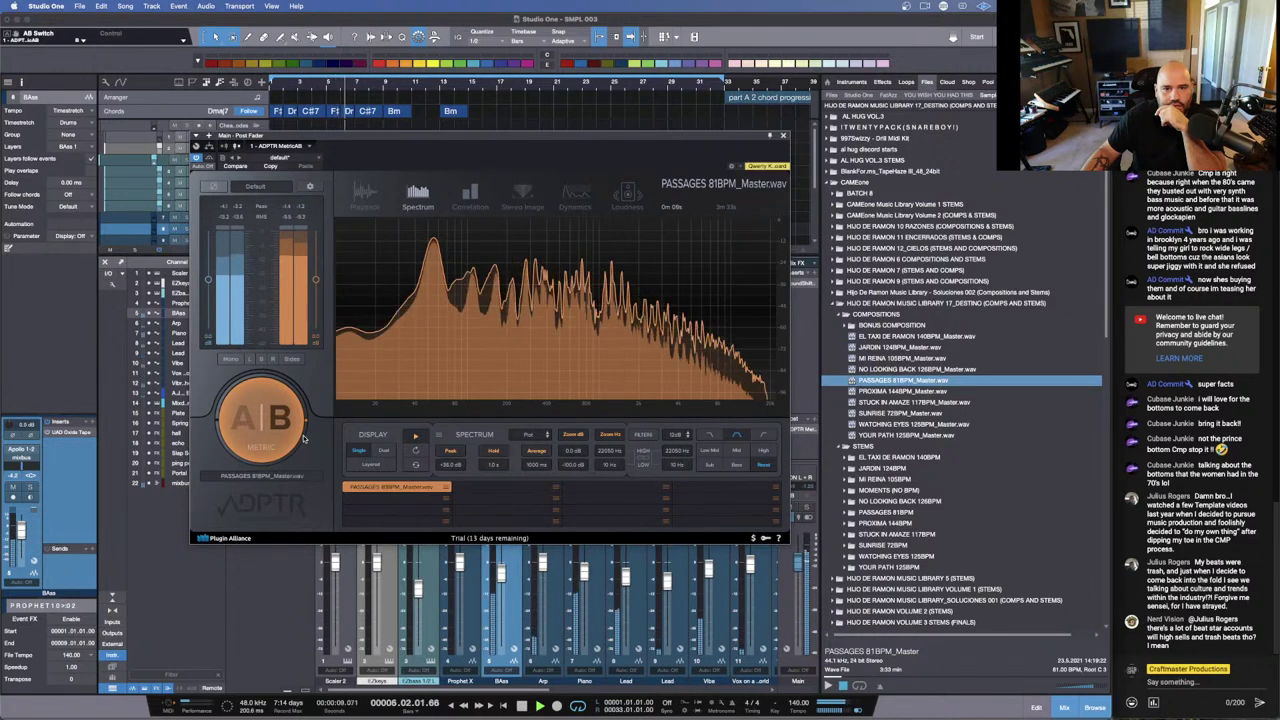
key(space)
click(268, 422)
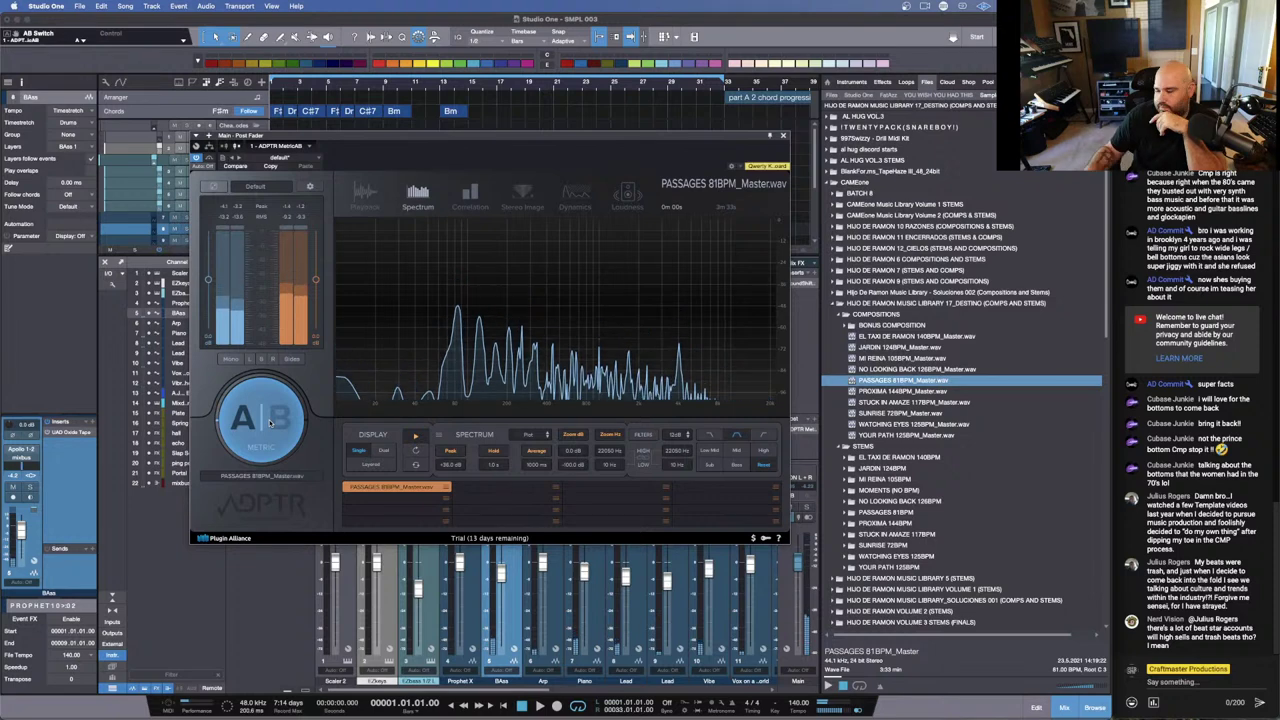
key(space)
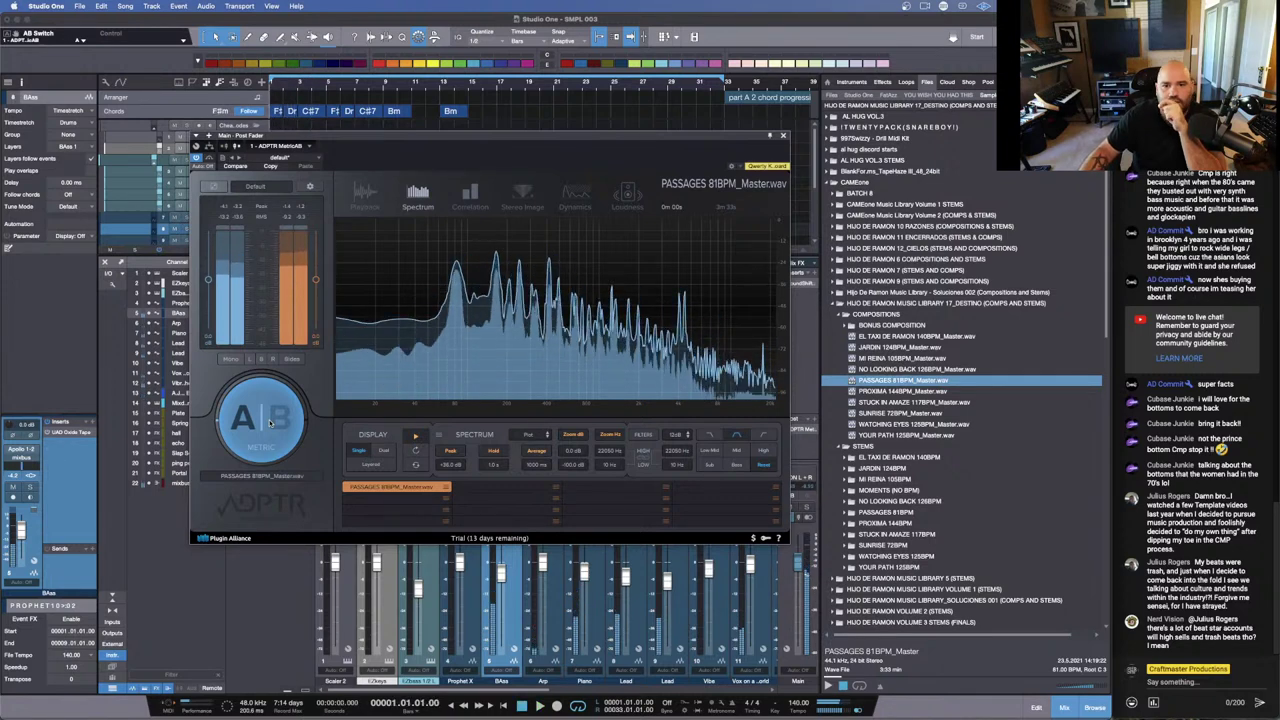
key(space)
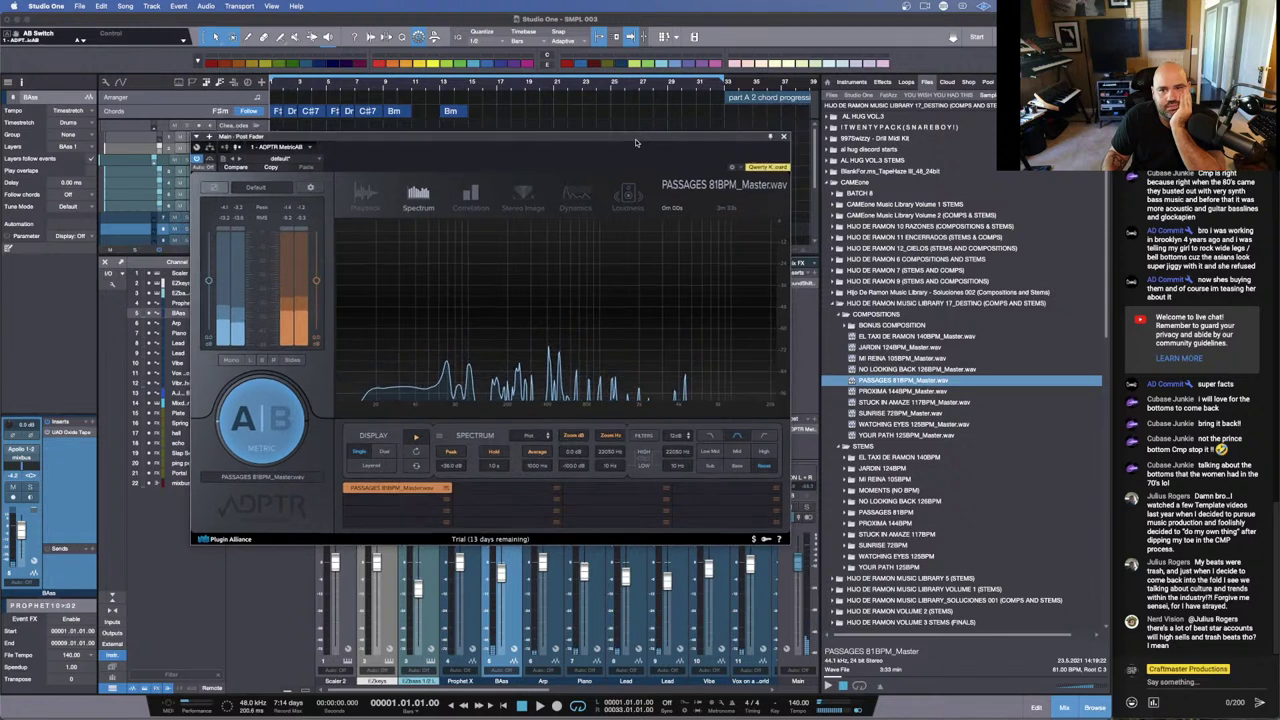
drag(644, 132, 1066, 94)
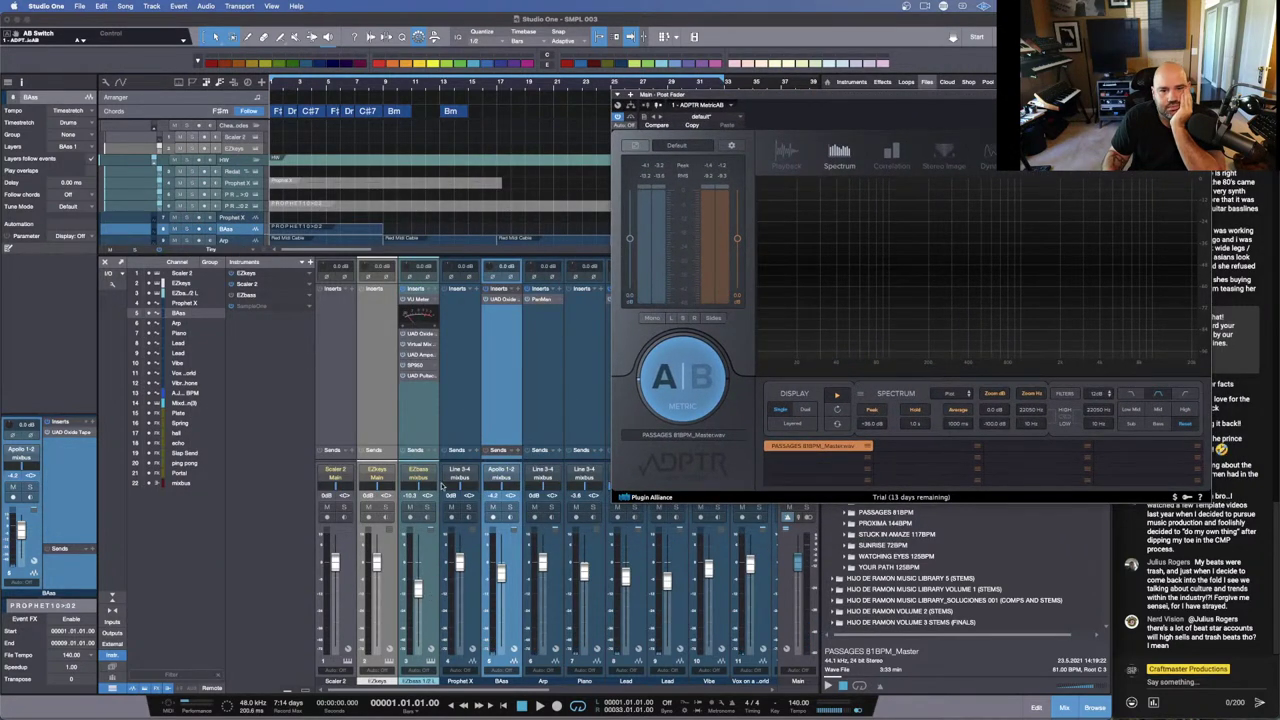
Step: Check the UAD Pultec filter on the EZbass channel and insert FabFilter Pro-Q 3 on the BAss channel
click(426, 376)
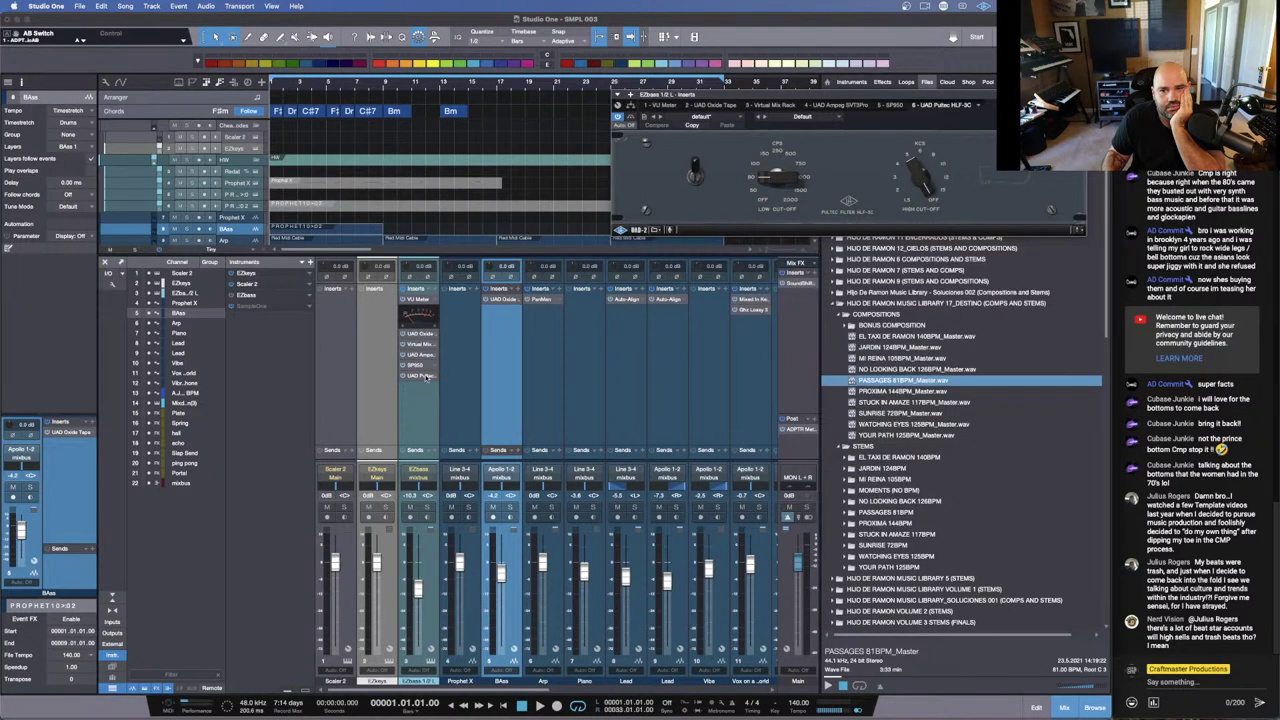
click(501, 305)
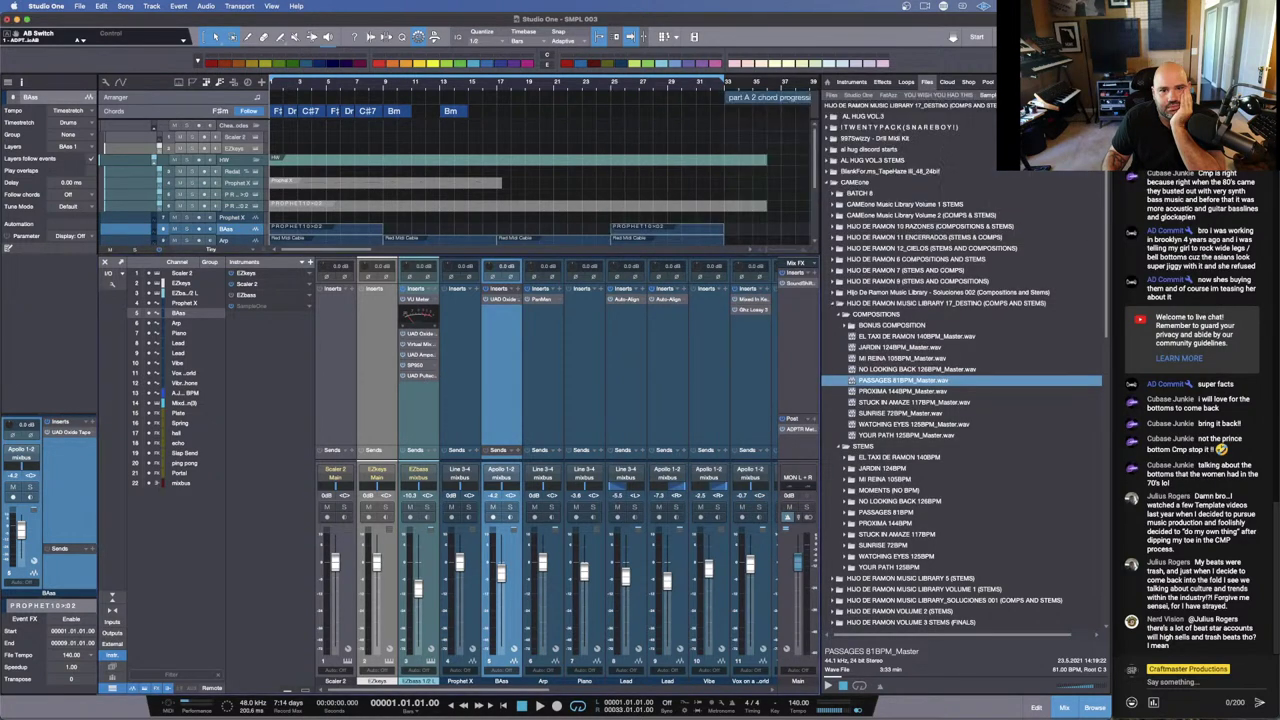
click(522, 288)
text(PR)
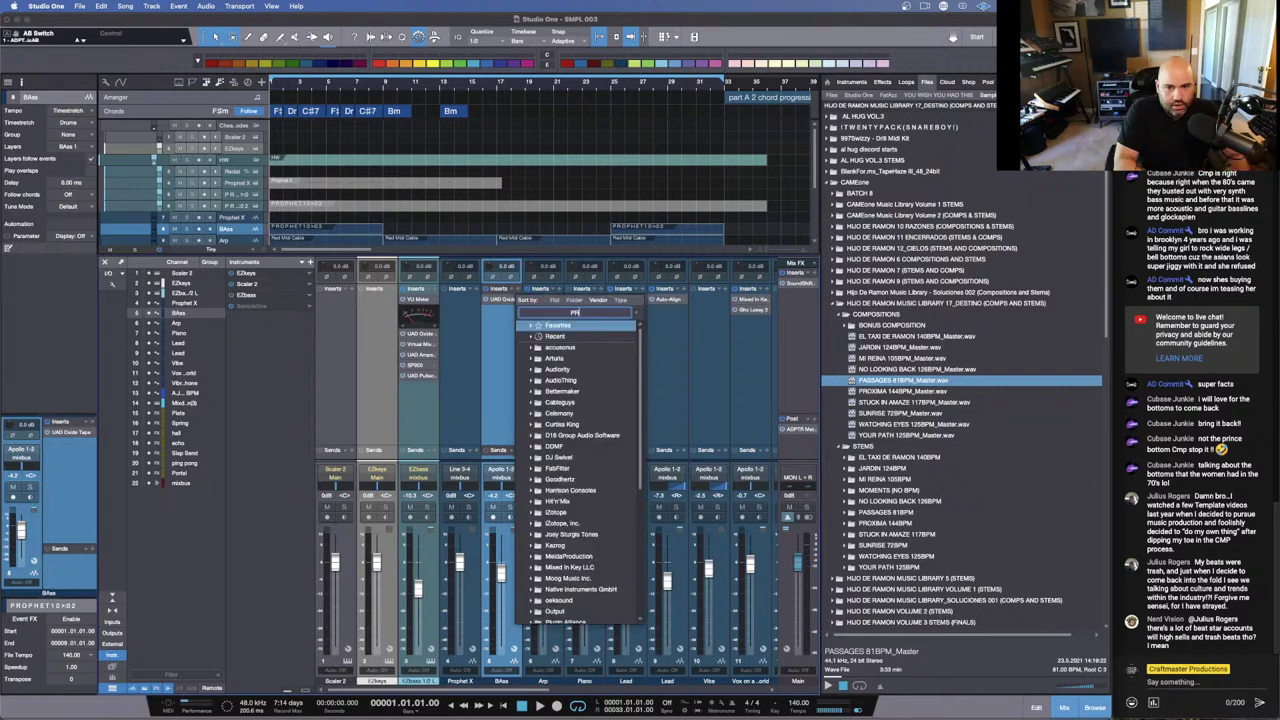
text(O)
key(Down)
key(Down)
key(Down)
key(Down)
key(Down)
key(Down)
key(Down)
key(Down)
key(Down)
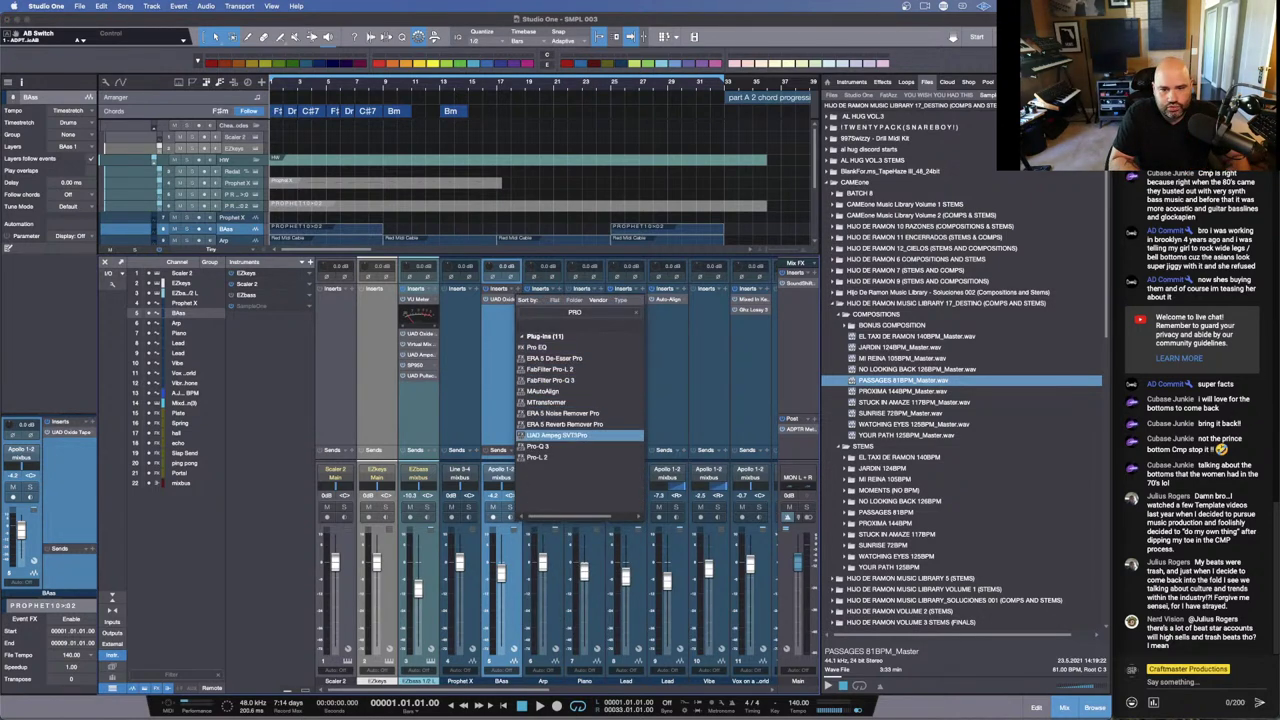
key(Down)
key(Return)
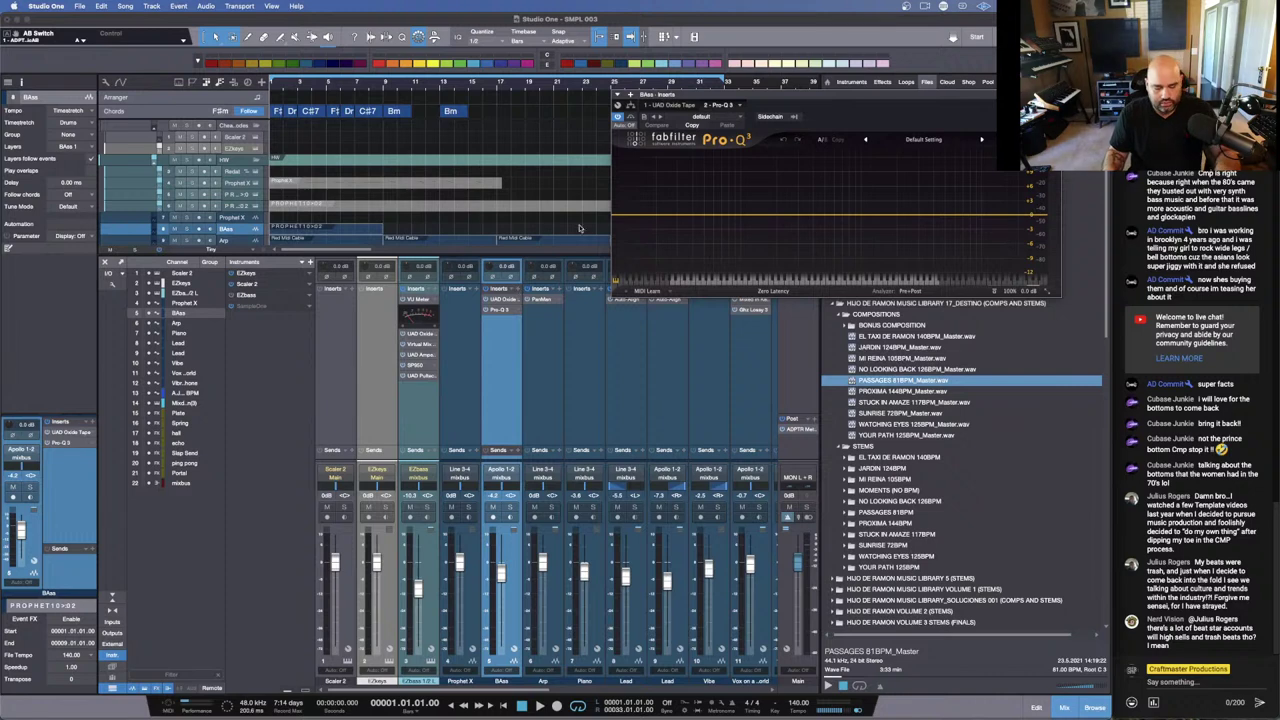
Step: During playback, boost BAss with a Pro-Q 3 low shelf at about 445 Hz, and lower the channel's volume slightly
key(space)
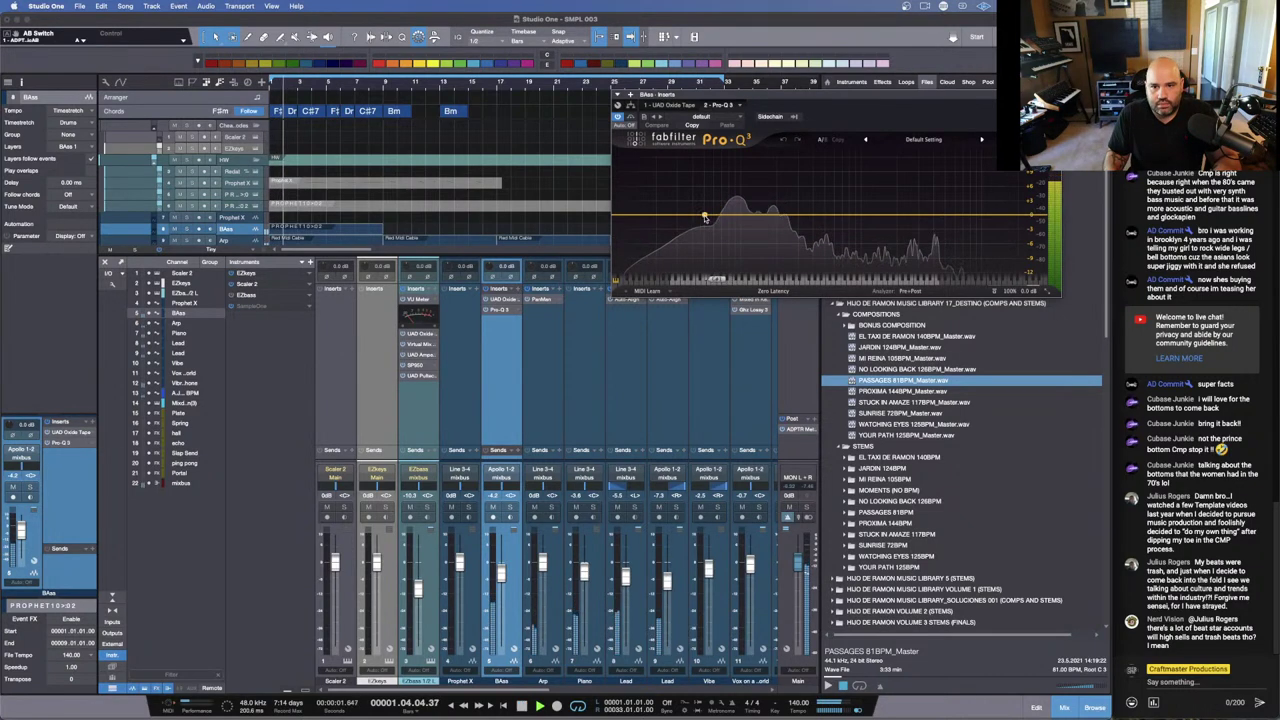
drag(704, 217, 718, 203)
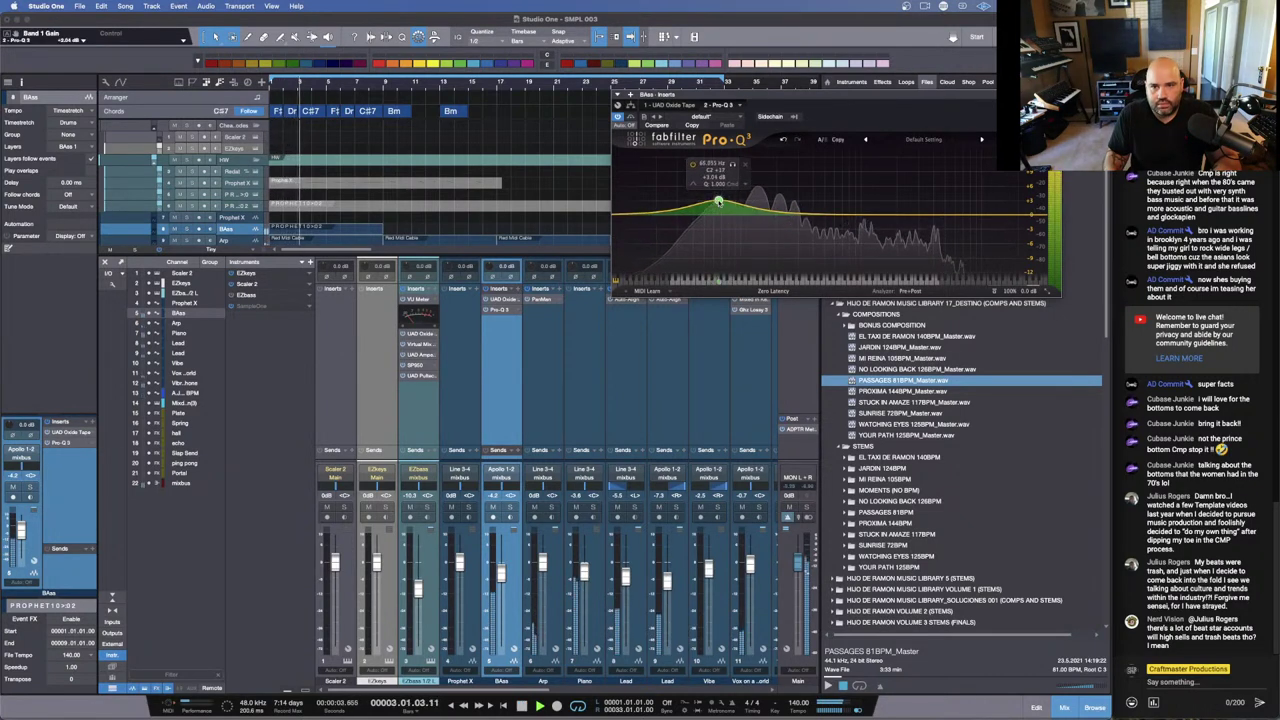
right_click(718, 203)
mouse_move(782, 247)
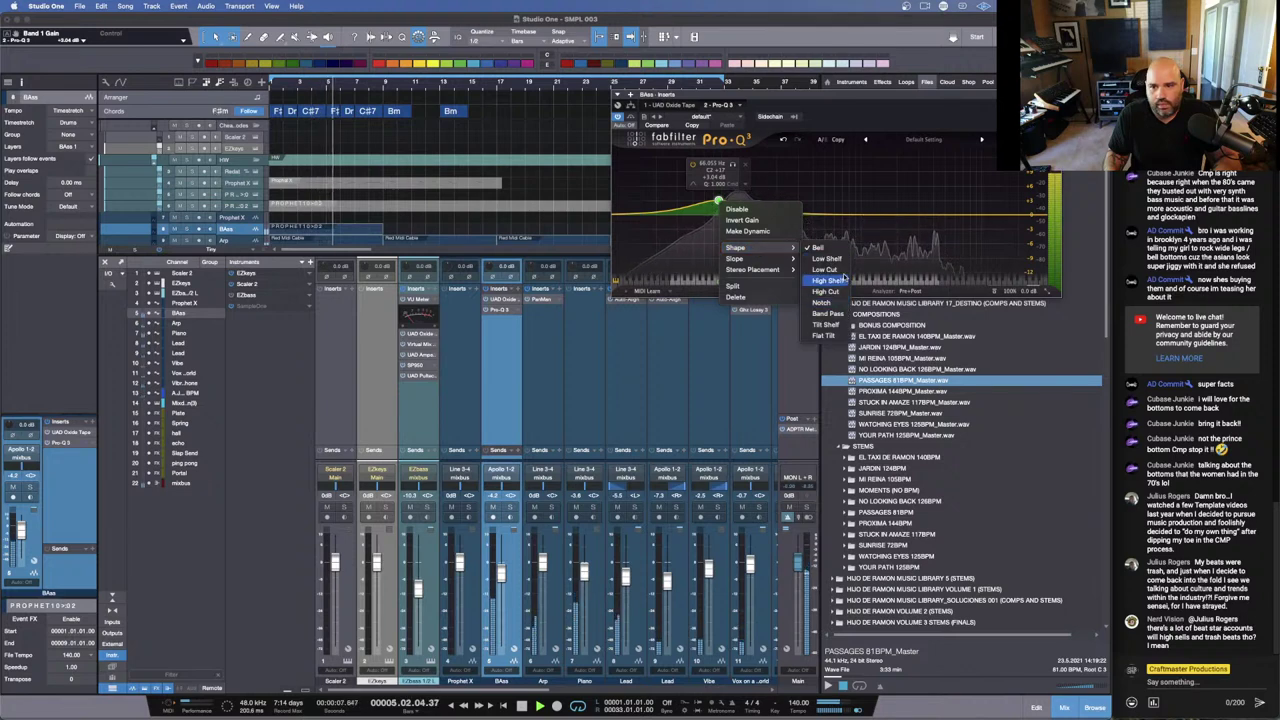
click(826, 258)
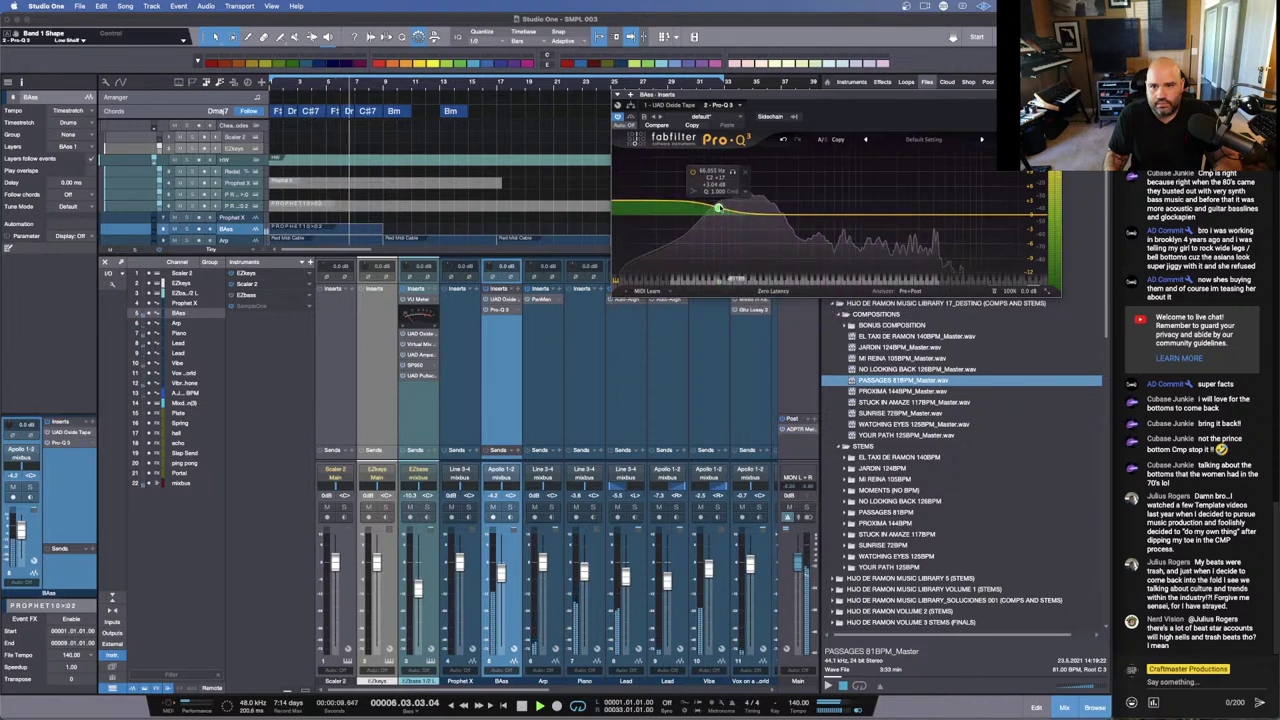
drag(718, 208, 776, 182)
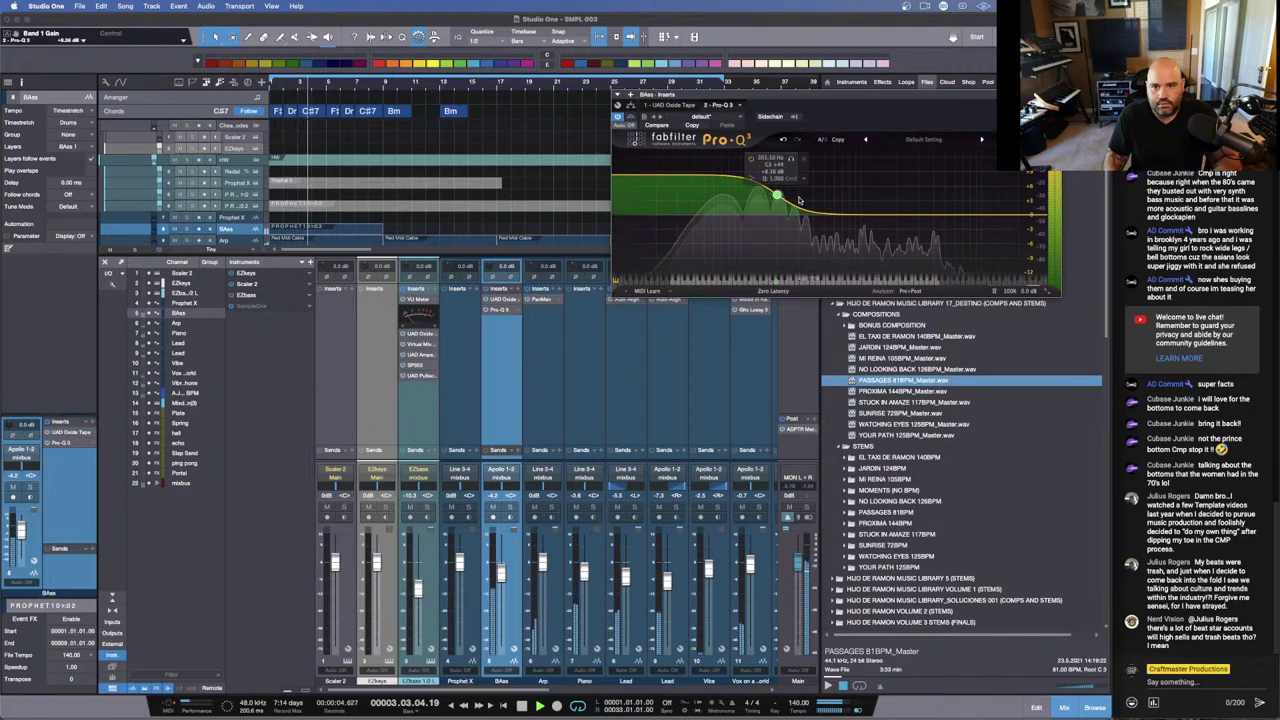
drag(777, 194, 819, 197)
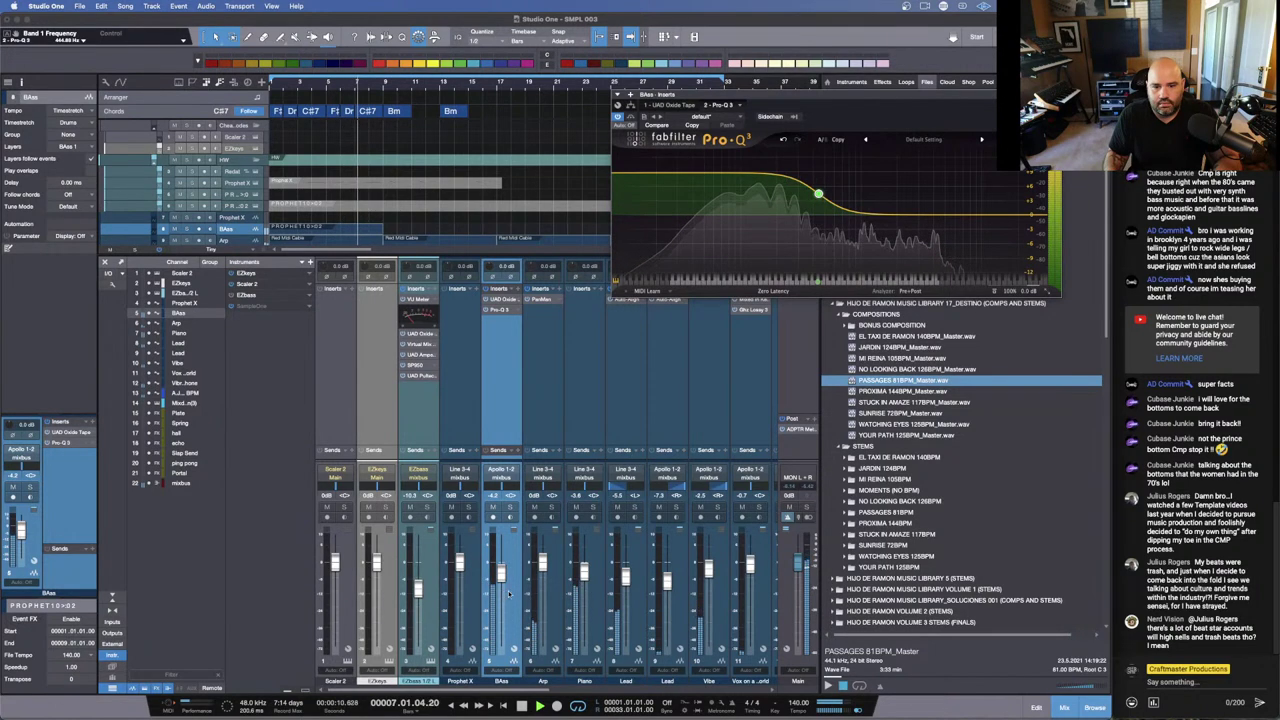
scroll(510, 595, down, 3)
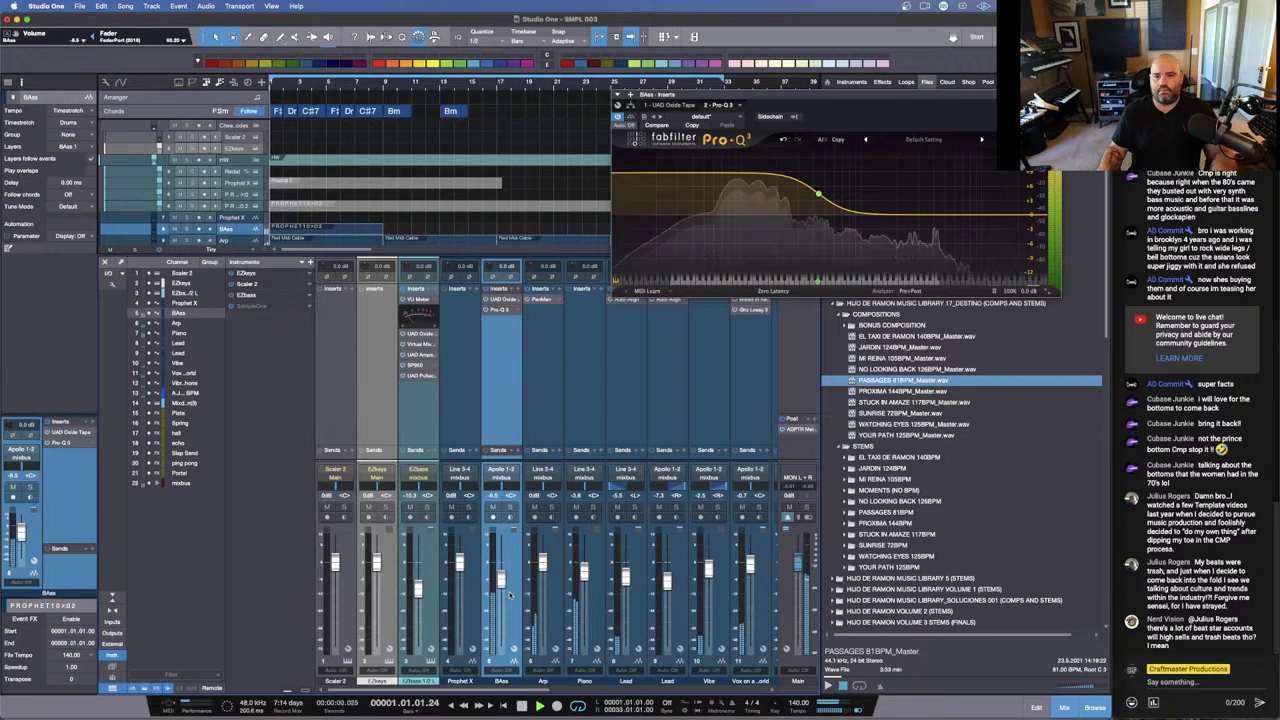
click(773, 548)
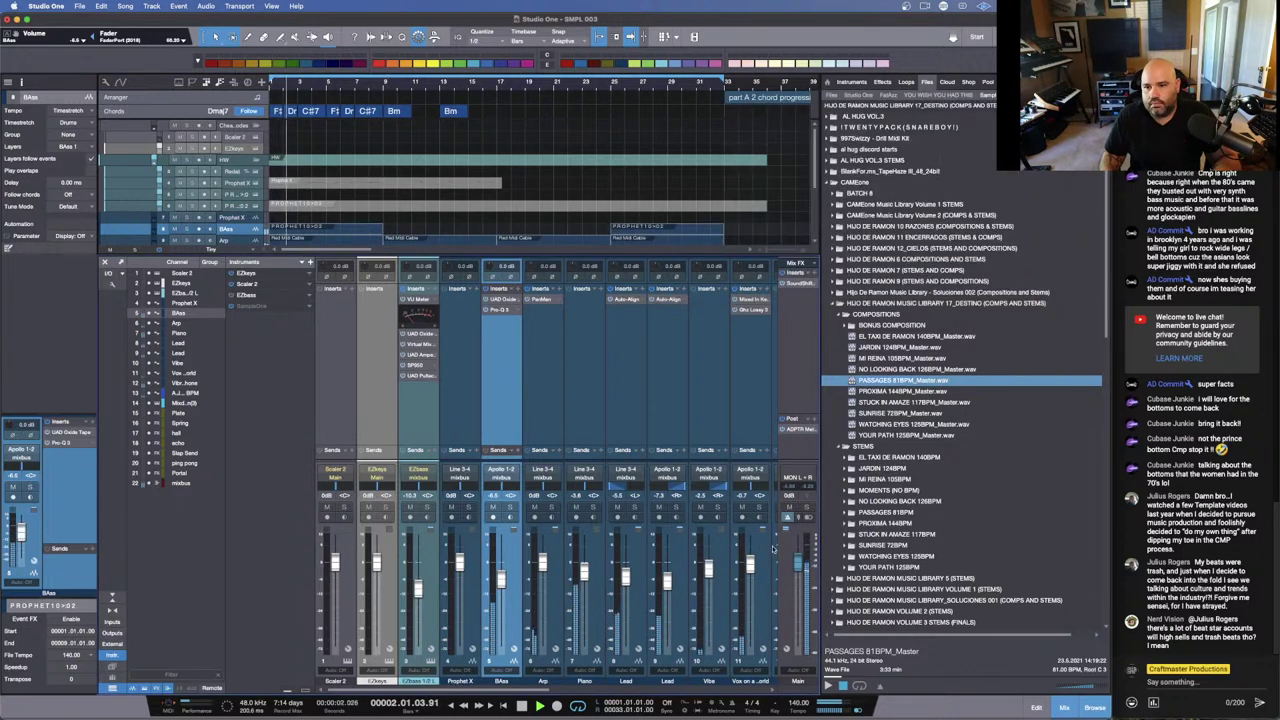
Step: Reopen MetricAB on the Main channel and alternate between the adjusted mix and the PASSAGES reference while playing
click(793, 429)
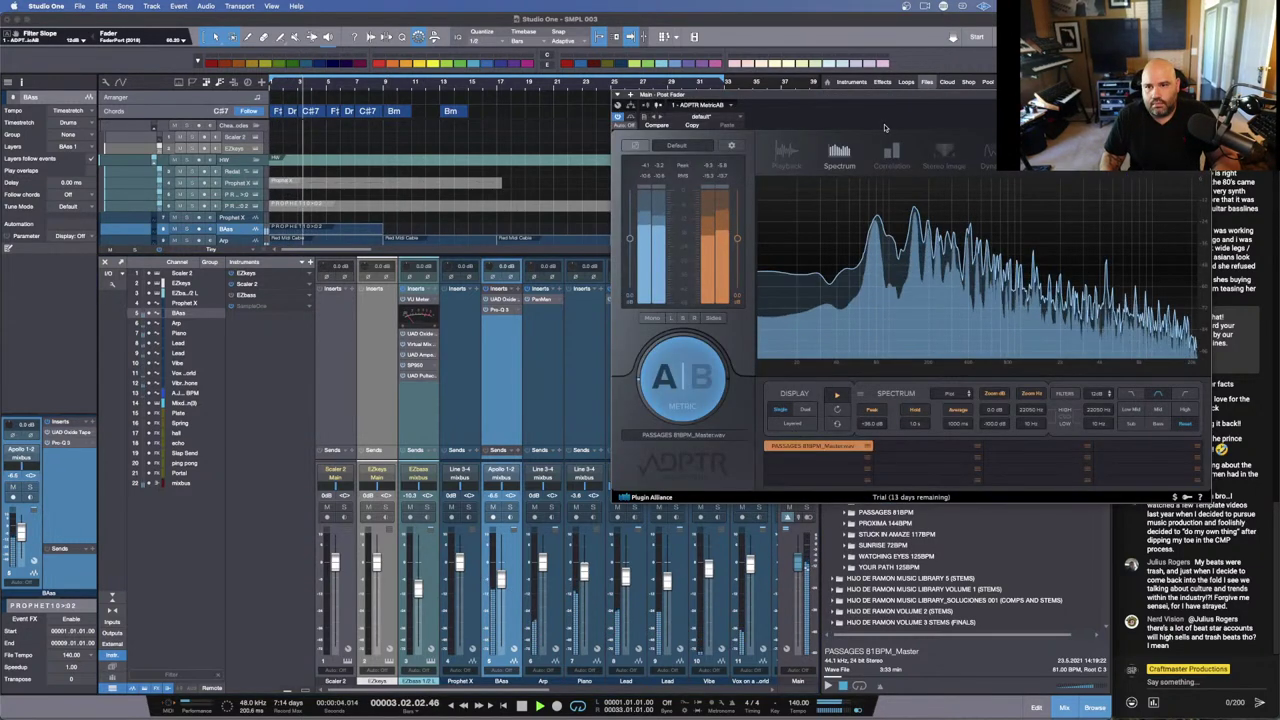
drag(884, 97, 540, 90)
click(346, 373)
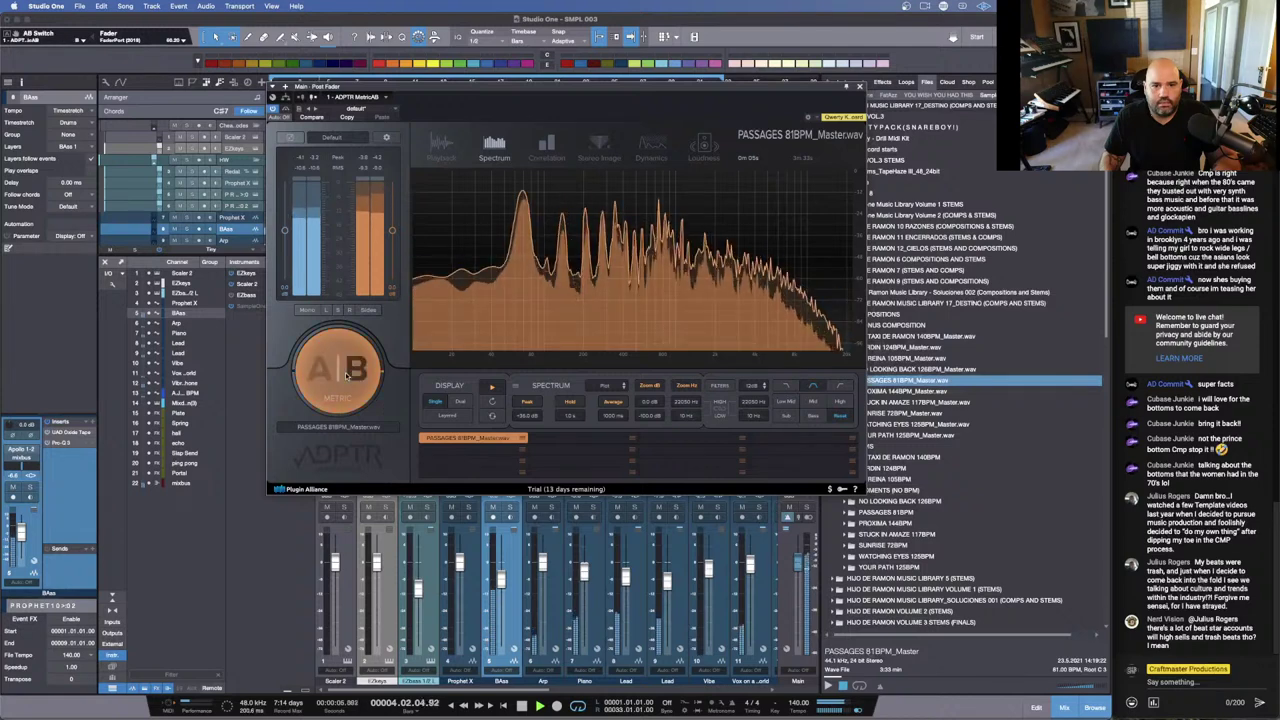
click(346, 373)
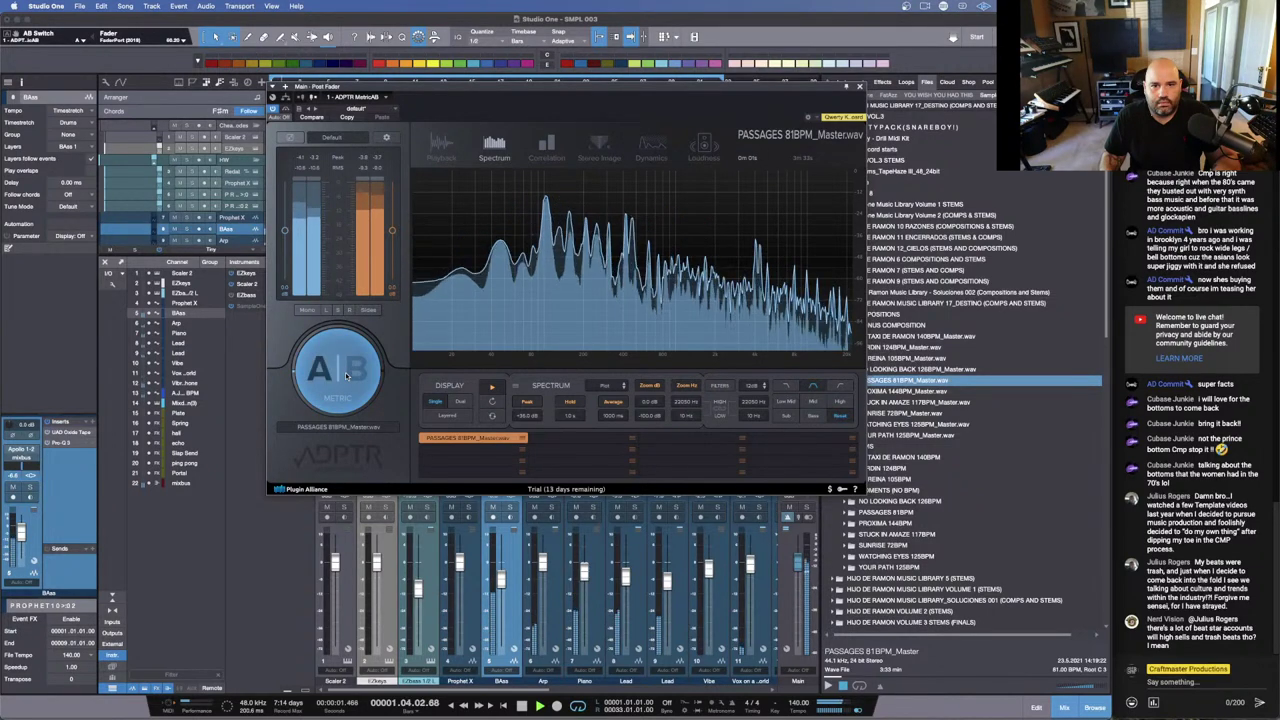
click(346, 373)
click(346, 373)
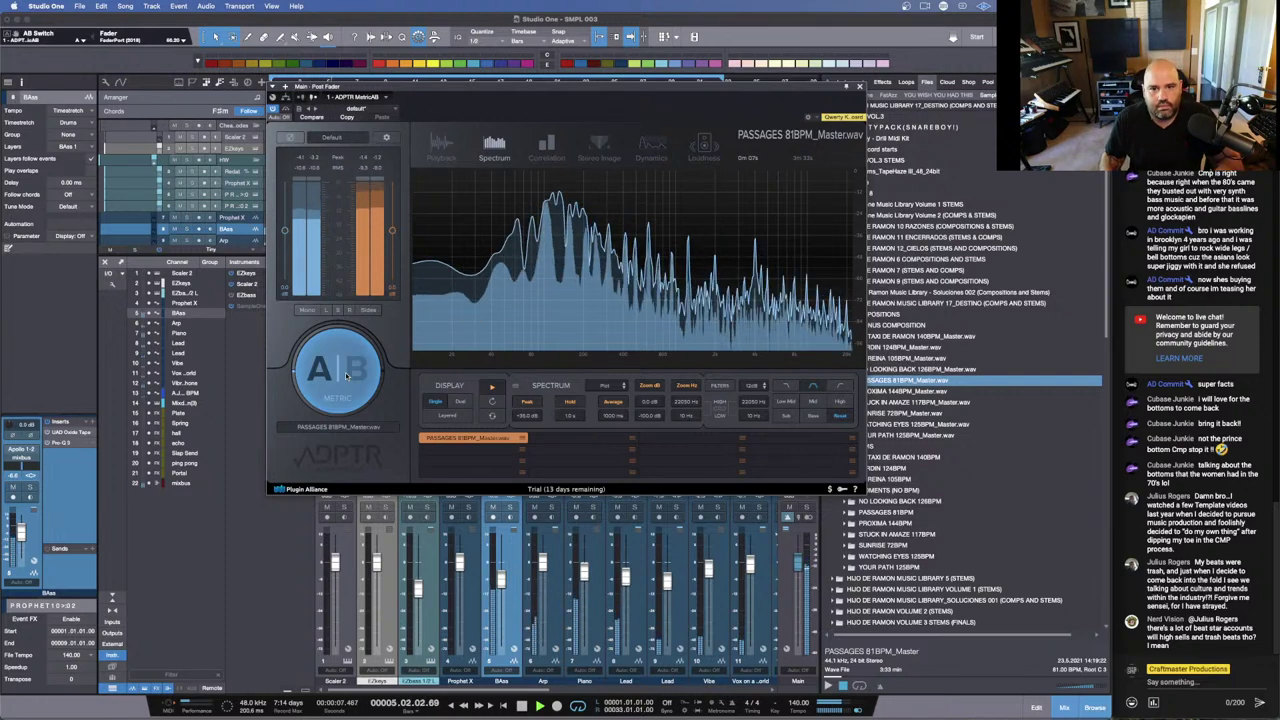
click(711, 392)
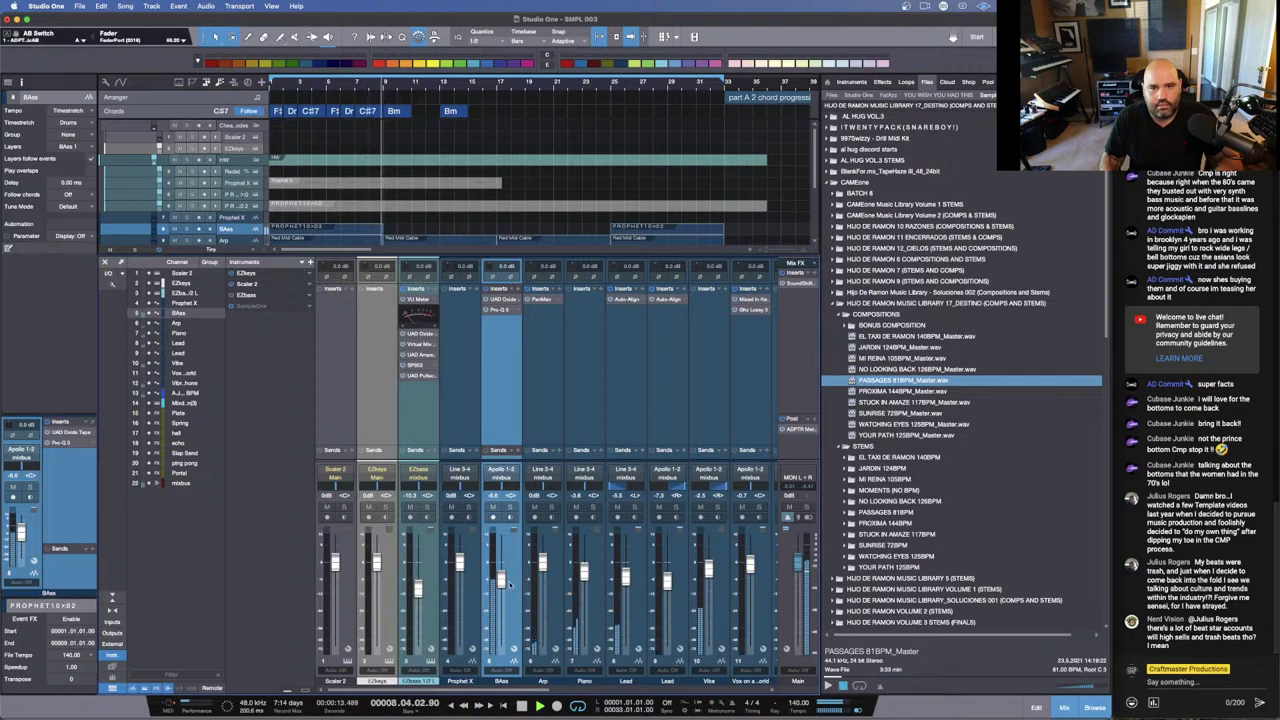
Step: Play from around bar 25, fine-tune the BAss volume, and compare the mix with the PASSAGES reference in MetricAB again
click(613, 84)
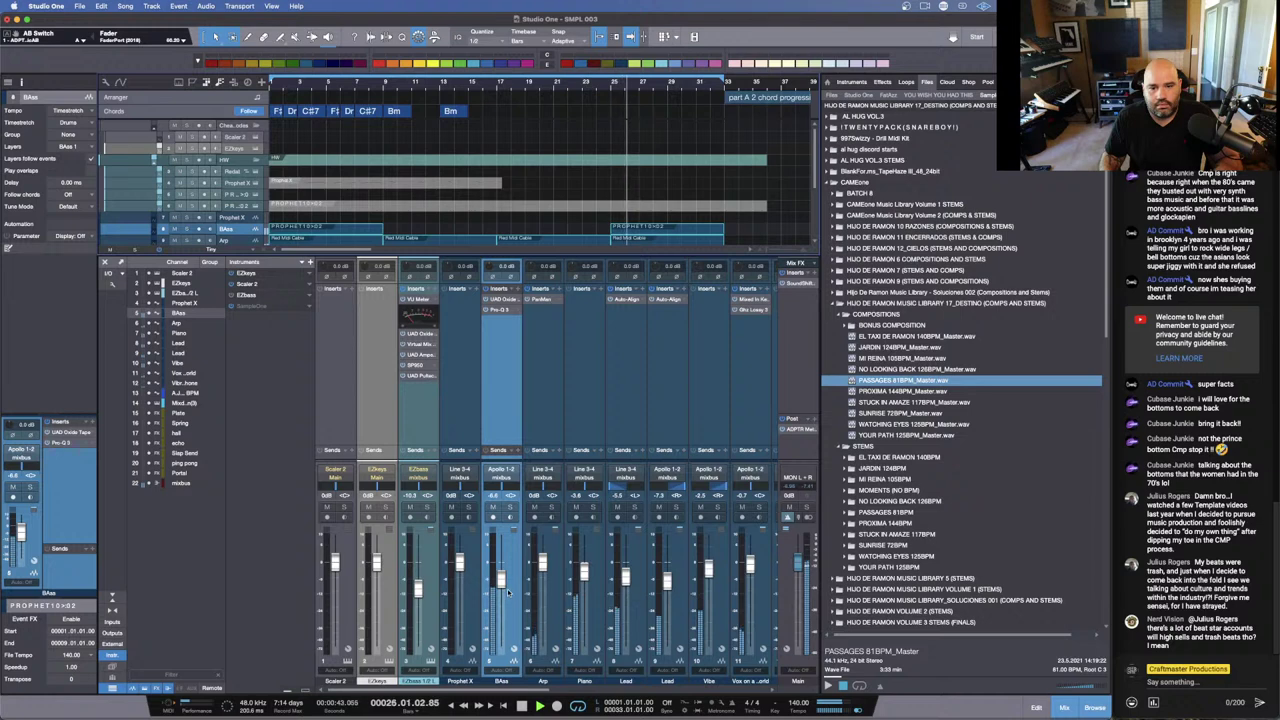
drag(507, 588, 505, 587)
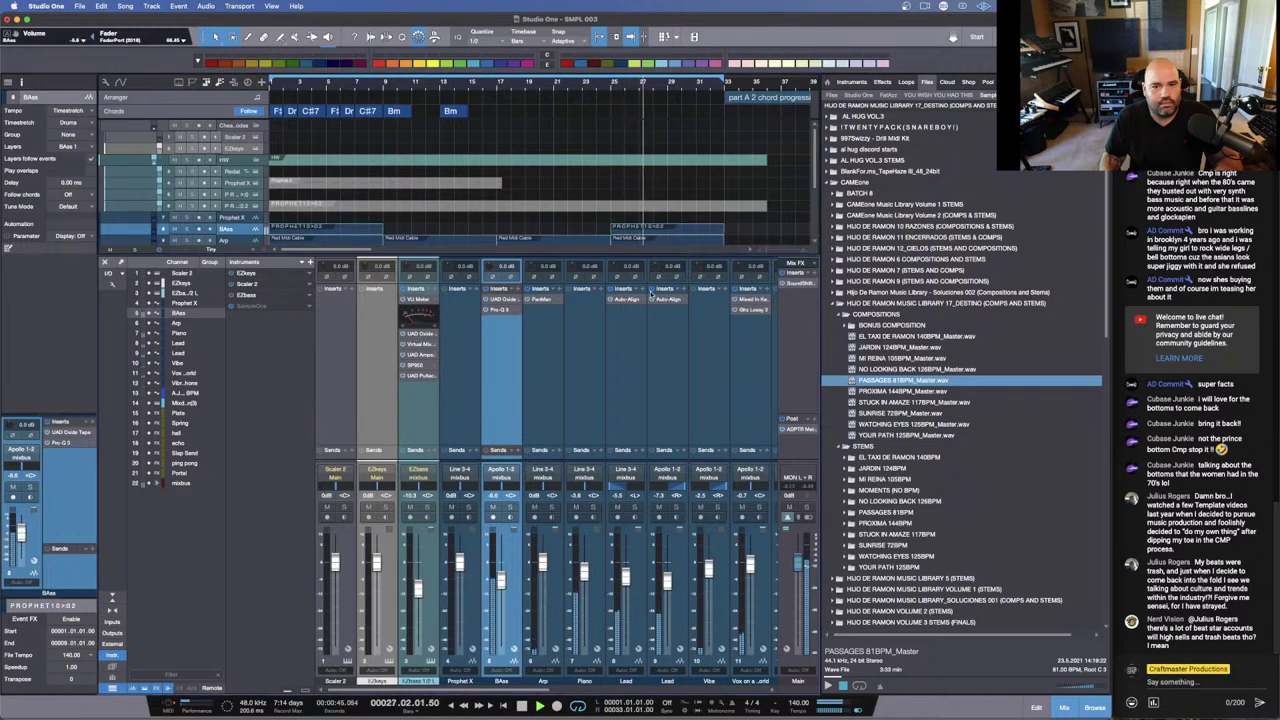
click(793, 430)
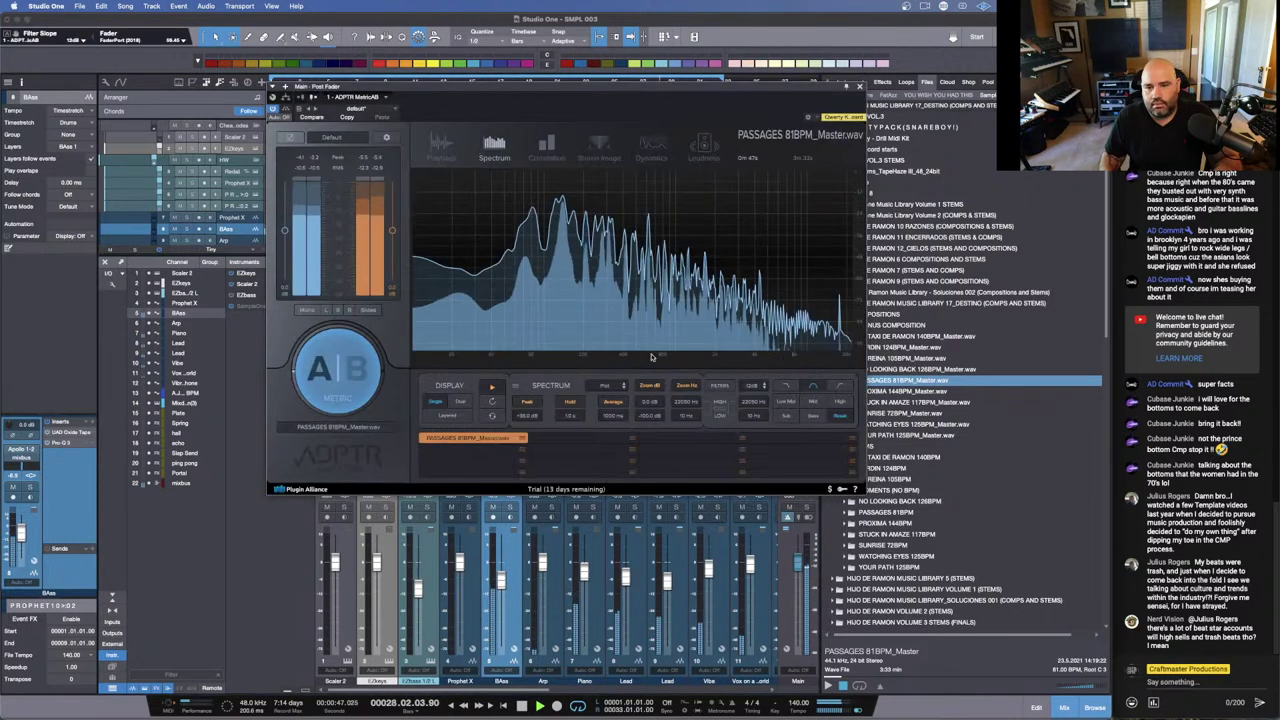
click(329, 371)
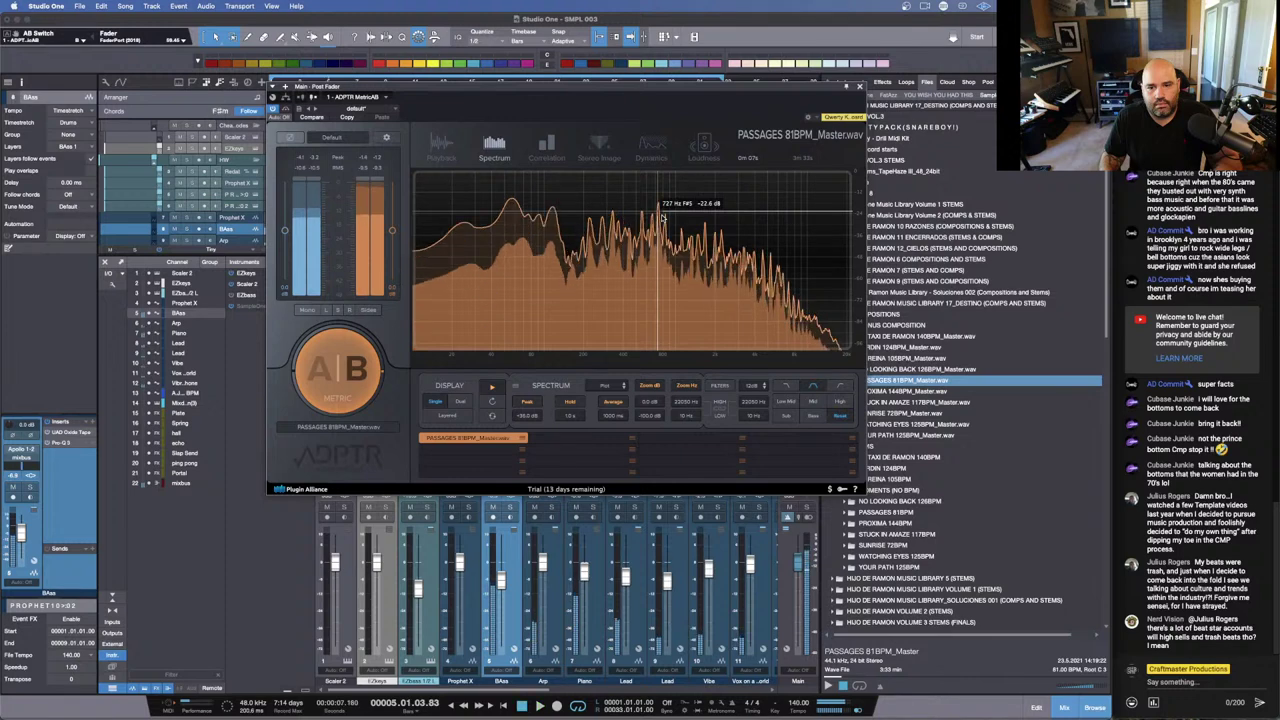
key(a)
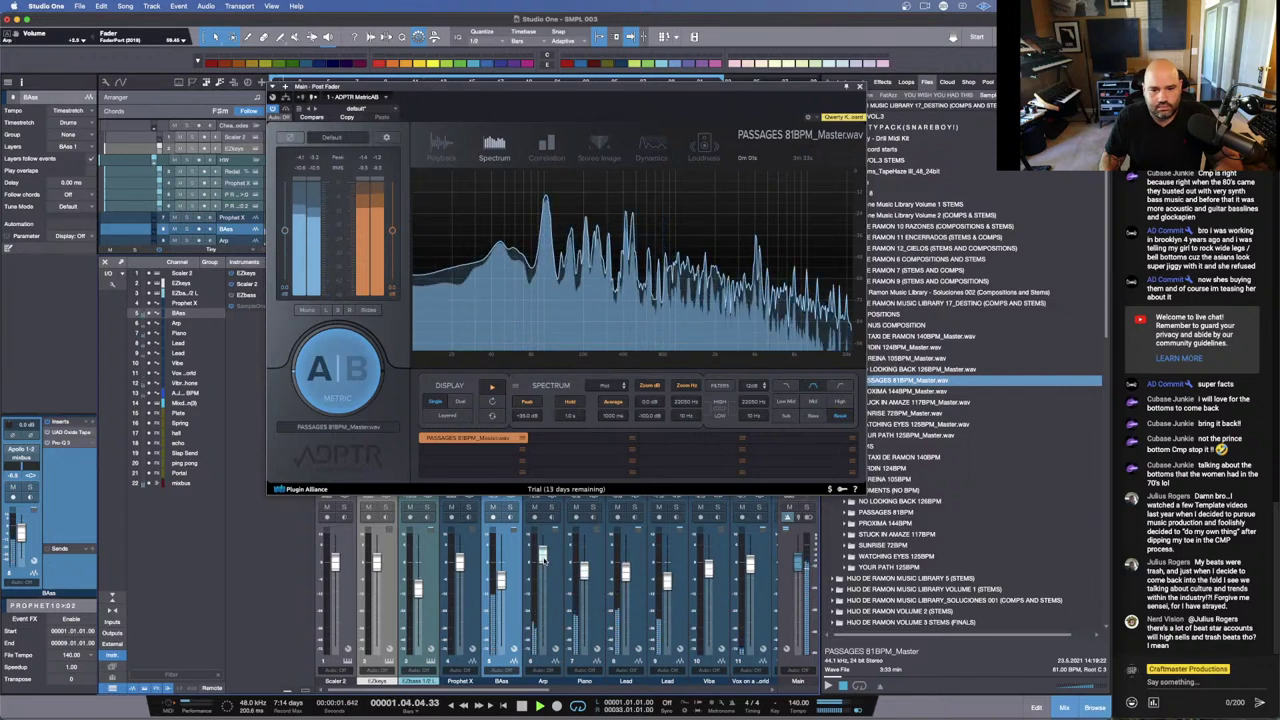
Step: Raise the Arp channel's volume to about +6.7 dB, check the mix's spectrum, and close MetricAB
drag(541, 555, 541, 545)
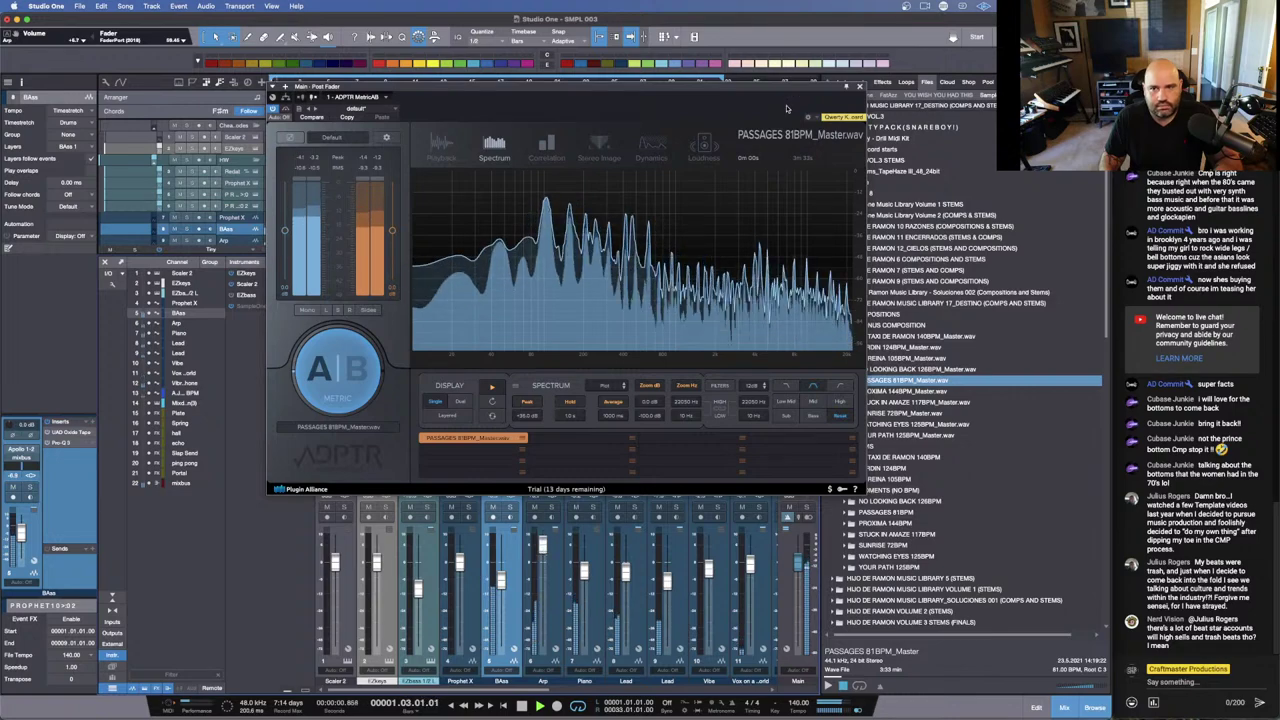
drag(794, 85, 741, 194)
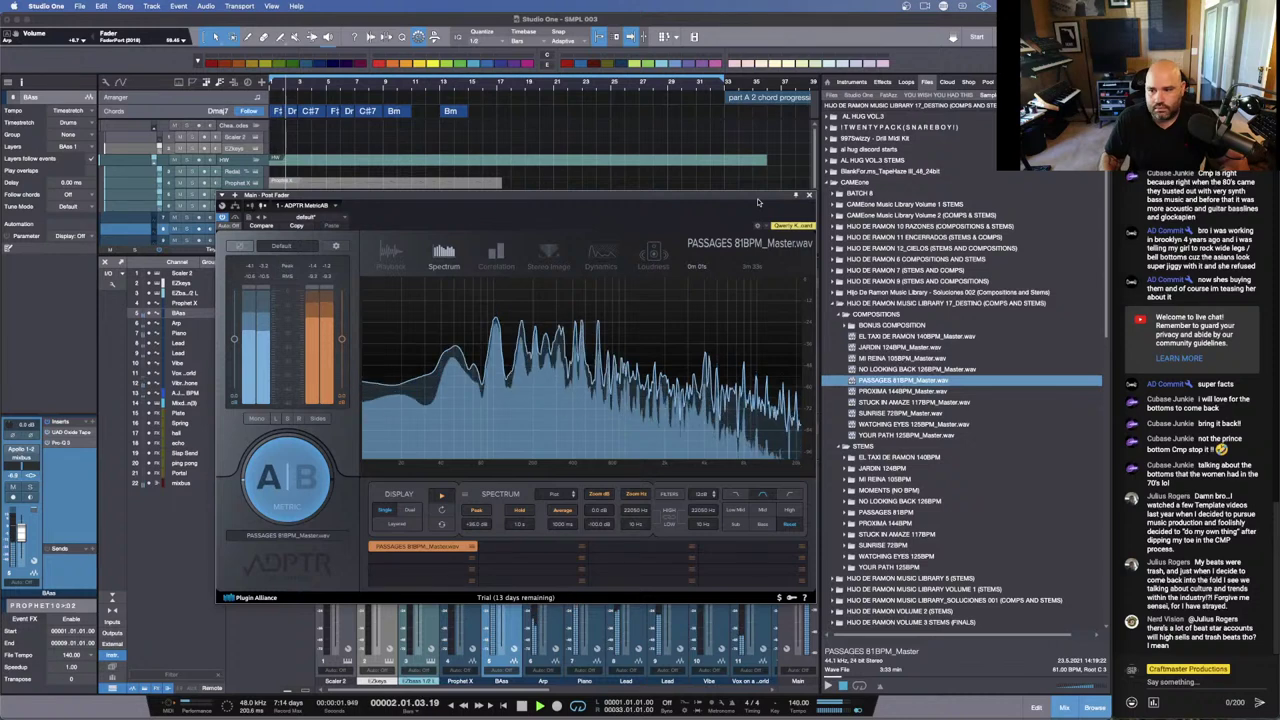
click(808, 194)
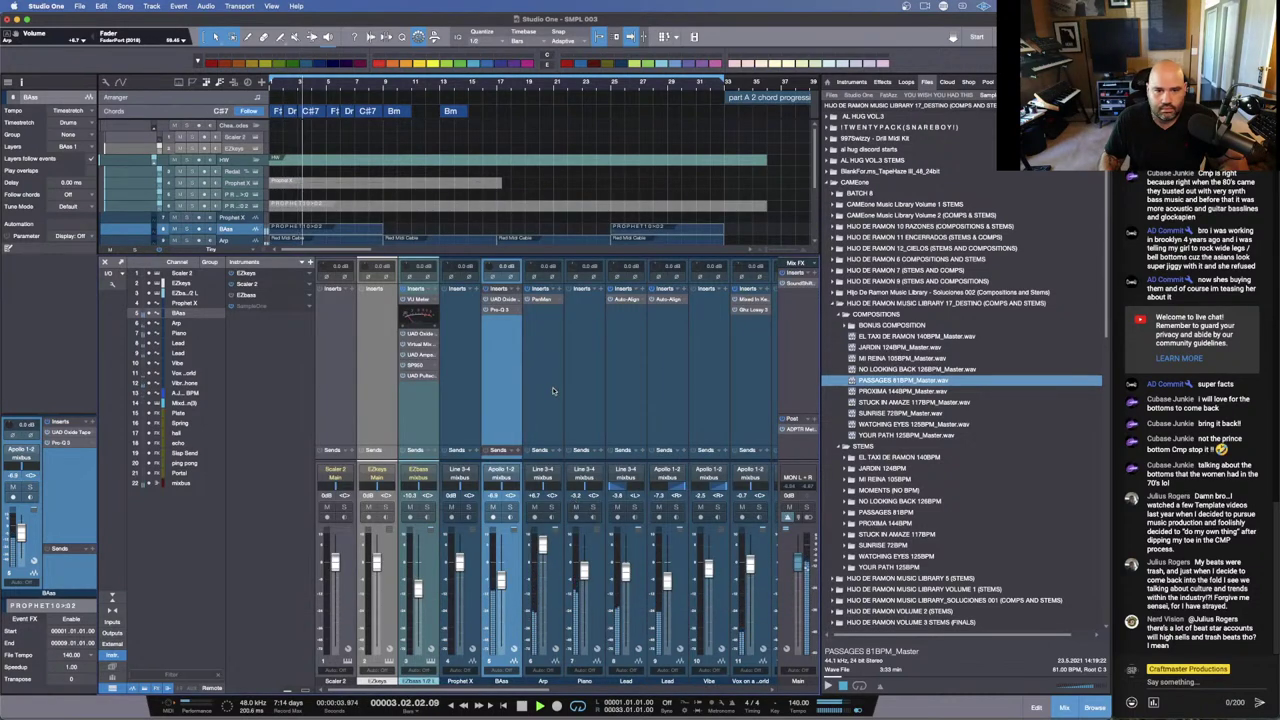
Step: Insert the UAD API 560 equalizer after PanMan on the Arp channel
click(561, 292)
text(560)
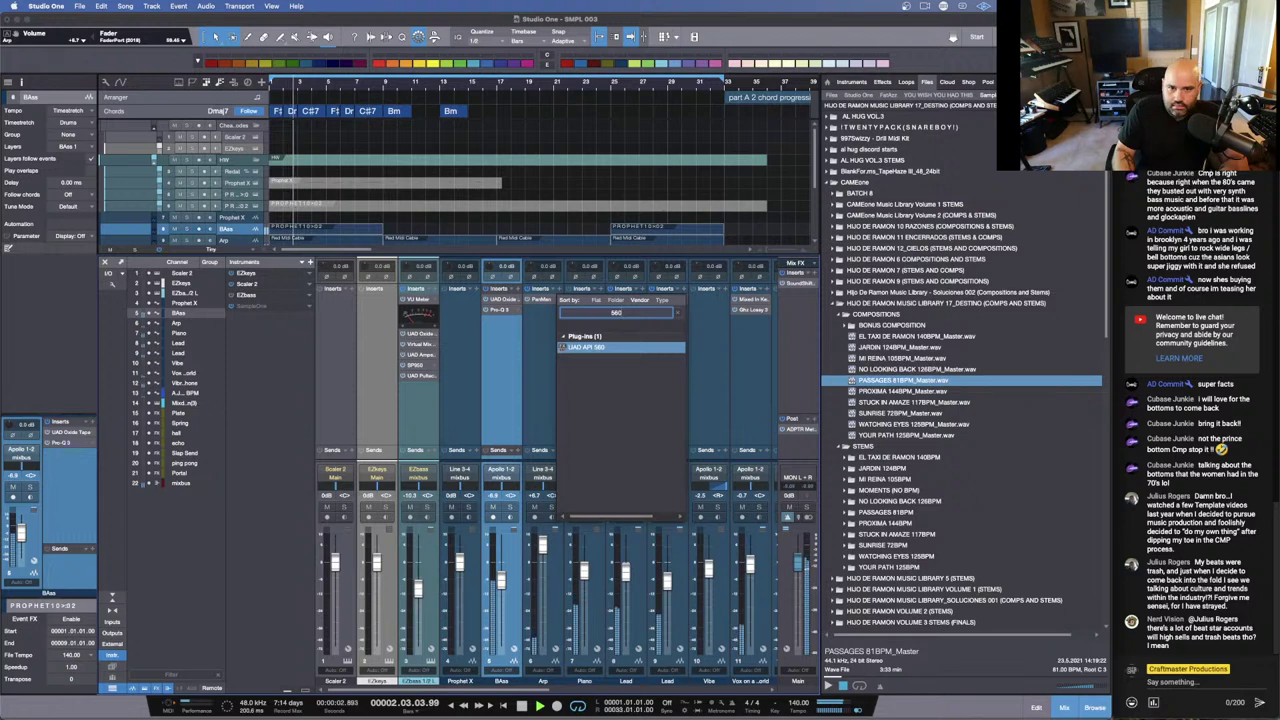
key(Return)
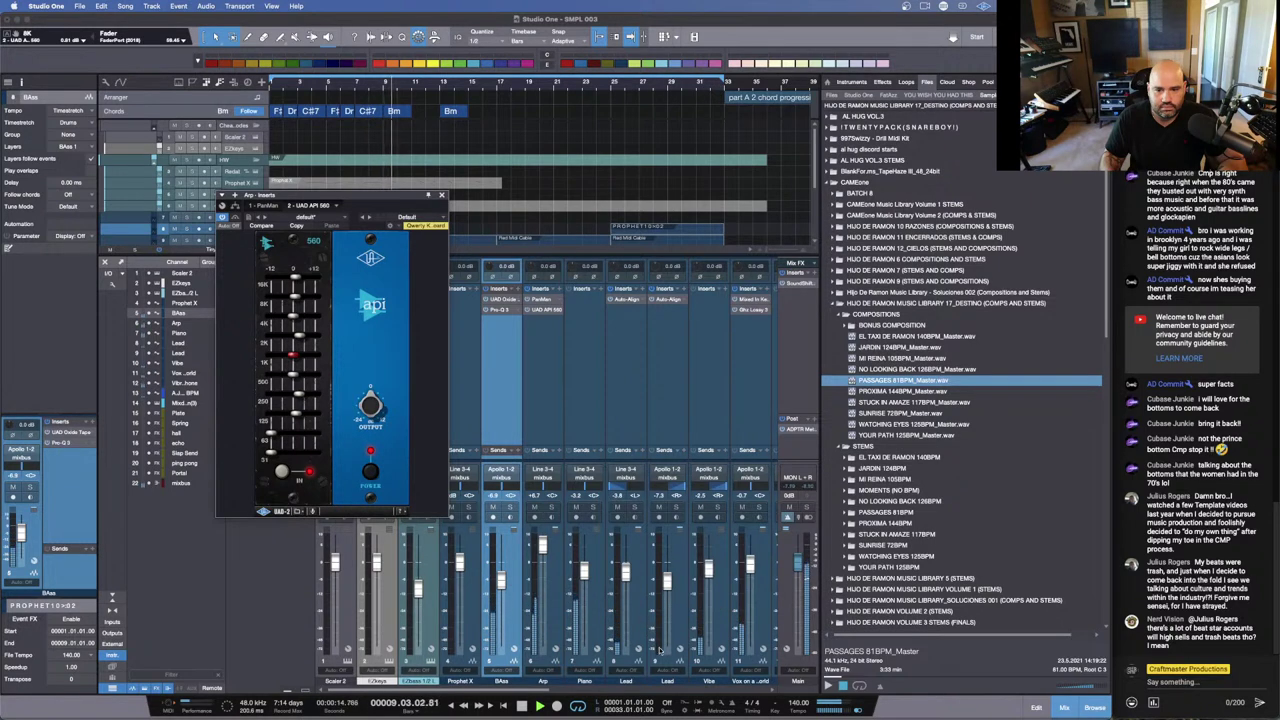
drag(551, 690, 590, 697)
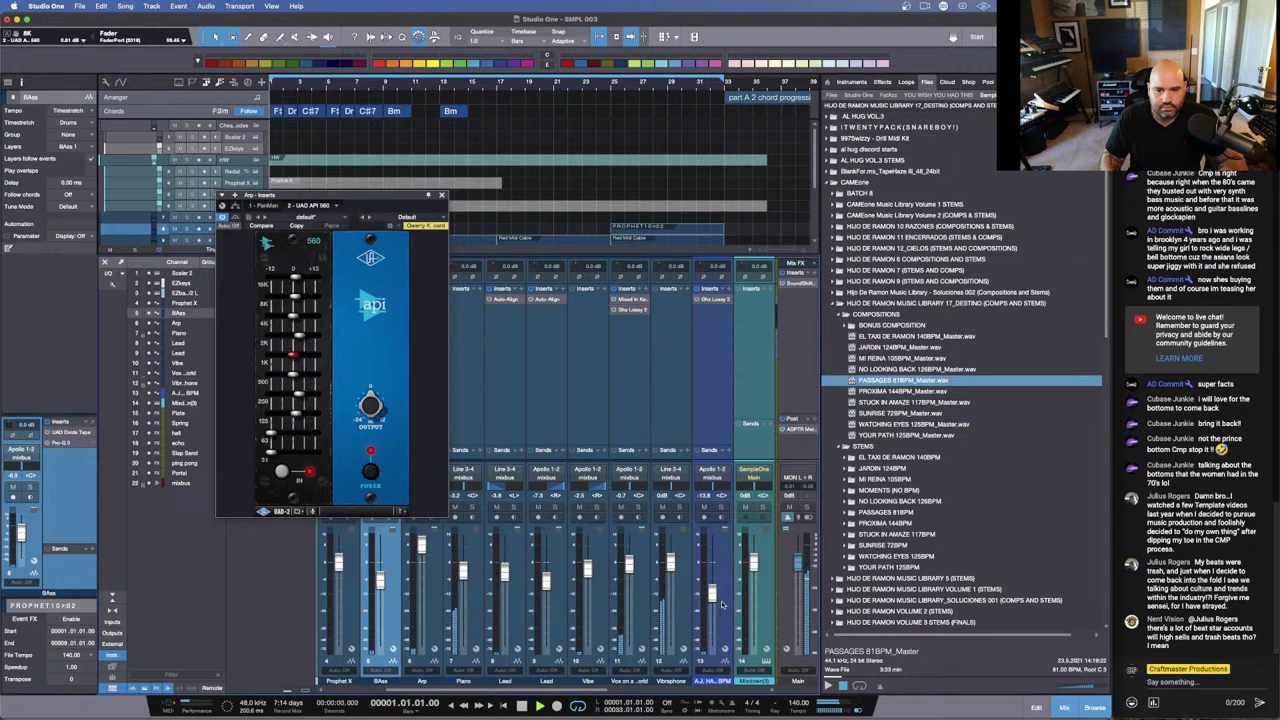
Step: Raise the A.J. BPM sample channel to about -6.5 dB, and solo the Vibe and Vibraphone channels in turn to tell them apart
drag(721, 602, 714, 588)
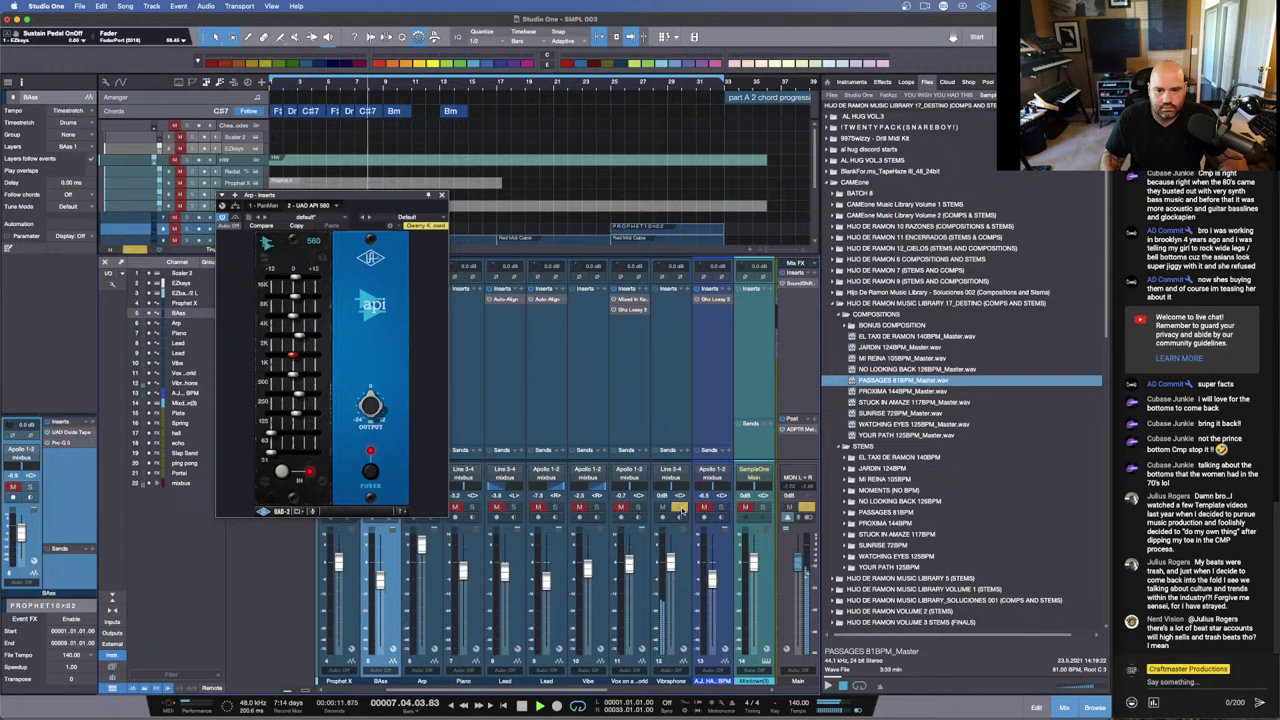
click(595, 509)
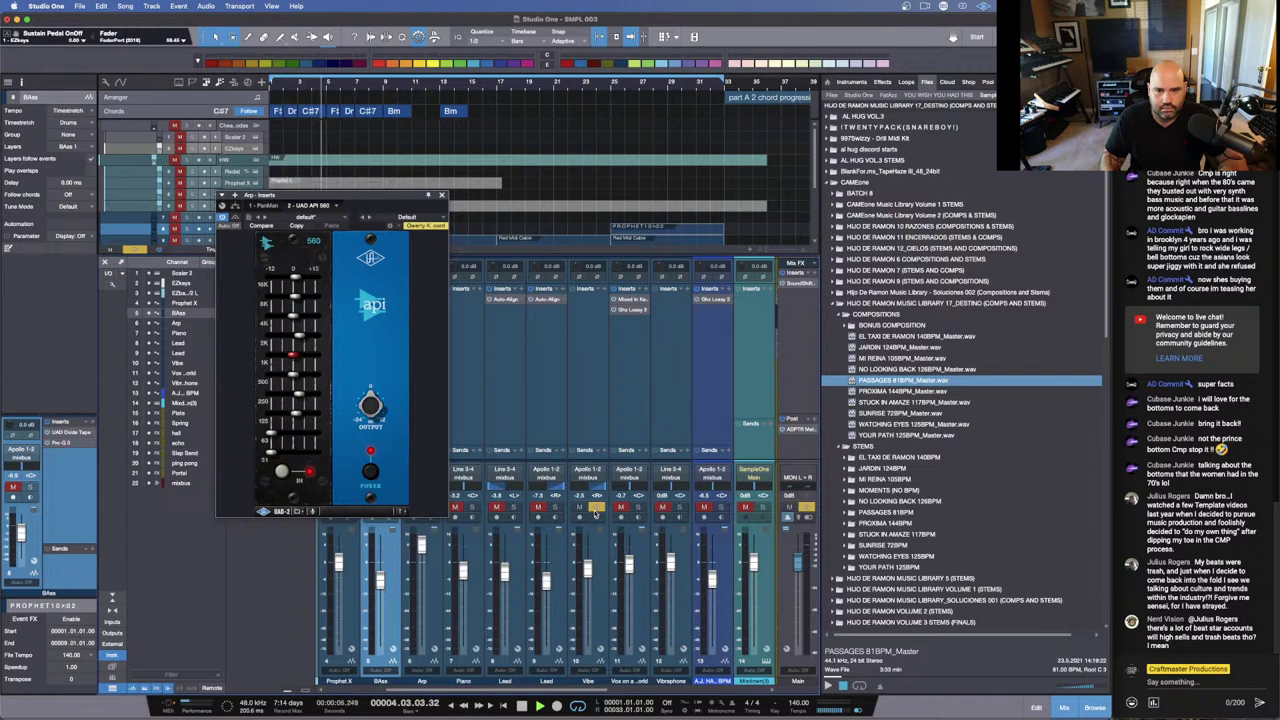
click(596, 509)
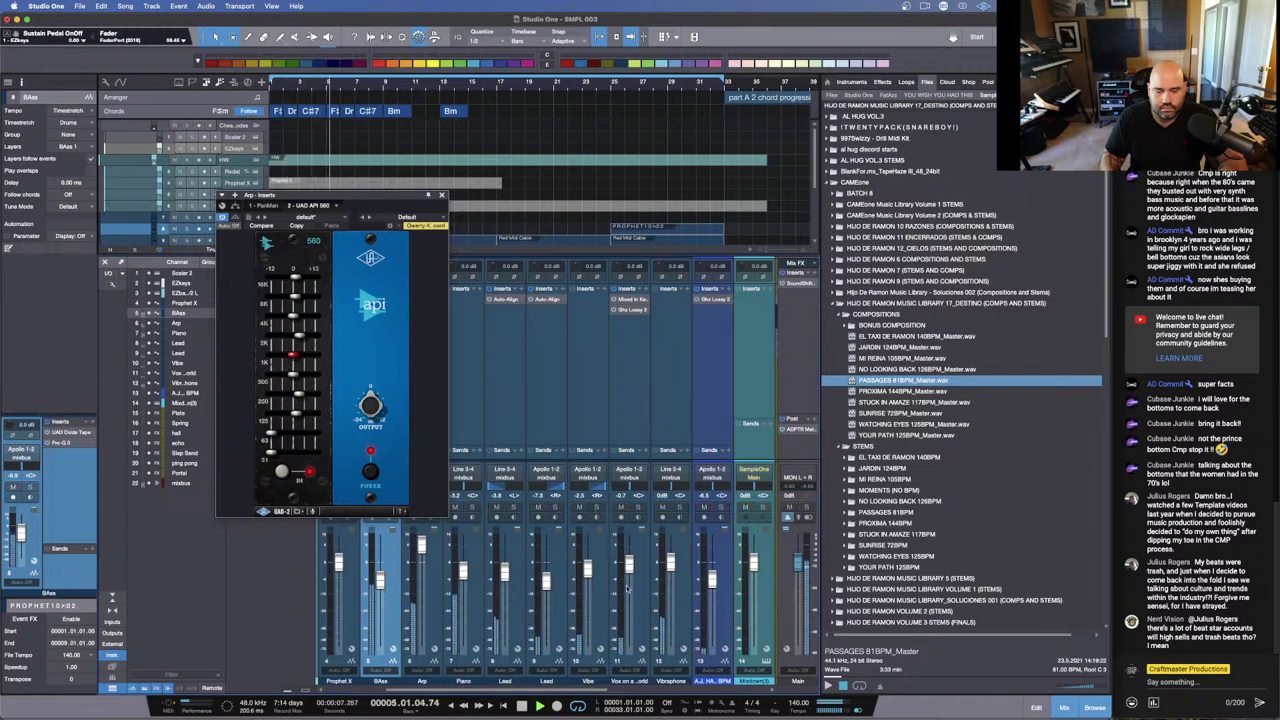
click(596, 509)
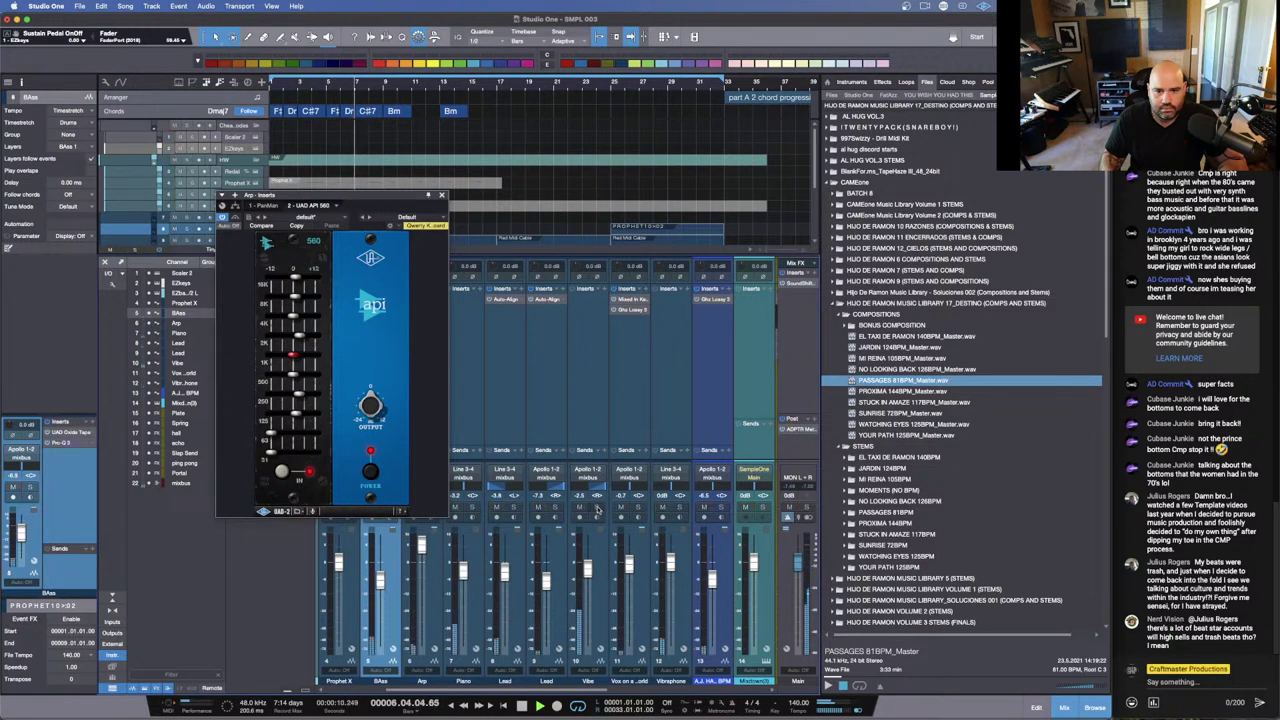
click(679, 507)
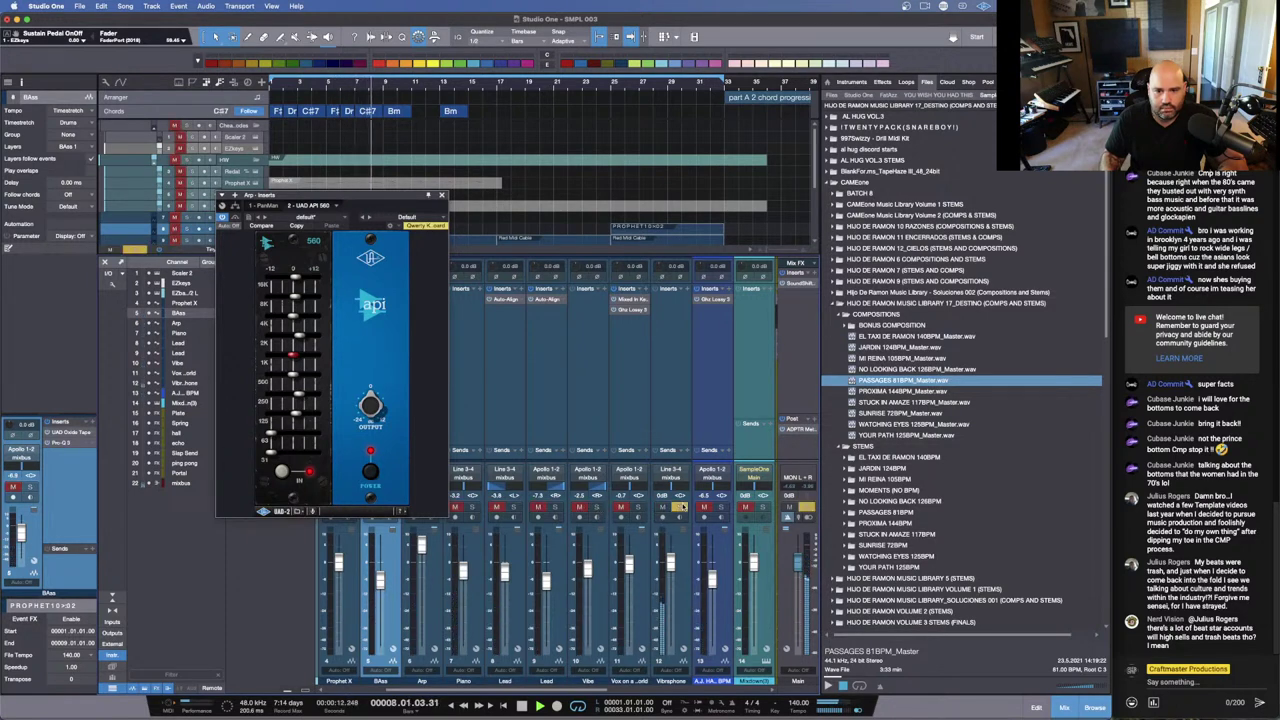
click(679, 507)
Step: Move the Vibraphone channel directly before the Vibe channel in the mixer and close its channel editor
click(678, 600)
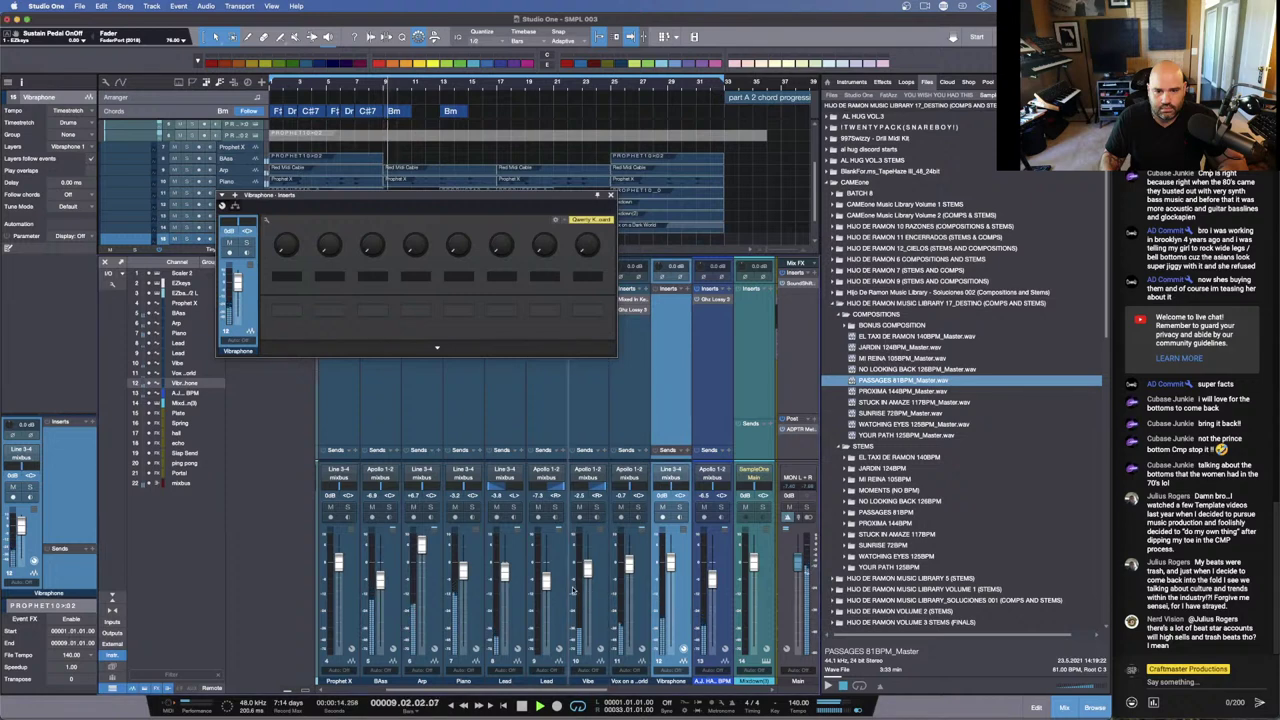
drag(572, 590, 573, 592)
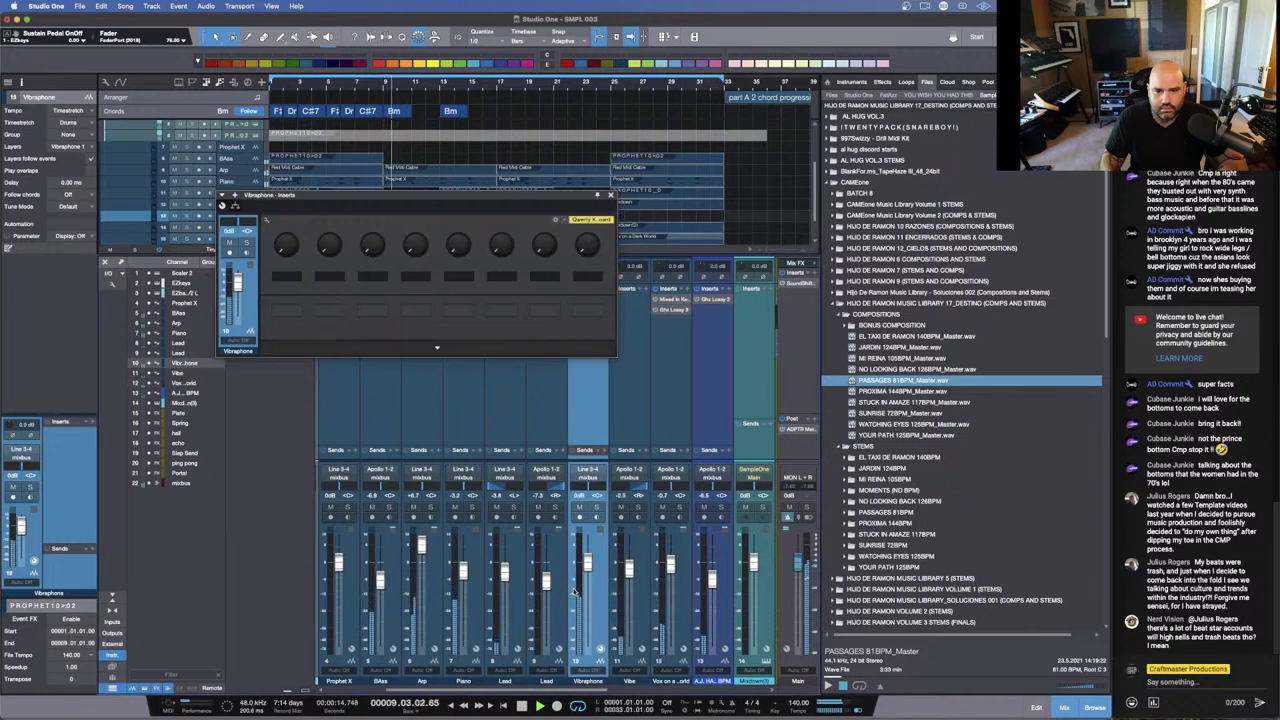
click(610, 195)
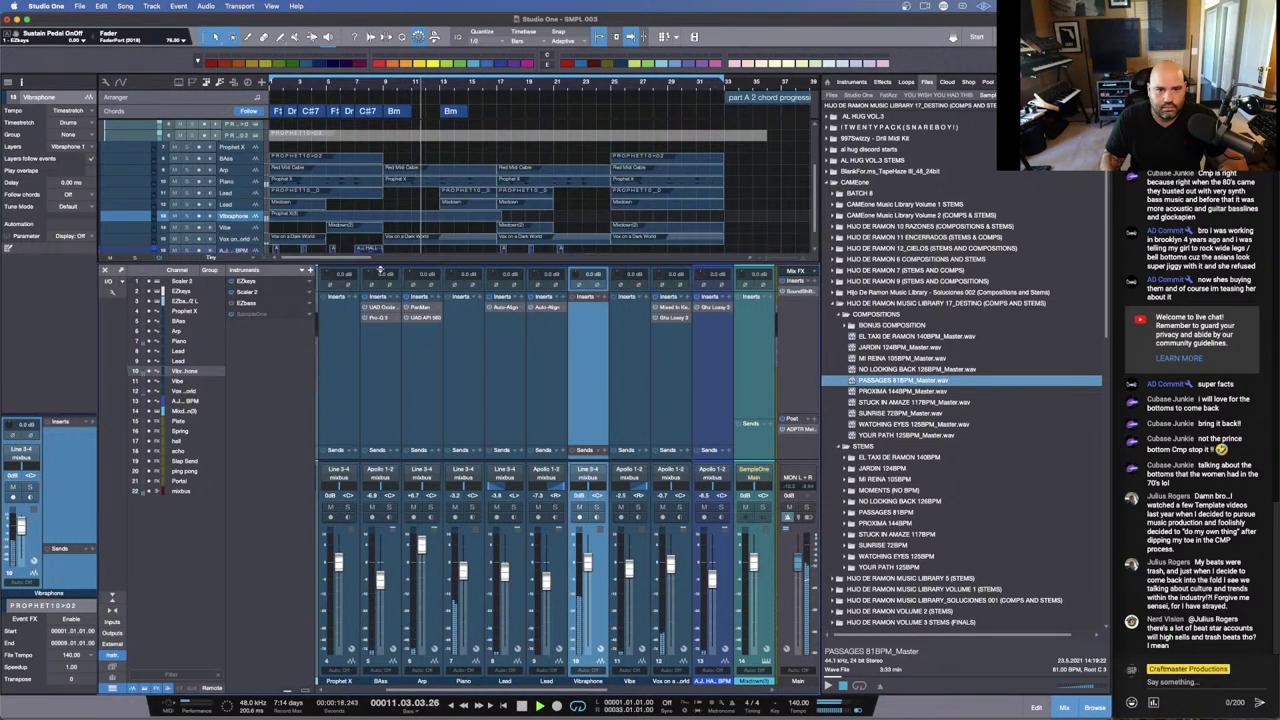
Step: Give the arrangement more room than the mixer, play from the start, and examine the Vibraphone and neighbouring clips at a larger track height
drag(368, 253, 368, 388)
key(comma)
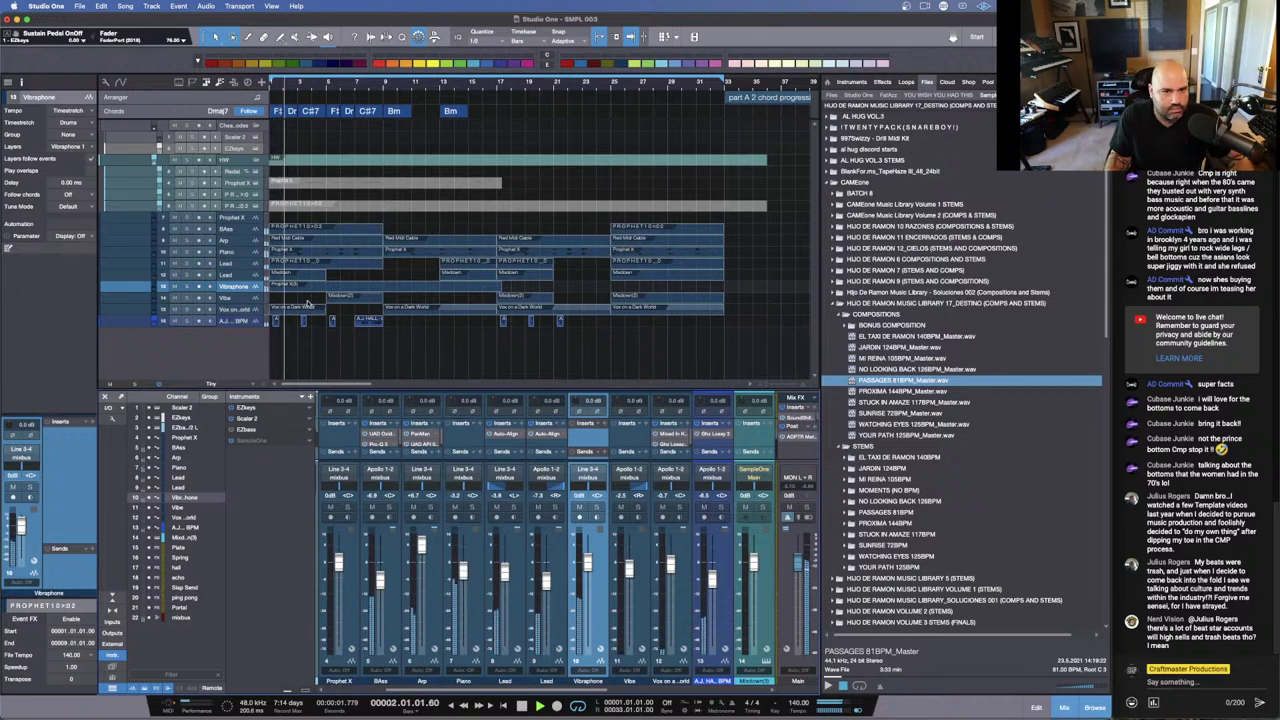
key(shift+w)
key(shift+w)
key(shift+w)
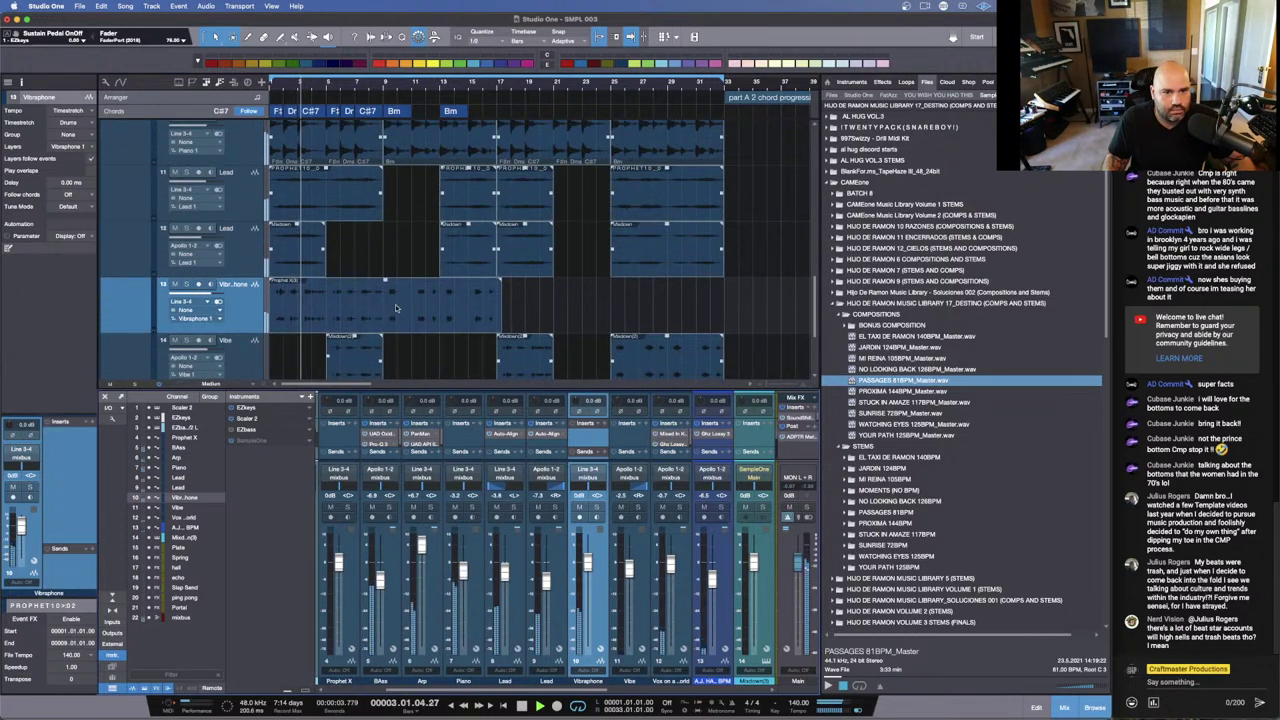
scroll(461, 325, down, 3)
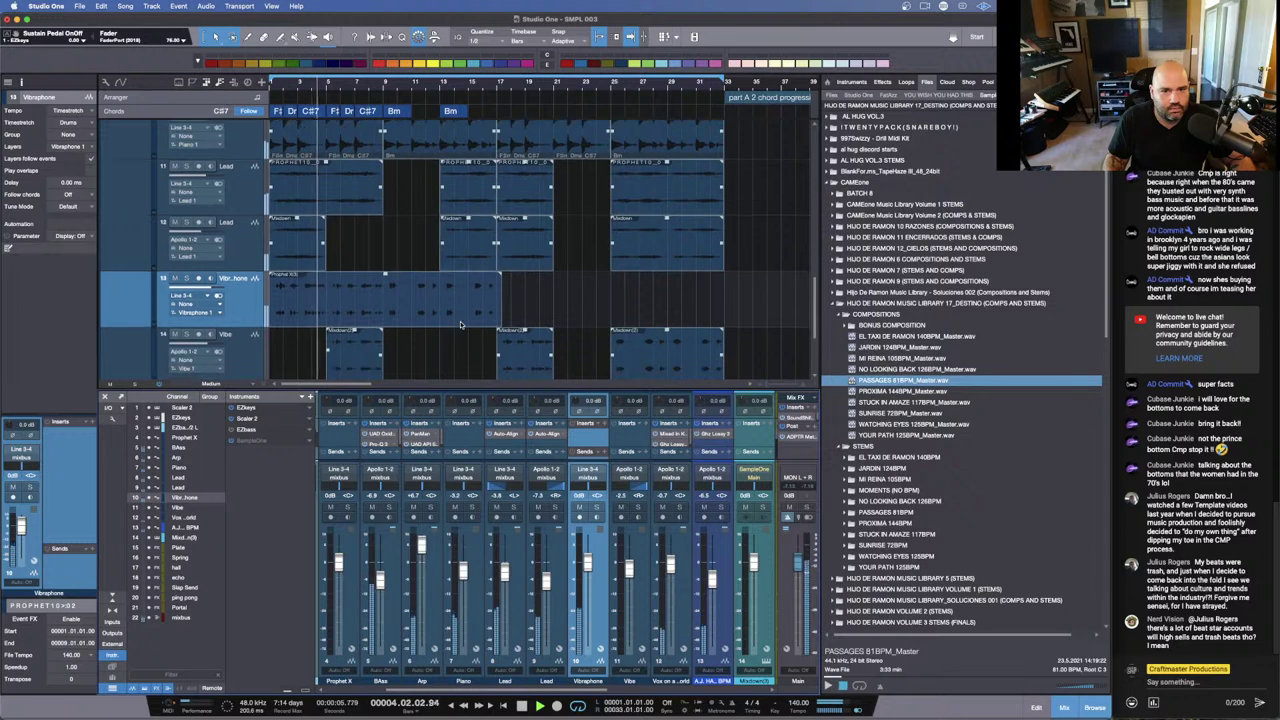
scroll(461, 323, down, 1)
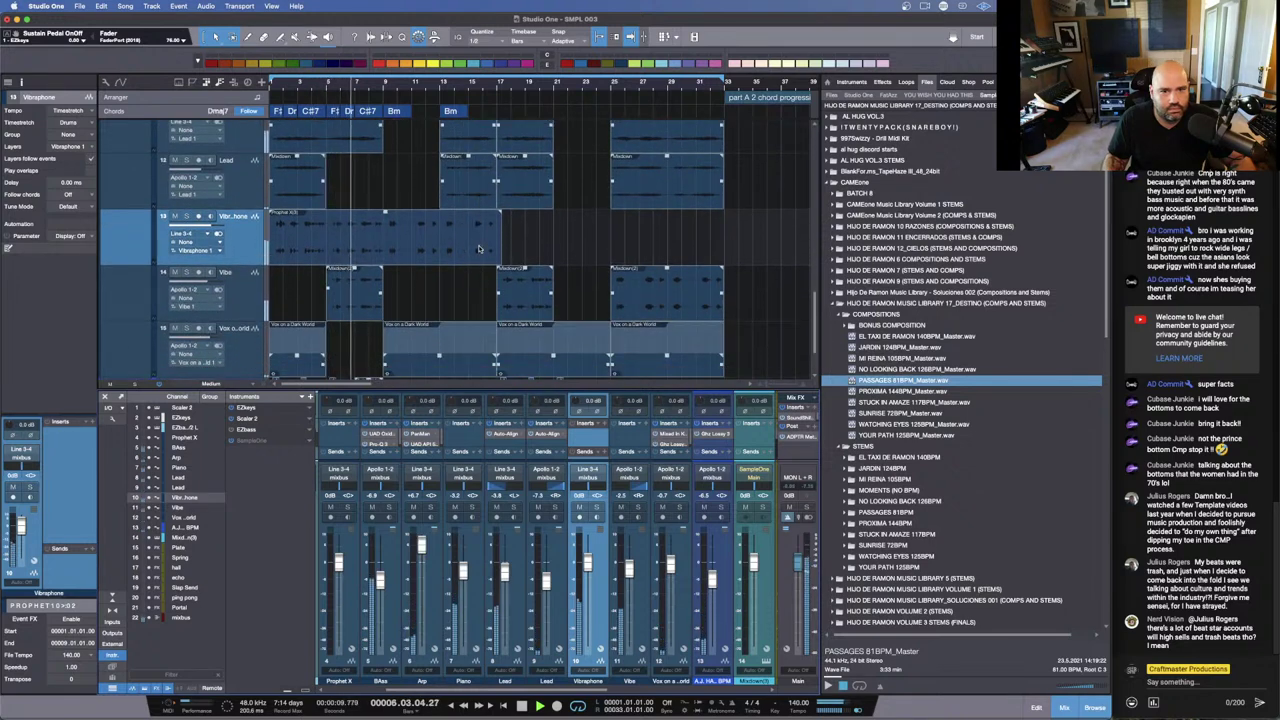
key(shift+w)
key(shift+w)
key(shift+w)
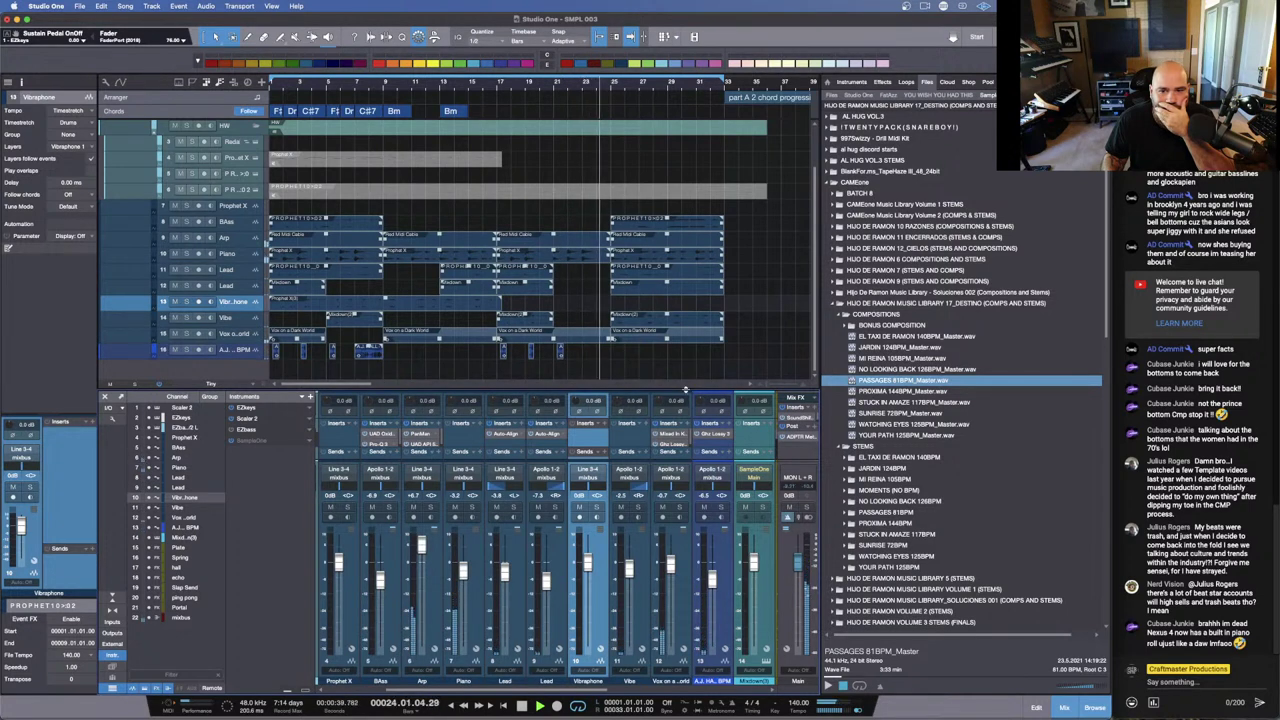
Step: Check the spectrum in MetricAB on the Main channel during playback and close the plug-in
click(797, 437)
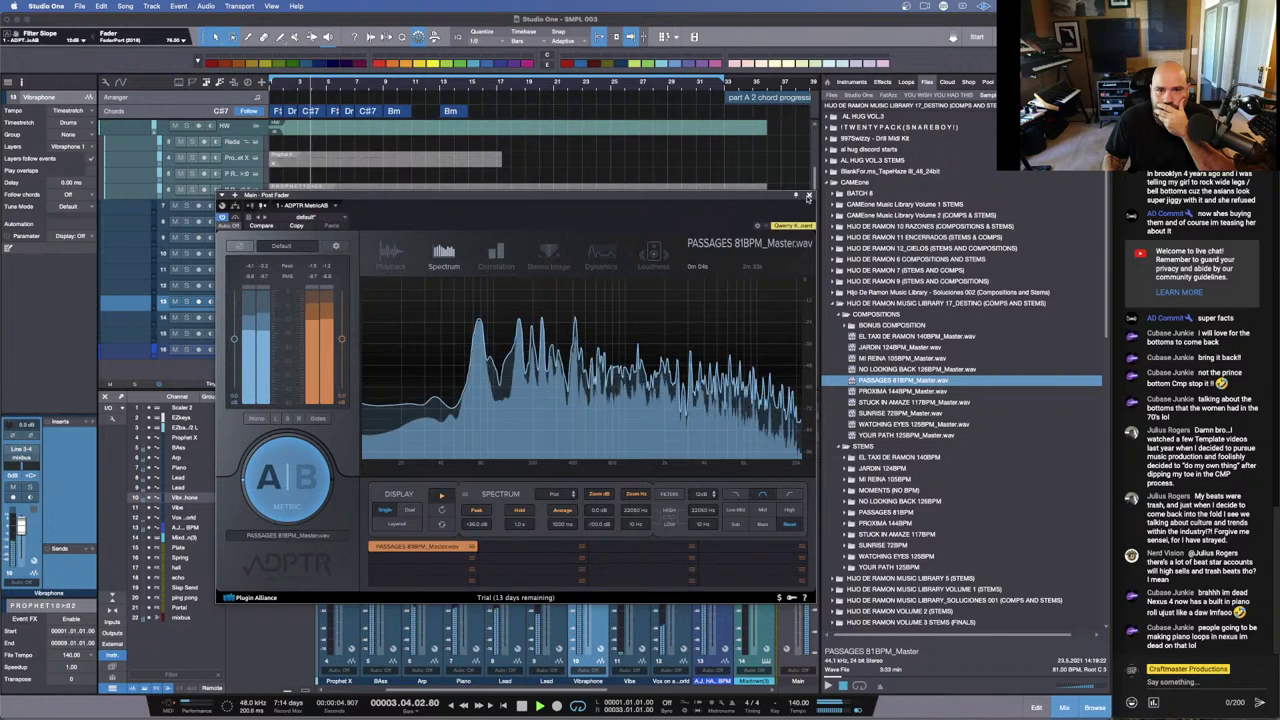
click(808, 196)
key(space)
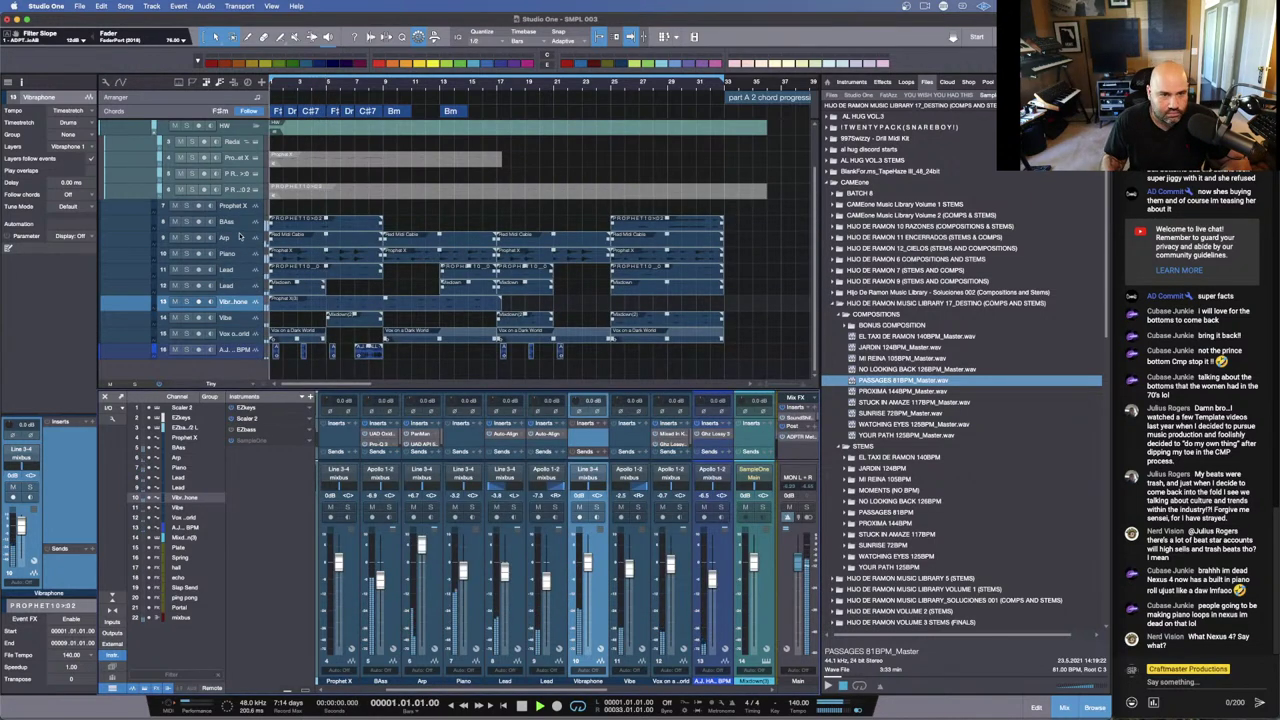
Step: Shift the first BAss clip slightly later against the beat grid in the audio editor, and extend its start back to 1.01.01.00
double_click(282, 220)
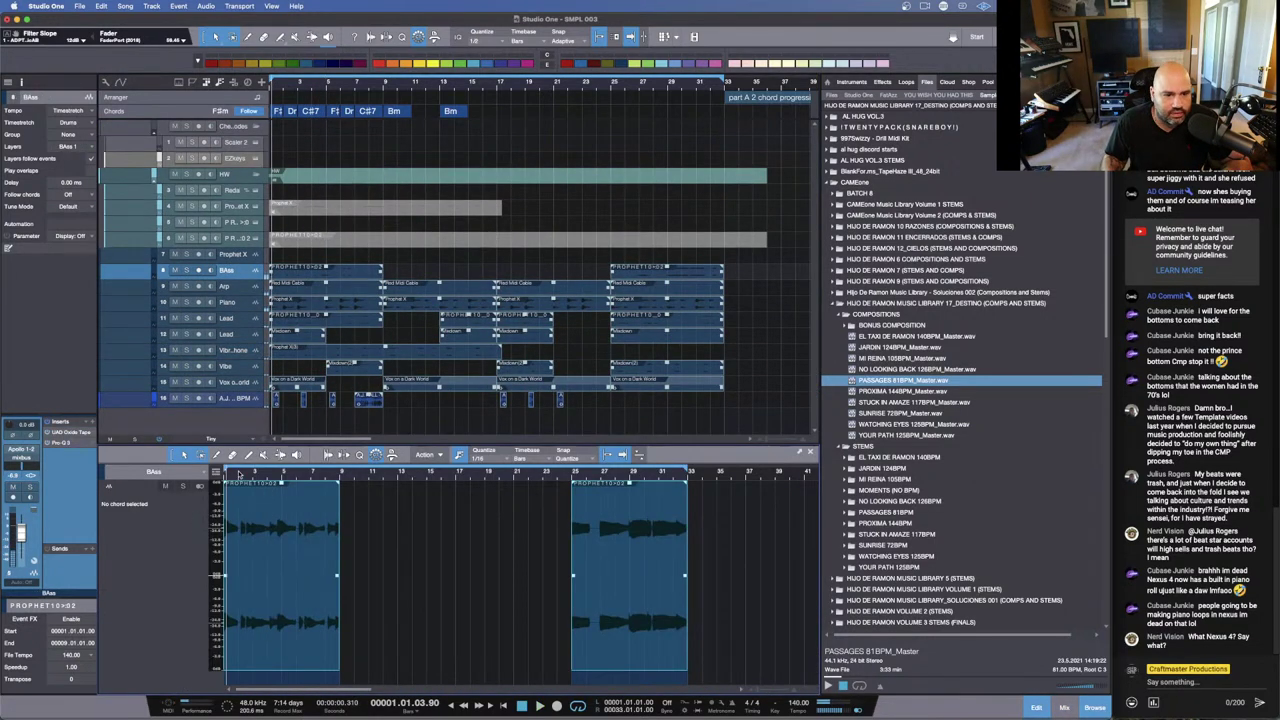
drag(240, 473, 437, 517)
key(space)
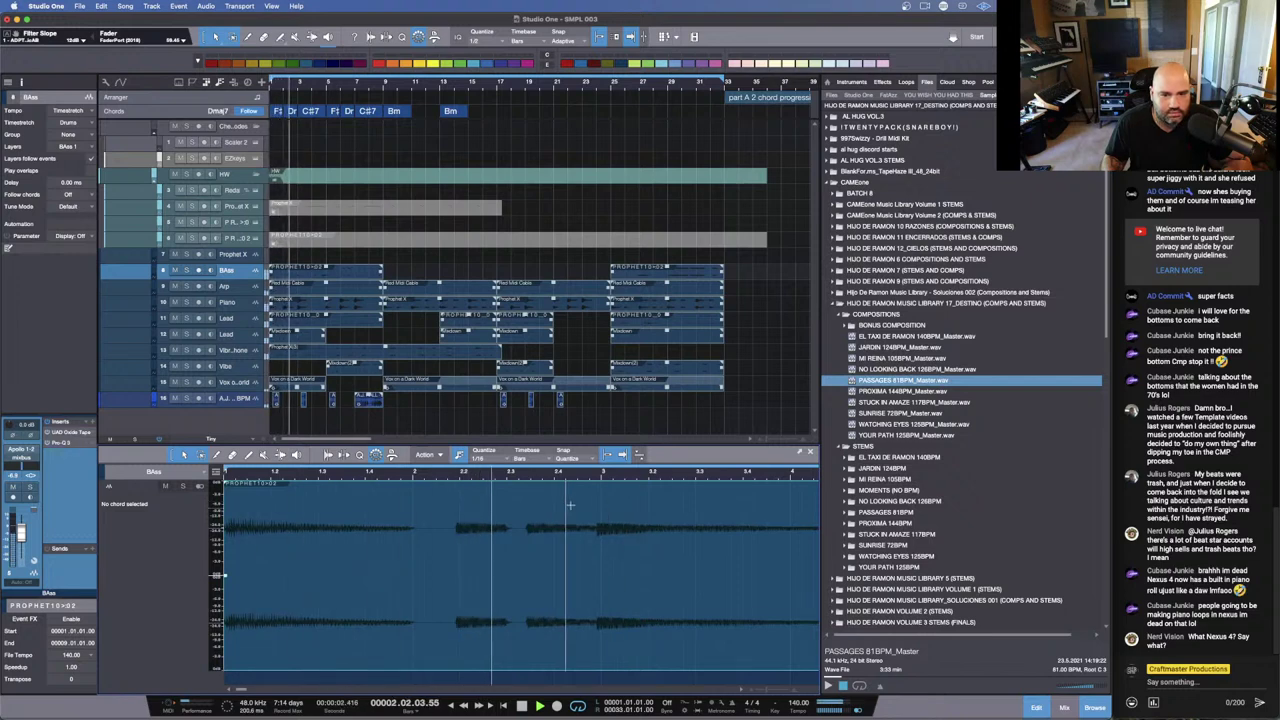
key(space)
key(space)
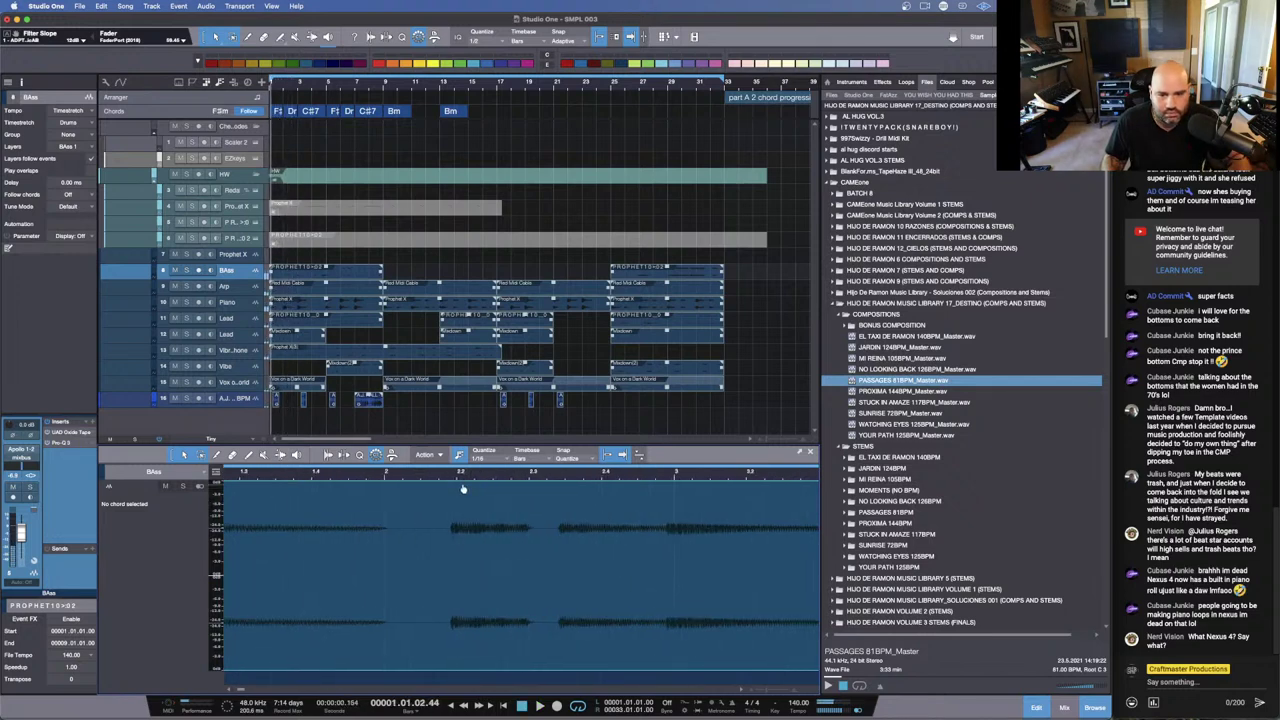
drag(465, 492, 468, 645)
drag(349, 478, 375, 456)
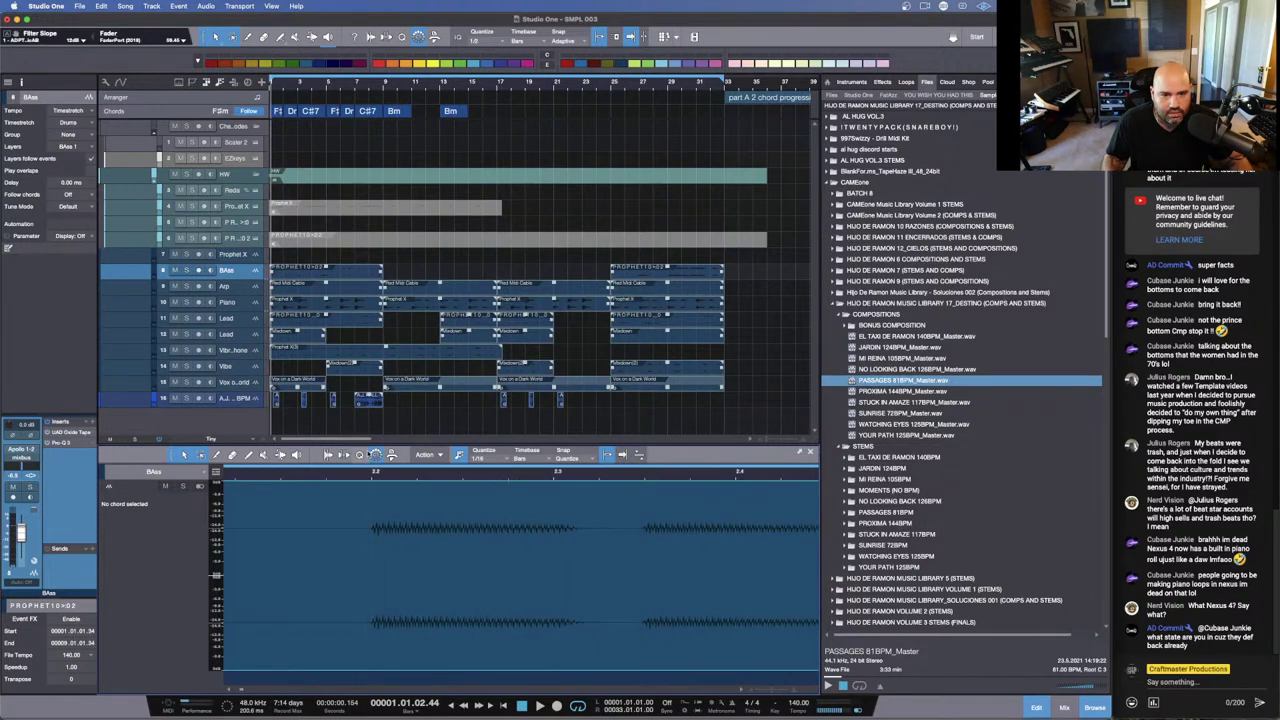
drag(262, 689, 246, 690)
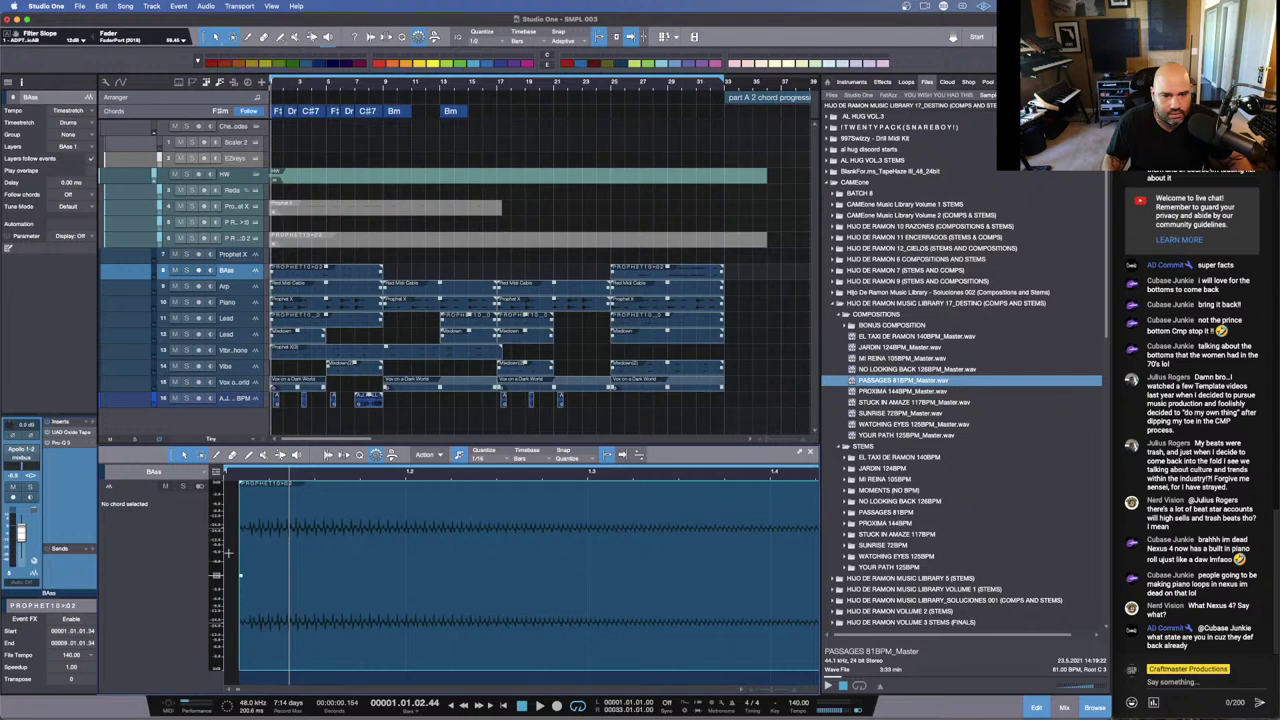
drag(238, 563, 199, 563)
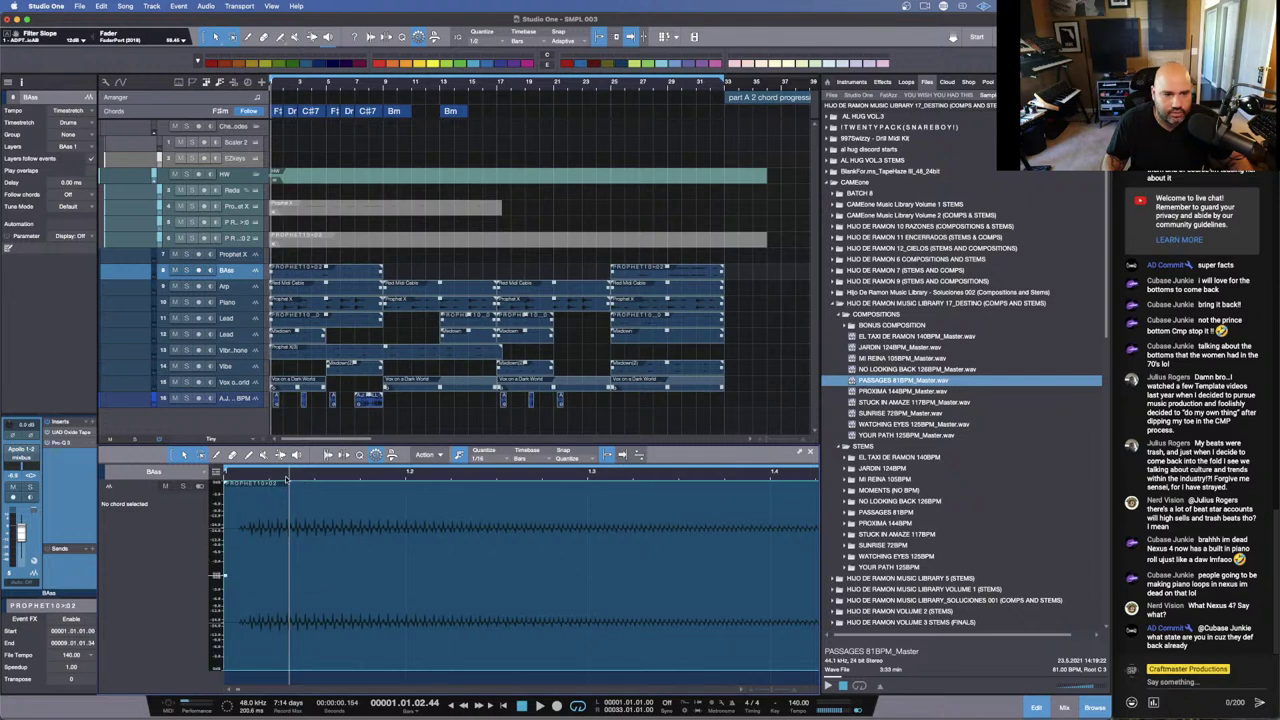
Step: Play the shifted BAss clip and nudge it slightly later again so its note lines up with bar 3
drag(286, 480, 299, 474)
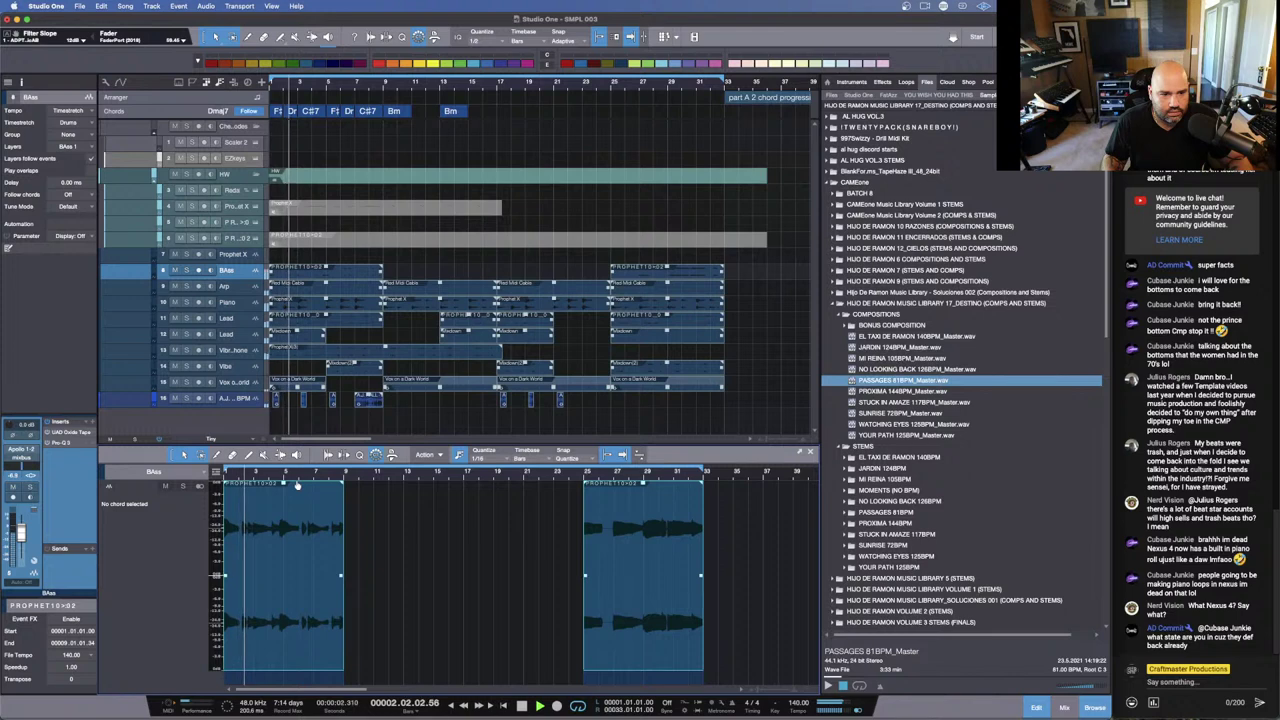
drag(297, 484, 349, 520)
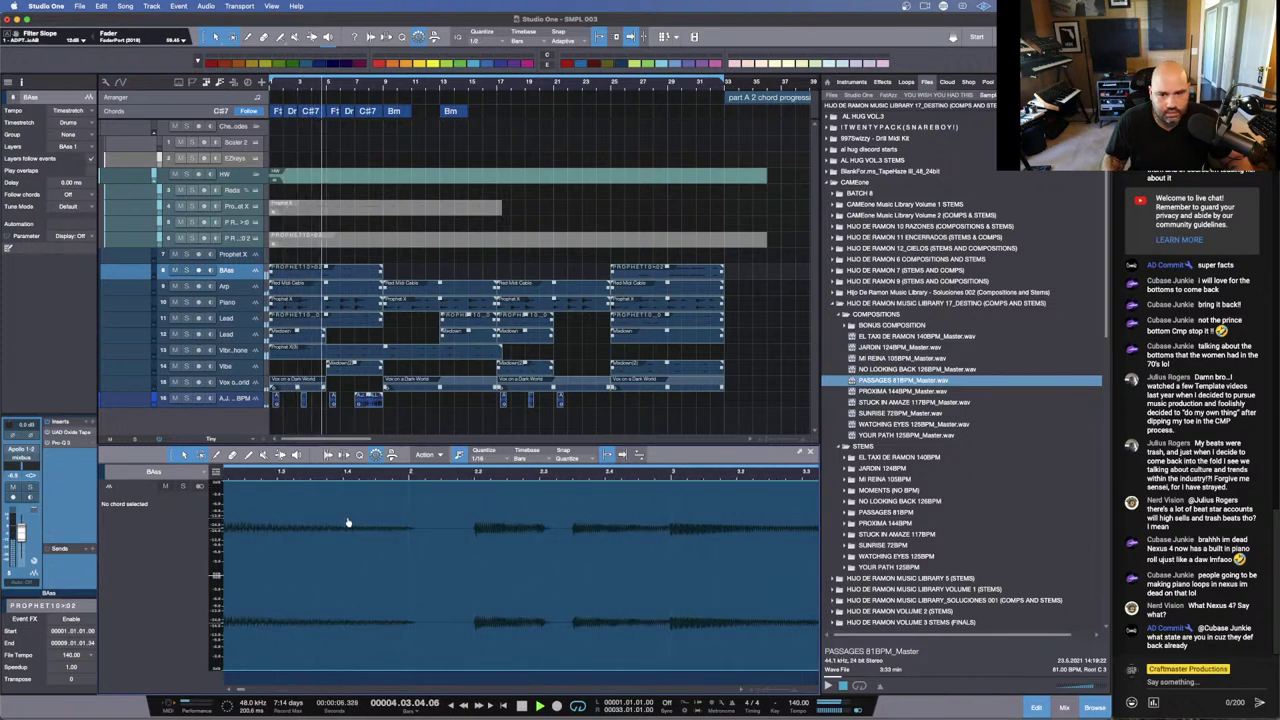
drag(683, 486, 614, 566)
drag(590, 626, 613, 622)
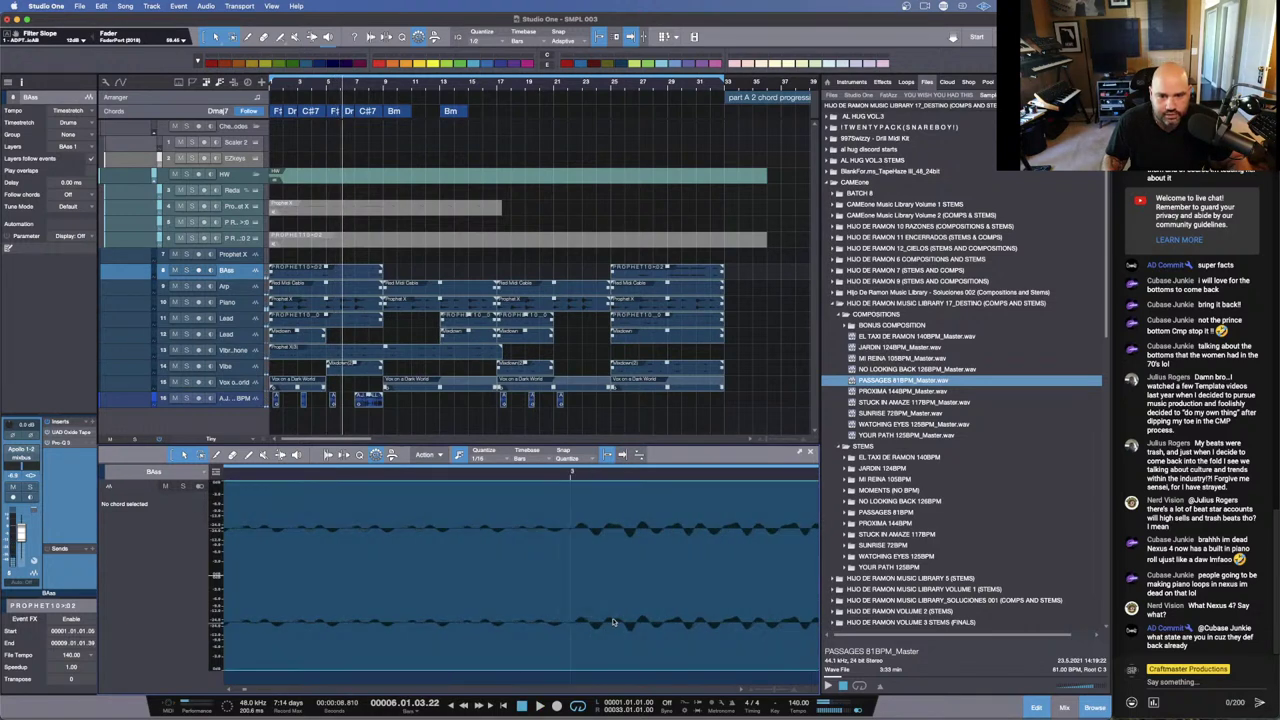
drag(576, 478, 470, 513)
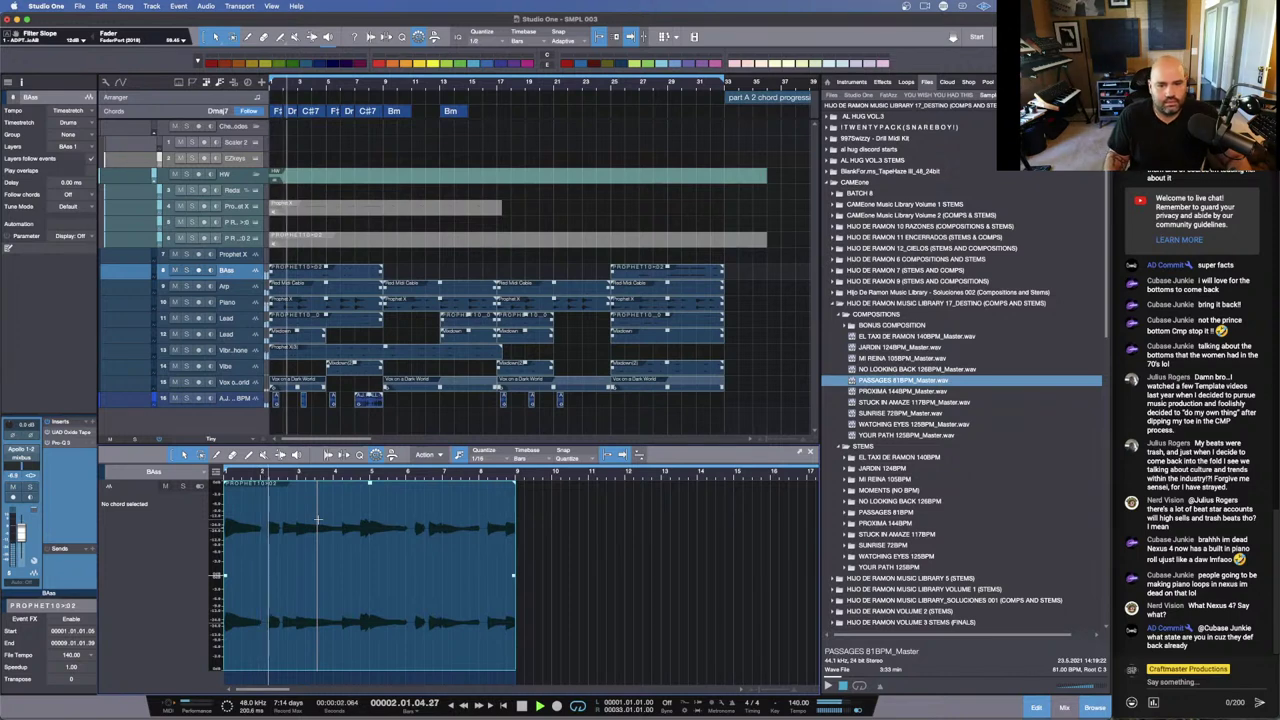
Step: Examine the timing at the end of the first BAss clip and in the second one from bar 25 during playback
scroll(620, 530, up, 2)
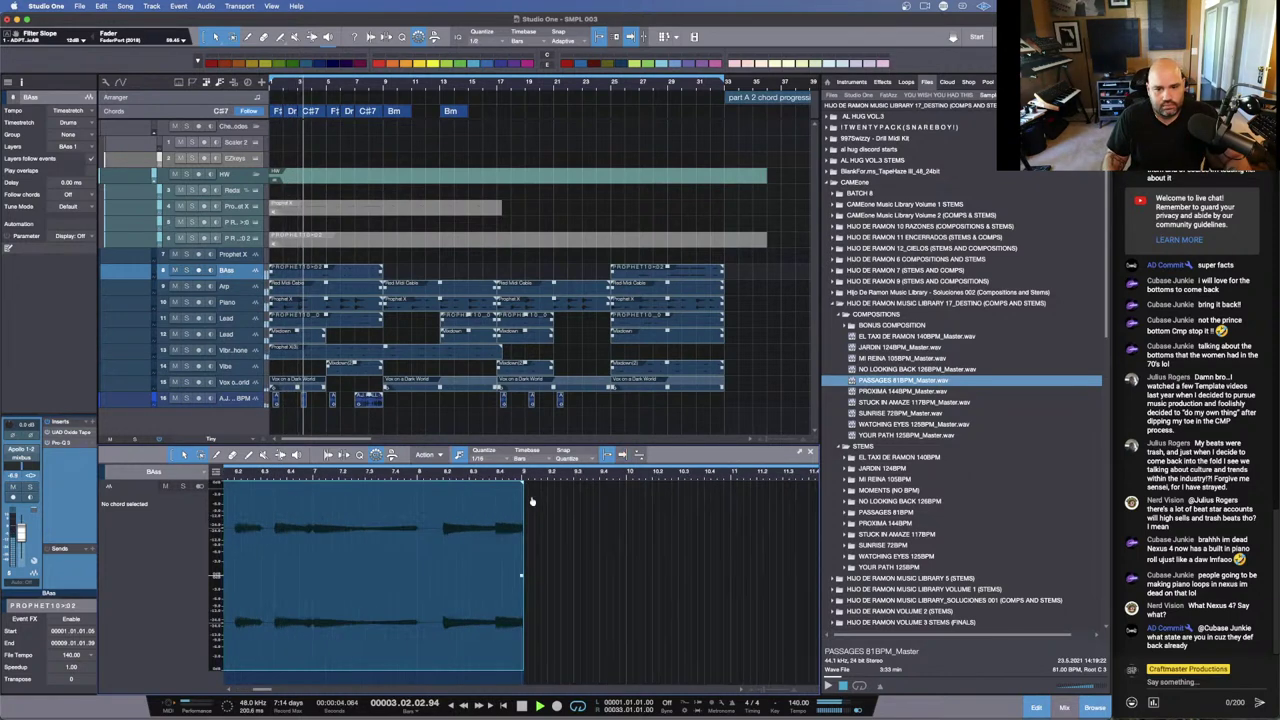
scroll(655, 550, down, 2)
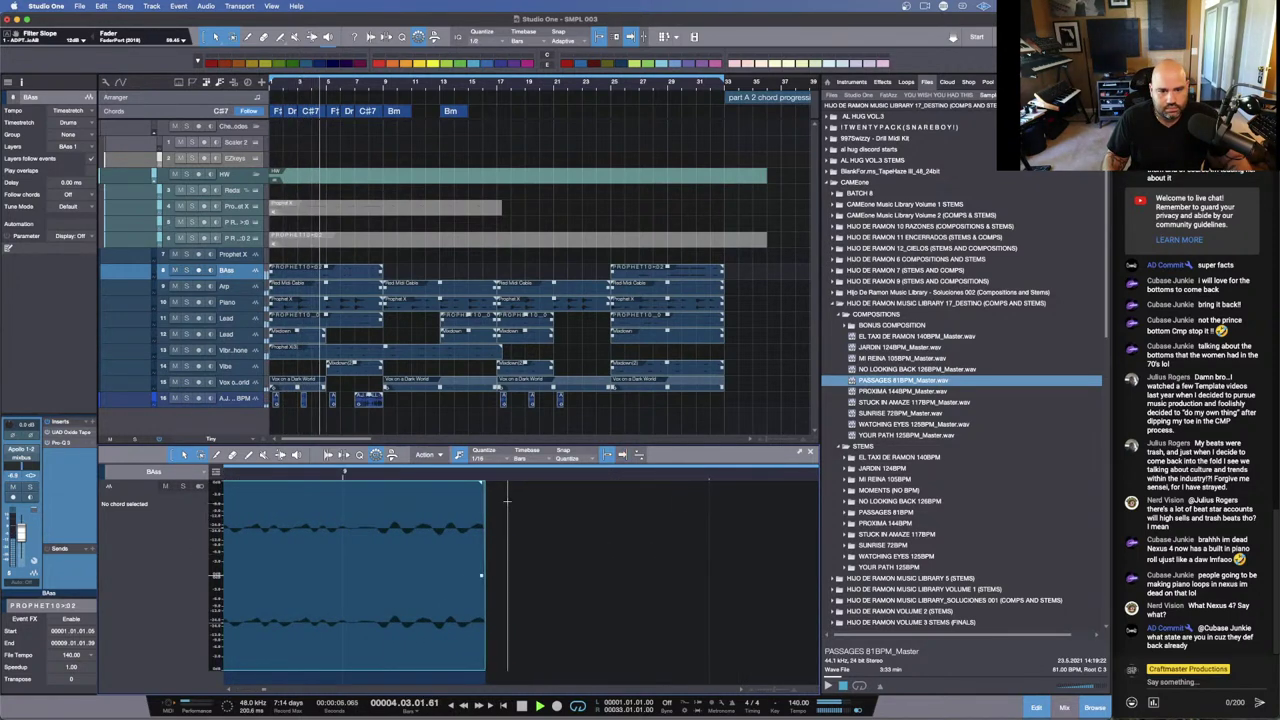
scroll(466, 477, down, 5)
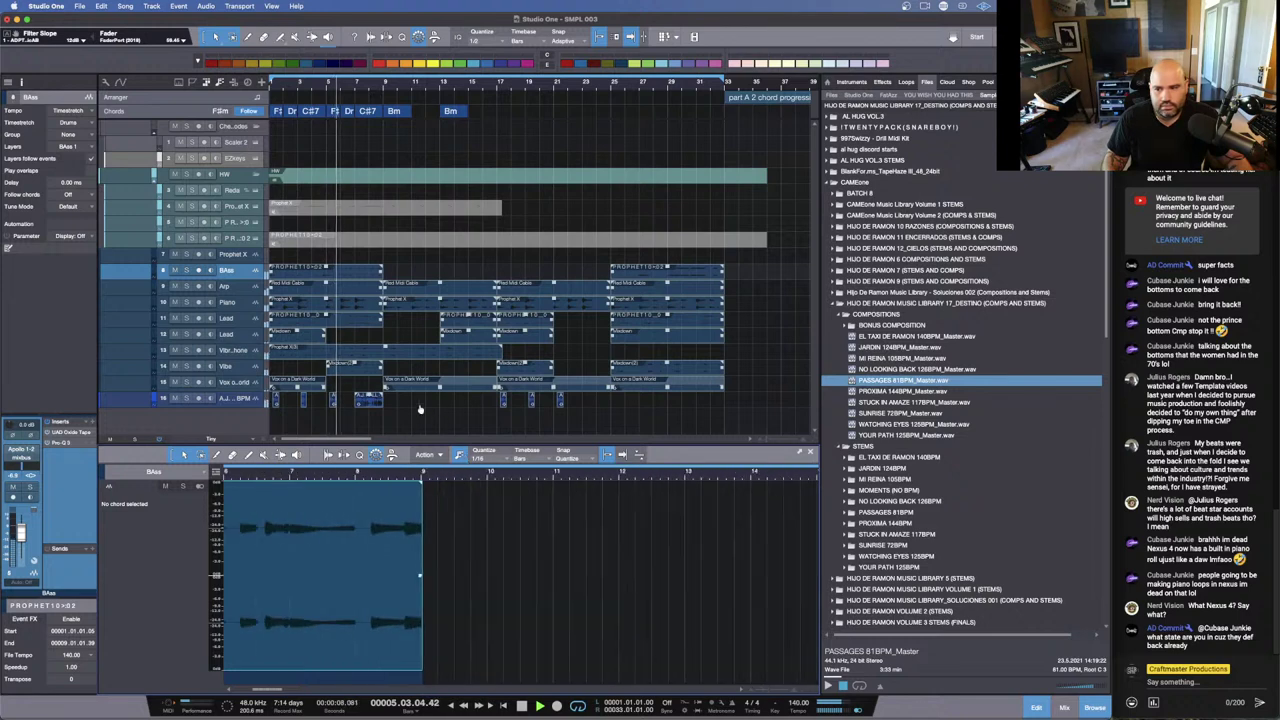
scroll(343, 478, up, 5)
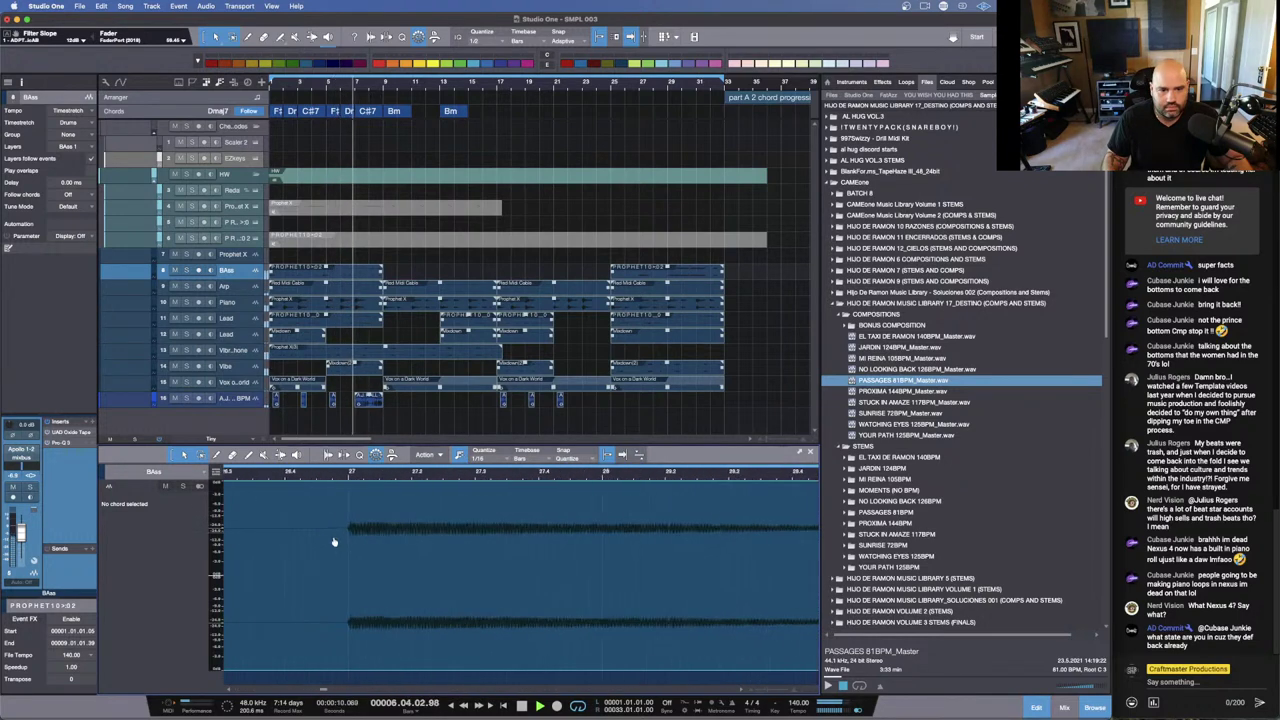
scroll(253, 523, down, 1)
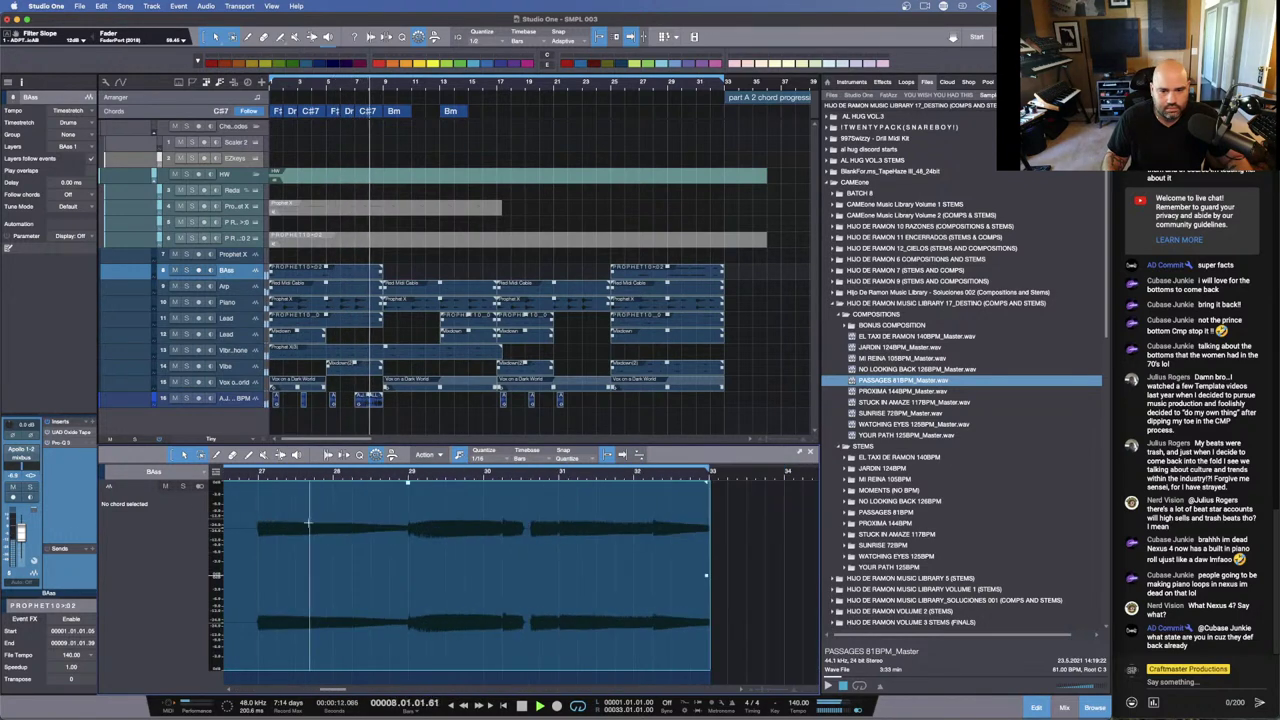
drag(656, 479, 727, 327)
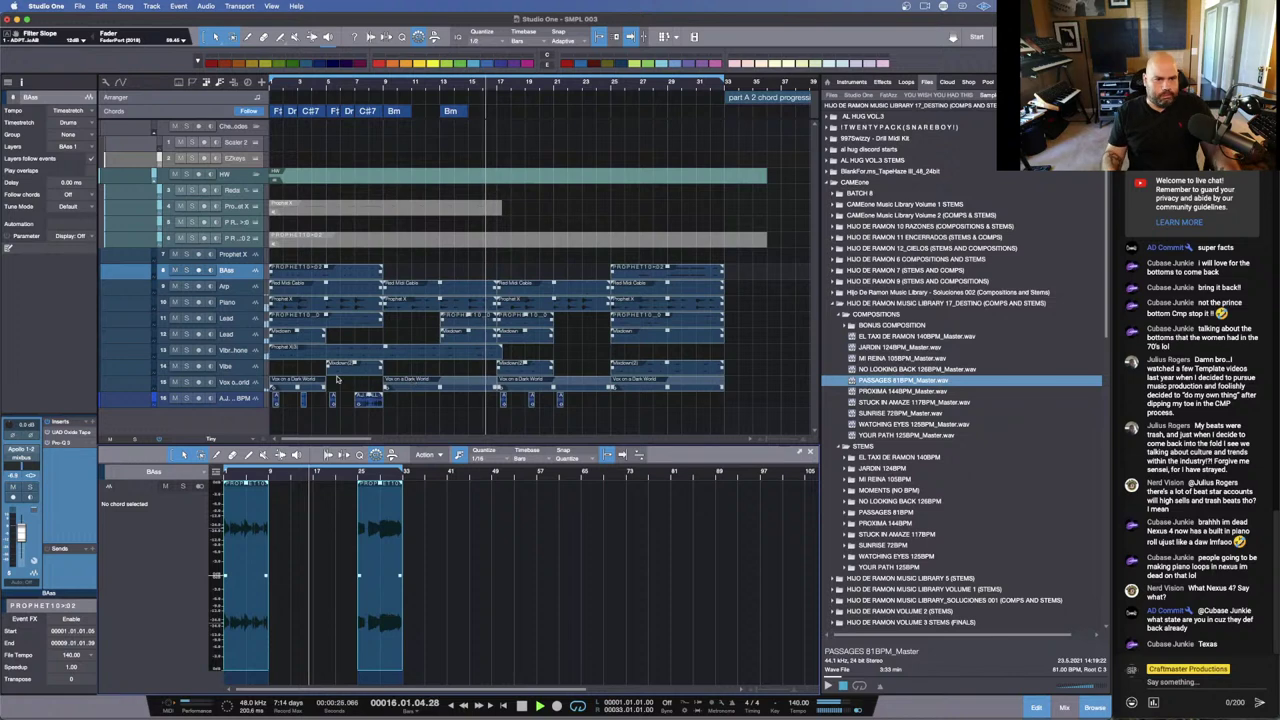
Step: Add a send from the Vibe track to the Slap Send effect channel
click(236, 352)
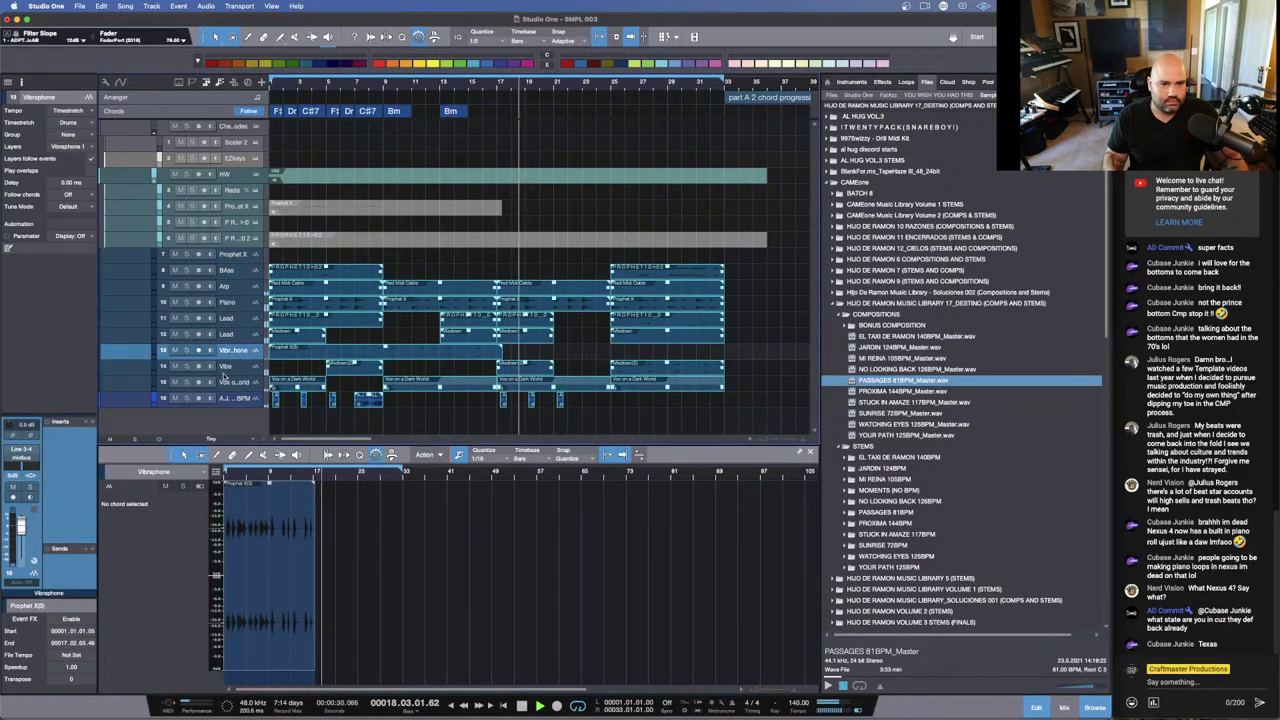
click(232, 366)
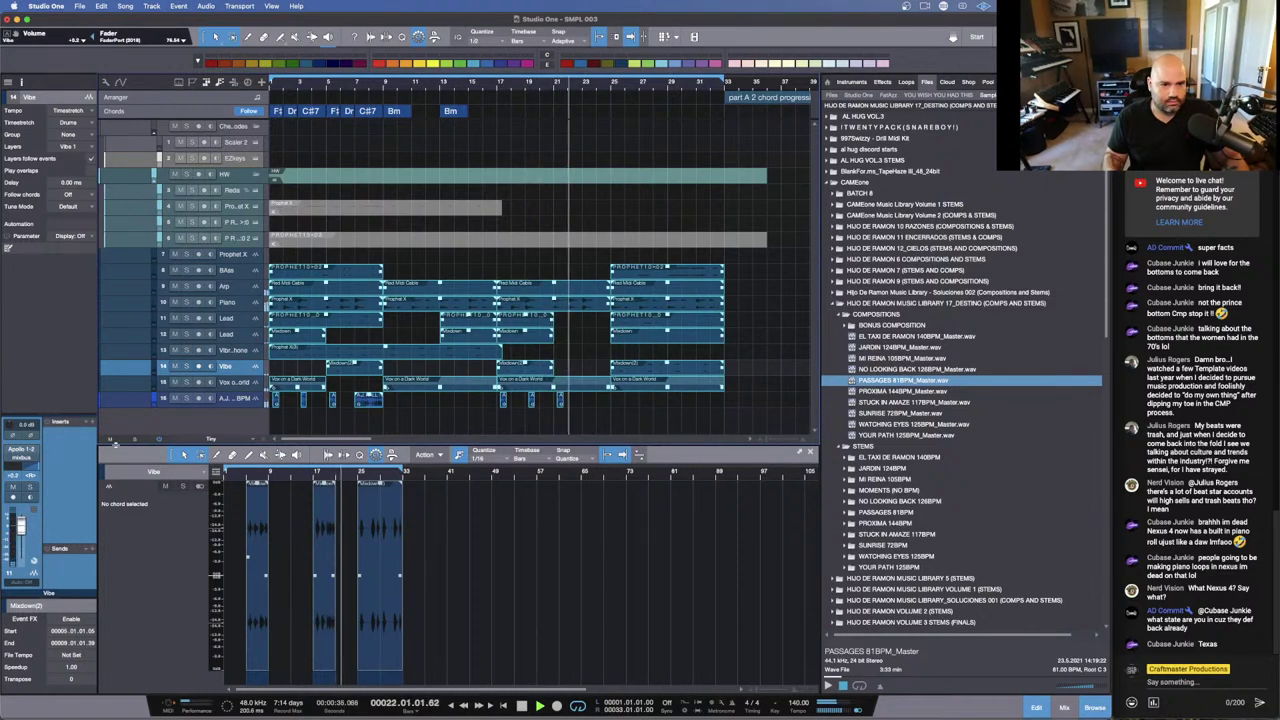
click(92, 548)
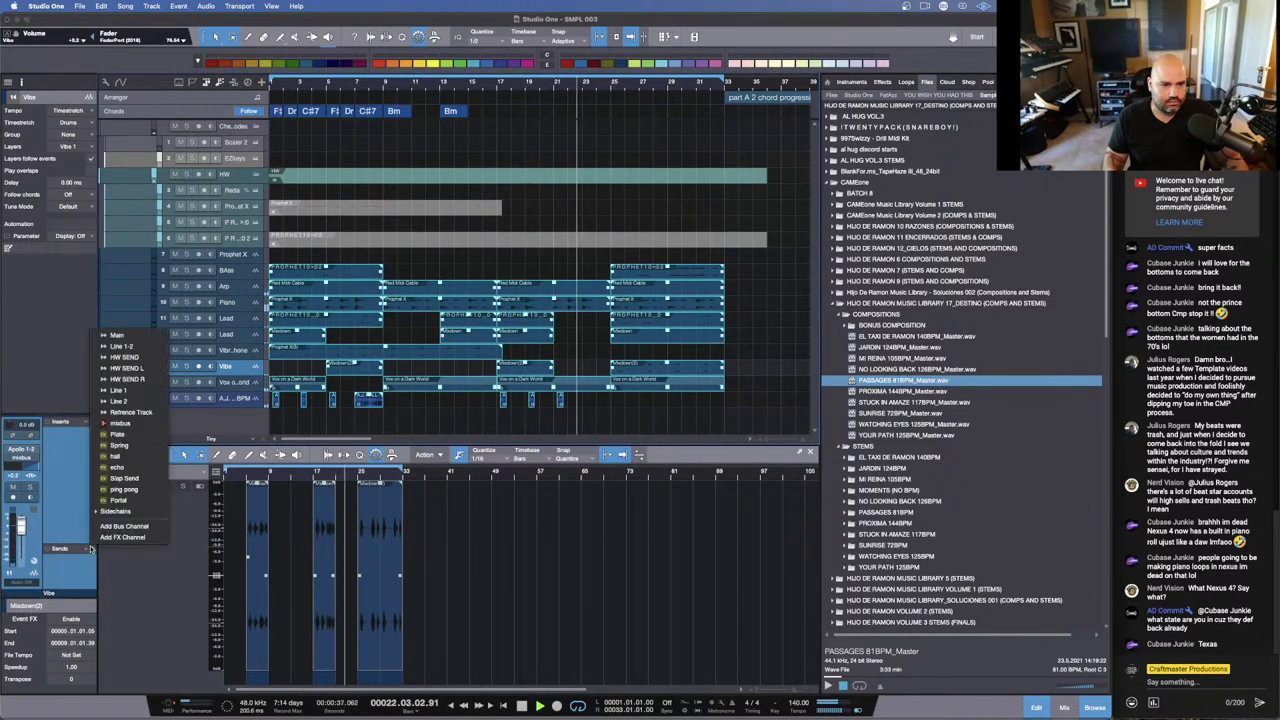
click(124, 479)
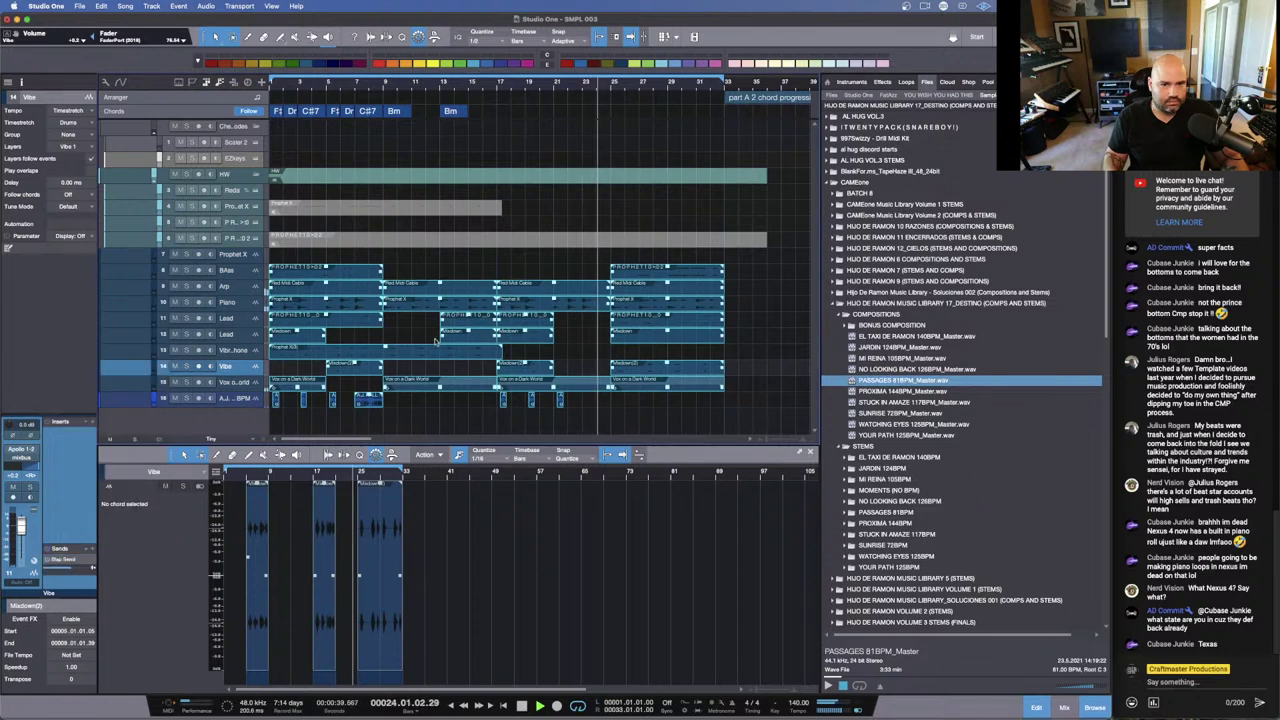
Step: Adjust the Vibe track's Slap Send level during playback from bar 5, and add a level-adjusted send to Slap Send on the Vibraphone track
click(330, 80)
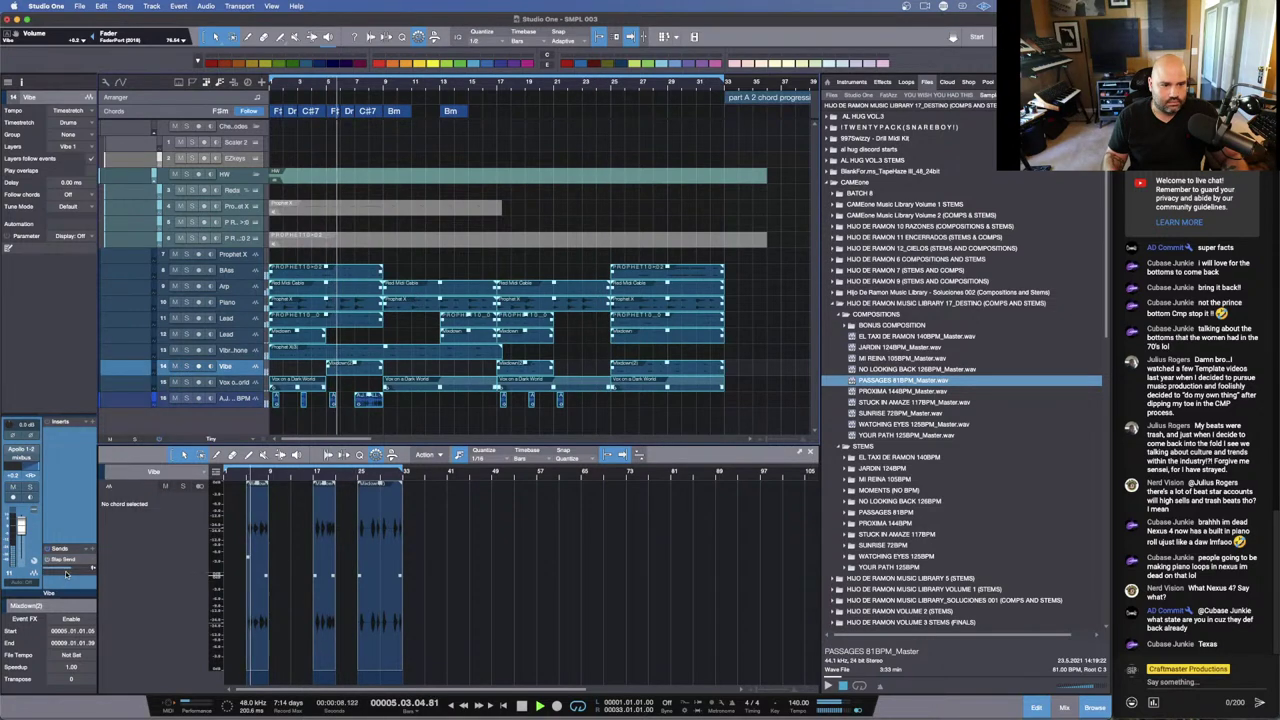
drag(66, 573, 72, 570)
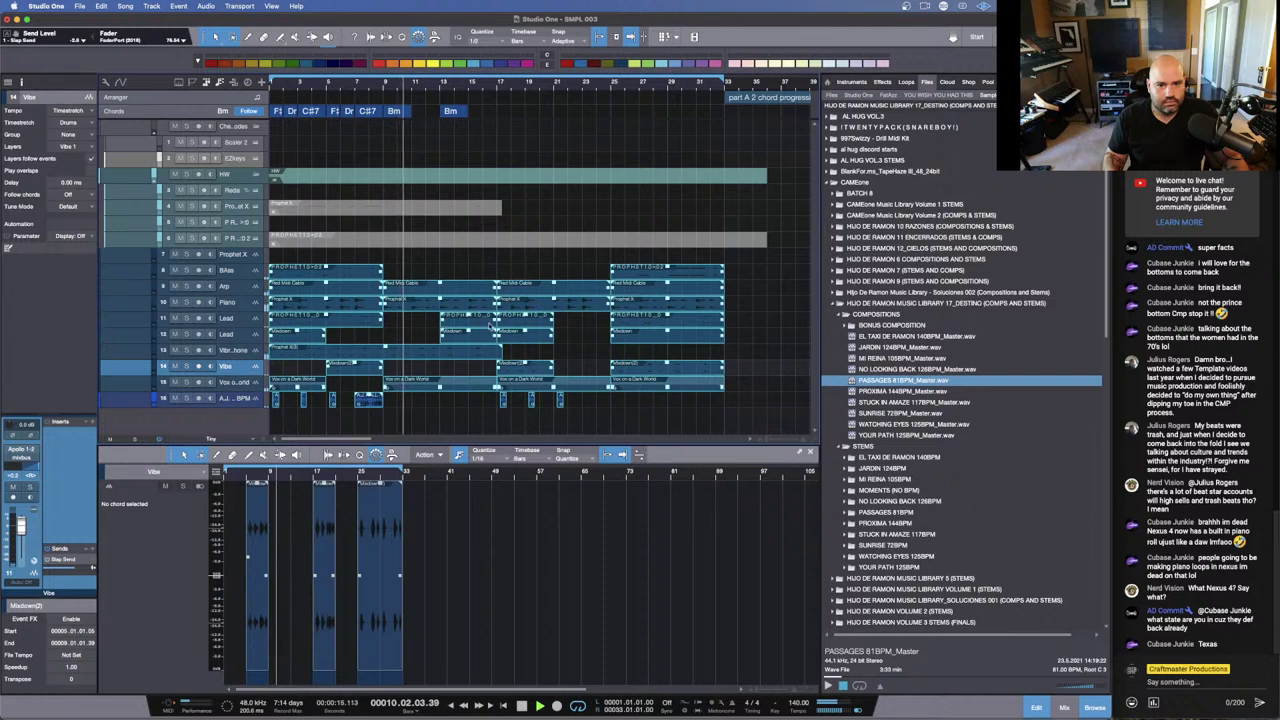
key(Up)
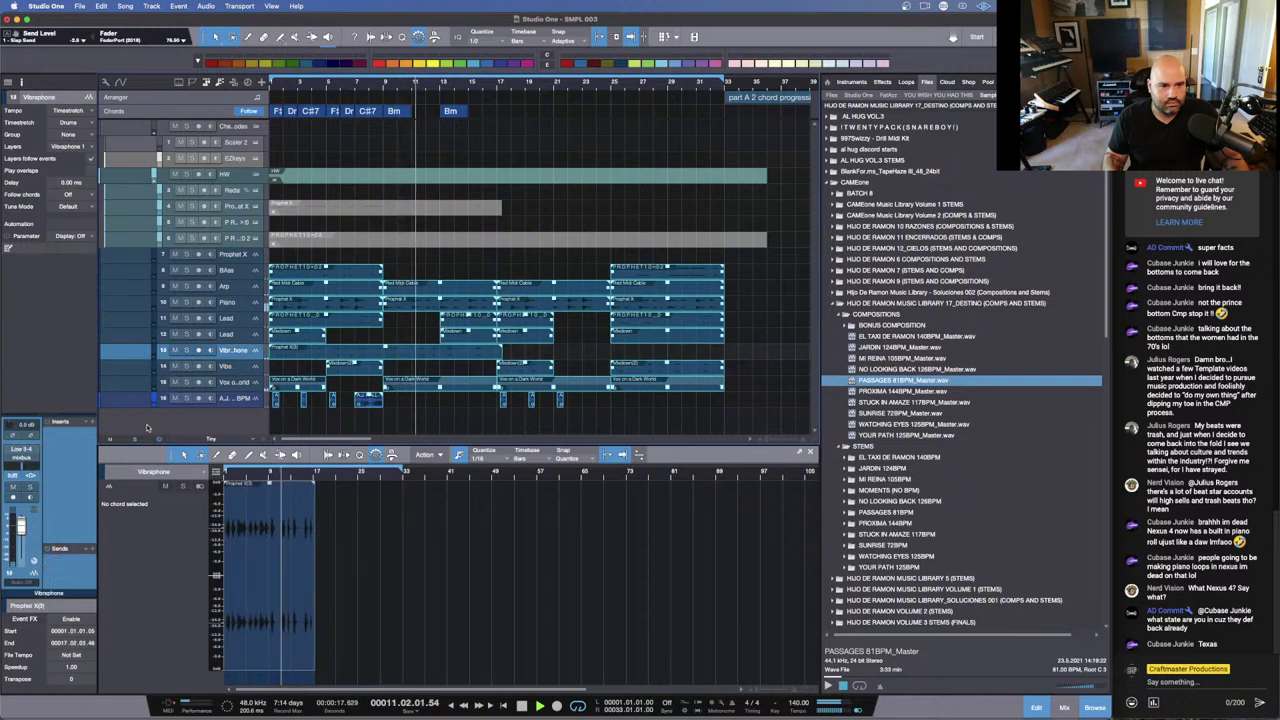
click(92, 548)
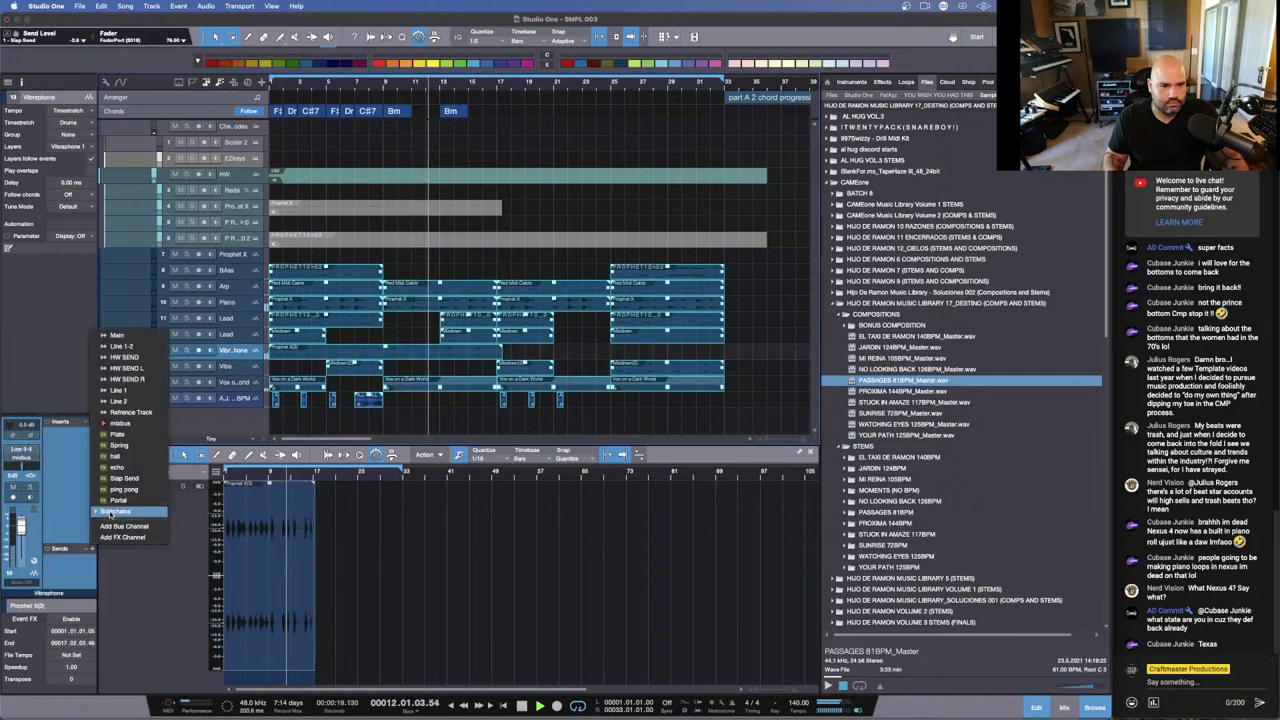
click(128, 478)
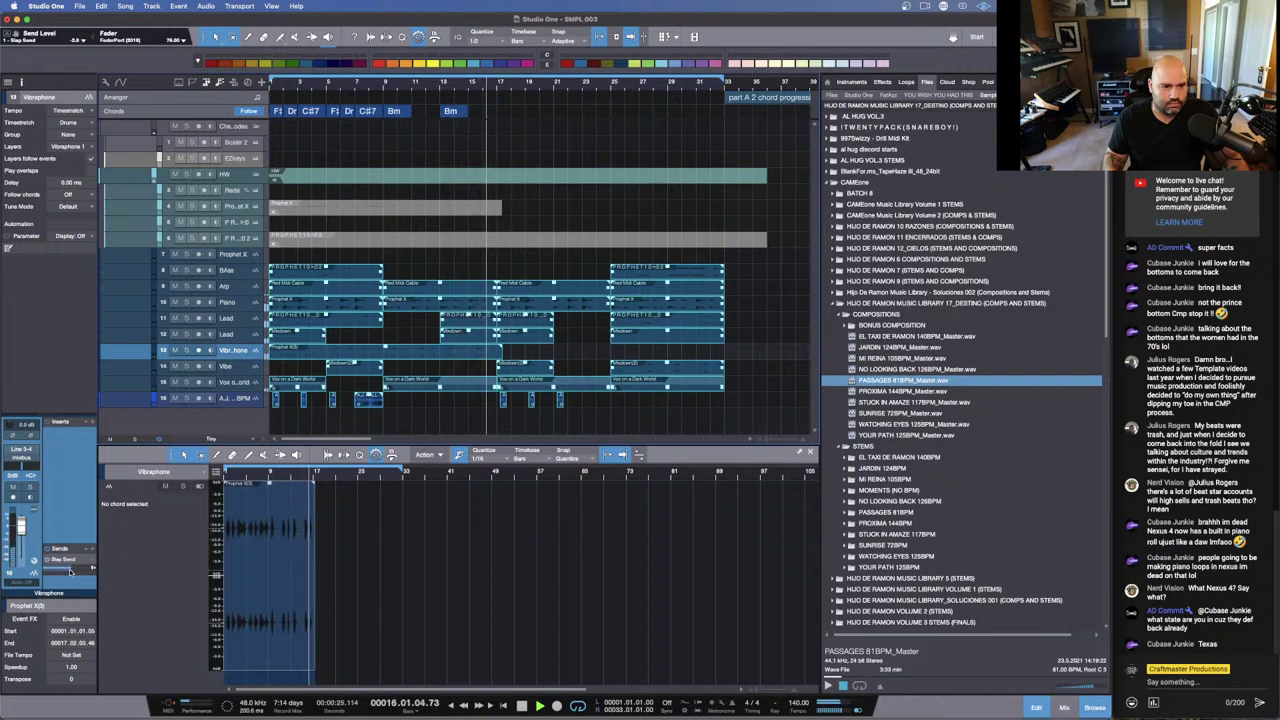
mouse_move(70, 572)
scroll(70, 572, down, 3)
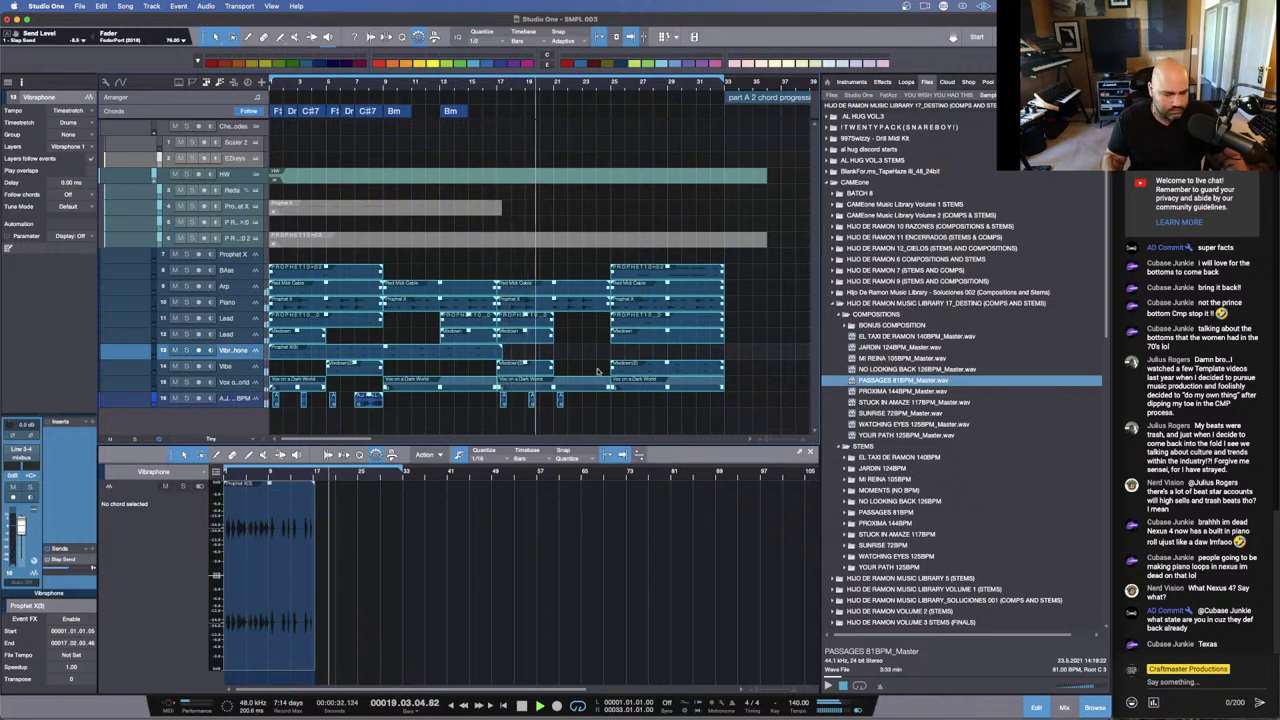
Step: Inspect the UAD Fairchild 670 on the mixbus in an enlarged mixer, close it, and place the playhead at bar 35
key(F3)
scroll(658, 484, right, 5)
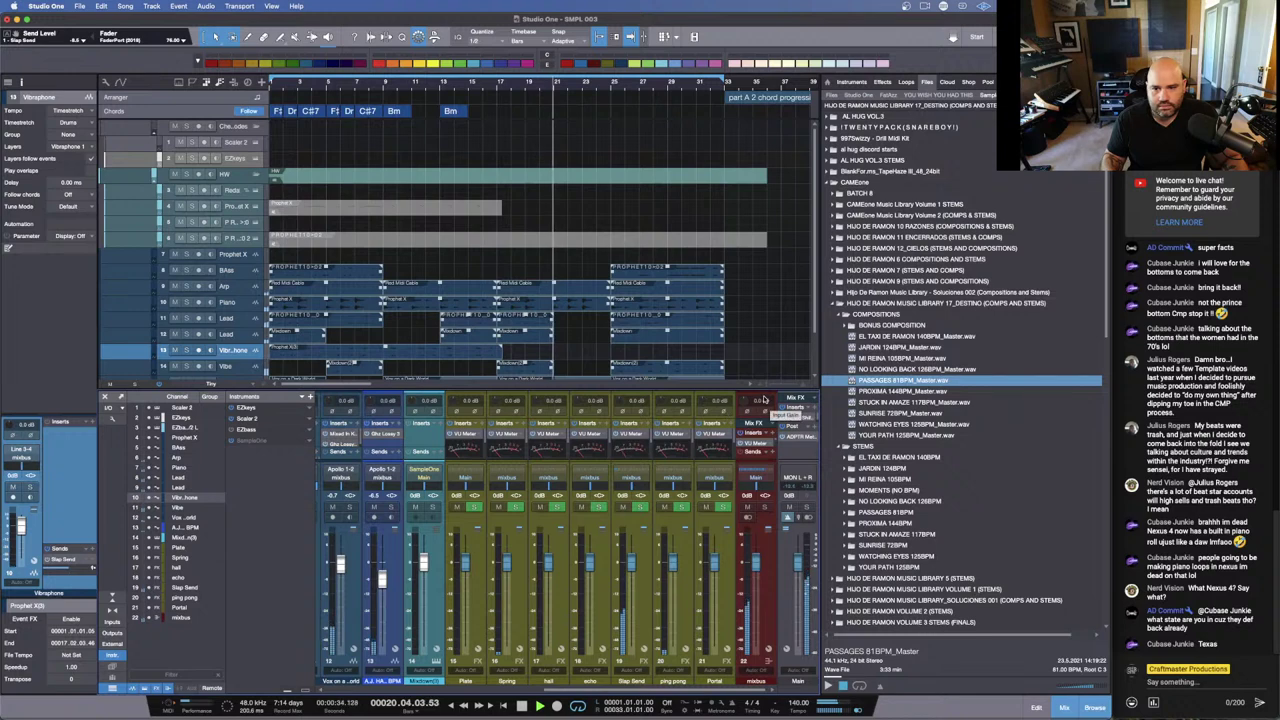
drag(775, 391, 762, 229)
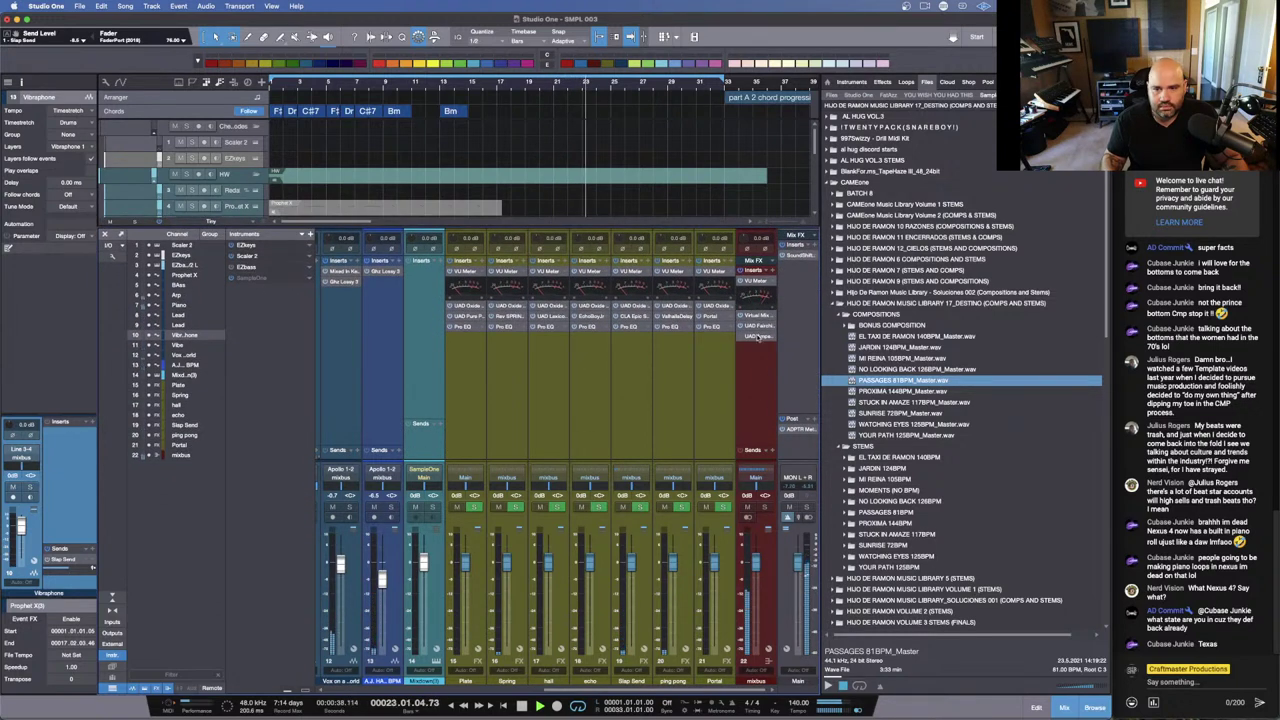
click(757, 326)
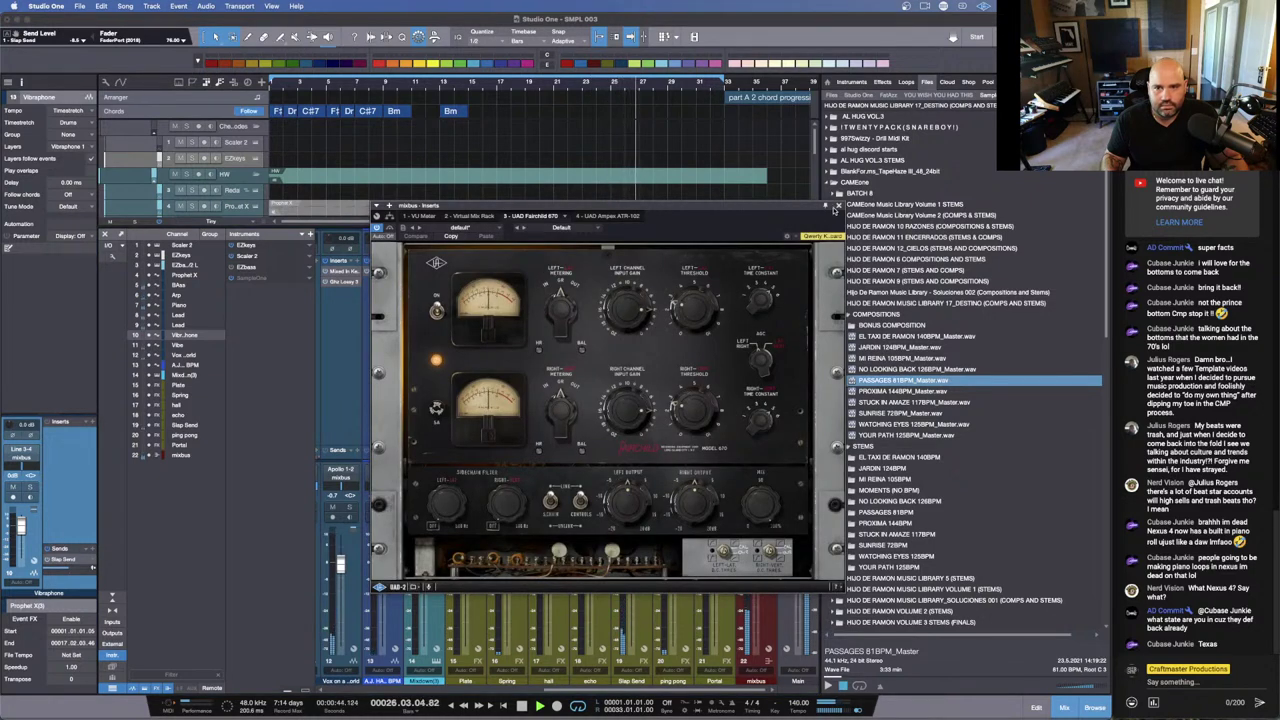
click(837, 206)
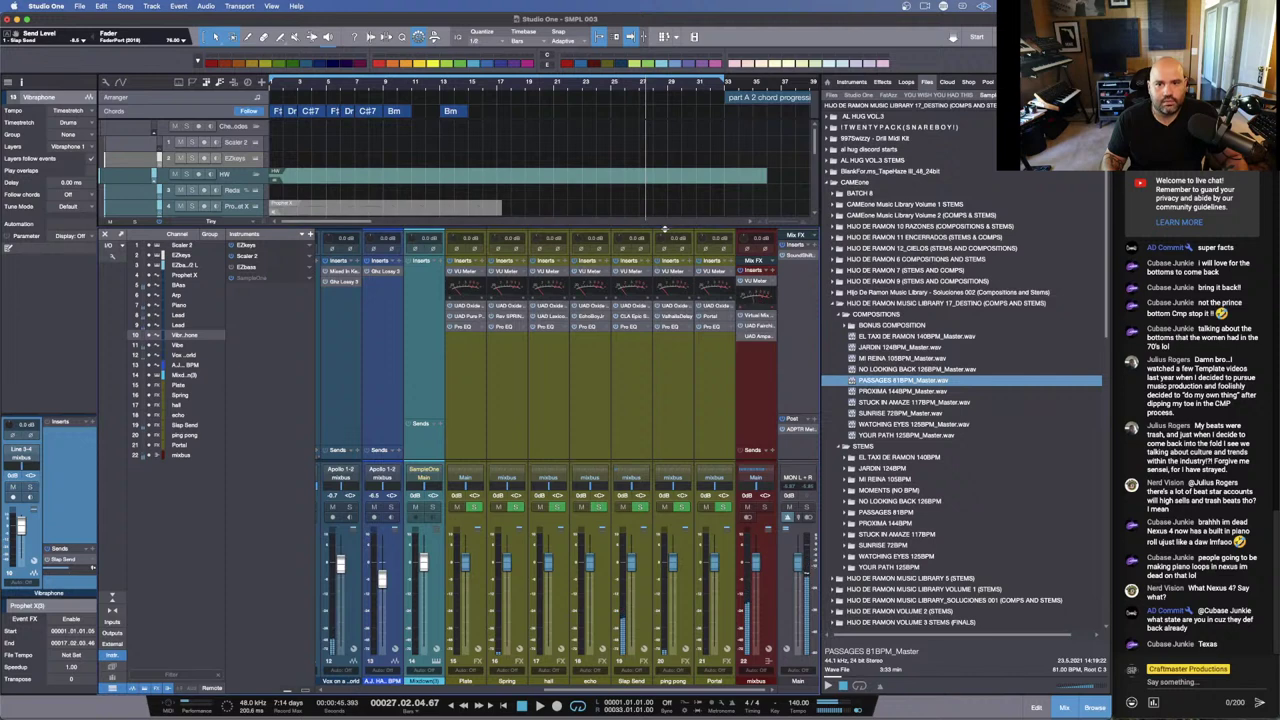
drag(665, 224, 660, 628)
click(752, 318)
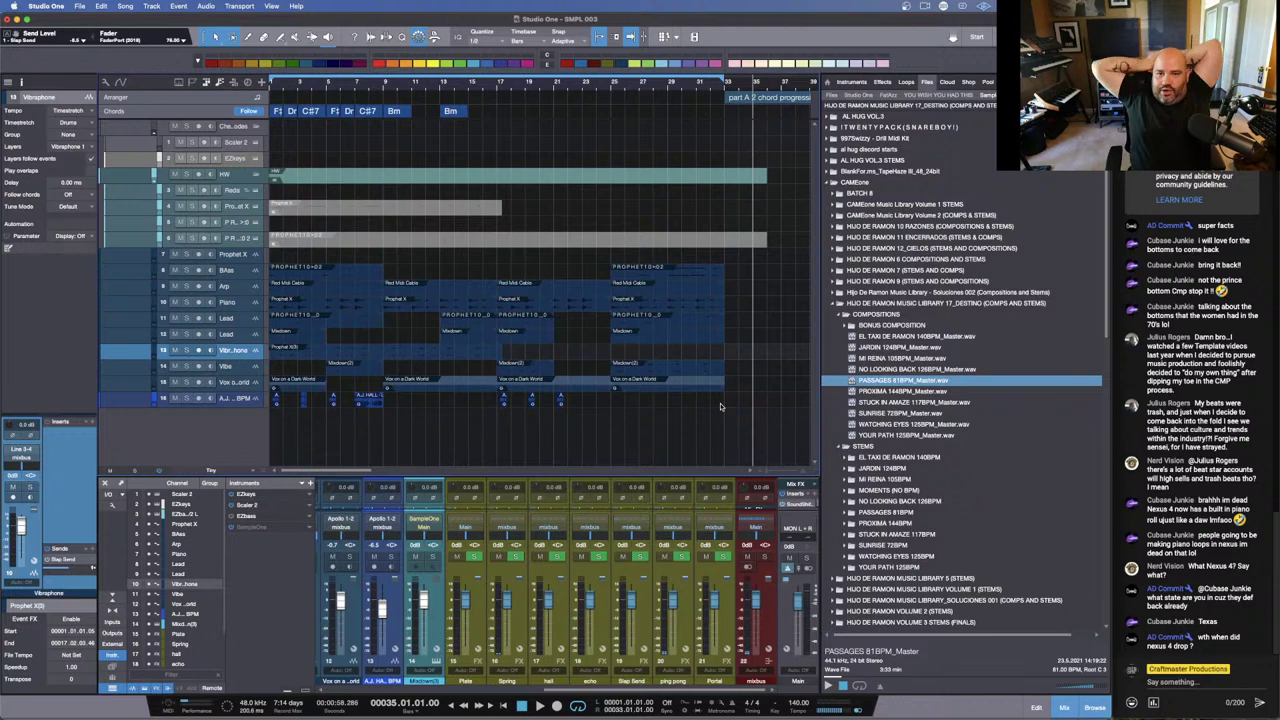
Step: Switch to the Chrome live streaming window and search Google for "NEXUS 4" in a new tab
mouse_move(664, 706)
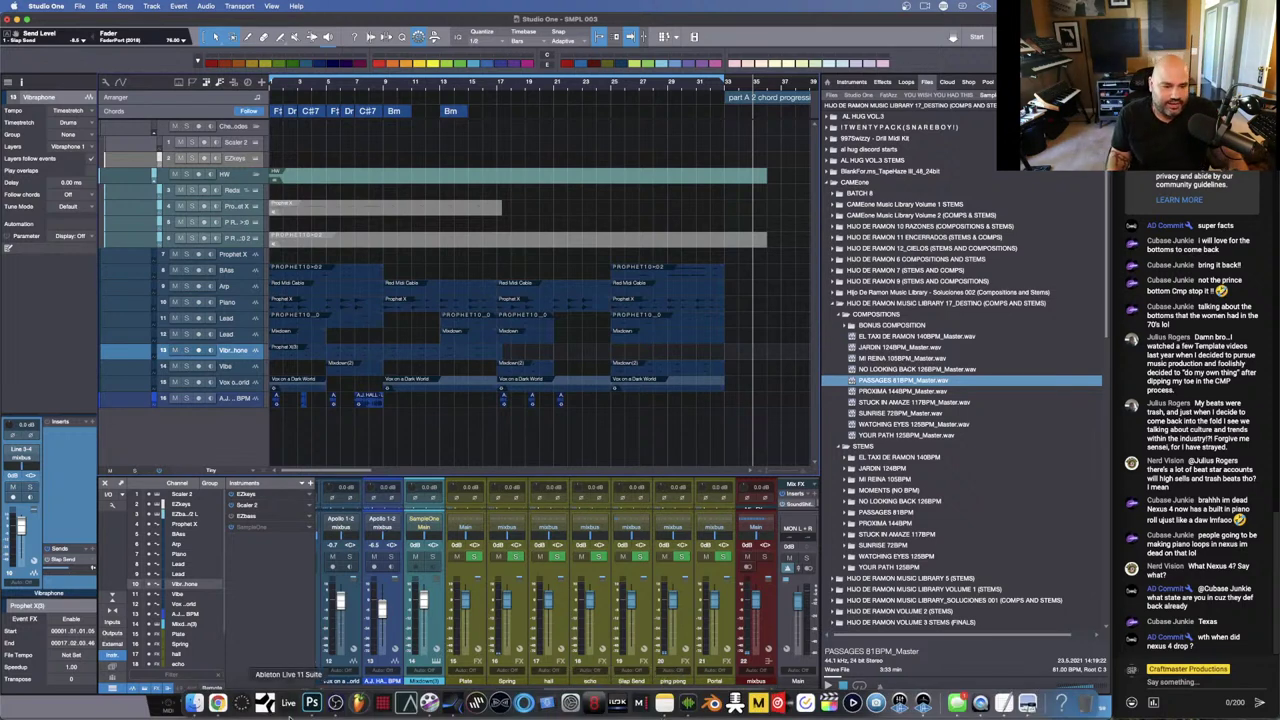
right_click(217, 702)
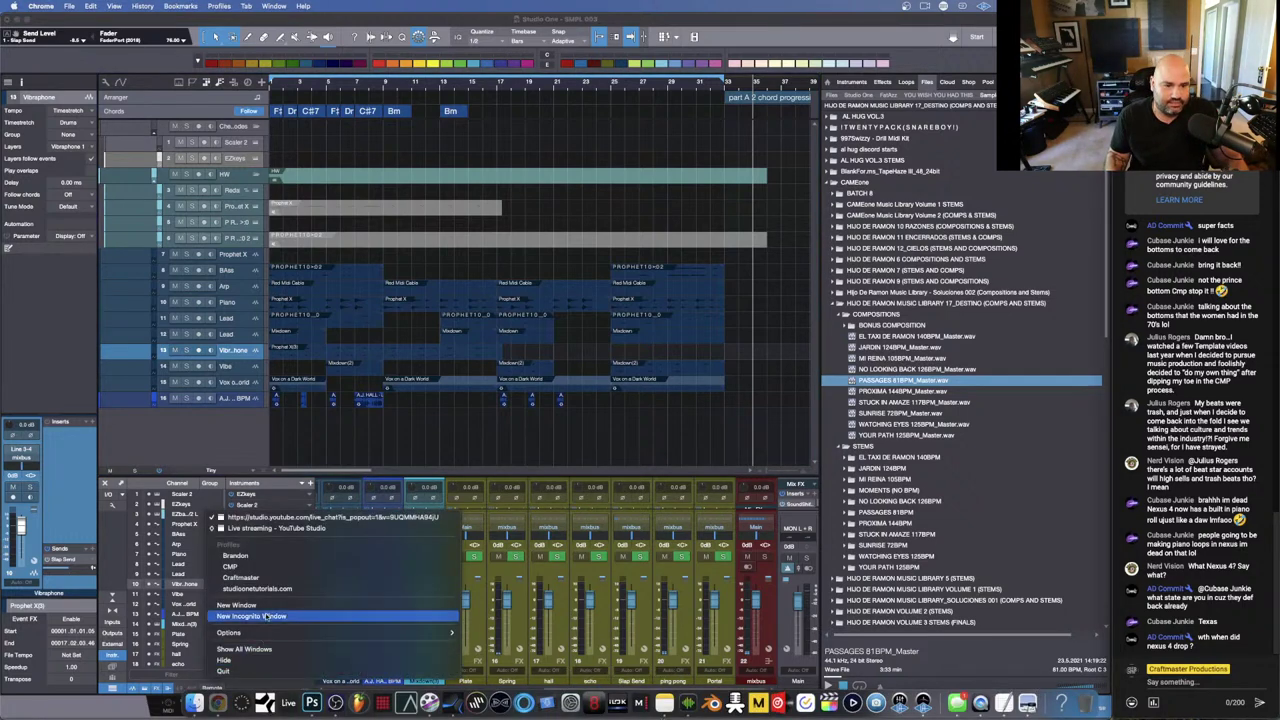
click(324, 528)
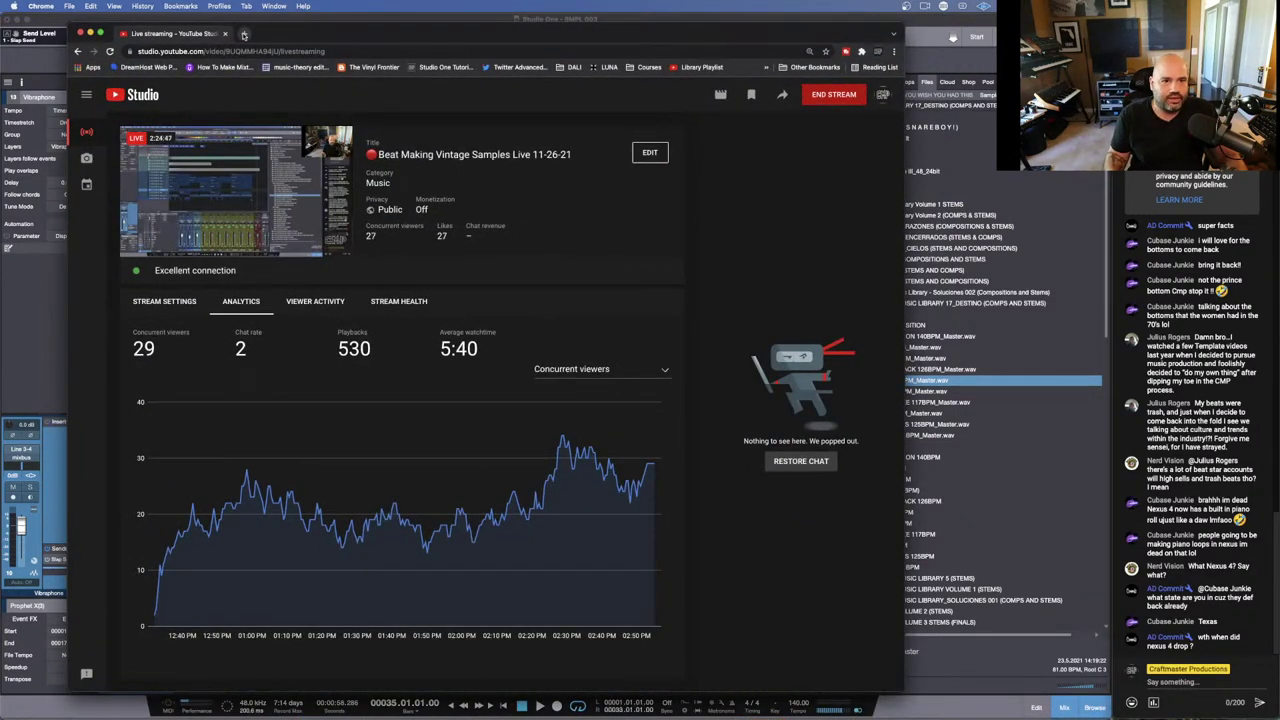
click(243, 35)
text(NEXU)
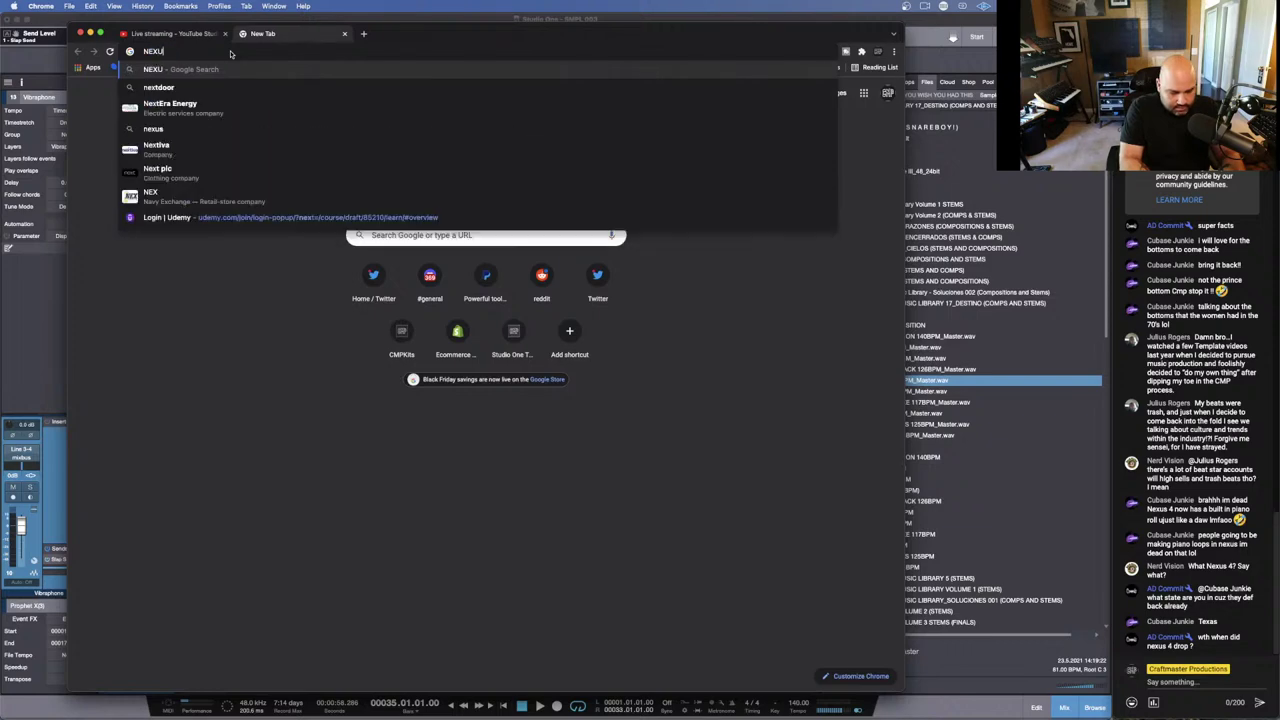
text(S 4)
key(Return)
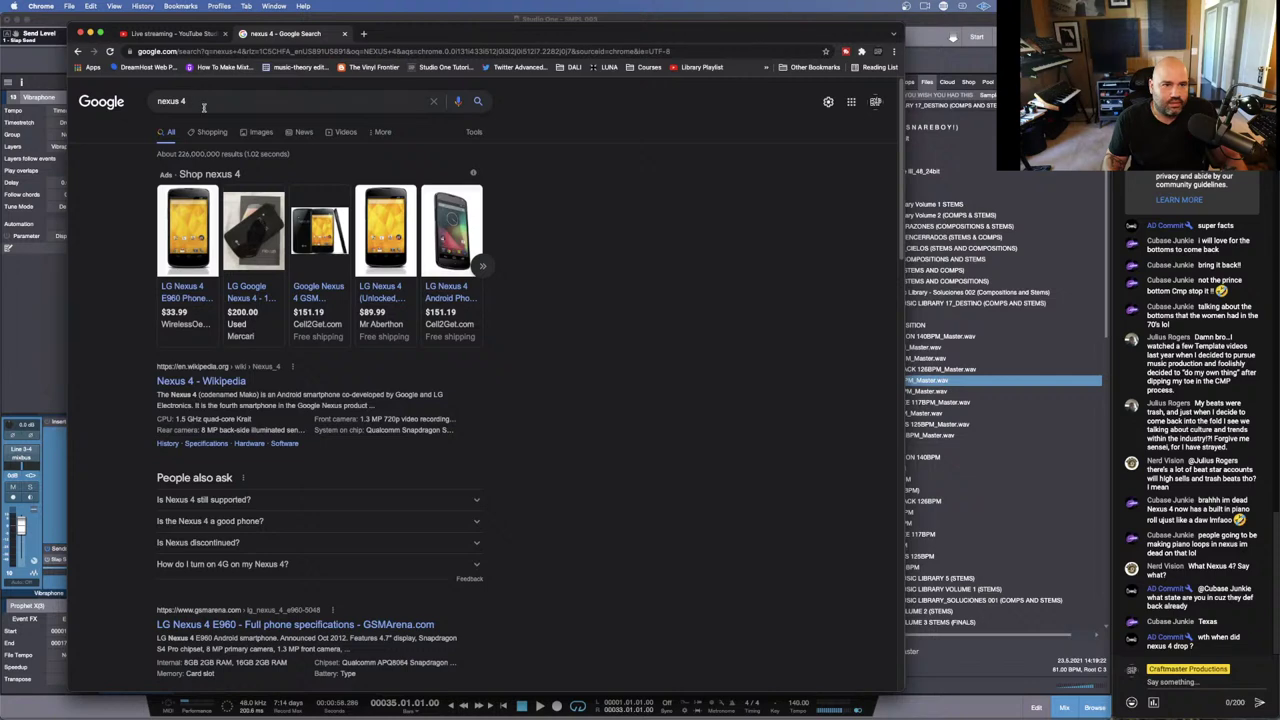
Step: Refine the search to "nexus 4 REFX" and open the NEXUS page on refx.com
click(203, 104)
text(X)
key(Return)
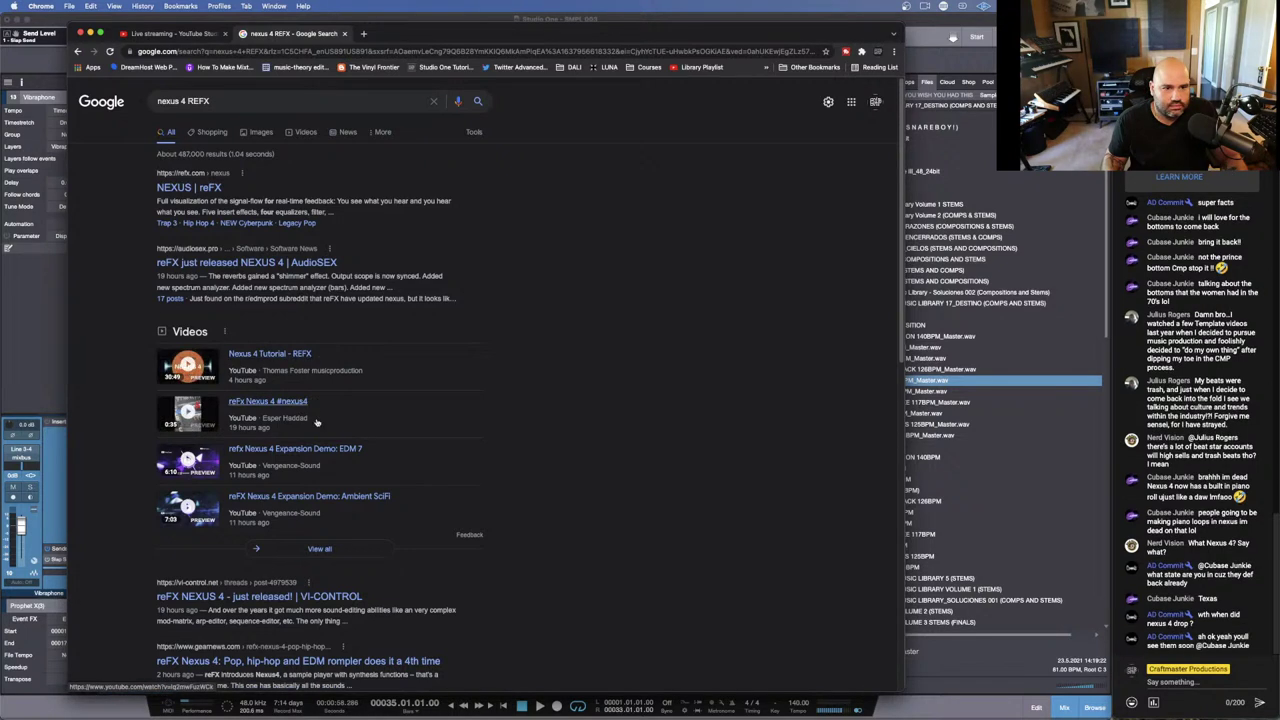
click(198, 189)
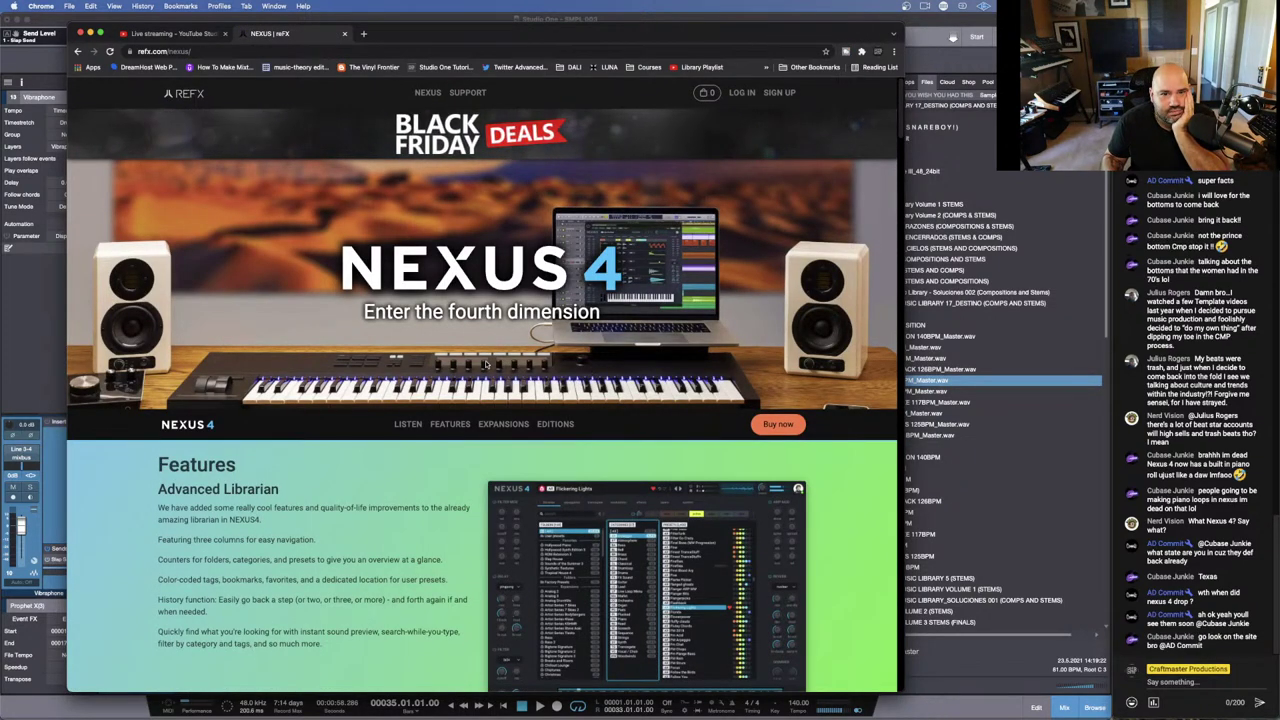
Step: Examine the Advanced Librarian and Arpeggiator Deluxe sections of the NEXUS 4 feature page
scroll(495, 355, down, 3)
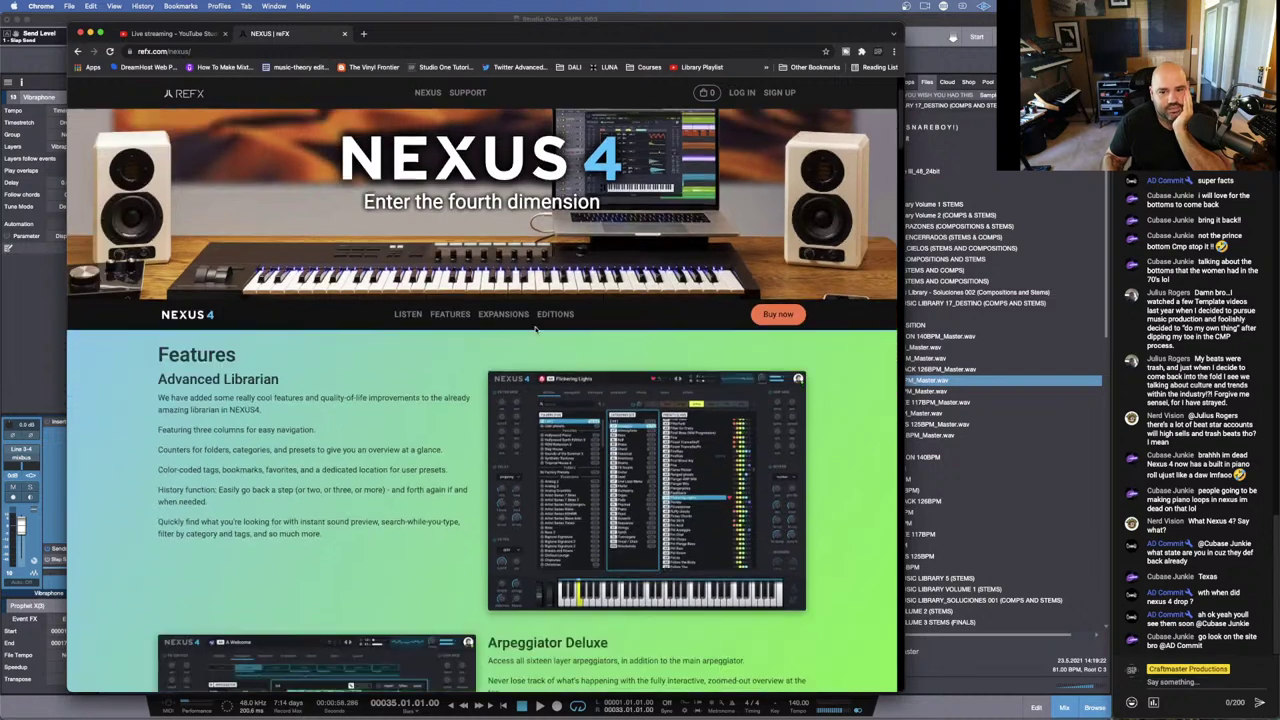
scroll(480, 325, down, 2)
scroll(650, 272, up, 5)
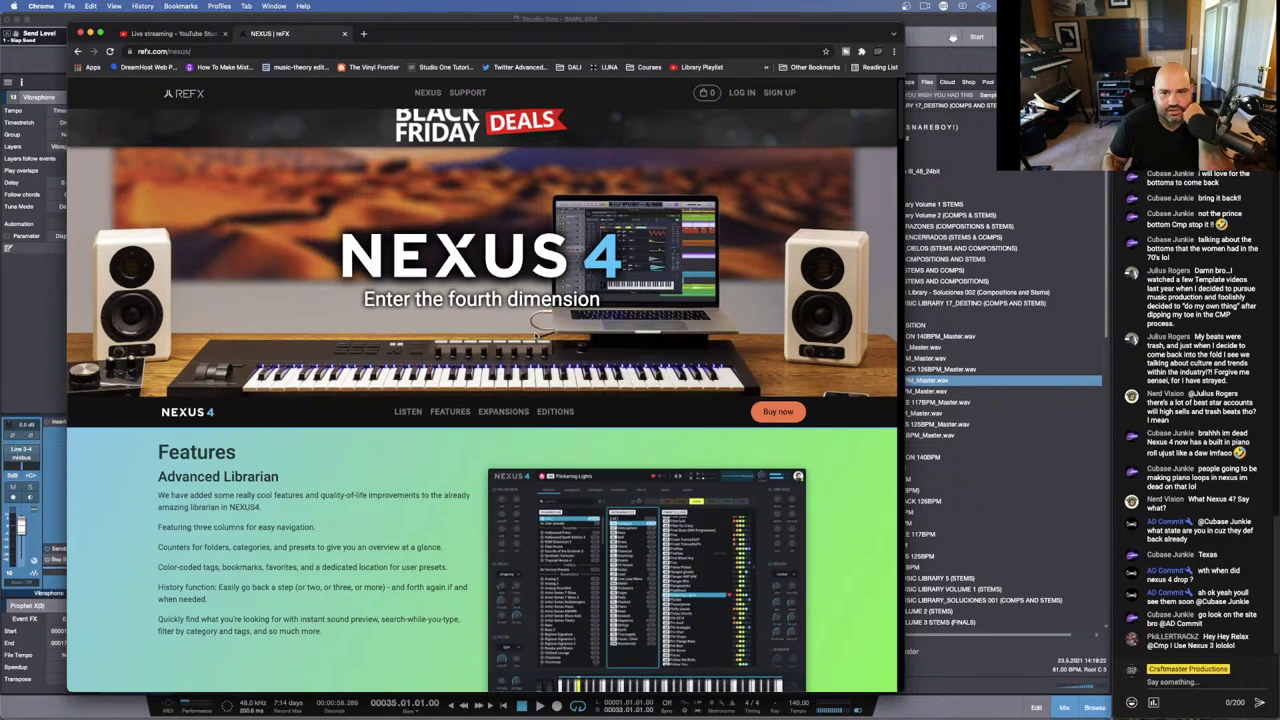
scroll(530, 332, down, 10)
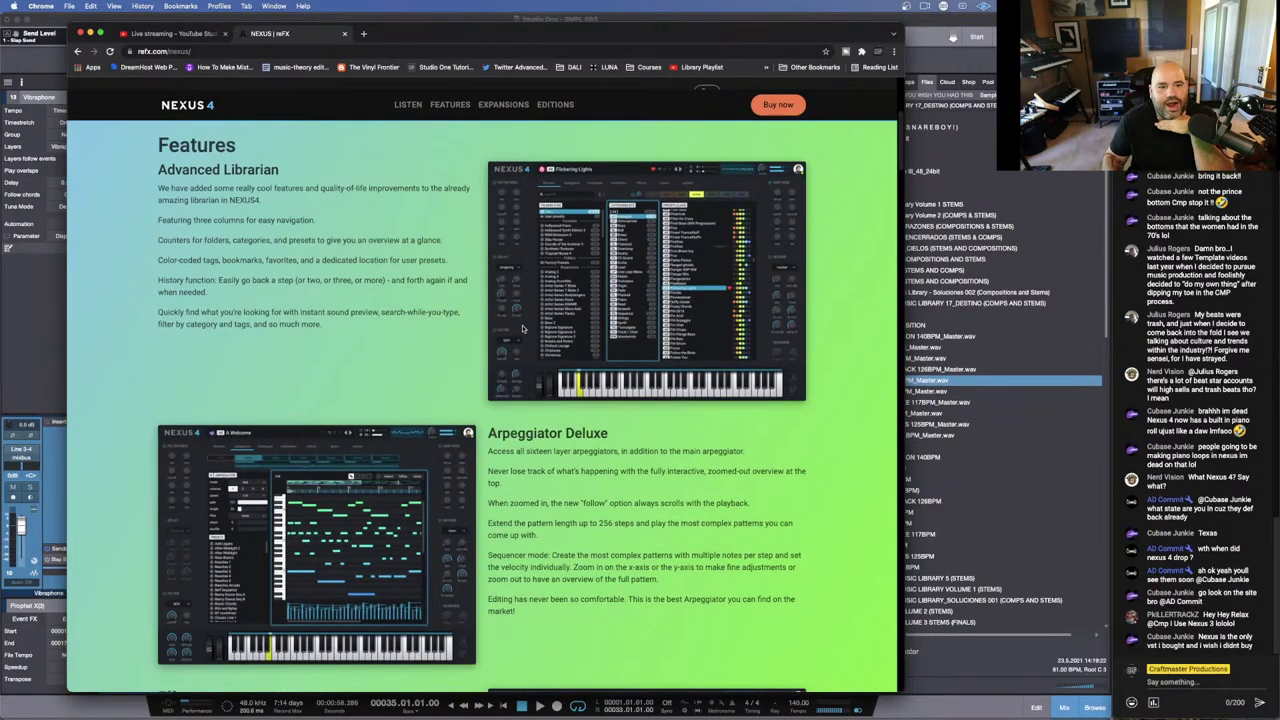
scroll(522, 328, down, 2)
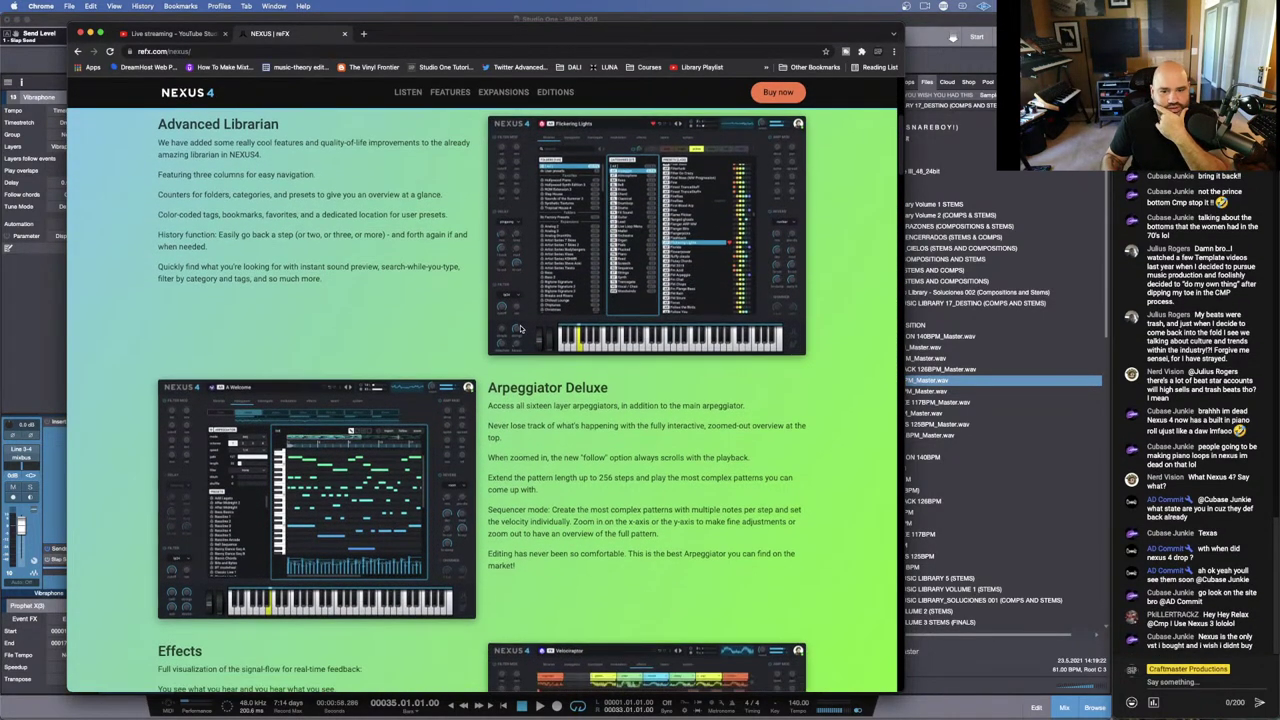
scroll(520, 329, down, 10)
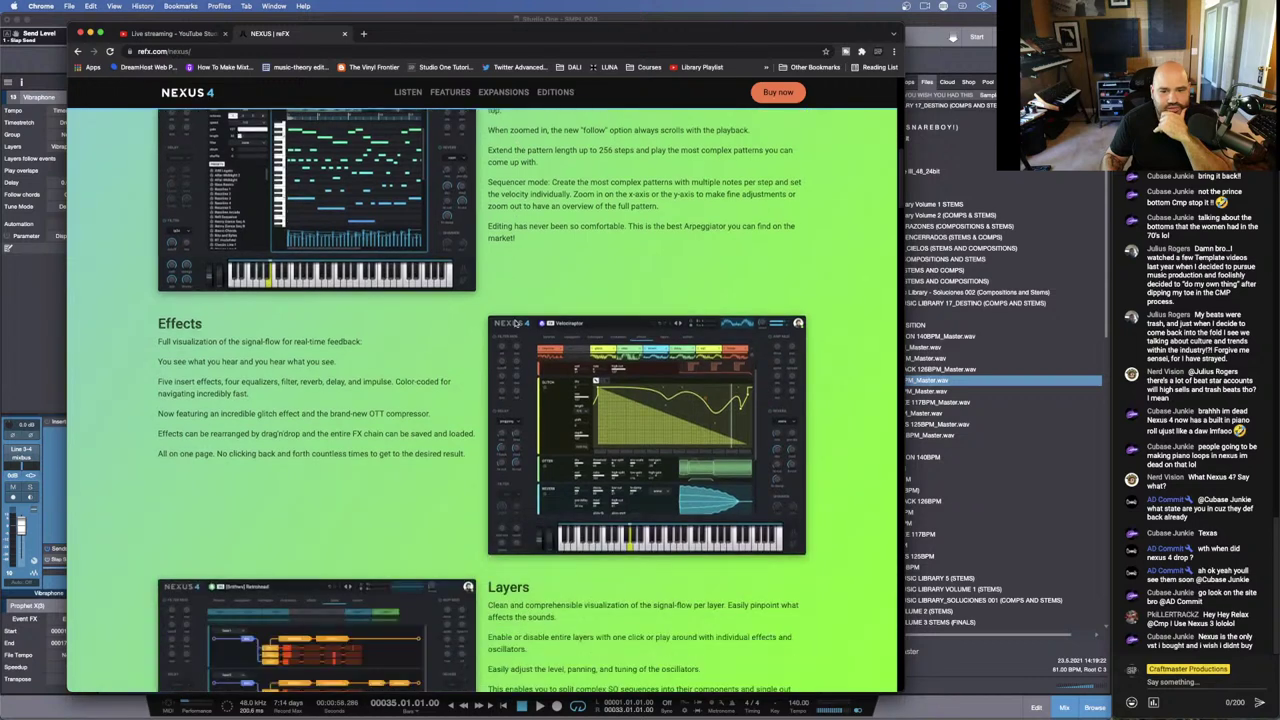
scroll(516, 323, down, 3)
scroll(516, 323, up, 10)
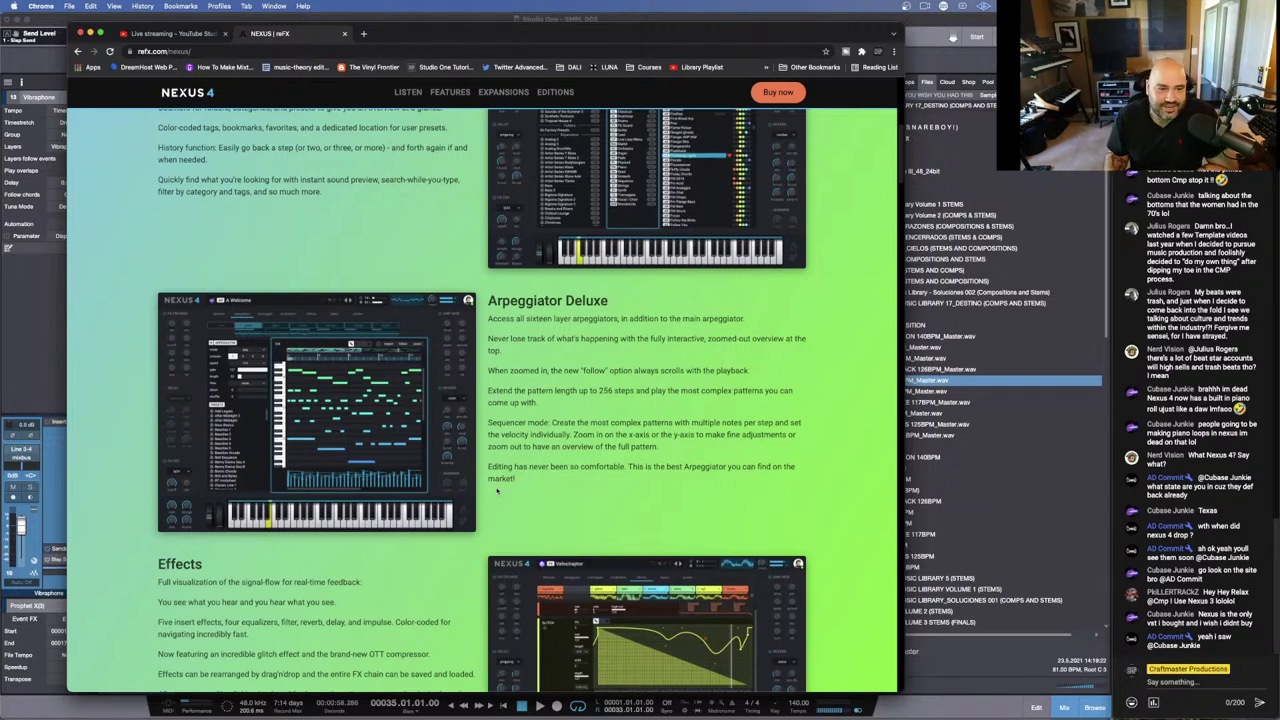
scroll(464, 445, down, 1)
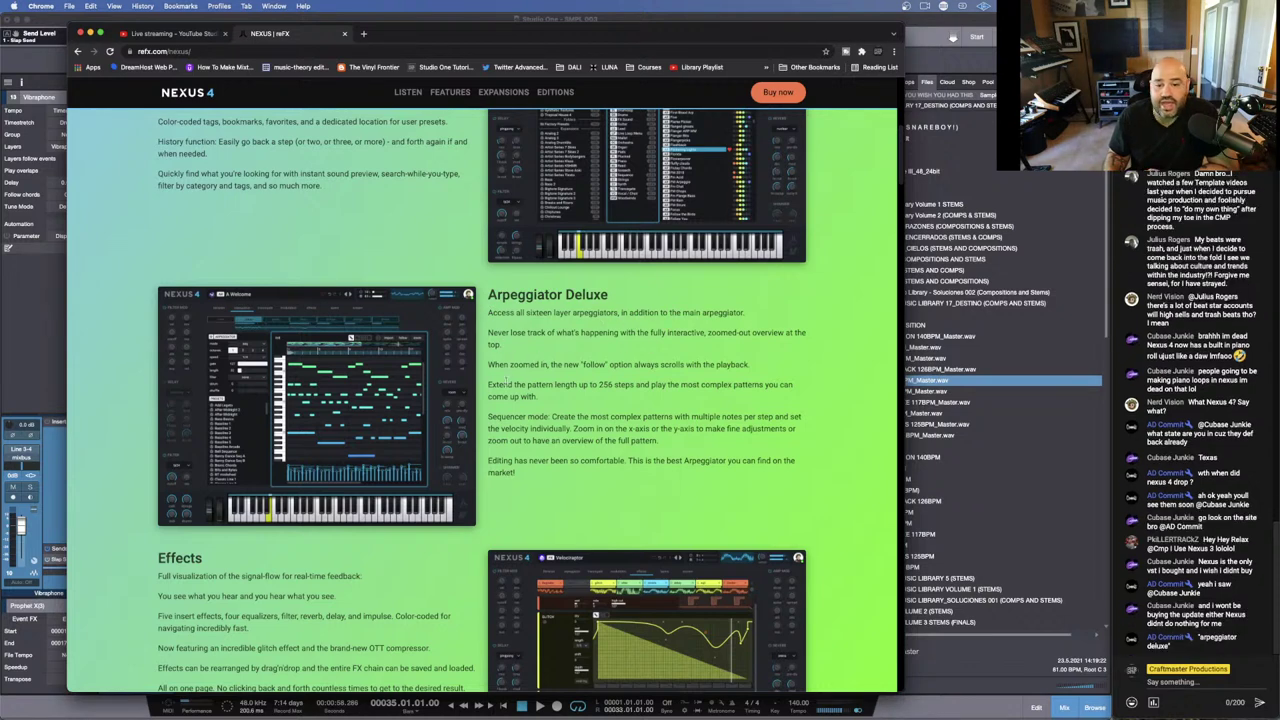
scroll(510, 458, down, 5)
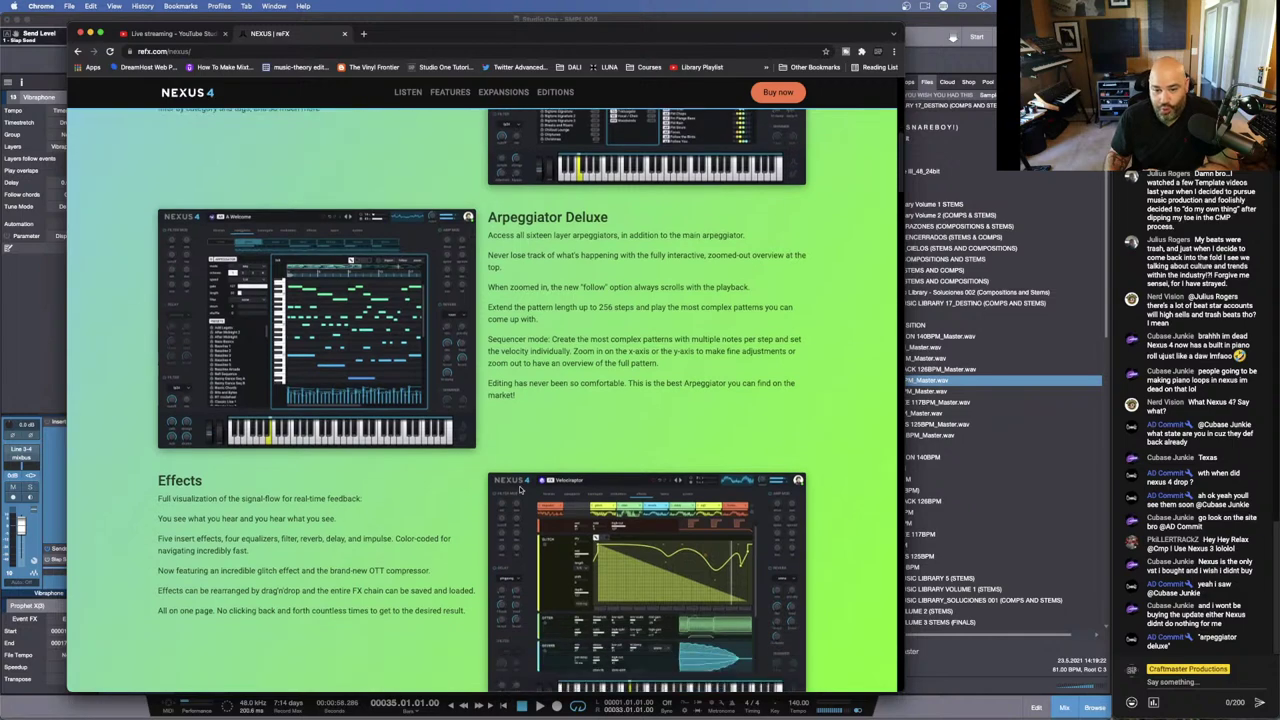
scroll(492, 474, up, 4)
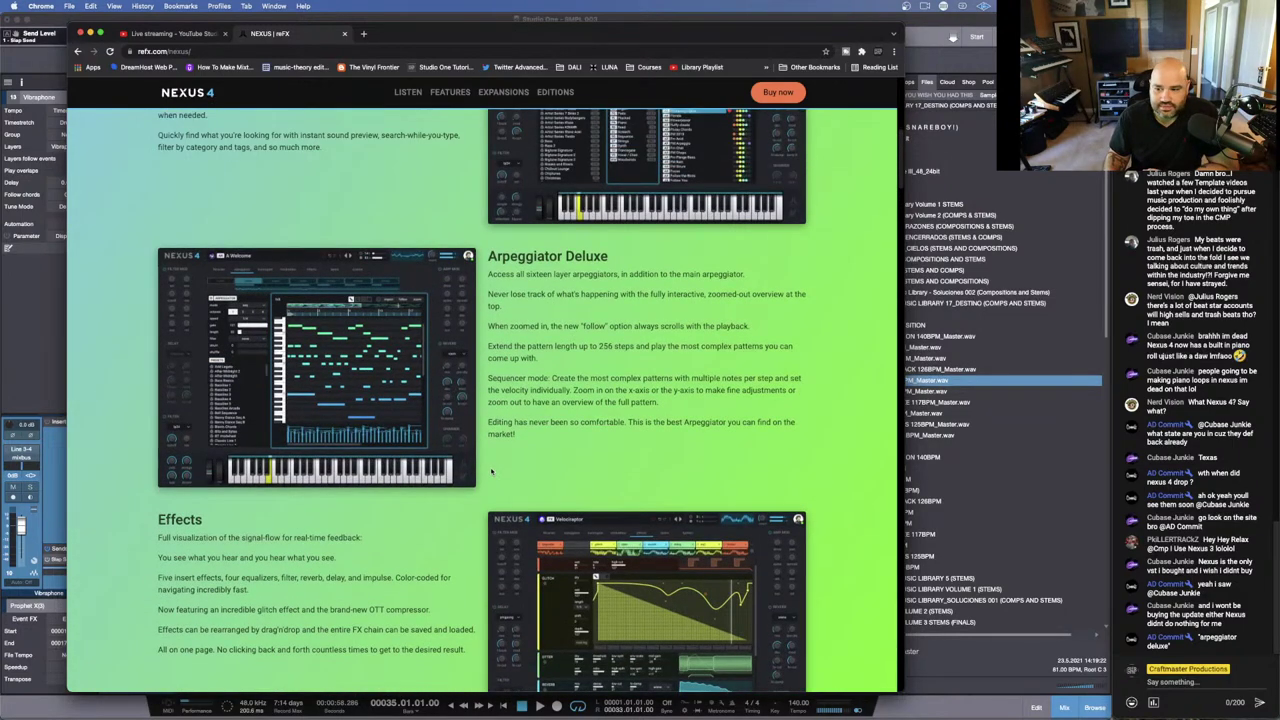
scroll(549, 483, up, 4)
scroll(598, 492, down, 1)
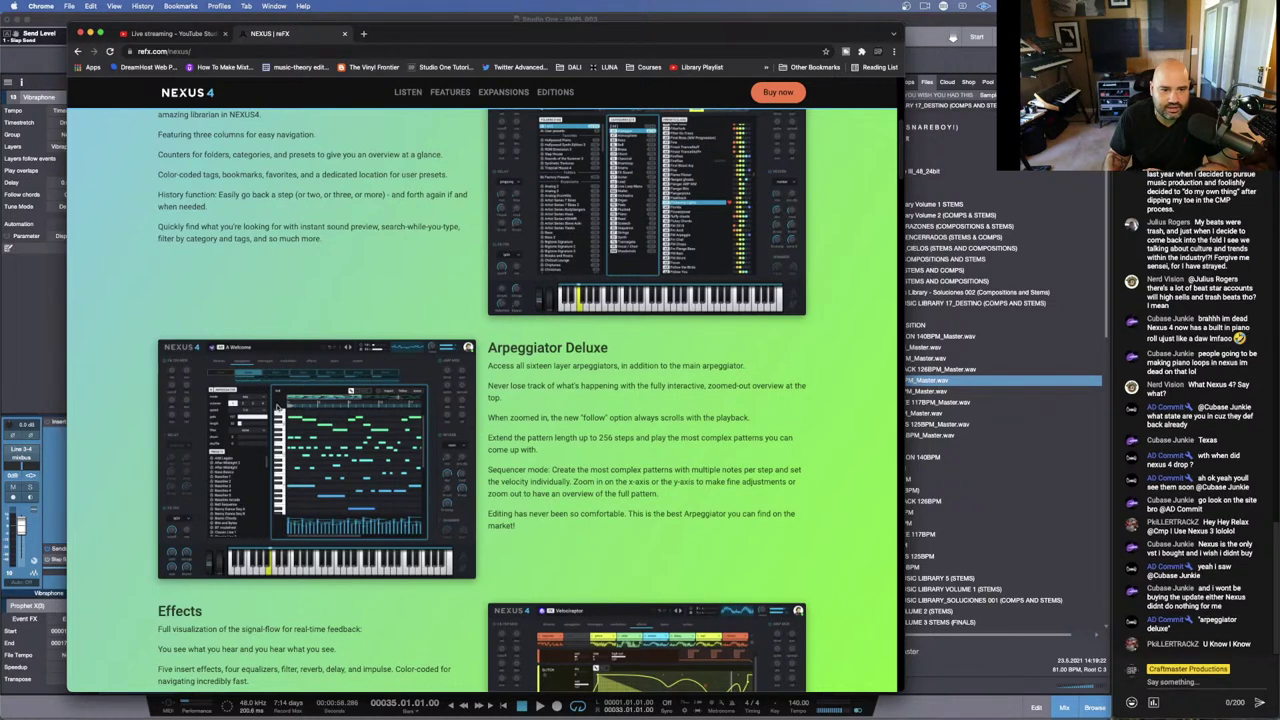
scroll(485, 362, down, 3)
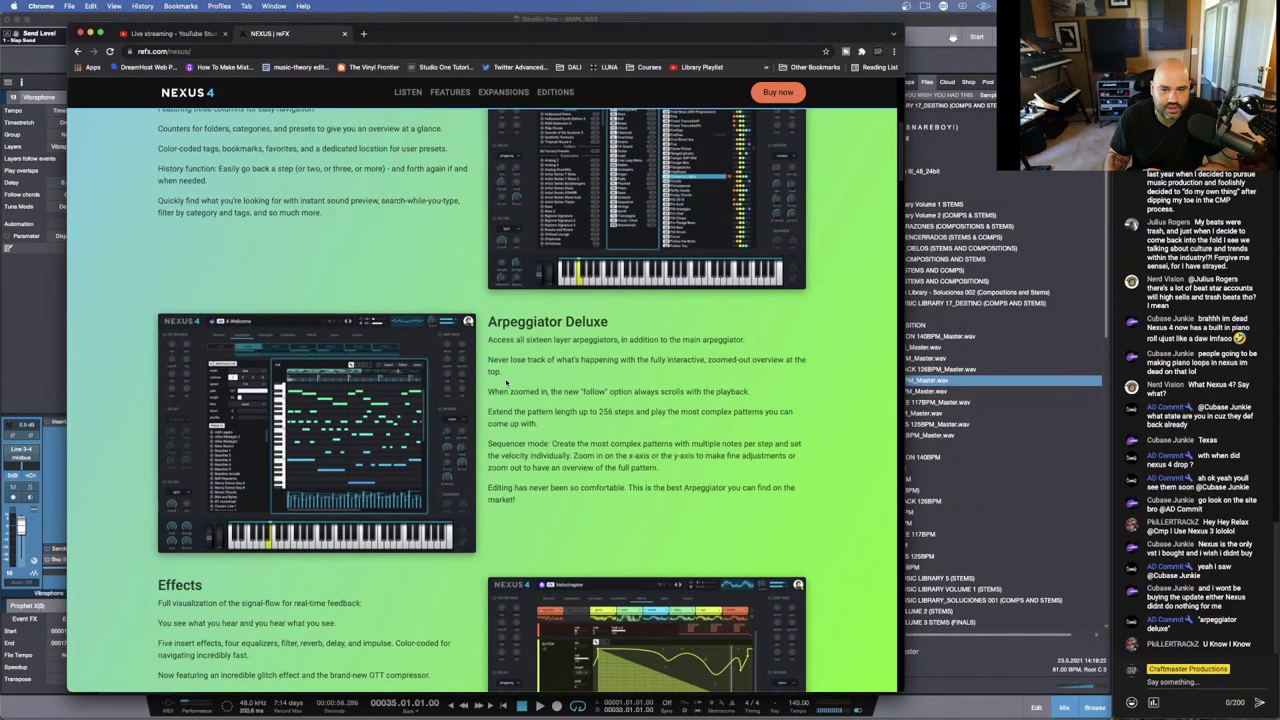
scroll(506, 384, down, 1)
scroll(508, 386, up, 1)
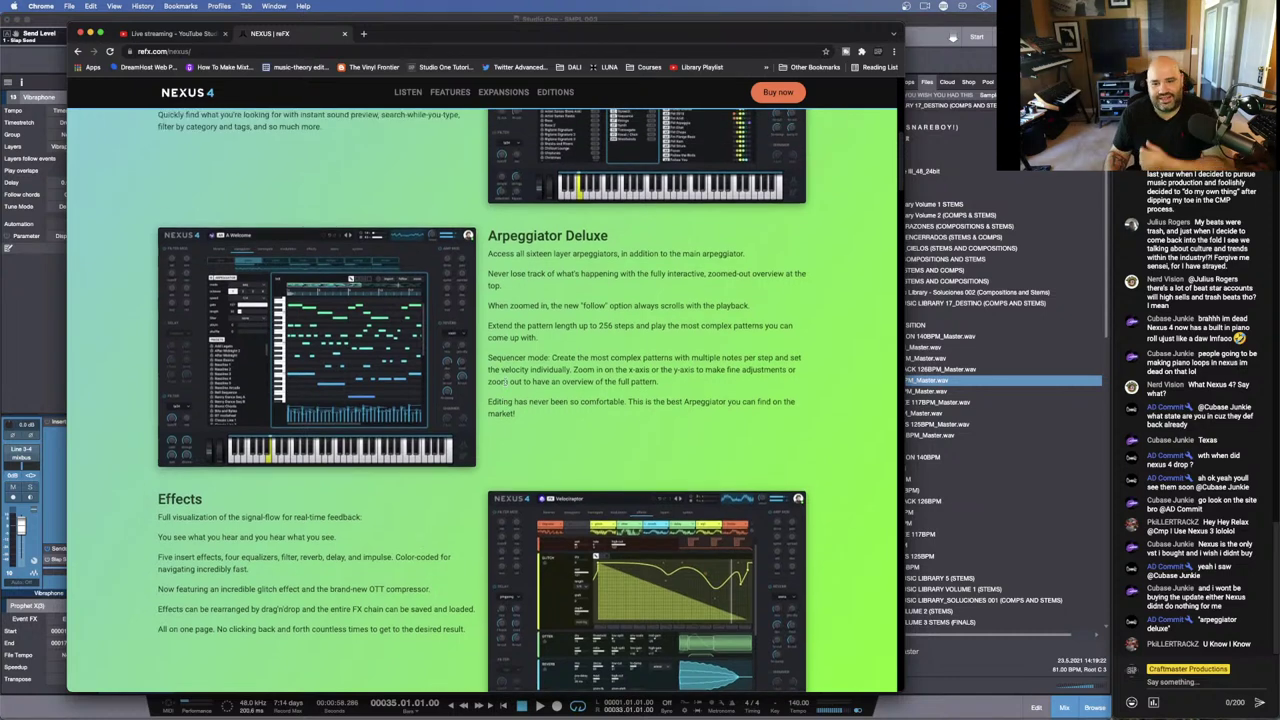
scroll(510, 388, down, 1)
Step: Read the Effects description and the Layers section down to the Vector-Based GUI notes on the NEXUS 4 page
scroll(511, 389, down, 1)
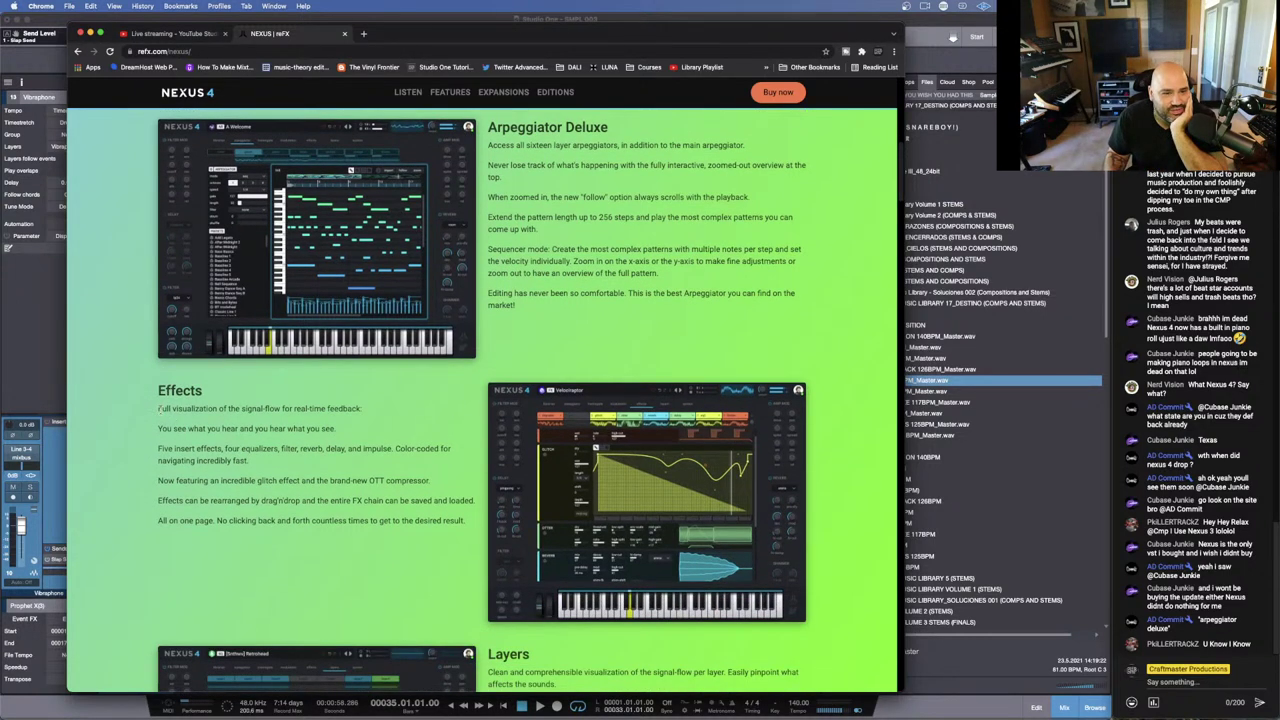
drag(264, 408, 388, 417)
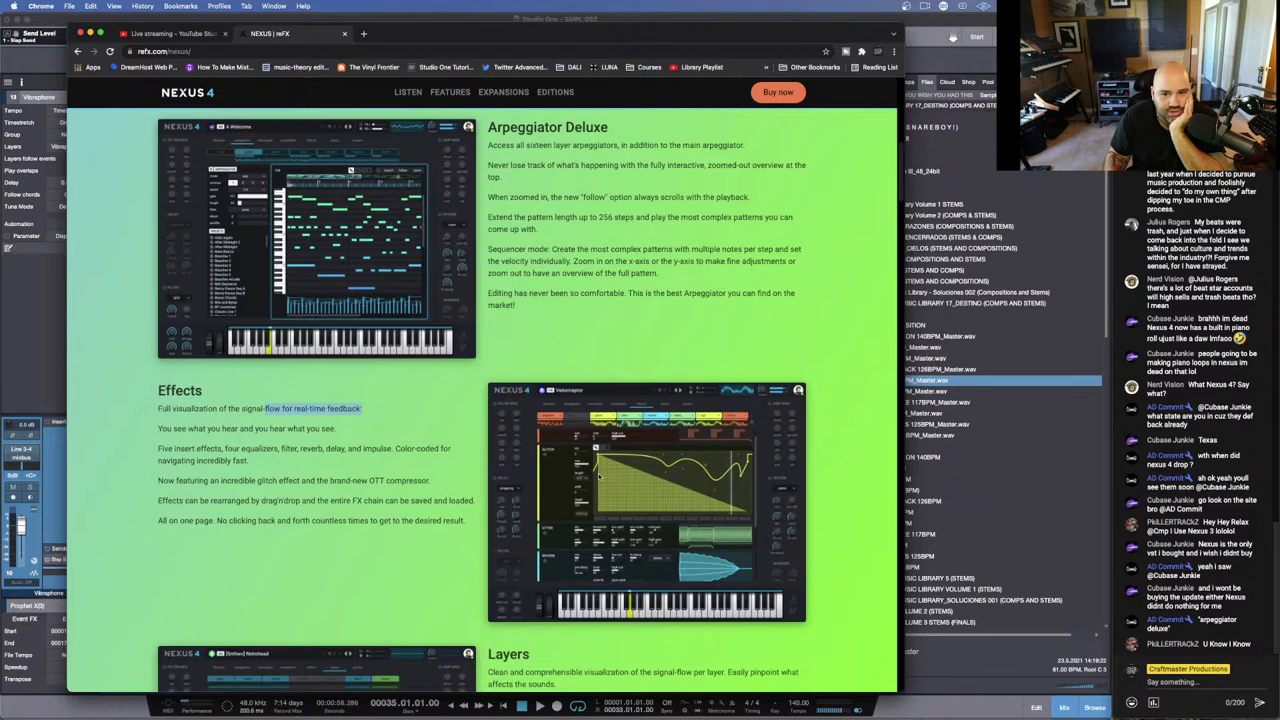
scroll(697, 486, down, 3)
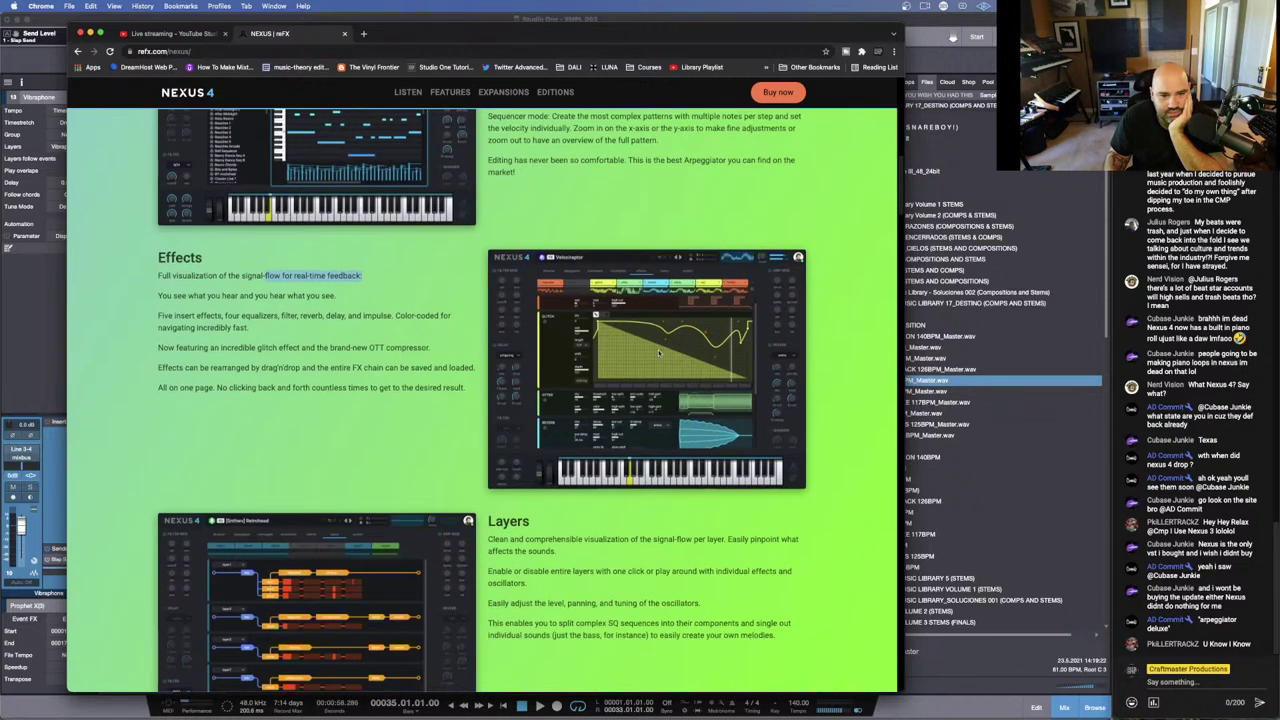
scroll(637, 394, down, 2)
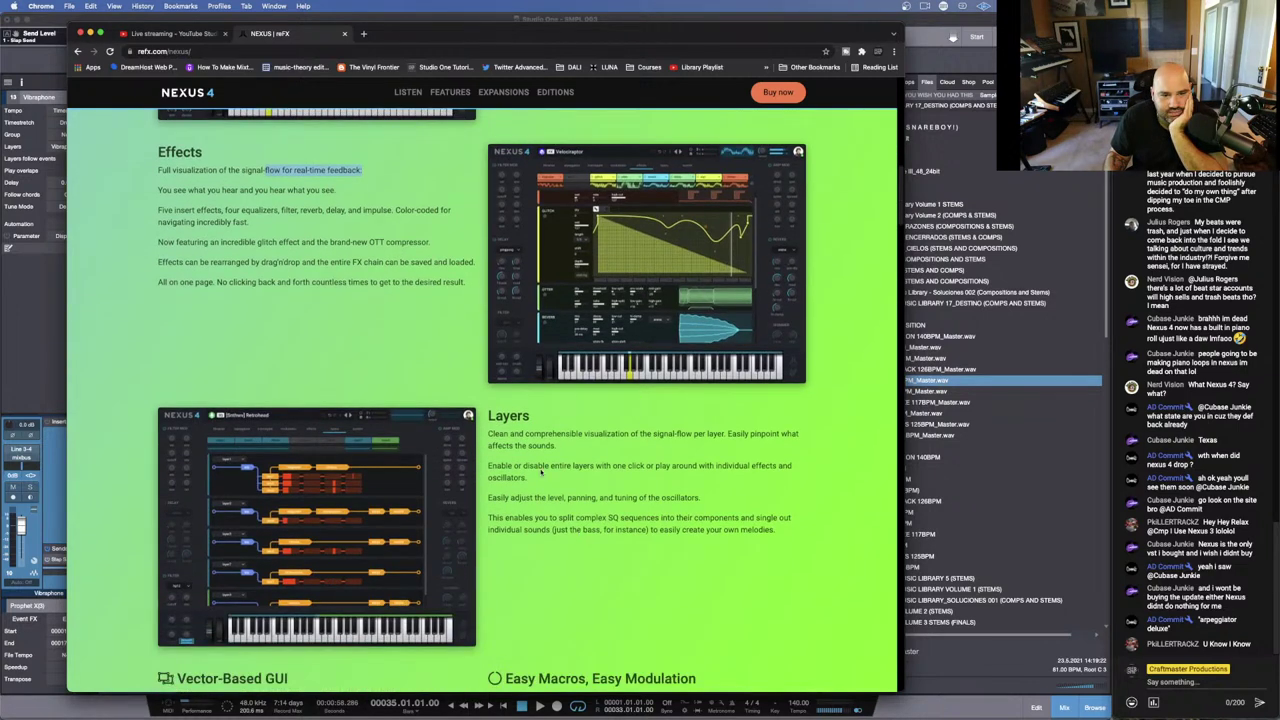
scroll(220, 468, down, 7)
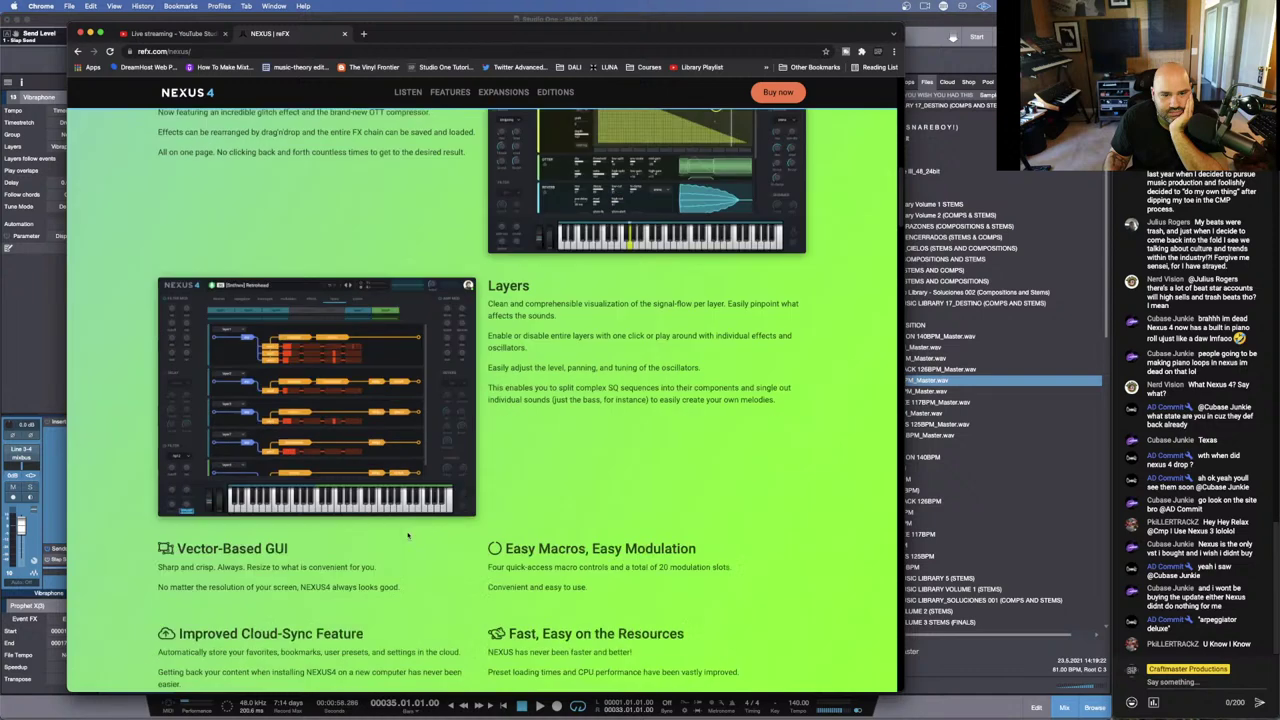
Step: Examine the remaining NEXUS 4 feature notes and the Expansions catalogue, ending back at the page's beginning
scroll(382, 400, down, 4)
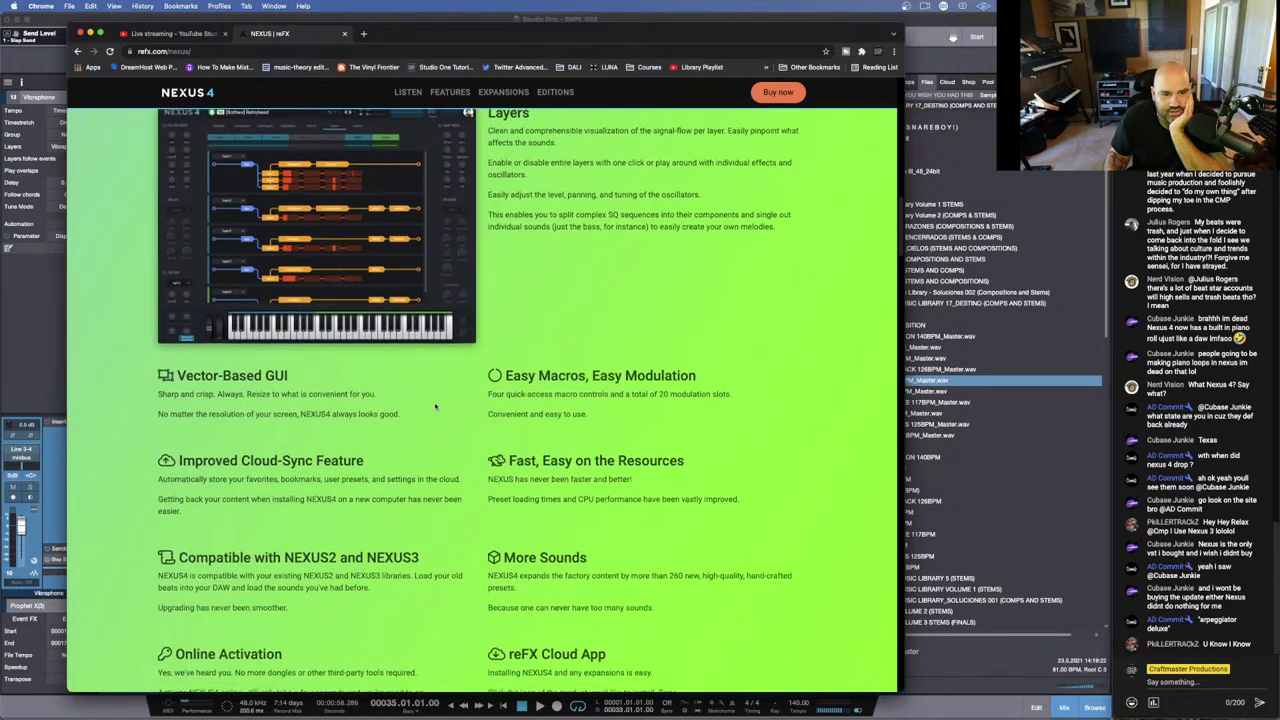
scroll(435, 406, down, 10)
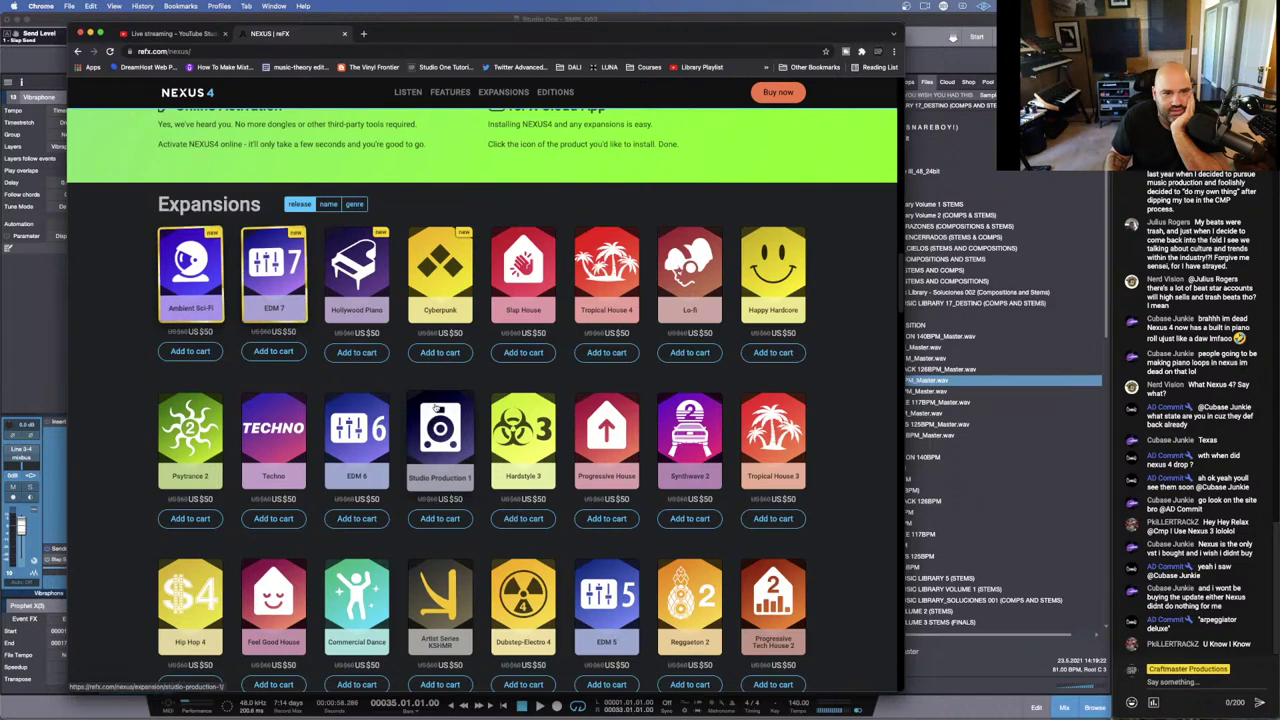
scroll(435, 406, down, 10)
scroll(435, 406, up, 20)
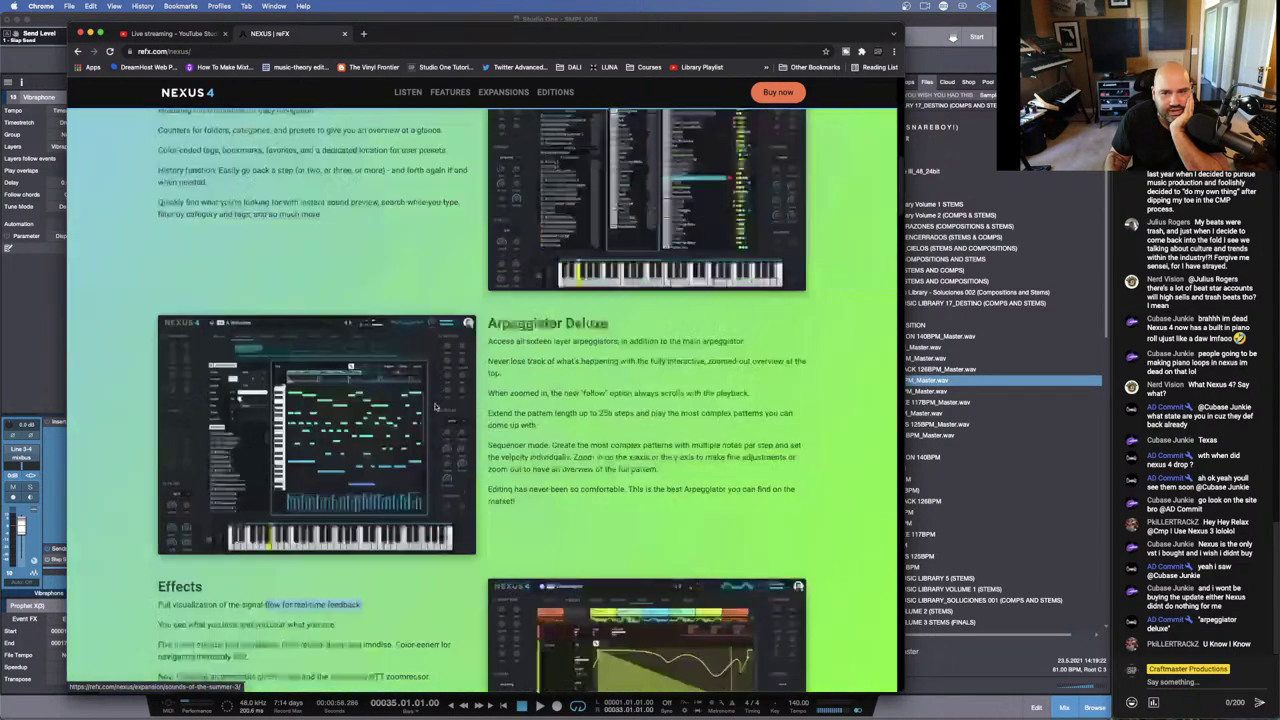
Step: Search Google for "SSL SIX 12 CHANNEL" in the current browser tab
click(243, 50)
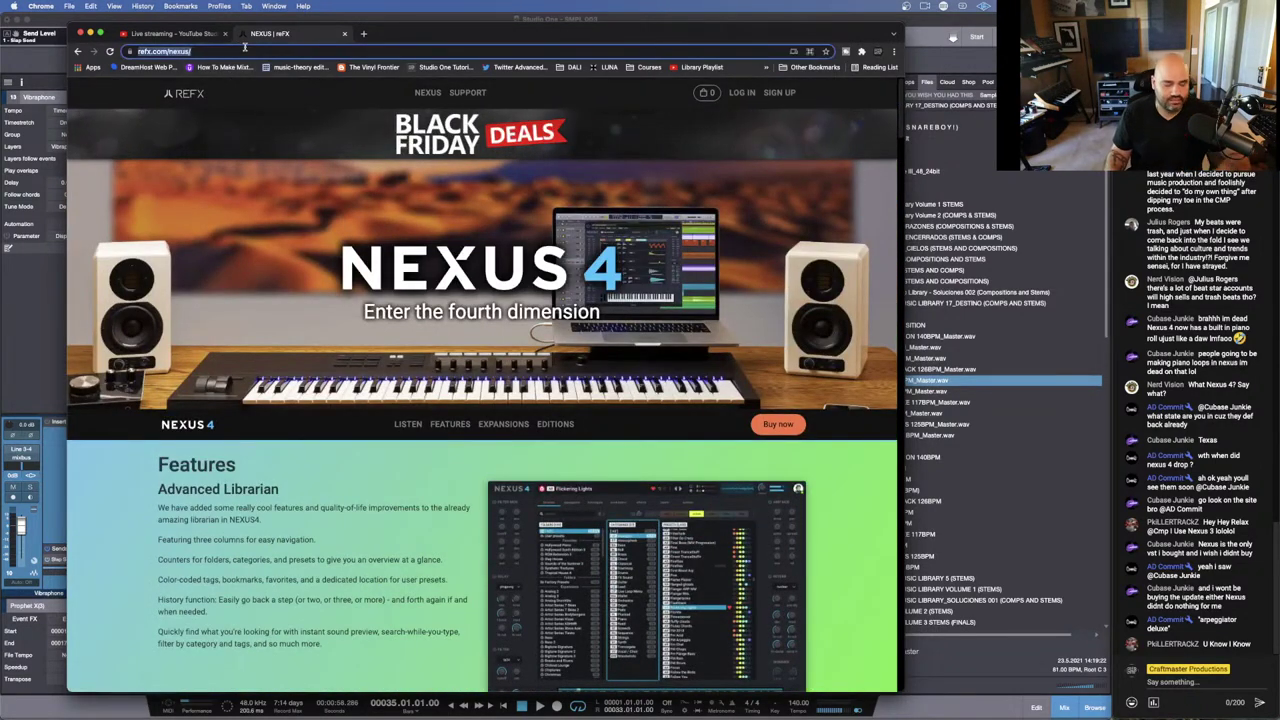
text(ss)
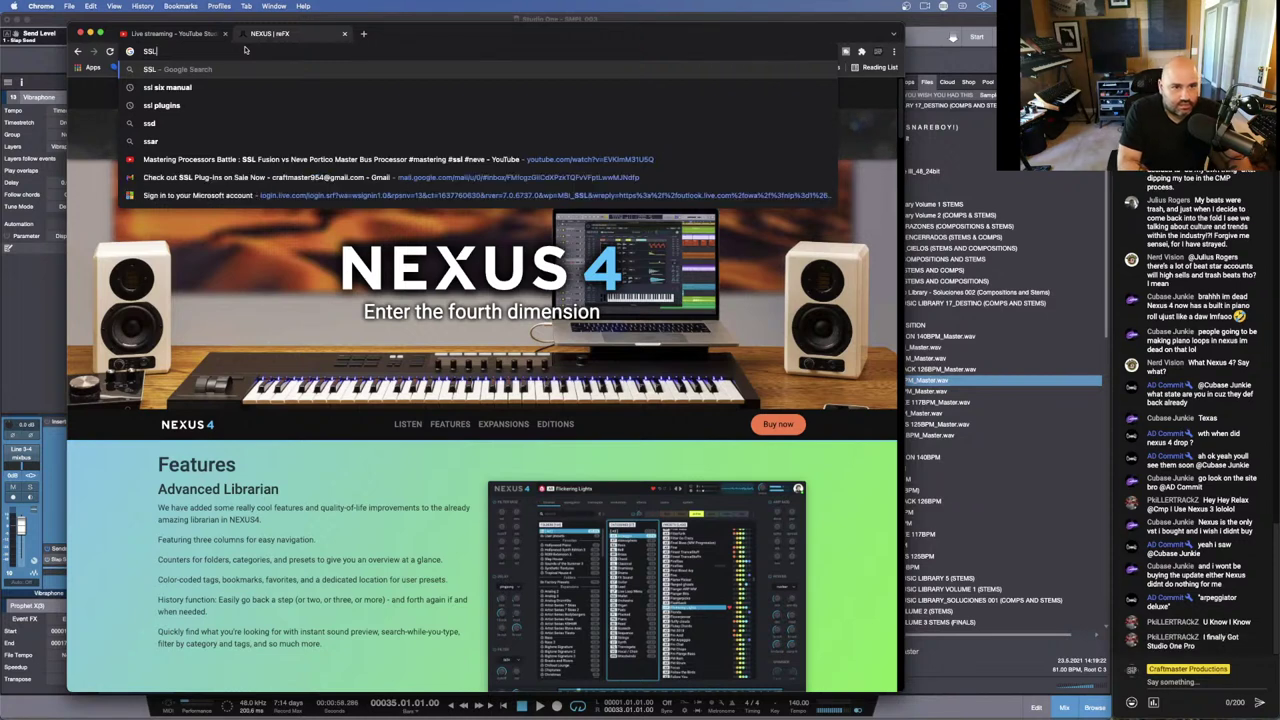
text(L SIX)
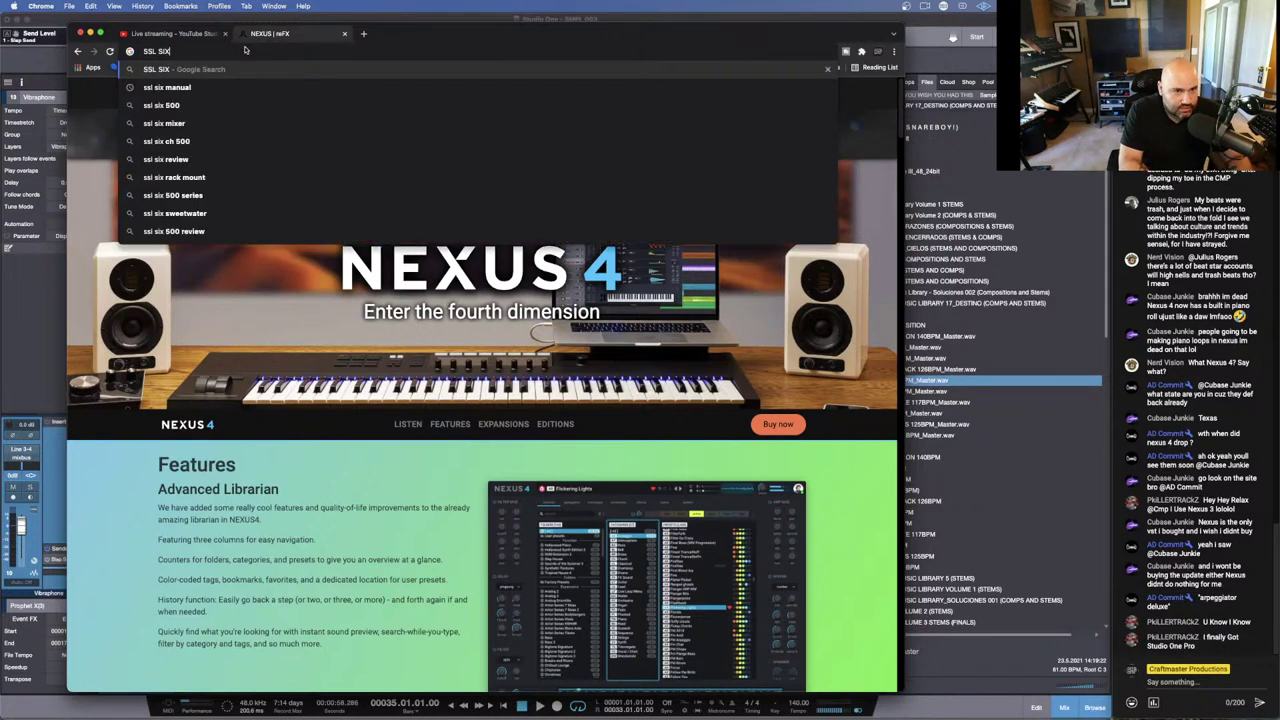
text( 12 C)
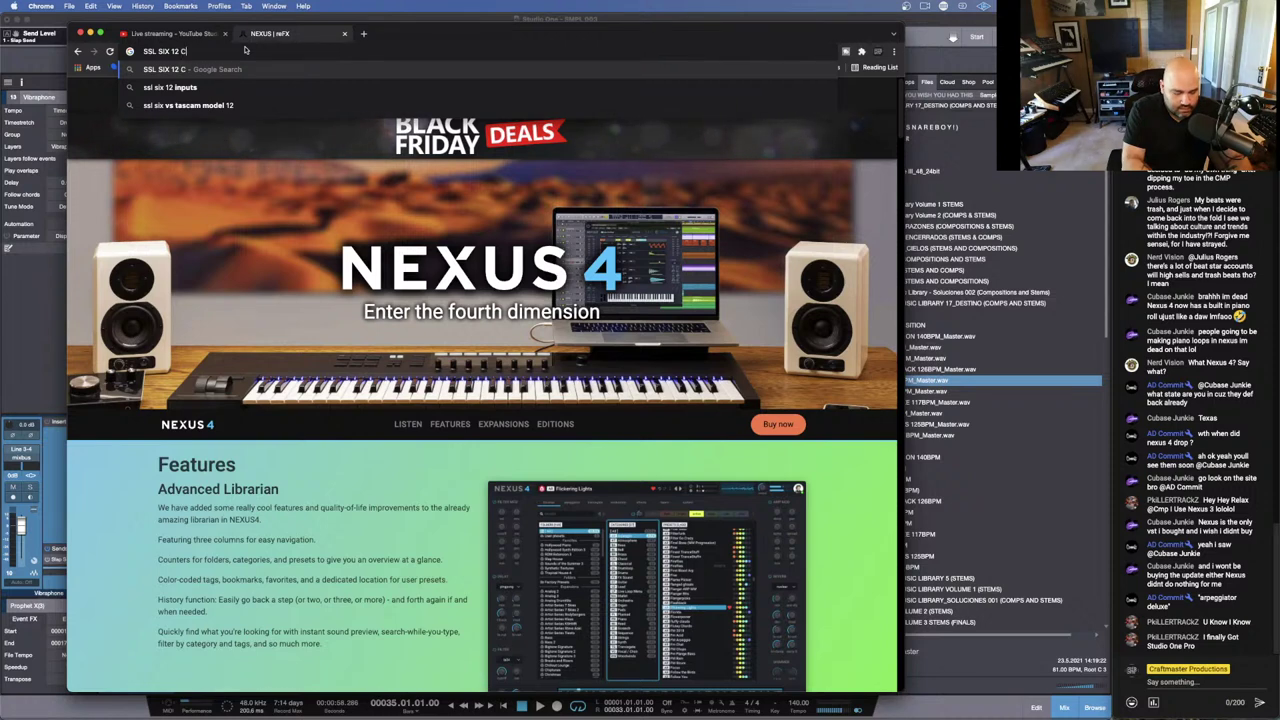
text(HANNEL)
key(Return)
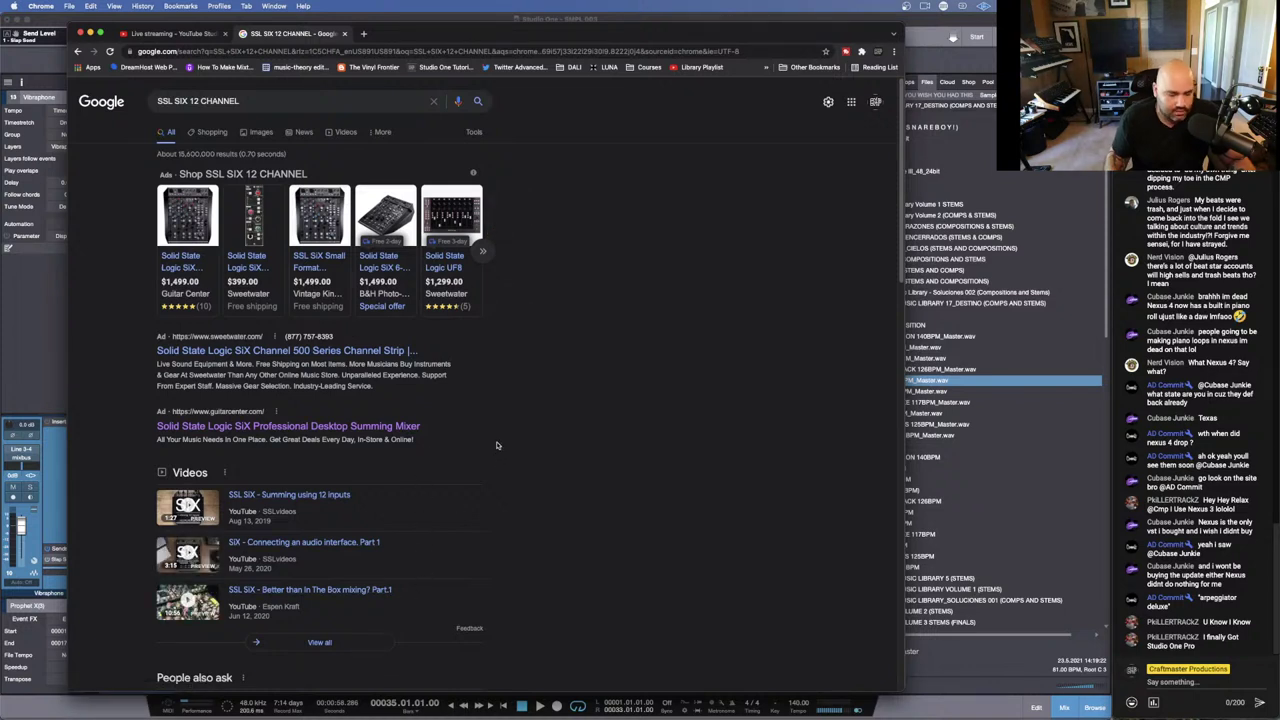
Step: Open the gearnews.com result "SSL Big SiX speculations: 12-channel analog mixer with USB audio?" and accept its cookies
scroll(496, 440, down, 5)
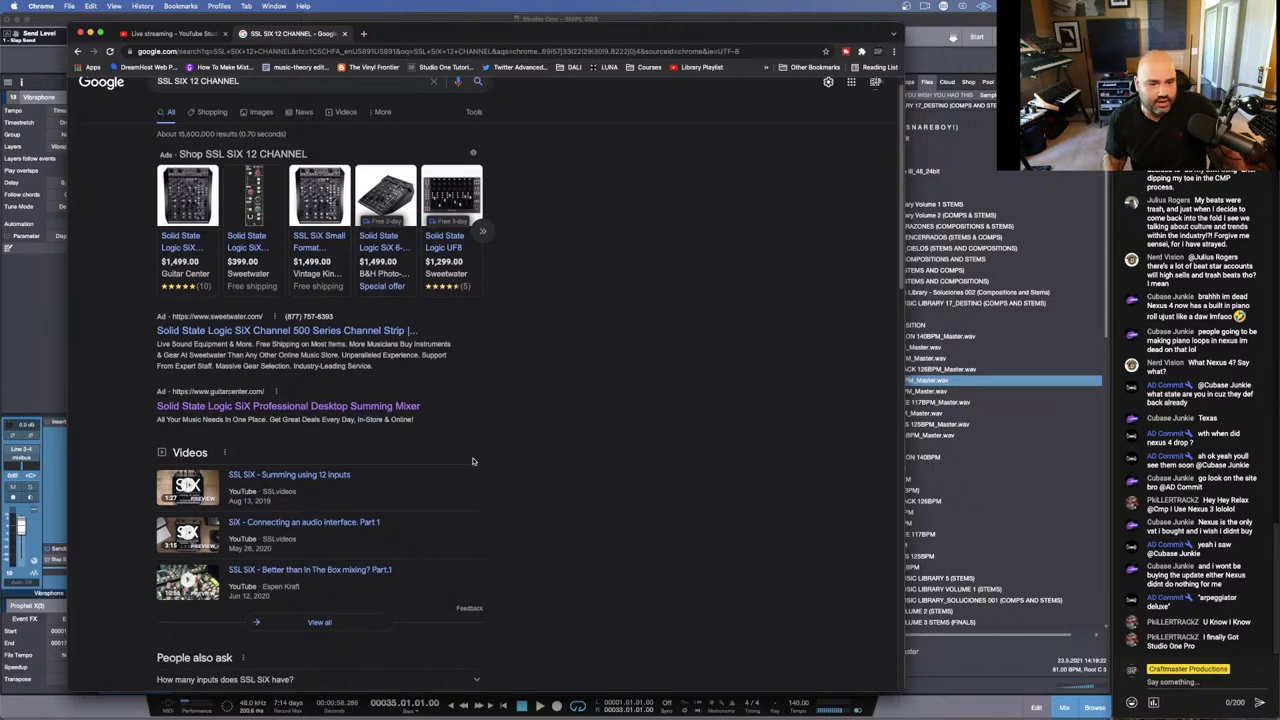
scroll(496, 408, down, 1)
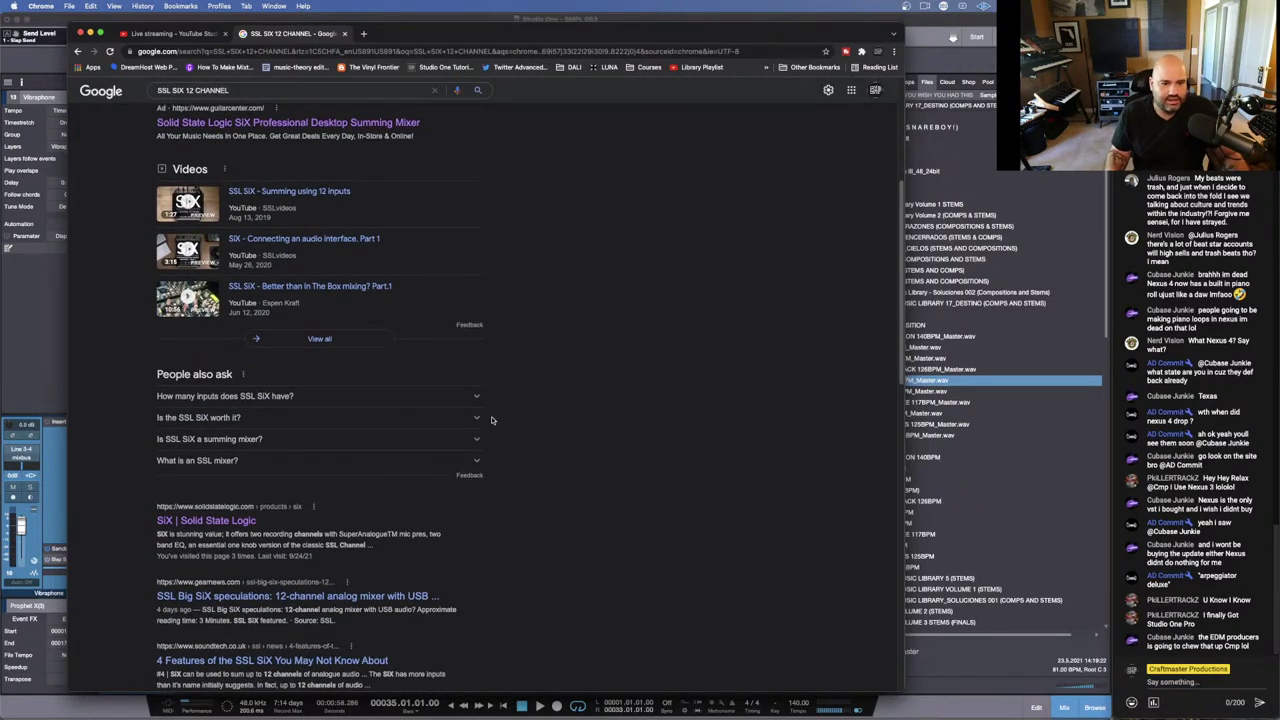
scroll(256, 578, down, 1)
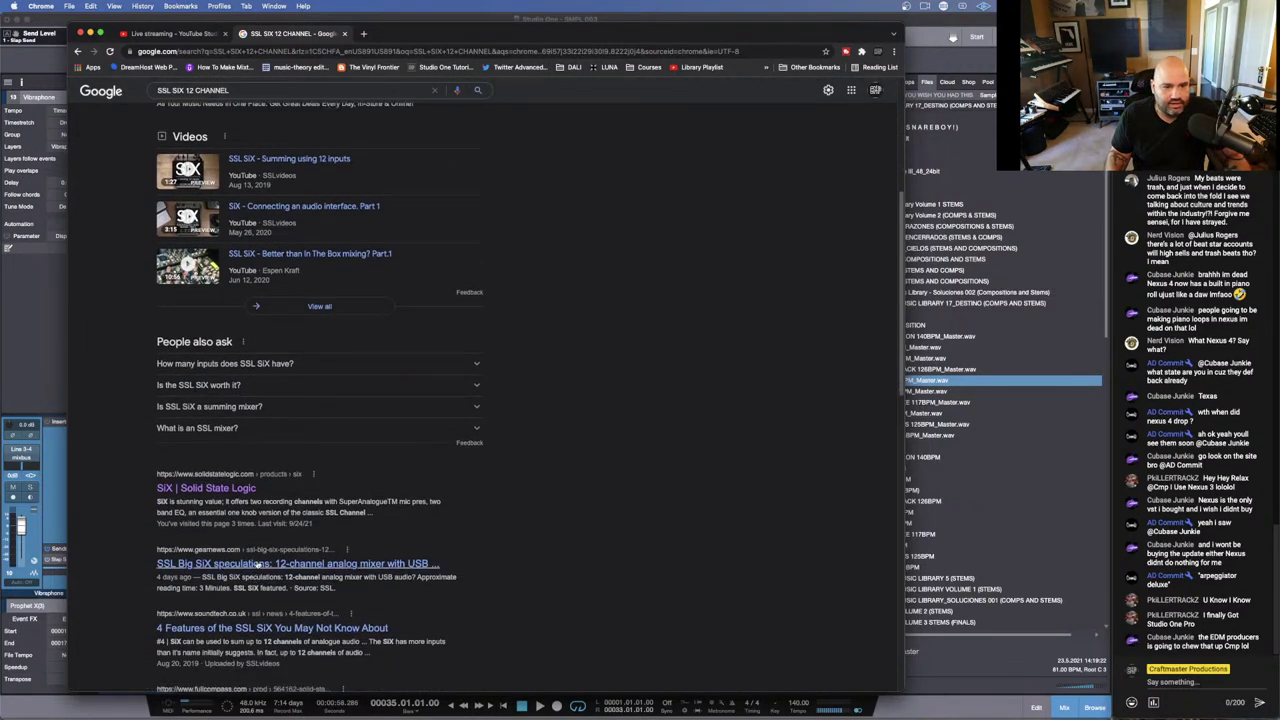
click(259, 566)
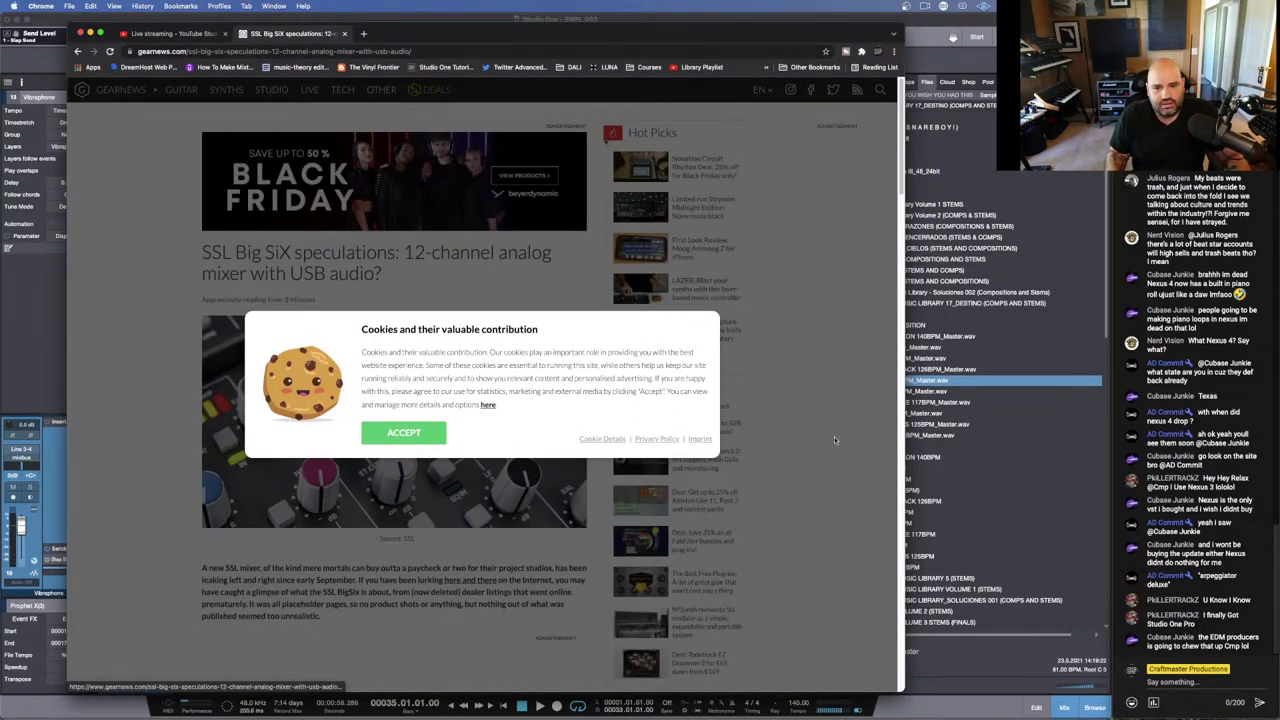
click(404, 432)
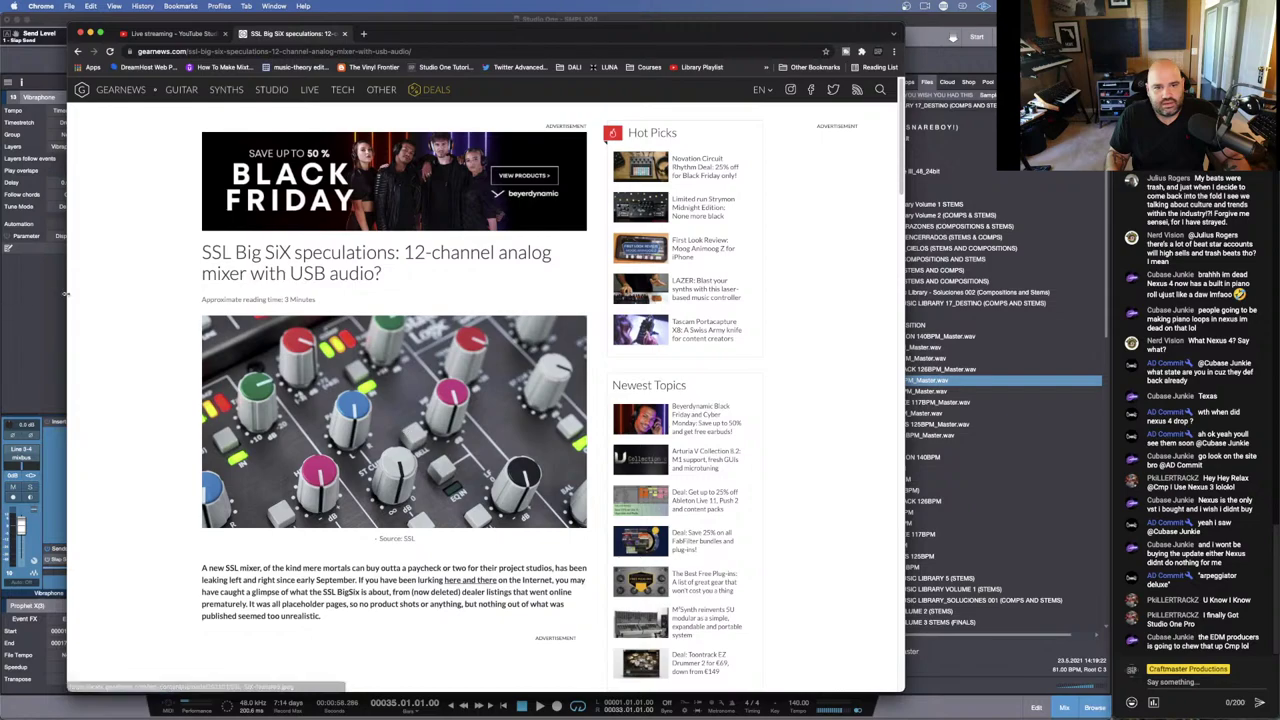
Step: Skim the SSL Big SiX article through its videos to the related posts and return to the headline
scroll(146, 296, down, 1)
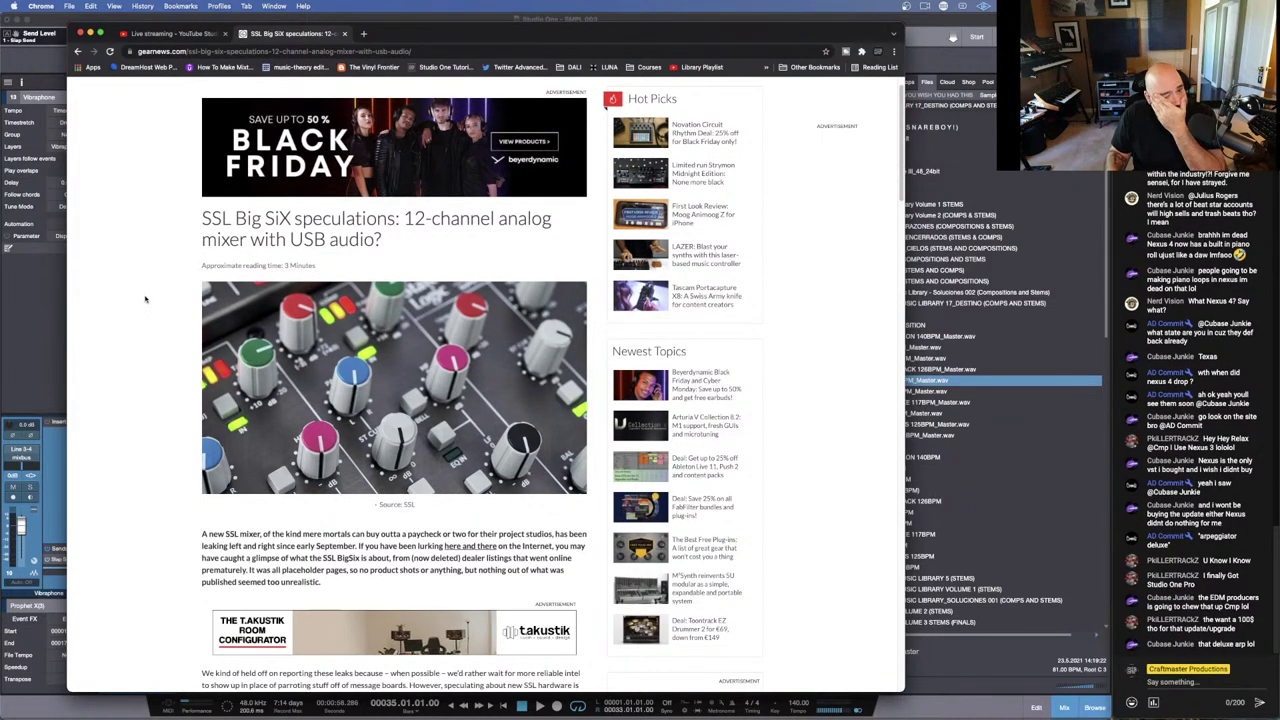
scroll(144, 306, down, 3)
scroll(144, 306, down, 15)
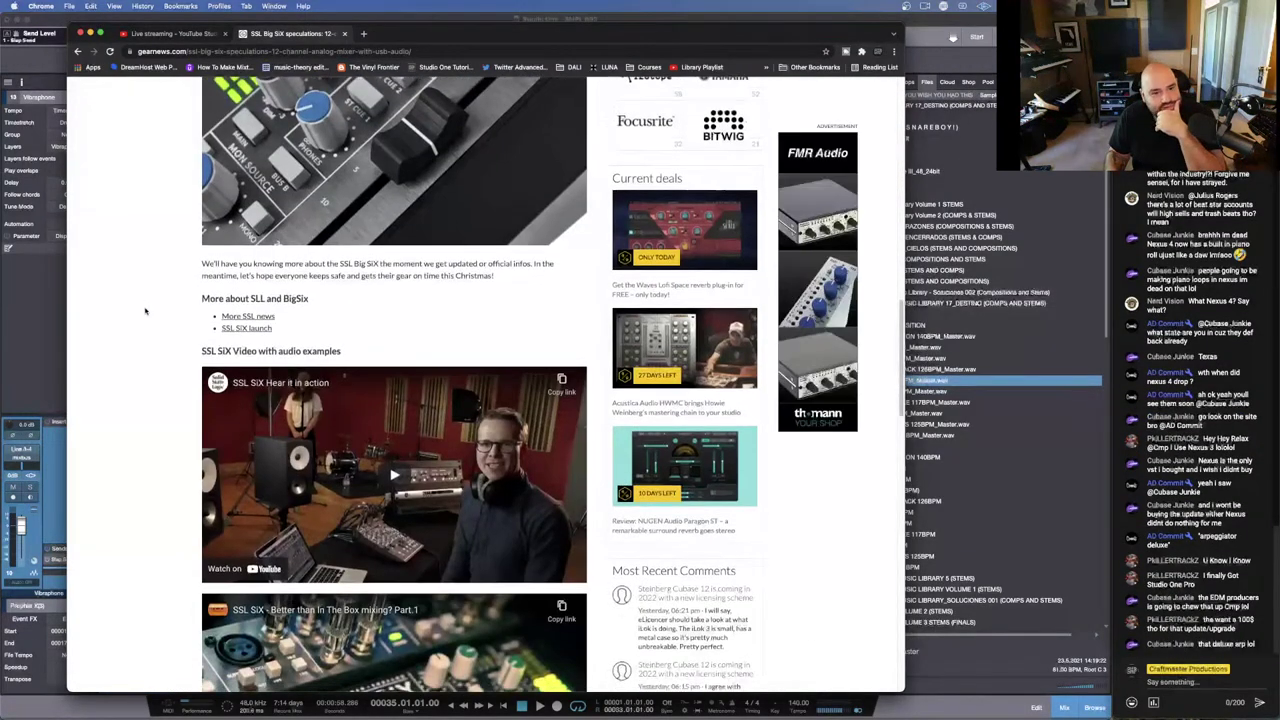
scroll(144, 314, down, 10)
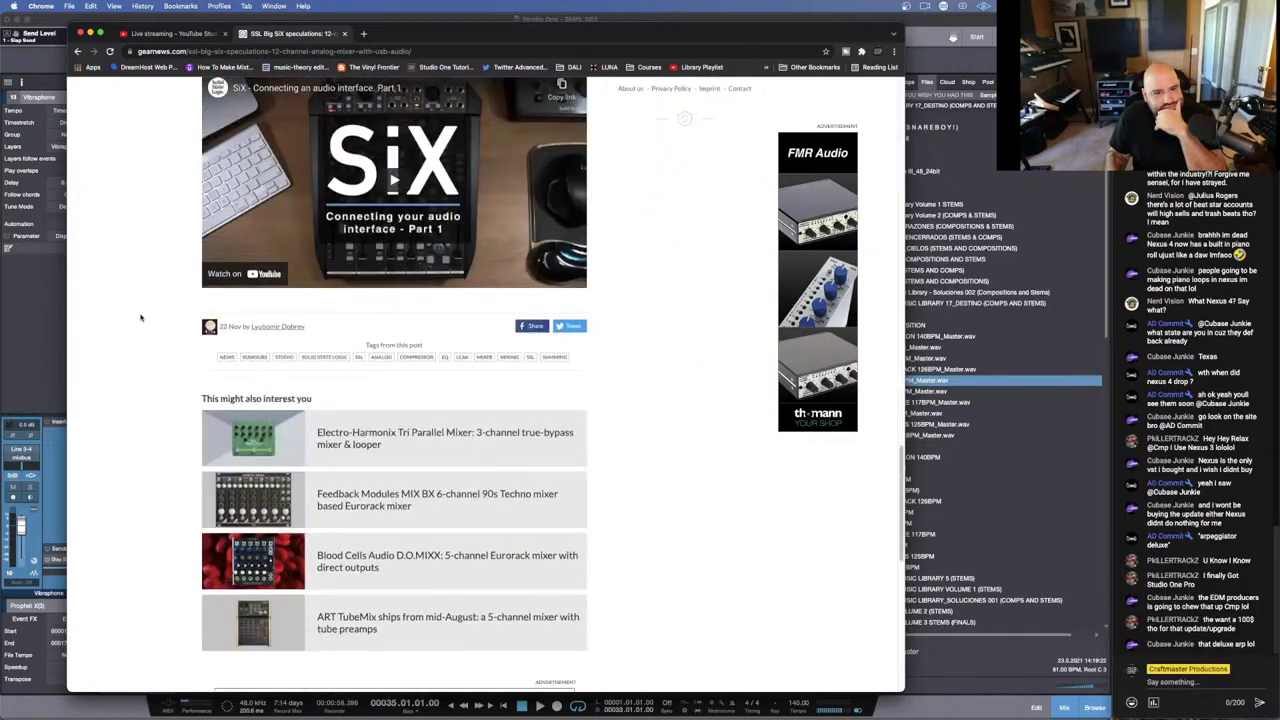
scroll(141, 318, up, 20)
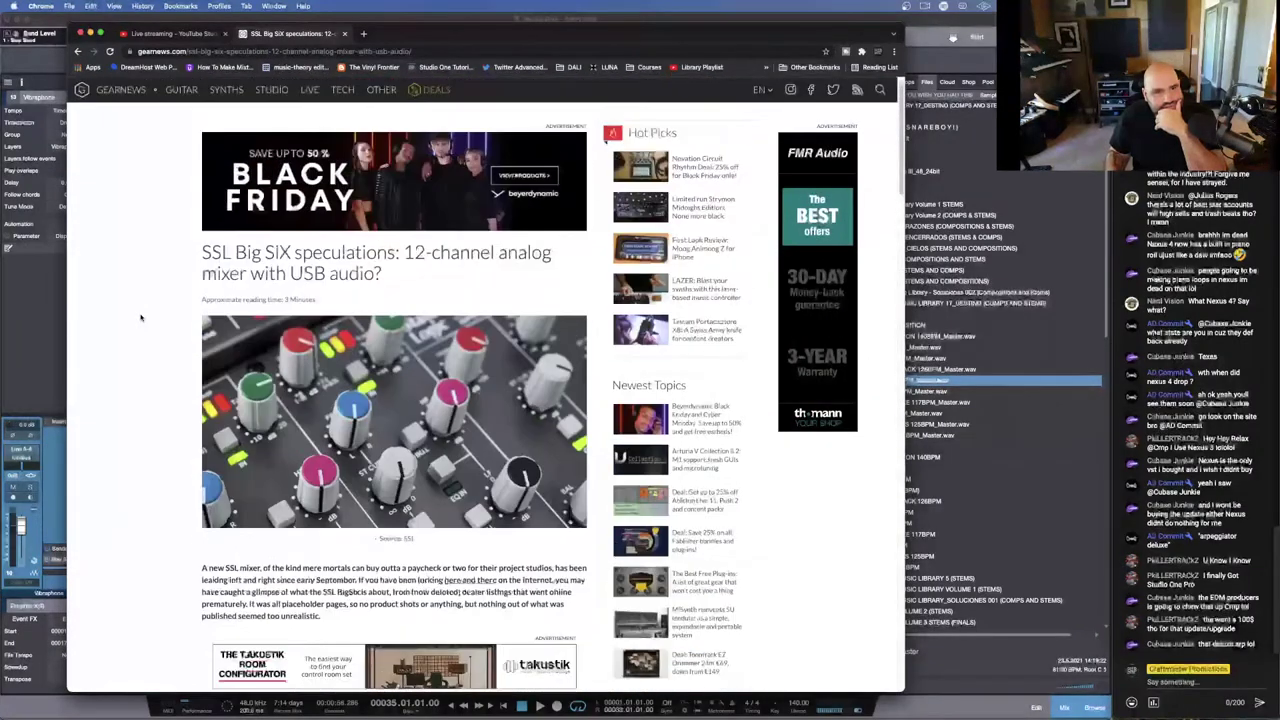
Step: Read the Big SiX article's bold introductory paragraph about the leaked dealer listings
scroll(141, 316, down, 3)
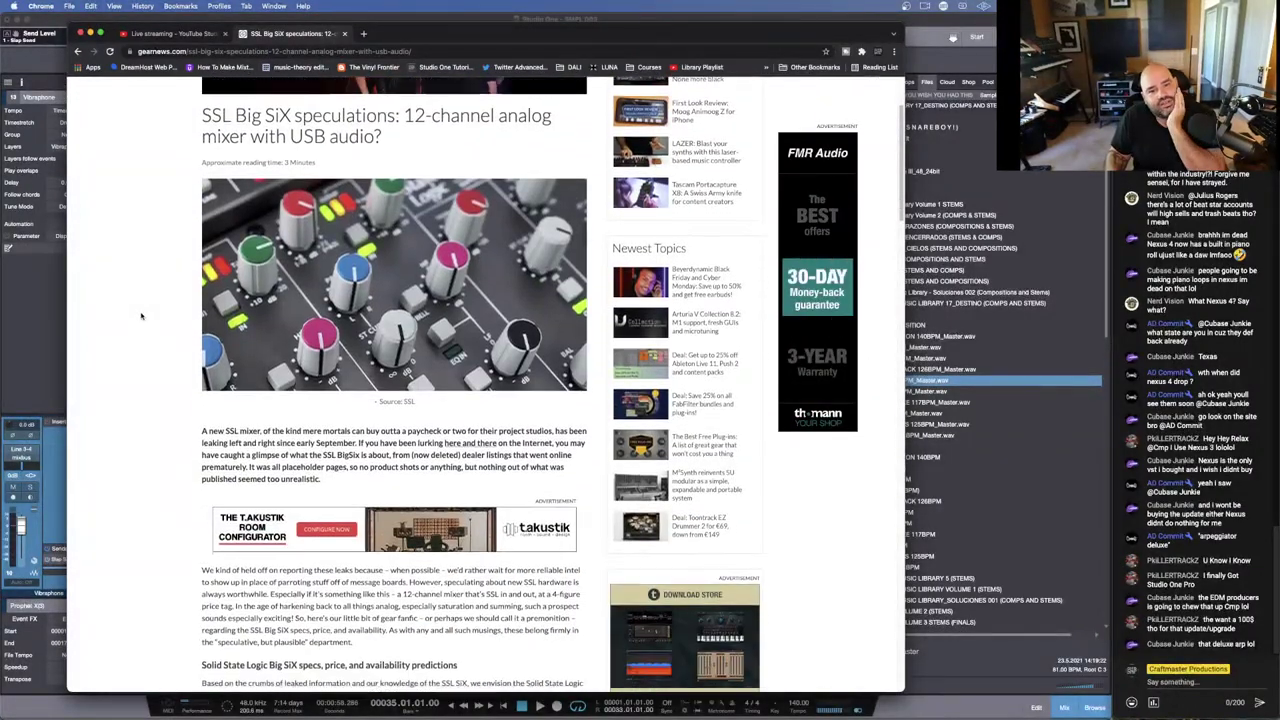
scroll(141, 316, down, 4)
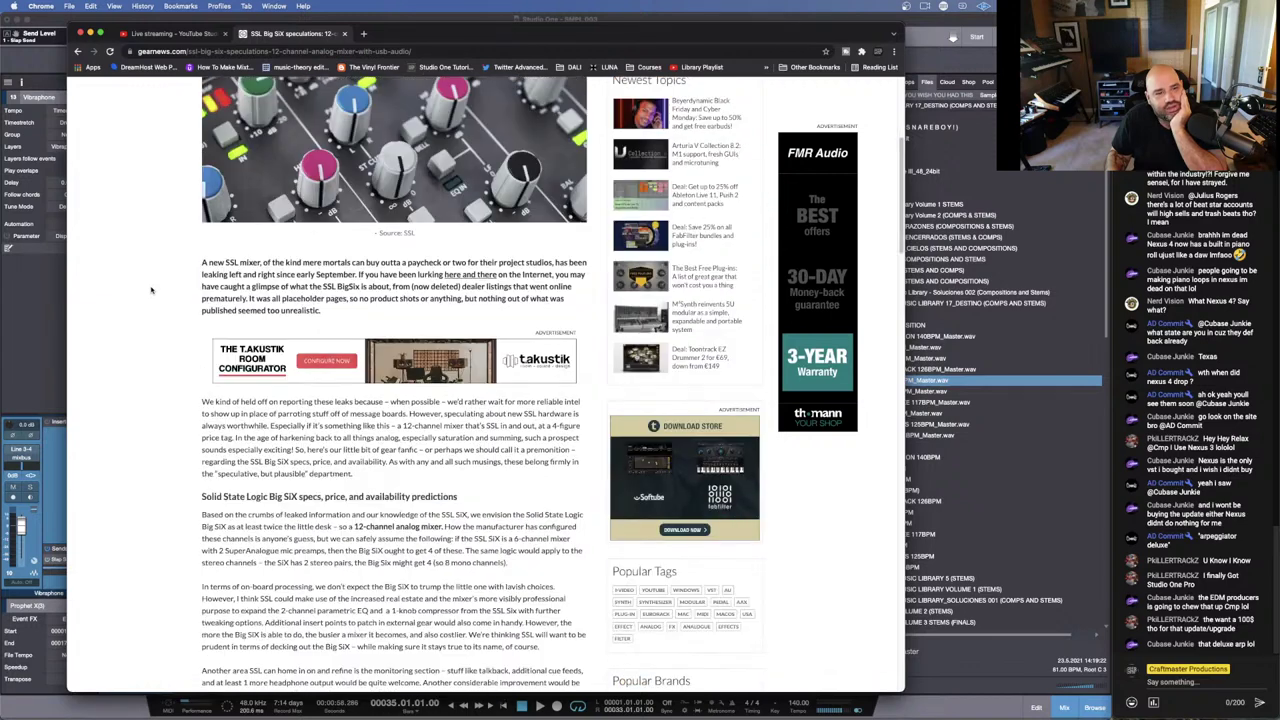
scroll(151, 290, down, 2)
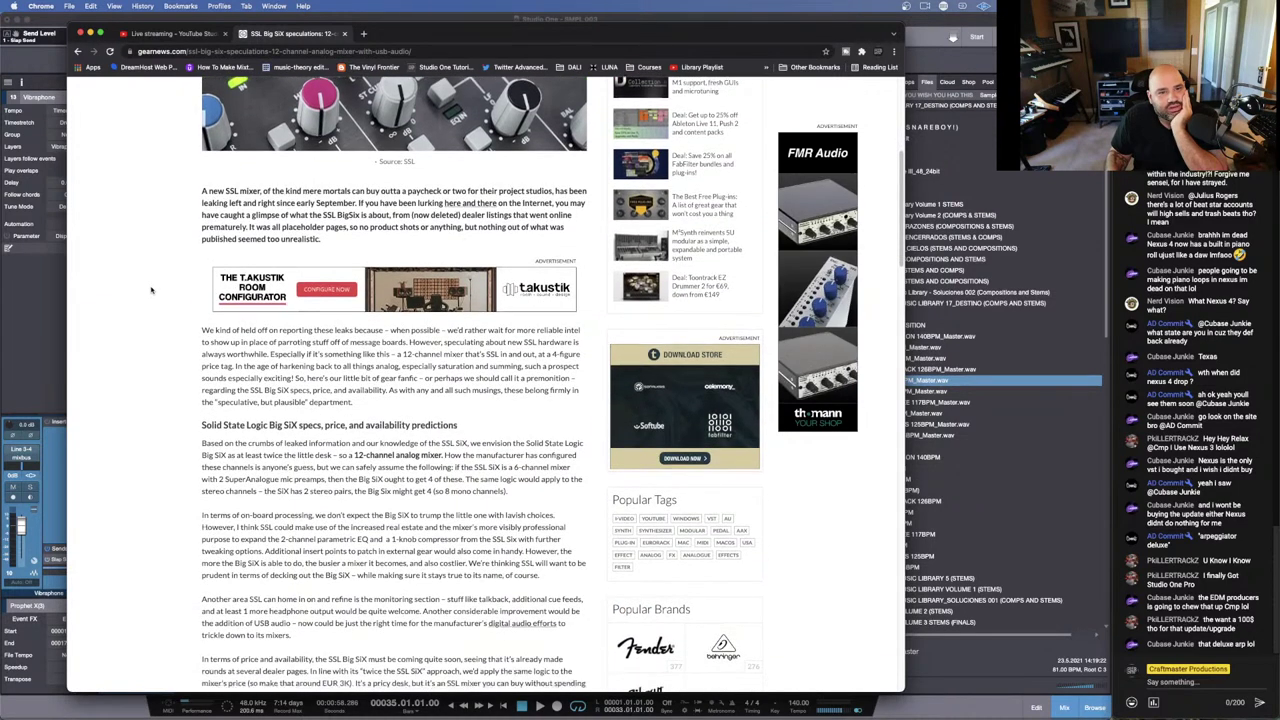
mouse_move(360, 172)
mouse_down()
mouse_move(567, 172)
mouse_move(357, 184)
mouse_up()
click(236, 180)
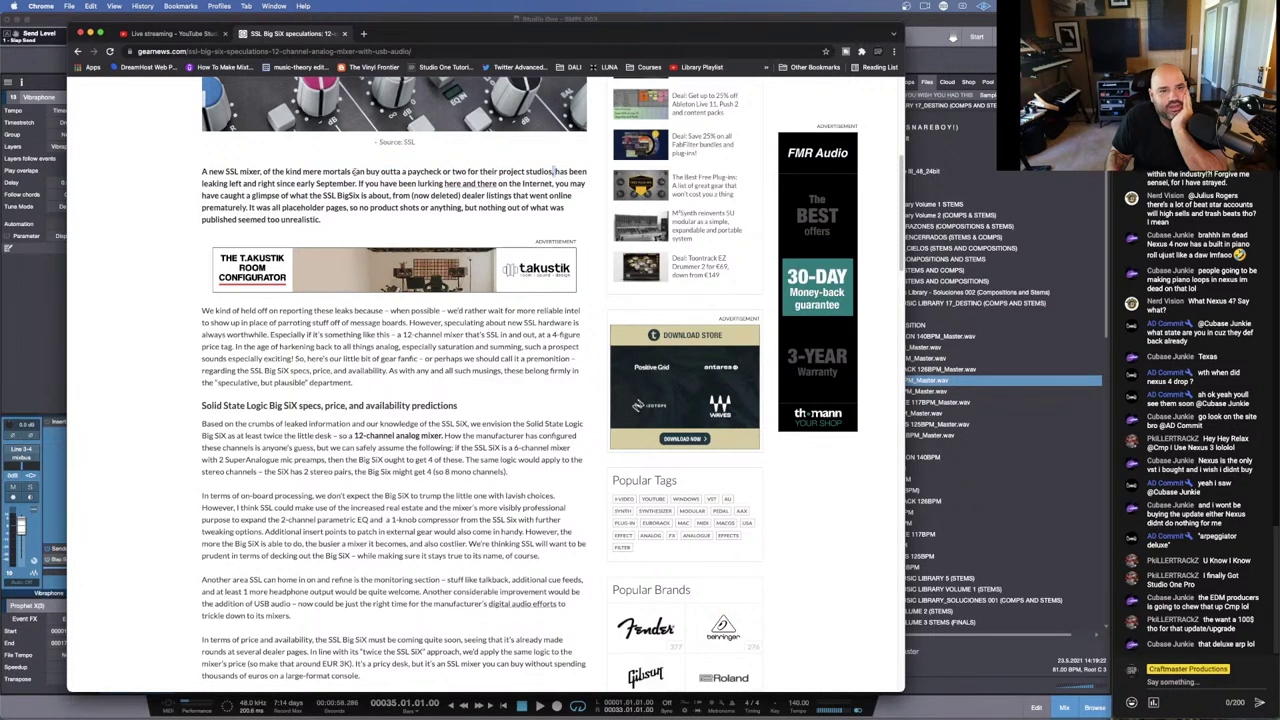
drag(358, 184, 575, 201)
click(512, 184)
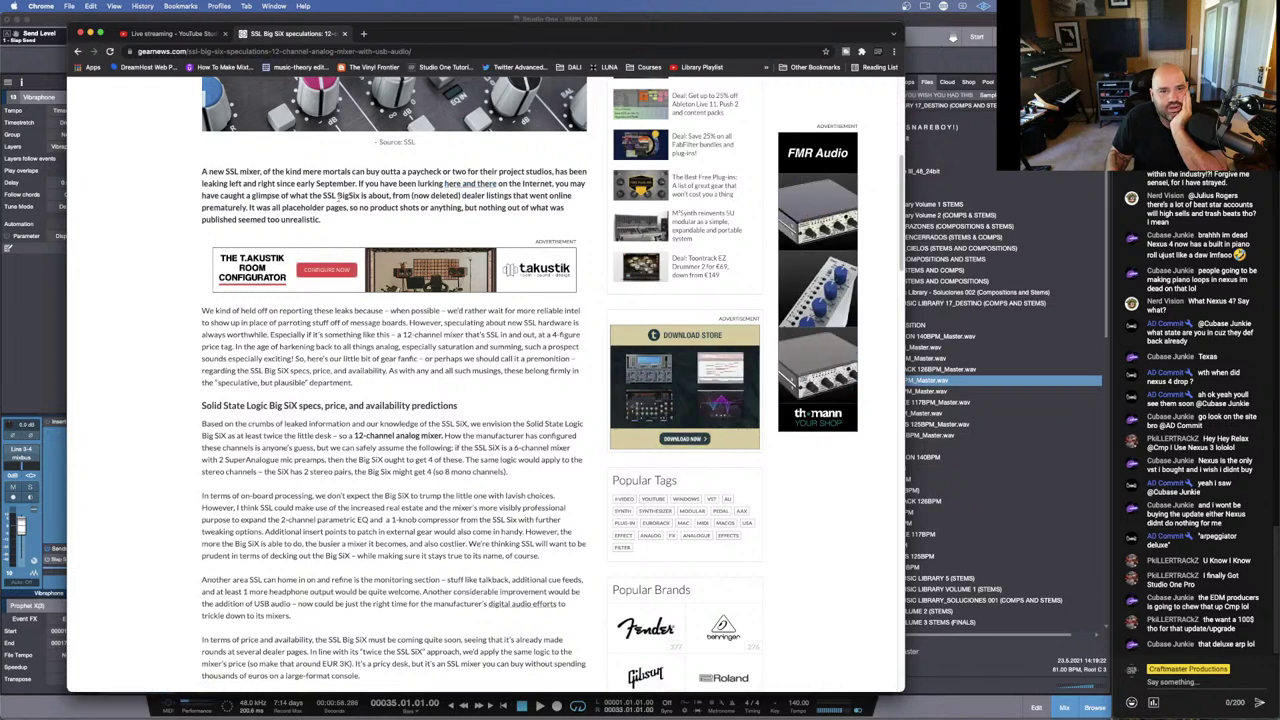
Step: Open the Elektronauts "Solid State Logic BigSix" thread linked in the introduction and read through its posts
click(468, 185)
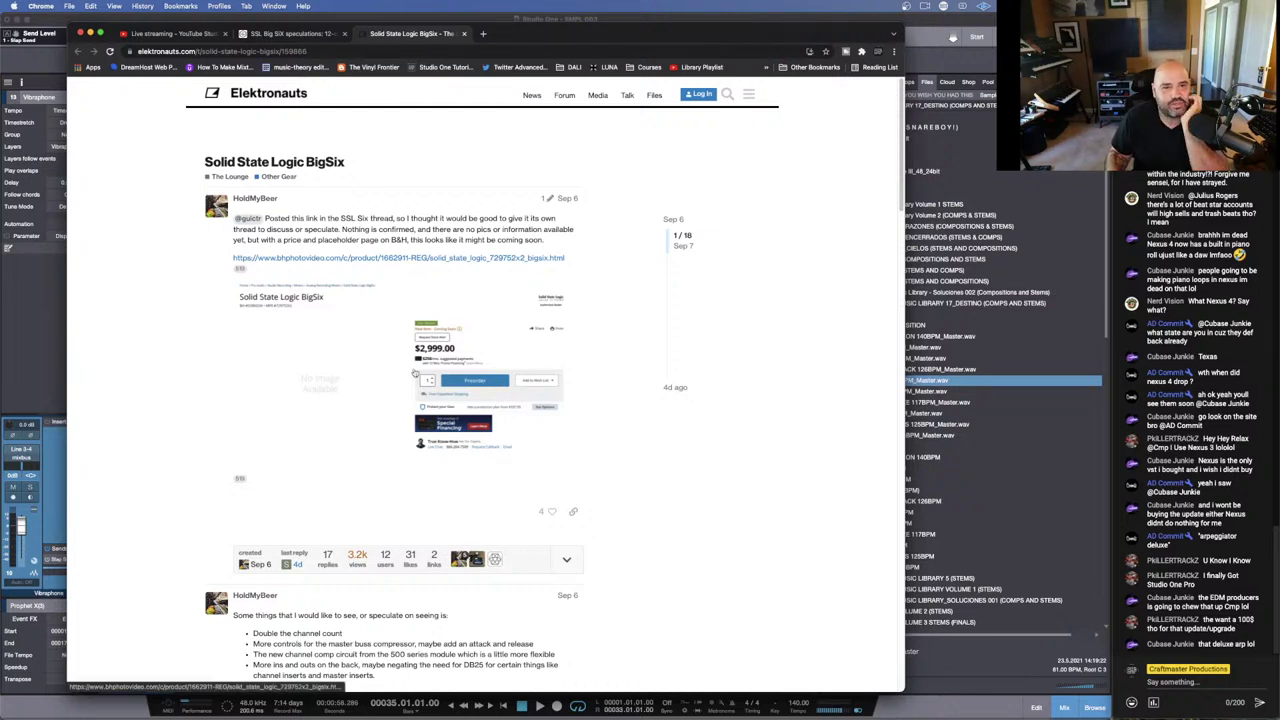
scroll(286, 414, down, 5)
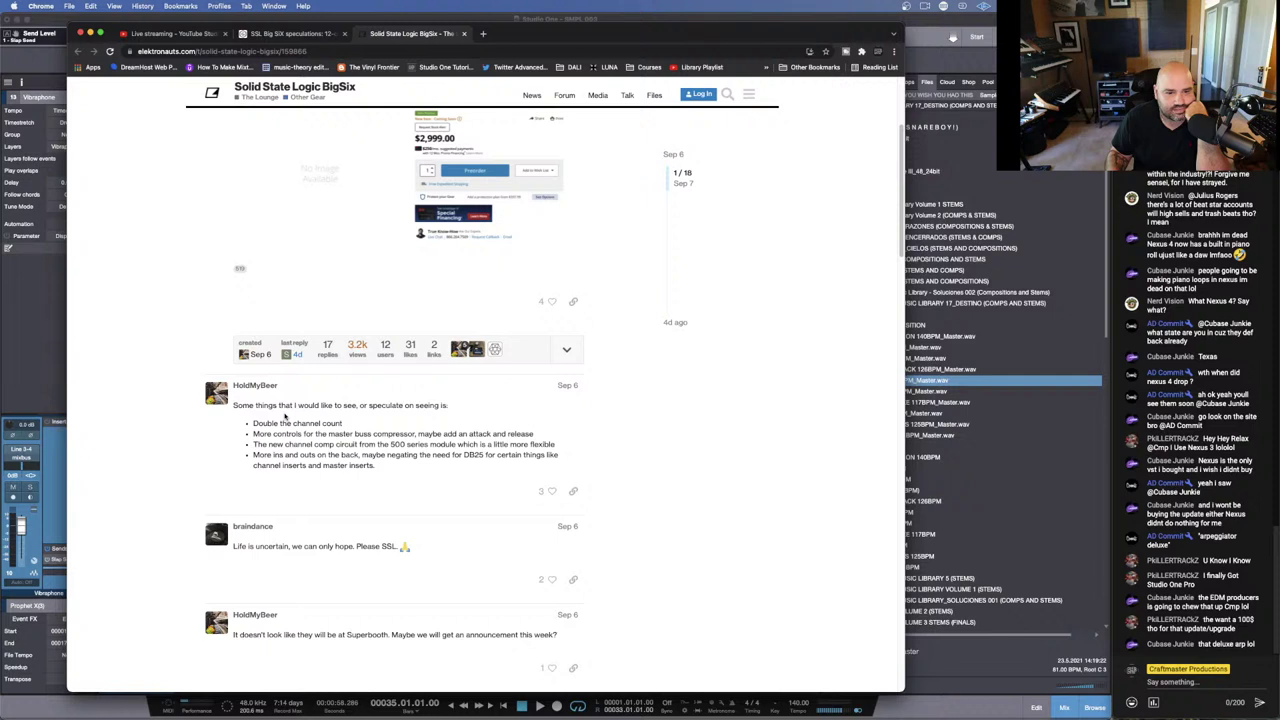
scroll(286, 416, down, 2)
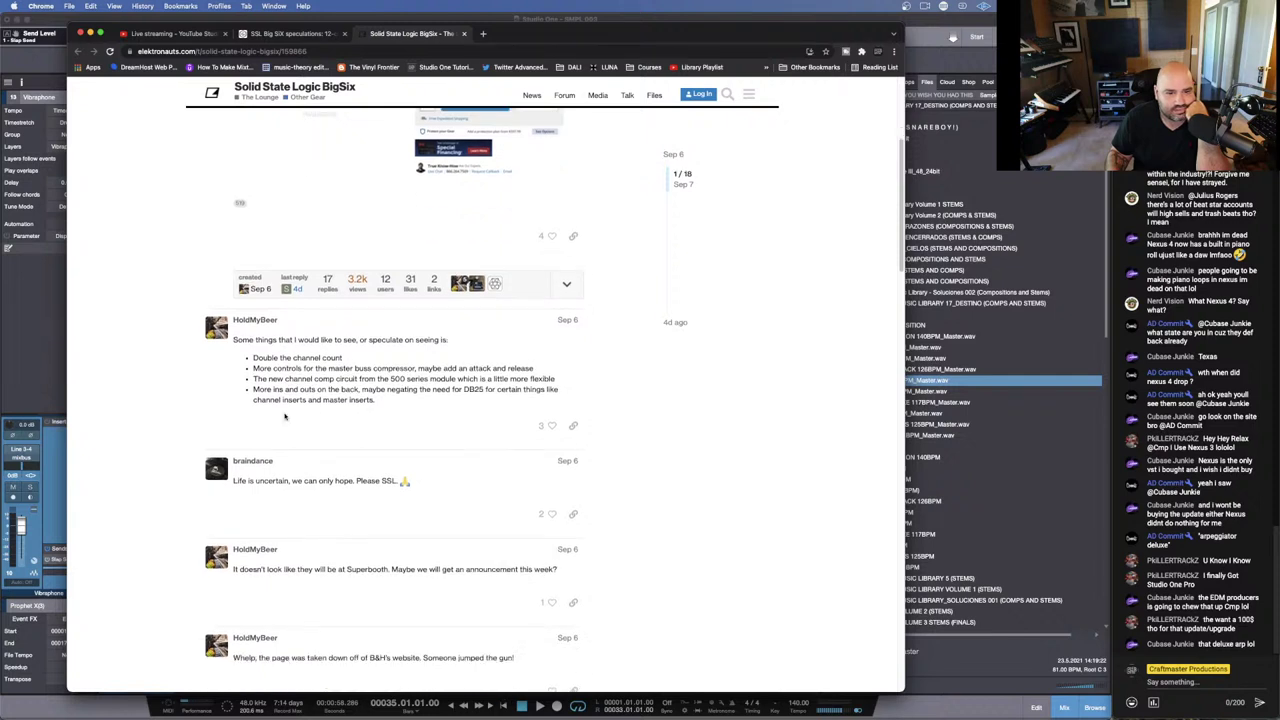
scroll(284, 416, down, 4)
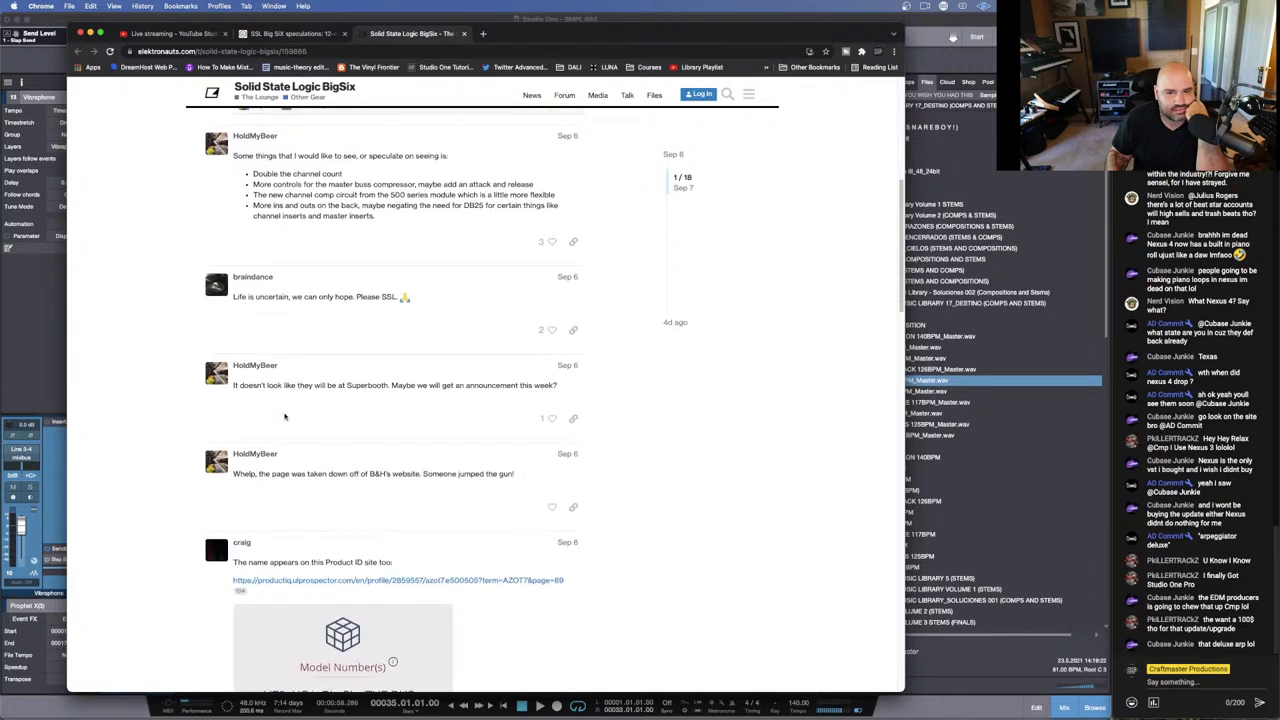
scroll(284, 416, down, 12)
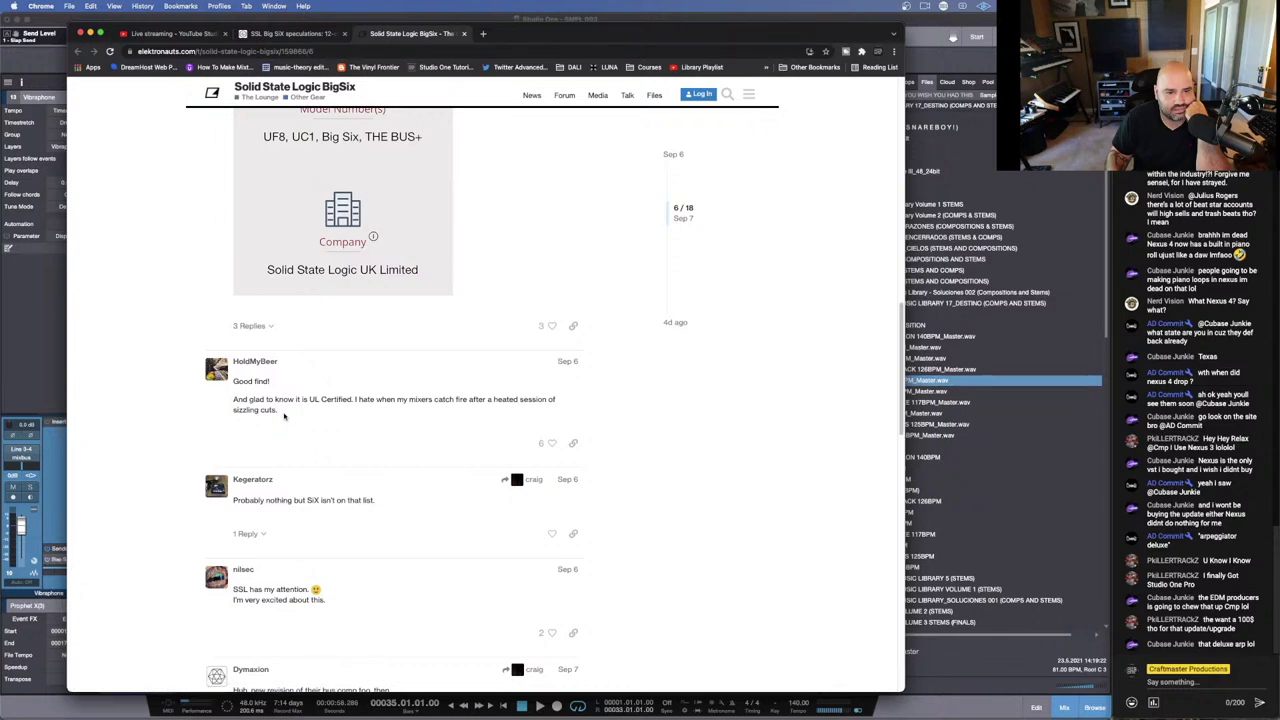
scroll(284, 416, down, 15)
scroll(284, 416, up, 4)
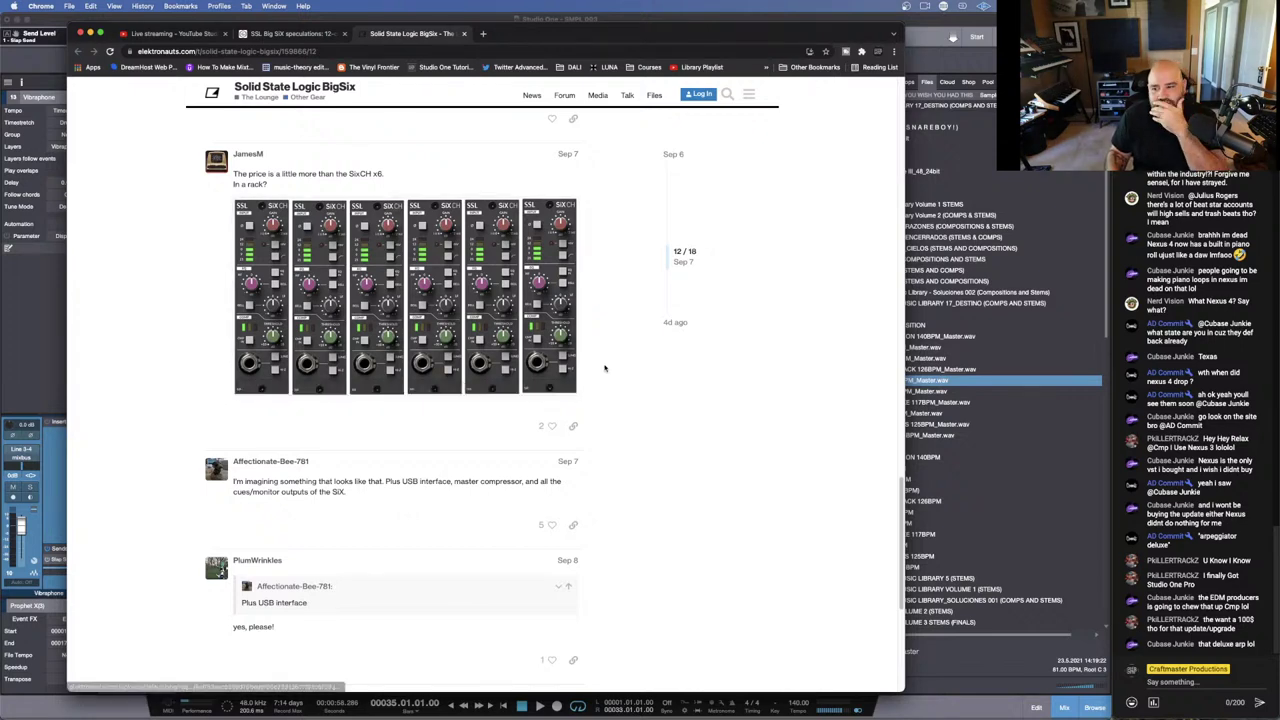
scroll(604, 368, up, 4)
scroll(604, 368, up, 4)
scroll(604, 368, up, 10)
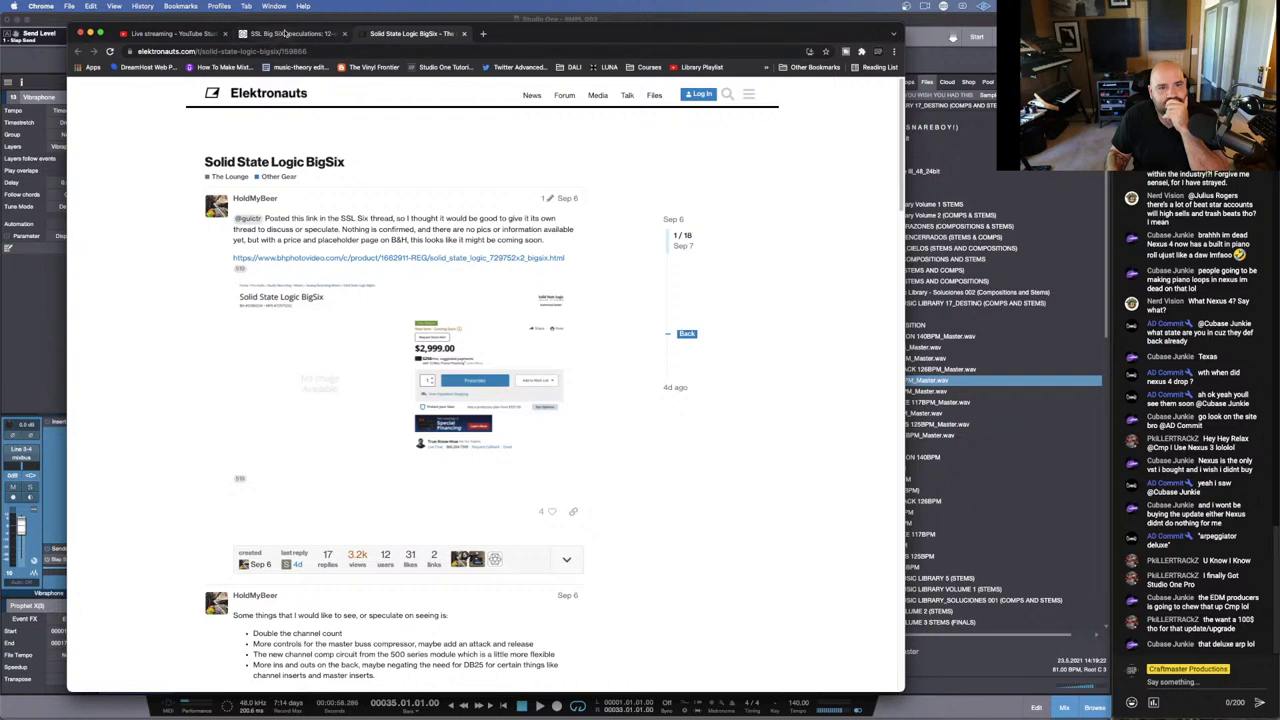
Step: Return to the gearnews article and read the paragraph on reporting leaks, down to the specs, price and availability predictions
click(285, 34)
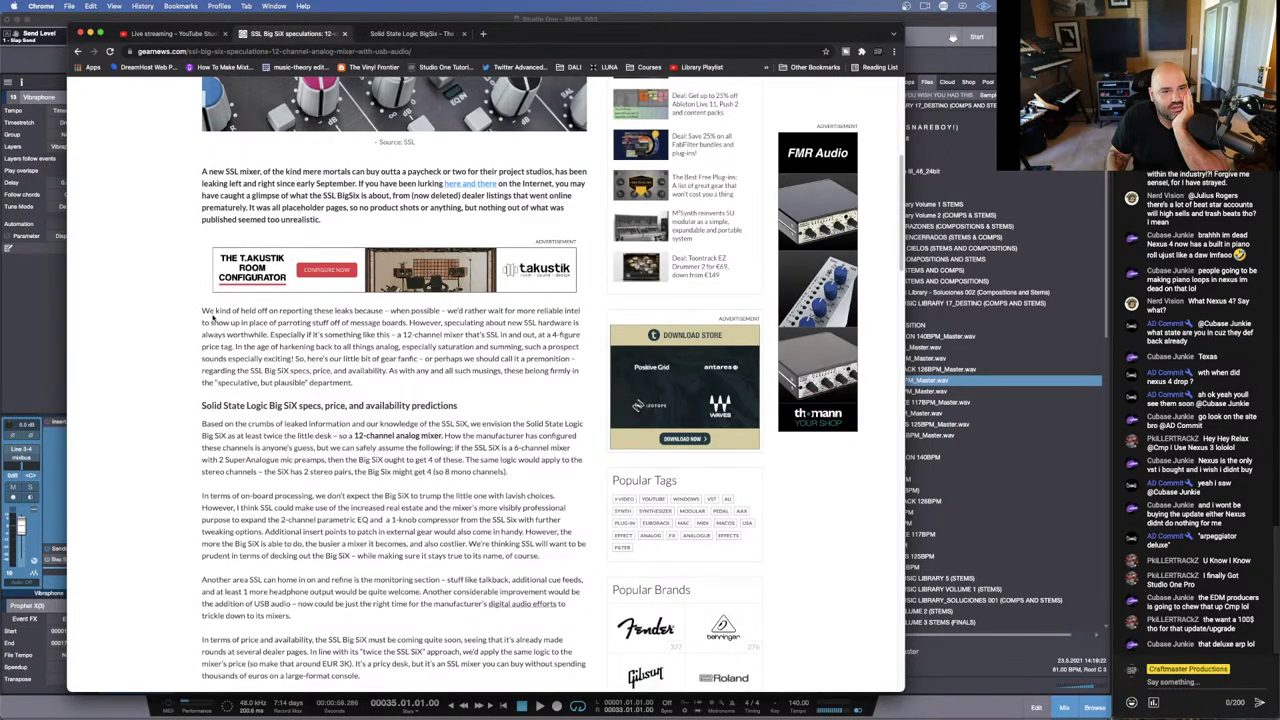
drag(204, 311, 373, 346)
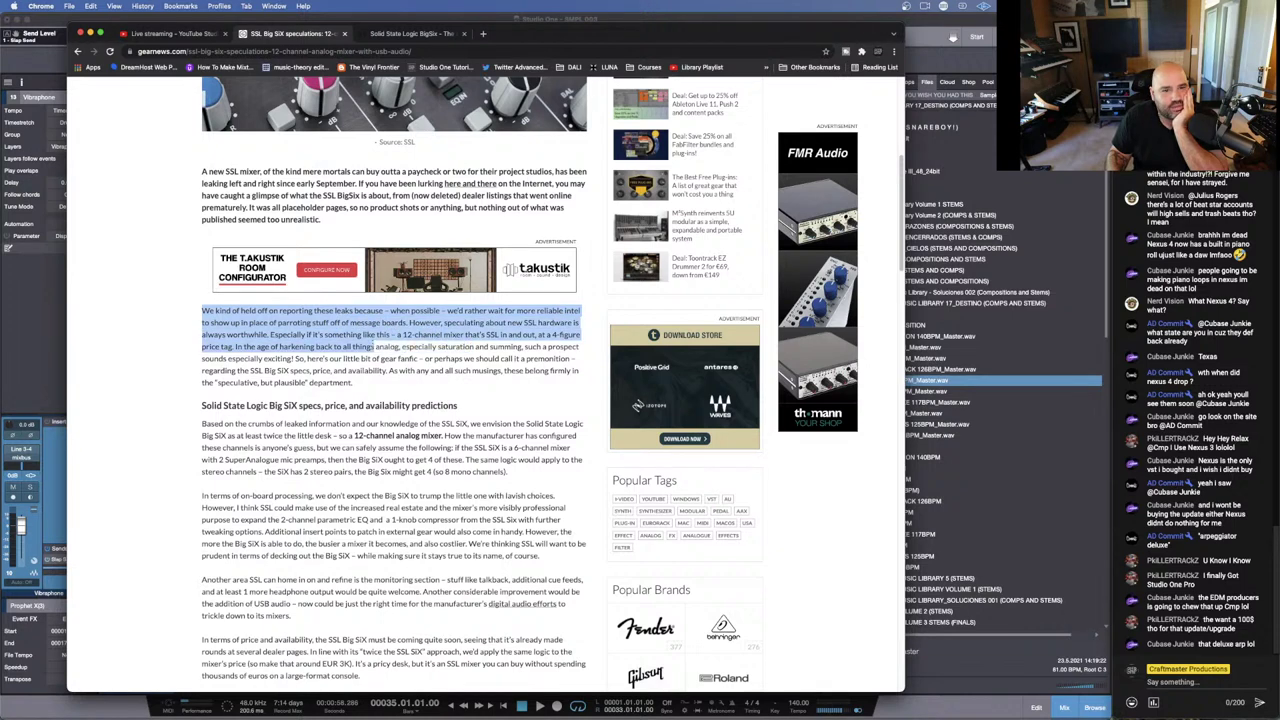
click(359, 335)
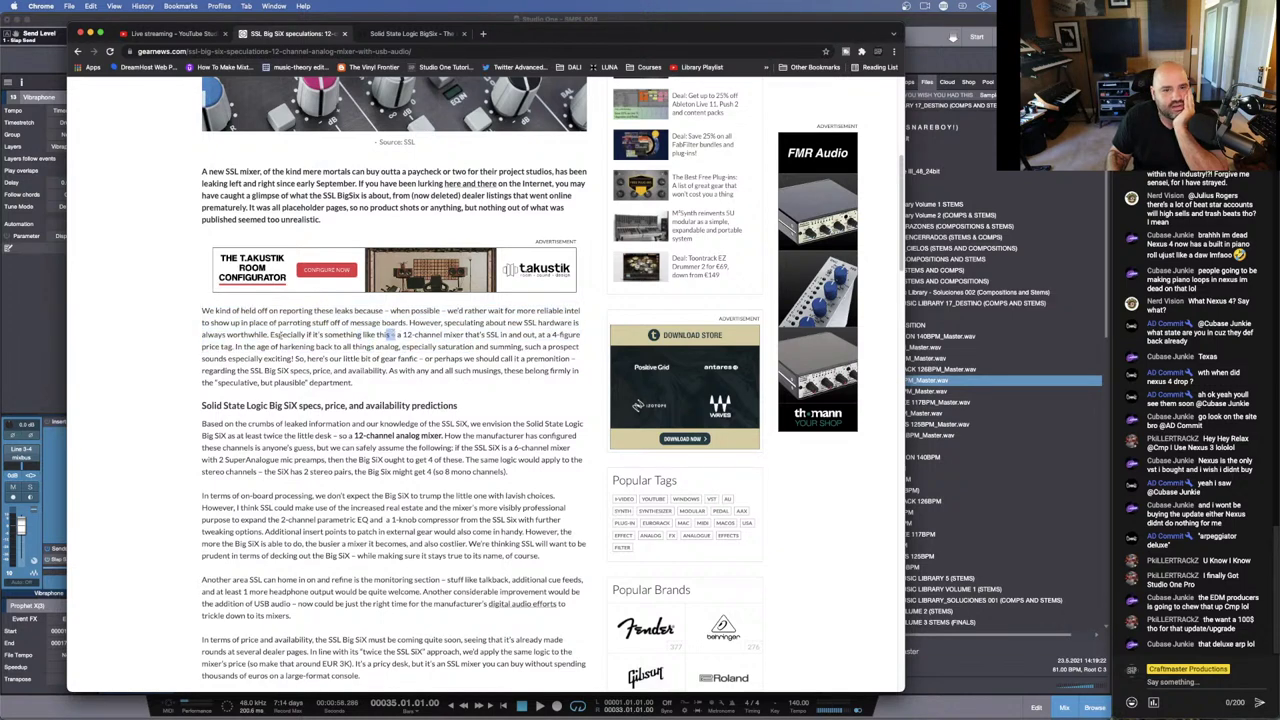
drag(268, 335, 565, 322)
click(509, 322)
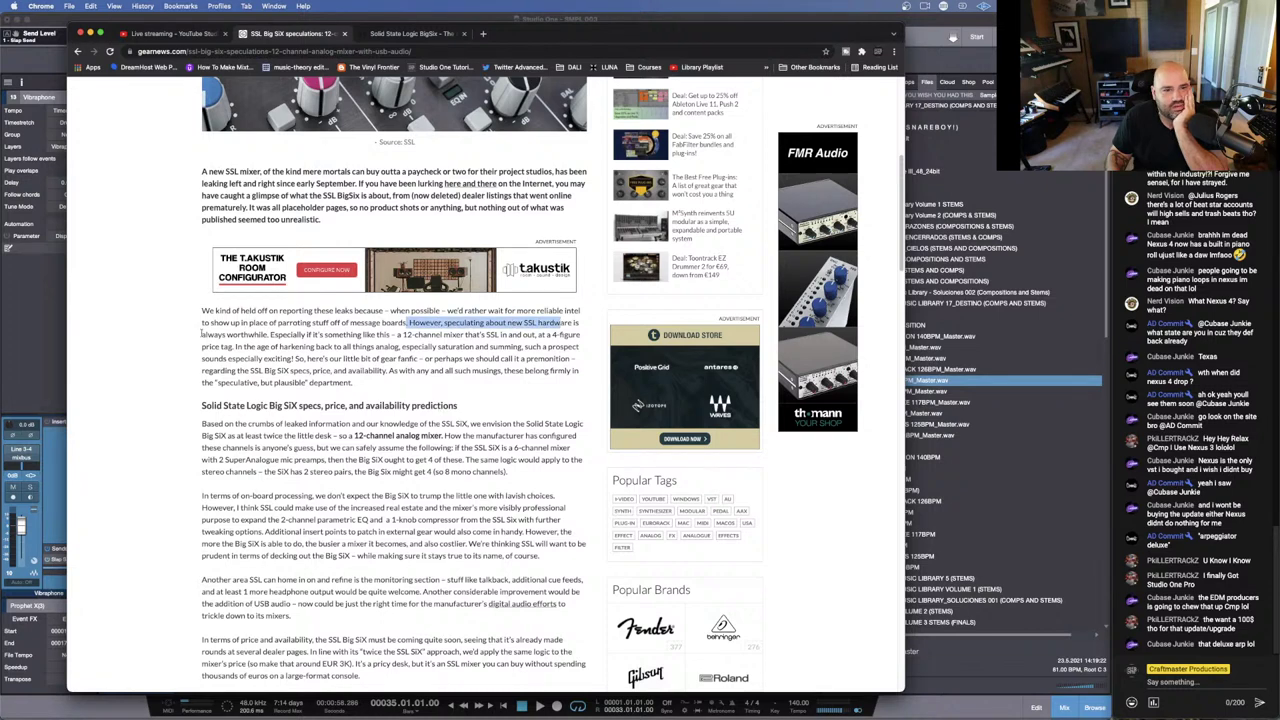
drag(202, 335, 580, 337)
click(480, 328)
click(527, 342)
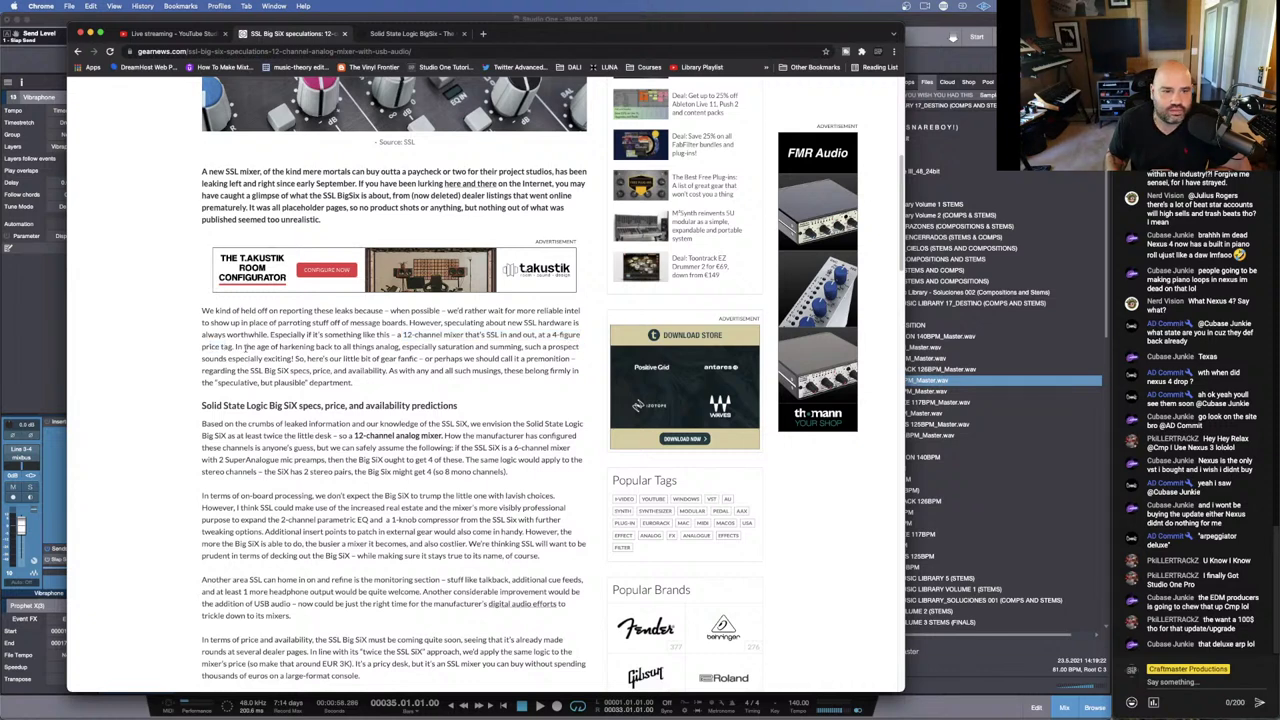
drag(241, 347, 498, 347)
click(498, 350)
scroll(164, 438, down, 5)
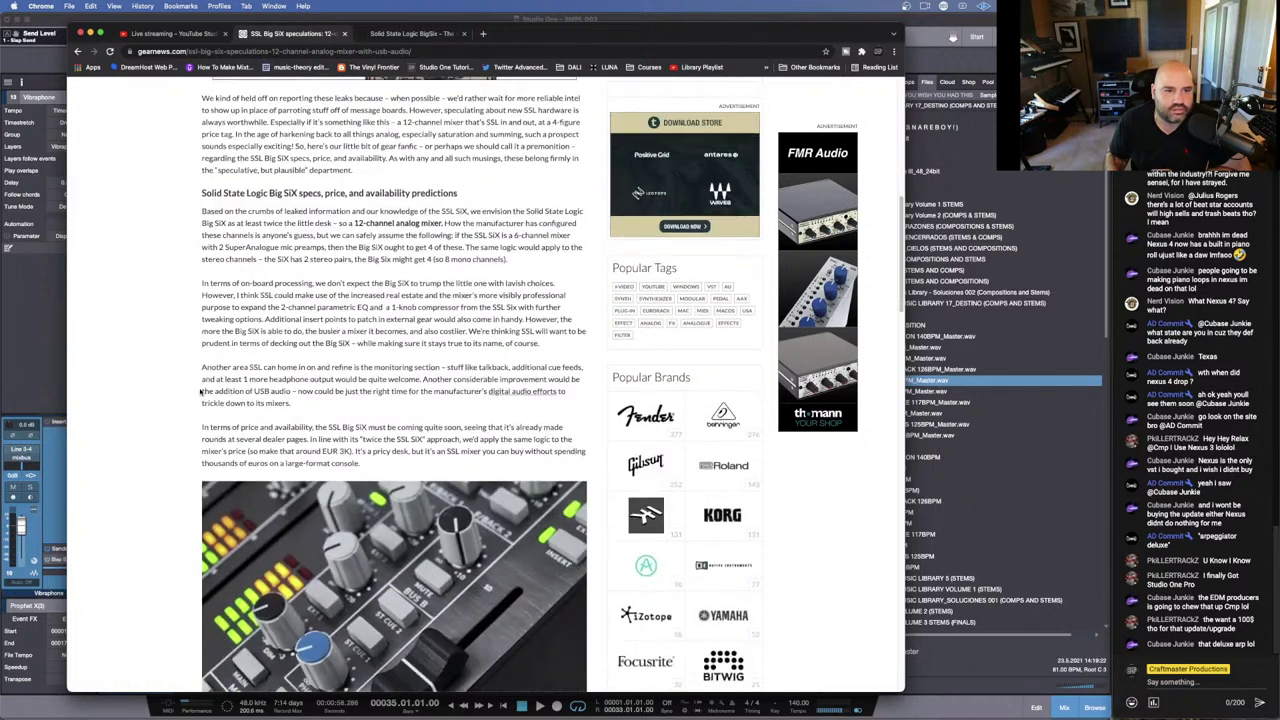
Step: Read the rest of the Big SiX predictions through price and availability, skim the remaining article, and return to its headline
scroll(202, 376, down, 1)
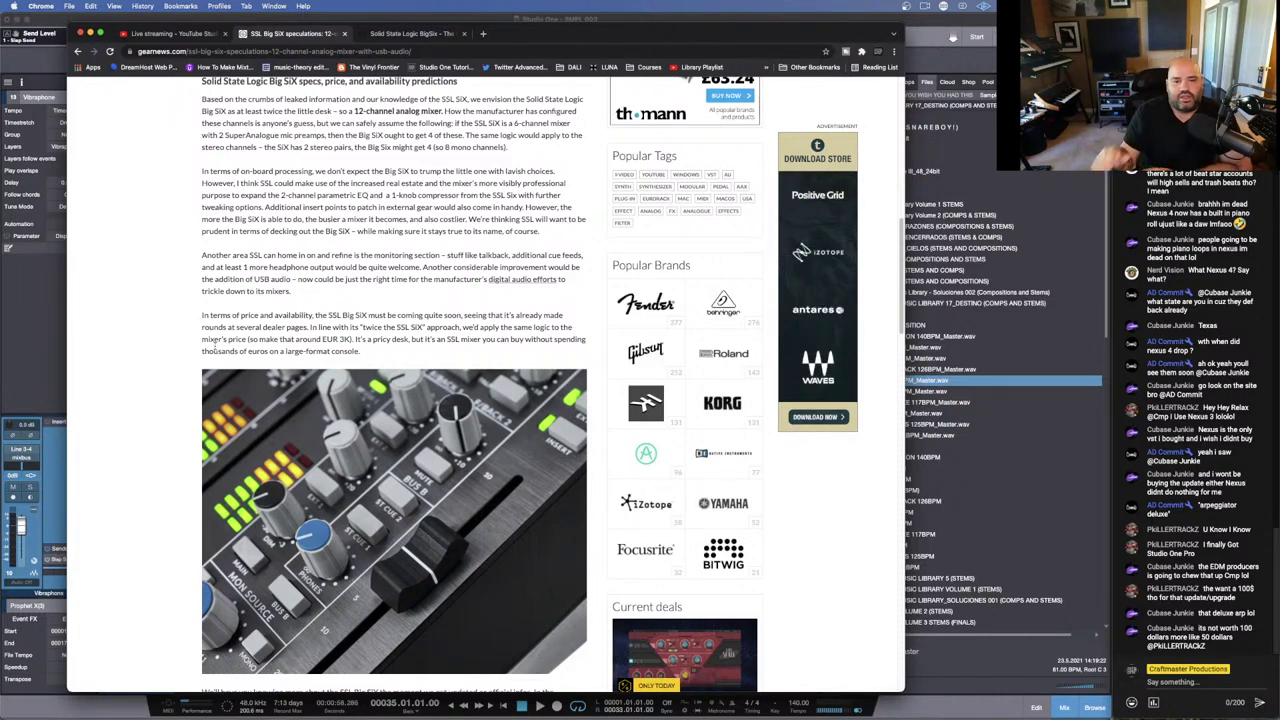
scroll(215, 347, down, 5)
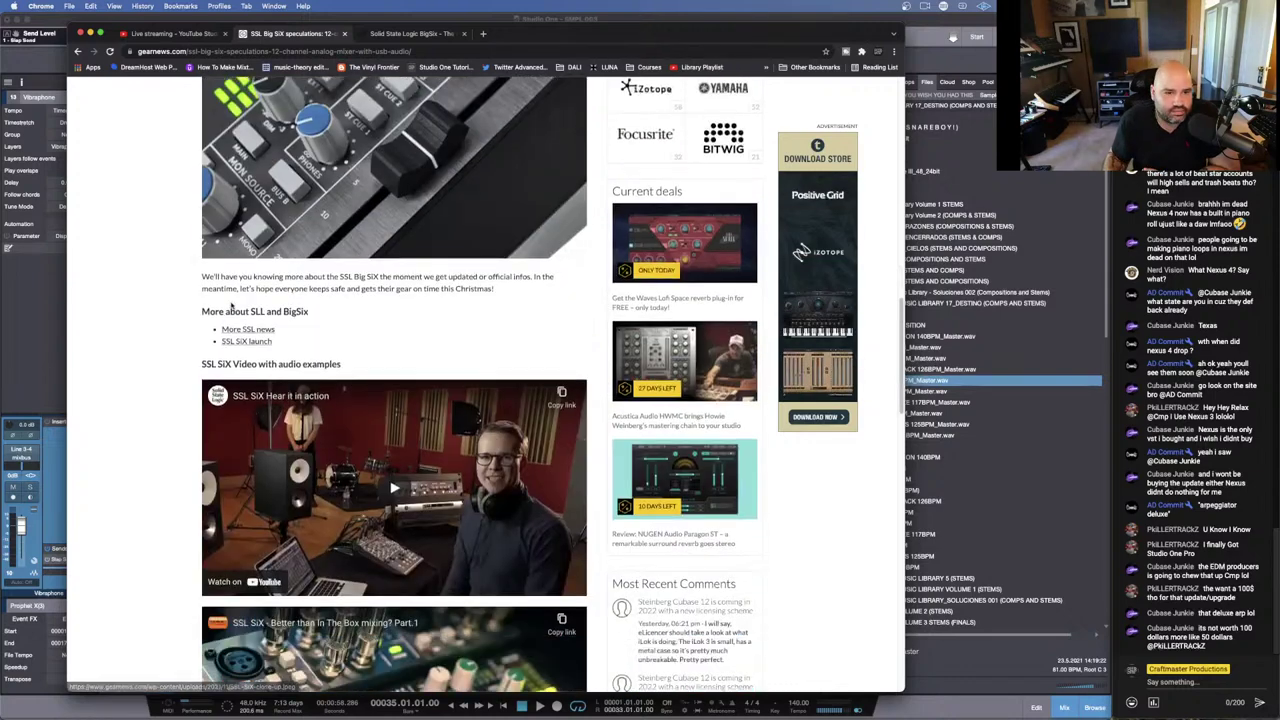
scroll(194, 273, down, 2)
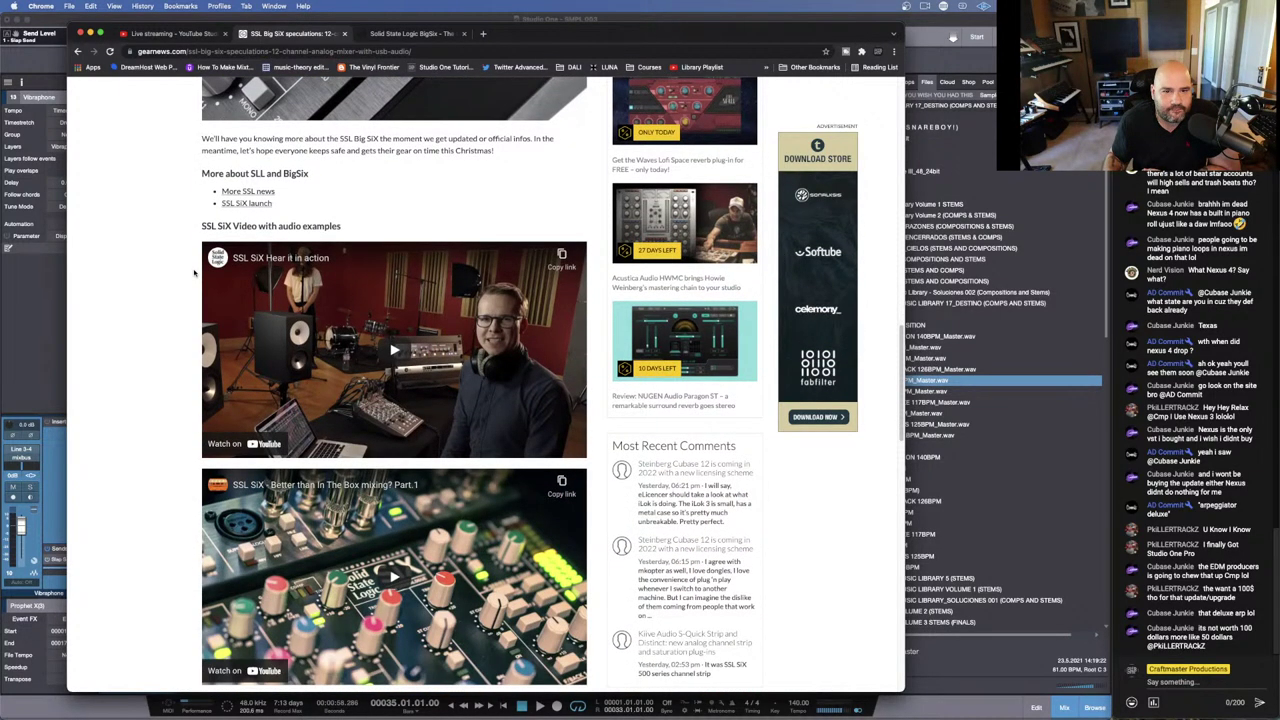
scroll(190, 280, down, 15)
key(Home)
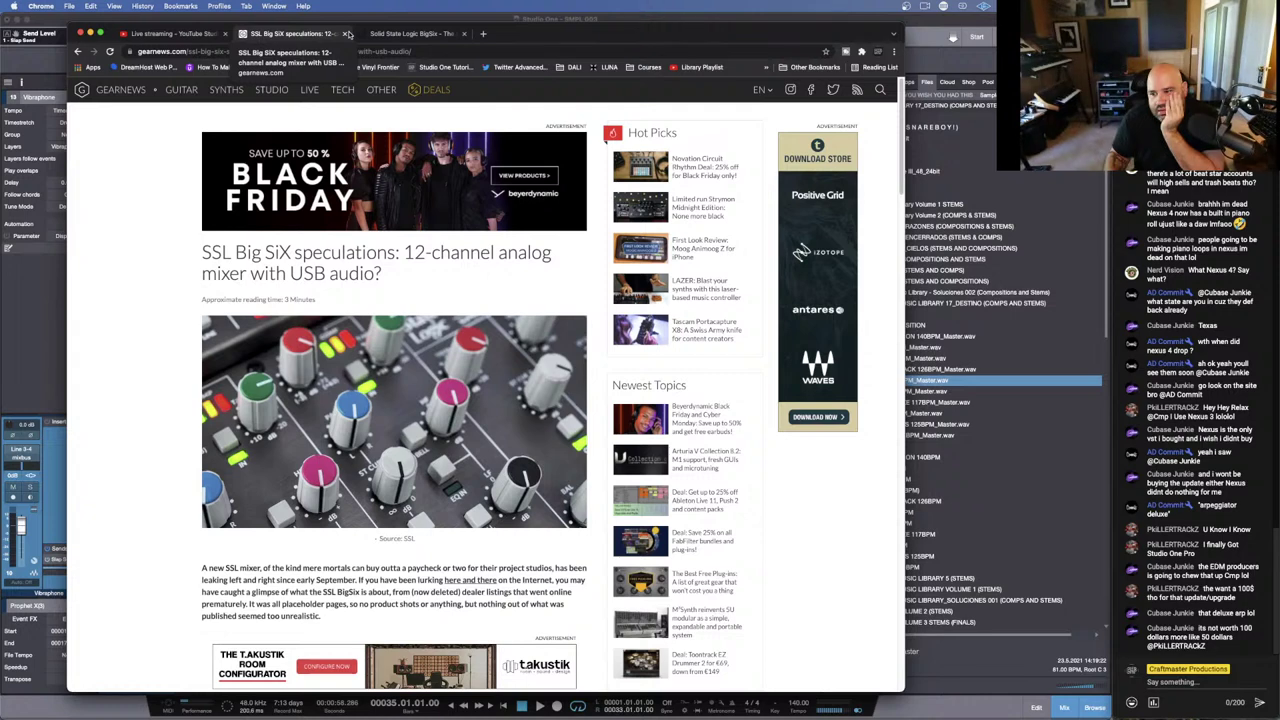
Step: Close the gearnews article and the Elektronauts thread, and minimize the browser window to return to the Studio One song
click(345, 34)
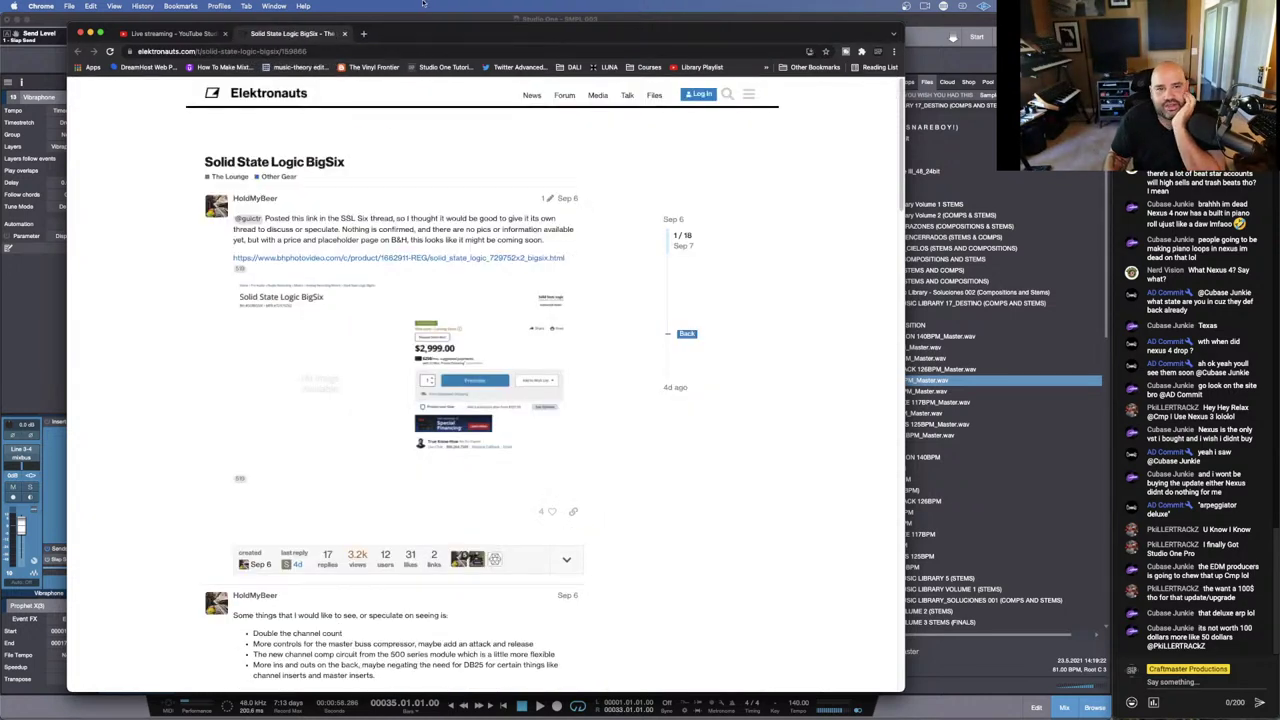
click(188, 36)
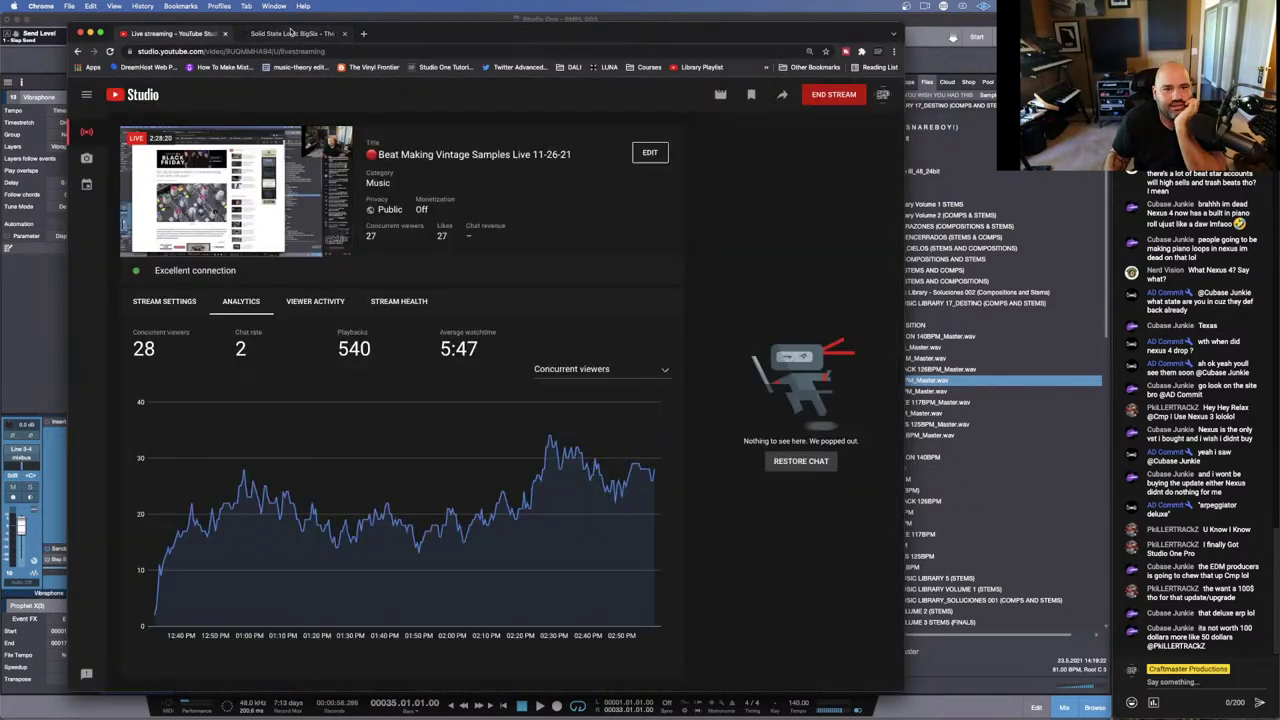
click(347, 34)
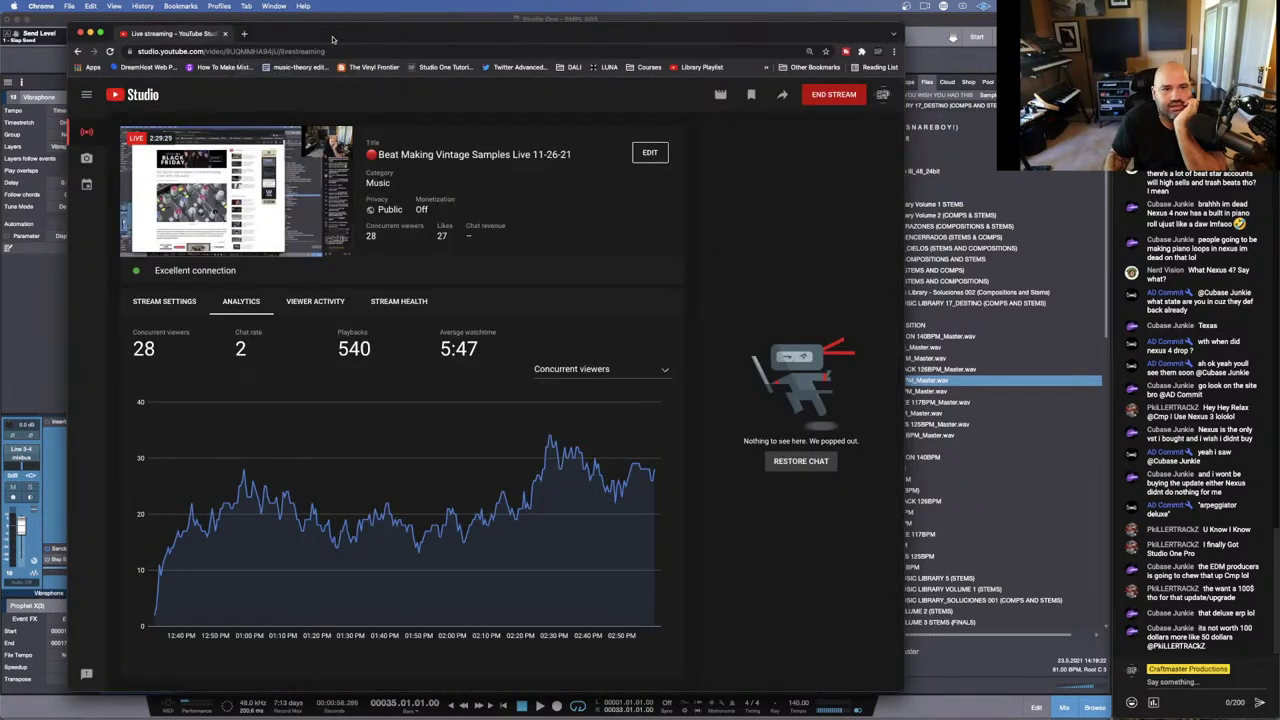
click(90, 34)
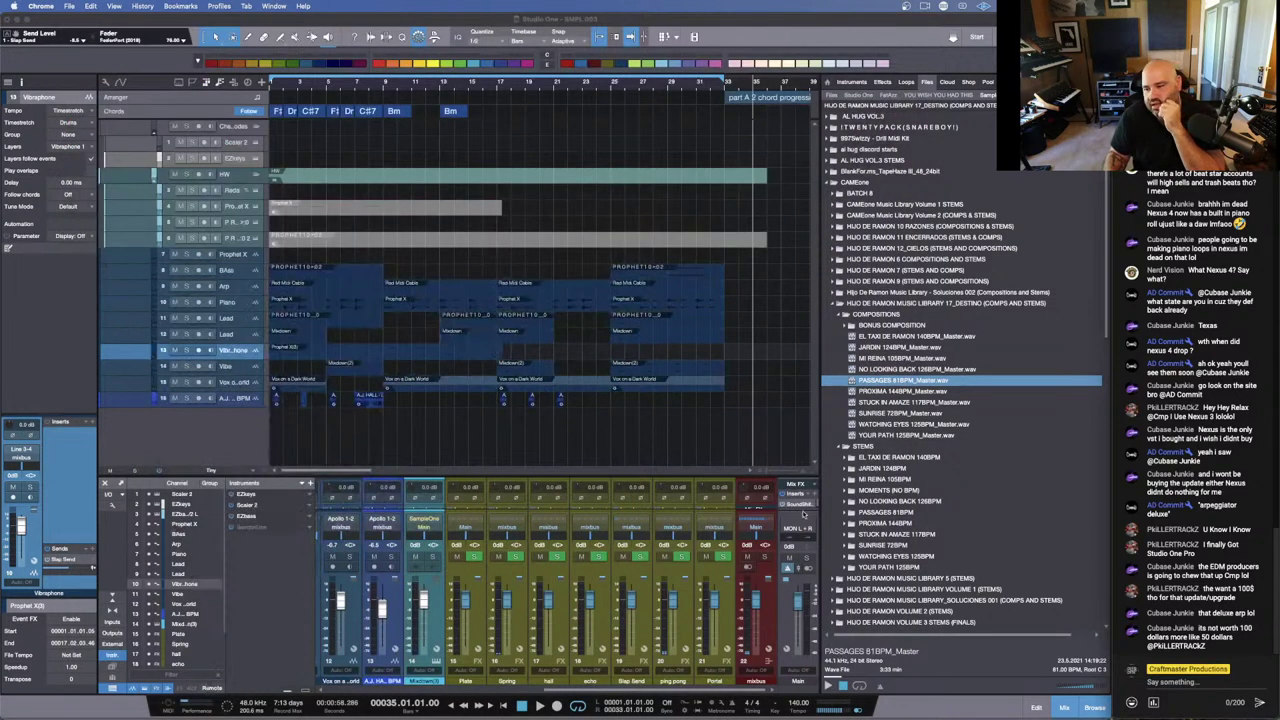